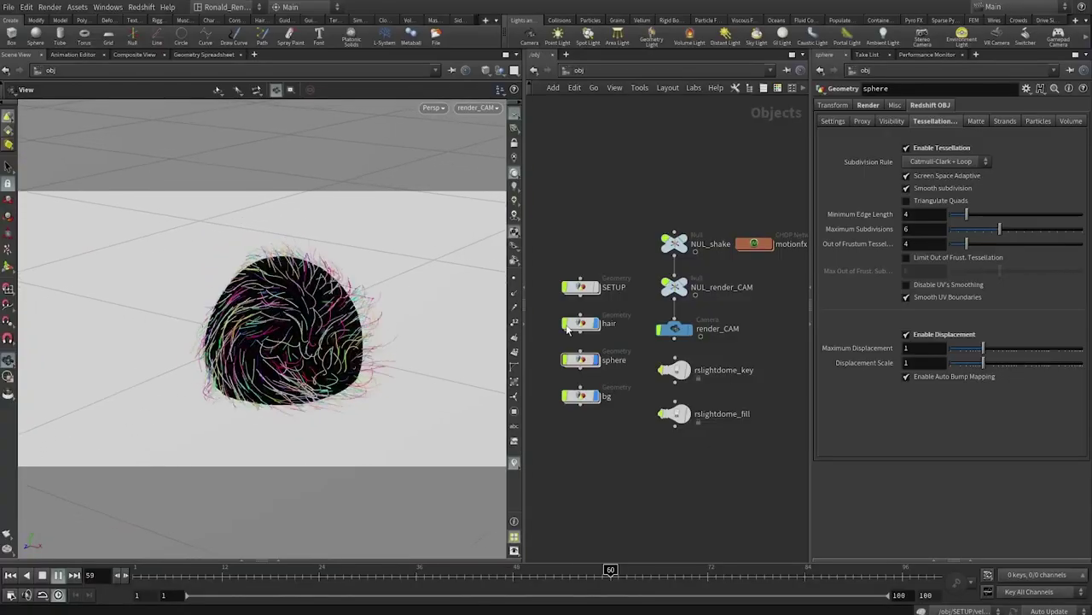
# Colour the SETUP geometry node red in the object network.
pyautogui.click(581, 323)
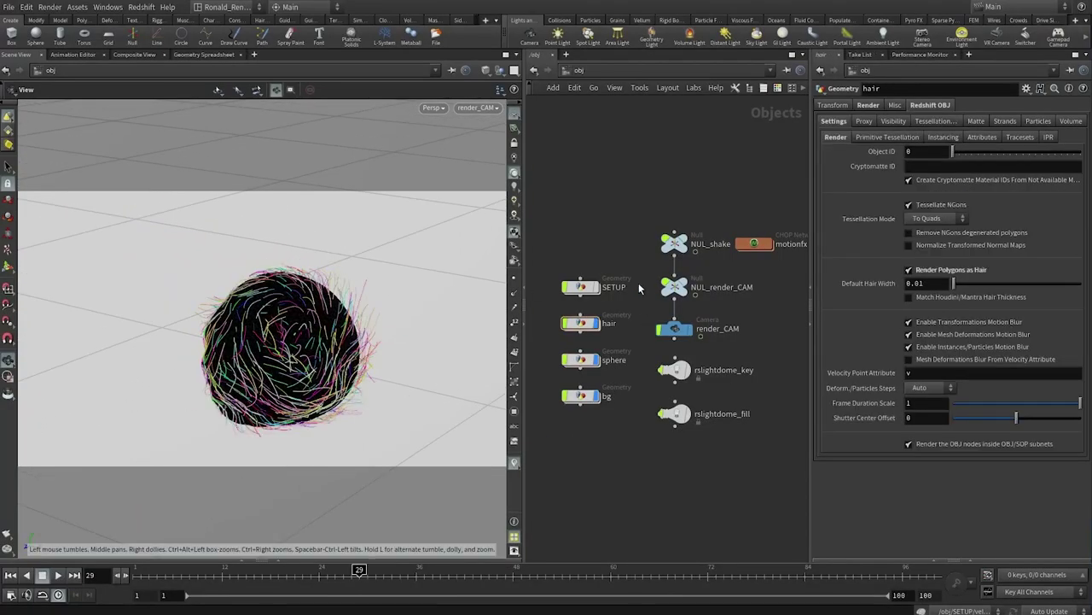
pyautogui.click(583, 290)
pyautogui.press('c')
pyautogui.click(741, 482)
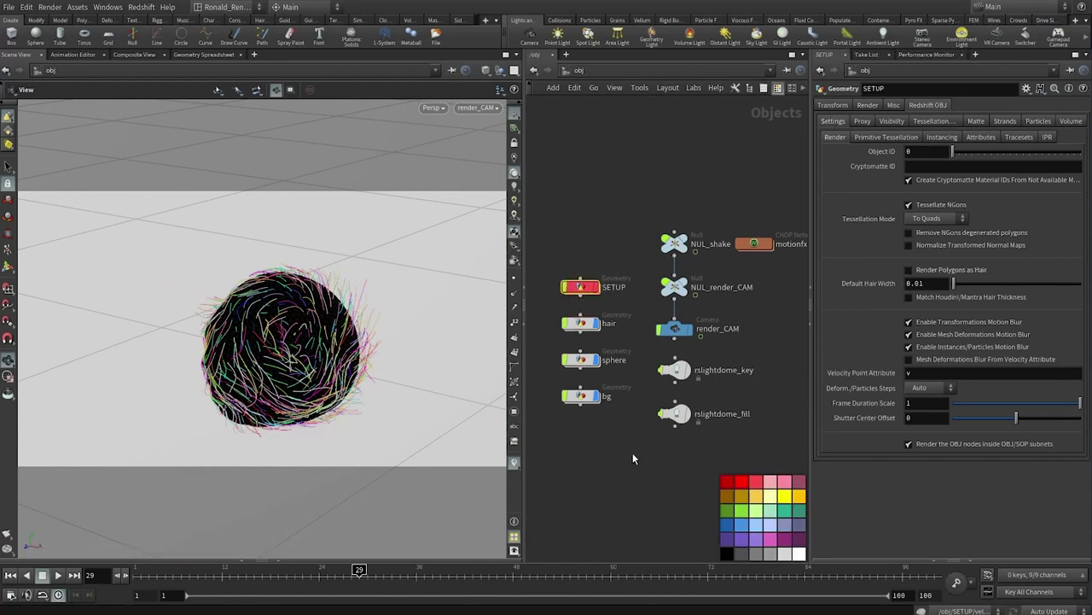
# Inspect the hair, sphere and bg geometry objects, looking inside the sphere network at its Object Merge and returning to object level.
pyautogui.click(580, 322)
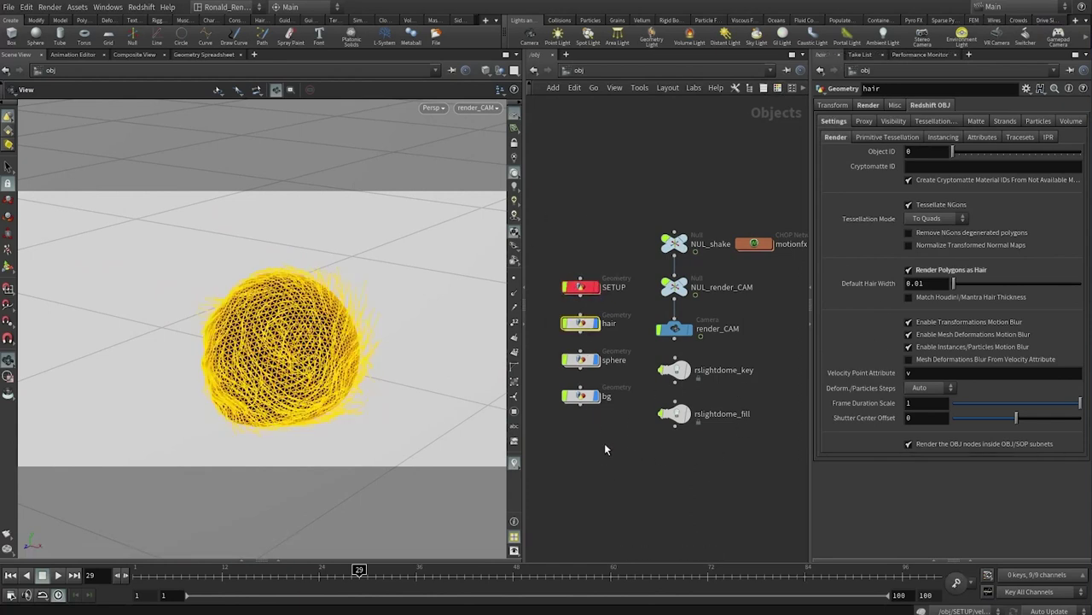
pyautogui.click(582, 324)
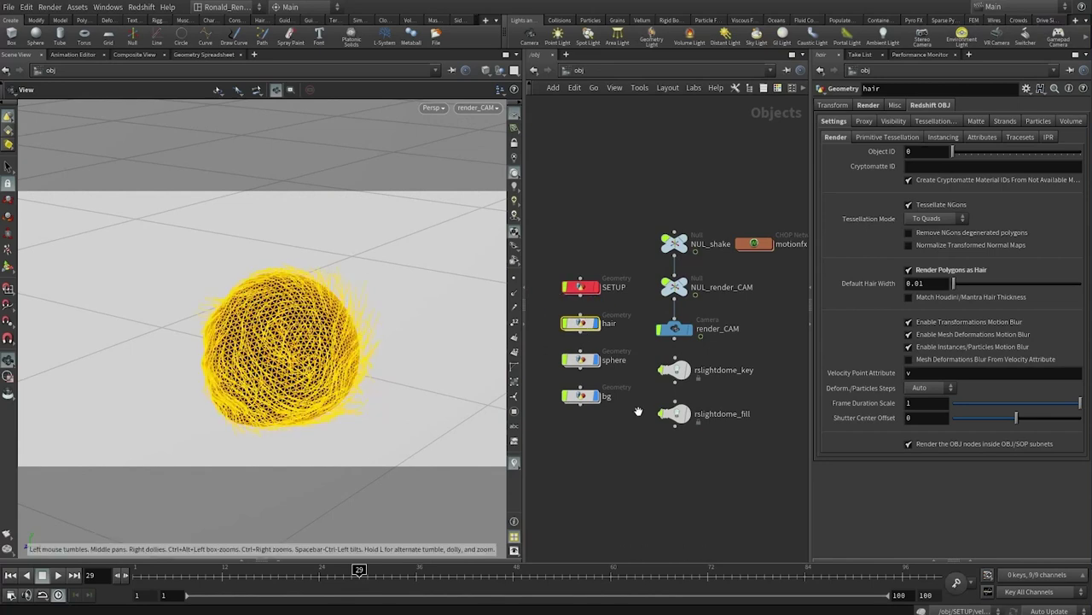
pyautogui.click(589, 361)
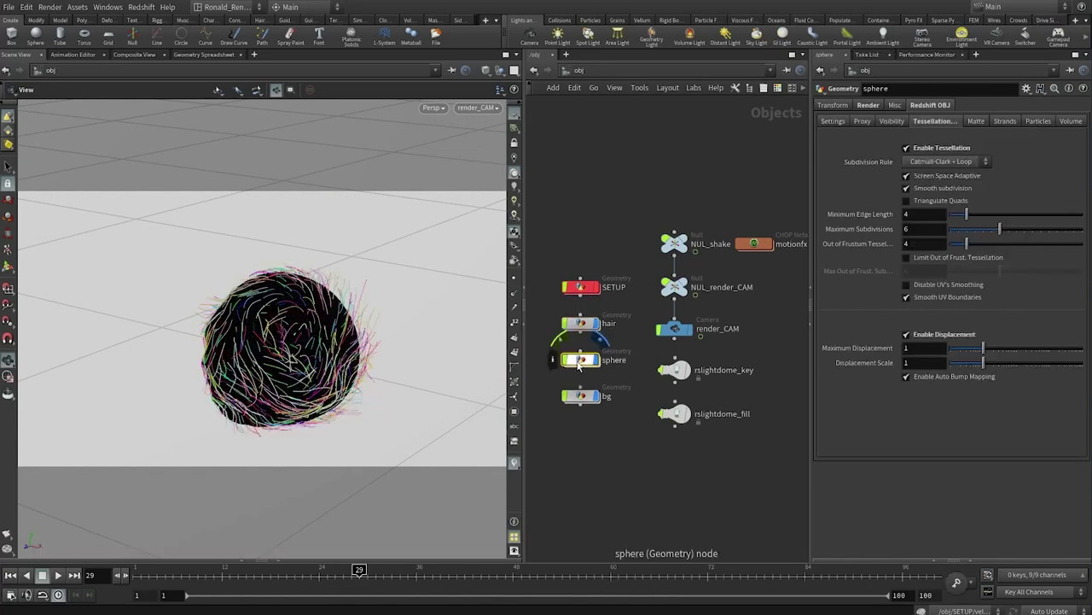
pyautogui.doubleClick(593, 359)
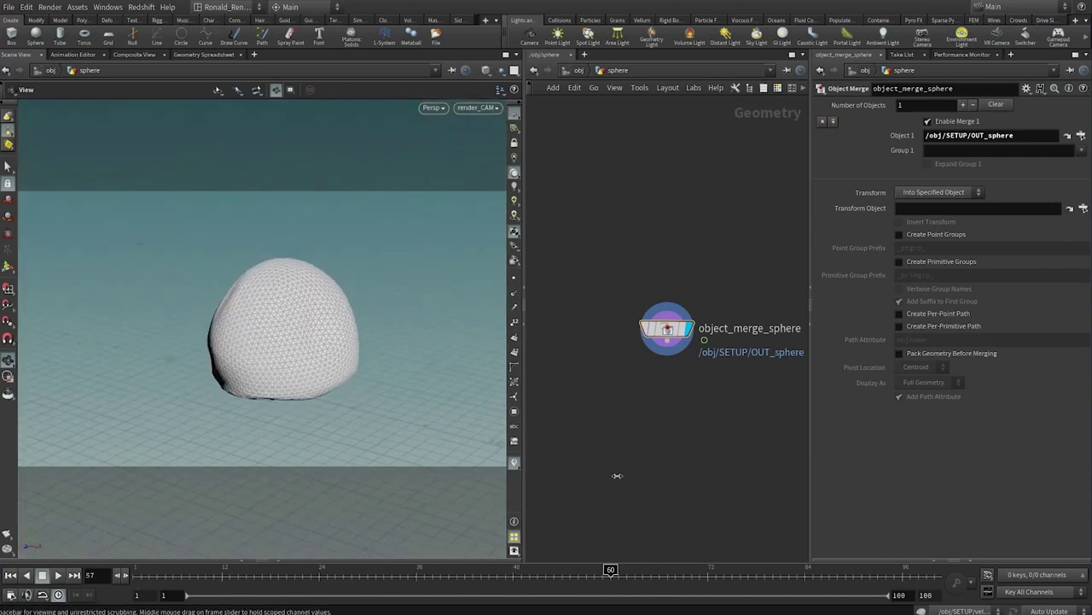
pyautogui.press('u')
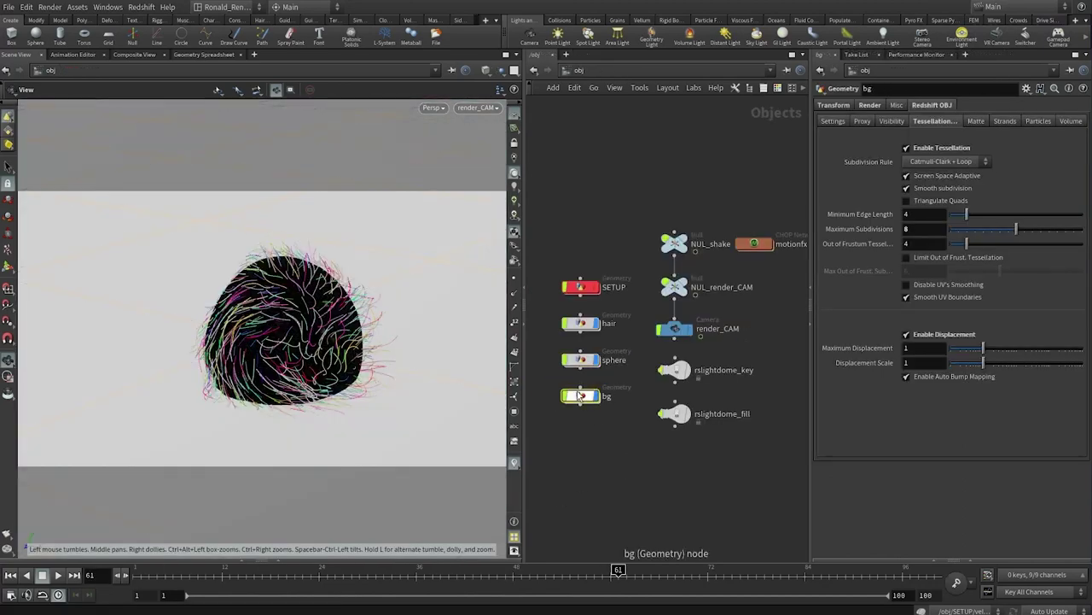
pyautogui.doubleClick(588, 396)
pyautogui.click(702, 480)
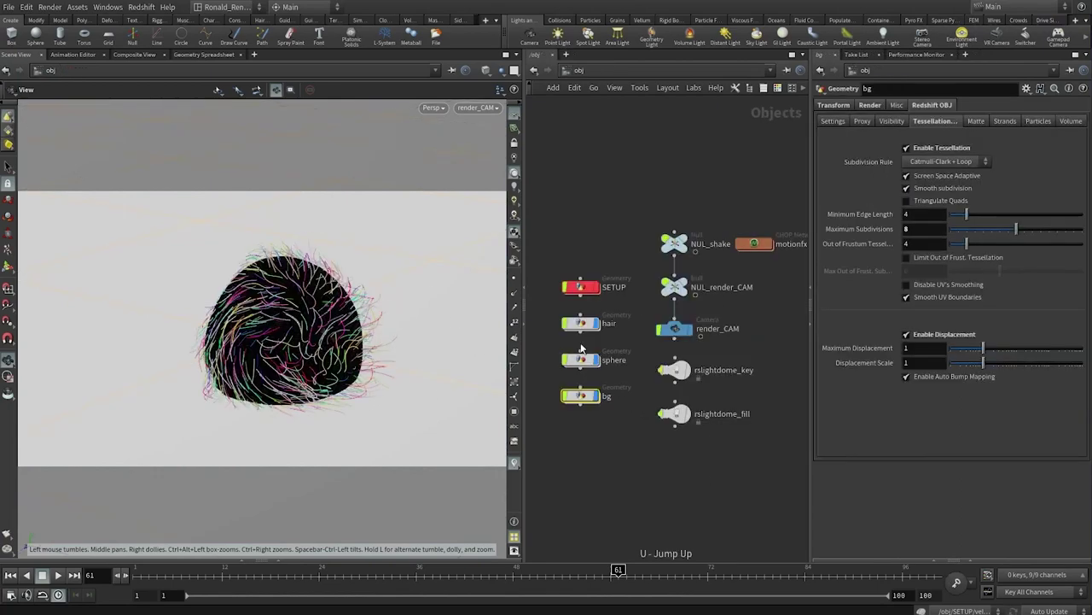
# Enter the SETUP network, inspect the sphere1 base model settings and display the transform1 result.
pyautogui.click(578, 287)
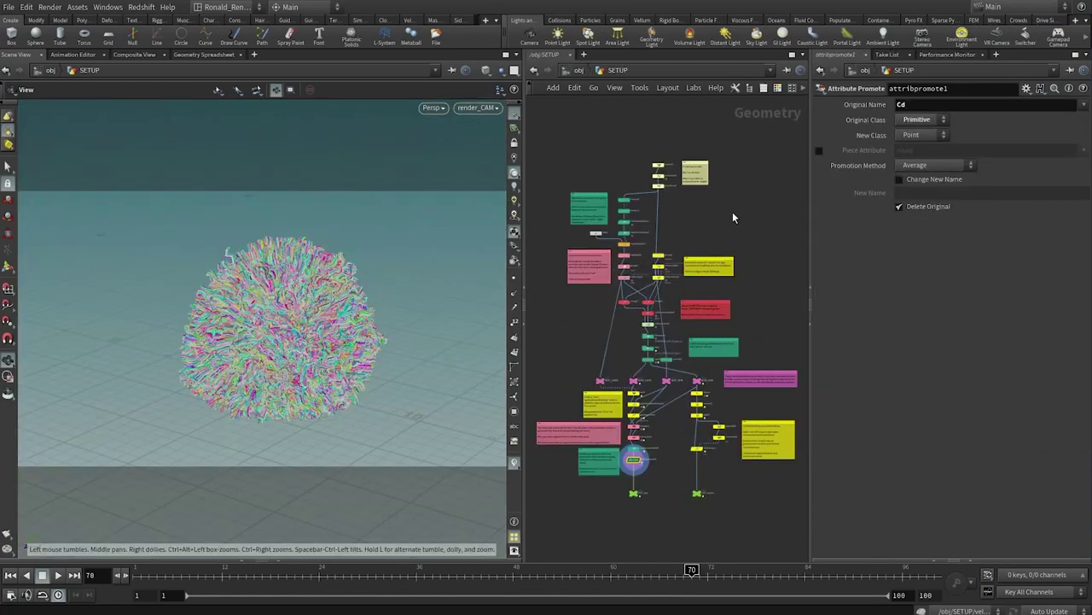
pyautogui.scroll(5, 735, 188)
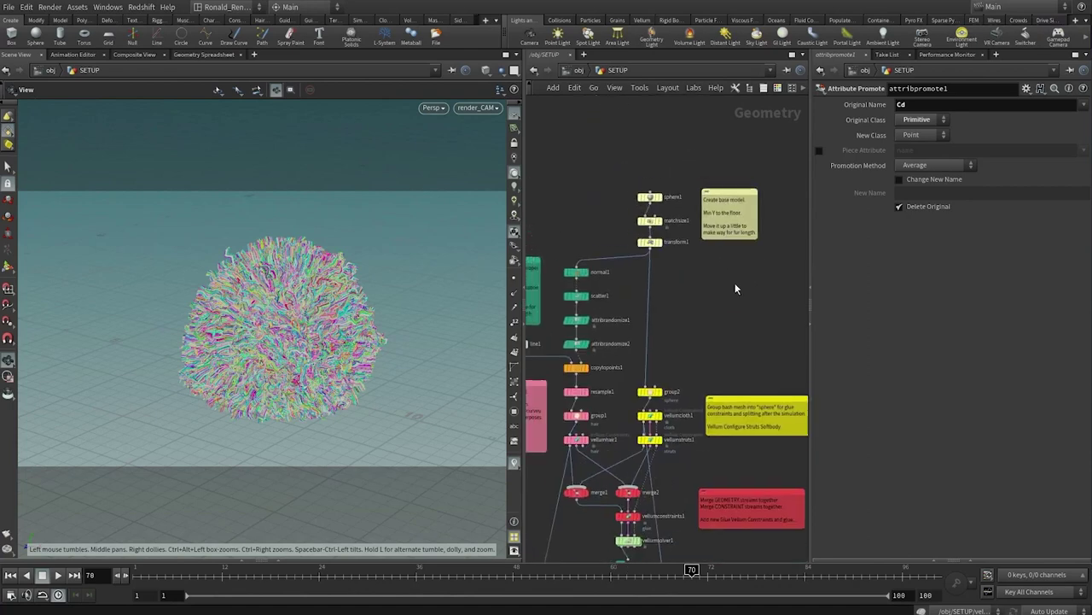
pyautogui.scroll(6, 683, 307)
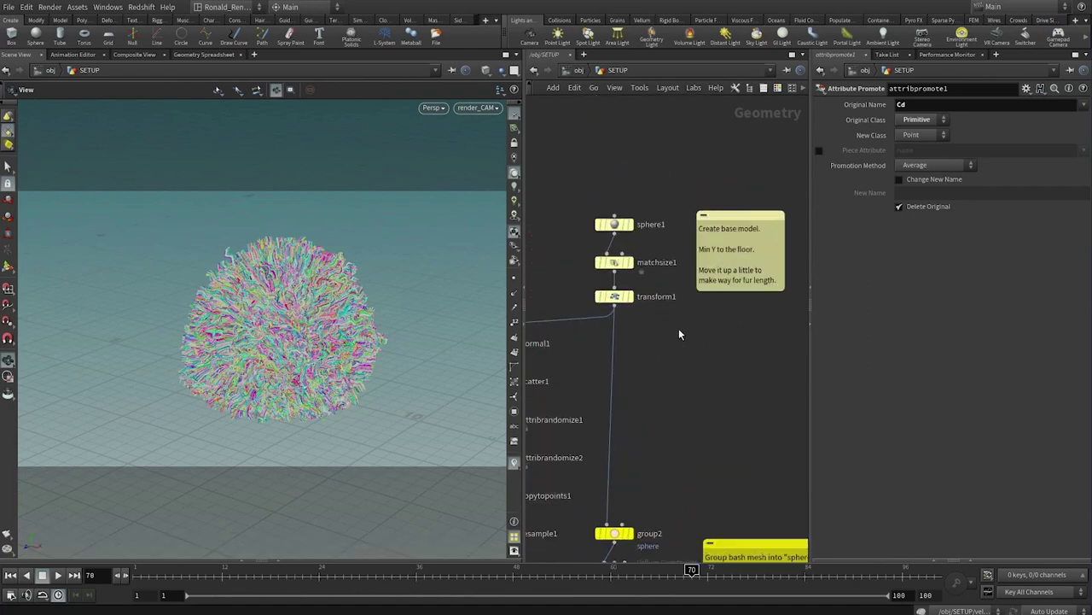
pyautogui.scroll(-2, 657, 392)
pyautogui.moveTo(616, 232)
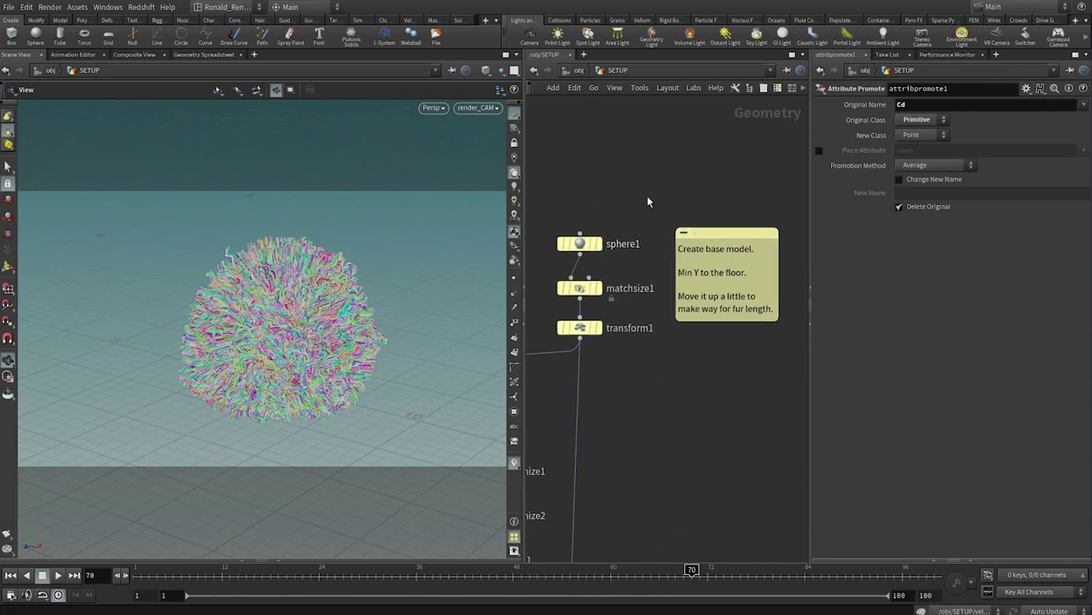
pyautogui.moveTo(641, 206); pyautogui.dragTo(640, 174, button='middle')
pyautogui.click(602, 215)
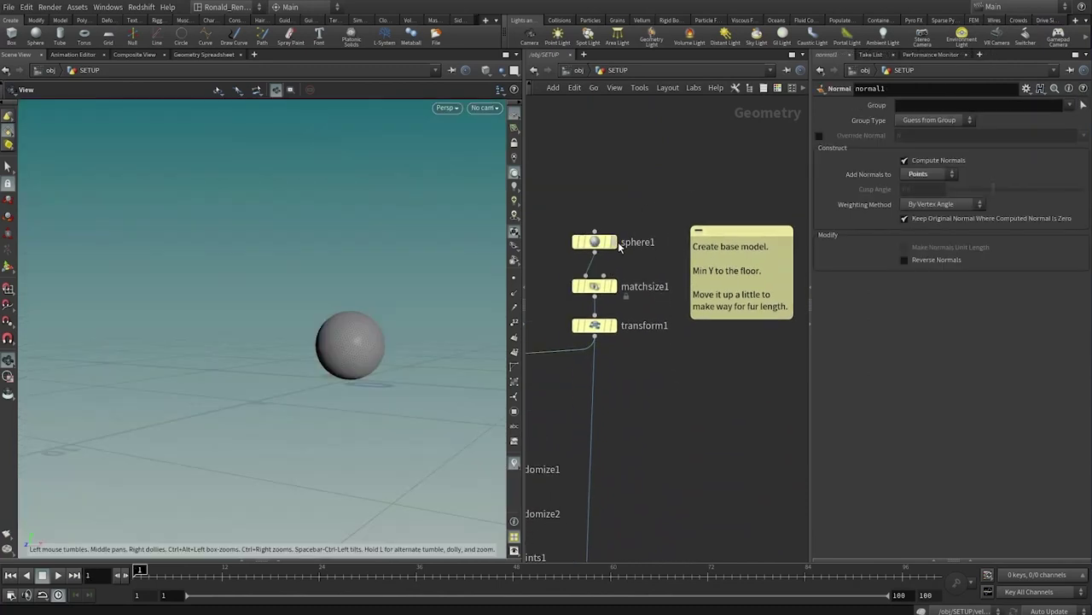
pyautogui.click(612, 325)
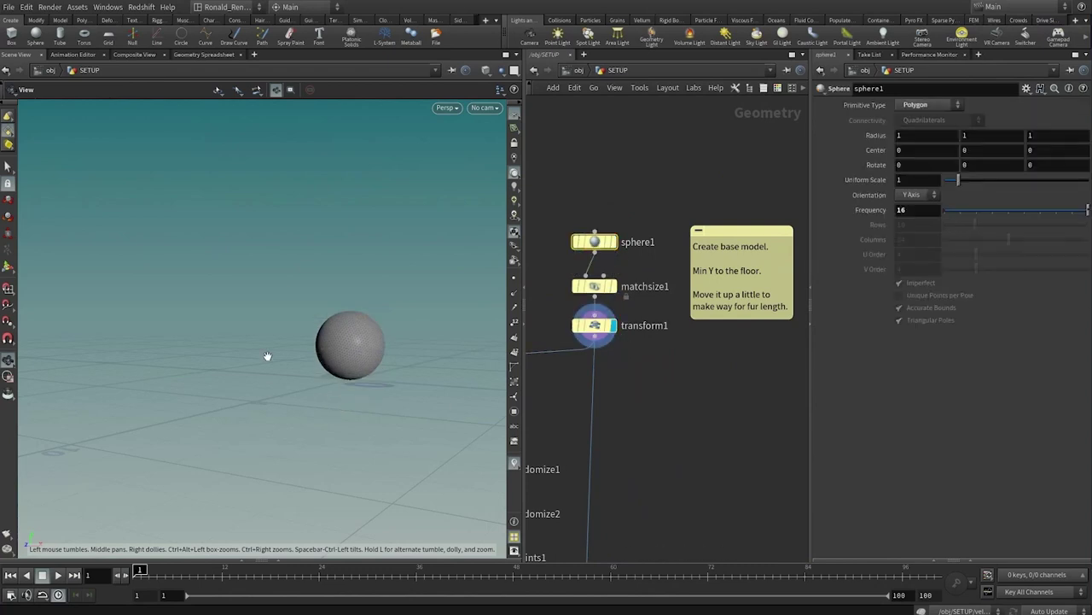
# Display the scatter1 node's result, inspect its settings and show the point normals in the viewport.
pyautogui.moveTo(663, 356); pyautogui.dragTo(803, 265, button='middle')
pyautogui.moveTo(641, 224); pyautogui.dragTo(653, 177, button='middle')
pyautogui.scroll(-1, 704, 189)
pyautogui.click(693, 289)
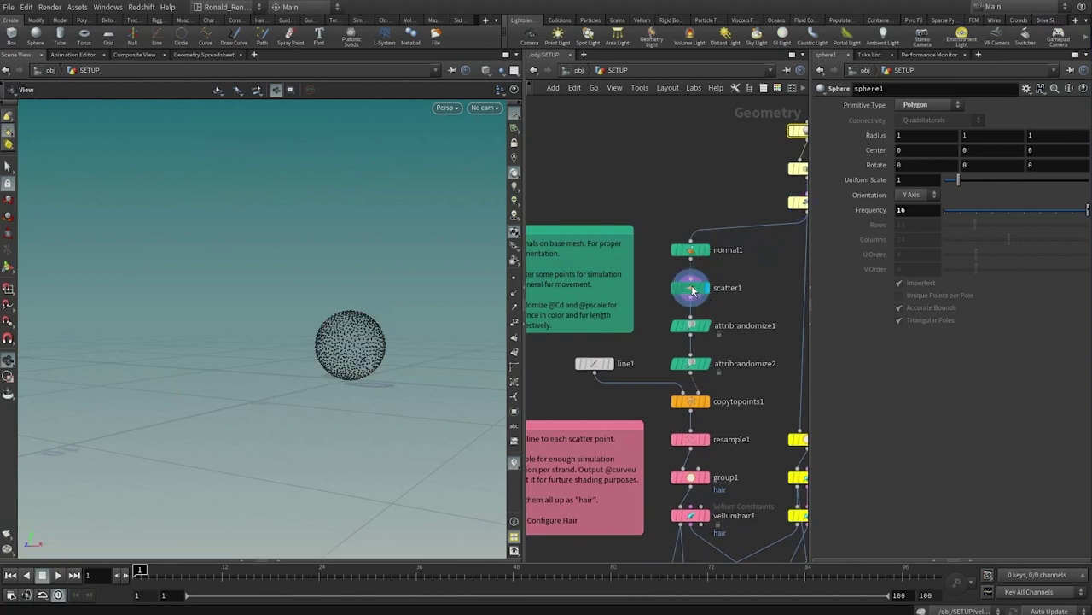
pyautogui.click(693, 289)
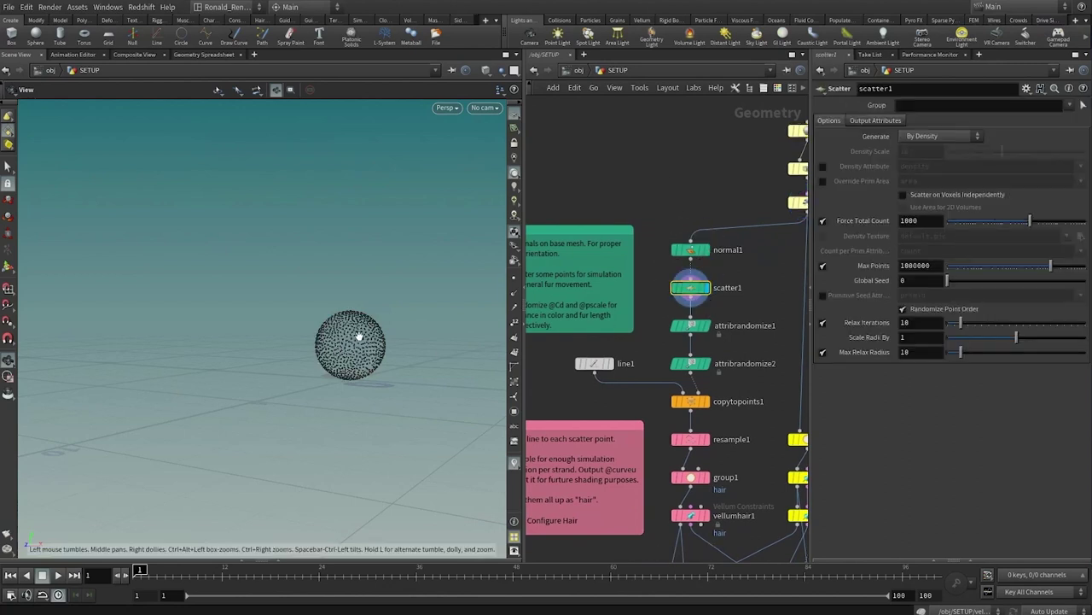
pyautogui.click(514, 294)
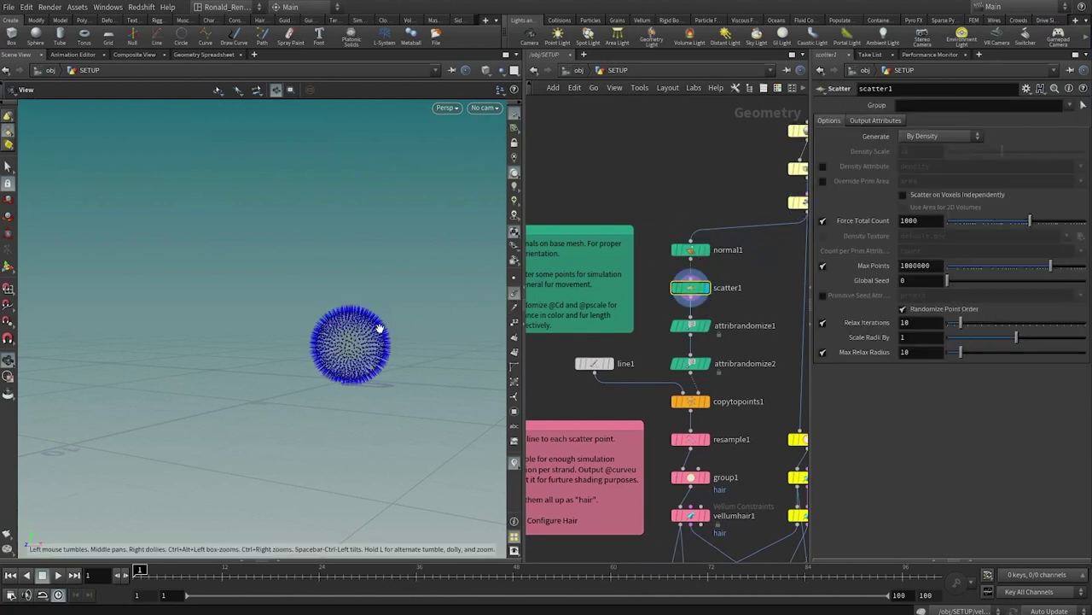
# Inspect the line1 source line and display the copytopoints1 result with lines copied onto the scattered points.
pyautogui.click(611, 364)
pyautogui.click(594, 364)
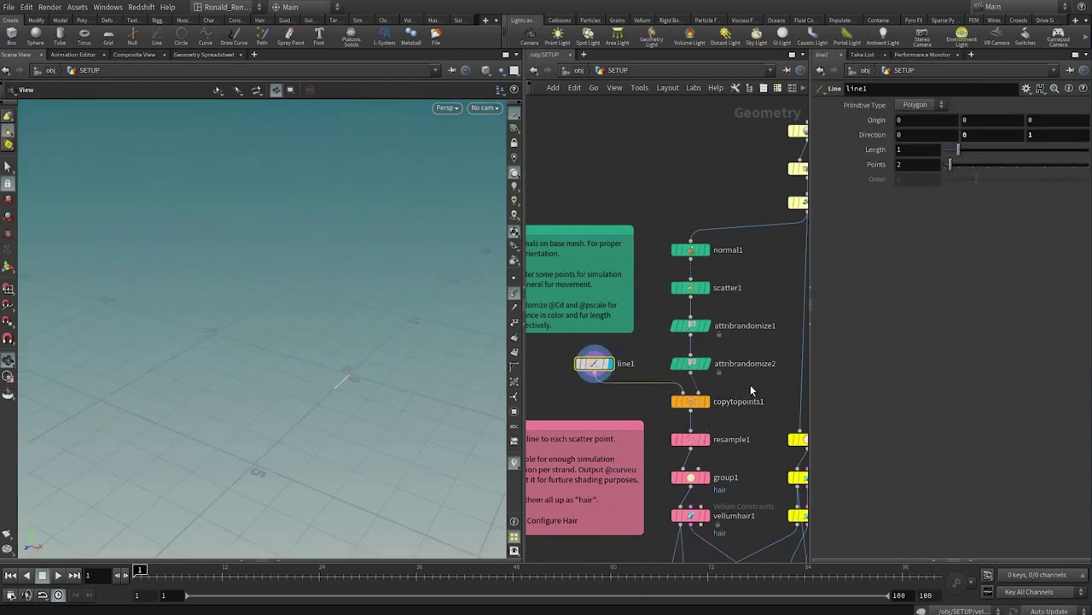
pyautogui.click(705, 402)
pyautogui.click(688, 401)
pyautogui.scroll(5, 390, 353)
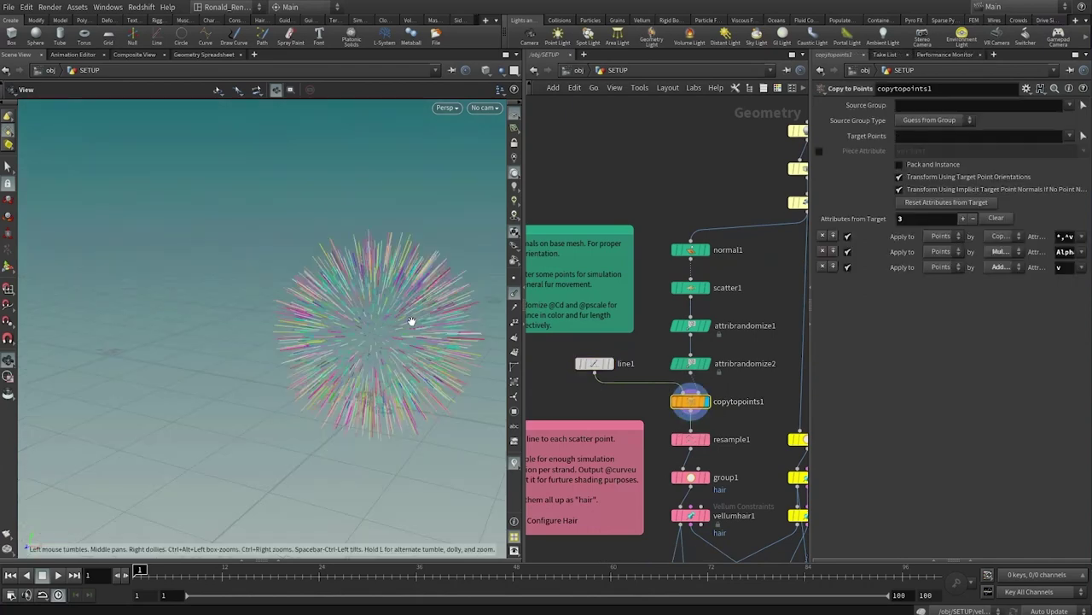
pyautogui.moveTo(452, 331); pyautogui.dragTo(571, 285)
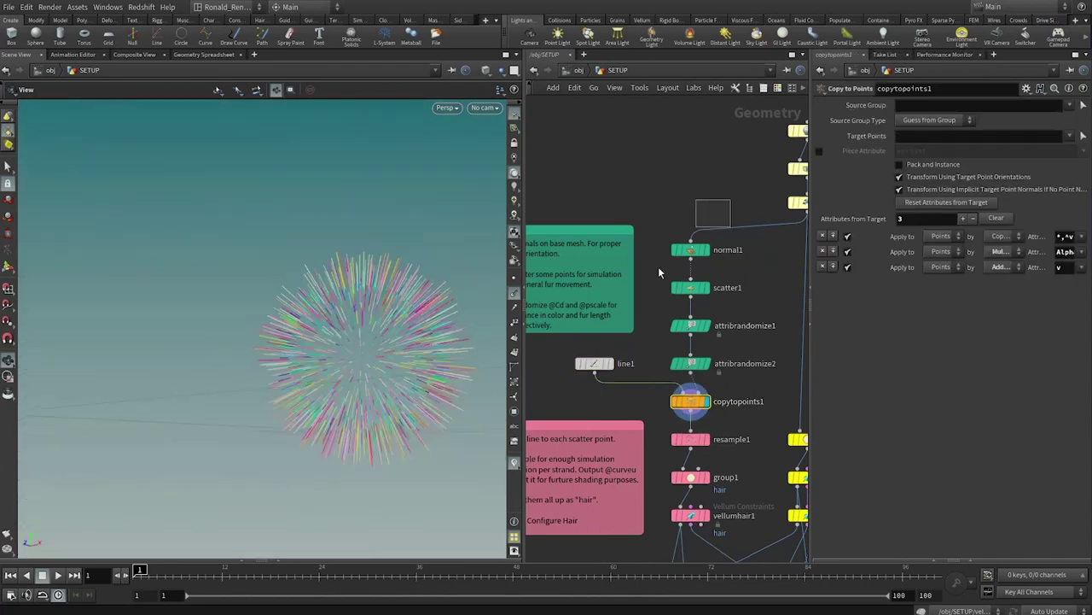
pyautogui.moveTo(665, 259); pyautogui.dragTo(659, 265)
# Display resample1 with its points shown, and compare the point density with that of copytopoints1.
pyautogui.moveTo(577, 441); pyautogui.dragTo(615, 256, button='middle')
pyautogui.moveTo(680, 217); pyautogui.dragTo(670, 245, button='middle')
pyautogui.click(734, 282)
pyautogui.click(719, 283)
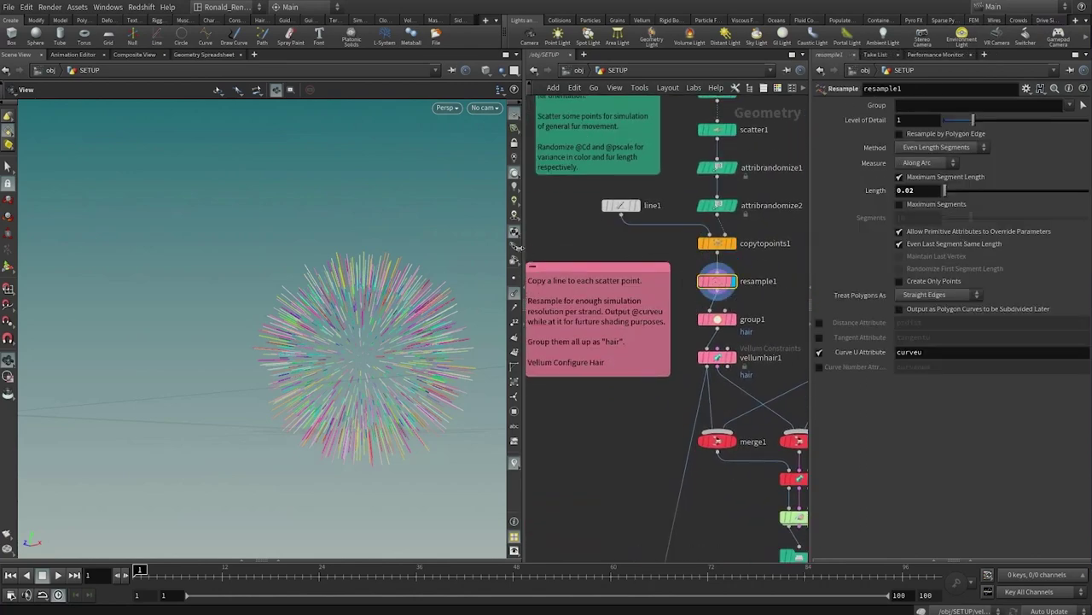
pyautogui.click(514, 278)
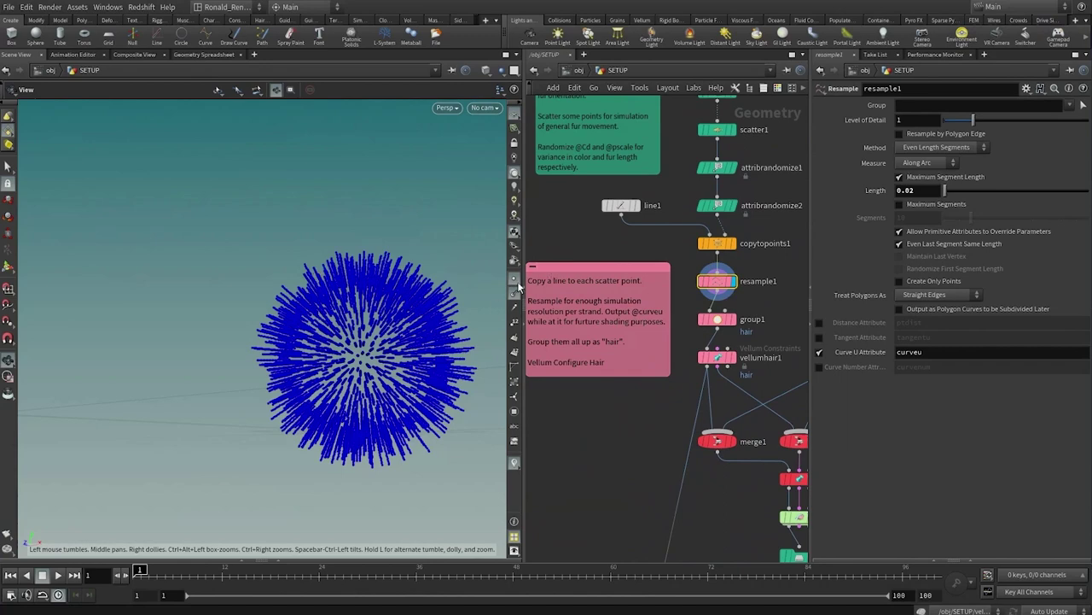
pyautogui.click(515, 279)
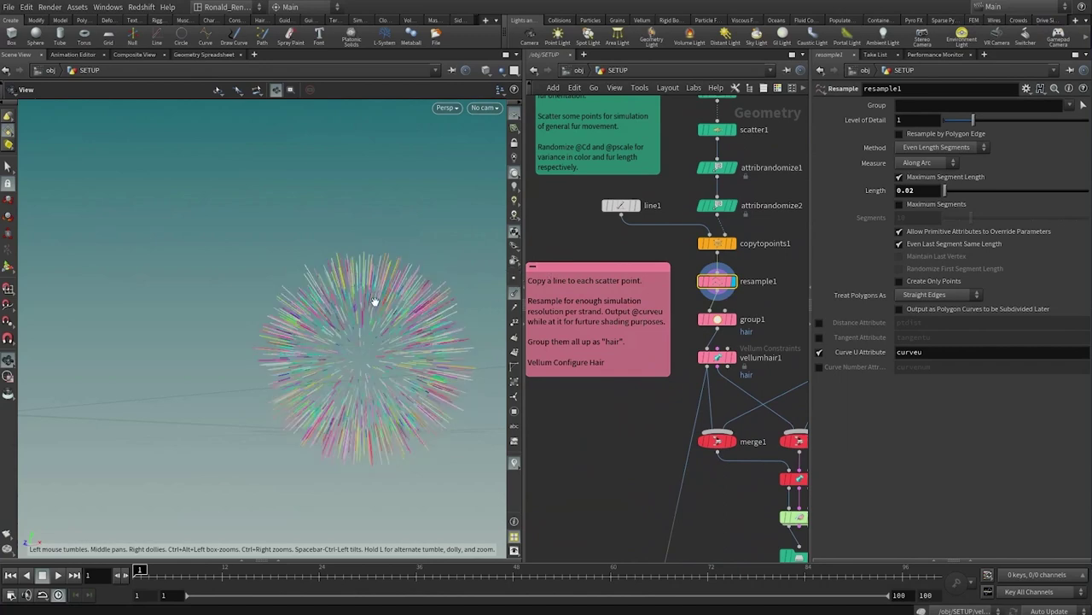
pyautogui.click(733, 244)
pyautogui.click(514, 291)
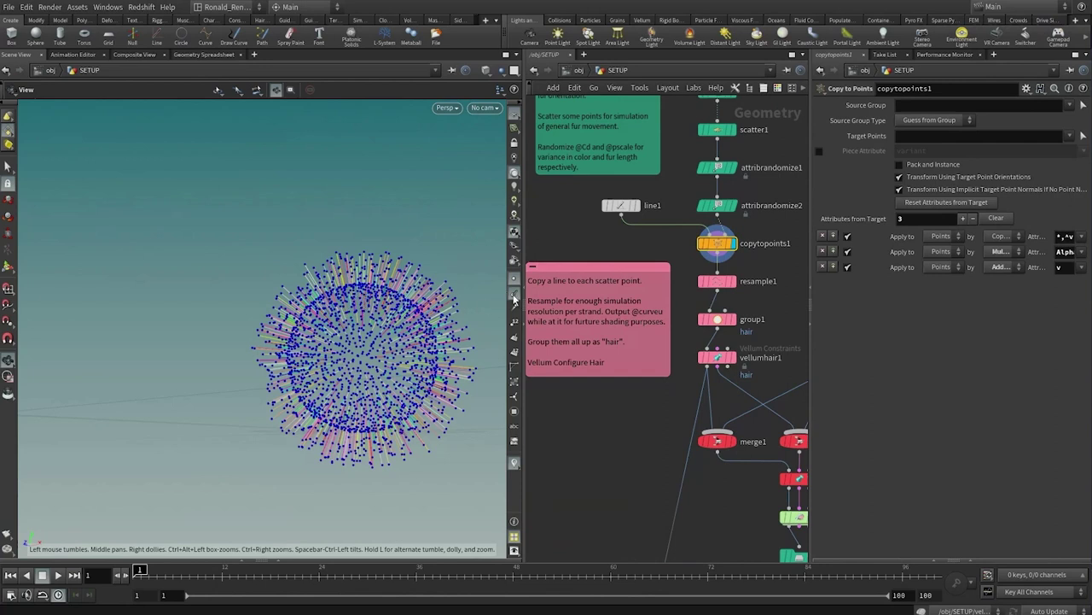
# Display the vellumhair1 node and examine its hair constraint settings.
pyautogui.click(730, 357)
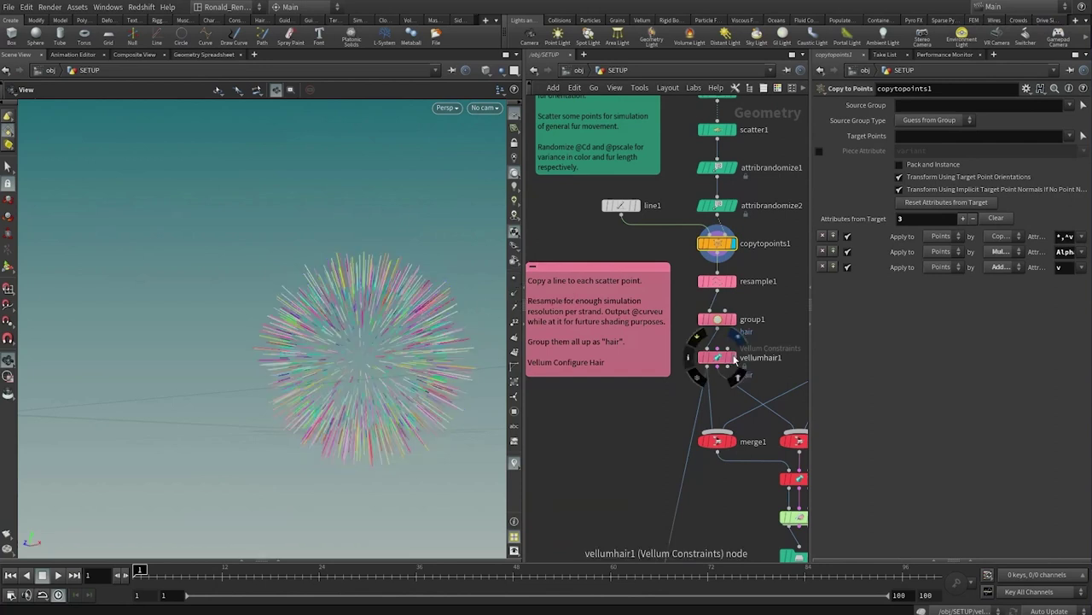
pyautogui.moveTo(784, 336); pyautogui.dragTo(697, 326, button='middle')
pyautogui.click(656, 377)
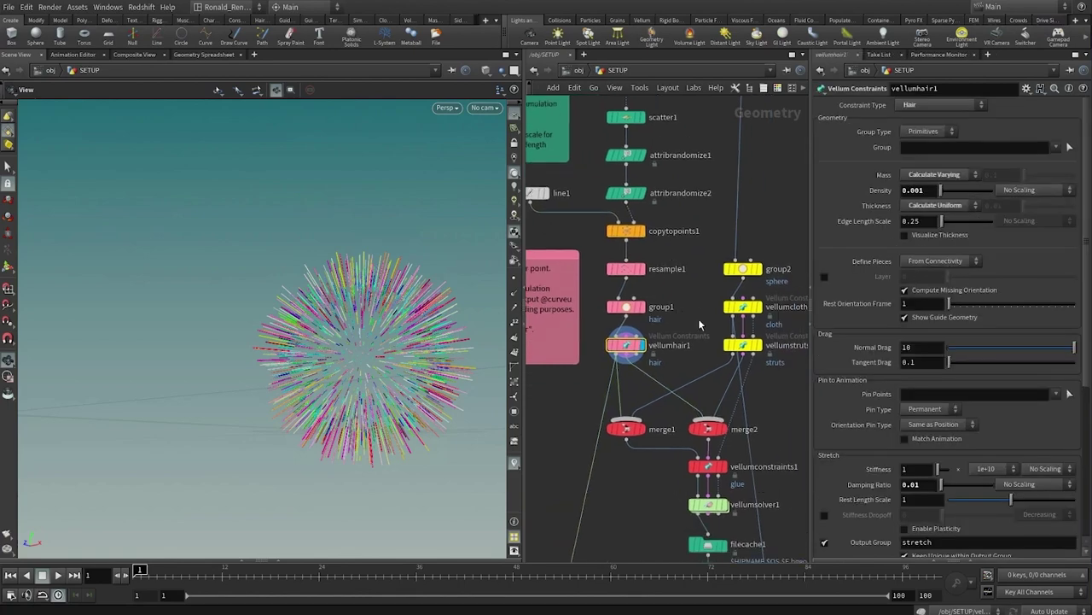
# Follow the base mesh branch from transform1 and display the group2 node to examine its sphere point group.
pyautogui.scroll(-5, 706, 295)
pyautogui.moveTo(734, 167); pyautogui.dragTo(694, 222, button='middle')
pyautogui.scroll(3, 694, 223)
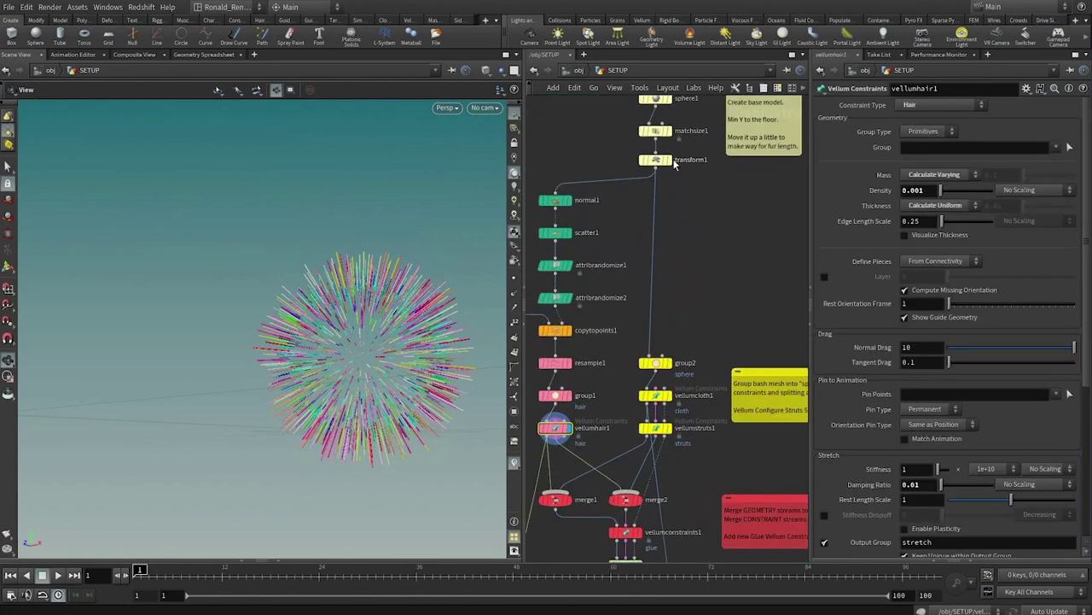
pyautogui.click(672, 163)
pyautogui.moveTo(700, 329); pyautogui.dragTo(720, 238, button='middle')
pyautogui.click(675, 270)
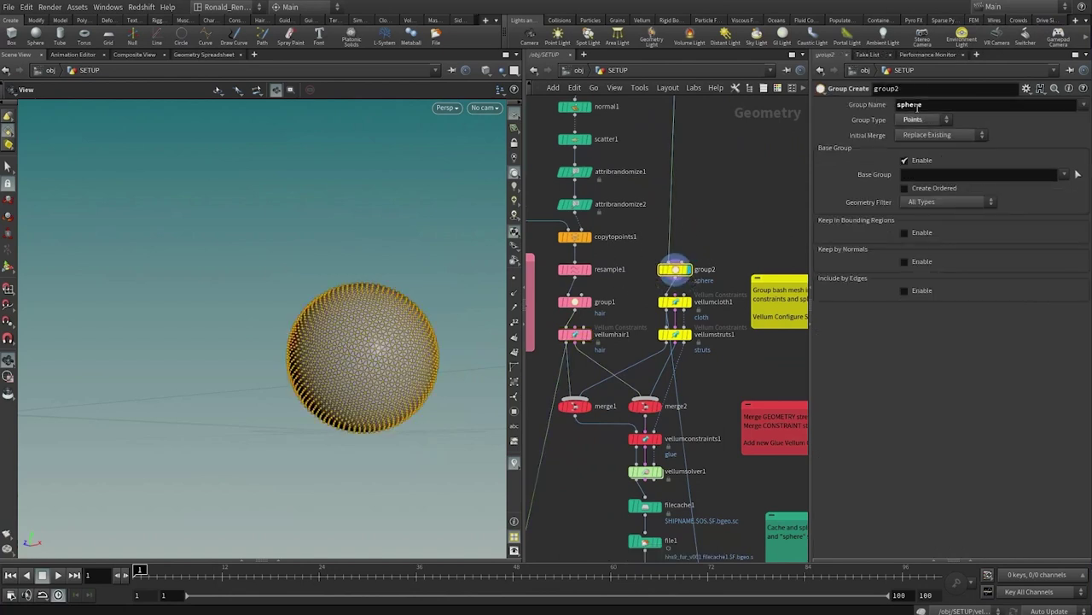
pyautogui.scroll(-2, 685, 222)
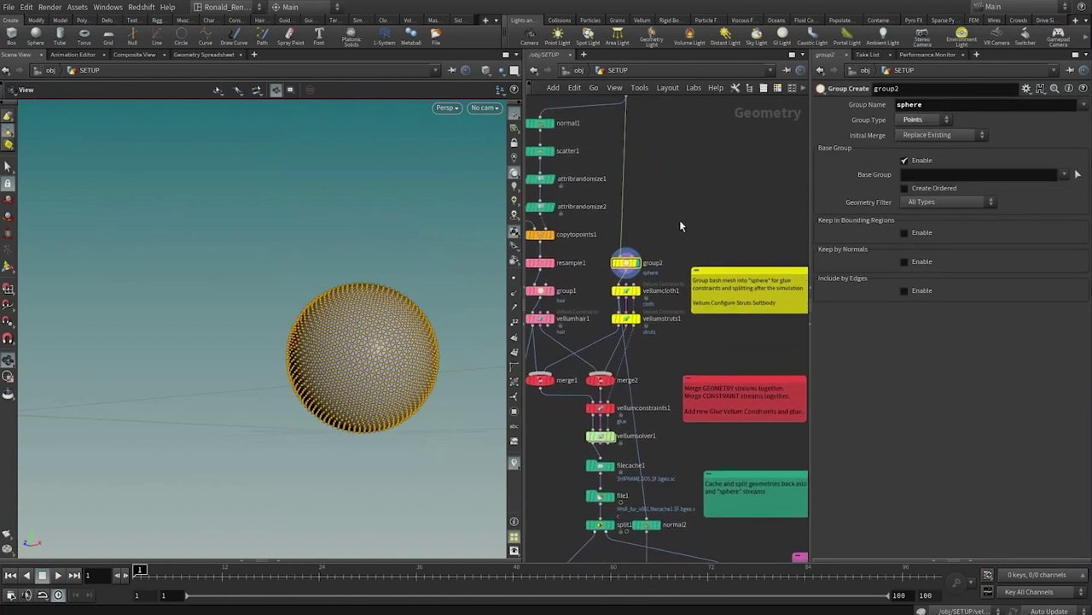
pyautogui.moveTo(671, 222); pyautogui.dragTo(714, 200, button='middle')
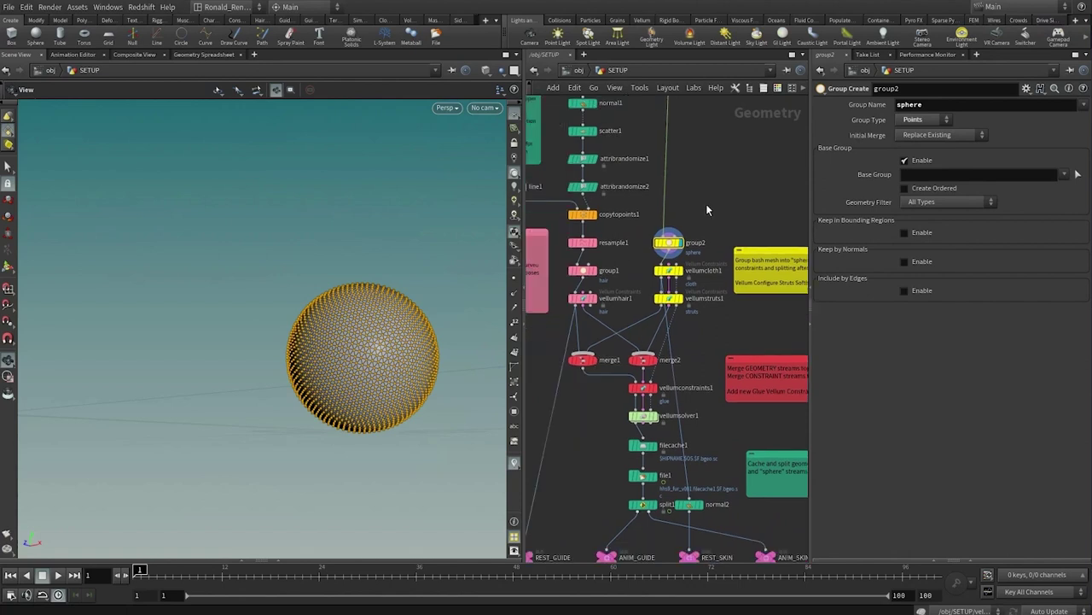
# Examine the vellumstruts1 constraint settings and display merge1 to view the combined hair and sphere geometry.
pyautogui.click(681, 301)
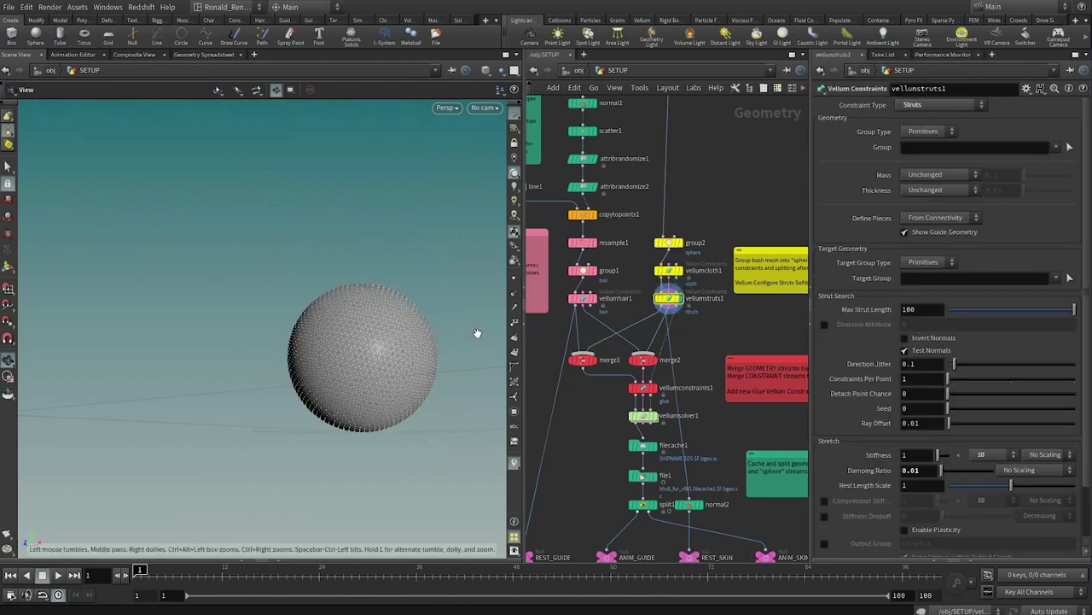
pyautogui.scroll(2, 582, 362)
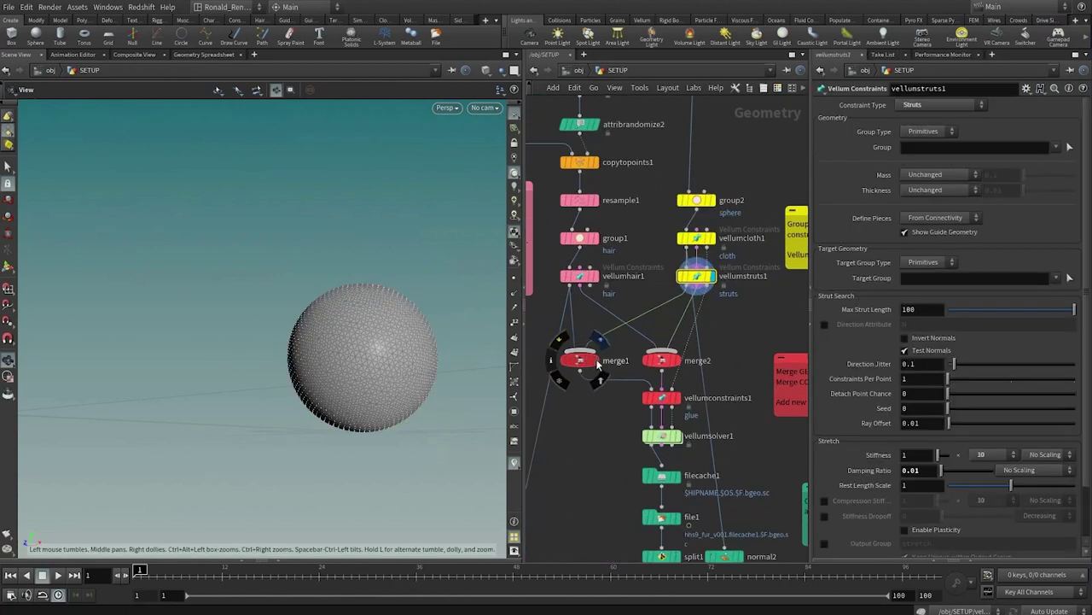
pyautogui.click(600, 339)
pyautogui.click(580, 361)
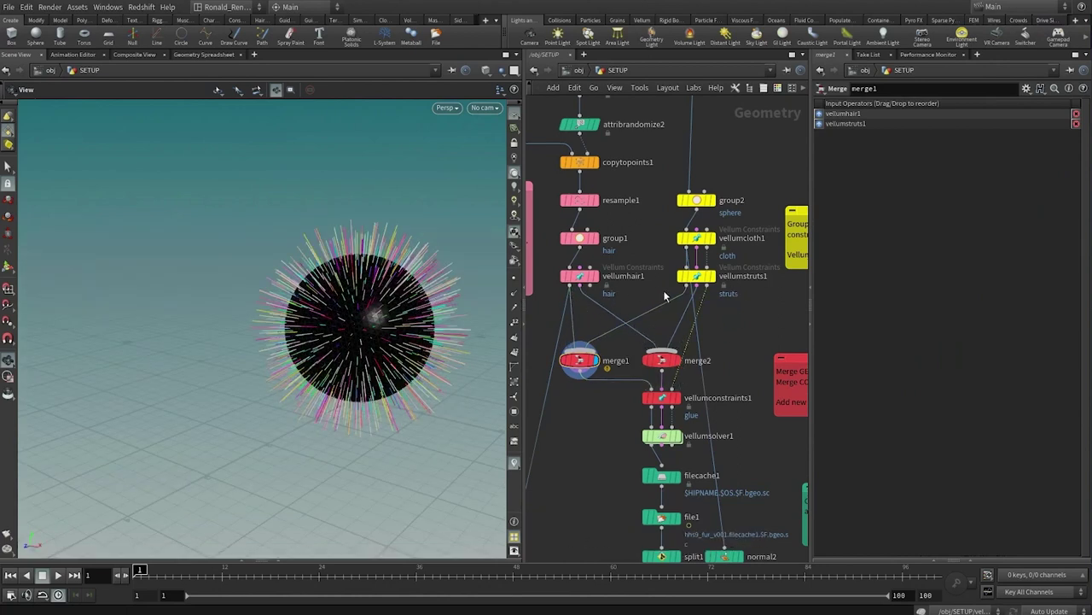
# Display vellumsolver1 and examine the glue settings of vellumconstraints1, including its hair group and sphere target group.
pyautogui.moveTo(592, 382); pyautogui.dragTo(607, 325, button='middle')
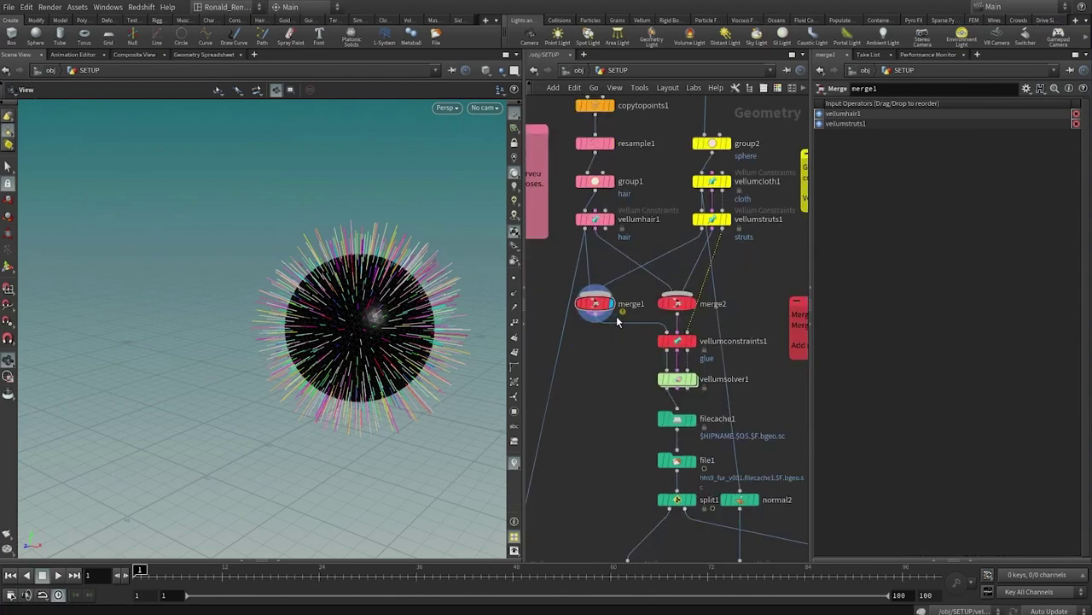
pyautogui.click(692, 341)
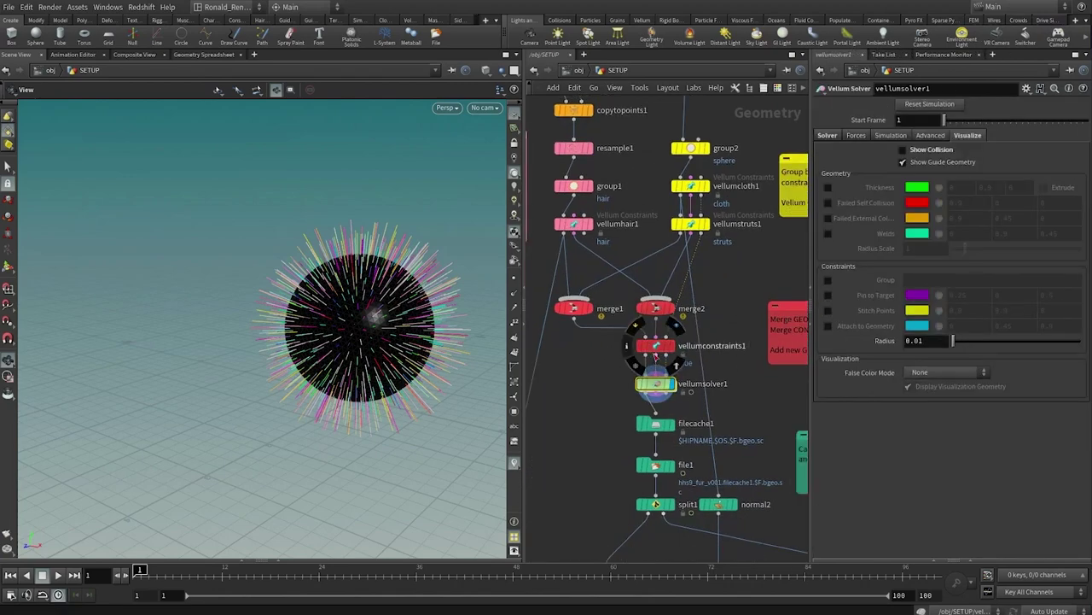
pyautogui.click(691, 345)
pyautogui.moveTo(688, 320); pyautogui.dragTo(648, 334, button='middle')
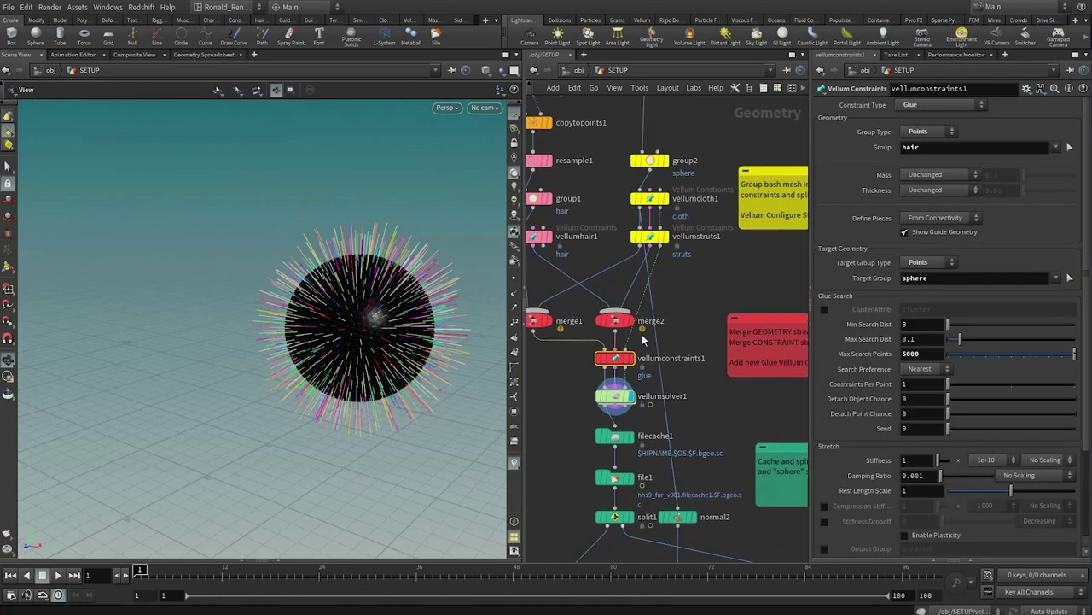
pyautogui.doubleClick(911, 147)
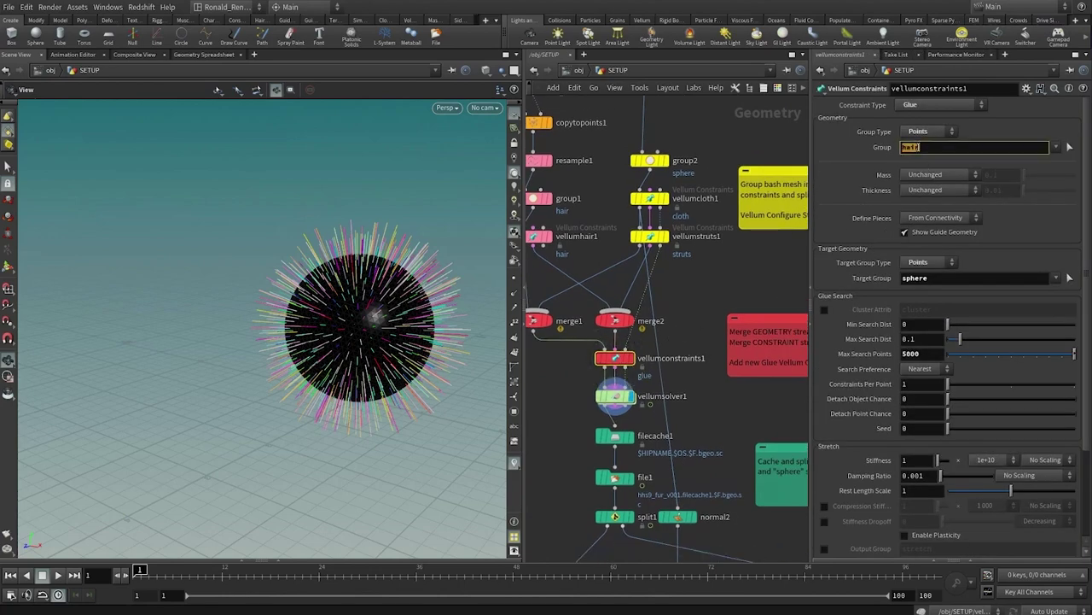
pyautogui.doubleClick(911, 278)
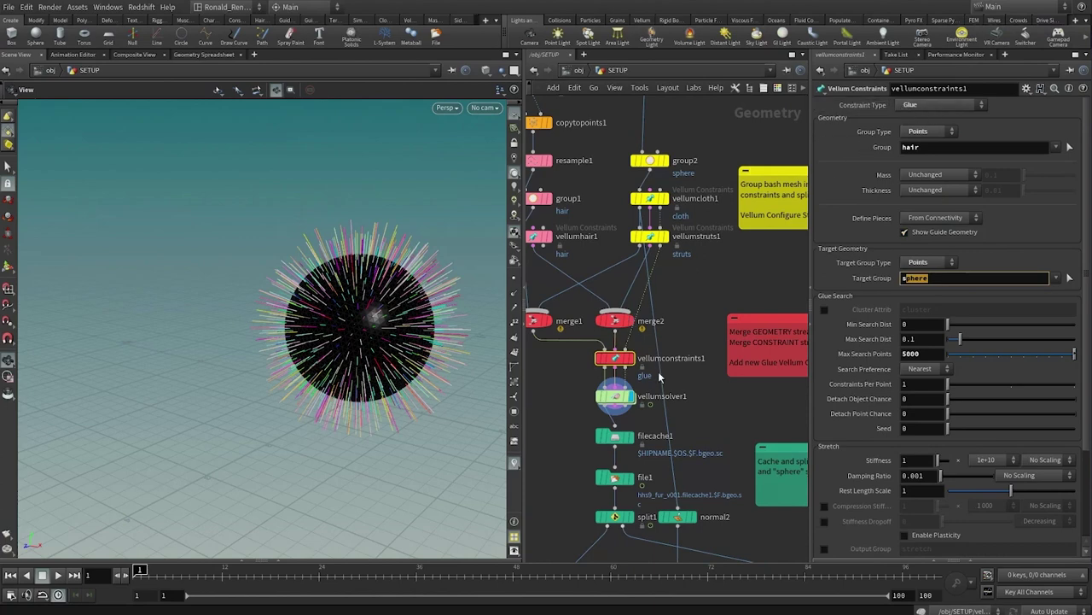
# Examine the hair generation branch from rest1 to OUT_hair and scrub the simulation to frame 25.
pyautogui.moveTo(609, 499); pyautogui.dragTo(649, 329, button='middle')
pyautogui.moveTo(639, 427); pyautogui.dragTo(696, 252, button='middle')
pyautogui.scroll(-1, 696, 252)
pyautogui.scroll(-2, 751, 329)
pyautogui.moveTo(778, 311); pyautogui.dragTo(642, 261, button='middle')
pyautogui.moveTo(661, 318); pyautogui.dragTo(763, 299, button='middle')
pyautogui.moveTo(720, 482); pyautogui.dragTo(561, 222)
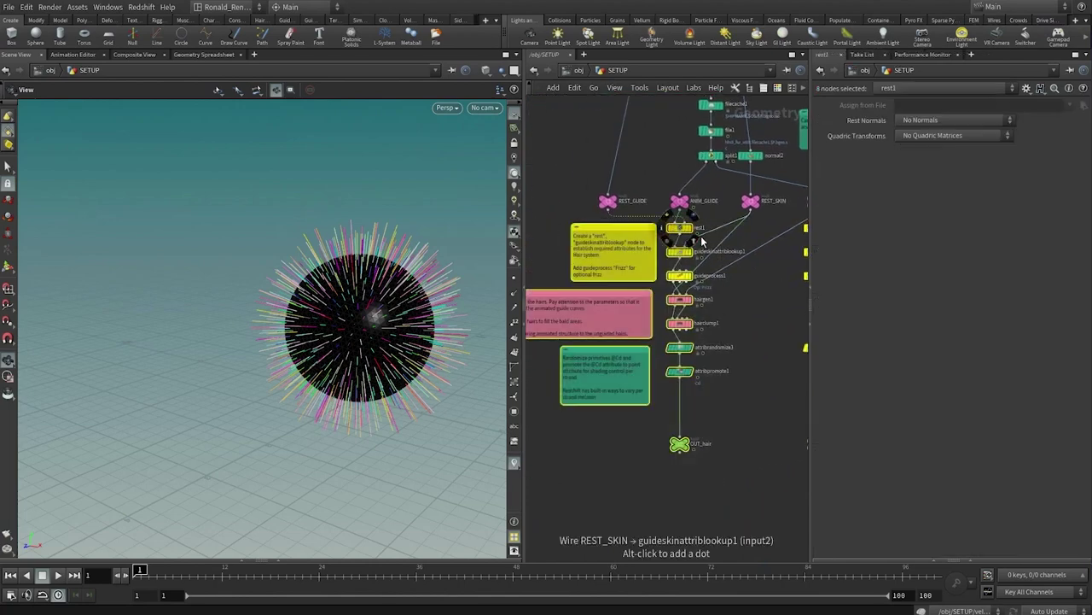
pyautogui.scroll(2, 705, 372)
pyautogui.moveTo(706, 373); pyautogui.dragTo(707, 377, button='middle')
pyautogui.moveTo(140, 571); pyautogui.dragTo(364, 529)
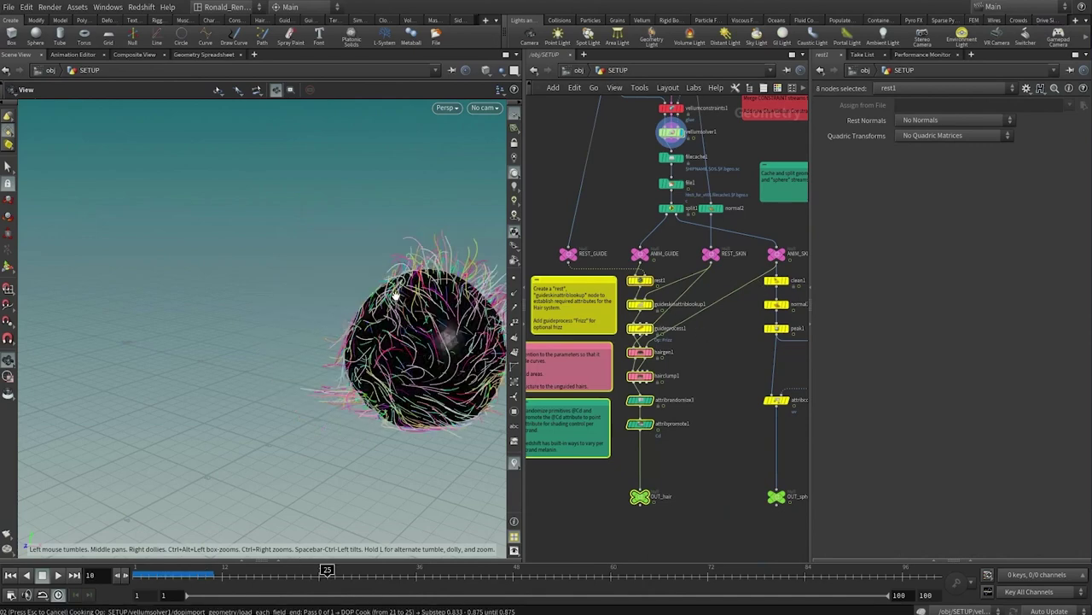
# Display peak1 in the ANIM_SKIN branch, frame the sphere and examine the Peak settings.
pyautogui.moveTo(659, 352); pyautogui.dragTo(761, 304, button='middle')
pyautogui.scroll(3, 741, 336)
pyautogui.scroll(-3, 711, 333)
pyautogui.moveTo(767, 343); pyautogui.dragTo(579, 326, button='middle')
pyautogui.scroll(3, 614, 229)
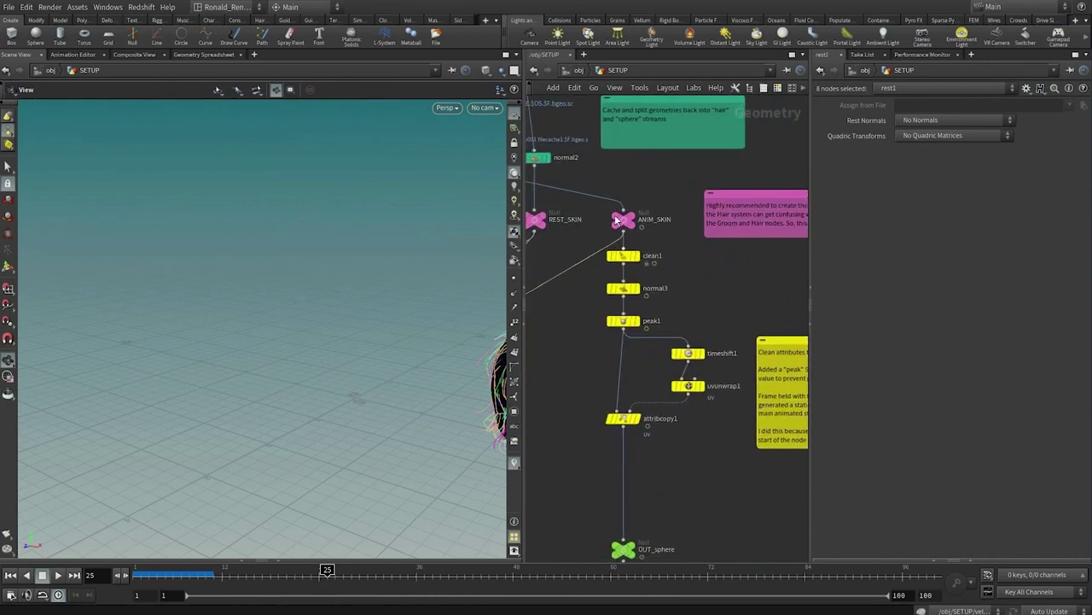
pyautogui.moveTo(615, 229); pyautogui.dragTo(640, 178, button='middle')
pyautogui.click(663, 238)
pyautogui.click(664, 271)
pyautogui.hotkey('space', 'g')
pyautogui.moveTo(339, 323); pyautogui.dragTo(266, 336)
pyautogui.scroll(-4, 375, 348)
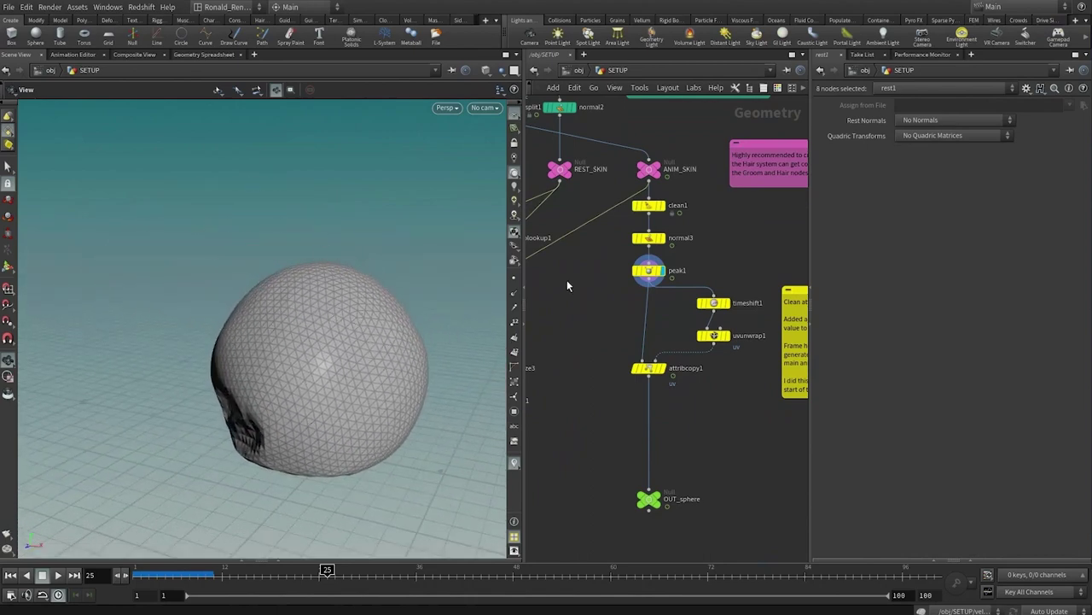
pyautogui.click(649, 272)
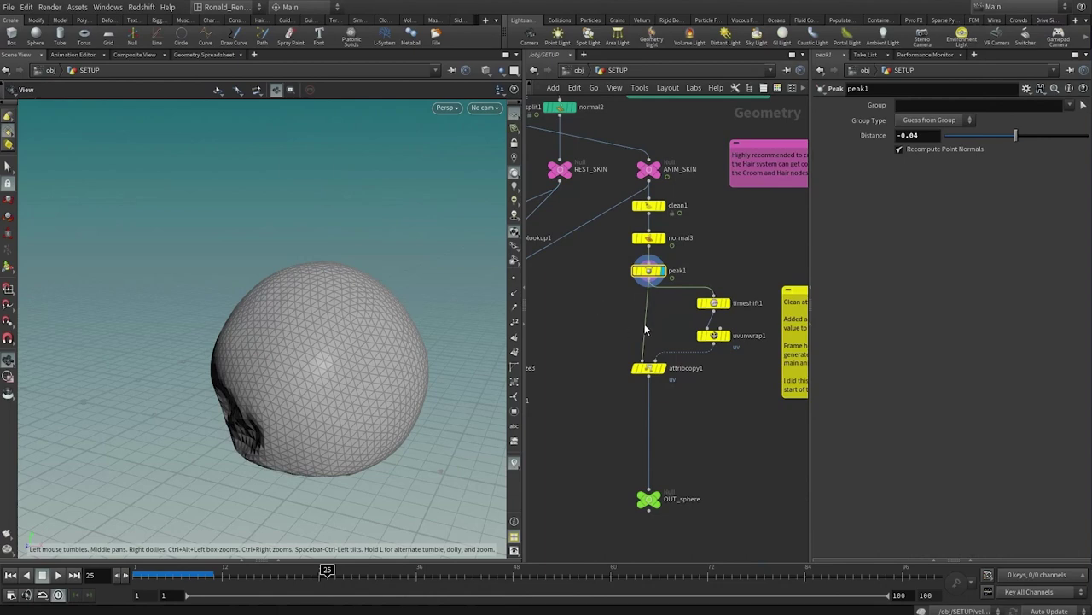
# Return to the object level and look through render_CAM, selecting NUL_render_CAM to examine its animated transform.
pyautogui.moveTo(593, 371); pyautogui.dragTo(629, 346, button='middle')
pyautogui.scroll(-6, 658, 407)
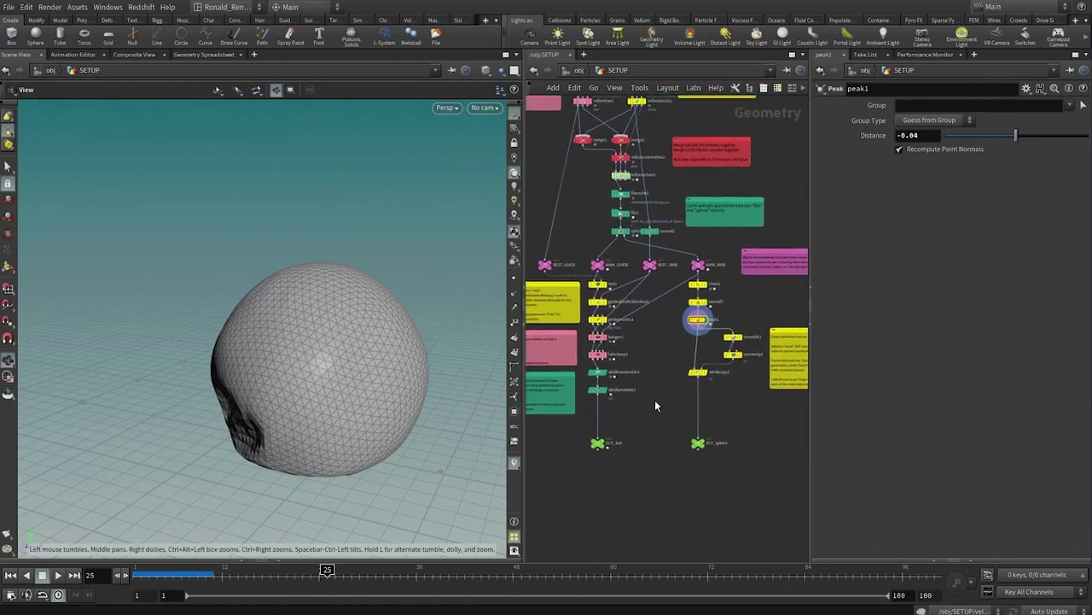
pyautogui.press('u')
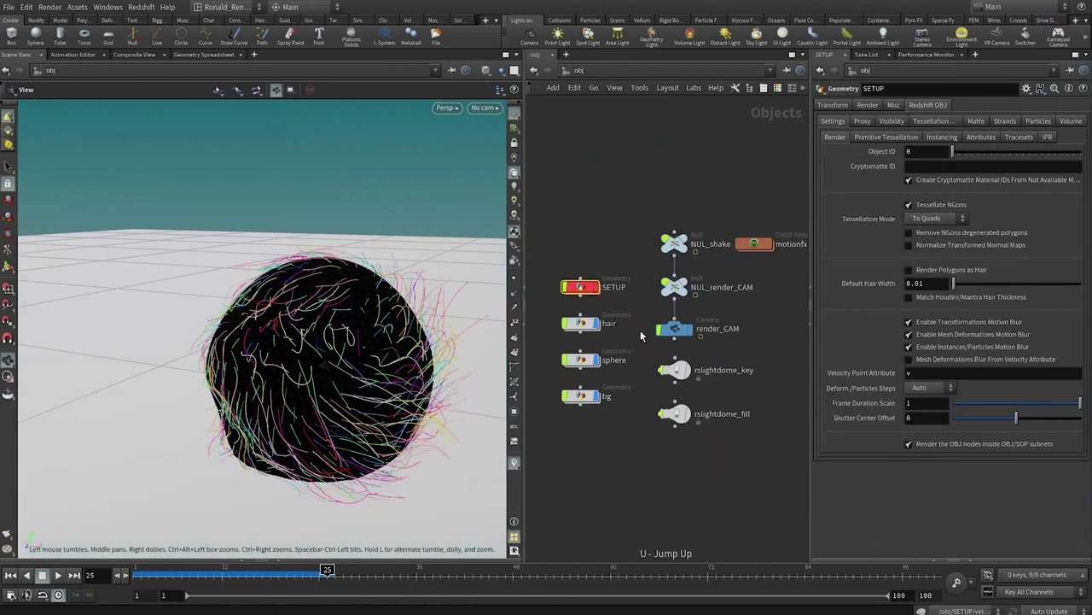
pyautogui.press('[')
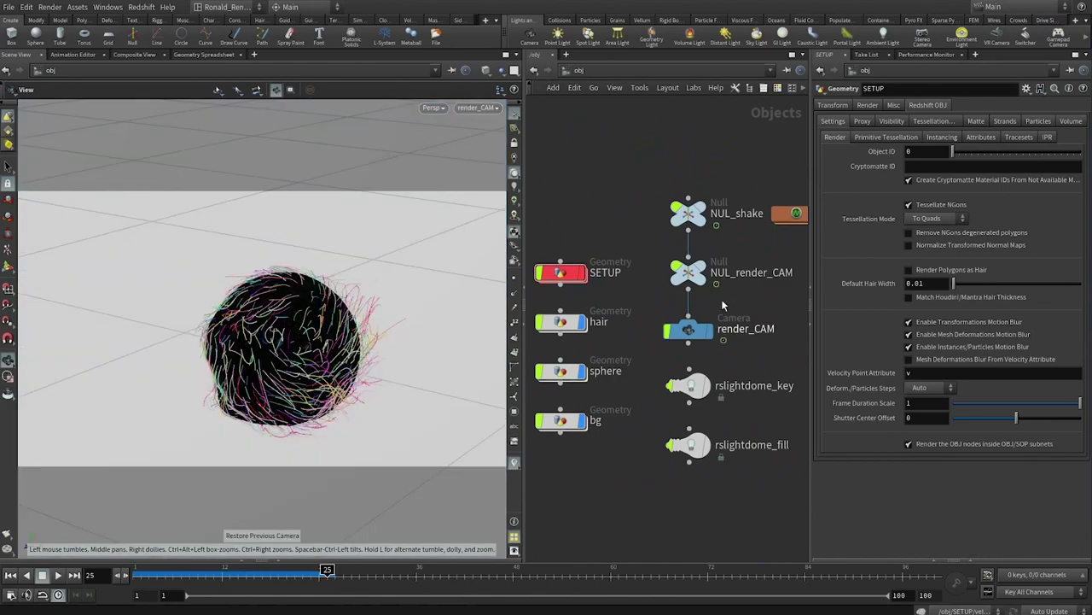
pyautogui.moveTo(650, 247); pyautogui.dragTo(695, 273)
pyautogui.click(688, 271)
# Play the fur ball animation in a wide perspective view, and return to the render_CAM view.
pyautogui.moveTo(327, 570)
pyautogui.mouseDown()
pyautogui.moveTo(141, 570)
pyautogui.moveTo(813, 569)
pyautogui.mouseUp()
pyautogui.moveTo(456, 330); pyautogui.dragTo(350, 314)
pyautogui.scroll(-5, 361, 334)
pyautogui.moveTo(350, 314); pyautogui.dragTo(290, 355, button='middle')
pyautogui.click(62, 578)
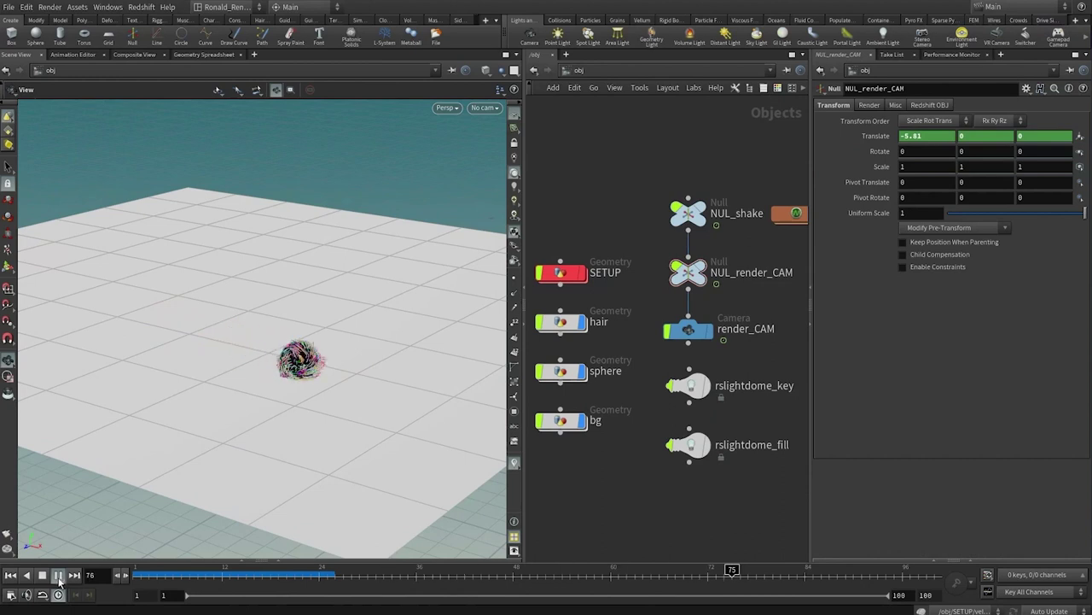
pyautogui.click(58, 582)
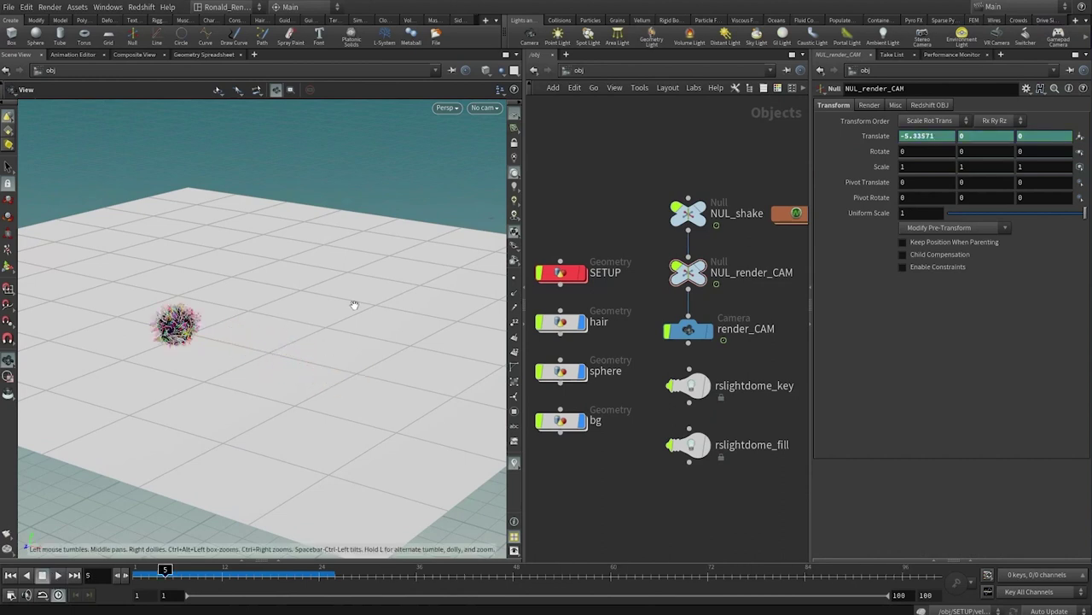
pyautogui.press('[')
pyautogui.moveTo(710, 525); pyautogui.dragTo(737, 528, button='middle')
pyautogui.moveTo(672, 483); pyautogui.dragTo(626, 500, button='middle')
pyautogui.moveTo(605, 229); pyautogui.dragTo(638, 215, button='middle')
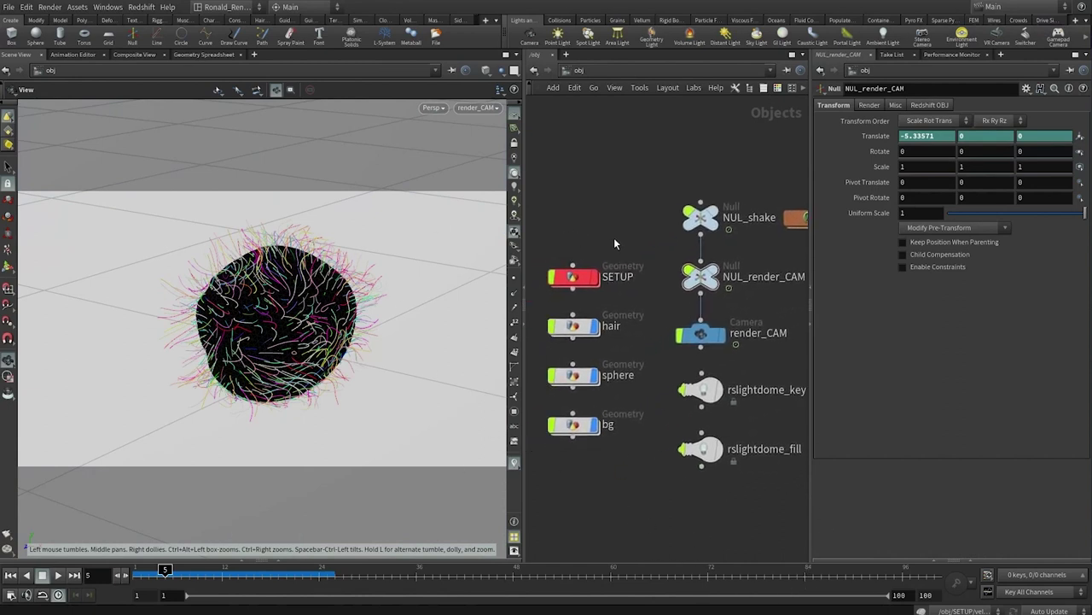
# Start a new empty scene saved as hhs9_fur_v003 and collapse the shelf.
pyautogui.click(9, 10)
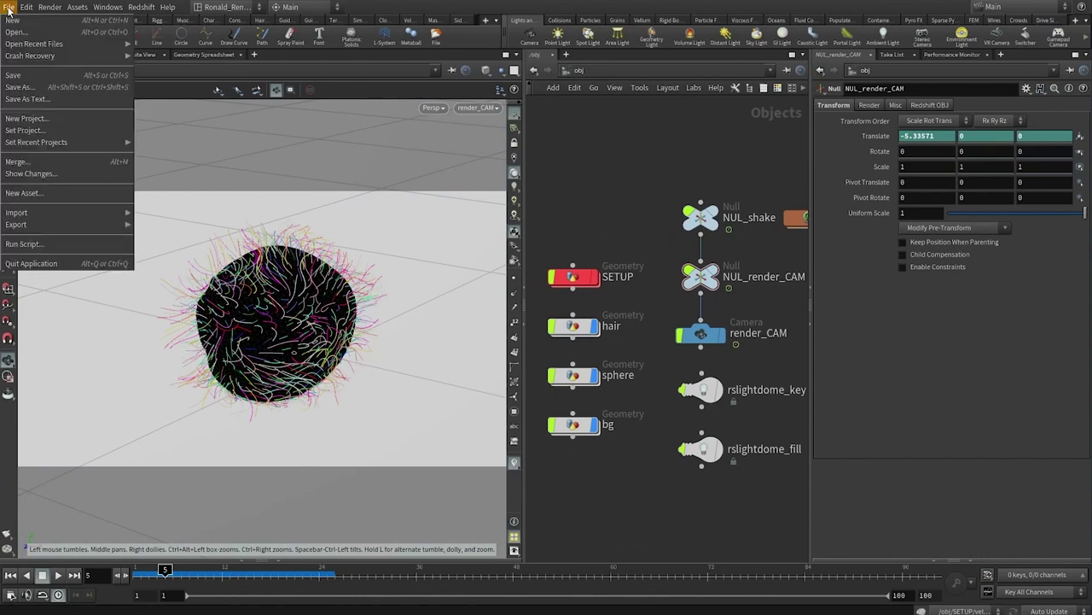
pyautogui.click(12, 23)
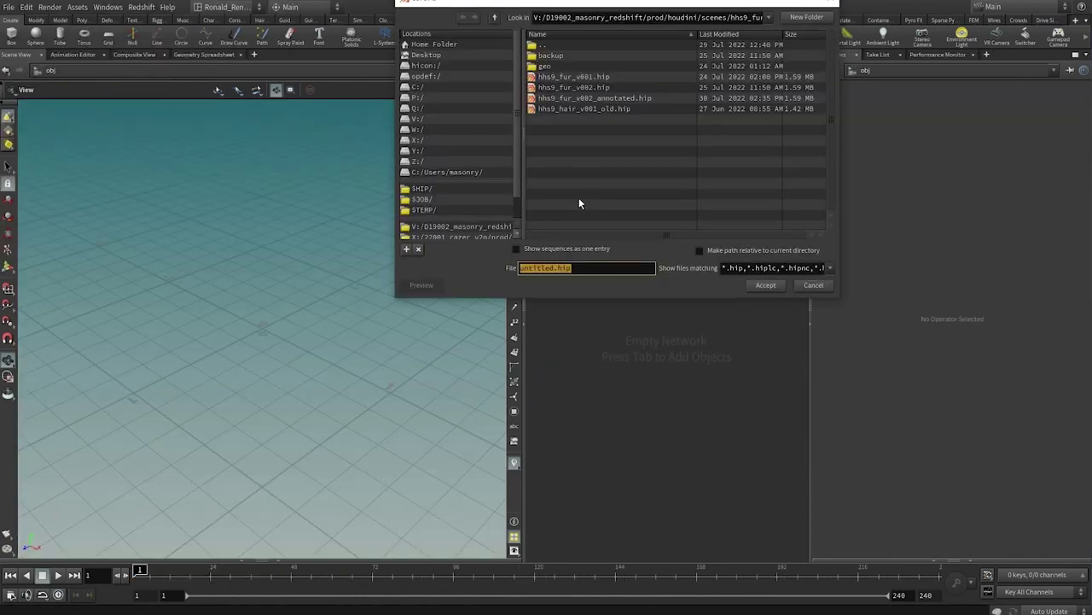
pyautogui.write('hhs9_fur_v003')
pyautogui.press('Return')
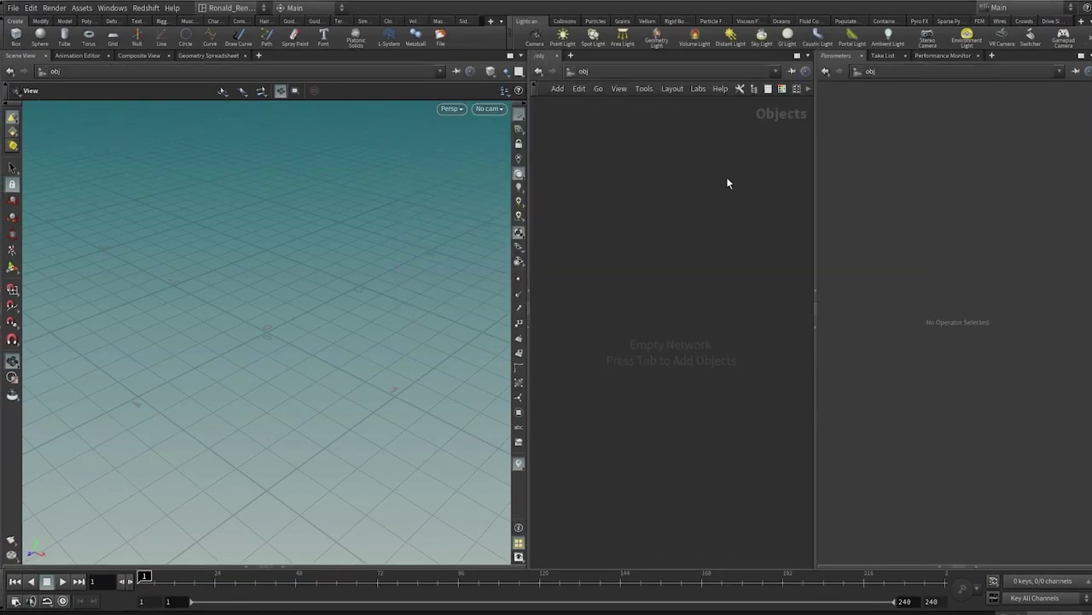
pyautogui.click(3, 34)
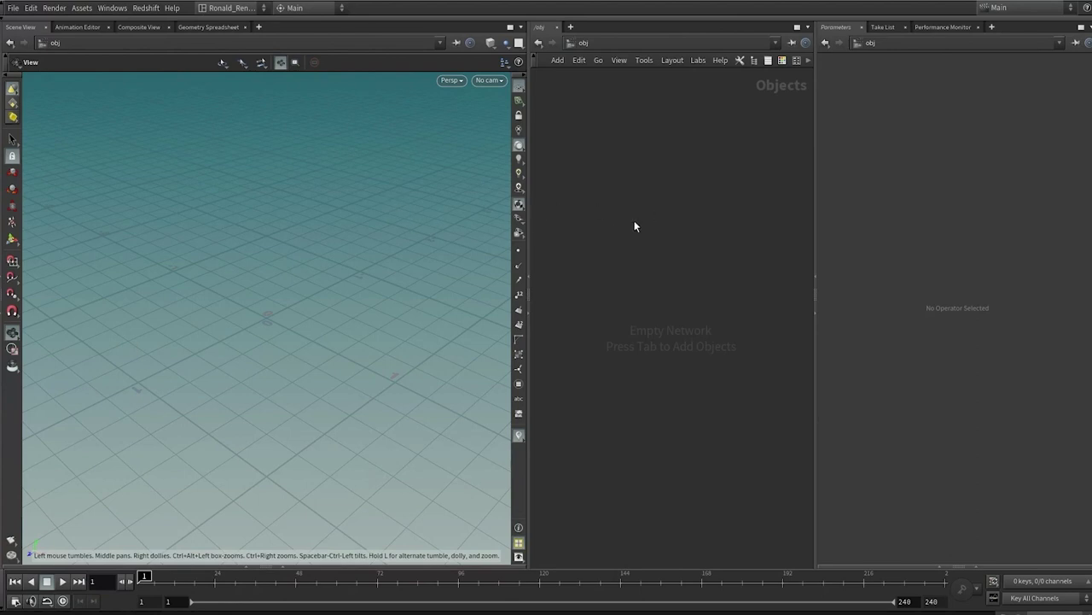
# Add a Geometry object named SETUP and go inside its network.
pyautogui.press('Tab')
pyautogui.write('geo')
pyautogui.press('Return')
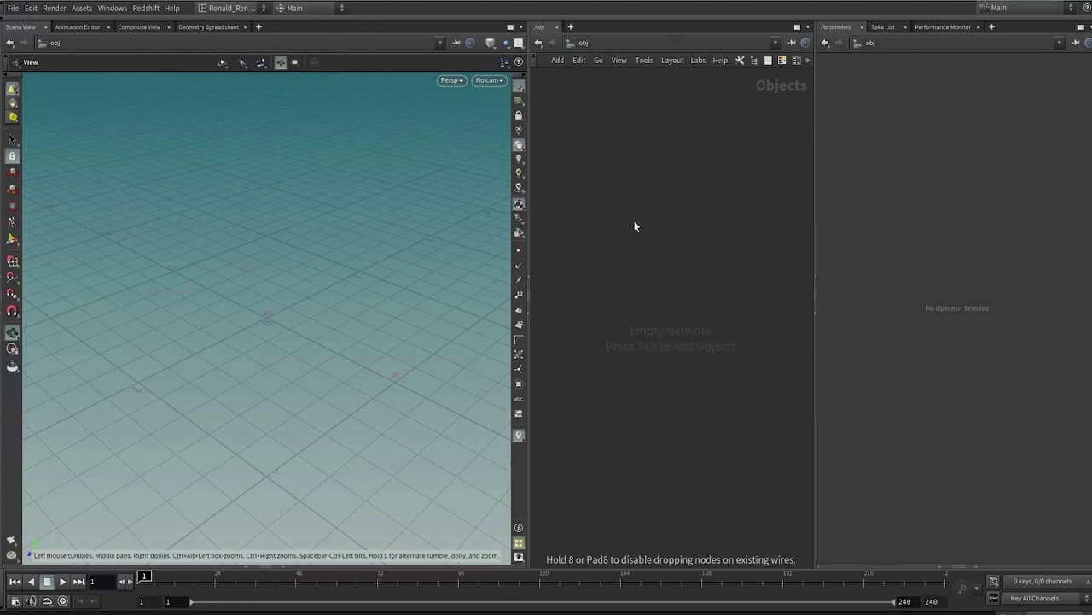
pyautogui.click(634, 223)
pyautogui.click(685, 221)
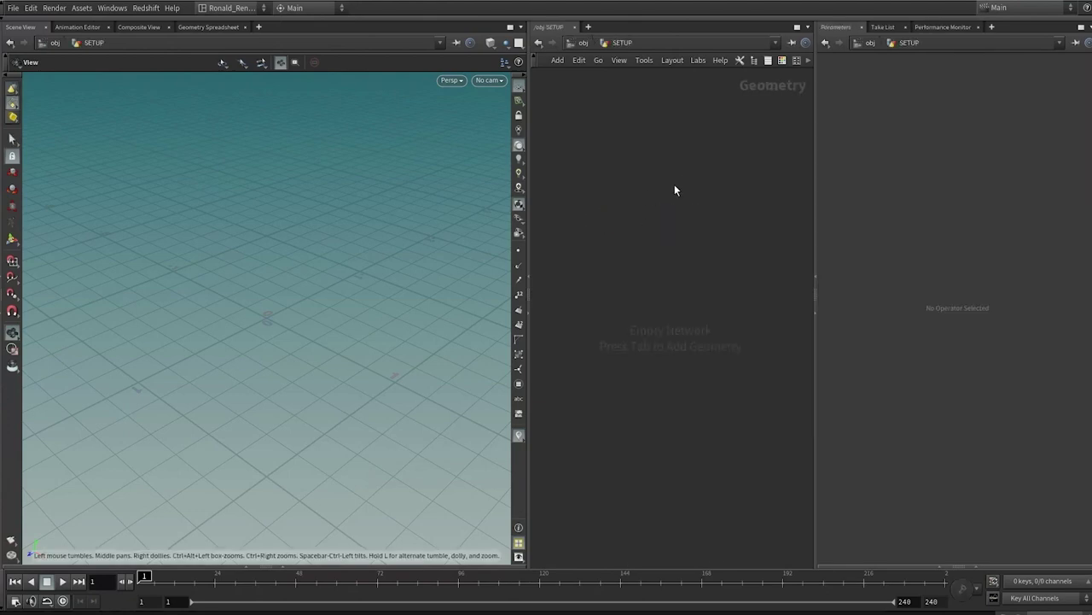
# Add a Sphere node and set its primitive type to Polygon.
pyautogui.press('Tab')
pyautogui.write('geo')
pyautogui.press('BackSpace')
pyautogui.press('BackSpace')
pyautogui.press('BackSpace')
pyautogui.write('sphere')
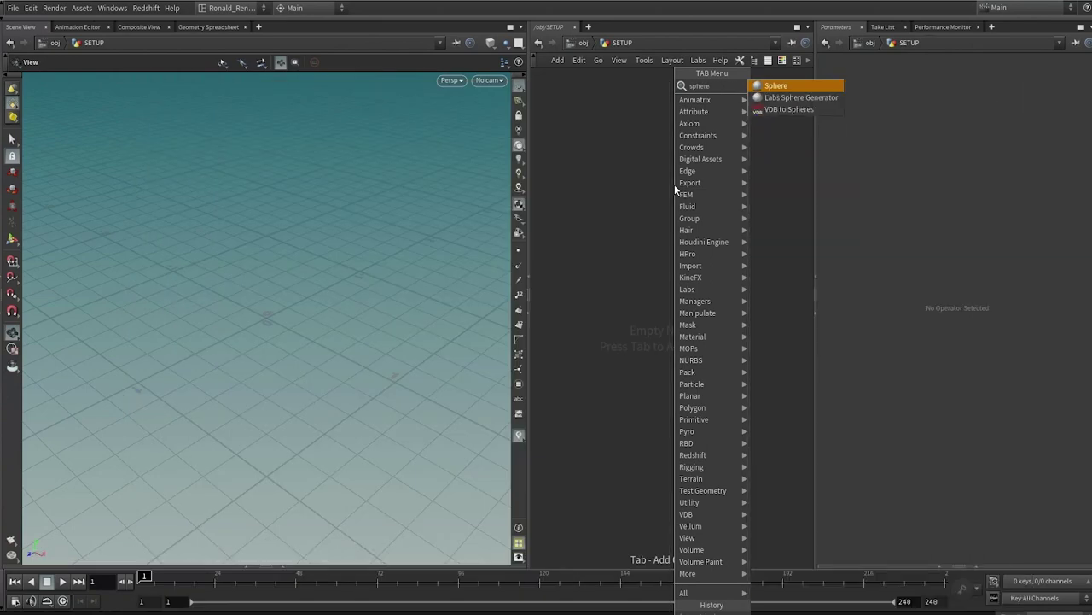
pyautogui.press('Return')
pyautogui.click(674, 185)
pyautogui.click(932, 78)
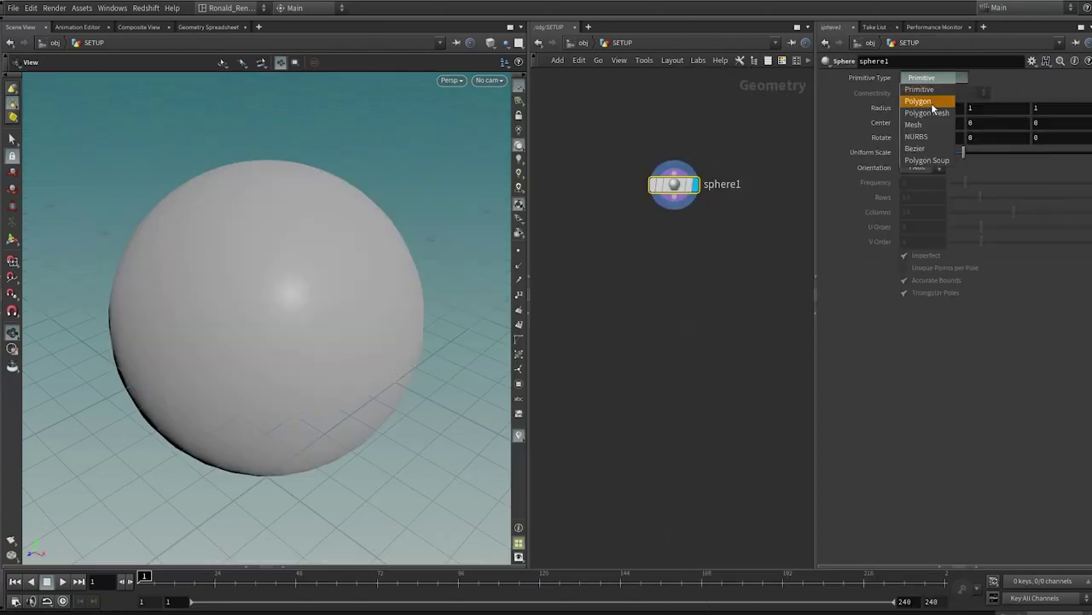
pyautogui.click(931, 91)
# Show the sphere with wireframe over shading and set its frequency to 10.
pyautogui.press('w')
pyautogui.hotkey('shift', 'w')
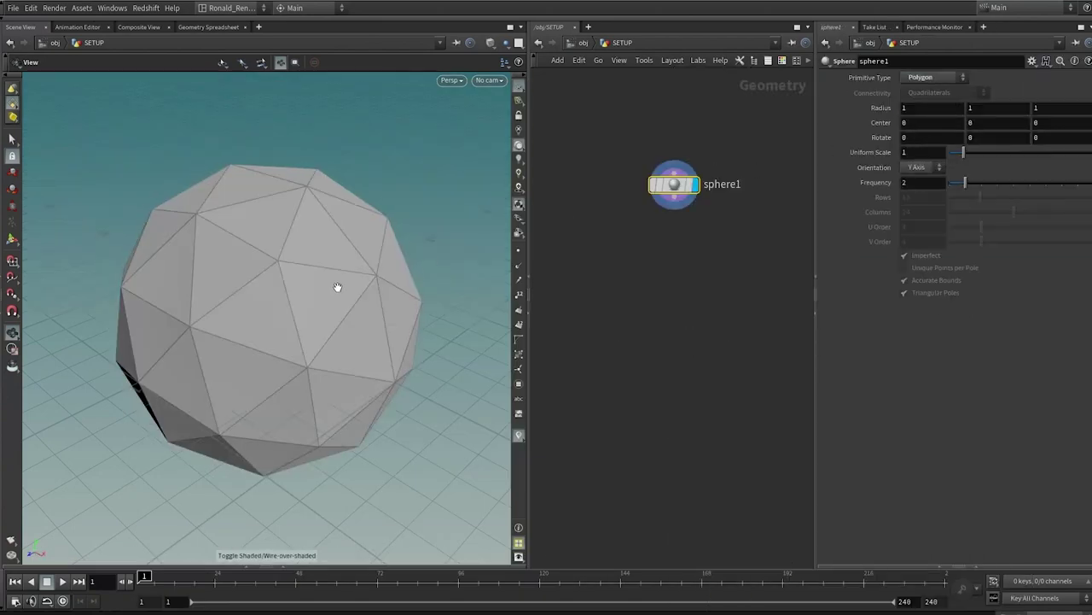
pyautogui.scroll(-5, 333, 275)
pyautogui.moveTo(333, 276); pyautogui.dragTo(427, 307, button='right')
pyautogui.moveTo(427, 307); pyautogui.dragTo(356, 312, button='middle')
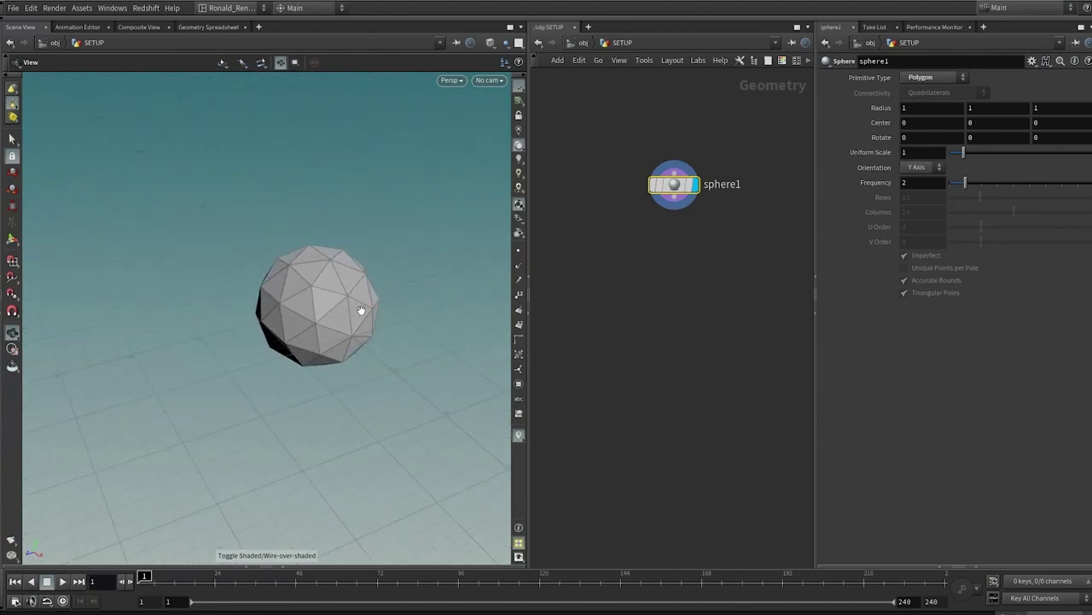
pyautogui.moveTo(356, 312); pyautogui.dragTo(441, 312)
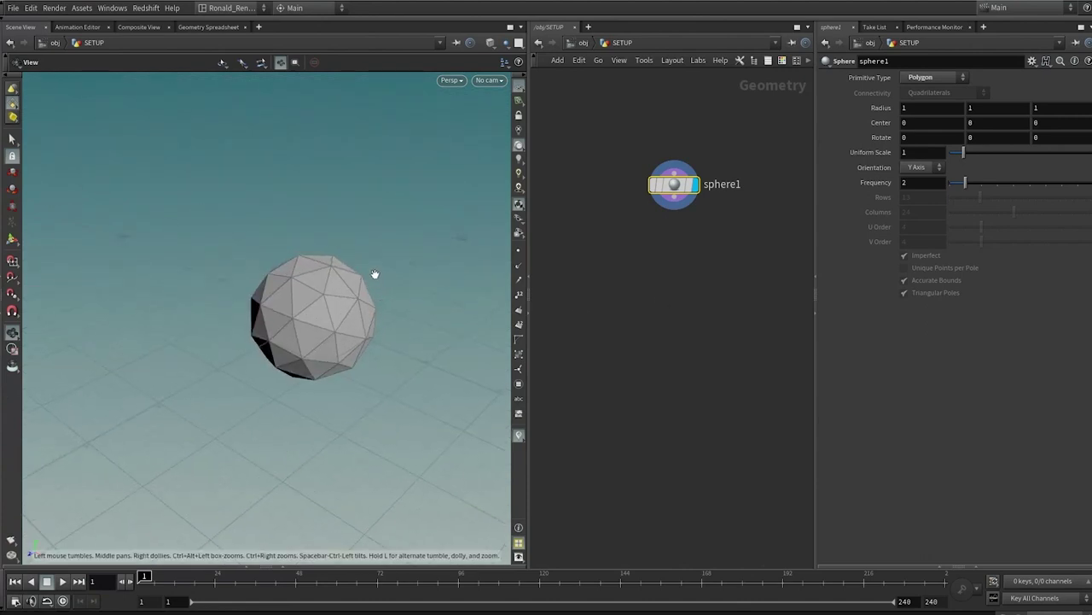
pyautogui.hotkey('shift', 'w')
pyautogui.hotkey('shift', 'w')
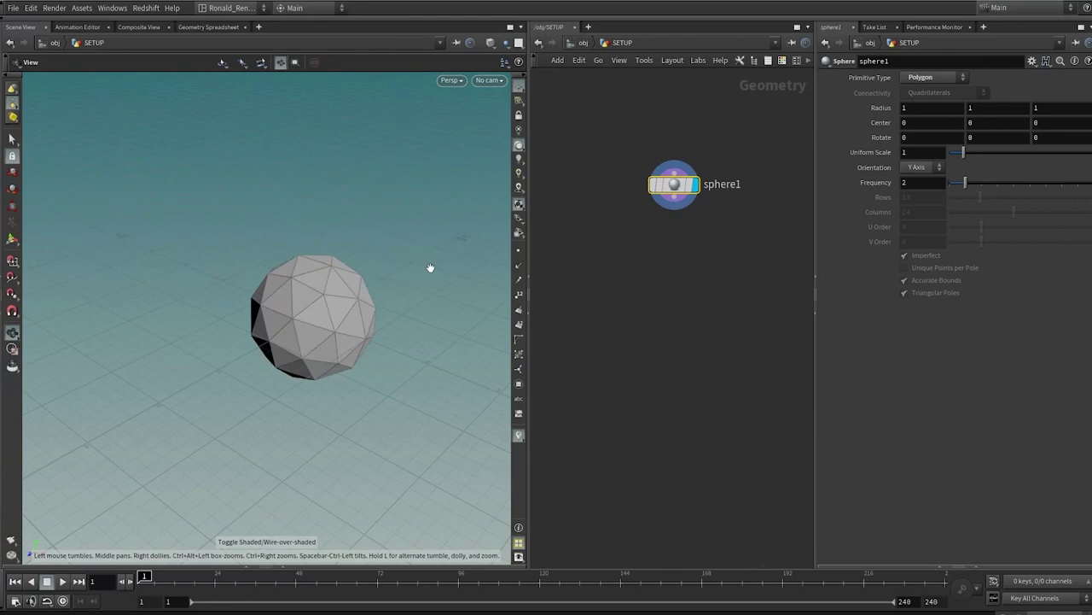
pyautogui.moveTo(977, 181); pyautogui.dragTo(1088, 183)
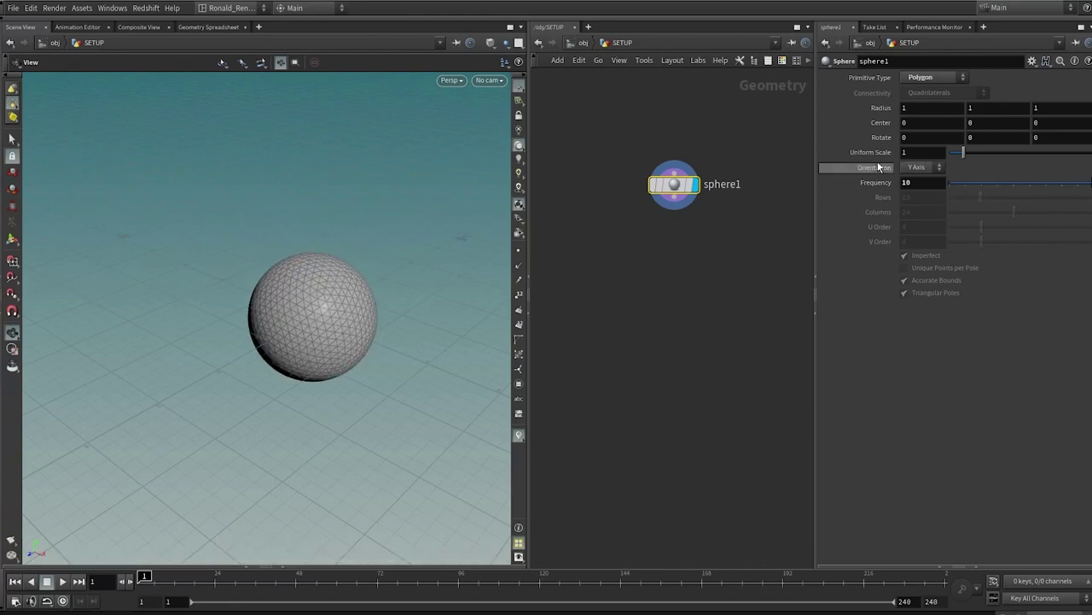
# Connect a Match Size node to sphere1 with Justify Y set to Min, and display it.
pyautogui.click(674, 207)
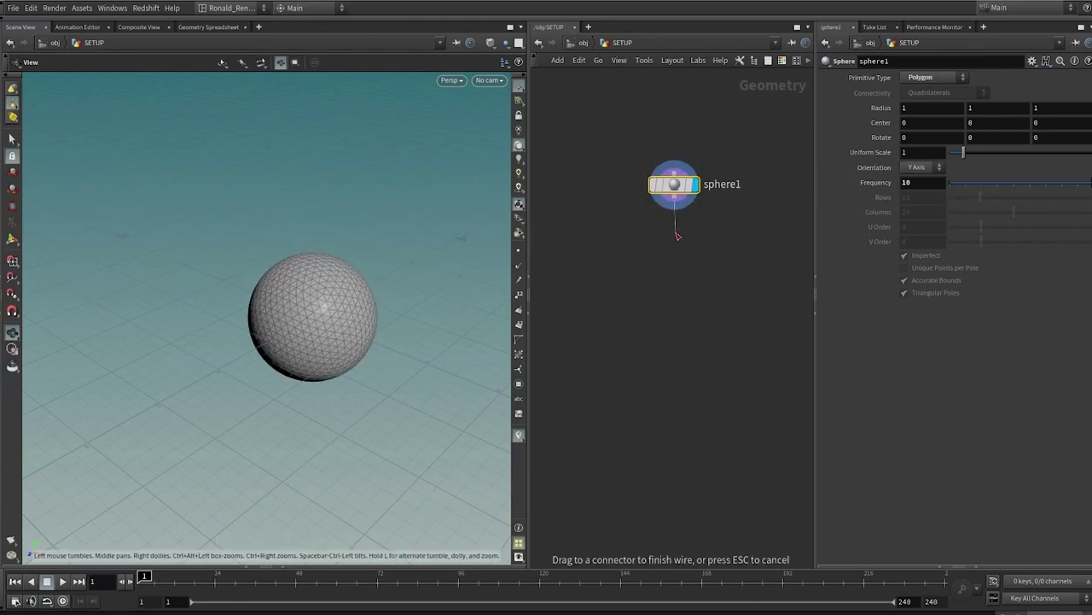
pyautogui.press('Tab')
pyautogui.write('mat')
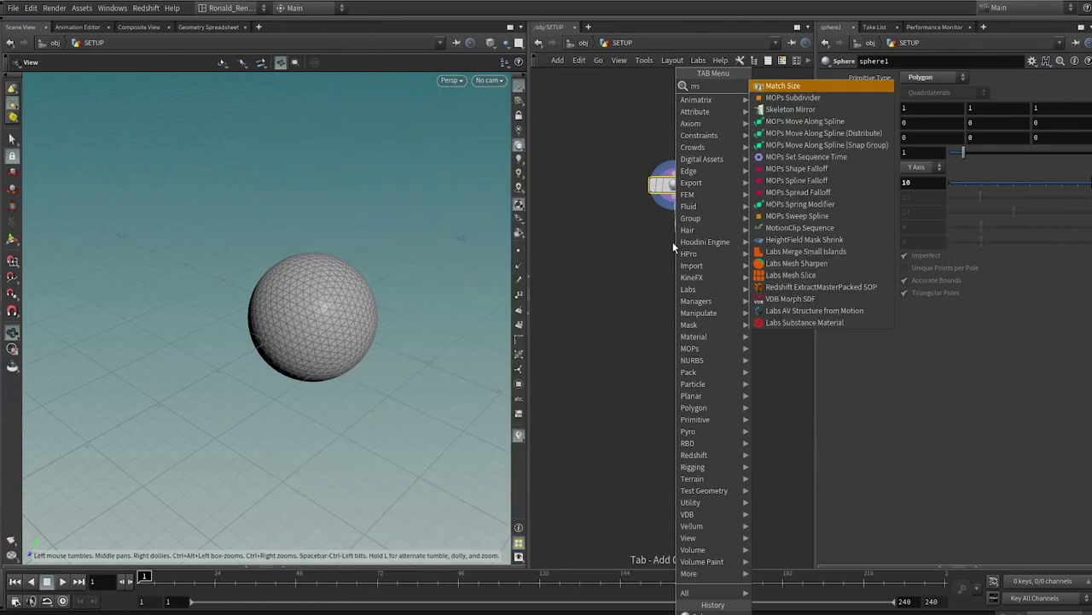
pyautogui.write('ch si')
pyautogui.press('Return')
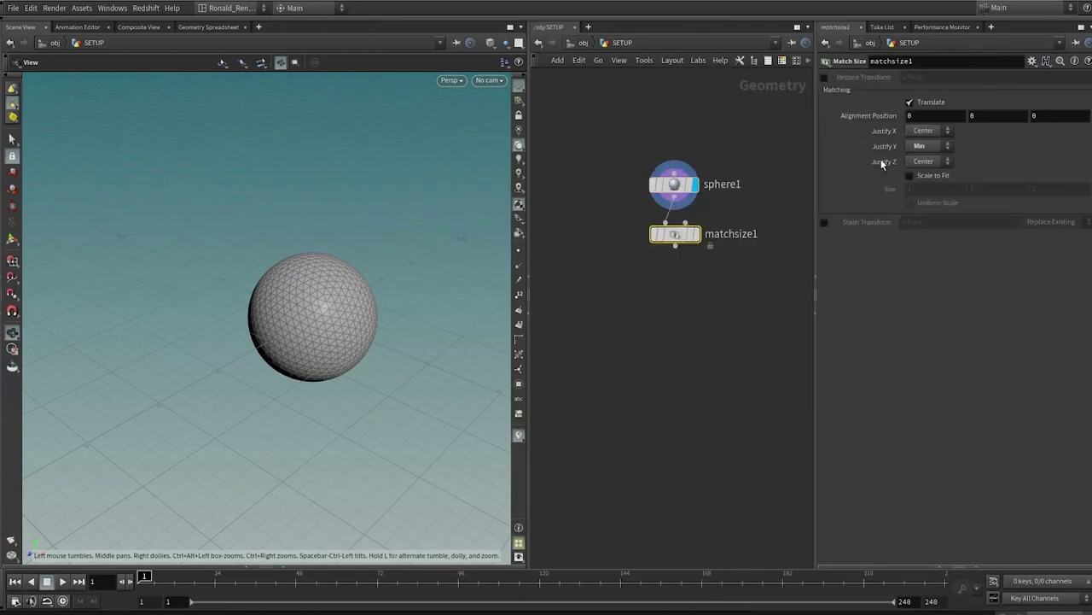
pyautogui.click(696, 233)
pyautogui.moveTo(241, 361); pyautogui.dragTo(357, 309)
# Connect a Vellum Configure Strut Softbody setup to the output of matchsize1.
pyautogui.moveTo(675, 249); pyautogui.dragTo(680, 324)
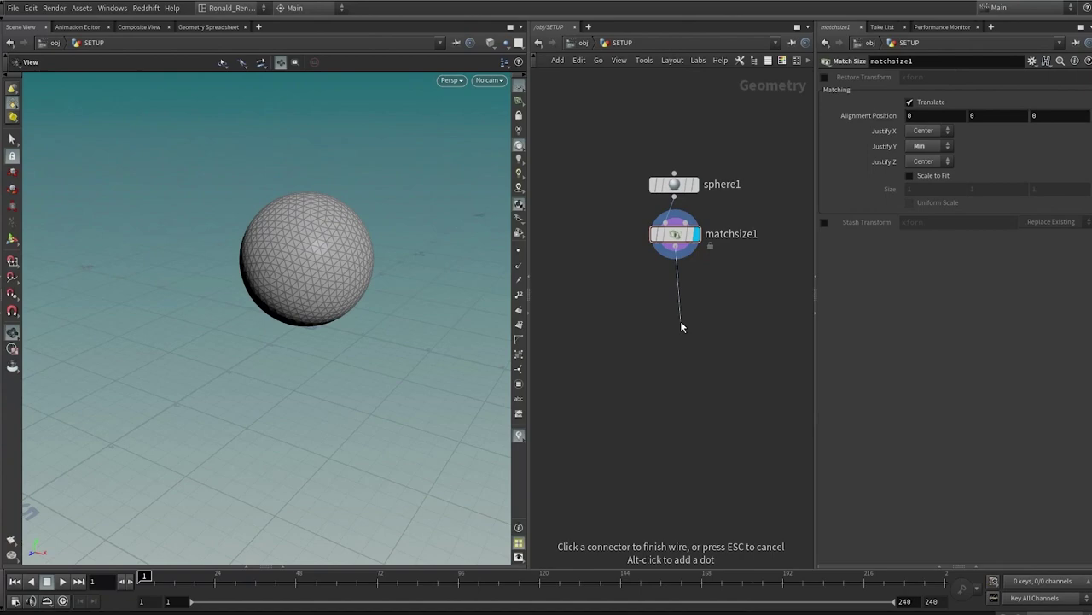
pyautogui.press('Tab')
pyautogui.write('vcs')
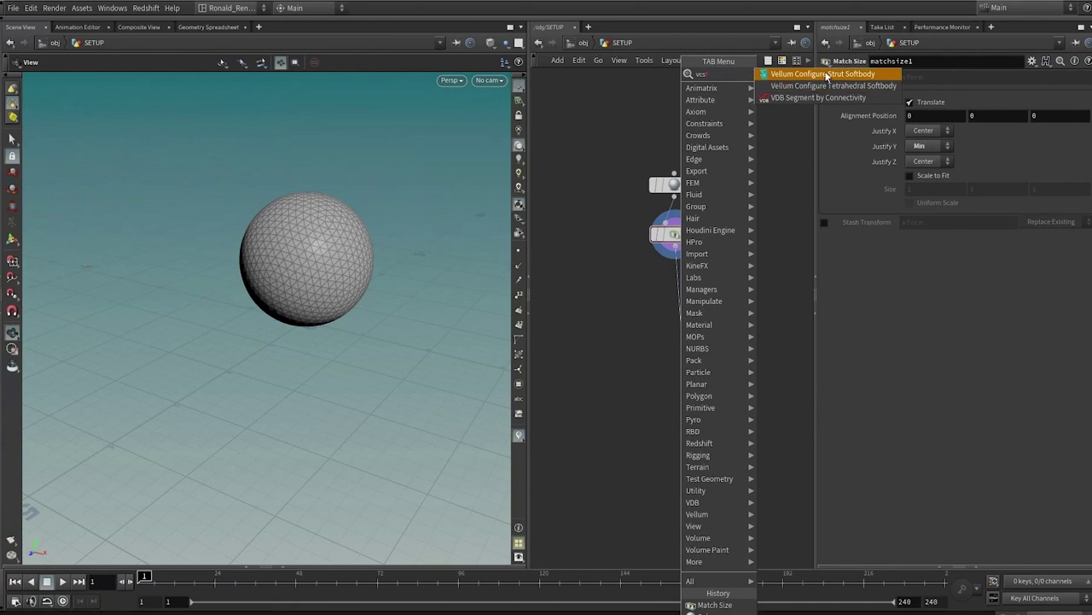
pyautogui.click(826, 75)
pyautogui.click(662, 302)
# Add a Vellum Solver wired to the outputs of vellumstruts1 and display it.
pyautogui.press('Tab')
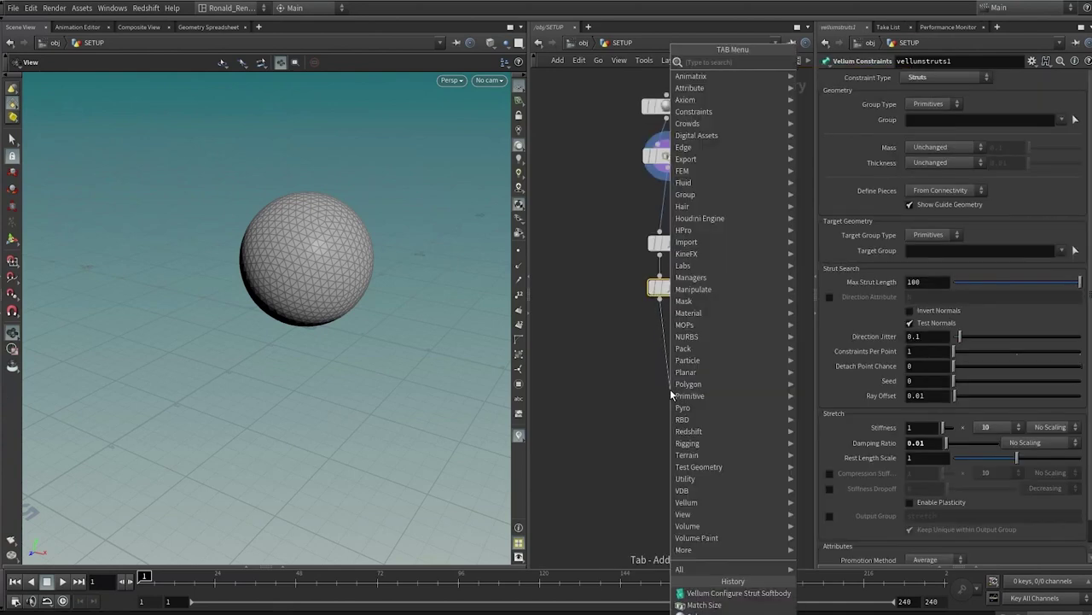
pyautogui.write('vsolver')
pyautogui.press('Return')
pyautogui.click(670, 389)
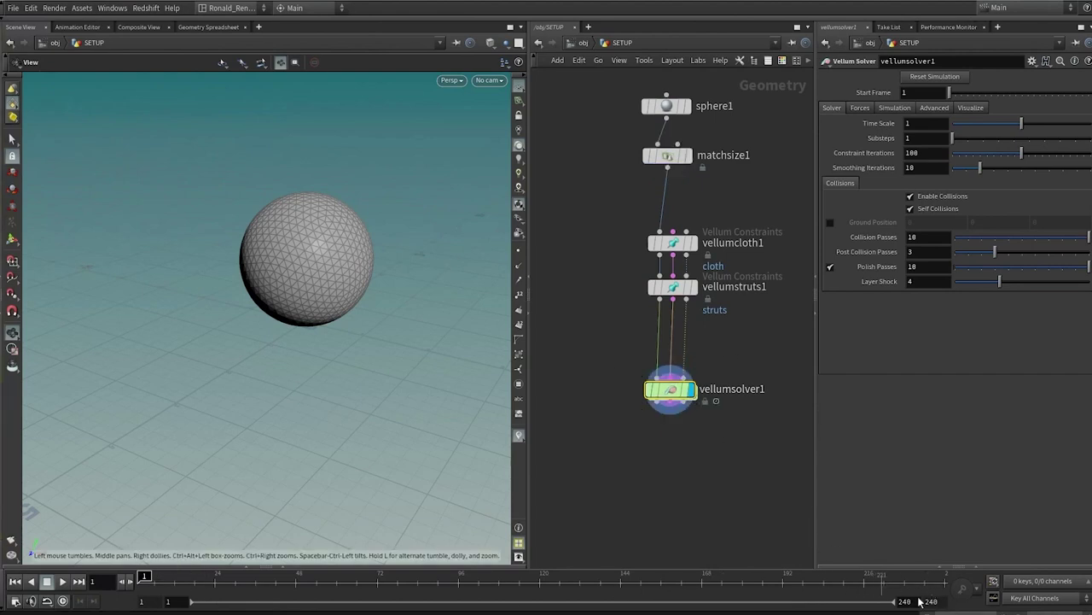
# Set the timeline's end frame to 100 and play the simulation to watch the sphere fall.
pyautogui.press('Return')
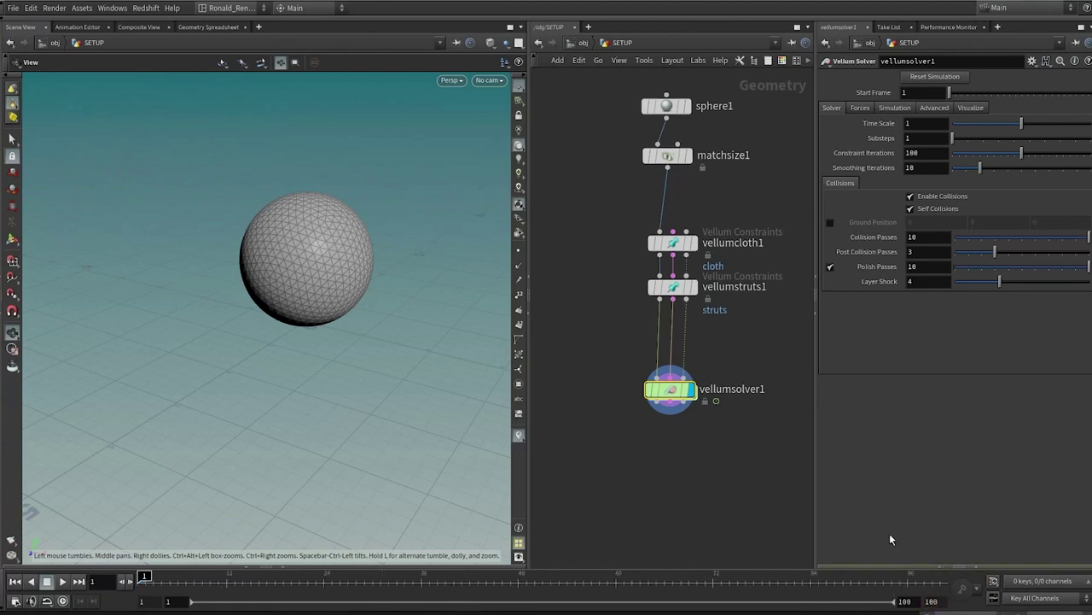
pyautogui.moveTo(696, 500); pyautogui.dragTo(691, 527, button='middle')
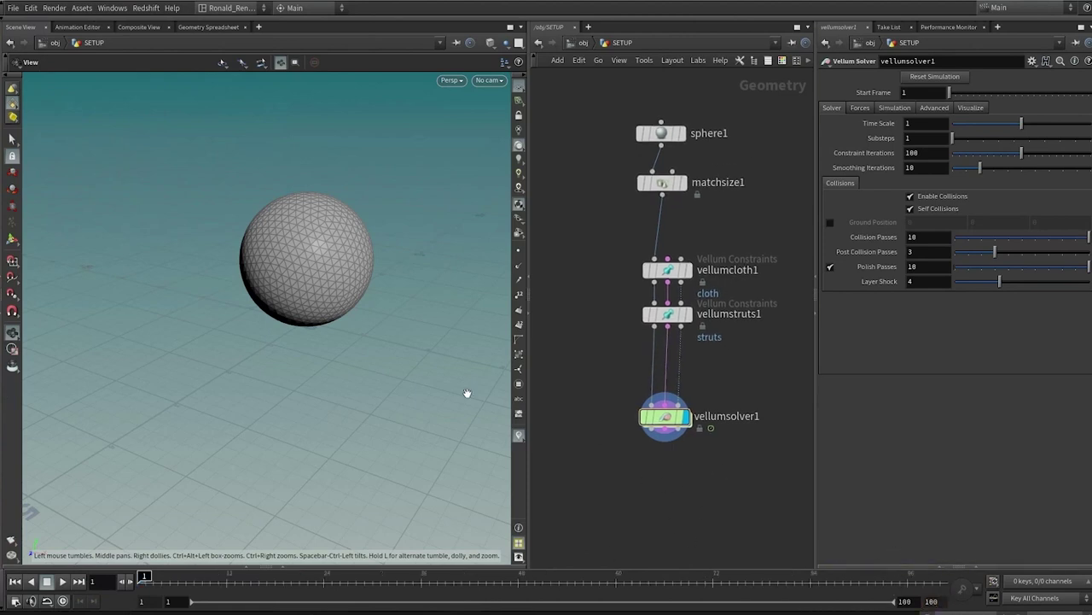
pyautogui.moveTo(360, 298); pyautogui.dragTo(342, 378, button='middle')
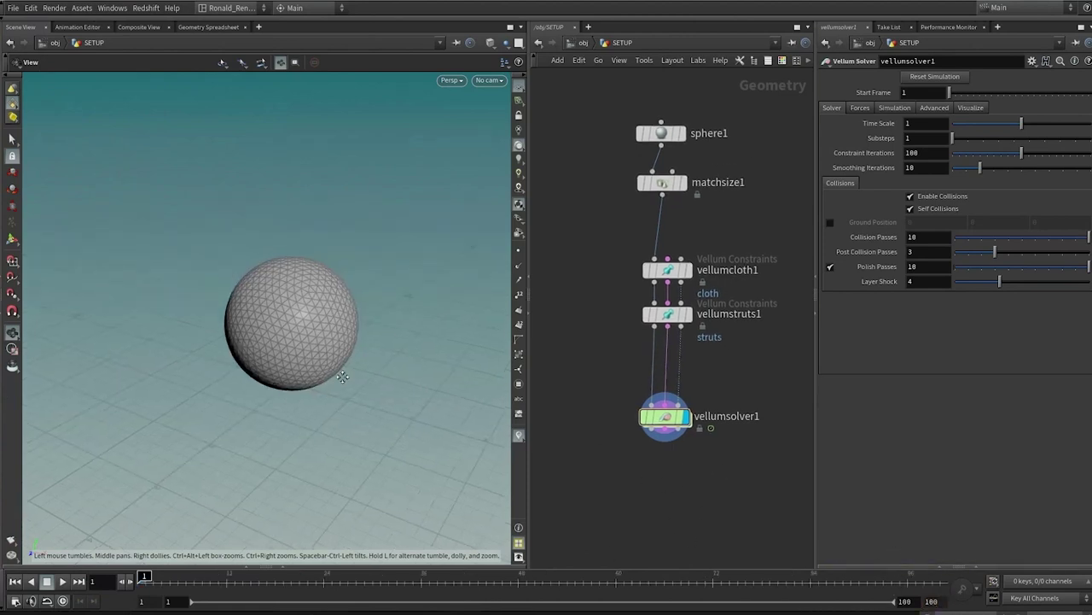
pyautogui.moveTo(341, 378); pyautogui.dragTo(306, 334)
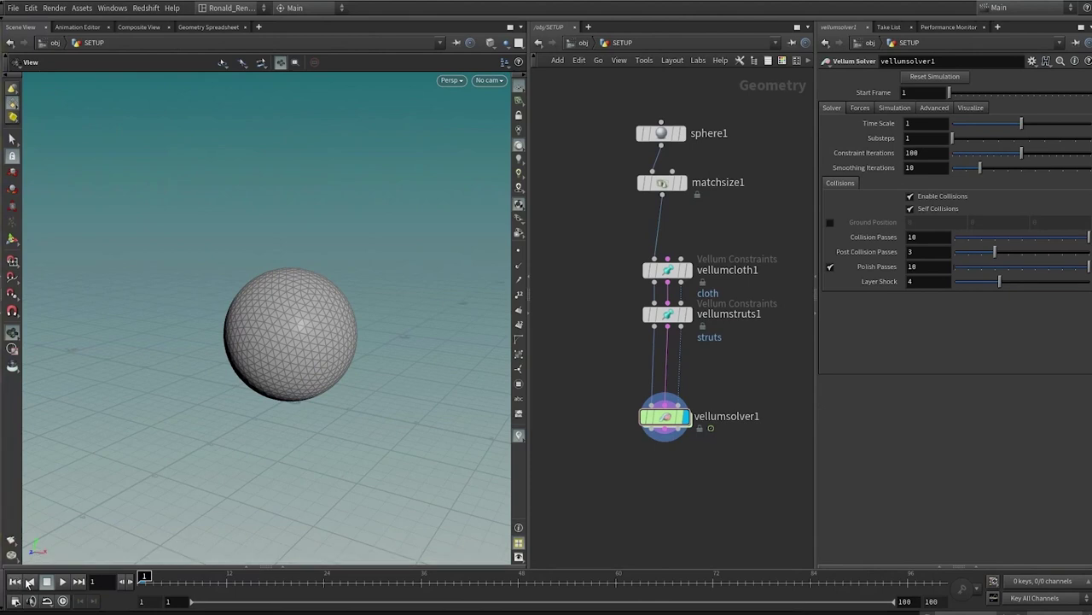
pyautogui.click(64, 582)
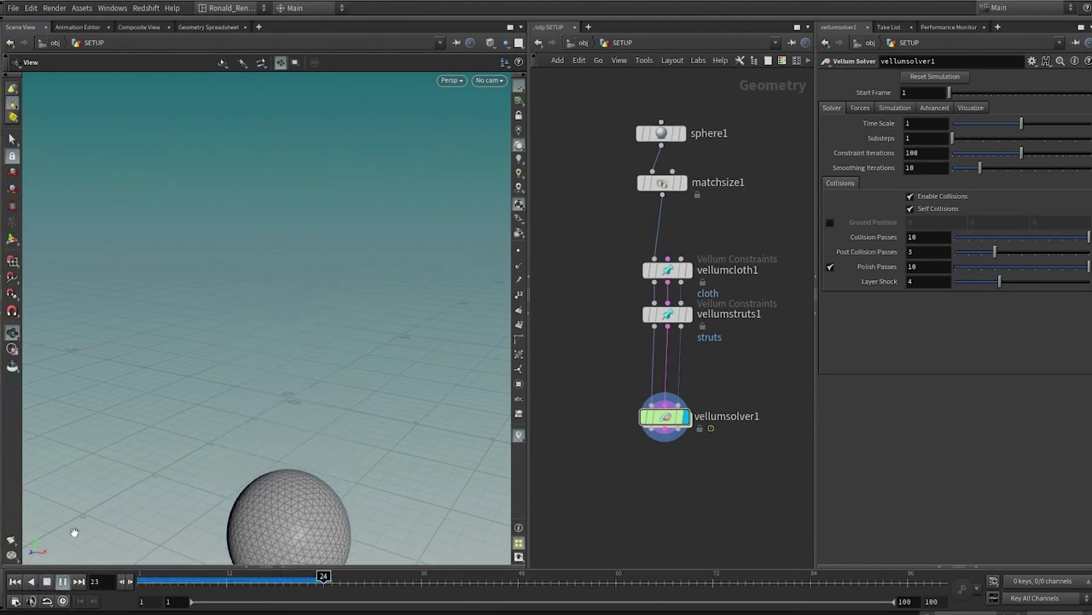
pyautogui.click(61, 581)
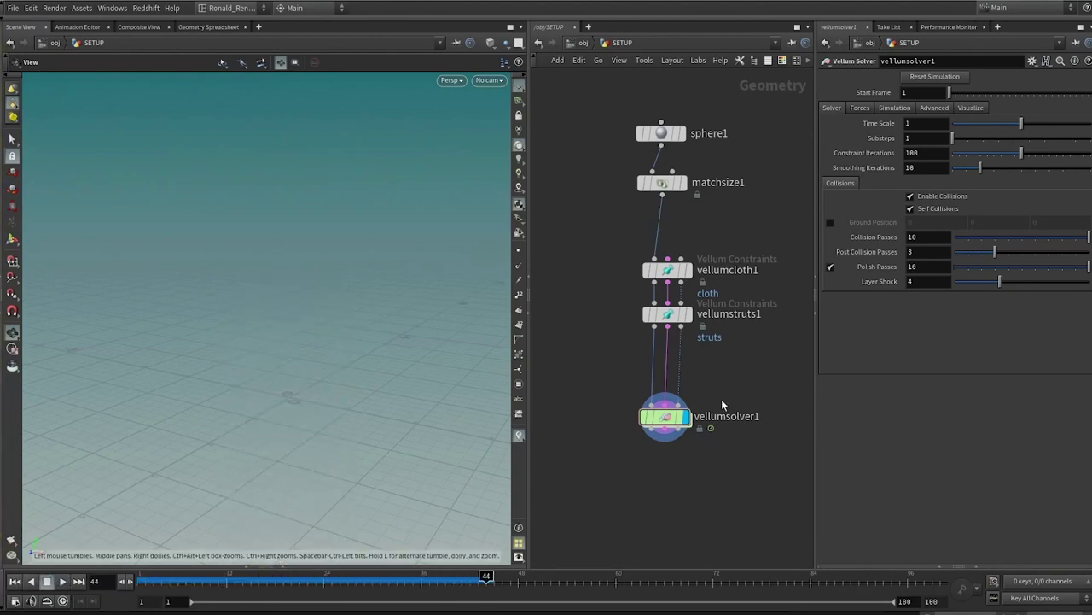
# Enable Ground Position at 0, 0, 0 on vellumsolver1 and replay the simulation from the first frame.
pyautogui.click(829, 224)
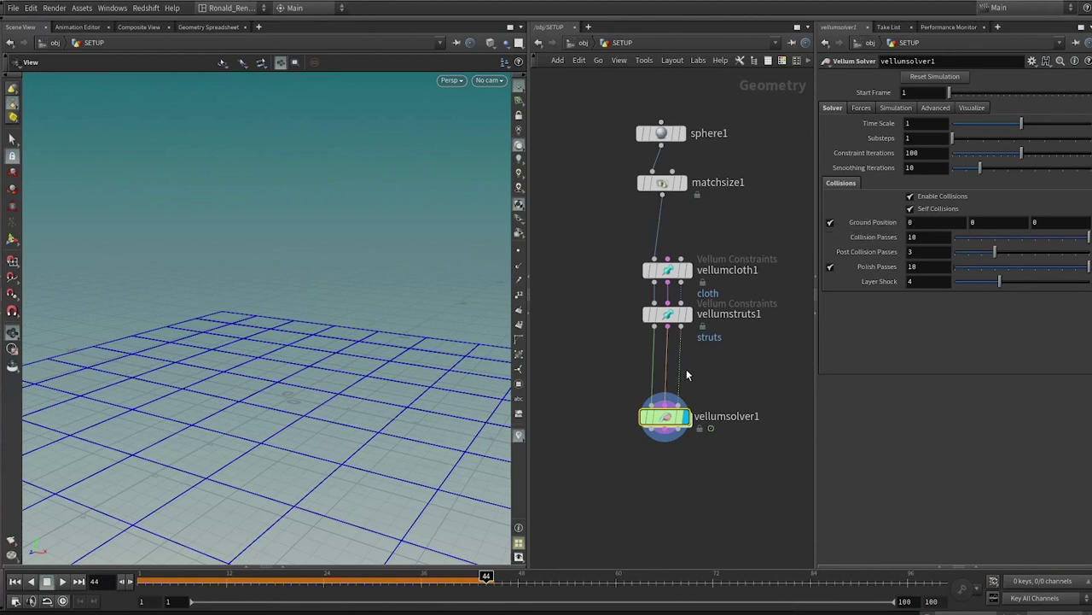
pyautogui.hotkey('ctrl', 'Up')
pyautogui.press('Up')
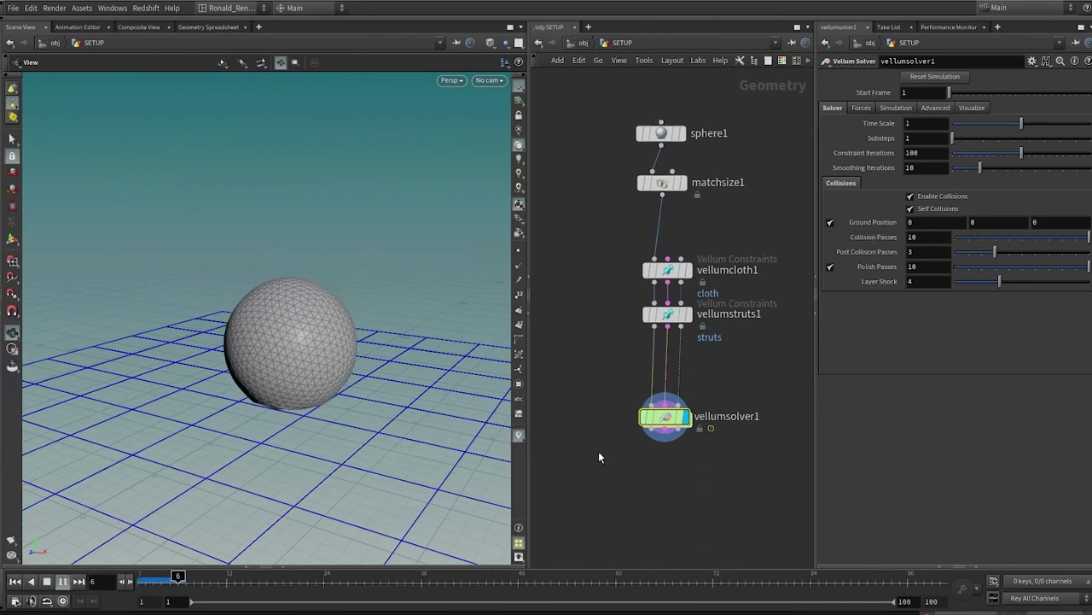
pyautogui.click(48, 582)
# Try a stretch stiffness multiplier of 1 on vellumstruts1 and replay the simulation from the first frame.
pyautogui.moveTo(775, 290); pyautogui.dragTo(563, 350)
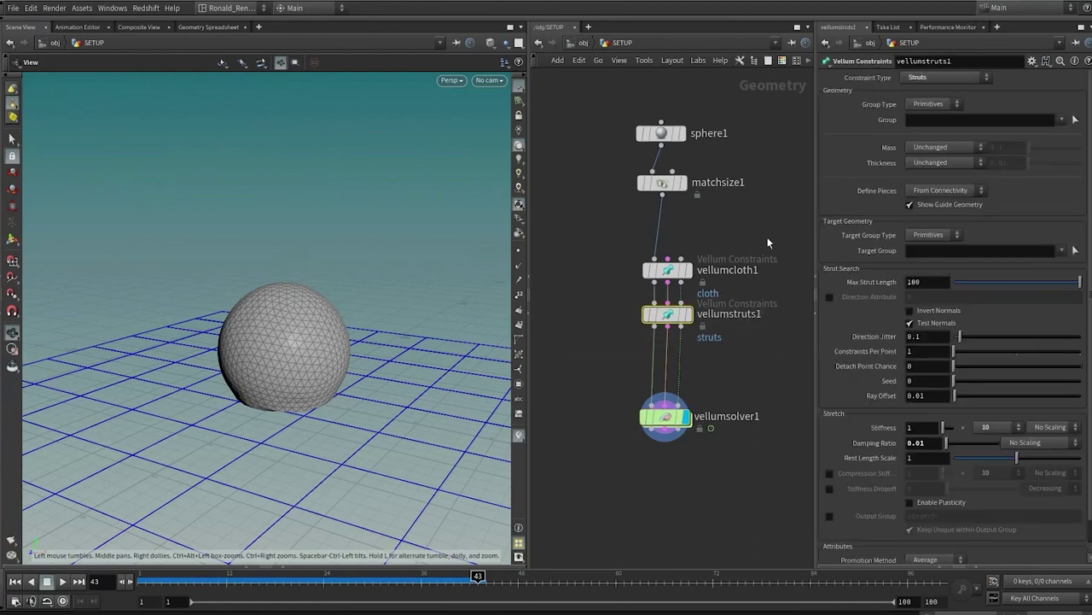
pyautogui.moveTo(767, 248); pyautogui.dragTo(635, 281)
pyautogui.moveTo(786, 292); pyautogui.dragTo(645, 341)
pyautogui.scroll(-1, 862, 420)
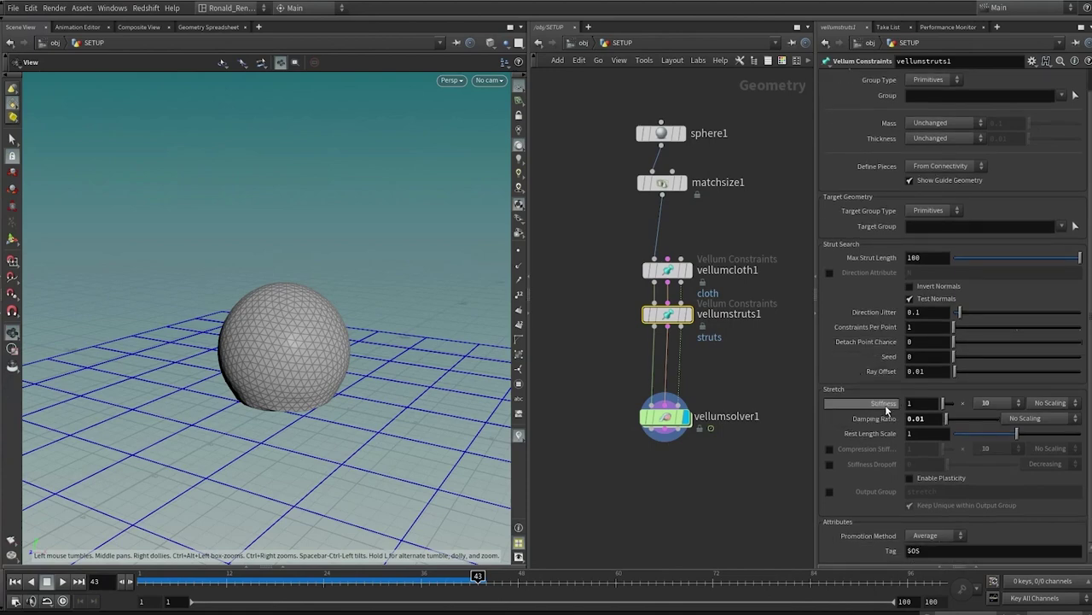
pyautogui.click(1001, 403)
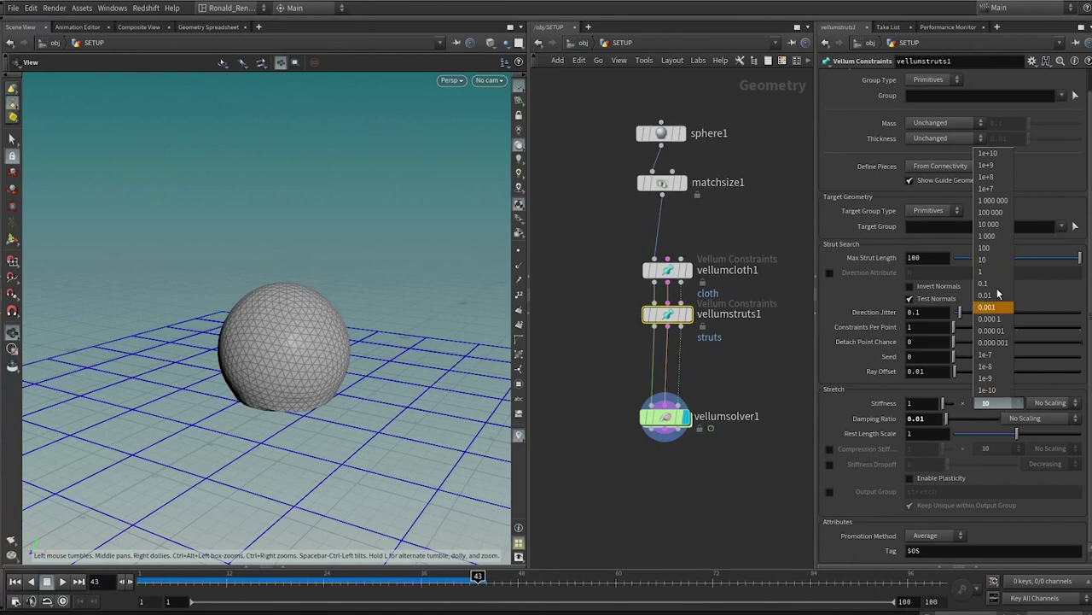
pyautogui.click(984, 271)
pyautogui.hotkey('ctrl', 'Up')
pyautogui.press('Up')
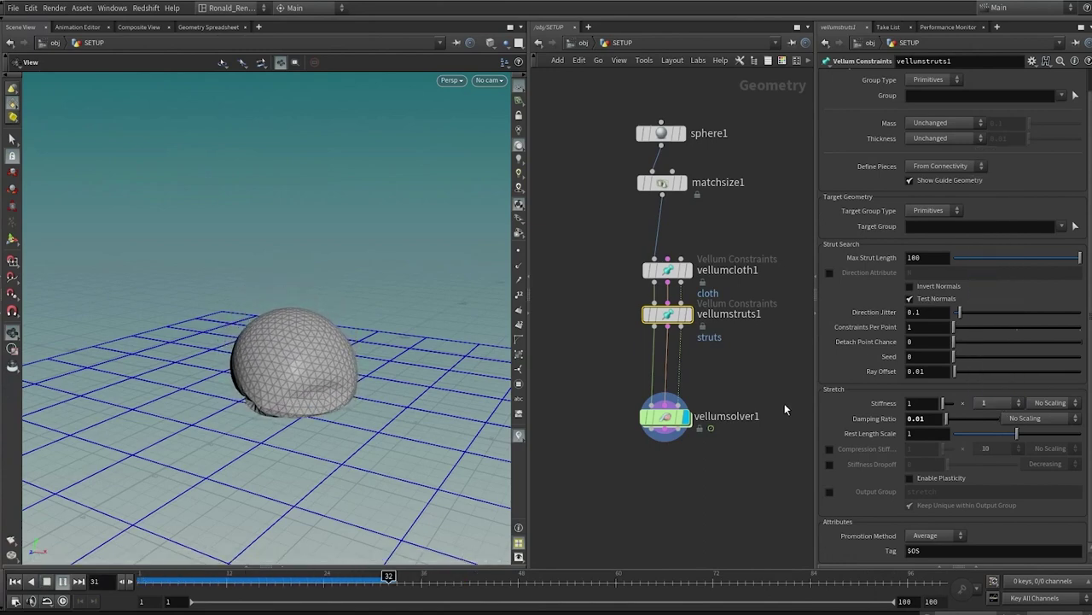
pyautogui.click(47, 581)
# Set the stretch stiffness multiplier of vellumstruts1 back to 10 and replay the simulation.
pyautogui.click(994, 402)
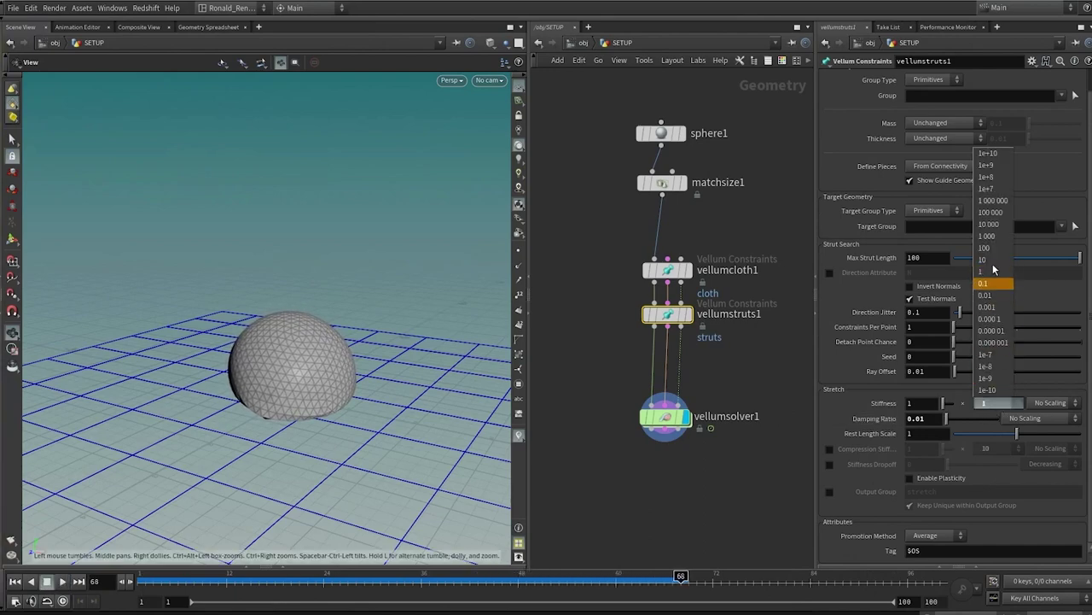
pyautogui.click(994, 260)
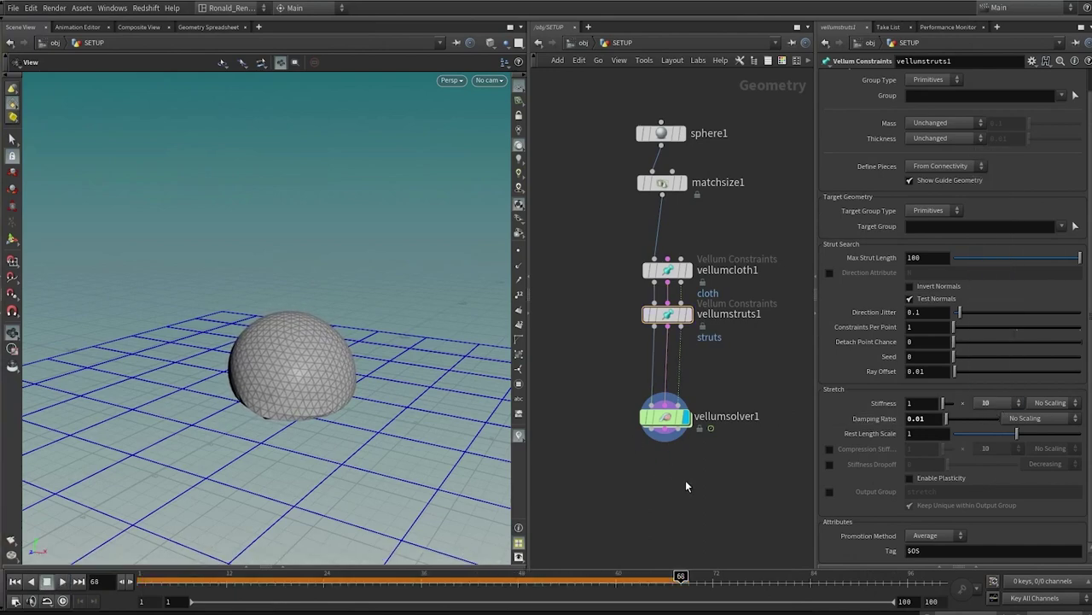
pyautogui.hotkey('ctrl', 'Up')
pyautogui.press('Up')
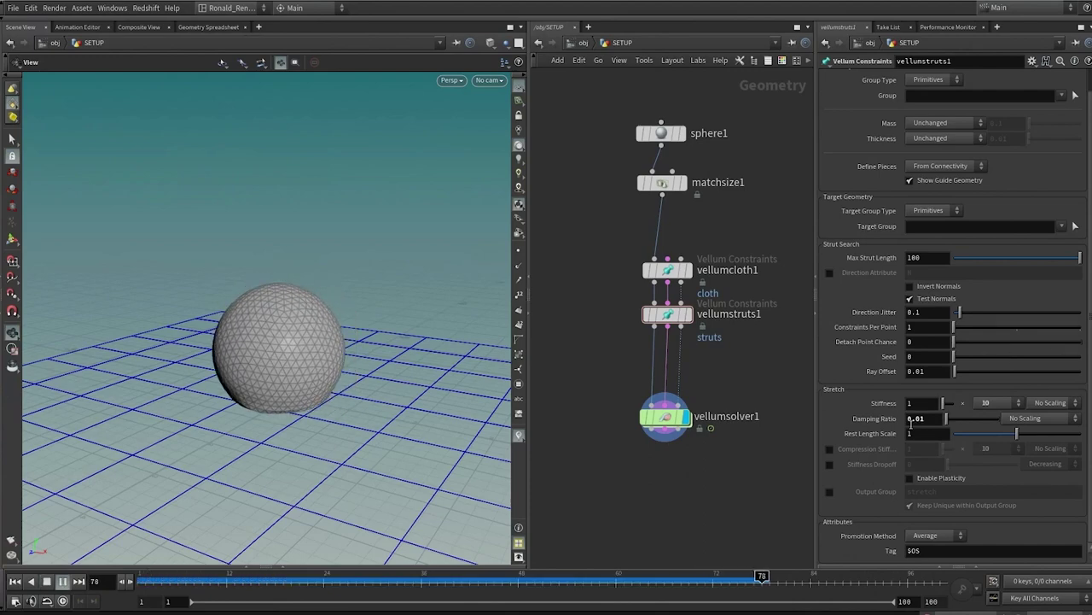
pyautogui.click(63, 580)
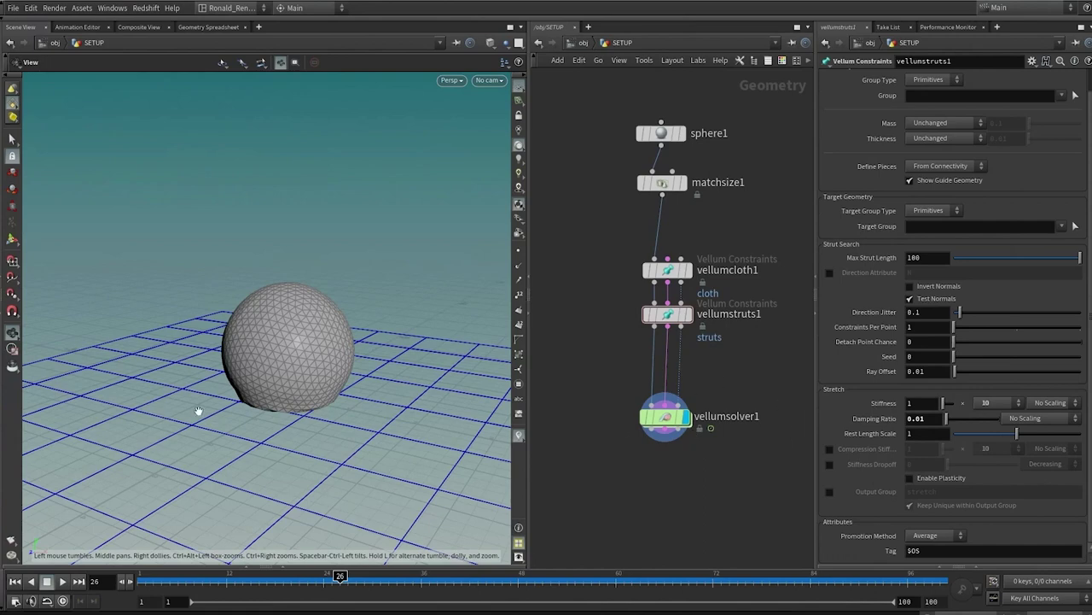
# Turn off Show Collision in the visualization settings of vellumsolver1.
pyautogui.click(667, 413)
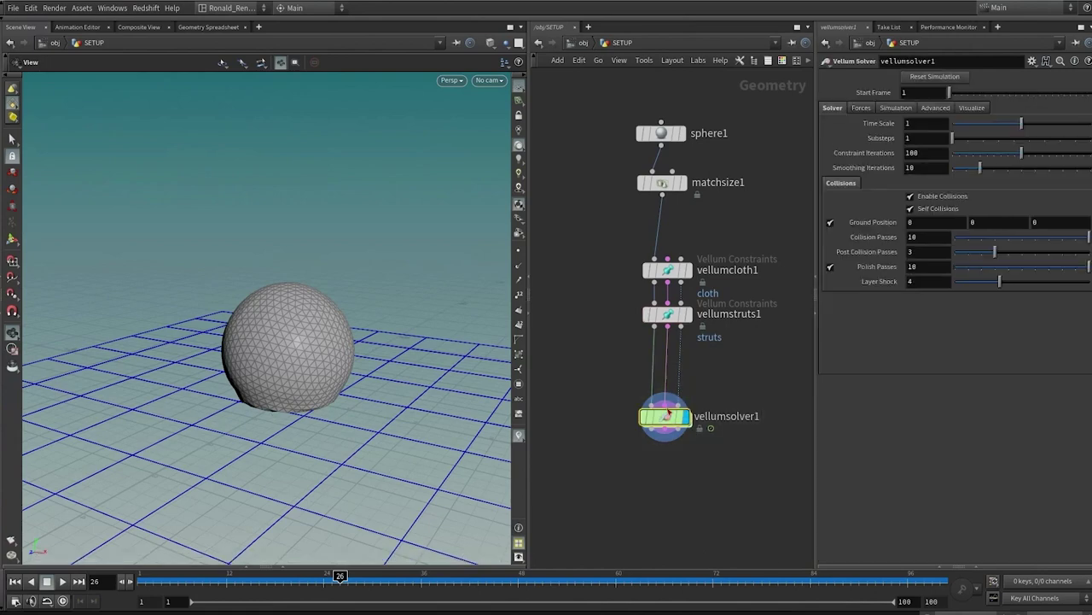
pyautogui.click(972, 109)
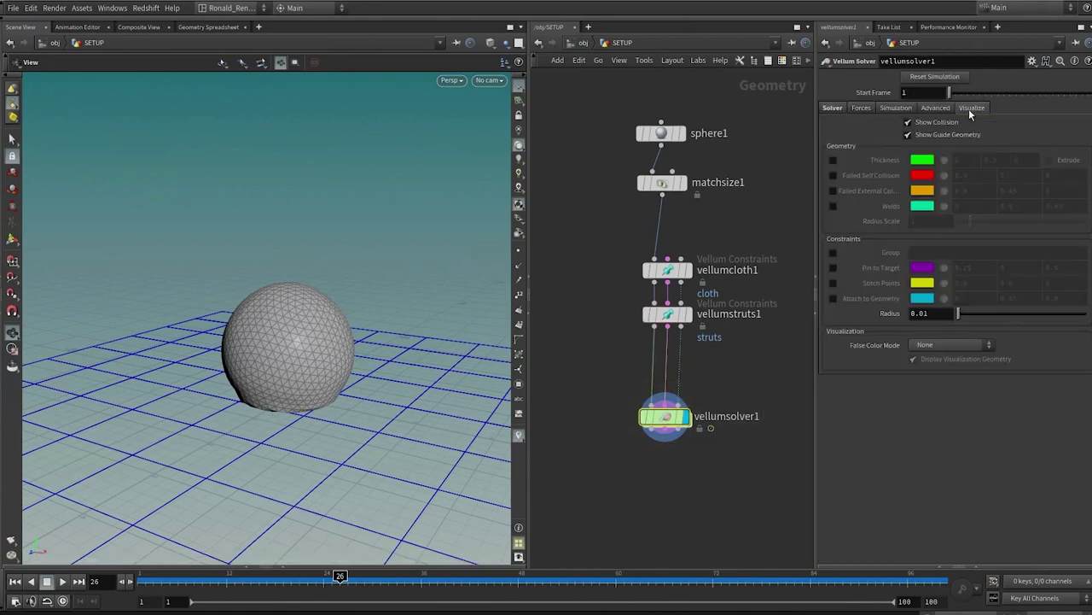
pyautogui.click(931, 124)
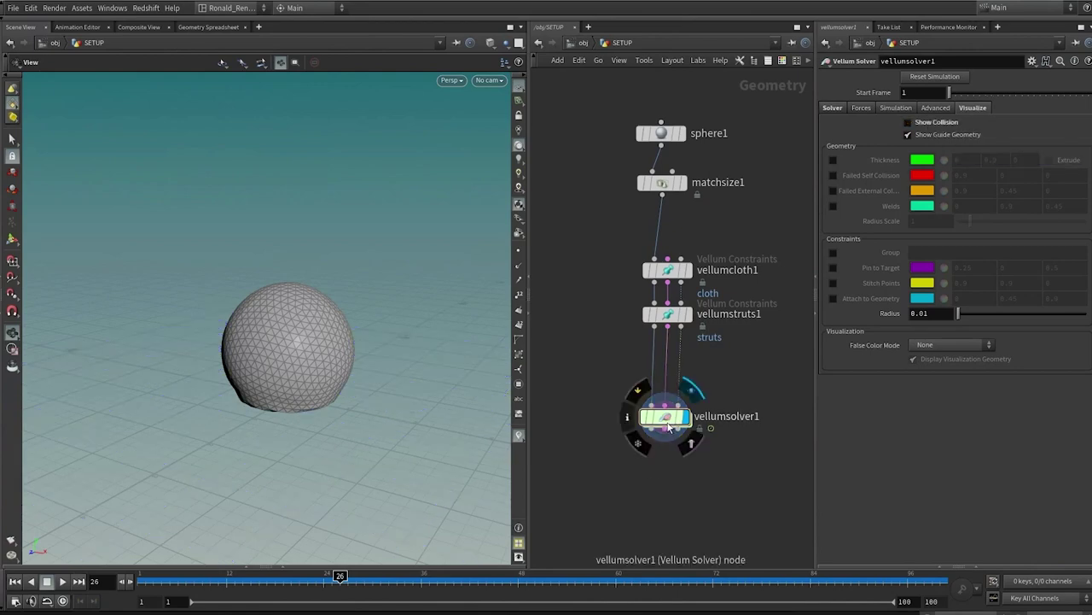
# Inside vellumsolver1, add a POP Wind node wired into force_output.
pyautogui.doubleClick(667, 420)
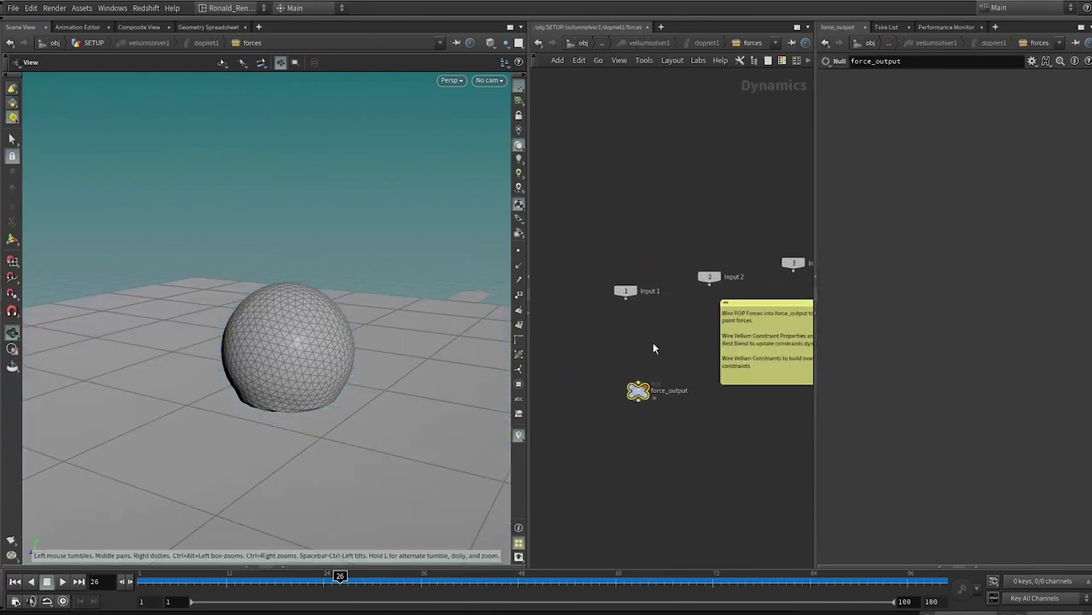
pyautogui.moveTo(638, 386)
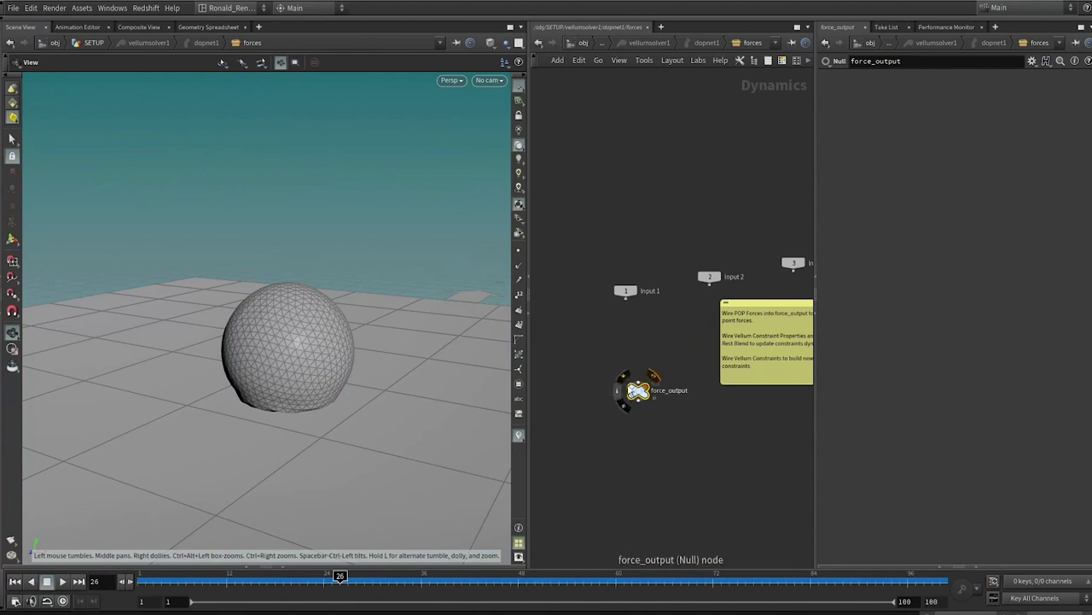
pyautogui.moveTo(638, 381); pyautogui.dragTo(635, 346)
pyautogui.press('Tab')
pyautogui.write('pwin')
pyautogui.press('Return')
pyautogui.click(634, 346)
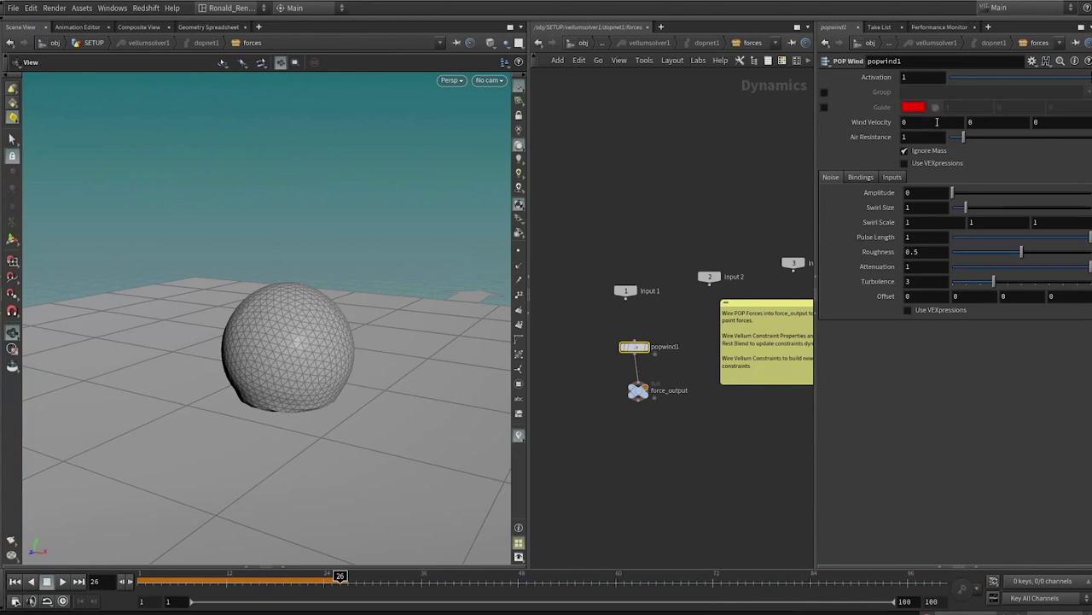
# Set popwind1's X wind velocity to 5 and noise amplitude to 1, and replay the simulation with the ball framed.
pyautogui.press('Return')
pyautogui.write('1')
pyautogui.press('Return')
pyautogui.hotkey('ctrl', 'Up')
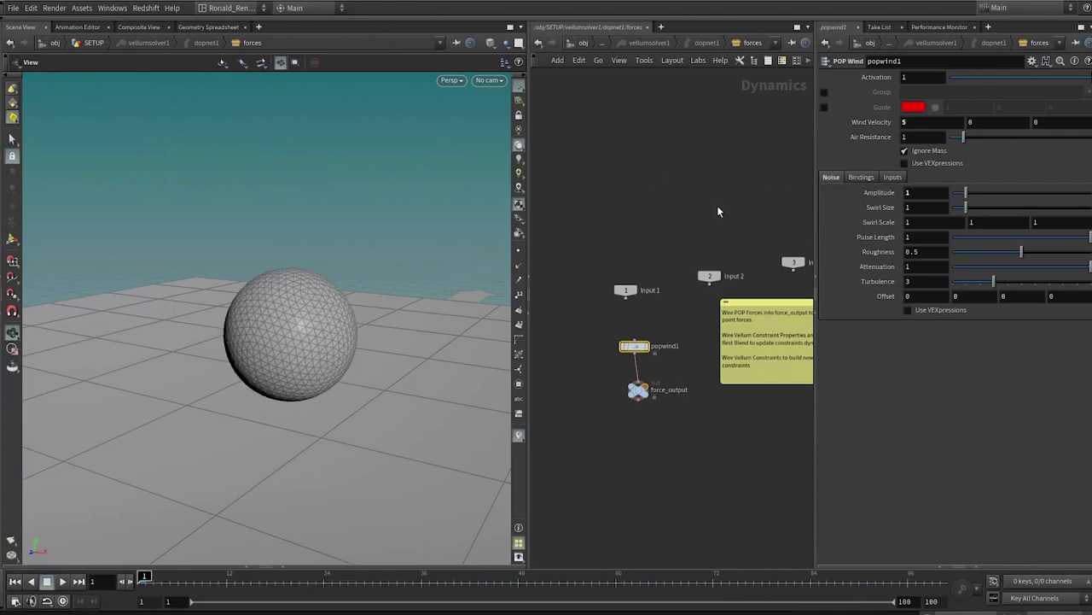
pyautogui.press('Up')
pyautogui.press('f')
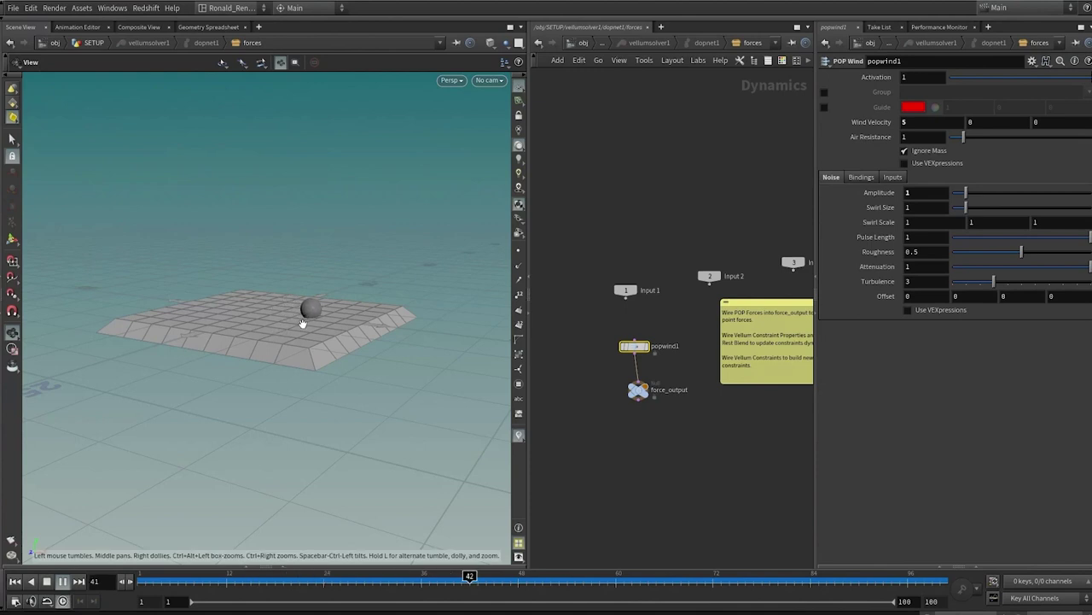
pyautogui.press('f')
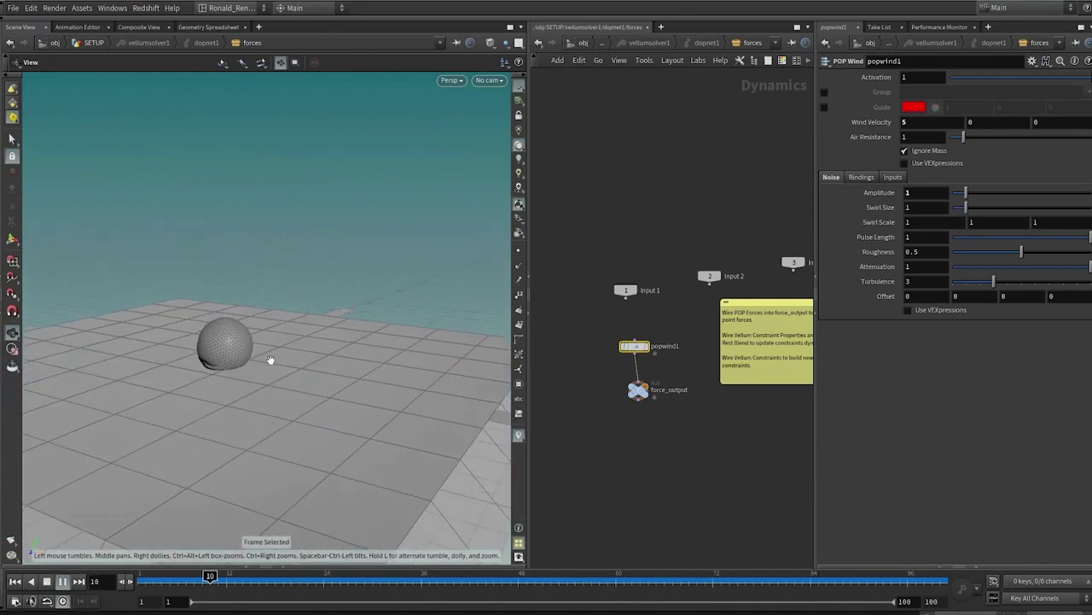
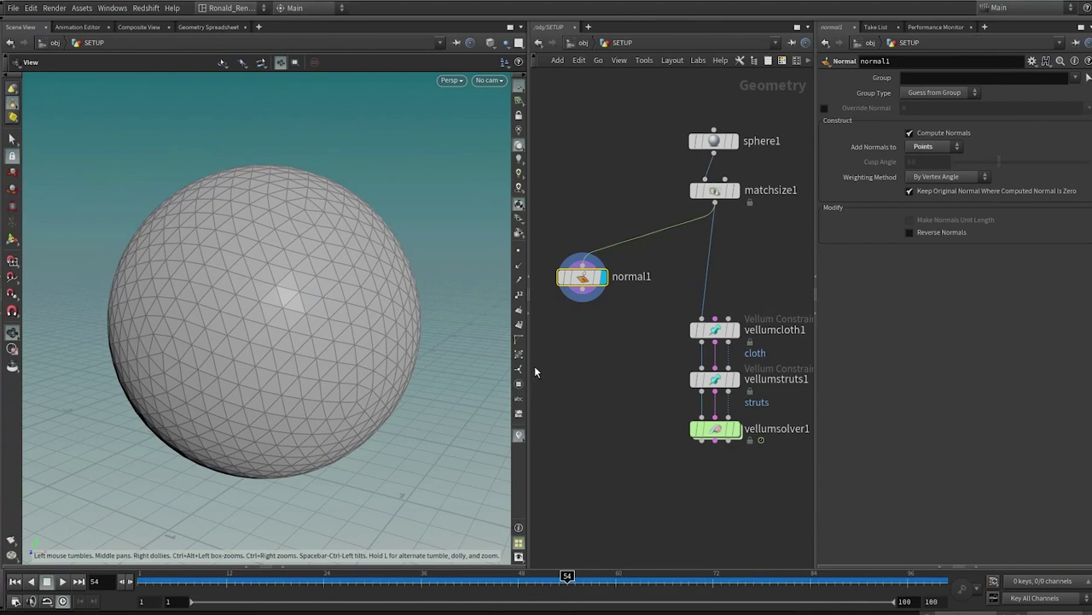
# Return to frame 1 and show the point normals in the viewport, with normal1 adding normals to Points.
pyautogui.hotkey('ctrl', 'Up')
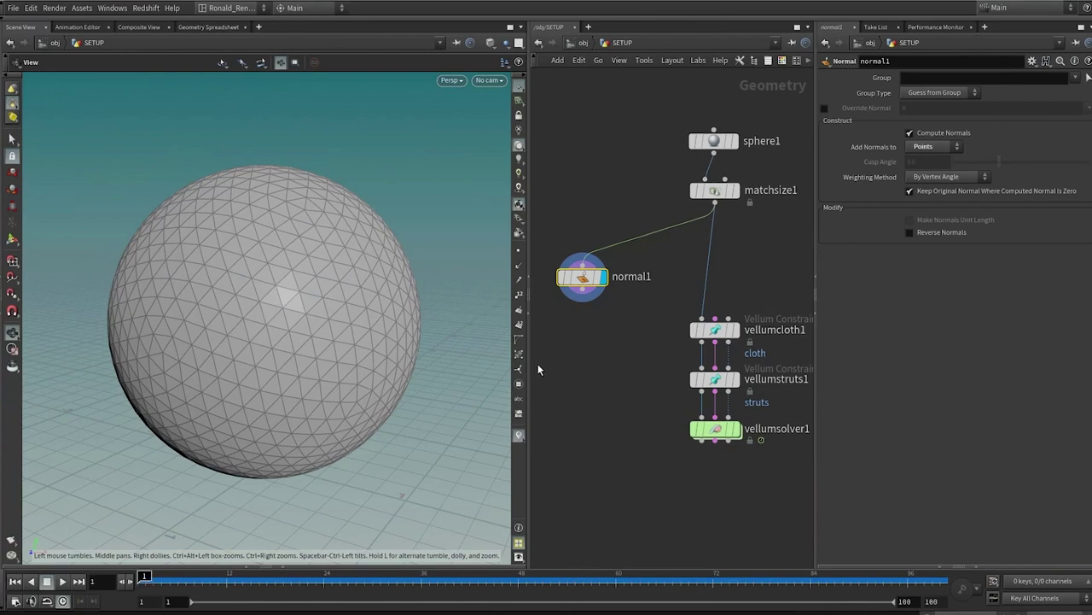
pyautogui.click(522, 269)
pyautogui.moveTo(424, 293); pyautogui.dragTo(325, 267, button='right')
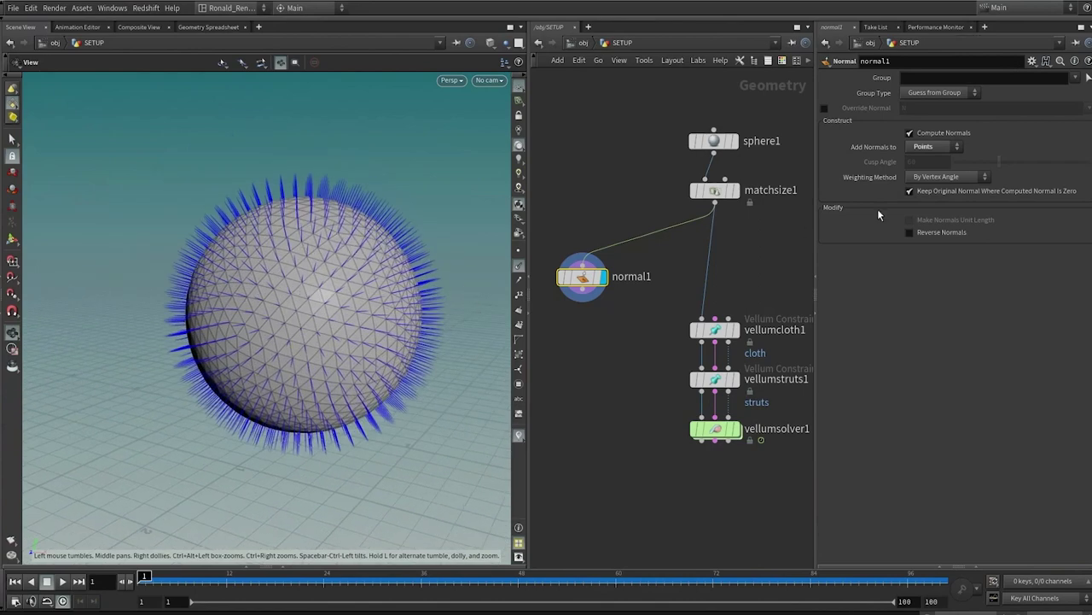
pyautogui.click(930, 149)
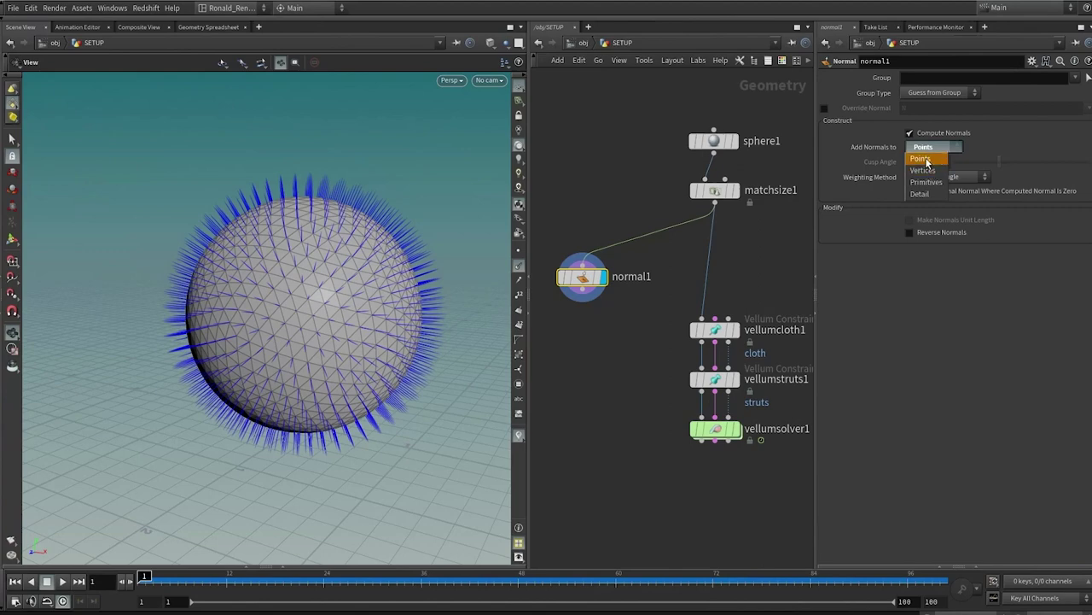
pyautogui.click(927, 162)
# Connect a Scatter node to normal1 with Force Total Count set to 1000, and display it.
pyautogui.moveTo(620, 353); pyautogui.dragTo(670, 351, button='middle')
pyautogui.moveTo(229, 278); pyautogui.dragTo(513, 293)
pyautogui.moveTo(617, 309); pyautogui.dragTo(663, 273, button='middle')
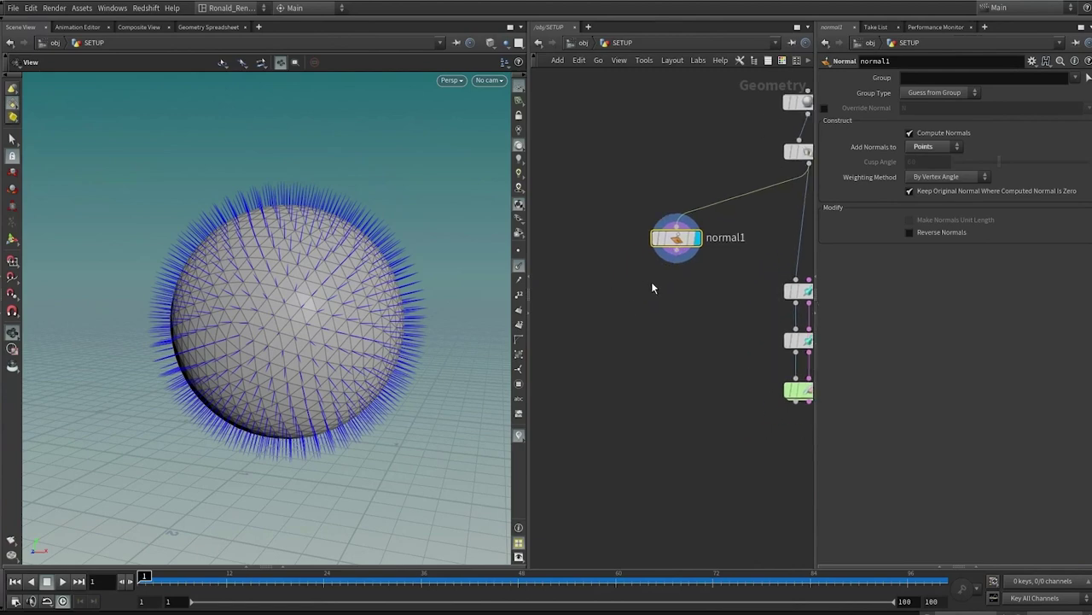
pyautogui.click(677, 252)
pyautogui.press('Tab')
pyautogui.write('scat')
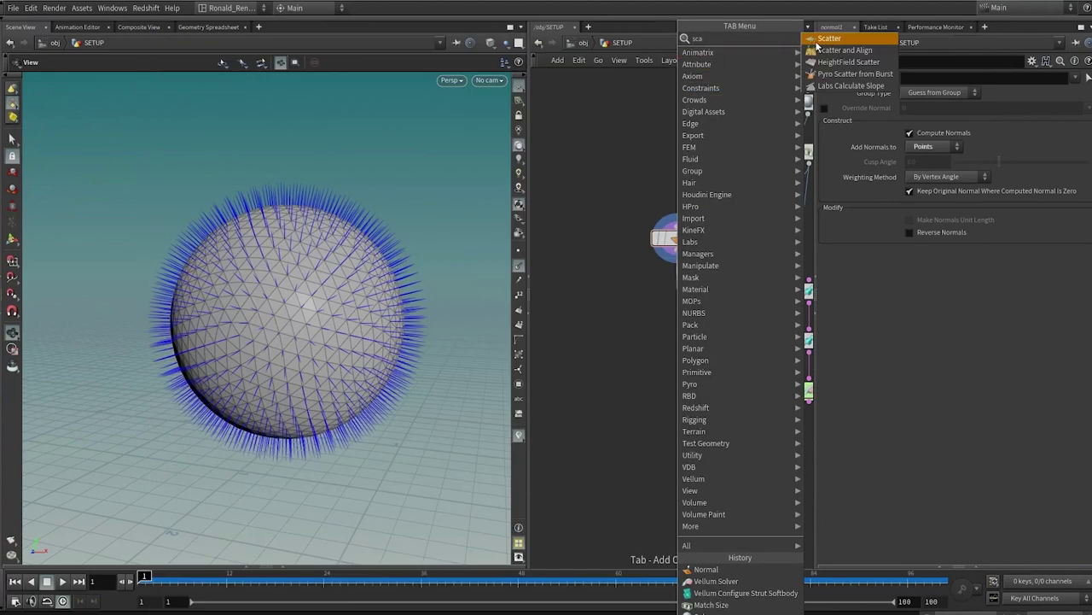
pyautogui.press('Return')
pyautogui.click(931, 194)
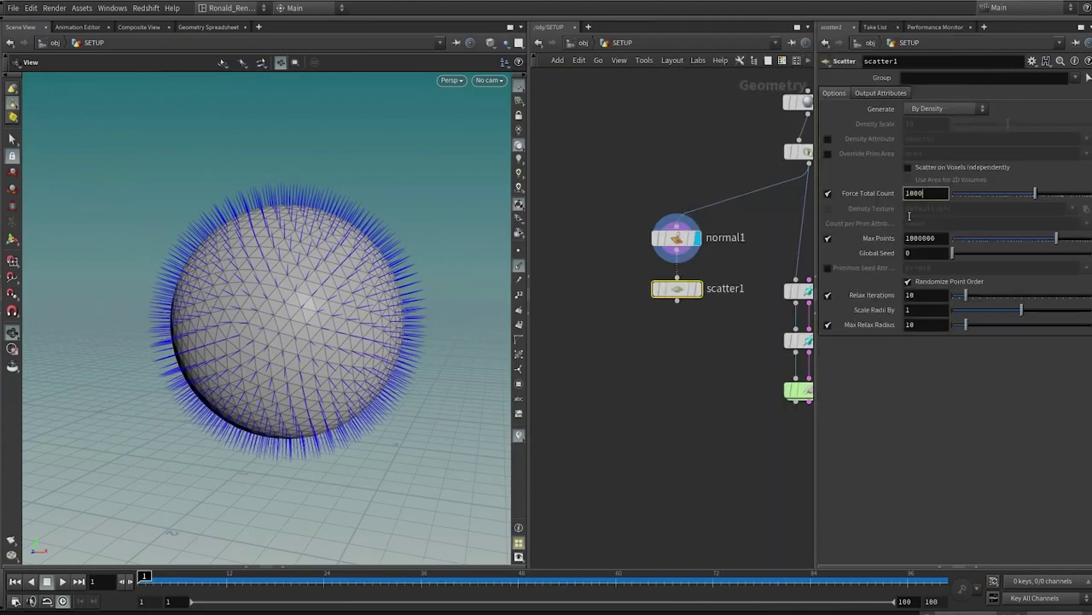
pyautogui.click(698, 289)
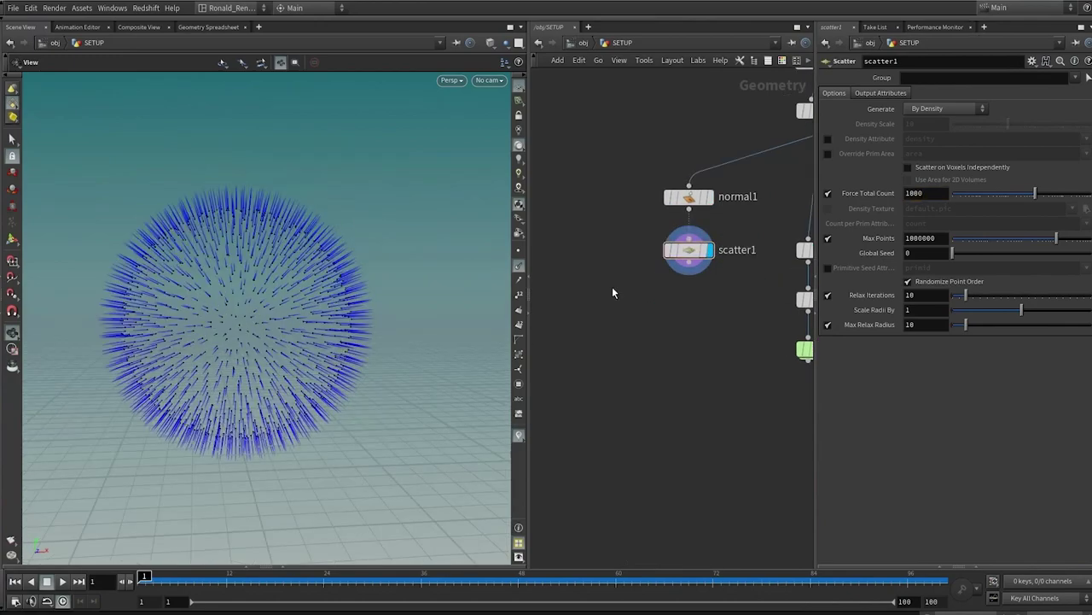
# Add a Line node next to scatter1 in the SETUP network.
pyautogui.press('Tab')
pyautogui.write('line')
pyautogui.press('Return')
pyautogui.click(612, 286)
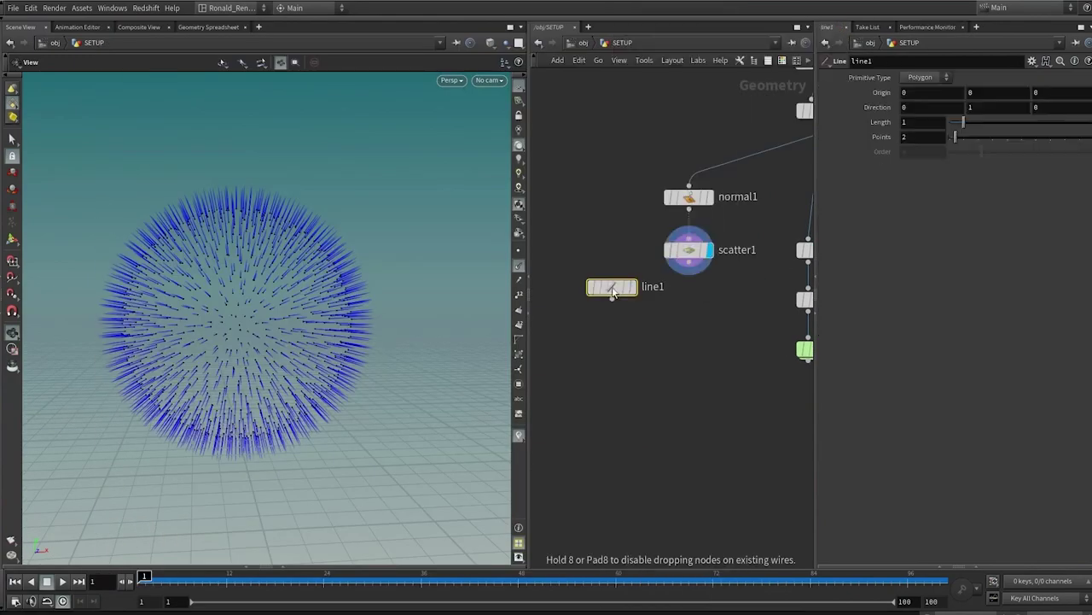
# Add a Copy to Points node fed by line1 and targeting scatter1's points, and display the copied lines.
pyautogui.press('Tab')
pyautogui.write('ctp')
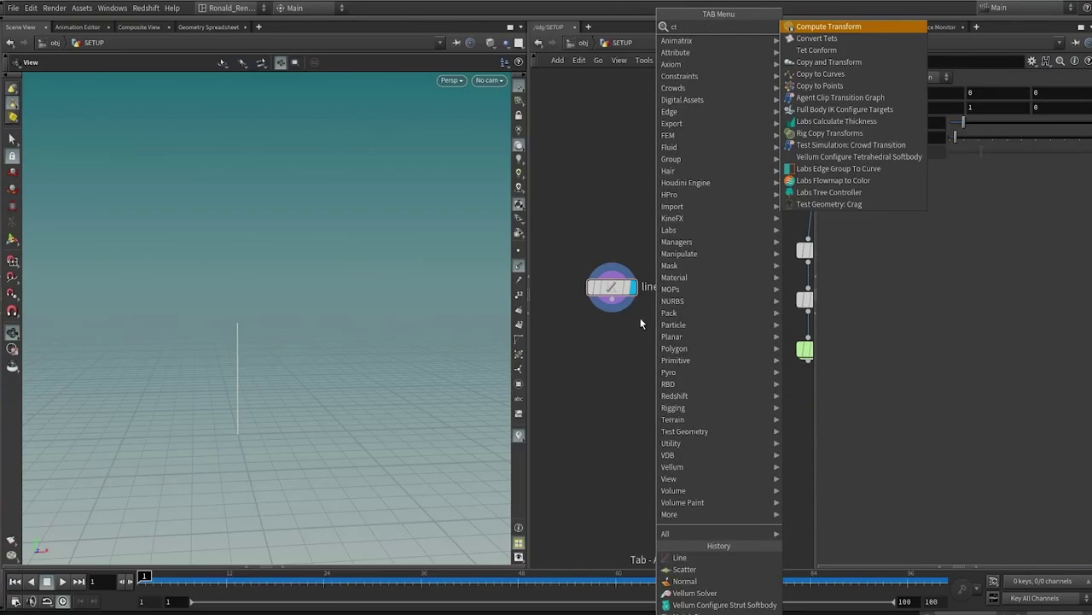
pyautogui.press('Return')
pyautogui.click(693, 341)
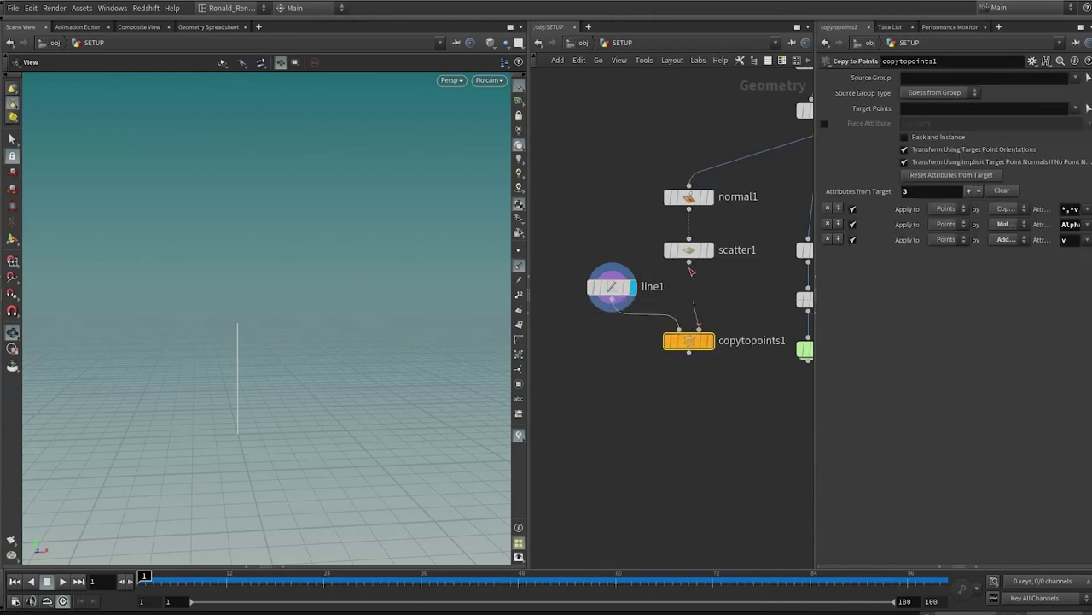
pyautogui.moveTo(691, 344); pyautogui.dragTo(688, 353)
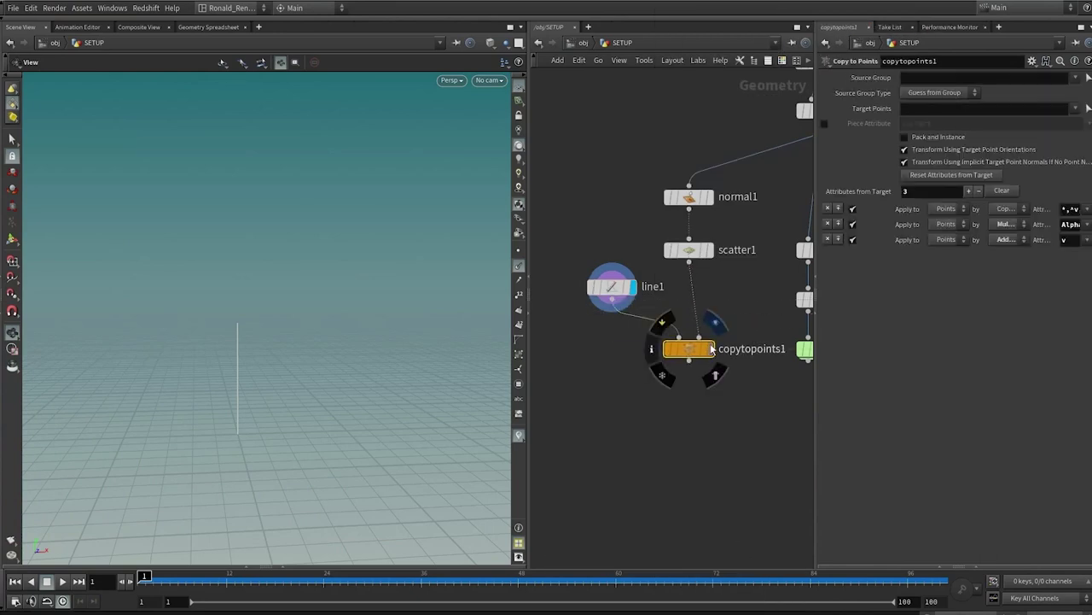
pyautogui.click(711, 348)
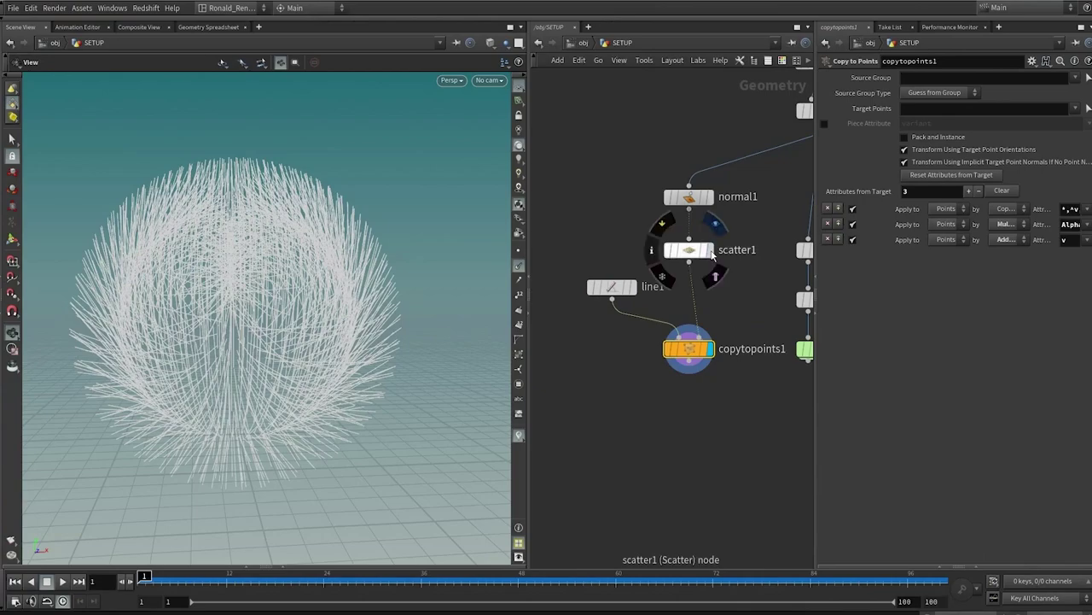
pyautogui.click(711, 252)
pyautogui.click(711, 349)
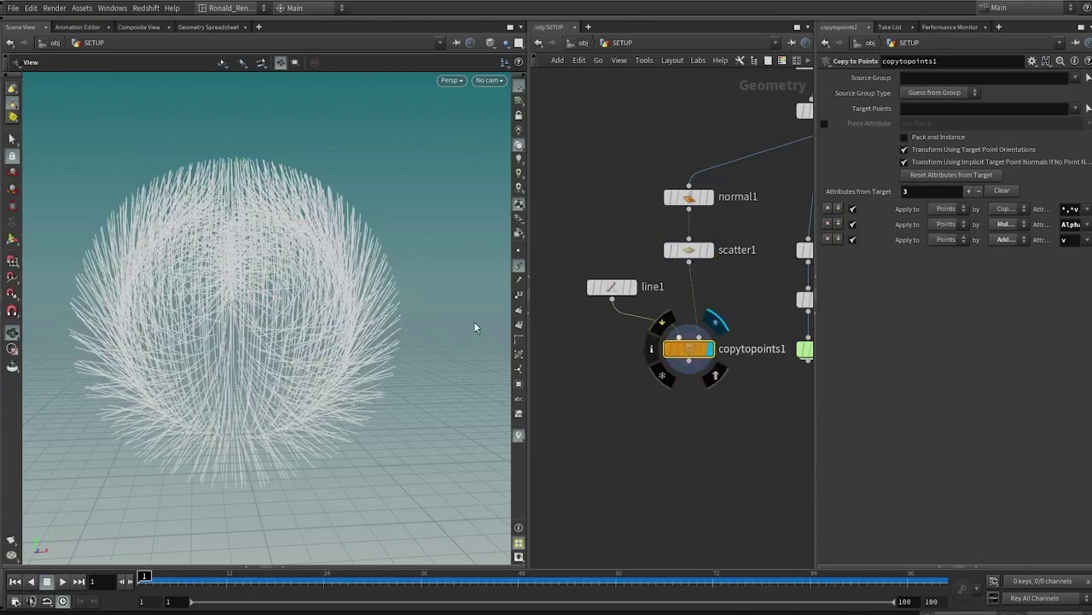
pyautogui.moveTo(330, 344); pyautogui.dragTo(400, 309)
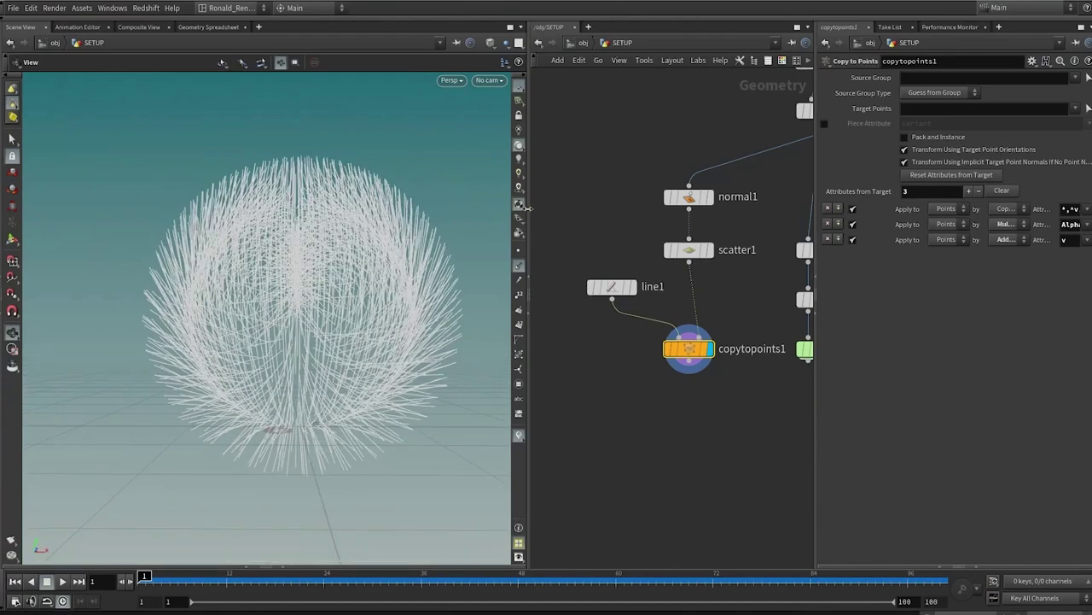
# Set line1's direction to 0, 0, 1 so it points along Z, and display copytopoints1 again.
pyautogui.click(633, 287)
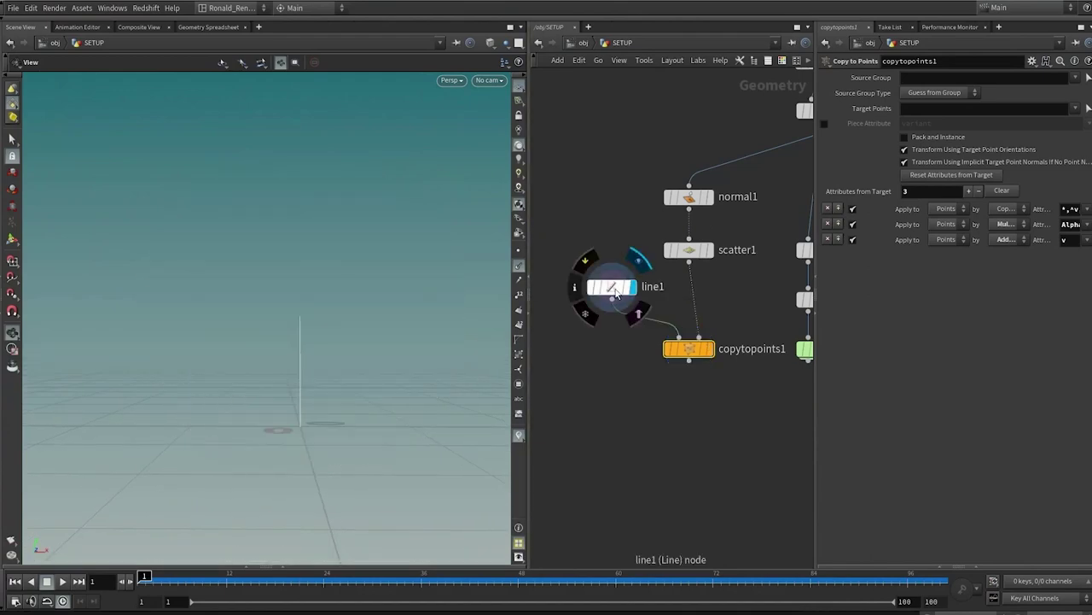
pyautogui.click(611, 287)
pyautogui.moveTo(295, 427); pyautogui.dragTo(302, 427)
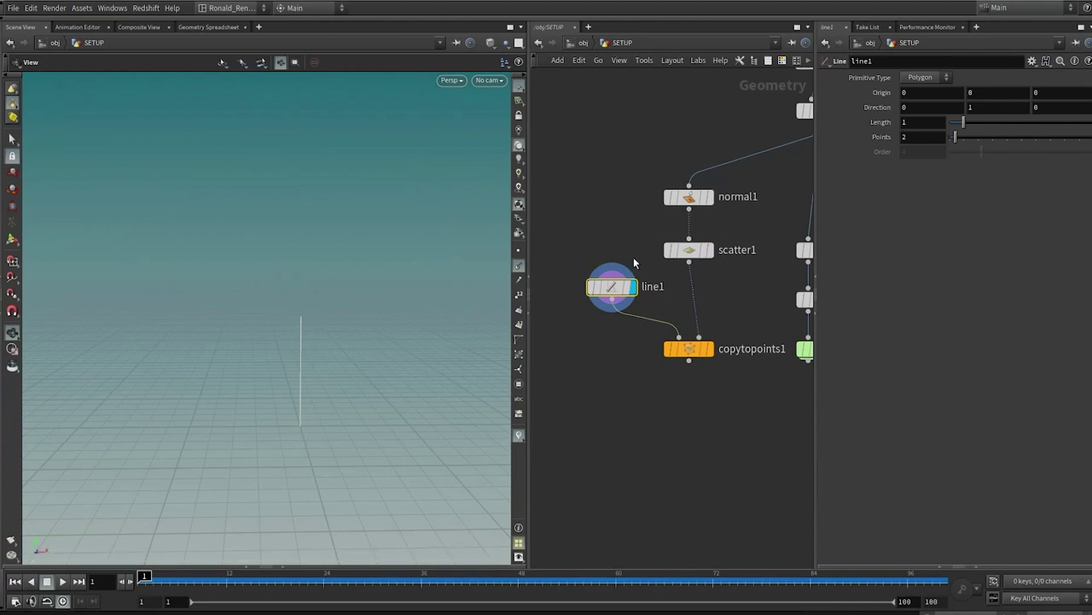
pyautogui.click(709, 197)
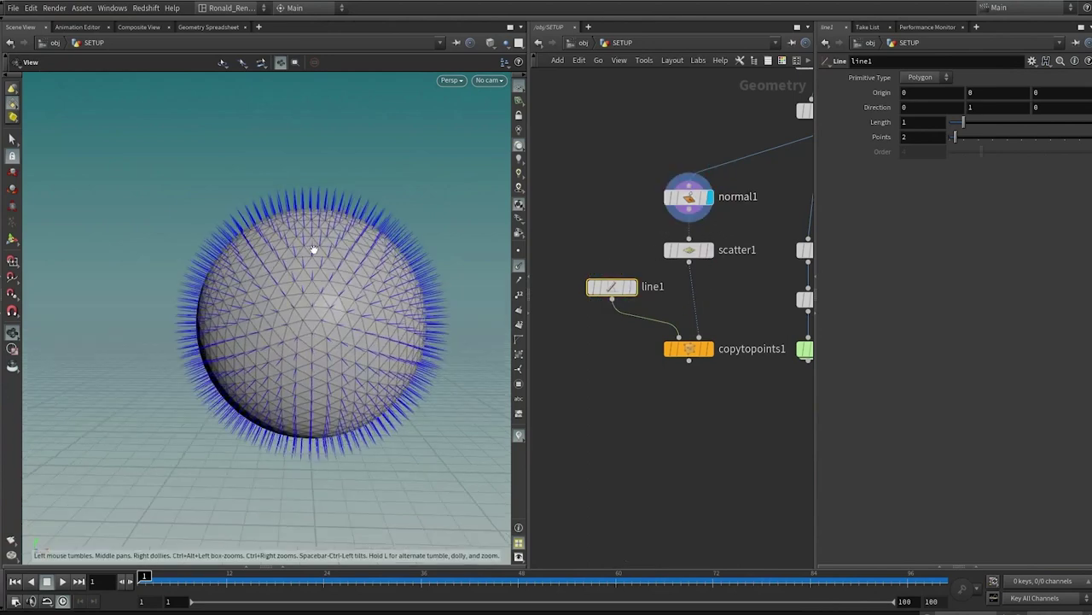
pyautogui.click(632, 286)
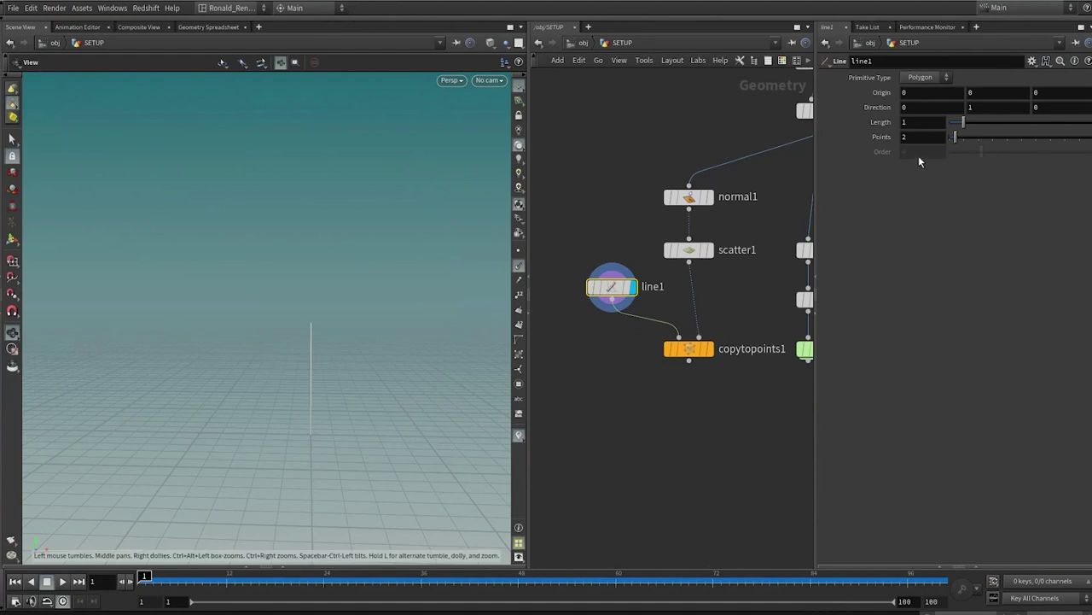
pyautogui.click(970, 106)
pyautogui.click(1043, 107)
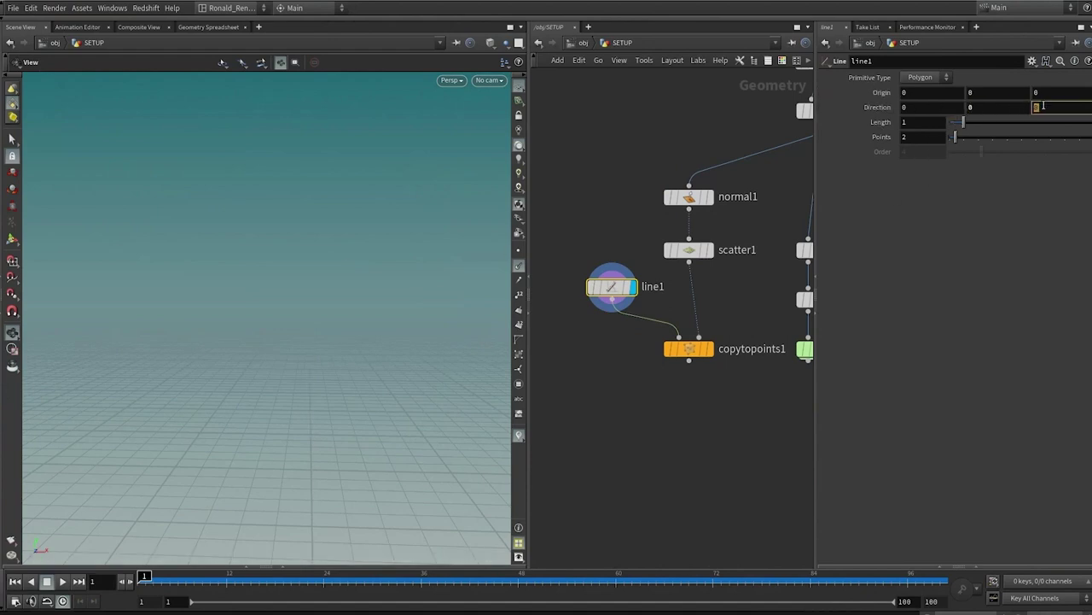
pyautogui.press('Return')
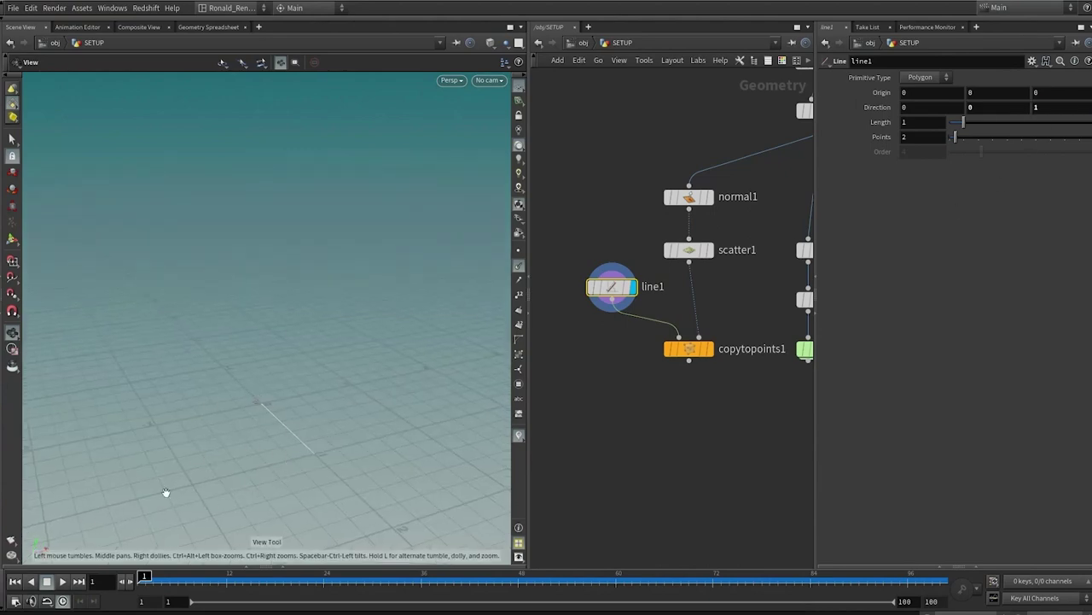
pyautogui.click(708, 349)
pyautogui.click(696, 352)
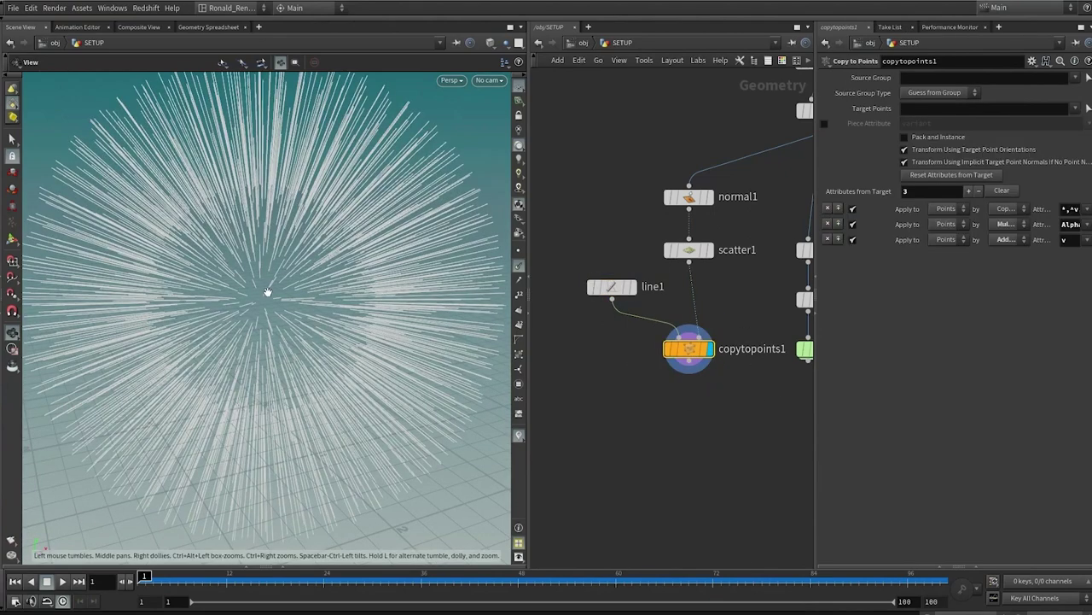
pyautogui.scroll(-10, 282, 299)
# Insert an Attribute Randomize node for Cd between scatter1 and copytopoints1, spacing out the nodes.
pyautogui.moveTo(689, 349); pyautogui.dragTo(689, 361)
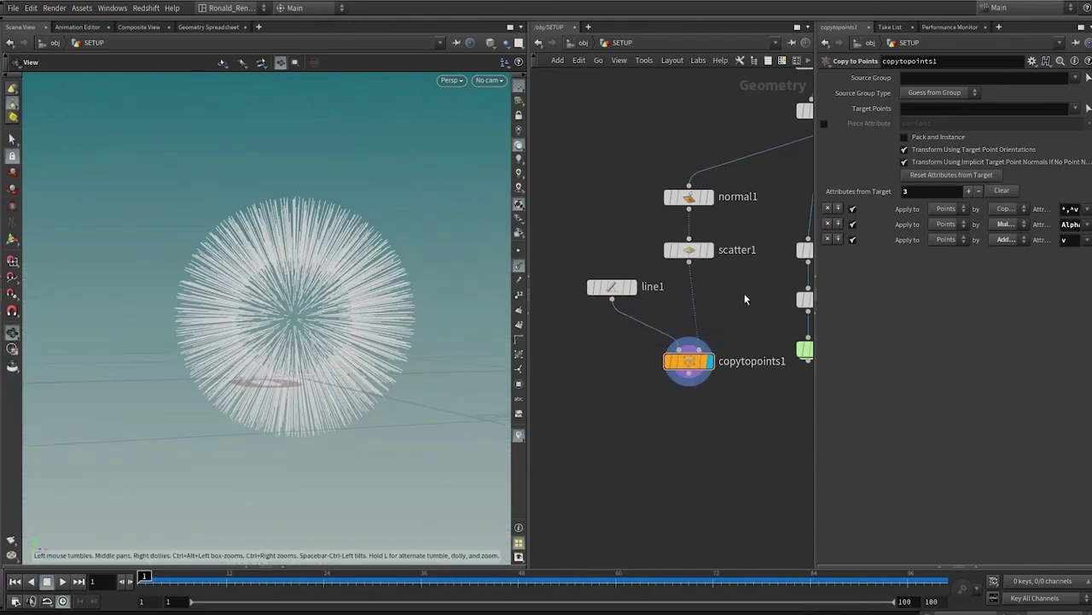
pyautogui.press('Tab')
pyautogui.write('ara')
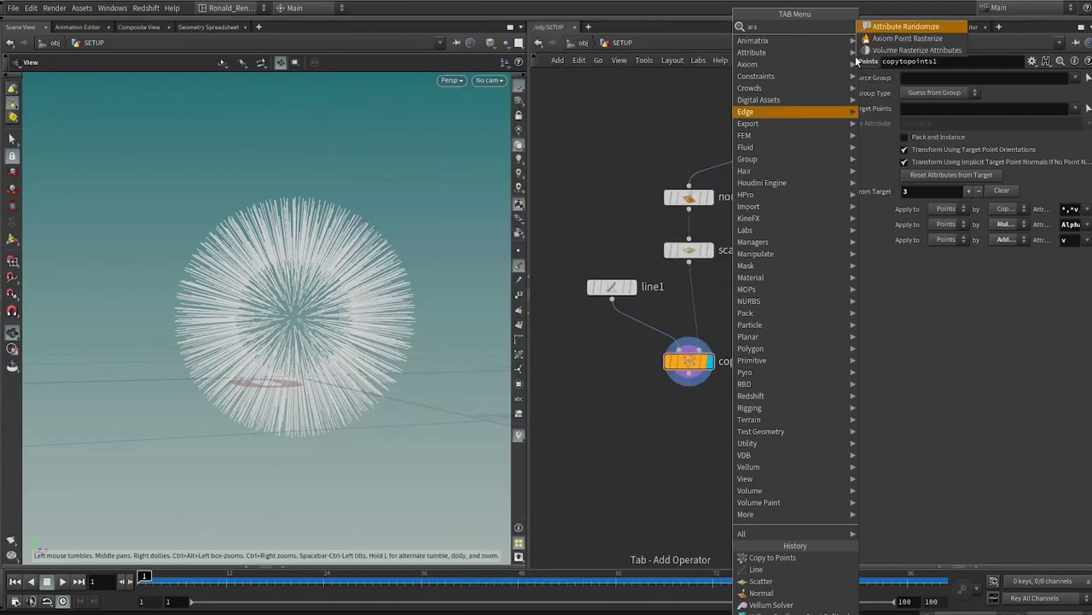
pyautogui.press('Return')
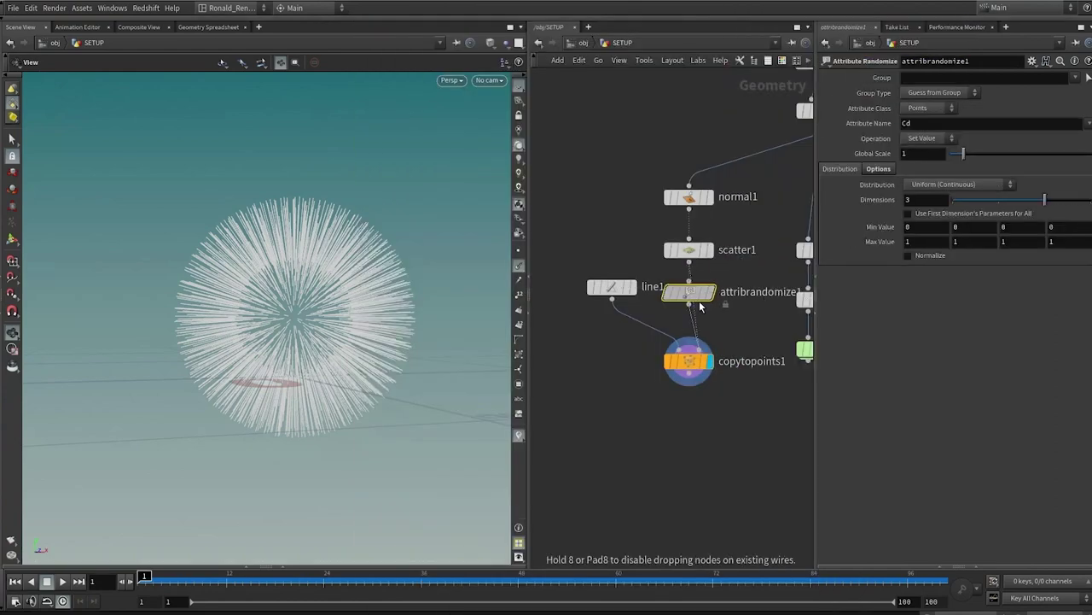
pyautogui.click(700, 308)
pyautogui.moveTo(689, 361); pyautogui.dragTo(690, 400)
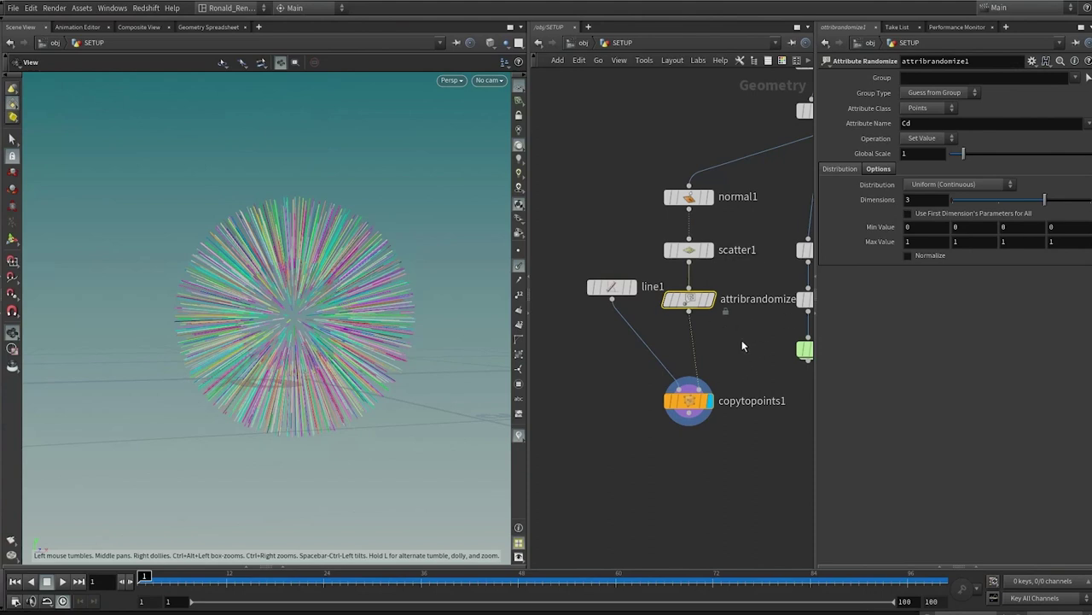
# Compare the randomly coloured points of attribrandomize1 with the copied lines of copytopoints1, with the point normals hidden.
pyautogui.moveTo(742, 341); pyautogui.dragTo(694, 343, button='middle')
pyautogui.click(658, 313)
pyautogui.scroll(1, 694, 344)
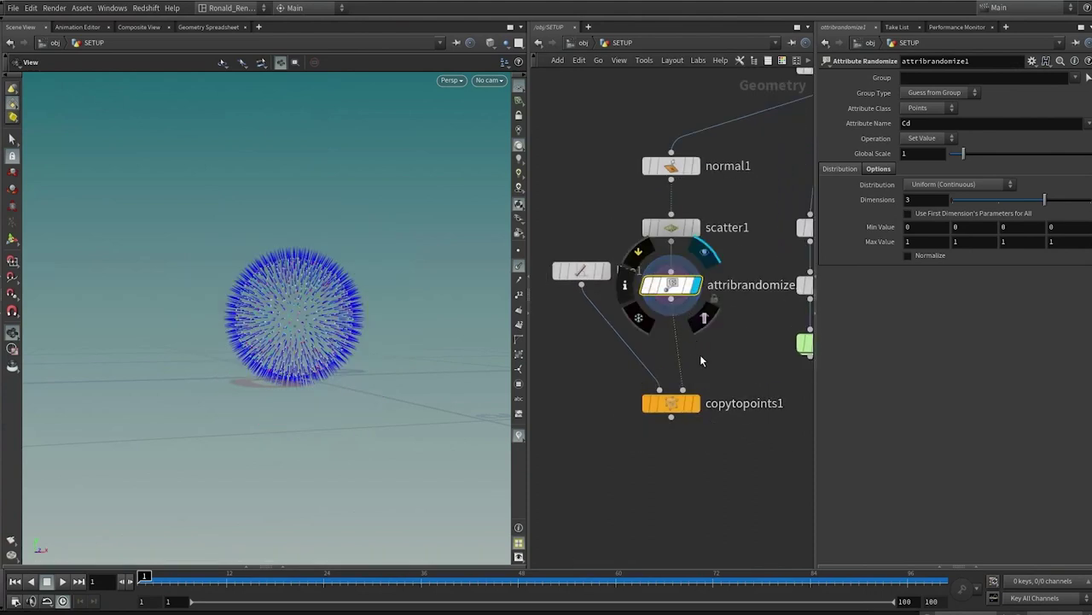
pyautogui.click(696, 403)
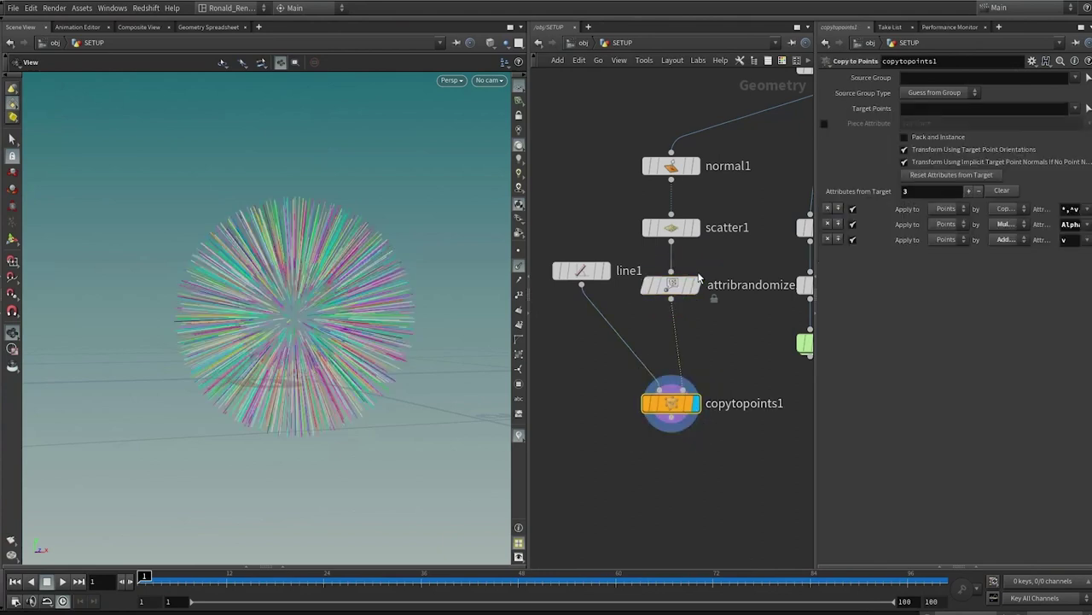
pyautogui.click(697, 285)
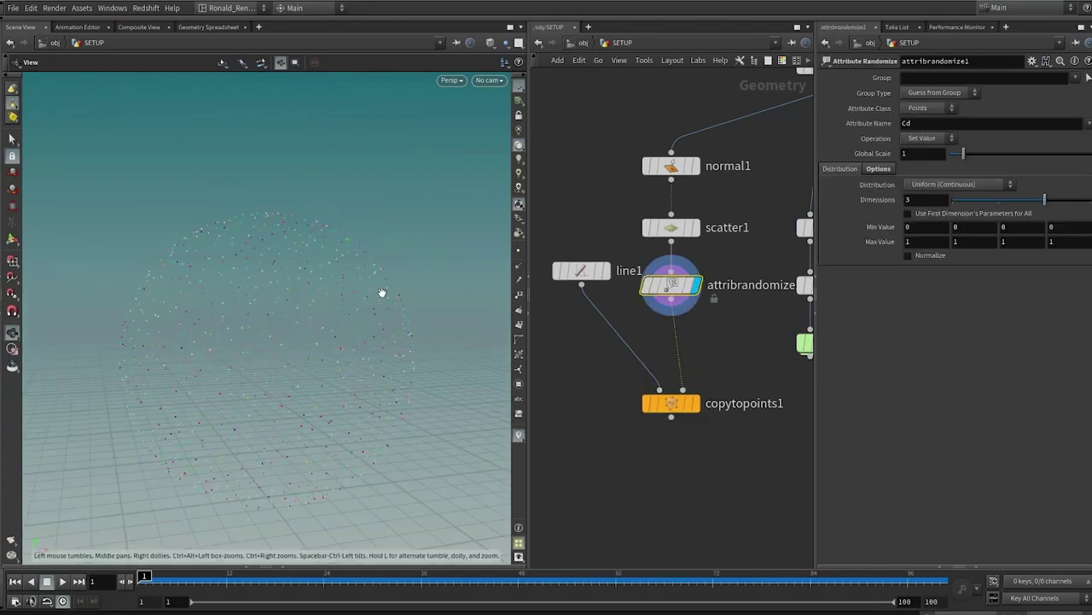
pyautogui.scroll(-3, 358, 293)
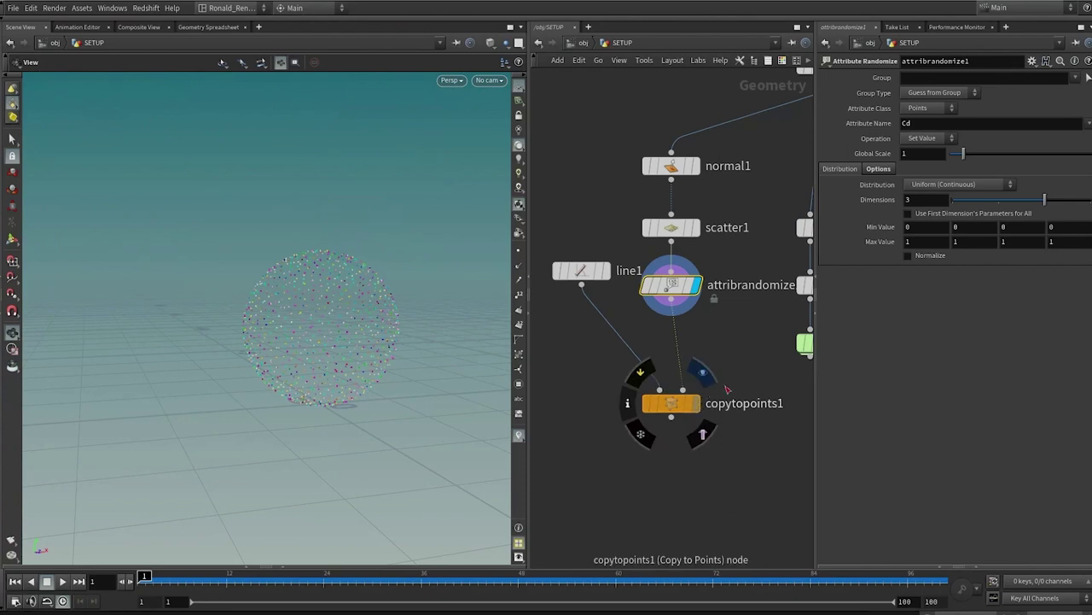
pyautogui.click(695, 405)
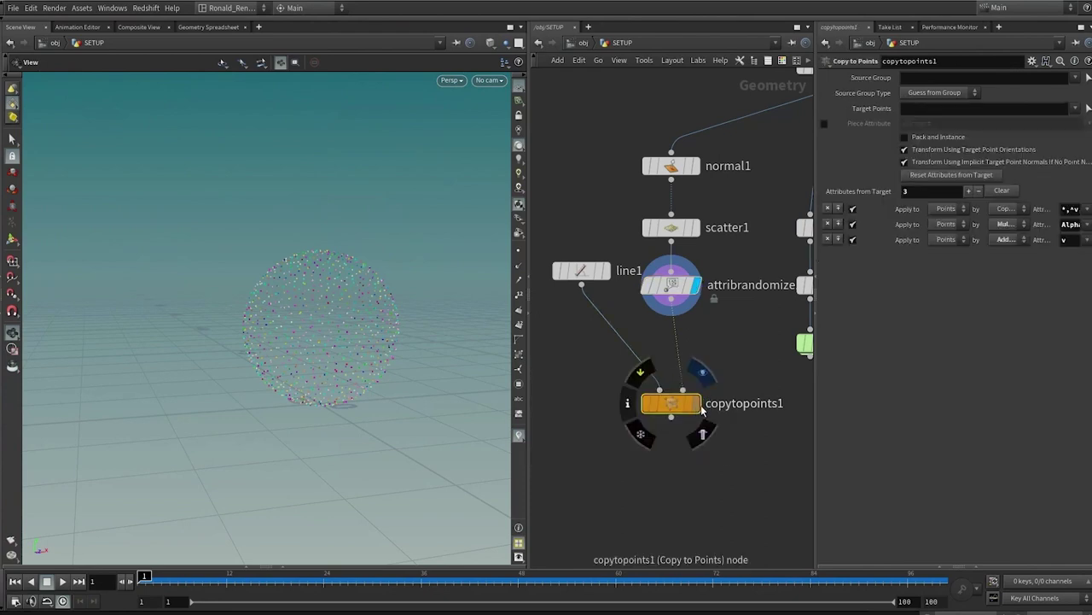
pyautogui.click(697, 407)
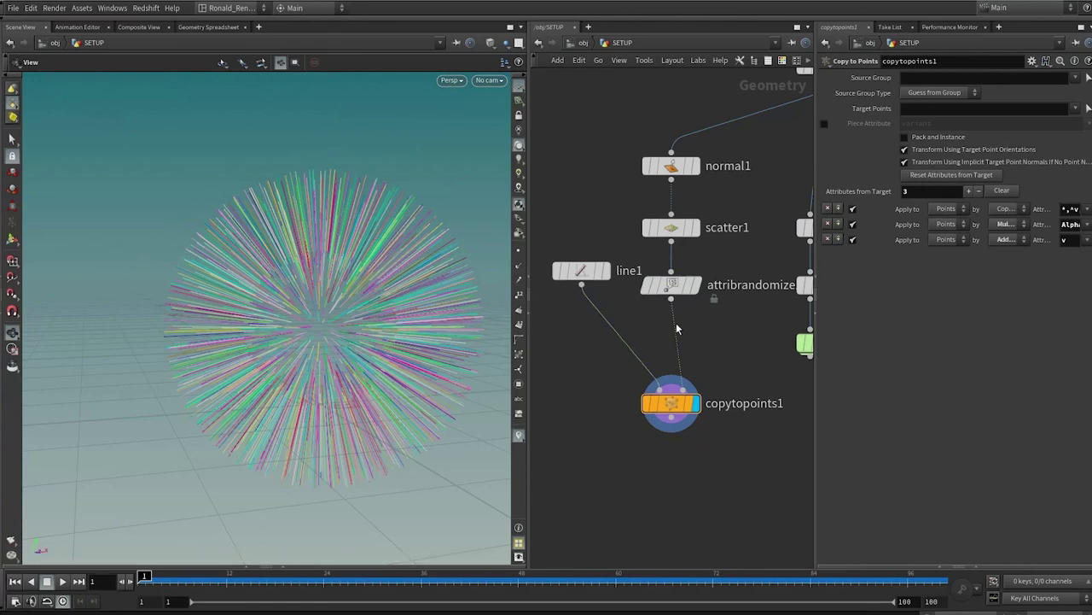
# Duplicate attribrandomize1 and insert the copy between it and copytopoints1.
pyautogui.moveTo(670, 289)
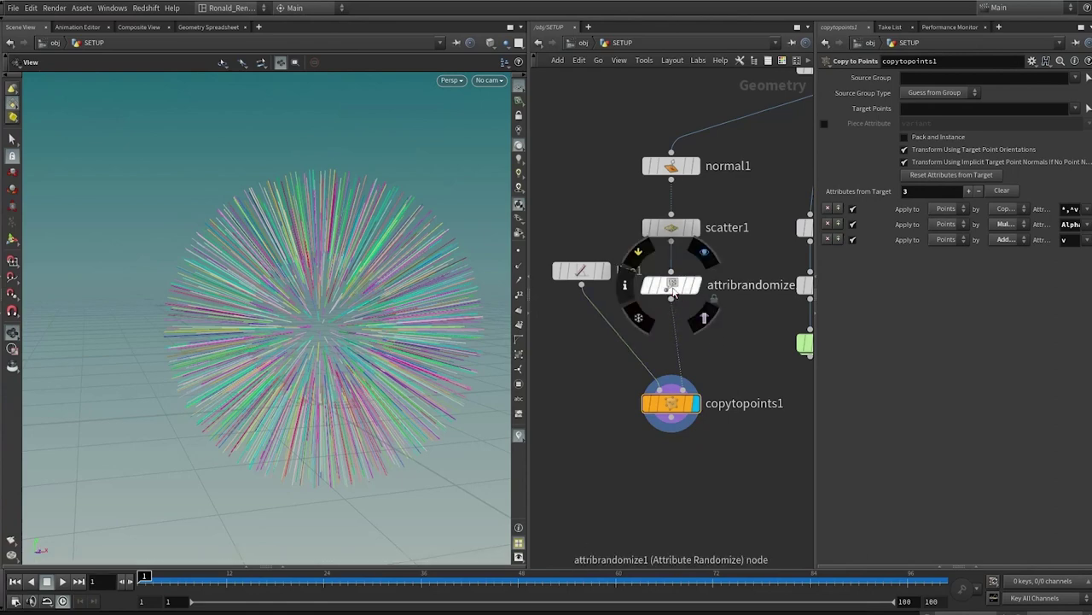
pyautogui.keyDown('alt'); pyautogui.moveTo(671, 285); pyautogui.dragTo(674, 343); pyautogui.keyUp('alt')
pyautogui.moveTo(705, 344)
pyautogui.moveTo(674, 290)
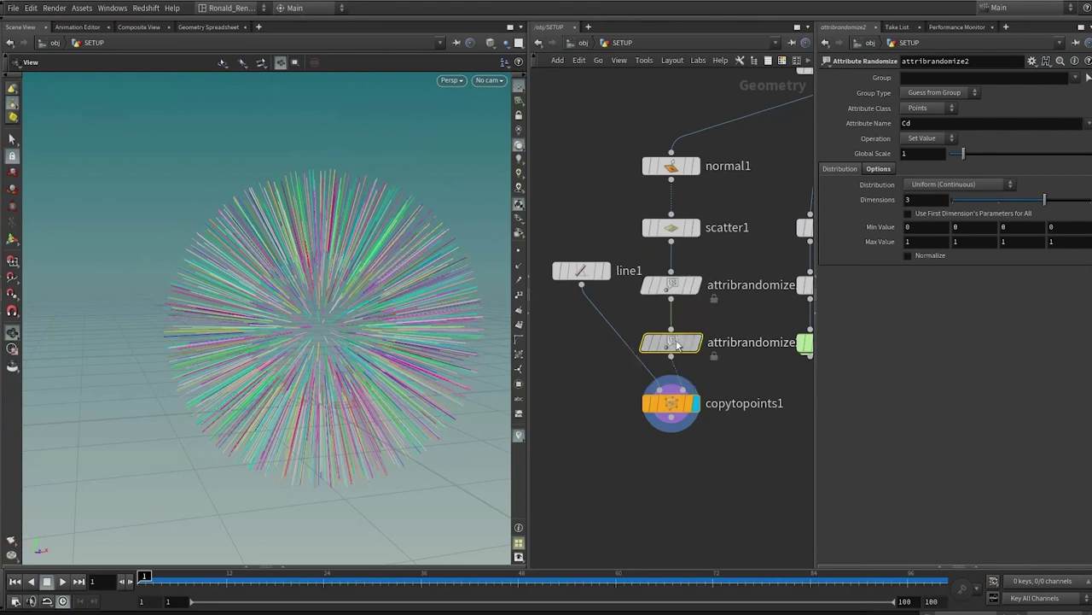
pyautogui.moveTo(674, 343); pyautogui.dragTo(673, 342)
# Set attribrandomize2's attribute name to pscale to randomize the line lengths.
pyautogui.moveTo(915, 124); pyautogui.dragTo(890, 123)
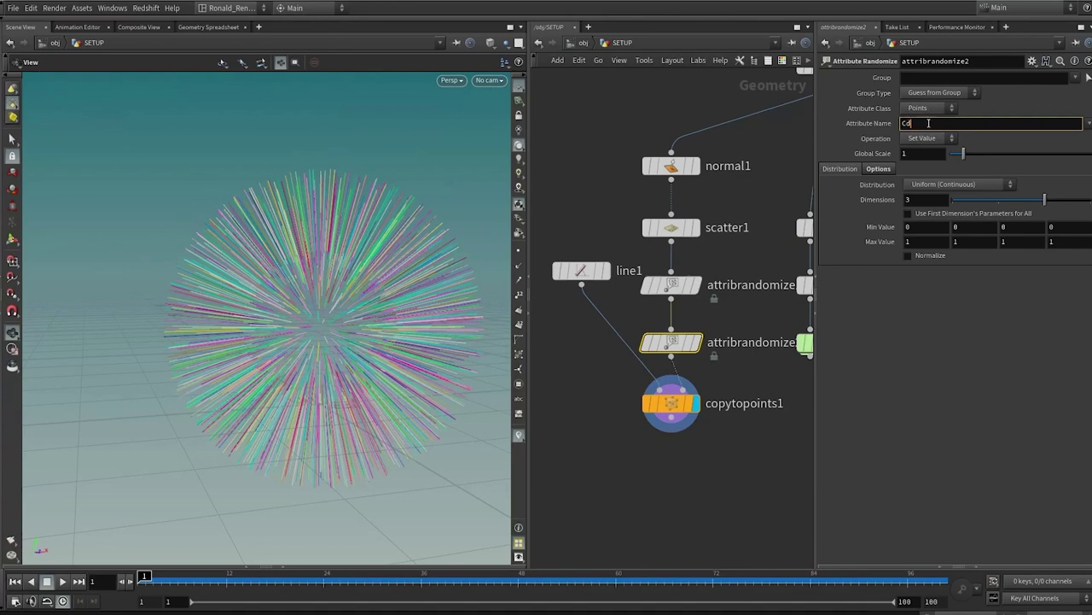
pyautogui.click(895, 126)
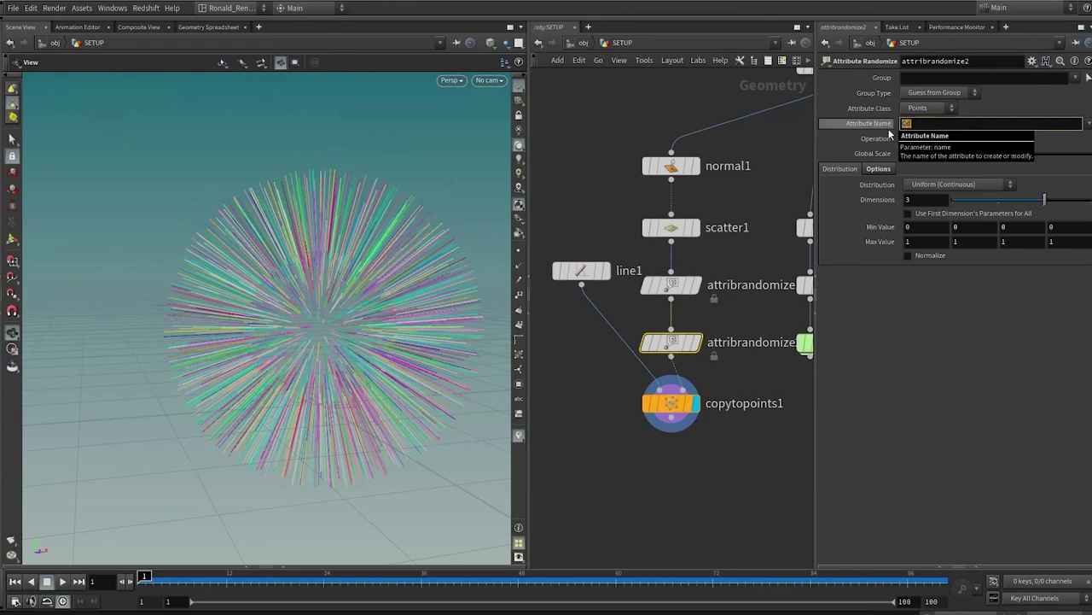
pyautogui.write('pscale')
pyautogui.press('Return')
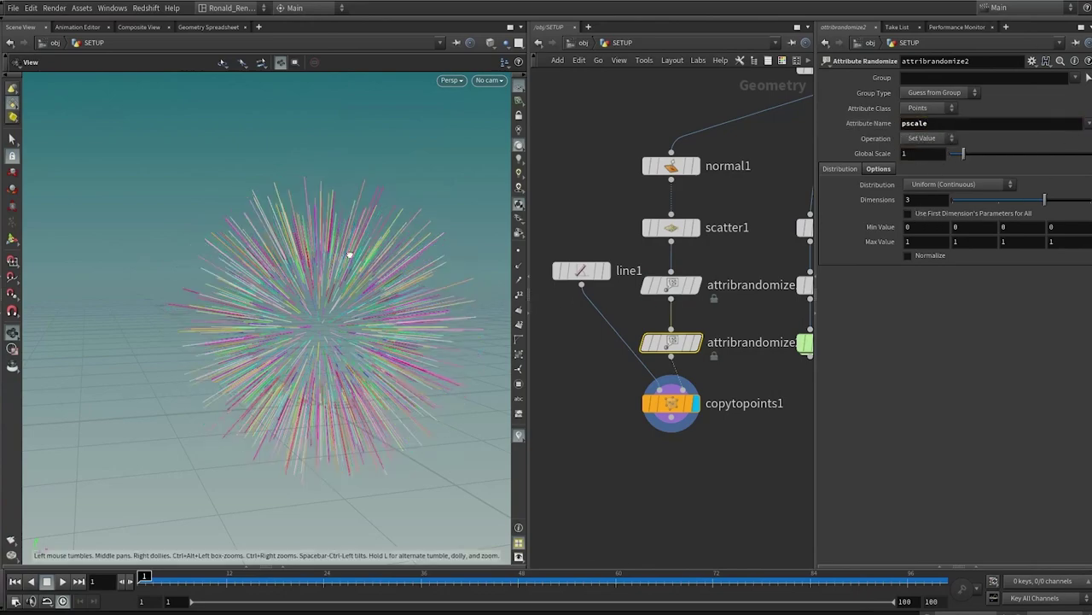
pyautogui.moveTo(349, 251); pyautogui.dragTo(298, 252)
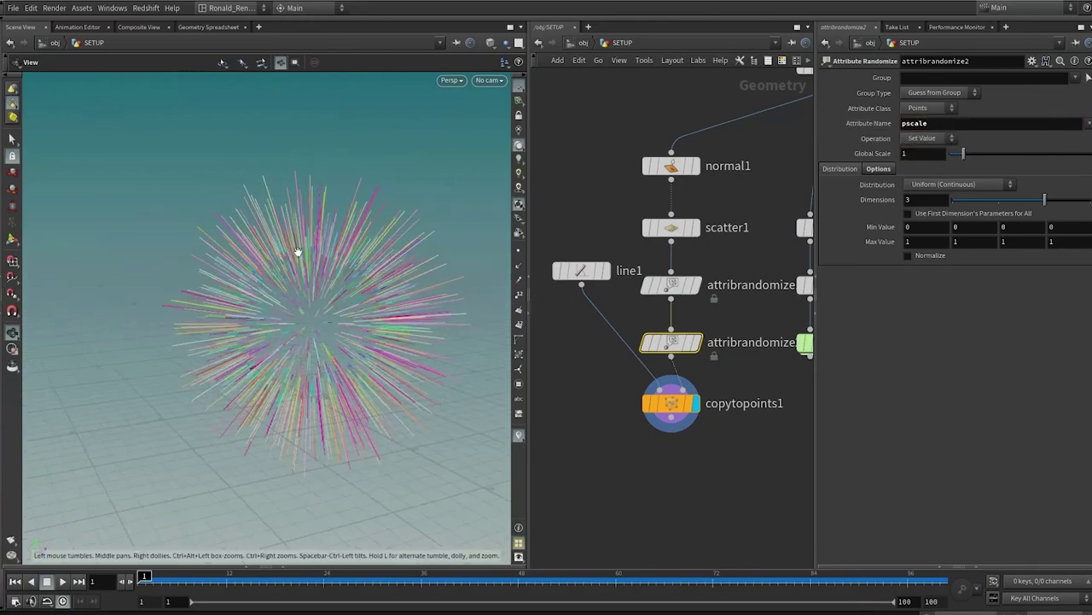
# Set the pscale randomization to 1 dimension with a minimum of .1 and a maximum of .5, and inspect the lines.
pyautogui.click(929, 228)
pyautogui.click(928, 243)
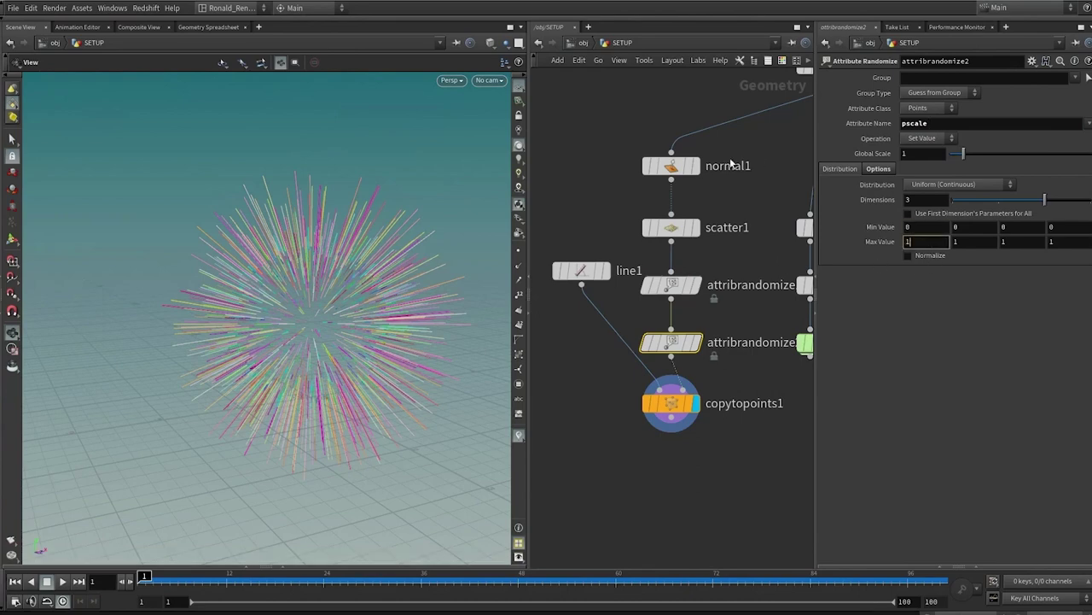
pyautogui.click(926, 199)
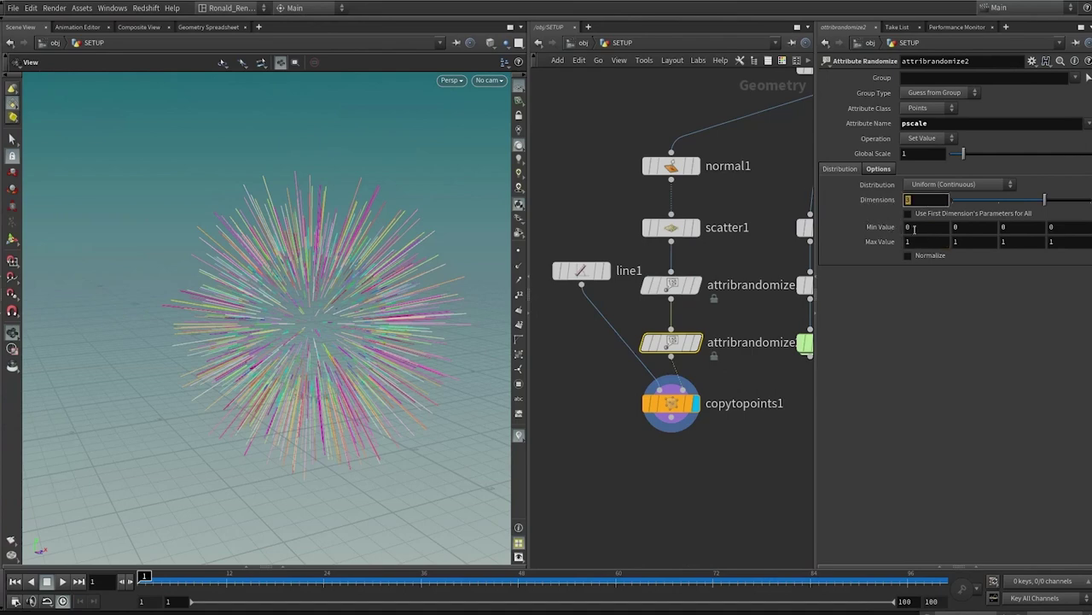
pyautogui.write('1')
pyautogui.press('Tab')
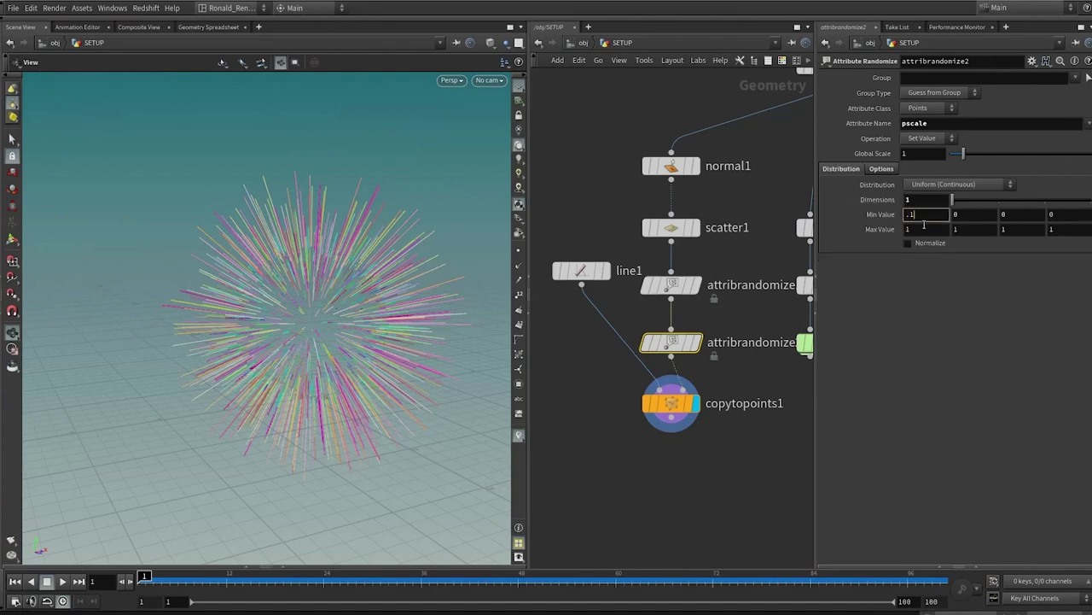
pyautogui.press('Return')
pyautogui.click(914, 229)
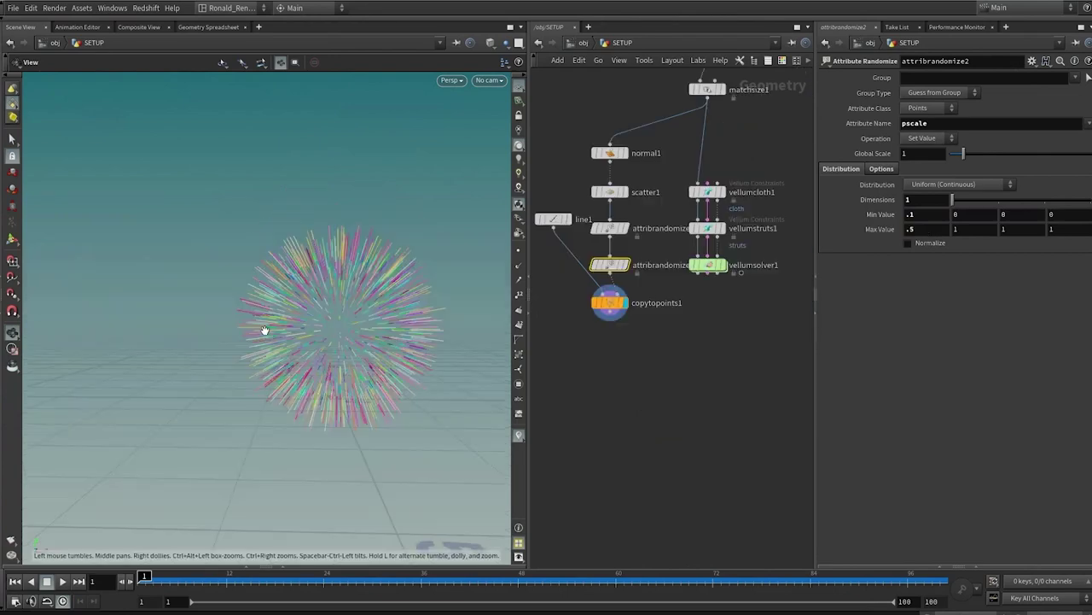
pyautogui.moveTo(264, 329); pyautogui.dragTo(339, 237)
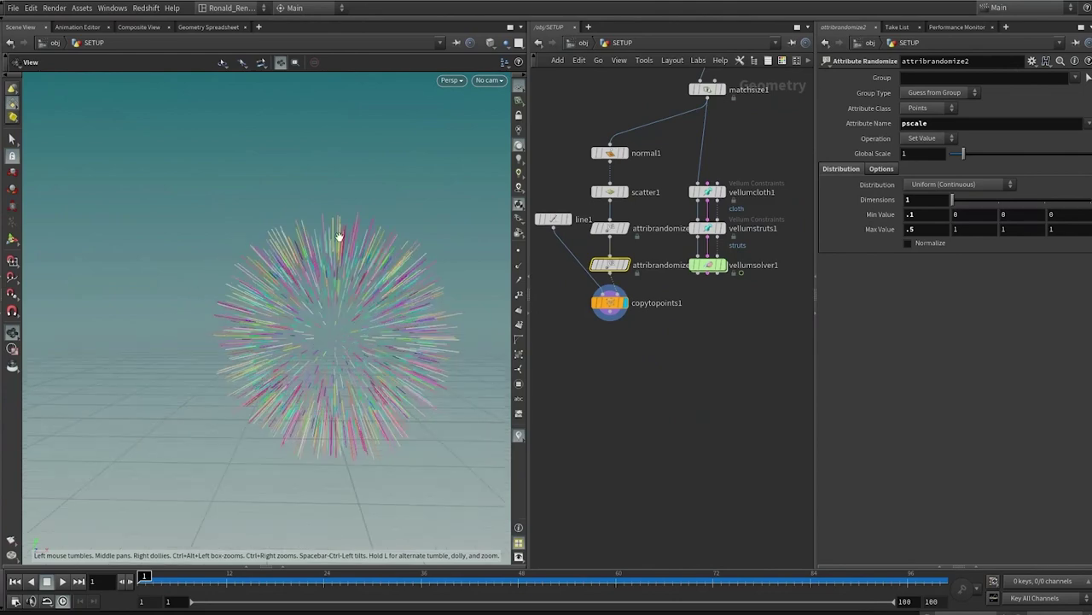
# Add a Vellum Configure Hair node below copytopoints1, wired to its output.
pyautogui.scroll(2, 746, 322)
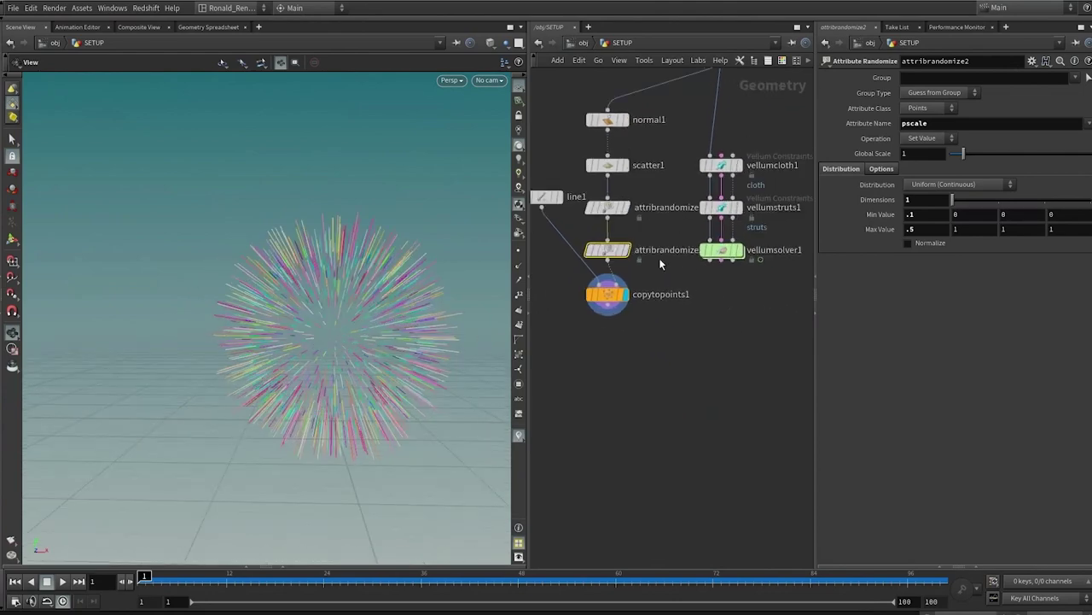
pyautogui.moveTo(608, 306); pyautogui.dragTo(607, 330)
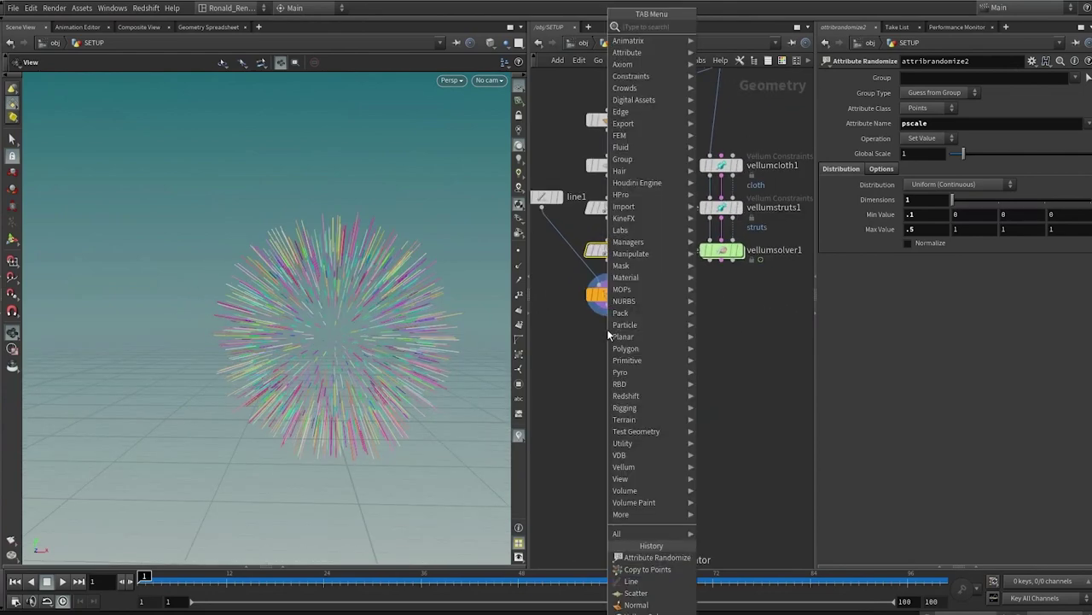
pyautogui.write('vch')
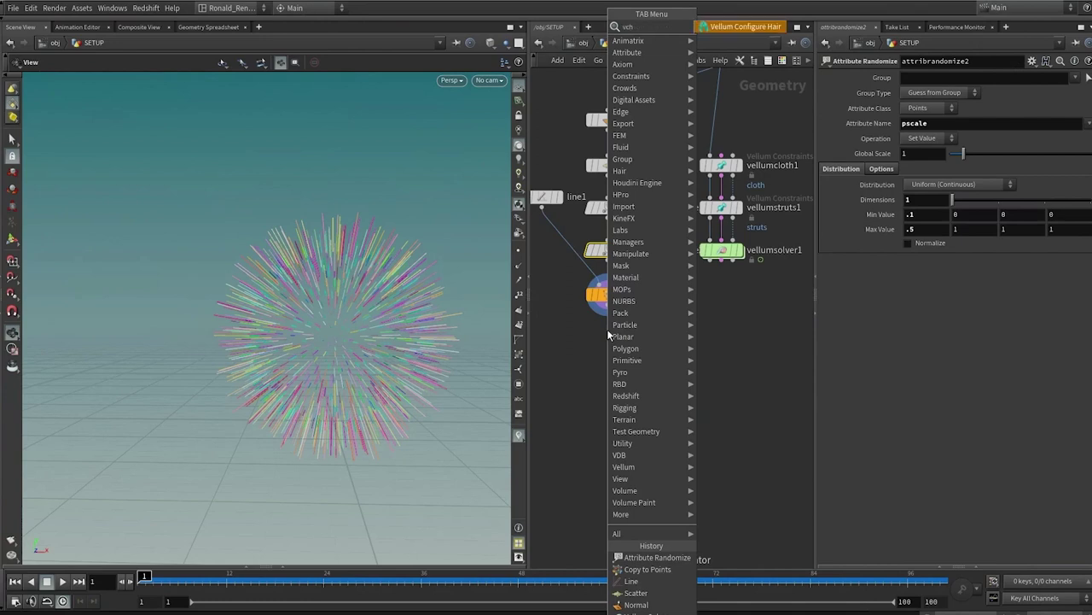
pyautogui.press('Return')
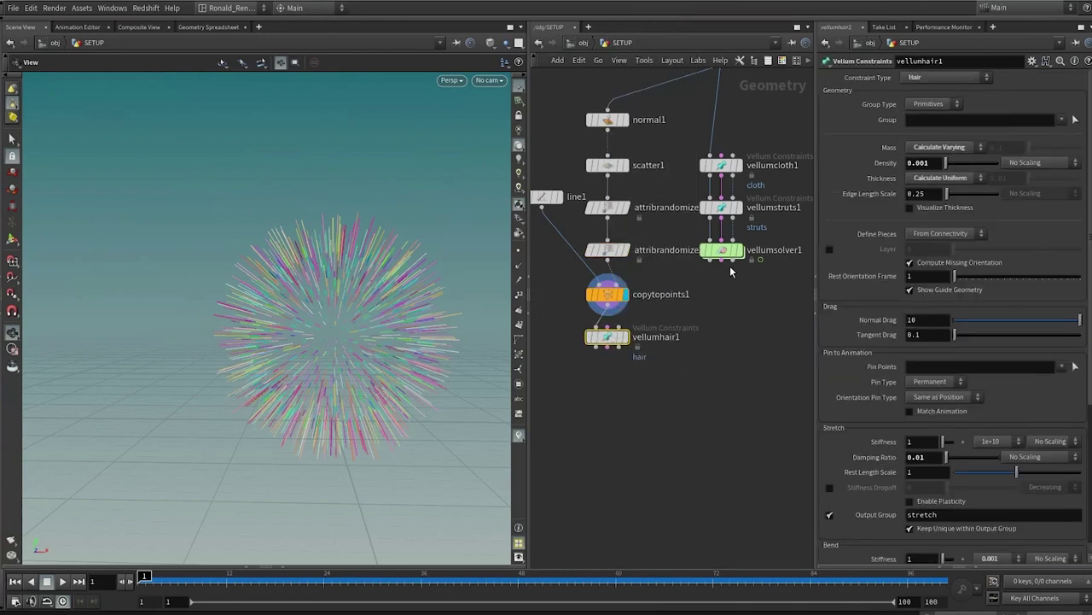
# Move vellumsolver1 lower, connect all three vellumhair1 outputs to its first three inputs, and display the solver.
pyautogui.moveTo(724, 251); pyautogui.dragTo(722, 449)
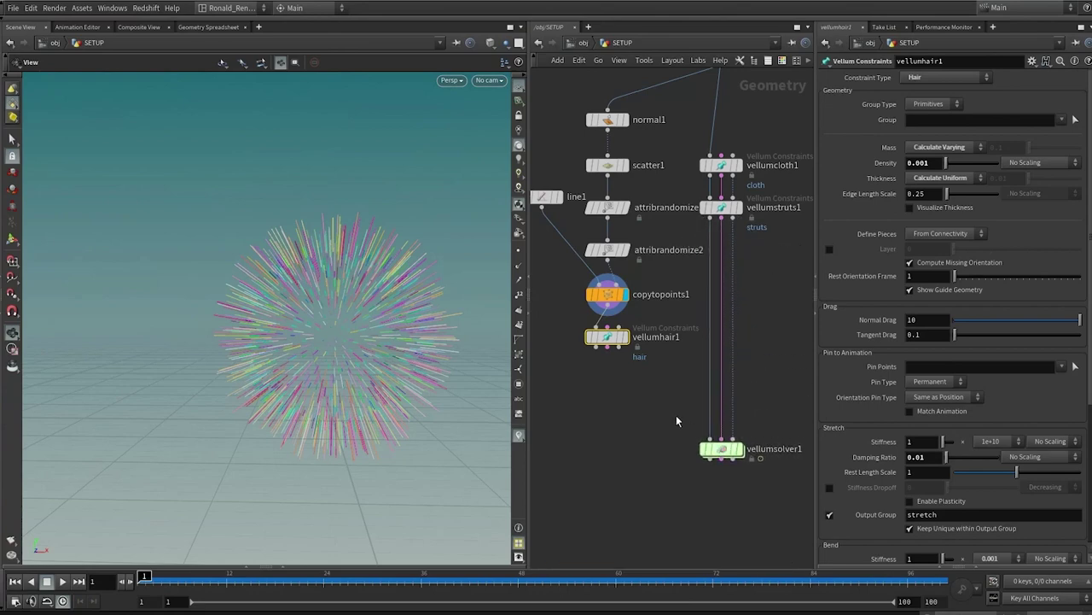
pyautogui.moveTo(596, 348); pyautogui.dragTo(710, 439)
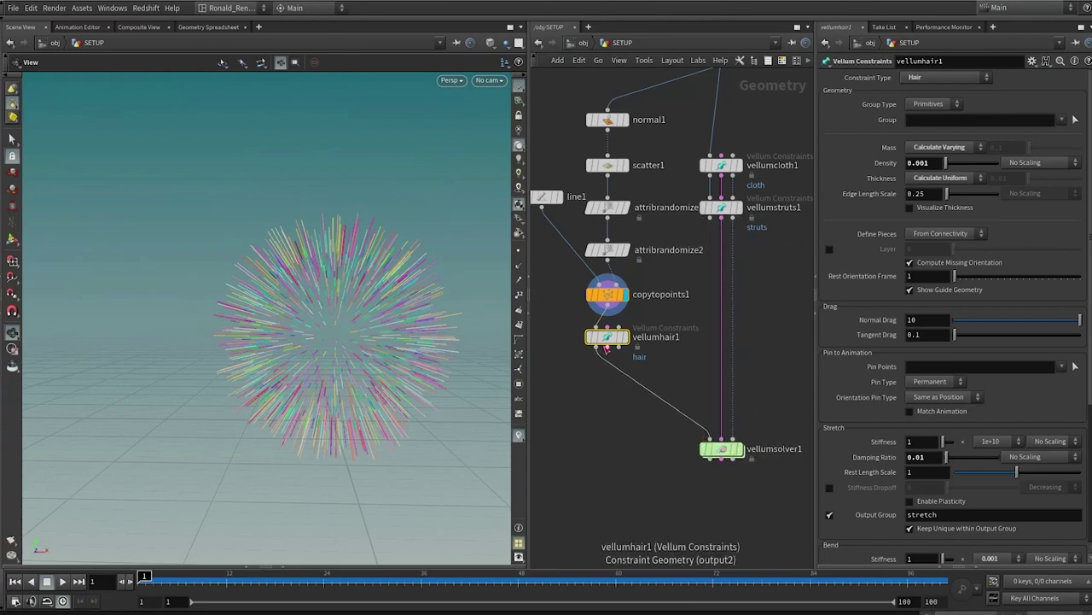
pyautogui.moveTo(600, 346); pyautogui.dragTo(722, 440)
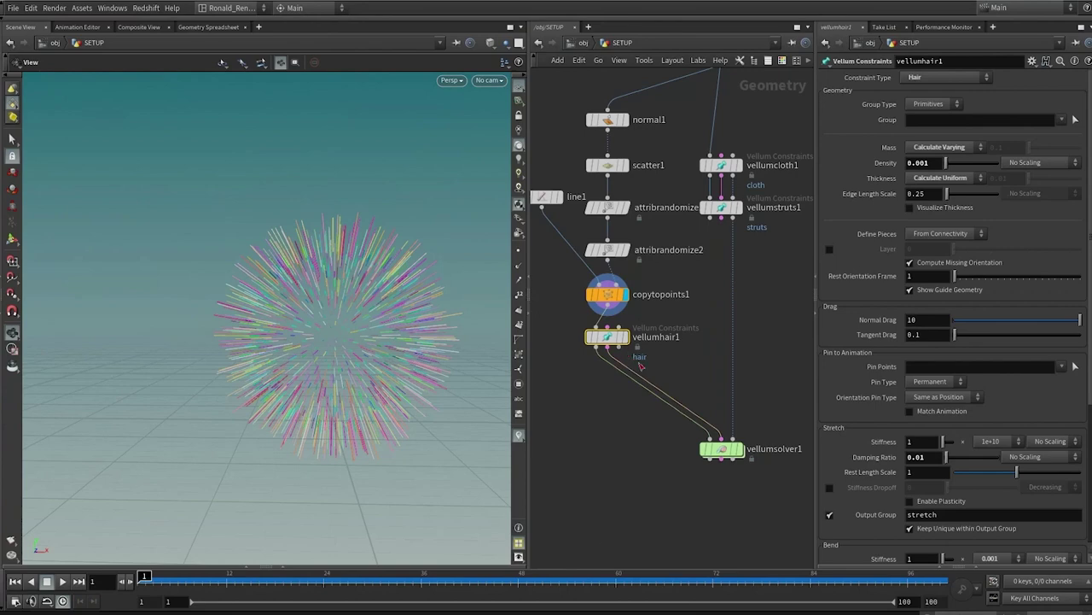
pyautogui.moveTo(619, 348); pyautogui.dragTo(732, 439)
pyautogui.click(741, 450)
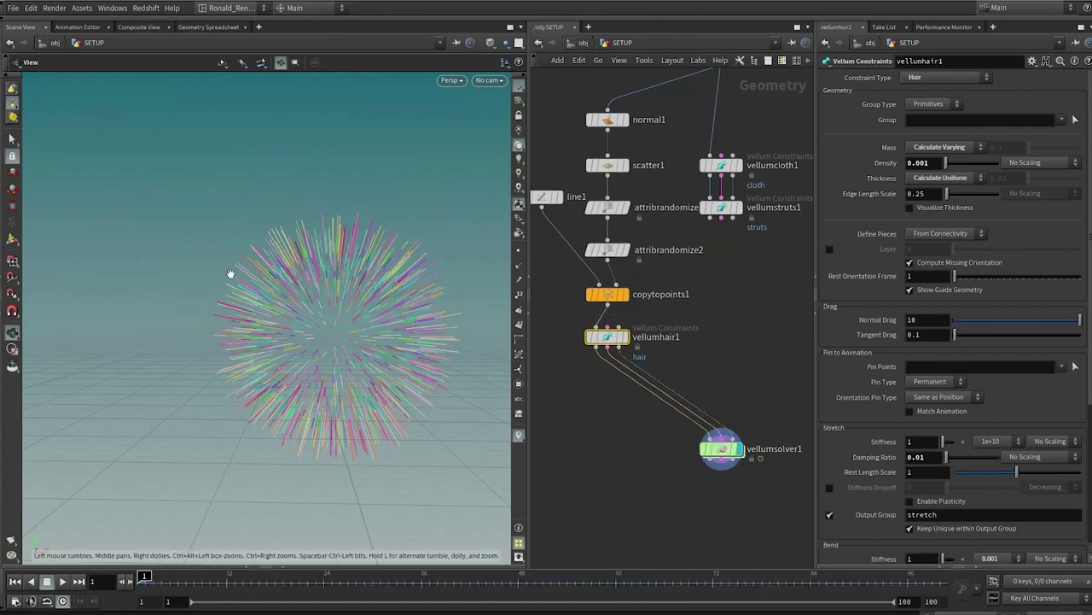
# Play the hair simulation, inspect how the lines behave, and leave more space between copytopoints1 and vellumhair1.
pyautogui.press('Up')
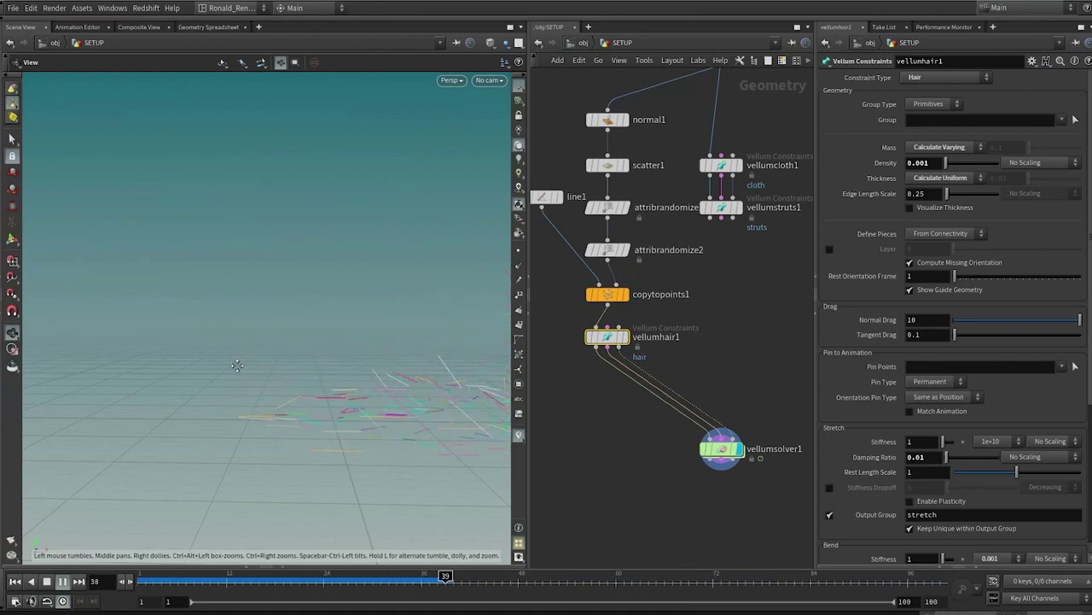
pyautogui.moveTo(304, 421); pyautogui.dragTo(344, 399)
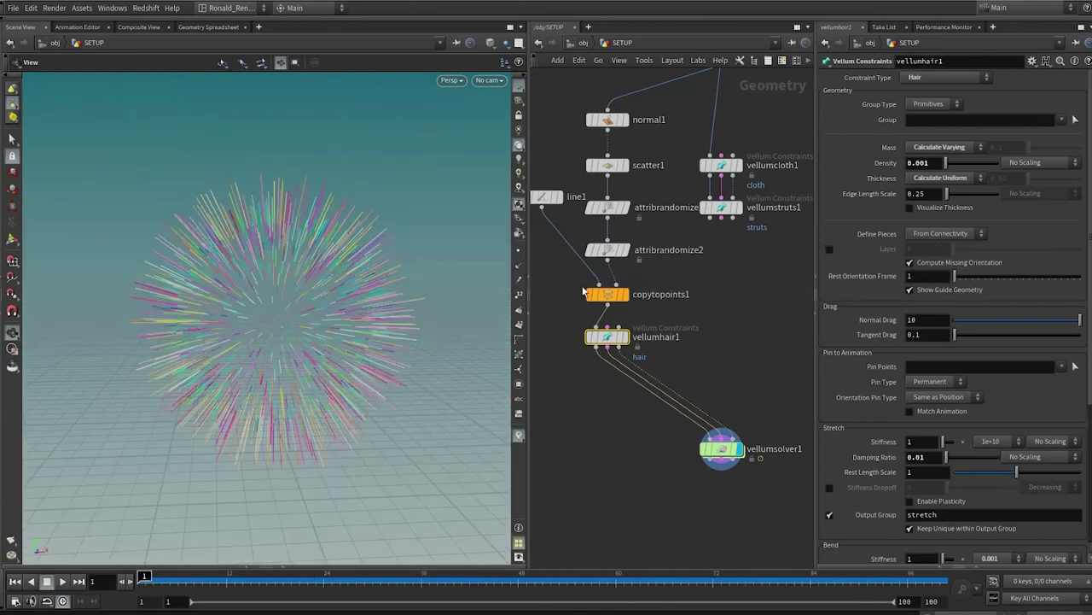
pyautogui.moveTo(607, 342); pyautogui.dragTo(607, 361)
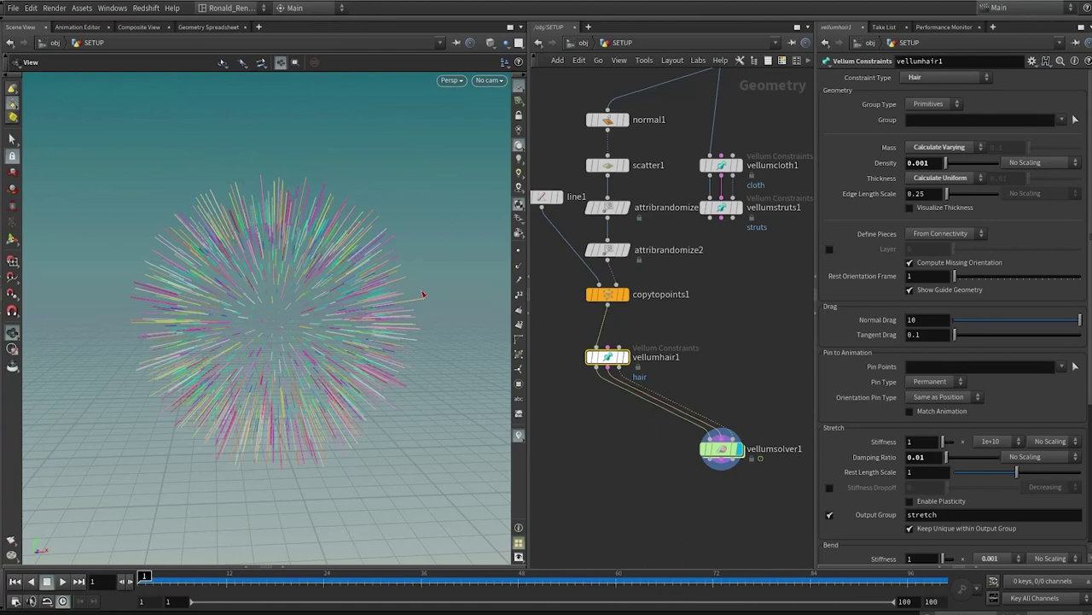
pyautogui.click(518, 250)
pyautogui.moveTo(272, 587); pyautogui.dragTo(185, 598)
pyautogui.hotkey('ctrl', 'Up')
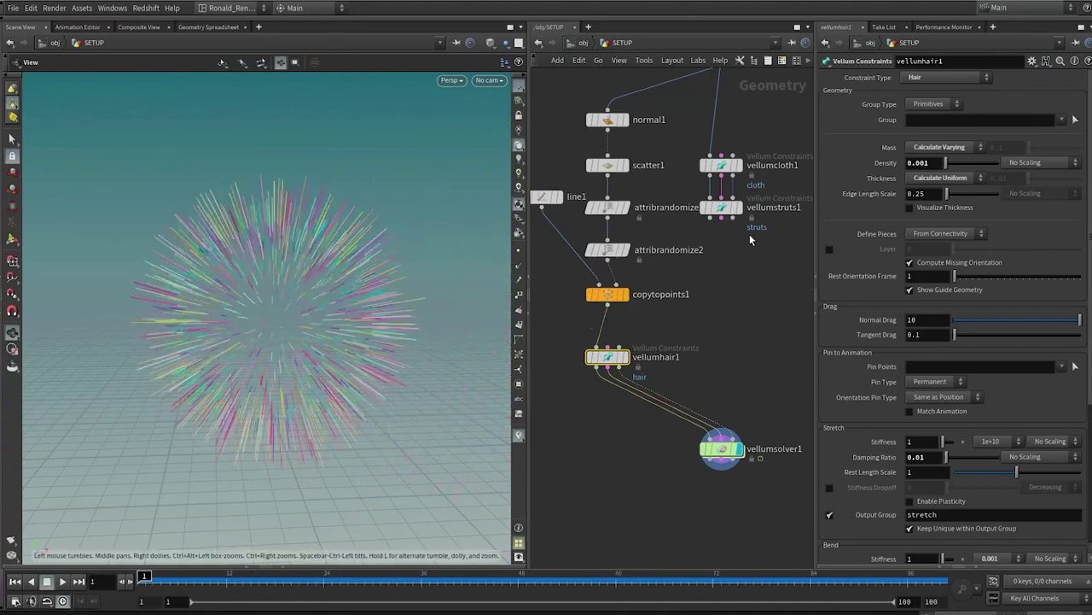
# Insert a Resample node between copytopoints1 and vellumhair1 and display it with the point markers visible.
pyautogui.moveTo(709, 272); pyautogui.dragTo(736, 267, button='middle')
pyautogui.scroll(-3, 719, 325)
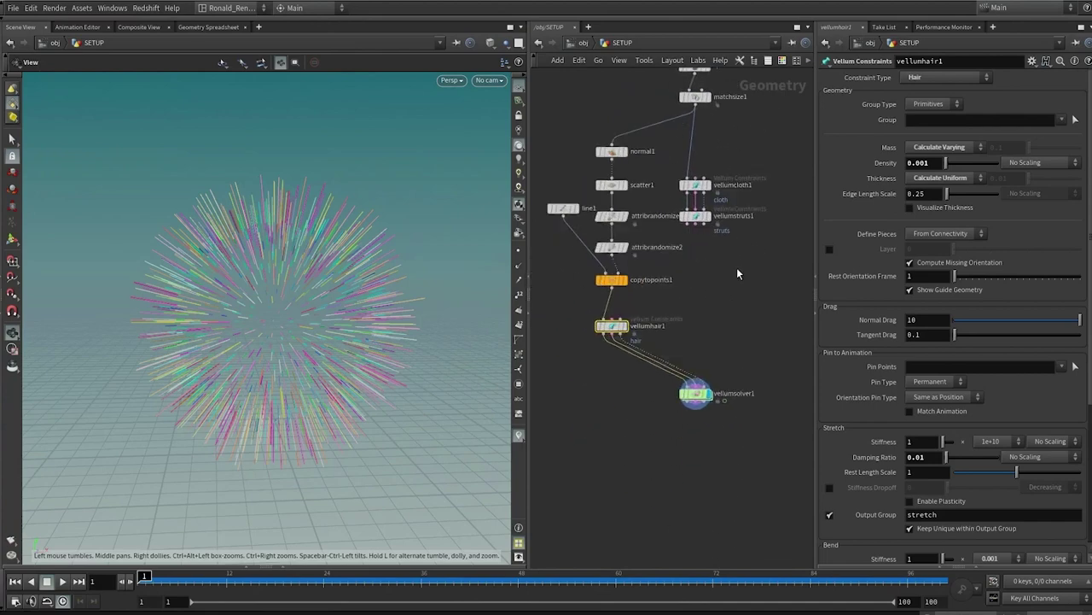
pyautogui.scroll(3, 625, 288)
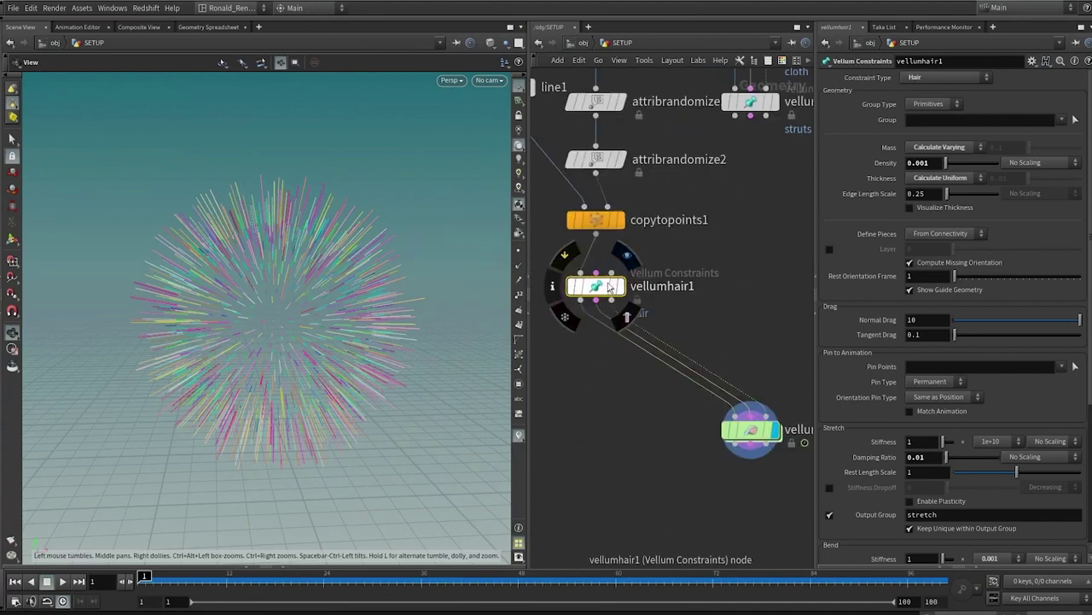
pyautogui.moveTo(607, 293); pyautogui.dragTo(607, 341)
pyautogui.moveTo(607, 341); pyautogui.dragTo(607, 361)
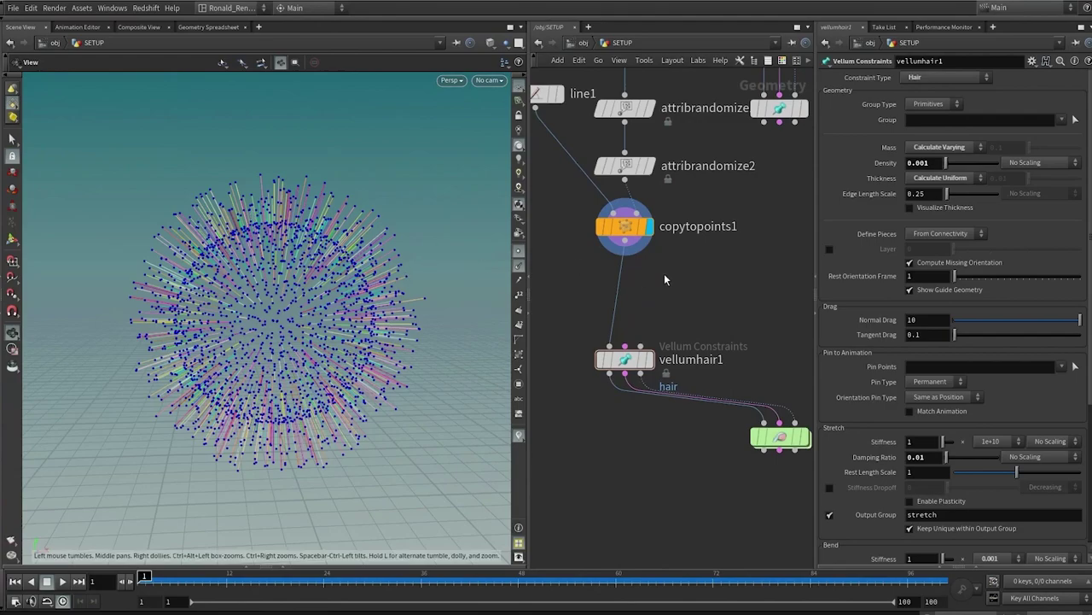
pyautogui.press('Tab')
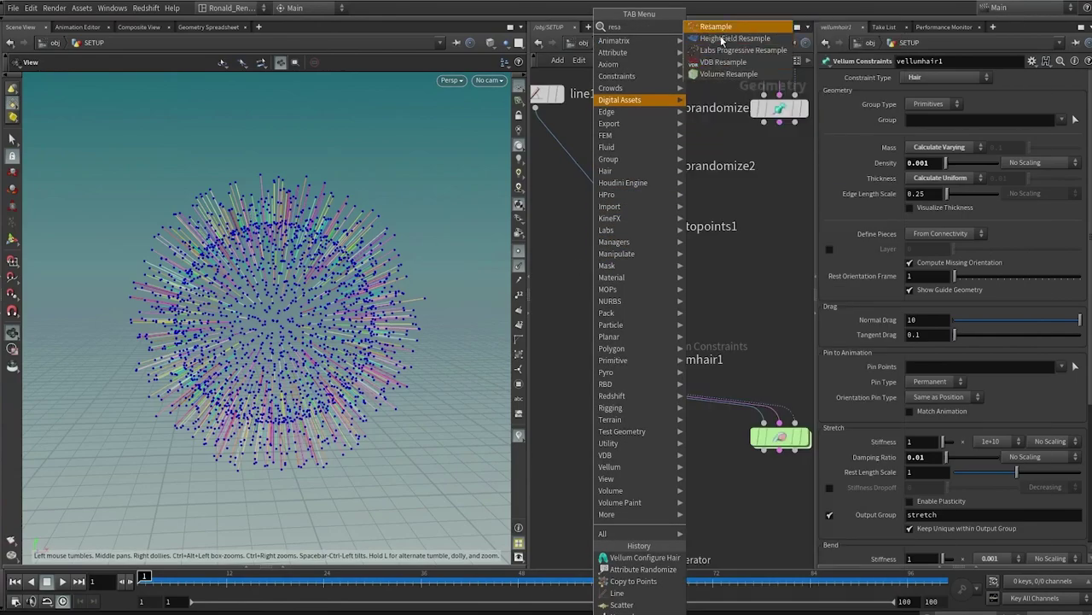
pyautogui.click(722, 33)
pyautogui.click(630, 291)
pyautogui.scroll(3, 219, 205)
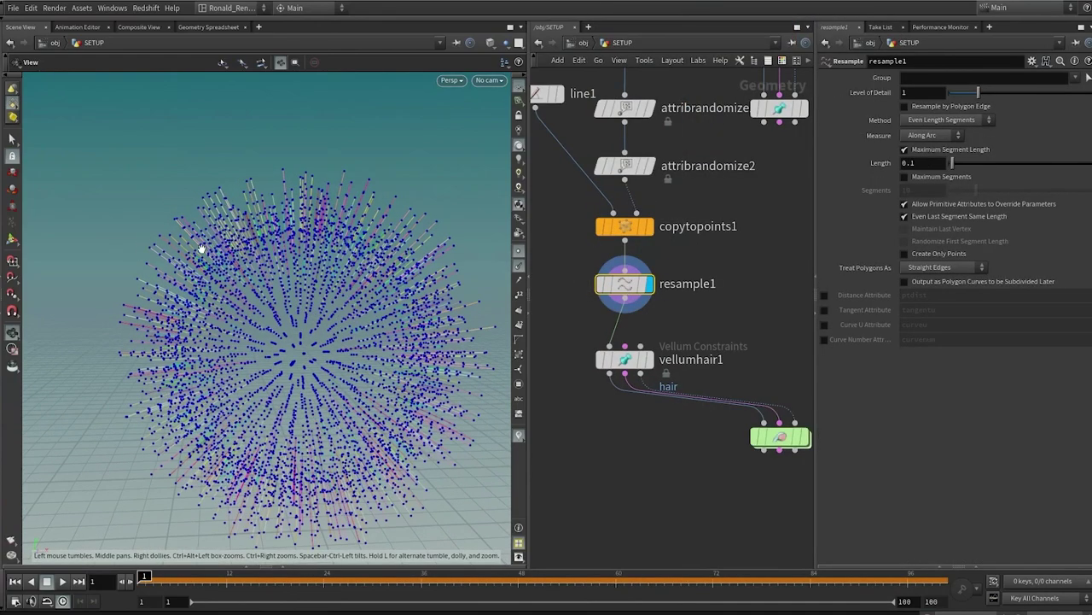
# Inspect the points resample1 adds along the hair lines, and hide the point markers.
pyautogui.moveTo(225, 245); pyautogui.dragTo(180, 267)
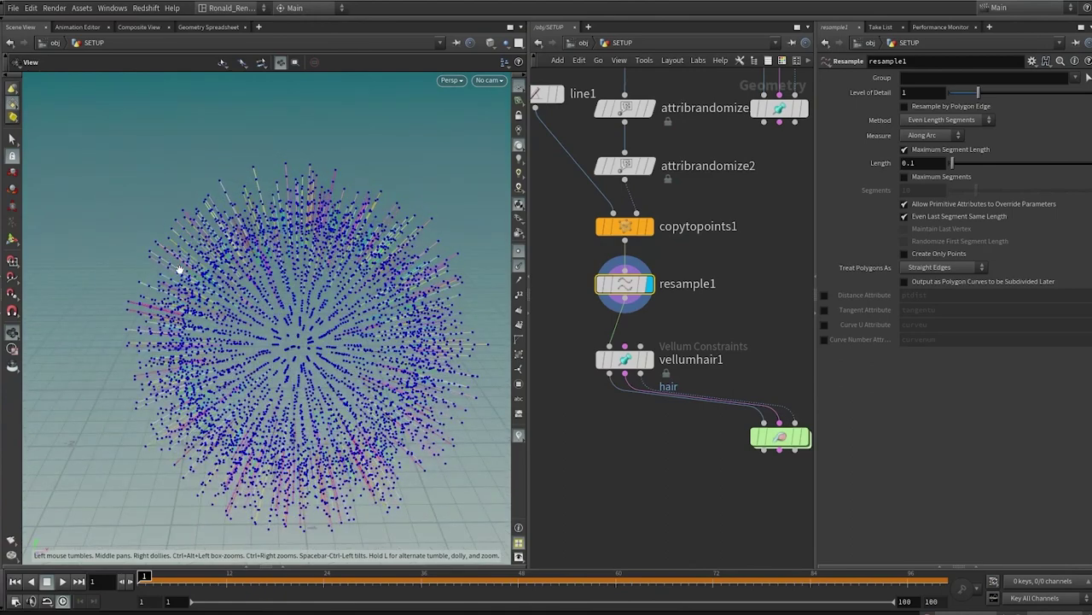
pyautogui.moveTo(702, 210); pyautogui.dragTo(665, 139, button='middle')
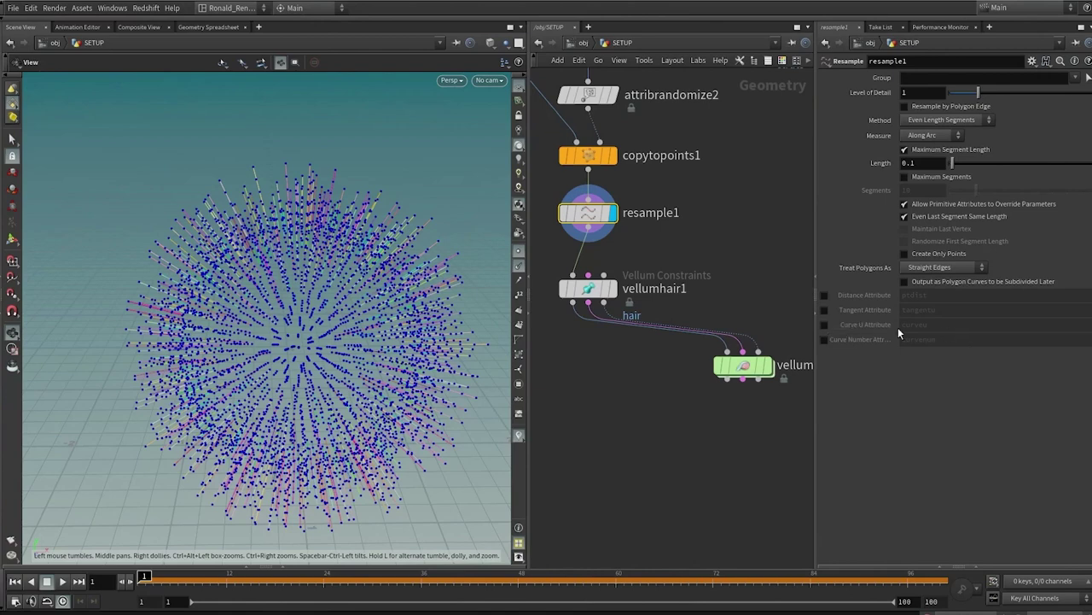
pyautogui.click(826, 324)
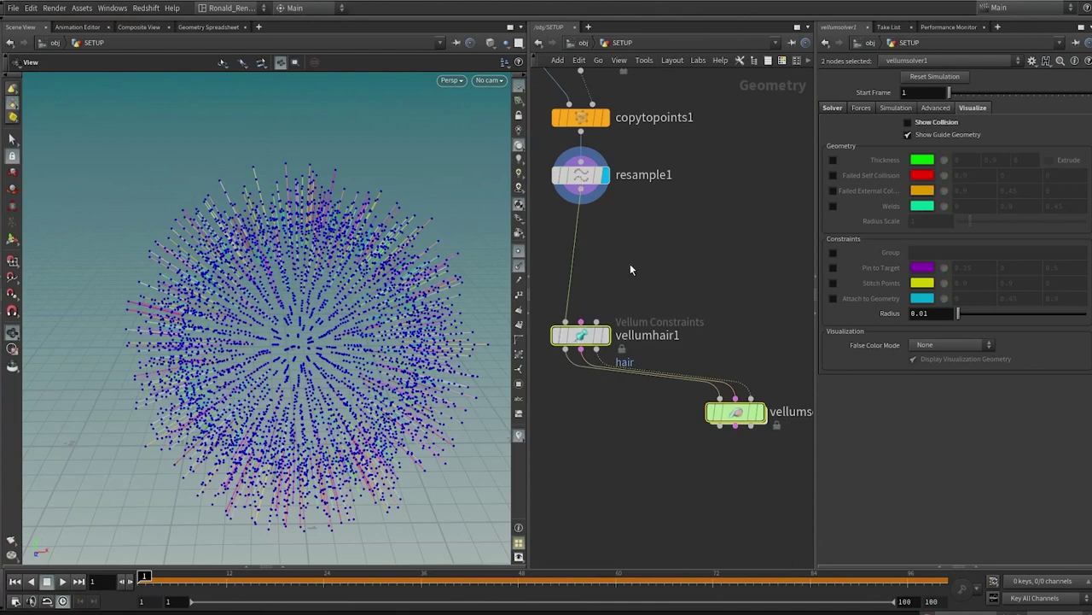
pyautogui.click(518, 252)
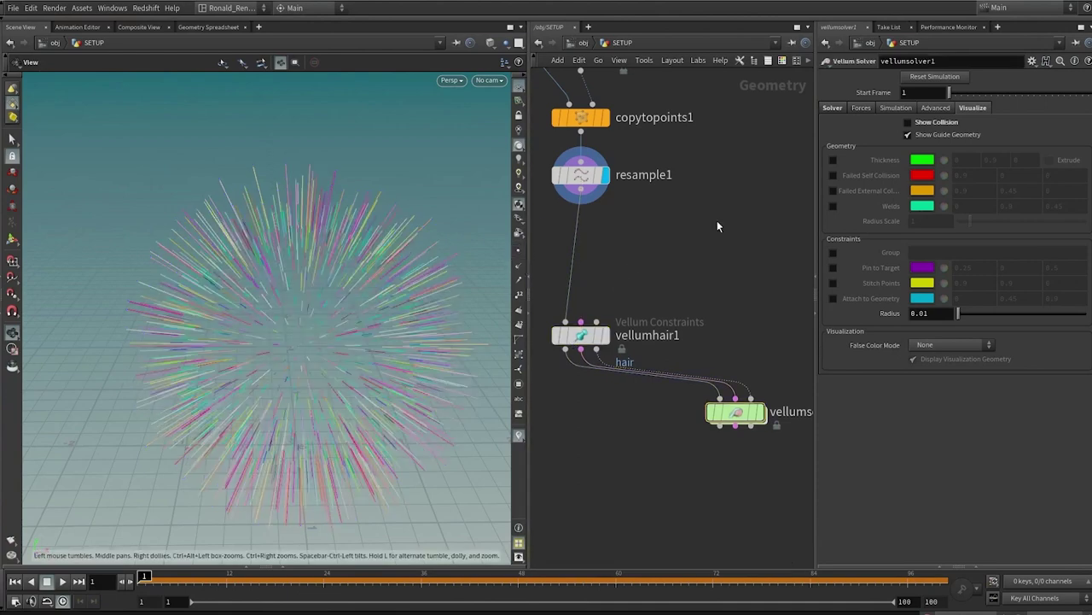
# Arrange vellumcloth1 and vellumstruts1 so that vellumstruts1 sits level with vellumhair1 below resample1, and display vellumstruts1.
pyautogui.scroll(-3, 657, 217)
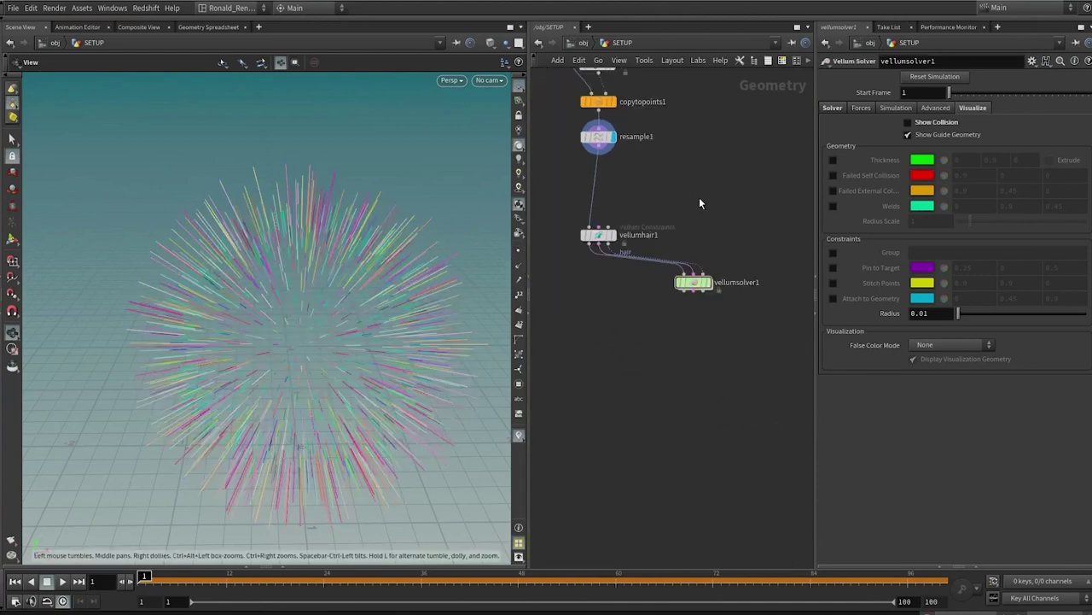
pyautogui.moveTo(706, 182); pyautogui.dragTo(710, 346, button='middle')
pyautogui.moveTo(677, 151); pyautogui.dragTo(736, 241)
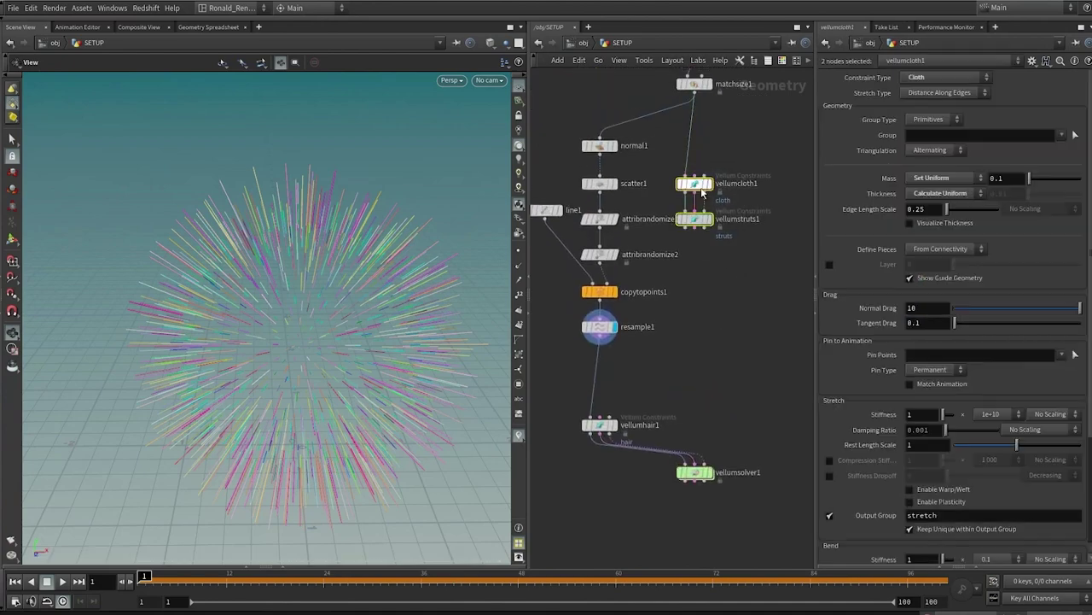
pyautogui.moveTo(702, 193); pyautogui.dragTo(708, 300)
pyautogui.moveTo(697, 296); pyautogui.dragTo(694, 296)
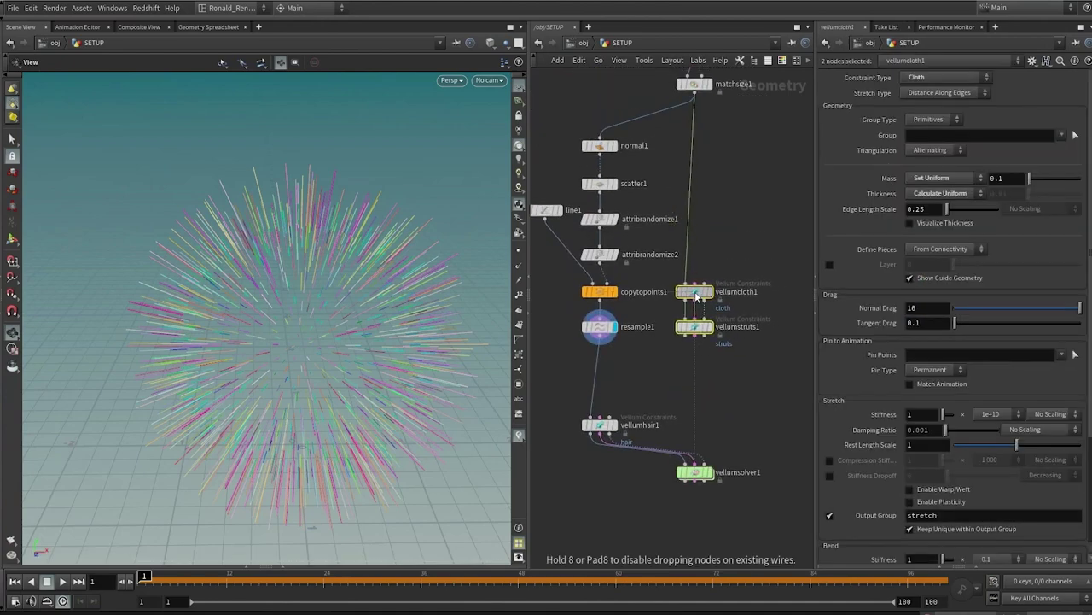
pyautogui.moveTo(727, 364); pyautogui.dragTo(717, 285, button='middle')
pyautogui.click(707, 315)
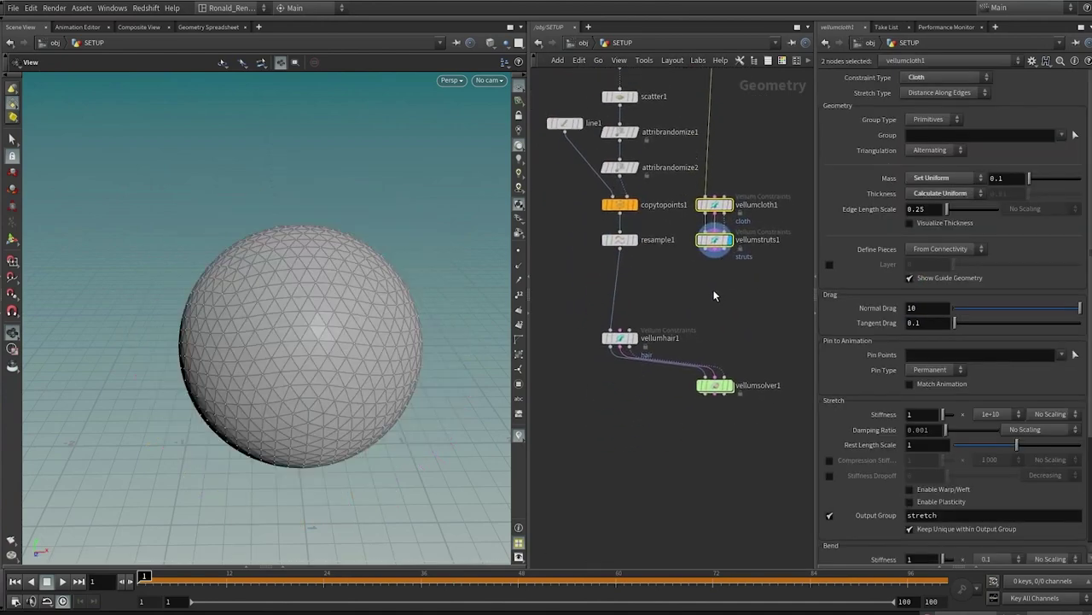
pyautogui.moveTo(621, 339); pyautogui.dragTo(628, 281)
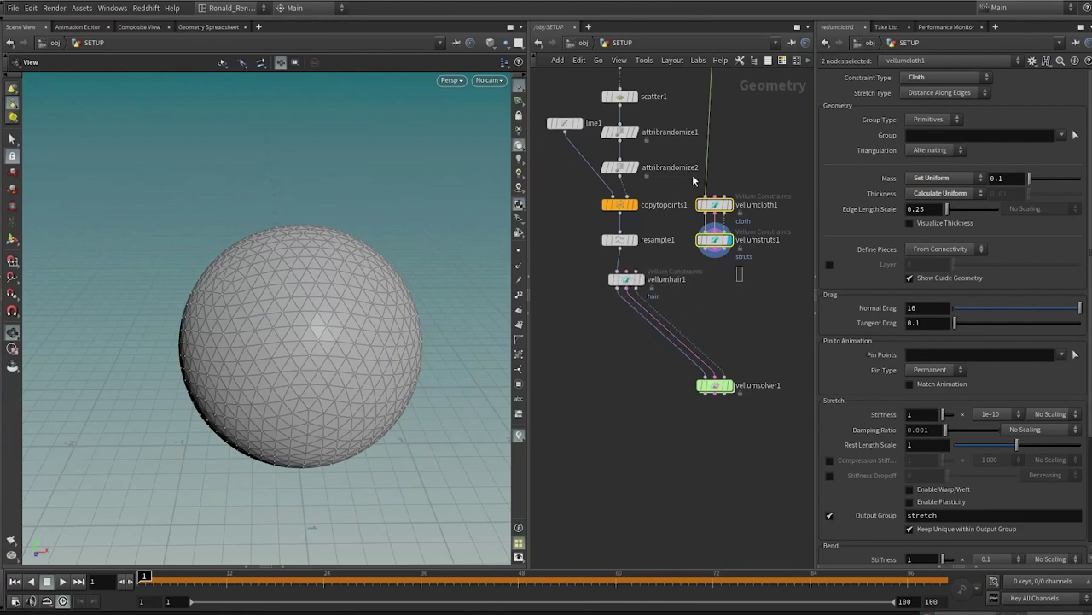
pyautogui.moveTo(710, 248); pyautogui.dragTo(709, 291)
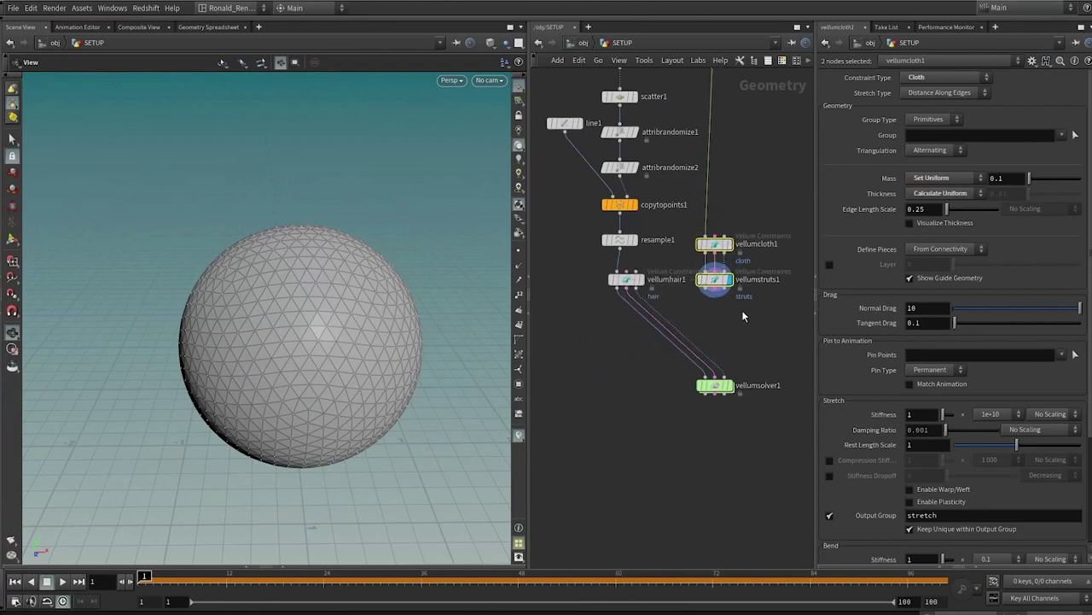
# Move vellumsolver1 further down and disconnect it from vellumhair1.
pyautogui.moveTo(726, 386); pyautogui.dragTo(742, 314, button='middle')
pyautogui.scroll(-3, 742, 314)
pyautogui.moveTo(740, 316); pyautogui.dragTo(722, 362)
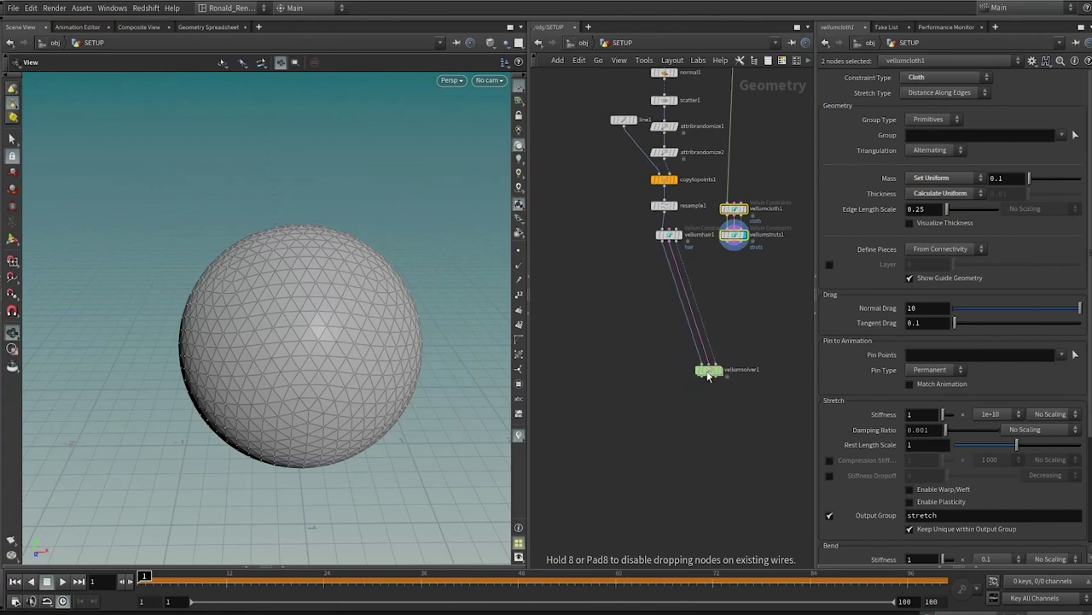
pyautogui.scroll(3, 725, 329)
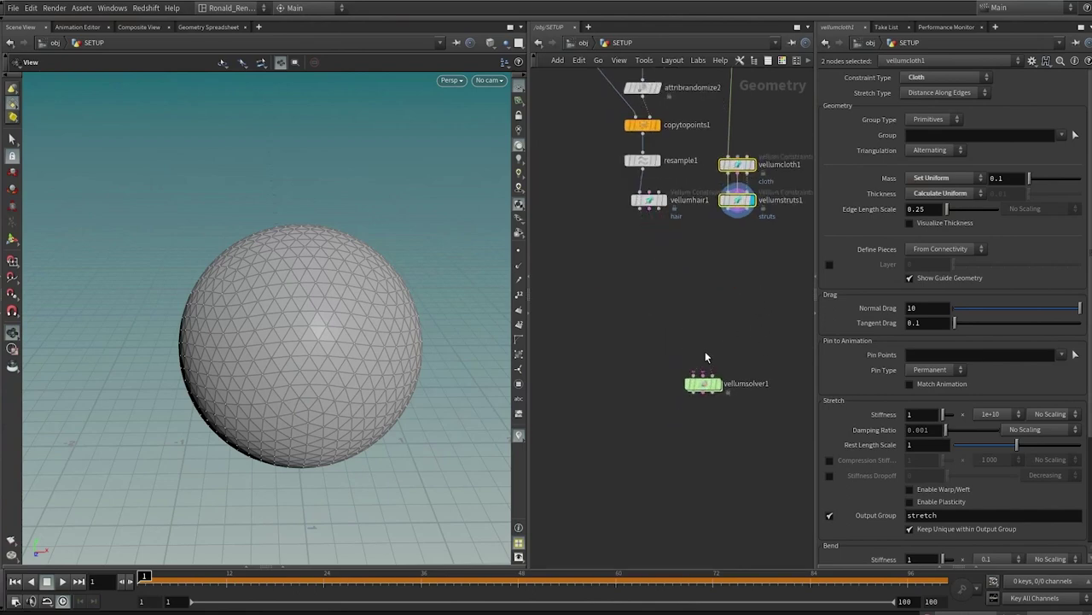
pyautogui.scroll(3, 717, 227)
pyautogui.moveTo(588, 201)
pyautogui.moveTo(586, 199); pyautogui.dragTo(585, 240)
pyautogui.click(585, 240)
pyautogui.moveTo(725, 199); pyautogui.dragTo(726, 244)
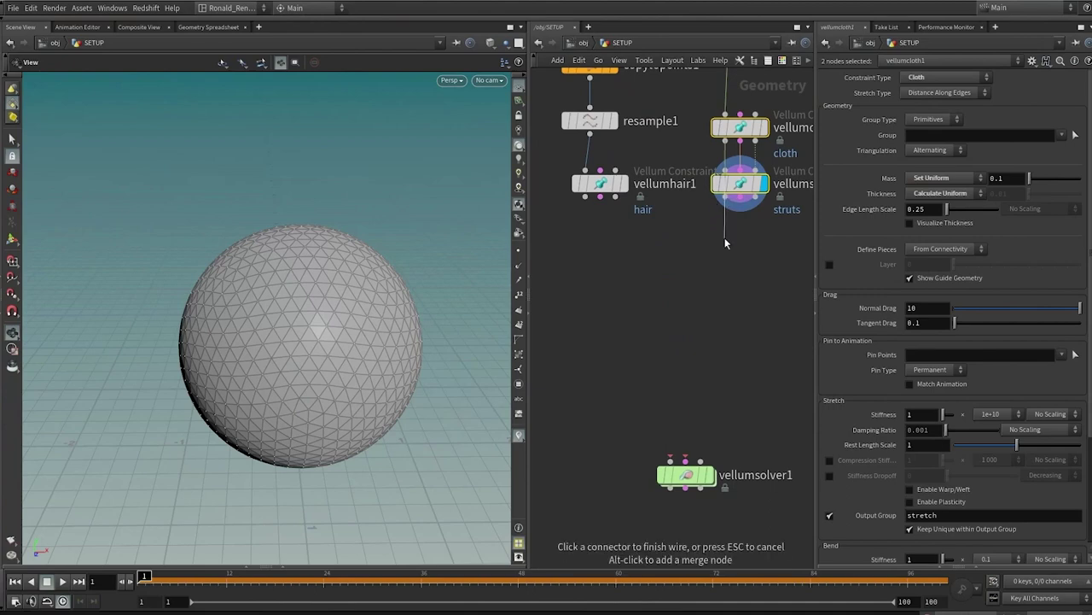
pyautogui.click(696, 241)
pyautogui.moveTo(600, 197); pyautogui.dragTo(607, 245)
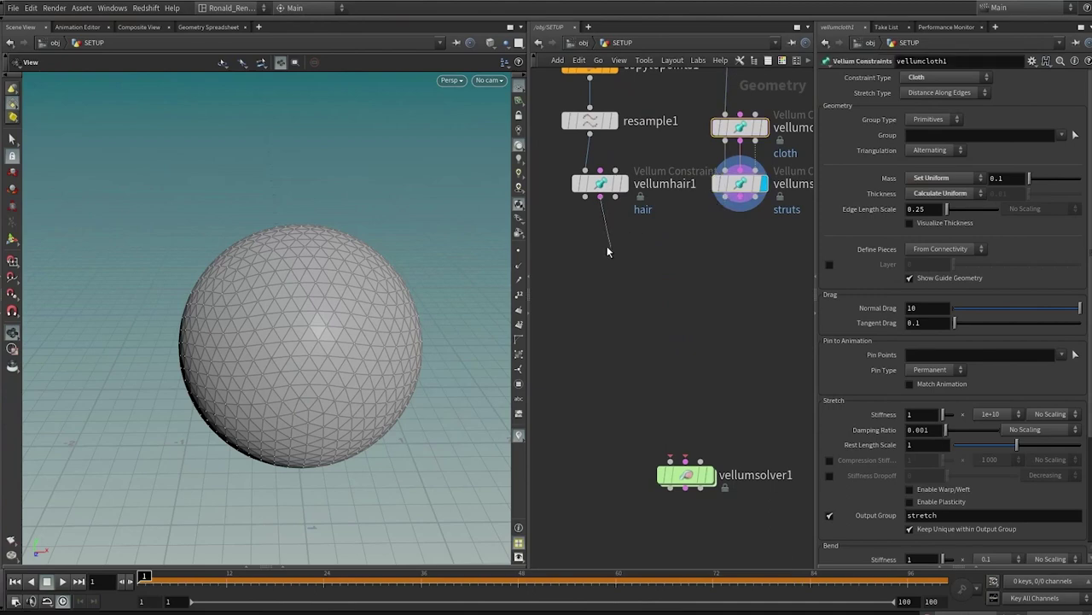
pyautogui.moveTo(748, 201); pyautogui.dragTo(729, 260)
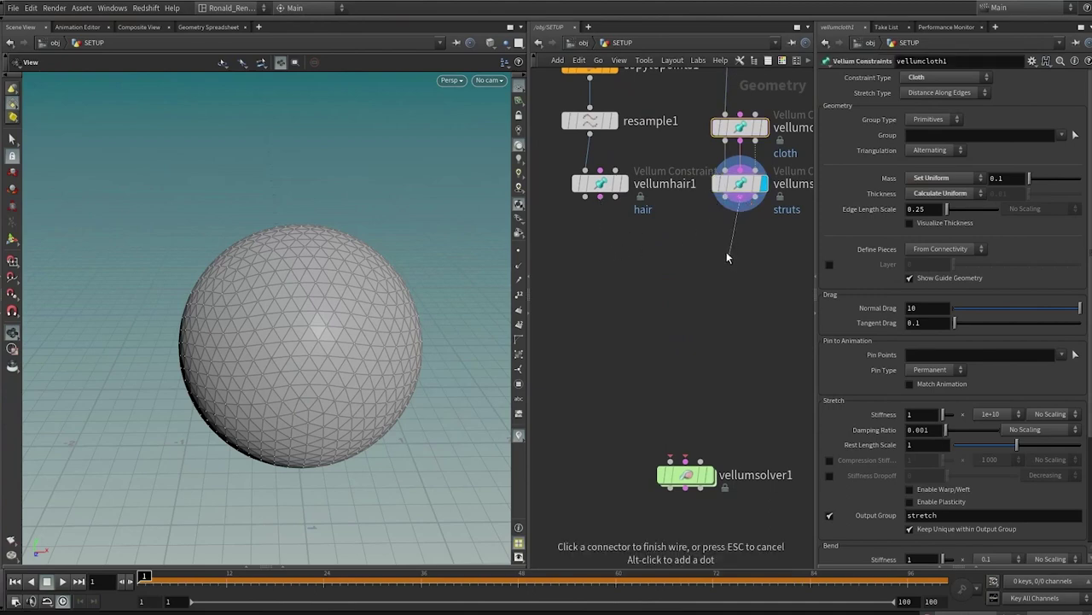
pyautogui.click(727, 259)
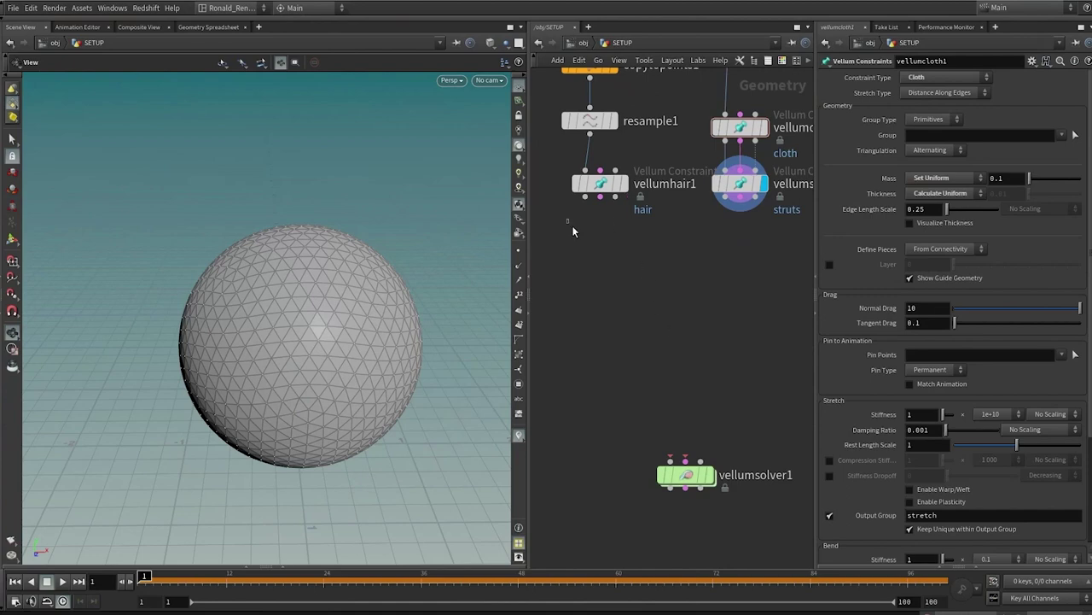
# Merge the geometry outputs of vellumhair1 and vellumstruts1 into a displayed Merge node named GEO.
pyautogui.moveTo(568, 220); pyautogui.dragTo(804, 174)
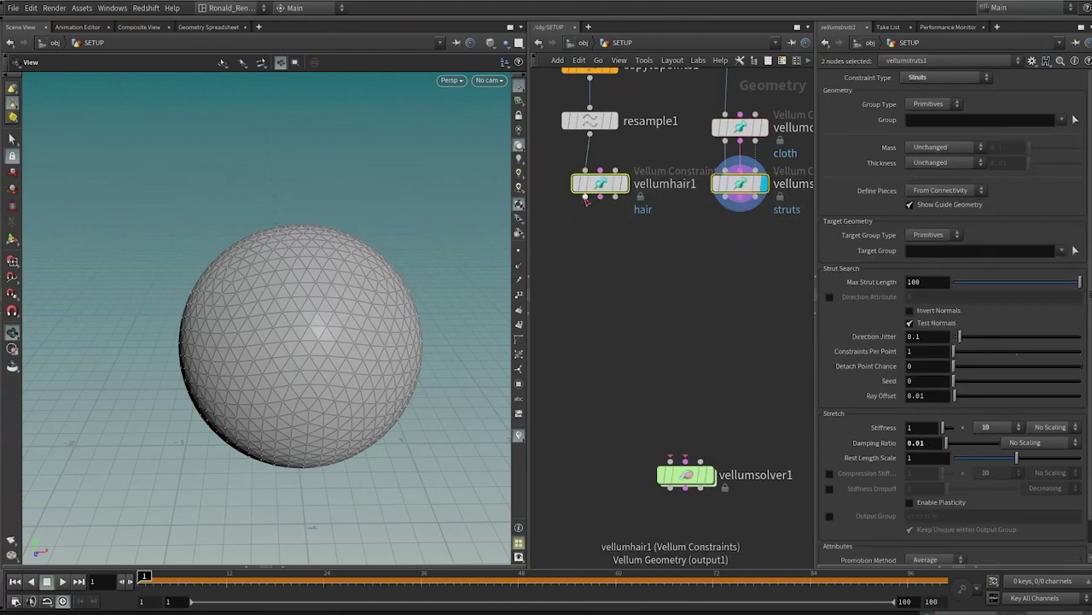
pyautogui.moveTo(586, 200); pyautogui.dragTo(589, 296)
pyautogui.press('Escape')
pyautogui.click(653, 296)
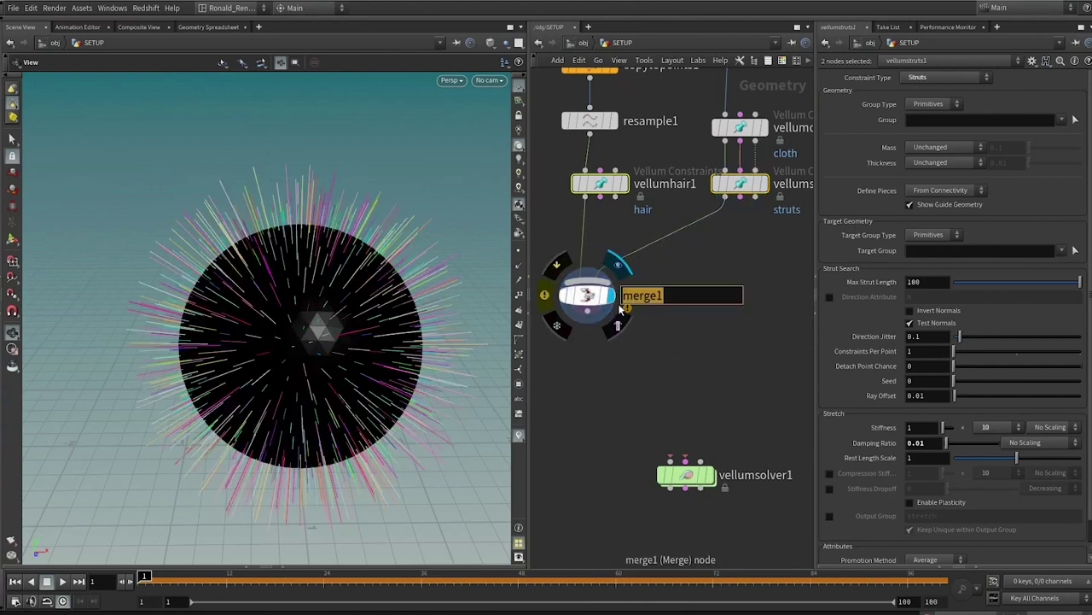
pyautogui.write('GEO')
pyautogui.press('Return')
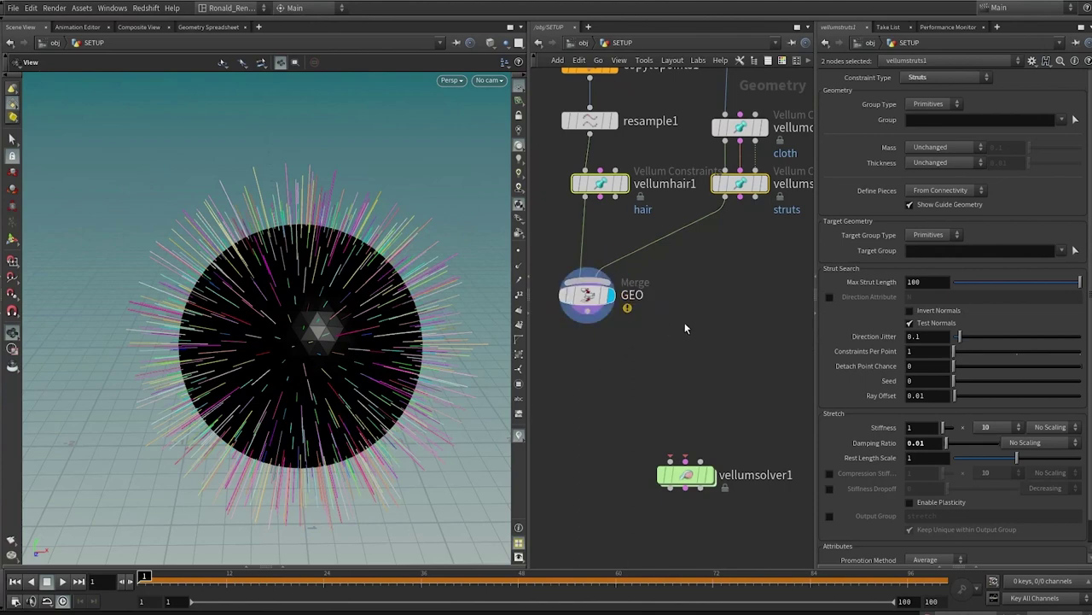
# Duplicate GEO, rewire the copy to the constraint outputs of vellumhair1 and vellumstruts1, and rename it CON.
pyautogui.keyDown('alt'); pyautogui.moveTo(602, 299); pyautogui.dragTo(698, 296); pyautogui.keyUp('alt')
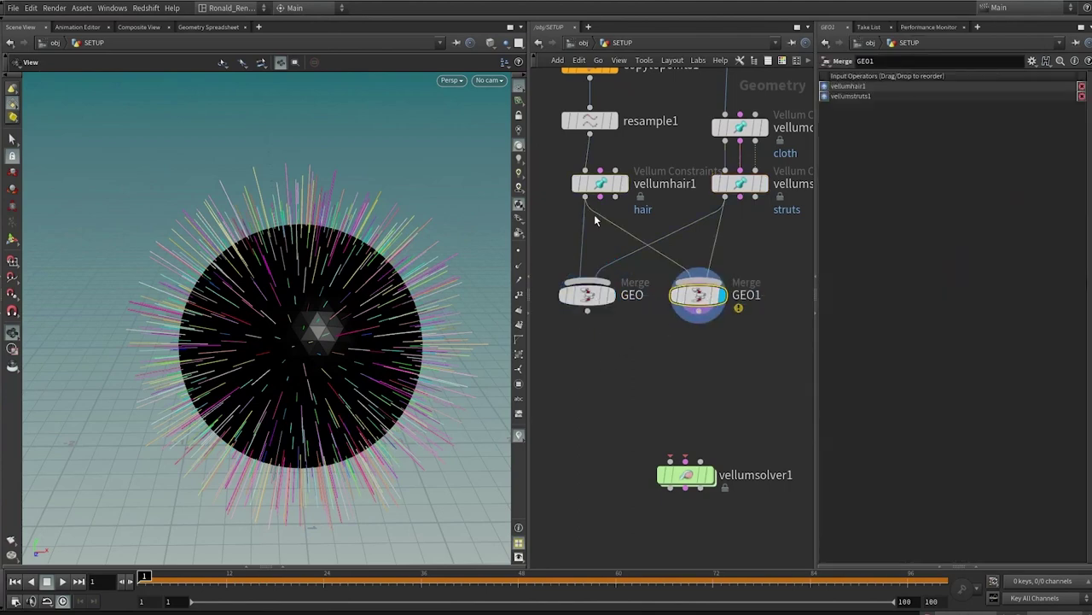
pyautogui.moveTo(596, 210); pyautogui.dragTo(601, 197)
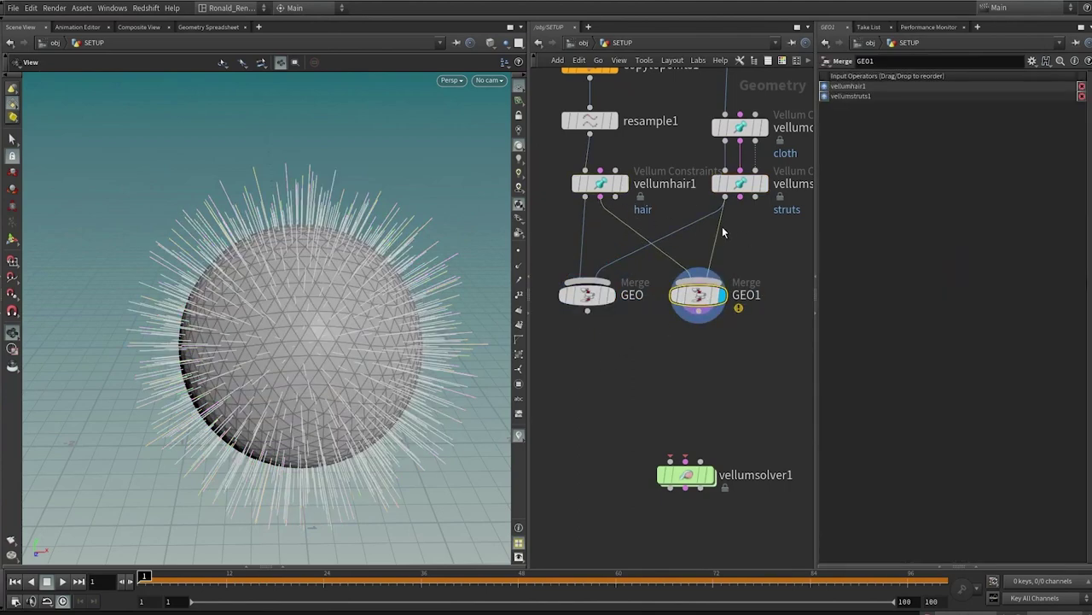
pyautogui.moveTo(724, 211)
pyautogui.mouseDown()
pyautogui.moveTo(738, 212)
pyautogui.moveTo(739, 198)
pyautogui.mouseUp()
pyautogui.doubleClick(754, 296)
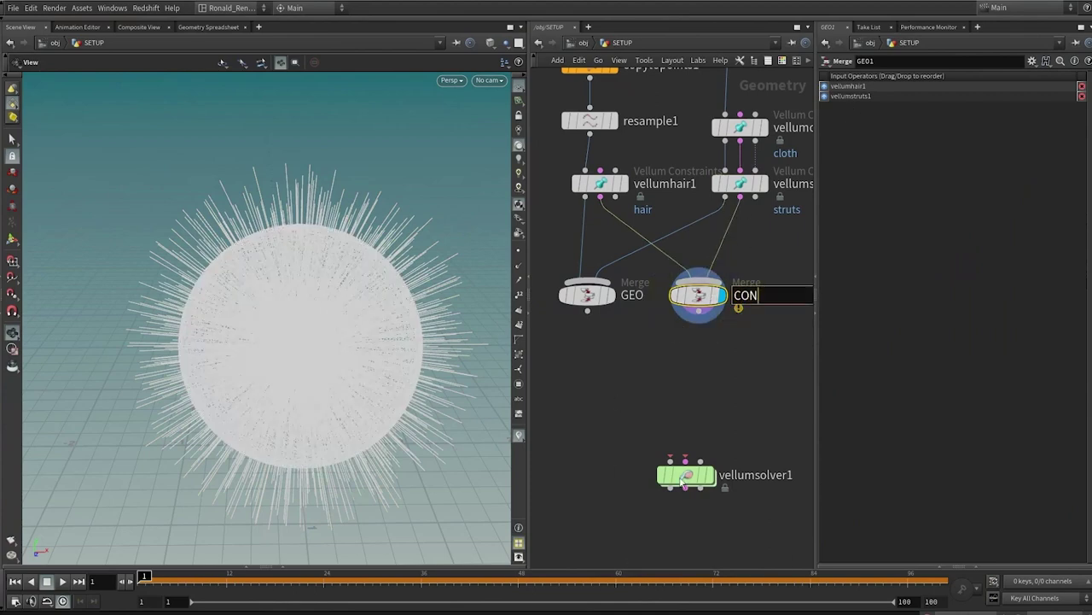
pyautogui.press('Return')
# Connect GEO and CON to the geometry and constraint inputs of vellumsolver1 and display the solver.
pyautogui.scroll(-1, 717, 349)
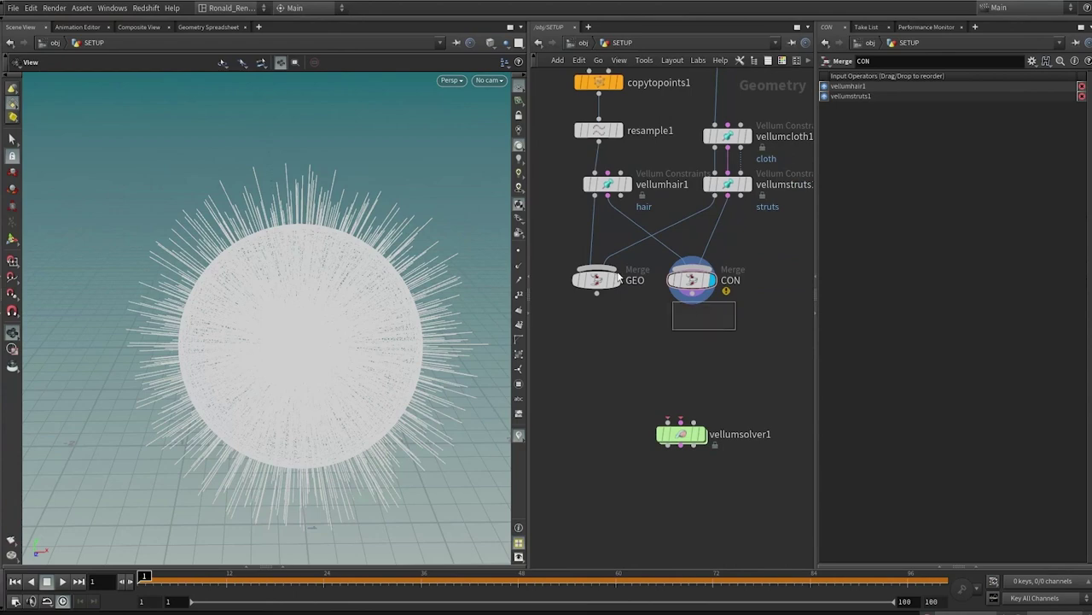
pyautogui.moveTo(619, 277); pyautogui.dragTo(671, 434)
pyautogui.click(701, 434)
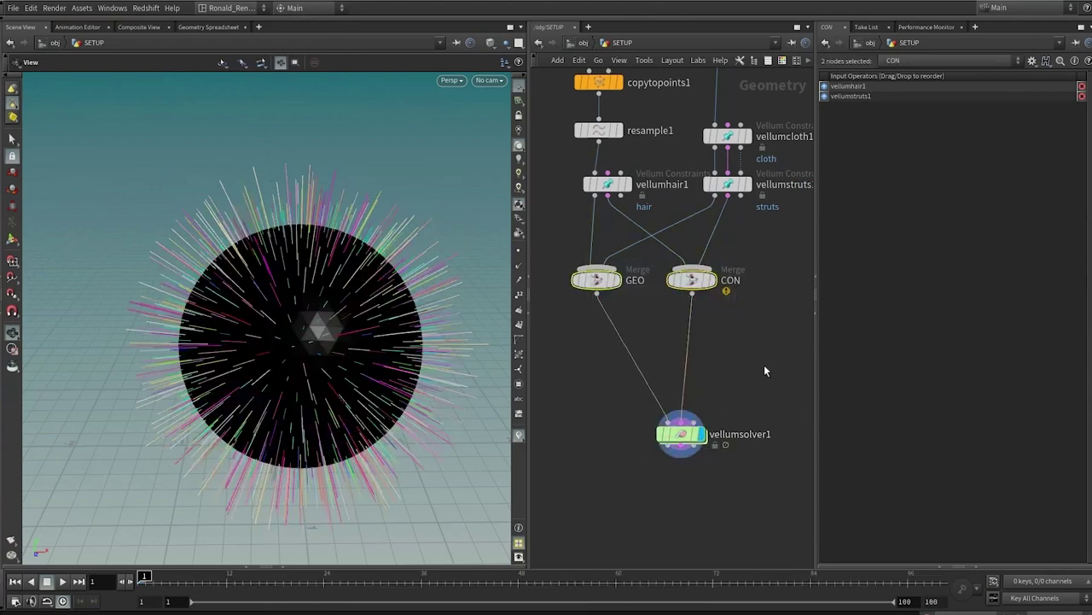
pyautogui.click(778, 364)
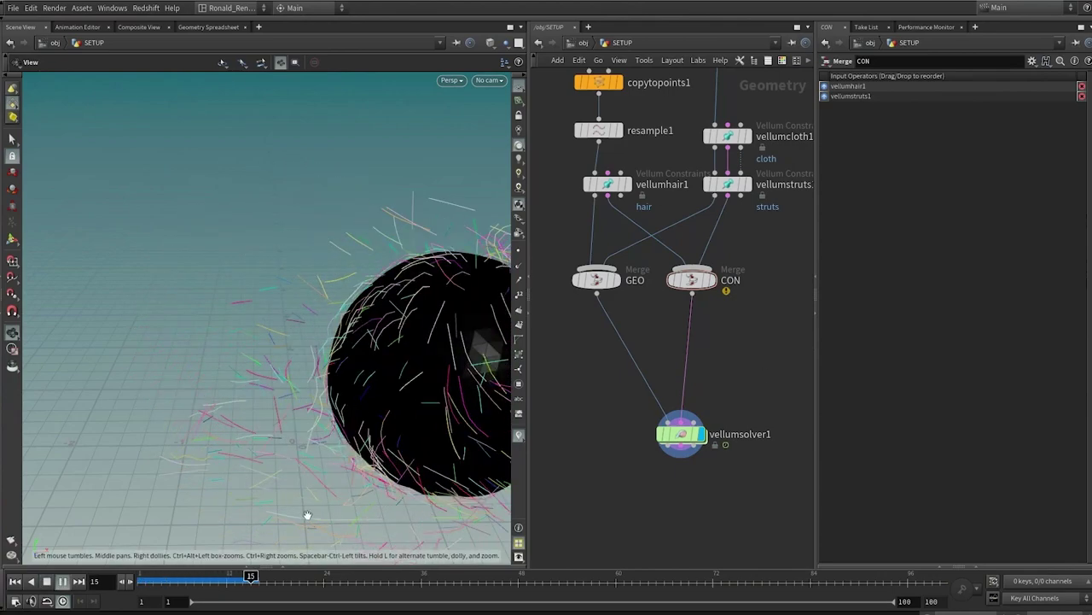
# Play the combined simulation to examine how the hair behaves on the moving sphere, and return to frame 1.
pyautogui.click(62, 581)
pyautogui.scroll(-5, 328, 406)
pyautogui.moveTo(328, 406); pyautogui.dragTo(271, 405)
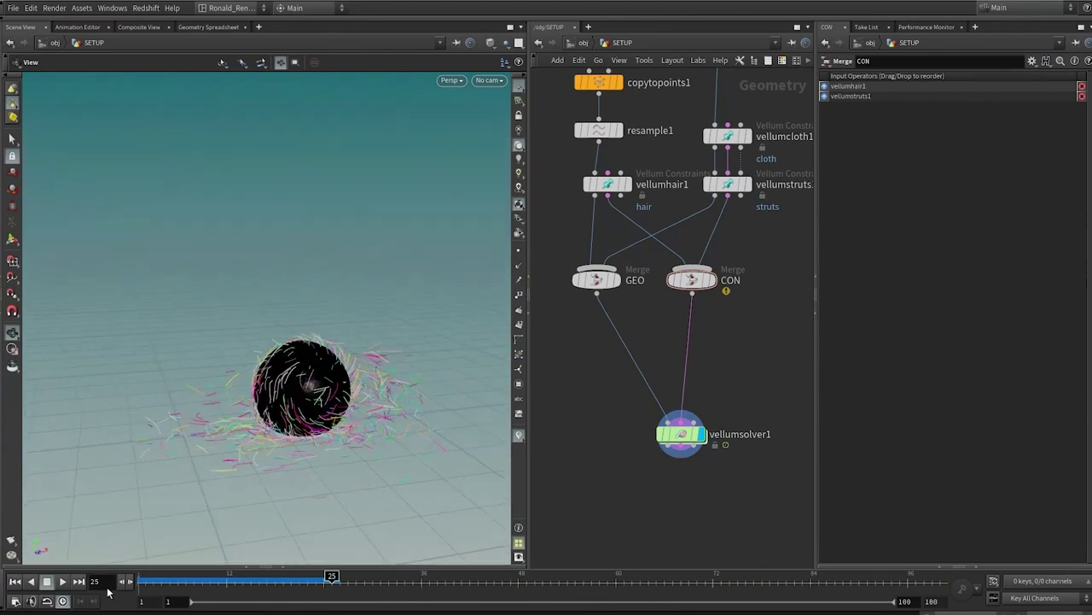
pyautogui.click(62, 582)
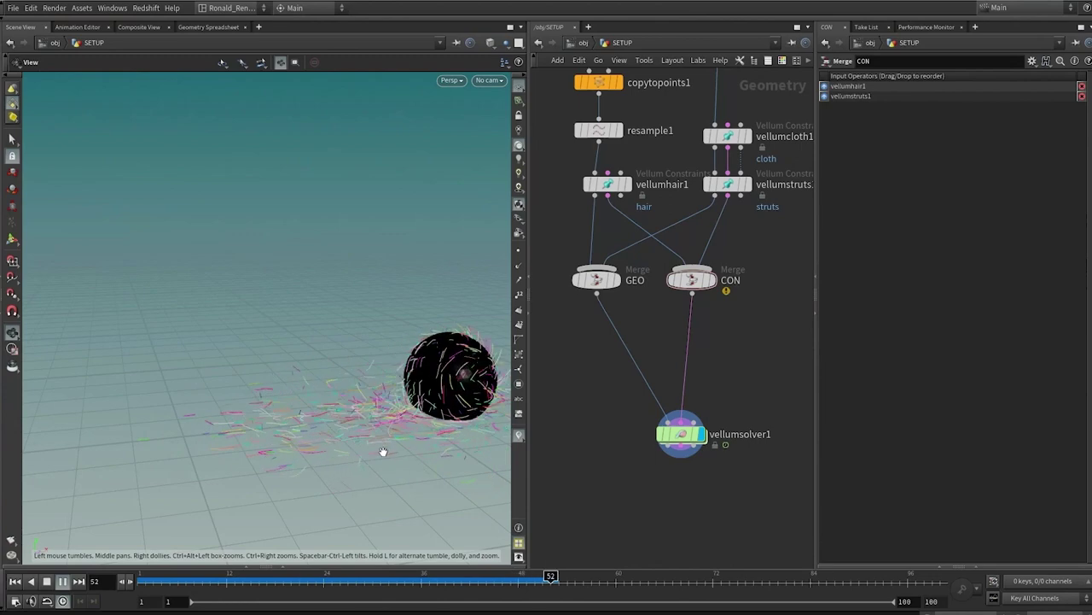
pyautogui.hotkey('ctrl', 'Up')
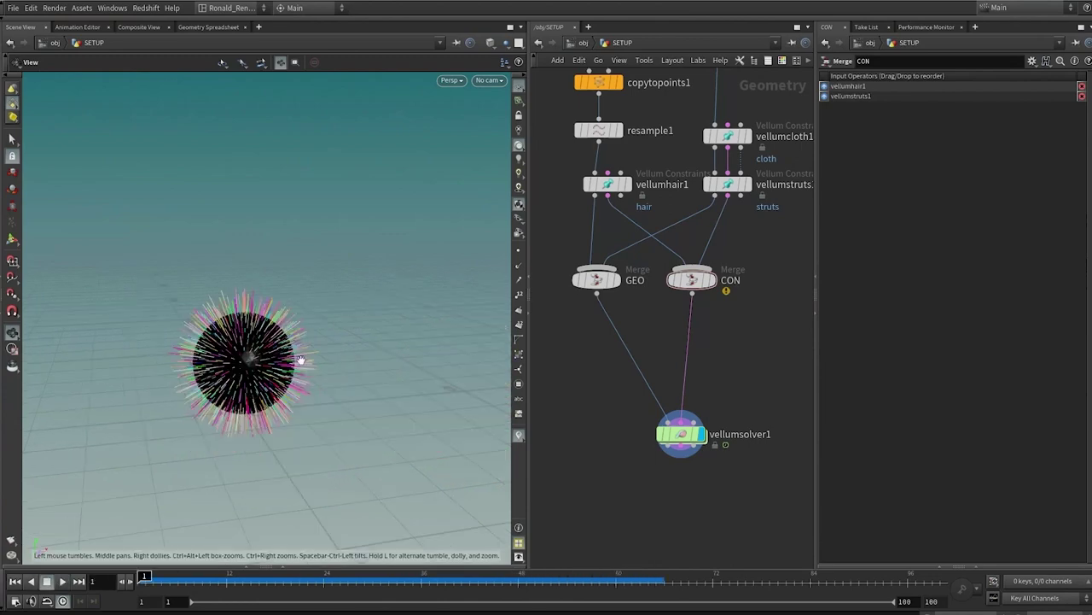
pyautogui.scroll(5, 301, 361)
pyautogui.moveTo(298, 364); pyautogui.dragTo(324, 376)
pyautogui.moveTo(246, 371); pyautogui.dragTo(285, 257)
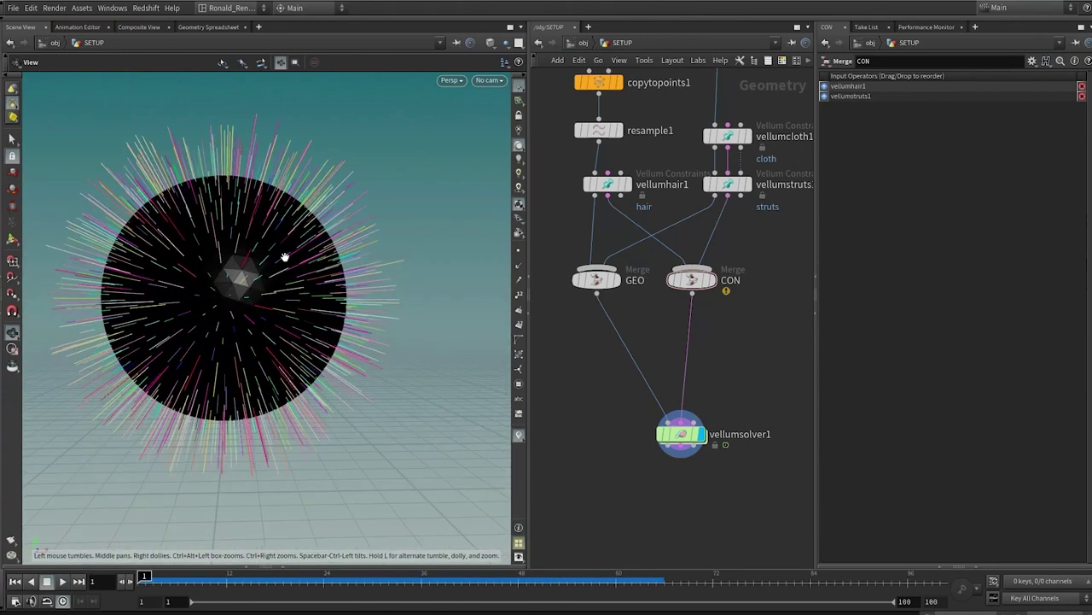
pyautogui.scroll(-3, 284, 257)
# Add a Vellum Constraints node near vellumsolver1 and set its constraint type to Glue.
pyautogui.press('Tab')
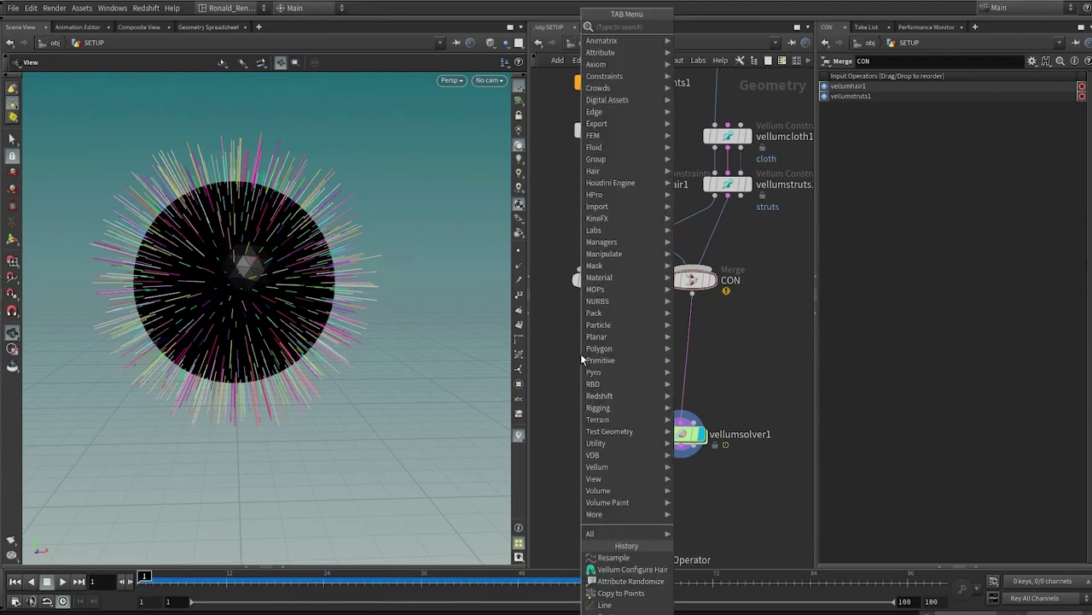
pyautogui.moveTo(588, 362)
pyautogui.write('vcon')
pyautogui.press('Return')
pyautogui.press('Return')
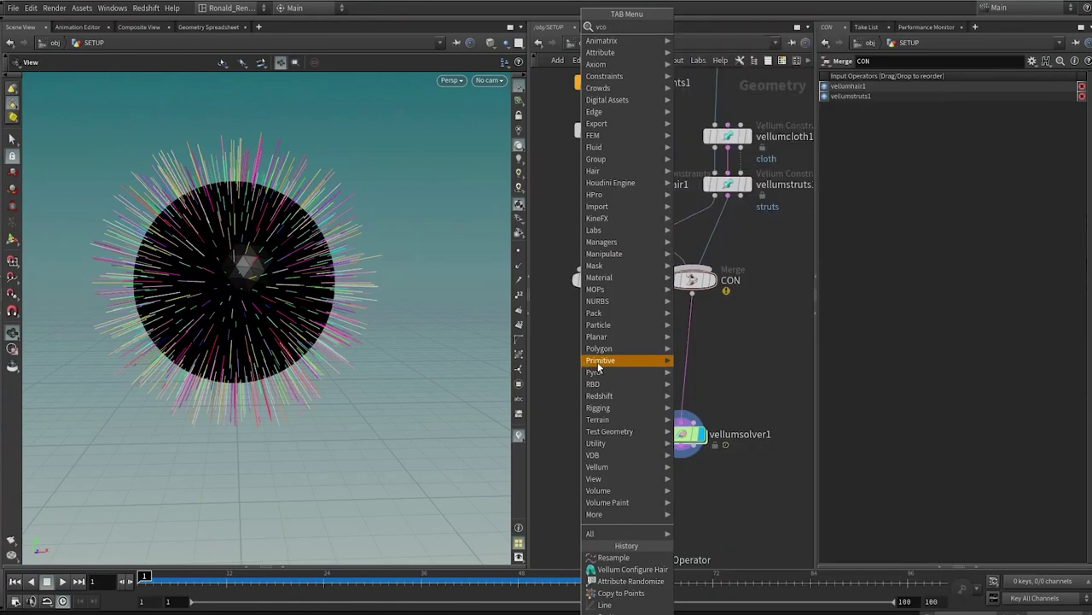
pyautogui.click(951, 81)
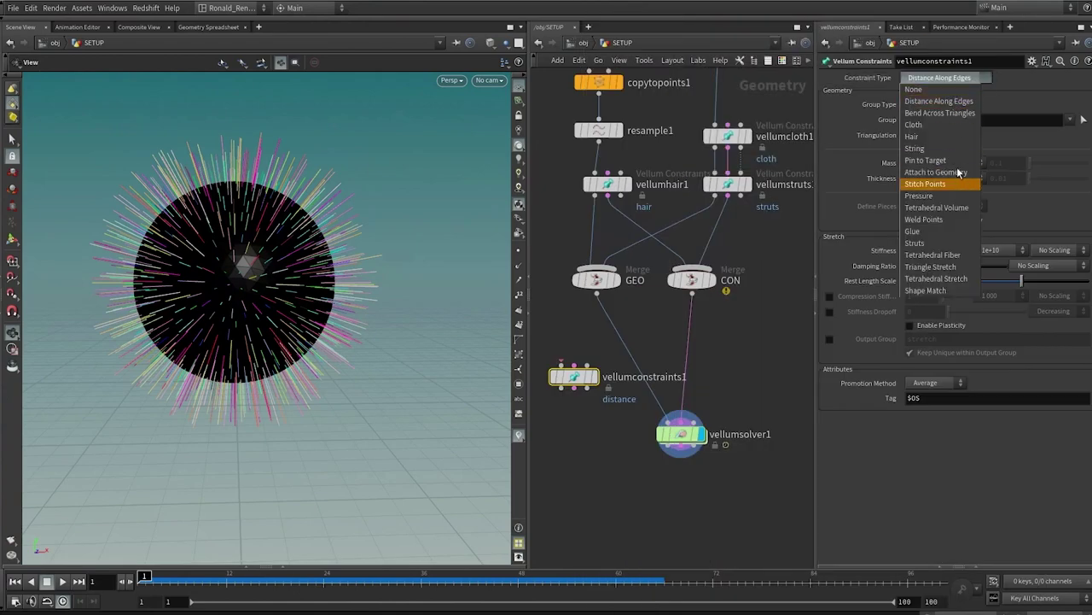
pyautogui.click(939, 232)
# Insert vellumconstraints1 between the GEO and CON merges and vellumsolver1.
pyautogui.moveTo(594, 382); pyautogui.dragTo(682, 391)
pyautogui.moveTo(696, 375); pyautogui.dragTo(651, 336, button='middle')
pyautogui.scroll(3, 652, 336)
pyautogui.click(633, 345)
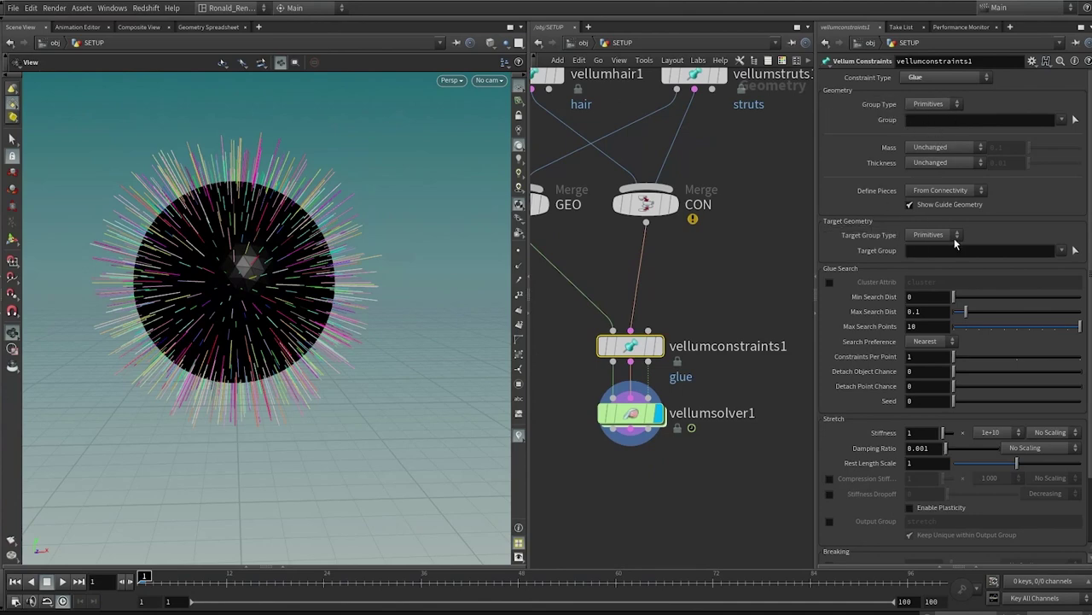
# Align vellumhair1 under resample1, and set the glue constraint's group type and target group type to Points.
pyautogui.scroll(-3, 737, 251)
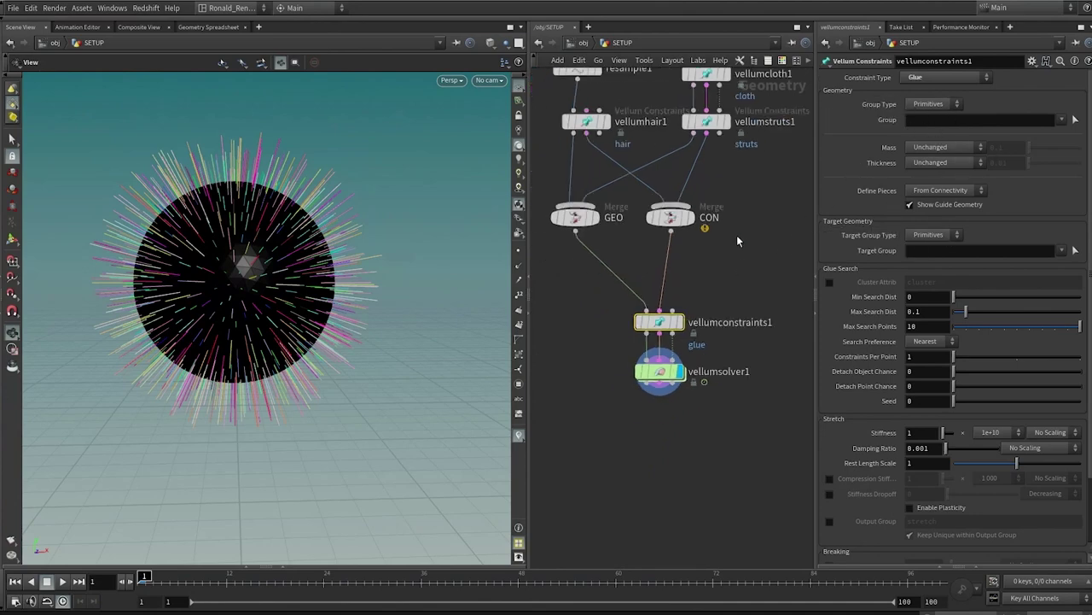
pyautogui.moveTo(731, 283); pyautogui.dragTo(751, 347, button='middle')
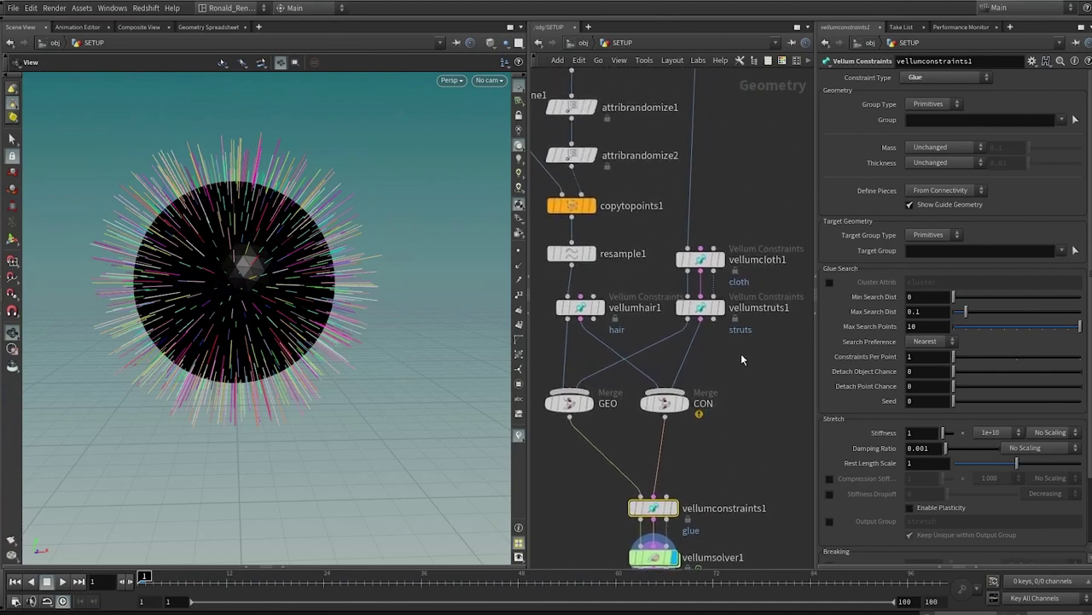
pyautogui.moveTo(611, 316); pyautogui.dragTo(603, 317)
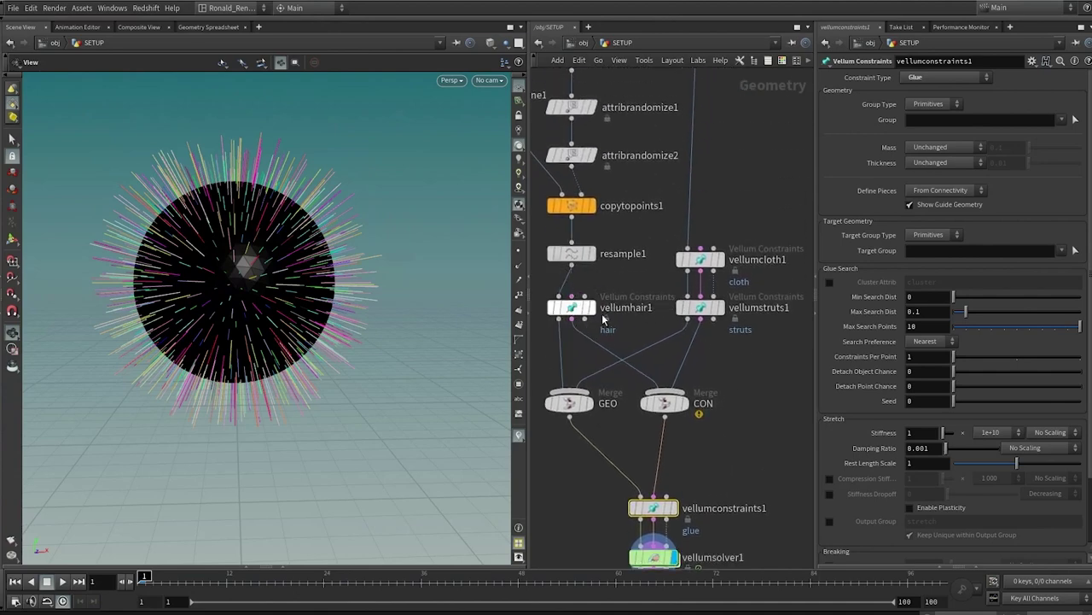
pyautogui.click(933, 103)
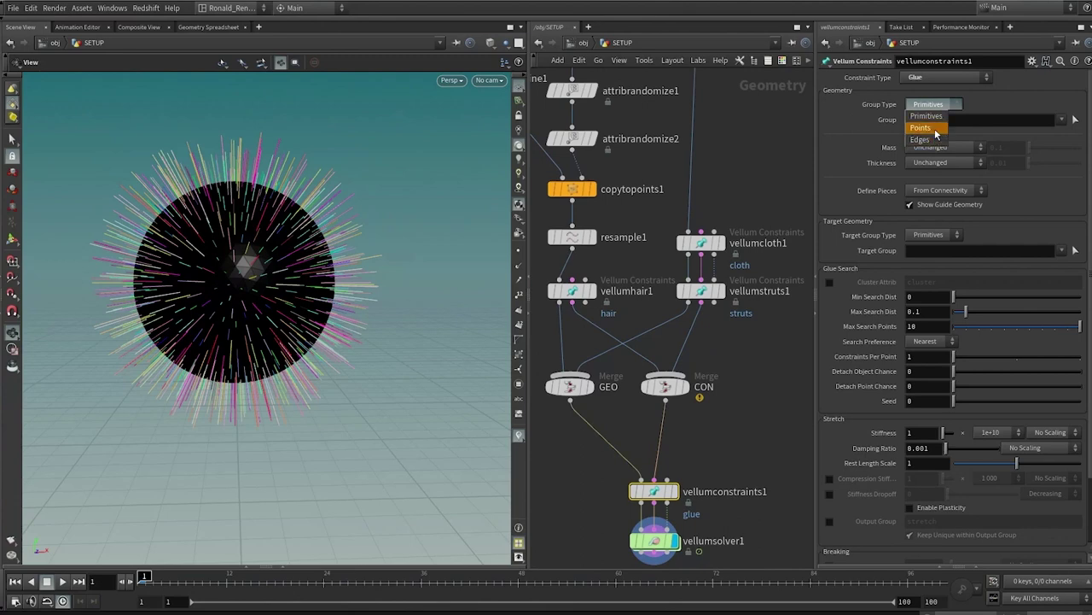
pyautogui.click(936, 134)
pyautogui.click(936, 236)
pyautogui.click(937, 254)
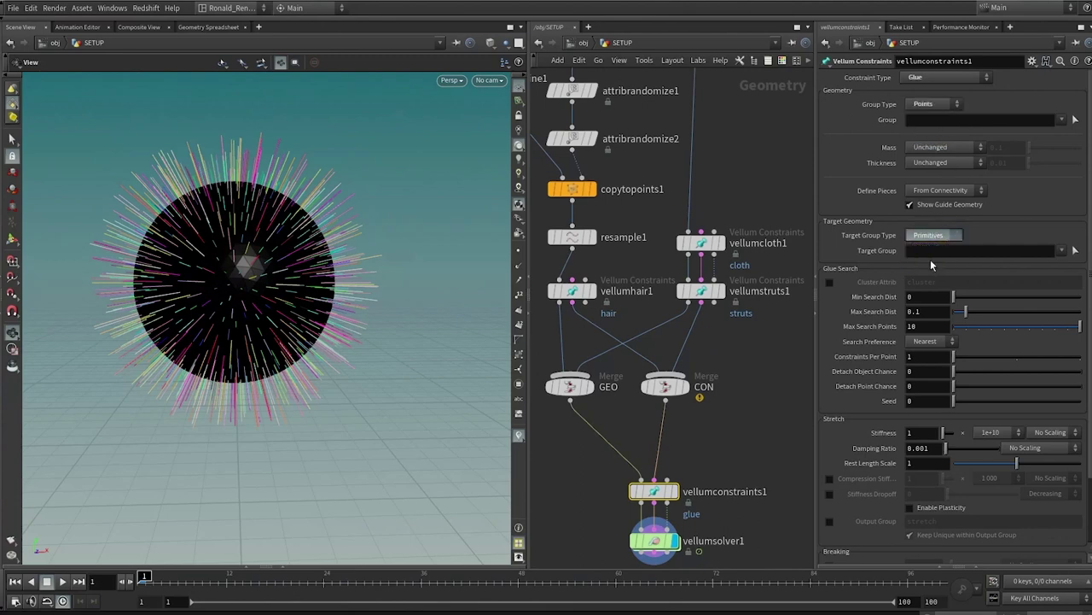
# Check which point groups are available for the glue constraint's Group setting.
pyautogui.moveTo(550, 367); pyautogui.dragTo(549, 328, button='middle')
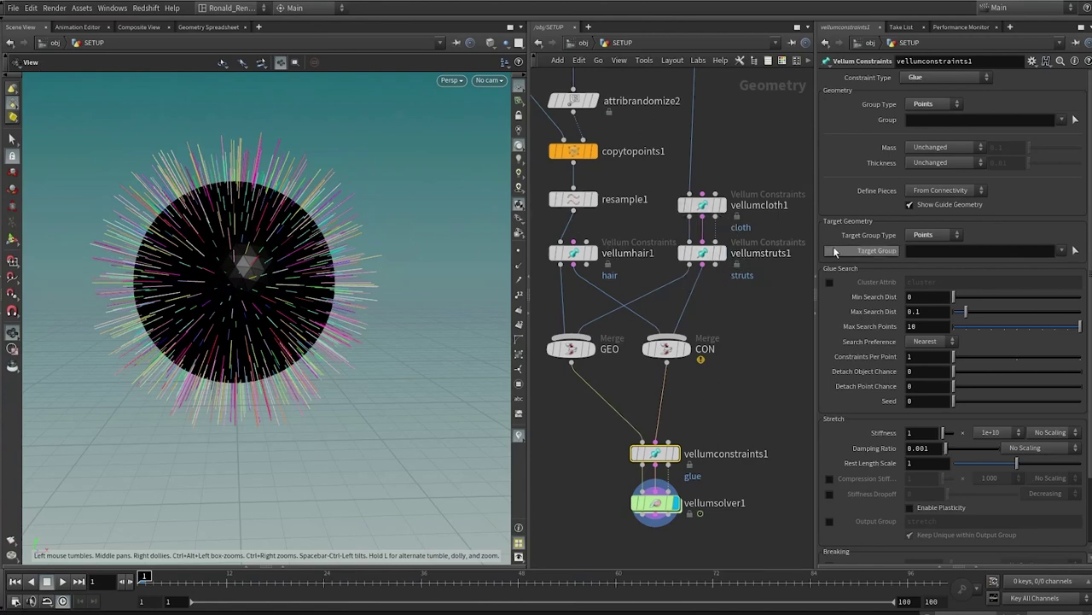
pyautogui.moveTo(754, 379); pyautogui.dragTo(745, 447, button='middle')
pyautogui.scroll(-1, 745, 447)
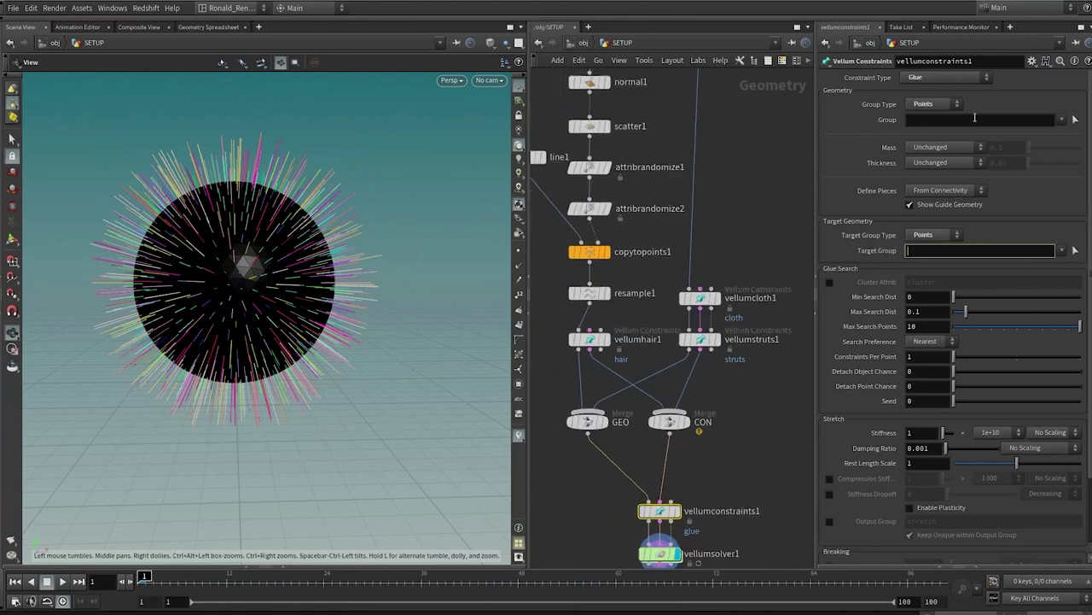
pyautogui.click(976, 119)
pyautogui.click(1063, 123)
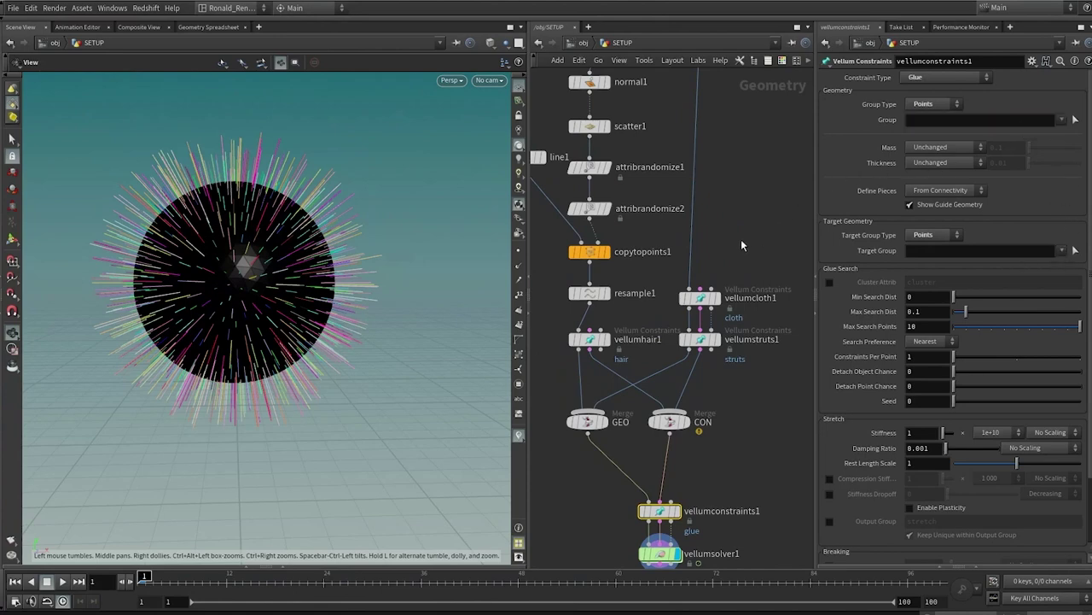
# Insert a Group node between resample1 and vellumhair1.
pyautogui.moveTo(722, 350); pyautogui.dragTo(724, 243, button='middle')
pyautogui.scroll(1, 725, 243)
pyautogui.moveTo(658, 123); pyautogui.dragTo(666, 198, button='middle')
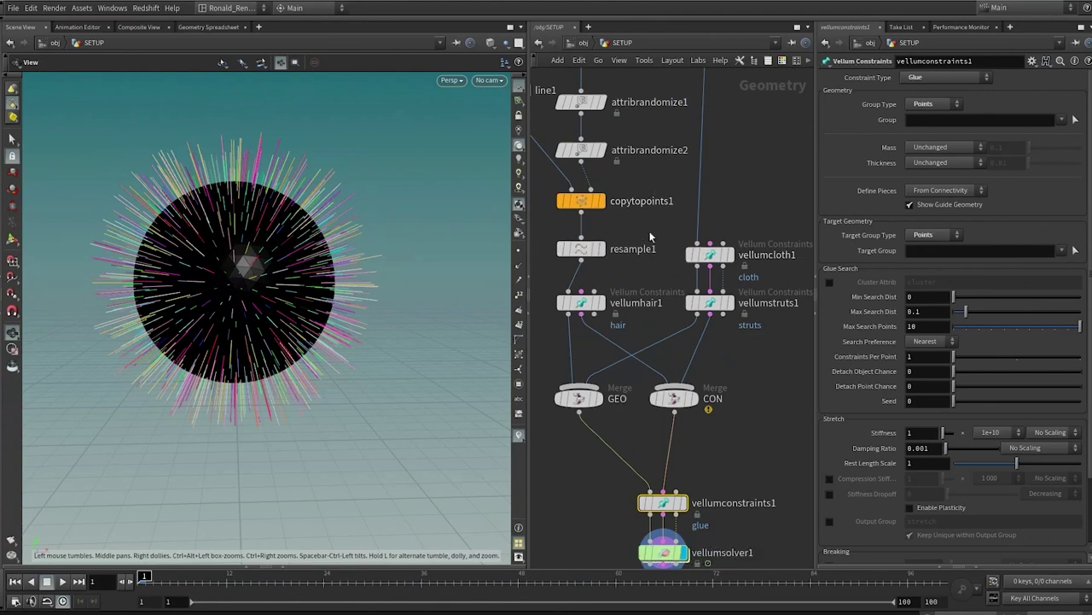
pyautogui.press('Tab')
pyautogui.moveTo(674, 159)
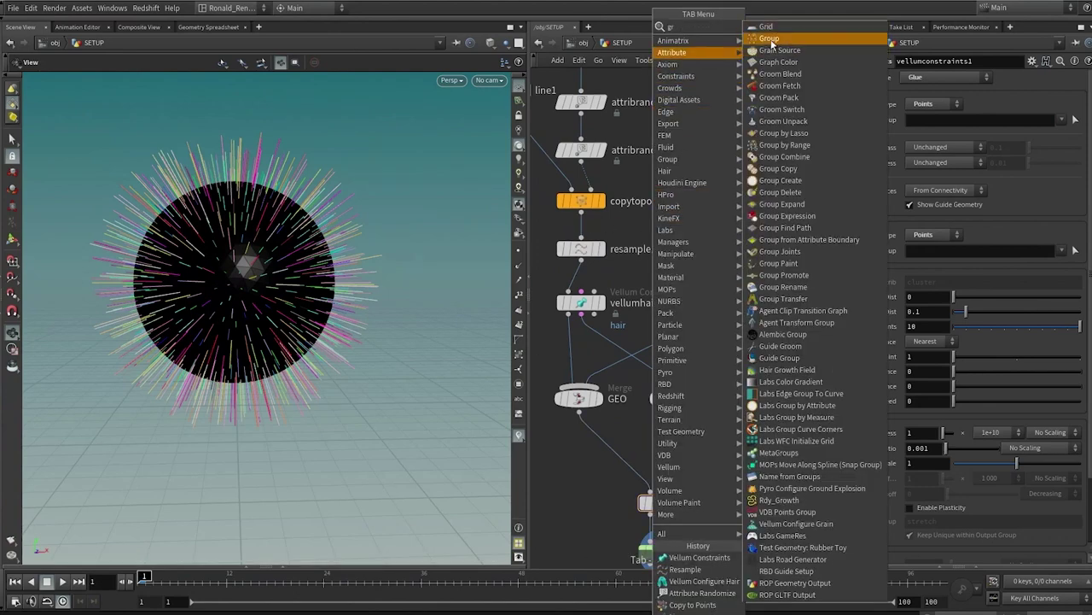
pyautogui.click(759, 37)
pyautogui.click(581, 278)
# Name group1's group fur and set its group type to Points.
pyautogui.click(944, 77)
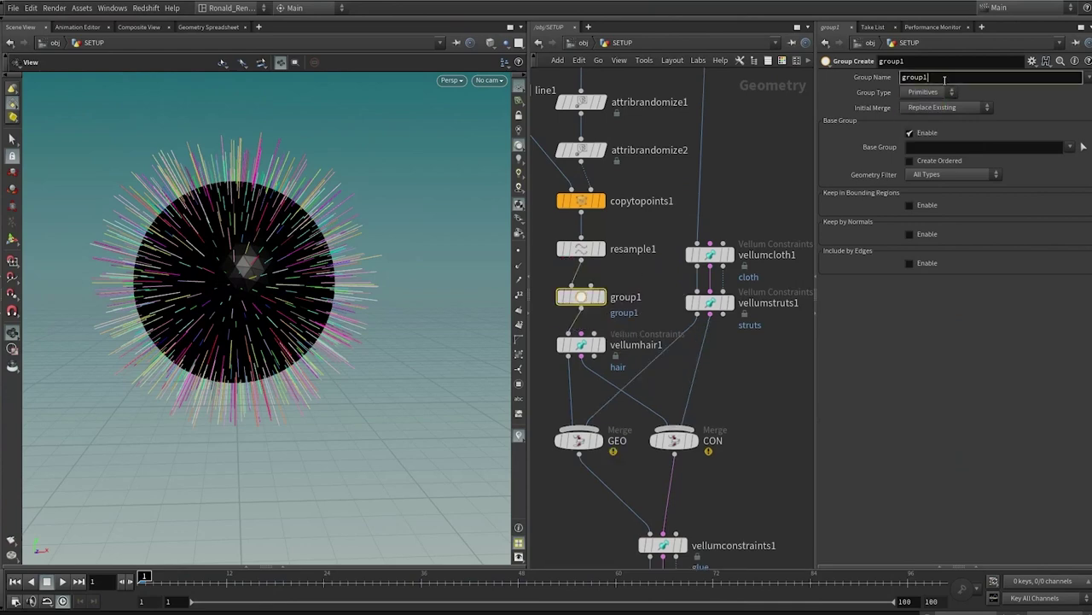
pyautogui.write('fur')
pyautogui.click(935, 93)
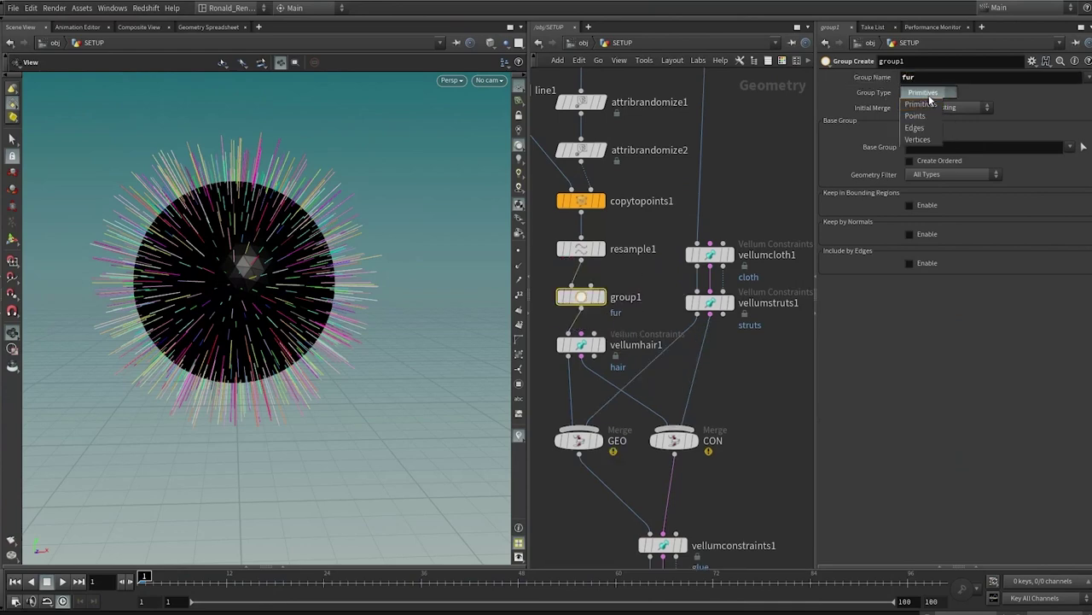
pyautogui.click(915, 115)
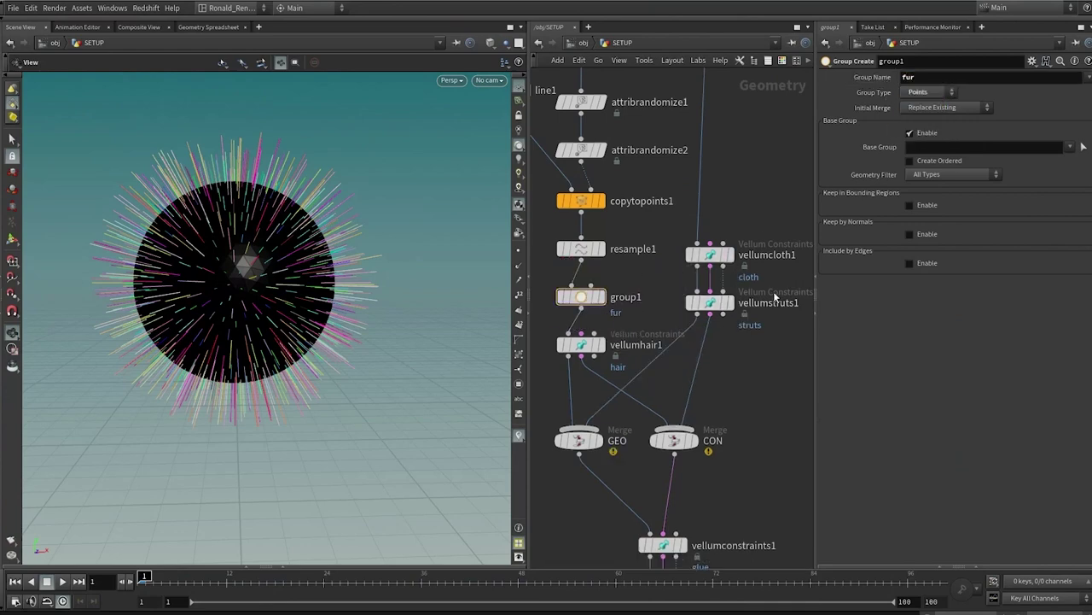
# Move vellumcloth1 and vellumstruts1 down together so that vellumstruts1 sits level with vellumhair1.
pyautogui.moveTo(752, 357); pyautogui.dragTo(681, 208)
pyautogui.moveTo(715, 304); pyautogui.dragTo(723, 345)
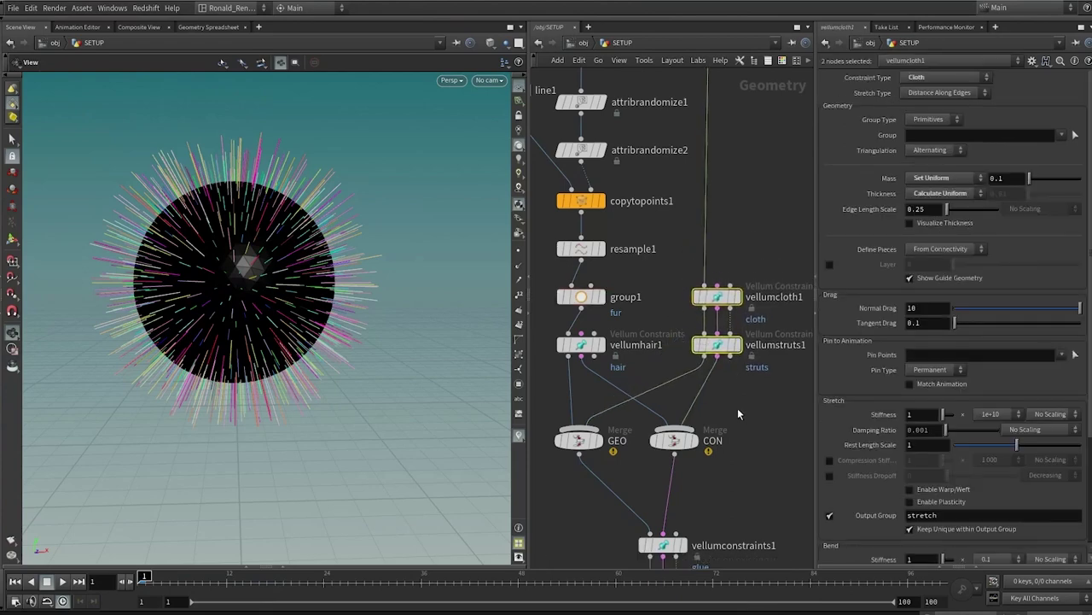
pyautogui.click(738, 408)
# Duplicate group1 into the connection above vellumcloth1 and name the copy's point group sphere.
pyautogui.moveTo(589, 305); pyautogui.dragTo(725, 257)
pyautogui.write('s')
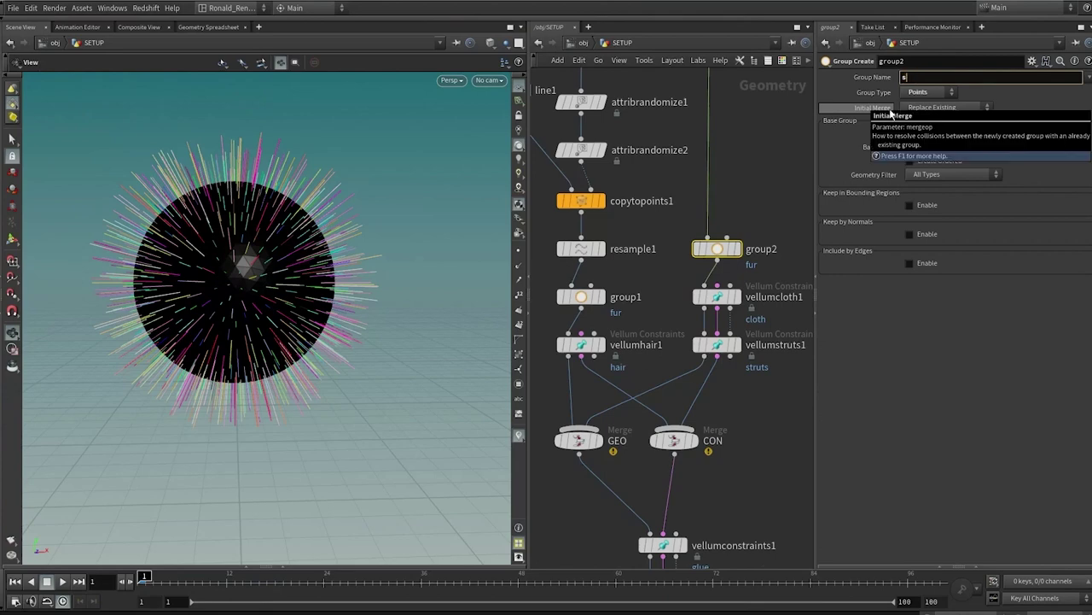
pyautogui.write('phere')
pyautogui.press('Return')
# Display group1 and group2 in turn to inspect the points in the fur and sphere groups.
pyautogui.moveTo(612, 302); pyautogui.dragTo(622, 179, button='middle')
pyautogui.click(610, 175)
pyautogui.click(589, 177)
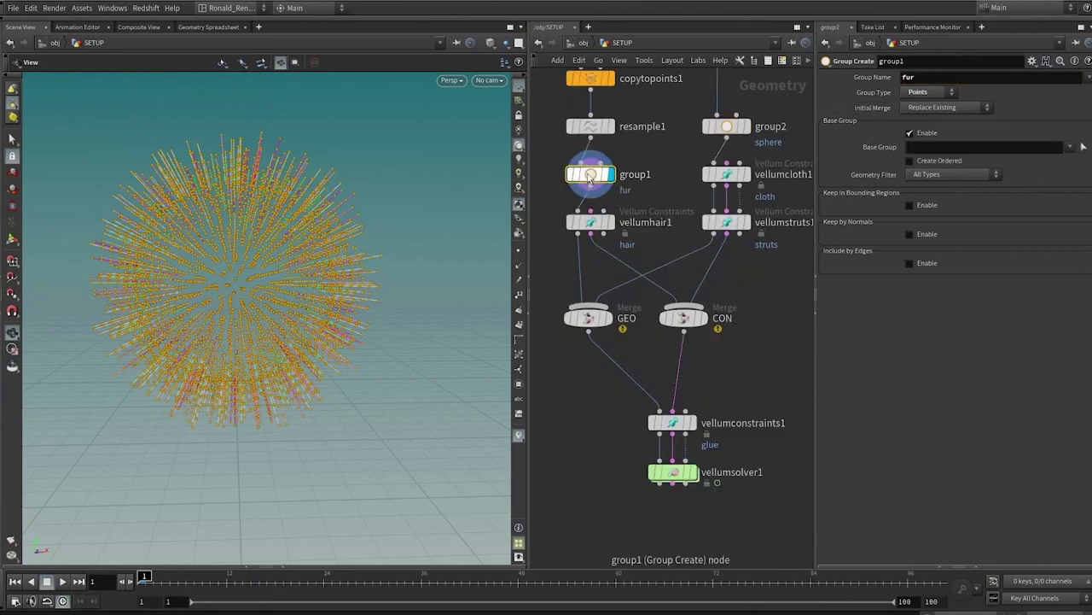
pyautogui.click(745, 127)
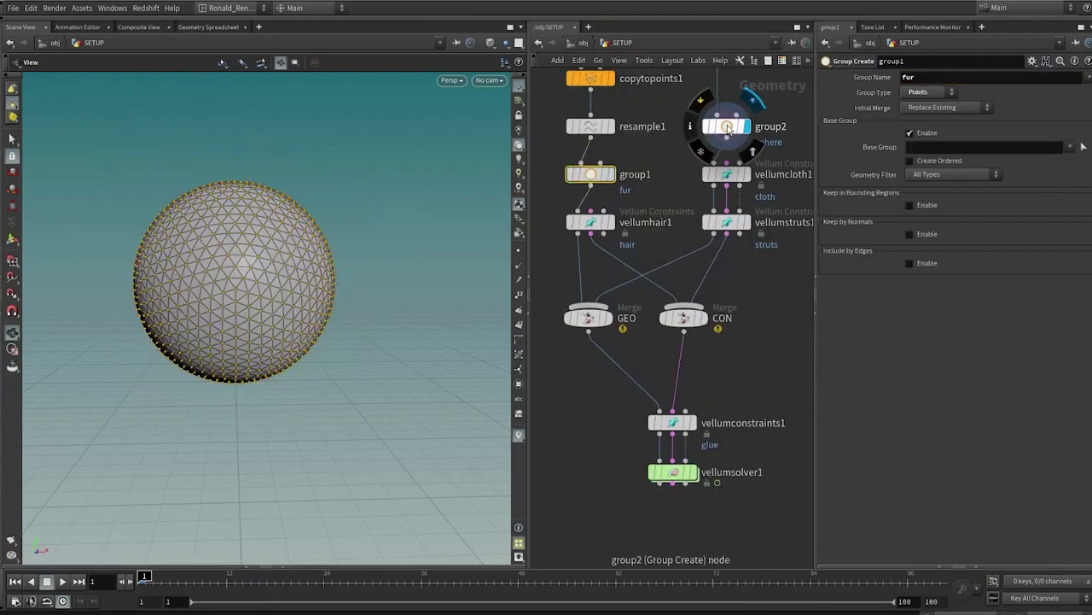
pyautogui.moveTo(759, 380); pyautogui.dragTo(758, 343, button='middle')
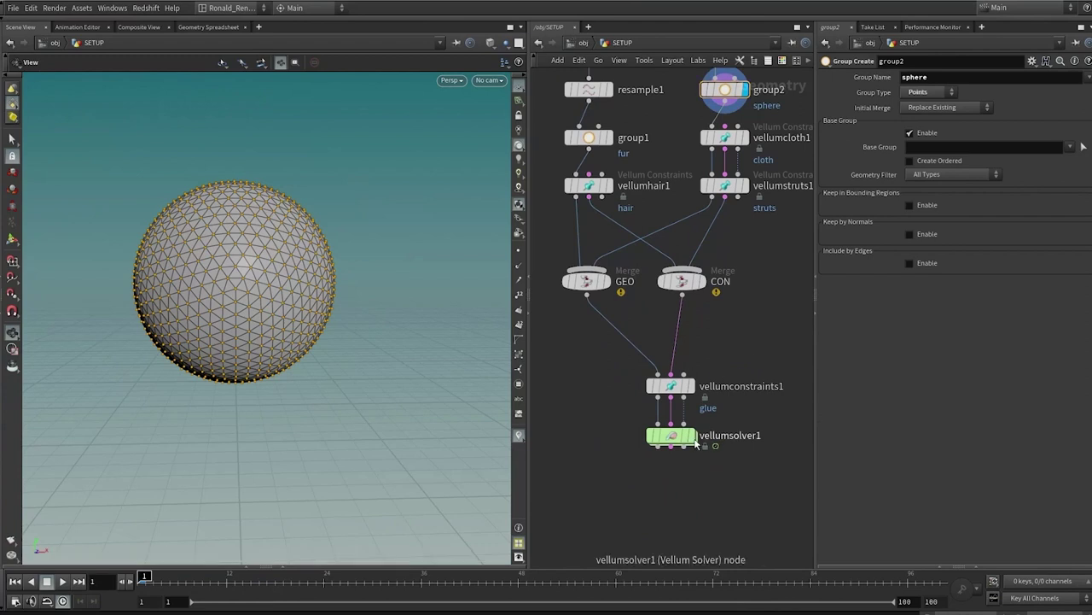
# Set the glue constraint's group to fur and its target group to sphere on vellumconstraints1.
pyautogui.moveTo(751, 351); pyautogui.dragTo(617, 390)
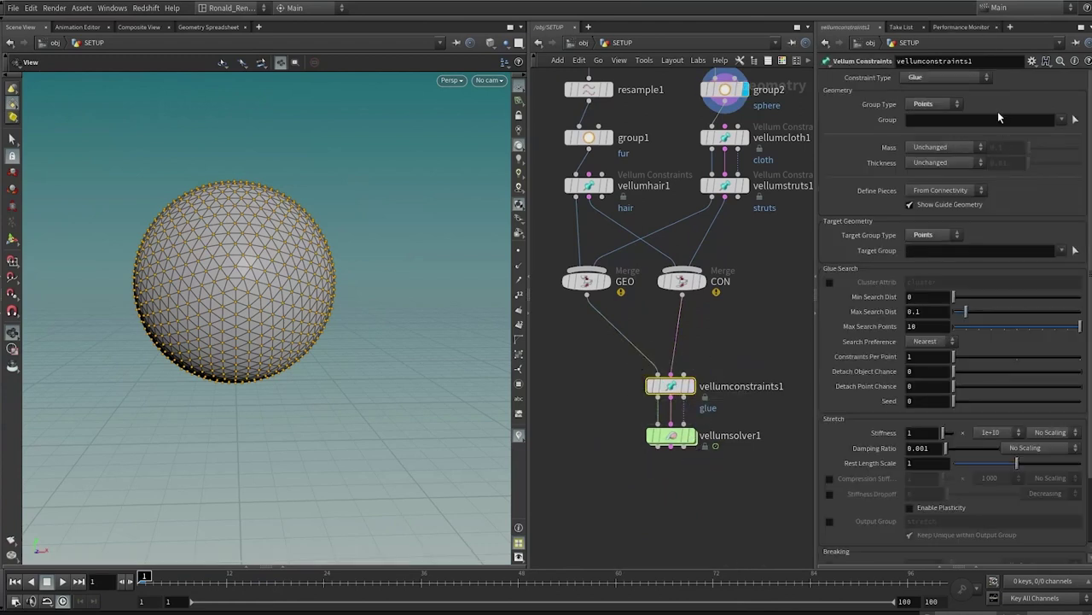
pyautogui.click(1062, 120)
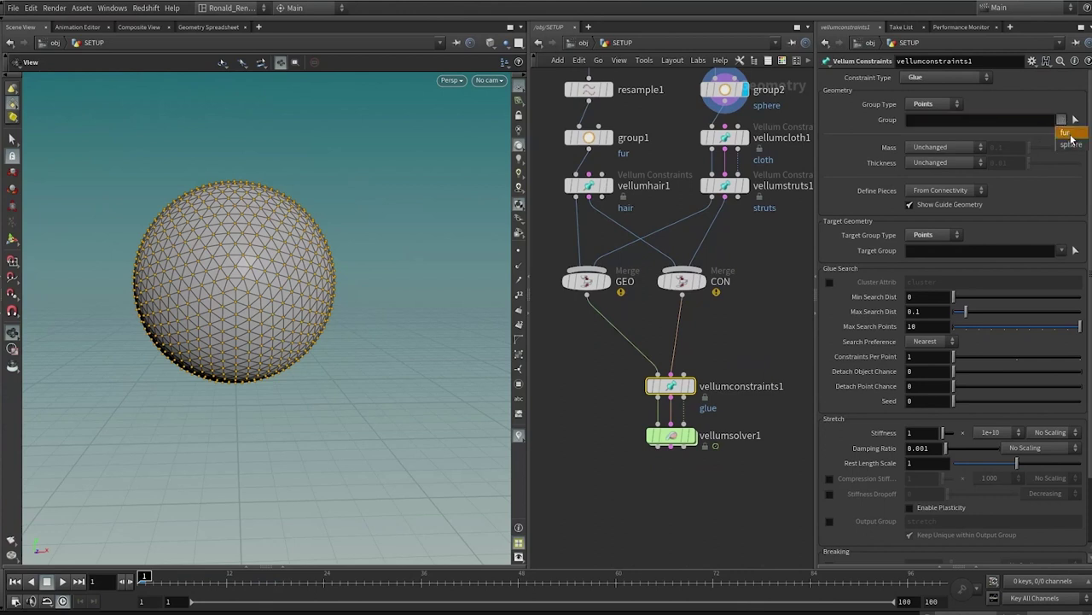
pyautogui.click(1071, 133)
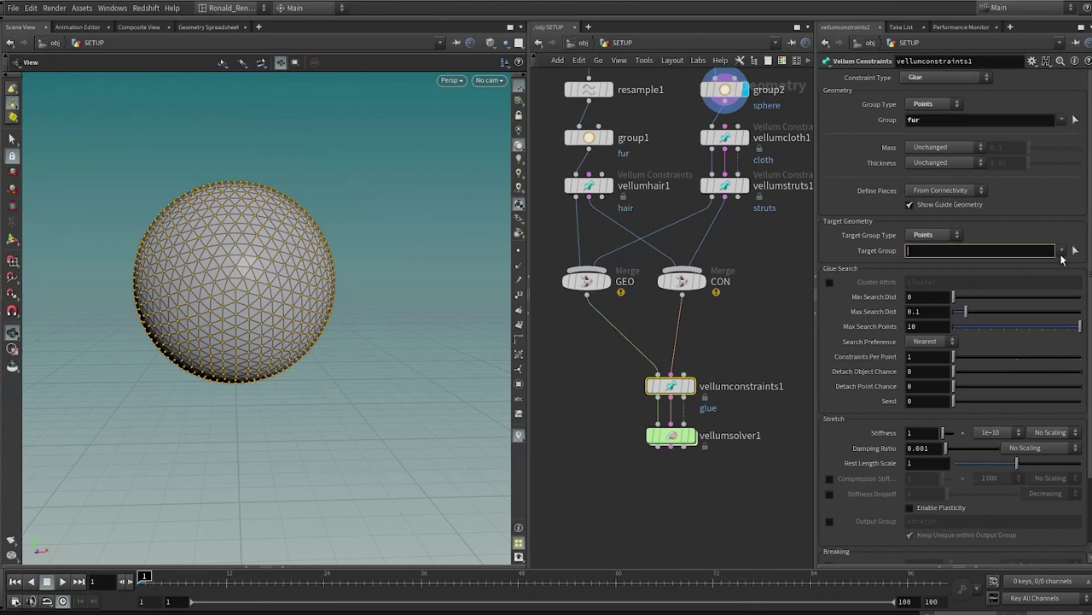
pyautogui.click(1062, 251)
pyautogui.click(1069, 276)
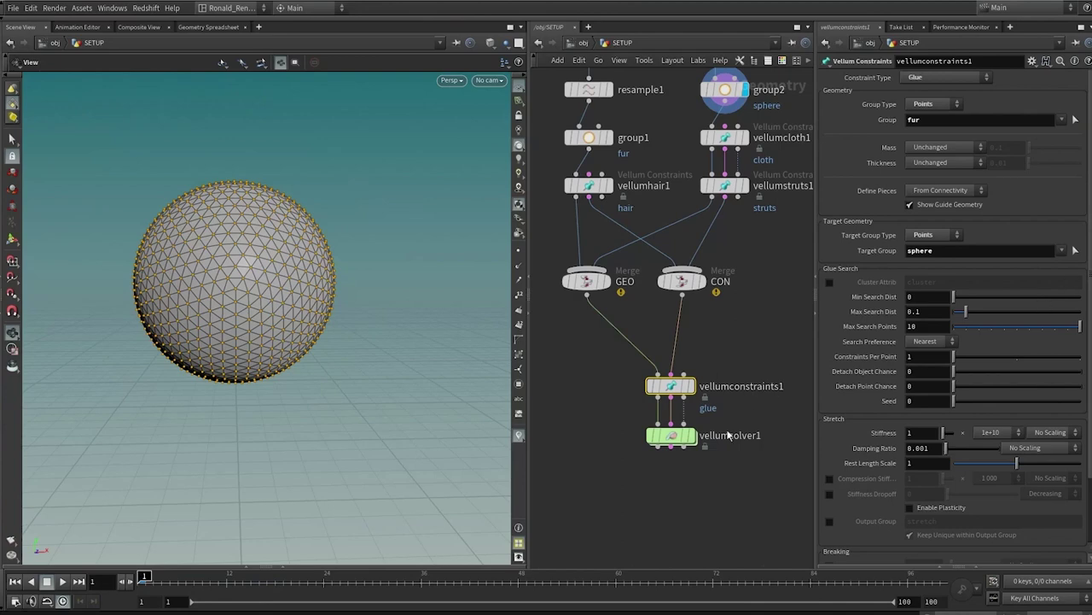
# Display vellumsolver1, play the simulation to check how the glued hair holds, and return to the first frame.
pyautogui.click(701, 426)
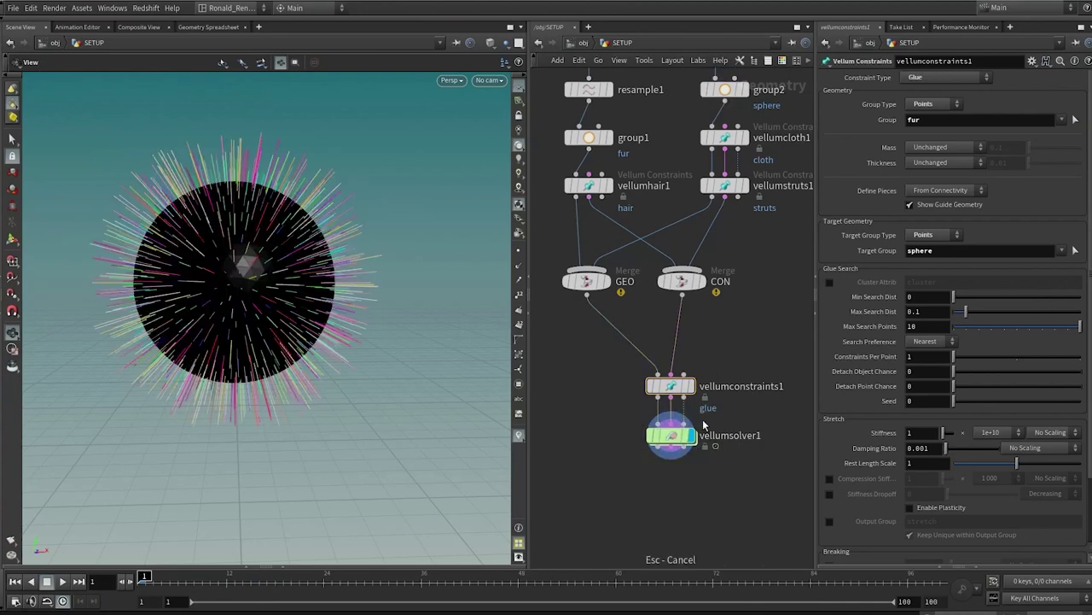
pyautogui.press('Up')
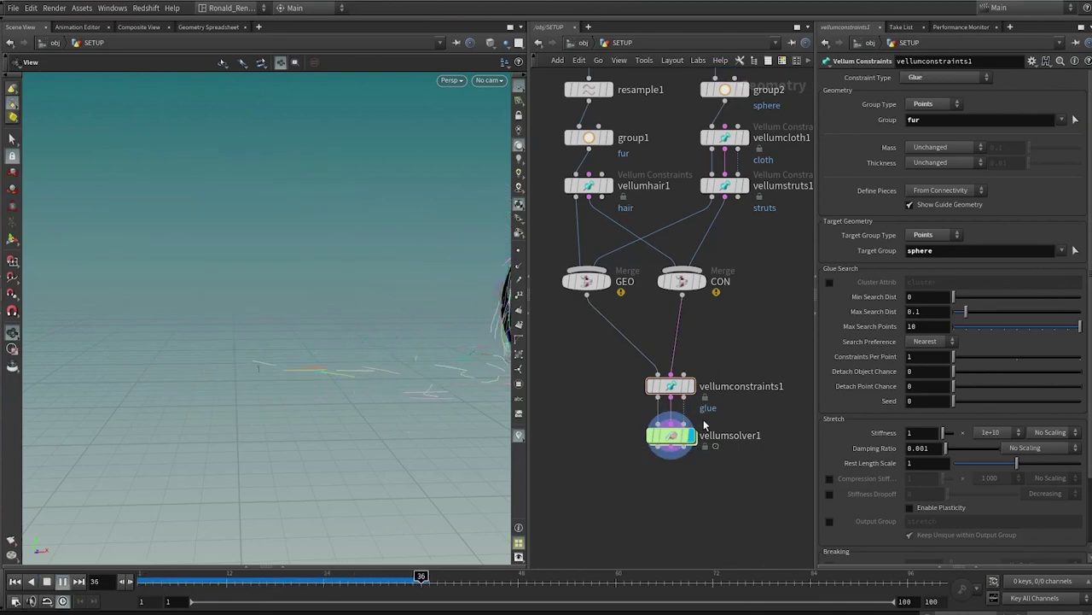
pyautogui.press('f')
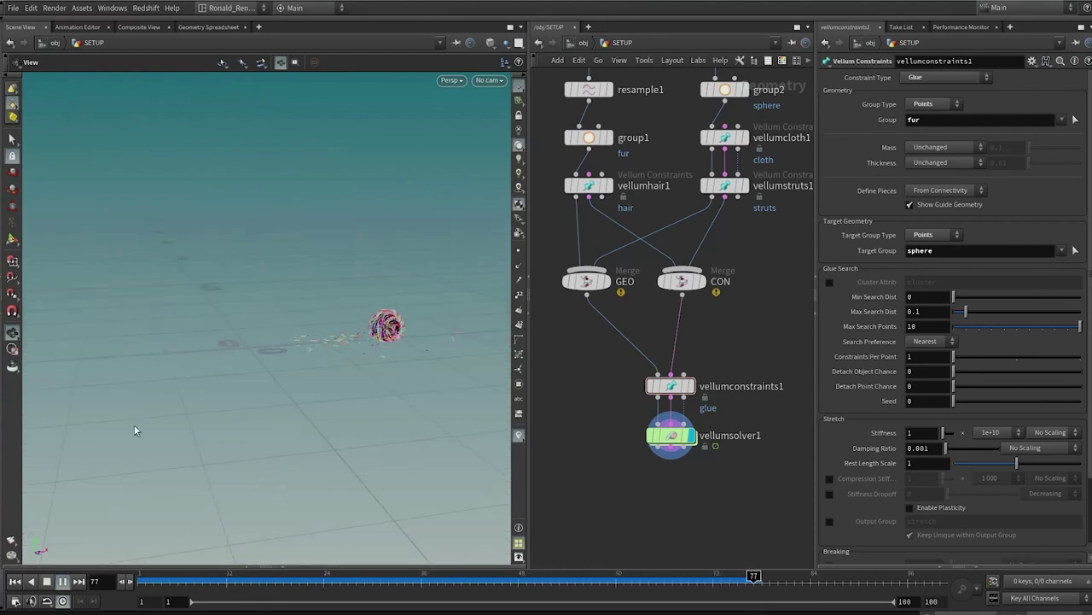
pyautogui.press('Up')
pyautogui.moveTo(134, 426); pyautogui.dragTo(255, 476)
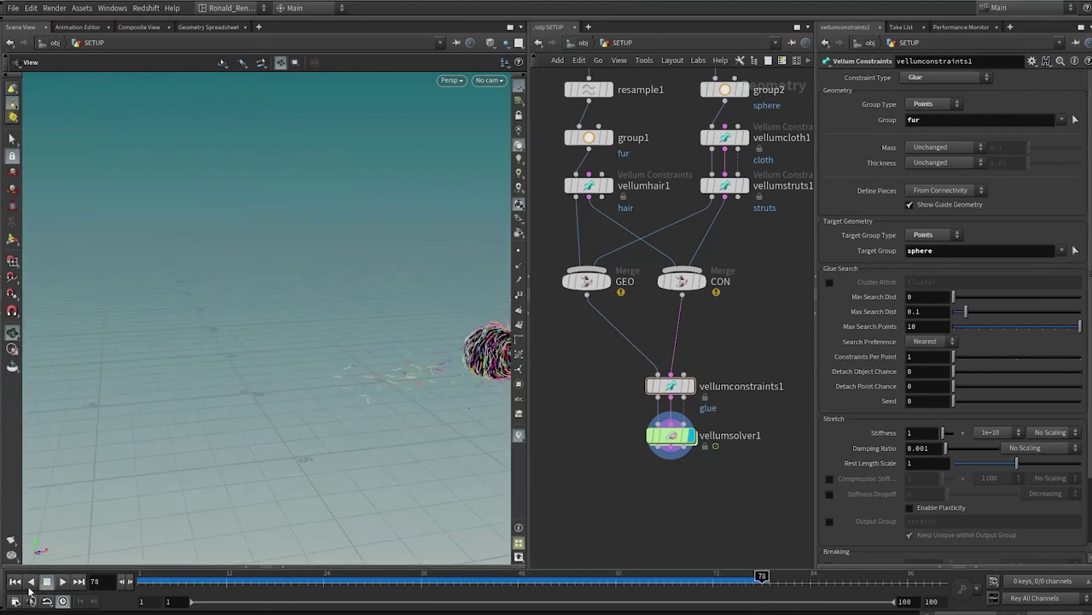
pyautogui.click(15, 580)
# Try Max Search Points of 100 on the glue constraint and test it by playing the simulation.
pyautogui.scroll(5, 425, 339)
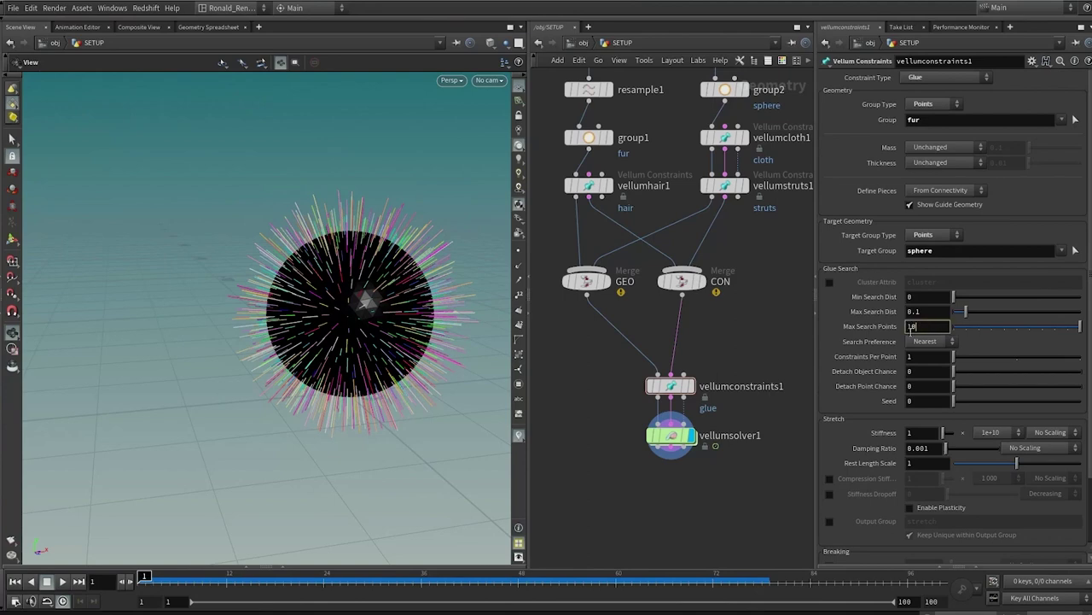
pyautogui.press('Return')
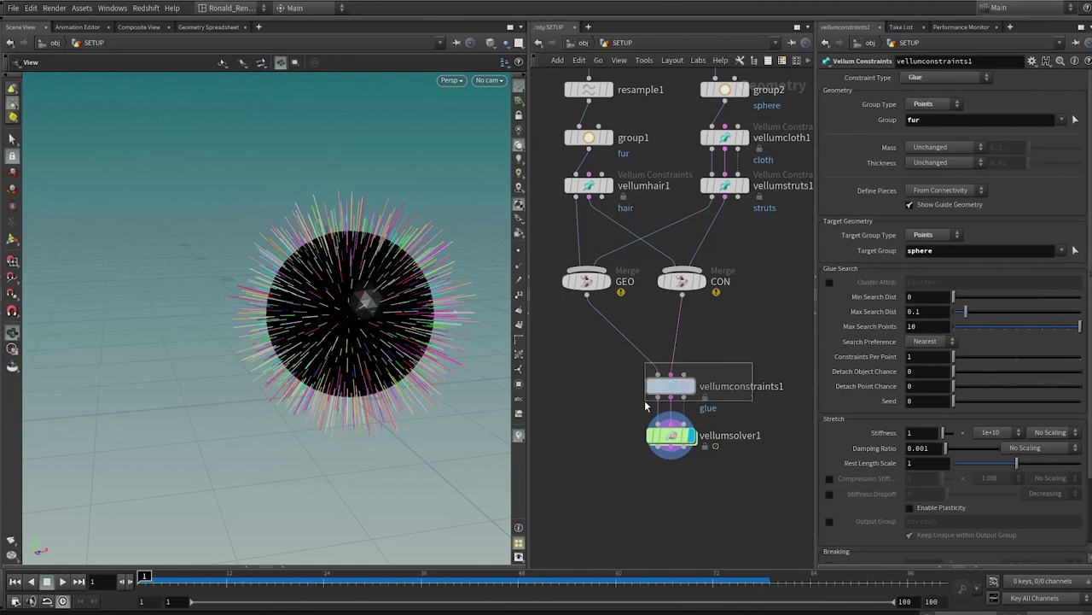
pyautogui.press('Return')
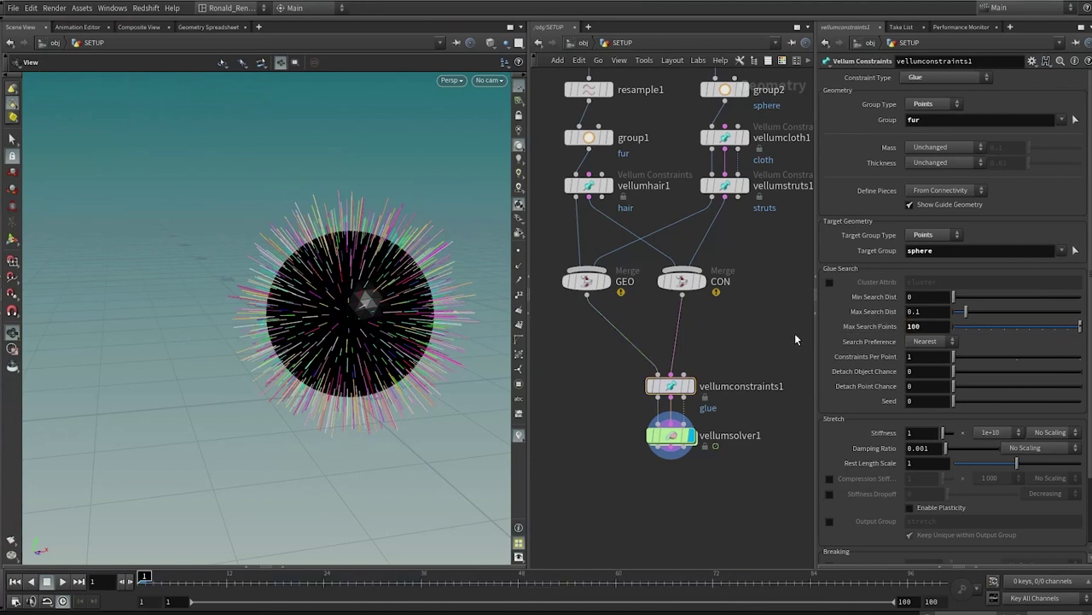
pyautogui.click(62, 580)
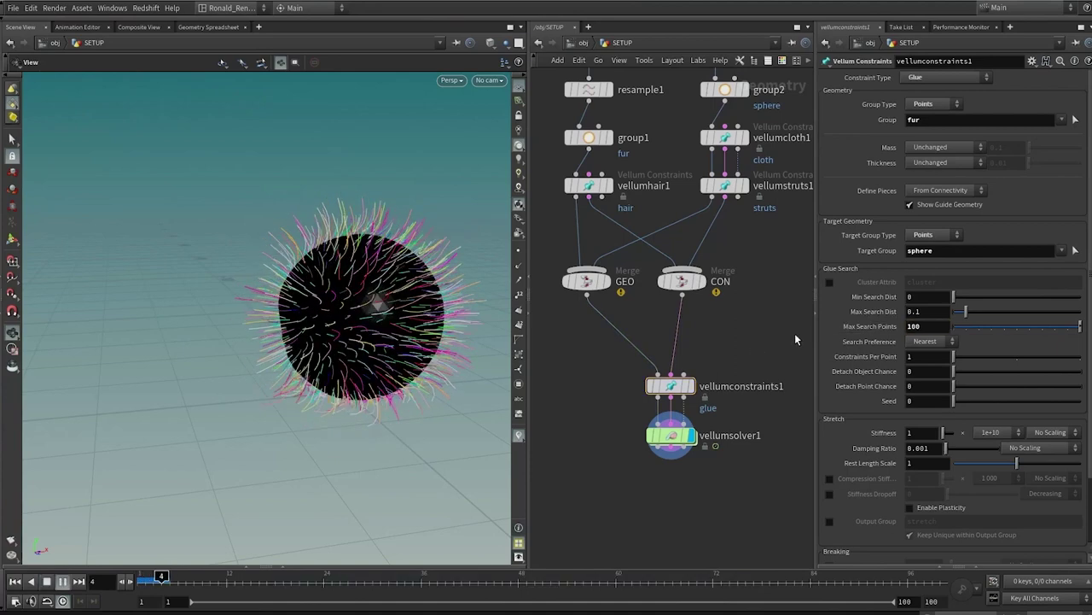
pyautogui.click(64, 582)
# Restore the glue constraint's Max Search Points to 10, try 3 Constraints Per Point, and play the simulation.
pyautogui.write('0')
pyautogui.press('Return')
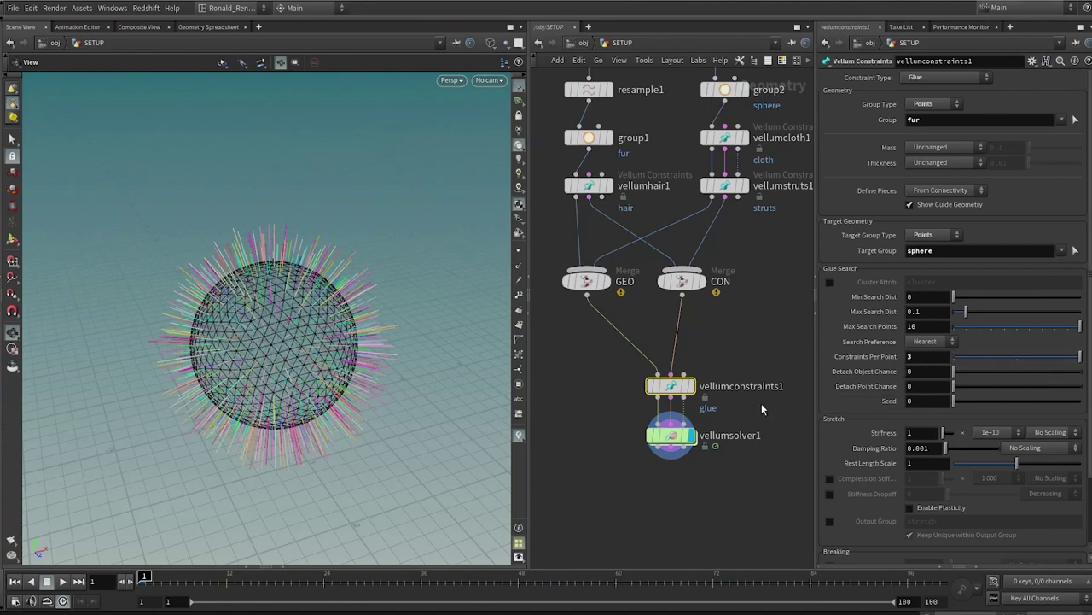
pyautogui.press('Up')
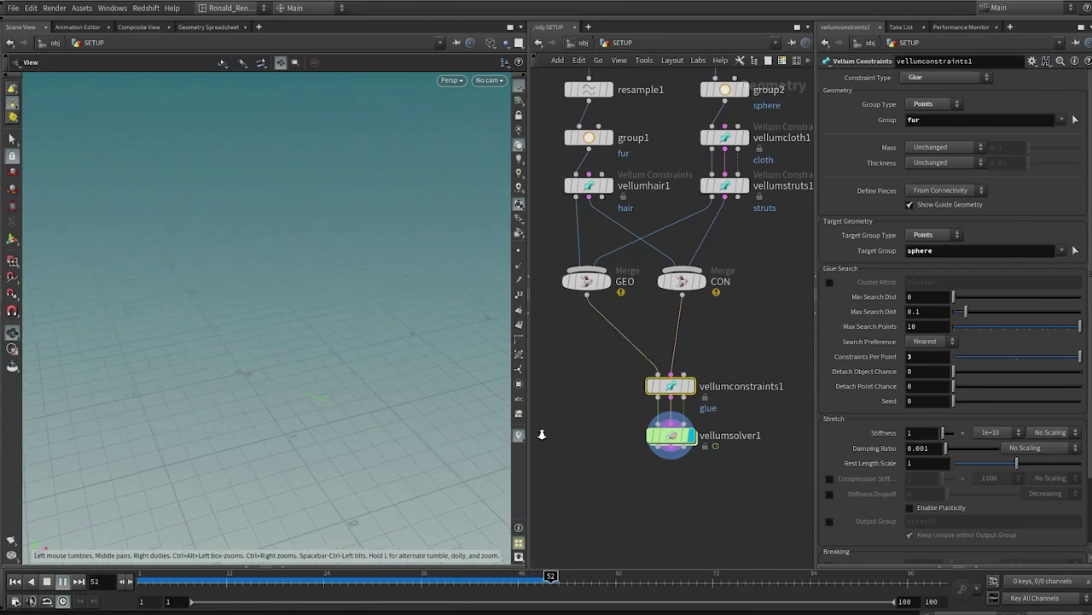
pyautogui.click(46, 581)
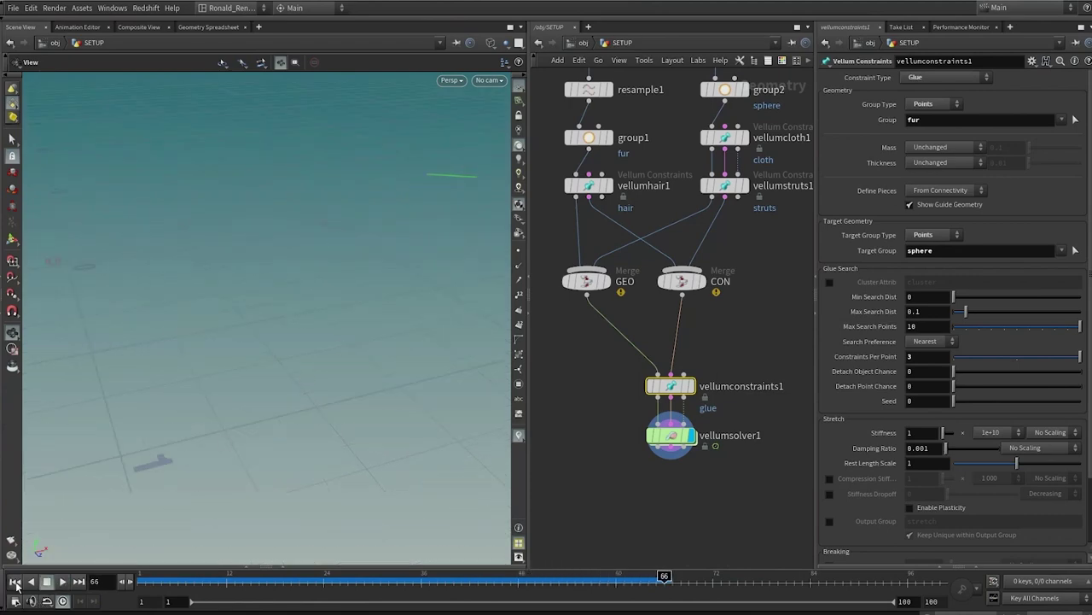
# Rewind, try 4 Constraints Per Point on the glue constraint, and play the simulation again.
pyautogui.click(15, 581)
pyautogui.press('f')
pyautogui.scroll(-3, 320, 288)
pyautogui.moveTo(920, 357); pyautogui.dragTo(871, 361)
pyautogui.write('4')
pyautogui.press('Return')
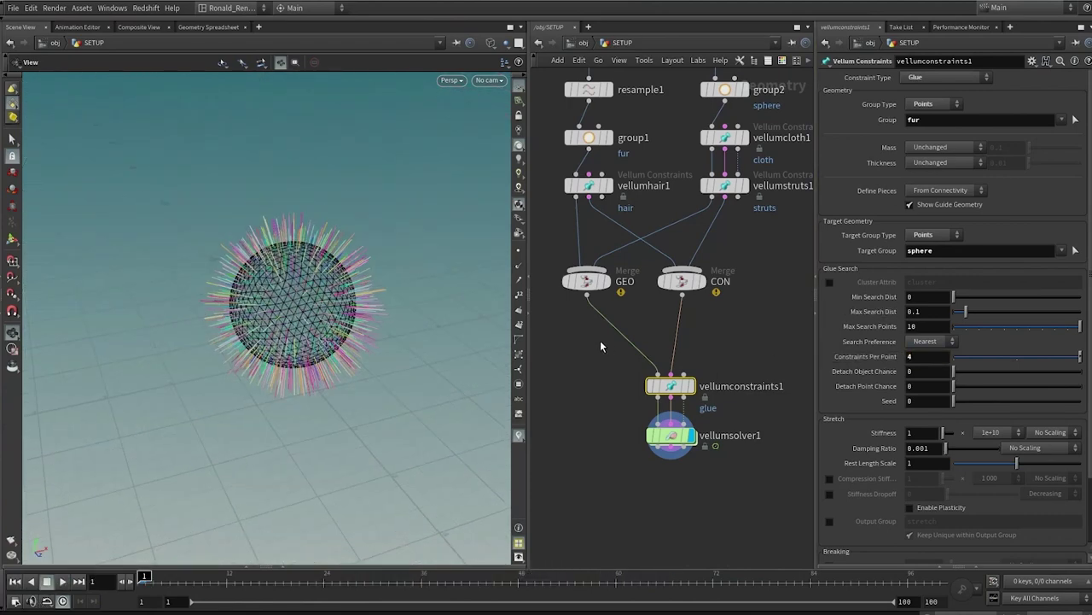
pyautogui.press('Up')
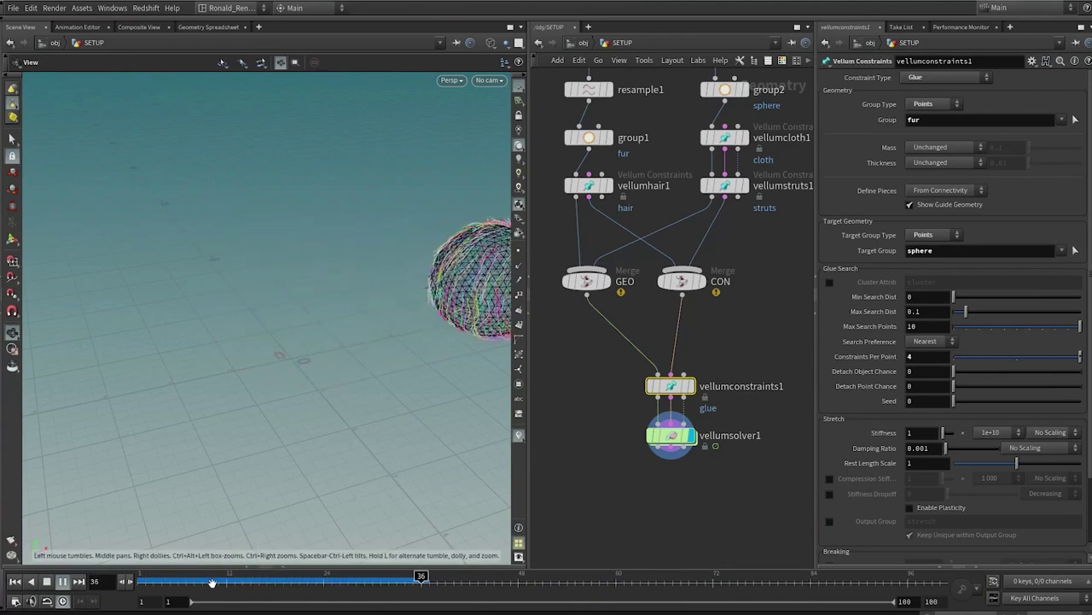
pyautogui.click(46, 582)
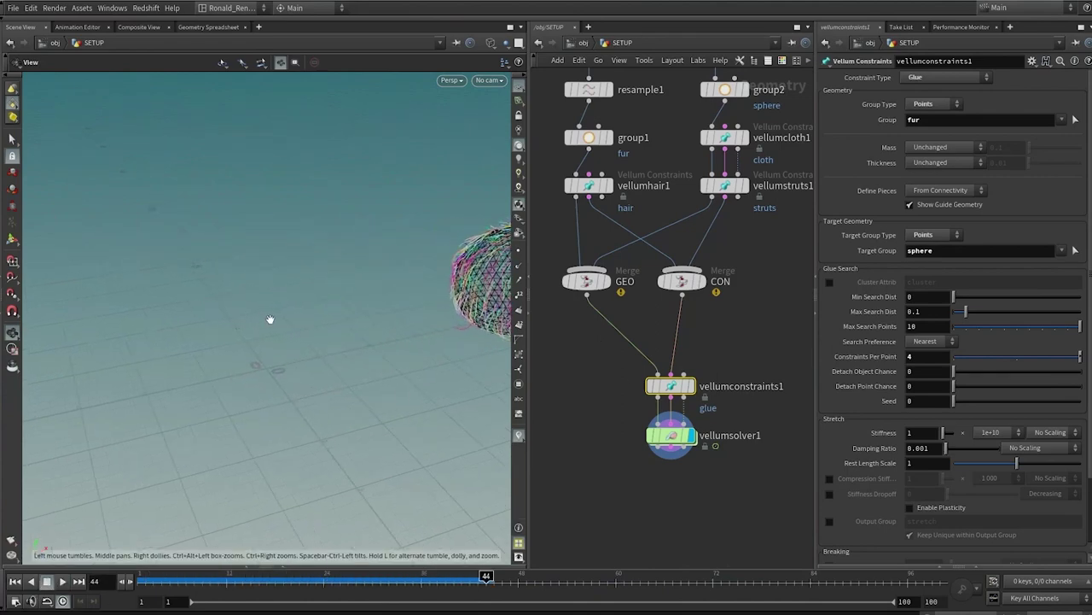
# Rewind, set the glue constraint's Constraints Per Point to 6, and play the simulation to test it.
pyautogui.click(145, 580)
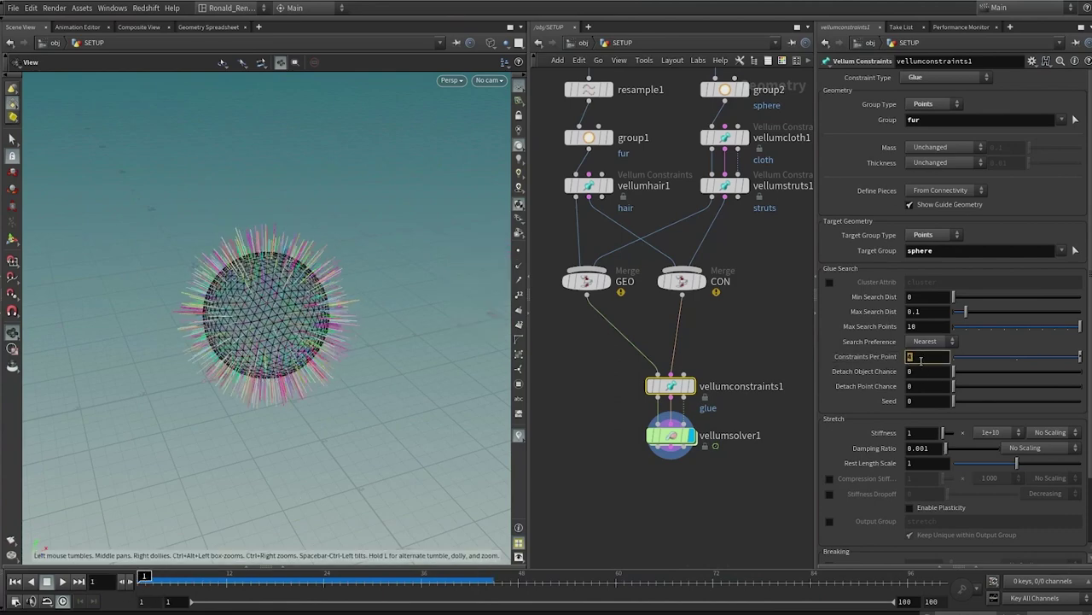
pyautogui.write('6')
pyautogui.press('Return')
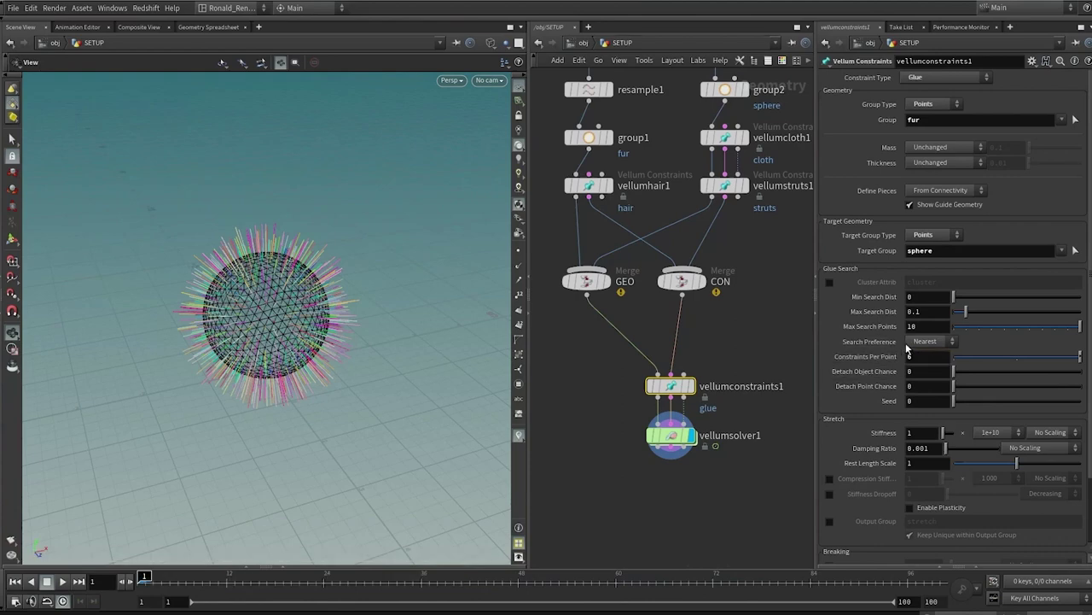
pyautogui.press('Up')
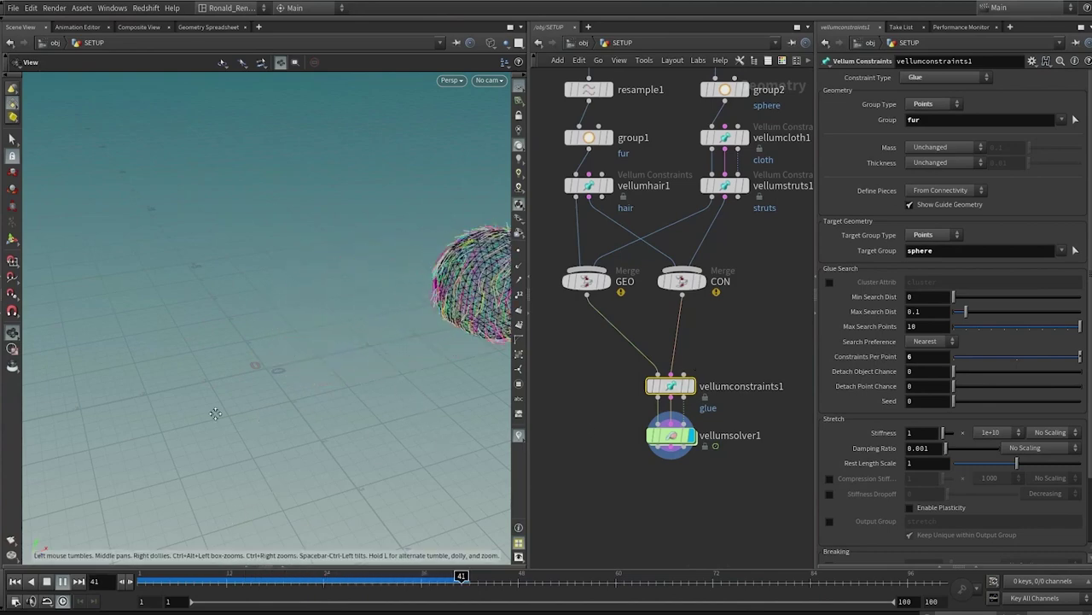
pyautogui.click(62, 581)
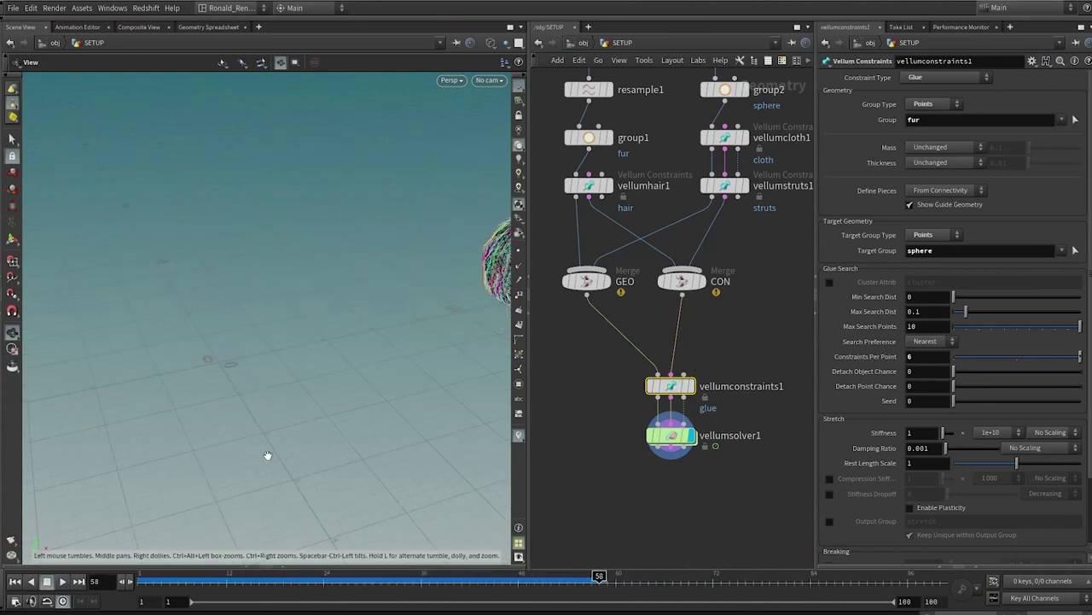
# Replay the simulation from the first frame with the whole ball in view and scrub to frame 36.
pyautogui.moveTo(201, 492); pyautogui.dragTo(315, 379)
pyautogui.moveTo(315, 378); pyautogui.dragTo(162, 487, button='right')
pyautogui.click(16, 581)
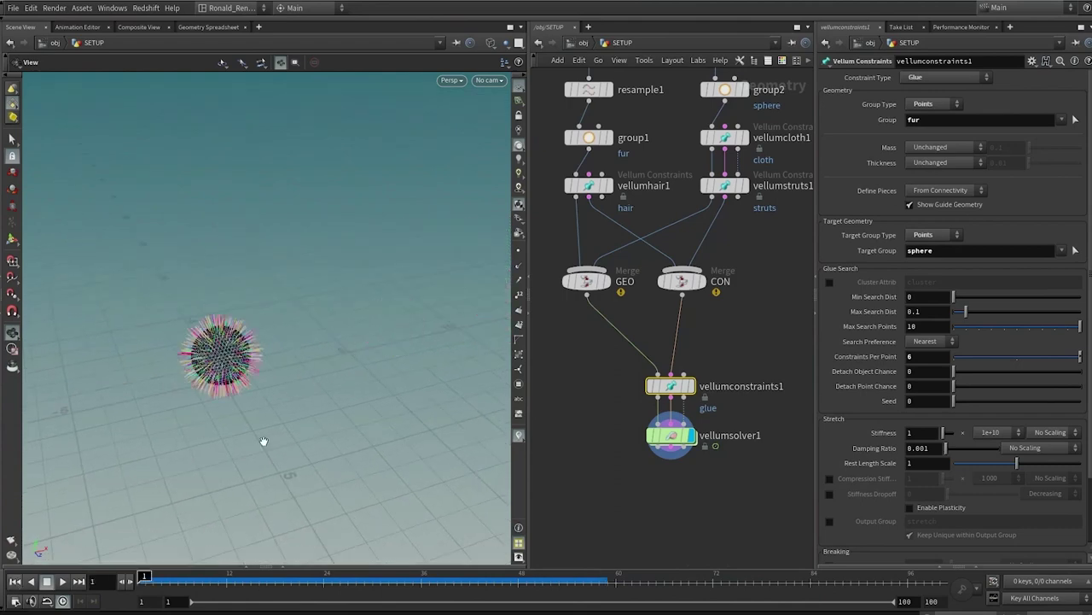
pyautogui.moveTo(263, 442); pyautogui.dragTo(288, 346)
pyautogui.moveTo(287, 346); pyautogui.dragTo(207, 551, button='right')
pyautogui.press('Up')
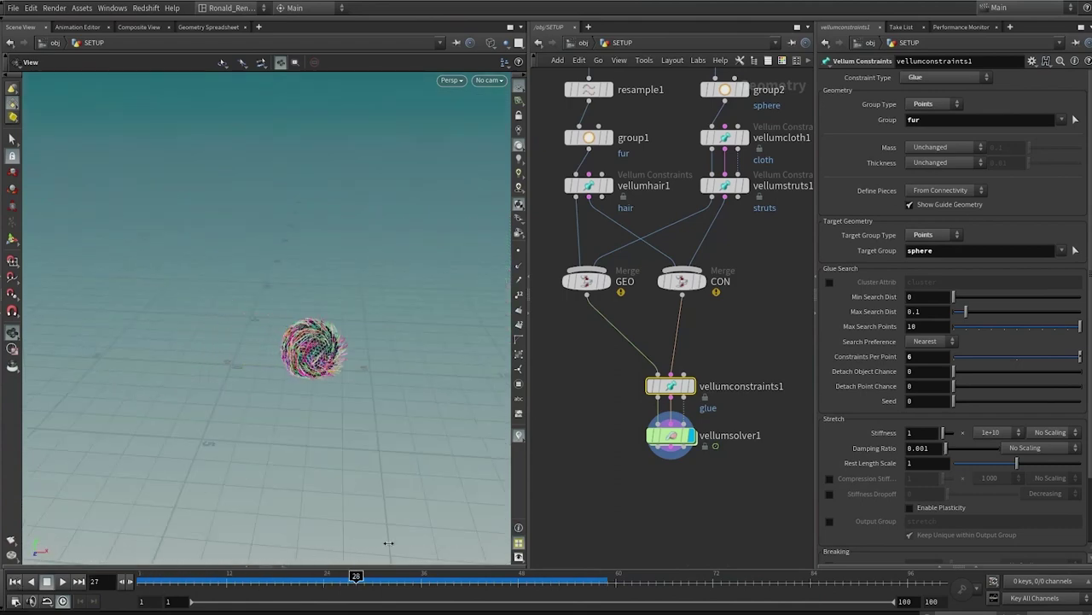
pyautogui.moveTo(414, 563)
pyautogui.mouseDown()
pyautogui.moveTo(259, 571)
pyautogui.moveTo(421, 579)
pyautogui.mouseUp()
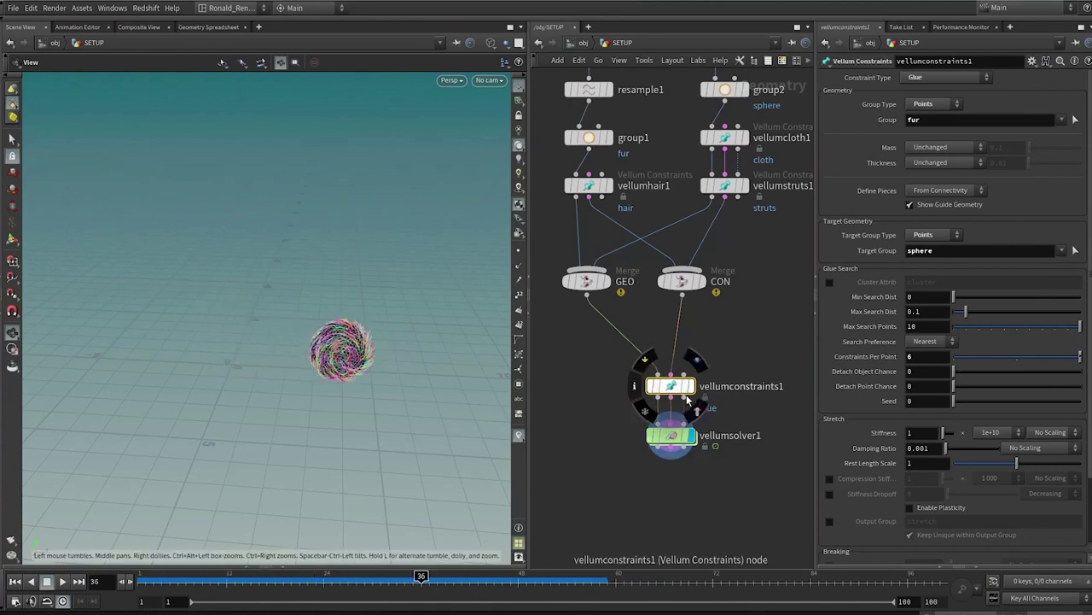
# Set the noise amplitude of popwind1 in vellumsolver1's forces network to 2 and return to the SETUP network.
pyautogui.doubleClick(670, 438)
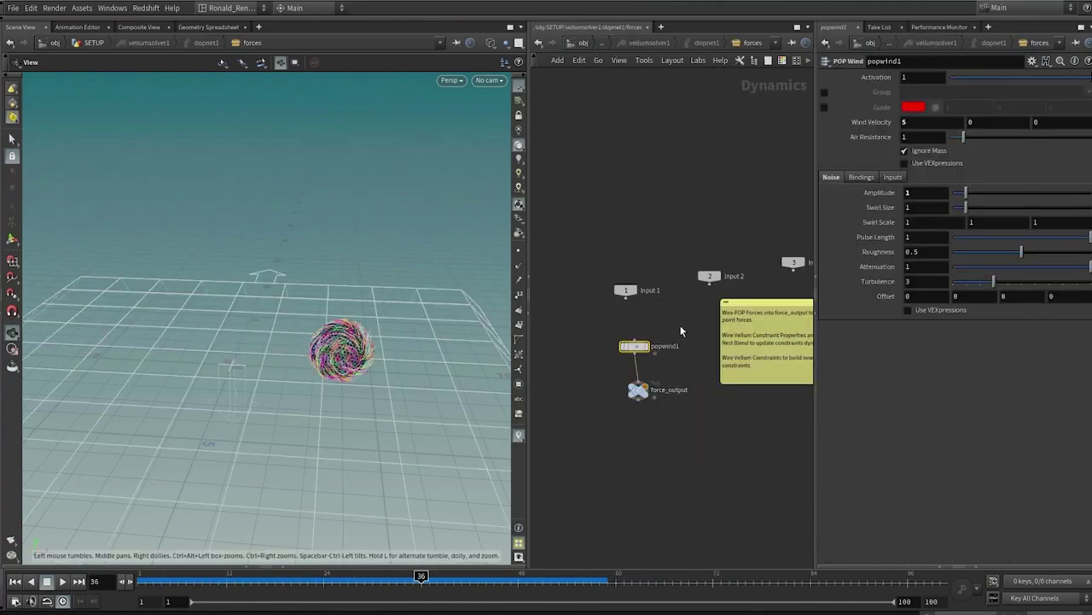
pyautogui.click(915, 192)
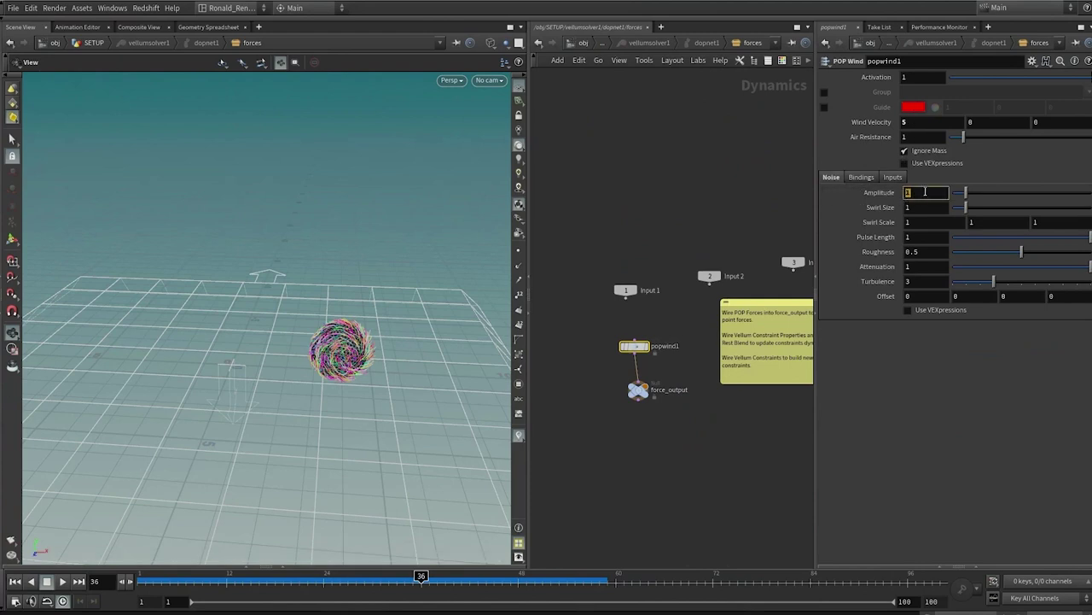
pyautogui.write('5')
pyautogui.press('Return')
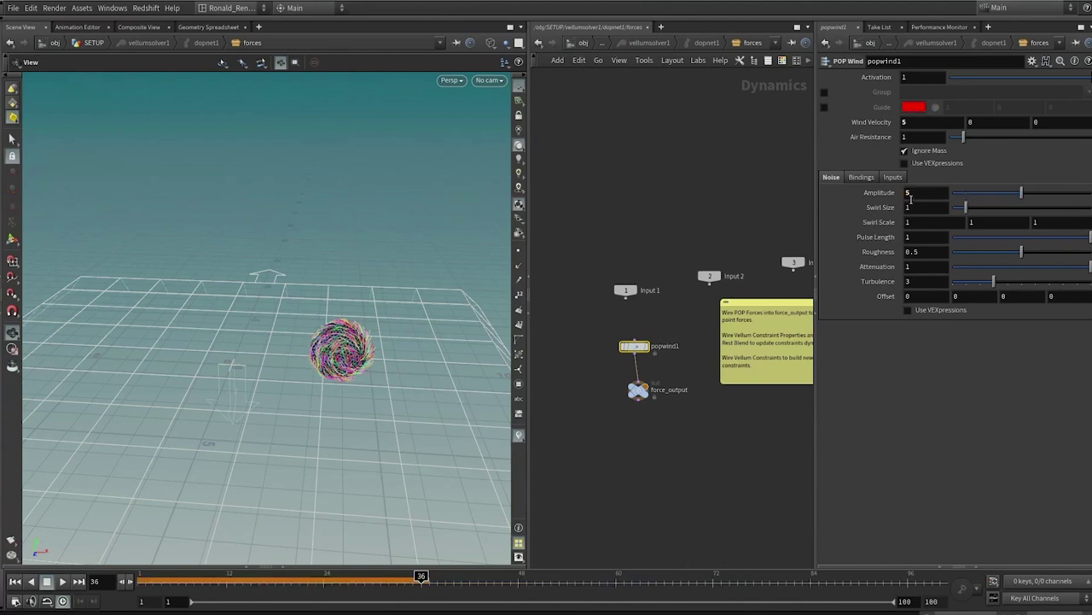
pyautogui.click(908, 192)
pyautogui.write('2')
pyautogui.press('Return')
pyautogui.press('u')
pyautogui.press('u')
pyautogui.press('u')
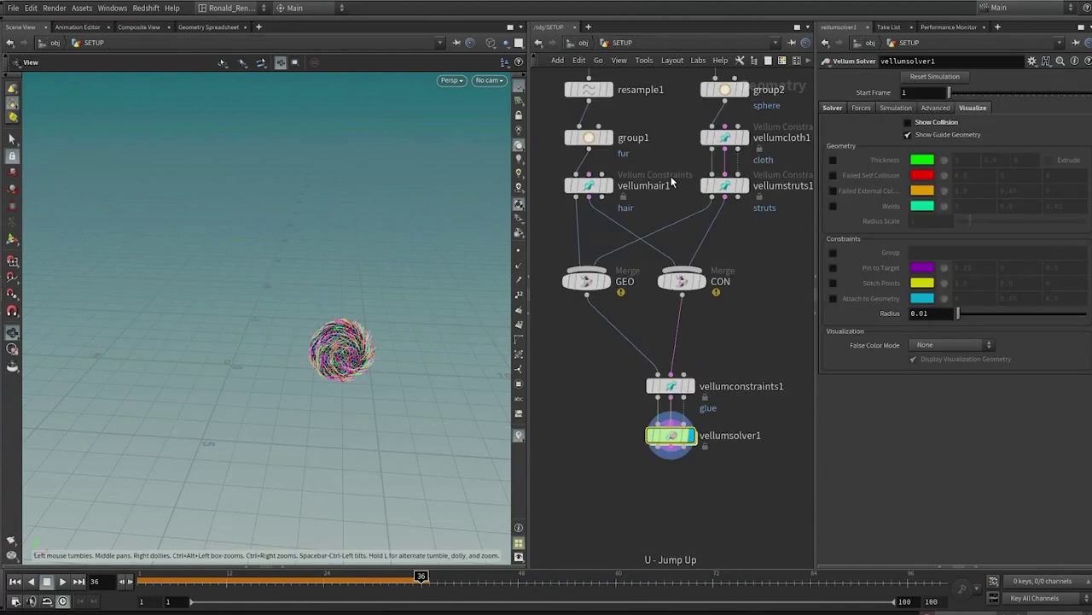
# Play and scrub the simulation, inspect the fur up close in shaded display, and return to the first frame.
pyautogui.hotkey('ctrl', 'Up')
pyautogui.press('Up')
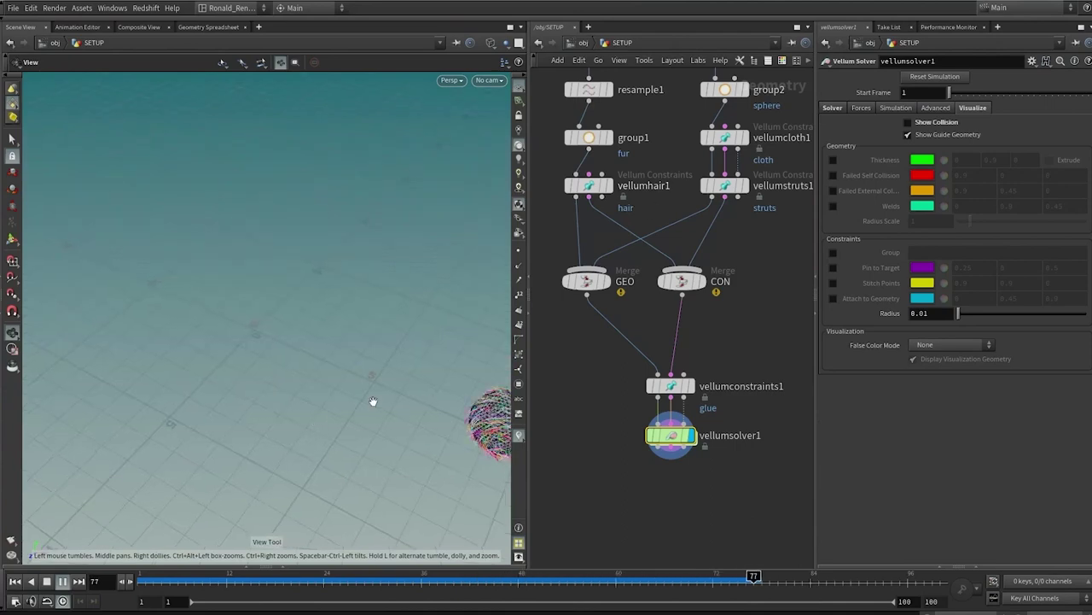
pyautogui.moveTo(189, 583); pyautogui.dragTo(446, 580)
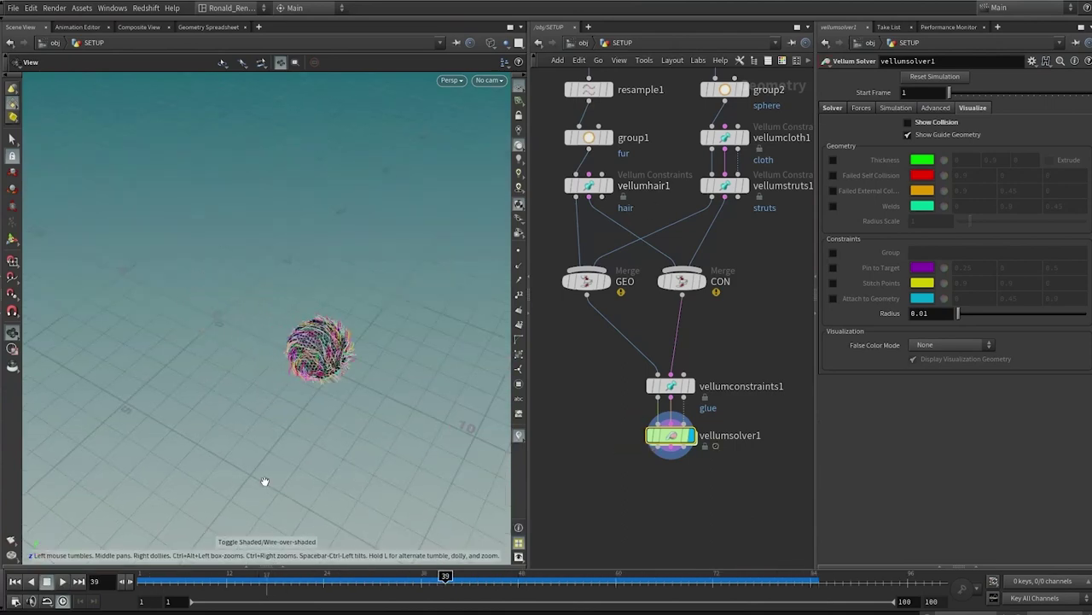
pyautogui.press('w')
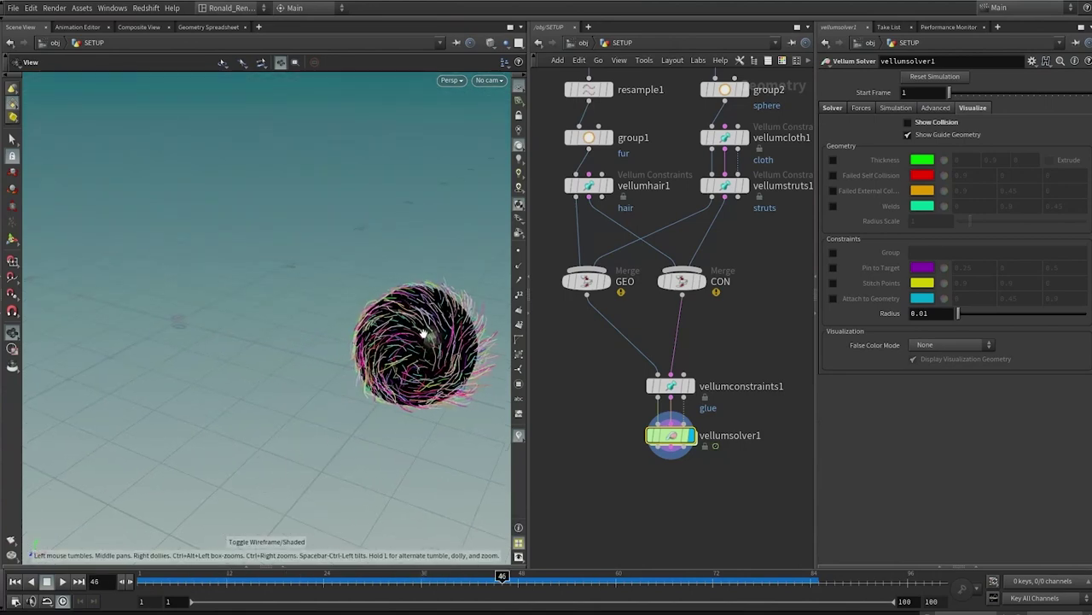
pyautogui.moveTo(424, 334); pyautogui.dragTo(401, 333)
pyautogui.hotkey('ctrl', 'Up')
pyautogui.moveTo(176, 384); pyautogui.dragTo(203, 413, button='middle')
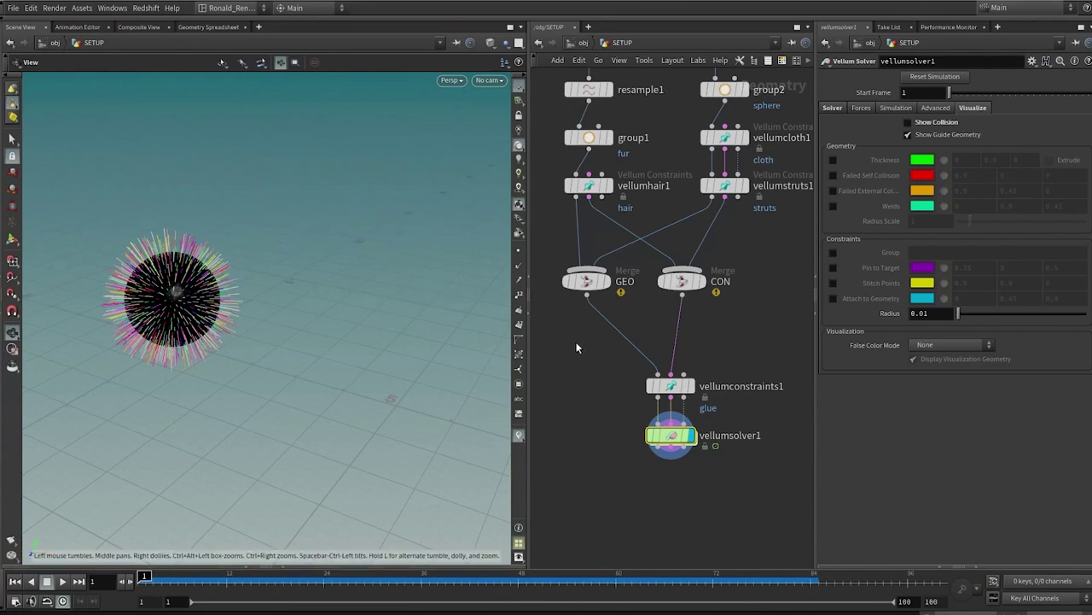
# Select the GEO merge node and display its combined hair and sphere geometry.
pyautogui.moveTo(579, 388); pyautogui.dragTo(589, 467, button='middle')
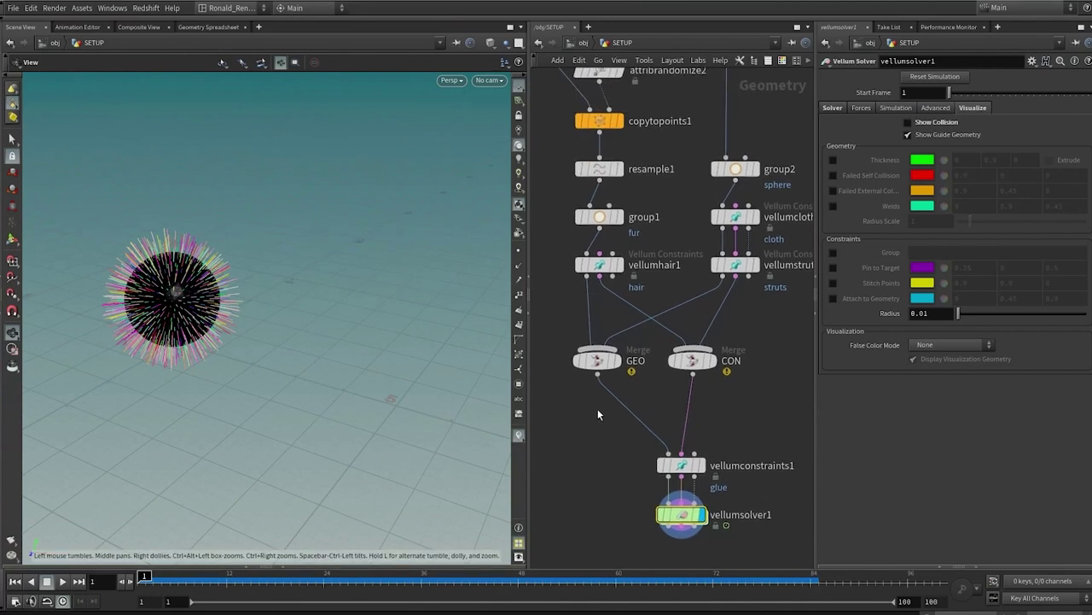
pyautogui.click(619, 364)
pyautogui.click(620, 365)
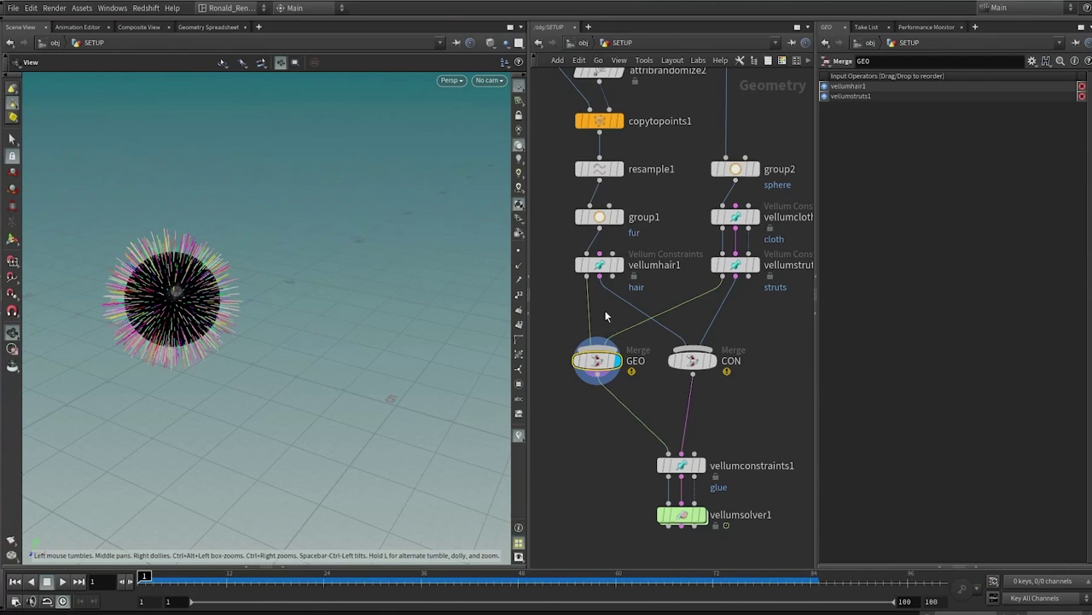
# Display vellumhair1, vellumstruts1 and the GEO merge in turn to compare the hair, the sphere and their combined geometry.
pyautogui.scroll(3, 613, 299)
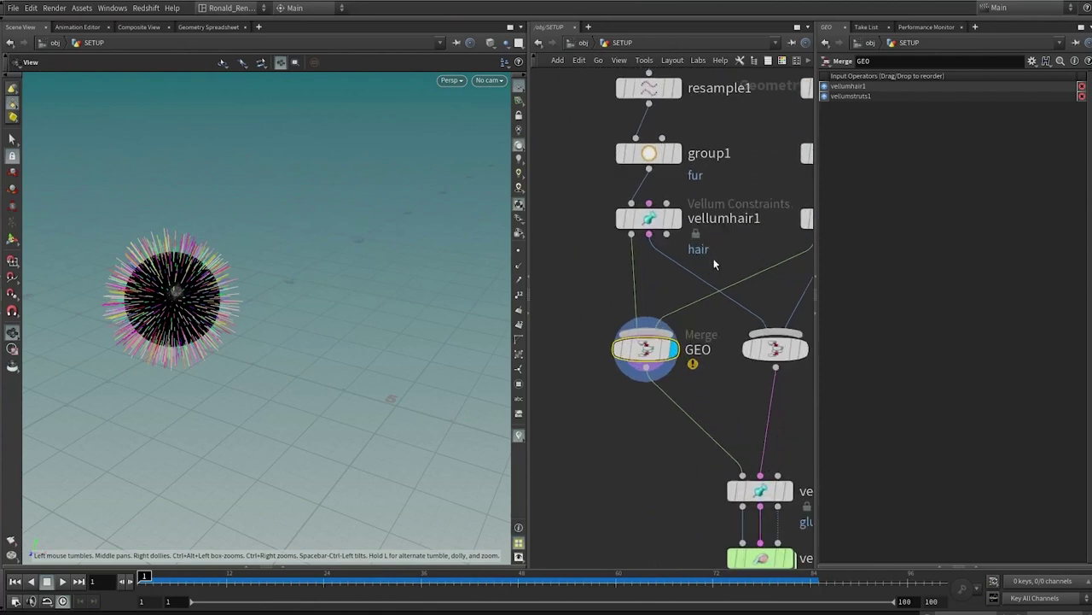
pyautogui.click(662, 258)
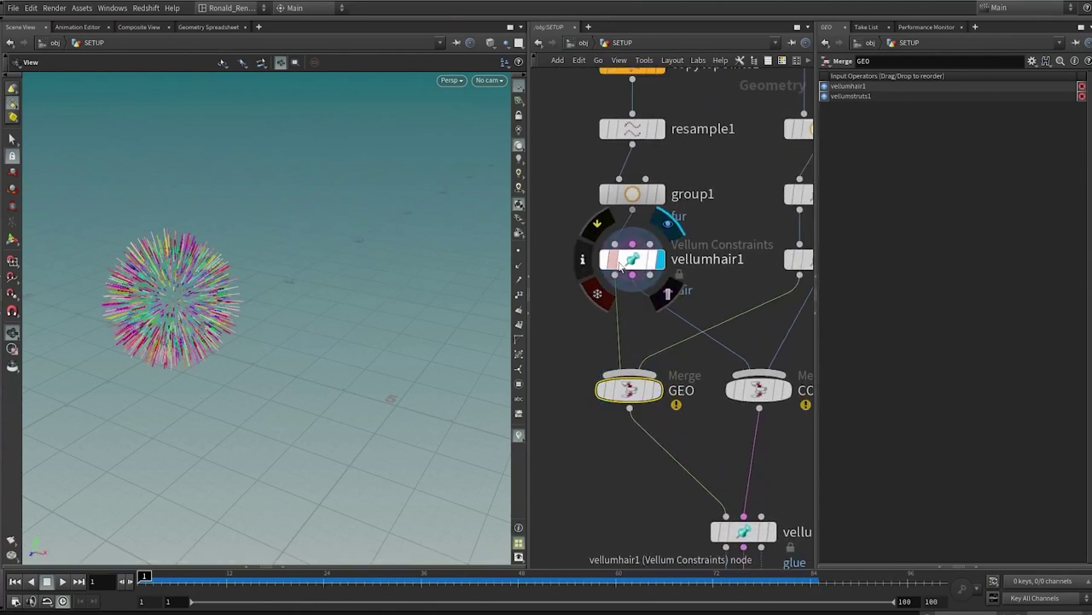
pyautogui.click(629, 260)
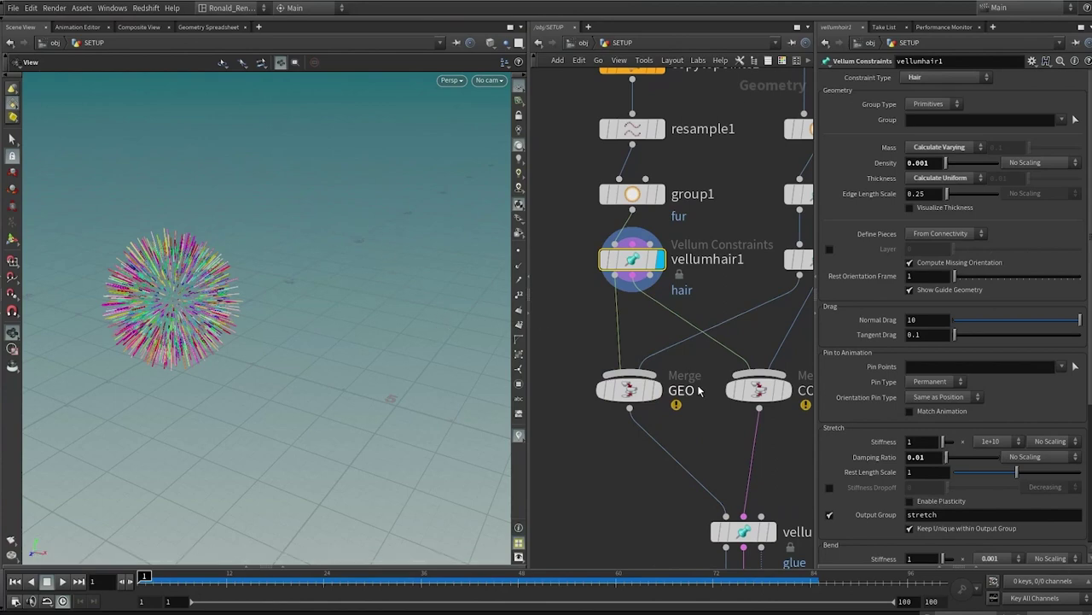
pyautogui.moveTo(698, 390); pyautogui.dragTo(610, 396, button='middle')
pyautogui.click(734, 266)
pyautogui.click(711, 267)
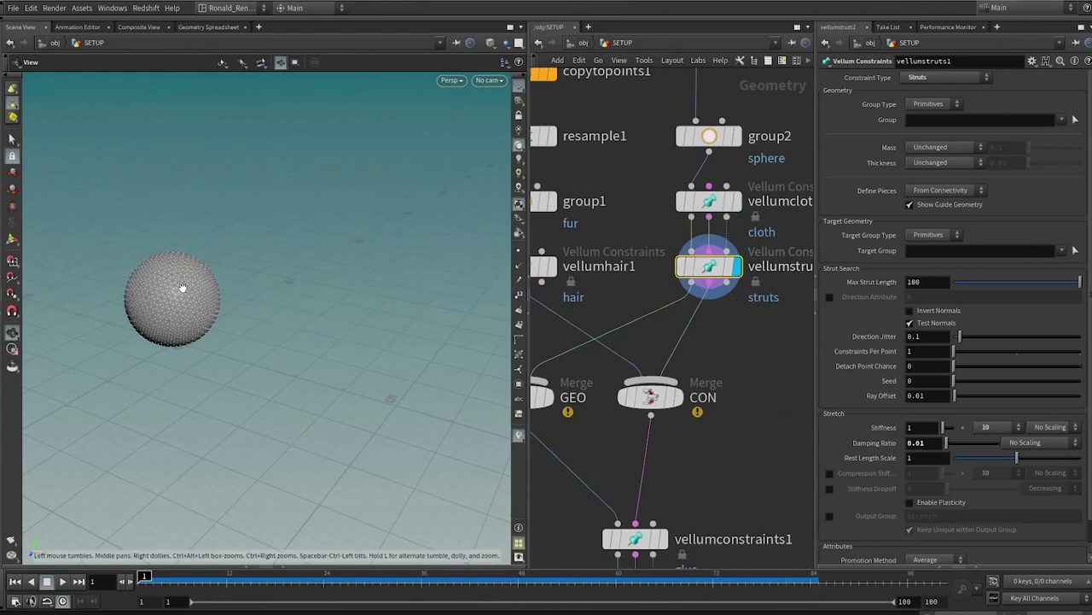
pyautogui.moveTo(186, 319); pyautogui.dragTo(242, 308, button='middle')
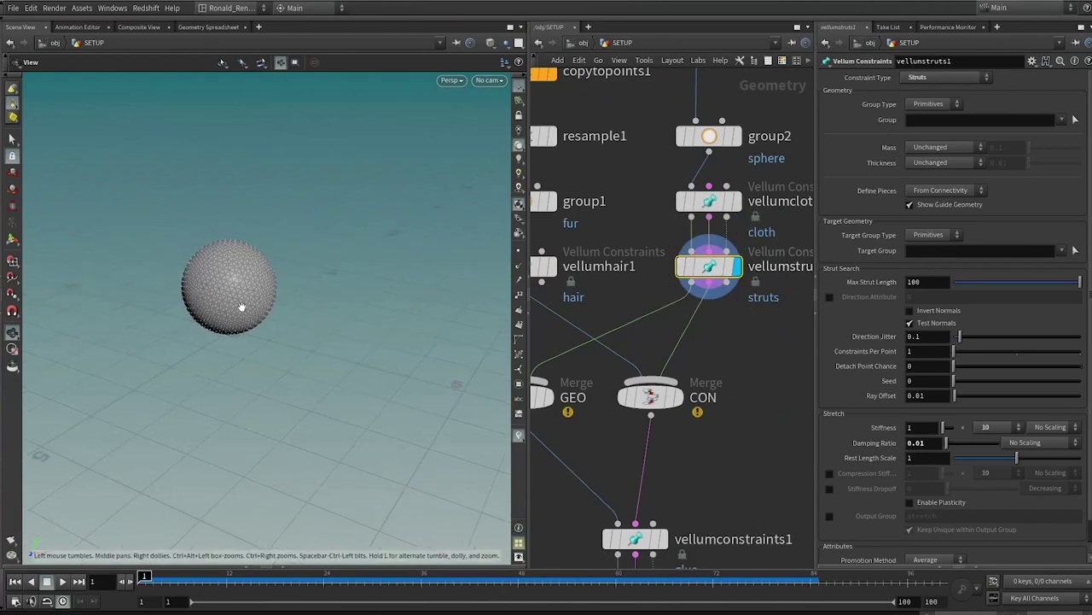
pyautogui.moveTo(554, 371); pyautogui.dragTo(643, 345, button='middle')
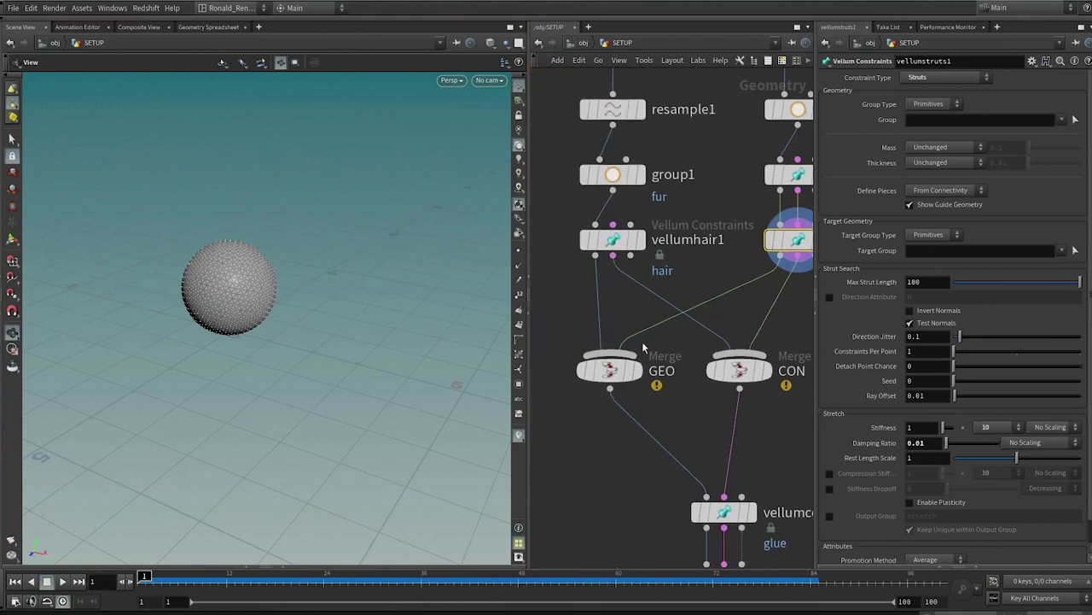
pyautogui.click(636, 370)
pyautogui.click(608, 370)
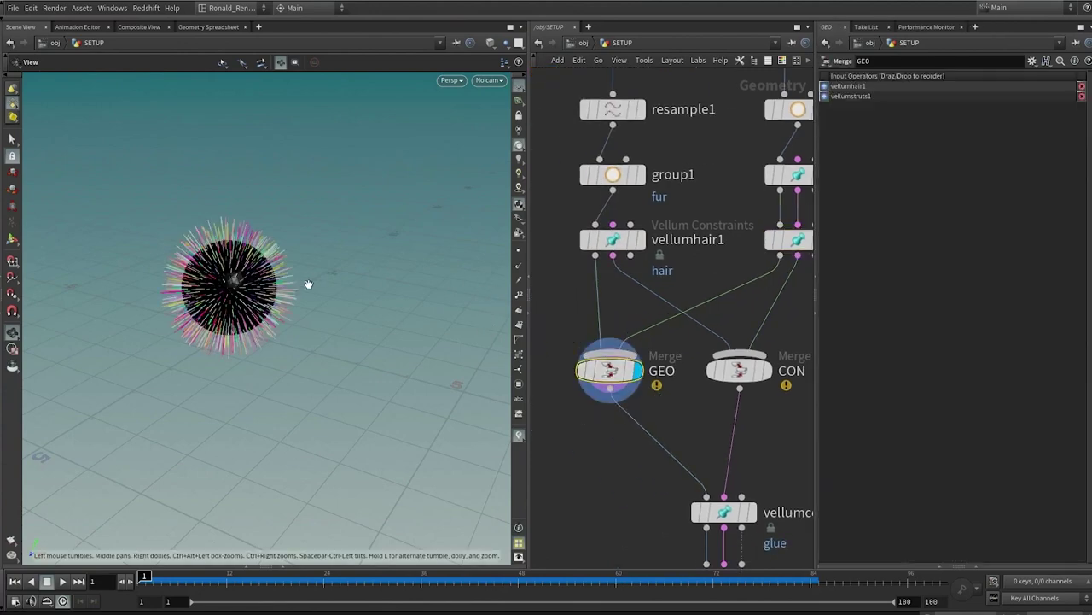
pyautogui.moveTo(637, 354); pyautogui.dragTo(598, 367, button='middle')
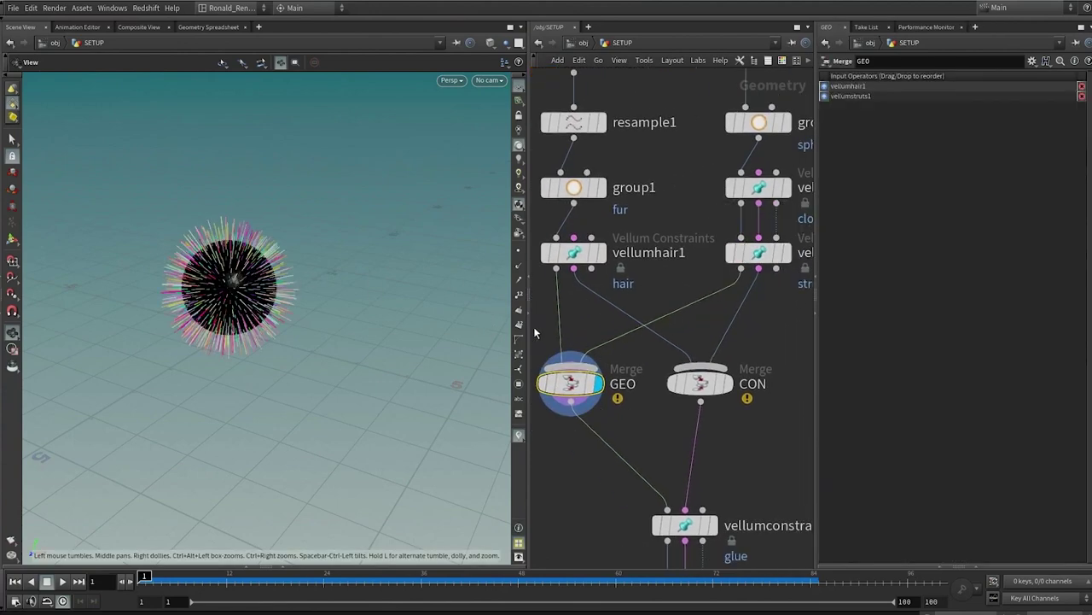
# Insert a Color node with the default white colour between matchsize1 and group2 in the sphere branch and display it.
pyautogui.moveTo(668, 304)
pyautogui.press('h')
pyautogui.scroll(4, 676, 240)
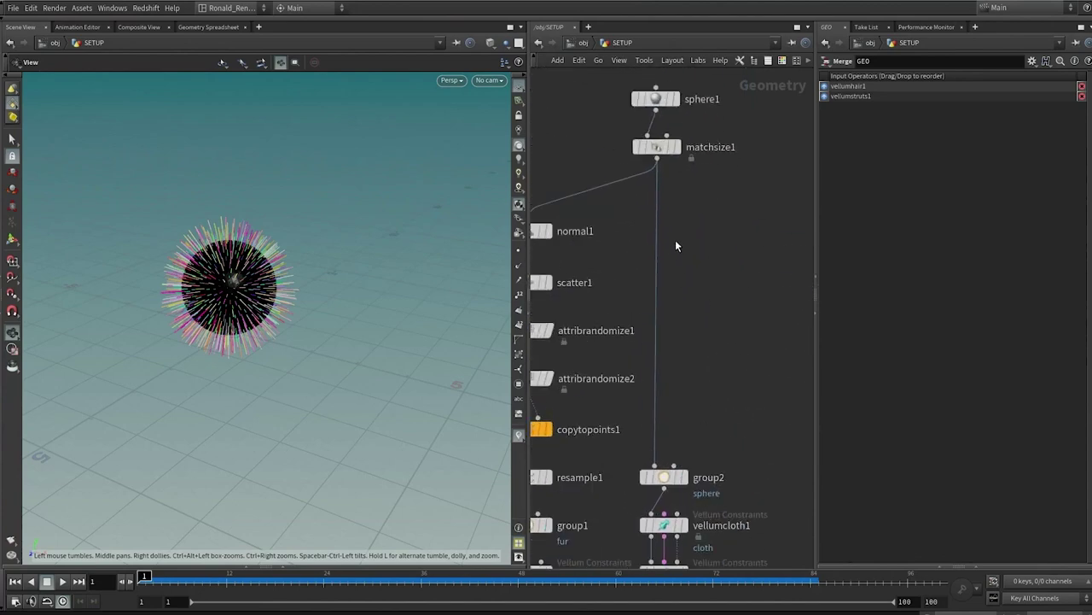
pyautogui.moveTo(700, 235); pyautogui.dragTo(729, 240, button='middle')
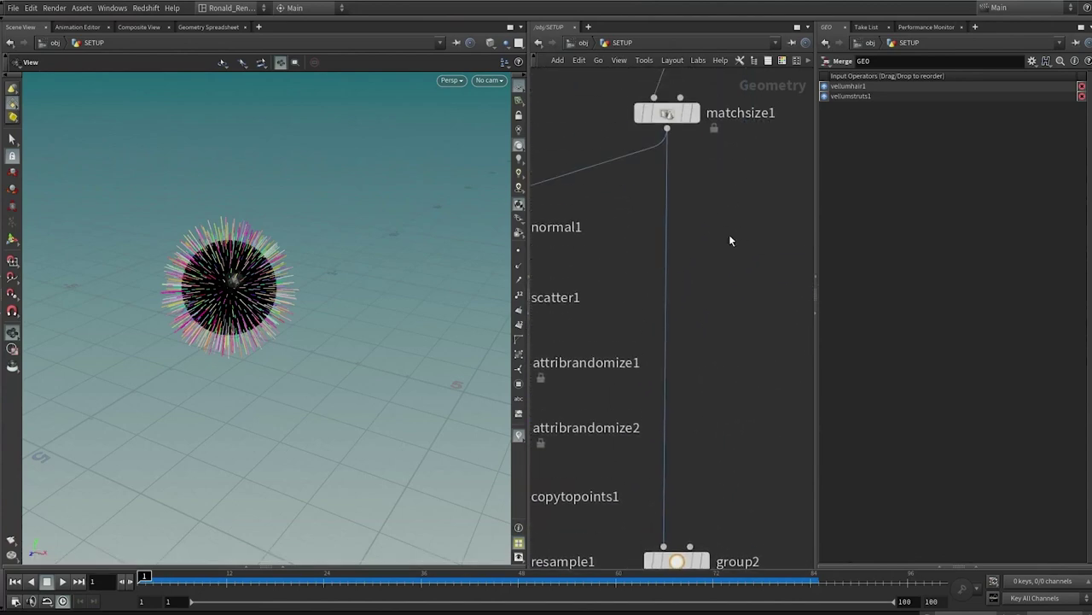
pyautogui.click(696, 113)
pyautogui.moveTo(694, 433); pyautogui.dragTo(681, 315, button='middle')
pyautogui.press('Tab')
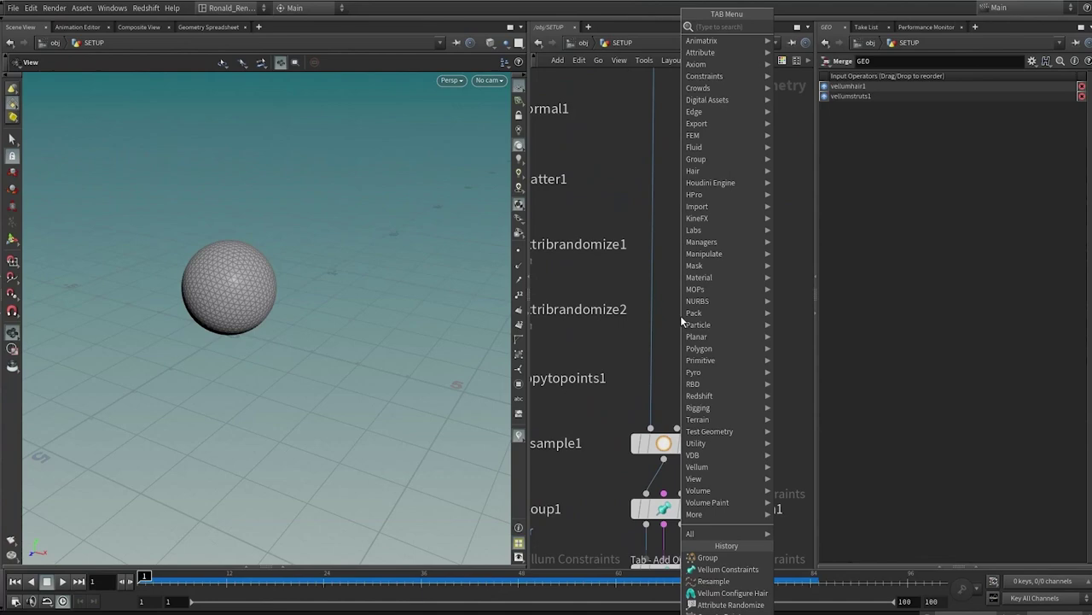
pyautogui.write('color')
pyautogui.click(809, 30)
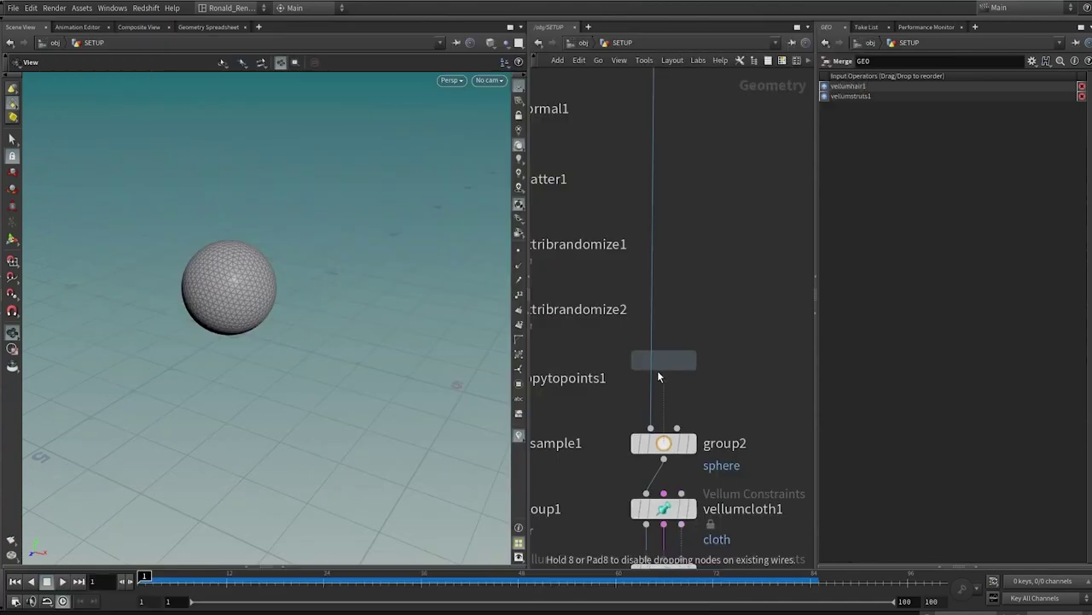
pyautogui.click(658, 375)
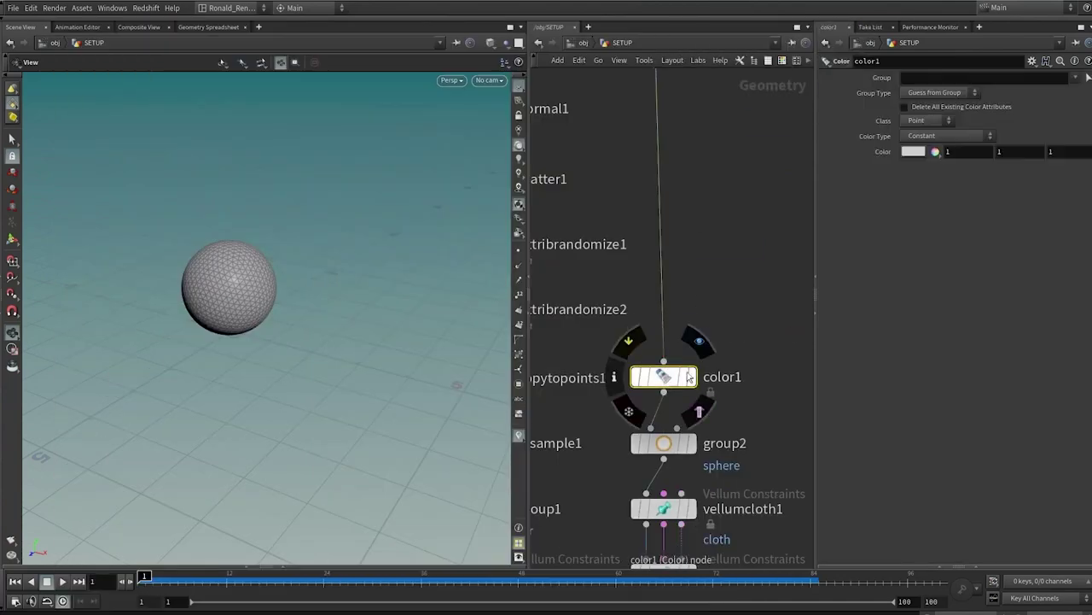
pyautogui.click(700, 342)
# Display the recoloured geometry at the GEO merge and centre vellumconstraints1 and vellumsolver1 beneath the two merge nodes.
pyautogui.scroll(-3, 746, 376)
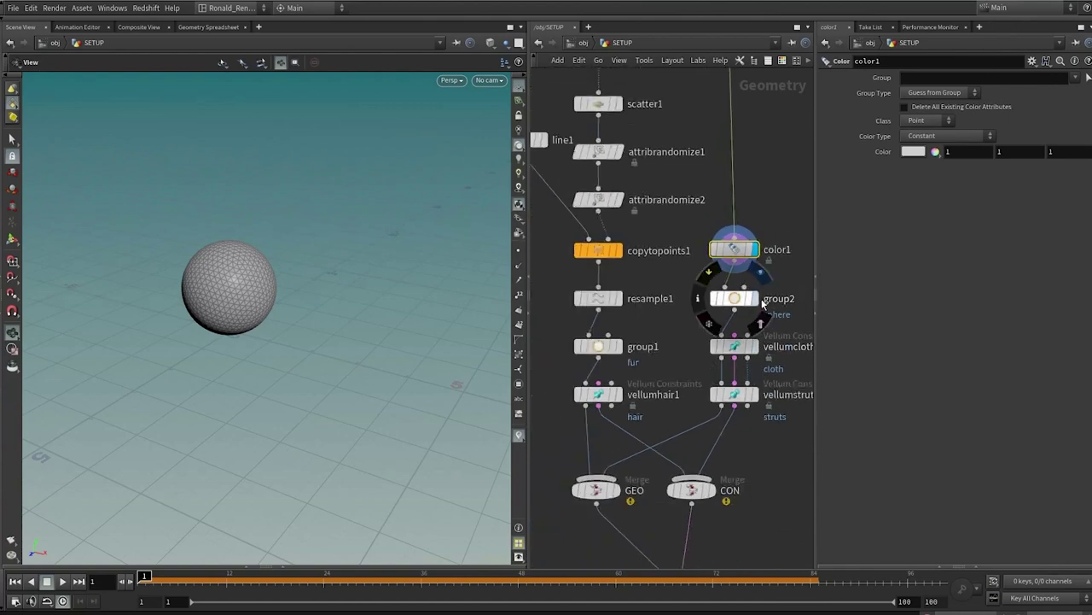
pyautogui.click(622, 465)
pyautogui.click(596, 490)
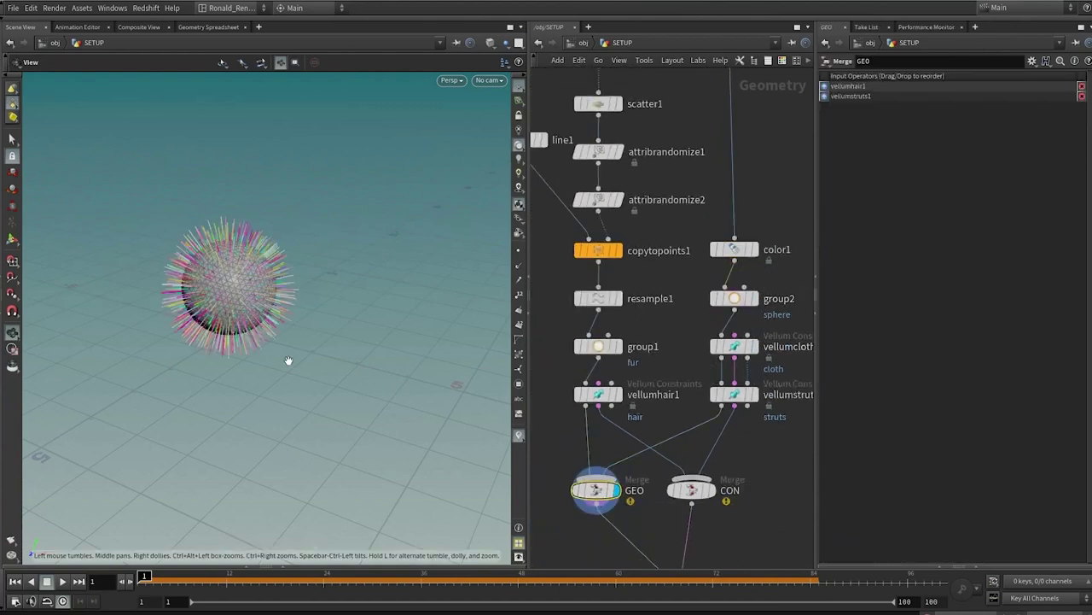
pyautogui.moveTo(730, 493); pyautogui.dragTo(726, 327, button='middle')
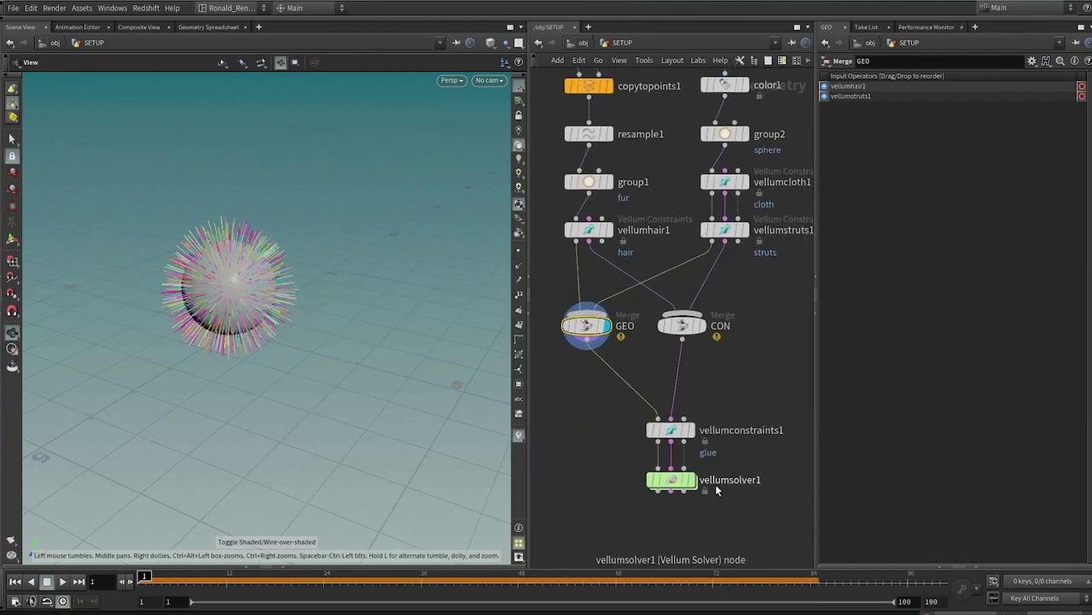
pyautogui.moveTo(735, 493); pyautogui.dragTo(642, 408)
pyautogui.click(741, 382)
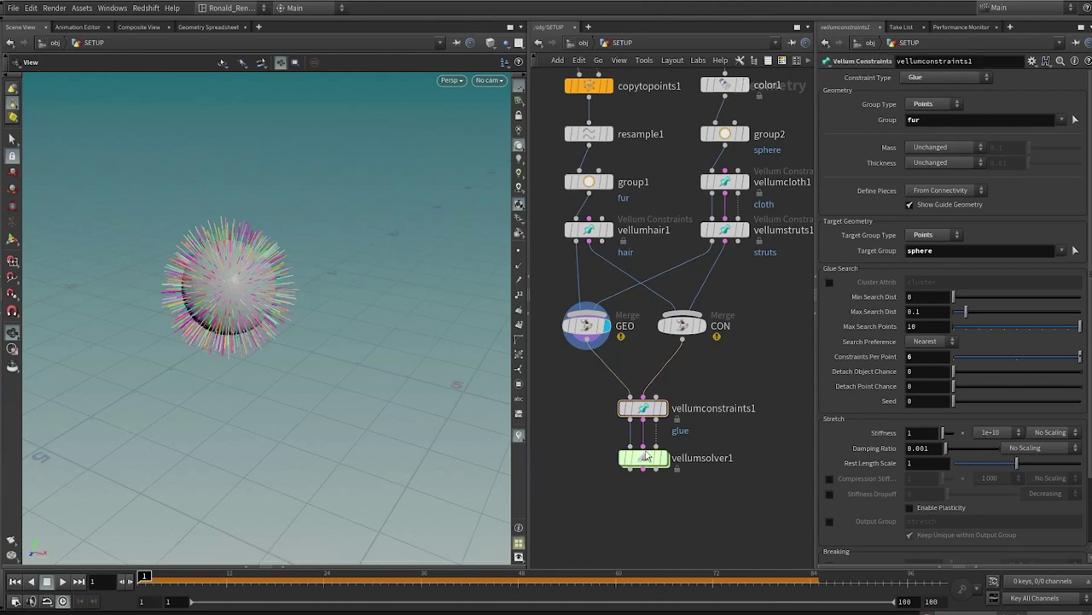
# Display vellumsolver1 and play the simulation with the white sphere up to frame 58.
pyautogui.click(664, 459)
pyautogui.moveTo(726, 513); pyautogui.dragTo(745, 421, button='middle')
pyautogui.press('Up')
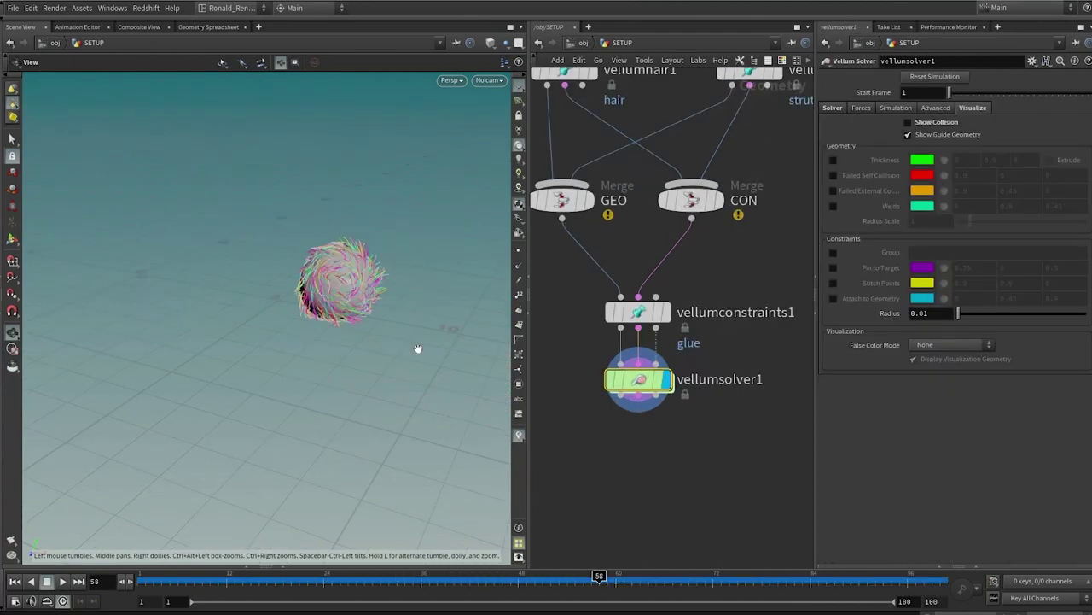
pyautogui.scroll(-1, 599, 468)
# Display the hair curves at copytopoints1 and examine the fur branch of the network.
pyautogui.moveTo(599, 468); pyautogui.dragTo(686, 367, button='middle')
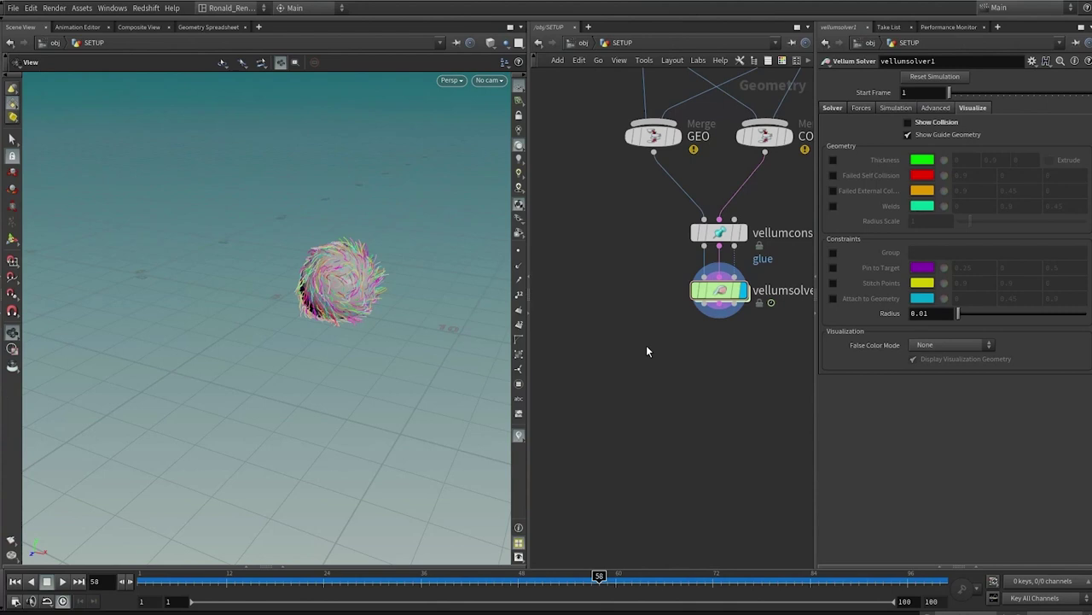
pyautogui.press('h')
pyautogui.scroll(2, 627, 237)
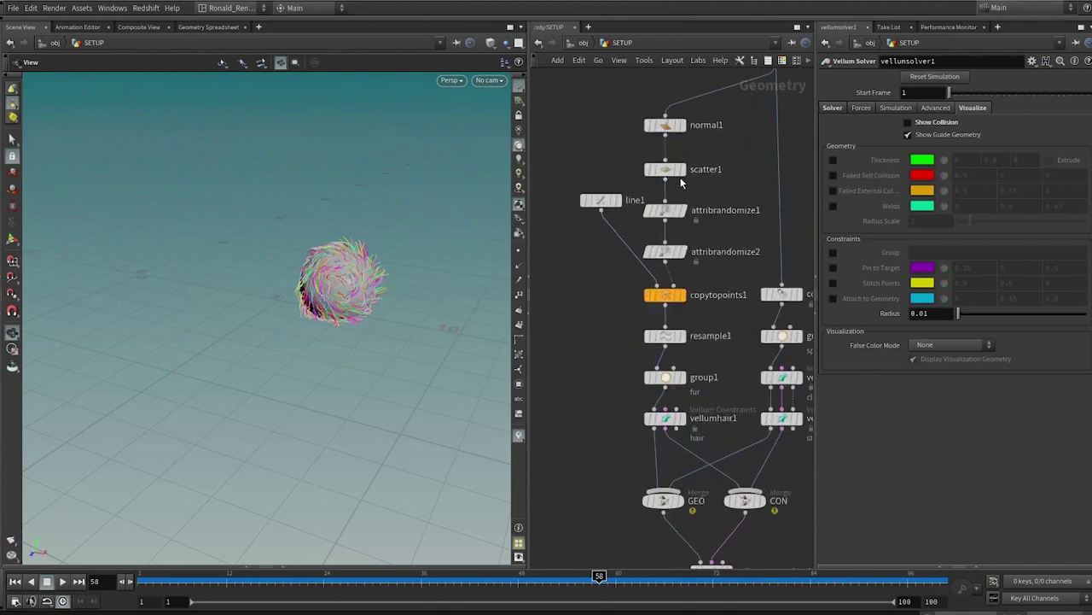
pyautogui.click(683, 253)
pyautogui.click(682, 295)
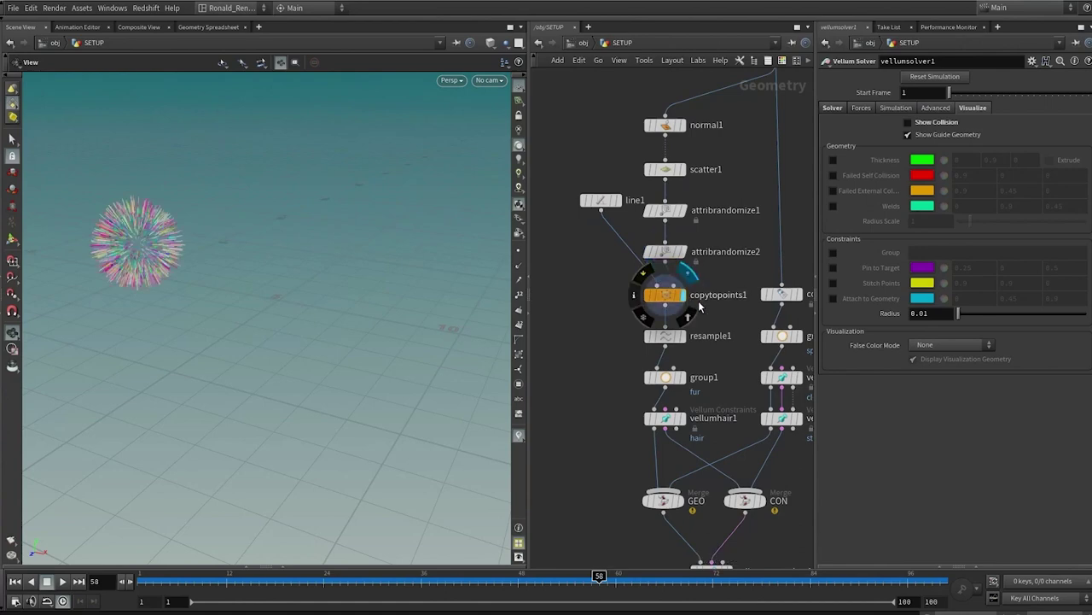
pyautogui.moveTo(603, 444); pyautogui.dragTo(612, 314, button='middle')
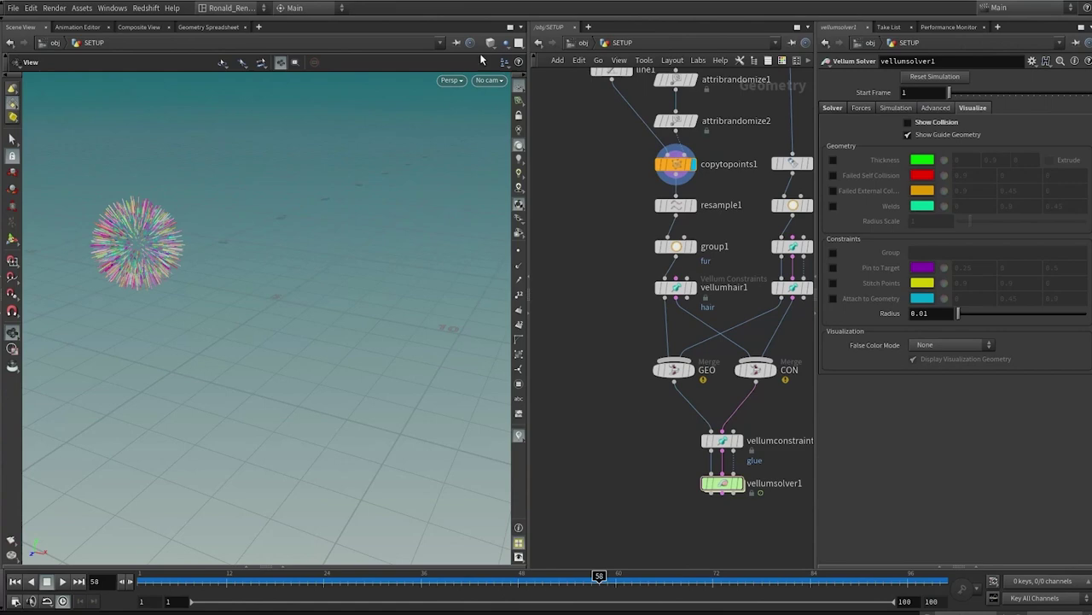
pyautogui.press('f')
pyautogui.moveTo(398, 381); pyautogui.dragTo(146, 375, button='right')
# Add a Split node to the first output of vellumsolver1, align it below the solver and display it.
pyautogui.moveTo(717, 530); pyautogui.dragTo(690, 284, button='middle')
pyautogui.scroll(3, 691, 282)
pyautogui.click(726, 243)
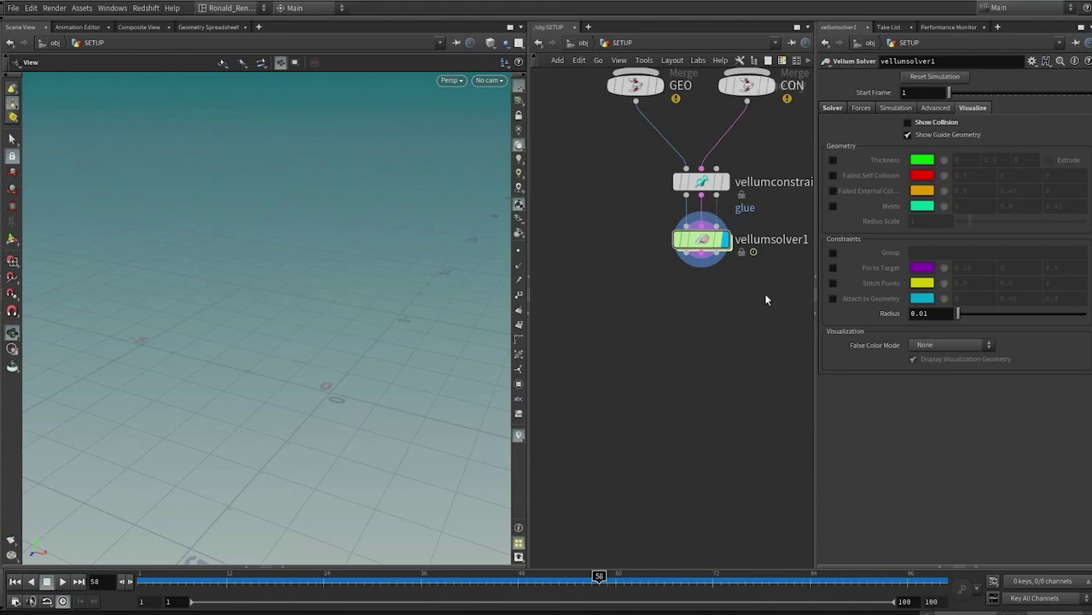
pyautogui.click(687, 253)
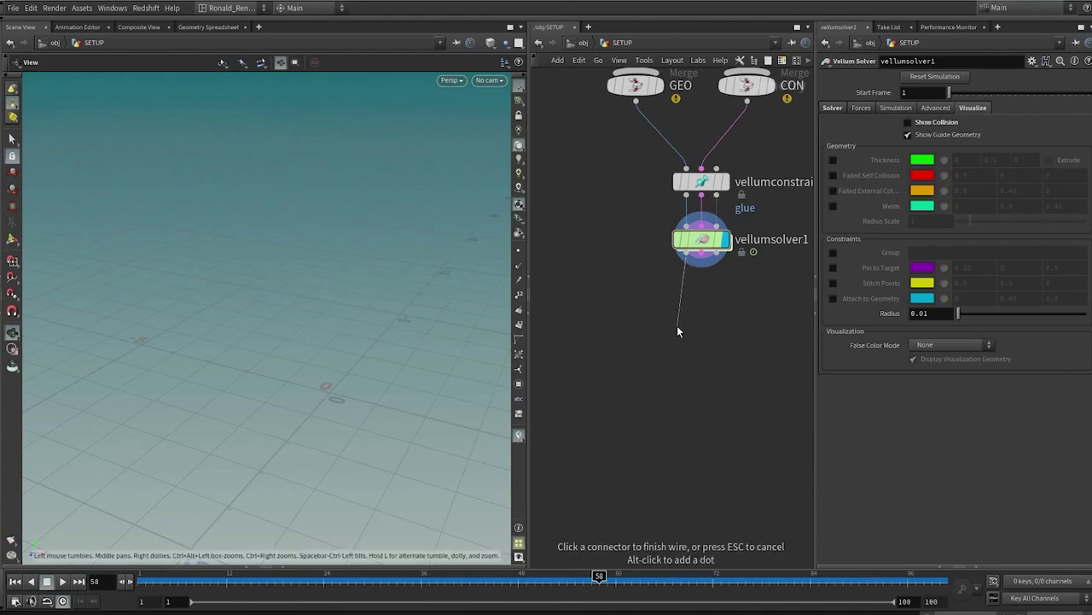
pyautogui.press('Tab')
pyautogui.write('split')
pyautogui.press('Return')
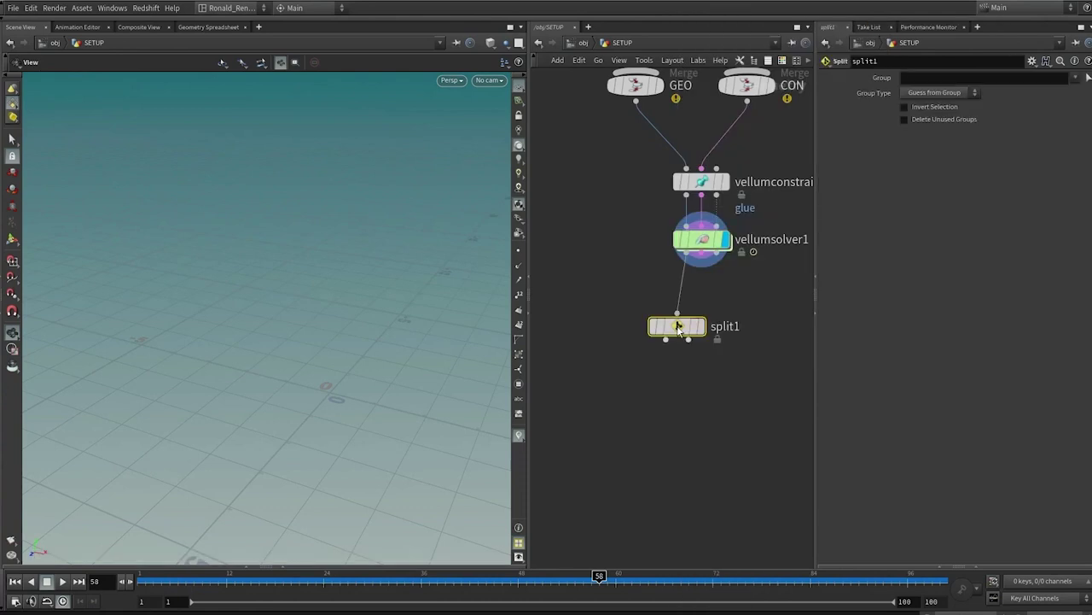
pyautogui.click(703, 327)
pyautogui.moveTo(679, 327); pyautogui.dragTo(690, 348)
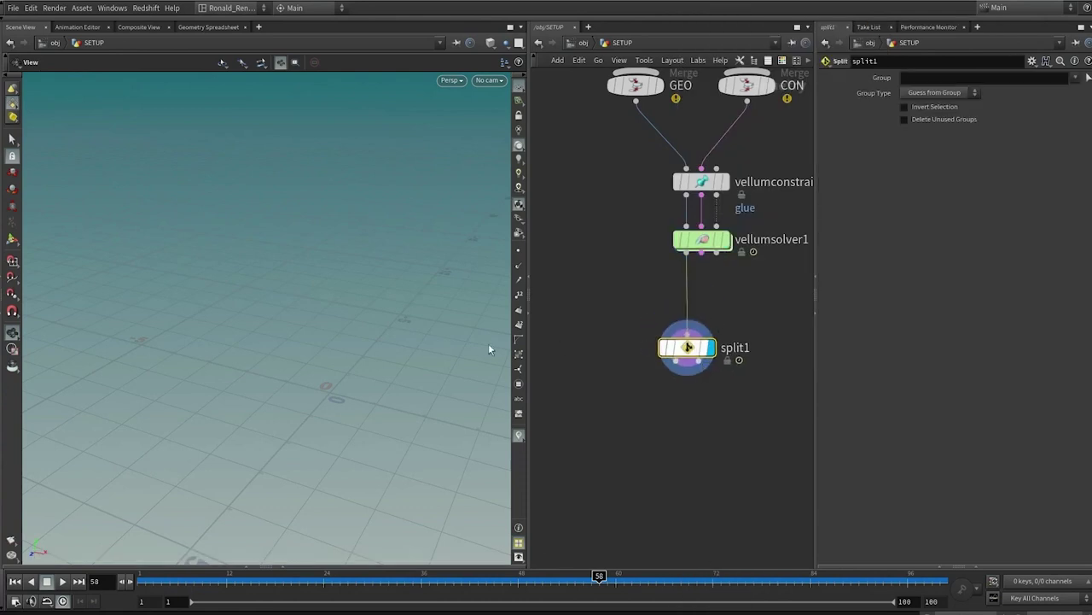
# Bring the simulated ball into view at frame 47 and set split1's group to fur.
pyautogui.hotkey('space', 'g')
pyautogui.moveTo(342, 306); pyautogui.dragTo(239, 502, button='right')
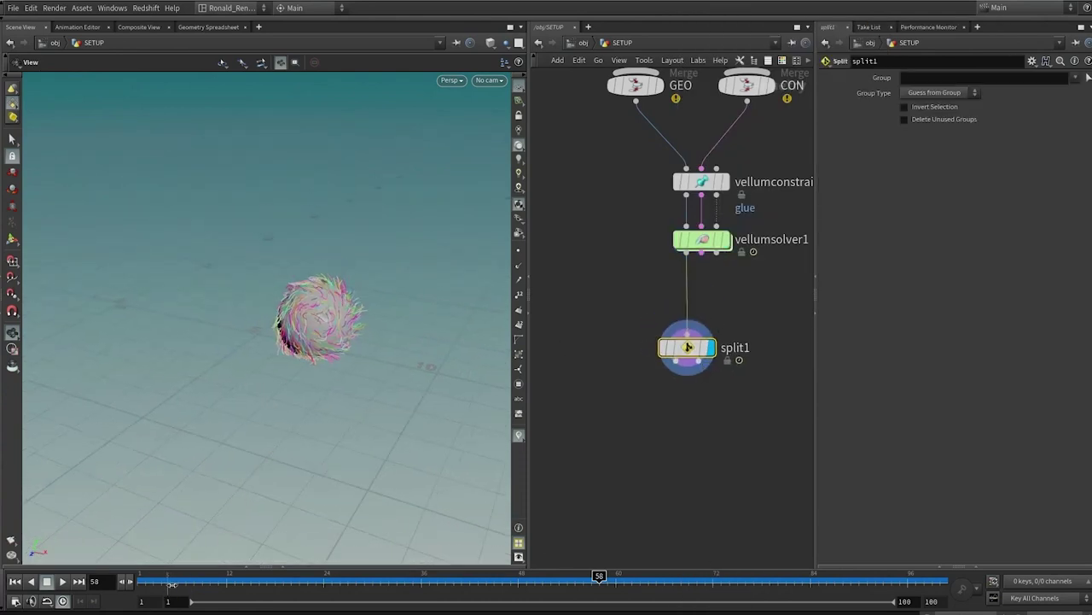
pyautogui.moveTo(173, 585); pyautogui.dragTo(391, 550)
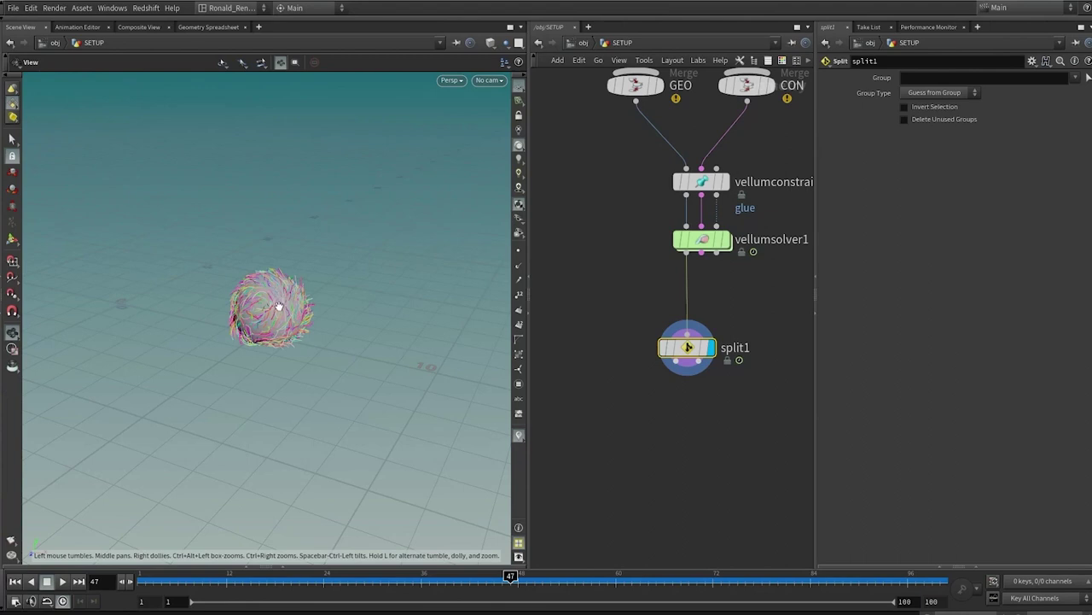
pyautogui.click(943, 75)
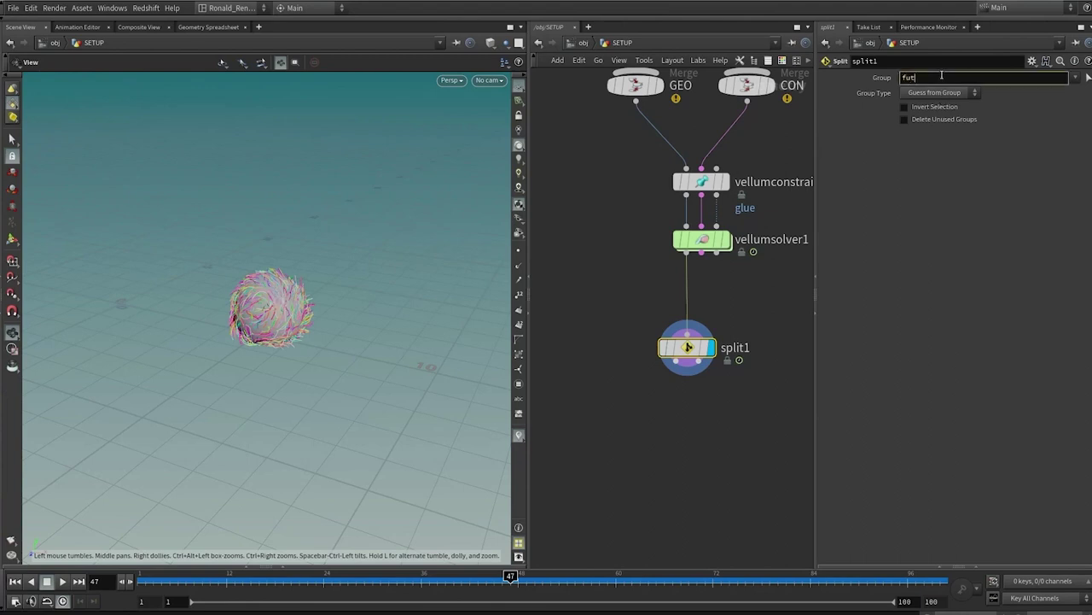
pyautogui.press('Return')
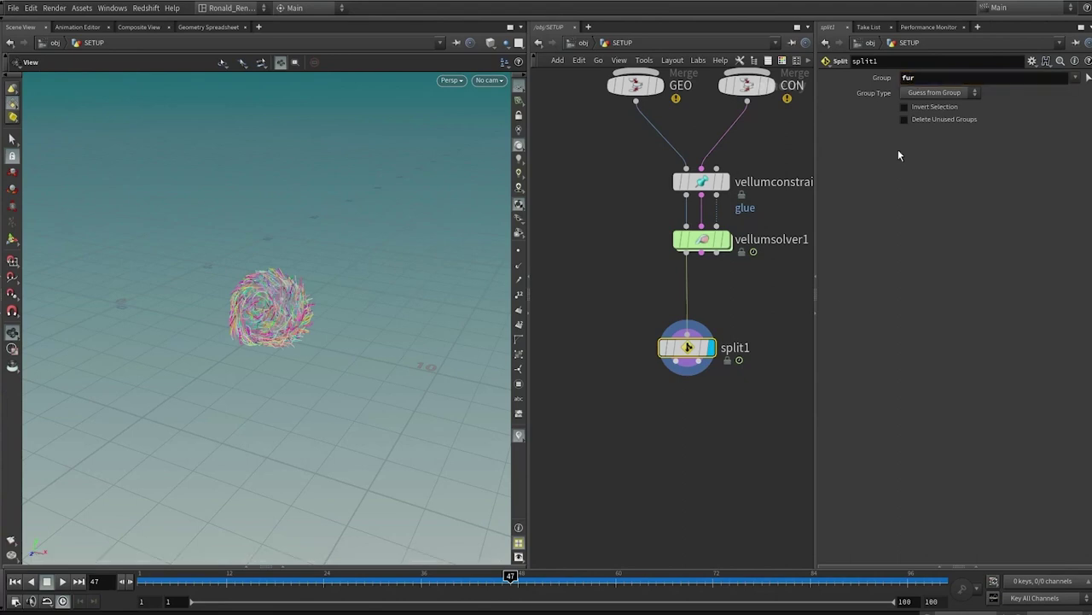
# Add a Null named GUIDE_ANIM to split1's first output and display the fur curves.
pyautogui.moveTo(675, 362); pyautogui.dragTo(650, 443)
pyautogui.press('Tab')
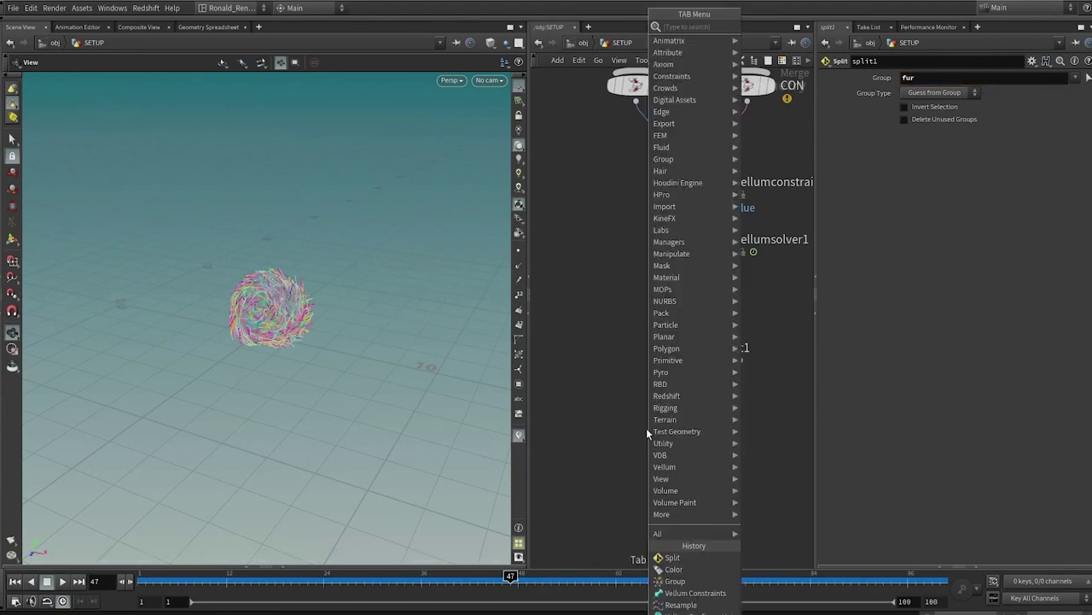
pyautogui.write('null')
pyautogui.press('Return')
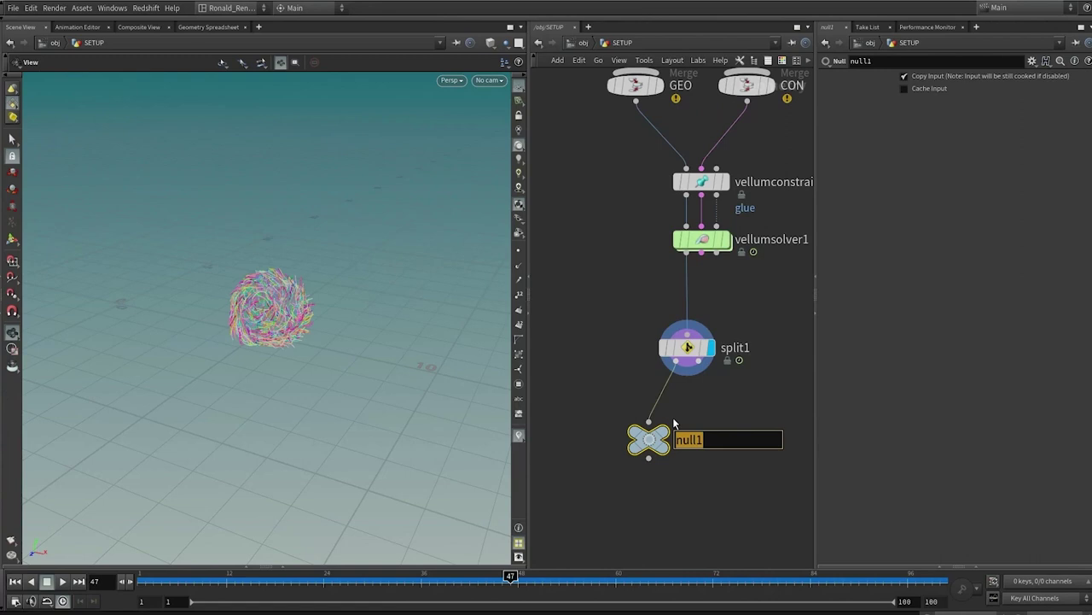
pyautogui.write('GUIDE_ANIM')
pyautogui.press('Return')
pyautogui.moveTo(674, 423); pyautogui.dragTo(652, 366, button='middle')
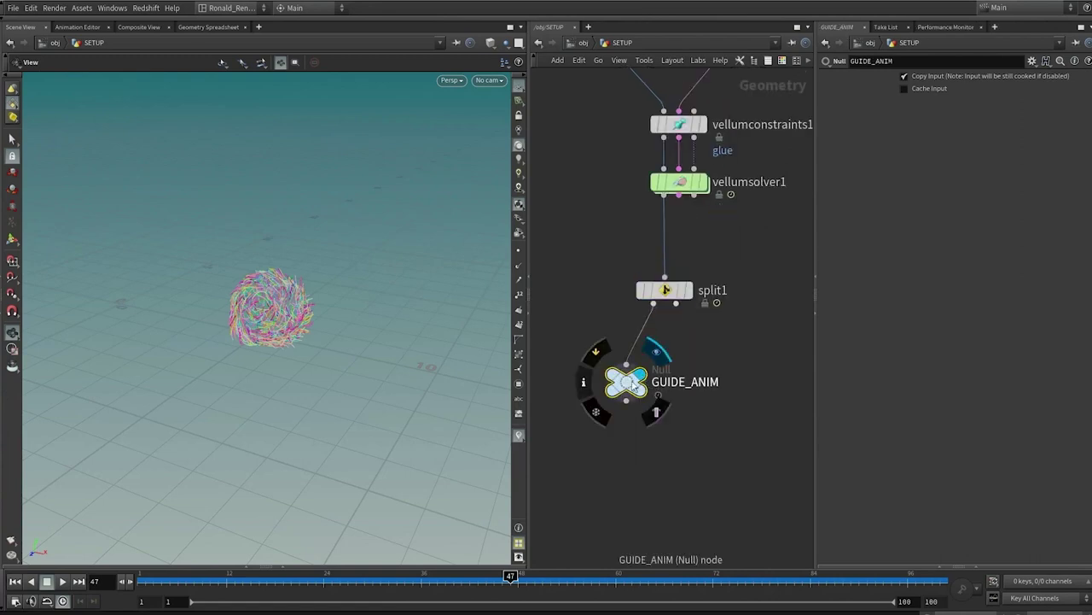
pyautogui.moveTo(209, 336); pyautogui.dragTo(332, 325, button='right')
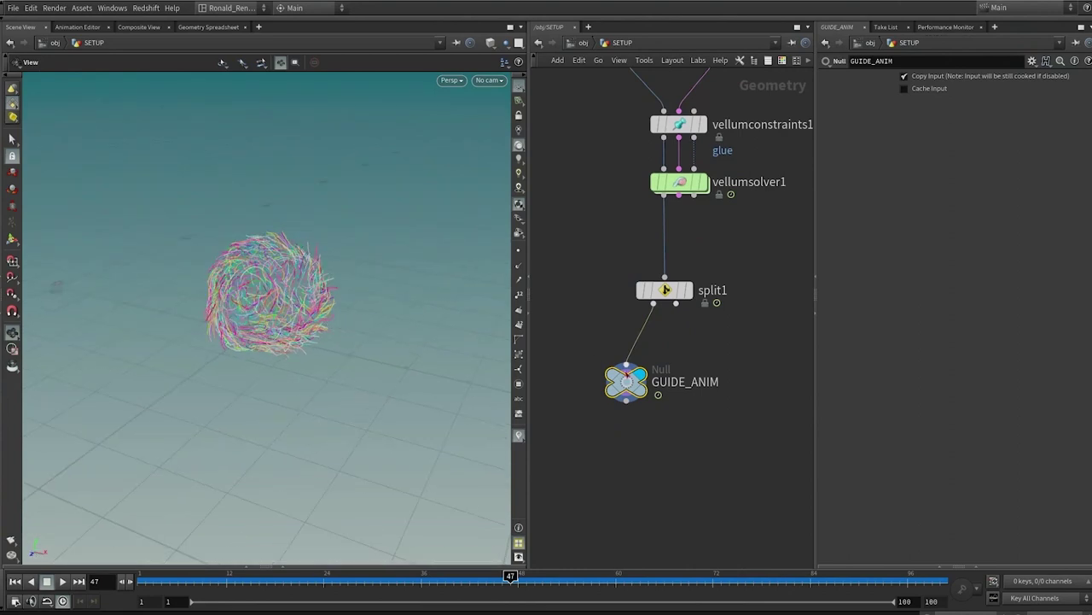
# Duplicate the GUIDE_ANIM null onto split1's second output, rename the copy SKIN_ANIM and display it.
pyautogui.keyDown('alt'); pyautogui.moveTo(616, 382); pyautogui.dragTo(747, 381); pyautogui.keyUp('alt')
pyautogui.moveTo(662, 317); pyautogui.dragTo(677, 309)
pyautogui.moveTo(797, 330); pyautogui.dragTo(630, 301, button='middle')
pyautogui.click(653, 352)
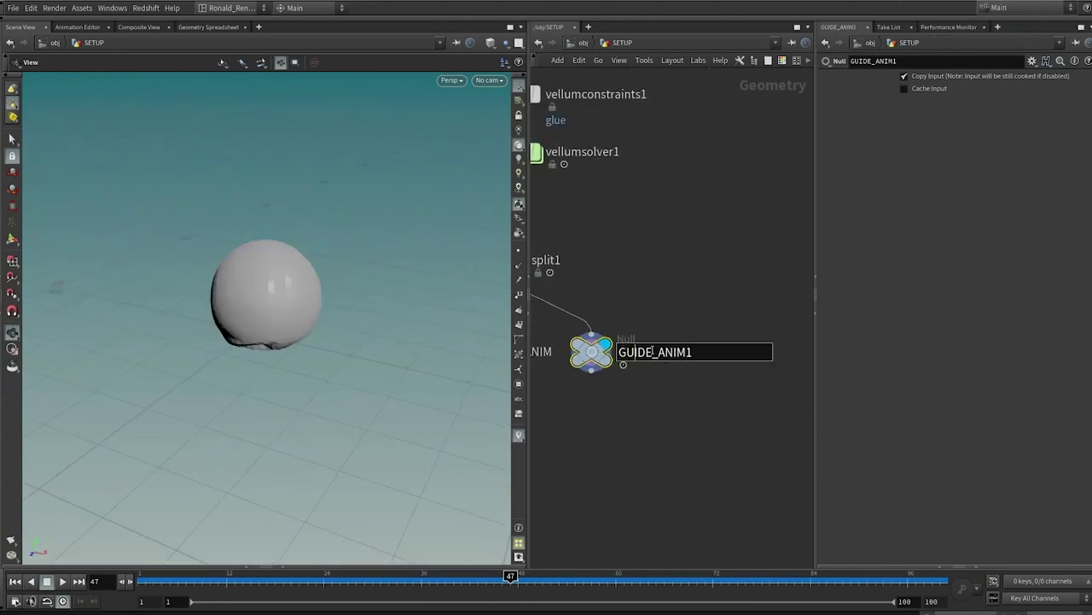
pyautogui.moveTo(654, 352); pyautogui.dragTo(596, 352)
pyautogui.write('SKIN')
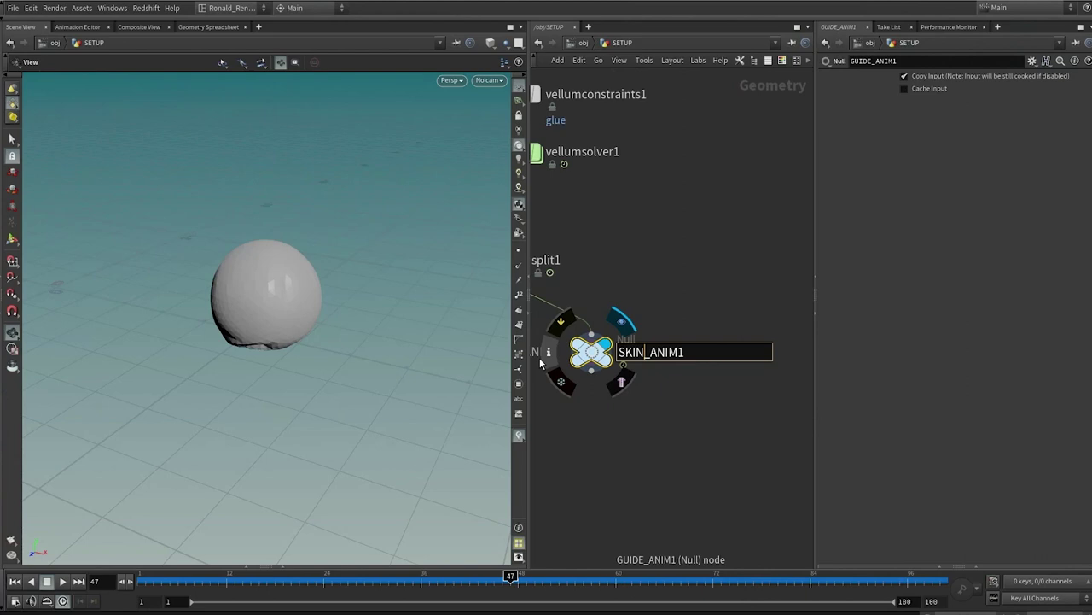
pyautogui.press('Return')
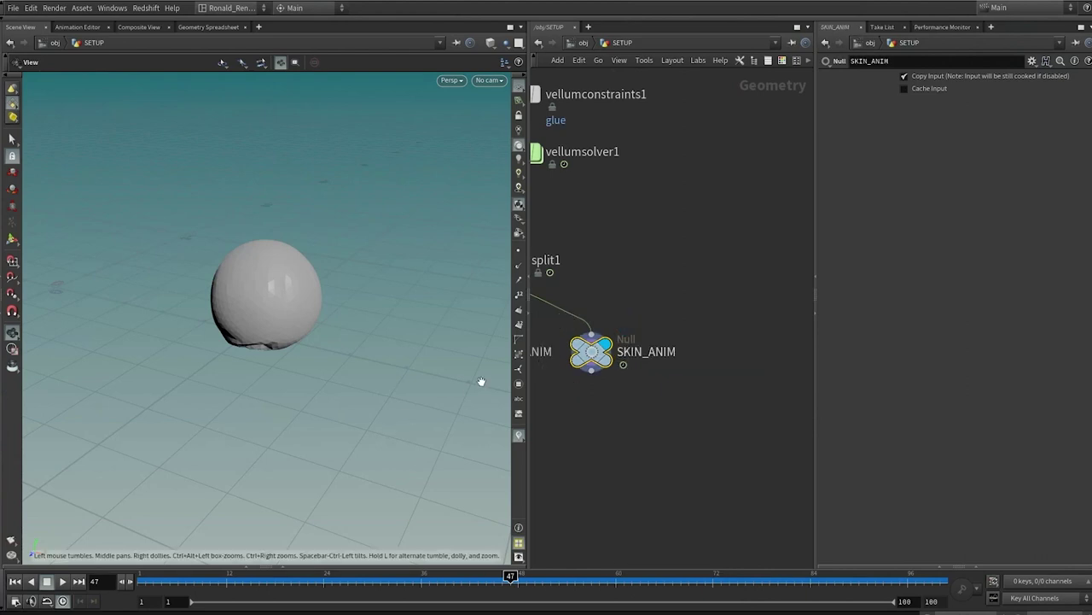
# Color the GUIDE_ANIM and SKIN_ANIM nulls pink.
pyautogui.scroll(-3, 753, 361)
pyautogui.scroll(2, 717, 334)
pyautogui.moveTo(749, 333); pyautogui.dragTo(580, 278)
pyautogui.press('c')
pyautogui.click(790, 489)
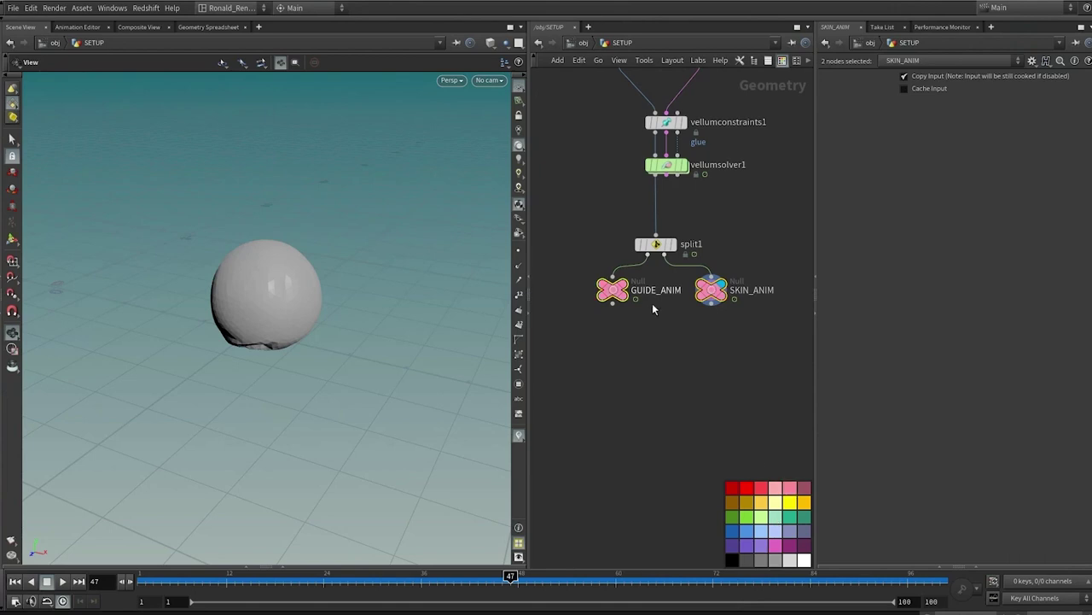
pyautogui.press('c')
pyautogui.click(688, 342)
pyautogui.scroll(-3, 689, 341)
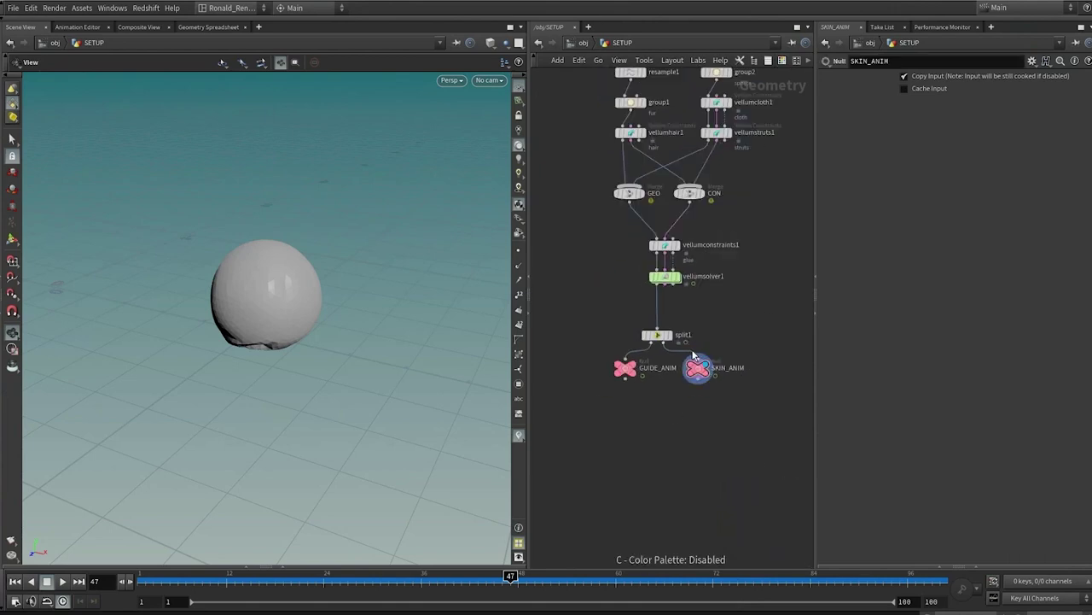
pyautogui.scroll(3, 702, 324)
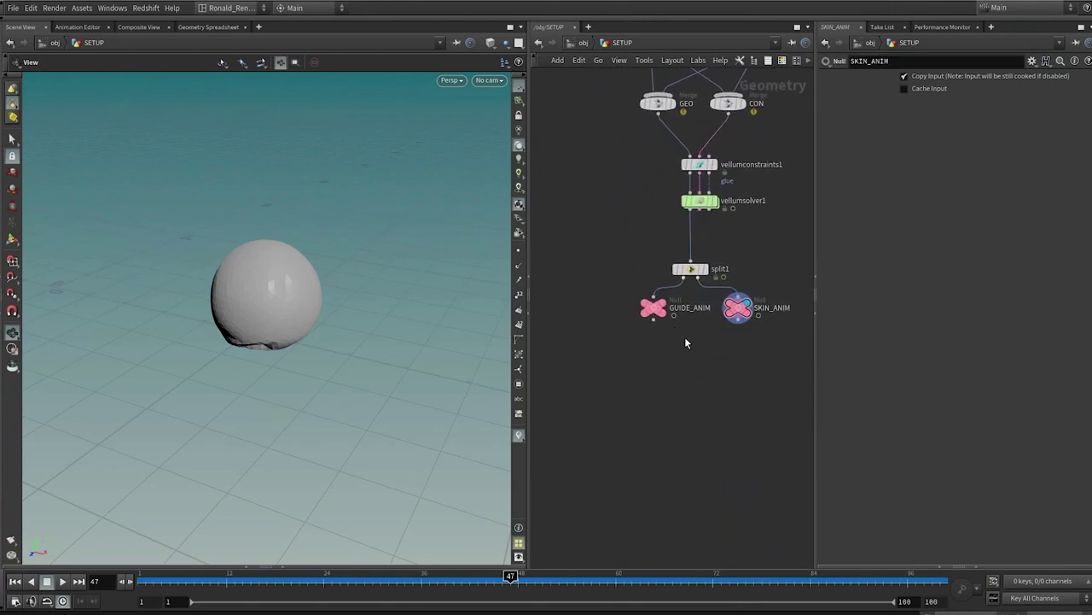
# Duplicate GUIDE_ANIM beside the original, keeping it on split1's first output, and rename the copy GUIDE_STATIC.
pyautogui.moveTo(656, 312)
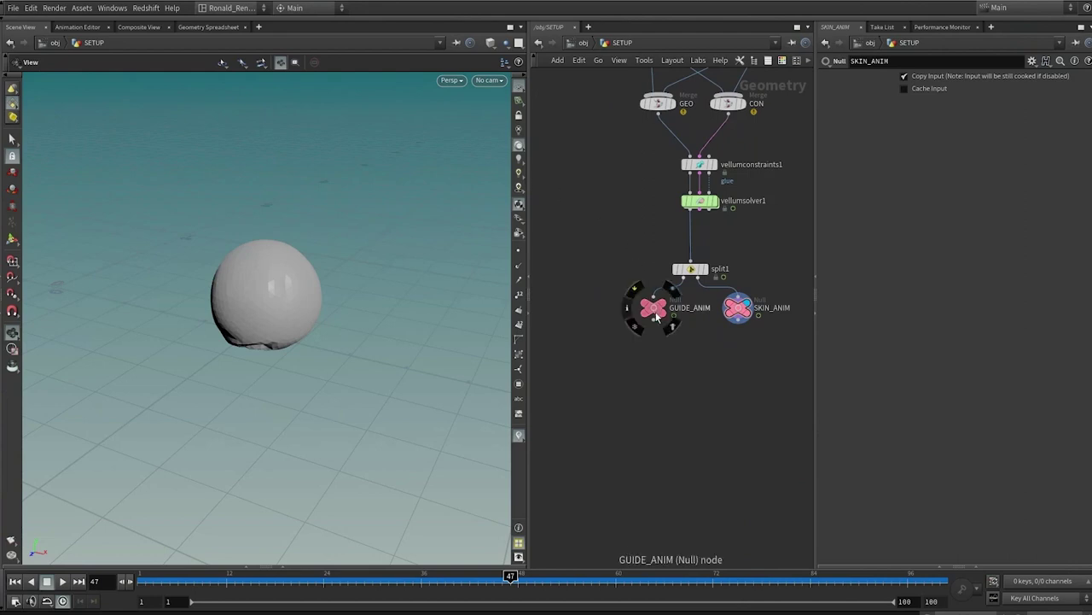
pyautogui.keyDown('alt'); pyautogui.moveTo(655, 312); pyautogui.dragTo(584, 313); pyautogui.keyUp('alt')
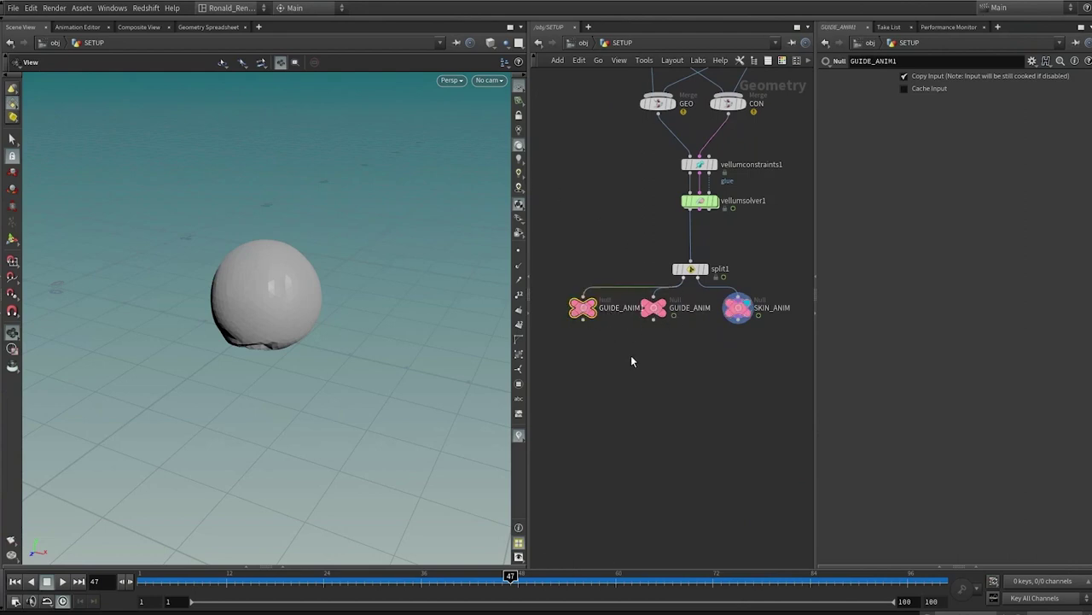
pyautogui.moveTo(632, 357); pyautogui.dragTo(696, 345, button='middle')
pyautogui.moveTo(648, 295); pyautogui.dragTo(730, 317)
pyautogui.hotkey('ctrl', 'z')
pyautogui.click(657, 297)
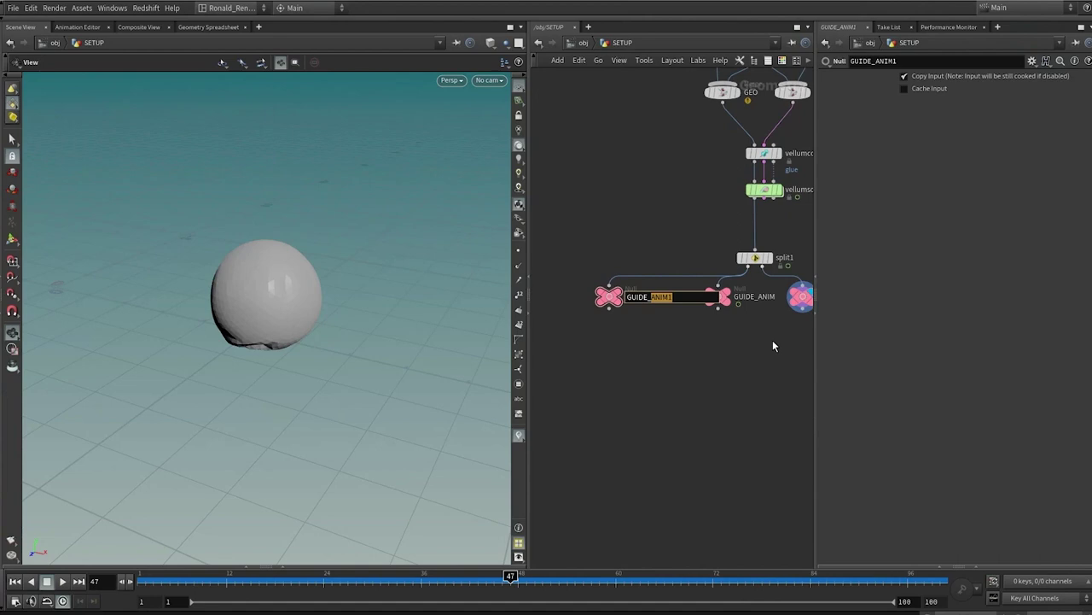
pyautogui.write('STATIC')
pyautogui.press('Return')
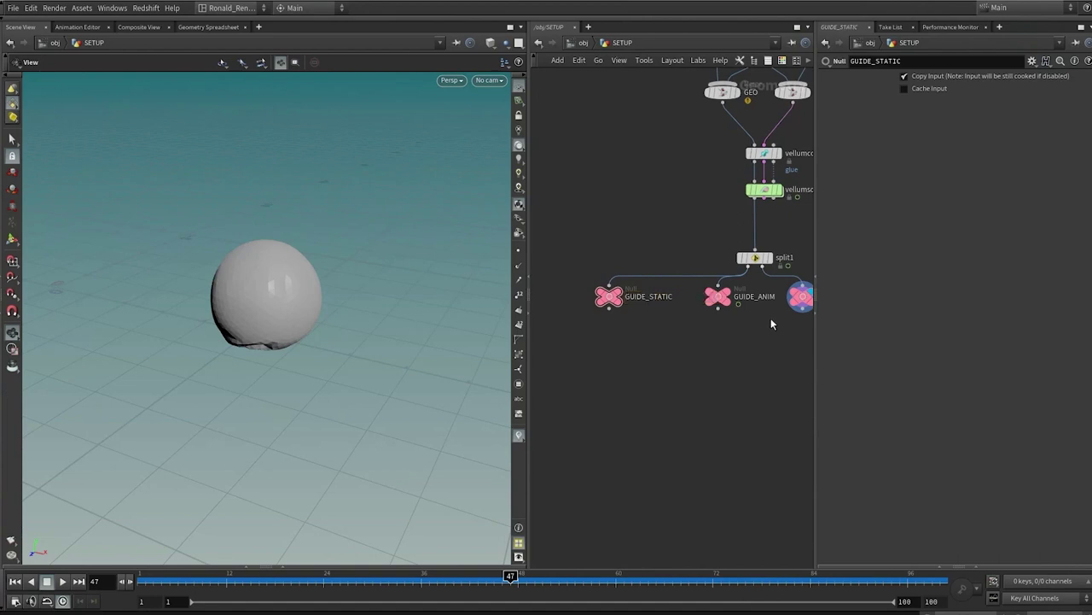
# Display GUIDE_STATIC and move the timeline to frame 1 with the fur ball in view.
pyautogui.moveTo(731, 309); pyautogui.dragTo(671, 333, button='middle')
pyautogui.click(557, 317)
pyautogui.moveTo(218, 580); pyautogui.dragTo(144, 577)
pyautogui.moveTo(197, 321); pyautogui.dragTo(152, 350)
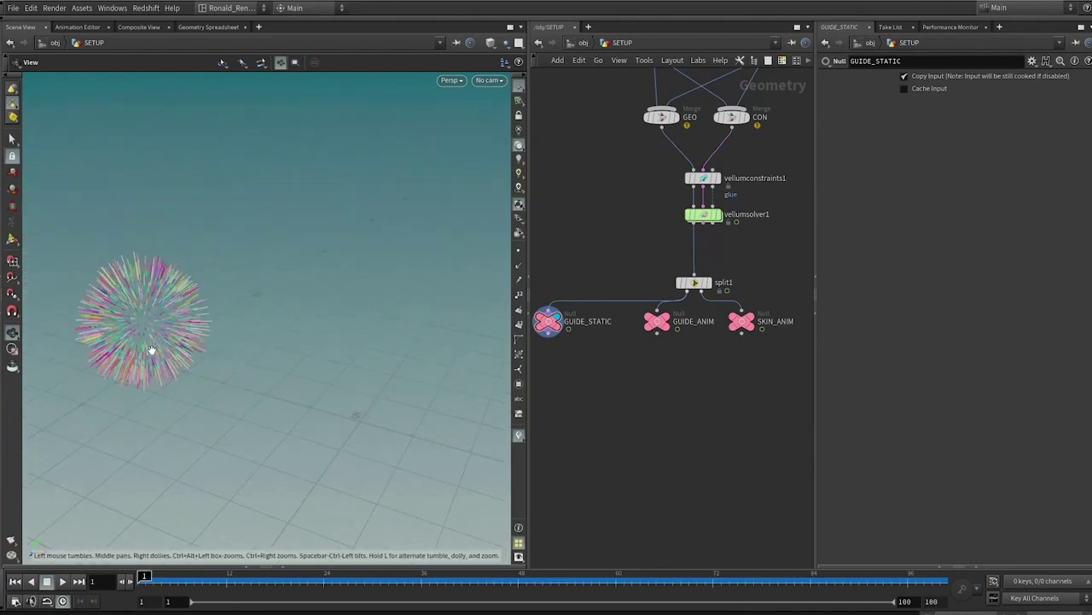
# Try feeding GUIDE_STATIC from the fur branch above the solver, and reconnect it to split1's first output.
pyautogui.moveTo(595, 231); pyautogui.dragTo(630, 338, button='middle')
pyautogui.scroll(-1, 630, 338)
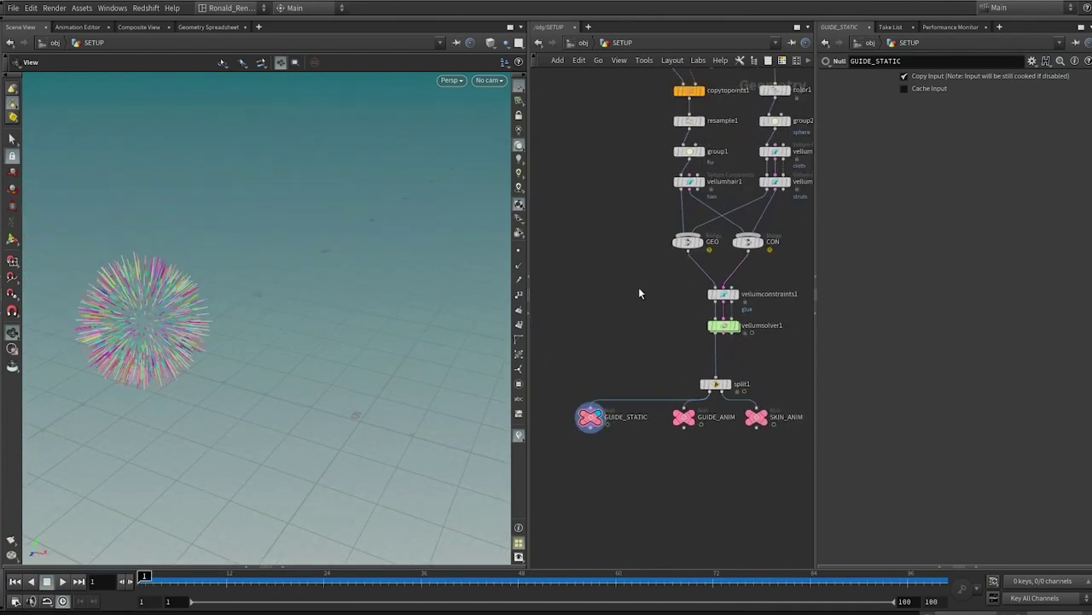
pyautogui.moveTo(639, 291); pyautogui.dragTo(649, 353, button='middle')
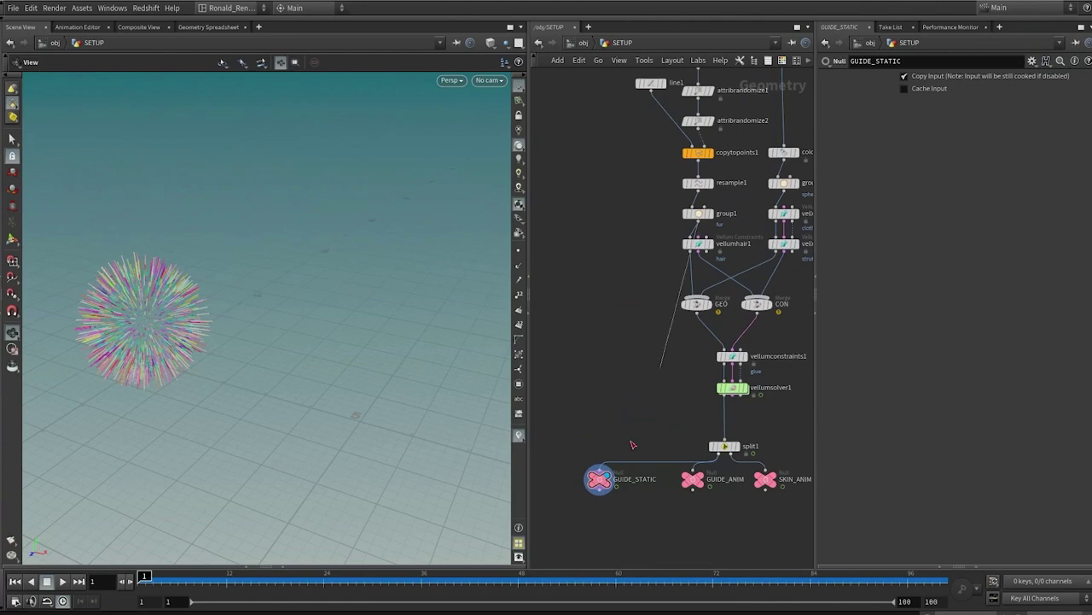
pyautogui.click(600, 468)
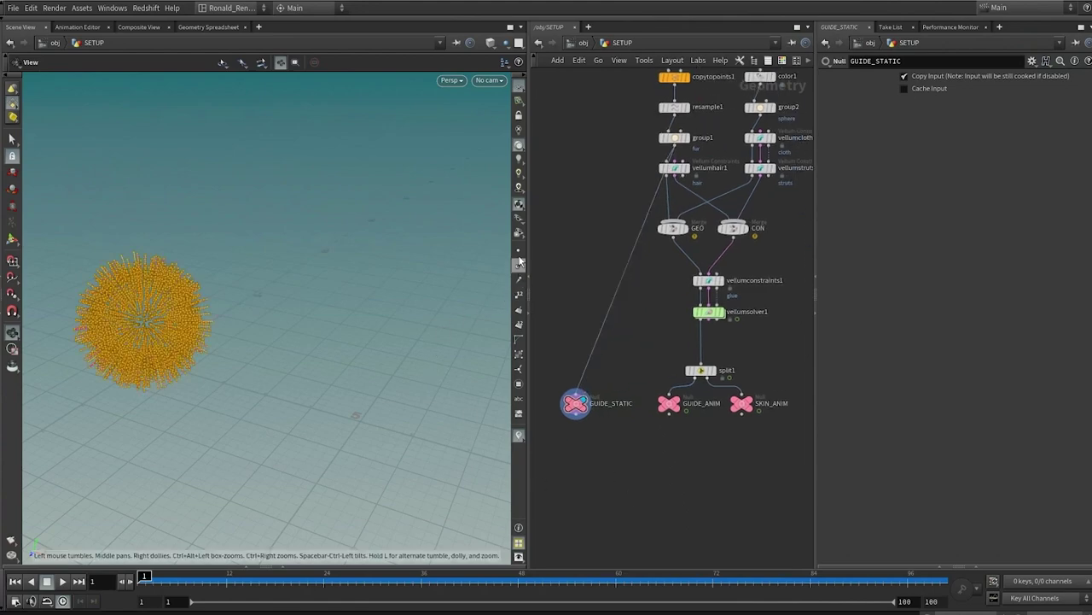
pyautogui.click(590, 394)
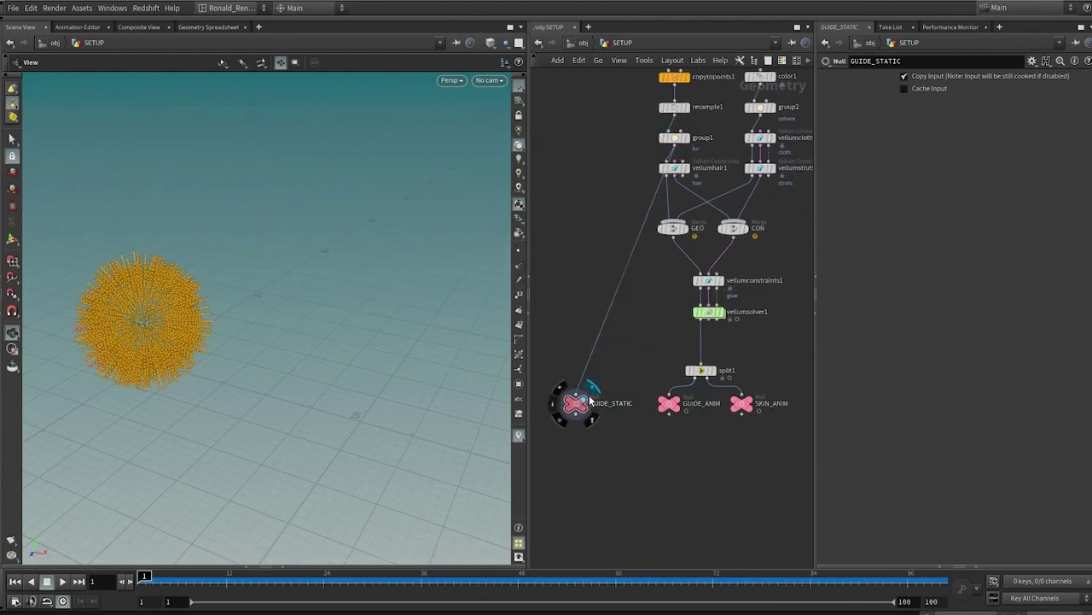
pyautogui.click(685, 390)
pyautogui.moveTo(656, 390); pyautogui.dragTo(576, 393)
# Insert a Time Shift node fixed at frame 1 between split1 and GUIDE_STATIC and display it.
pyautogui.press('Tab')
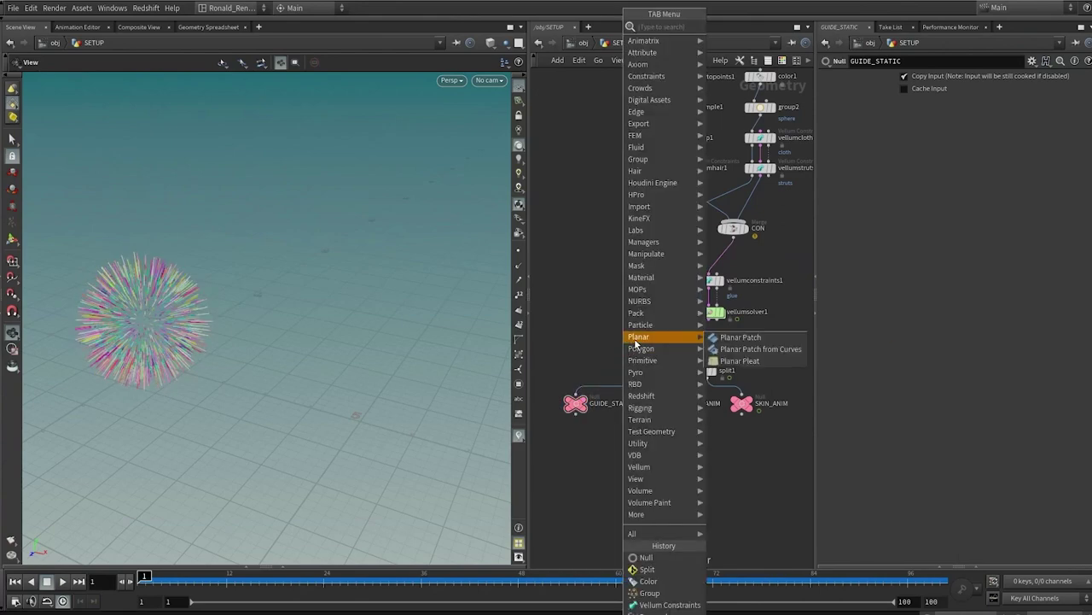
pyautogui.write('times')
pyautogui.press('Return')
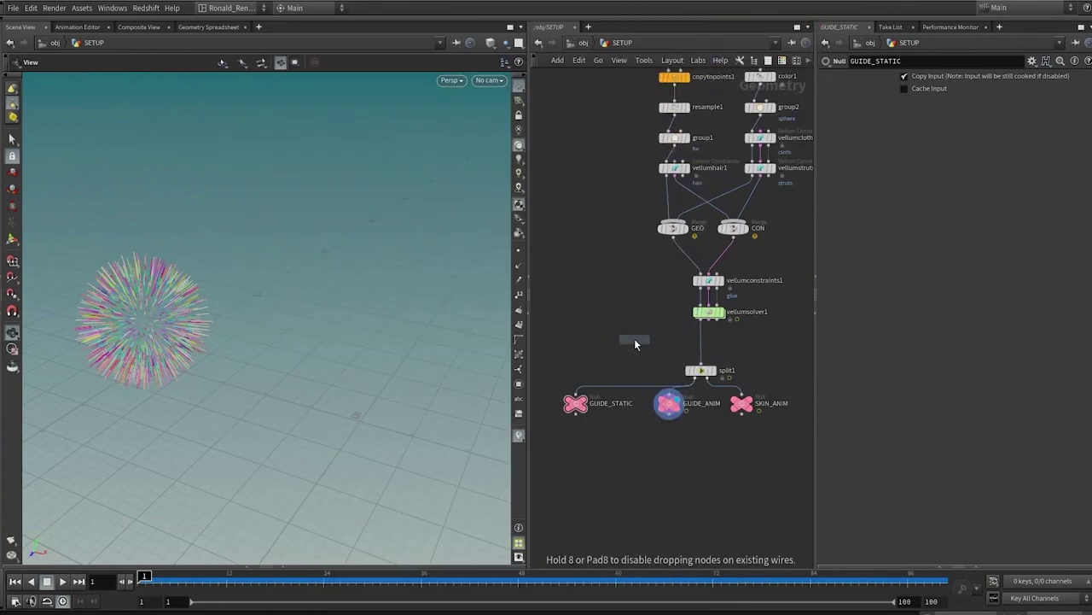
pyautogui.click(661, 359)
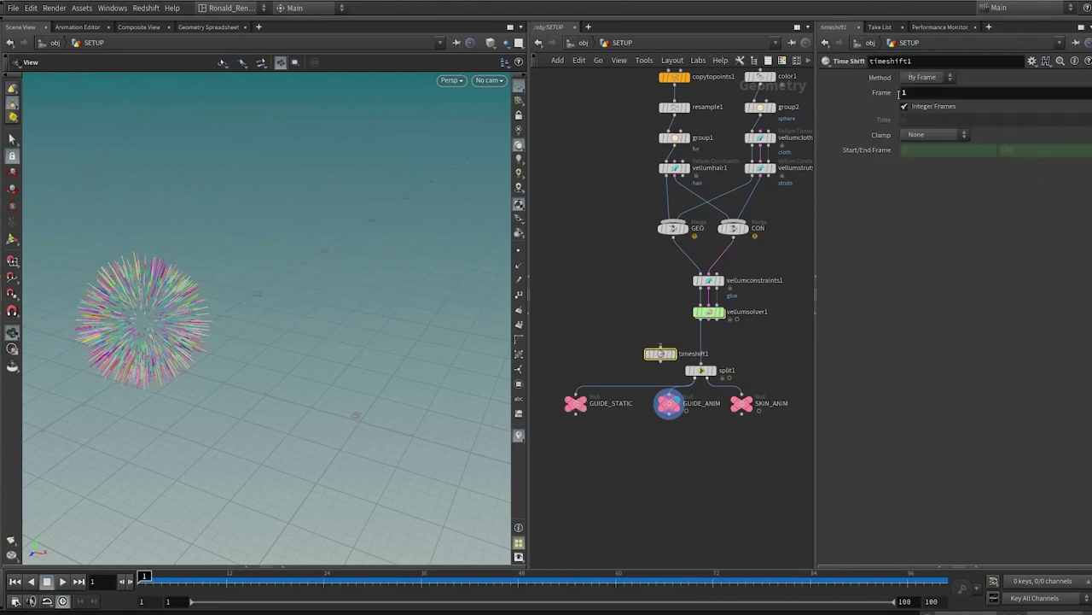
pyautogui.moveTo(661, 346); pyautogui.dragTo(639, 382)
pyautogui.moveTo(698, 434); pyautogui.dragTo(693, 372, button='middle')
pyautogui.click(586, 343)
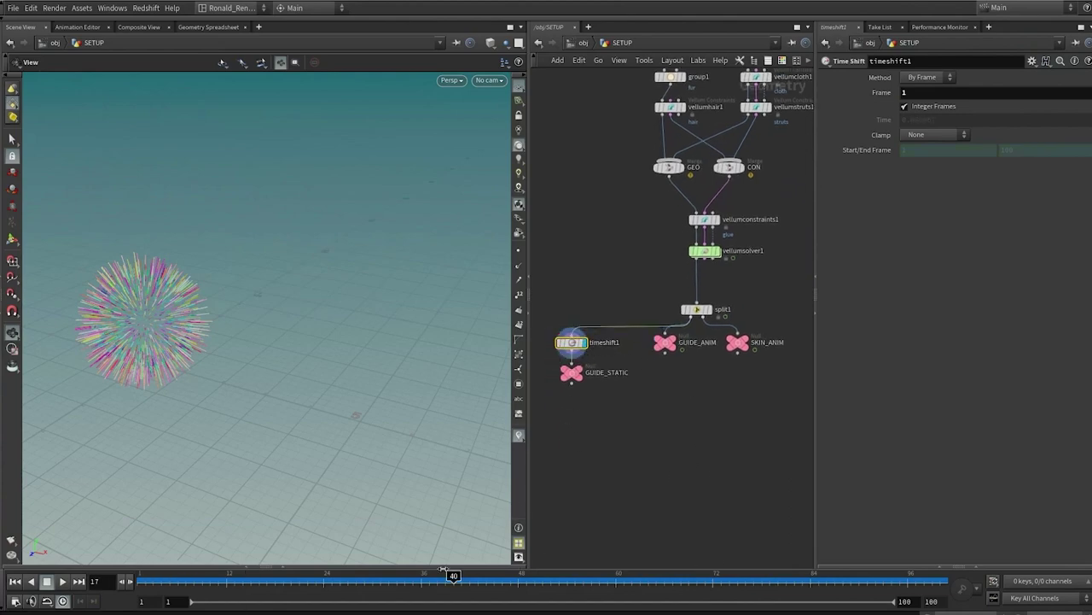
# Line up GUIDE_ANIM and SKIN_ANIM below split1 and scrub the timeline to check the frozen guides, returning to frame 1.
pyautogui.moveTo(683, 345); pyautogui.dragTo(667, 377)
pyautogui.click(743, 407)
pyautogui.moveTo(742, 407); pyautogui.dragTo(636, 353, button='middle')
pyautogui.scroll(3, 636, 354)
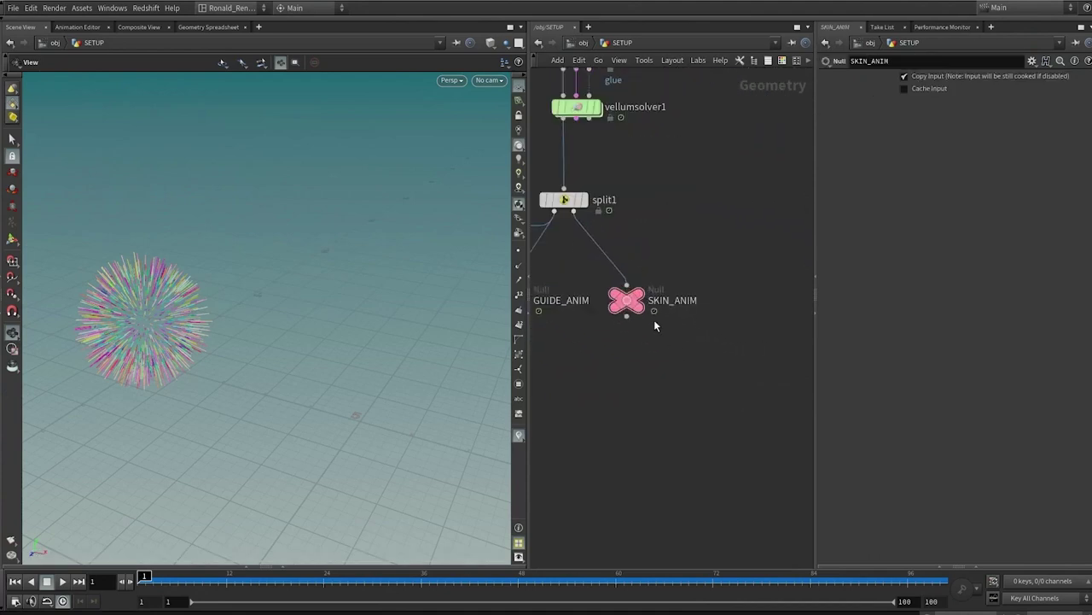
pyautogui.moveTo(329, 579); pyautogui.dragTo(925, 560)
pyautogui.hotkey('ctrl', 'Up')
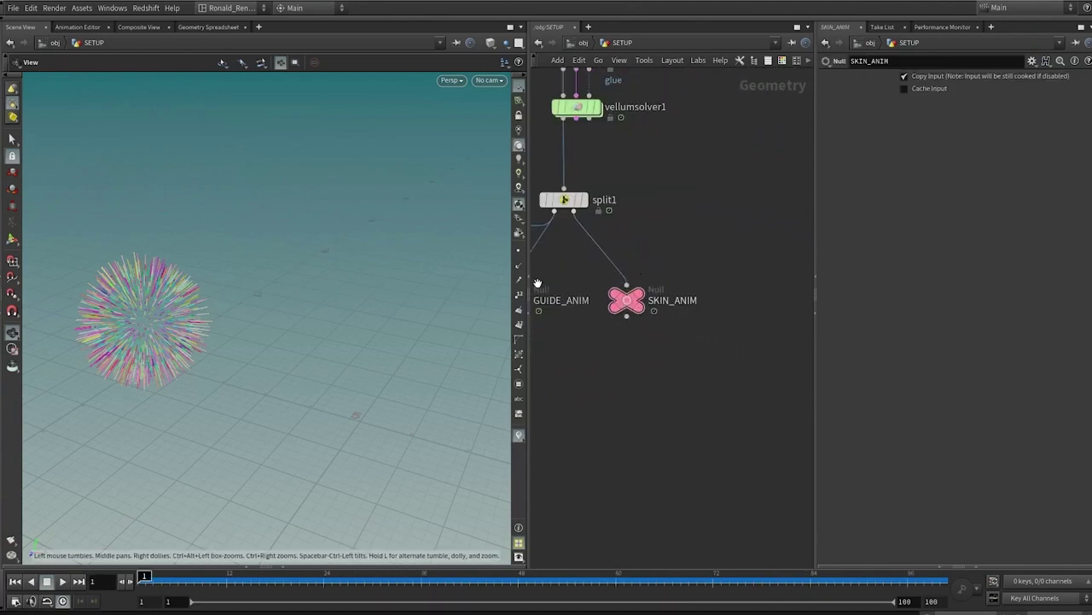
# Display SKIN_ANIM and move it farther from GUIDE_ANIM to make room for another branch.
pyautogui.click(638, 294)
pyautogui.moveTo(664, 397); pyautogui.dragTo(786, 382, button='middle')
pyautogui.scroll(-5, 769, 379)
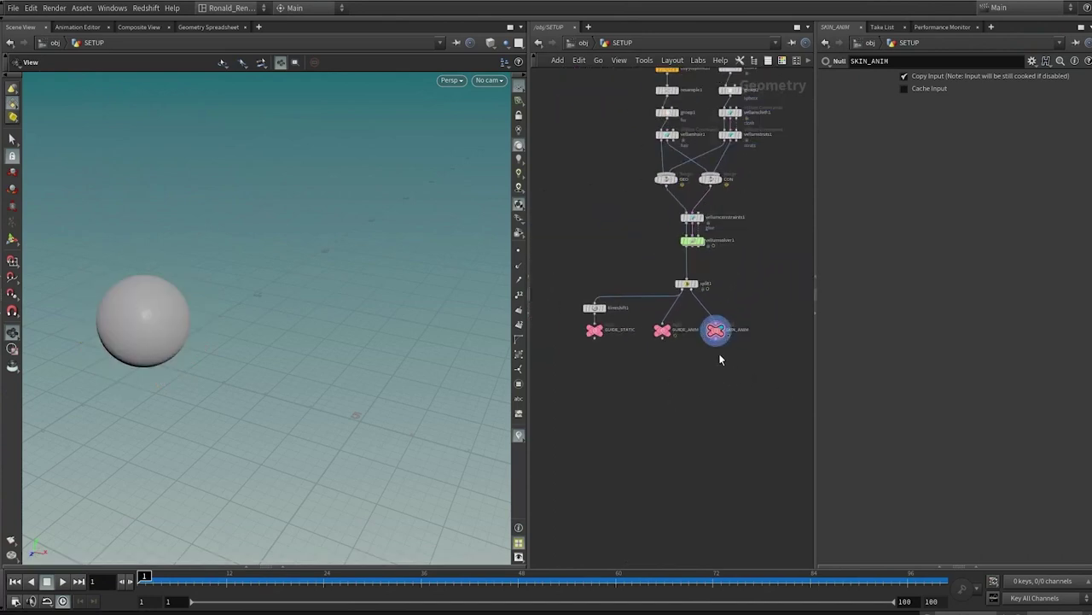
pyautogui.moveTo(717, 333); pyautogui.dragTo(772, 331)
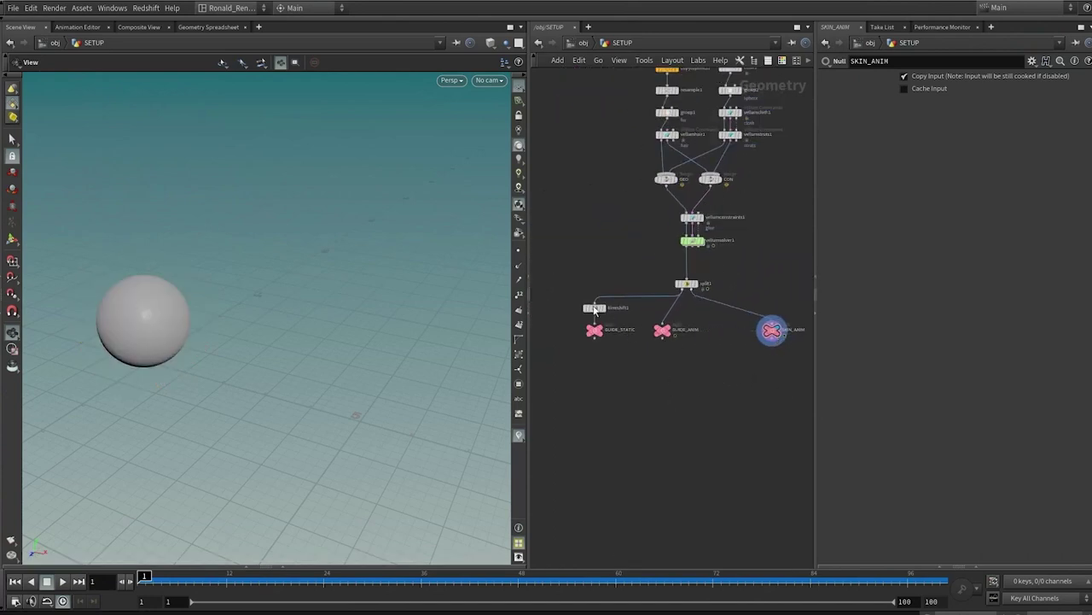
# Duplicate timeshift1 with its GUIDE_STATIC null and connect the copied Time Shift to split1's second output.
pyautogui.moveTo(611, 353); pyautogui.dragTo(585, 274)
pyautogui.keyDown('alt'); pyautogui.moveTo(596, 311); pyautogui.dragTo(715, 312); pyautogui.keyUp('alt')
pyautogui.click(715, 316)
pyautogui.scroll(5, 731, 289)
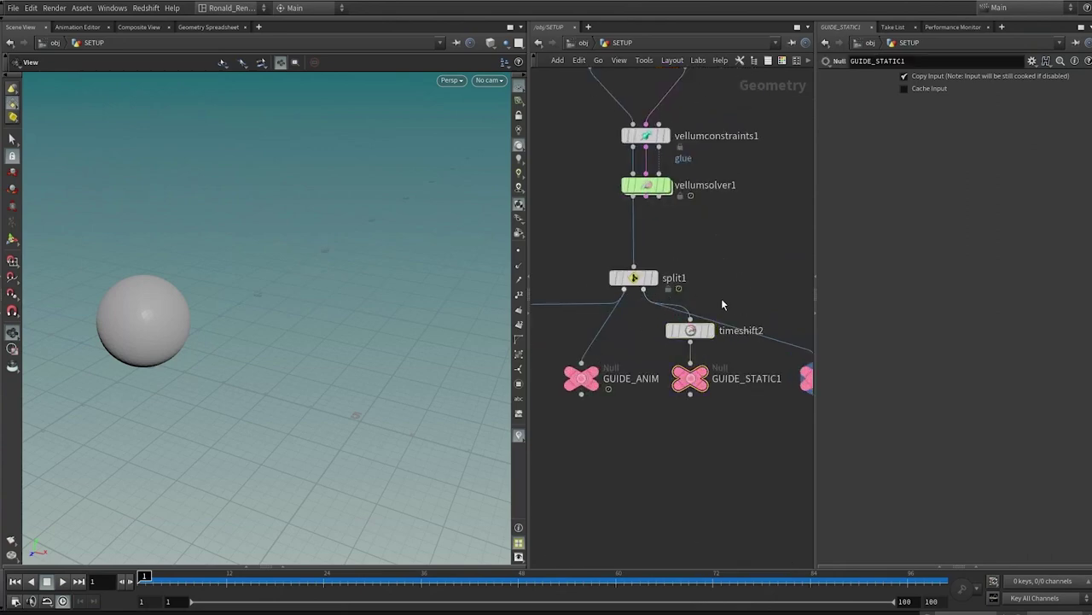
# Rename the null below timeshift2 as SKIN_REST.
pyautogui.click(690, 331)
pyautogui.doubleClick(740, 382)
pyautogui.moveTo(741, 382); pyautogui.dragTo(667, 386)
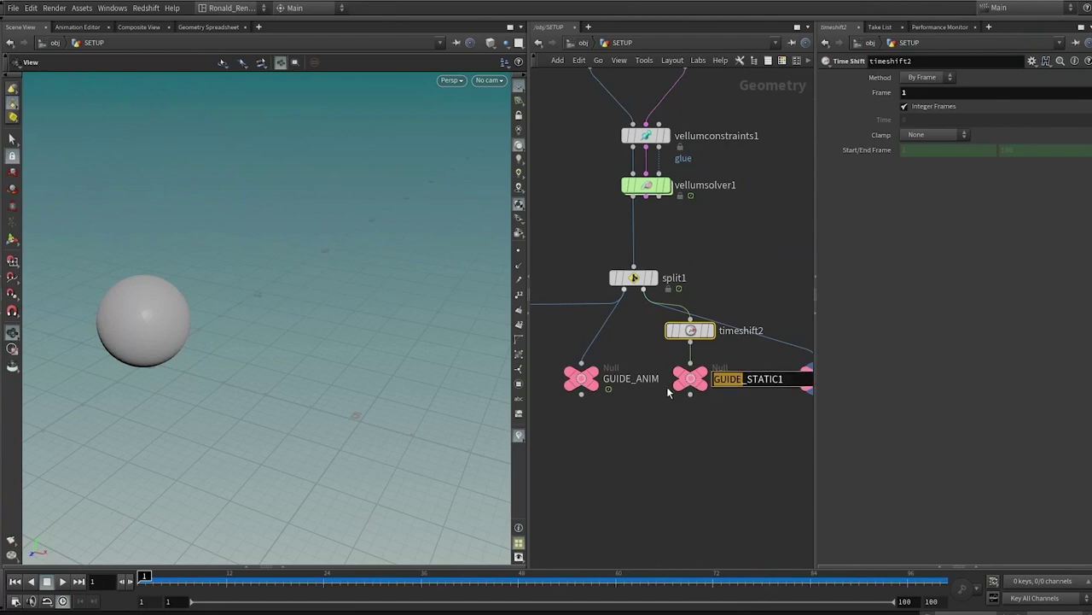
pyautogui.write('SKIN')
pyautogui.press('End')
pyautogui.press('BackSpace')
pyautogui.write('RES')
pyautogui.click(680, 427)
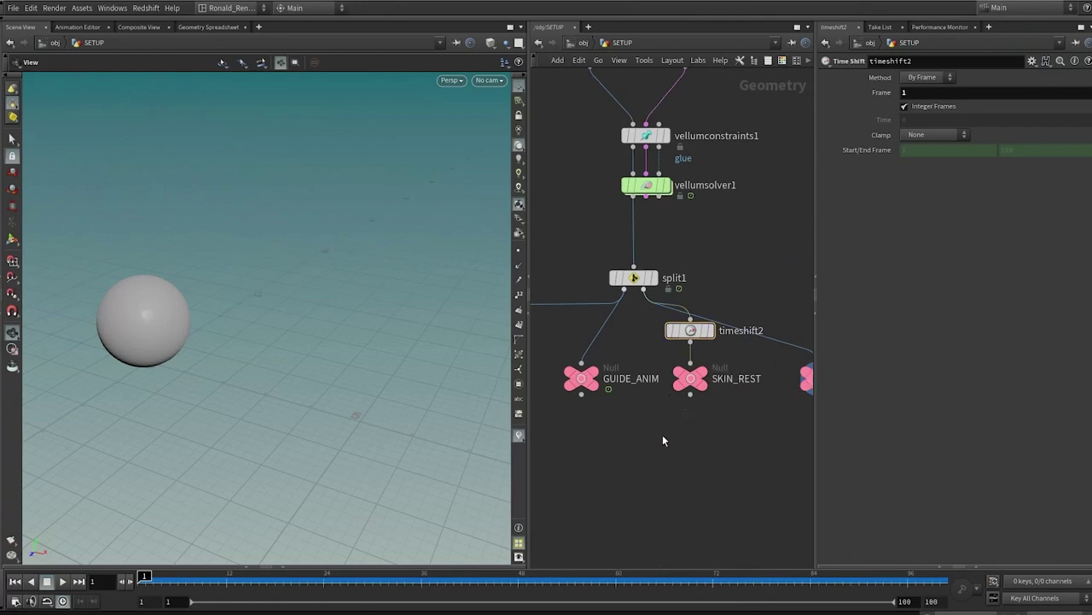
# Rename the GUIDE_STATIC null below timeshift1 as GUIDE_REST.
pyautogui.moveTo(663, 437); pyautogui.dragTo(774, 438, button='middle')
pyautogui.click(615, 381)
pyautogui.moveTo(616, 381); pyautogui.dragTo(653, 408)
pyautogui.press('BackSpace')
pyautogui.press('BackSpace')
pyautogui.press('BackSpace')
pyautogui.write('REST')
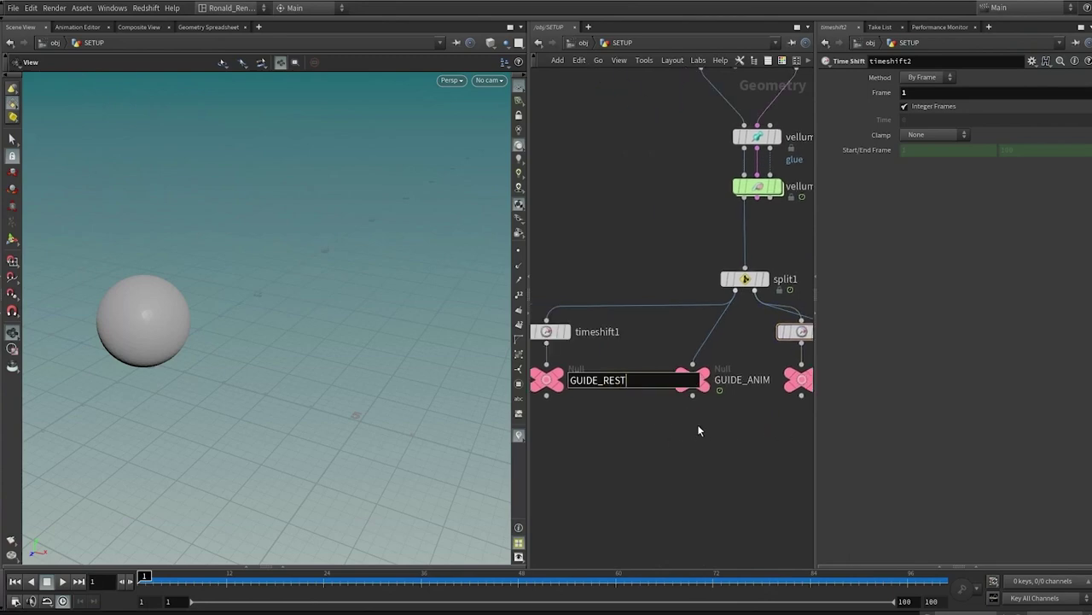
pyautogui.press('Return')
# Even out the row of output nodes by moving the timeshift1 and GUIDE_REST pair and SKIN_ANIM closer to their neighbours.
pyautogui.press('h')
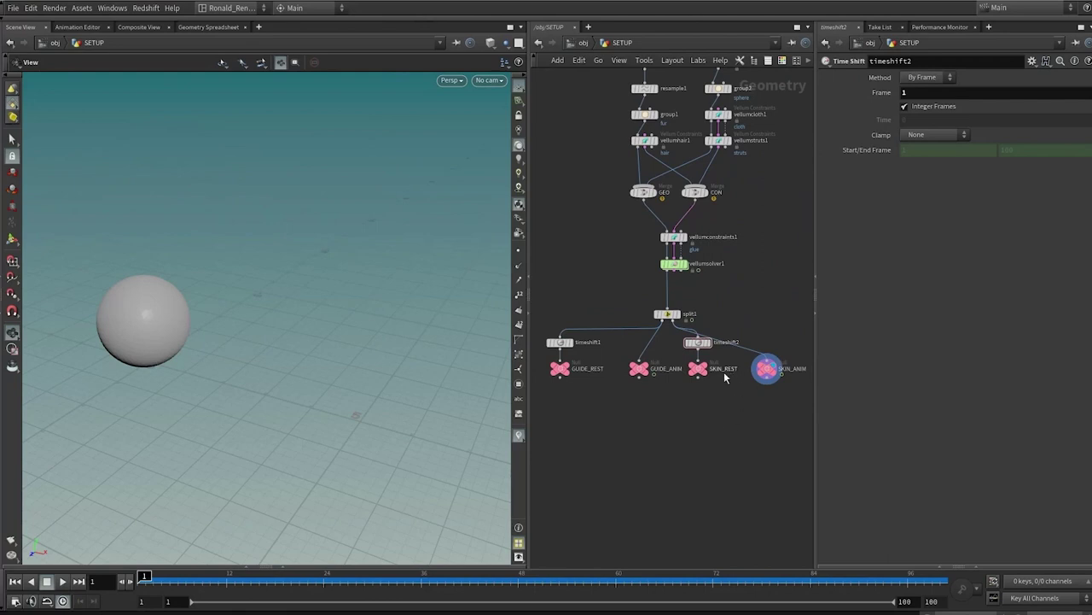
pyautogui.moveTo(616, 402); pyautogui.dragTo(577, 343)
pyautogui.click(612, 399)
pyautogui.moveTo(769, 371); pyautogui.dragTo(760, 370)
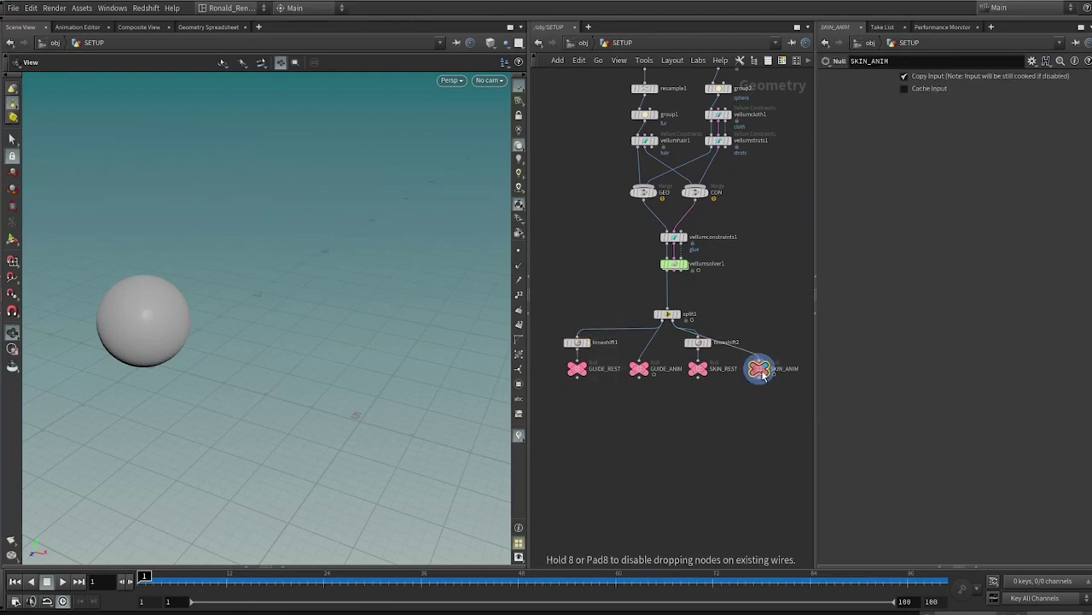
# Display GUIDE_ANIM and look through the available guide nodes by searching for gui, without adding one.
pyautogui.moveTo(700, 452); pyautogui.dragTo(677, 368, button='middle')
pyautogui.moveTo(575, 344); pyautogui.dragTo(644, 359, button='middle')
pyautogui.press('Tab')
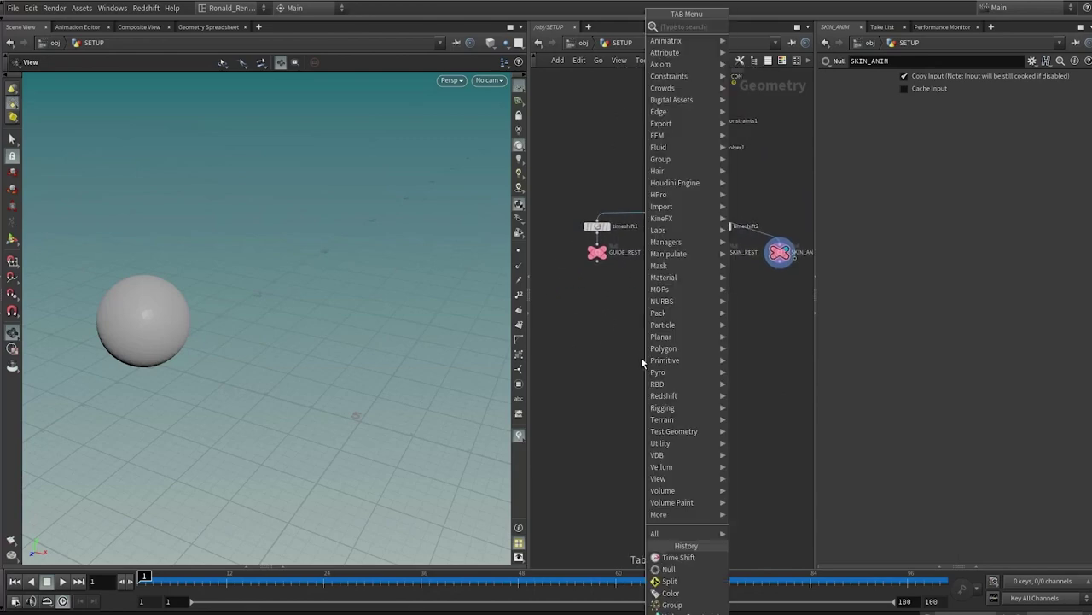
pyautogui.write('guide')
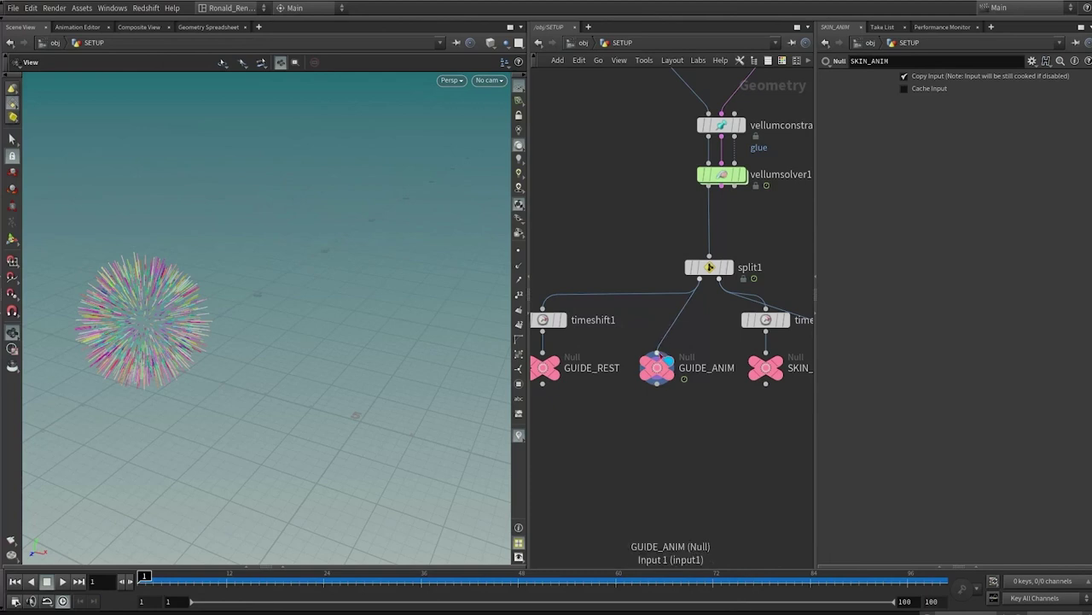
pyautogui.moveTo(674, 395)
pyautogui.moveTo(675, 421); pyautogui.dragTo(656, 283, button='middle')
pyautogui.press('Tab')
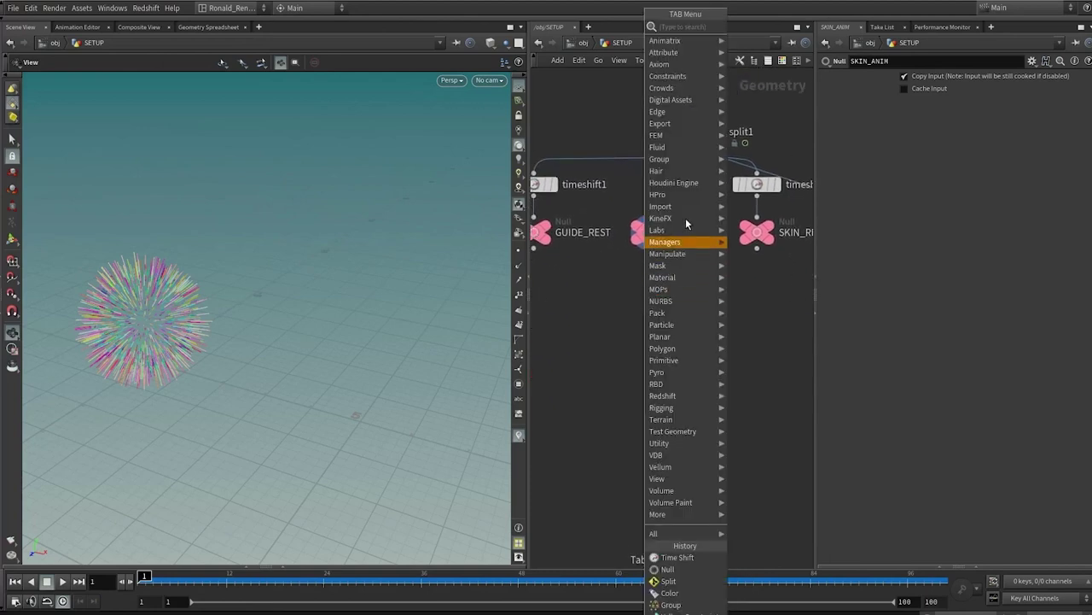
pyautogui.click(600, 295)
pyautogui.press('Tab')
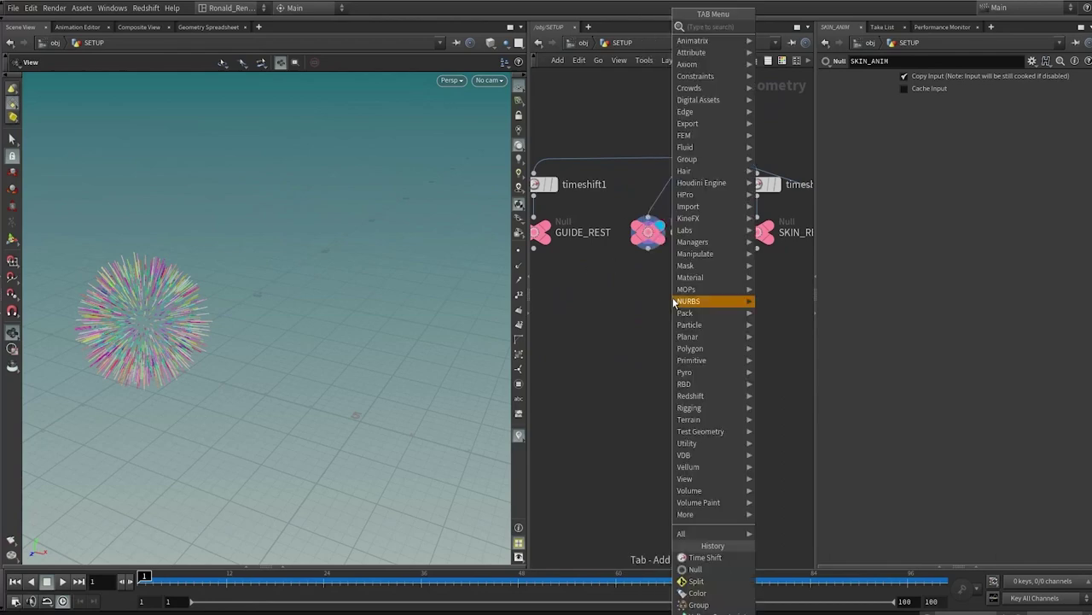
pyautogui.moveTo(705, 193)
pyautogui.write('gui')
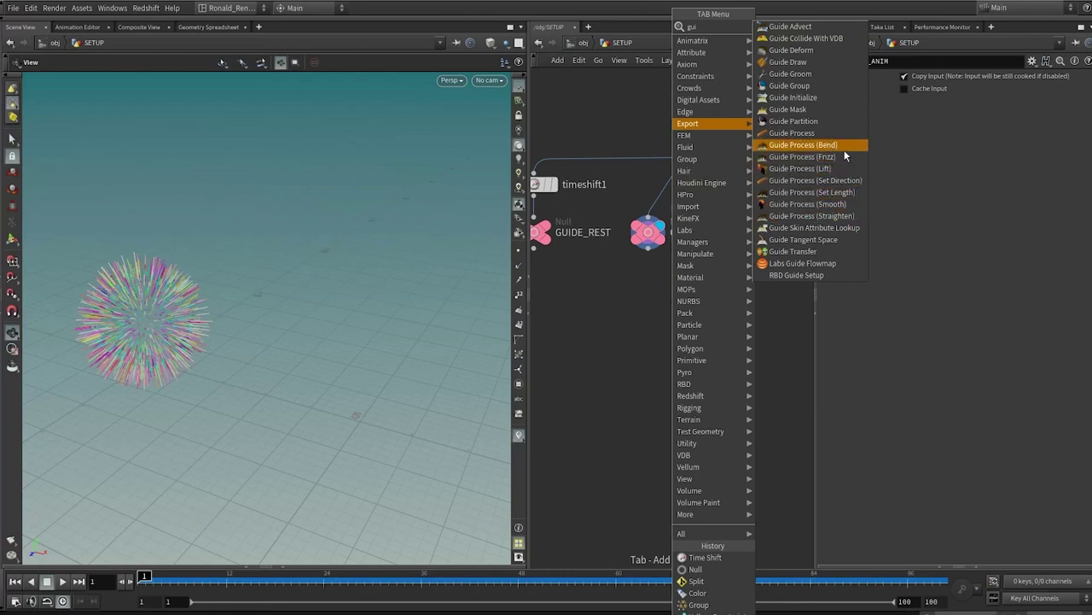
pyautogui.click(646, 302)
pyautogui.scroll(-3, 683, 285)
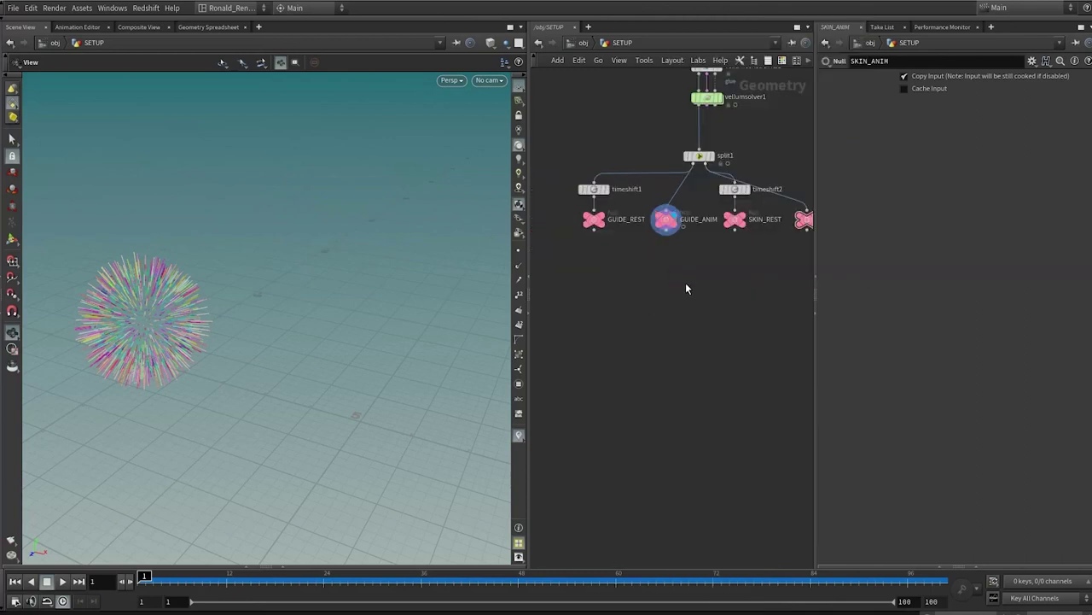
# Add a Hair Generate node below the GUIDE_ANIM null.
pyautogui.moveTo(686, 302); pyautogui.dragTo(682, 333, button='middle')
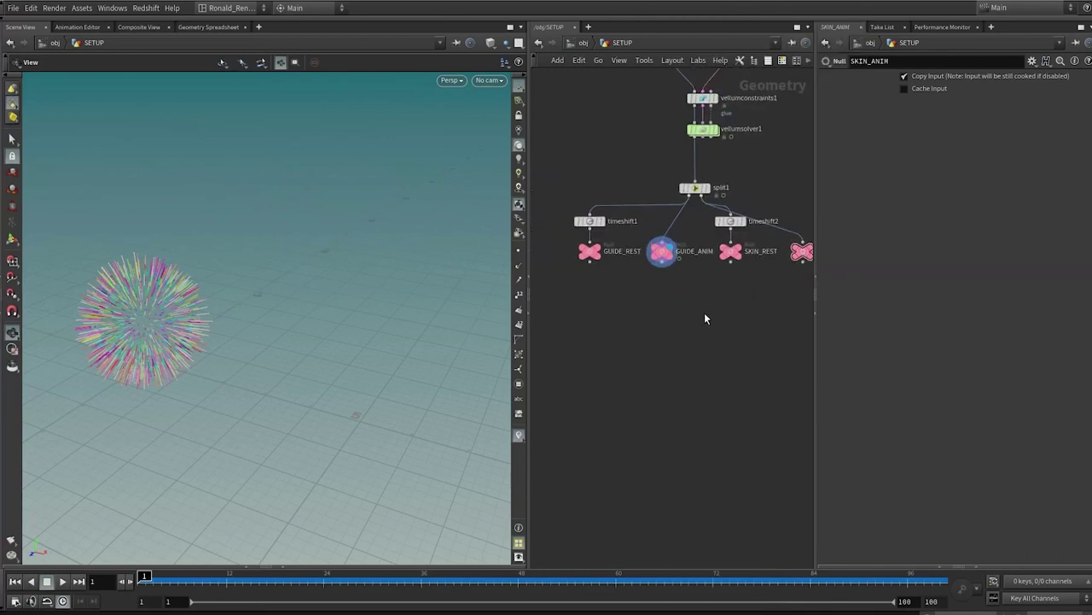
pyautogui.press('Tab')
pyautogui.write('hair')
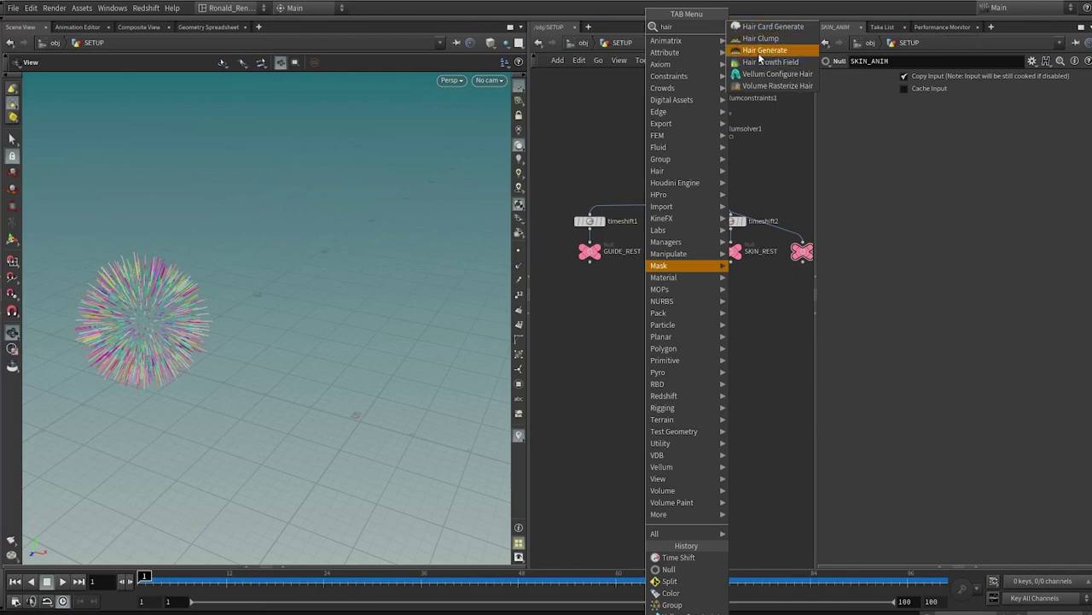
pyautogui.click(765, 52)
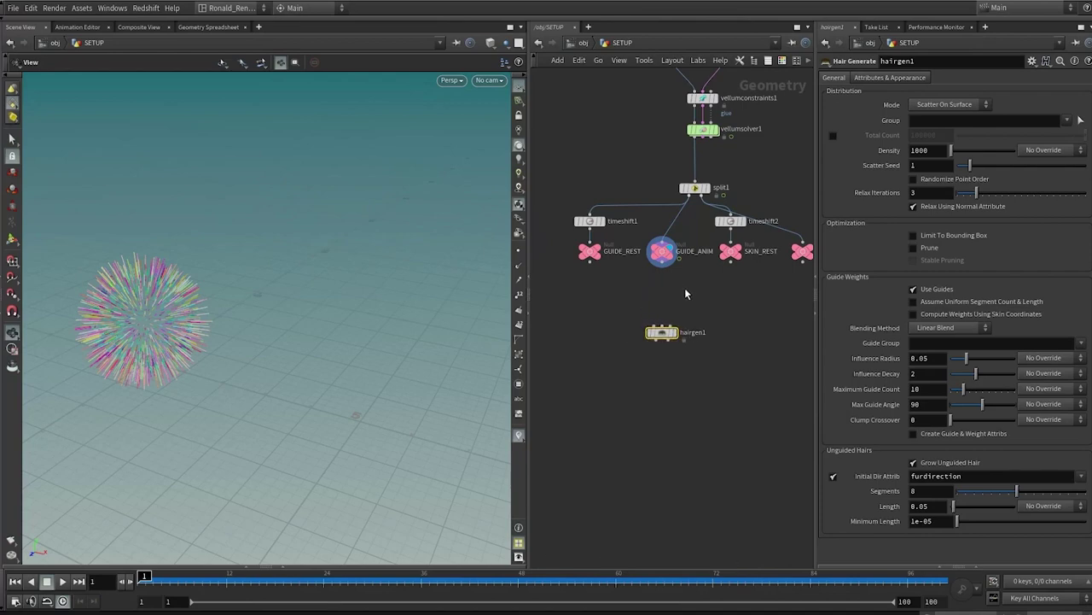
# Connect SKIN_REST to the first input of the Hair Generate node.
pyautogui.scroll(4, 670, 292)
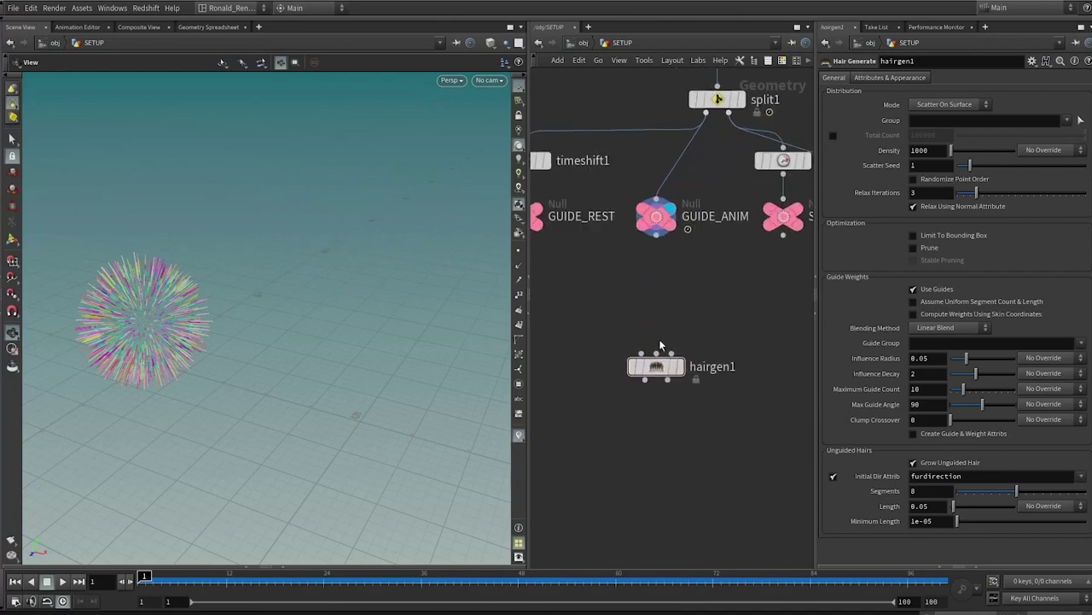
pyautogui.scroll(1, 660, 346)
pyautogui.moveTo(660, 345); pyautogui.dragTo(646, 265, button='middle')
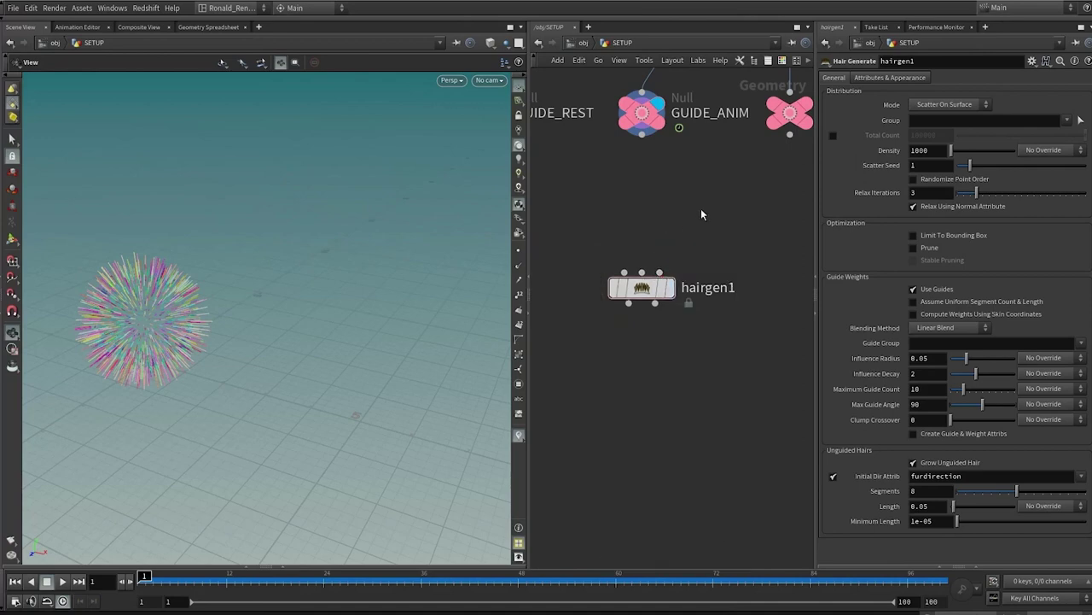
pyautogui.scroll(-5, 664, 303)
pyautogui.moveTo(647, 296); pyautogui.dragTo(724, 229)
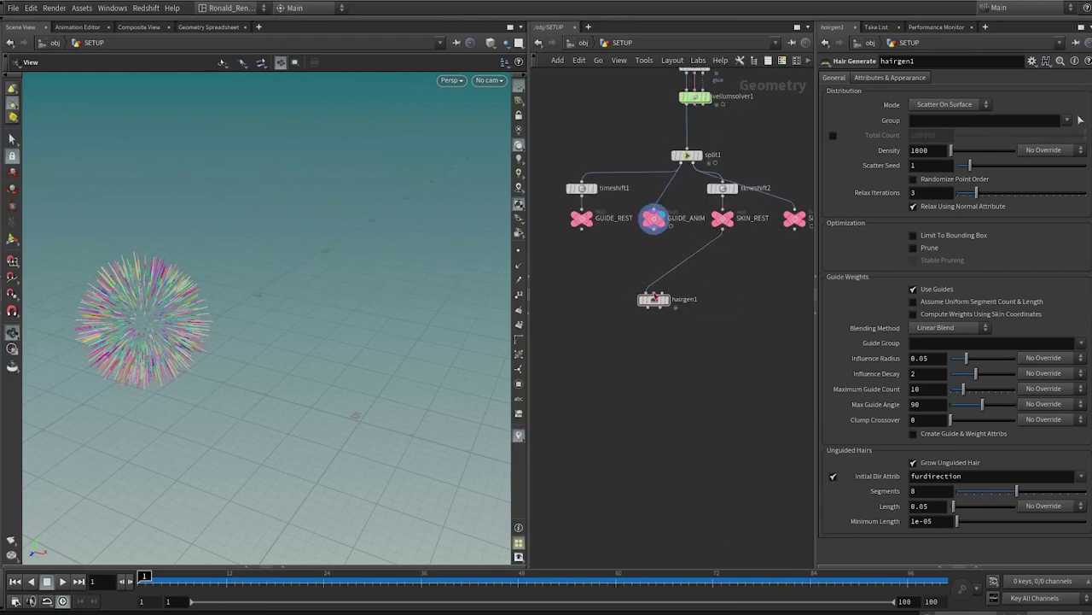
# Connect GUIDE_ANIM to the Guides input of hairgen1.
pyautogui.moveTo(655, 294); pyautogui.dragTo(660, 237)
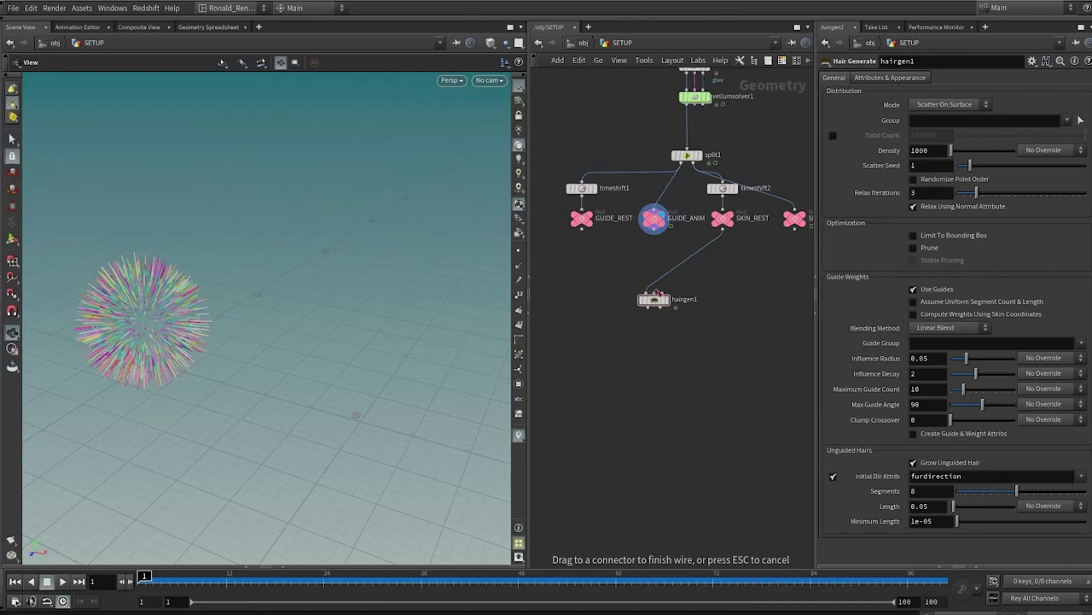
pyautogui.scroll(3, 657, 293)
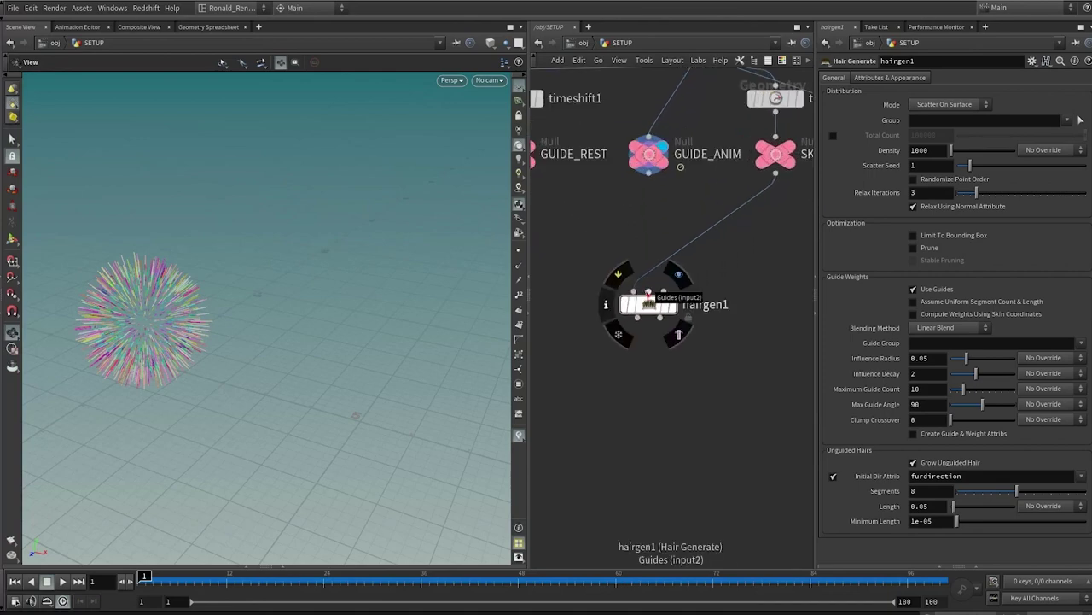
pyautogui.click(648, 293)
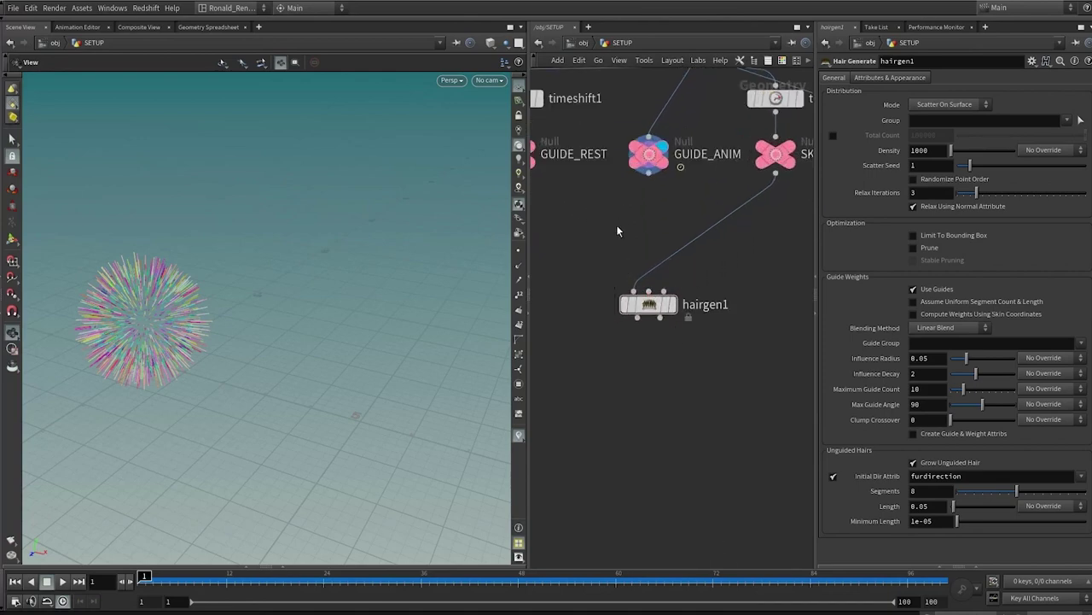
pyautogui.moveTo(639, 293); pyautogui.dragTo(648, 333, button='middle')
pyautogui.moveTo(659, 331); pyautogui.dragTo(660, 214)
# Connect SKIN_ANIM to the Animated Skin or Points input of hairgen1.
pyautogui.scroll(-3, 700, 277)
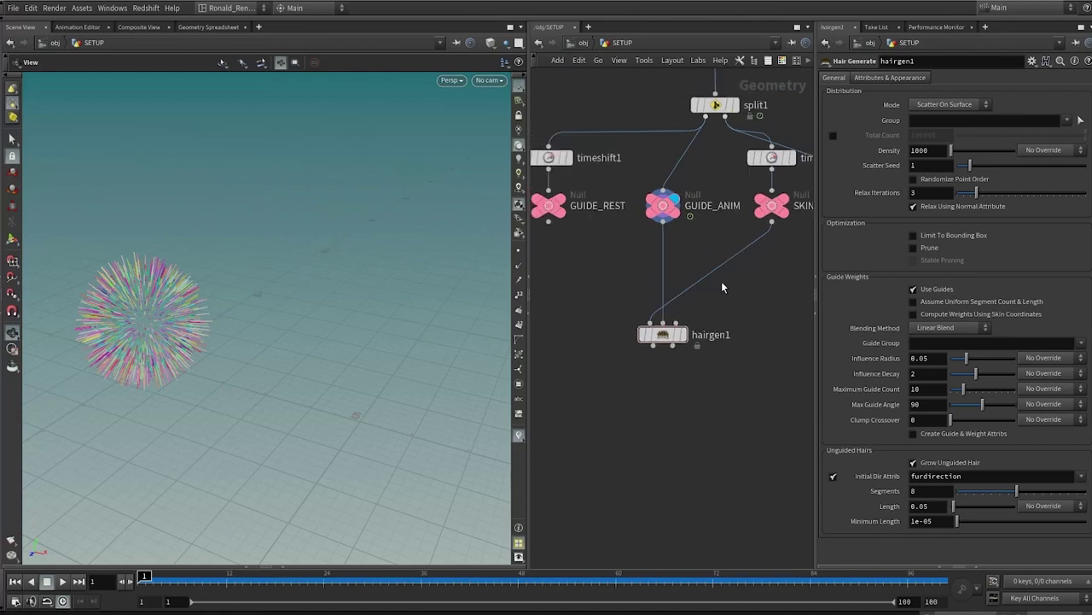
pyautogui.moveTo(810, 255); pyautogui.dragTo(744, 288, button='middle')
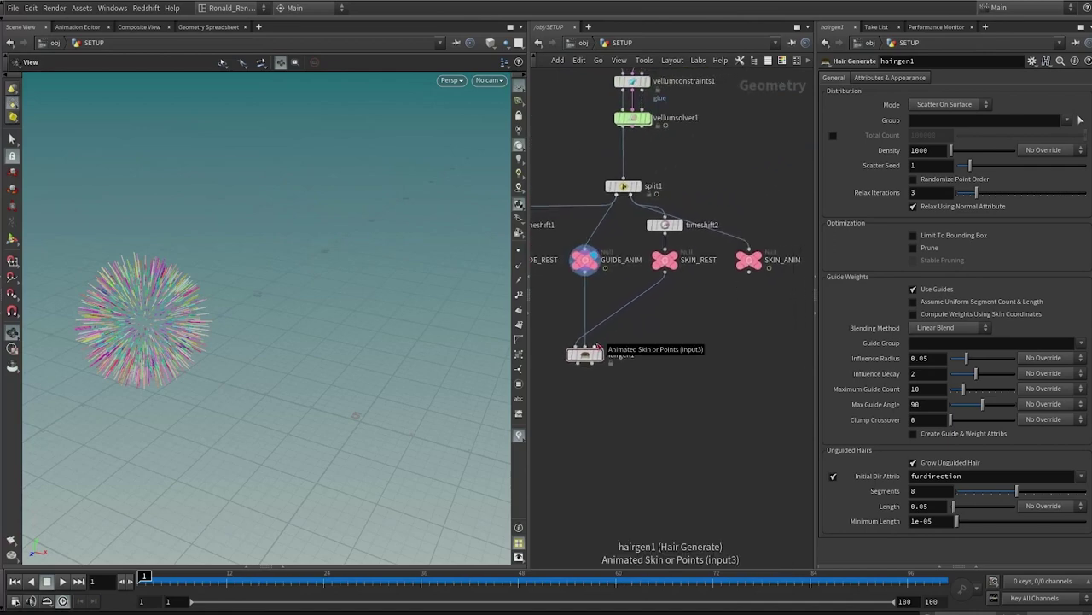
pyautogui.click(595, 345)
pyautogui.click(748, 273)
pyautogui.scroll(3, 733, 325)
pyautogui.moveTo(638, 367); pyautogui.dragTo(726, 346, button='middle')
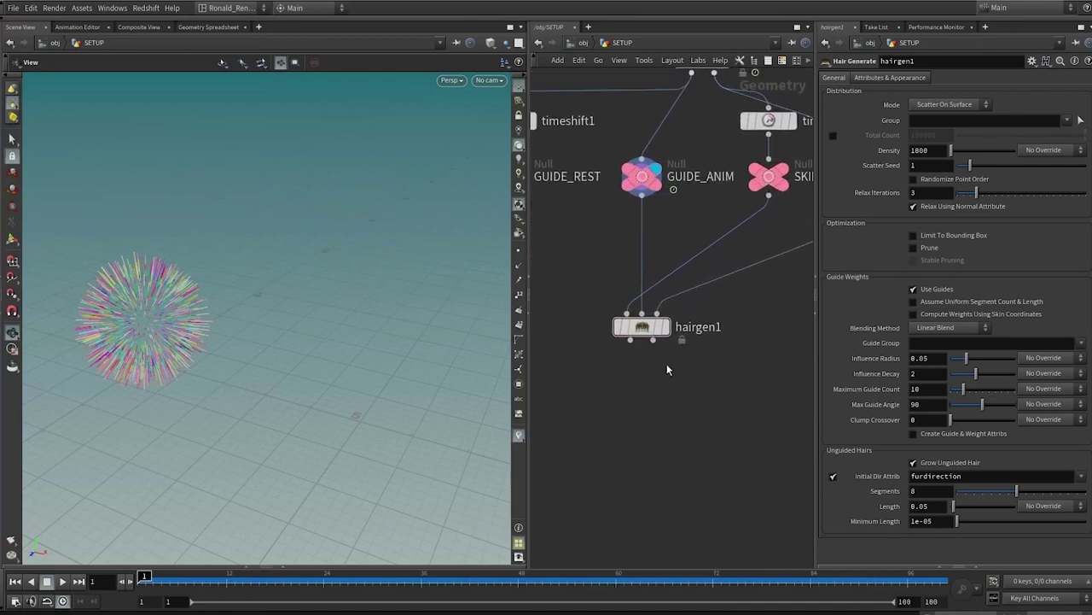
# Display hairgen1 and open its node info to read the reported errors.
pyautogui.moveTo(651, 334)
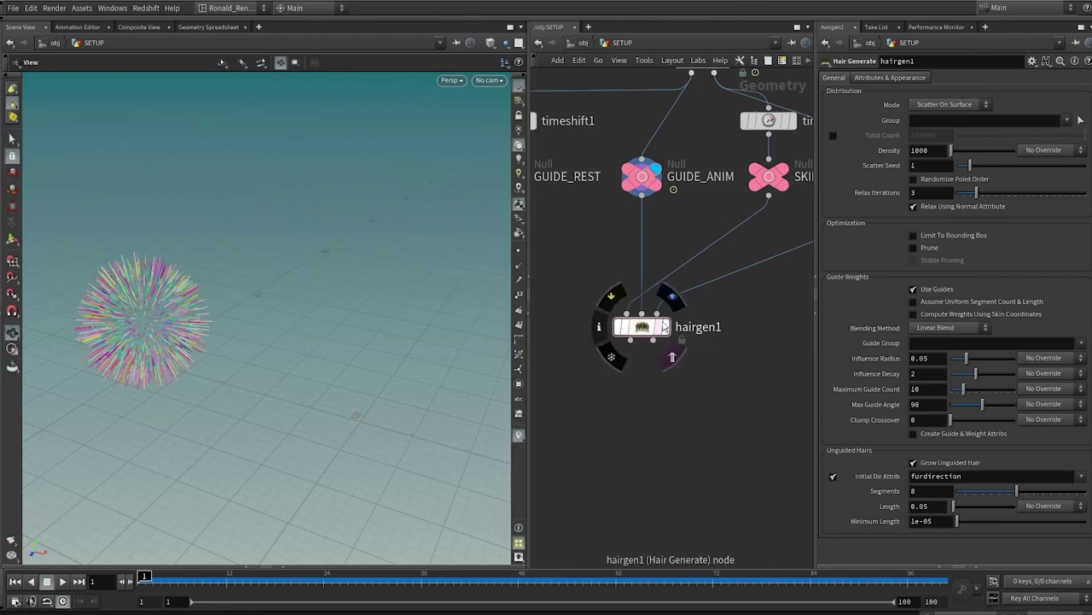
pyautogui.click(671, 297)
pyautogui.click(648, 330)
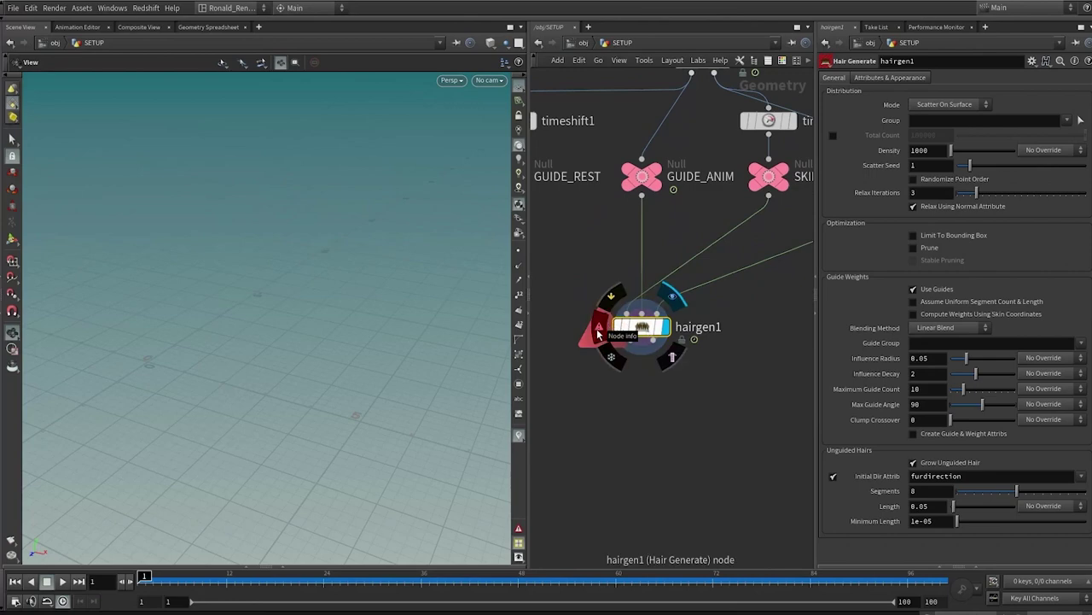
pyautogui.click(600, 334)
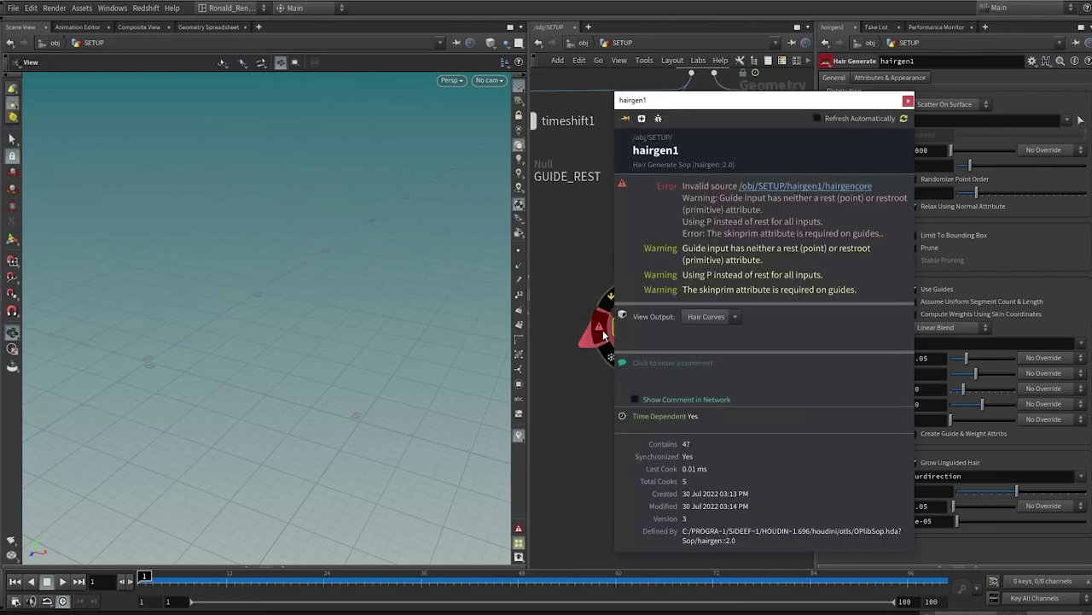
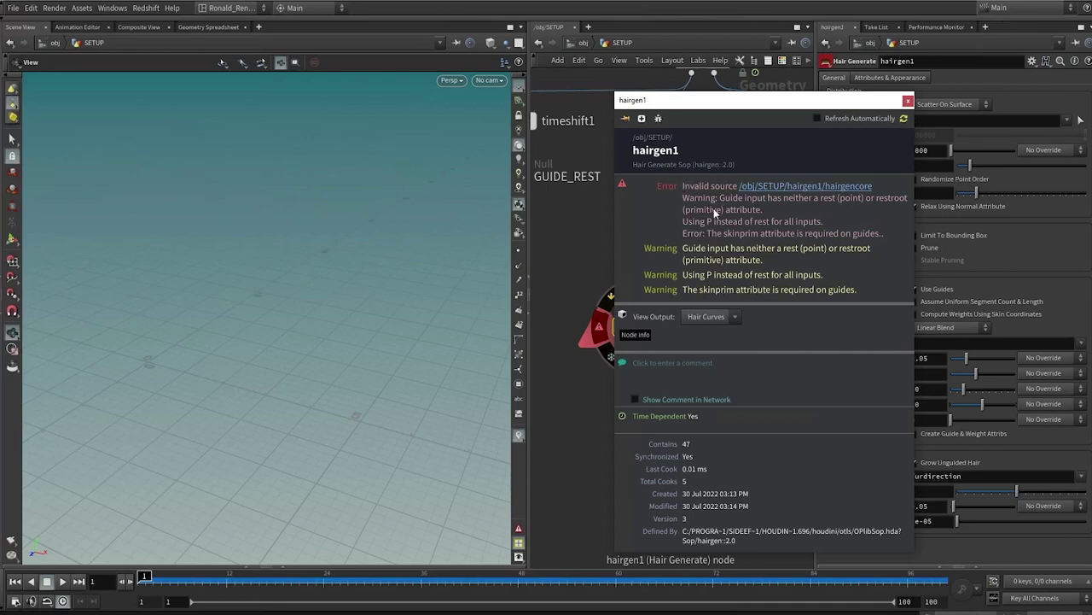
pyautogui.click(908, 103)
# Display GUIDE_ANIM and frame its guide curves in the viewport.
pyautogui.moveTo(734, 271); pyautogui.dragTo(724, 363, button='middle')
pyautogui.click(646, 263)
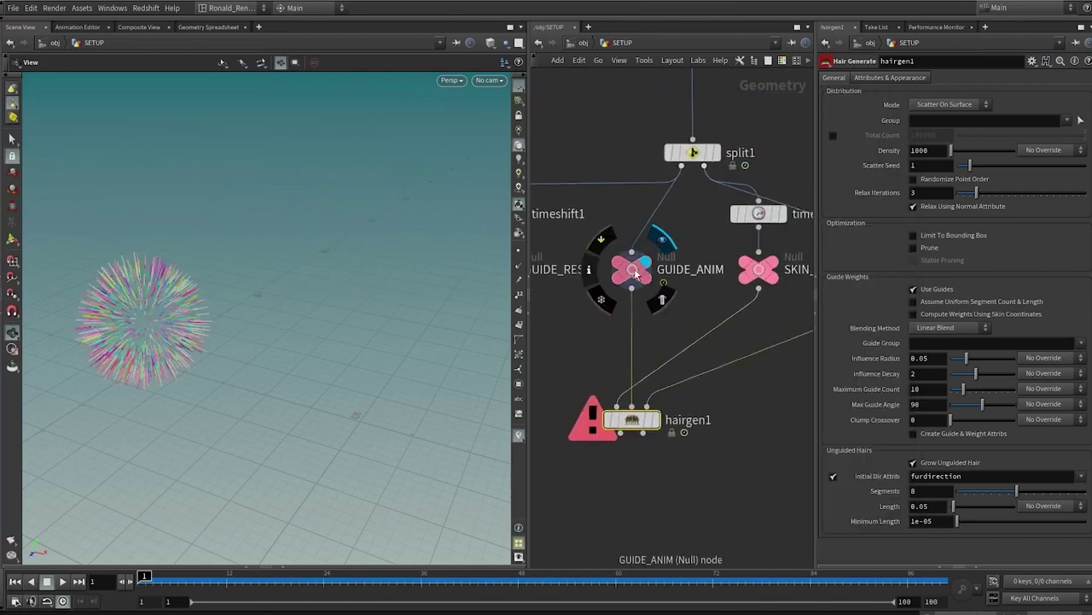
pyautogui.click(636, 272)
pyautogui.press('f')
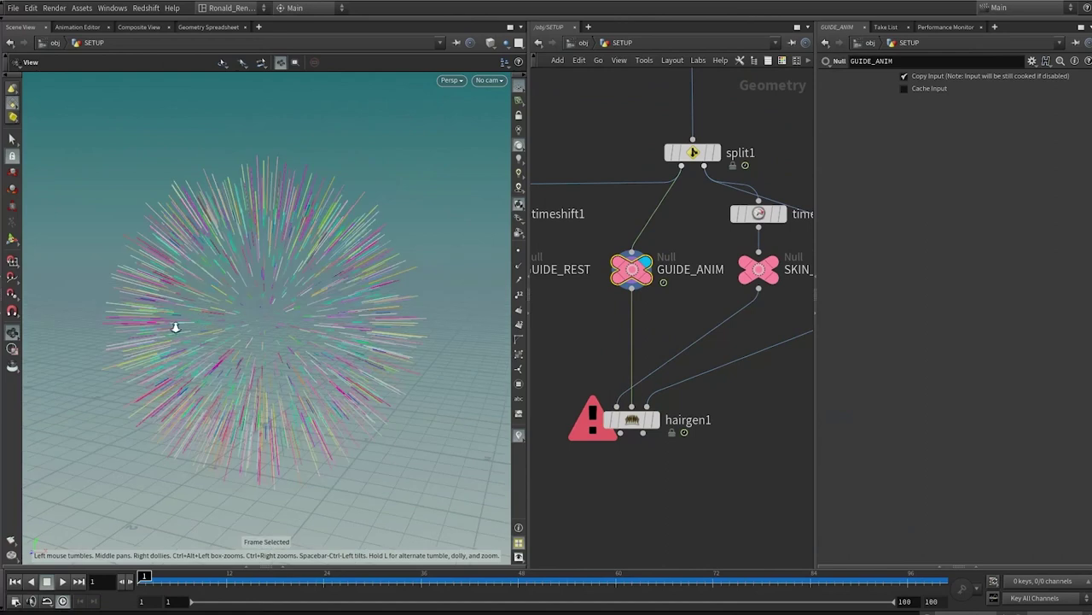
pyautogui.scroll(-3, 175, 327)
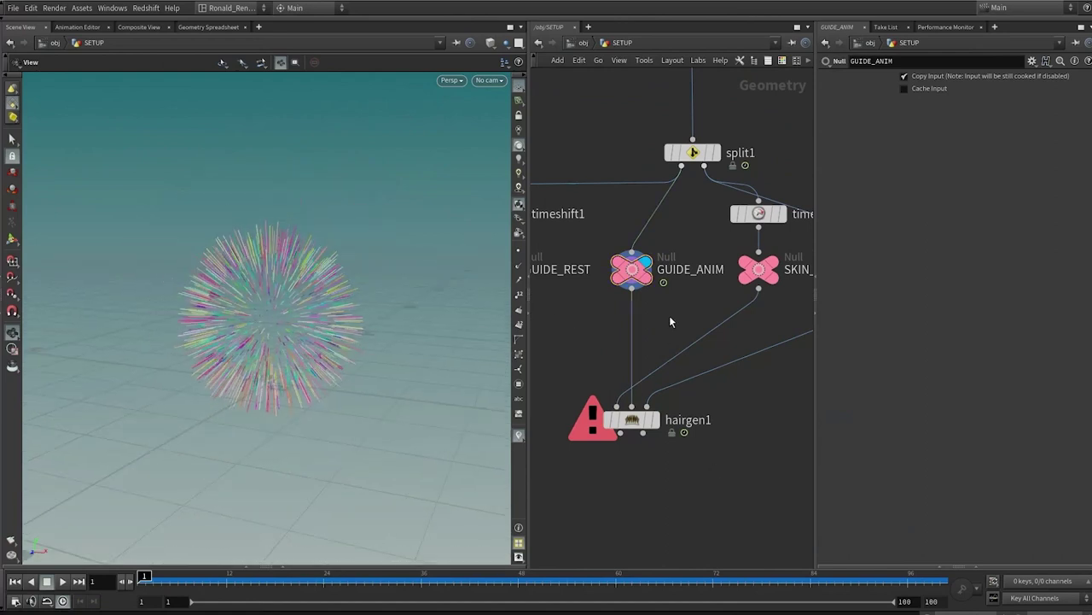
# Insert a Guide Skin Attribute Lookup node between GUIDE_ANIM and hairgen1.
pyautogui.press('Tab')
pyautogui.write('gui')
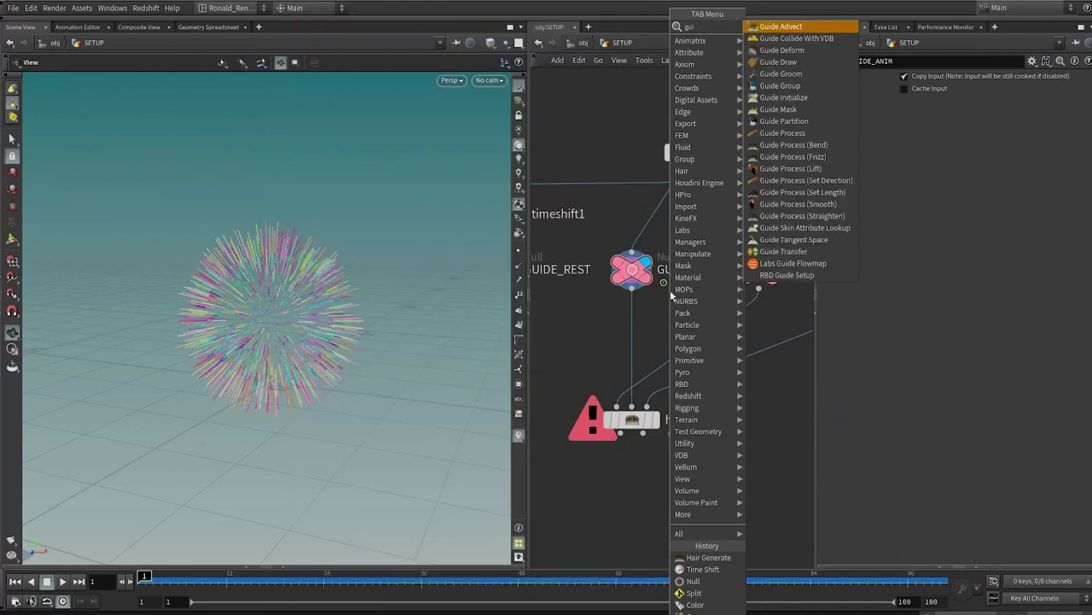
pyautogui.click(793, 228)
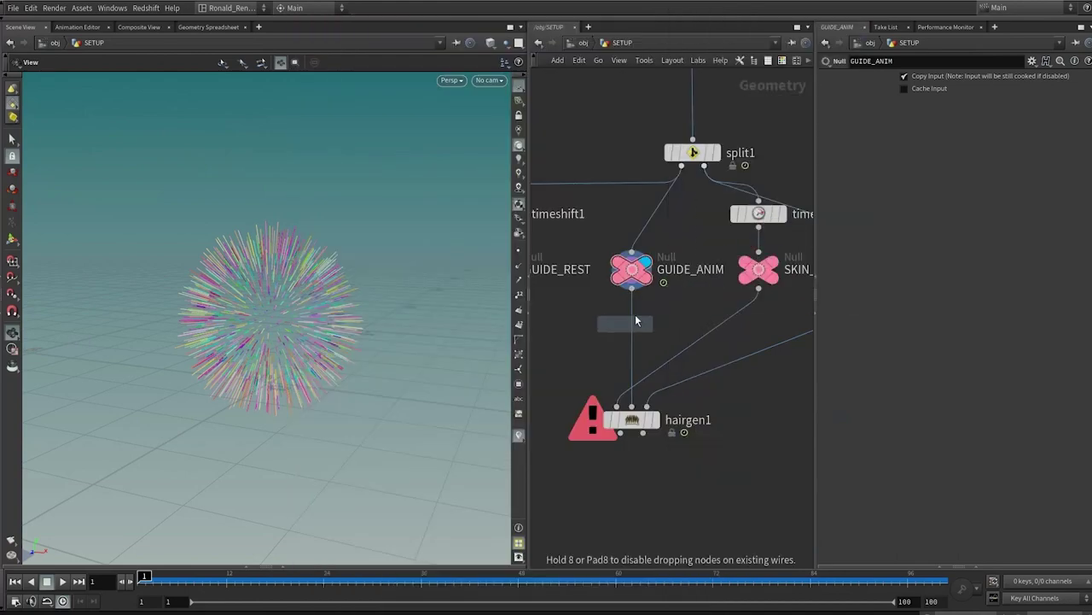
pyautogui.click(635, 314)
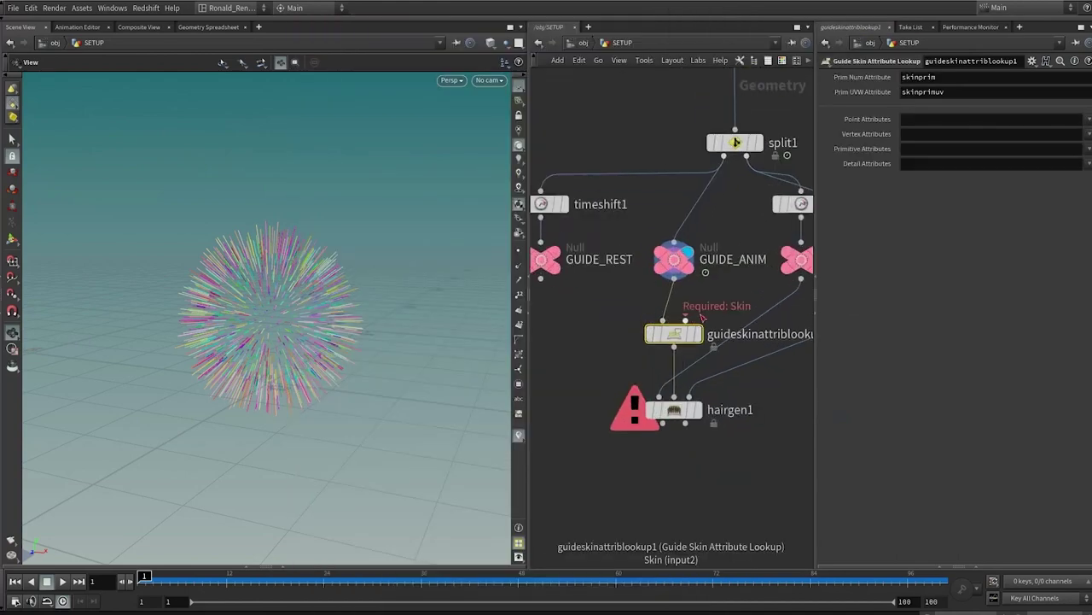
# Connect SKIN_ANIM to the Skin input of guideskinattriblookup1 and display that node.
pyautogui.scroll(-3, 707, 314)
pyautogui.moveTo(707, 314); pyautogui.dragTo(601, 319, button='middle')
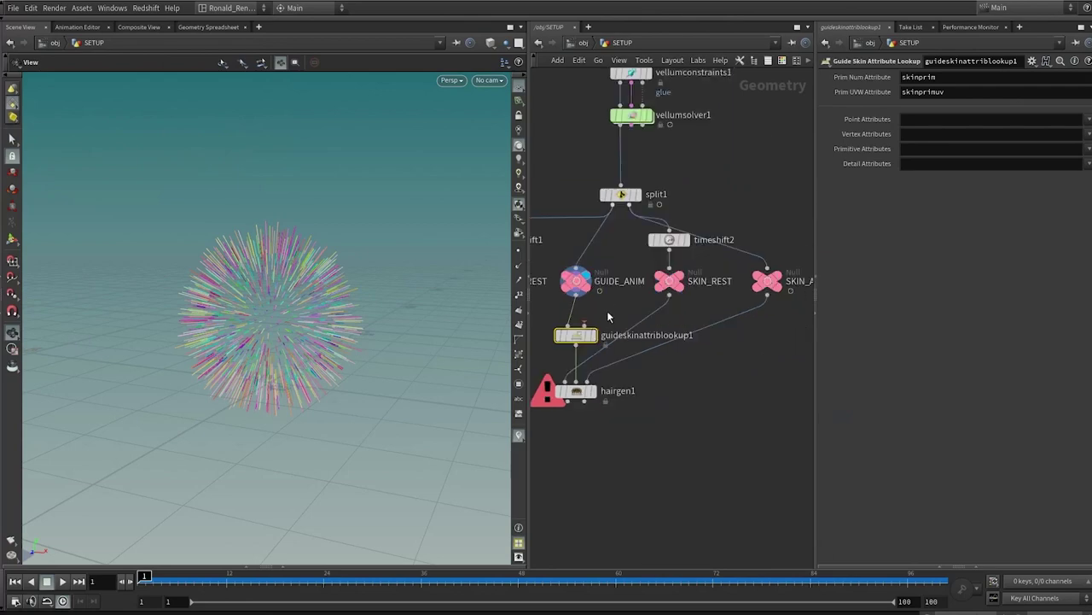
pyautogui.moveTo(586, 326); pyautogui.dragTo(769, 294)
pyautogui.scroll(4, 591, 311)
pyautogui.click(598, 356)
pyautogui.moveTo(678, 306); pyautogui.dragTo(834, 212, button='middle')
pyautogui.moveTo(834, 212); pyautogui.dragTo(860, 215, button='middle')
pyautogui.middleClick(745, 266)
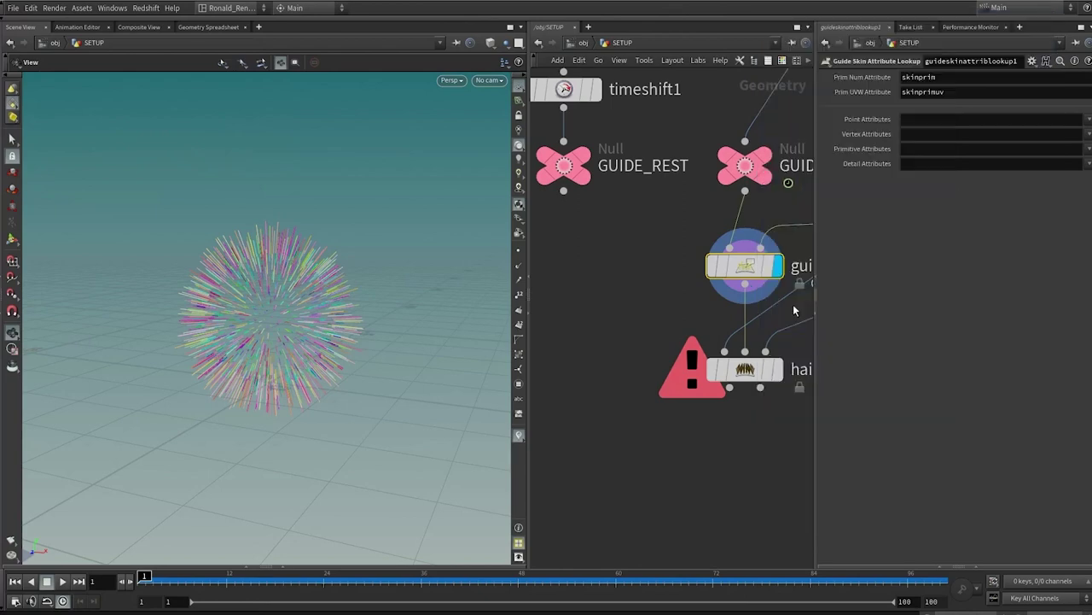
# Display the hair generated by hairgen1.
pyautogui.moveTo(793, 307); pyautogui.dragTo(636, 315, button='middle')
pyautogui.scroll(-3, 670, 386)
pyautogui.moveTo(670, 386); pyautogui.dragTo(731, 354, button='middle')
pyautogui.scroll(2, 730, 357)
pyautogui.moveTo(703, 346)
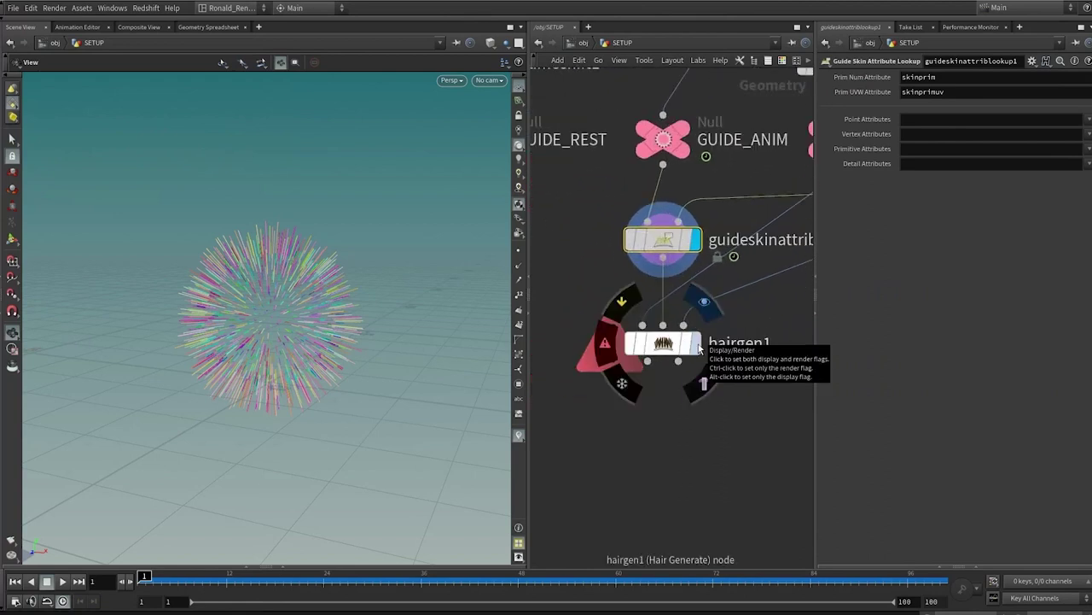
pyautogui.click(699, 347)
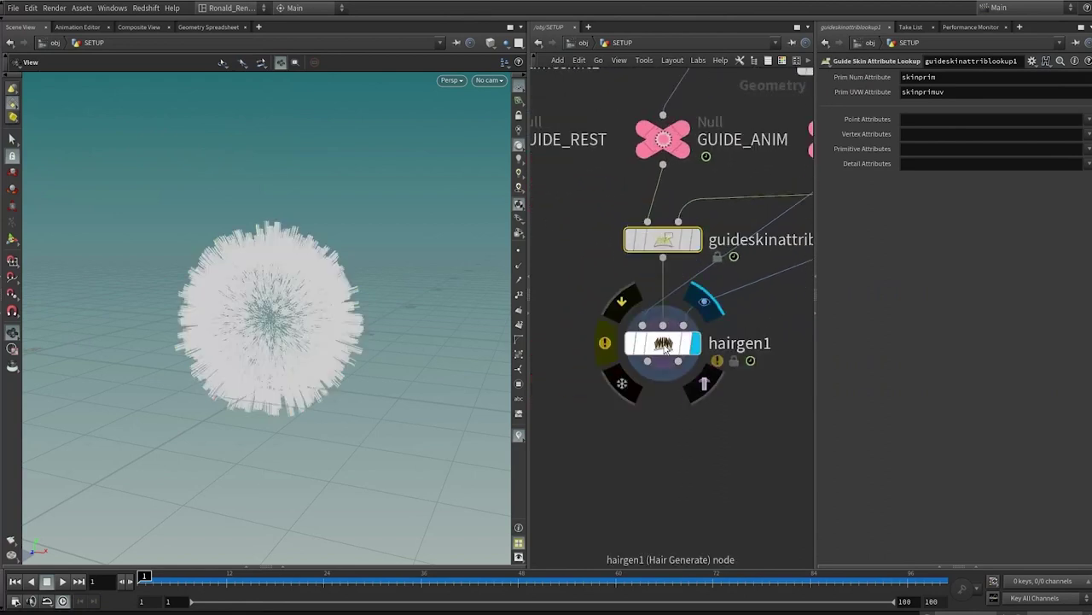
# Select hairgen1 and examine the warnings in its node info.
pyautogui.click(667, 344)
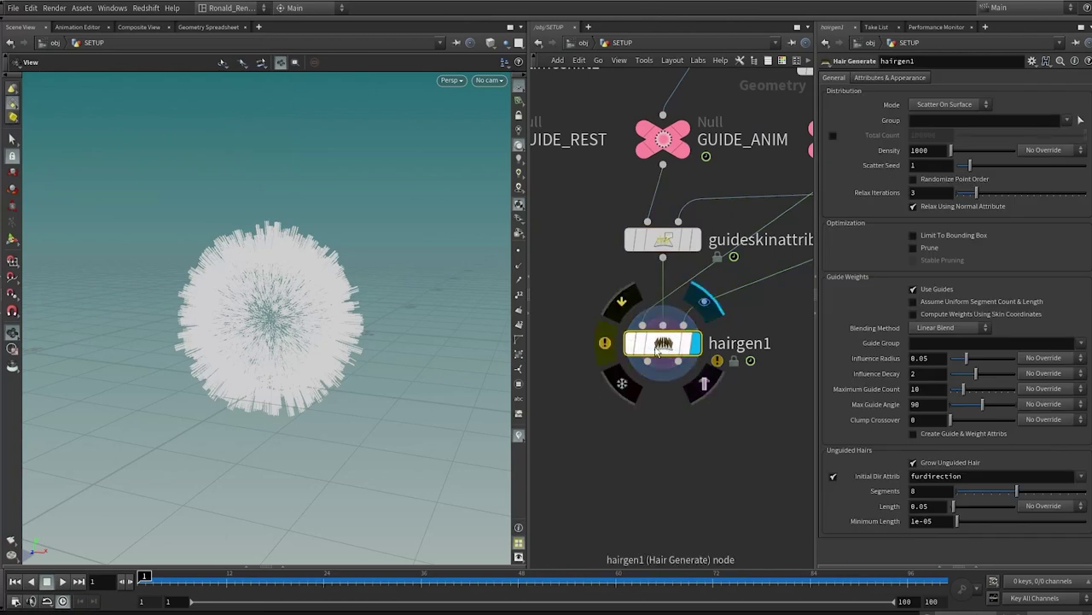
pyautogui.click(609, 341)
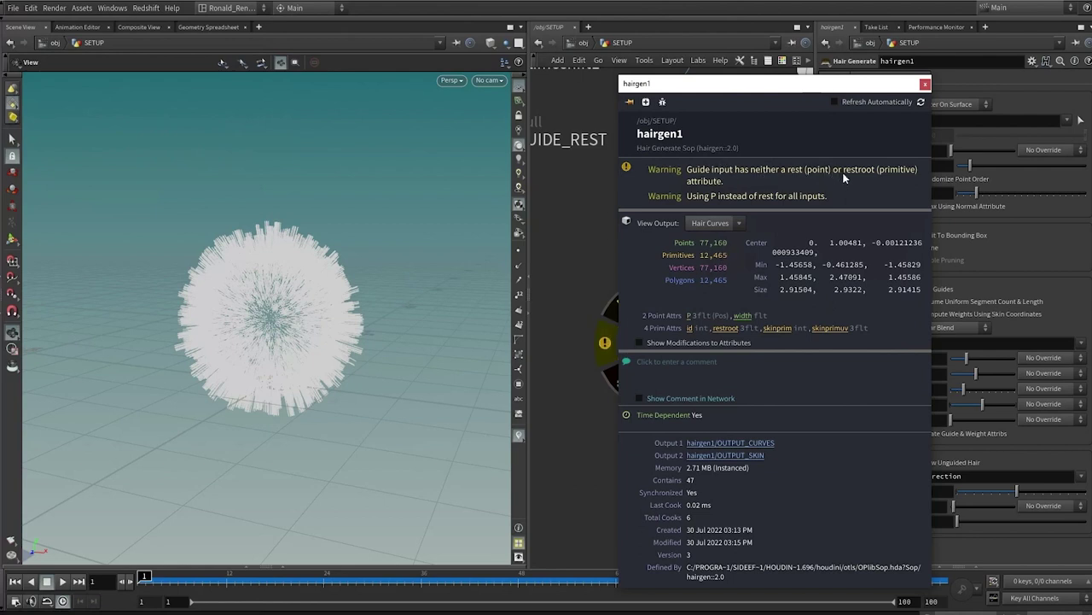
pyautogui.click(926, 83)
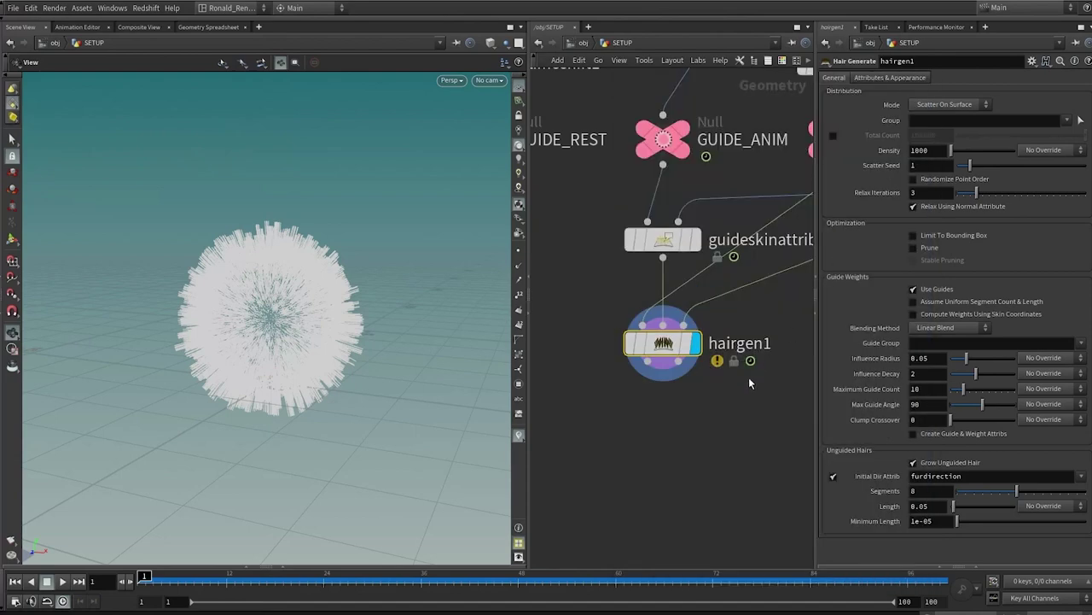
# Move guideskinattriblookup1 and hairgen1 further below GUIDE_ANIM to make room in the network.
pyautogui.scroll(-2, 743, 403)
pyautogui.scroll(-1, 743, 404)
pyautogui.moveTo(743, 404); pyautogui.dragTo(702, 359, button='middle')
pyautogui.moveTo(694, 378); pyautogui.dragTo(642, 314)
# Add a Rest Position node and insert it between split1 and GUIDE_ANIM.
pyautogui.click(667, 239)
pyautogui.press('Tab')
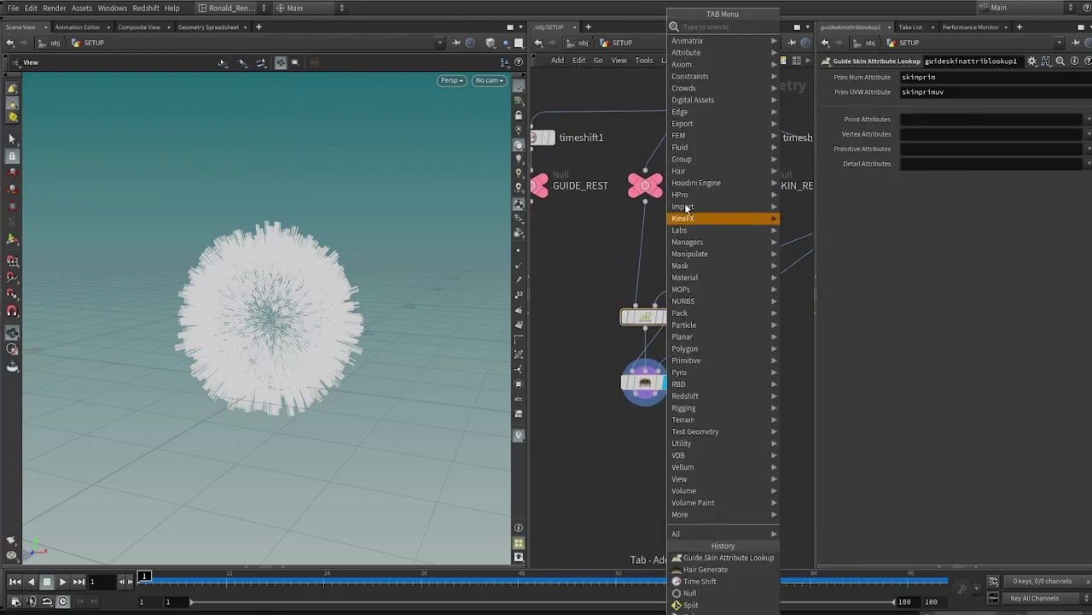
pyautogui.moveTo(705, 127)
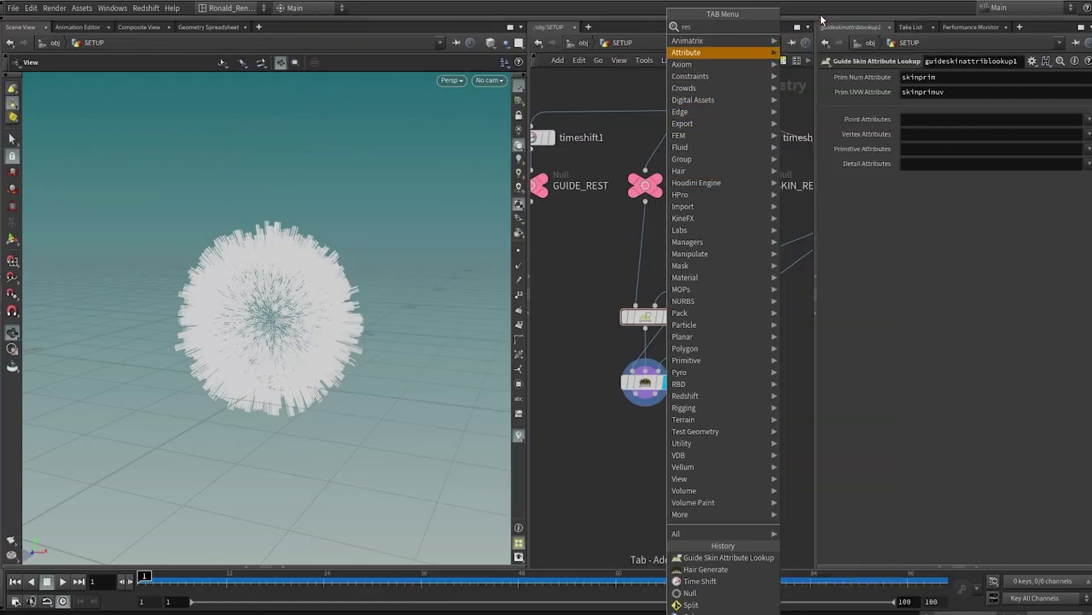
pyautogui.write('rest')
pyautogui.click(824, 29)
pyautogui.click(664, 139)
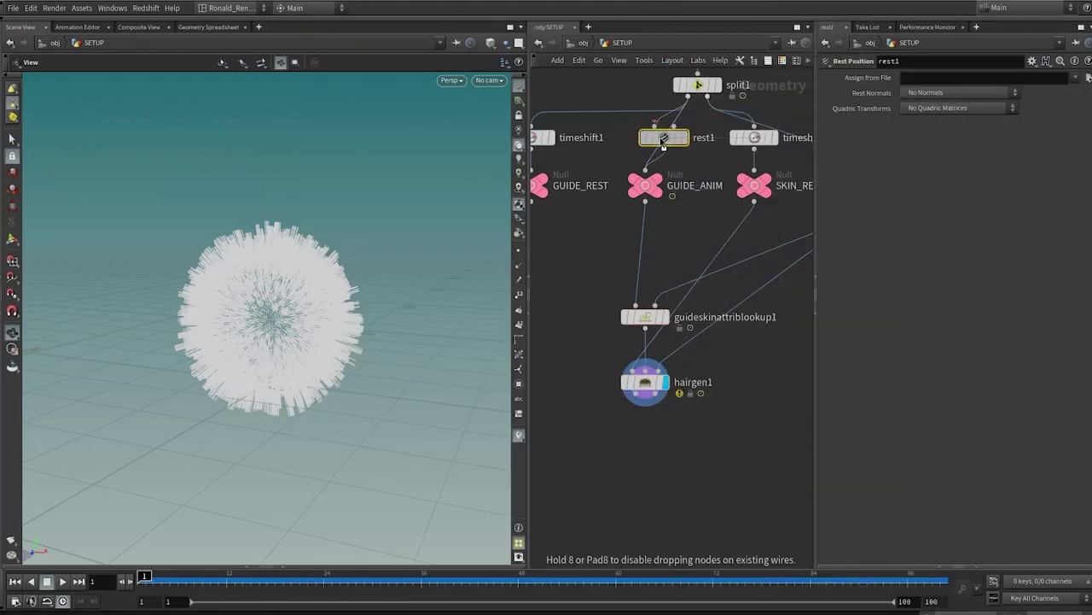
pyautogui.moveTo(660, 137); pyautogui.dragTo(653, 206)
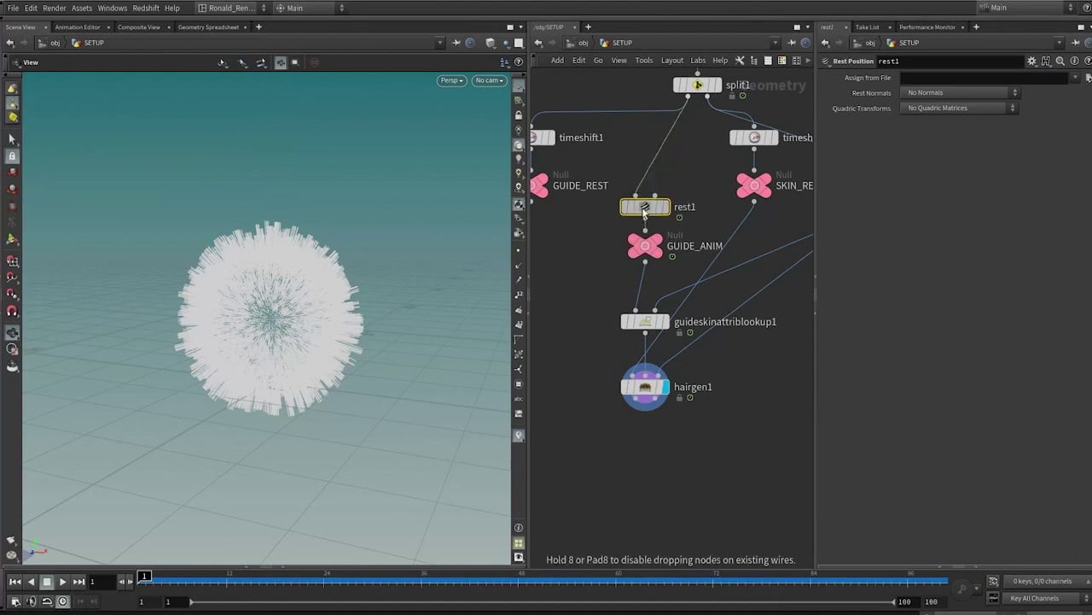
pyautogui.press('l')
# Connect GUIDE_REST to the Rest Position input of rest1.
pyautogui.moveTo(739, 154); pyautogui.dragTo(768, 152, button='middle')
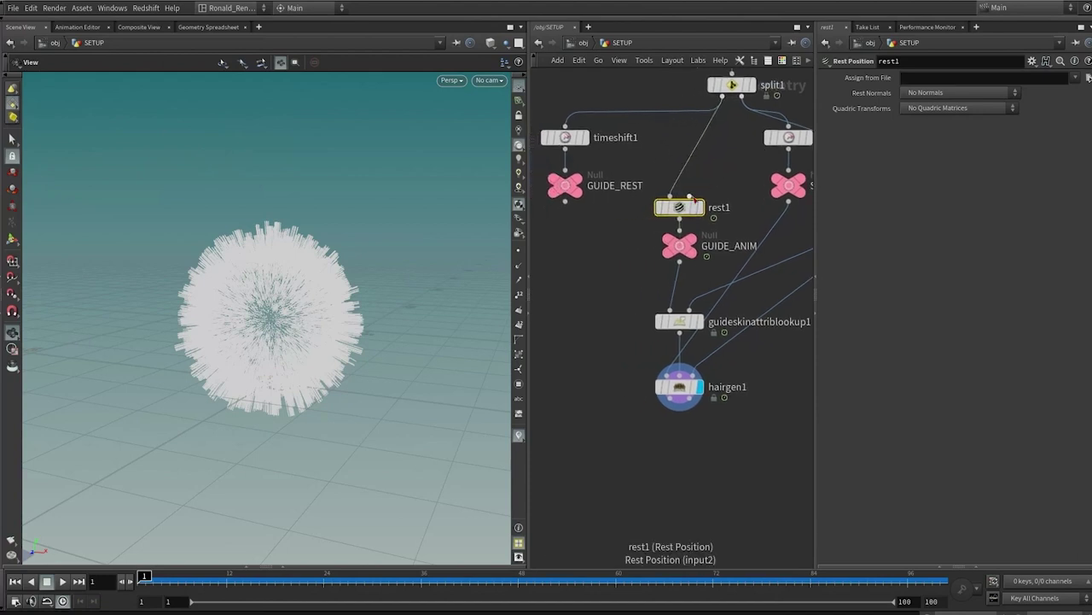
pyautogui.moveTo(690, 197); pyautogui.dragTo(570, 202)
pyautogui.scroll(-2, 724, 200)
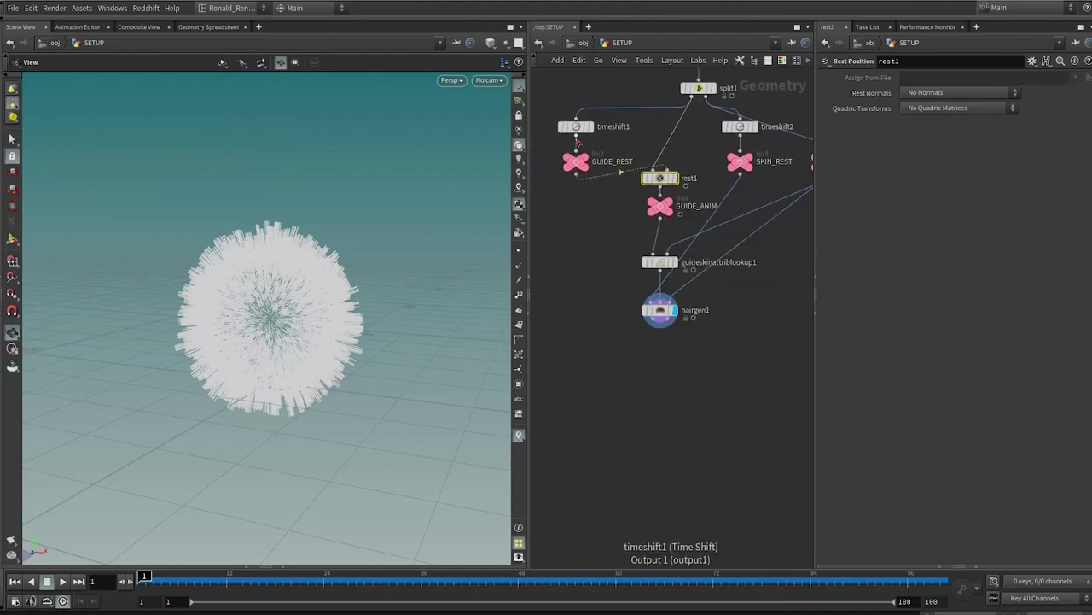
# Connect timeshift1 directly to the second input of rest1 and rearrange timeshift1, rest1 and GUIDE_ANIM below split1.
pyautogui.moveTo(576, 135); pyautogui.dragTo(661, 162)
pyautogui.click(717, 198)
pyautogui.moveTo(712, 184); pyautogui.dragTo(713, 207, button='middle')
pyautogui.moveTo(661, 157); pyautogui.dragTo(660, 147)
pyautogui.scroll(-3, 597, 282)
pyautogui.moveTo(589, 297); pyautogui.dragTo(607, 264, button='middle')
pyautogui.scroll(2, 690, 173)
pyautogui.moveTo(673, 130)
pyautogui.mouseDown()
pyautogui.moveTo(675, 104)
pyautogui.moveTo(684, 123)
pyautogui.mouseUp()
pyautogui.scroll(2, 684, 123)
pyautogui.moveTo(657, 137); pyautogui.dragTo(701, 140, button='middle')
pyautogui.moveTo(591, 184); pyautogui.dragTo(591, 147)
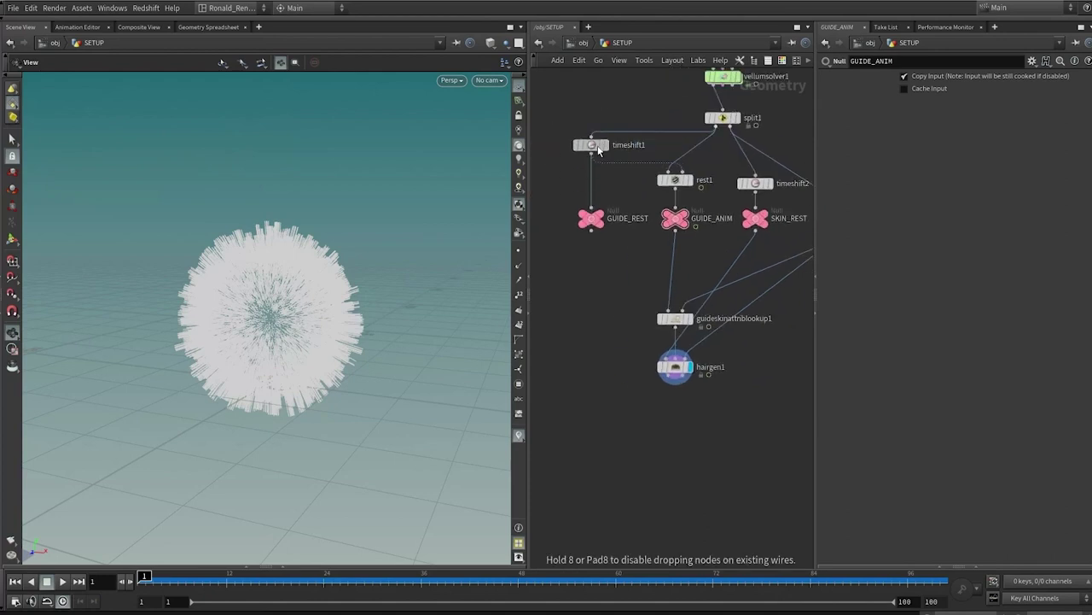
# Select hairgen1 and examine its status, settings and incoming guide and skin connections.
pyautogui.moveTo(674, 256); pyautogui.dragTo(613, 227, button='middle')
pyautogui.click(630, 288)
pyautogui.click(625, 341)
pyautogui.scroll(4, 627, 339)
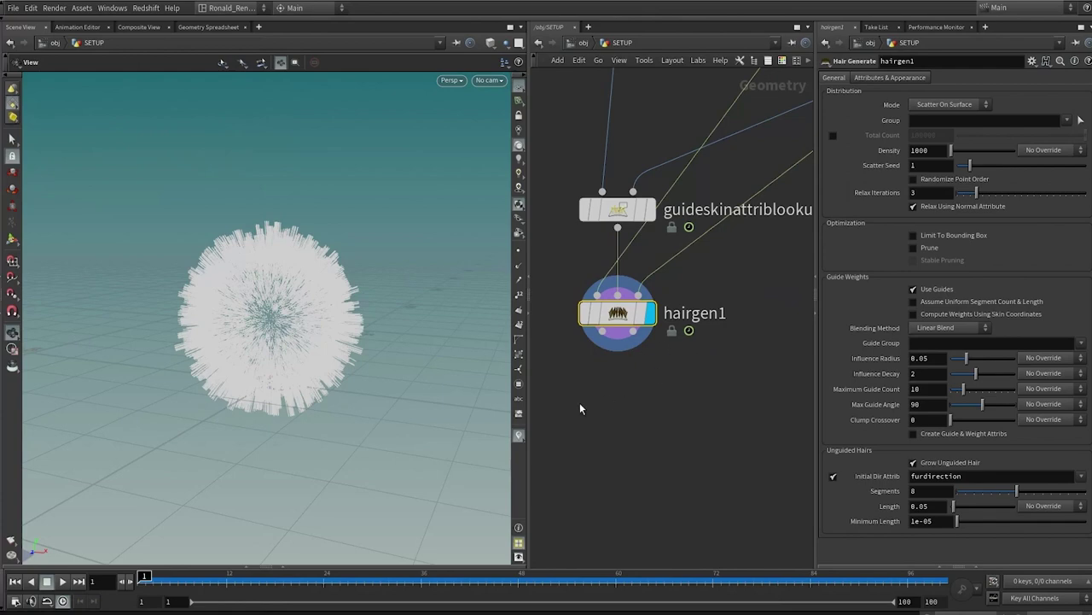
pyautogui.moveTo(321, 306); pyautogui.dragTo(377, 338)
pyautogui.scroll(-5, 739, 380)
pyautogui.moveTo(779, 307); pyautogui.dragTo(700, 376, button='middle')
pyautogui.scroll(1, 700, 375)
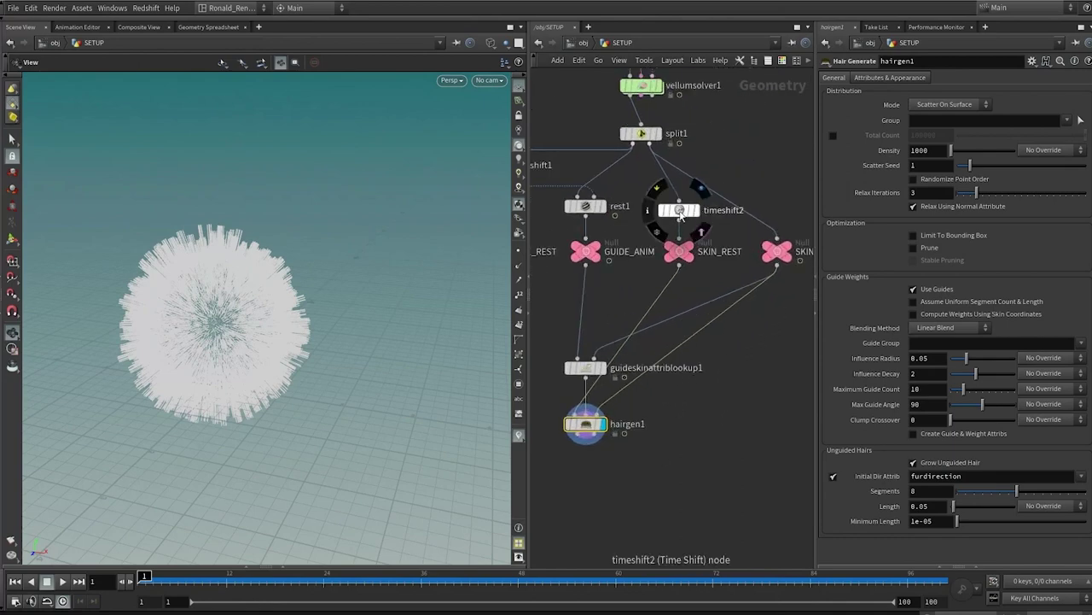
pyautogui.moveTo(680, 215); pyautogui.dragTo(680, 211)
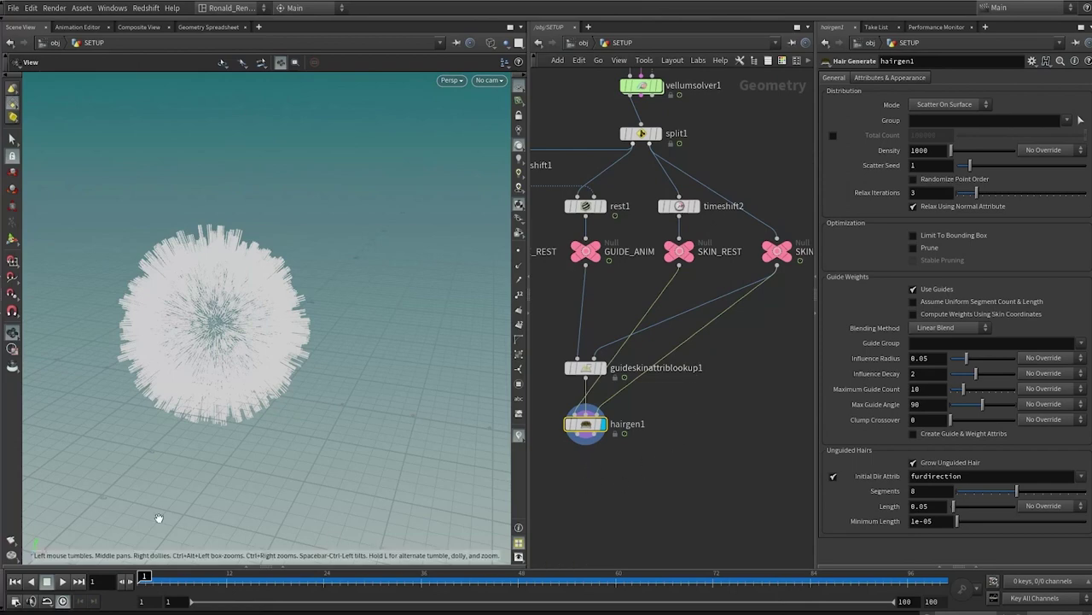
# Play back the generated fur animation to check its motion, stop it, and view the vellumsolver1 output.
pyautogui.moveTo(266, 325); pyautogui.dragTo(284, 324)
pyautogui.moveTo(226, 411); pyautogui.dragTo(243, 374, button='middle')
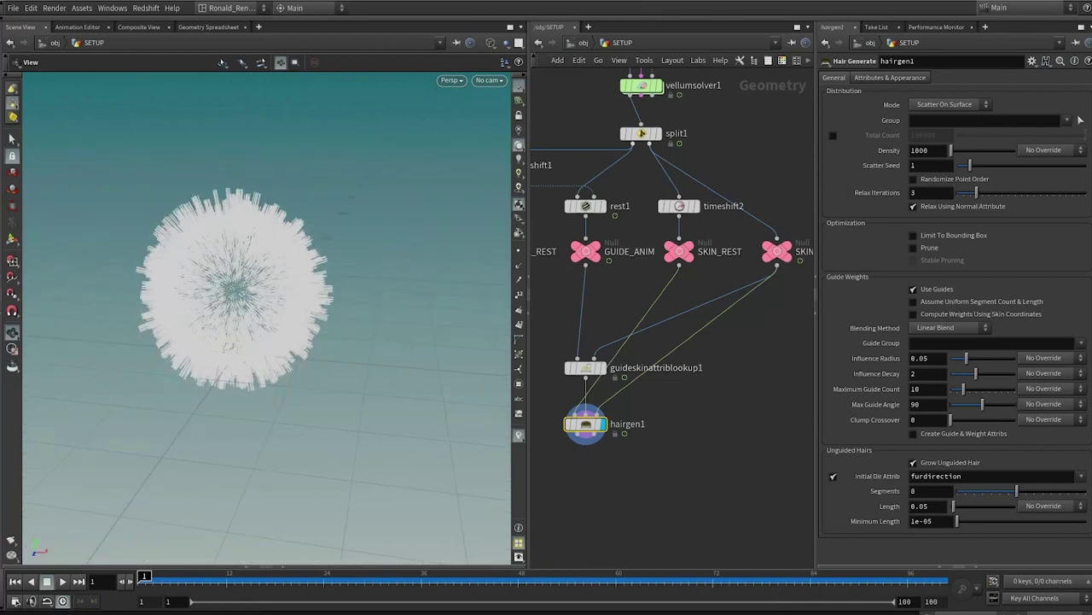
pyautogui.click(62, 581)
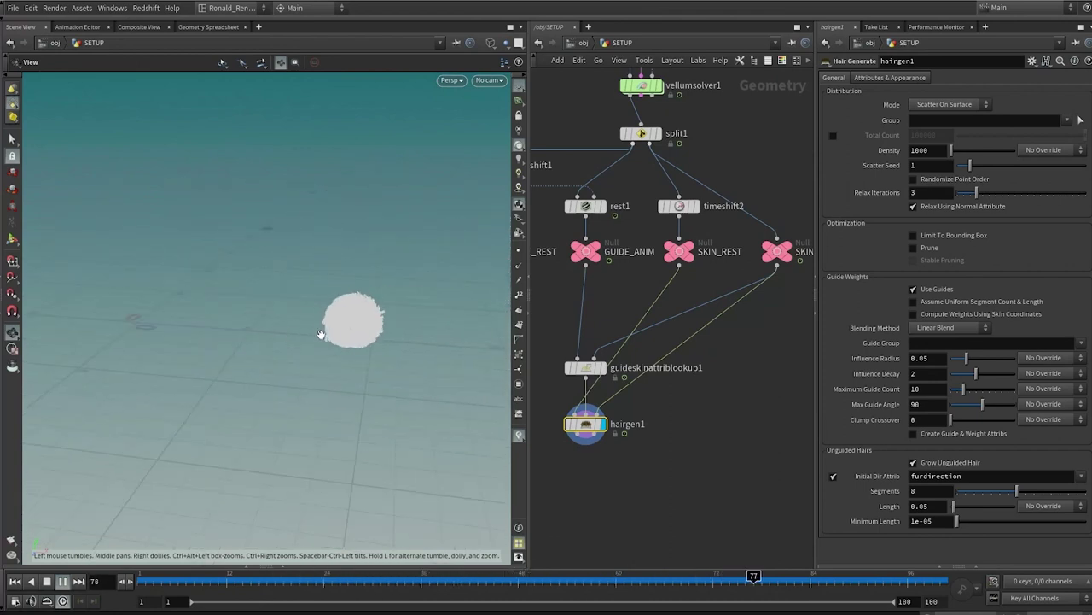
pyautogui.press('Escape')
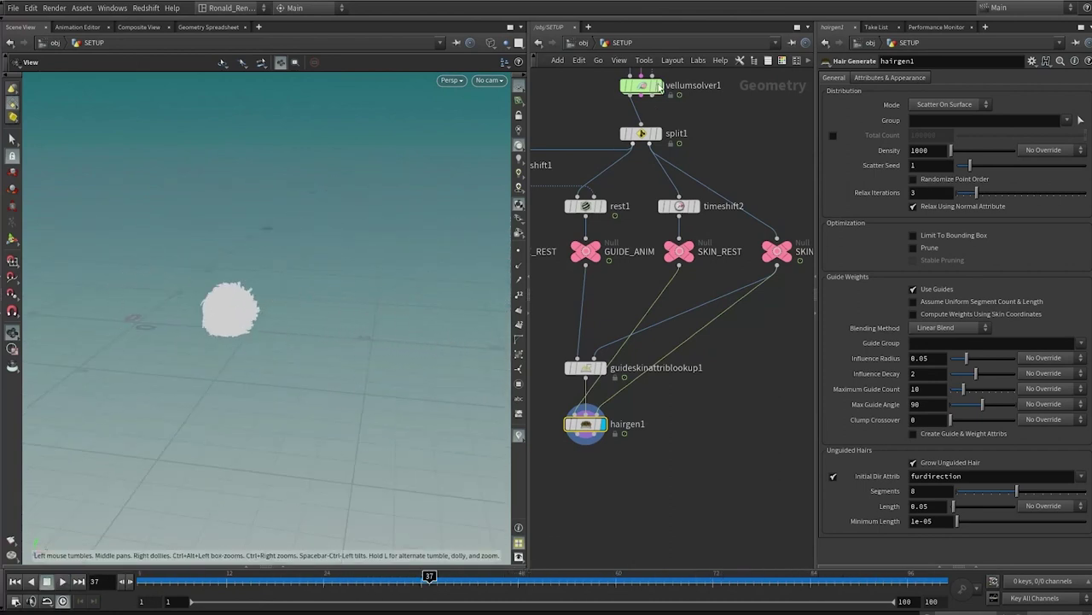
pyautogui.click(659, 86)
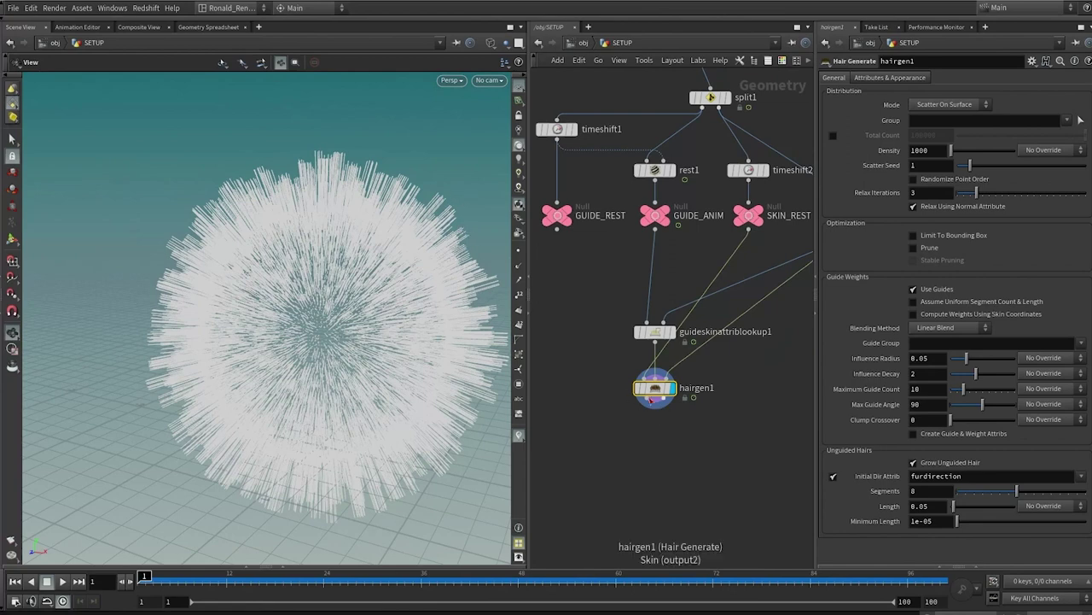
# Add a Hair Clump node below hairgen1, fed by hairgen1's first output.
pyautogui.click(654, 405)
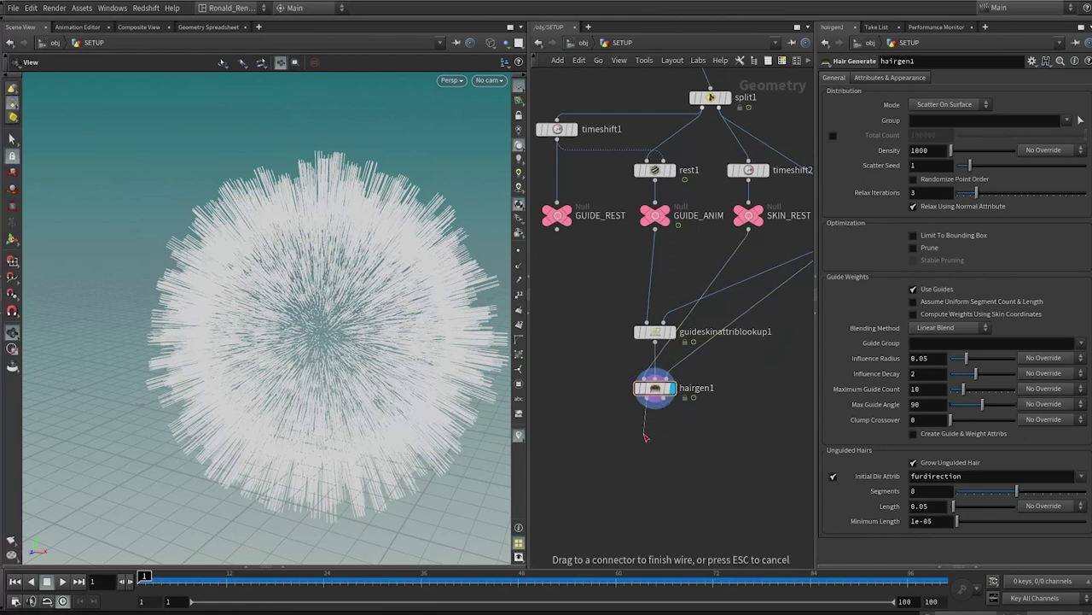
pyautogui.click(645, 438)
pyautogui.write('hair')
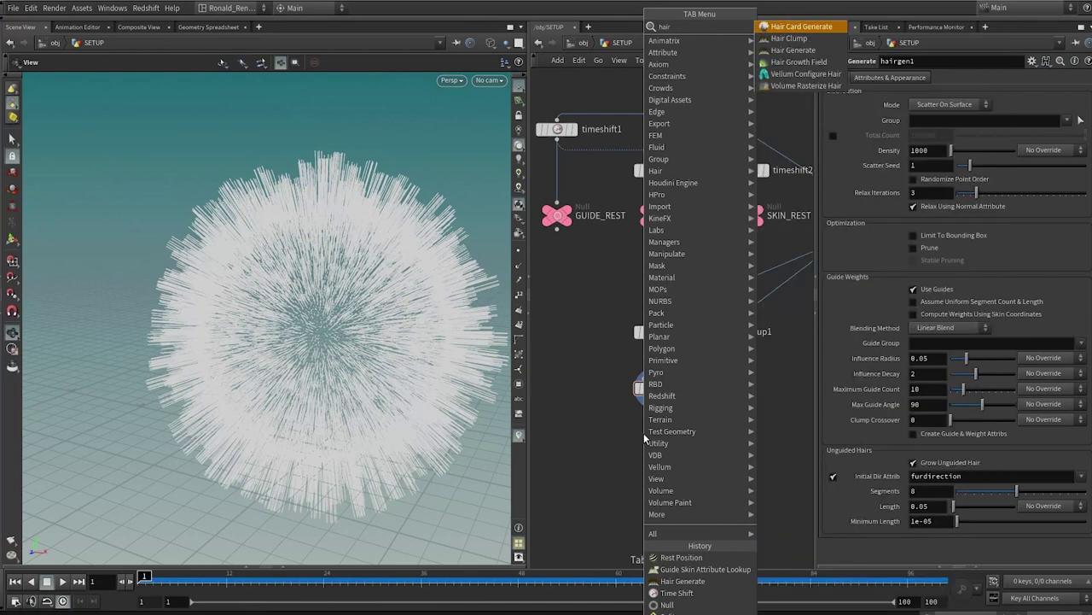
pyautogui.press('Down')
pyautogui.press('Return')
pyautogui.moveTo(644, 439); pyautogui.dragTo(655, 440)
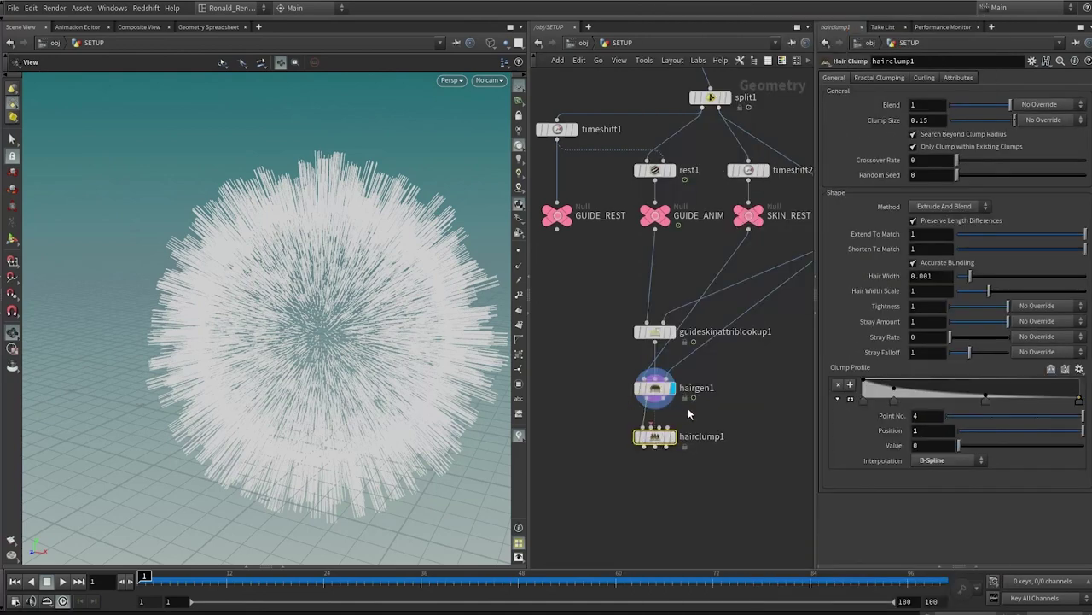
# Move hairclump1 further below hairgen1 to make room for its input connections.
pyautogui.moveTo(721, 432); pyautogui.dragTo(685, 460, button='middle')
pyautogui.scroll(3, 679, 456)
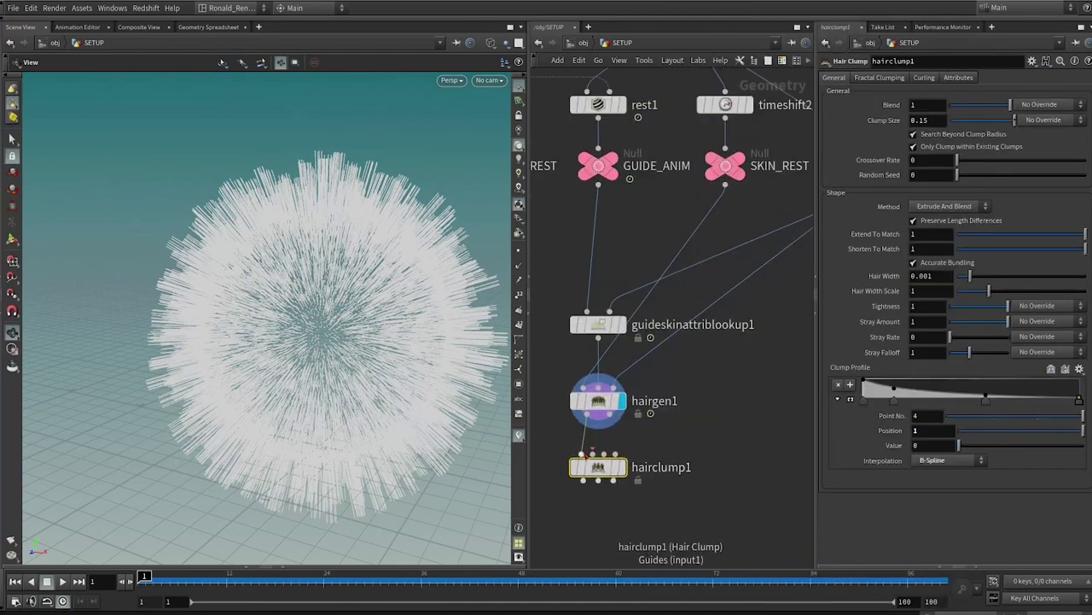
pyautogui.moveTo(585, 455)
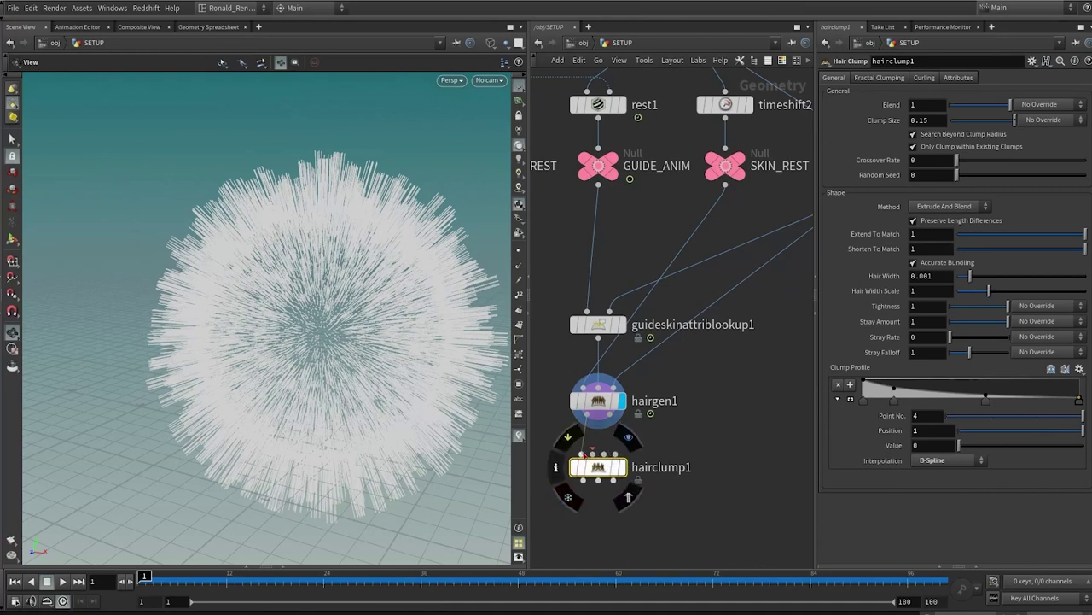
pyautogui.moveTo(584, 455); pyautogui.dragTo(585, 501)
pyautogui.click(582, 501)
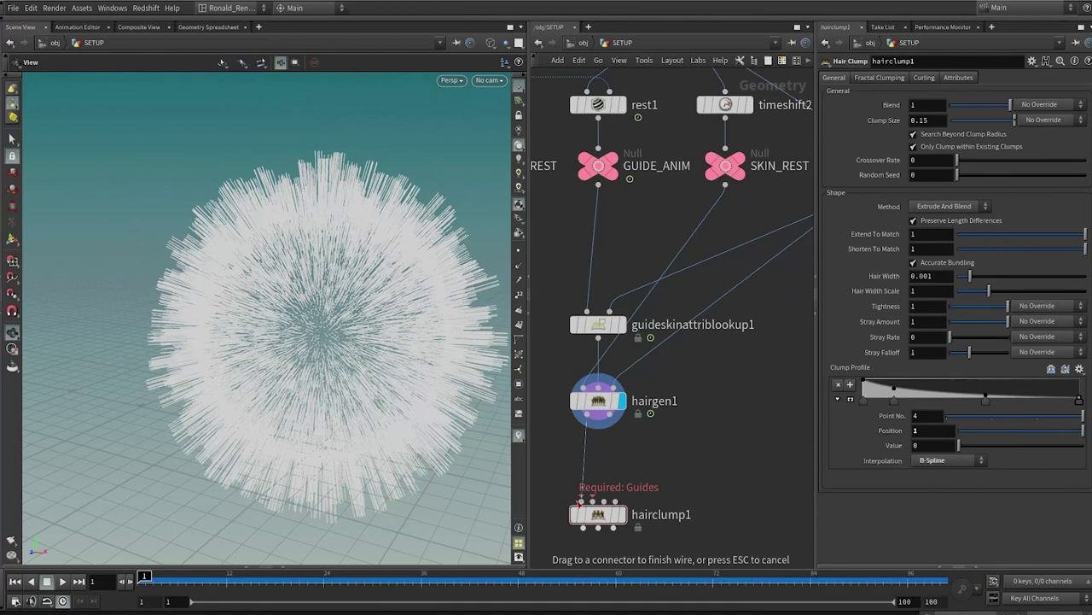
pyautogui.click(581, 502)
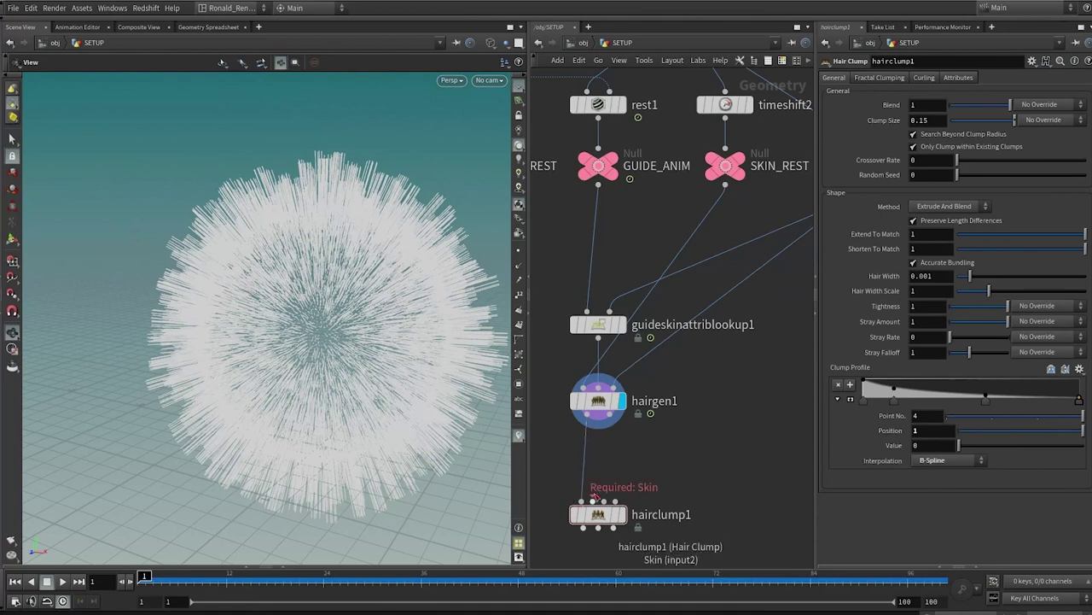
# Connect GUIDE_ANIM to the Custom Clump Curves input of hairclump1.
pyautogui.moveTo(618, 501)
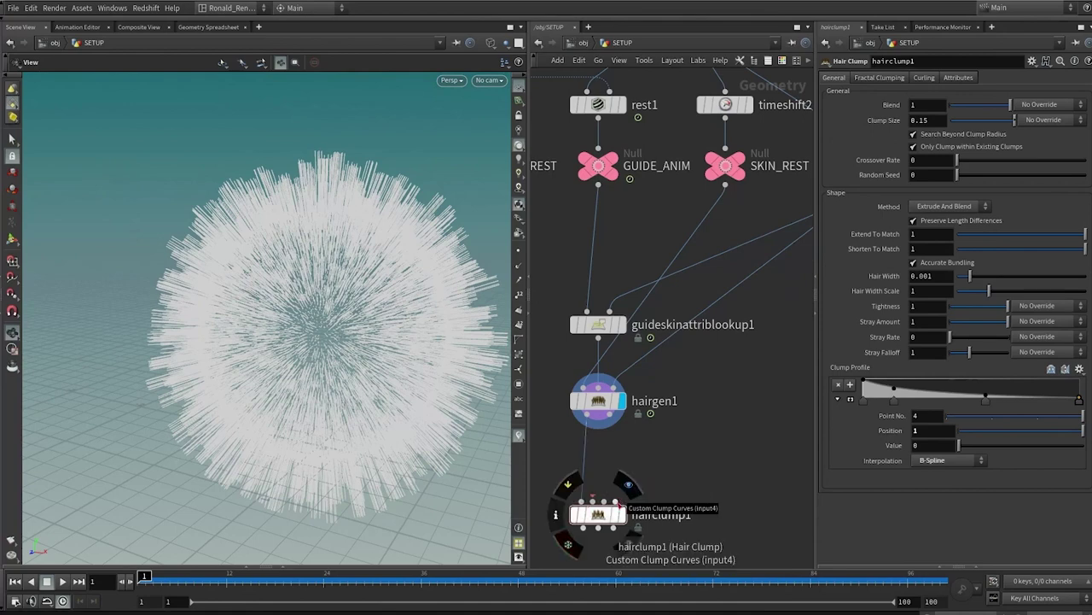
pyautogui.scroll(-2, 723, 350)
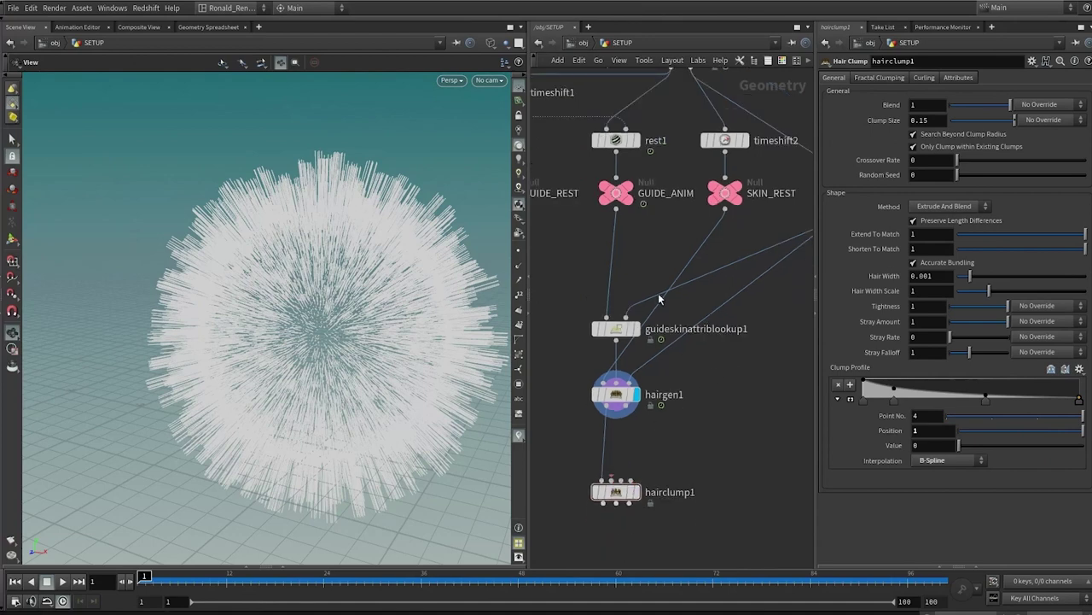
pyautogui.click(616, 209)
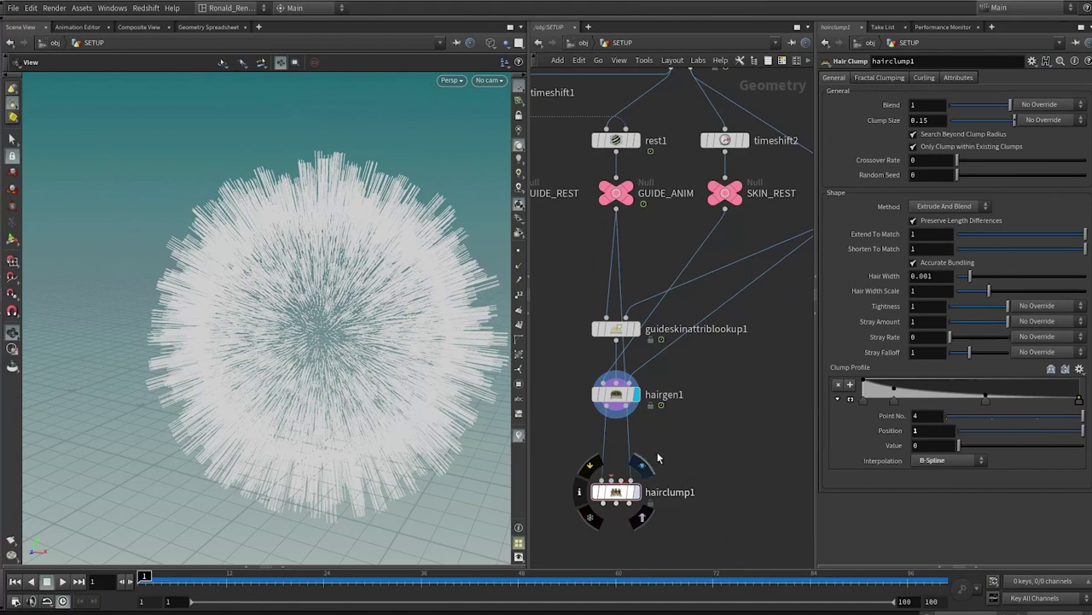
# Connect SKIN_ANIM to the Skin input of hairclump1.
pyautogui.scroll(-1, 623, 478)
pyautogui.moveTo(671, 465); pyautogui.dragTo(623, 437, button='middle')
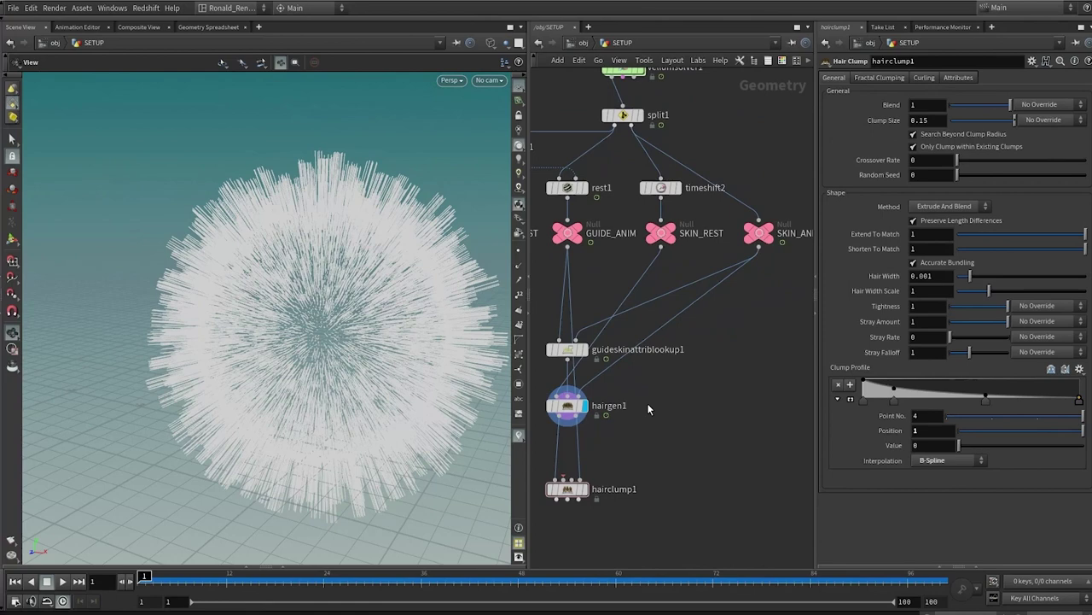
pyautogui.click(564, 476)
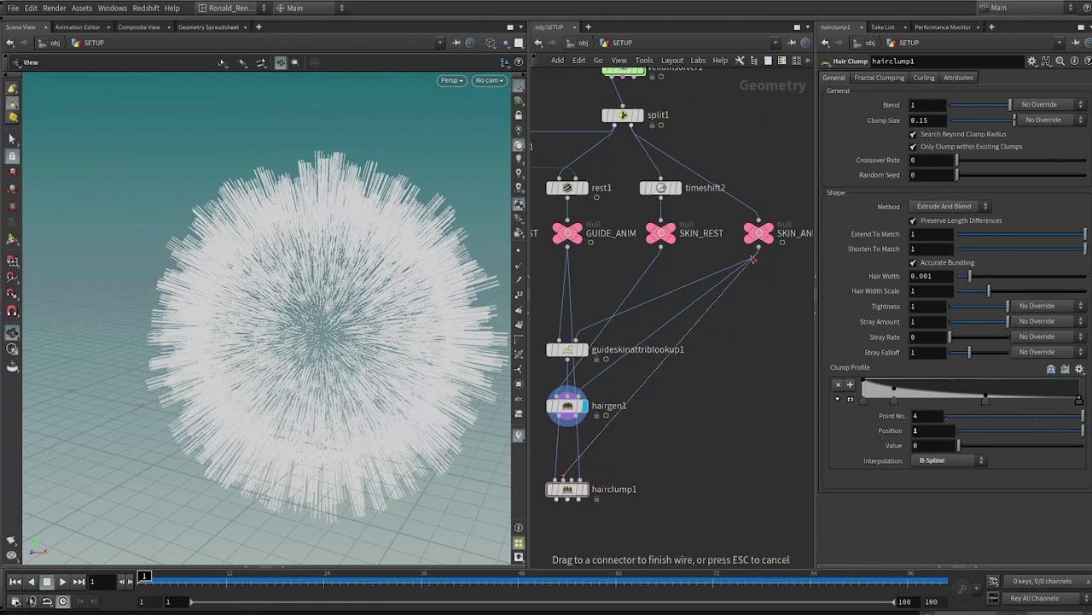
pyautogui.click(759, 247)
# Display SKIN_ANIM and add a VDB from Polygons node fed by its output.
pyautogui.scroll(1, 623, 381)
pyautogui.scroll(-2, 710, 358)
pyautogui.scroll(2, 649, 465)
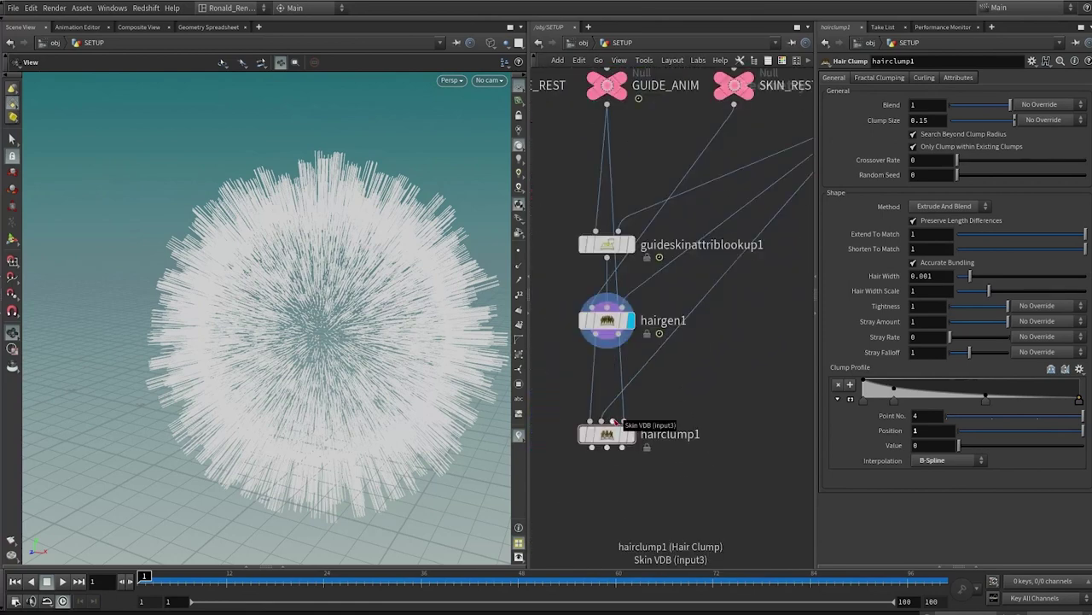
pyautogui.moveTo(763, 400); pyautogui.dragTo(584, 556, button='middle')
pyautogui.click(705, 239)
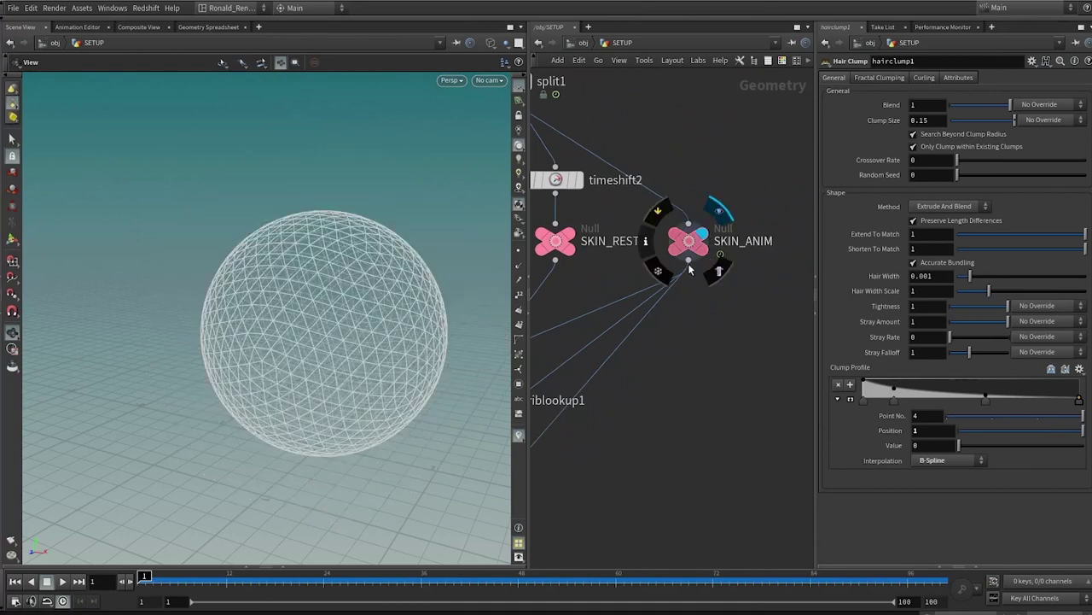
pyautogui.click(688, 260)
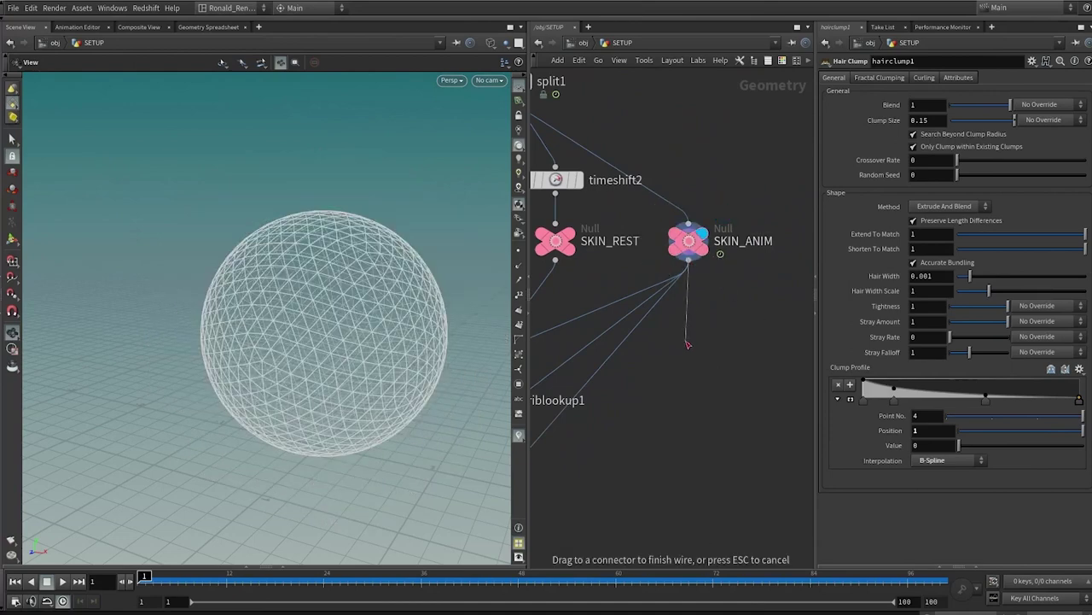
pyautogui.click(687, 345)
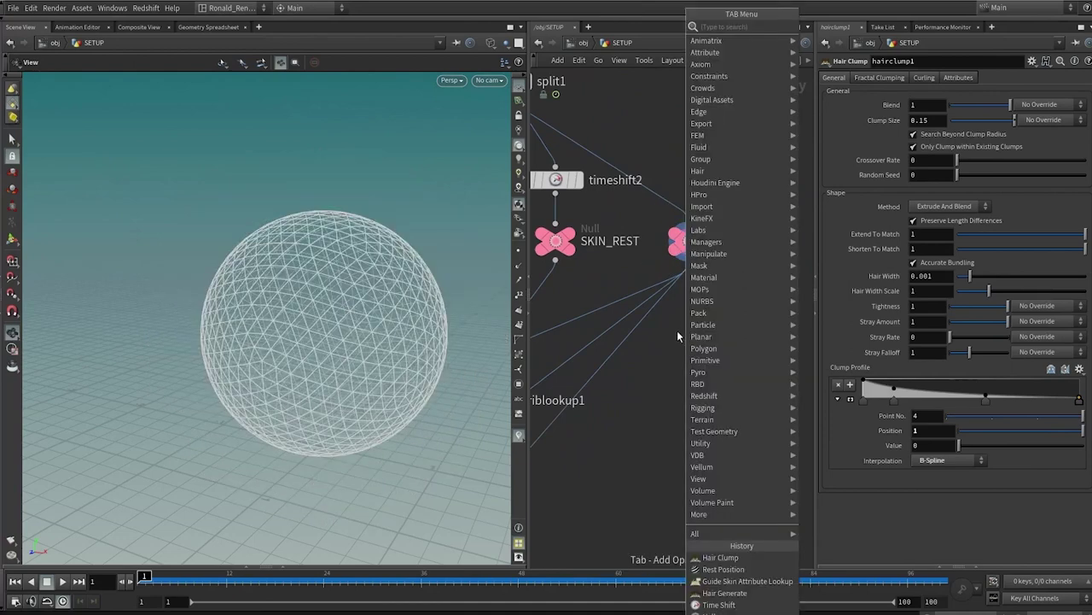
pyautogui.write('vdb')
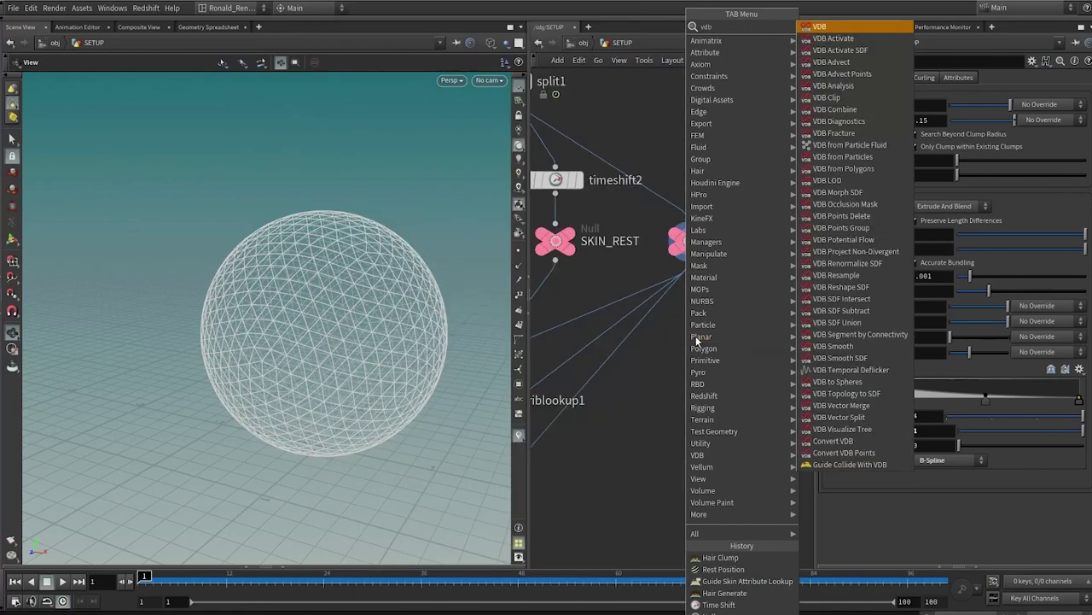
pyautogui.write('fpo')
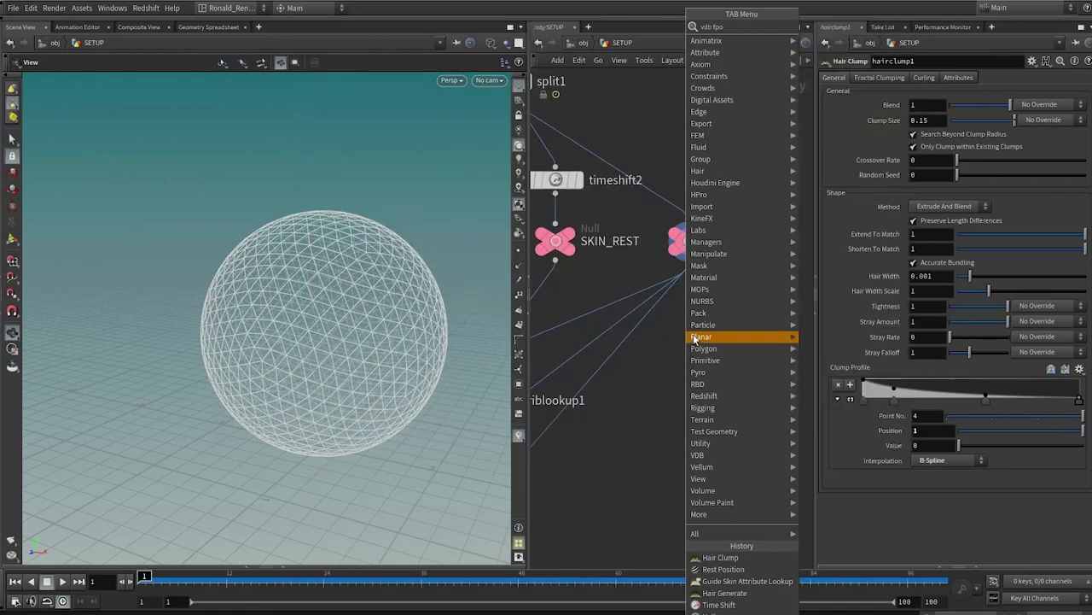
pyautogui.press('Return')
pyautogui.press('Return')
# Display the VDB from Polygons result as a shaded surface in the viewport.
pyautogui.click(709, 338)
pyautogui.moveTo(437, 324); pyautogui.dragTo(291, 367, button='right')
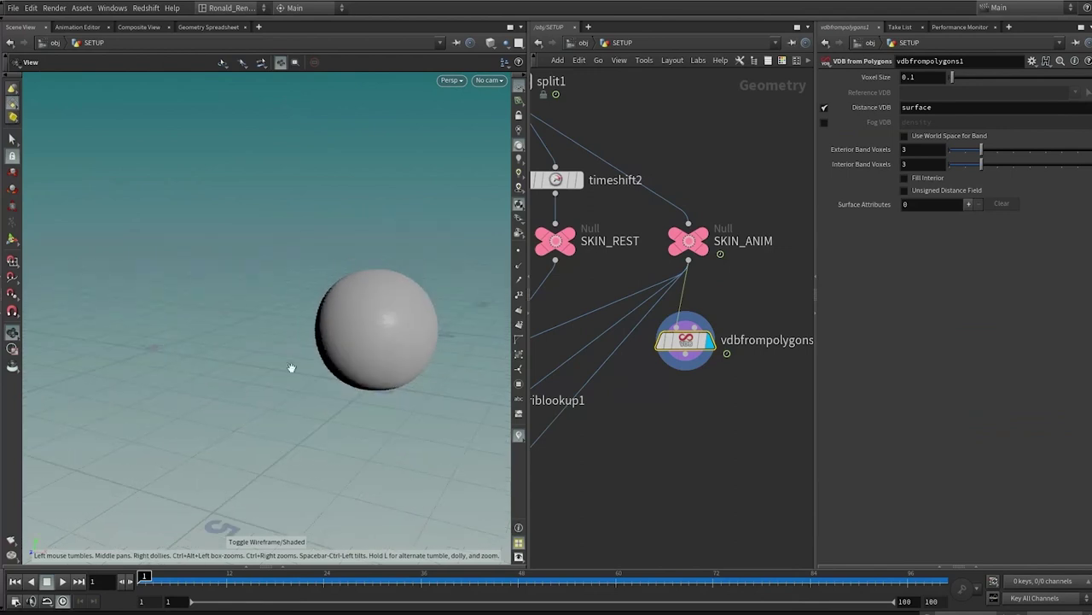
pyautogui.moveTo(292, 367); pyautogui.dragTo(328, 290, button='middle')
# Duplicate the SKIN_ANIM null and connect the copy below the VDB from Polygons node.
pyautogui.moveTo(676, 394); pyautogui.dragTo(740, 333, button='middle')
pyautogui.scroll(-3, 740, 332)
pyautogui.keyDown('alt'); pyautogui.moveTo(754, 221); pyautogui.dragTo(752, 349); pyautogui.keyUp('alt')
pyautogui.moveTo(747, 303); pyautogui.dragTo(751, 349)
pyautogui.moveTo(750, 397); pyautogui.dragTo(680, 380, button='middle')
# Rename the duplicated null below the VDB node, replacing its trailing number to start with SKIN_ANIM_.
pyautogui.click(736, 334)
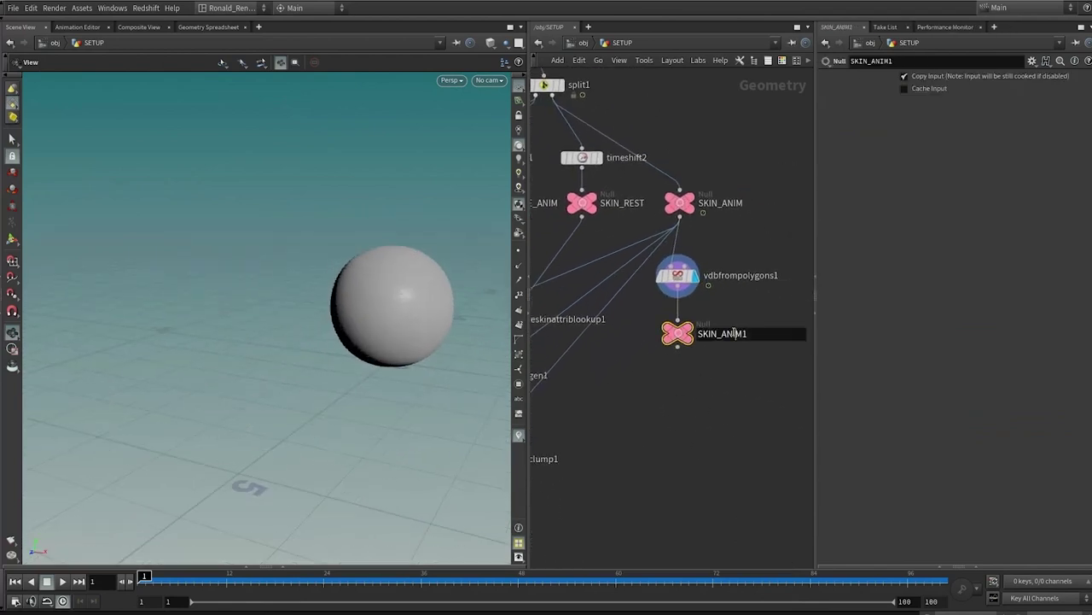
pyautogui.moveTo(742, 335); pyautogui.dragTo(760, 336)
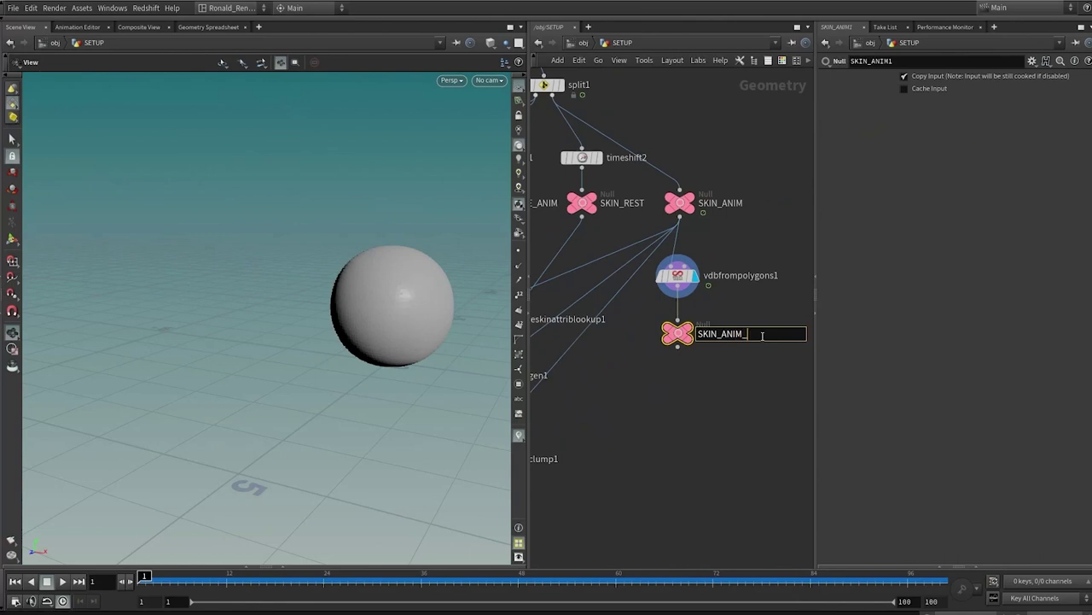
# Name the null below vdbfrompolygons1 SKIN_ANIM_VDB and place hairclump1 beneath hairgen1.
pyautogui.write('_VDB')
pyautogui.press('Return')
pyautogui.moveTo(741, 357); pyautogui.dragTo(786, 285, button='middle')
pyautogui.moveTo(650, 383); pyautogui.dragTo(600, 391)
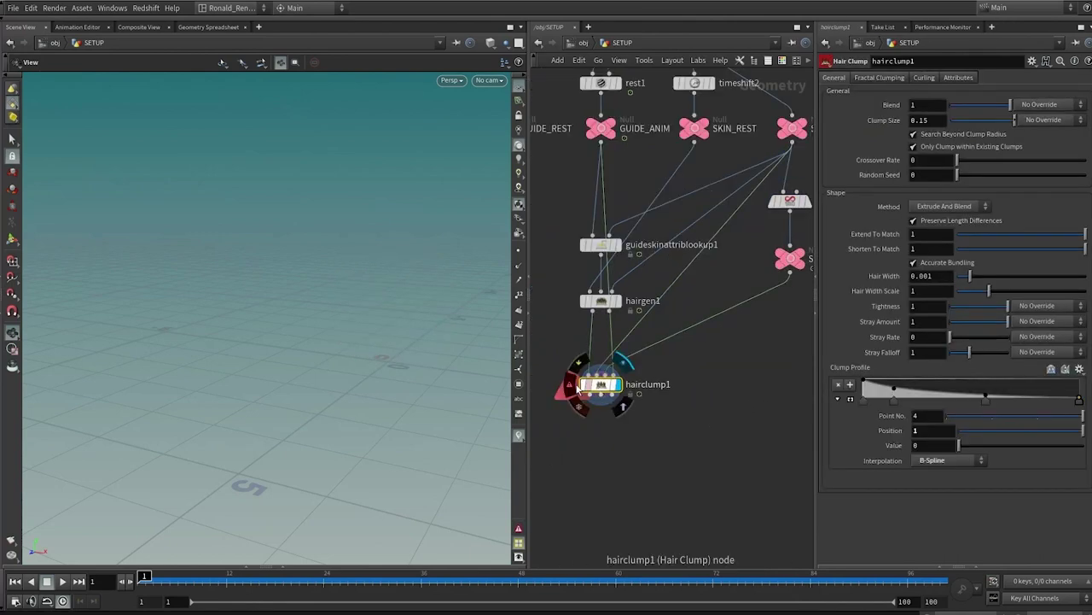
# Read the error details of hairclump1 and examine the connections feeding it.
pyautogui.click(569, 387)
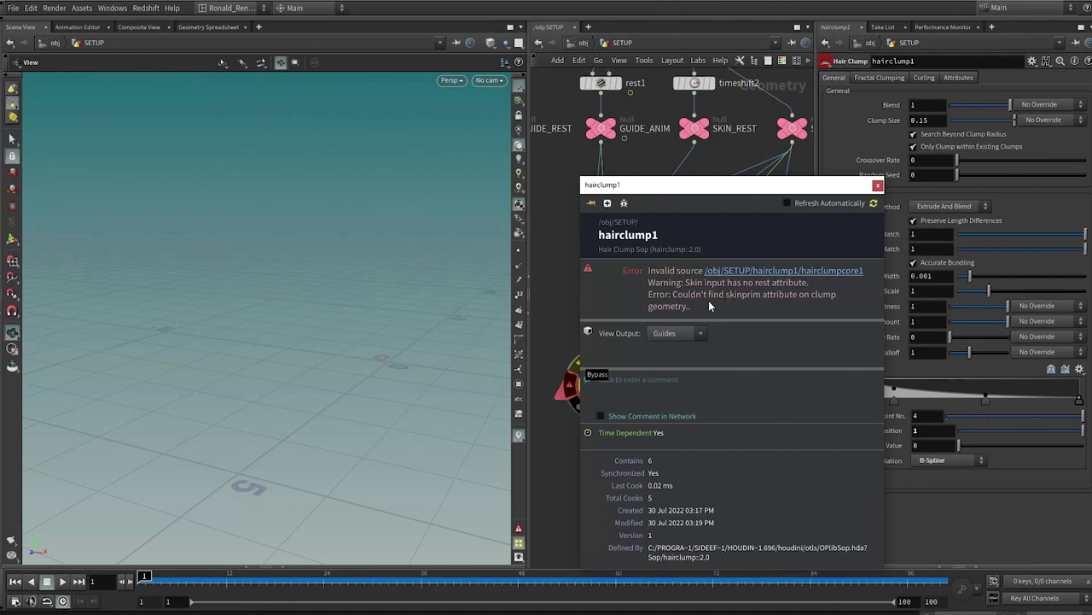
pyautogui.click(877, 185)
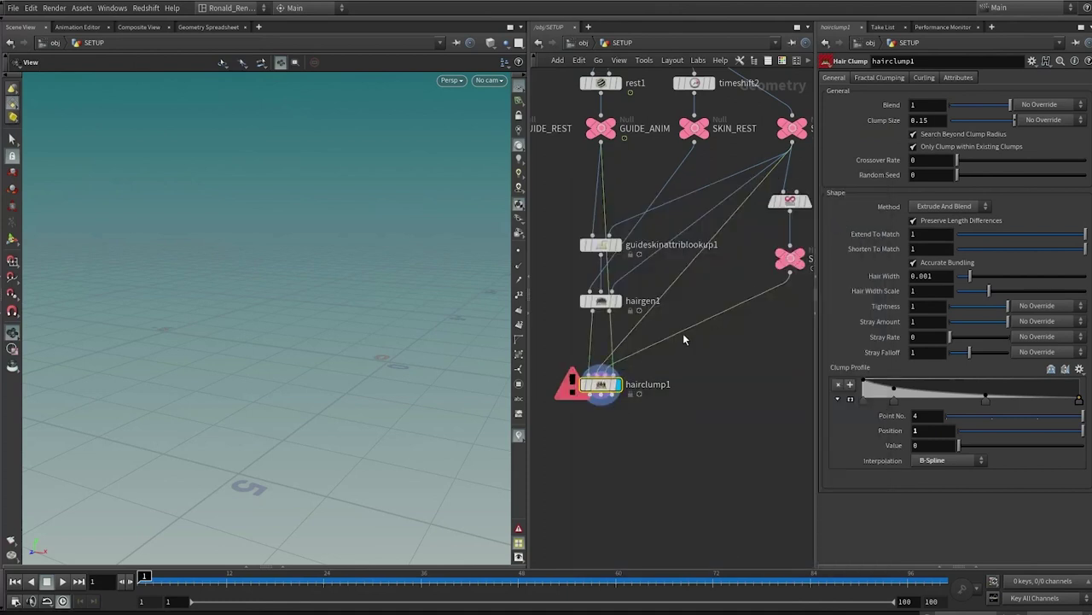
pyautogui.scroll(2, 662, 338)
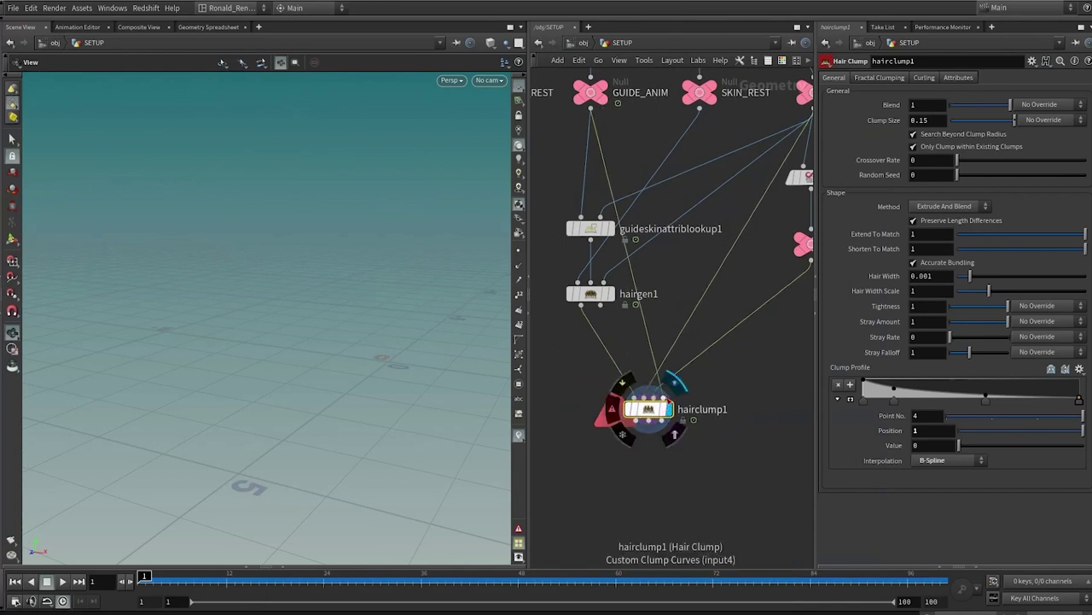
pyautogui.moveTo(650, 148); pyautogui.dragTo(663, 228, button='middle')
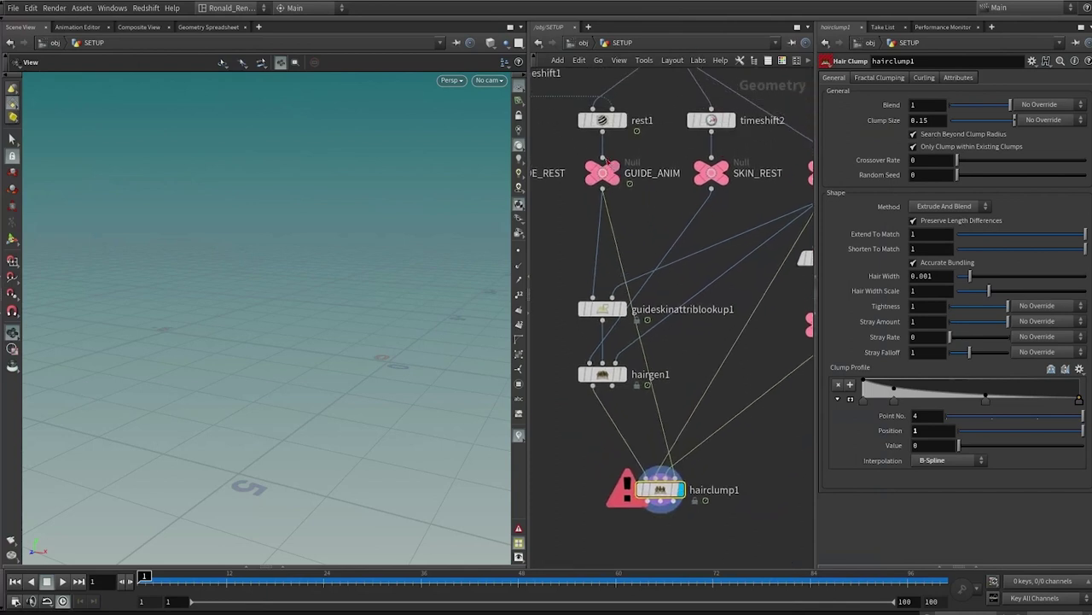
# Feed hairclump1's Custom Clump Curves input from guideskinattriblookup1 instead of GUIDE_ANIM, and place hairclump1 under hairgen1.
pyautogui.click(603, 310)
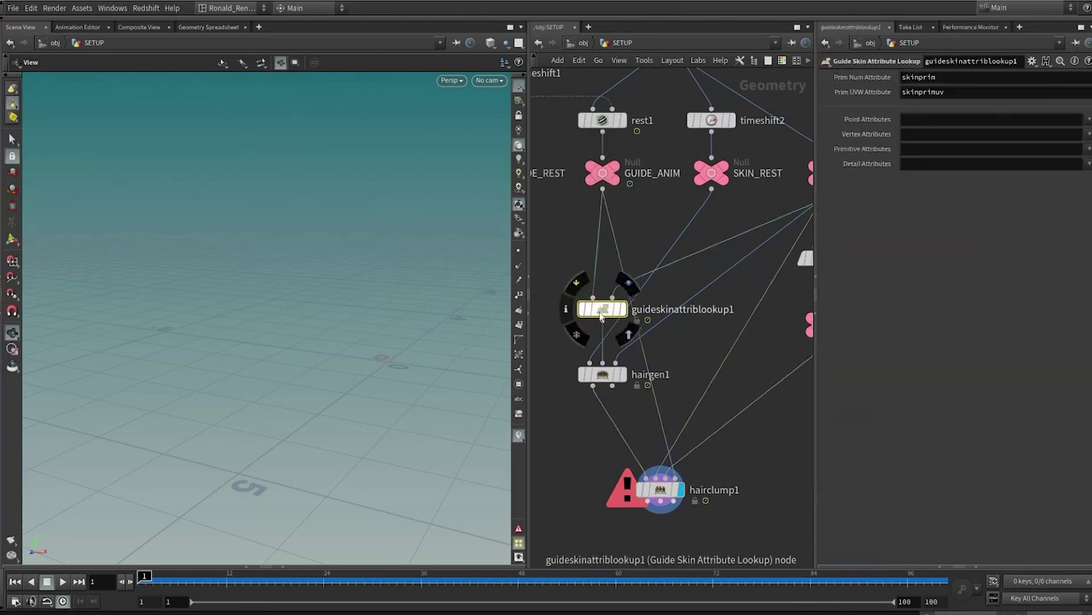
pyautogui.middleClick(602, 310)
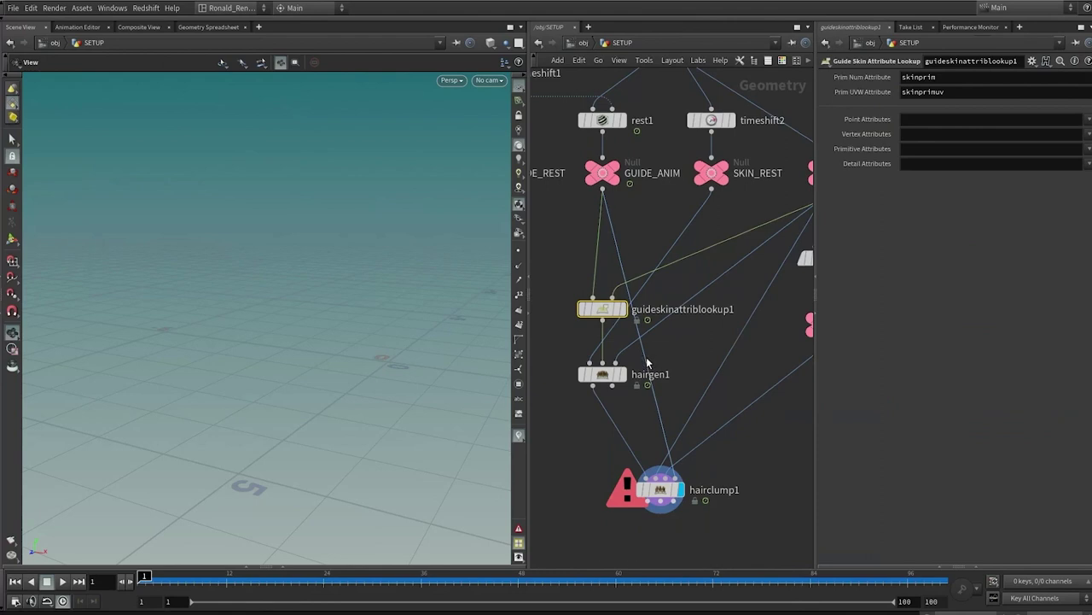
pyautogui.moveTo(603, 320); pyautogui.dragTo(603, 457)
pyautogui.moveTo(702, 471); pyautogui.dragTo(652, 476, button='middle')
pyautogui.scroll(-3, 653, 472)
pyautogui.middleClick(582, 458)
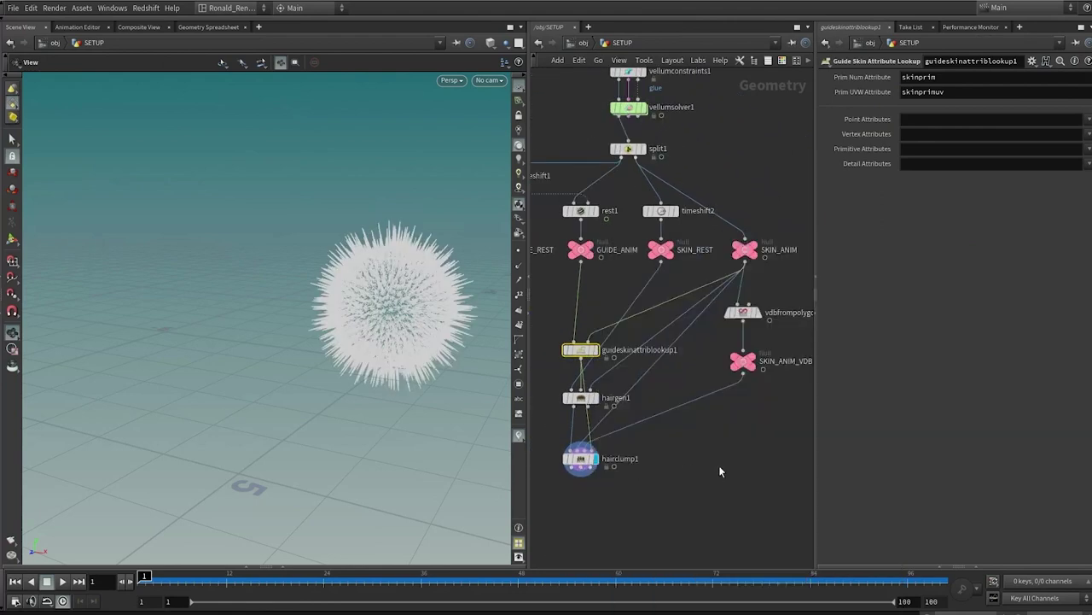
# Compare the displayed results of hairgen1 and hairclump1, ending with hairclump1 displayed.
pyautogui.moveTo(719, 467); pyautogui.dragTo(750, 425, button='middle')
pyautogui.moveTo(179, 580); pyautogui.dragTo(143, 579)
pyautogui.moveTo(346, 343); pyautogui.dragTo(423, 251, button='right')
pyautogui.scroll(2, 421, 250)
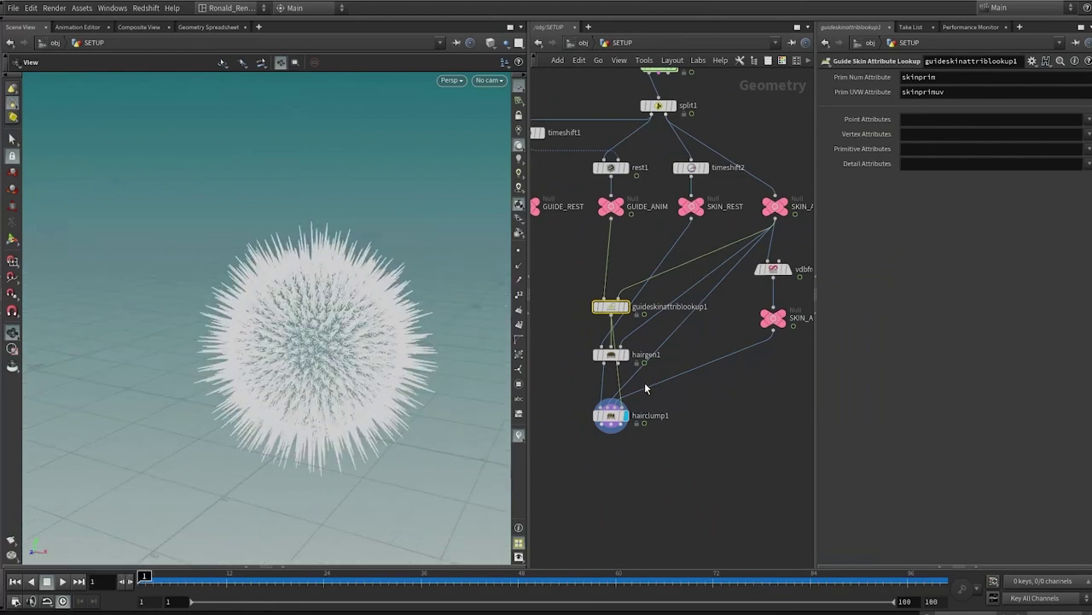
pyautogui.click(629, 358)
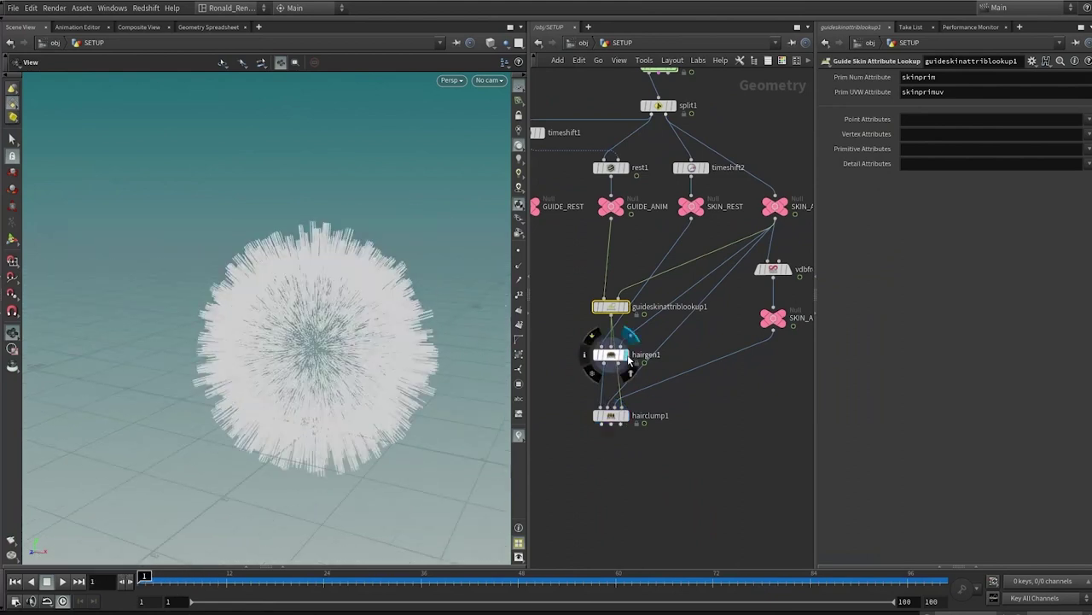
pyautogui.click(626, 416)
# Go to frame 12 and inspect the clumped hair up close.
pyautogui.moveTo(189, 585); pyautogui.dragTo(226, 580)
pyautogui.moveTo(266, 454); pyautogui.dragTo(190, 448, button='middle')
pyautogui.scroll(3, 364, 346)
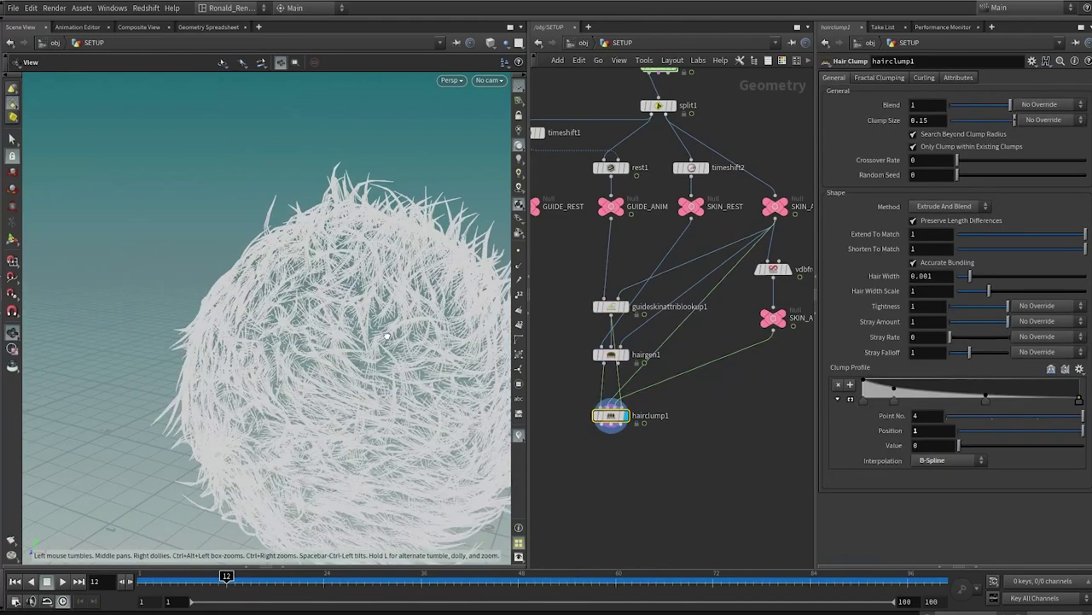
pyautogui.moveTo(385, 338); pyautogui.dragTo(383, 301, button='middle')
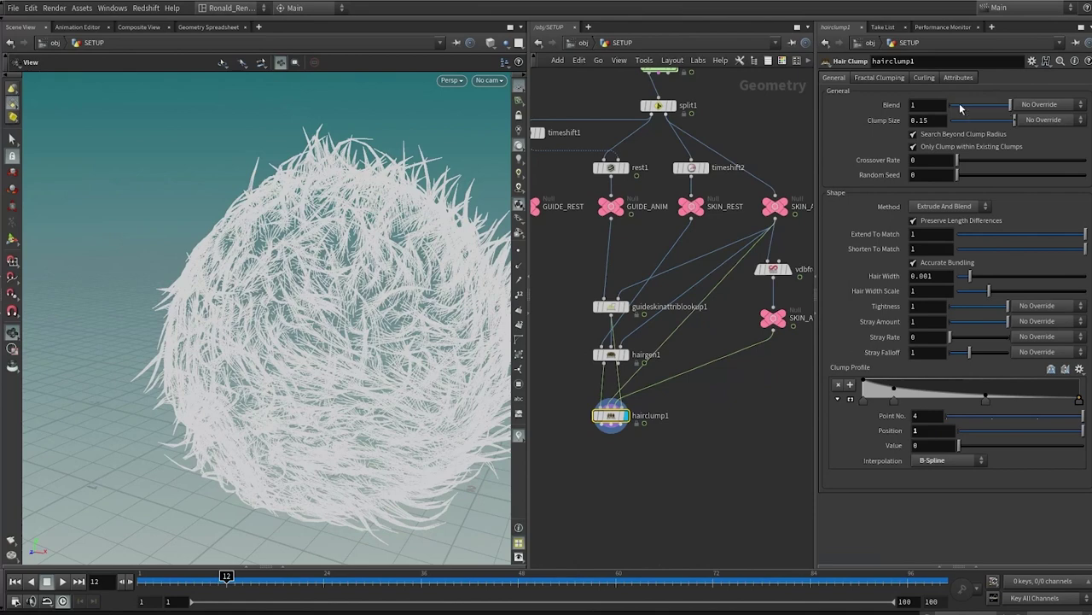
# Test hairclump1's Blend at 0.5, 0 and 1, and settle on 0.7.
pyautogui.write('.5')
pyautogui.press('Return')
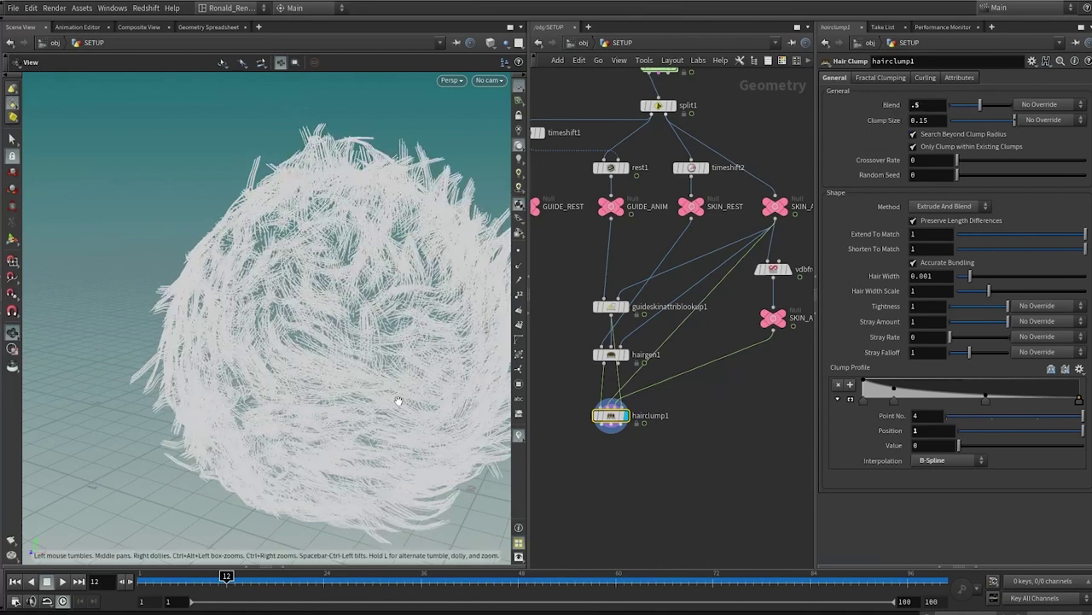
pyautogui.moveTo(978, 105); pyautogui.dragTo(915, 111)
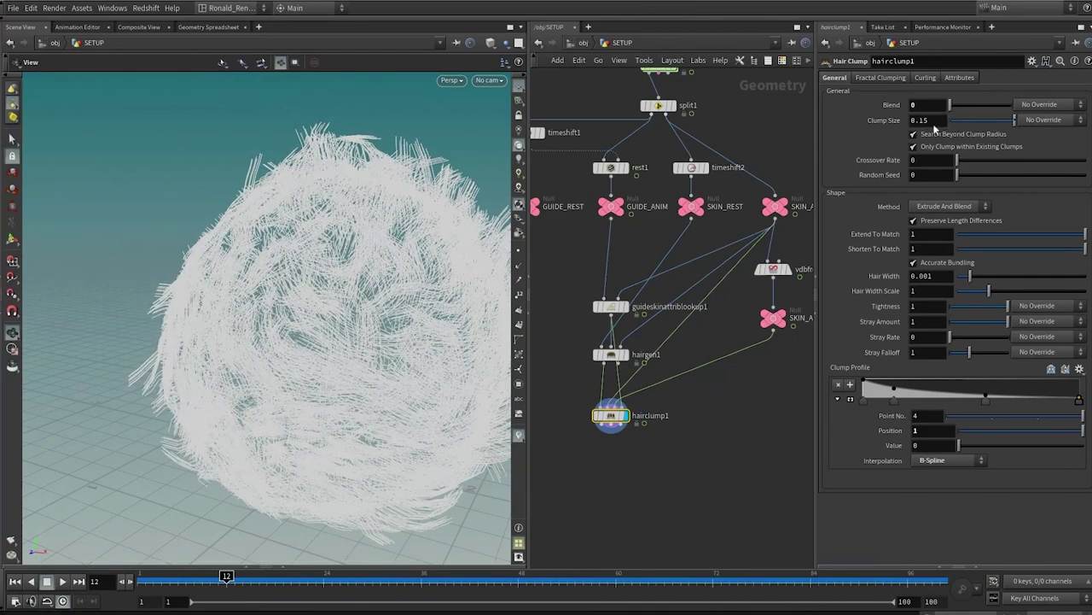
pyautogui.moveTo(949, 105); pyautogui.dragTo(1064, 104)
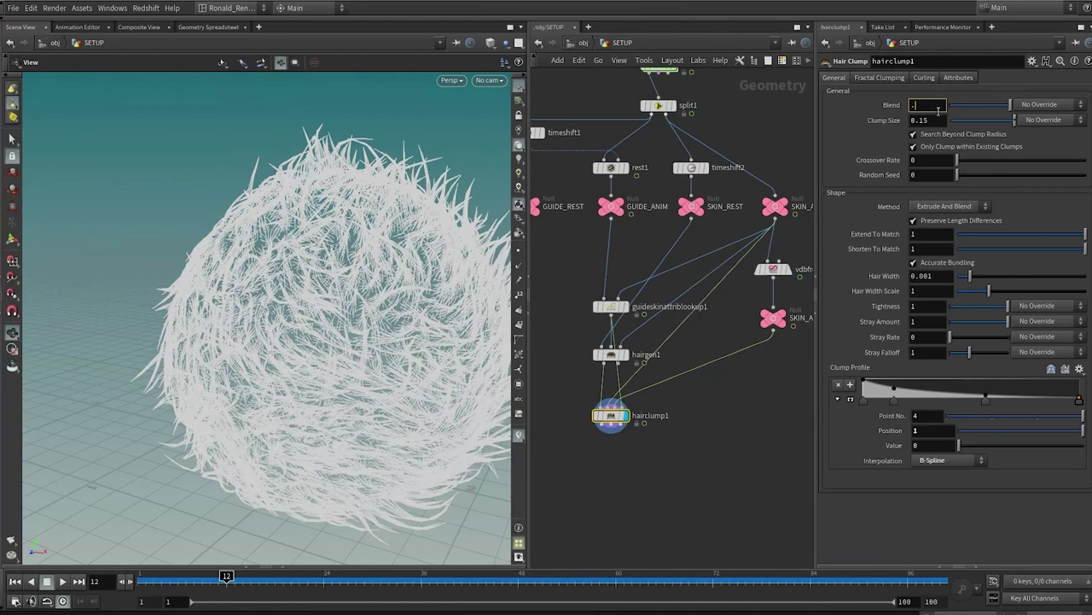
pyautogui.write('7')
pyautogui.press('Return')
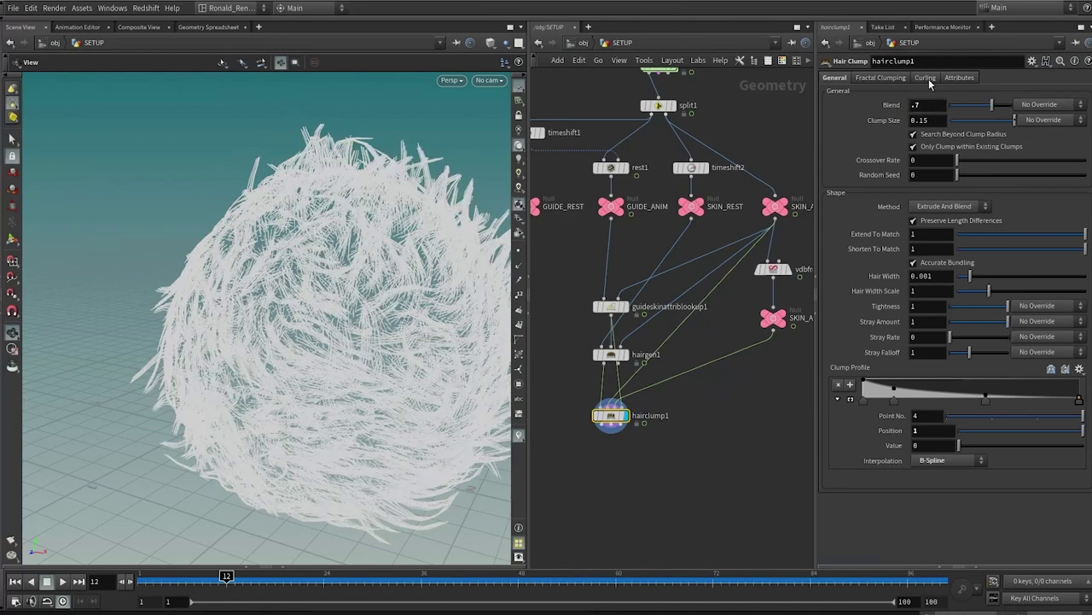
# Enable Curling on hairclump1 and raise its amplitude to 0.0991.
pyautogui.click(926, 78)
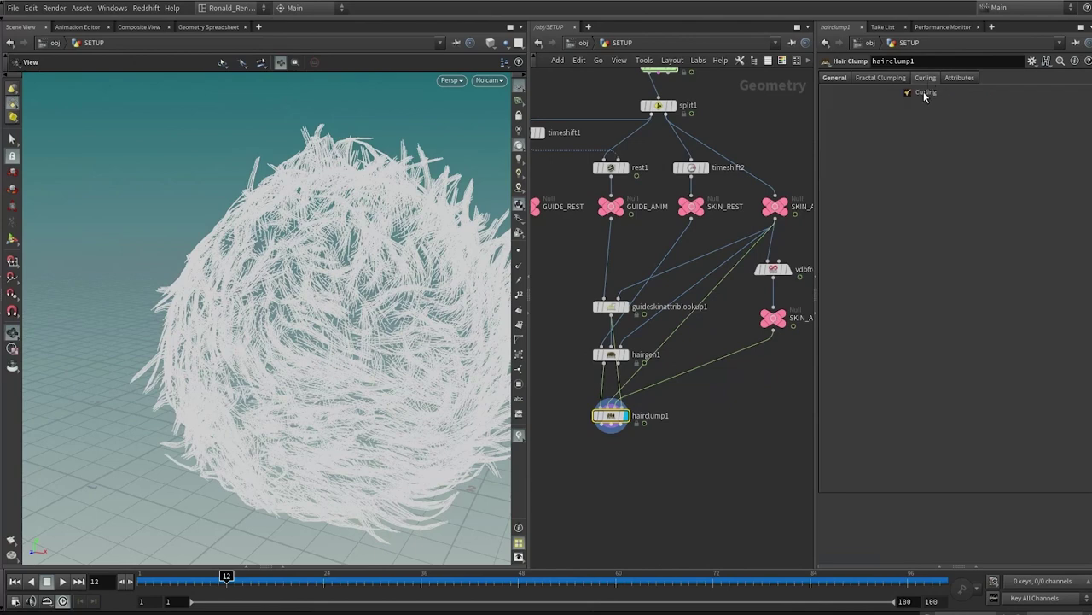
pyautogui.click(925, 93)
pyautogui.moveTo(949, 110); pyautogui.dragTo(1028, 128)
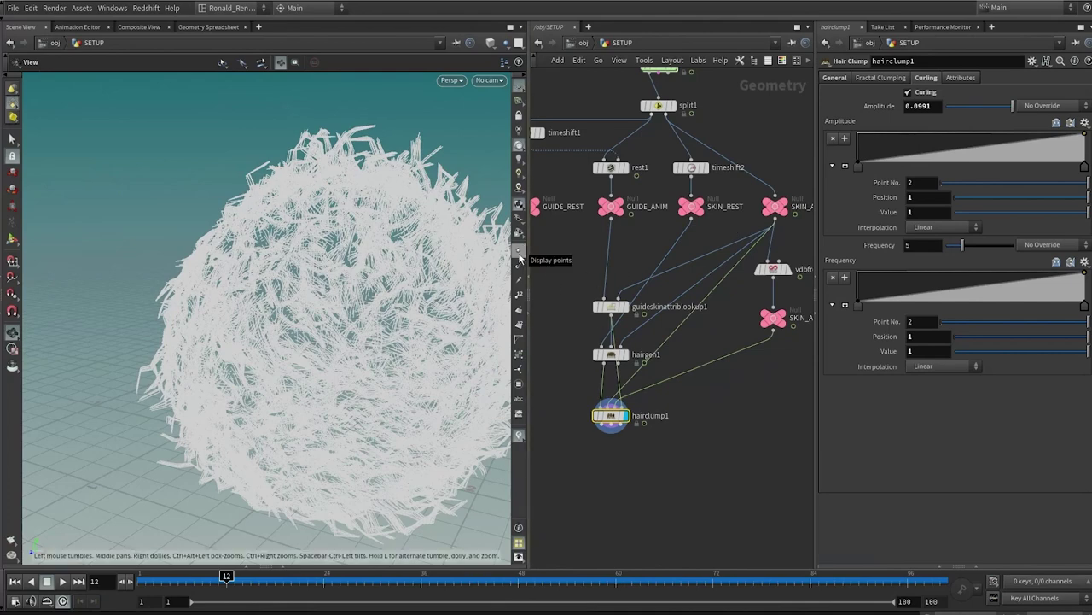
# Check the density of the hair points in the viewport and set the curling amplitude to 0.05.
pyautogui.click(519, 256)
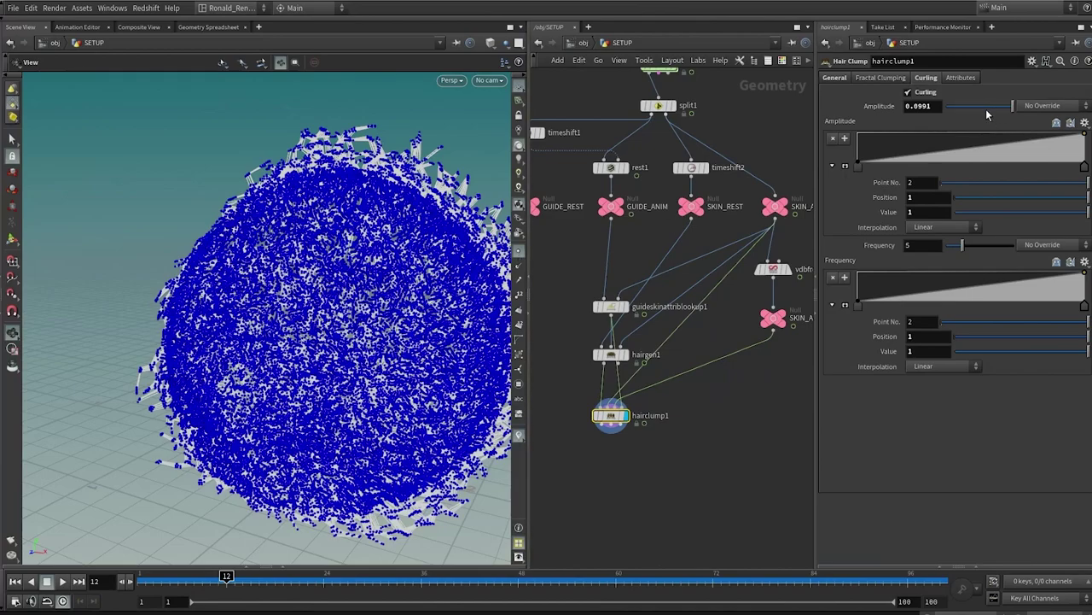
pyautogui.moveTo(987, 114); pyautogui.dragTo(1010, 107)
pyautogui.moveTo(936, 110); pyautogui.dragTo(1081, 117)
pyautogui.moveTo(929, 106); pyautogui.dragTo(884, 105)
pyautogui.write('.')
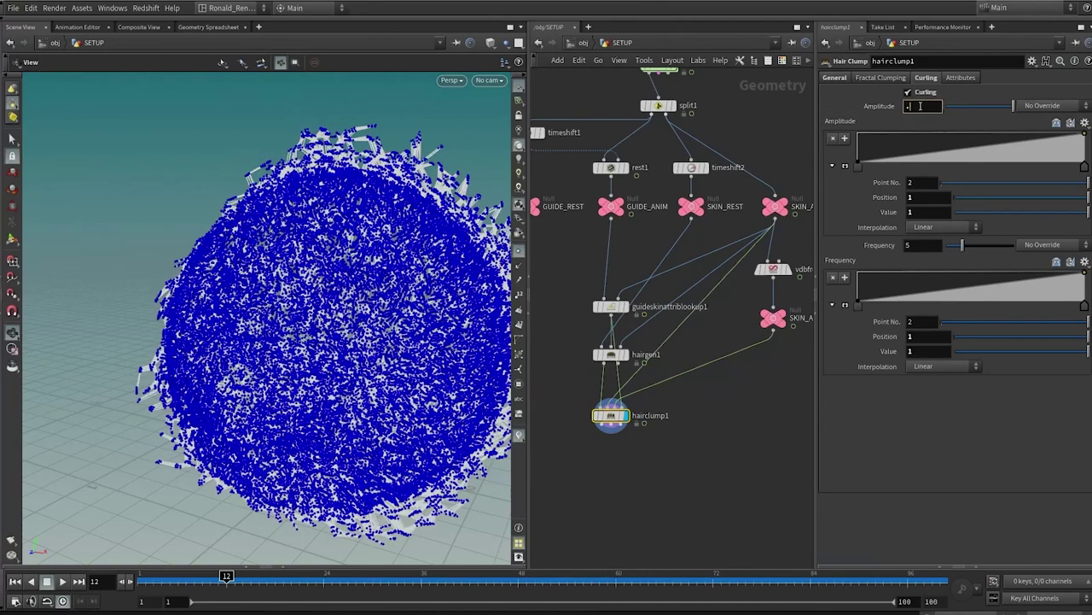
pyautogui.write('.05')
pyautogui.press('Return')
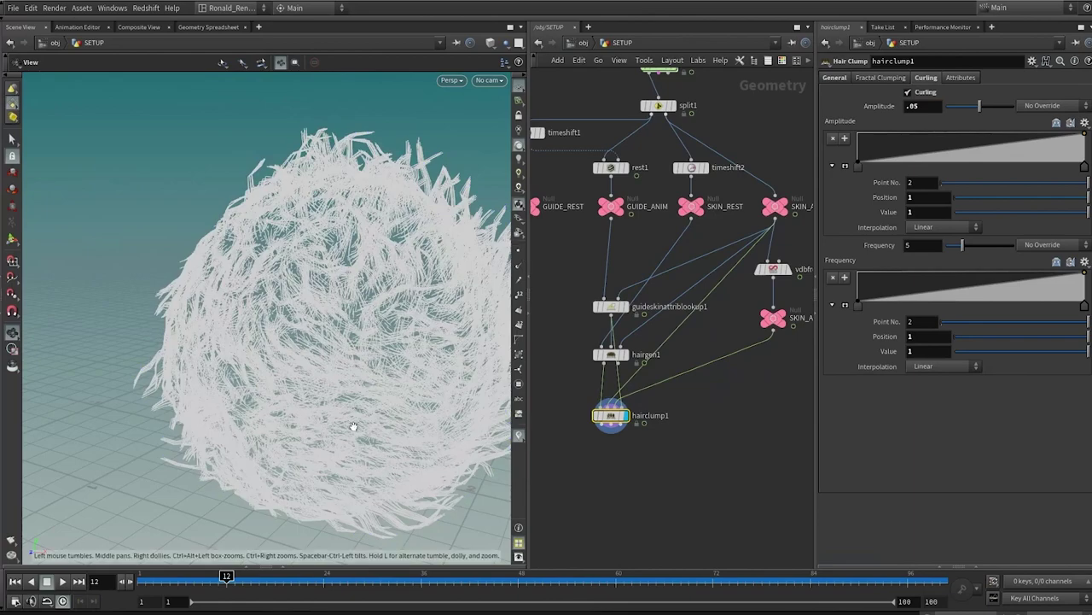
# Inspect the curled hair from several angles and distances and advance to frame 13.
pyautogui.scroll(-6, 413, 250)
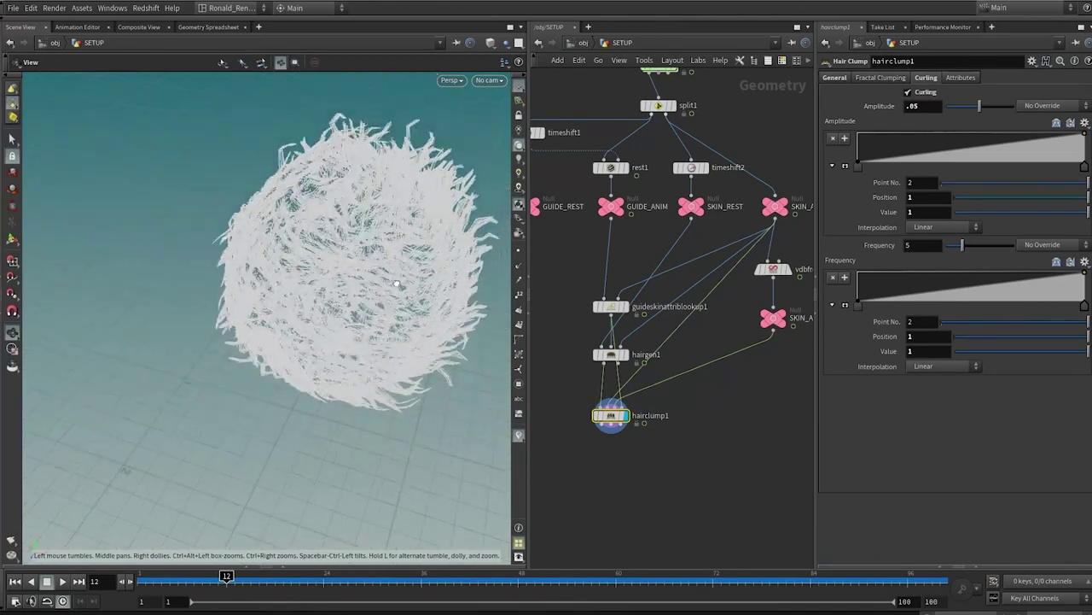
pyautogui.moveTo(401, 299); pyautogui.dragTo(307, 142)
pyautogui.scroll(8, 361, 185)
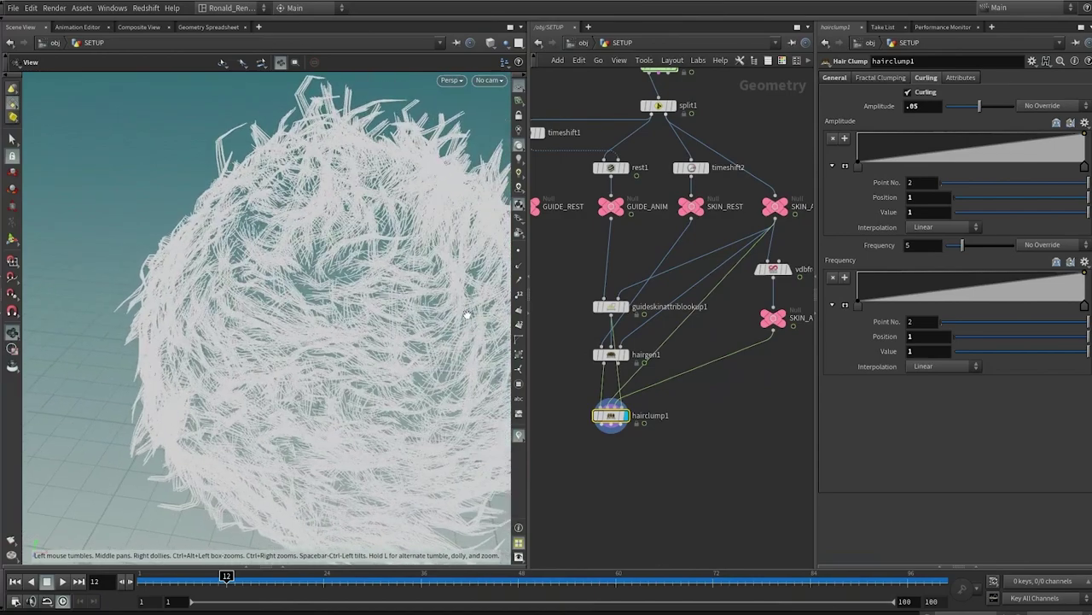
pyautogui.moveTo(345, 338); pyautogui.dragTo(266, 299, button='right')
pyautogui.moveTo(235, 579)
pyautogui.mouseDown()
pyautogui.moveTo(354, 568)
pyautogui.moveTo(235, 567)
pyautogui.mouseUp()
pyautogui.scroll(-4, 383, 435)
# Add a Null connected to hairclump1's first output and name it OUT_fur.
pyautogui.moveTo(675, 444); pyautogui.dragTo(673, 383, button='middle')
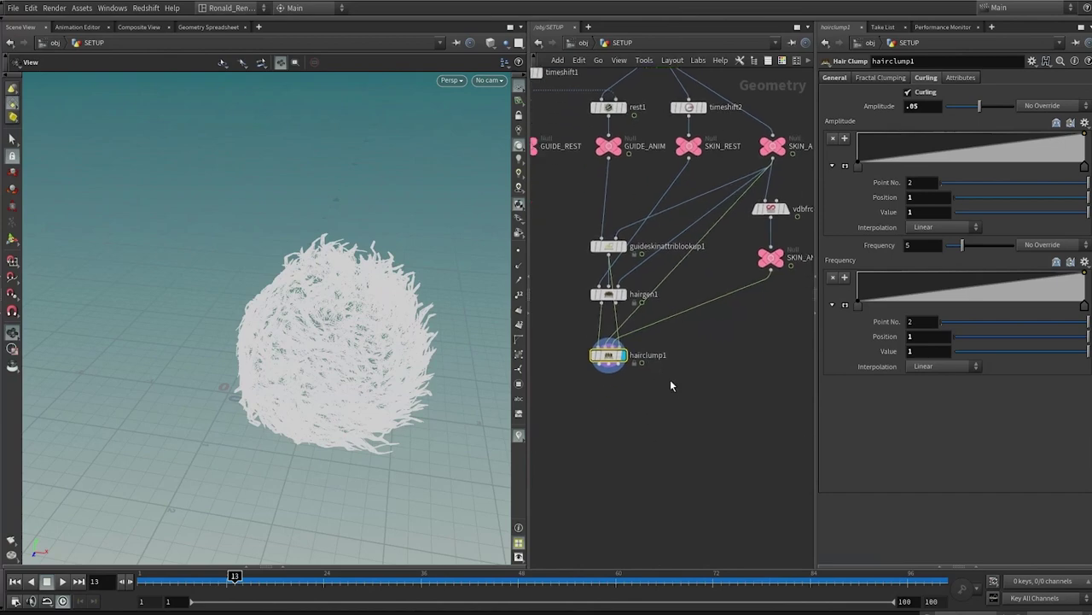
pyautogui.scroll(3, 674, 381)
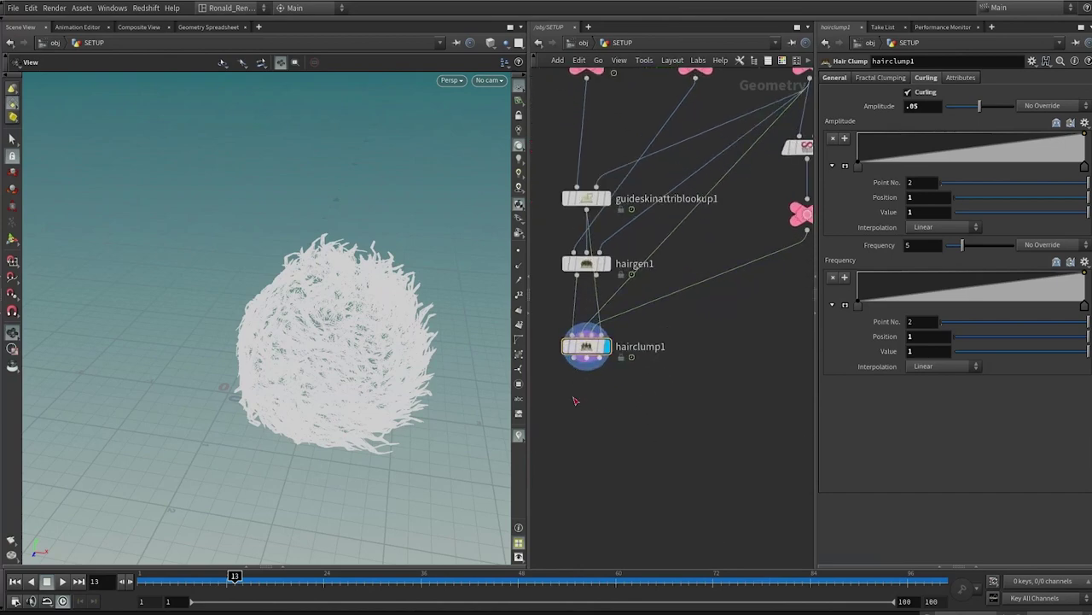
pyautogui.click(573, 362)
pyautogui.click(571, 428)
pyautogui.write('null')
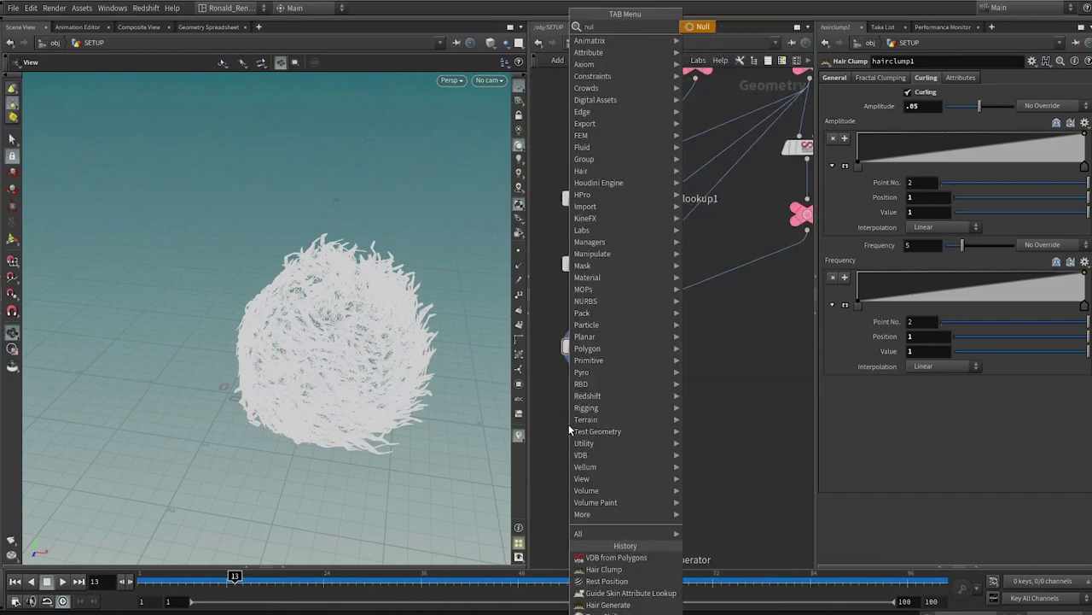
pyautogui.press('Return')
pyautogui.click(616, 426)
pyautogui.moveTo(618, 426); pyautogui.dragTo(544, 431)
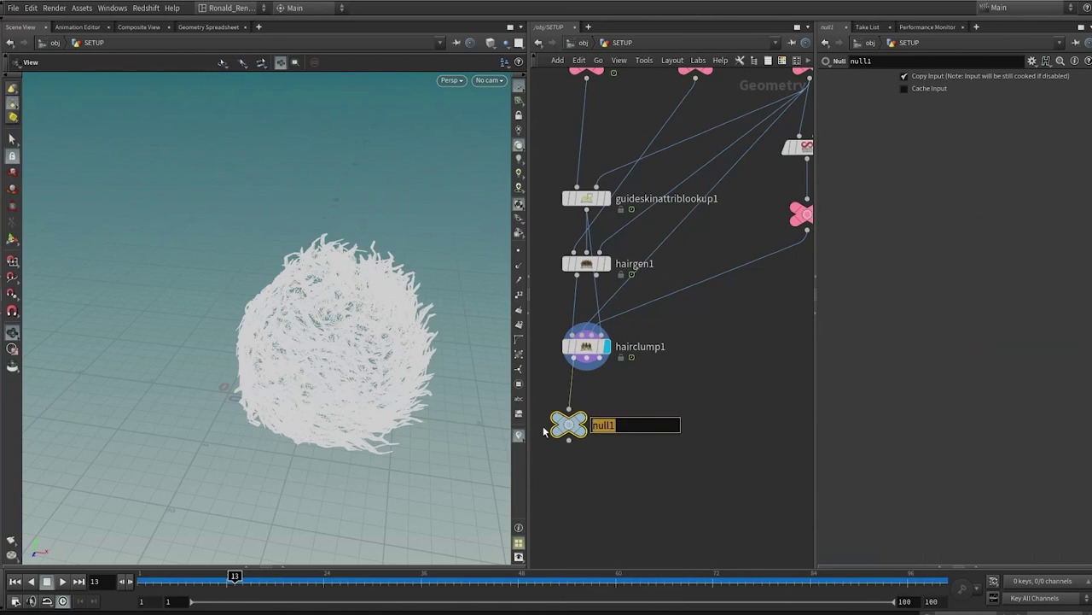
pyautogui.write('OUT_fur')
pyautogui.press('Return')
pyautogui.press('h')
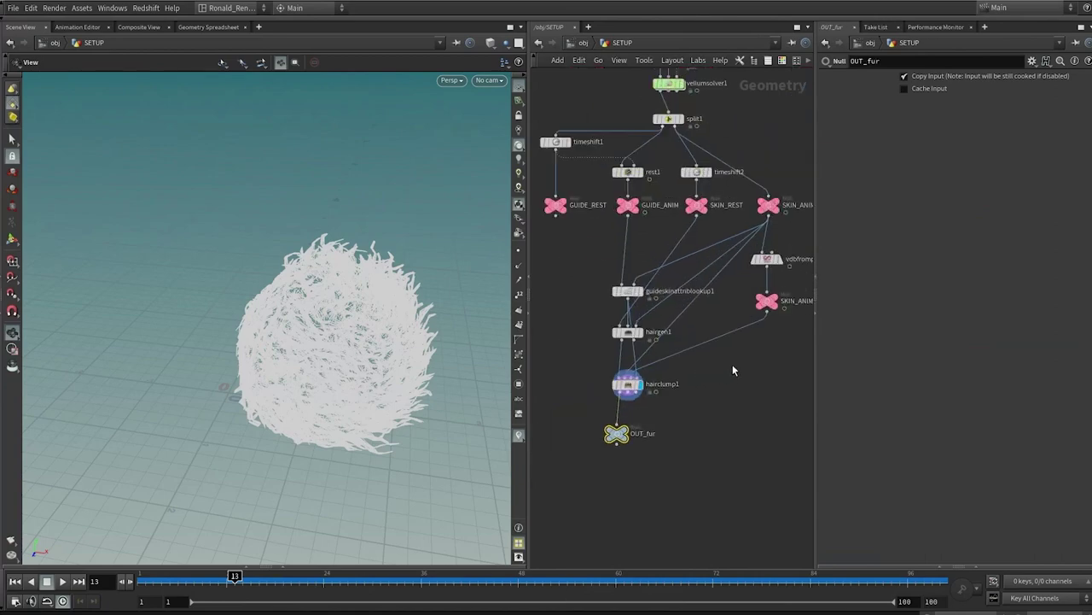
# Duplicate the OUT_fur null, connect the copy to the animated skin and name it OUT_sphere.
pyautogui.scroll(3, 717, 210)
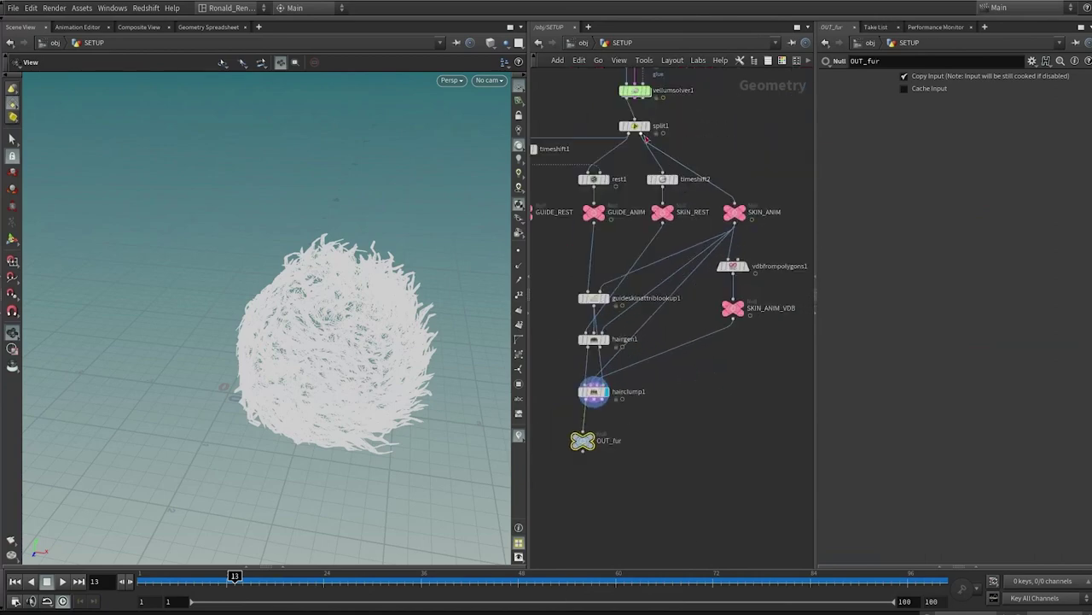
pyautogui.keyDown('alt'); pyautogui.moveTo(583, 440); pyautogui.dragTo(714, 407); pyautogui.keyUp('alt')
pyautogui.click(732, 318)
pyautogui.click(713, 398)
pyautogui.doubleClick(786, 407)
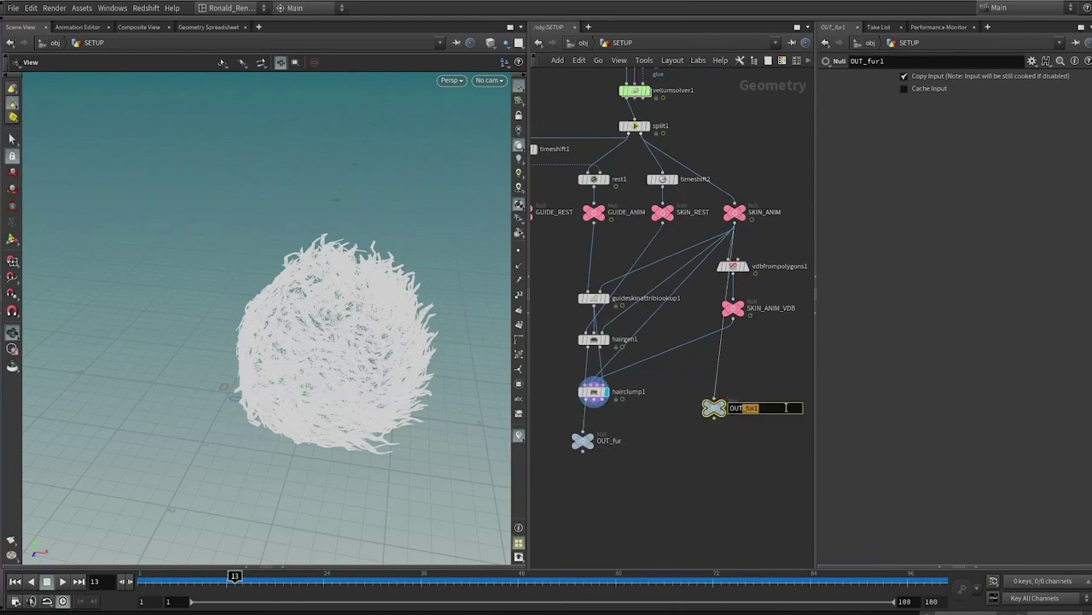
pyautogui.write('sphere')
pyautogui.press('Return')
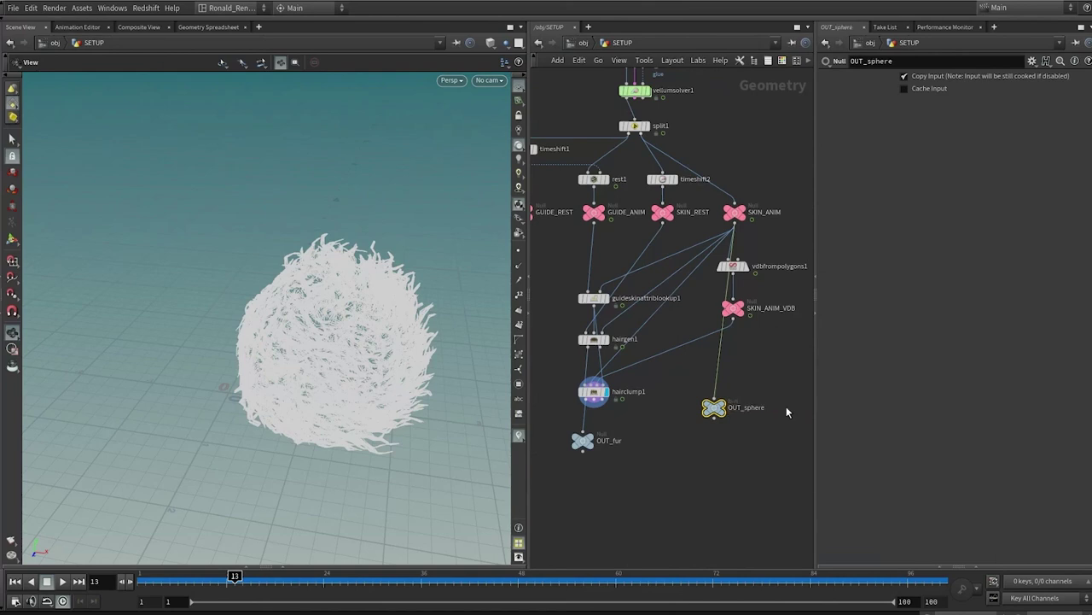
# Color both the OUT_sphere and OUT_fur nulls green.
pyautogui.click(718, 492)
pyautogui.moveTo(728, 455); pyautogui.dragTo(730, 424, button='middle')
pyautogui.click(715, 382)
pyautogui.keyDown('shift'); pyautogui.click(589, 411); pyautogui.keyUp('shift')
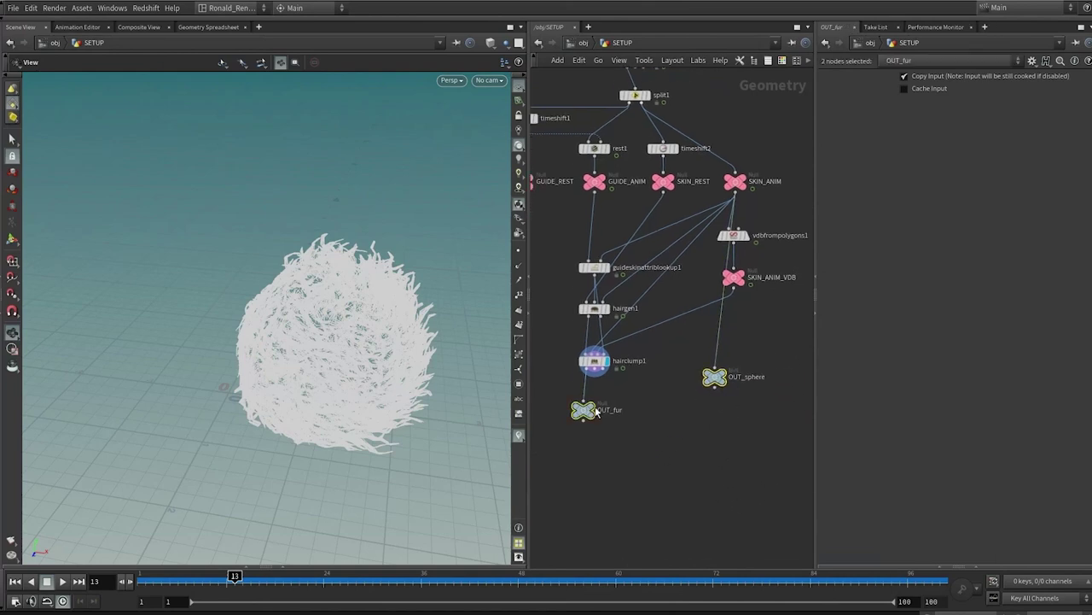
pyautogui.press('c')
pyautogui.click(746, 516)
# Align OUT_sphere beneath SKIN_ANIM_VDB and OUT_fur beneath hairclump1, and close the color palette.
pyautogui.click(718, 404)
pyautogui.moveTo(715, 382); pyautogui.dragTo(730, 422)
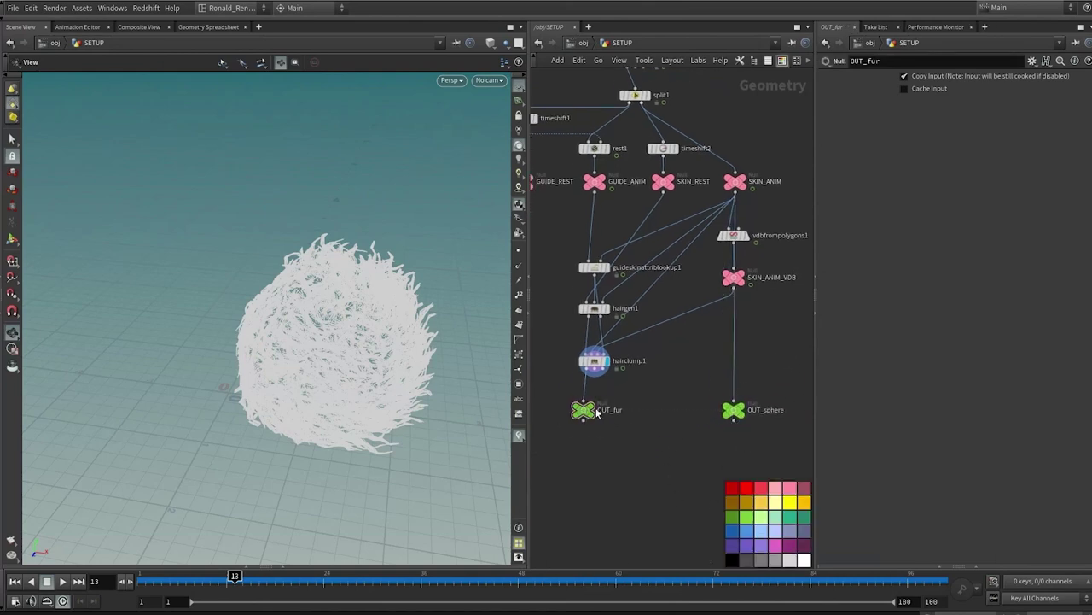
pyautogui.moveTo(592, 409); pyautogui.dragTo(603, 408)
pyautogui.moveTo(624, 488); pyautogui.dragTo(634, 475, button='middle')
pyautogui.press('c')
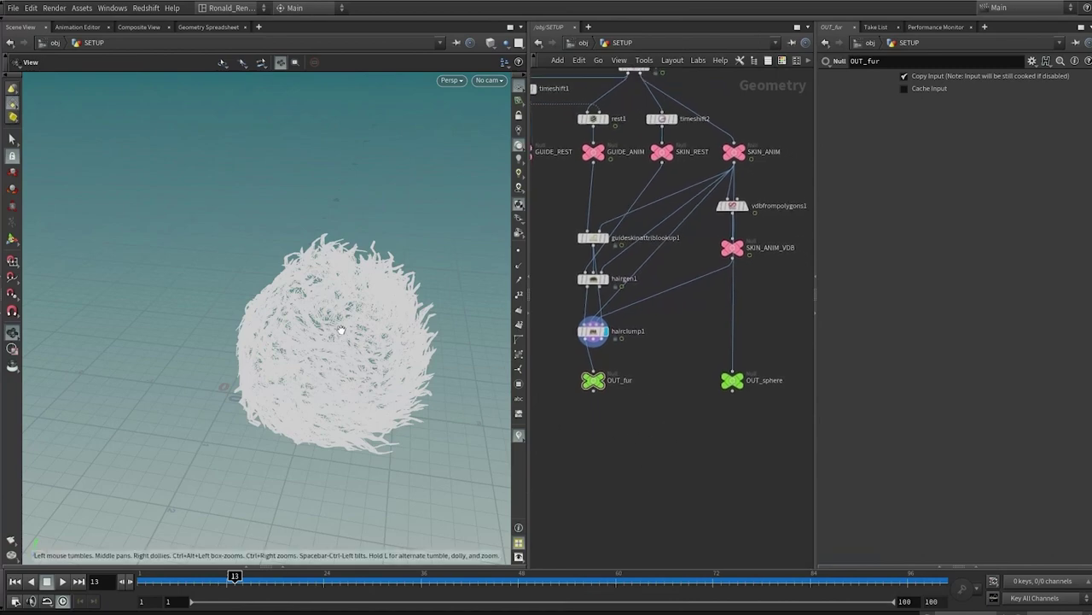
pyautogui.press('f')
pyautogui.moveTo(363, 321); pyautogui.dragTo(303, 344)
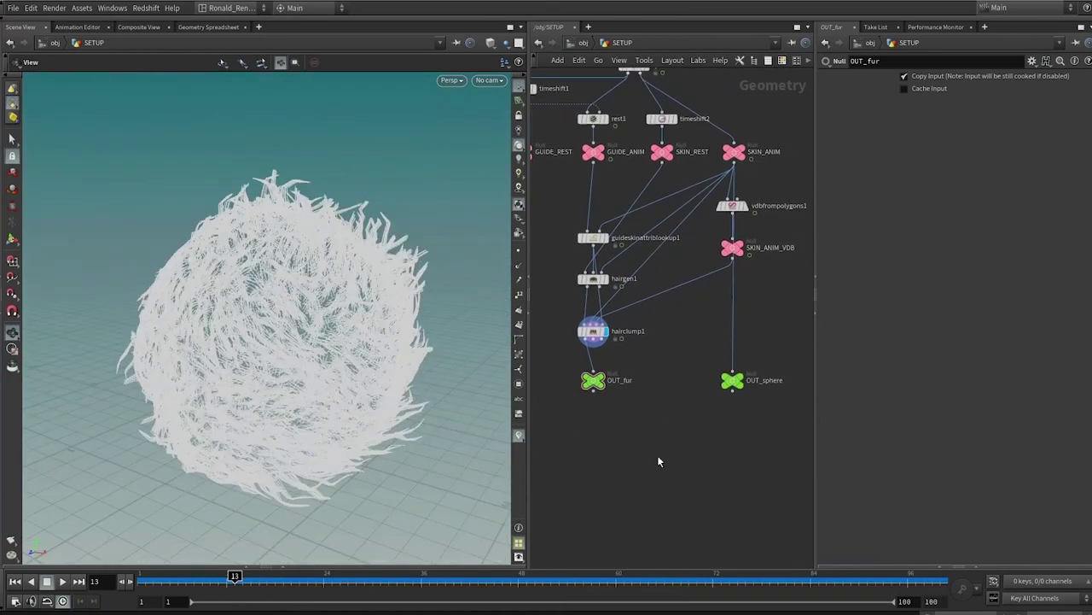
# Return to the object level and add a Geometry node named fur below SETUP.
pyautogui.moveTo(658, 456); pyautogui.dragTo(688, 445, button='middle')
pyautogui.press('u')
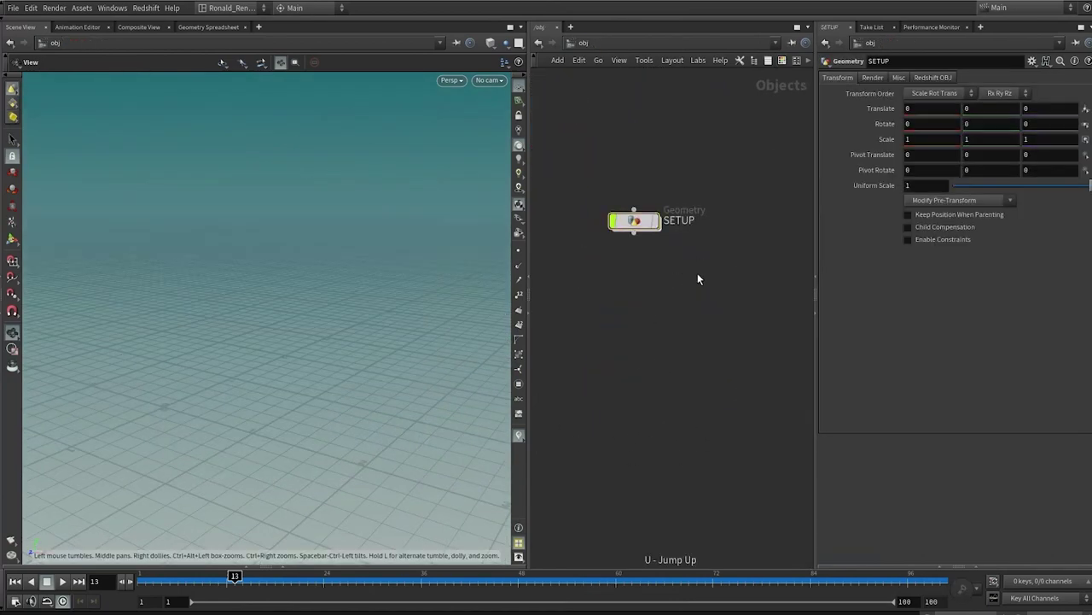
pyautogui.press('Tab')
pyautogui.write('ge')
pyautogui.click(757, 313)
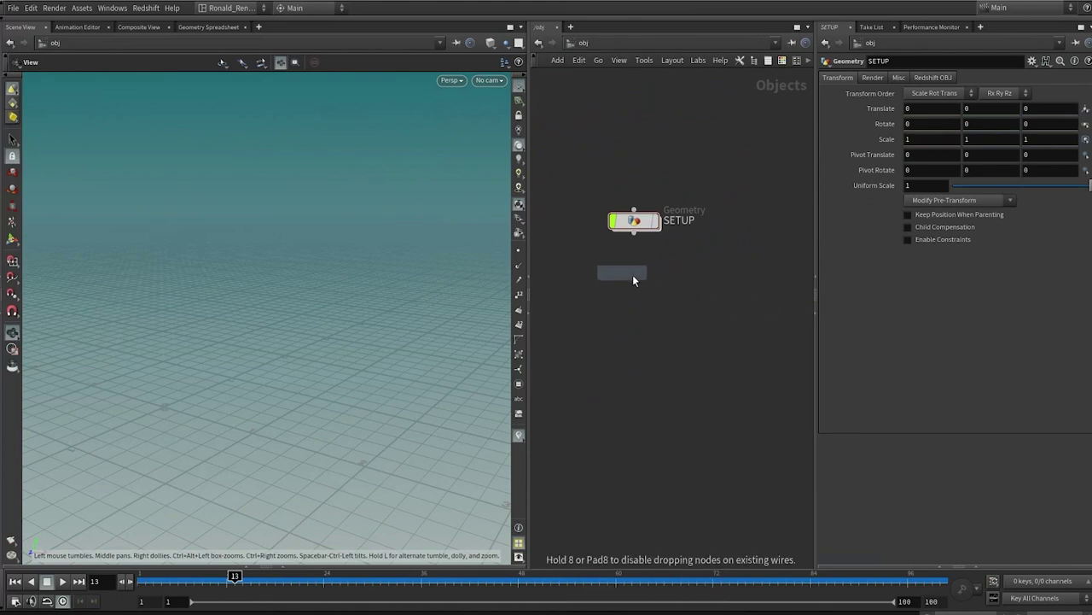
pyautogui.click(624, 274)
pyautogui.write('dut')
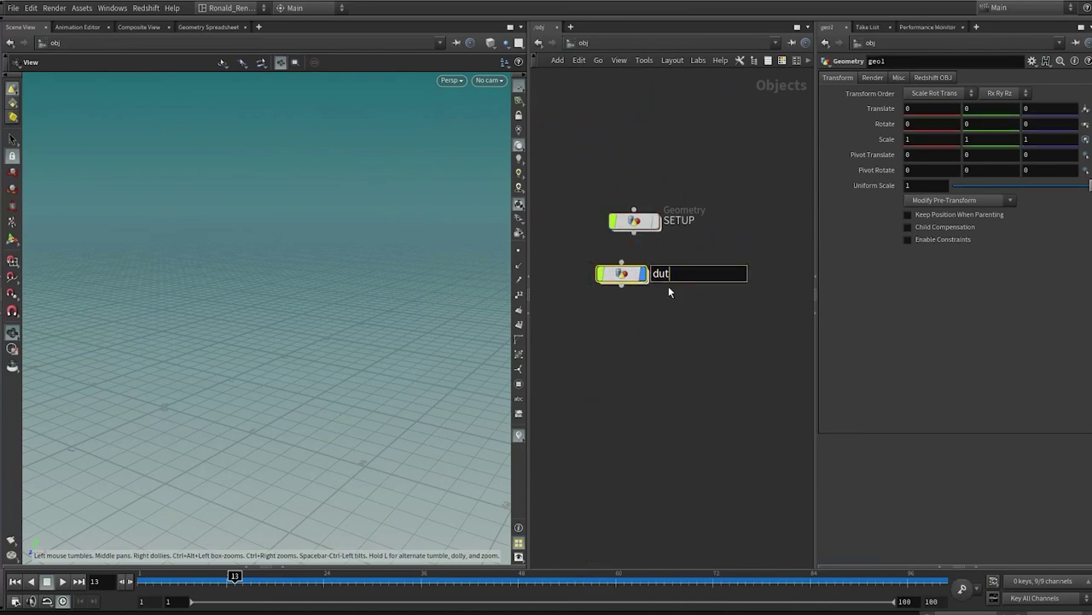
pyautogui.doubleClick(674, 272)
pyautogui.write('fur')
pyautogui.press('Return')
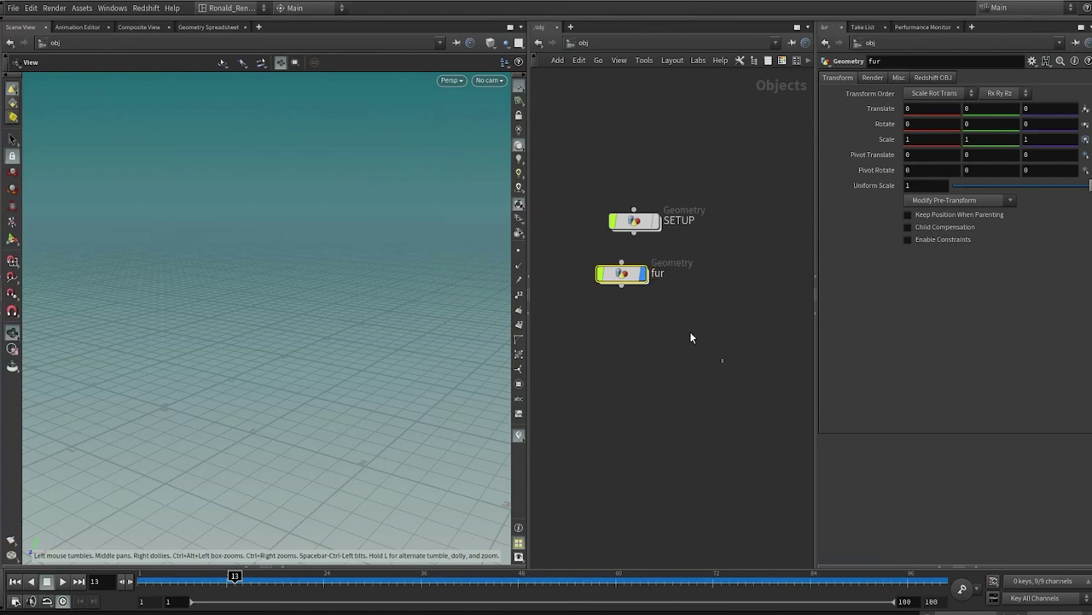
# Duplicate the fur Geometry node below the original and name the copy sphere.
pyautogui.click(690, 331)
pyautogui.keyDown('alt'); pyautogui.moveTo(625, 281); pyautogui.dragTo(620, 352); pyautogui.keyUp('alt')
pyautogui.doubleClick(668, 344)
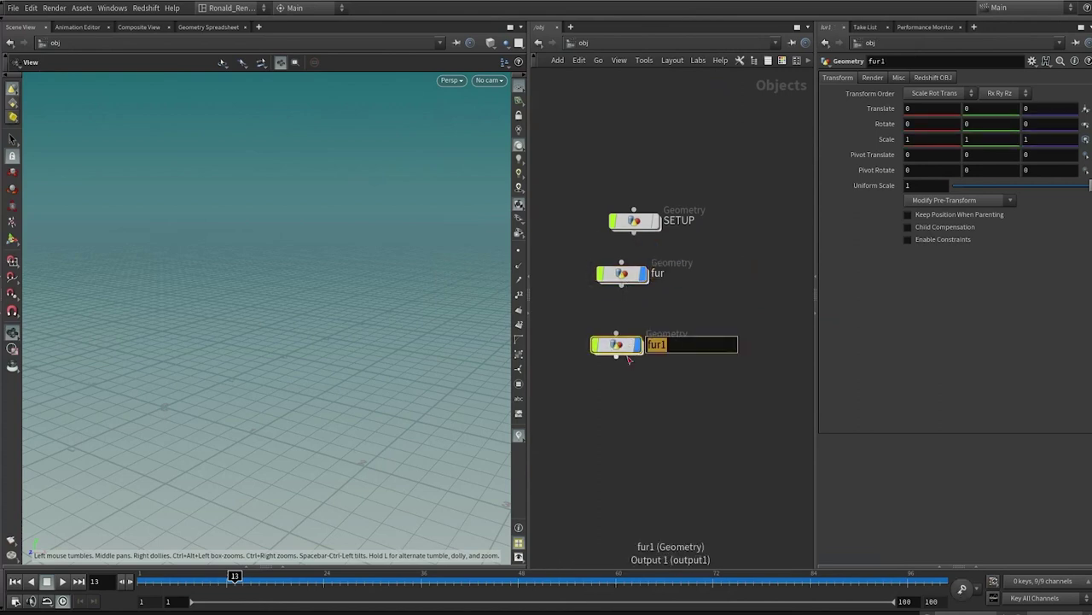
pyautogui.write('sphere')
pyautogui.press('Return')
# Inside the fur node, add an Object Merge that brings in /obj/SETUP/OUT_fur.
pyautogui.doubleClick(641, 275)
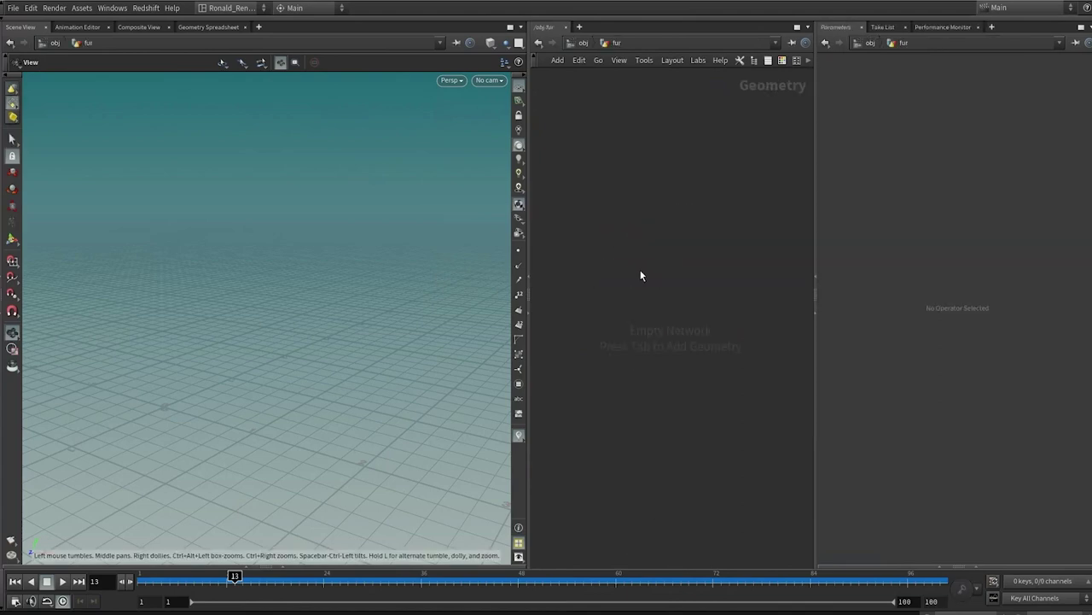
pyautogui.press('Tab')
pyautogui.write('obj')
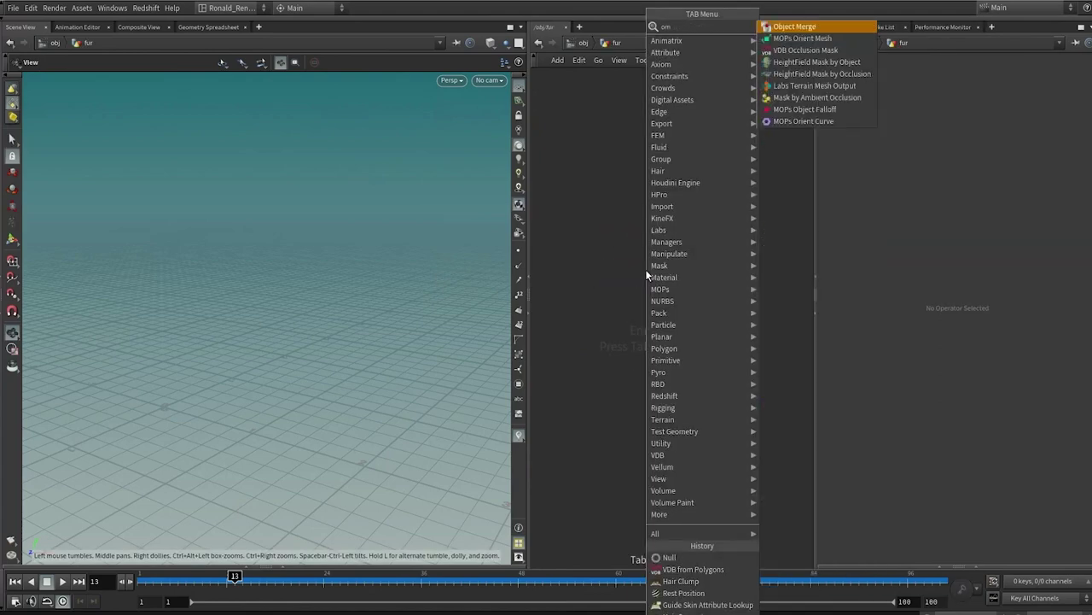
pyautogui.press('Return')
pyautogui.click(645, 274)
pyautogui.click(1073, 108)
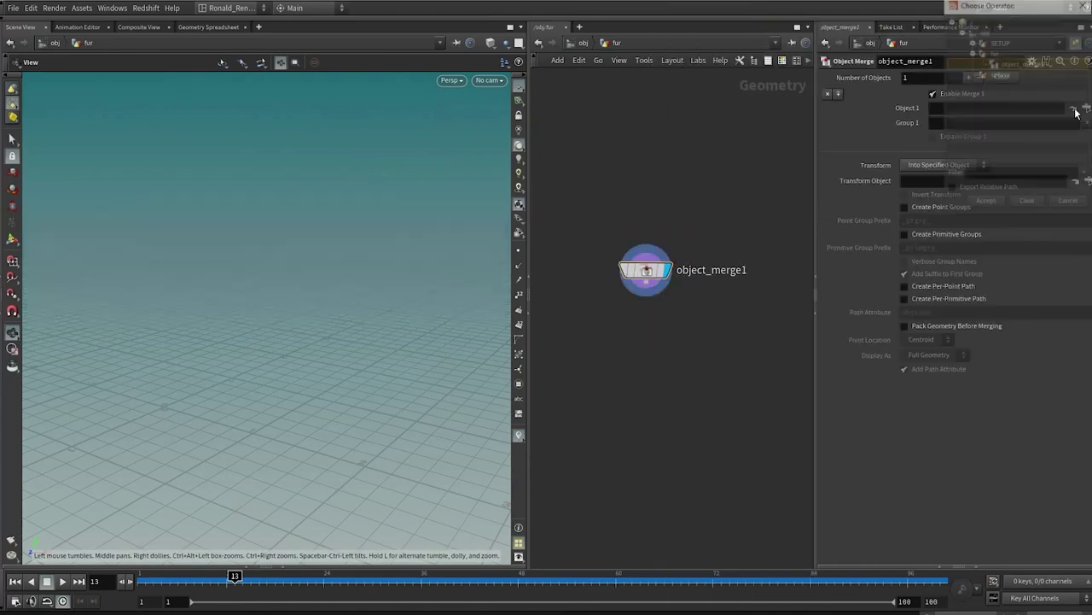
pyautogui.click(974, 42)
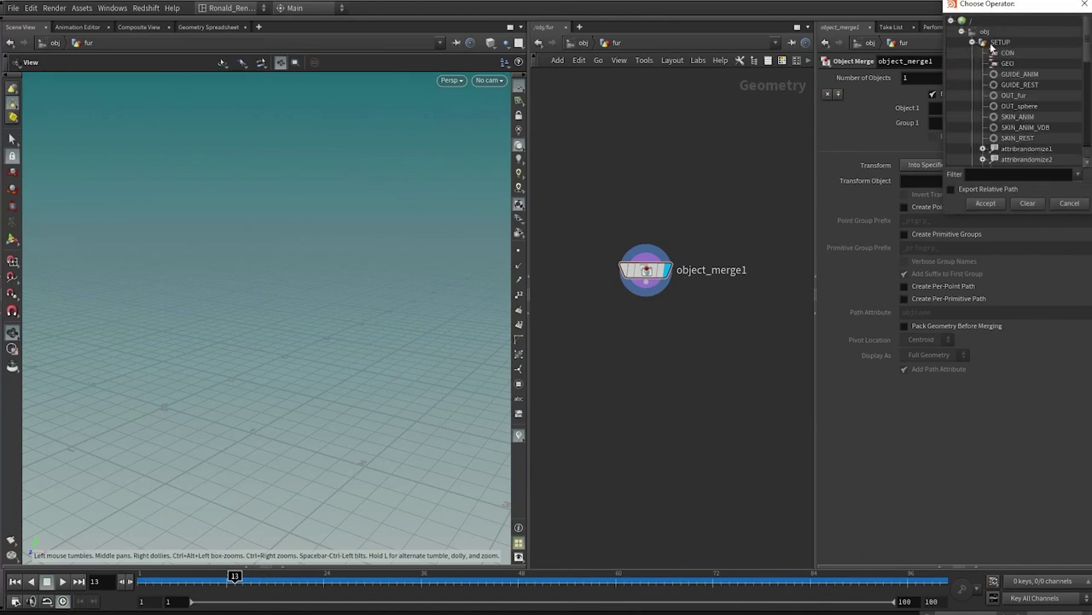
pyautogui.doubleClick(1014, 95)
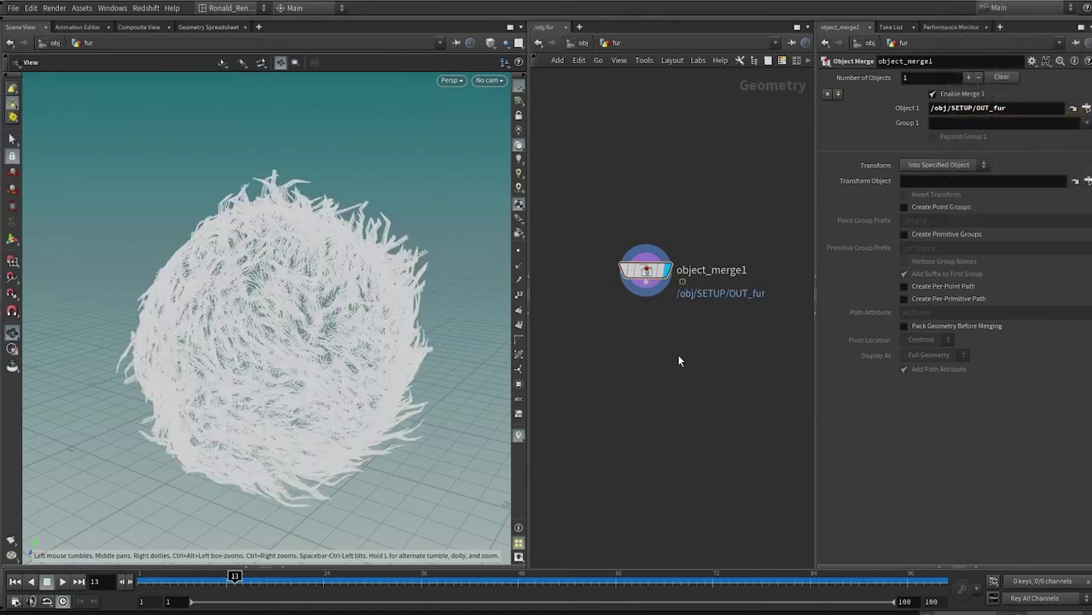
# Copy the Object Merge into the sphere node and set its Object 1 to OUT_sphere from SETUP.
pyautogui.hotkey('ctrl', 'c')
pyautogui.hotkey('ctrl', 'c')
pyautogui.press('u')
pyautogui.doubleClick(668, 310)
pyautogui.hotkey('ctrl', 'v')
pyautogui.click(1073, 108)
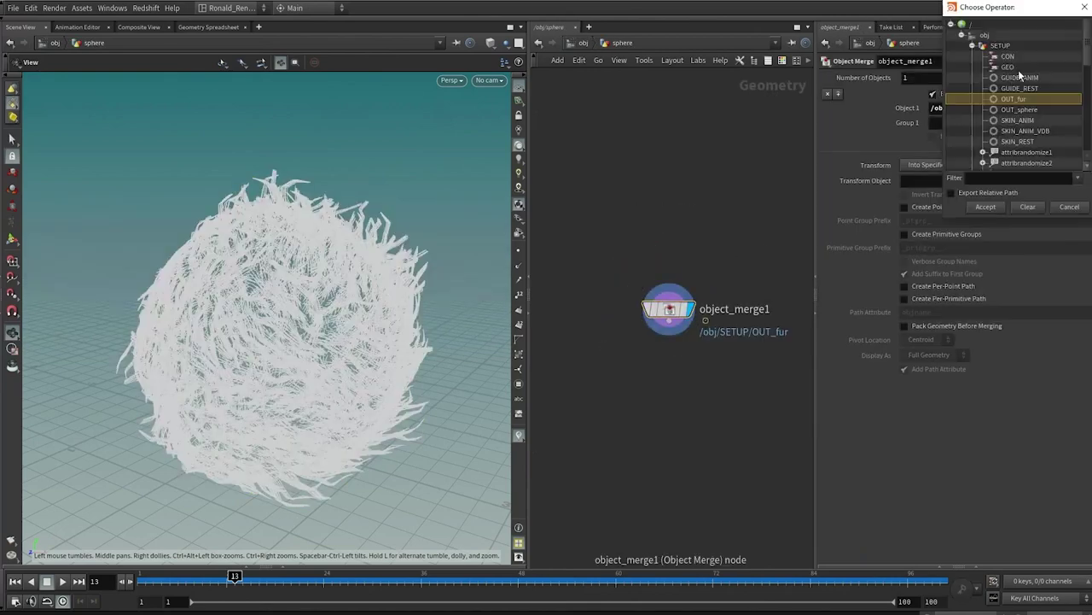
pyautogui.scroll(-4, 1016, 111)
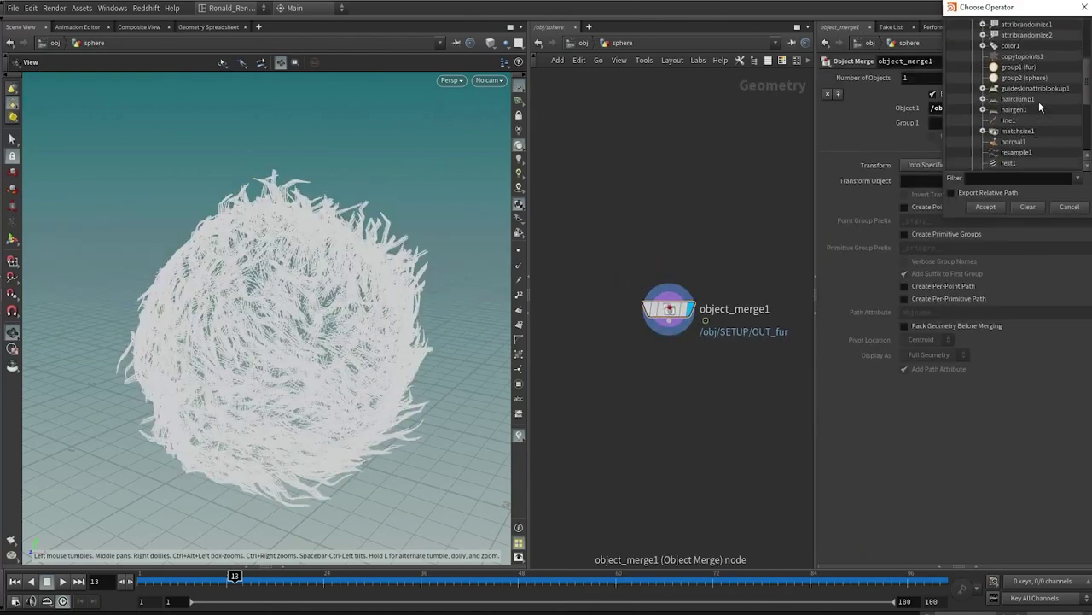
pyautogui.doubleClick(1031, 101)
# At the object level, align the fur and sphere nodes beneath SETUP and move the timeline to frame 26.
pyautogui.press('u')
pyautogui.moveTo(732, 181); pyautogui.dragTo(637, 418)
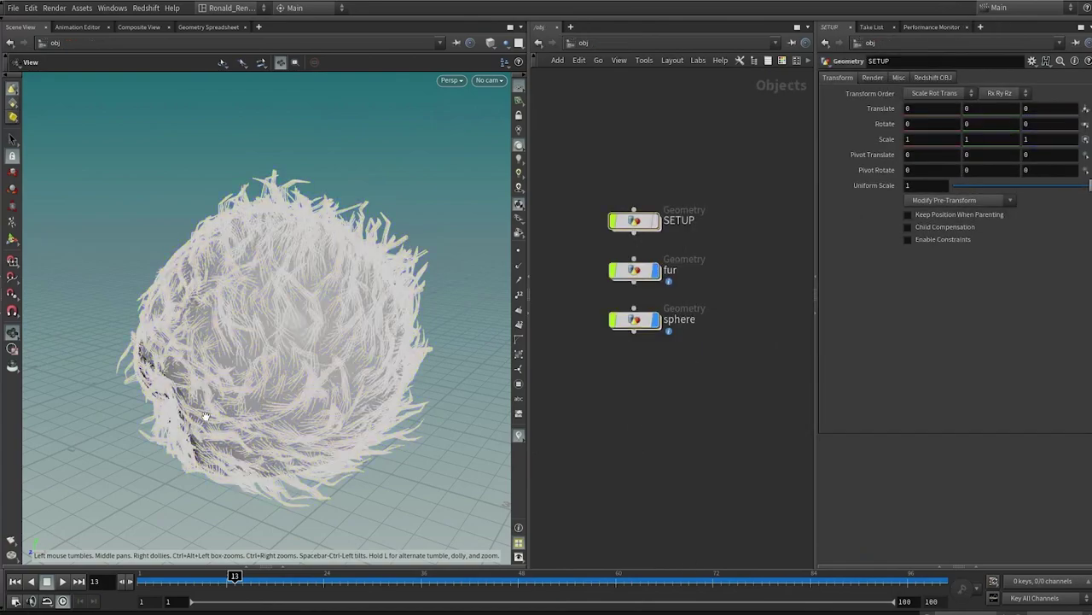
pyautogui.moveTo(171, 583); pyautogui.dragTo(341, 581)
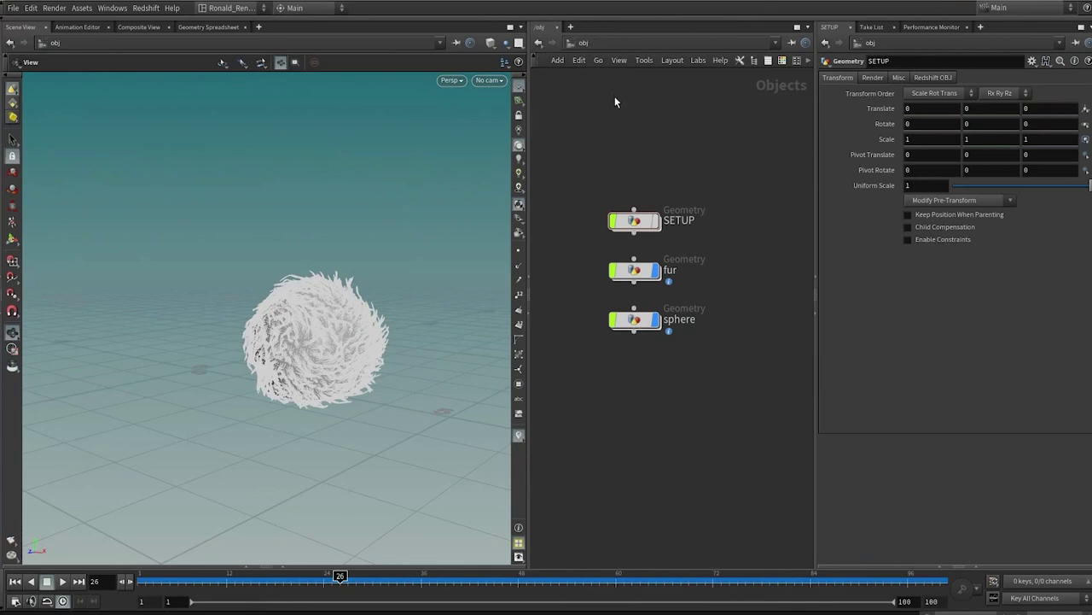
# Set network quickmark 1 on obj, quickmark 2 on mat and quickmark 3 on out.
pyautogui.hotkey('ctrl', '1')
pyautogui.click(586, 43)
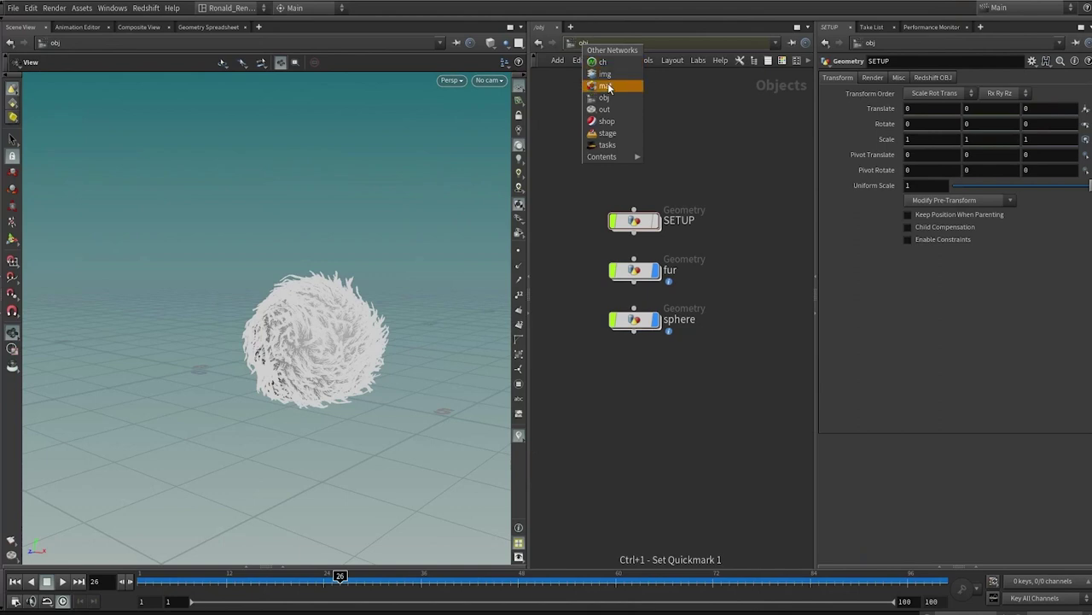
pyautogui.click(605, 86)
pyautogui.hotkey('ctrl', '2')
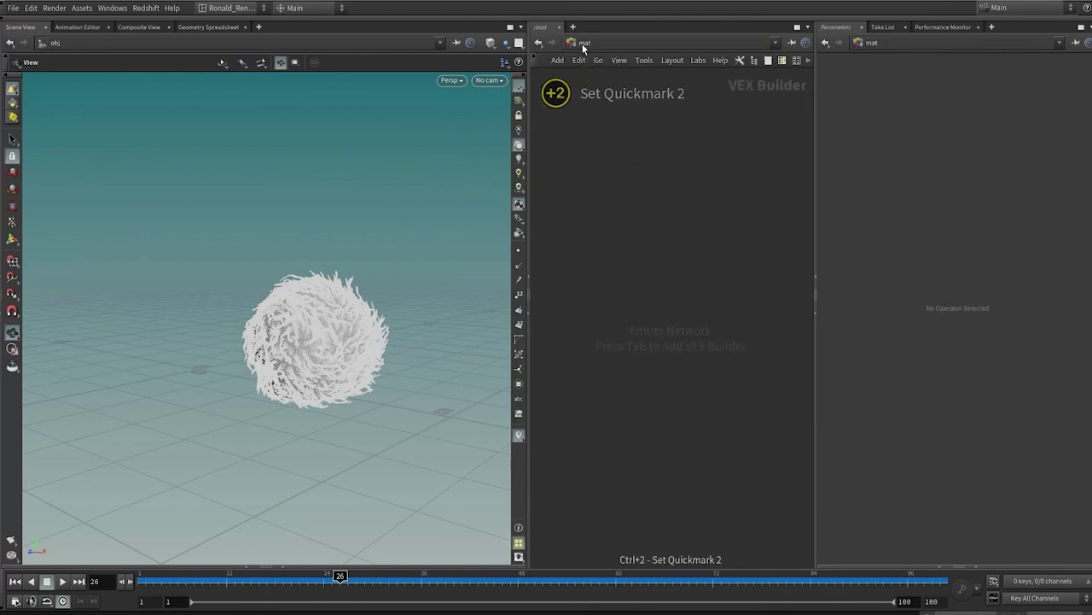
pyautogui.click(583, 45)
pyautogui.click(613, 110)
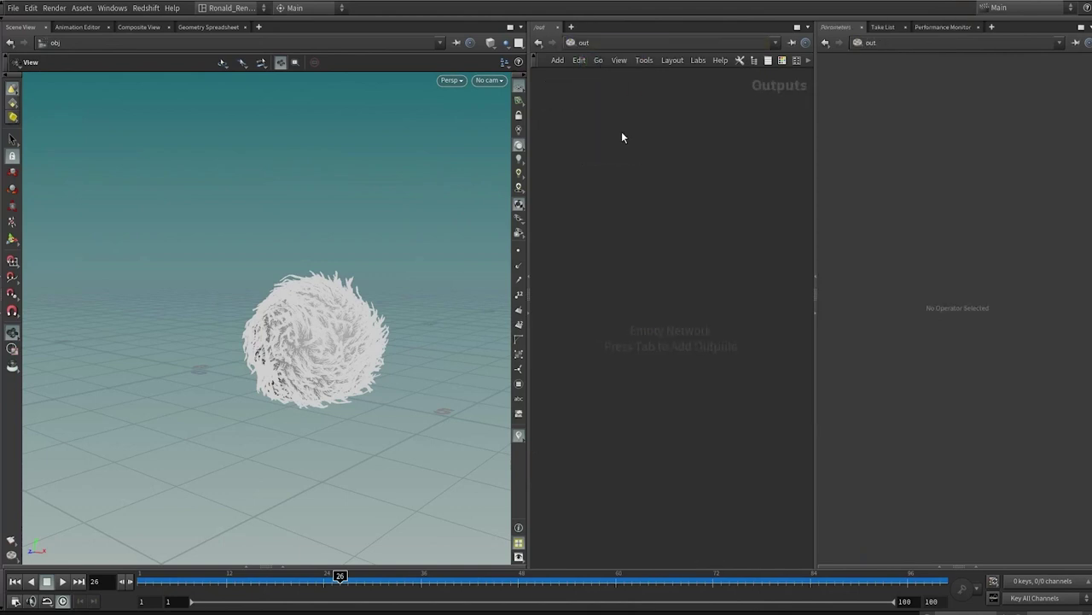
pyautogui.hotkey('ctrl', '3')
# In the mat network, add an RS Material Builder and name it redshift_fur.
pyautogui.press('2')
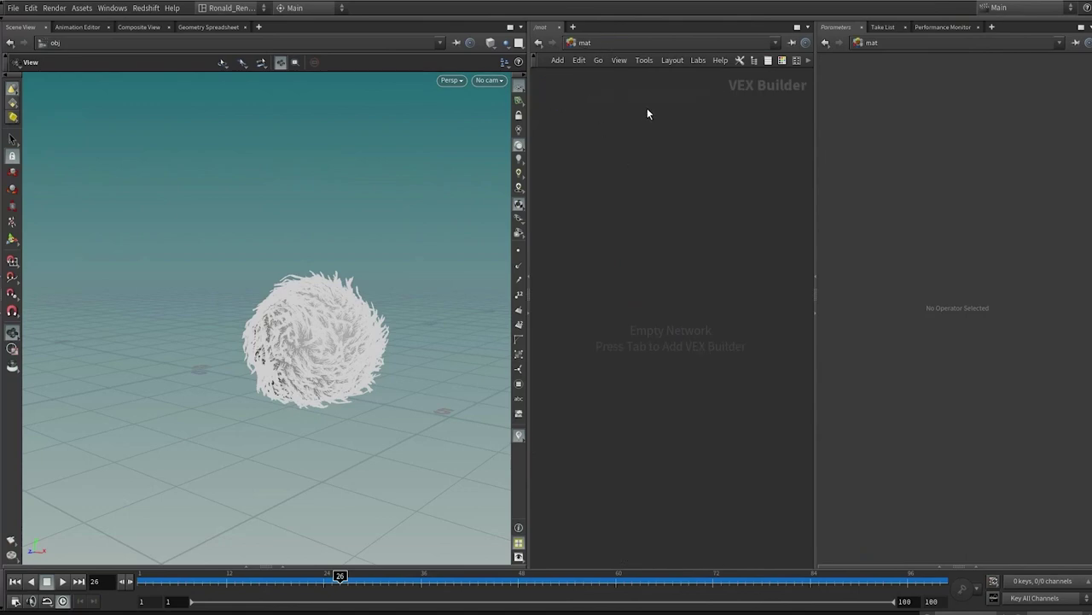
pyautogui.press('Tab')
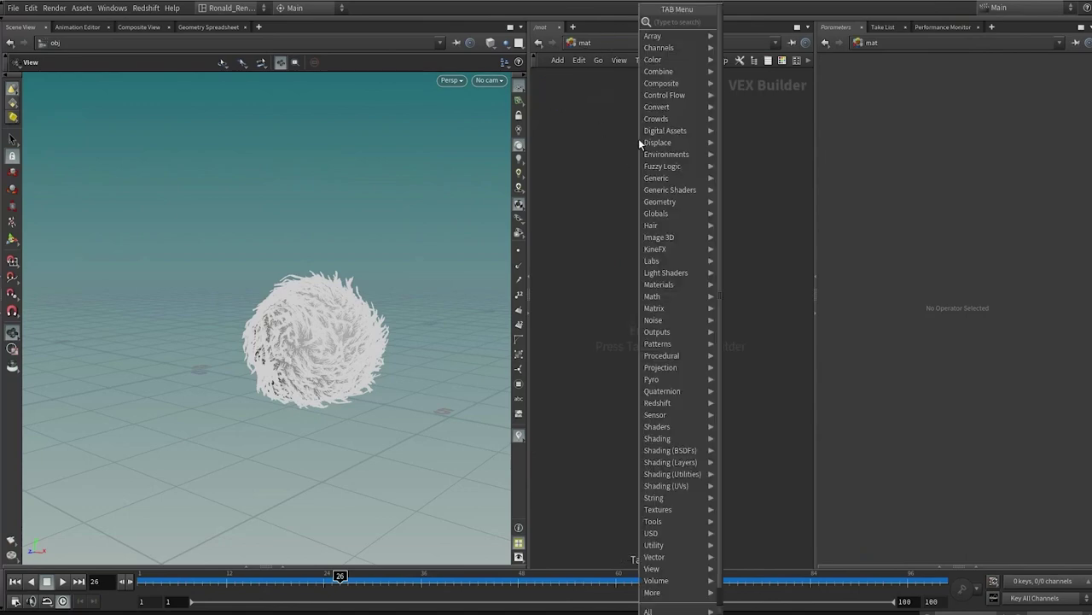
pyautogui.write('rsmat')
pyautogui.press('Down')
pyautogui.press('Down')
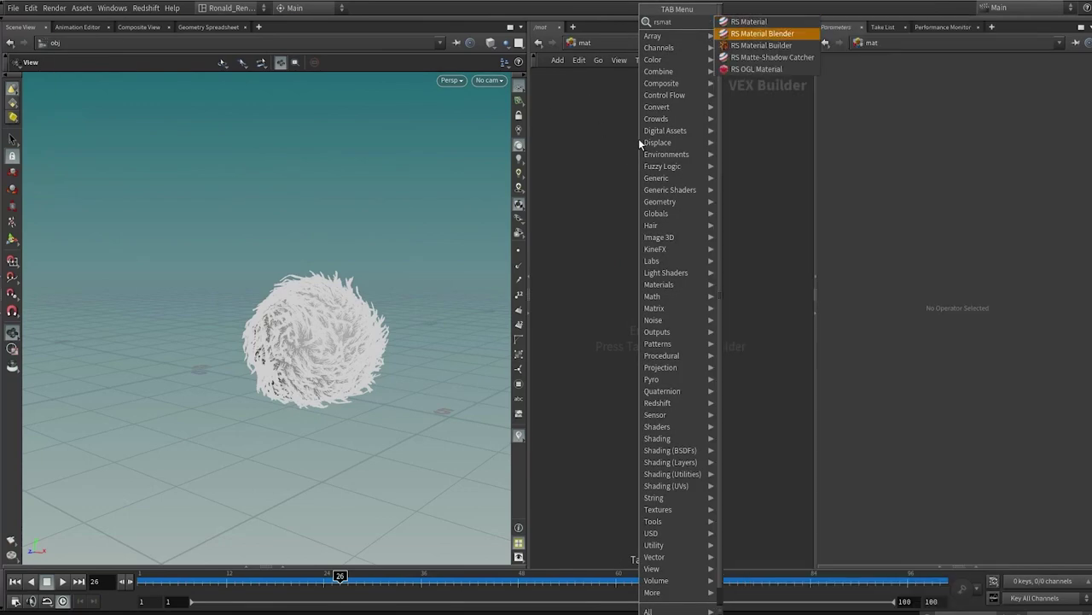
pyautogui.press('Return')
pyautogui.click(652, 217)
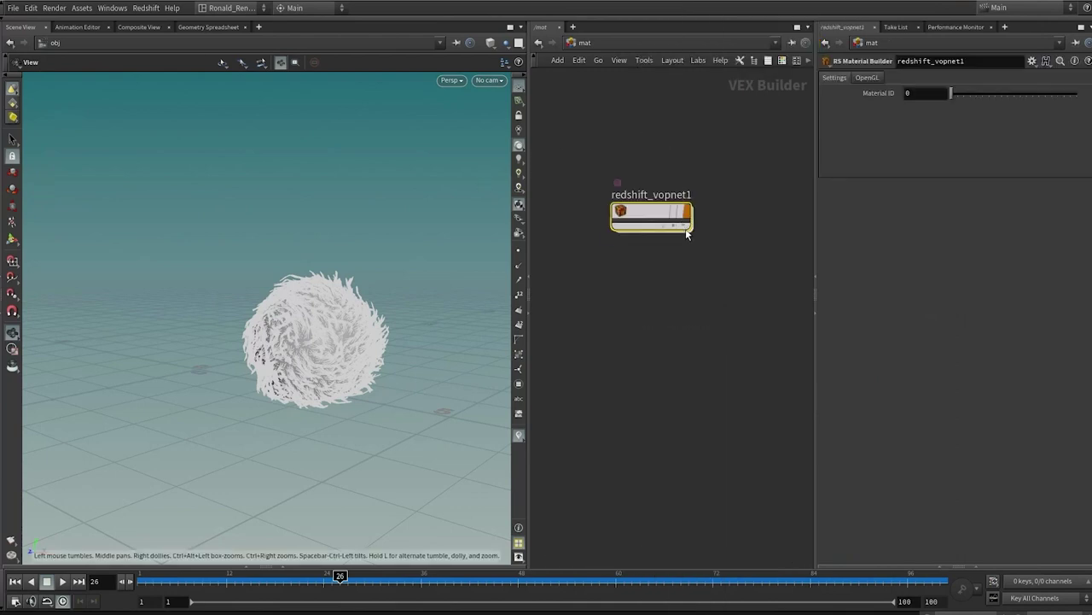
pyautogui.click(655, 195)
pyautogui.moveTo(654, 196); pyautogui.dragTo(736, 218)
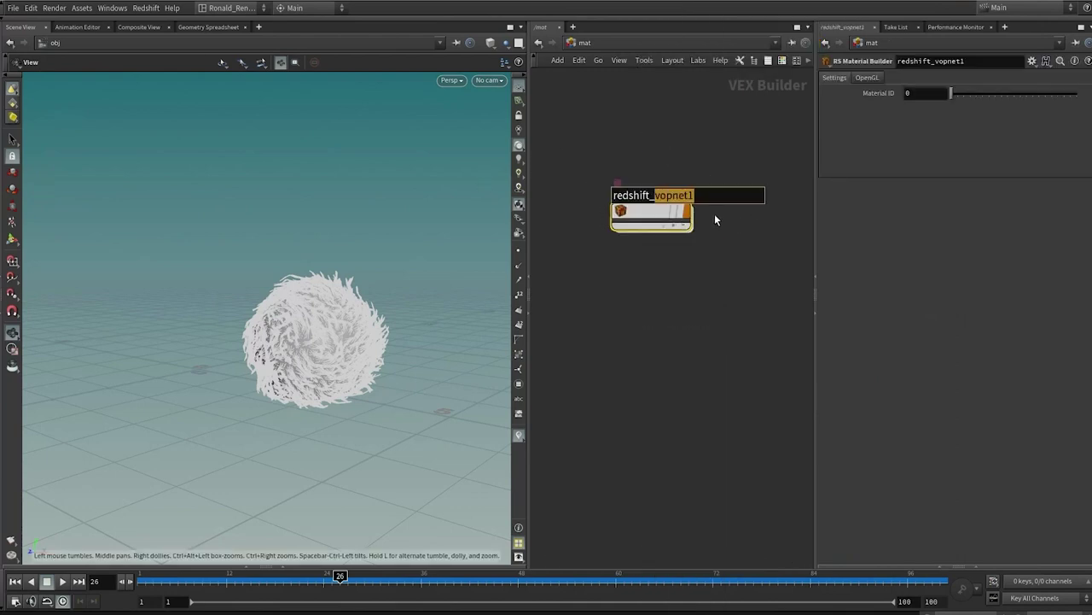
pyautogui.write('fur')
pyautogui.press('Return')
# Duplicate the redshift_fur material below the original and name the copy redshift_sphere.
pyautogui.keyDown('alt'); pyautogui.moveTo(643, 210); pyautogui.dragTo(721, 285); pyautogui.keyUp('alt')
pyautogui.click(655, 288)
pyautogui.write('shift_sp')
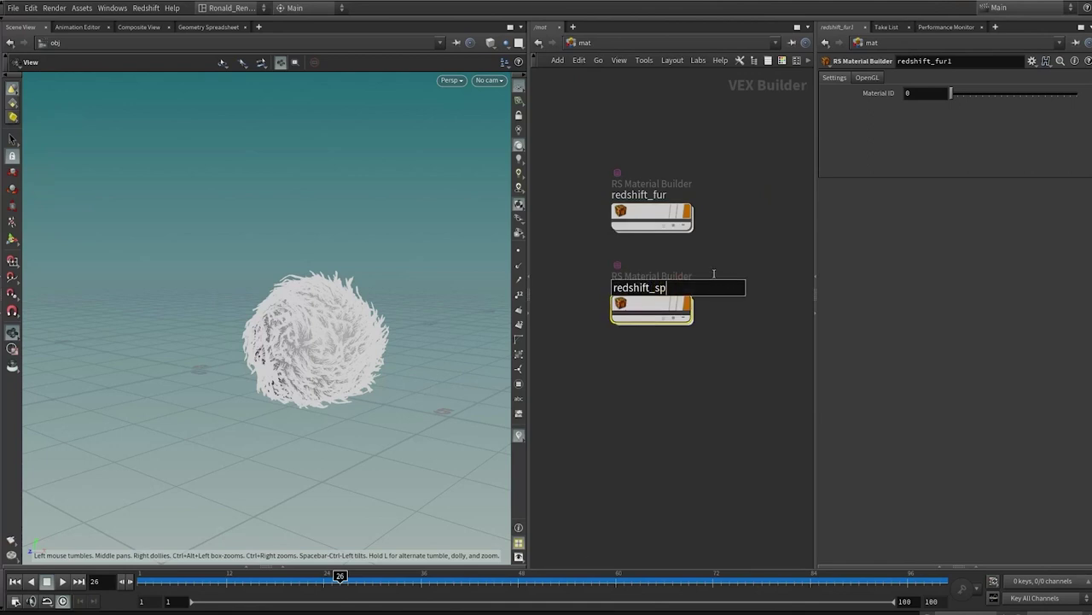
pyautogui.write('here')
pyautogui.press('Return')
# Duplicate the redshift_sphere material, name the copy redshift_ground and tidy the node layout.
pyautogui.keyDown('alt'); pyautogui.moveTo(652, 309); pyautogui.dragTo(736, 374); pyautogui.keyUp('alt')
pyautogui.doubleClick(654, 375)
pyautogui.write('ground')
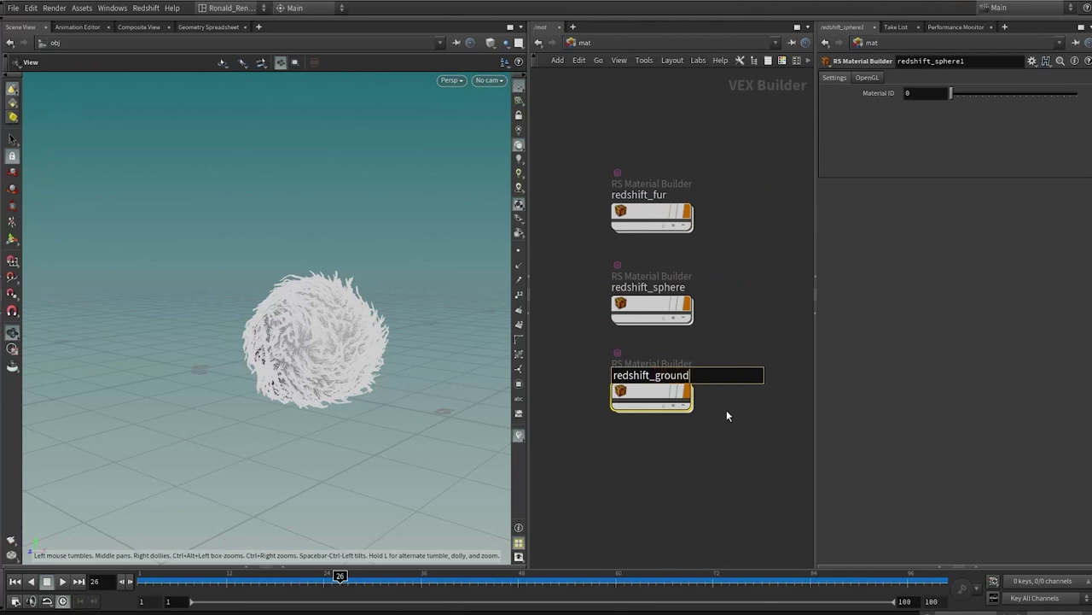
pyautogui.press('Return')
pyautogui.press('l')
# In the out network, add a Redshift (Render) setup and position its nodes.
pyautogui.press('3')
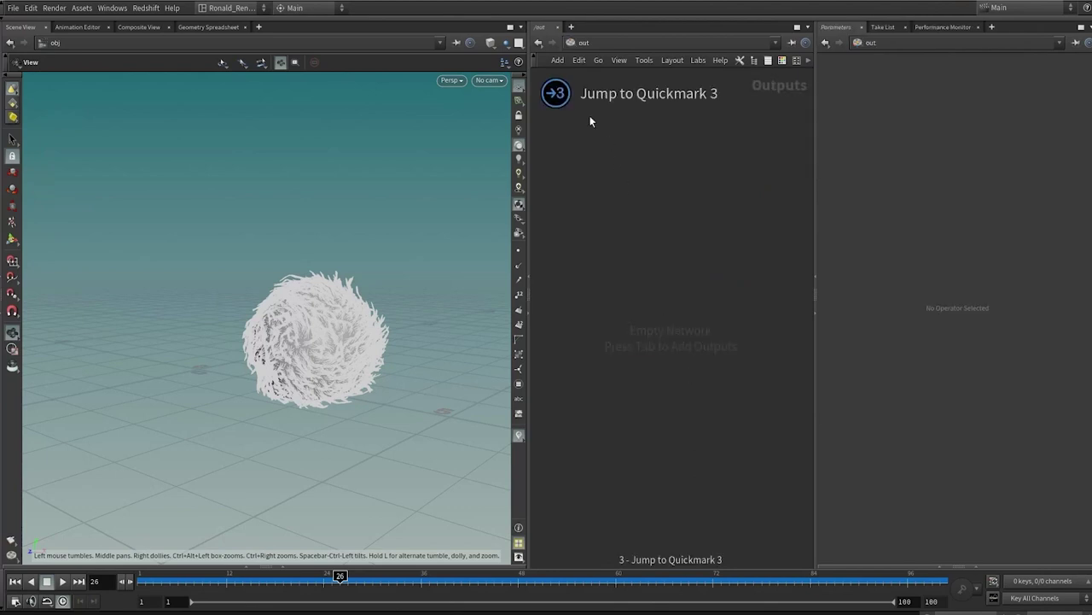
pyautogui.press('Tab')
pyautogui.write('red')
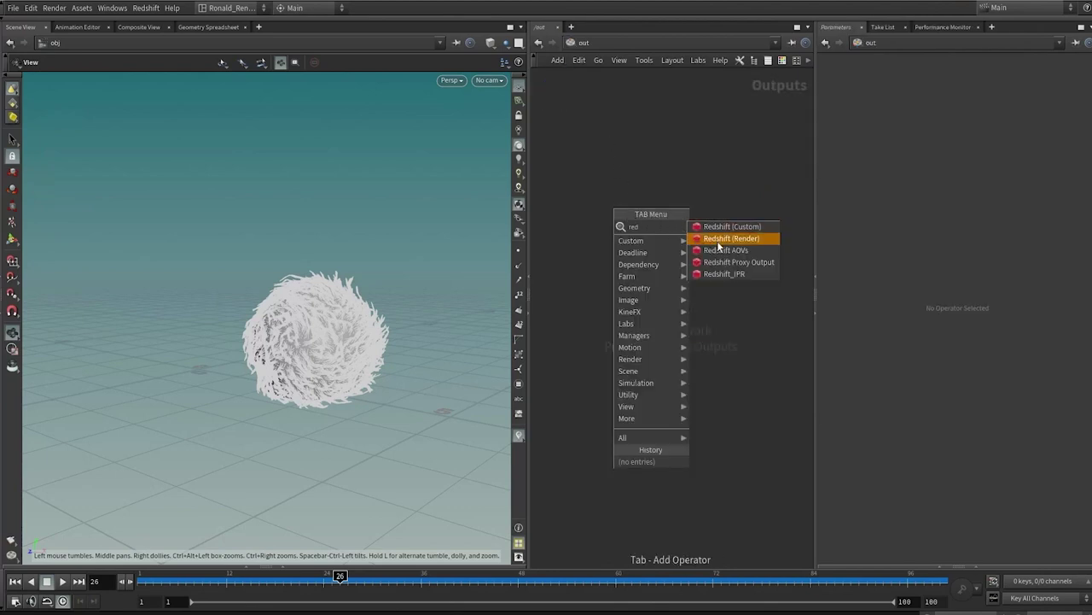
pyautogui.click(718, 241)
pyautogui.moveTo(672, 229); pyautogui.dragTo(637, 361)
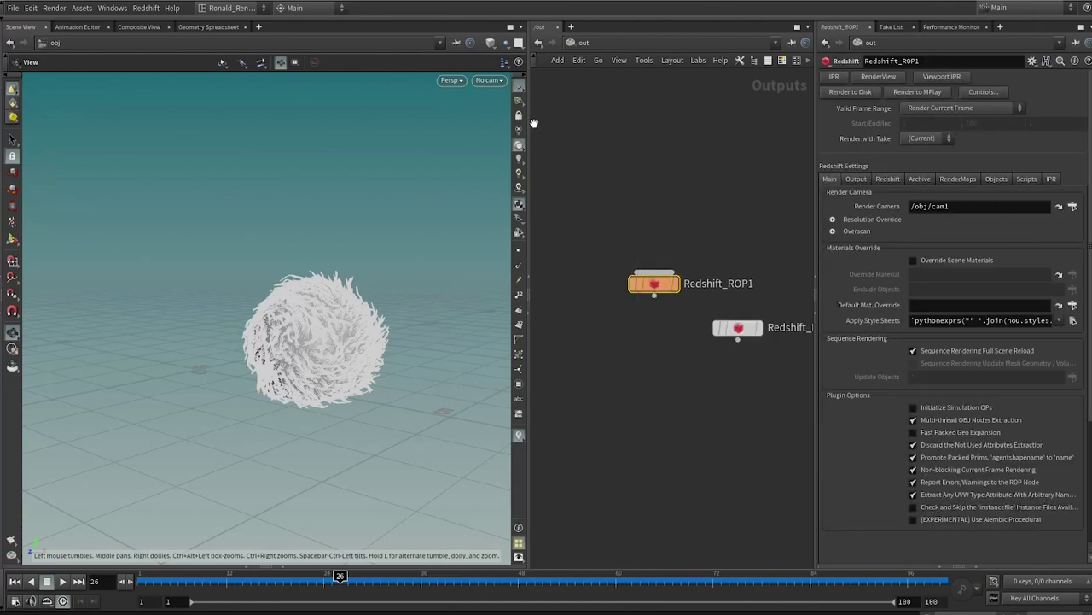
# At the object level, add a Camera beside the SETUP node and name it render_CAM.
pyautogui.press('1')
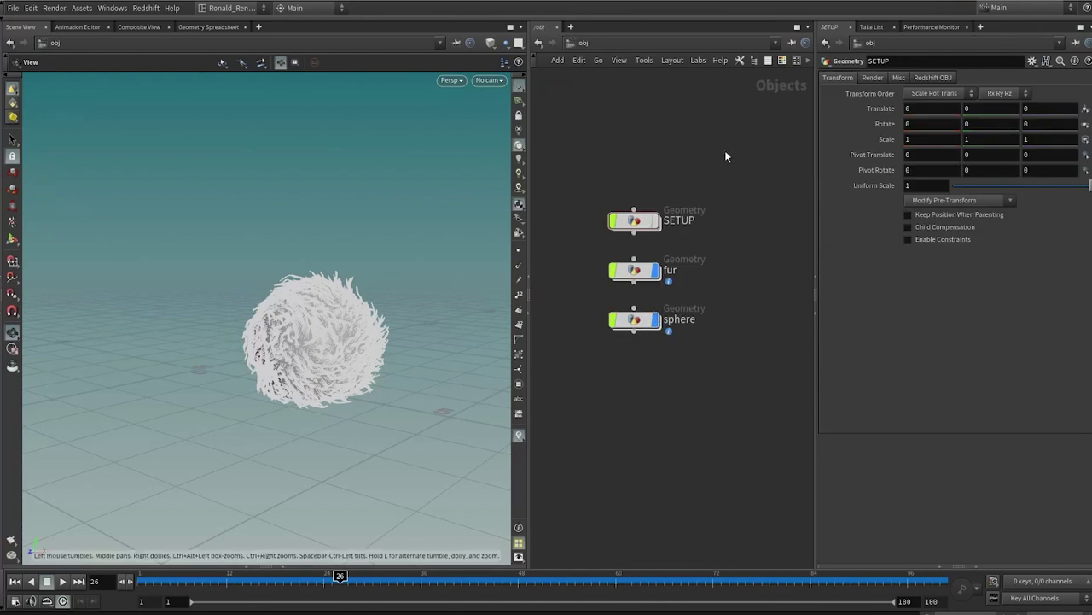
pyautogui.press('Tab')
pyautogui.write('cam')
pyautogui.press('Return')
pyautogui.click(747, 231)
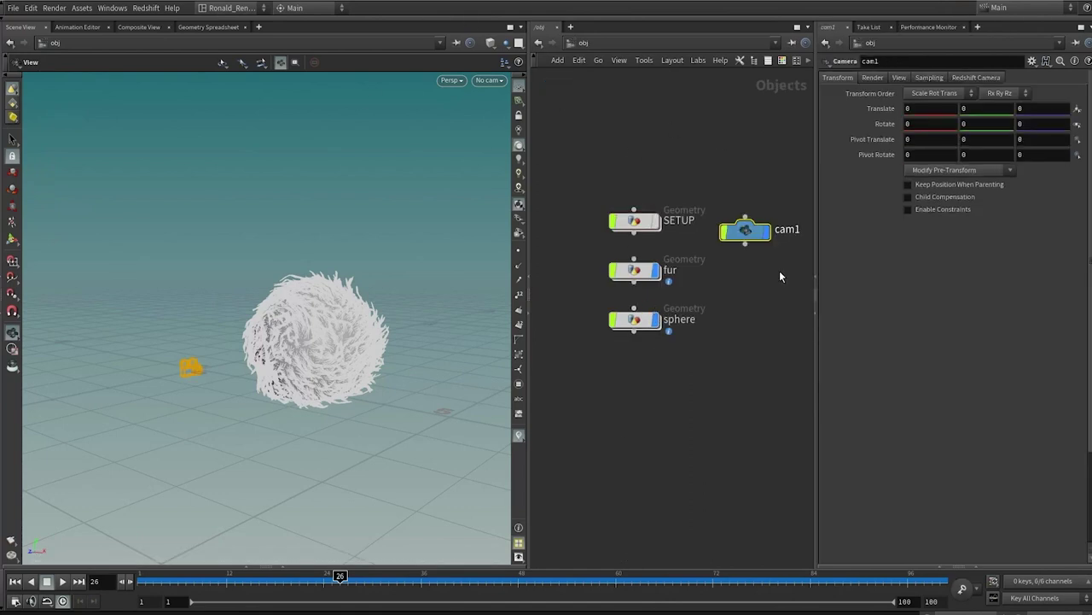
pyautogui.moveTo(800, 239); pyautogui.dragTo(753, 227, button='middle')
pyautogui.click(762, 215)
pyautogui.moveTo(762, 215); pyautogui.dragTo(697, 229)
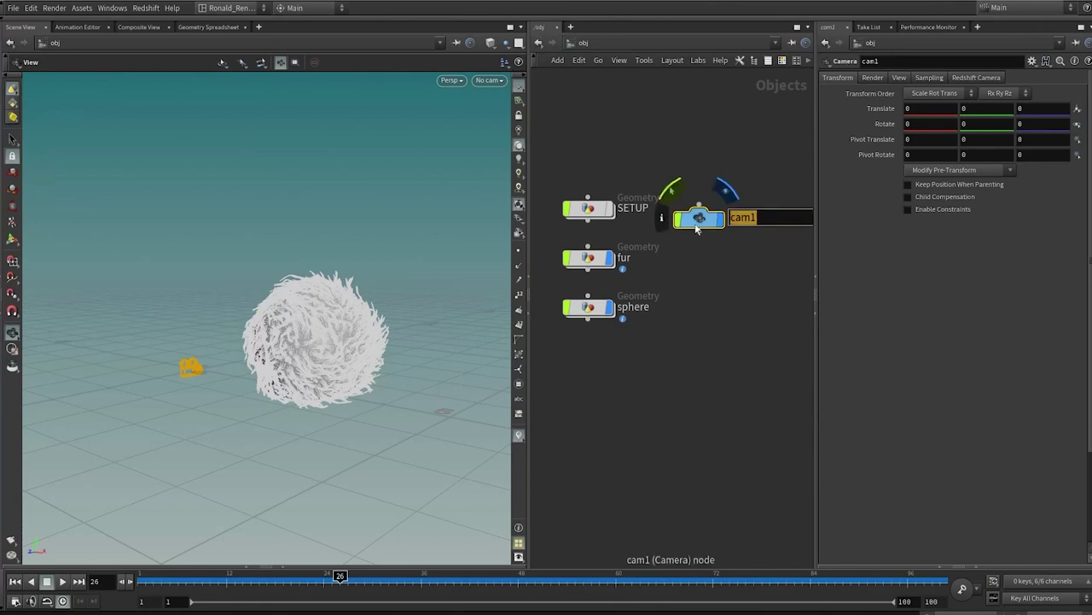
pyautogui.write('render_CAM')
pyautogui.press('Return')
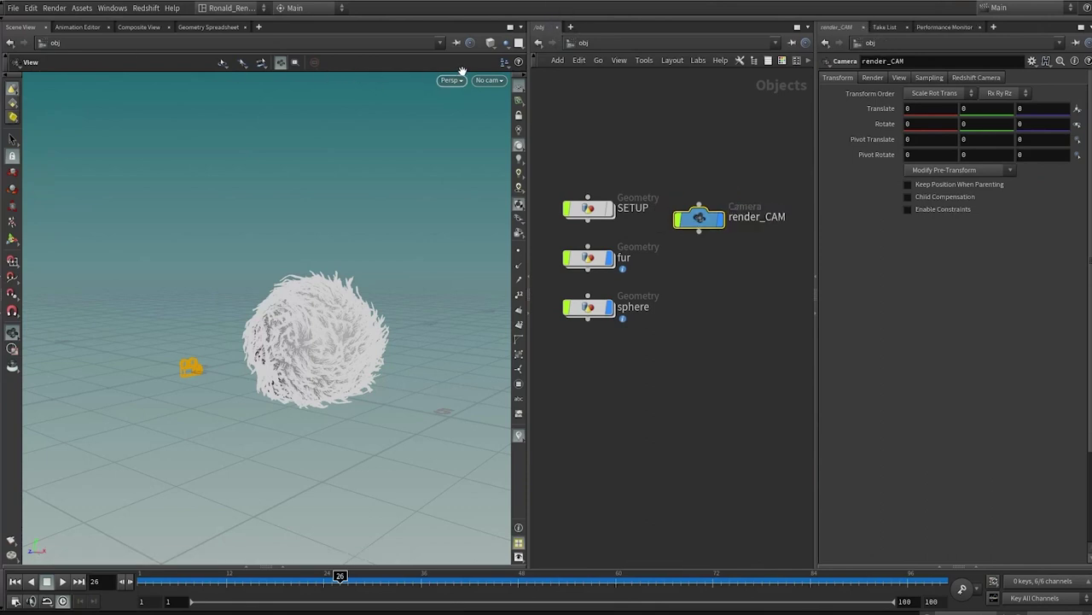
# Look through render_CAM, frame the fur and sphere objects, and angle the locked camera slightly down onto them.
pyautogui.click(485, 81)
pyautogui.click(510, 136)
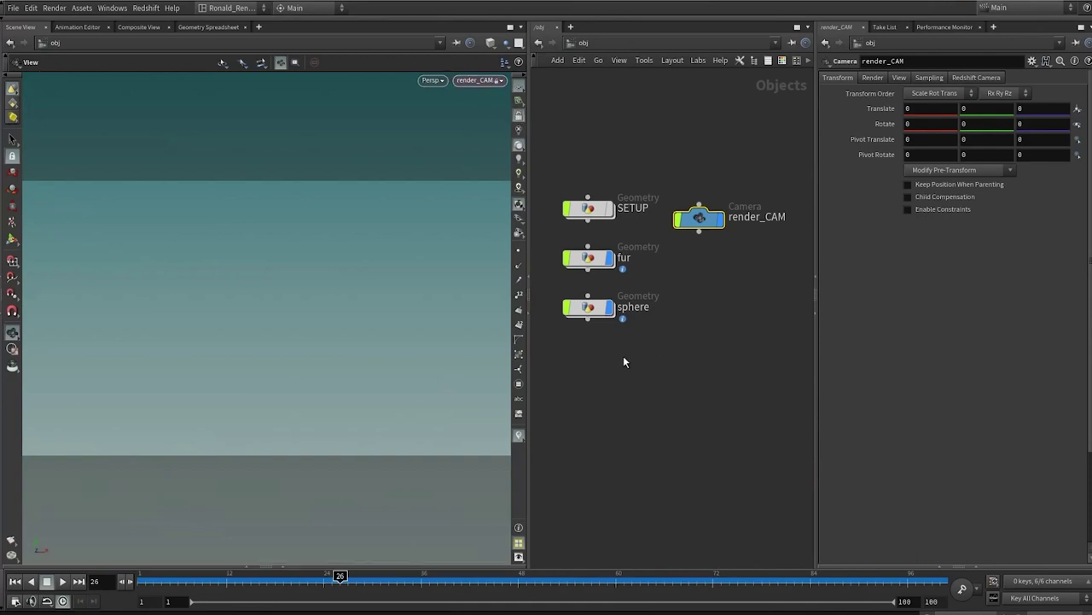
pyautogui.moveTo(623, 361); pyautogui.dragTo(574, 234)
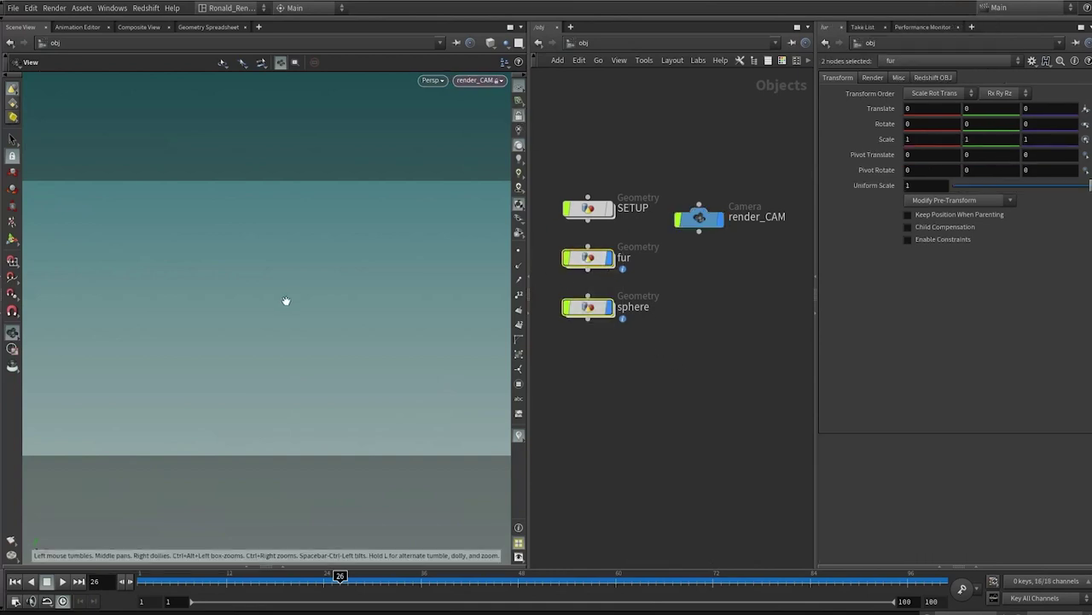
pyautogui.press('f')
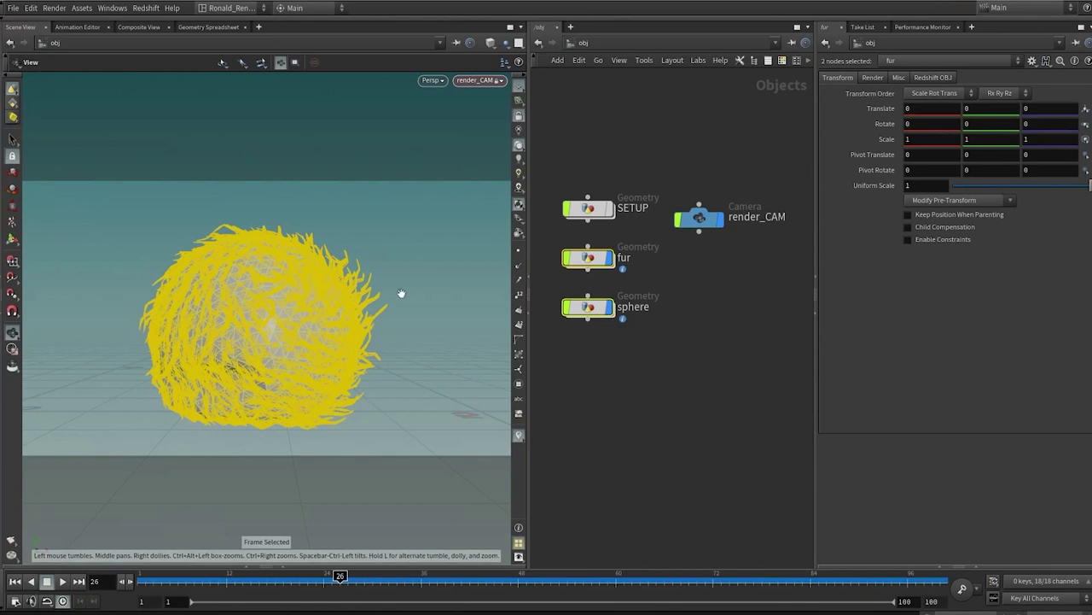
pyautogui.moveTo(402, 294); pyautogui.dragTo(348, 325)
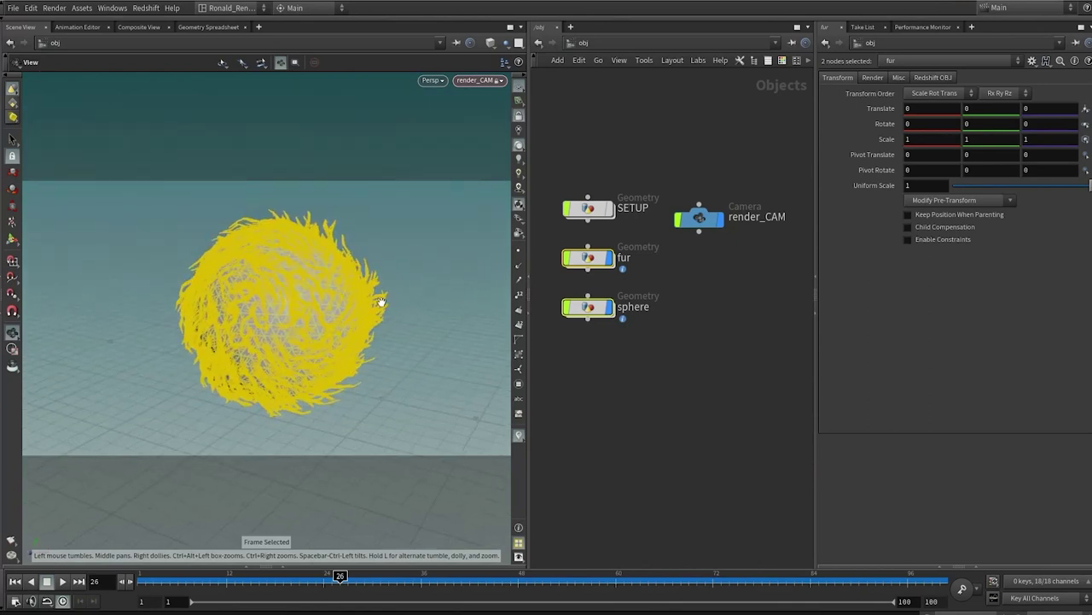
# Pull the locked render_CAM back from the fur ball and adjust its angle slightly.
pyautogui.moveTo(381, 302); pyautogui.dragTo(315, 319, button='right')
pyautogui.moveTo(315, 321); pyautogui.dragTo(298, 315, button='middle')
pyautogui.moveTo(298, 315); pyautogui.dragTo(314, 320)
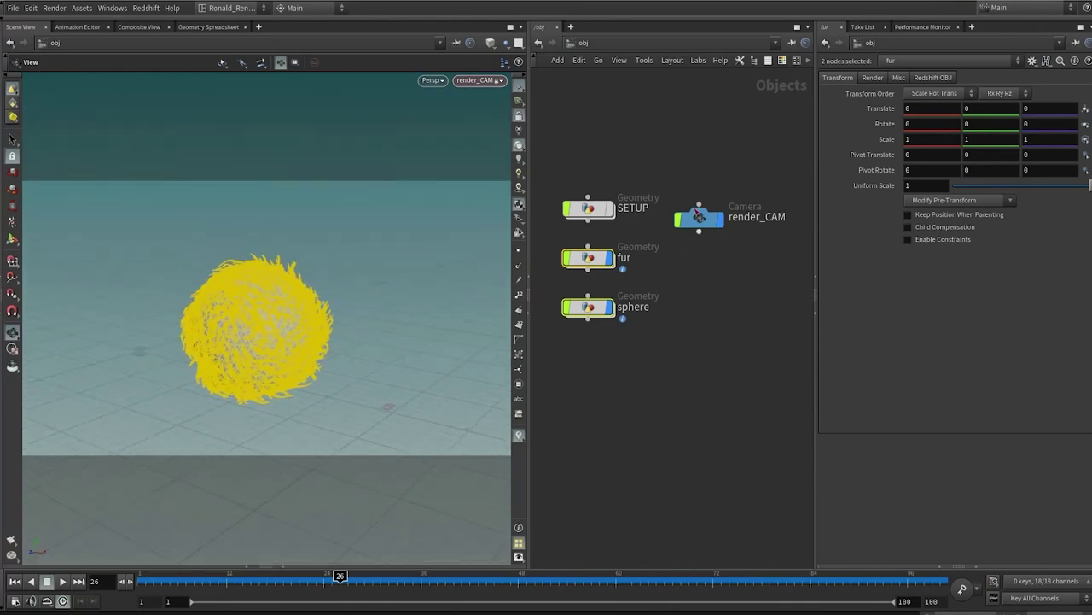
# Set the focal length of render_CAM to 120 mm.
pyautogui.click(698, 215)
pyautogui.click(900, 77)
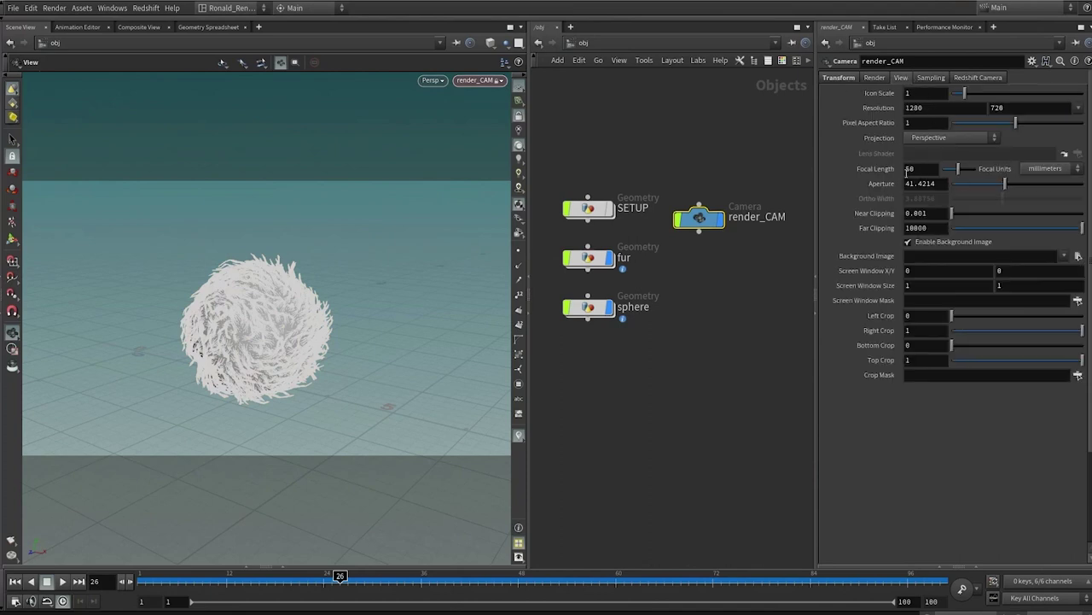
pyautogui.doubleClick(910, 169)
pyautogui.write('120')
pyautogui.press('Return')
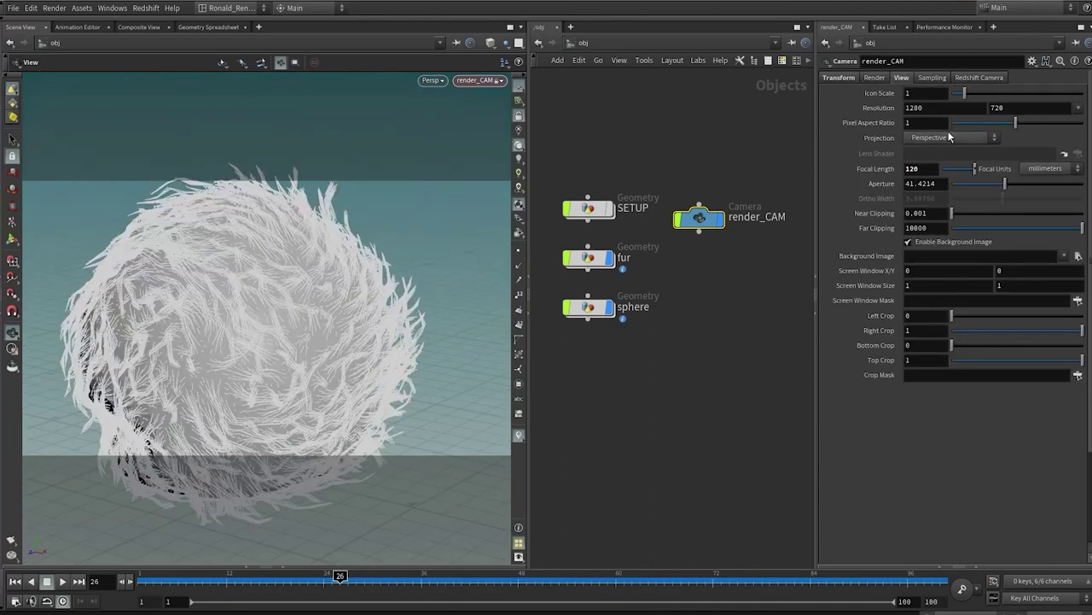
# Set the resolution of render_CAM to 1920 by 1080.
pyautogui.doubleClick(929, 107)
pyautogui.write('1920')
pyautogui.press('Tab')
pyautogui.write('1080')
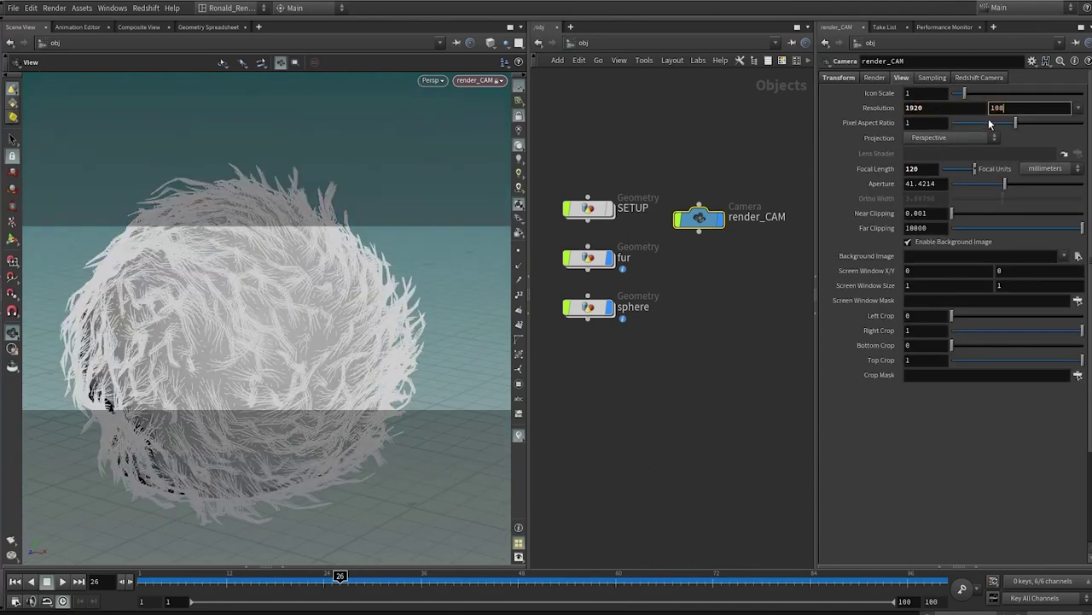
pyautogui.press('Return')
# Select the fur and sphere objects, go to frame 1 and frame them through render_CAM.
pyautogui.moveTo(759, 339); pyautogui.dragTo(555, 242)
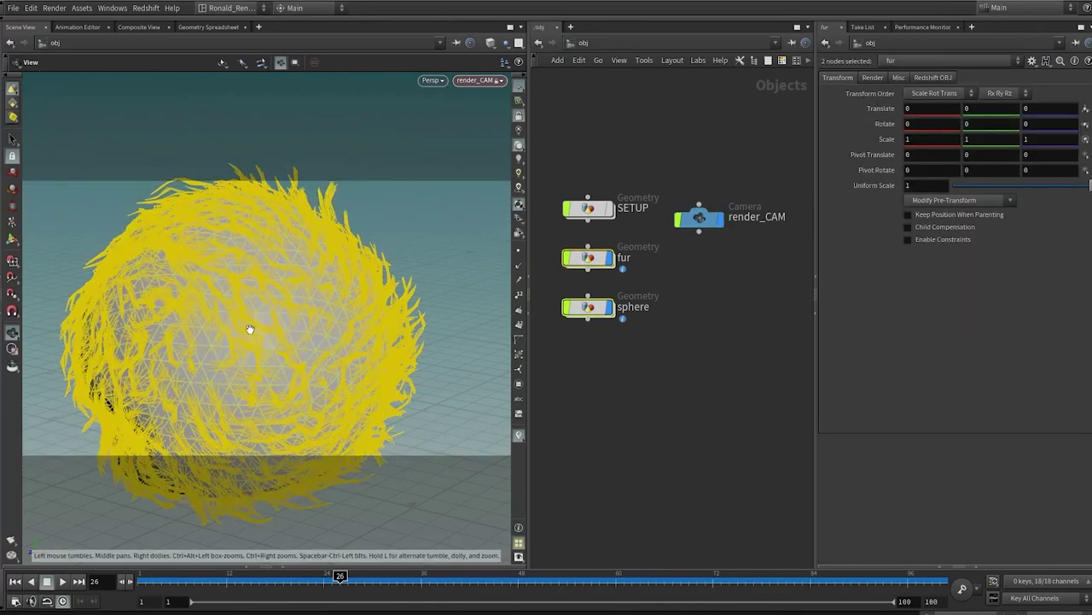
pyautogui.press('f')
pyautogui.moveTo(158, 577)
pyautogui.mouseDown()
pyautogui.moveTo(730, 556)
pyautogui.moveTo(673, 577)
pyautogui.moveTo(145, 577)
pyautogui.mouseUp()
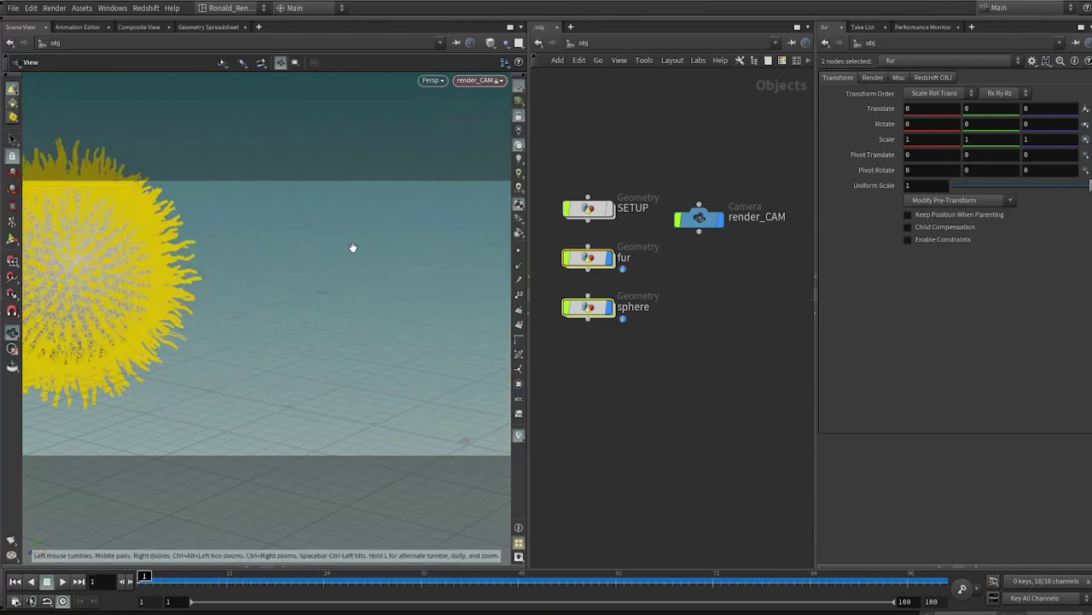
pyautogui.press('f')
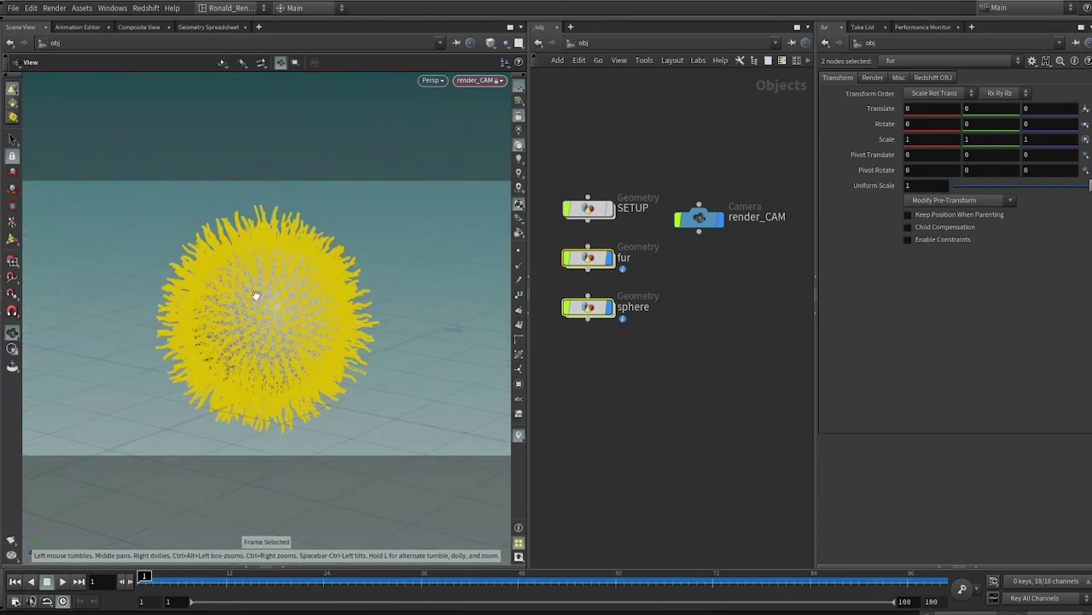
# Move render_CAM down and add a Null above it as its parent, keeping the name null1.
pyautogui.click(725, 275)
pyautogui.moveTo(700, 220); pyautogui.dragTo(703, 274)
pyautogui.press('Tab')
pyautogui.write('nu')
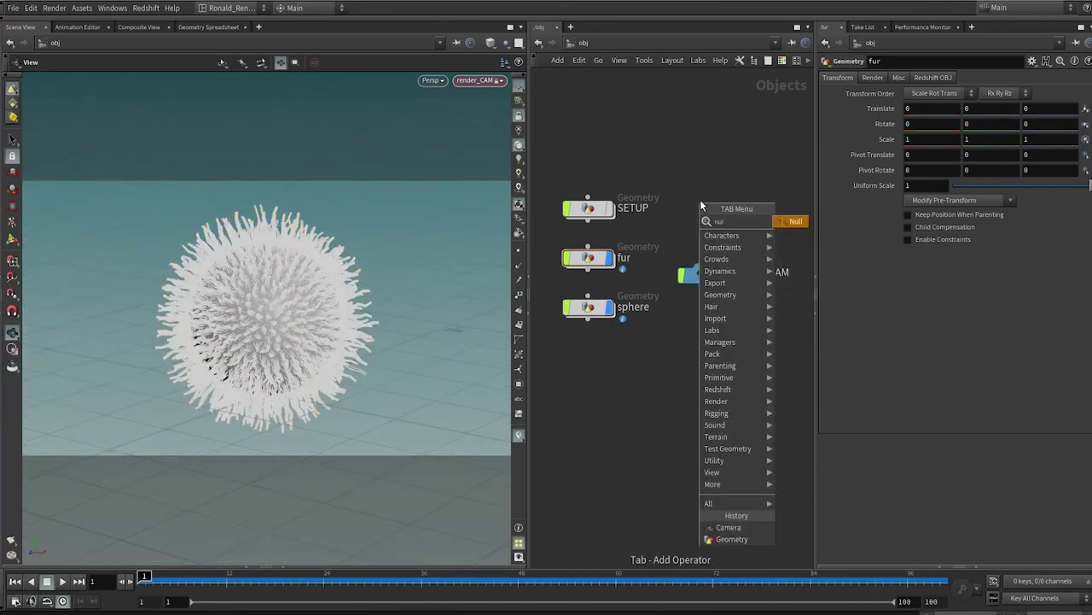
pyautogui.press('Return')
pyautogui.click(701, 203)
pyautogui.doubleClick(736, 201)
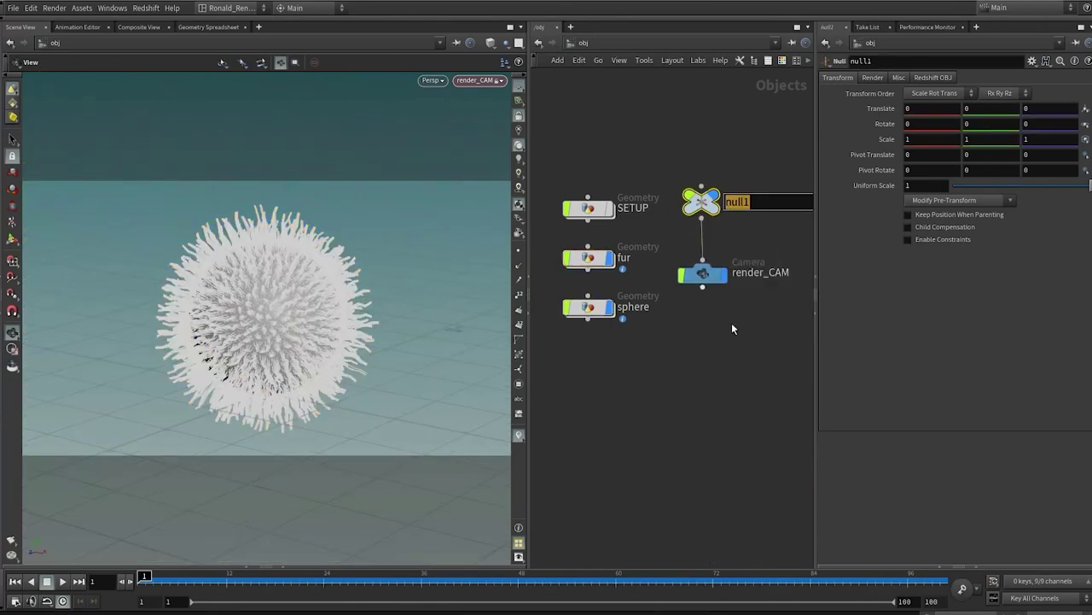
pyautogui.doubleClick(691, 236)
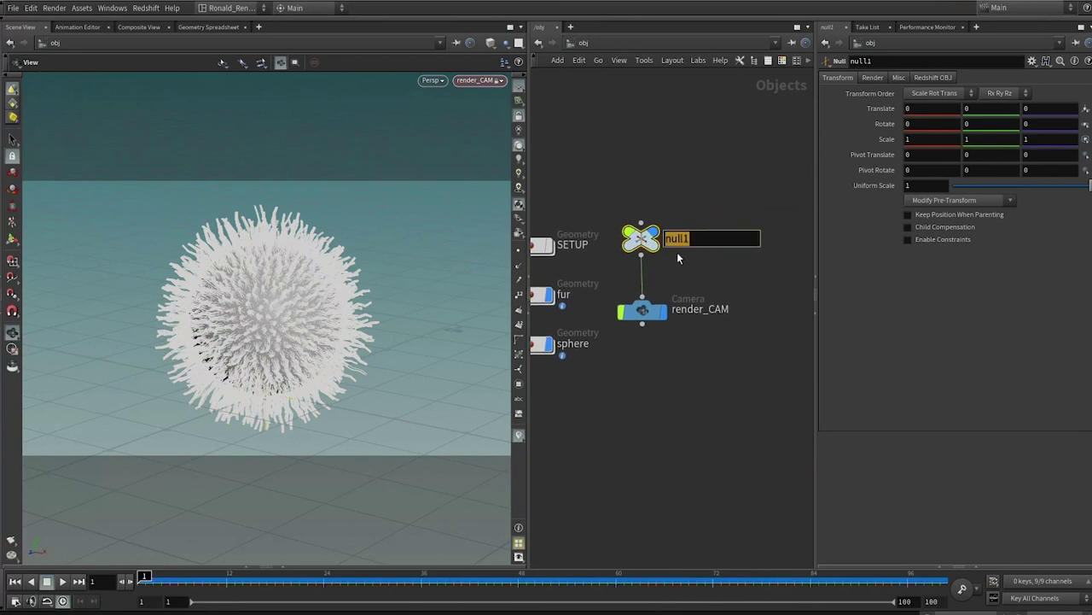
pyautogui.press('Return')
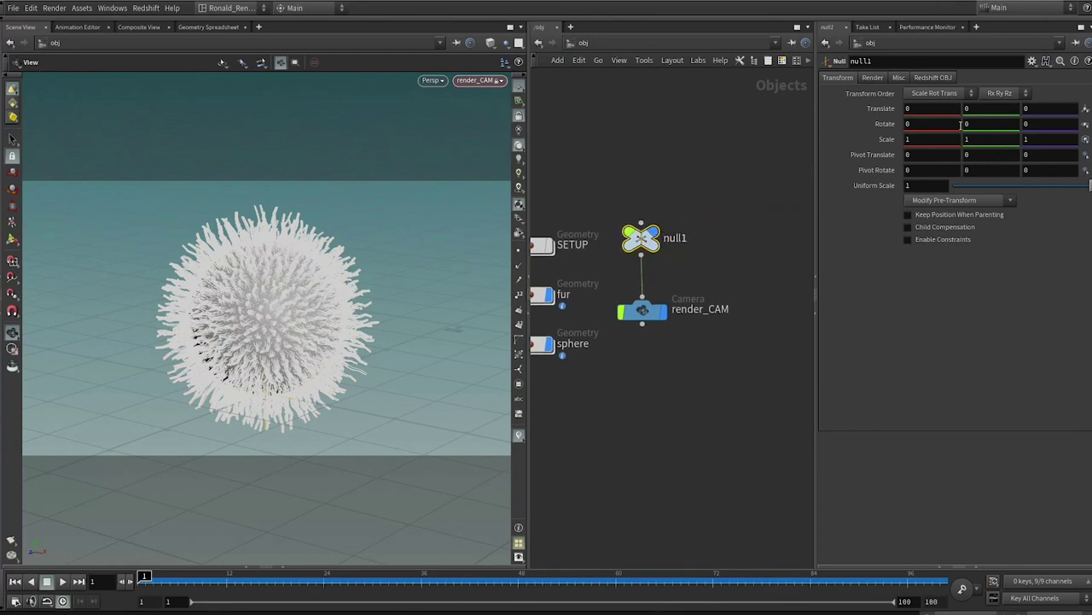
# Keyframe the Translate X of null1 at 0 on frame 1 and at 11.93 on frame 100.
pyautogui.moveTo(787, 129); pyautogui.dragTo(786, 129)
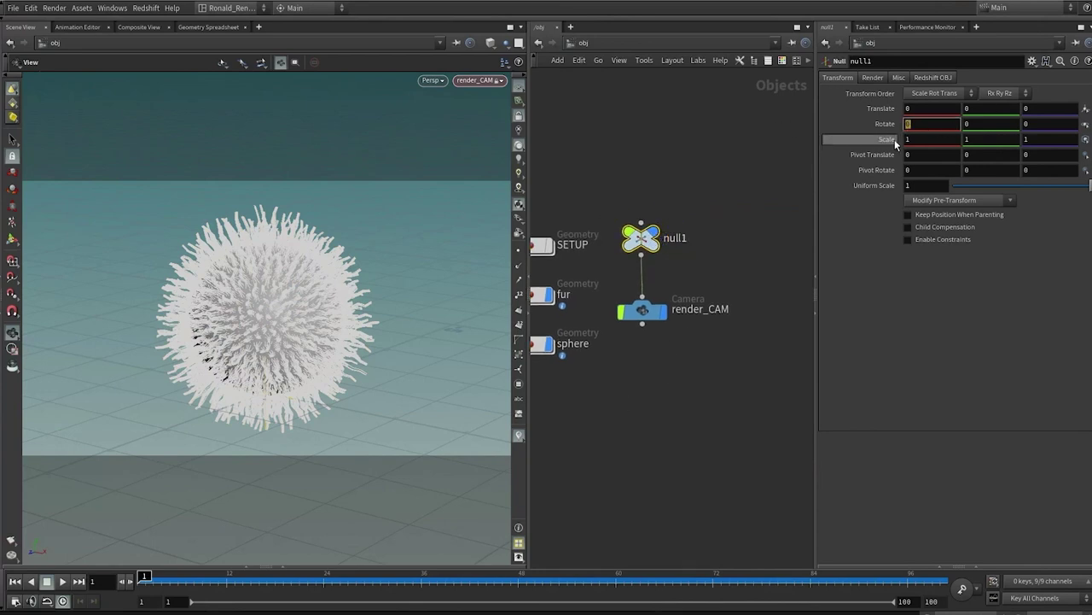
pyautogui.click(933, 107)
pyautogui.keyDown('alt'); pyautogui.click(933, 109); pyautogui.keyUp('alt')
pyautogui.moveTo(372, 581); pyautogui.dragTo(1007, 562)
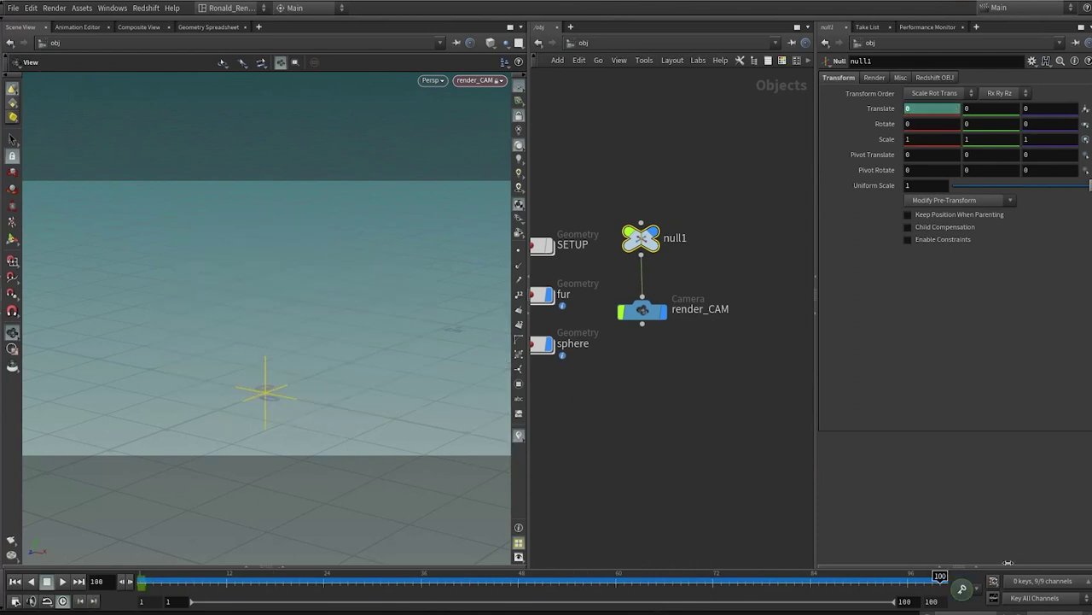
pyautogui.moveTo(930, 108); pyautogui.dragTo(946, 128, button='middle')
pyautogui.moveTo(1077, 127); pyautogui.dragTo(1090, 125, button='middle')
pyautogui.moveTo(952, 111); pyautogui.dragTo(560, 122, button='middle')
pyautogui.keyDown('alt'); pyautogui.click(944, 110); pyautogui.keyUp('alt')
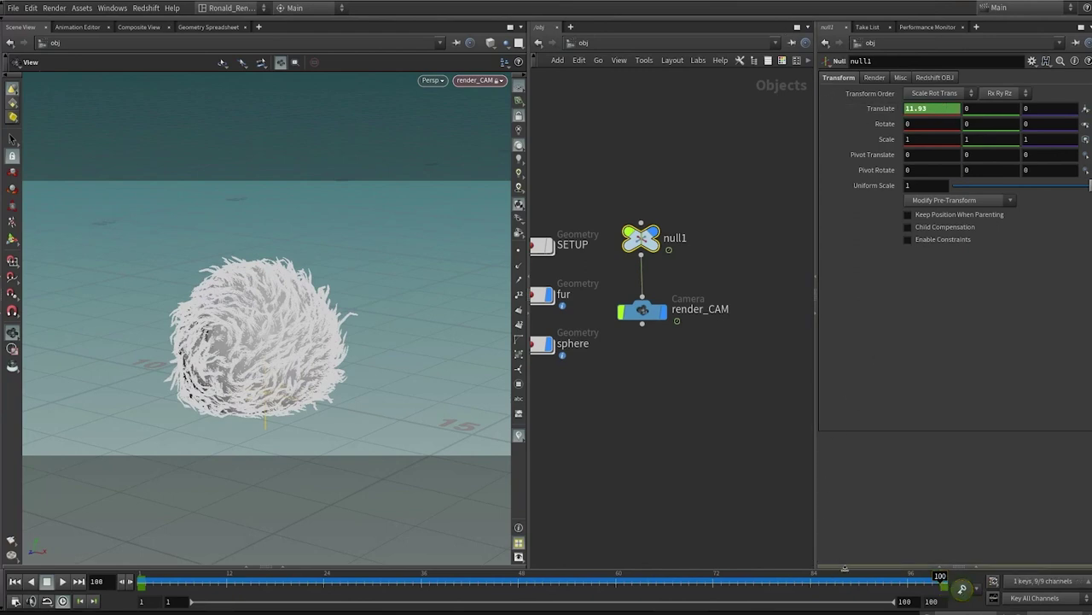
# Open the Translate X animation curve of null1 and make the interpolation between both keyframes linear.
pyautogui.press('h')
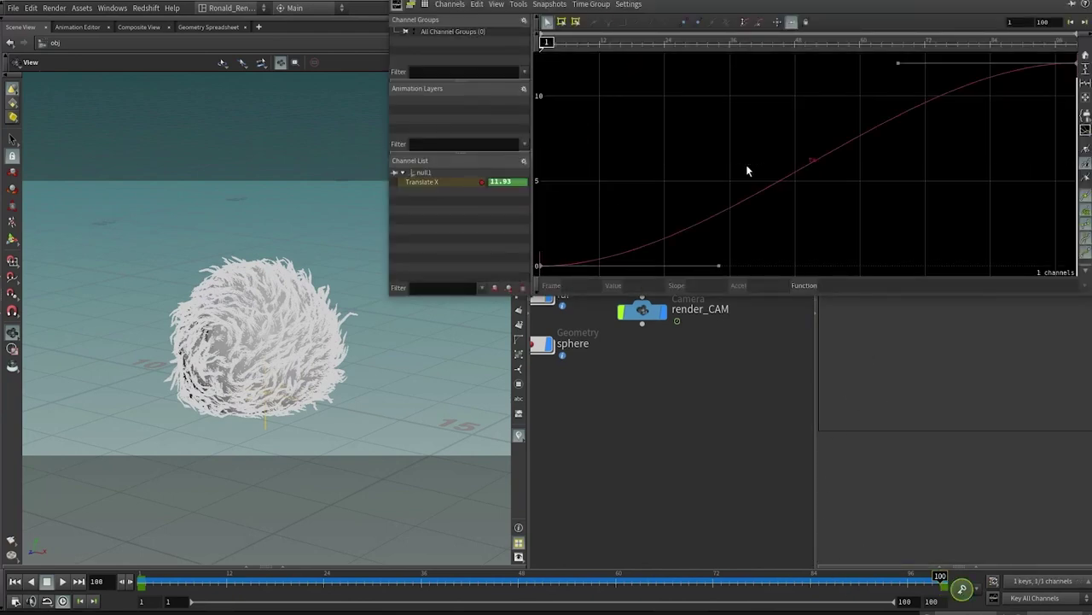
pyautogui.scroll(-3, 835, 160)
pyautogui.click(1082, 0)
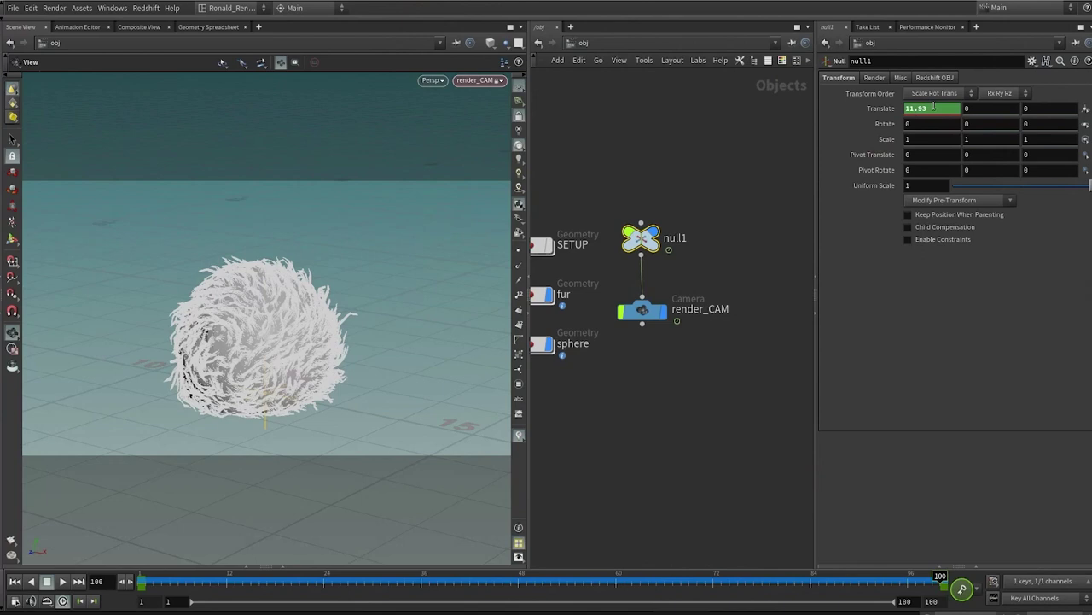
pyautogui.keyDown('shift'); pyautogui.click(934, 106); pyautogui.keyUp('shift')
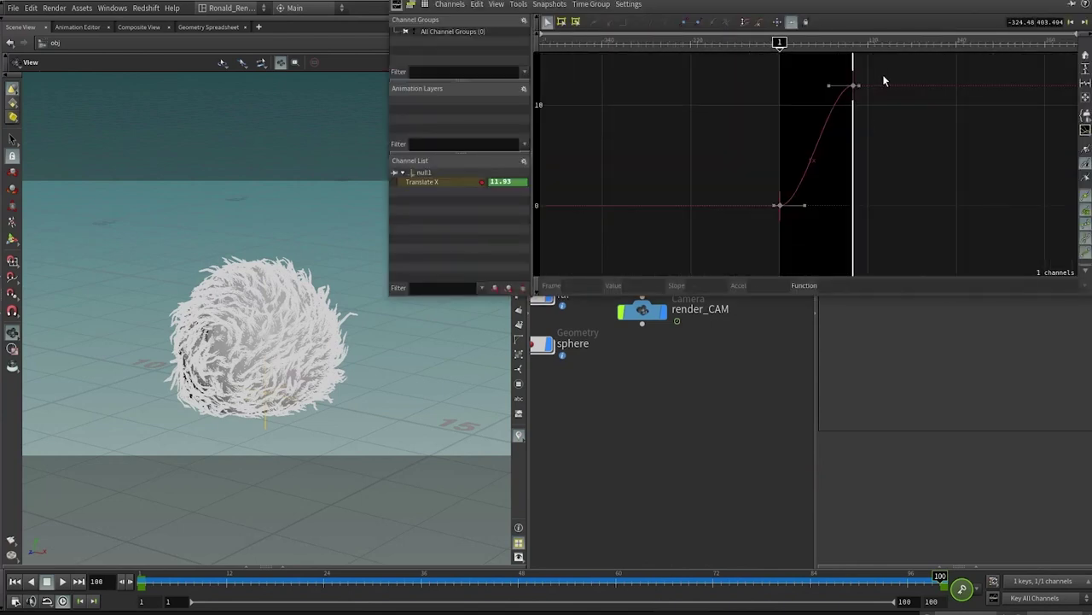
pyautogui.moveTo(884, 75); pyautogui.dragTo(672, 246)
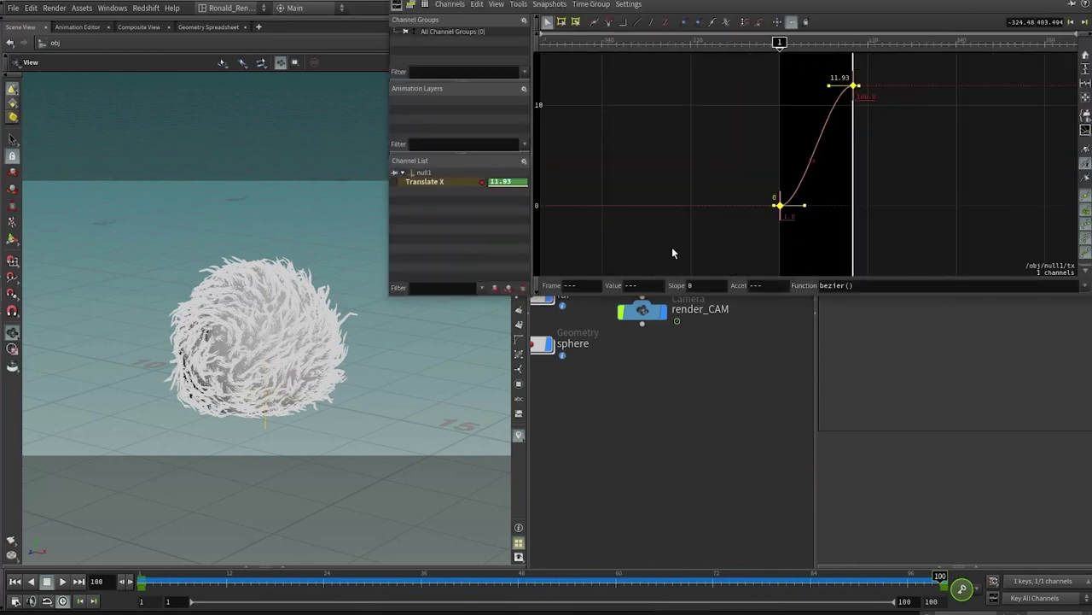
pyautogui.click(636, 25)
pyautogui.click(1083, 5)
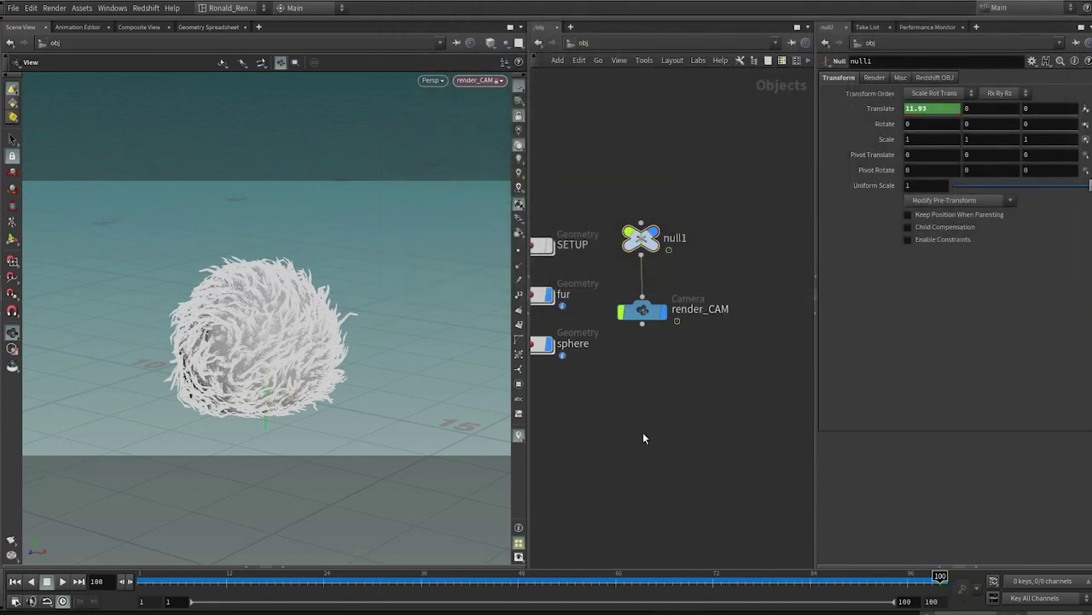
# Play back the animation through render_CAM to check the tracking move, and stop it partway.
pyautogui.press('Up')
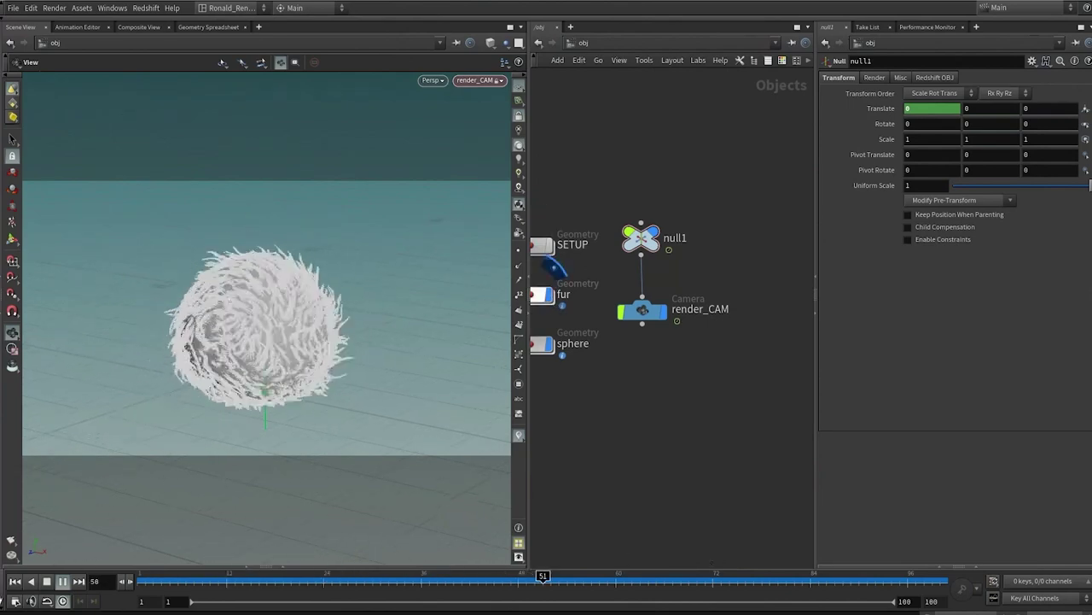
pyautogui.click(47, 581)
pyautogui.moveTo(621, 387); pyautogui.dragTo(670, 398, button='middle')
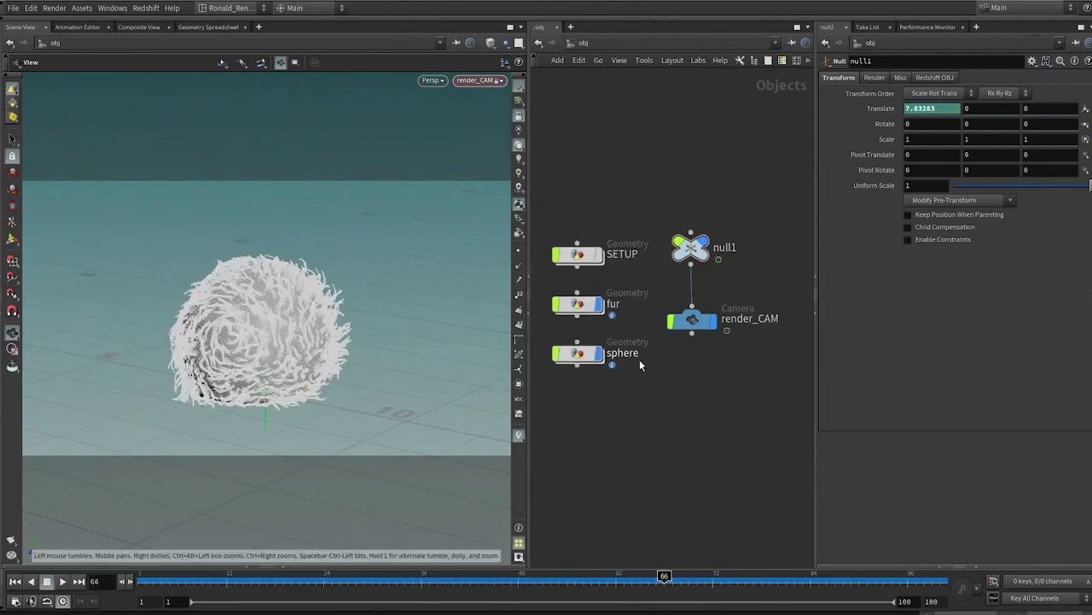
# Inside the SETUP geometry, set the Density of hairgen1 to 10000.
pyautogui.doubleClick(580, 255)
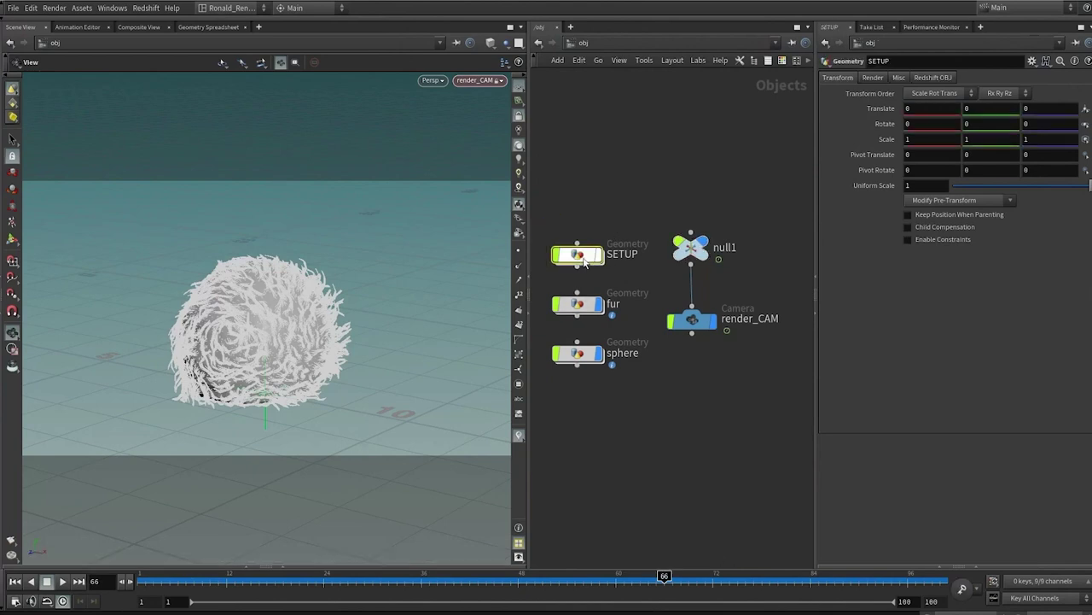
pyautogui.scroll(2, 626, 309)
pyautogui.click(626, 309)
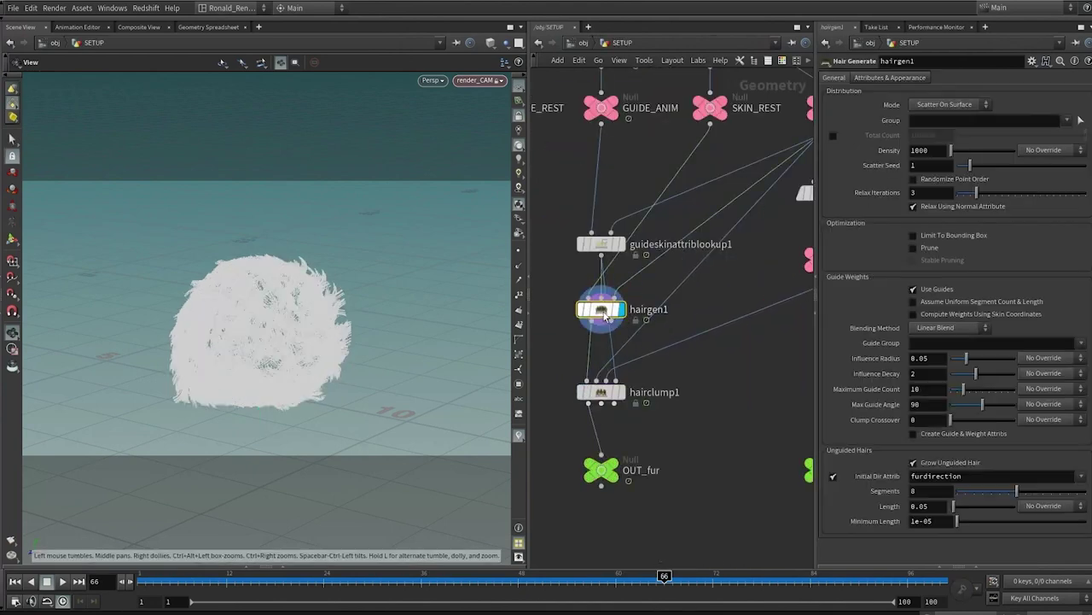
pyautogui.click(939, 151)
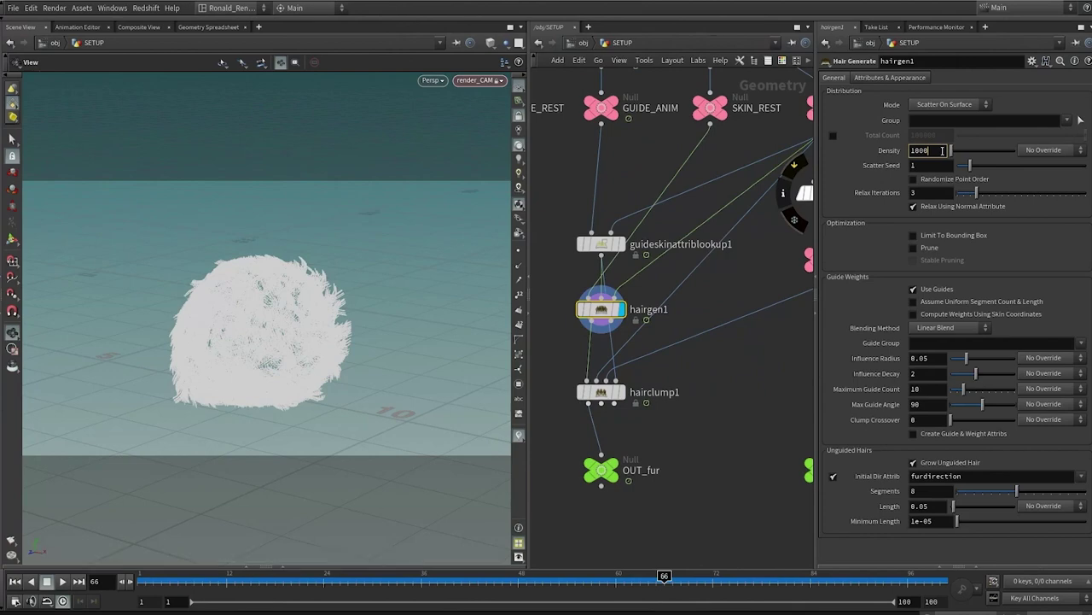
pyautogui.write('10000')
pyautogui.press('Return')
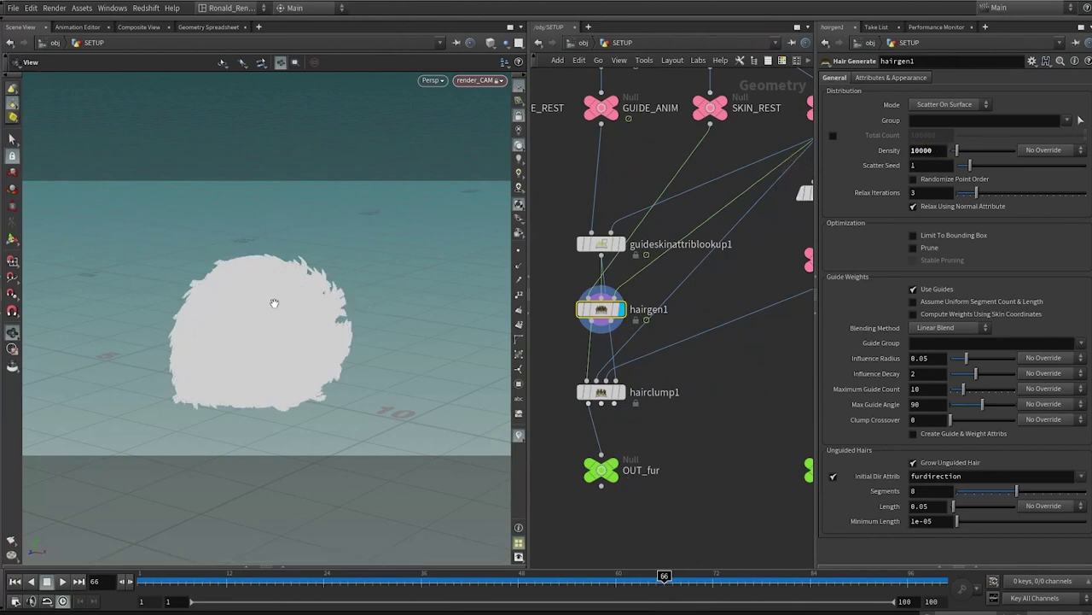
# Raise the Density of hairgen1 to 100000 and check the denser fur from the object level at an earlier frame.
pyautogui.press('u')
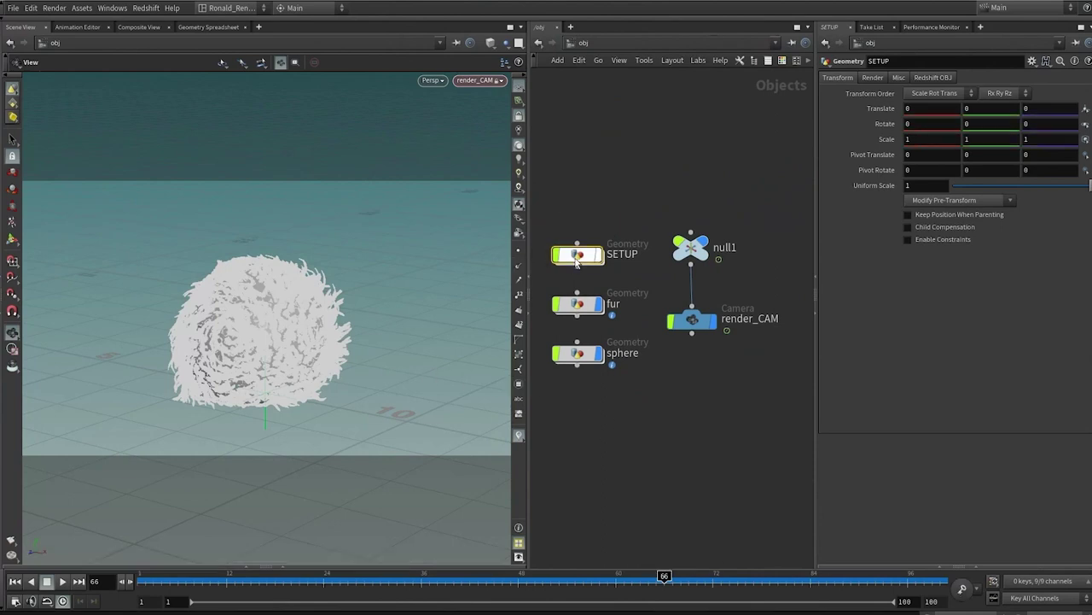
pyautogui.press('i')
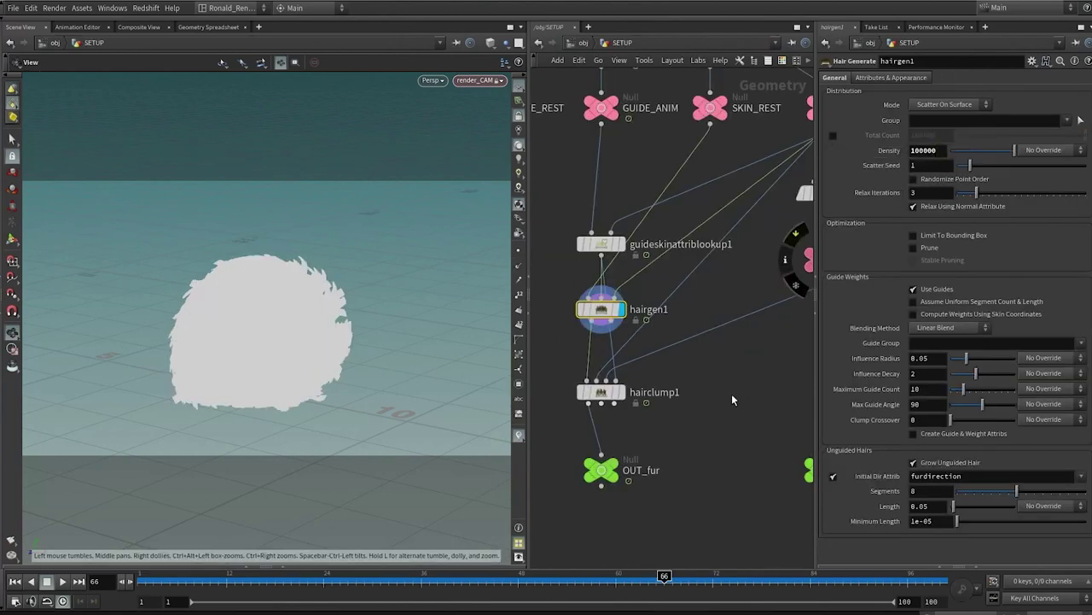
pyautogui.press('u')
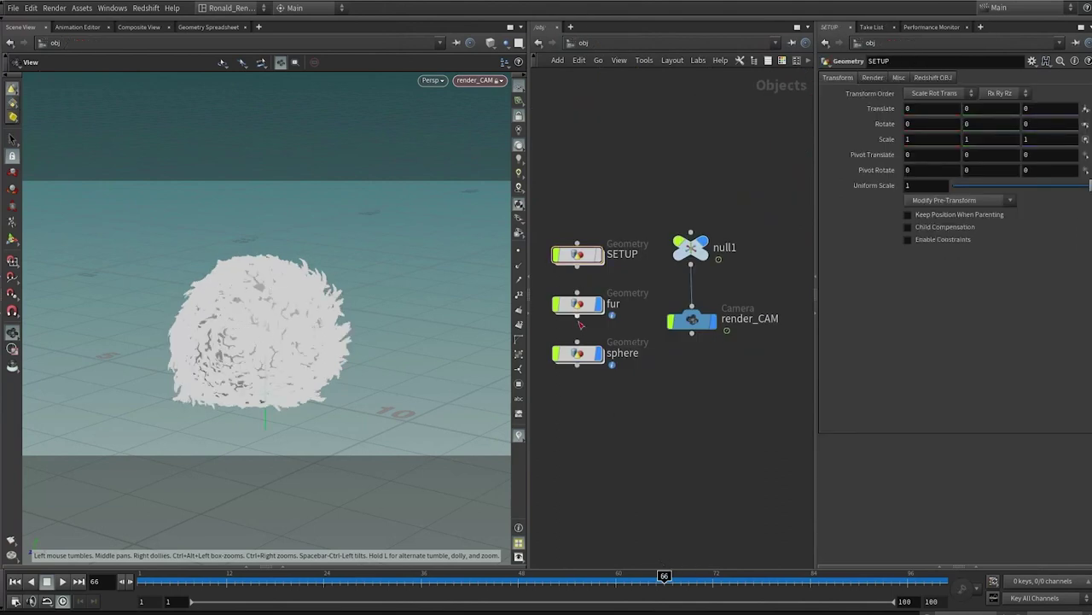
pyautogui.click(267, 580)
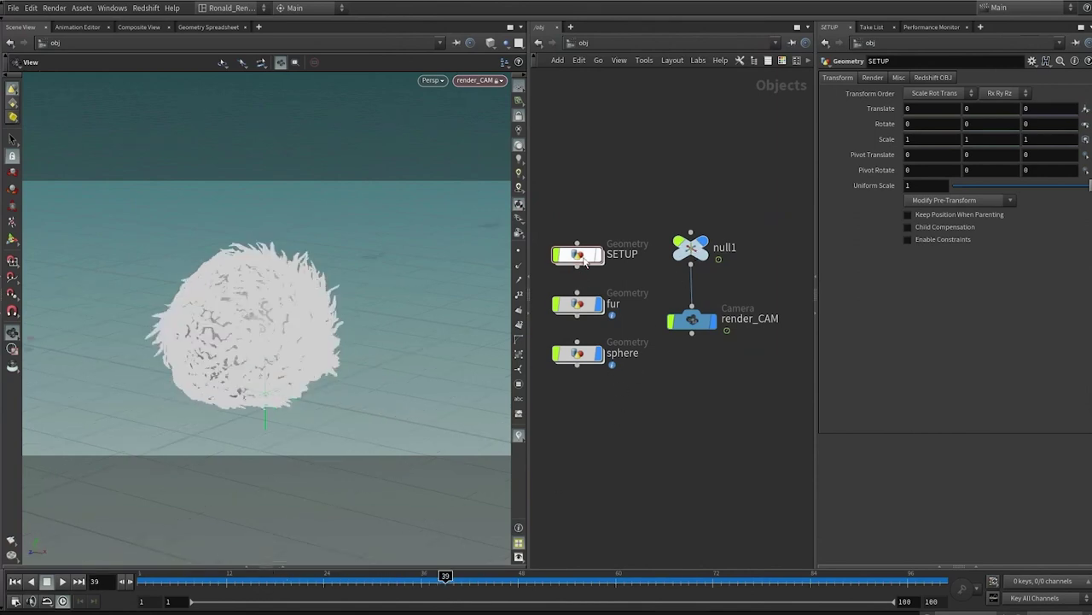
# Return to hairgen1 inside SETUP and lower its Density to 10000.
pyautogui.moveTo(586, 261)
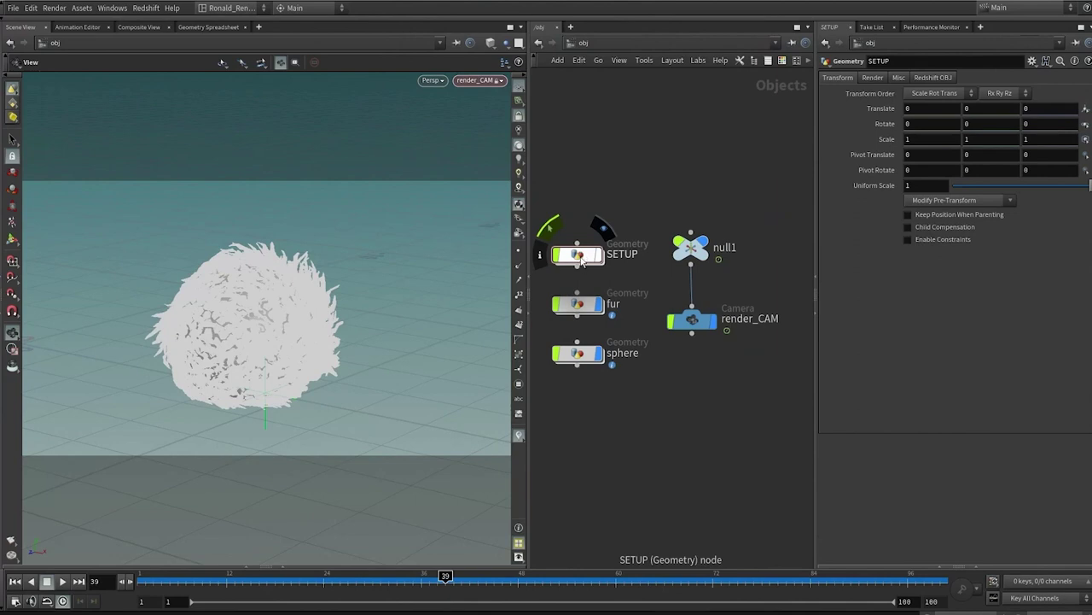
pyautogui.doubleClick(583, 254)
pyautogui.click(601, 309)
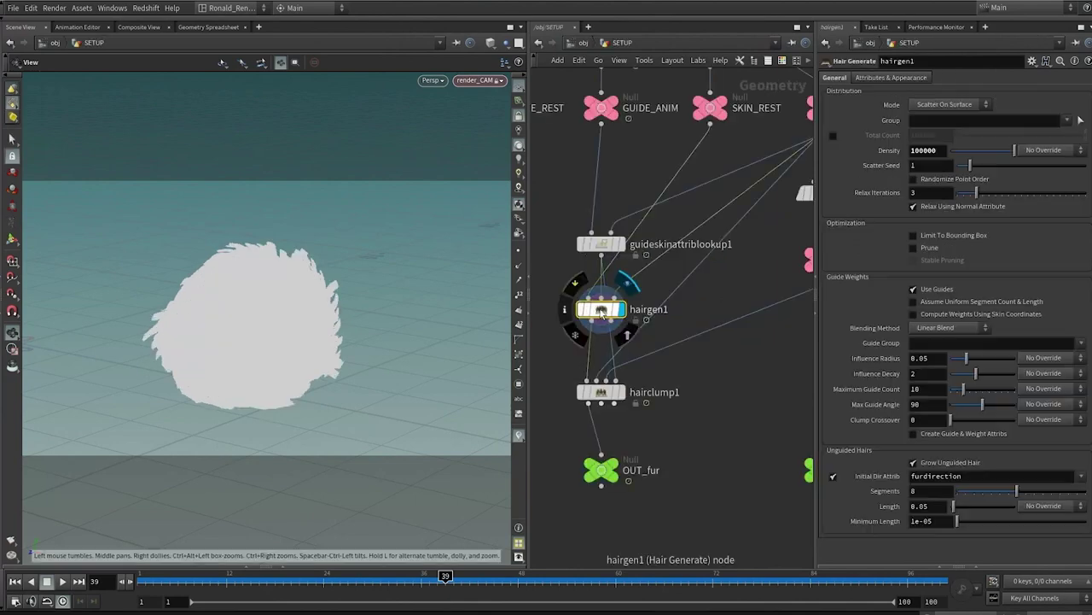
pyautogui.press('BackSpace')
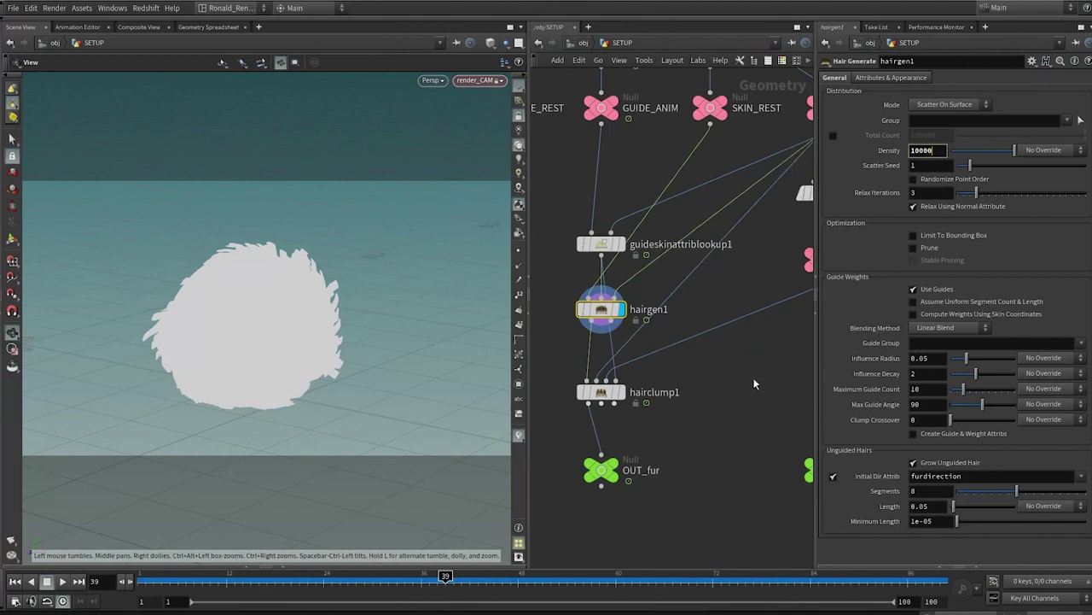
pyautogui.press('Return')
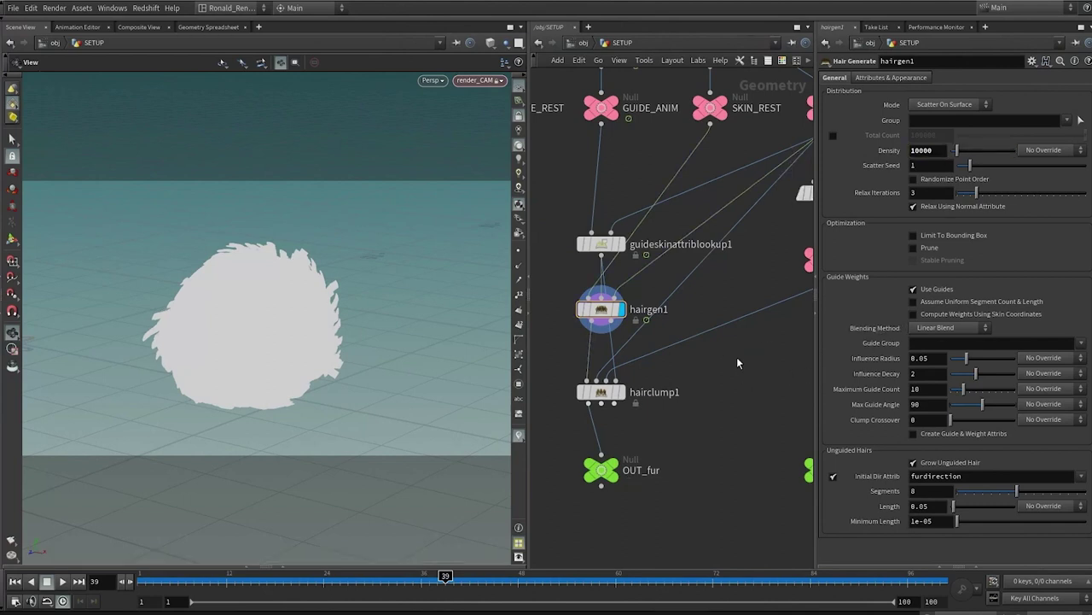
# Reduce the Density of hairgen1 further to 100 for a lightweight preview.
pyautogui.click(936, 150)
pyautogui.press('BackSpace')
pyautogui.press('BackSpace')
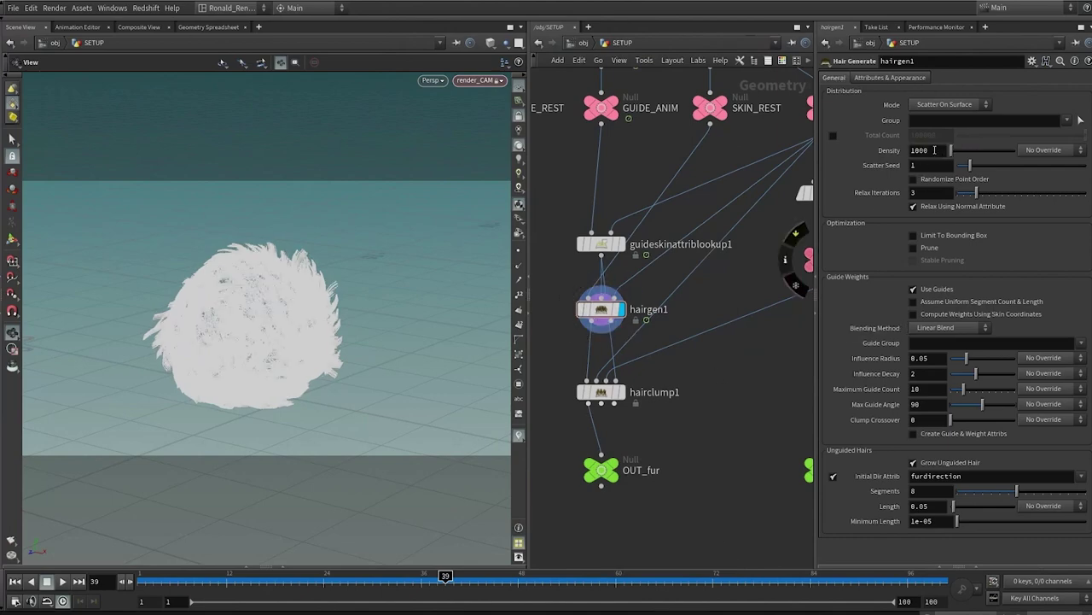
pyautogui.press('Return')
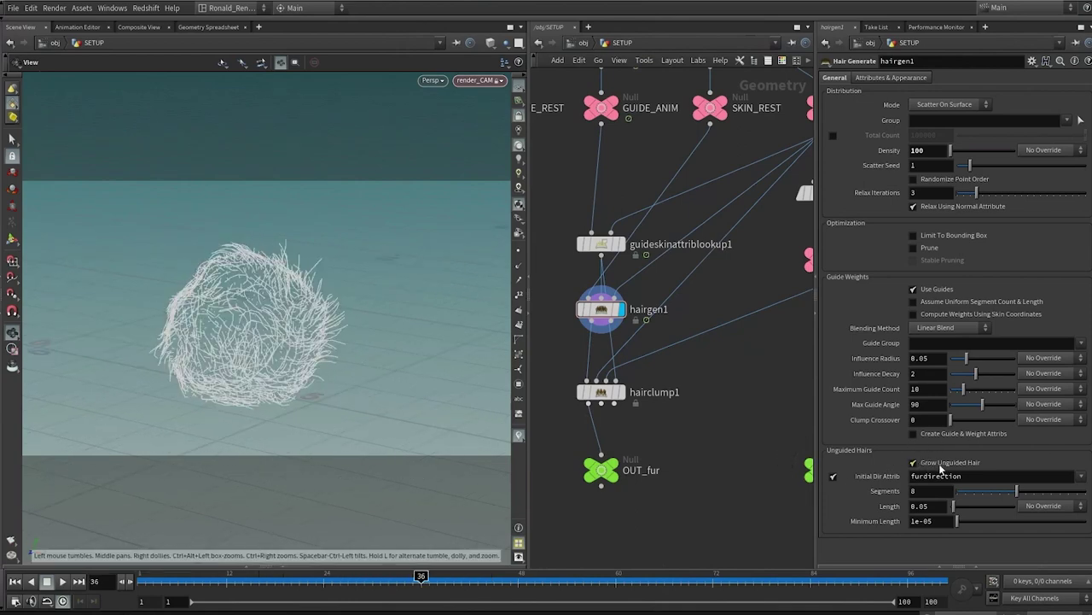
# Try Grow Unguided Hair switched off on hairgen1 to compare the fur coverage.
pyautogui.click(942, 465)
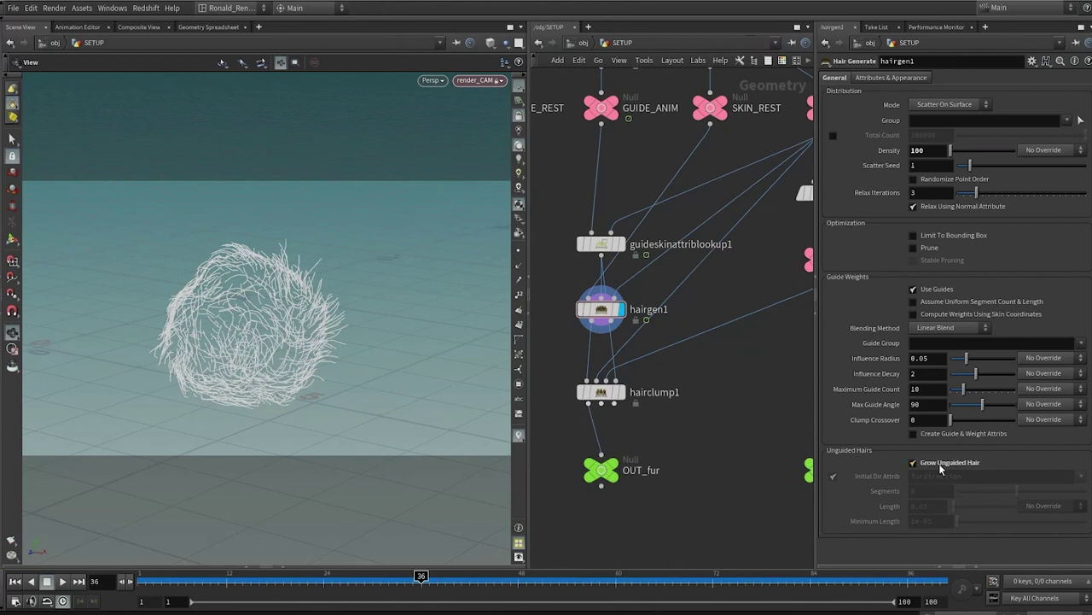
pyautogui.click(941, 466)
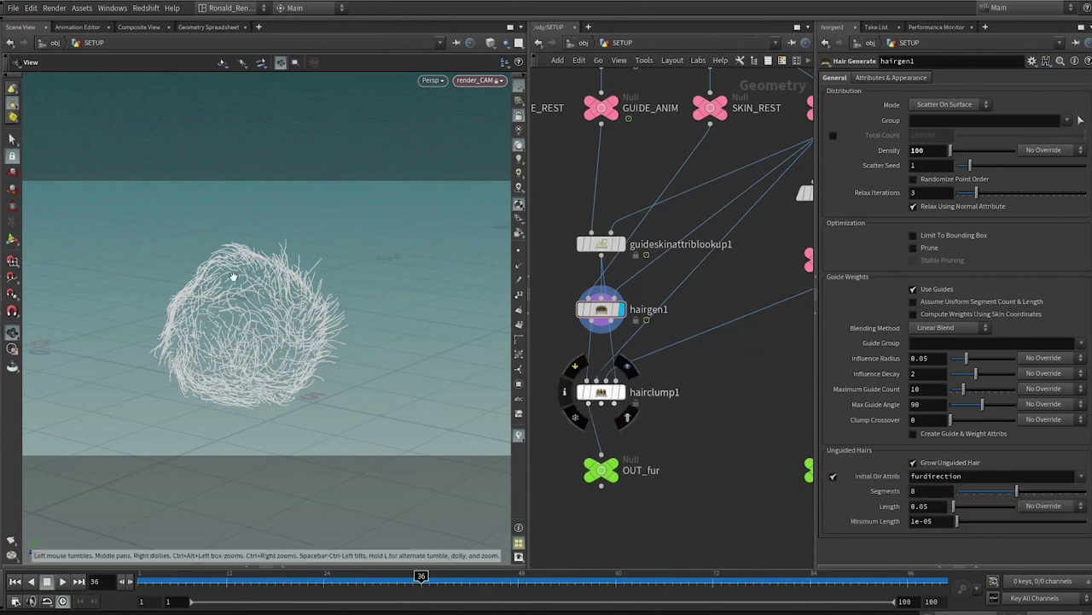
pyautogui.click(924, 466)
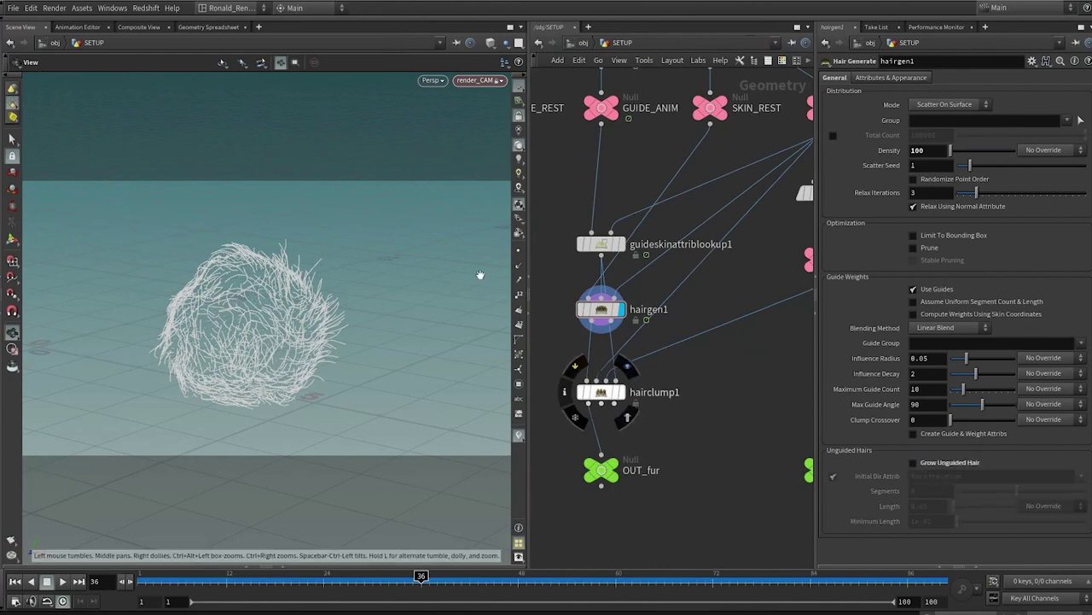
# Colour the scatter1 node yellow in the SETUP network.
pyautogui.moveTo(622, 133); pyautogui.dragTo(628, 330, button='middle')
pyautogui.scroll(-3, 626, 316)
pyautogui.moveTo(589, 137); pyautogui.dragTo(623, 330, button='middle')
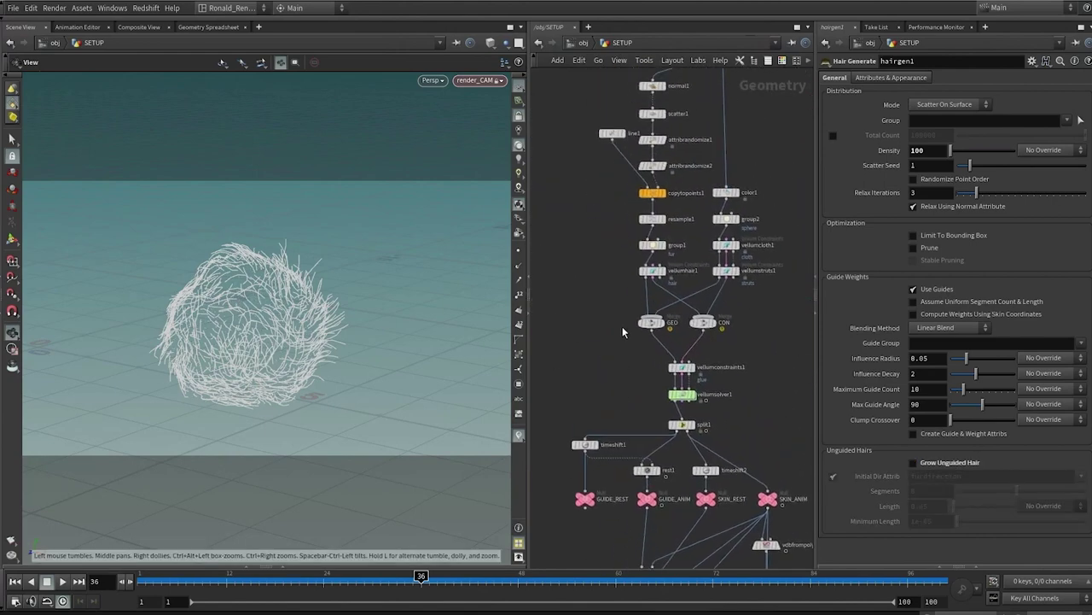
pyautogui.click(653, 141)
pyautogui.press('c')
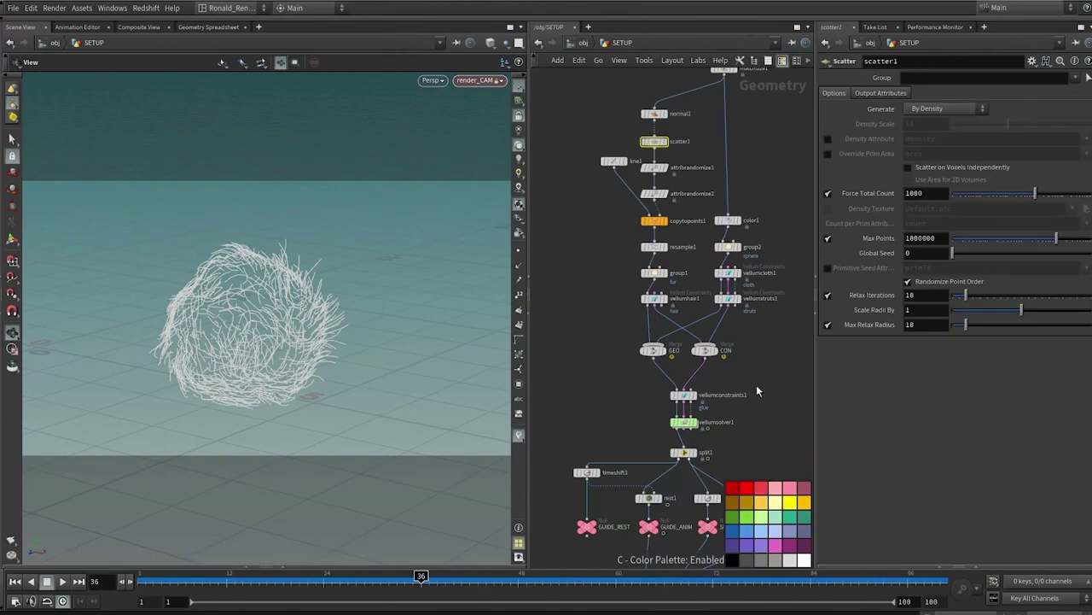
pyautogui.click(787, 508)
pyautogui.scroll(2, 780, 400)
pyautogui.moveTo(780, 401); pyautogui.dragTo(749, 342, button='middle')
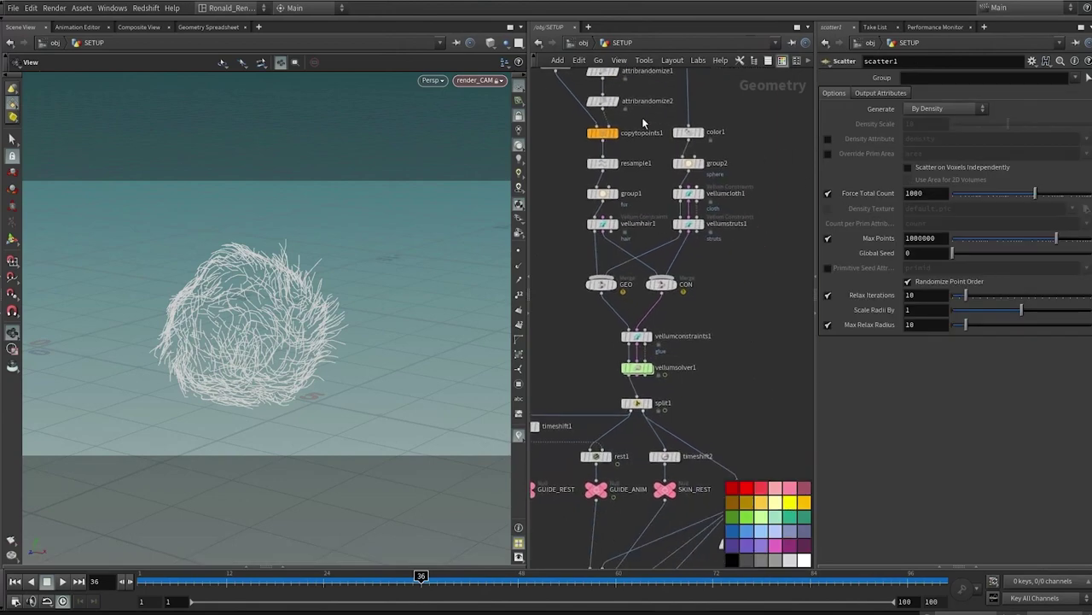
pyautogui.moveTo(599, 406); pyautogui.dragTo(643, 244, button='middle')
pyautogui.press('c')
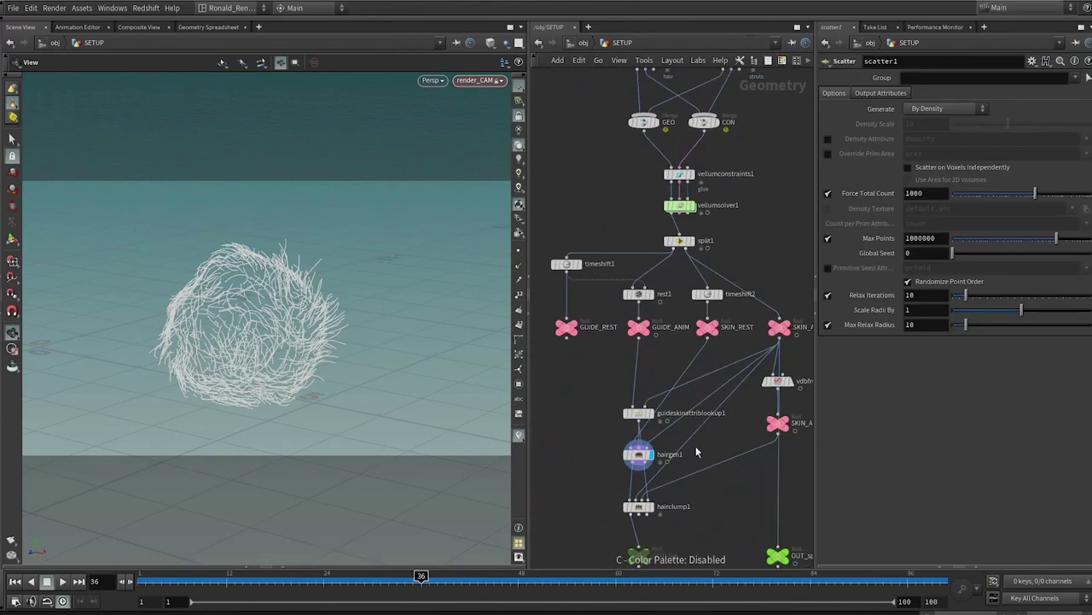
# Set the Length of the unguided hairs on hairgen1 to 0.45.
pyautogui.moveTo(706, 439); pyautogui.dragTo(717, 327, button='middle')
pyautogui.scroll(2, 708, 342)
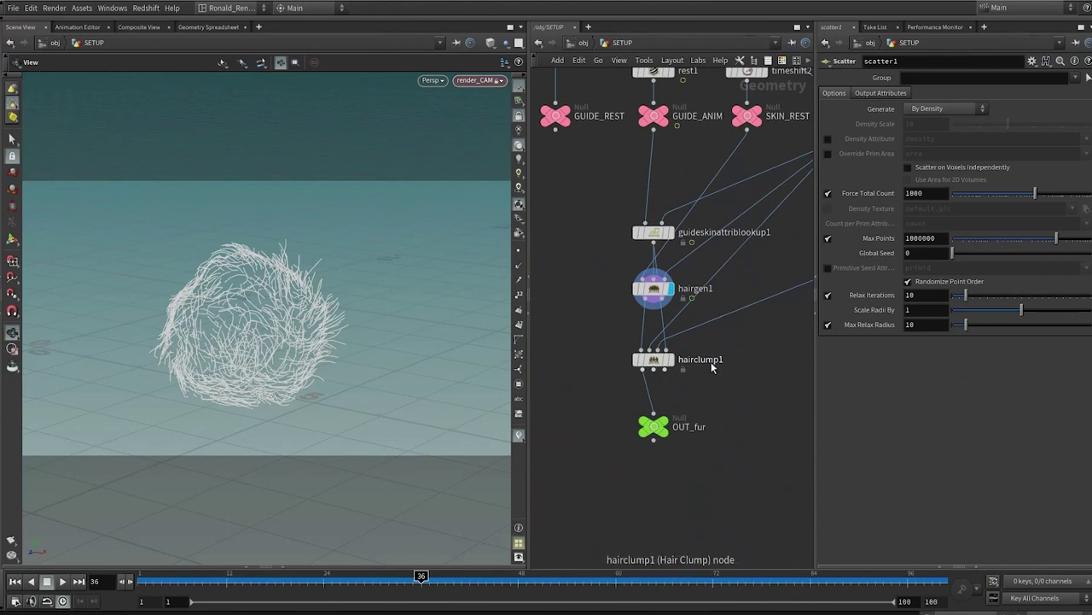
pyautogui.click(654, 289)
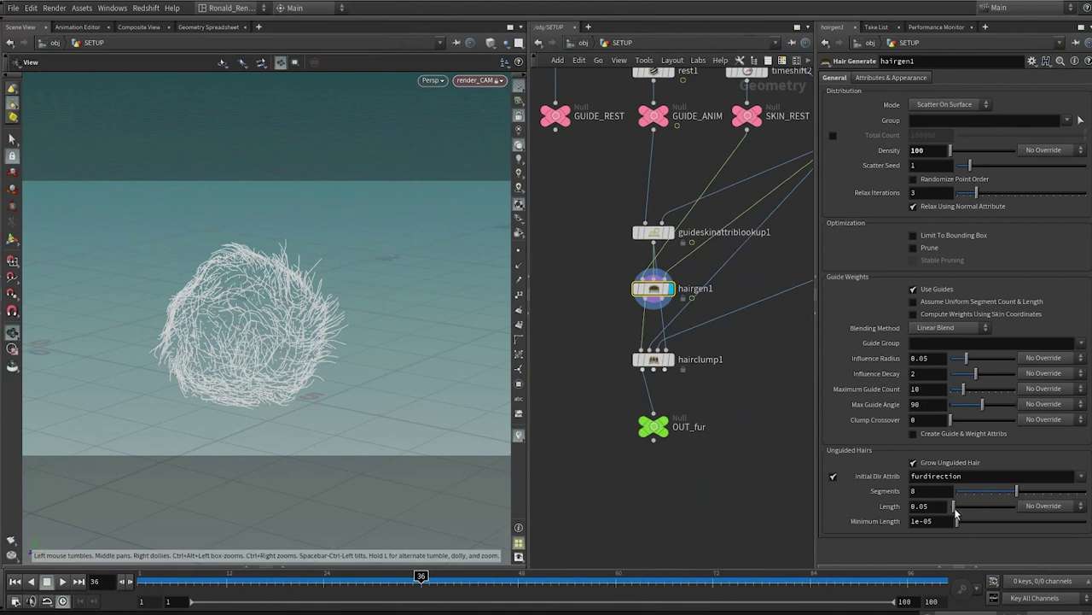
pyautogui.moveTo(937, 506); pyautogui.dragTo(971, 501, button='middle')
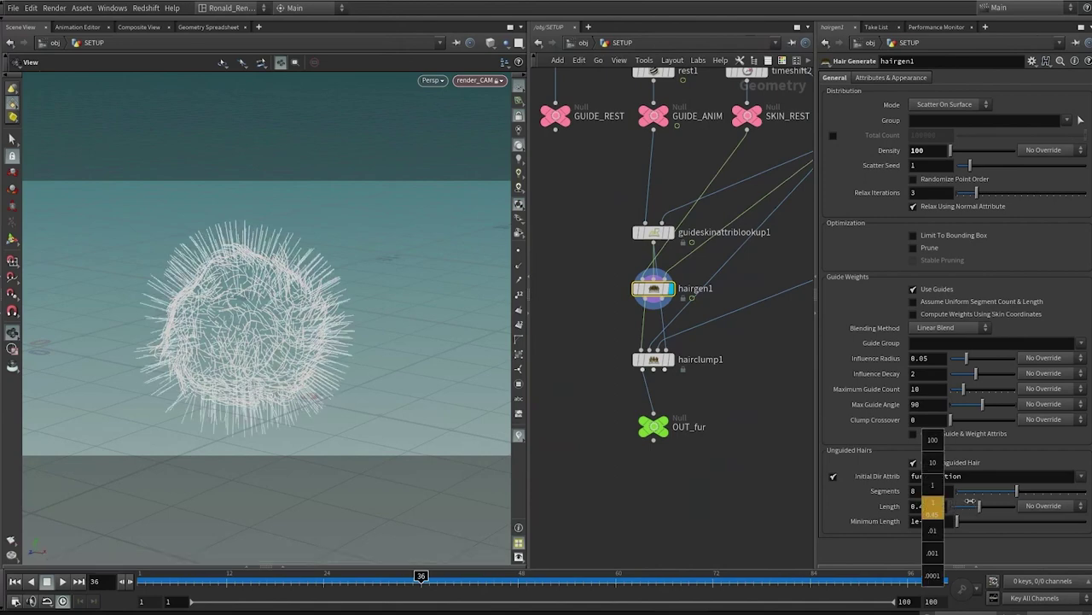
pyautogui.moveTo(970, 501); pyautogui.dragTo(971, 495, button='middle')
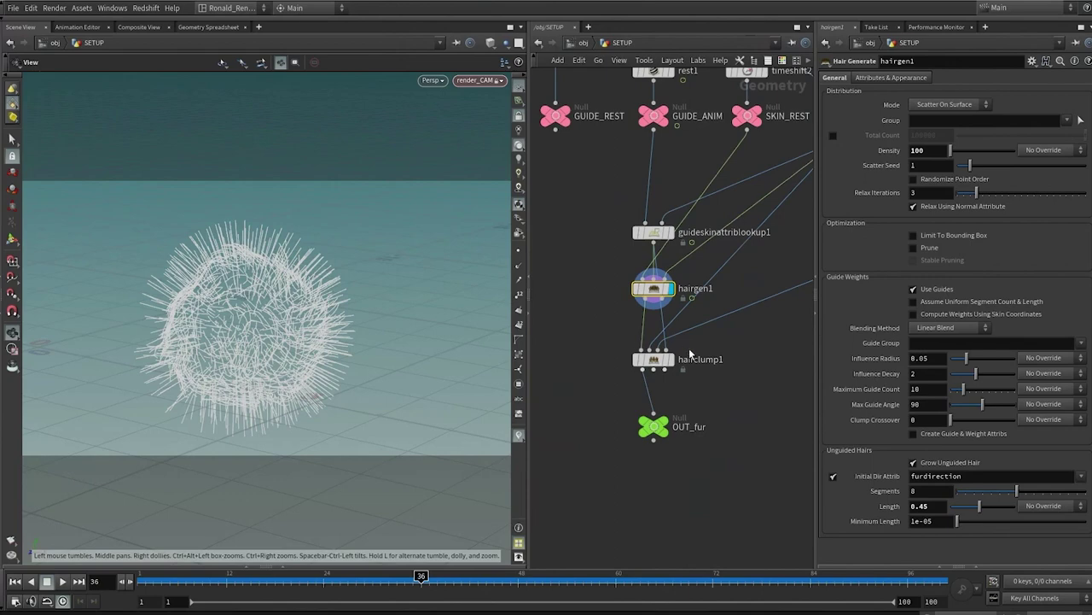
# Display hairclump1 to check the clumped fur over the timeline, and set the Density of hairgen1 to 1000.
pyautogui.moveTo(678, 362)
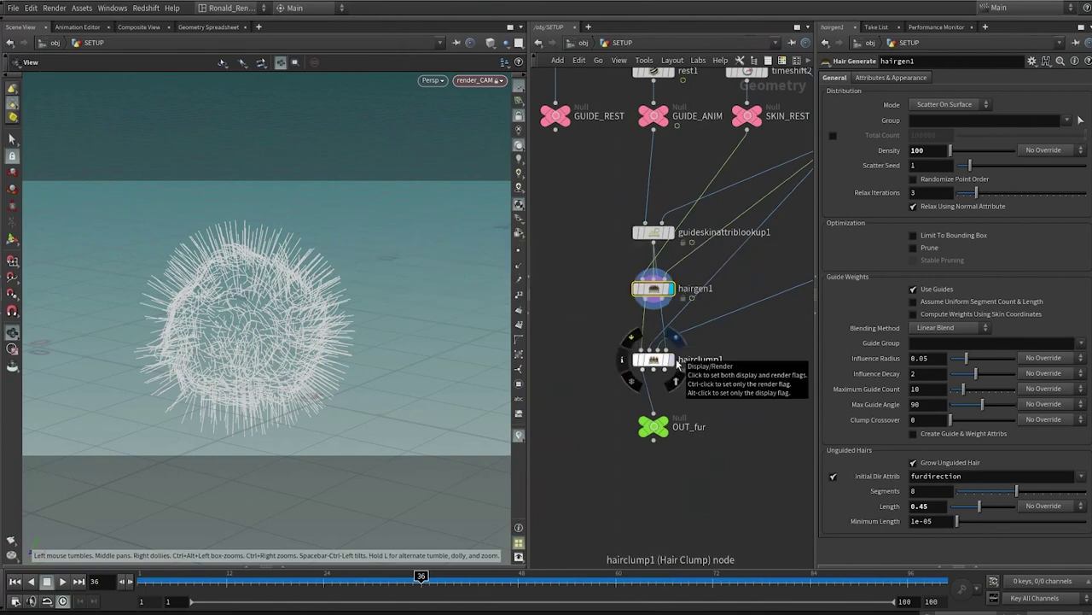
pyautogui.click(678, 362)
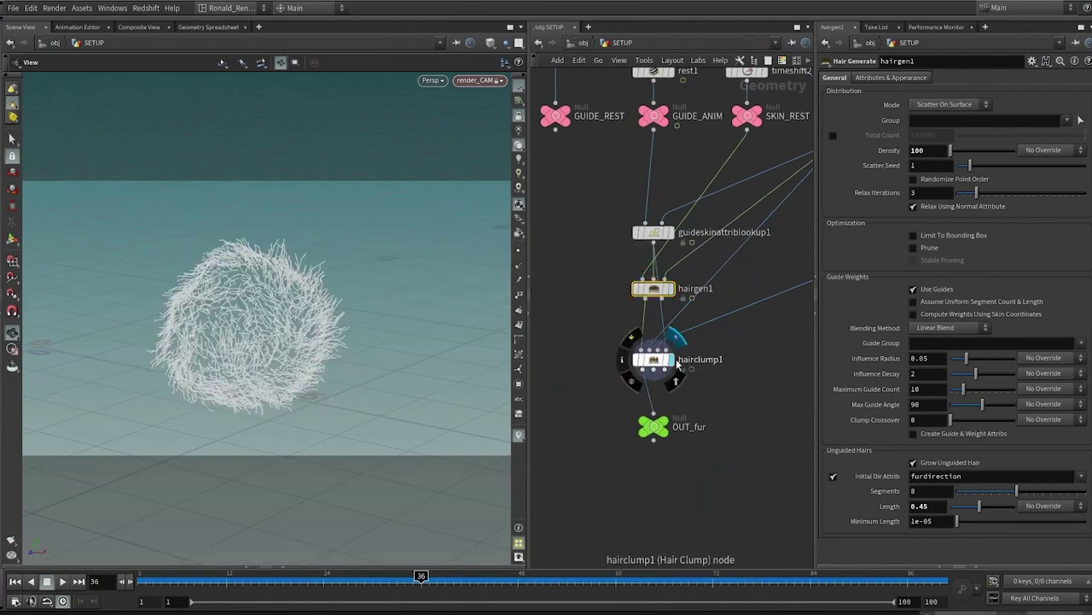
pyautogui.click(229, 576)
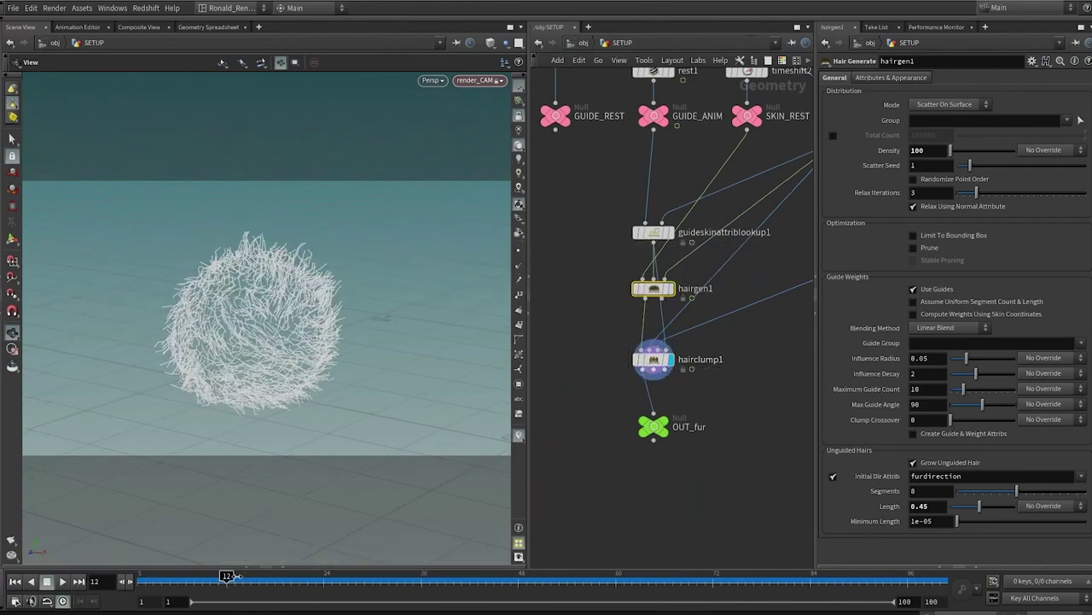
pyautogui.moveTo(230, 577); pyautogui.dragTo(373, 540)
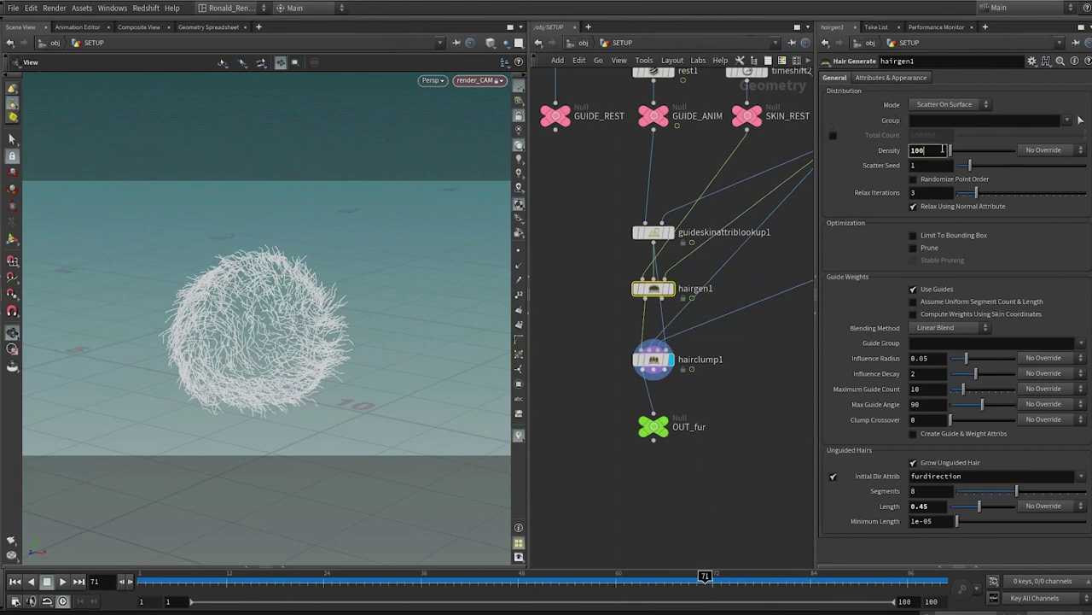
pyautogui.press('Return')
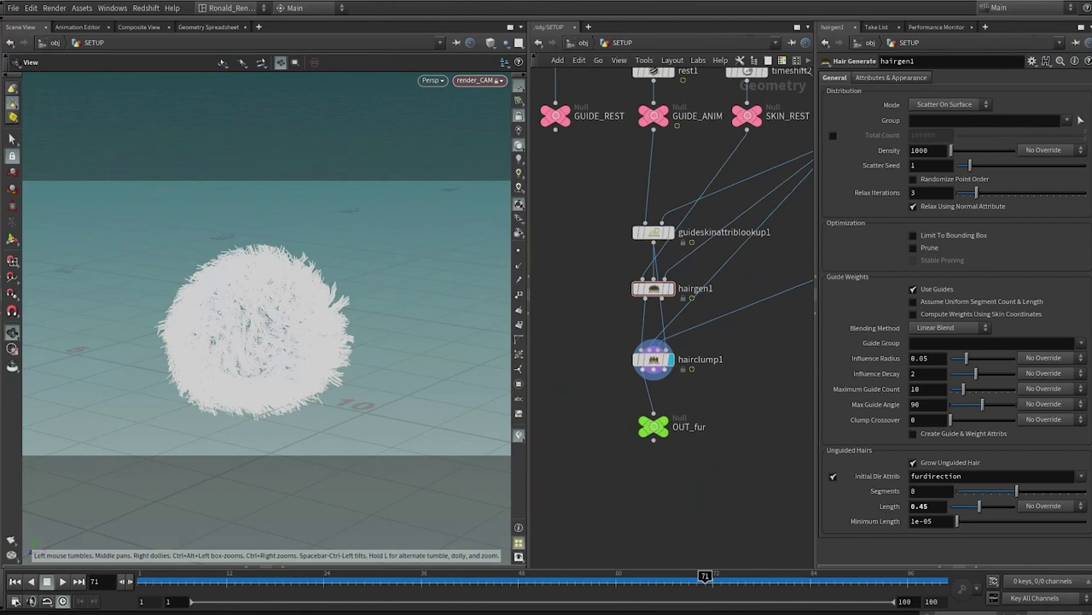
# At object level, enable Render Polygons as Hair in the Redshift settings of the fur object.
pyautogui.press('u')
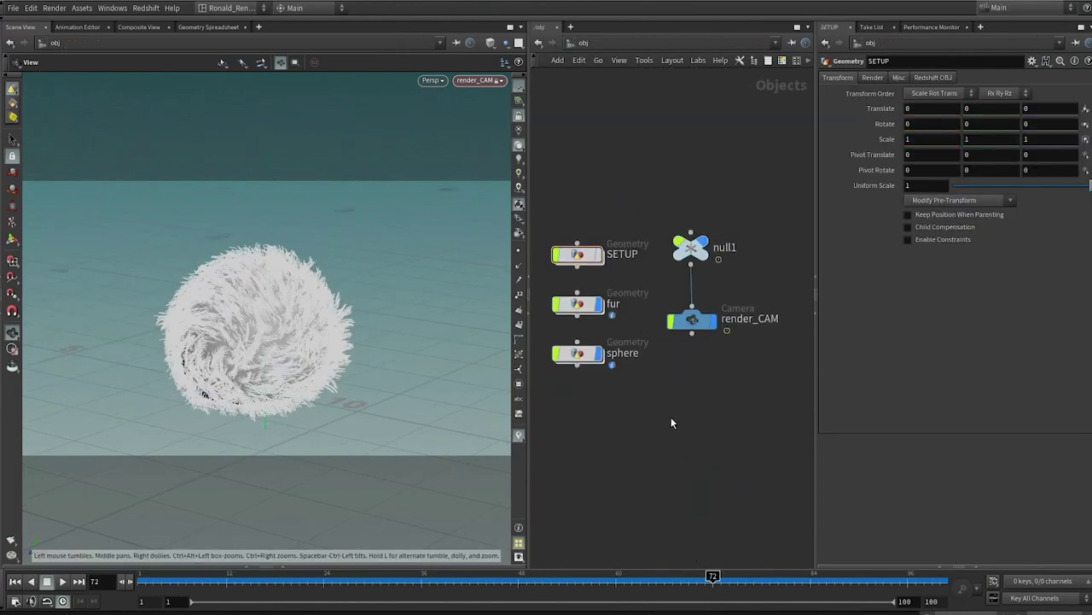
pyautogui.click(577, 304)
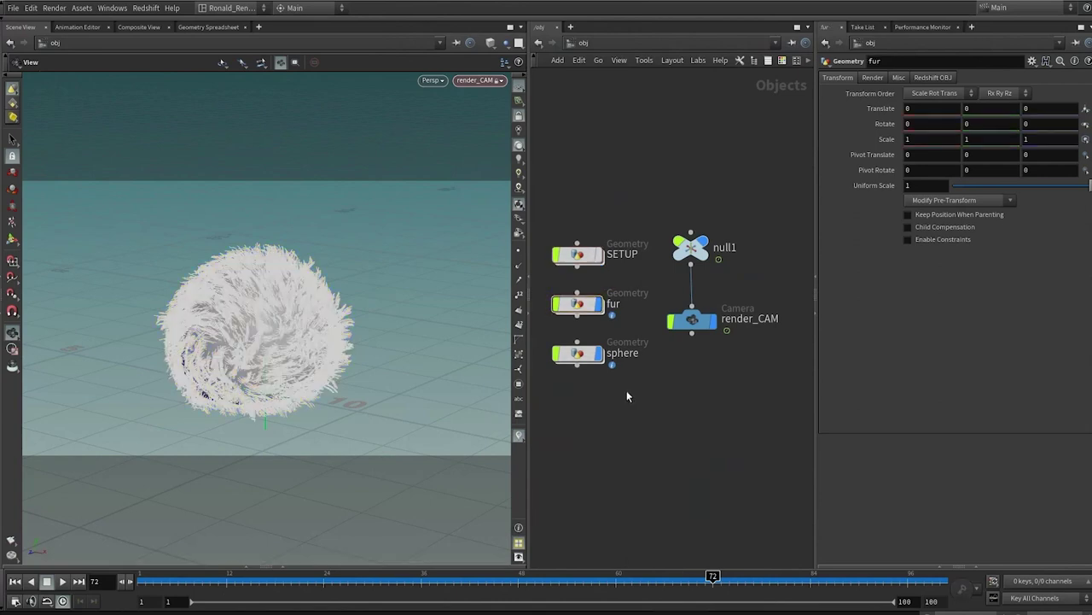
pyautogui.click(578, 310)
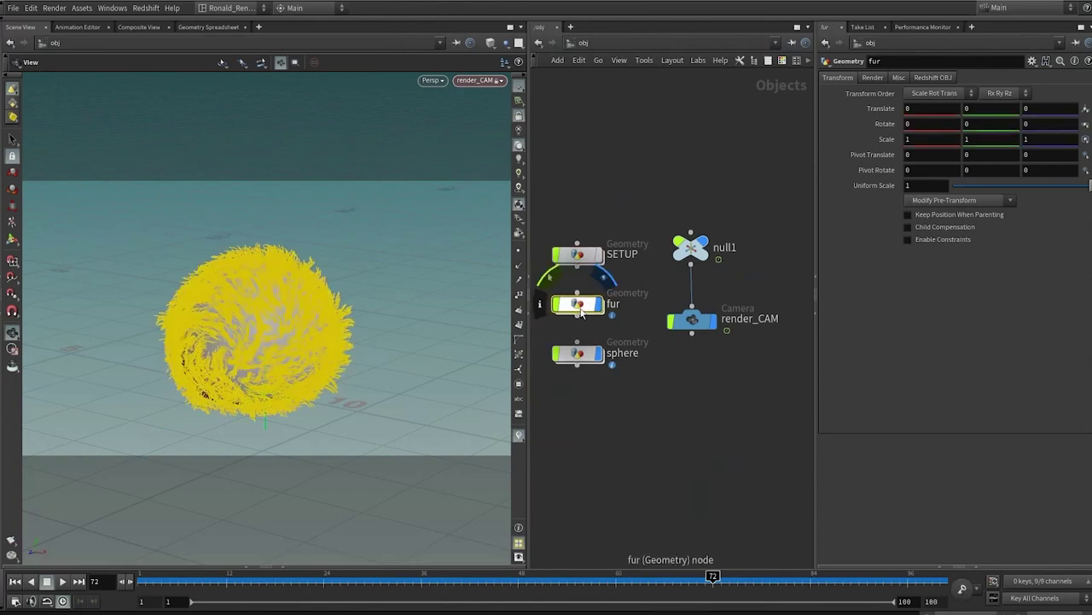
pyautogui.click(926, 80)
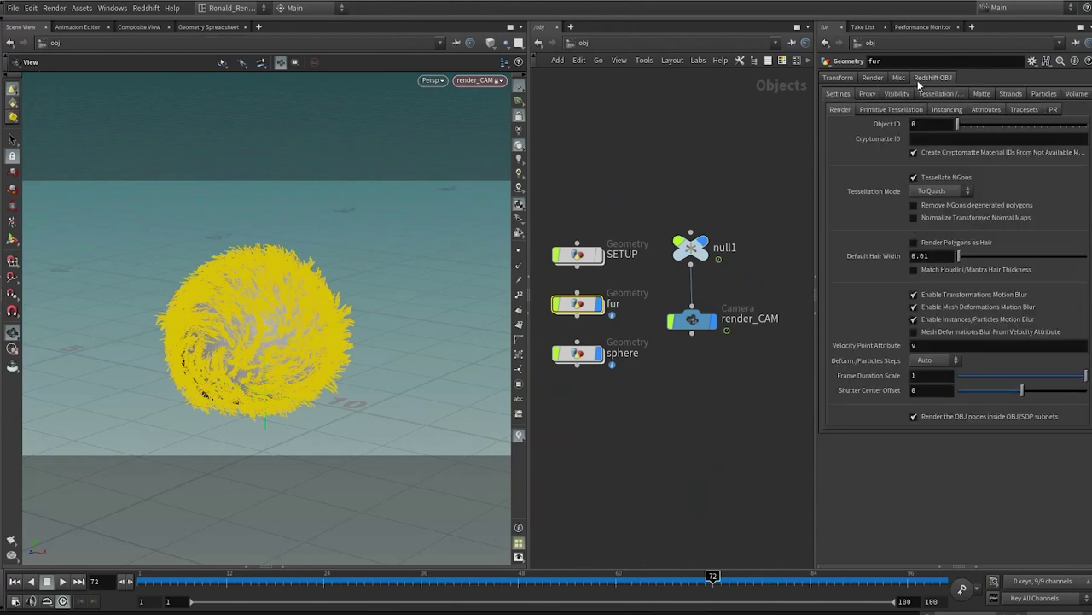
pyautogui.click(914, 243)
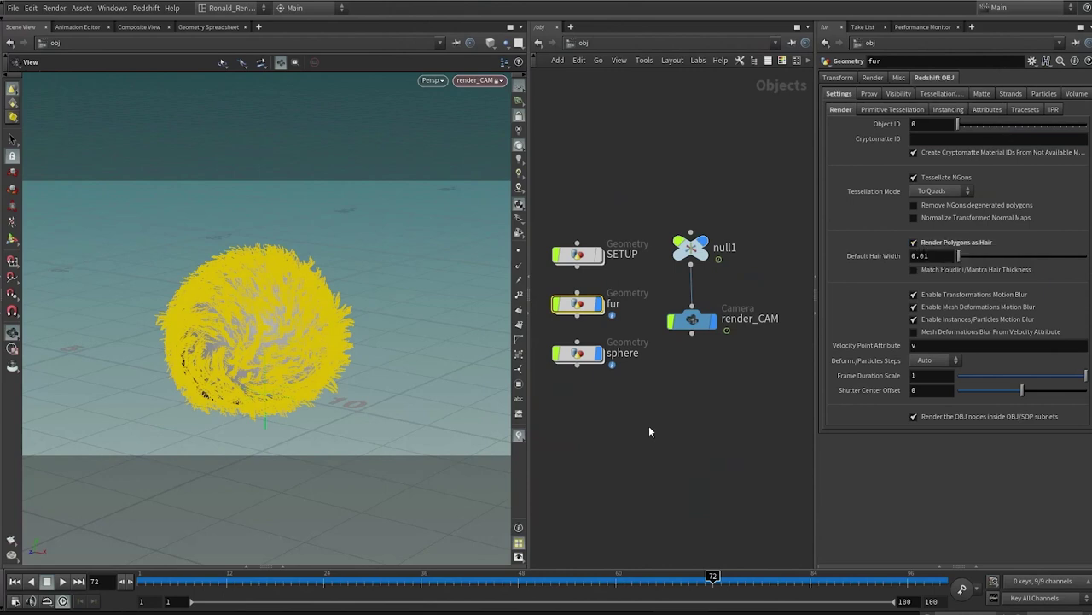
# Open the sphere object and inspect its UVs in the UV view.
pyautogui.doubleClick(579, 355)
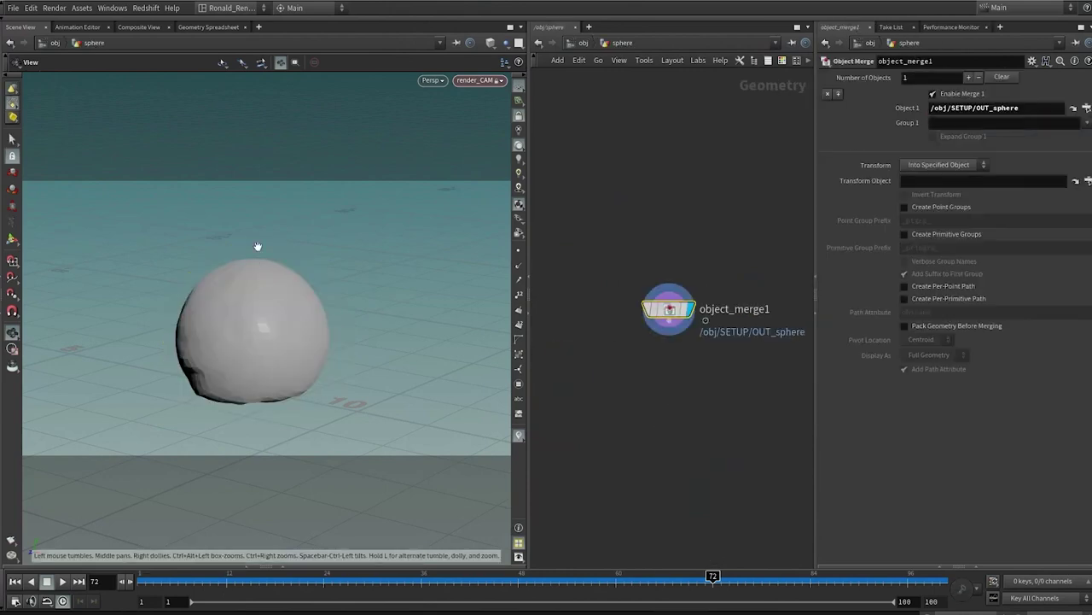
pyautogui.hotkey('space', '5')
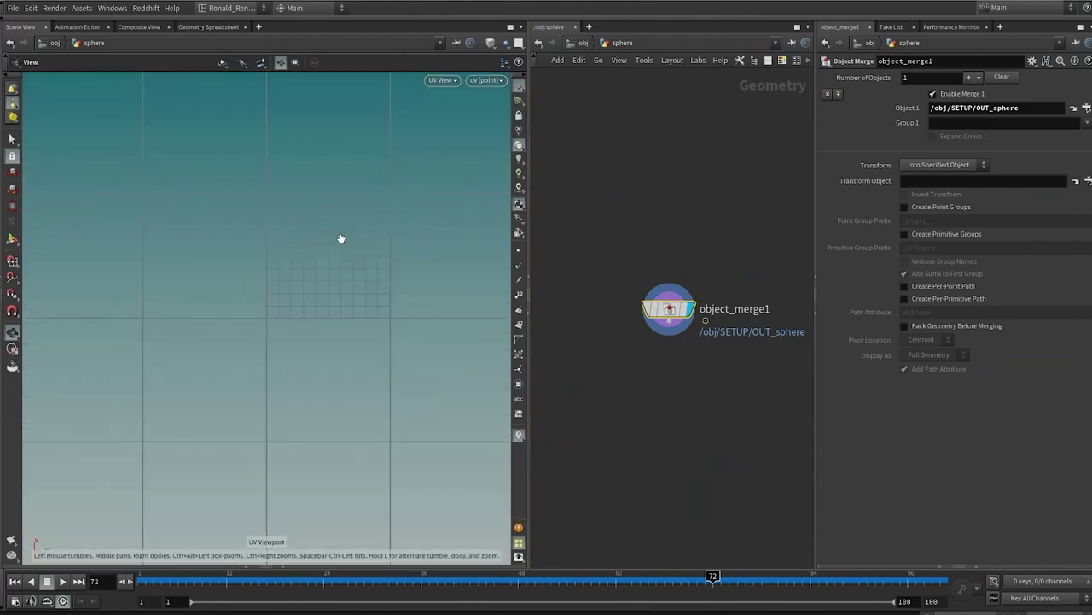
pyautogui.press('1')
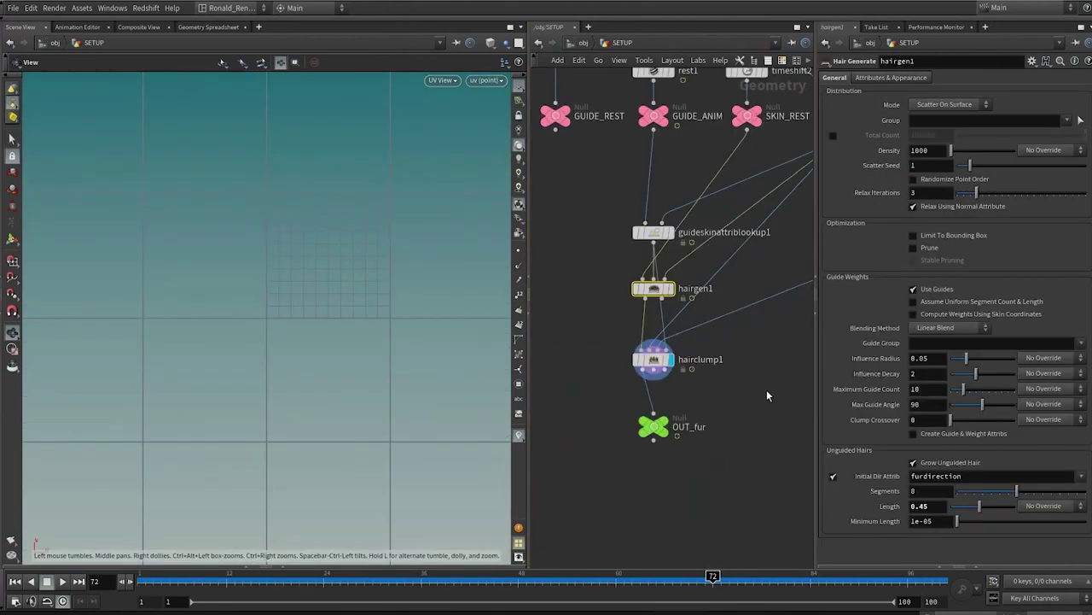
# Inside SETUP, move the OUT_sphere null sideways, clear of the SKIN_ANIM_VDB branch.
pyautogui.scroll(-3, 725, 347)
pyautogui.moveTo(760, 373); pyautogui.dragTo(663, 497, button='middle')
pyautogui.scroll(6, 659, 514)
pyautogui.moveTo(646, 475); pyautogui.dragTo(777, 447)
pyautogui.scroll(-4, 772, 451)
pyautogui.click(770, 449)
# Switch to the perspective view and display SKIN_REST and timeshift2 to check the rest skin.
pyautogui.hotkey('space', '1')
pyautogui.moveTo(780, 307); pyautogui.dragTo(717, 282, button='middle')
pyautogui.click(575, 246)
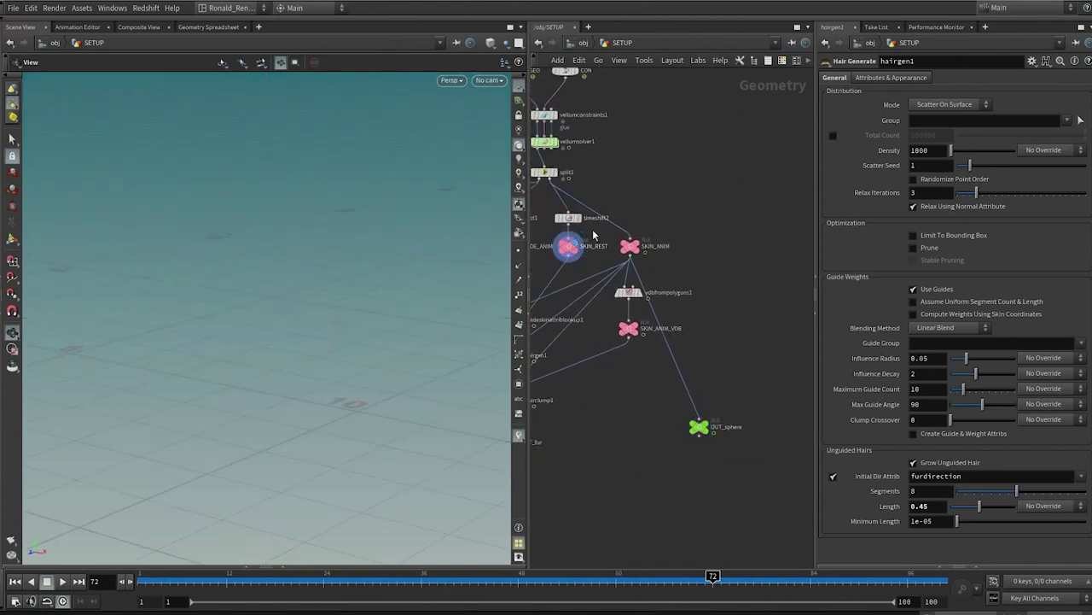
pyautogui.click(582, 221)
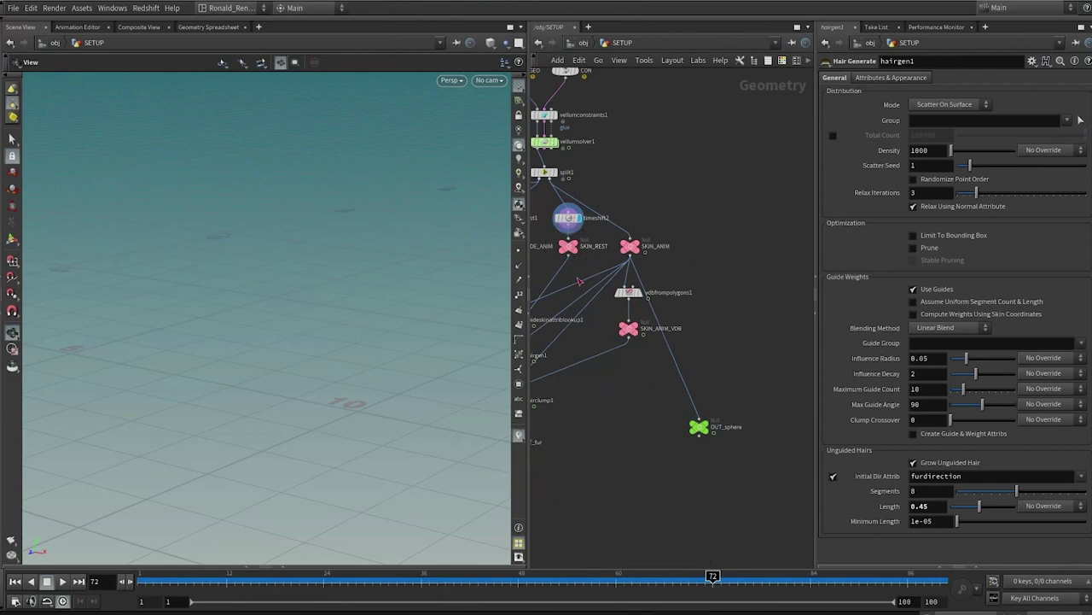
# Add a UV Unwrap node after SKIN_REST, display it and check the resulting islands in the UV view.
pyautogui.press('Tab')
pyautogui.write('ub')
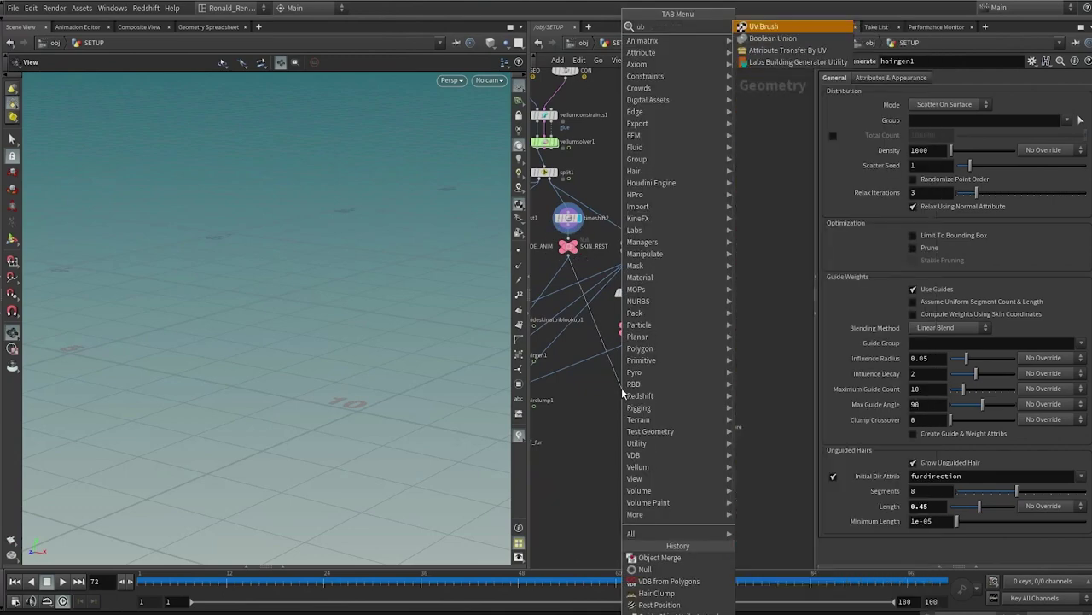
pyautogui.press('BackSpace')
pyautogui.write('vun')
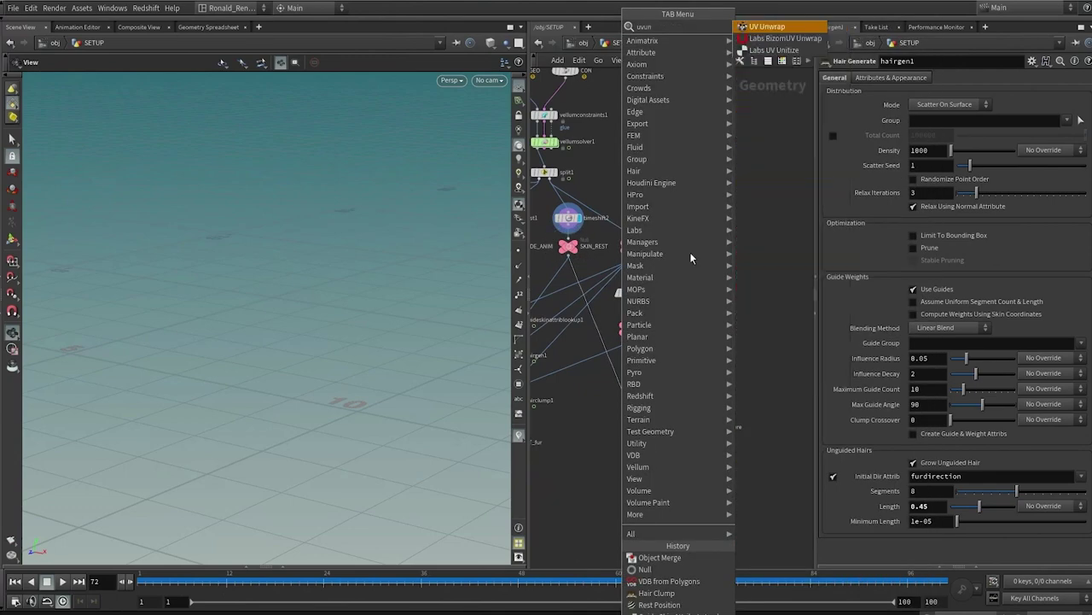
pyautogui.click(768, 27)
pyautogui.press('f')
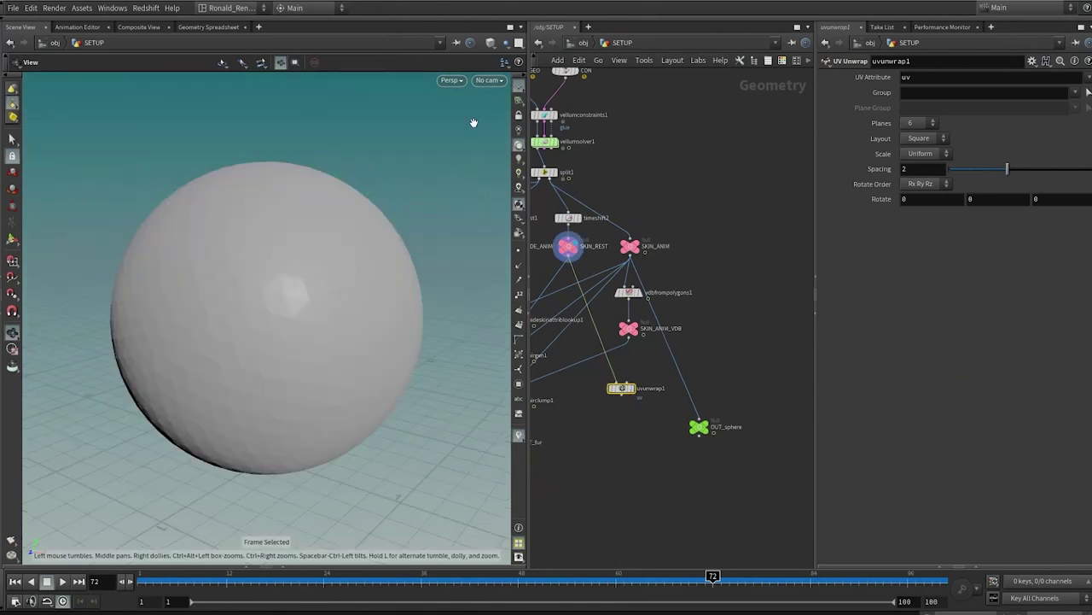
pyautogui.click(632, 389)
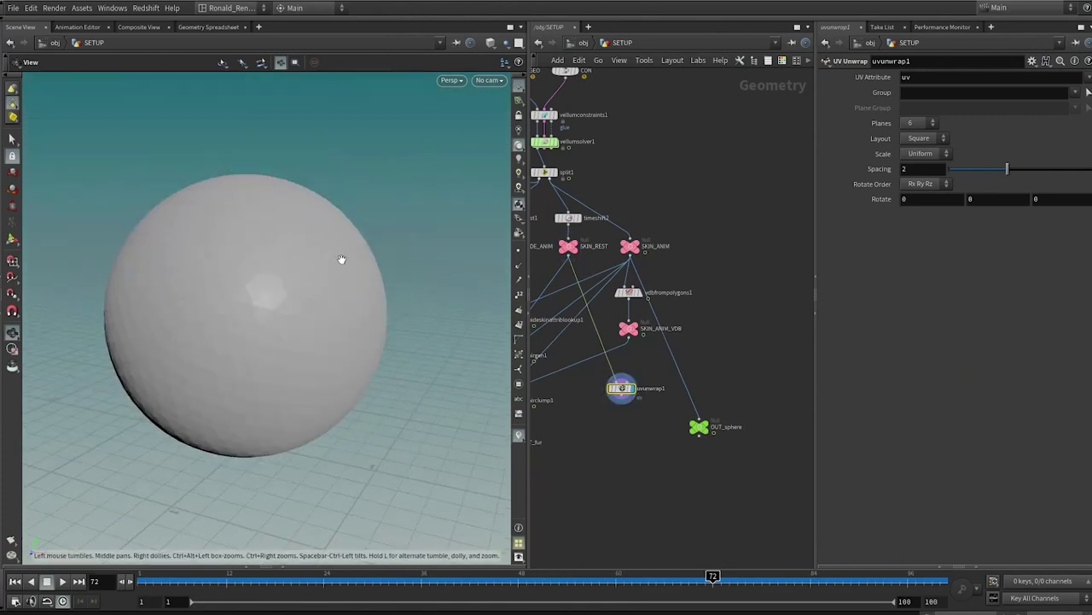
pyautogui.hotkey('space', '5')
pyautogui.scroll(5, 385, 227)
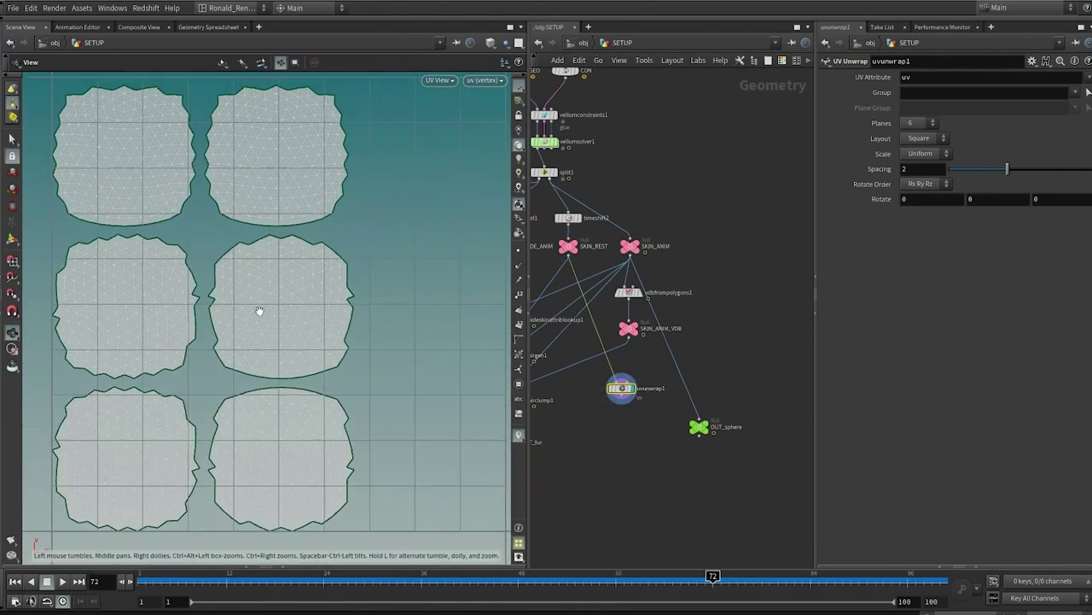
# Place uvunwrap1 beside the line running into OUT_sphere, and display OUT_sphere to check its UVs.
pyautogui.moveTo(631, 390); pyautogui.dragTo(752, 365)
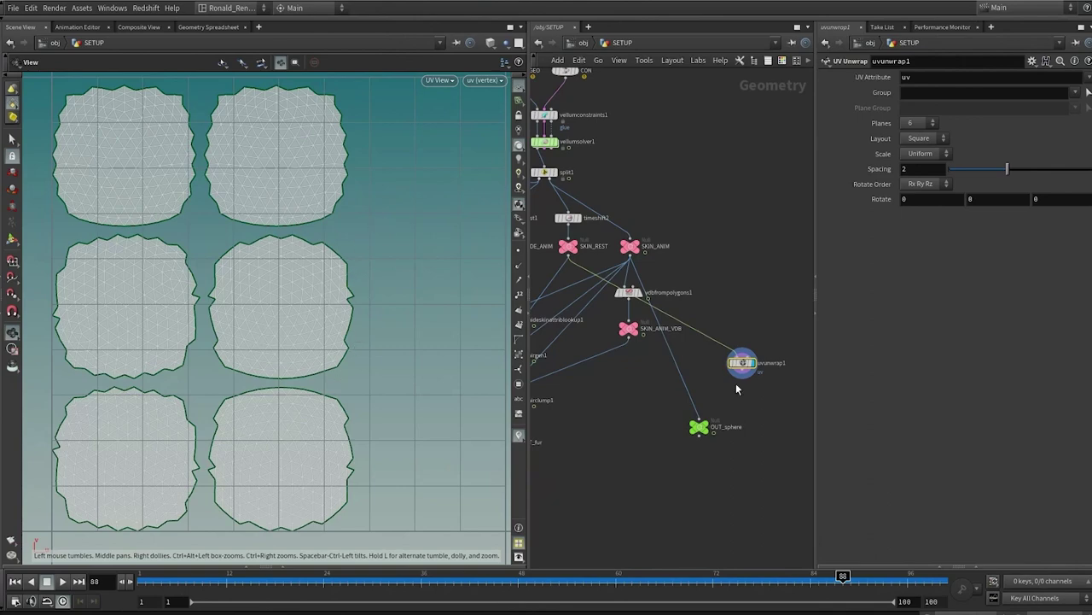
pyautogui.scroll(3, 736, 384)
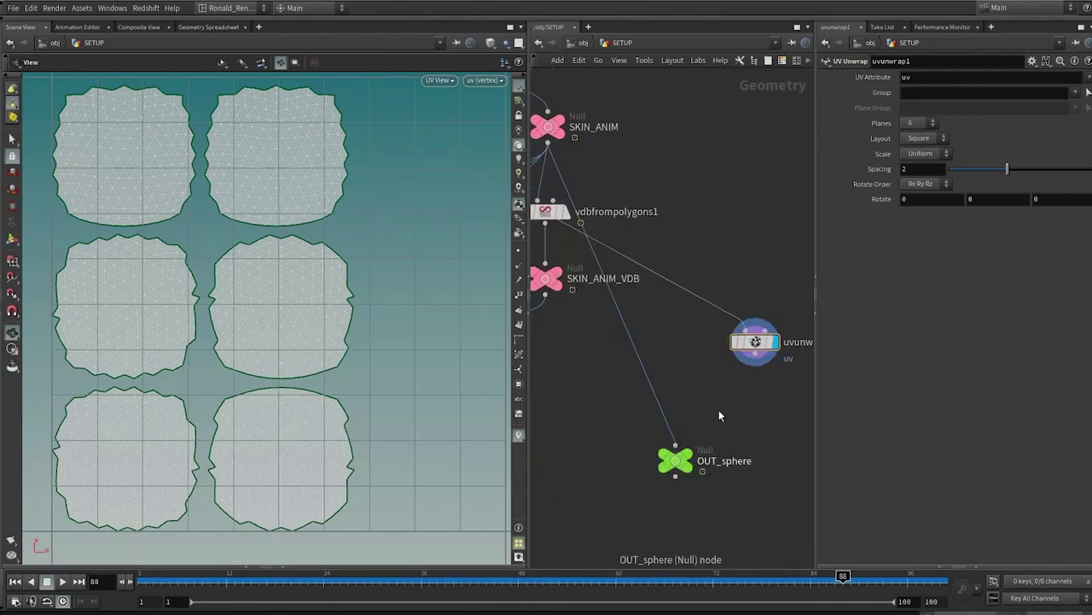
pyautogui.click(691, 461)
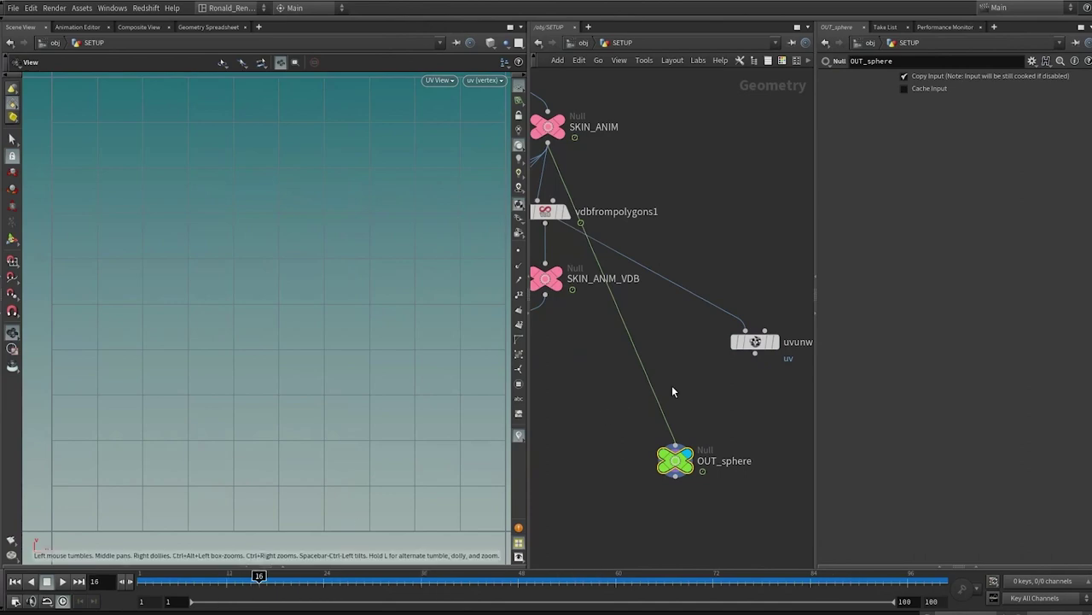
# Insert an Attribute Copy node between SKIN_ANIM and OUT_sphere, and wire uvunwrap1 into its second input.
pyautogui.press('Tab')
pyautogui.write('attribc')
pyautogui.write('opy')
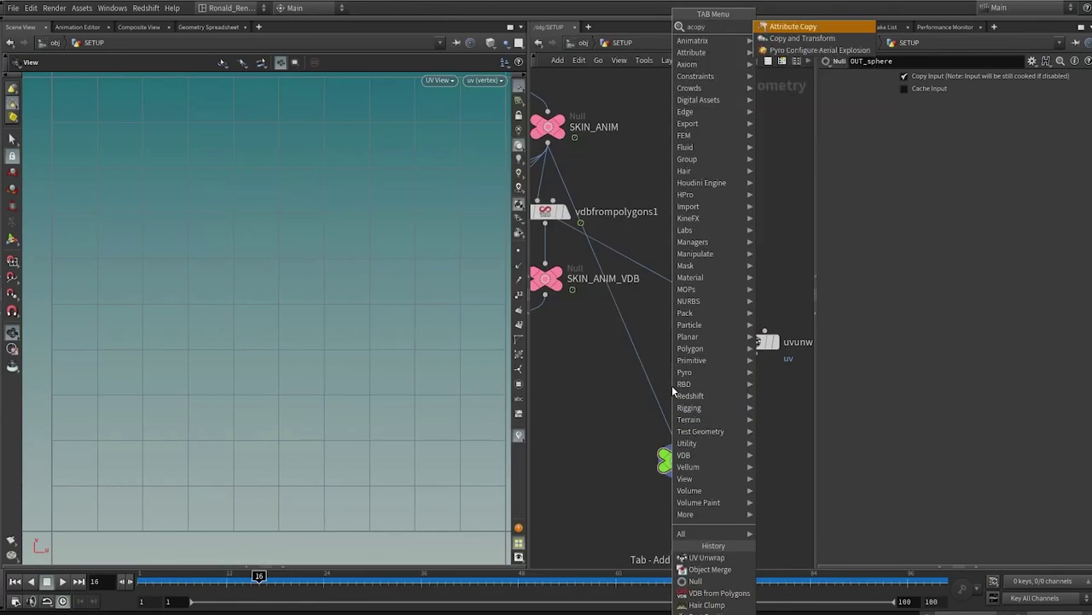
pyautogui.press('Return')
pyautogui.click(673, 409)
pyautogui.moveTo(756, 354); pyautogui.dragTo(685, 398)
pyautogui.click(696, 387)
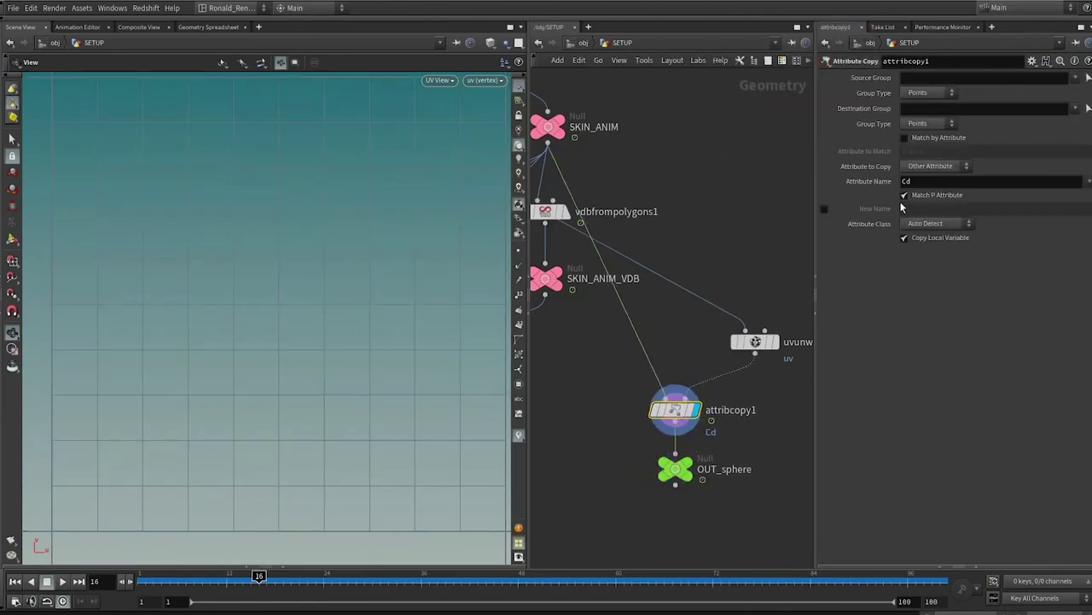
# Set the attribute name in attribcopy1 to uv in place of Cd.
pyautogui.click(996, 182)
pyautogui.click(1089, 182)
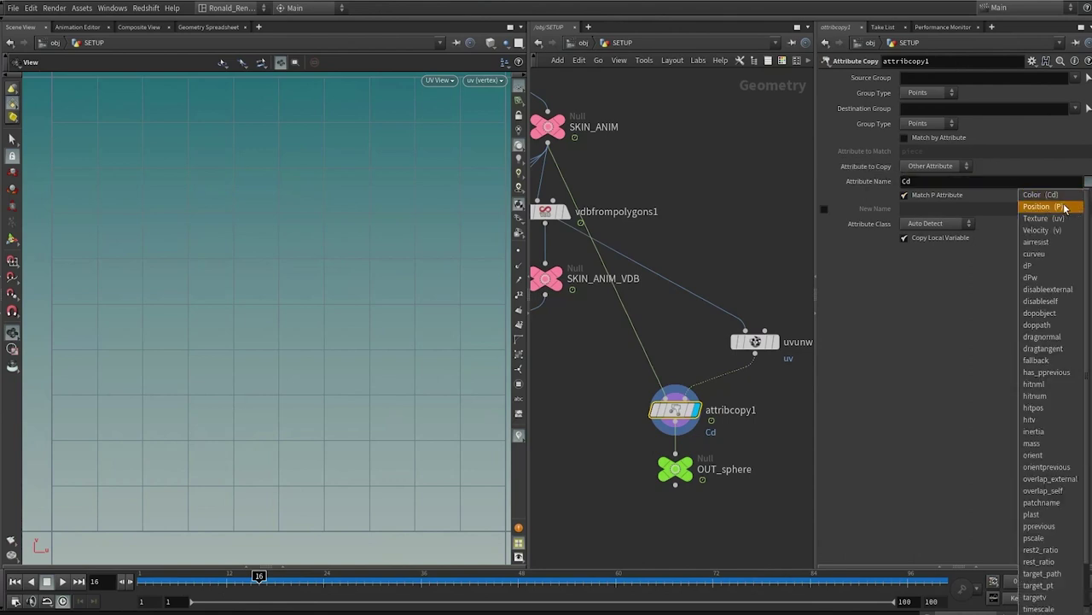
pyautogui.click(1054, 217)
pyautogui.doubleClick(908, 182)
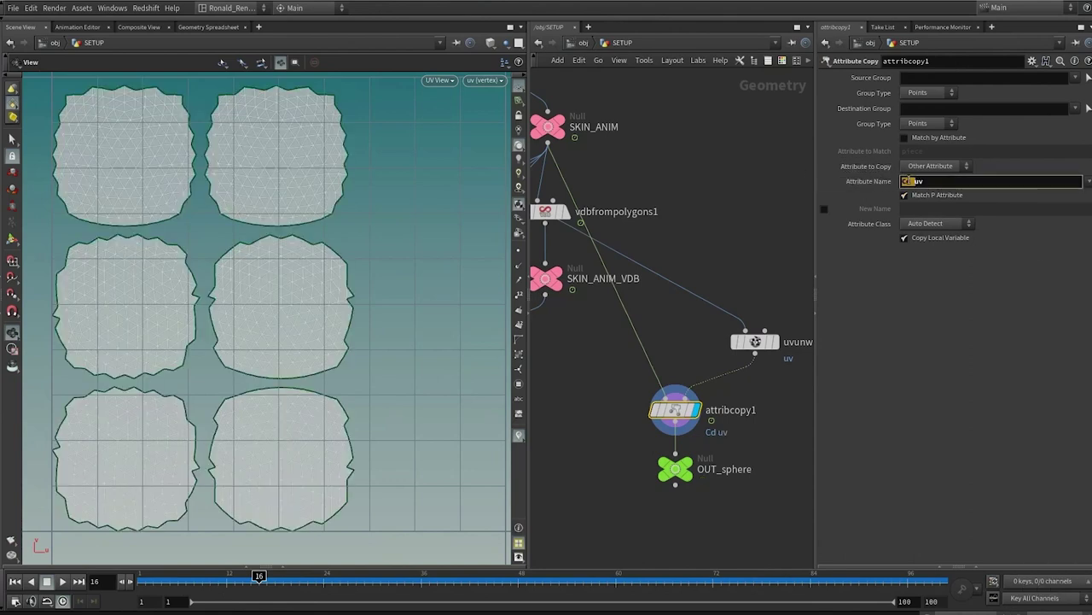
pyautogui.moveTo(765, 367); pyautogui.dragTo(759, 219, button='middle')
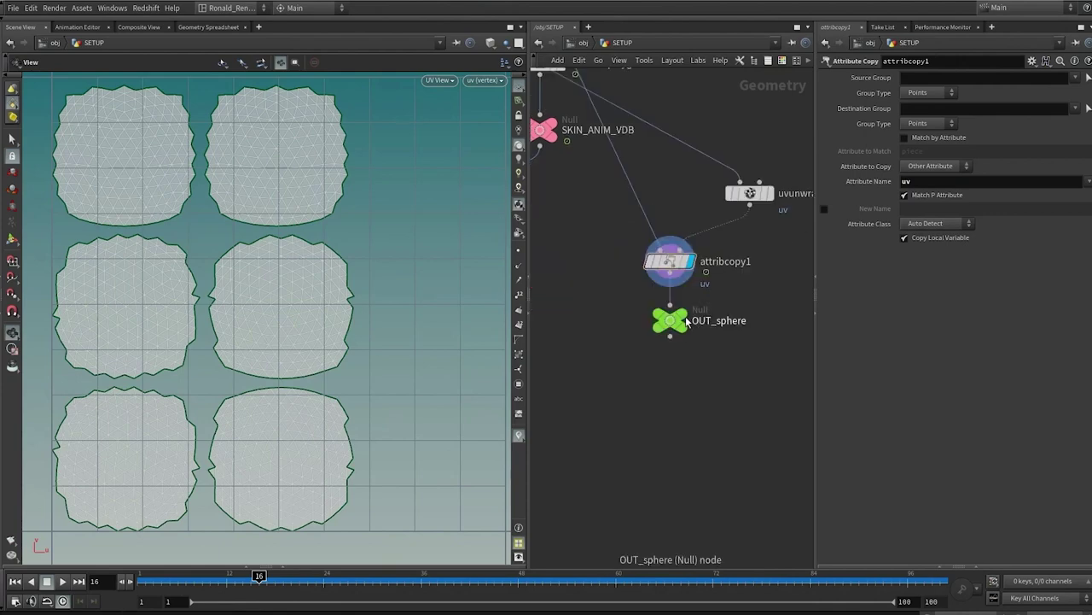
# Display OUT_sphere in the perspective view and step forward to frame 19 to check the deforming sphere.
pyautogui.click(685, 317)
pyautogui.hotkey('space', '1')
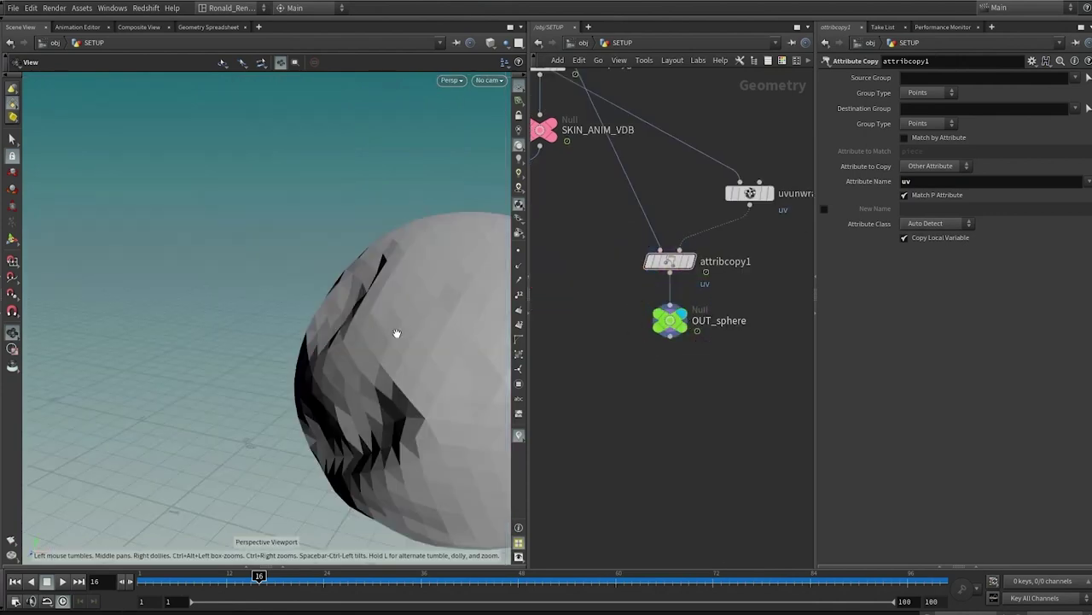
pyautogui.moveTo(397, 333); pyautogui.dragTo(128, 339, button='right')
pyautogui.moveTo(384, 363)
pyautogui.mouseDown()
pyautogui.moveTo(310, 363)
pyautogui.moveTo(451, 400)
pyautogui.moveTo(375, 378)
pyautogui.mouseUp()
pyautogui.press('Right')
pyautogui.press('Right')
pyautogui.press('Right')
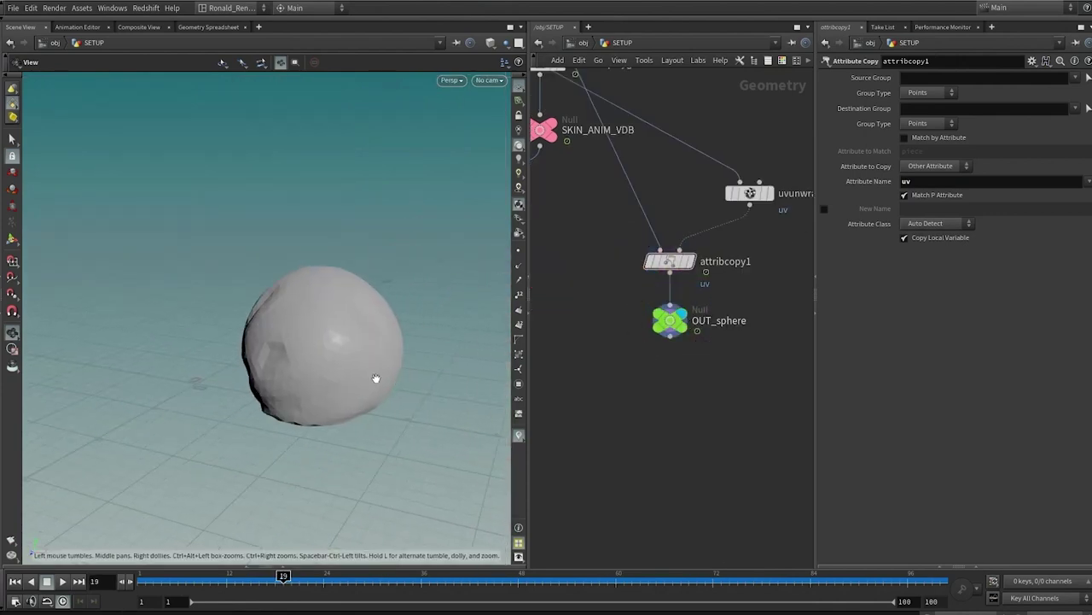
pyautogui.scroll(3, 317, 373)
pyautogui.moveTo(305, 364); pyautogui.dragTo(276, 312)
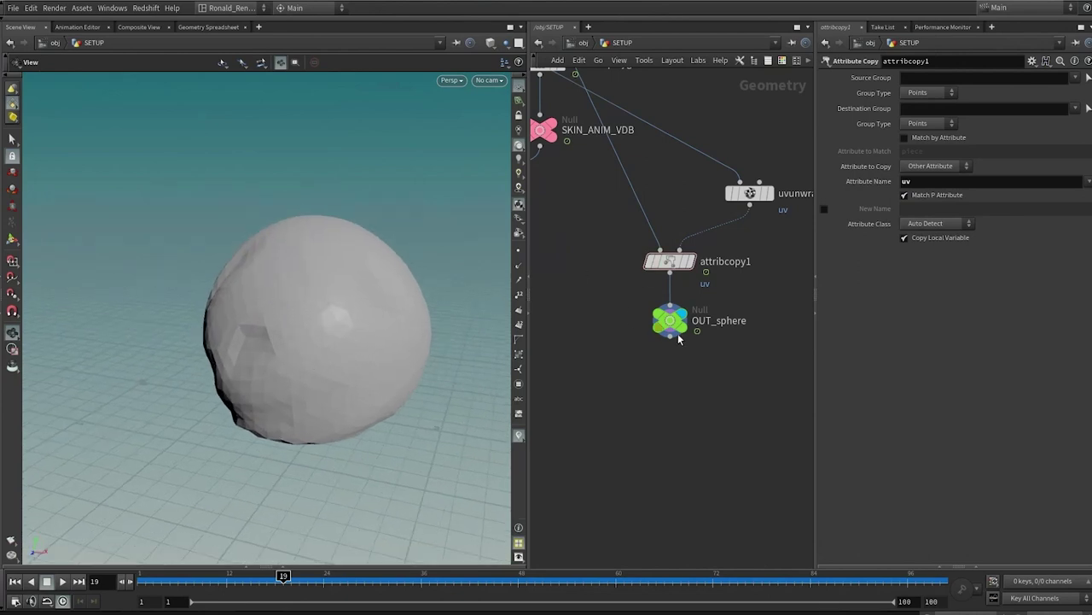
# Make room above OUT_sphere and insert a Normal node between attribcopy1 and OUT_sphere.
pyautogui.moveTo(674, 320); pyautogui.dragTo(675, 352)
pyautogui.press('Tab')
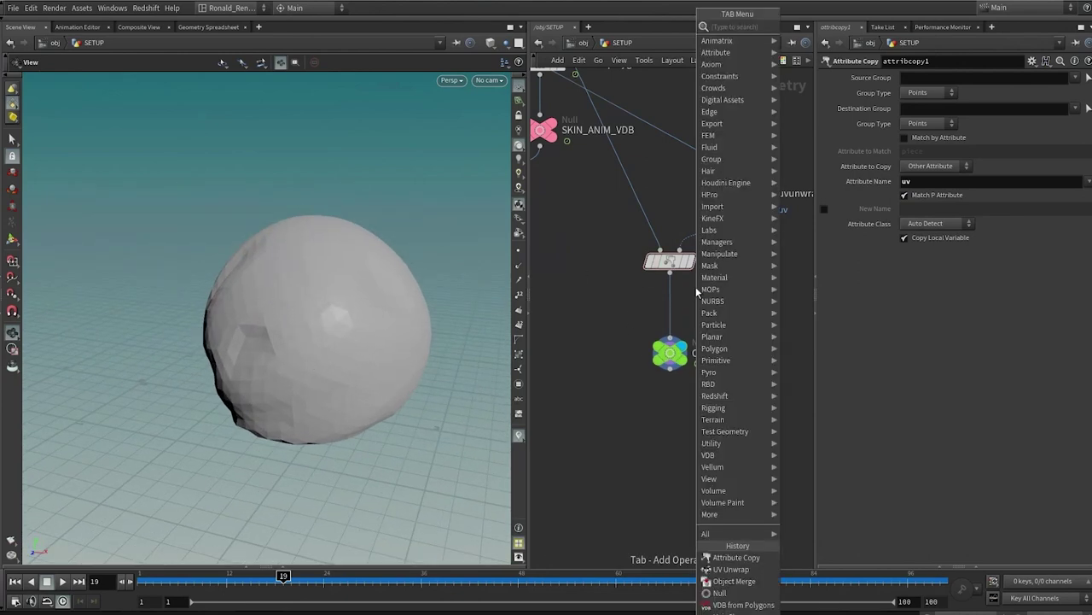
pyautogui.write('norm')
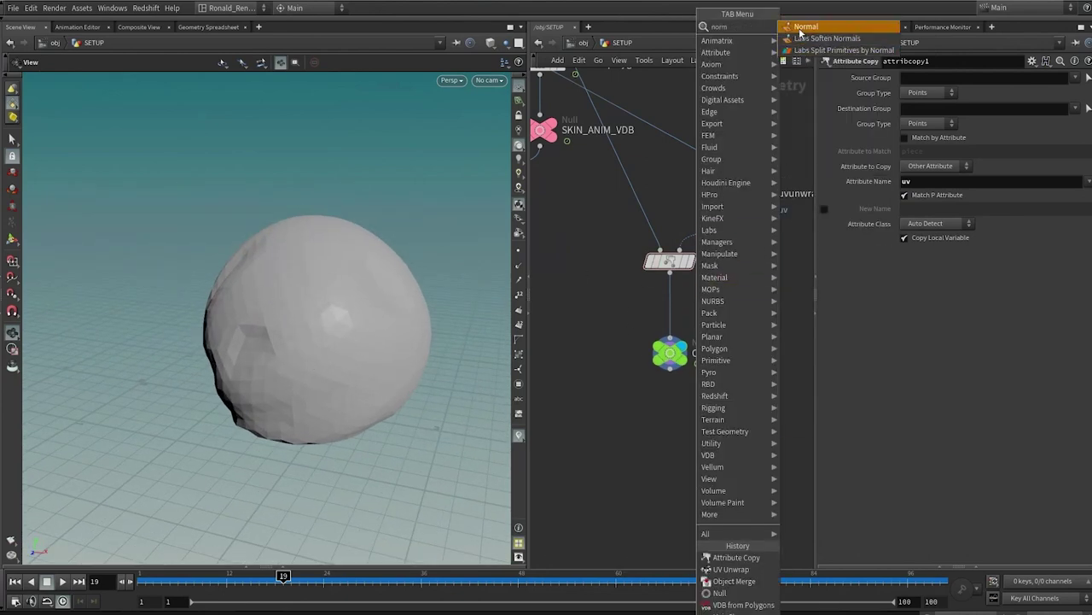
pyautogui.press('Escape')
pyautogui.click(682, 298)
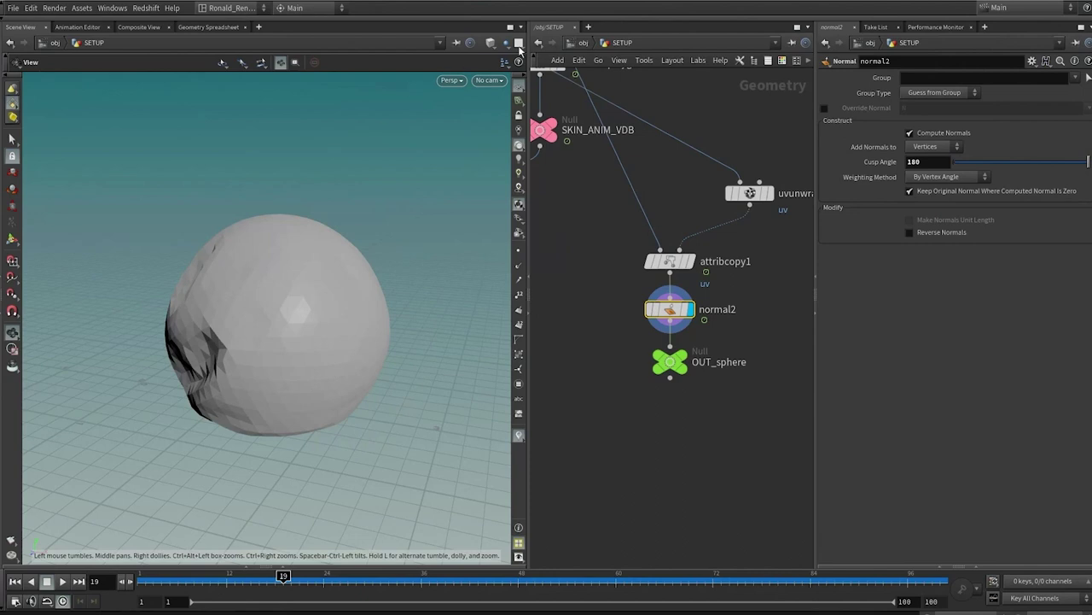
# Switch the viewport shading to Smooth Shaded.
pyautogui.click(491, 42)
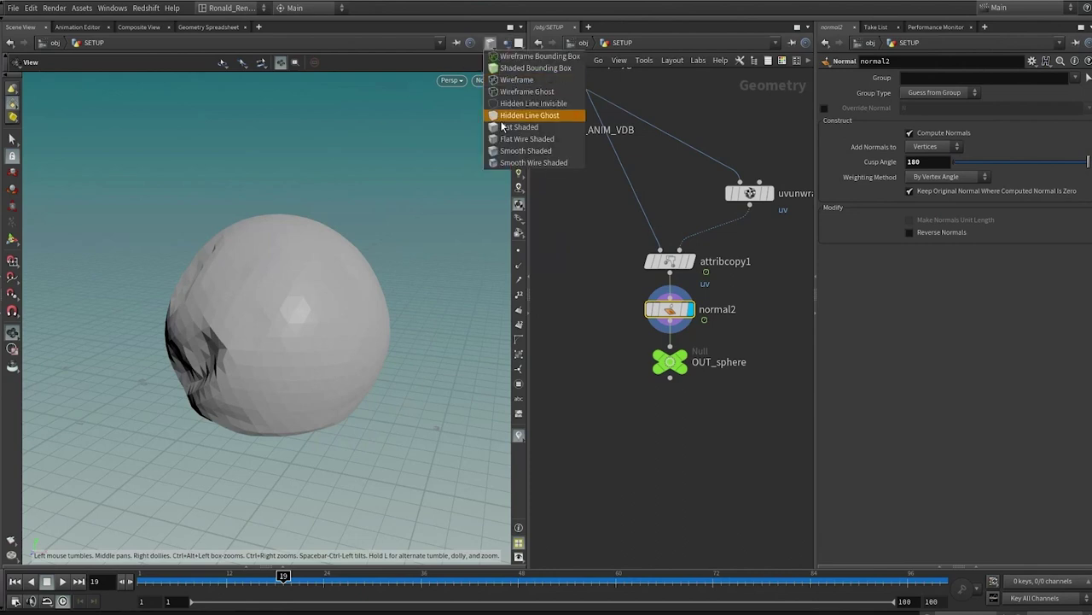
pyautogui.click(515, 152)
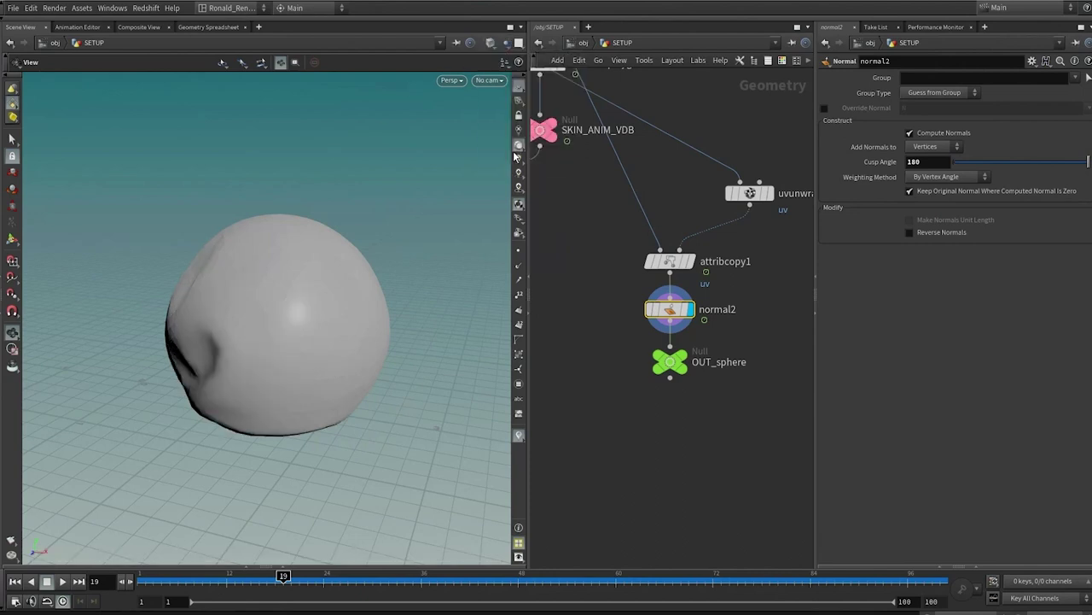
pyautogui.press('r')
# Display attribcopy1 and delete normal2 from the OUT_sphere branch.
pyautogui.click(672, 265)
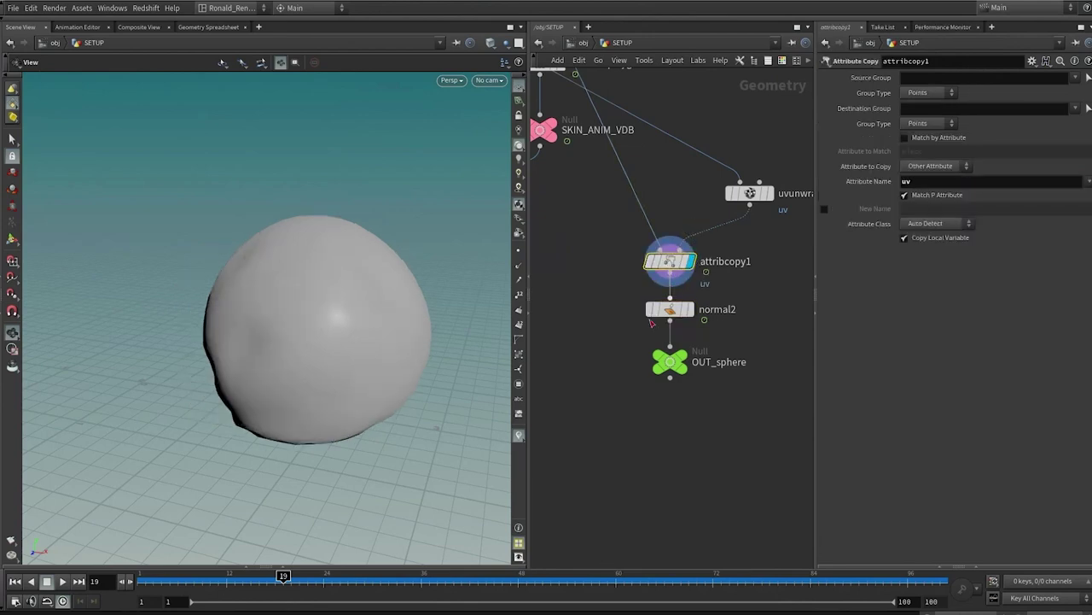
pyautogui.moveTo(756, 298); pyautogui.dragTo(596, 330)
pyautogui.press('Delete')
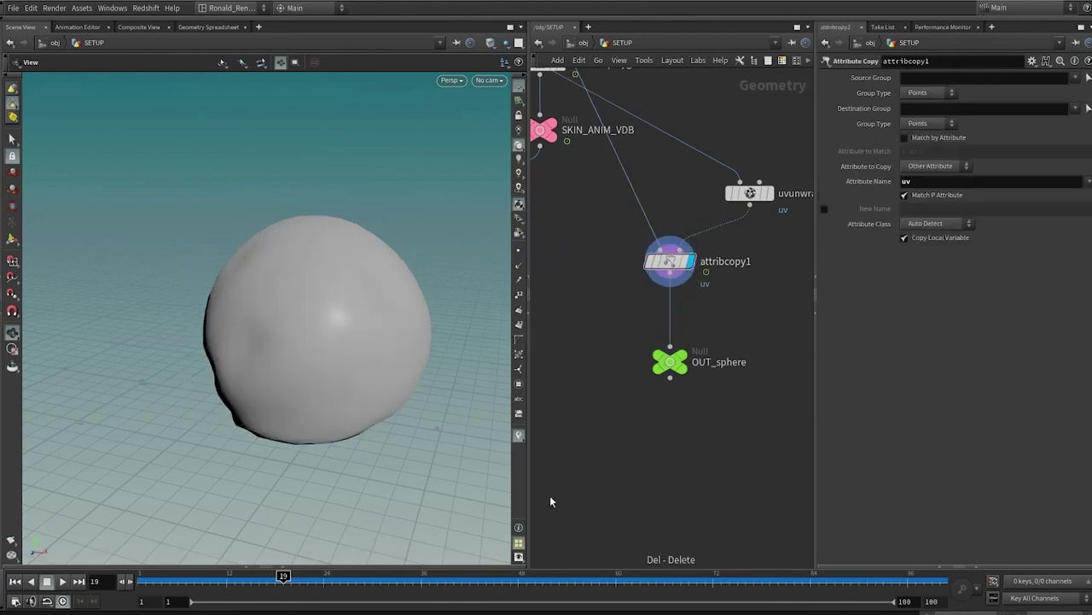
# Return to the first frame, frame the sphere, and move OUT_sphere up close below attribcopy1.
pyautogui.hotkey('ctrl', 'Up')
pyautogui.hotkey('space', 'g')
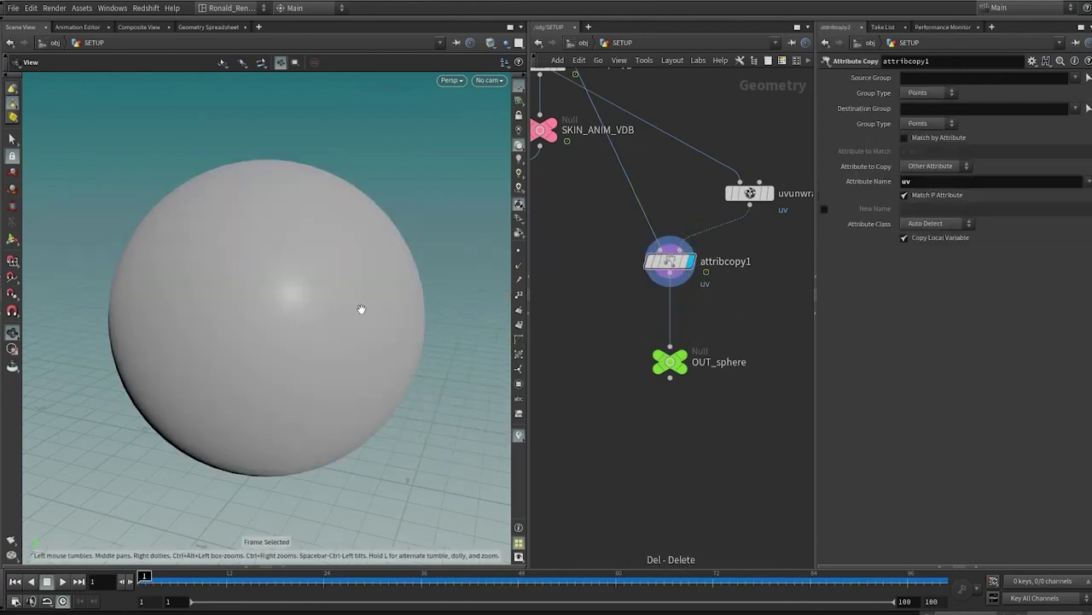
pyautogui.moveTo(361, 310); pyautogui.dragTo(76, 335, button='right')
pyautogui.moveTo(685, 416); pyautogui.dragTo(717, 428, button='middle')
pyautogui.scroll(-4, 715, 429)
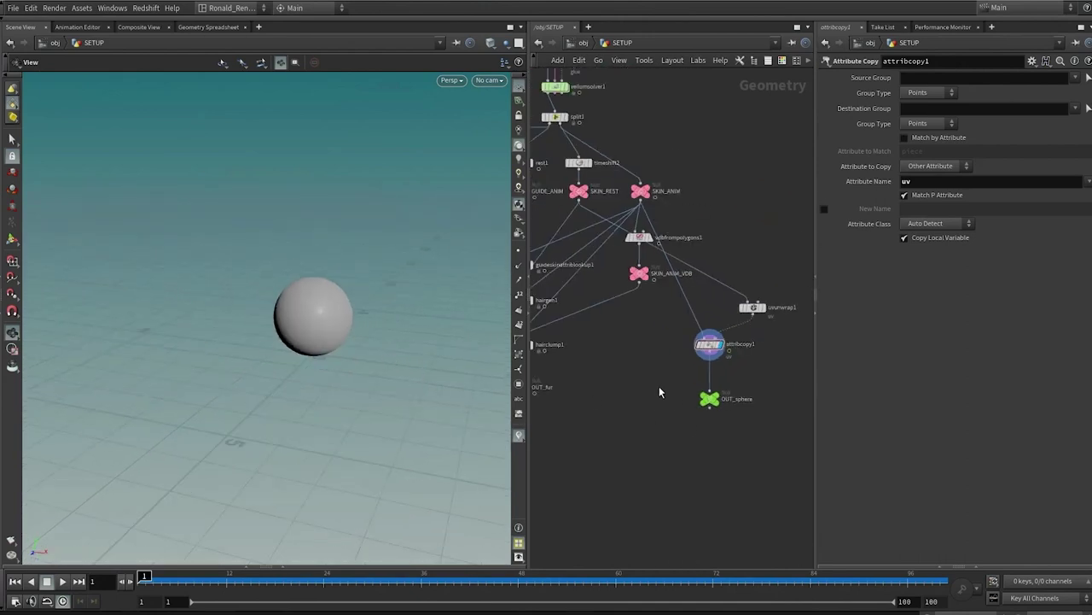
pyautogui.scroll(2, 658, 384)
pyautogui.moveTo(755, 314); pyautogui.dragTo(684, 455)
pyautogui.press('l')
pyautogui.moveTo(729, 401); pyautogui.dragTo(729, 372)
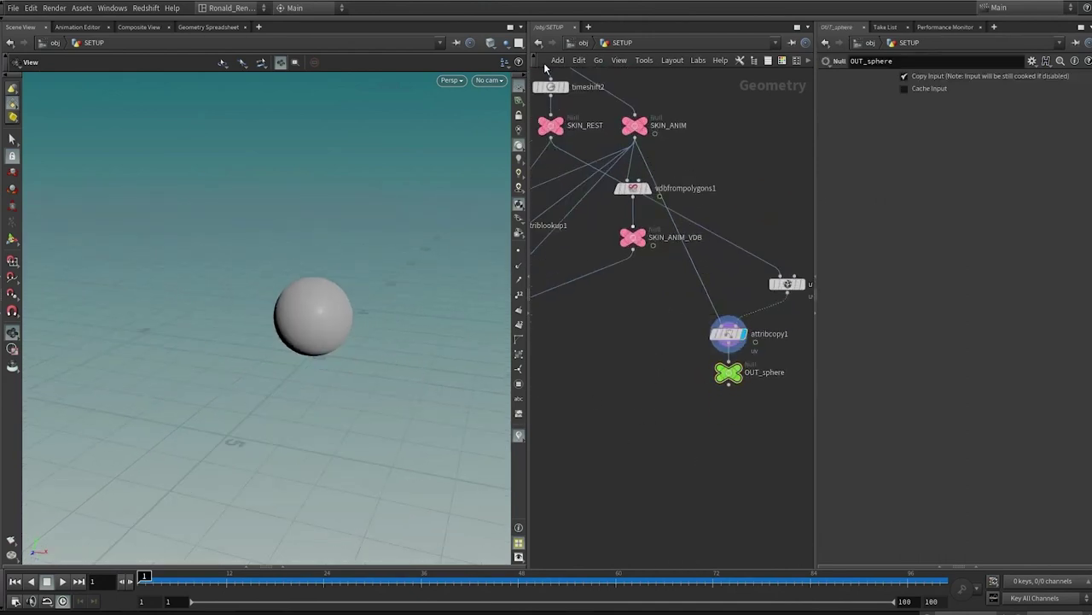
# Try Flat Shaded viewport display on the sphere.
pyautogui.click(489, 46)
pyautogui.click(517, 131)
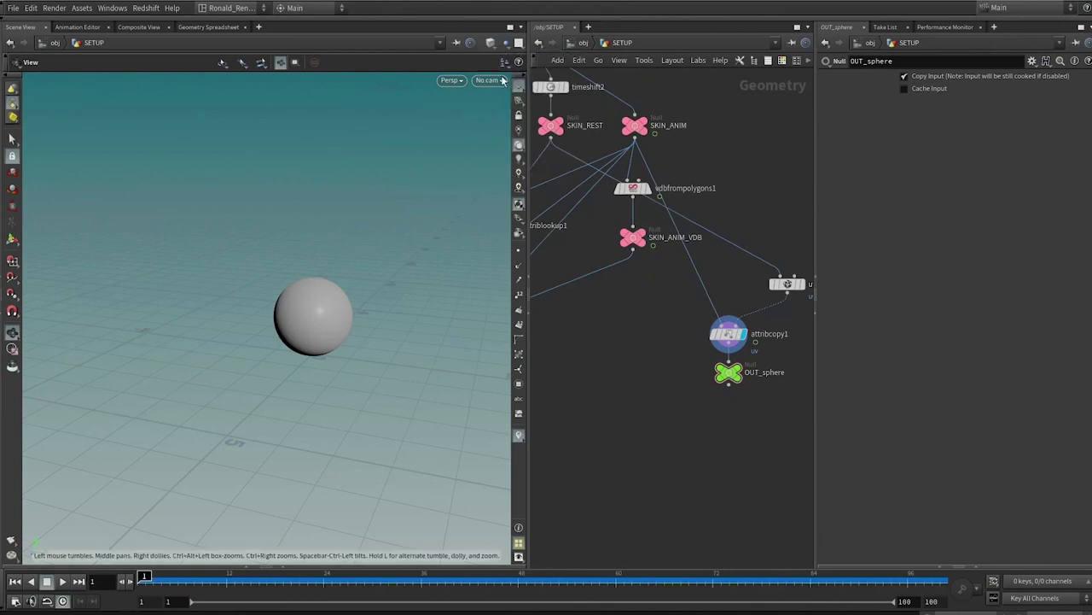
pyautogui.scroll(3, 478, 273)
pyautogui.click(490, 43)
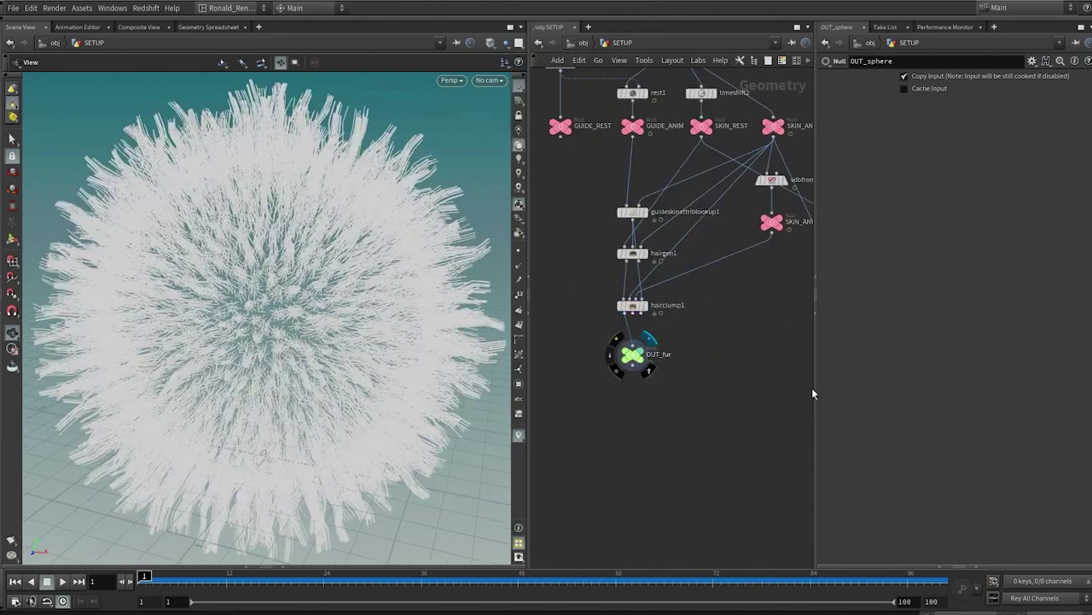
# At object level, align SETUP, fur and sphere in a column and place null1 with render_CAM beside them.
pyautogui.press('u')
pyautogui.click(680, 444)
pyautogui.moveTo(724, 338); pyautogui.dragTo(663, 462, button='middle')
pyautogui.moveTo(651, 489); pyautogui.dragTo(724, 293)
pyautogui.press('a')
pyautogui.moveTo(671, 493); pyautogui.dragTo(672, 435)
pyautogui.click(695, 367)
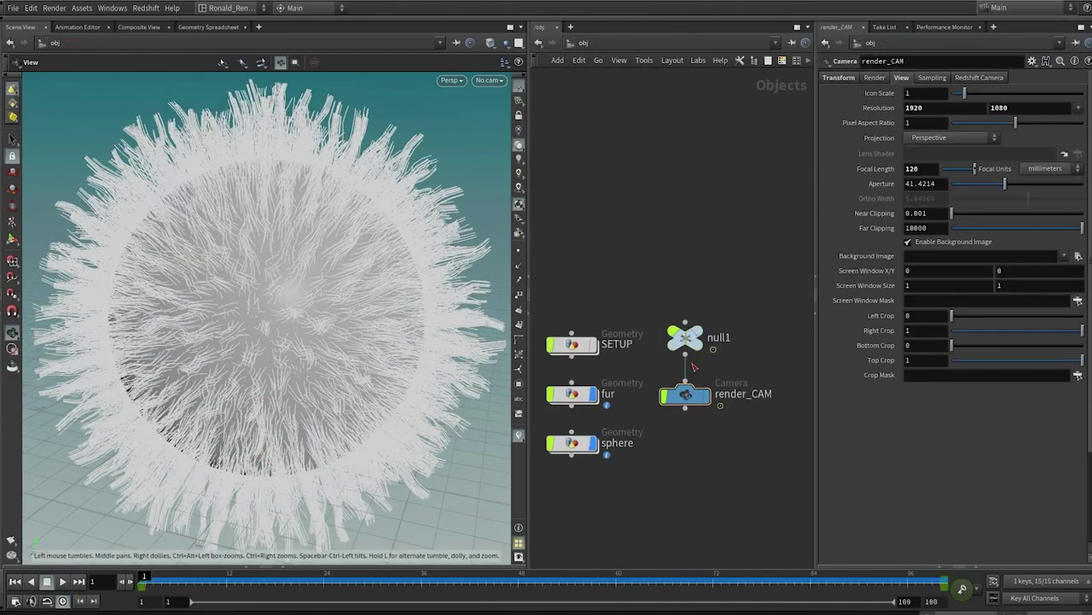
pyautogui.moveTo(687, 339)
pyautogui.mouseDown()
pyautogui.moveTo(702, 376)
pyautogui.moveTo(687, 330)
pyautogui.mouseUp()
pyautogui.moveTo(759, 457); pyautogui.dragTo(694, 266)
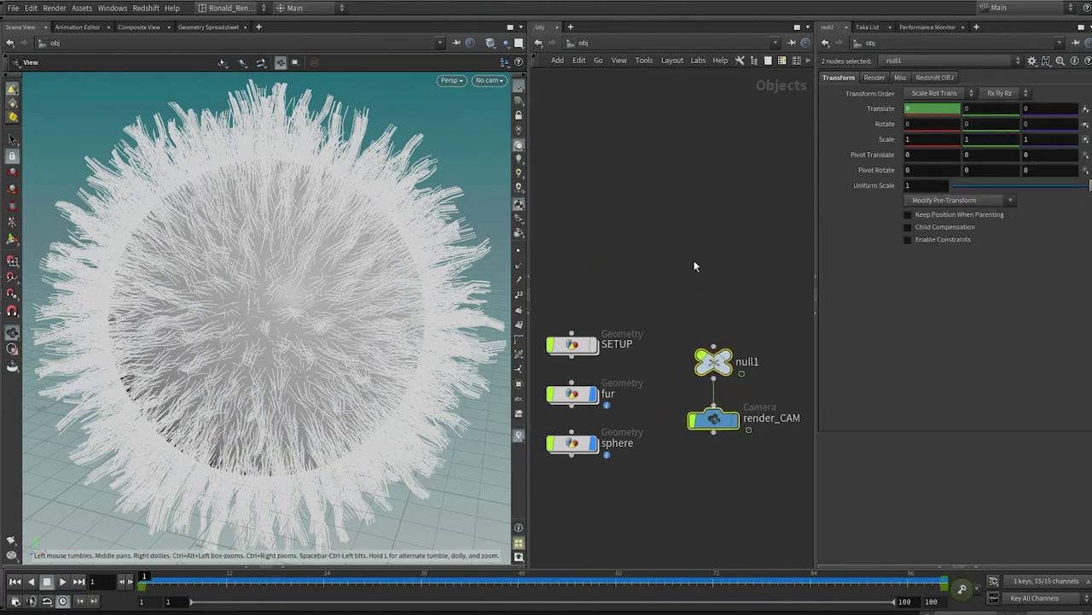
# Look through render_CAM, play the animation and scrub to frame 81 to check the camera move.
pyautogui.click(694, 266)
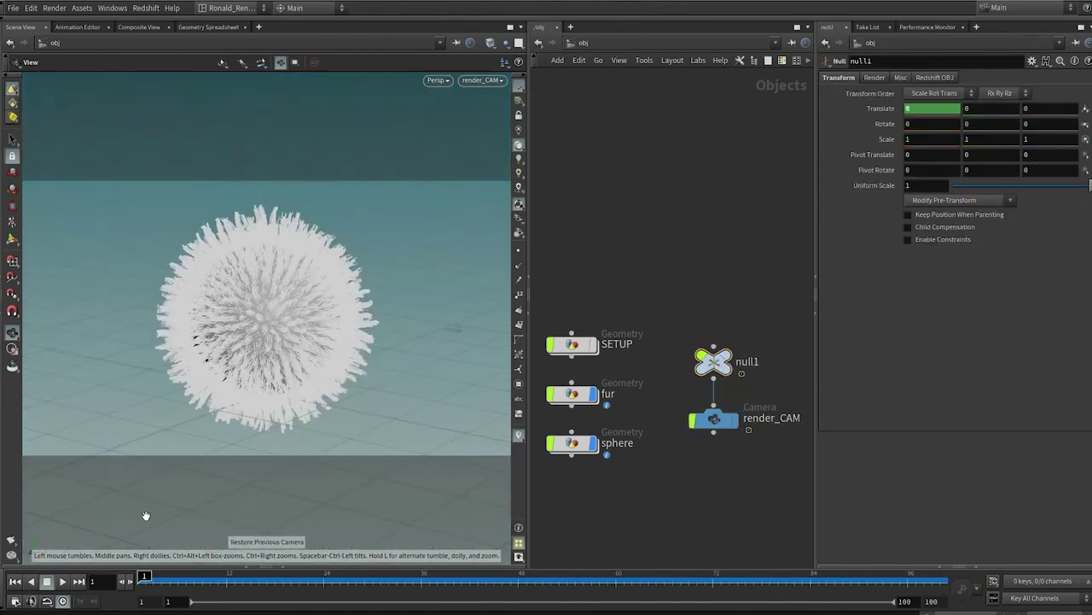
pyautogui.press('Up')
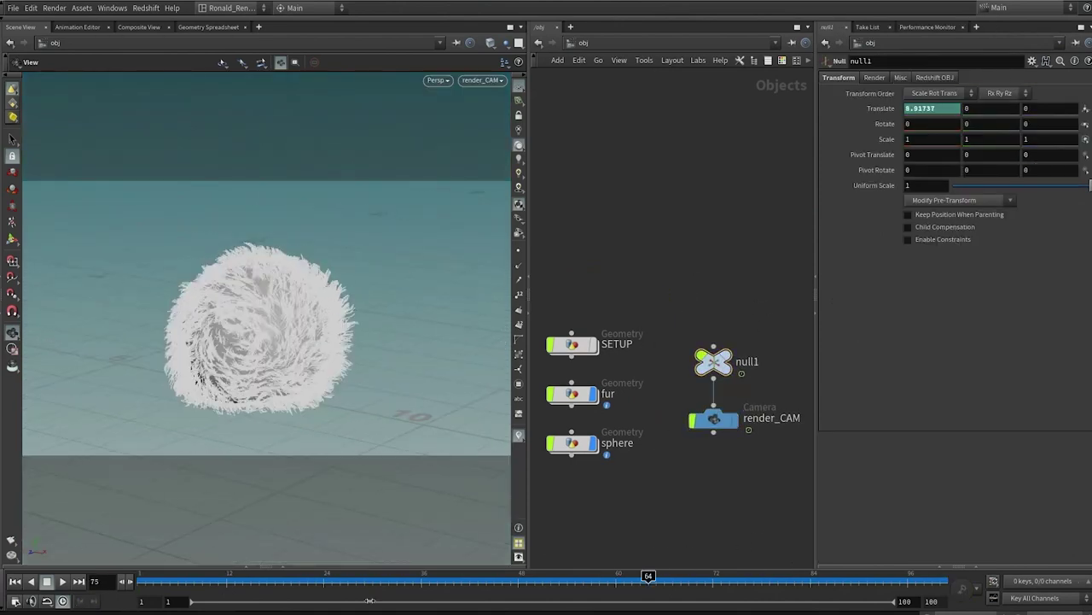
pyautogui.moveTo(649, 593); pyautogui.dragTo(786, 587)
pyautogui.scroll(1, 718, 315)
pyautogui.moveTo(784, 304); pyautogui.dragTo(751, 124, button='middle')
pyautogui.scroll(2, 702, 133)
pyautogui.moveTo(700, 133); pyautogui.dragTo(716, 214, button='middle')
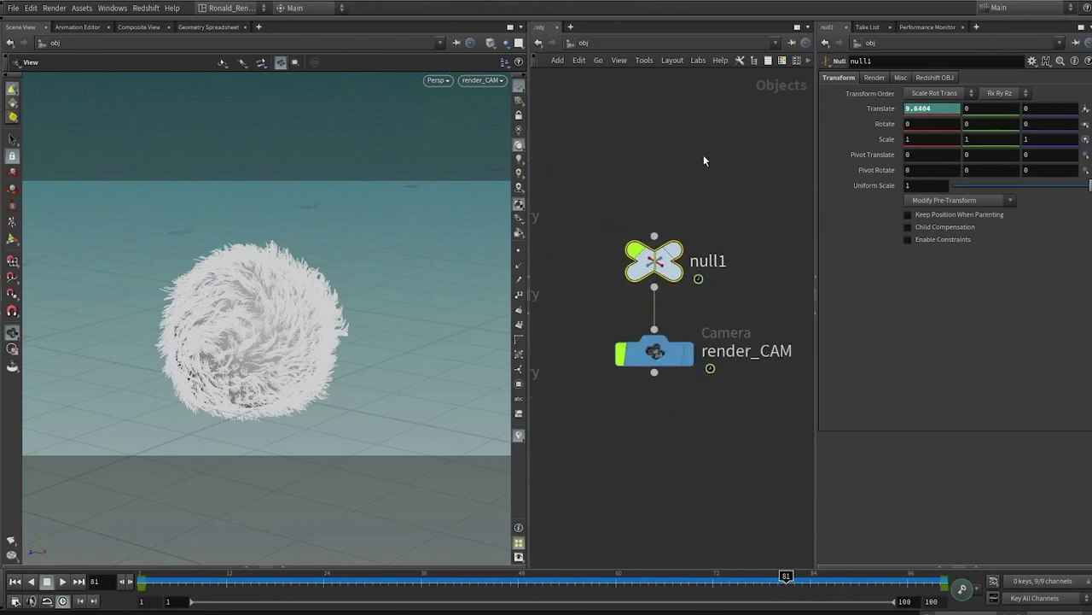
# Add a second null above null1 and connect it as the parent of null1.
pyautogui.press('Tab')
pyautogui.write('nu')
pyautogui.press('Return')
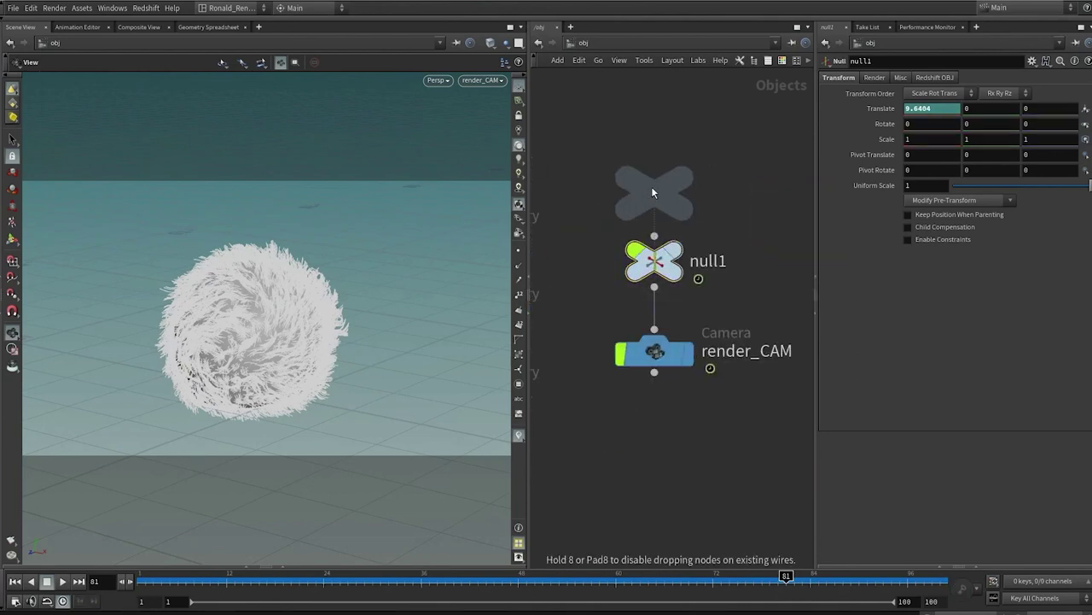
pyautogui.click(654, 172)
pyautogui.moveTo(722, 215); pyautogui.dragTo(581, 309)
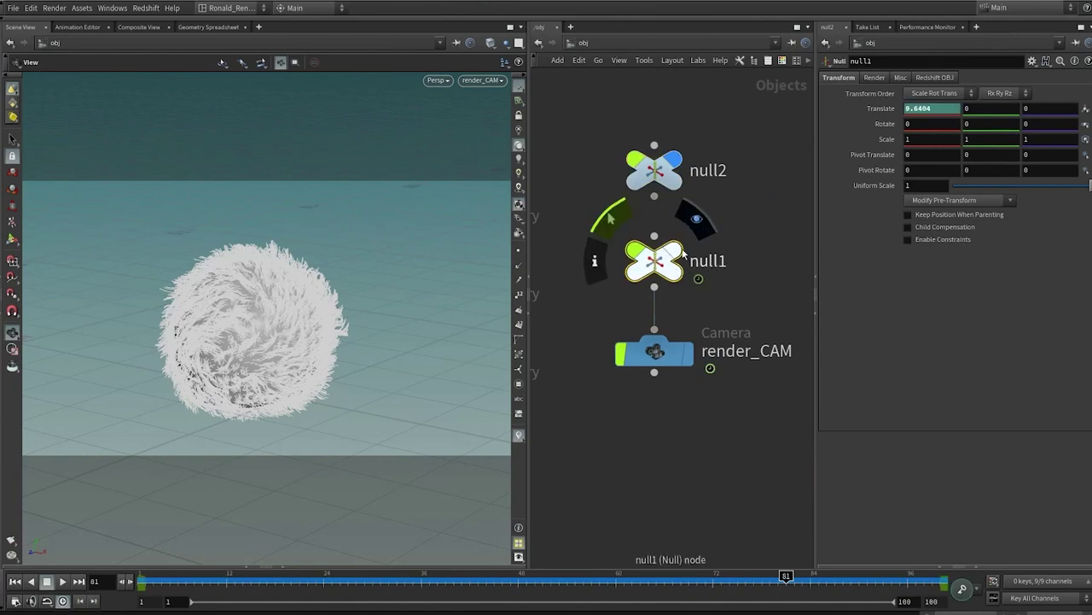
pyautogui.moveTo(654, 196); pyautogui.dragTo(654, 235)
# Apply a Motion FX noise to the Translate channels of null2, with a period of 3.
pyautogui.click(653, 170)
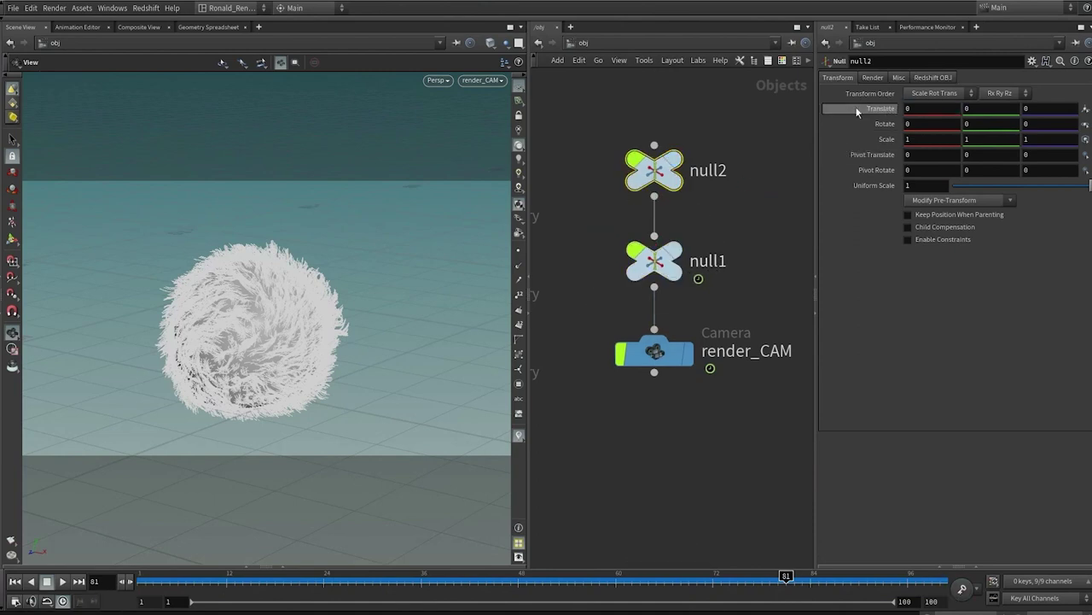
pyautogui.rightClick(848, 110)
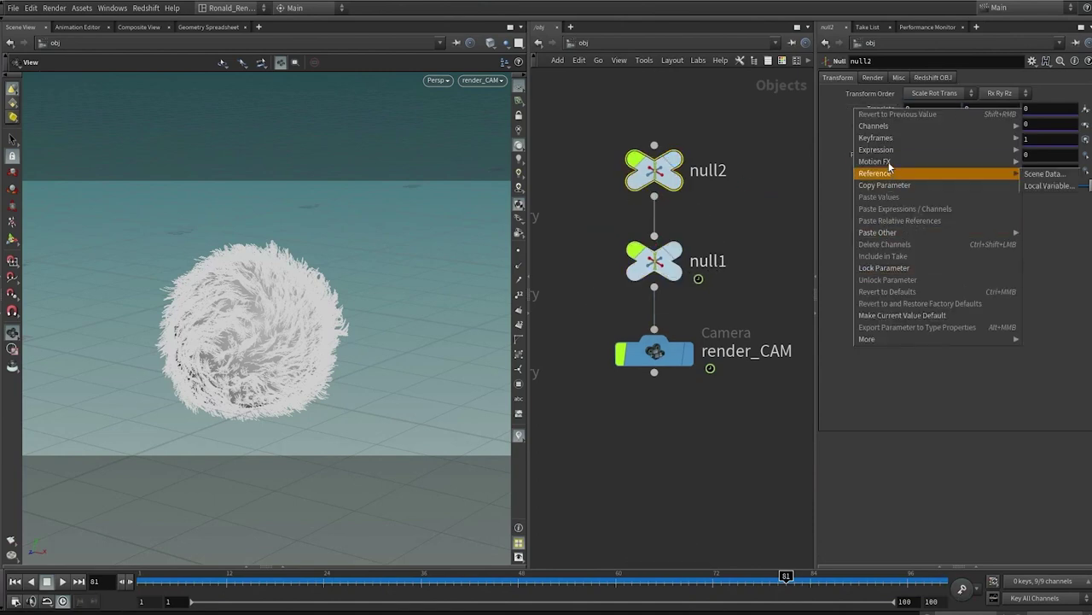
pyautogui.moveTo(851, 162)
pyautogui.click(799, 298)
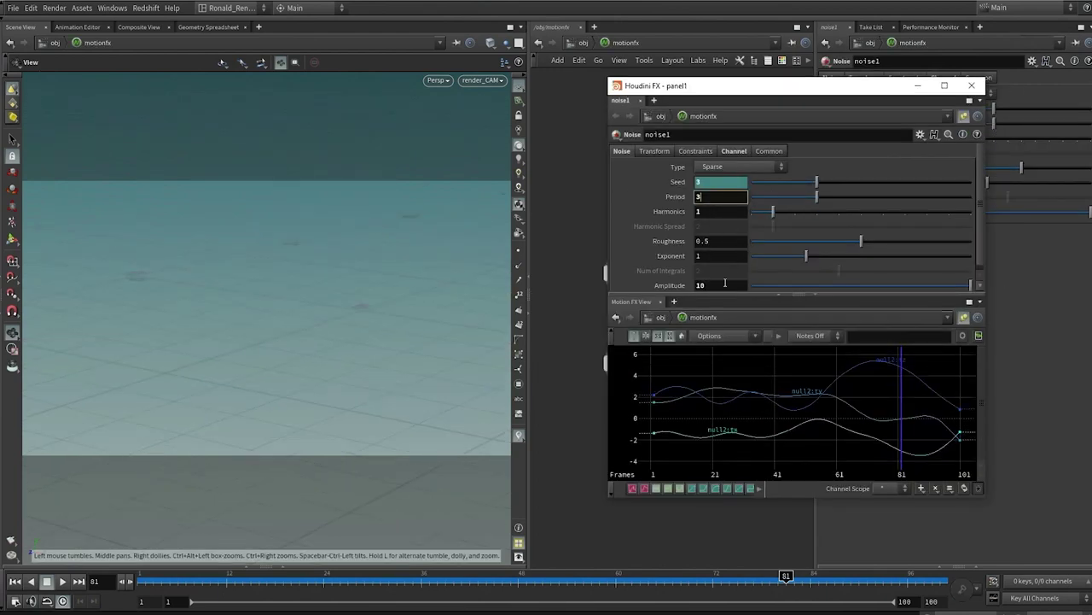
# Set the noise amplitude to 1 and play the animation from the first frame.
pyautogui.moveTo(725, 284); pyautogui.dragTo(685, 290)
pyautogui.write('1')
pyautogui.press('Return')
pyautogui.click(16, 584)
pyautogui.click(65, 585)
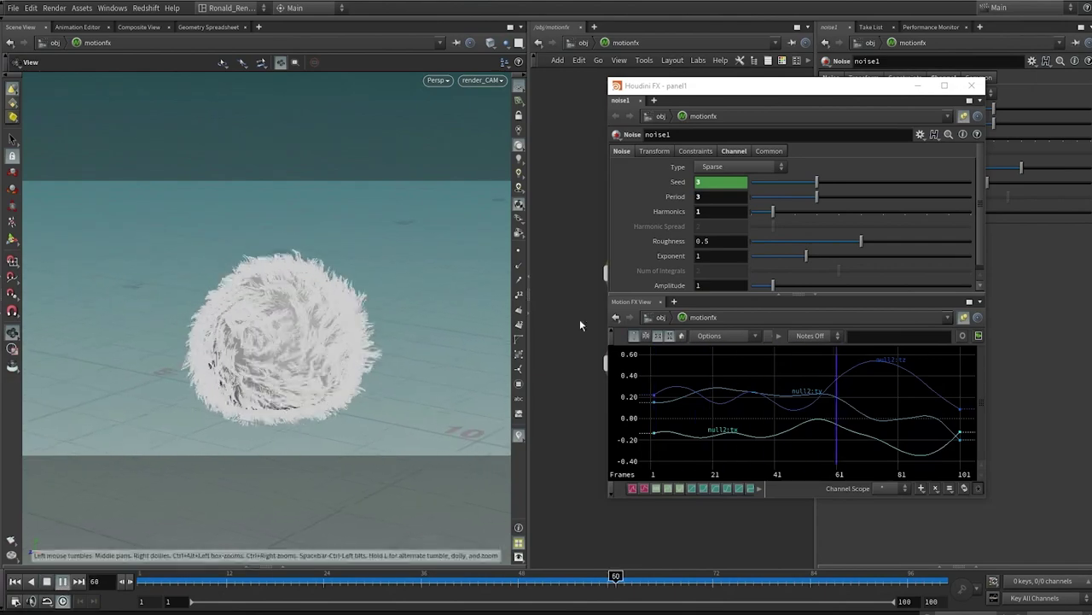
# Try the noise with Harmonics 2 and Roughness 0.6 during playback.
pyautogui.doubleClick(720, 285)
pyautogui.write('2')
pyautogui.press('Return')
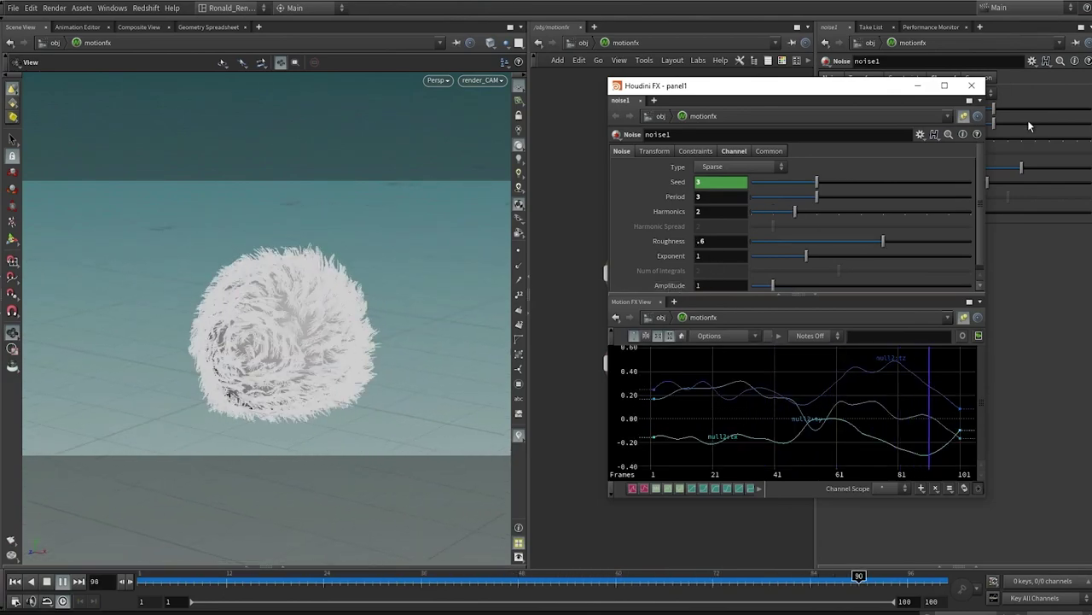
# Close the floating noise window, return to object level and stop the playback.
pyautogui.click(971, 85)
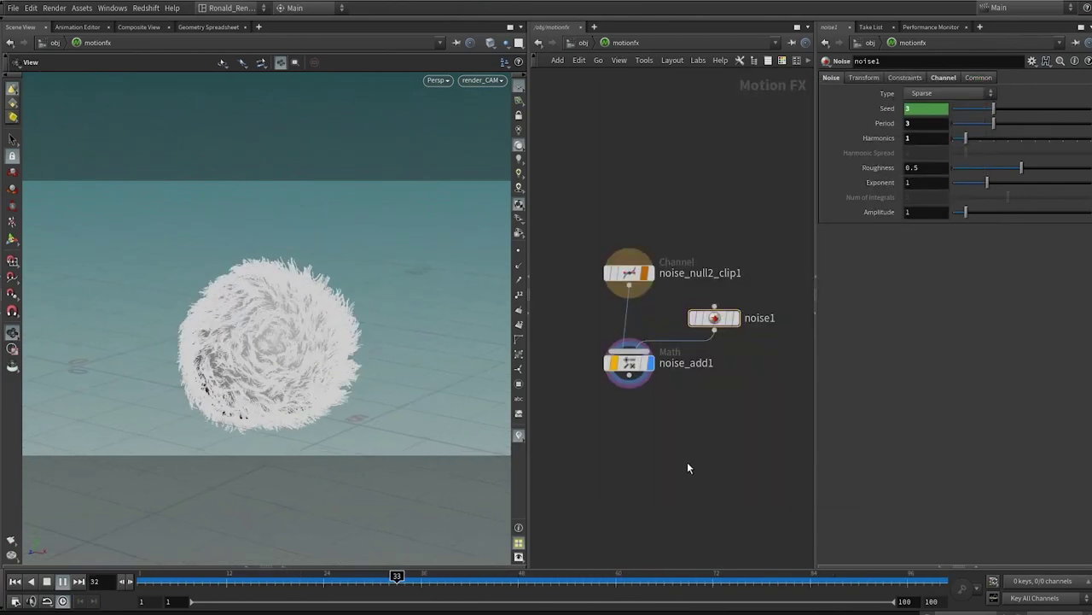
pyautogui.press('1')
pyautogui.press('Escape')
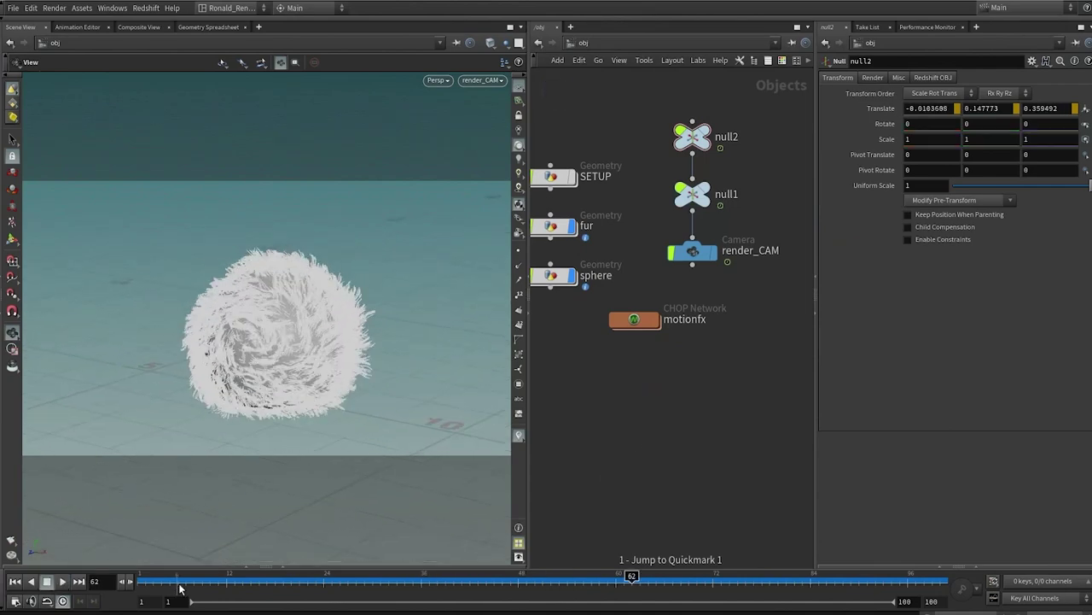
pyautogui.moveTo(644, 362); pyautogui.dragTo(682, 436, button='middle')
pyautogui.scroll(-4, 683, 437)
pyautogui.scroll(5, 696, 429)
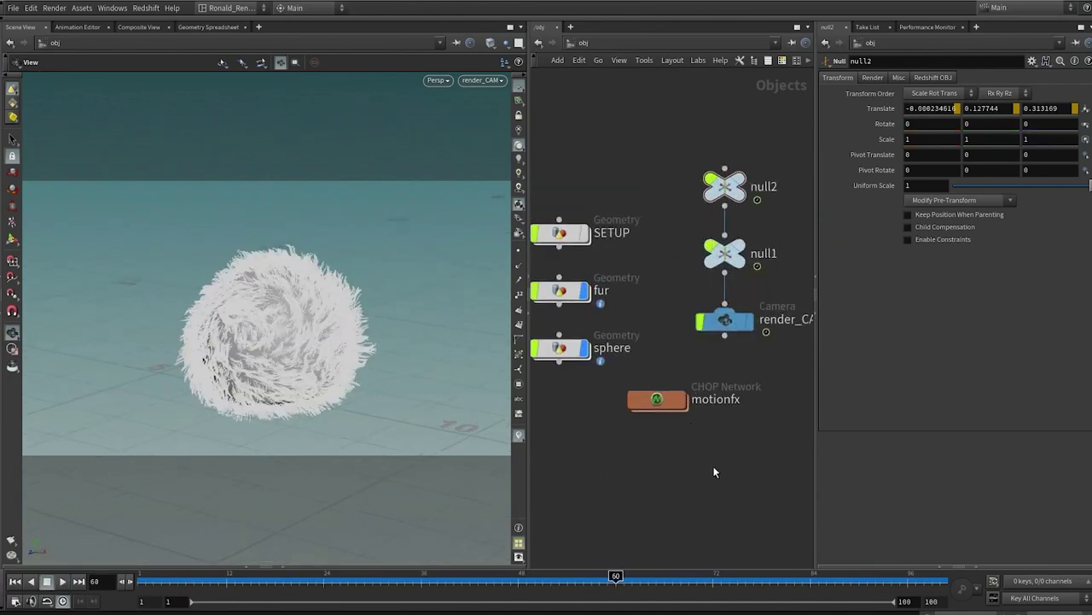
# Place the motionfx network beside null2 and rename null2 as shake.
pyautogui.moveTo(648, 418); pyautogui.dragTo(679, 298)
pyautogui.scroll(4, 706, 278)
pyautogui.click(709, 285)
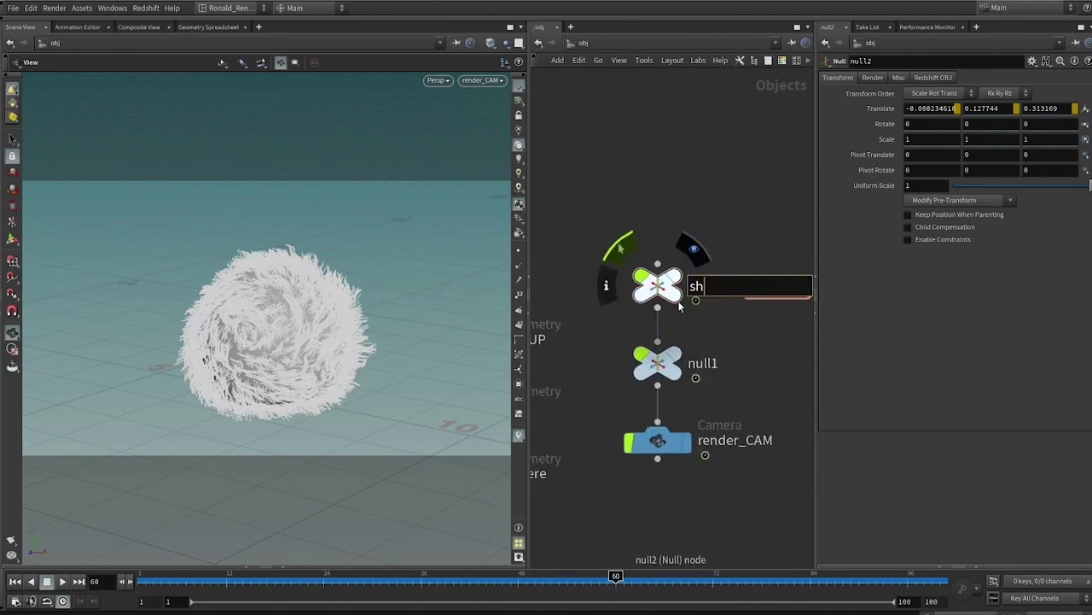
pyautogui.write('shake')
pyautogui.press('Return')
# Rename null1, the null between shake and the render camera, as translate.
pyautogui.doubleClick(670, 367)
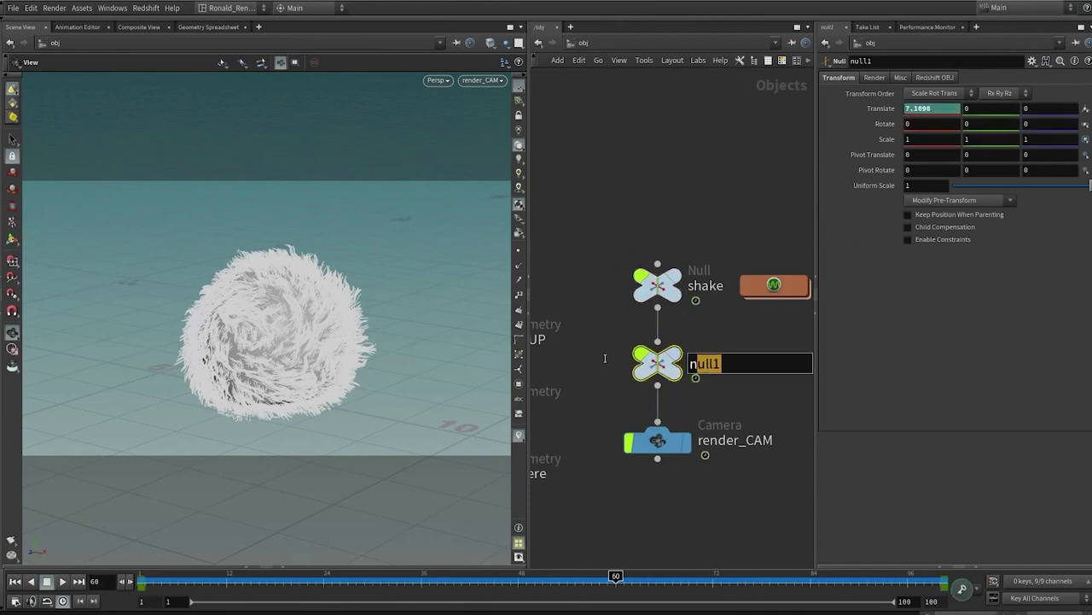
pyautogui.write('traslate1')
pyautogui.click(723, 501)
pyautogui.scroll(-4, 698, 437)
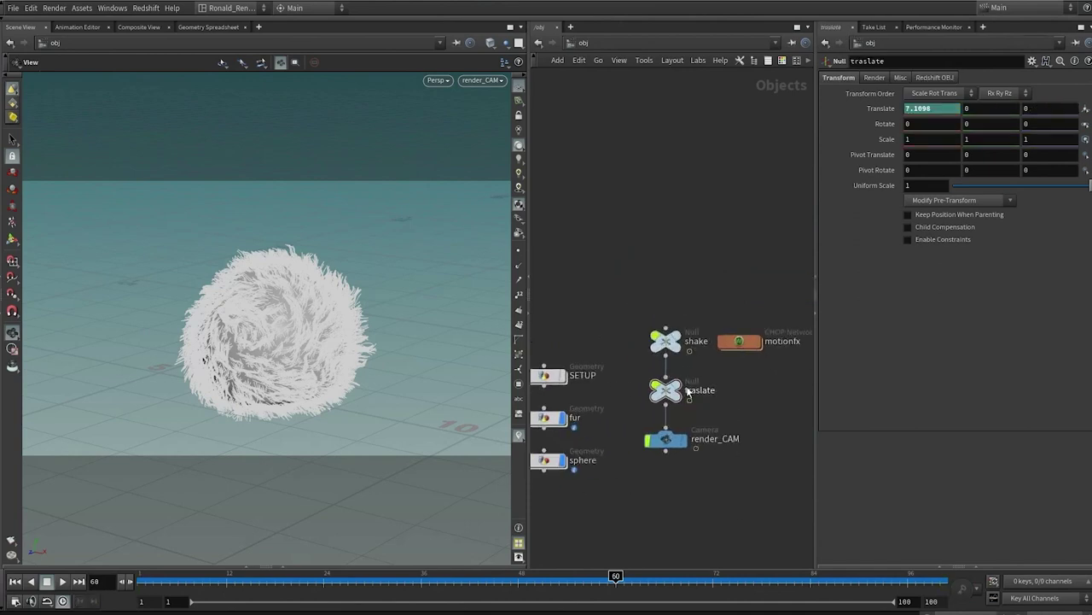
pyautogui.scroll(3, 689, 390)
pyautogui.click(699, 392)
pyautogui.write('n')
pyautogui.press('Return')
pyautogui.scroll(-2, 743, 476)
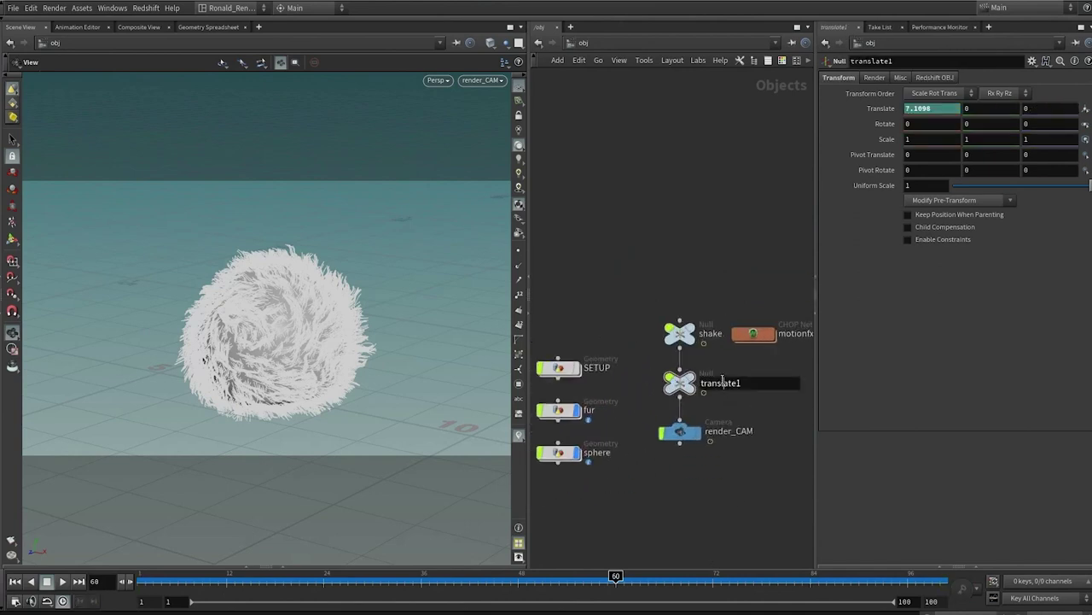
pyautogui.press('Return')
# Move the camera, its two nulls and the motionfx network closer to the geometry objects.
pyautogui.moveTo(766, 436); pyautogui.dragTo(761, 395, button='middle')
pyautogui.moveTo(782, 441); pyautogui.dragTo(644, 320)
pyautogui.click(633, 508)
pyautogui.moveTo(633, 509); pyautogui.dragTo(673, 460, button='middle')
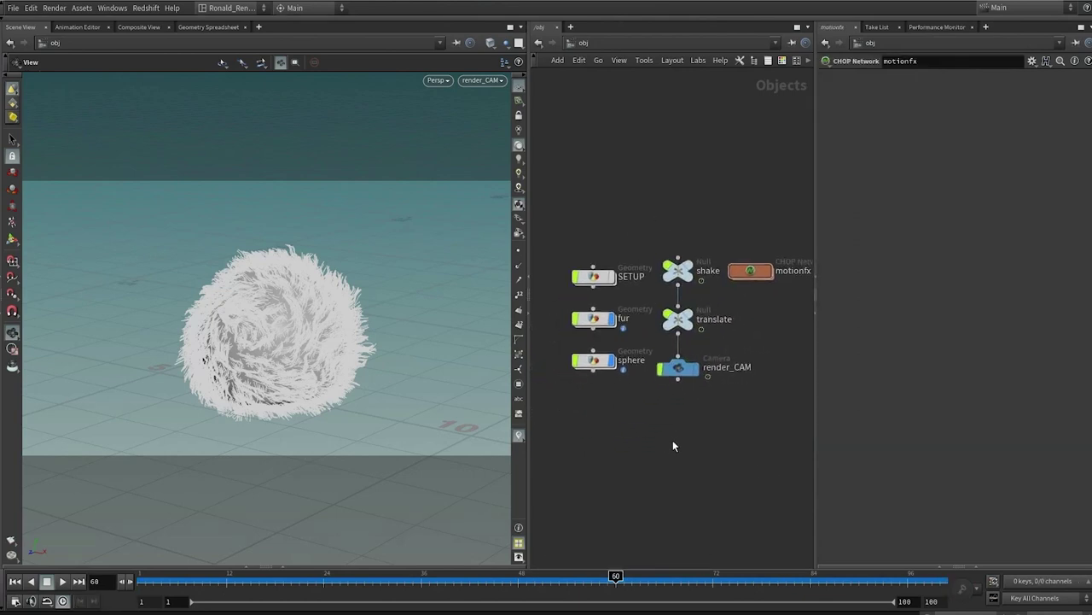
# Inside the SETUP geometry, add a File Cache node fed by vellumsolver1's geometry output and display it.
pyautogui.doubleClick(597, 279)
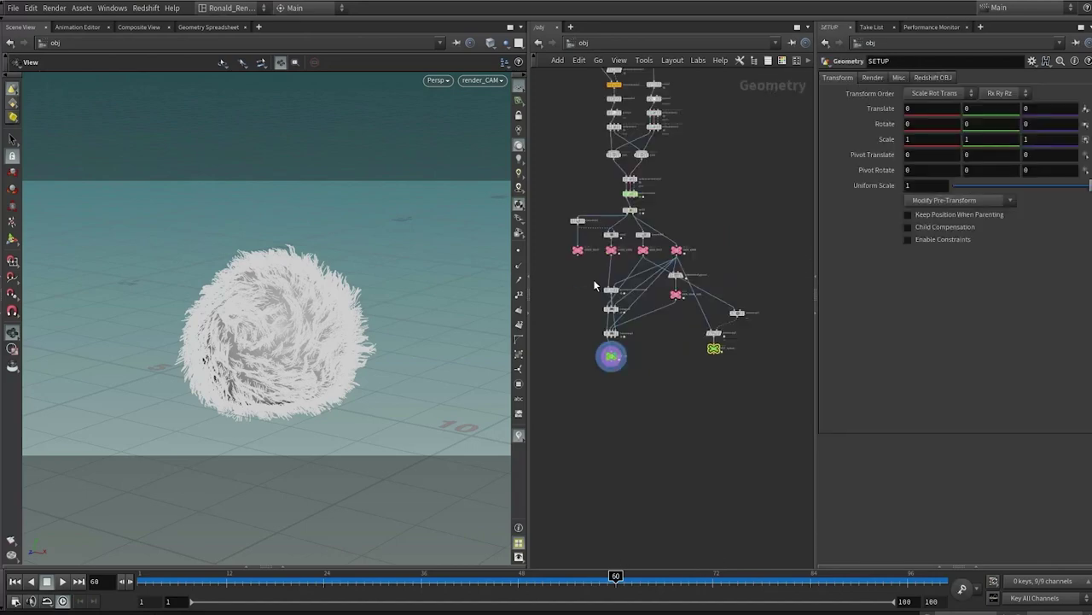
pyautogui.scroll(5, 732, 312)
pyautogui.moveTo(696, 418); pyautogui.dragTo(735, 345, button='middle')
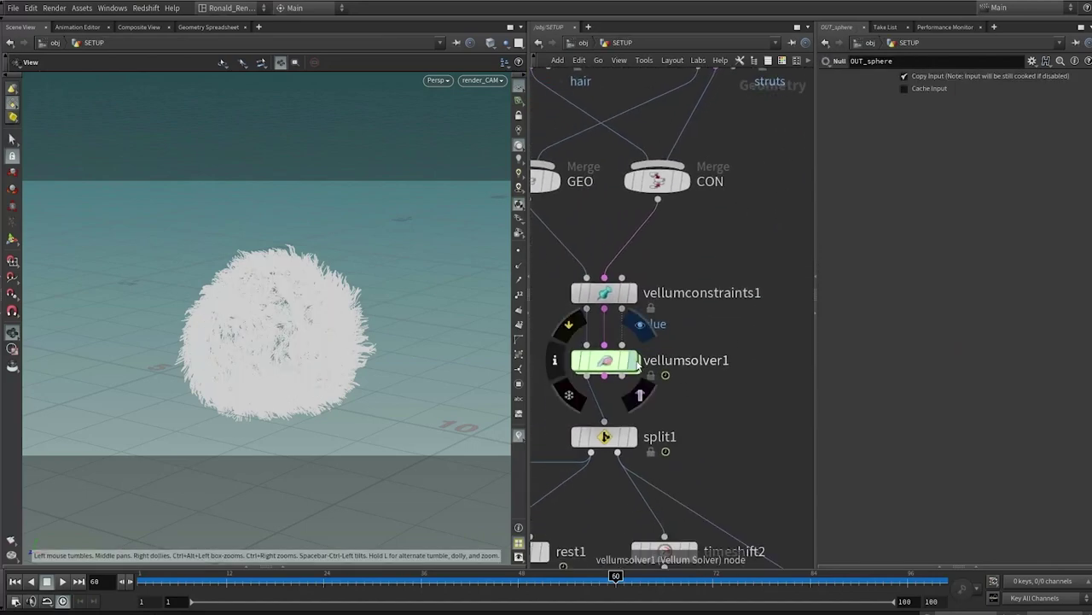
pyautogui.click(639, 328)
pyautogui.moveTo(733, 413); pyautogui.dragTo(713, 352, button='middle')
pyautogui.press('Tab')
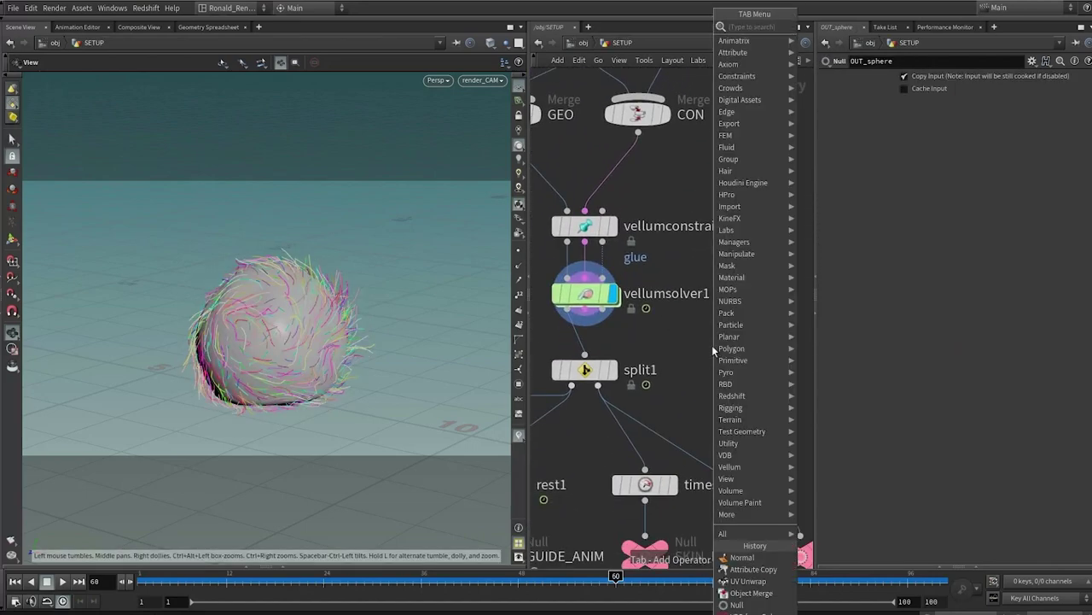
pyautogui.write('filec')
pyautogui.click(832, 38)
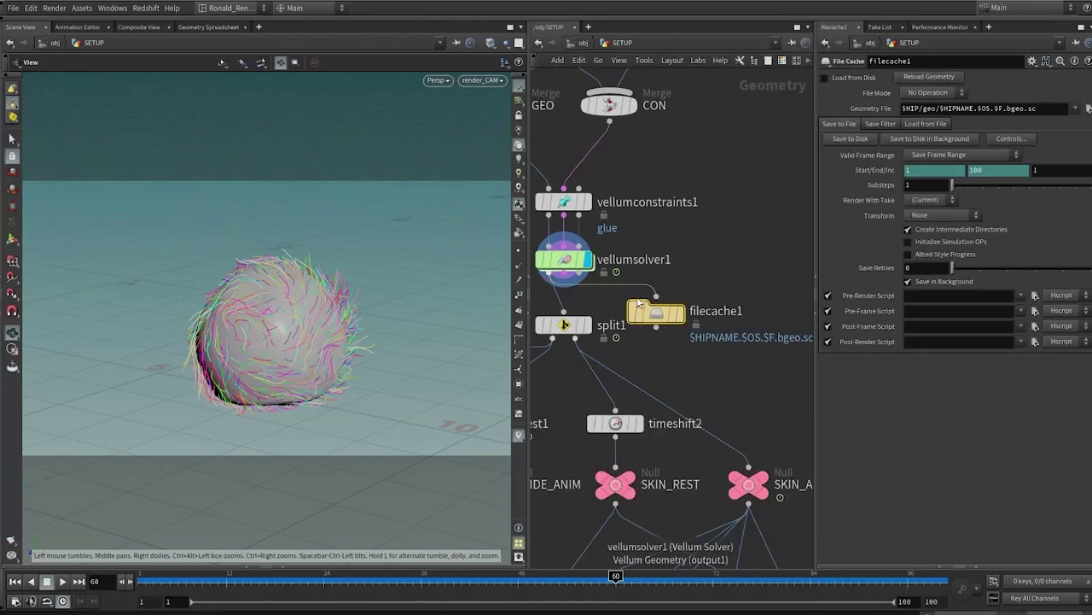
pyautogui.click(684, 313)
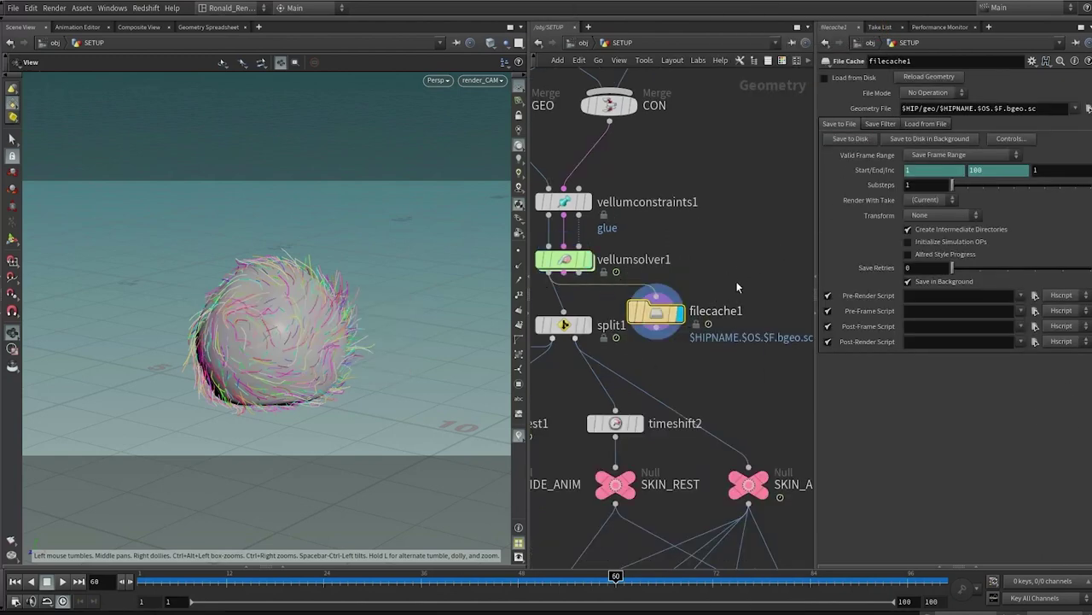
# Add a File node below filecache1 and connect it to the cache's output.
pyautogui.moveTo(700, 290); pyautogui.dragTo(696, 254, button='middle')
pyautogui.press('Tab')
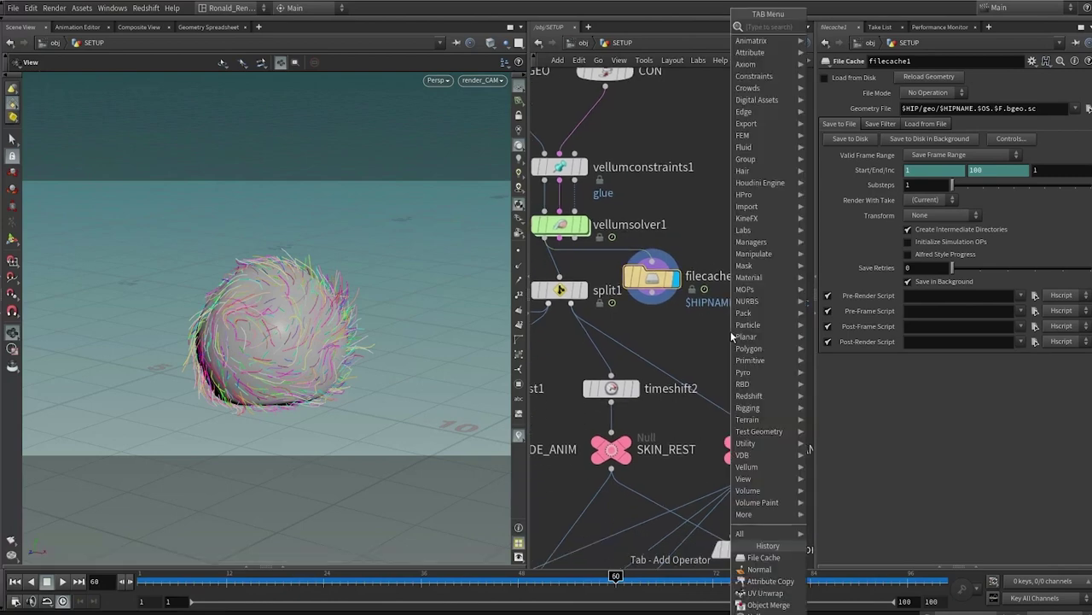
pyautogui.write('file')
pyautogui.press('Return')
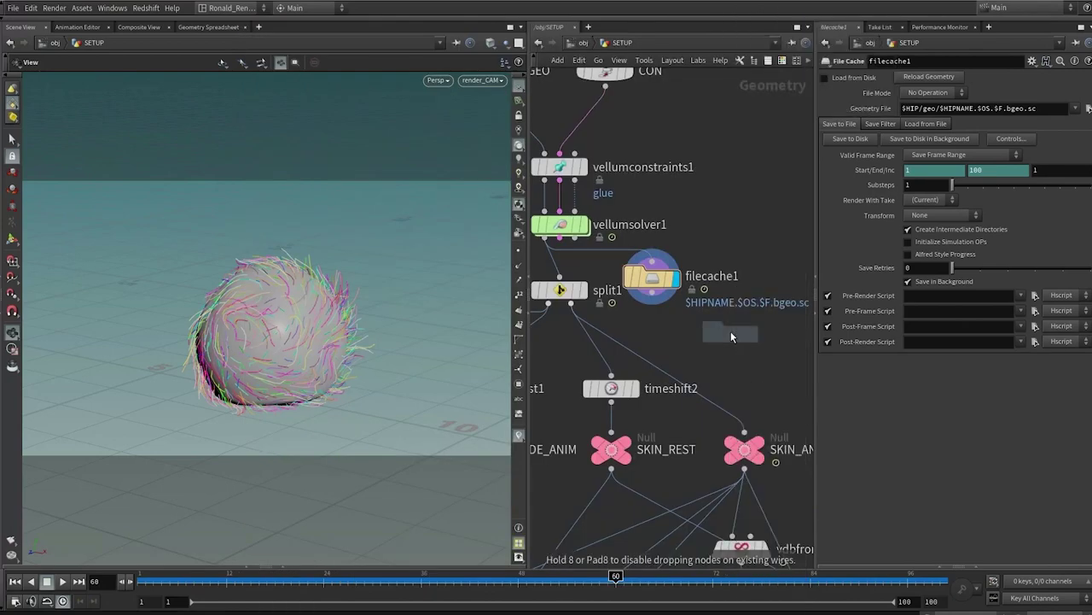
pyautogui.click(731, 331)
pyautogui.moveTo(652, 293); pyautogui.dragTo(685, 332)
pyautogui.click(654, 277)
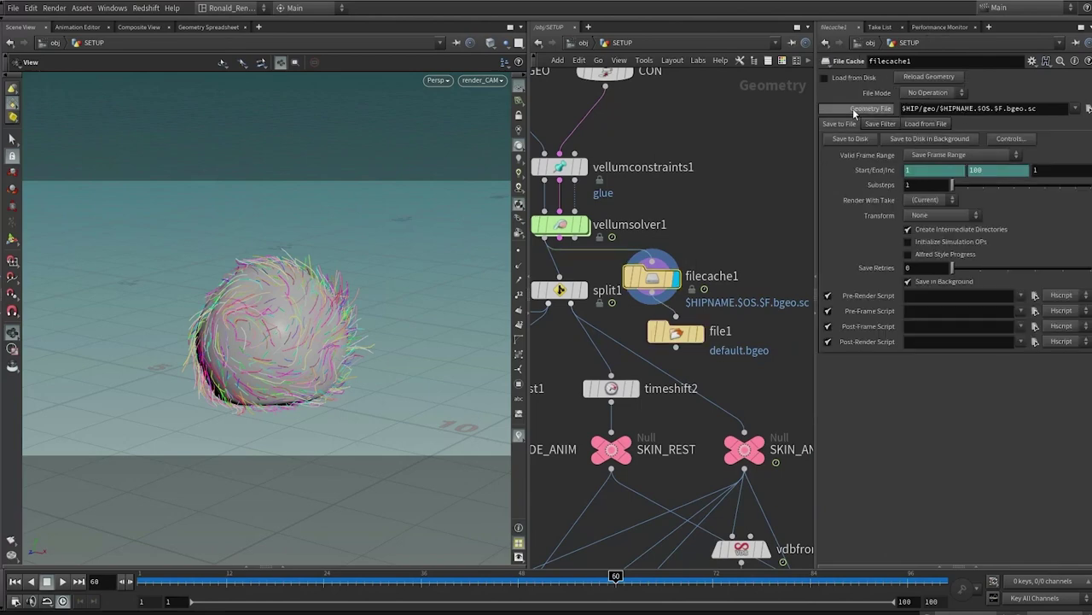
# Display file1 and load the hhs9_fur_v003.filecache1.$F.bgeo.sc sequence from $HIP/geo into it.
pyautogui.click(700, 335)
pyautogui.click(1088, 93)
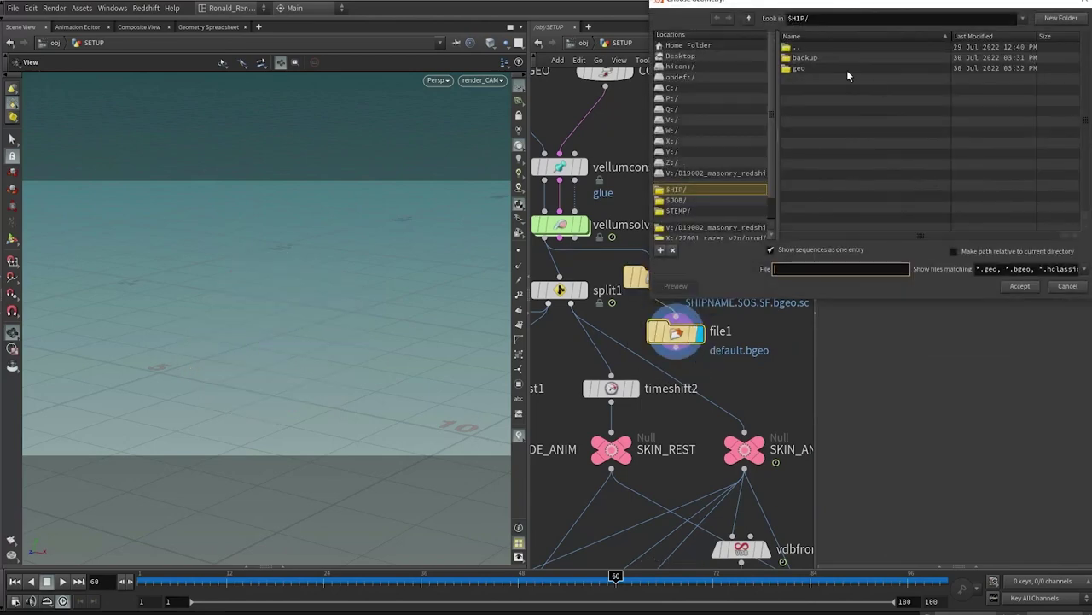
pyautogui.doubleClick(851, 69)
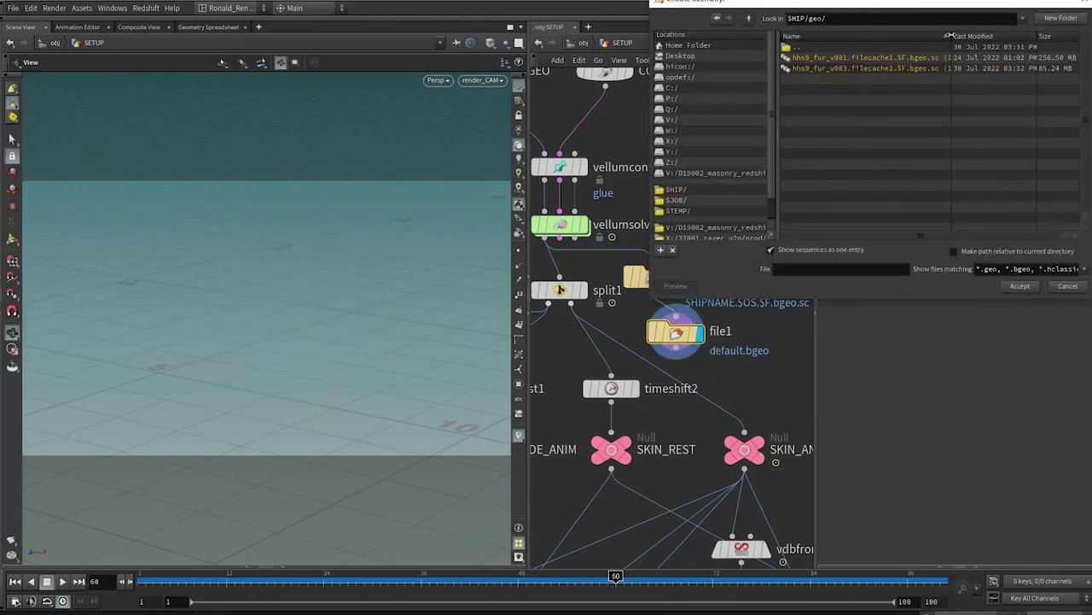
pyautogui.moveTo(950, 35); pyautogui.dragTo(1040, 36)
pyautogui.click(836, 73)
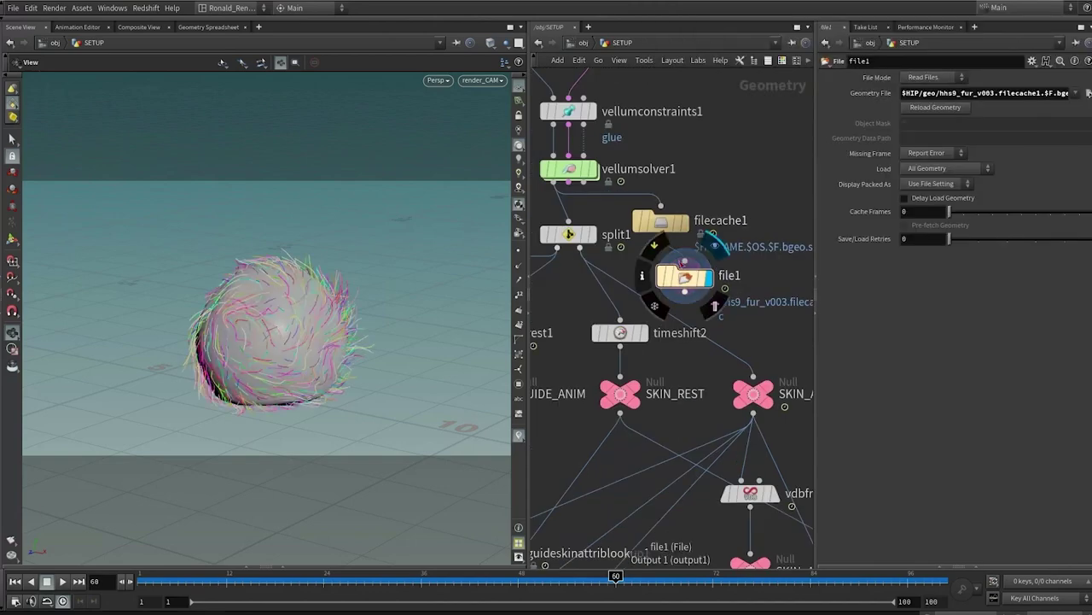
# Shift the downstream nodes lower and insert filecache1 and file1 between vellumsolver1 and split1.
pyautogui.scroll(-6, 780, 207)
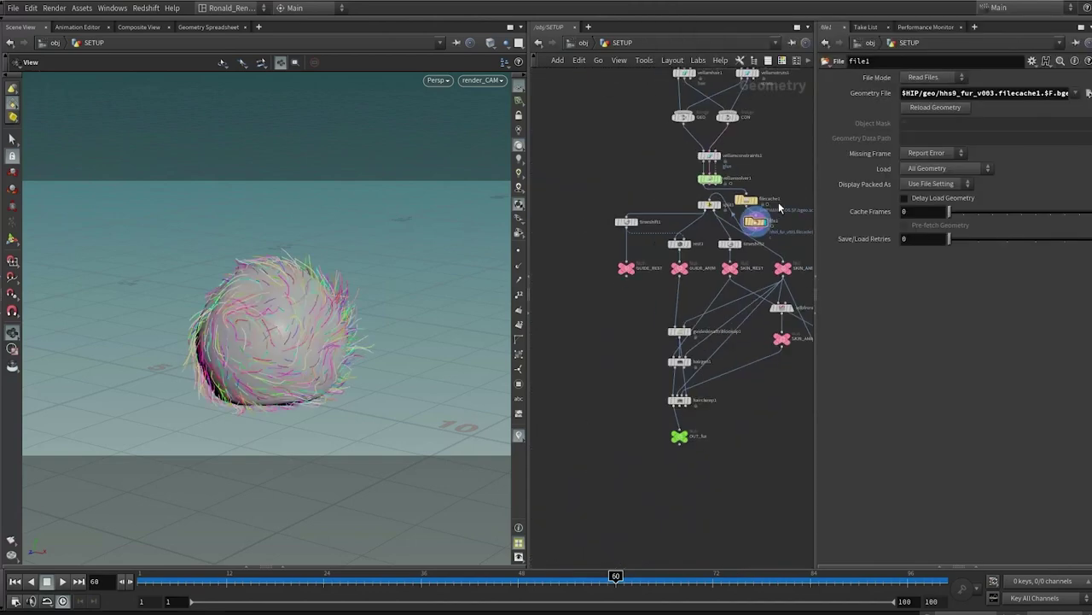
pyautogui.scroll(-3, 668, 383)
pyautogui.moveTo(736, 452)
pyautogui.mouseDown()
pyautogui.moveTo(651, 325)
pyautogui.moveTo(551, 275)
pyautogui.mouseUp()
pyautogui.scroll(3, 557, 249)
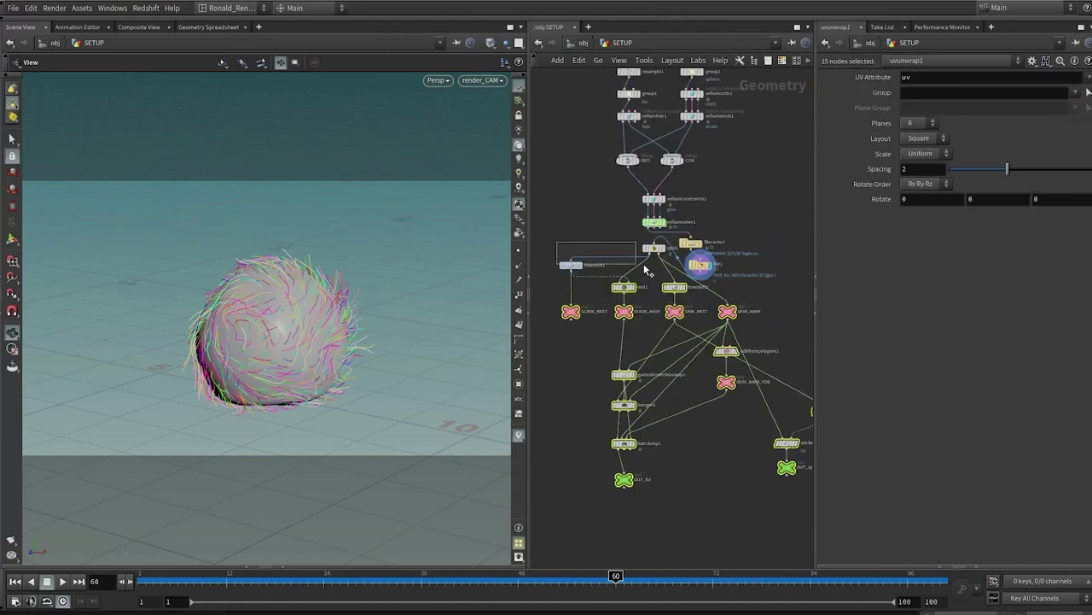
pyautogui.moveTo(654, 250); pyautogui.dragTo(654, 308)
pyautogui.moveTo(615, 215); pyautogui.dragTo(722, 307)
pyautogui.moveTo(656, 229); pyautogui.dragTo(670, 367)
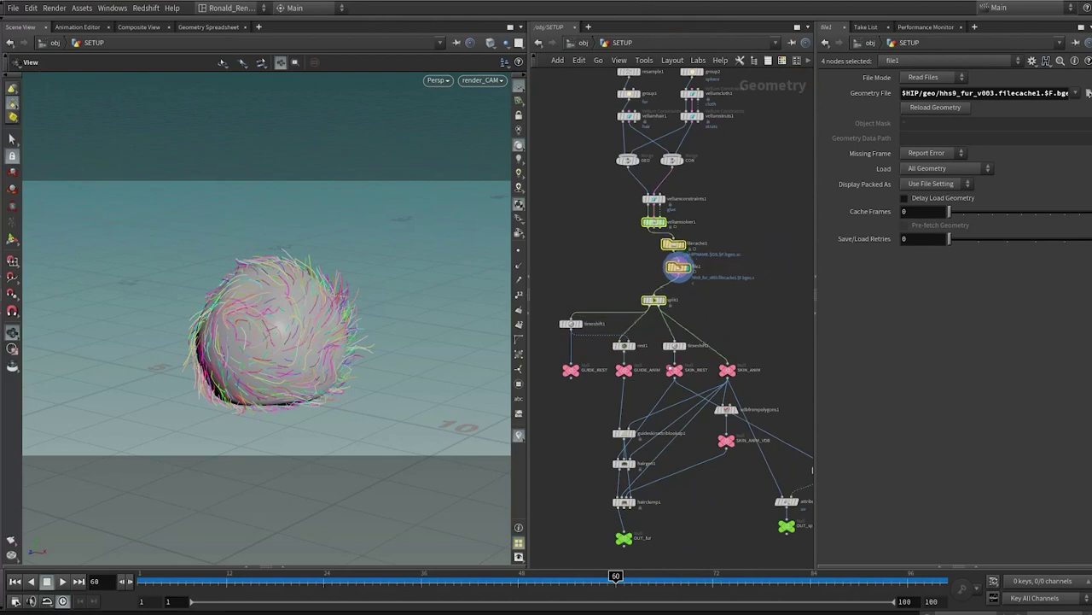
pyautogui.click(728, 211)
# Add a Clean node and insert it on the wire between file1 and split1.
pyautogui.moveTo(728, 211); pyautogui.dragTo(736, 169, button='middle')
pyautogui.scroll(4, 771, 214)
pyautogui.moveTo(651, 294); pyautogui.dragTo(752, 161, button='middle')
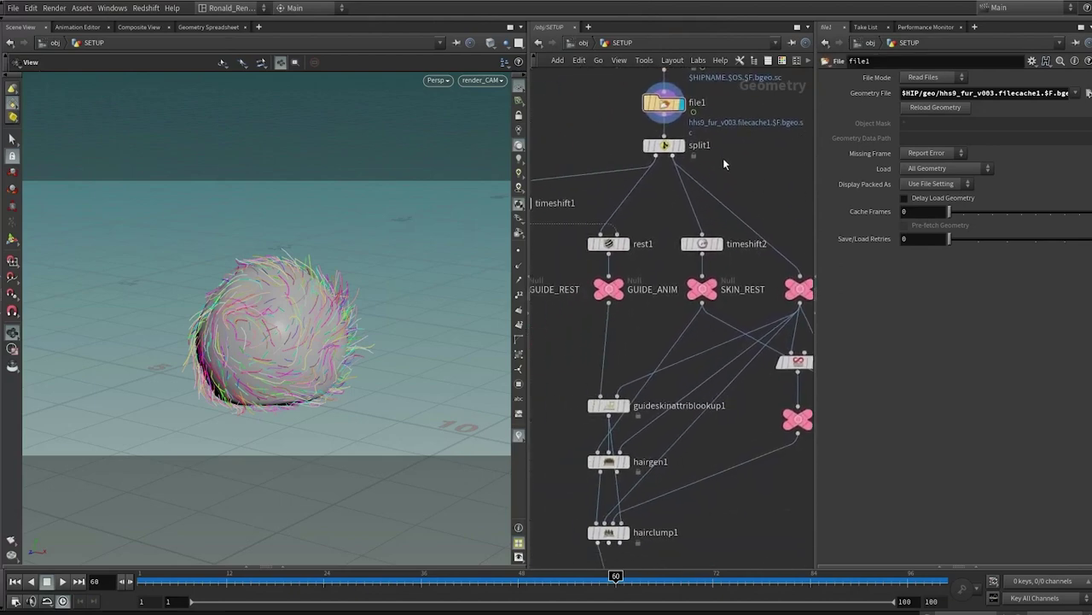
pyautogui.middleClick(665, 107)
pyautogui.scroll(3, 709, 228)
pyautogui.click(728, 227)
pyautogui.press('Tab')
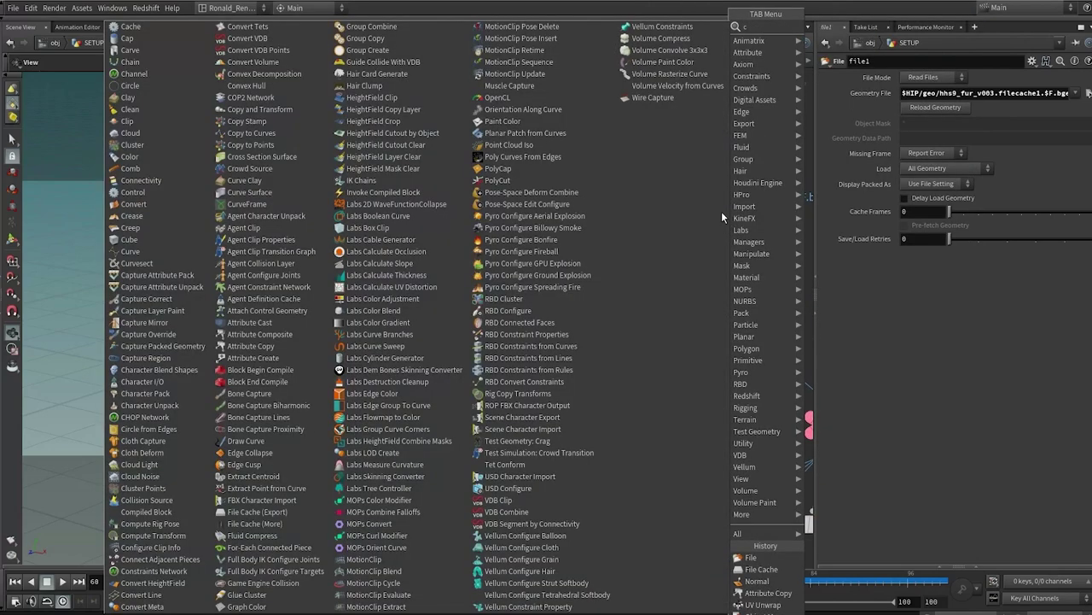
pyautogui.moveTo(761, 53)
pyautogui.click(855, 29)
pyautogui.click(736, 270)
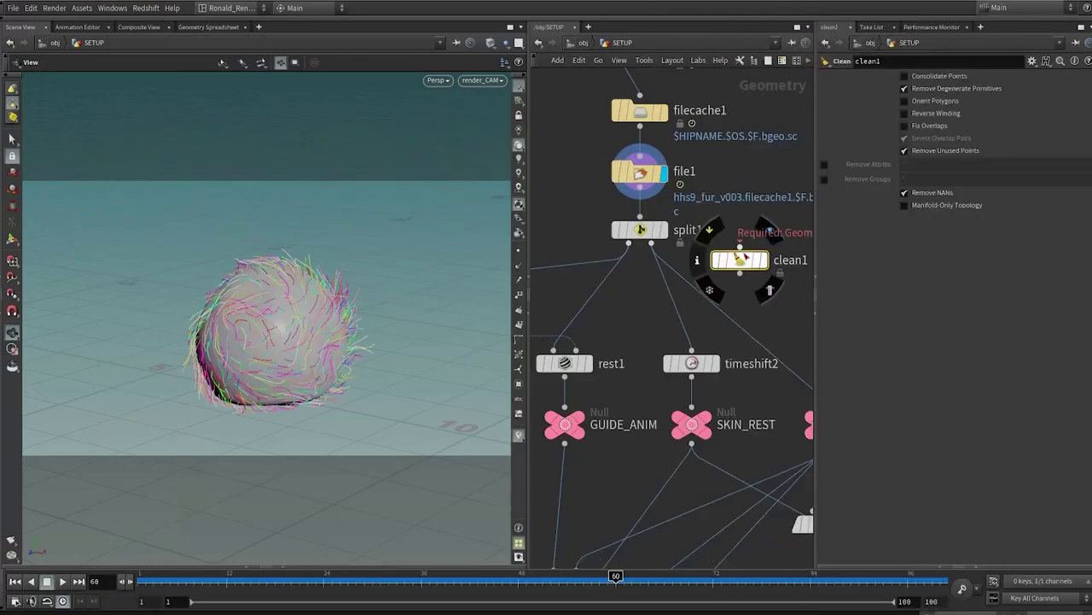
pyautogui.moveTo(733, 256); pyautogui.dragTo(642, 212)
# Enable attribute removal on the Clean node with the pattern "* ^pscale ^v ^Cd".
pyautogui.click(825, 164)
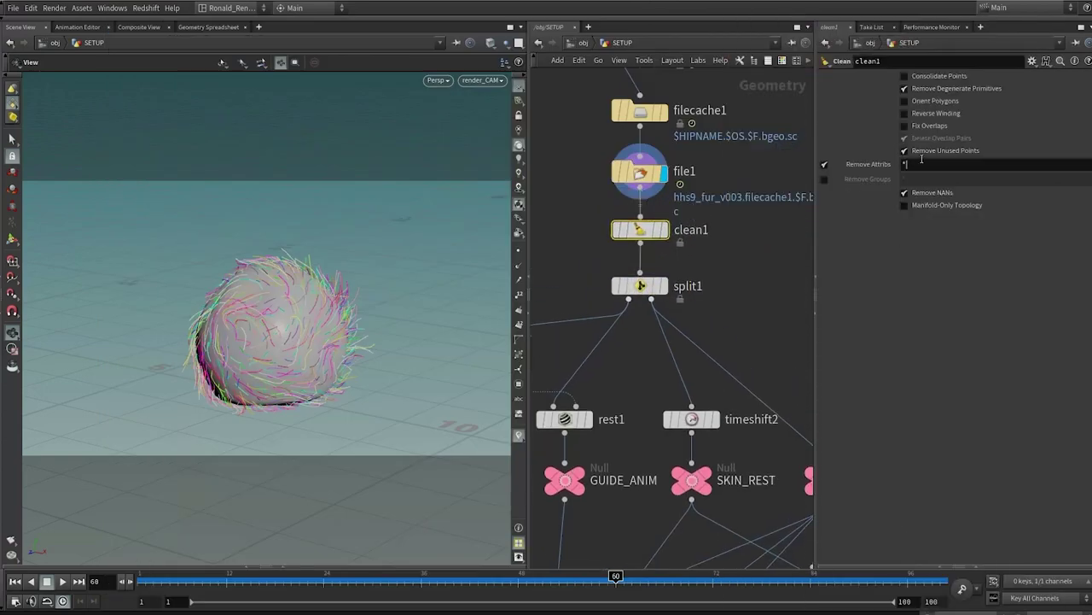
pyautogui.click(918, 166)
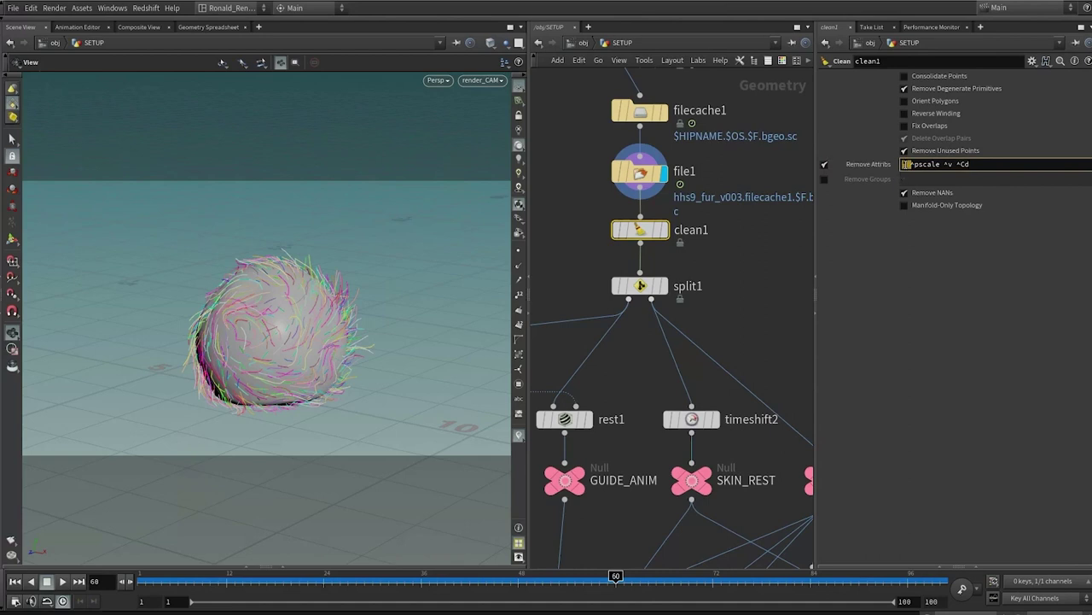
pyautogui.click(906, 163)
pyautogui.write('*')
pyautogui.moveTo(923, 164); pyautogui.dragTo(930, 163)
# Display clean1 and compare its attribute information with that of file1.
pyautogui.click(665, 230)
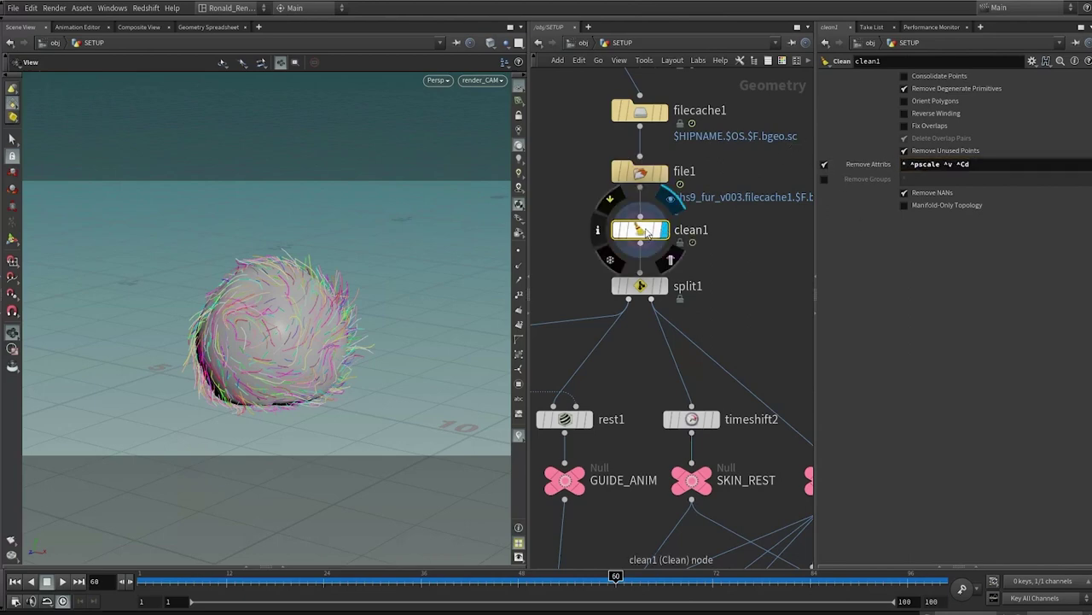
pyautogui.moveTo(647, 233); pyautogui.dragTo(787, 220, button='middle')
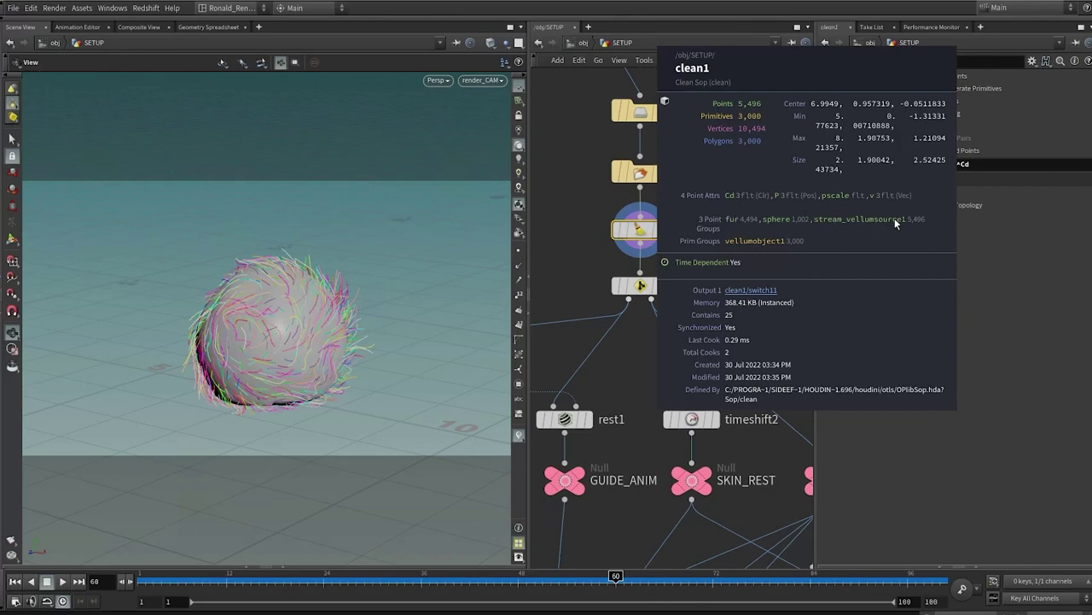
pyautogui.moveTo(895, 218); pyautogui.dragTo(768, 205, button='middle')
pyautogui.moveTo(640, 172); pyautogui.dragTo(790, 185, button='middle')
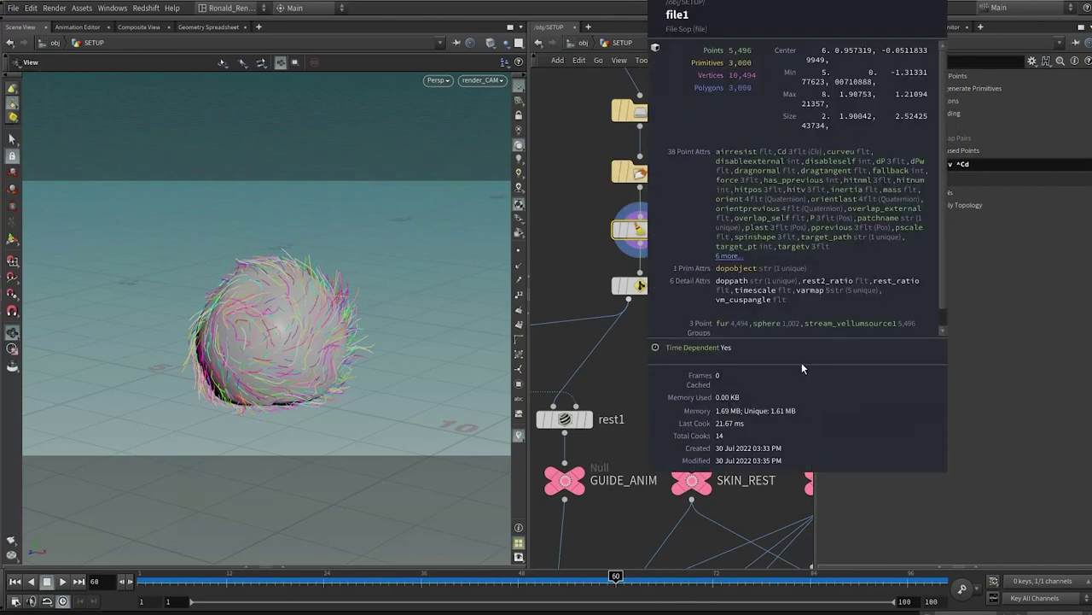
pyautogui.moveTo(801, 361); pyautogui.dragTo(675, 267, button='middle')
pyautogui.moveTo(639, 229); pyautogui.dragTo(708, 217, button='middle')
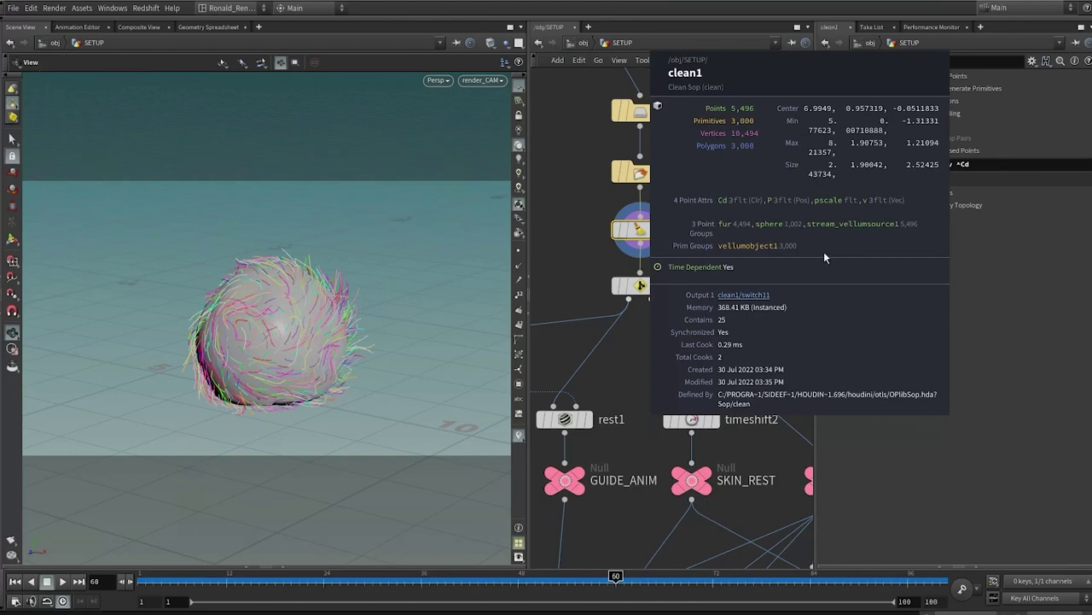
pyautogui.moveTo(824, 229); pyautogui.dragTo(744, 204, button='middle')
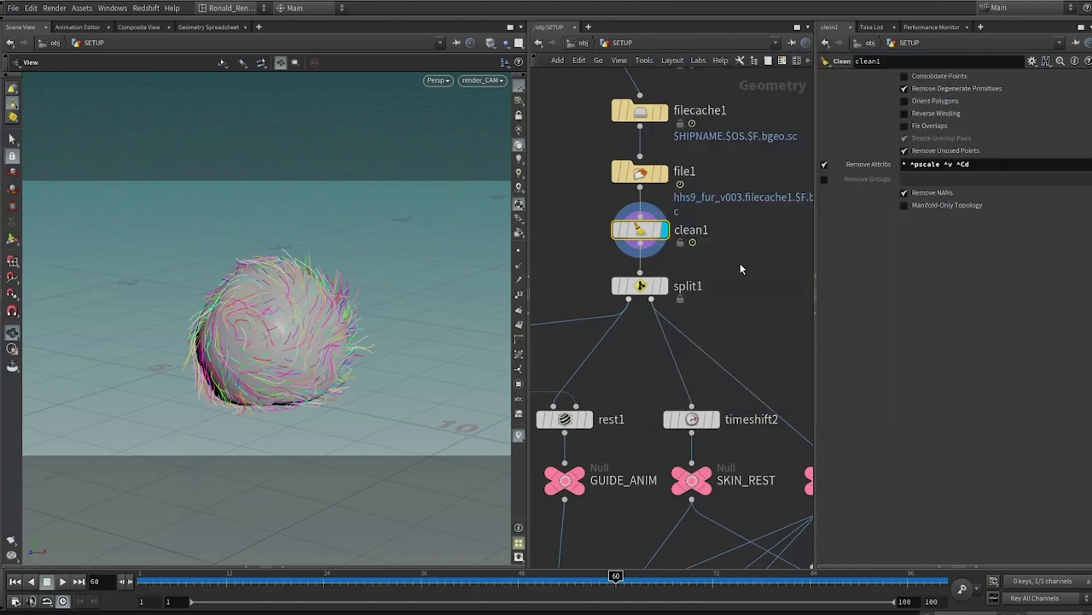
# Align attribcopy1 and OUT_sphere in a vertical column beneath uvunwrap1.
pyautogui.moveTo(740, 269); pyautogui.dragTo(716, 333, button='middle')
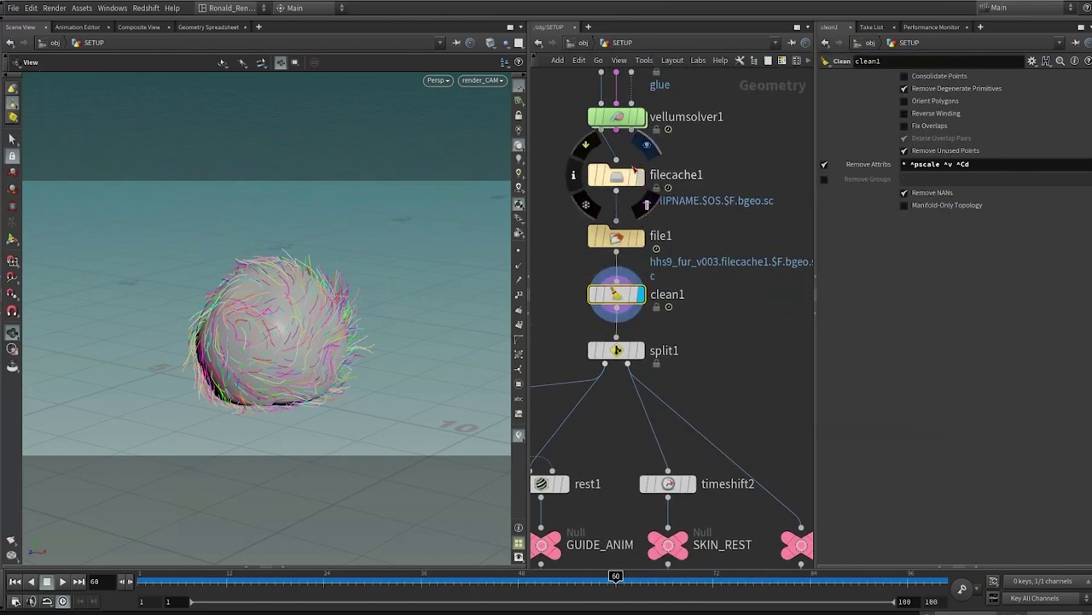
pyautogui.scroll(-5, 731, 175)
pyautogui.scroll(3, 744, 442)
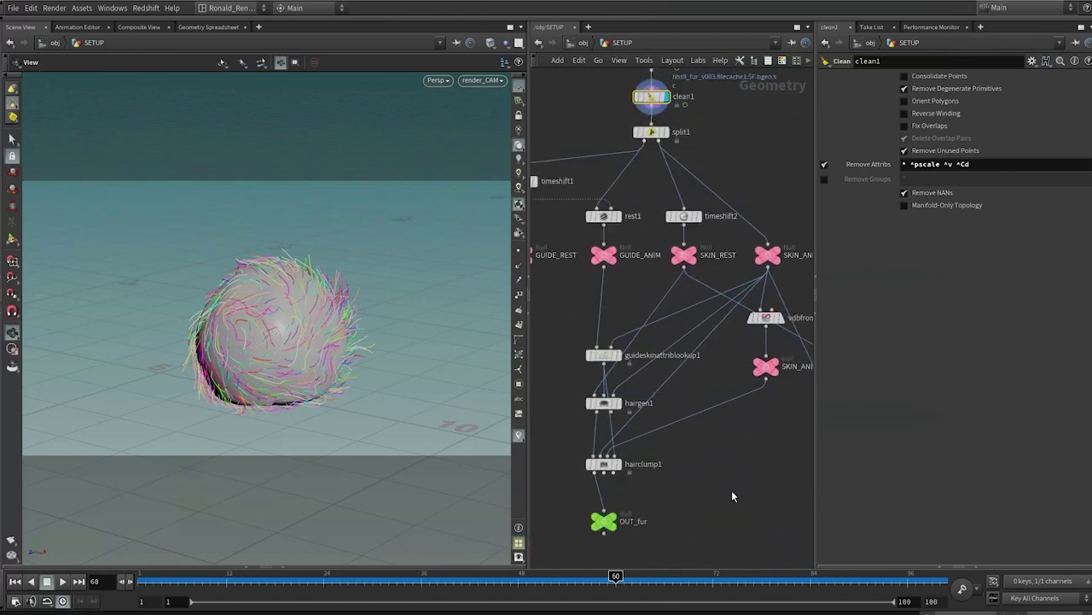
pyautogui.moveTo(738, 475); pyautogui.dragTo(663, 449, button='middle')
pyautogui.moveTo(768, 393); pyautogui.dragTo(660, 449)
pyautogui.moveTo(787, 492); pyautogui.dragTo(741, 465, button='middle')
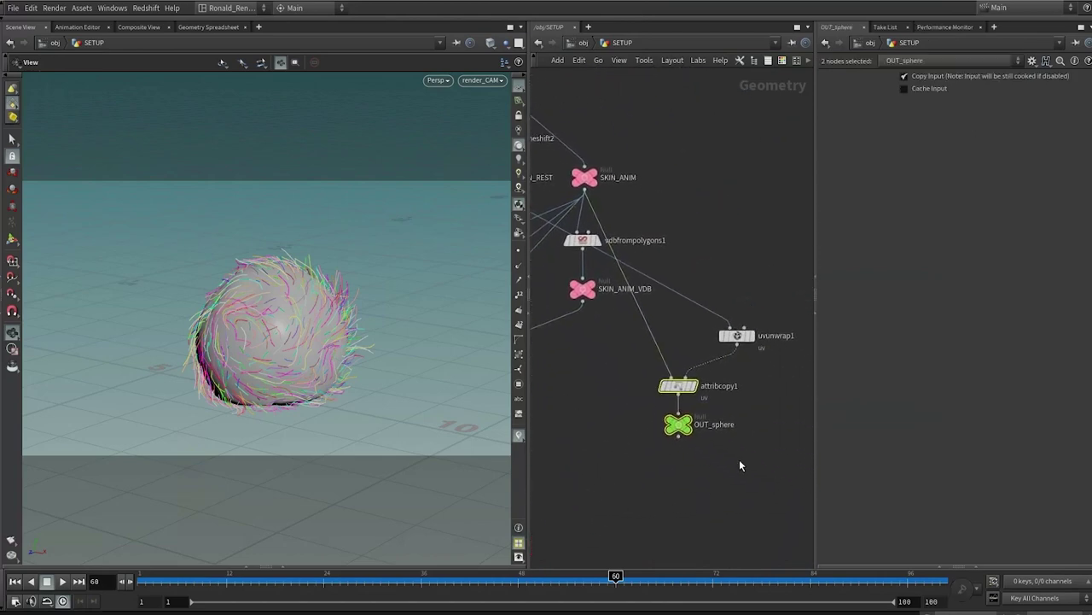
pyautogui.moveTo(718, 449); pyautogui.dragTo(609, 315)
pyautogui.moveTo(786, 495); pyautogui.dragTo(646, 330)
pyautogui.press('a')
pyautogui.moveTo(711, 444); pyautogui.dragTo(712, 464)
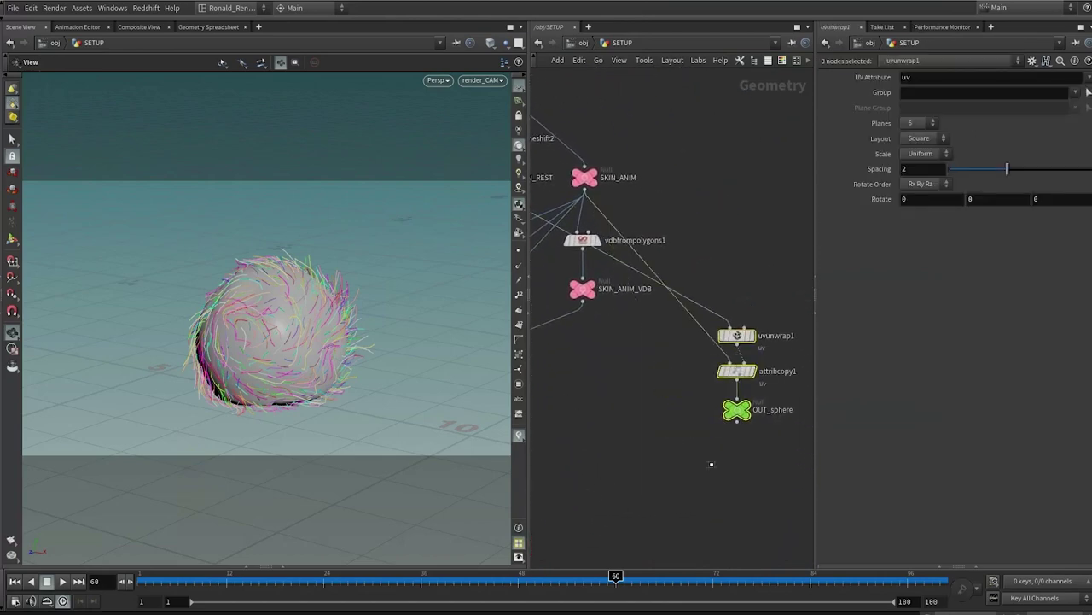
pyautogui.click(711, 464)
# Reposition the aligned sphere UV branch beside the fur branch and return to object level.
pyautogui.moveTo(692, 463); pyautogui.dragTo(751, 378, button='middle')
pyautogui.scroll(-3, 736, 389)
pyautogui.moveTo(777, 376); pyautogui.dragTo(733, 318)
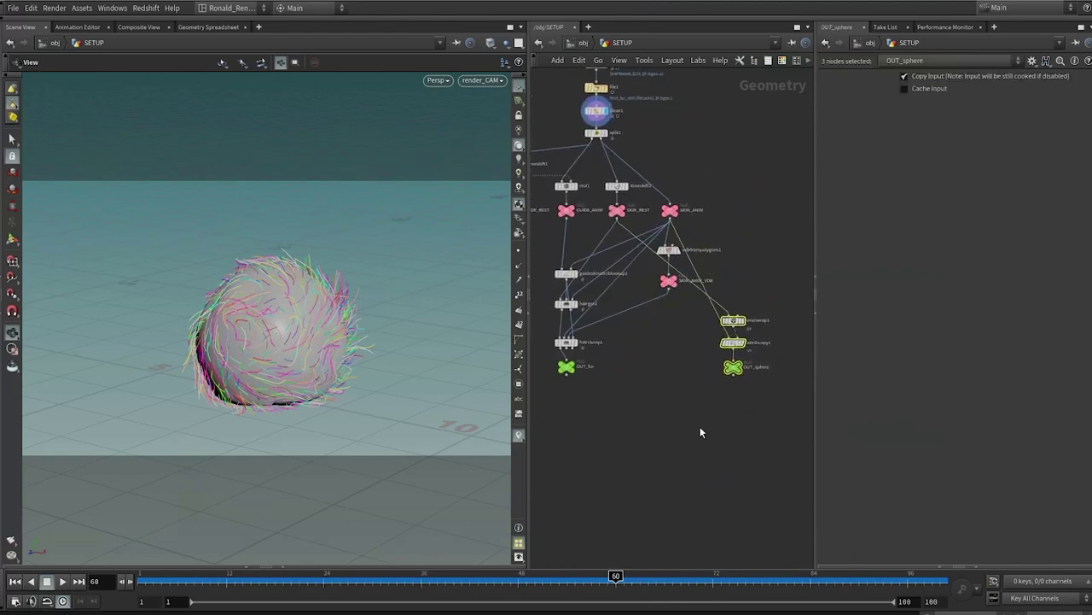
pyautogui.scroll(-4, 699, 432)
pyautogui.press('u')
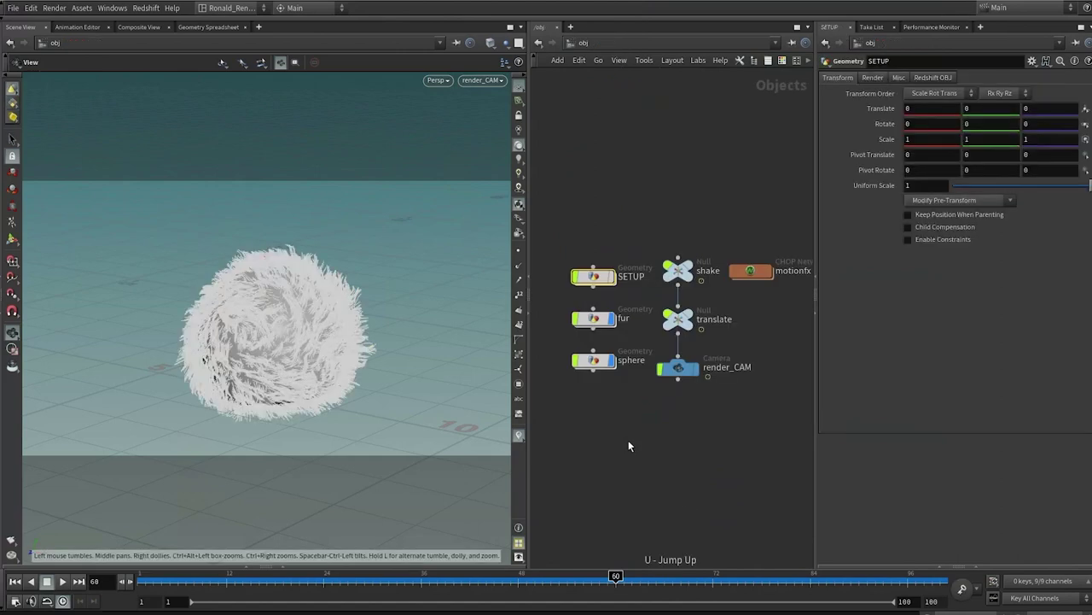
# Extend clean1's attribute removal pattern inside SETUP to "* ^pscale ^v ^Cd ^curveu" and return to object level.
pyautogui.scroll(3, 628, 440)
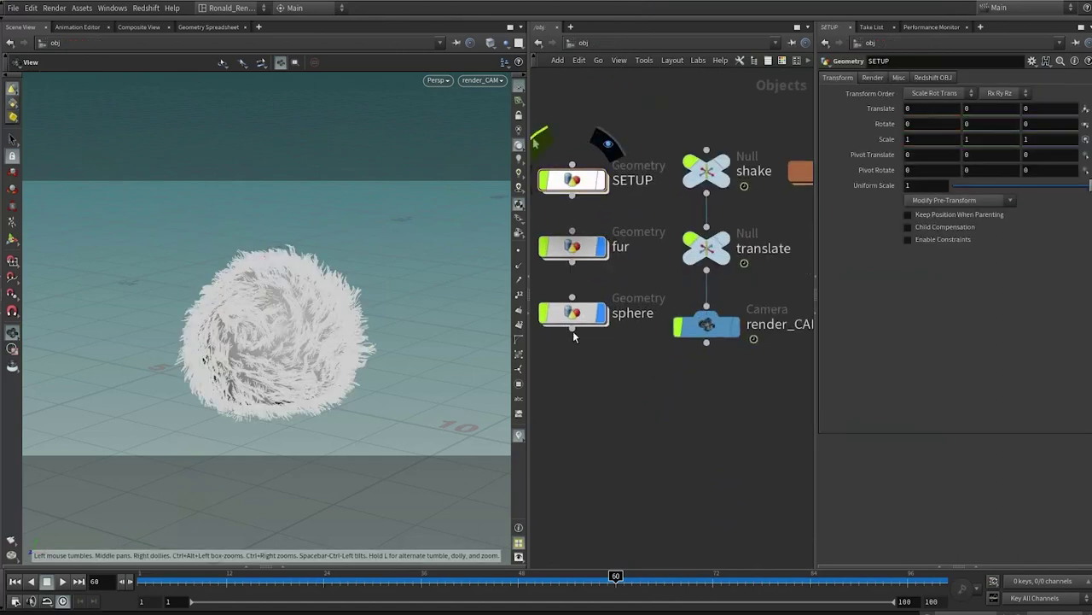
pyautogui.click(573, 247)
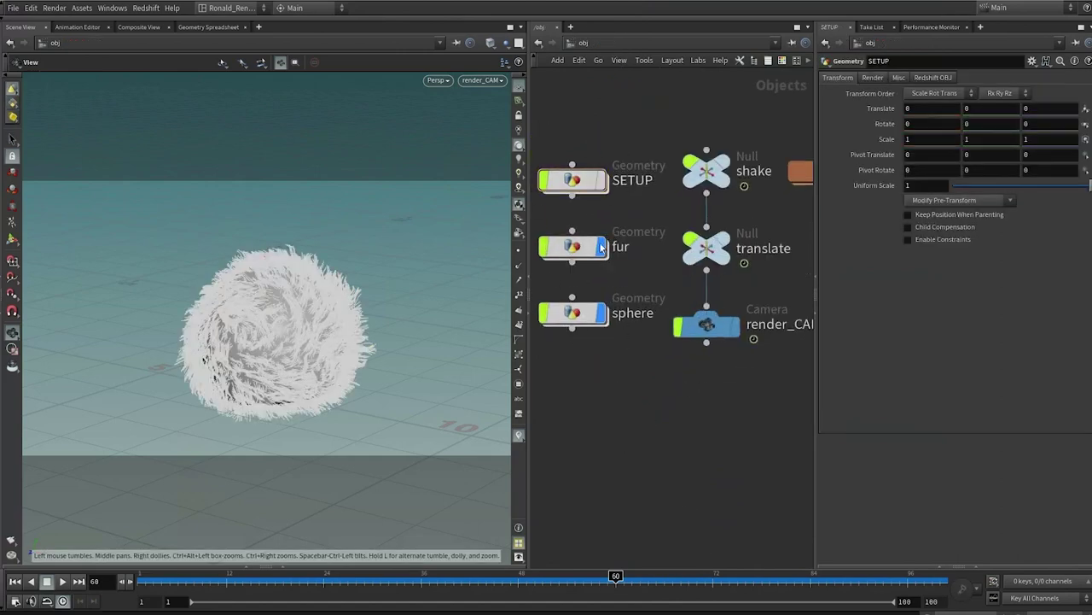
pyautogui.doubleClick(572, 180)
pyautogui.moveTo(698, 221); pyautogui.dragTo(603, 250)
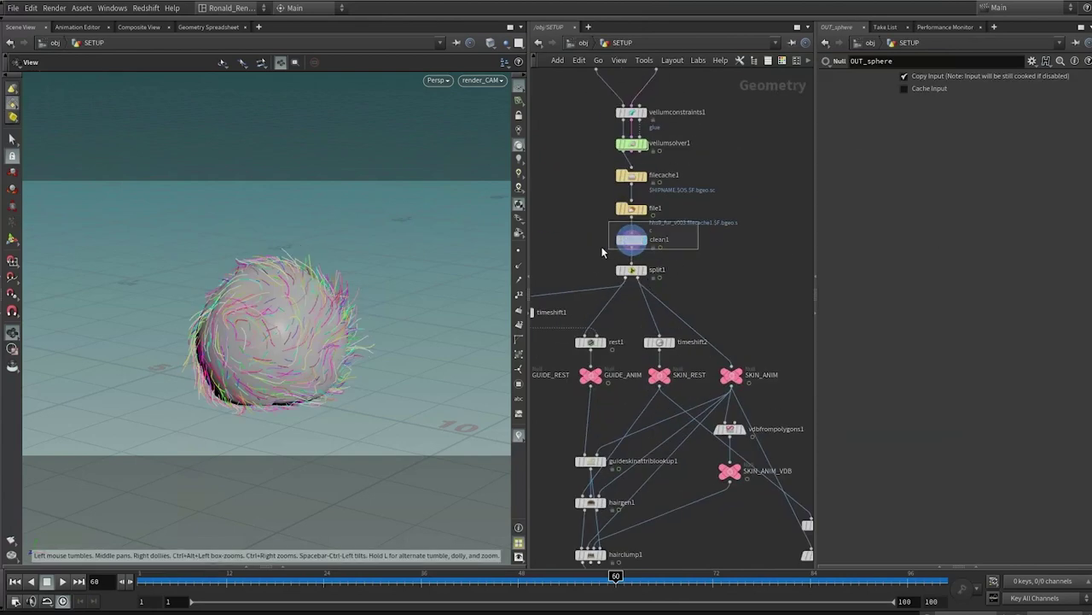
pyautogui.scroll(3, 644, 248)
pyautogui.click(979, 166)
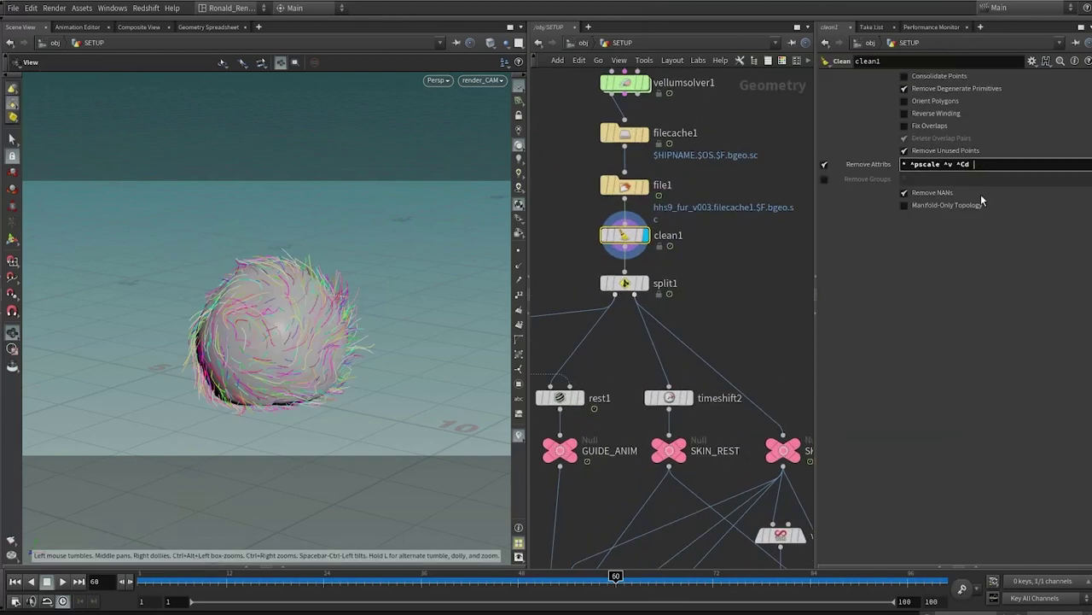
pyautogui.write('^curveu')
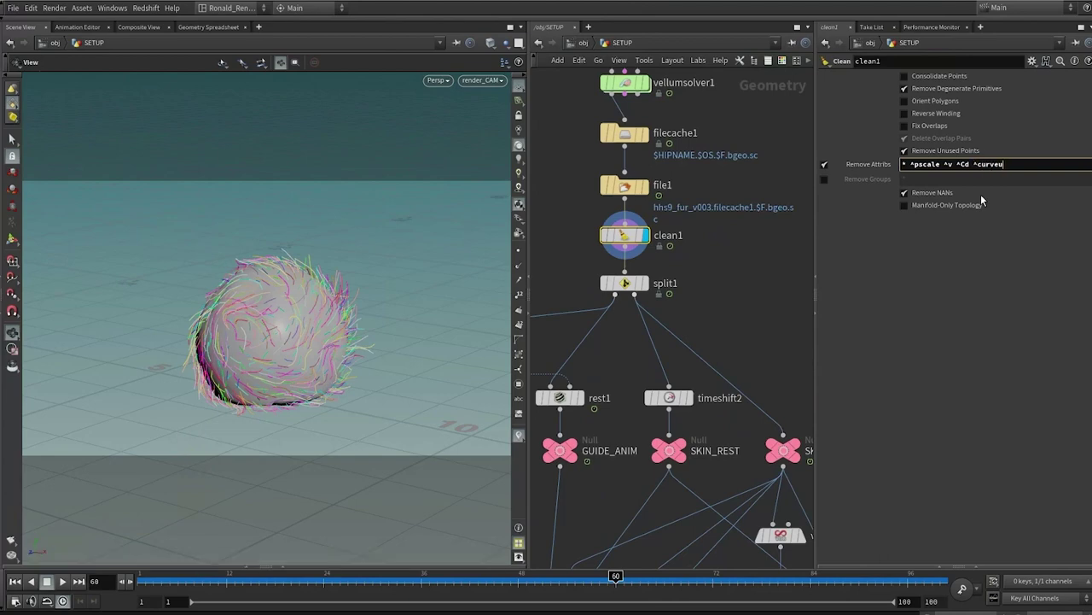
pyautogui.press('Return')
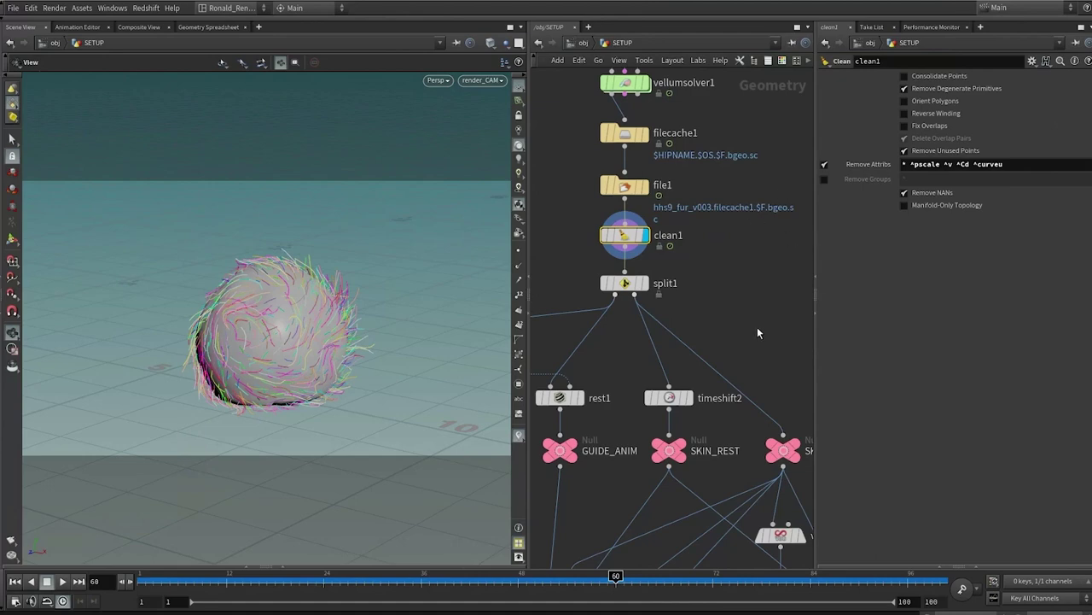
pyautogui.scroll(-3, 757, 332)
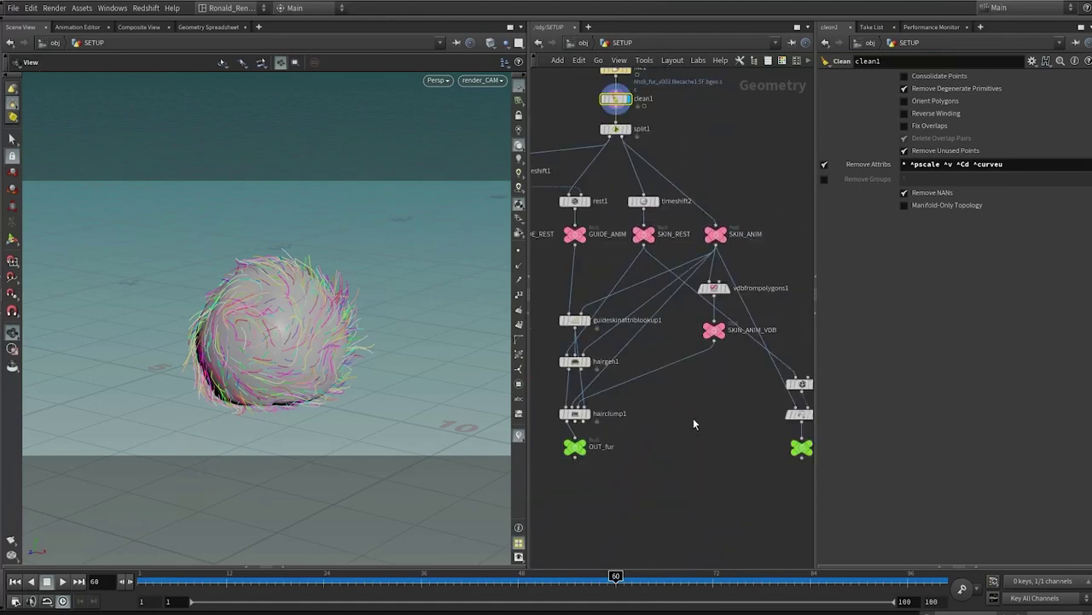
pyautogui.press('u')
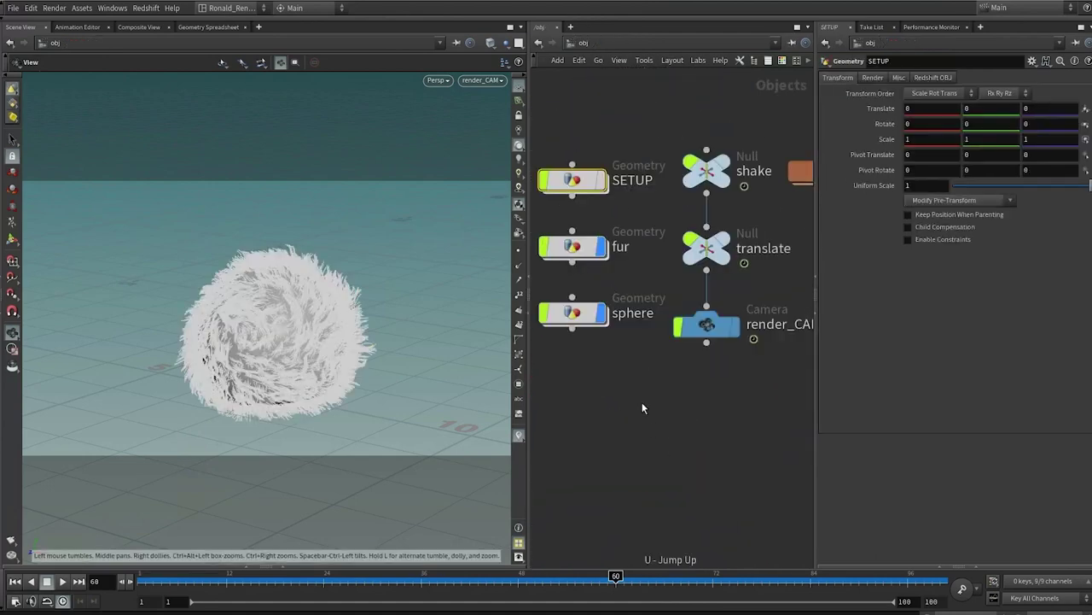
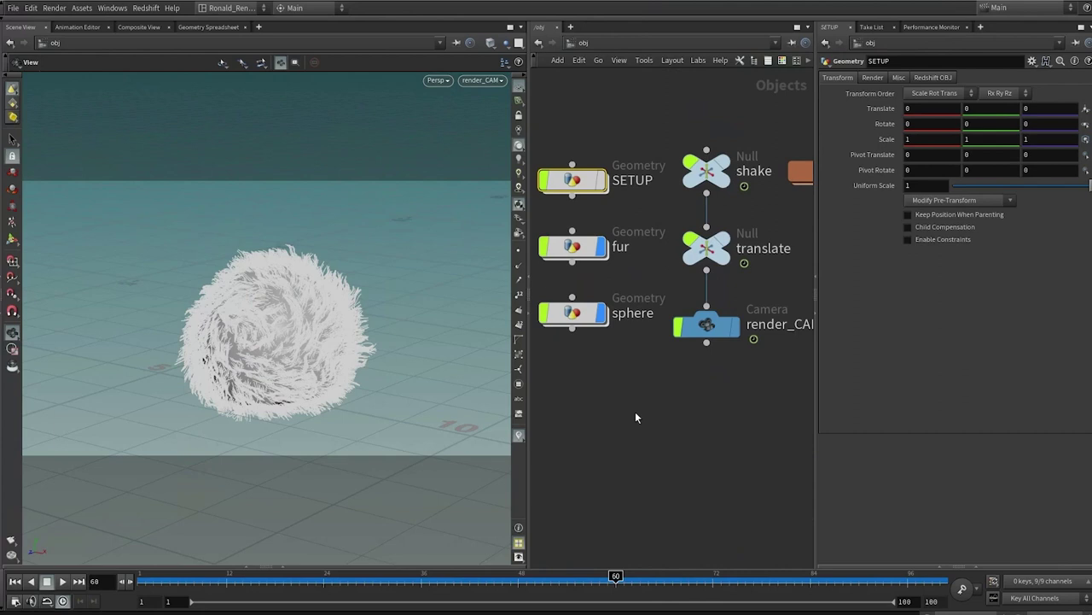
pyautogui.click(595, 455)
pyautogui.moveTo(652, 404); pyautogui.dragTo(689, 437, button='middle')
pyautogui.press('Tab')
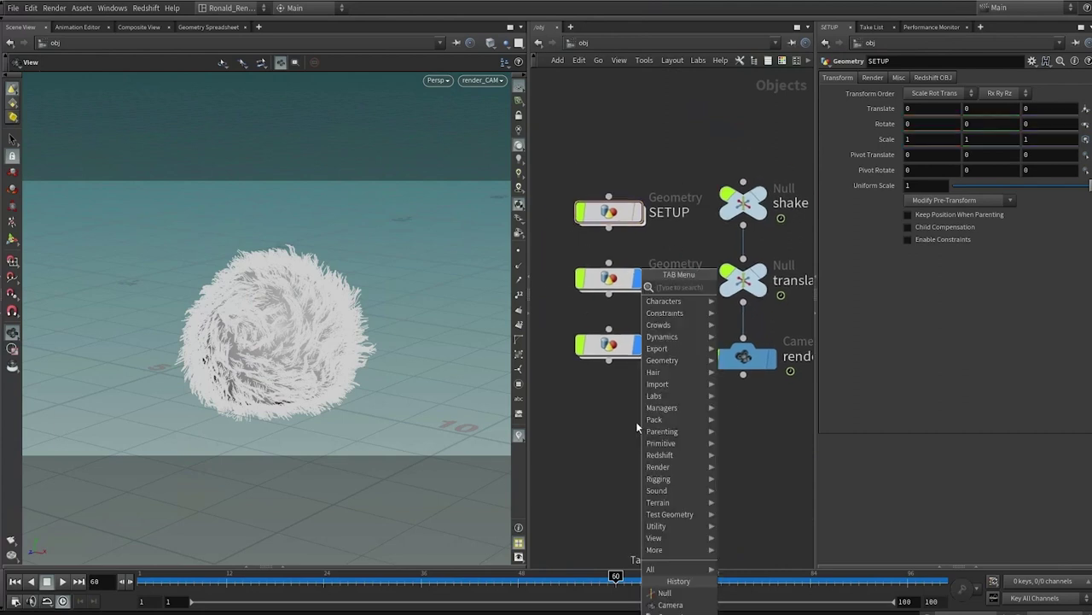
pyautogui.write('gro')
pyautogui.click(619, 410)
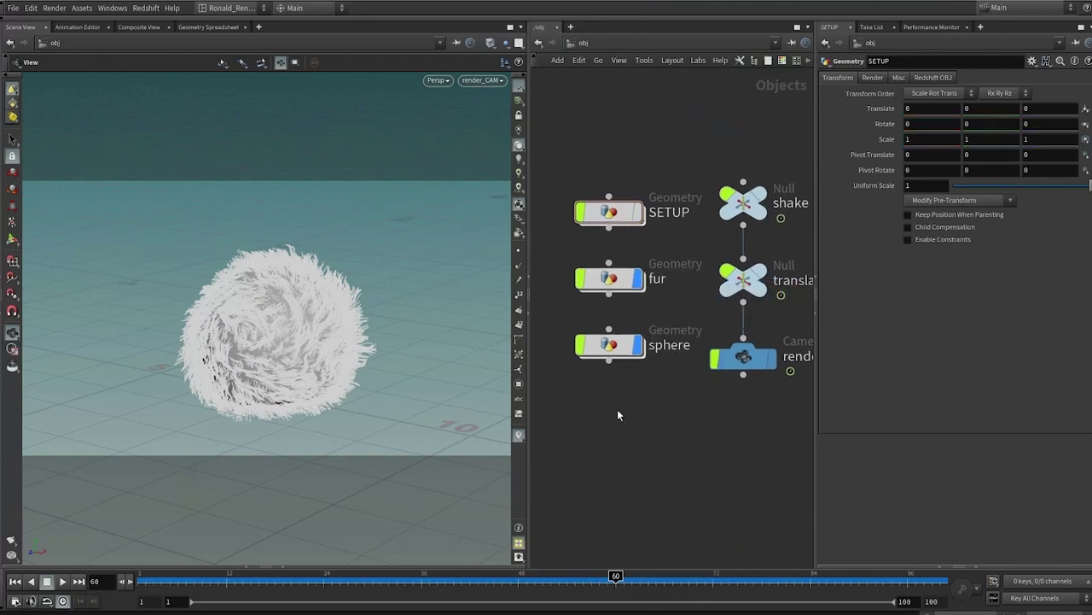
pyautogui.moveTo(592, 315); pyautogui.dragTo(582, 292)
pyautogui.click(627, 449)
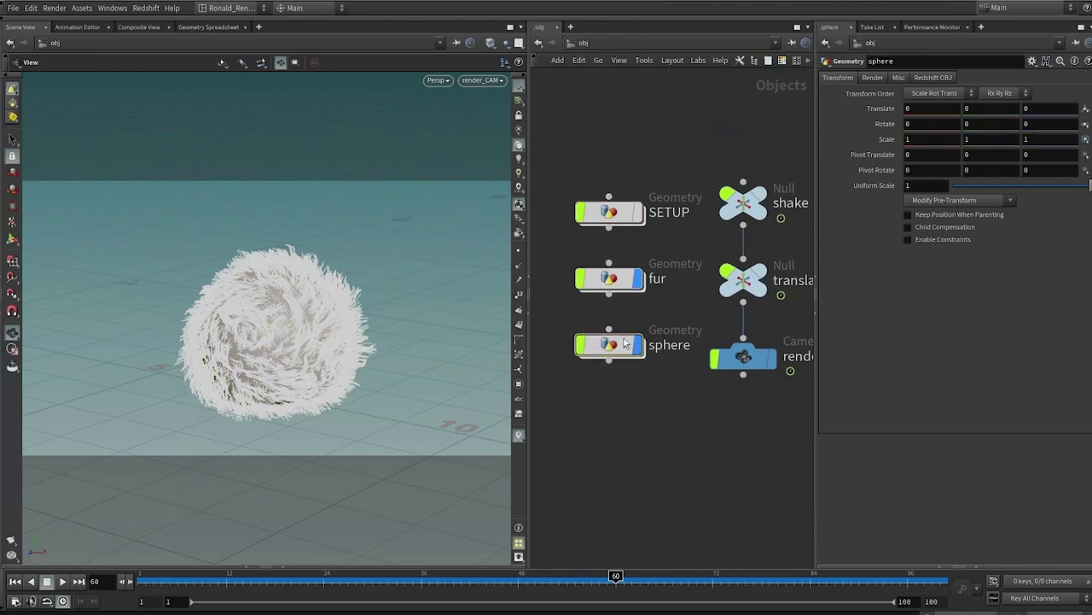
pyautogui.click(608, 283)
pyautogui.click(612, 453)
# Add a Grid object beneath sphere and rename it ground.
pyautogui.press('Tab')
pyautogui.write('gr')
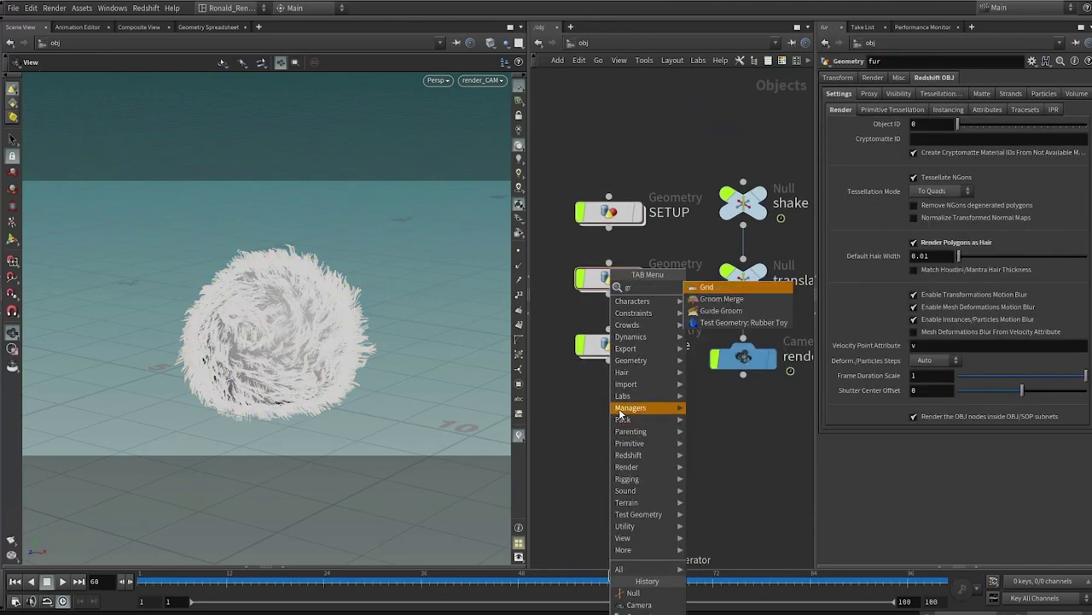
pyautogui.click(706, 287)
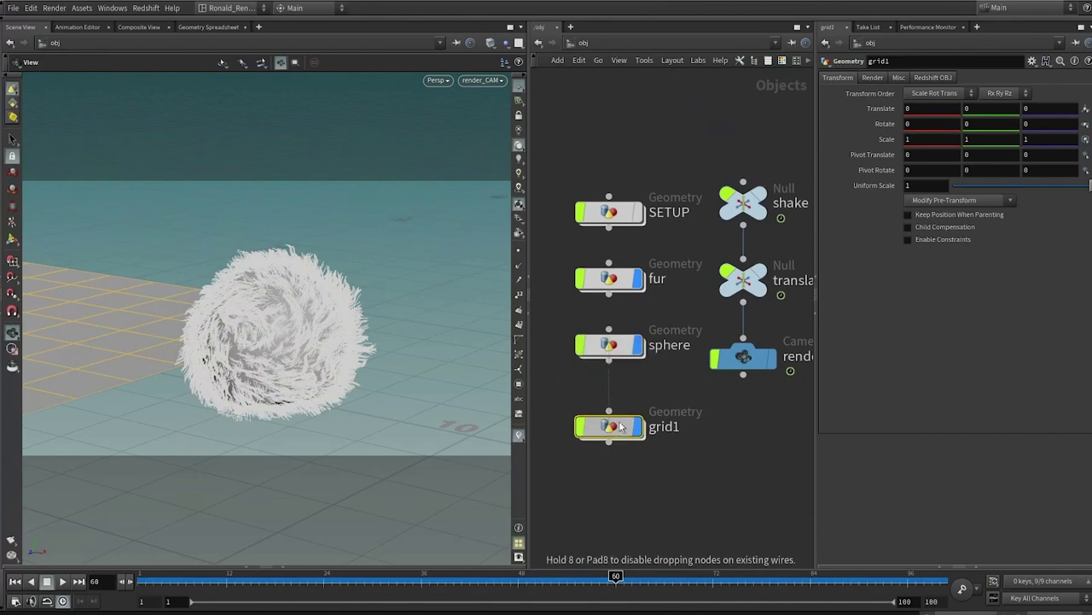
pyautogui.click(676, 423)
pyautogui.moveTo(621, 426); pyautogui.dragTo(564, 431)
pyautogui.write('ground')
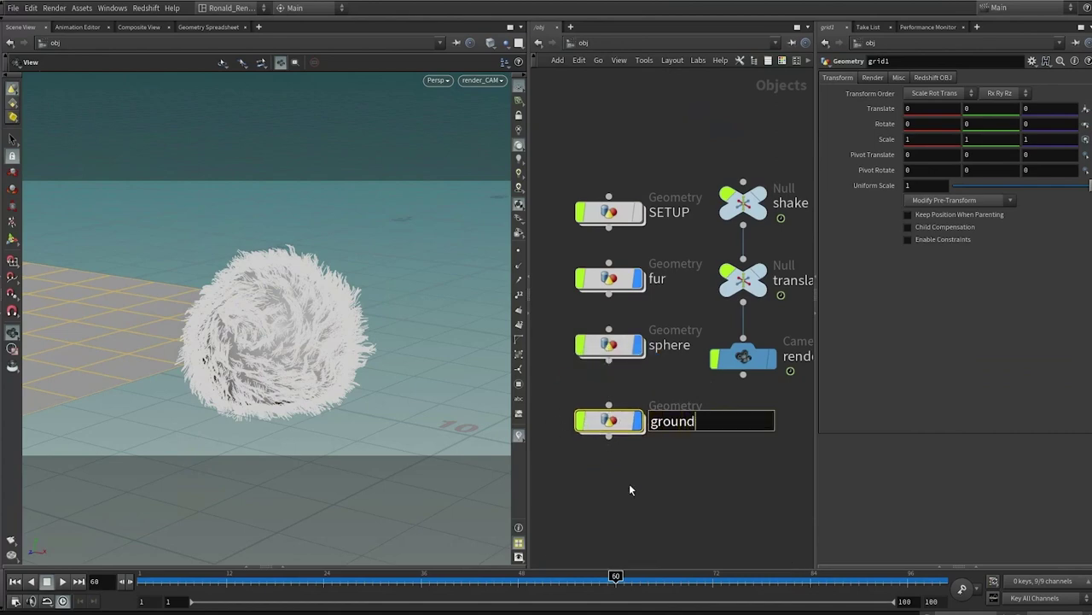
pyautogui.press('Return')
# Enlarge grid1 inside ground to a size of 55.9 by 55.9 and scrub the timeline to frame 100.
pyautogui.press('i')
pyautogui.moveTo(880, 126); pyautogui.dragTo(943, 86, button='middle')
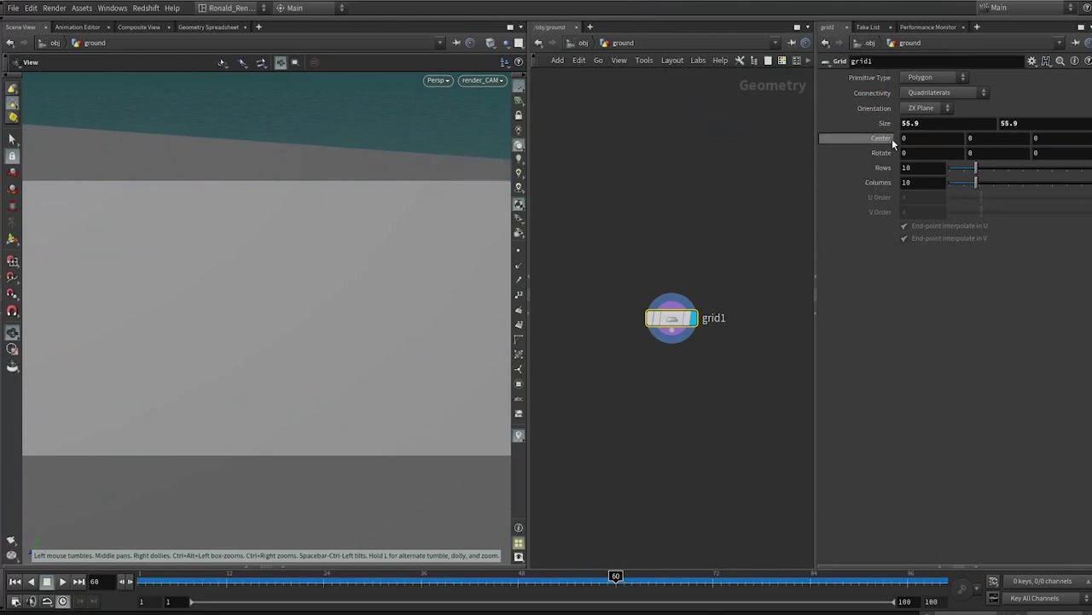
pyautogui.moveTo(919, 139); pyautogui.dragTo(917, 95, button='middle')
pyautogui.moveTo(535, 585); pyautogui.dragTo(365, 592)
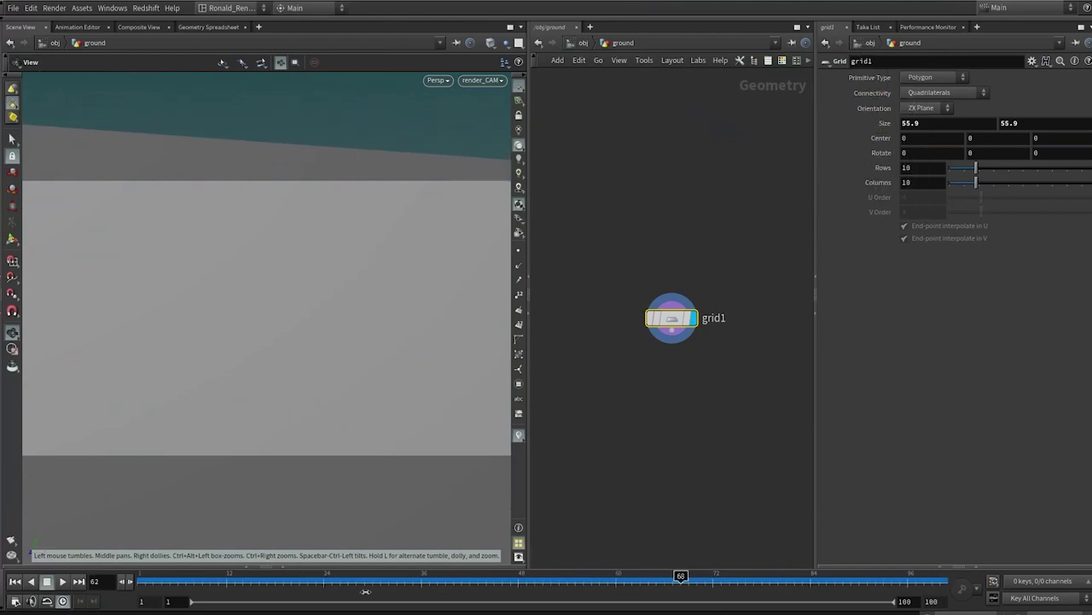
# Append a UV Unwrap node to grid1, align it beneath the grid, and display its output.
pyautogui.moveTo(672, 339); pyautogui.dragTo(676, 375)
pyautogui.write('u')
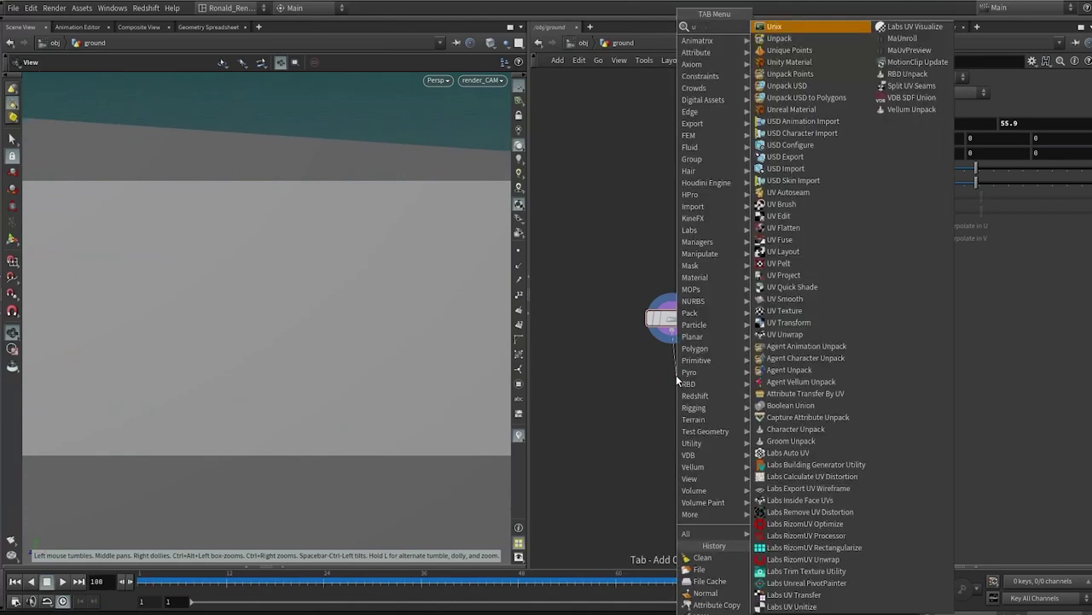
pyautogui.write('b')
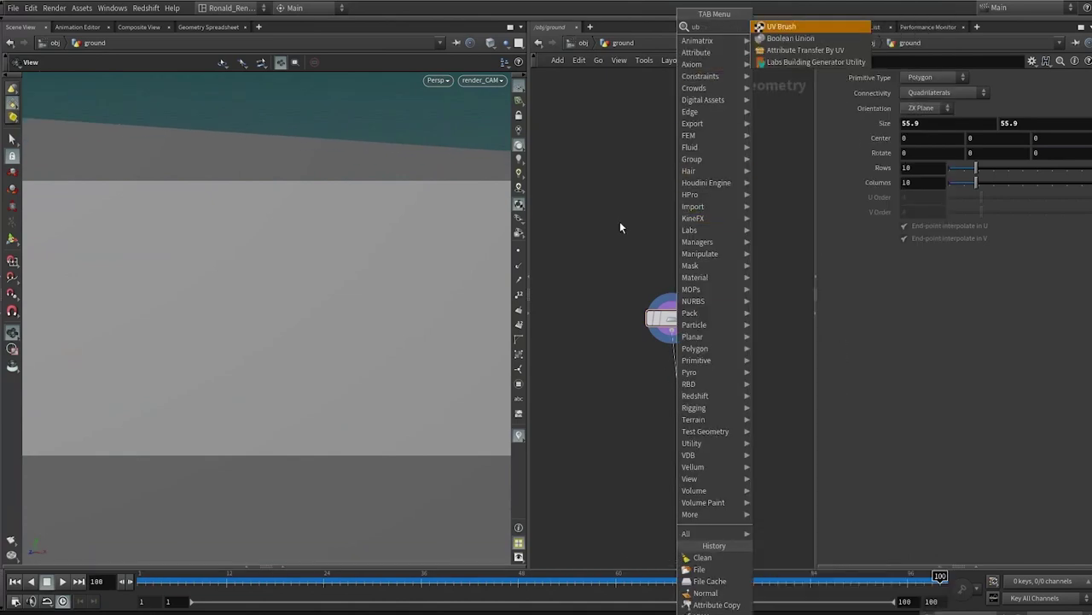
pyautogui.press('Escape')
pyautogui.press('Tab')
pyautogui.write('unwrap')
pyautogui.press('Return')
pyautogui.press('Return')
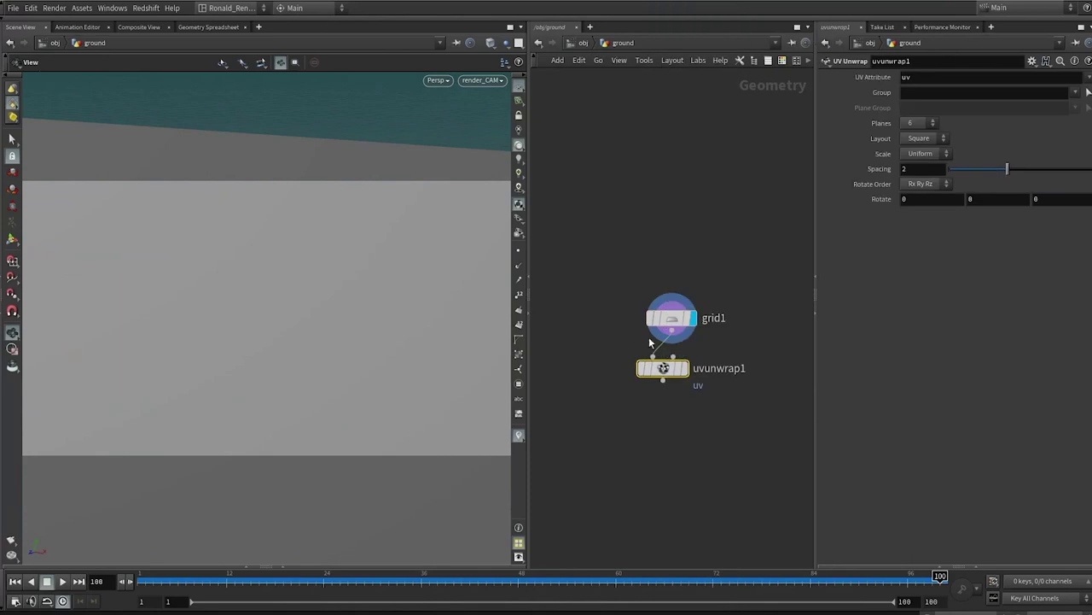
pyautogui.moveTo(671, 370); pyautogui.dragTo(680, 384)
pyautogui.click(694, 383)
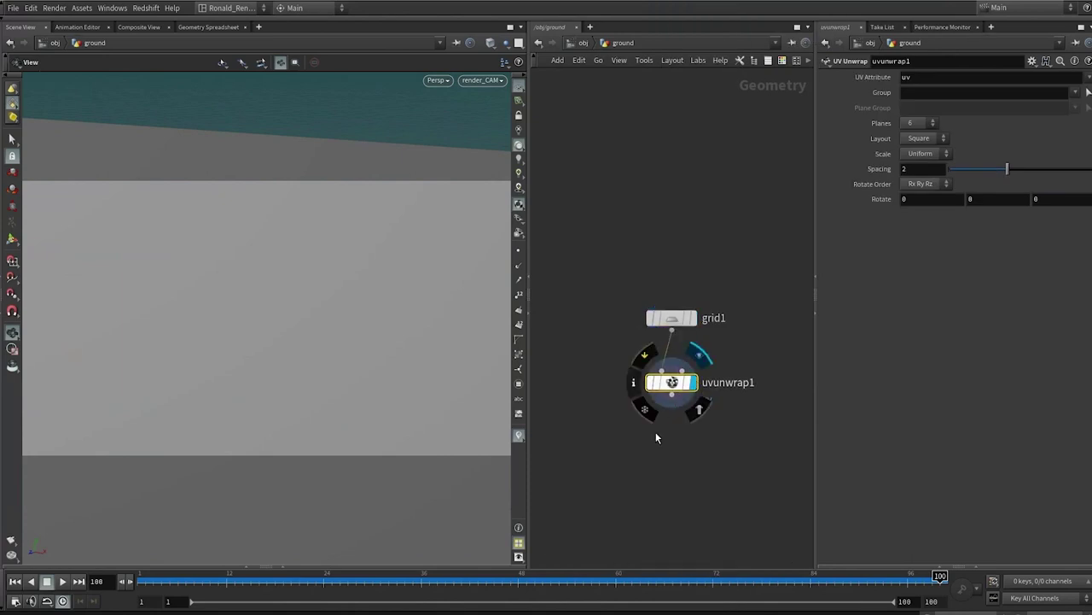
# Check the ground's UV layout and view the scene from object level through render_CAM at frame 94.
pyautogui.hotkey('space', '5')
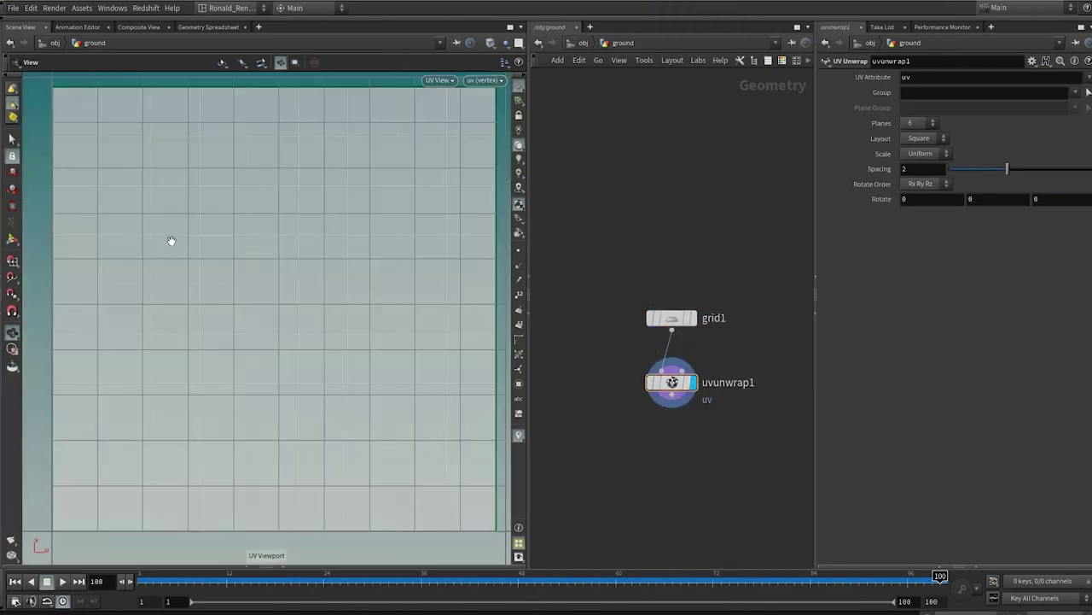
pyautogui.press('u')
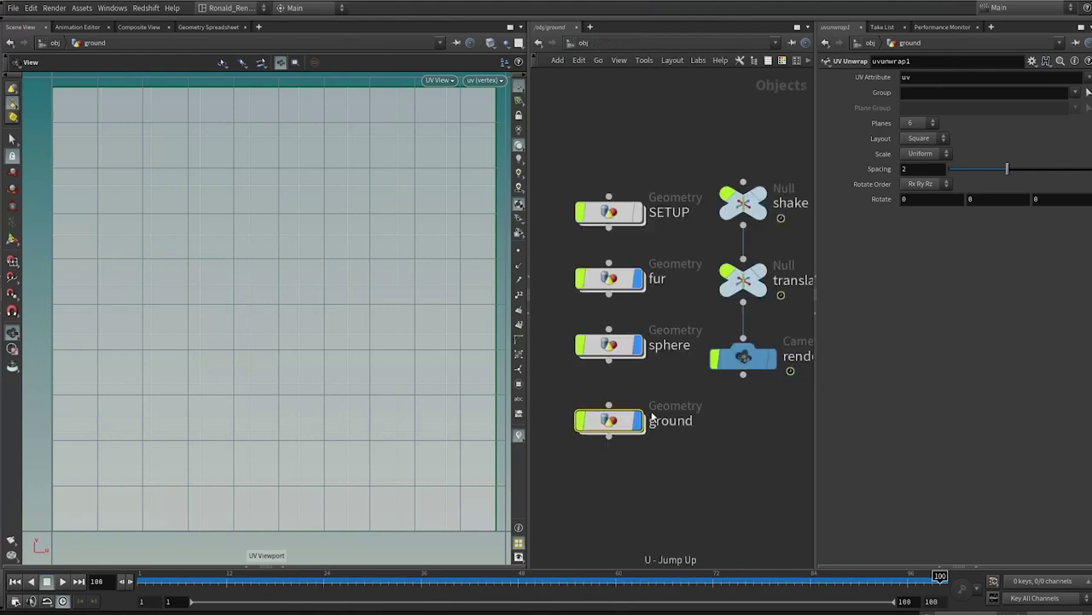
pyautogui.moveTo(649, 498); pyautogui.dragTo(574, 176)
pyautogui.hotkey('space', '1')
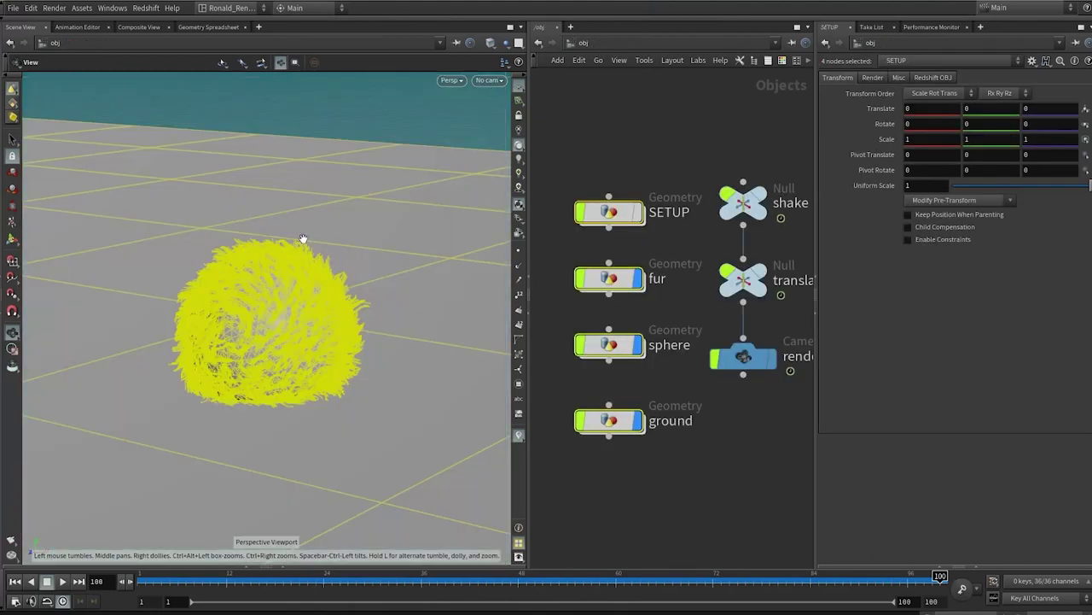
pyautogui.click(589, 493)
pyautogui.press('[')
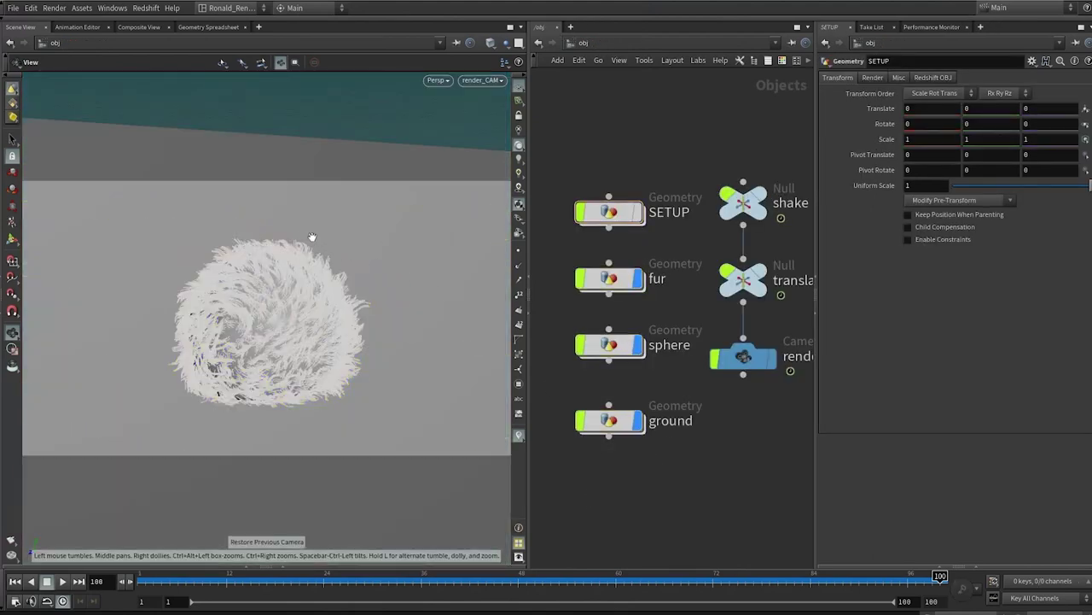
pyautogui.click(31, 581)
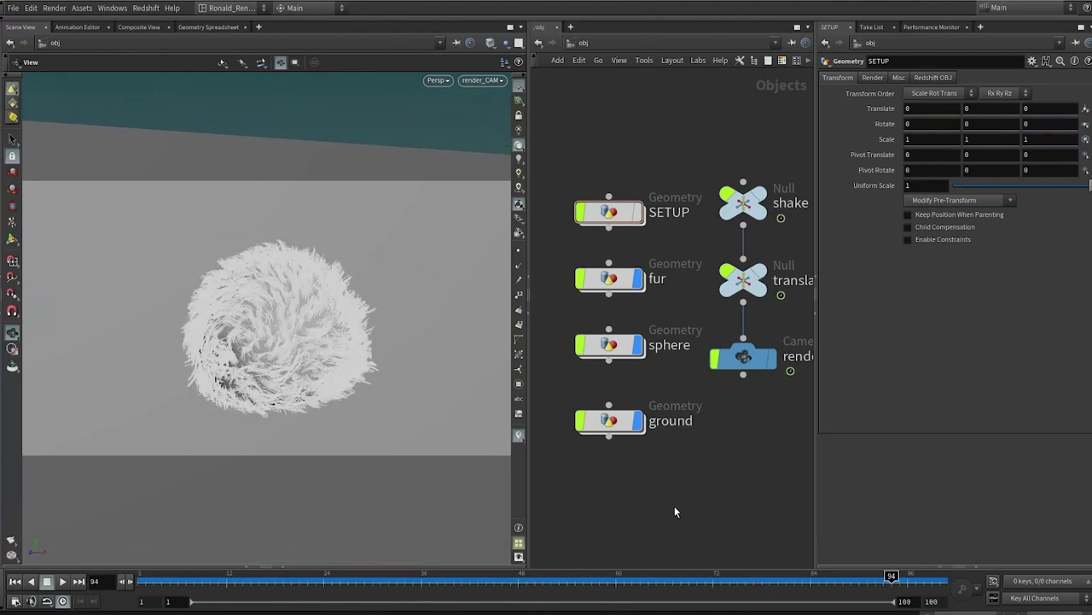
# Assign the /mat/redshift_fur material to the fur object.
pyautogui.click(623, 279)
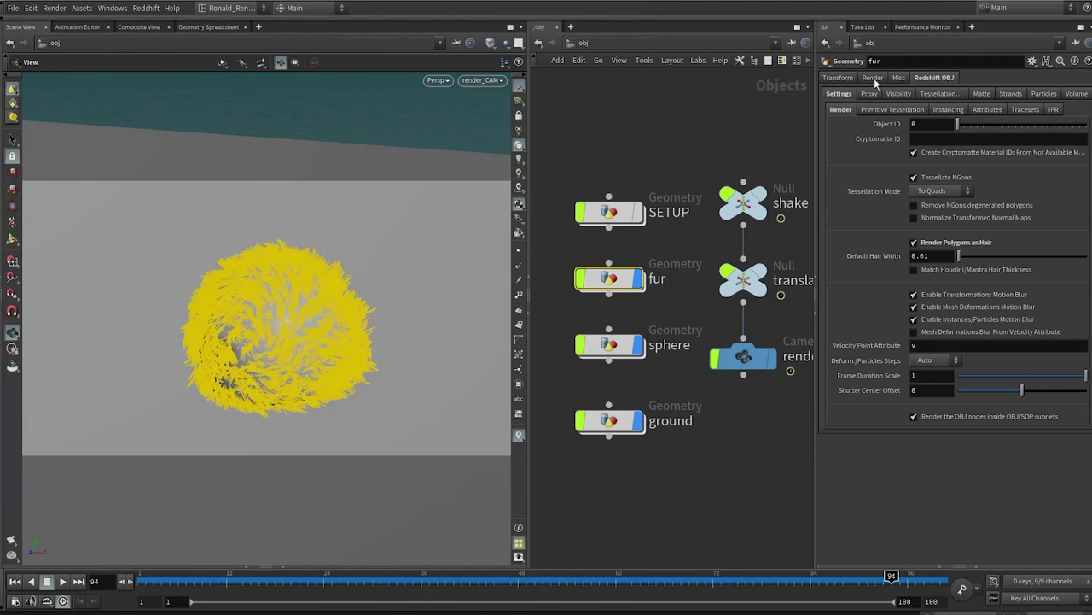
pyautogui.click(872, 78)
pyautogui.click(1077, 93)
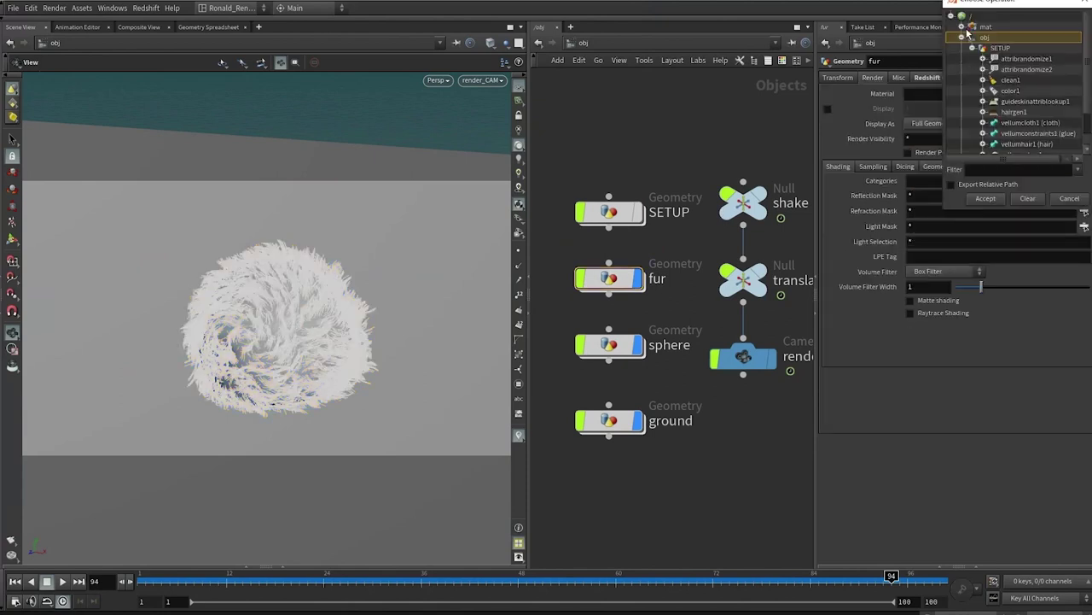
pyautogui.click(963, 37)
pyautogui.click(963, 26)
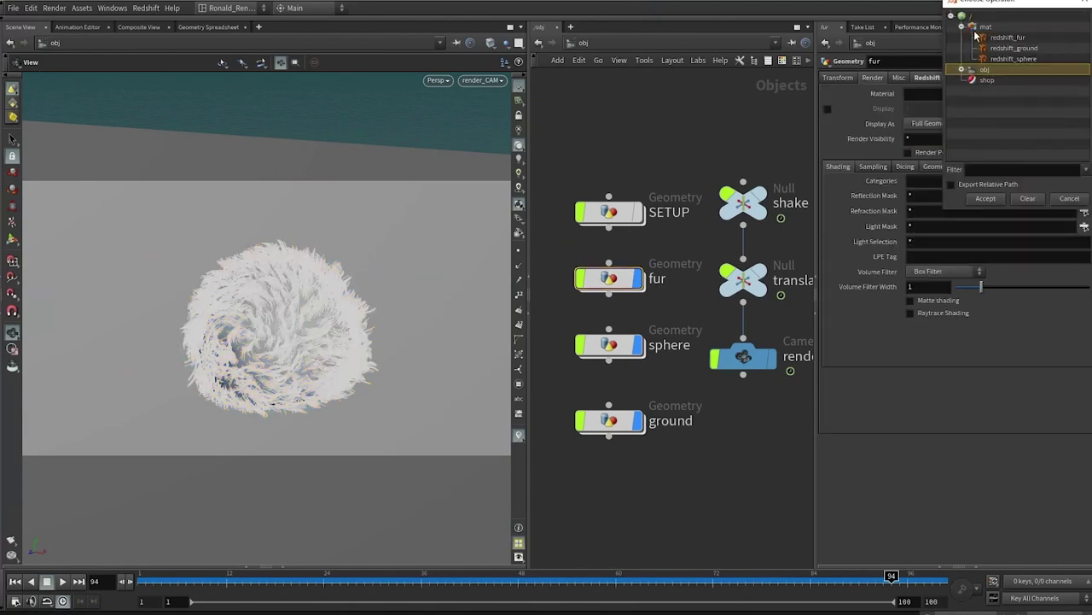
pyautogui.doubleClick(1018, 40)
pyautogui.click(658, 108)
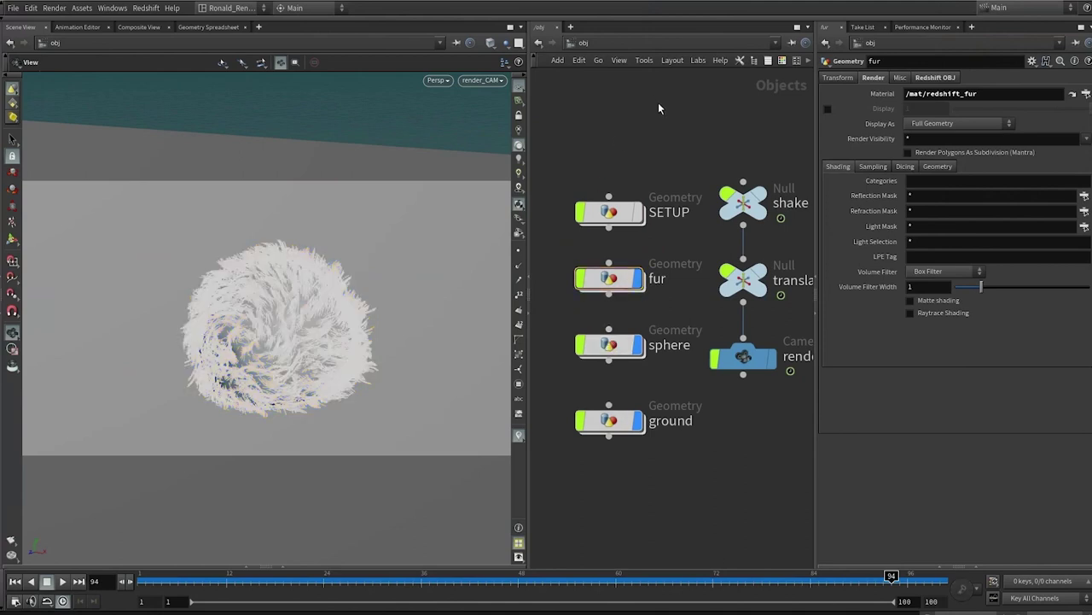
# Hide the fur object and apply the redshift_sphere material to the sphere in the scene view.
pyautogui.press('2')
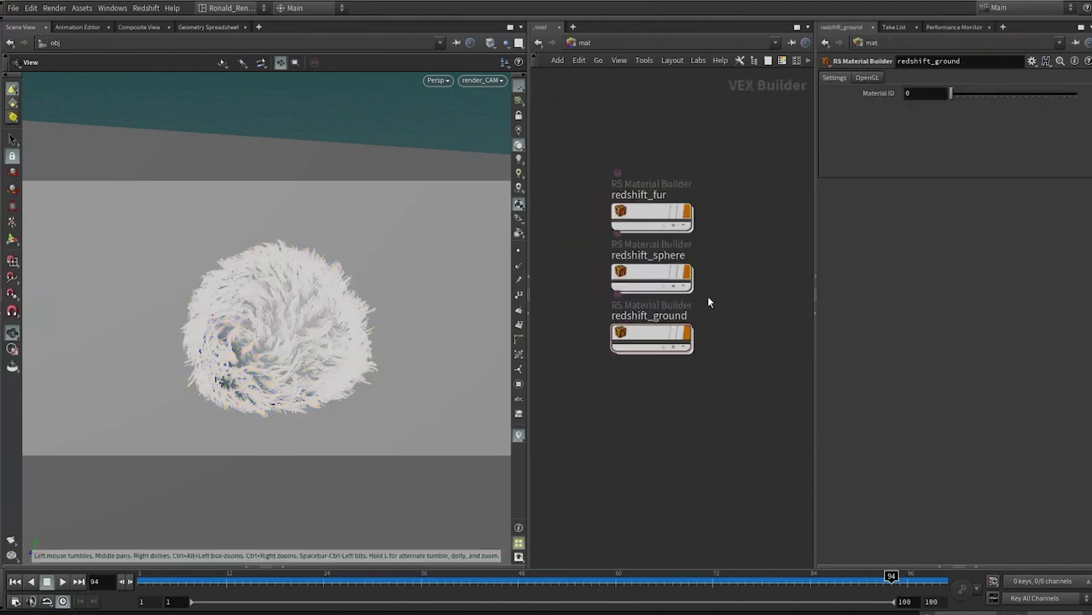
pyautogui.moveTo(653, 275); pyautogui.dragTo(275, 341)
pyautogui.moveTo(323, 304); pyautogui.dragTo(285, 310)
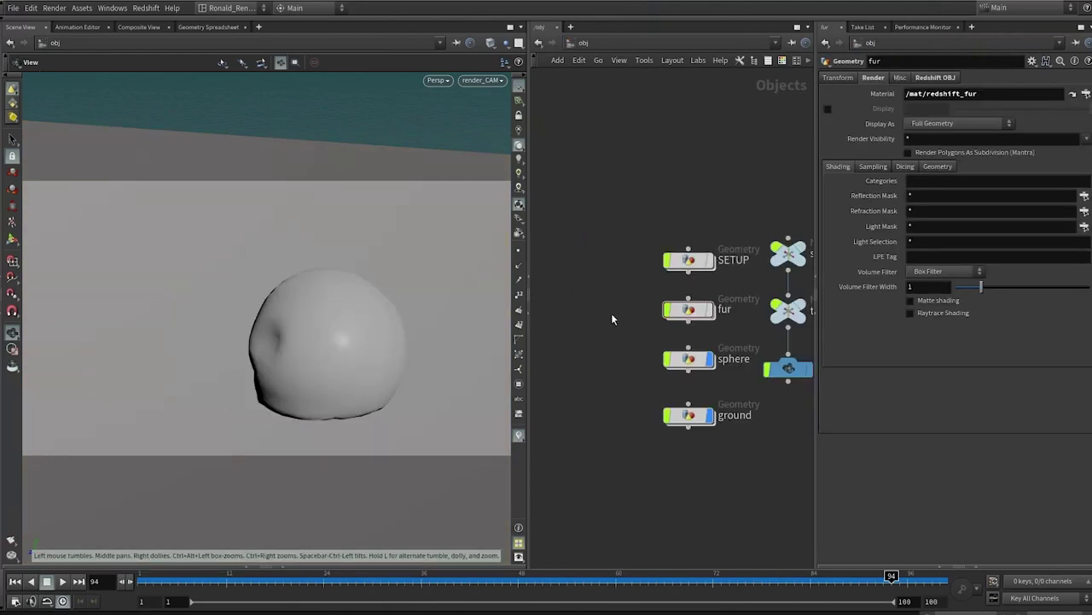
pyautogui.moveTo(619, 333); pyautogui.dragTo(582, 278, button='middle')
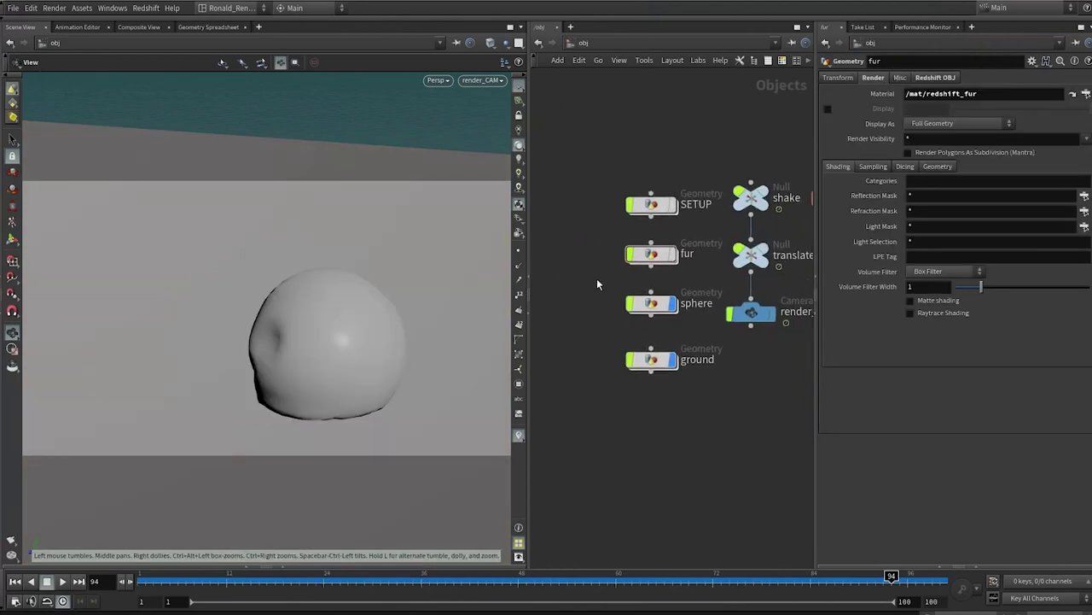
pyautogui.press('2')
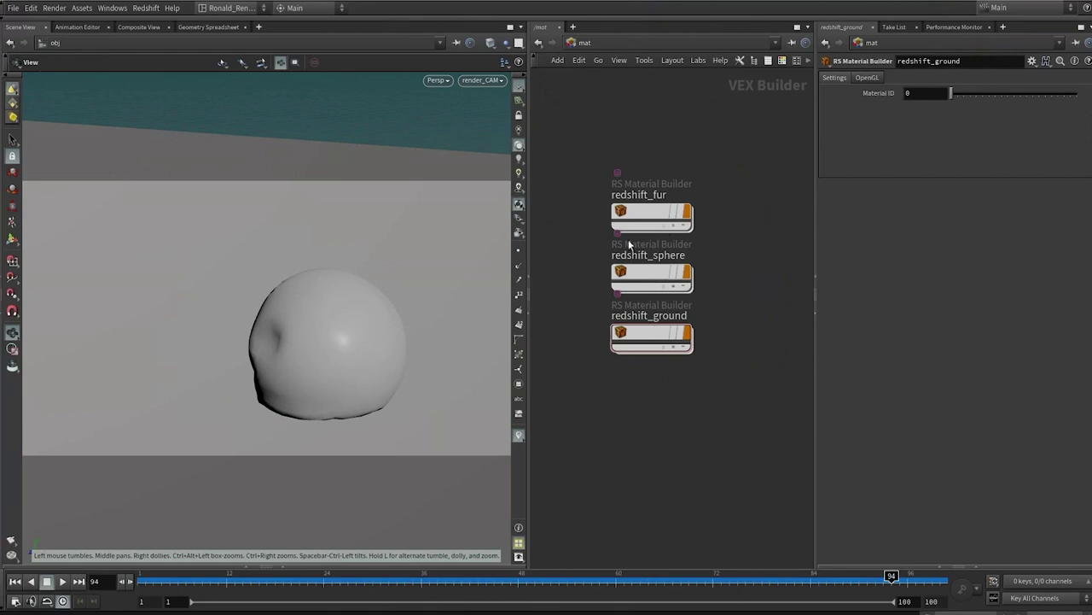
pyautogui.moveTo(640, 274); pyautogui.dragTo(344, 330)
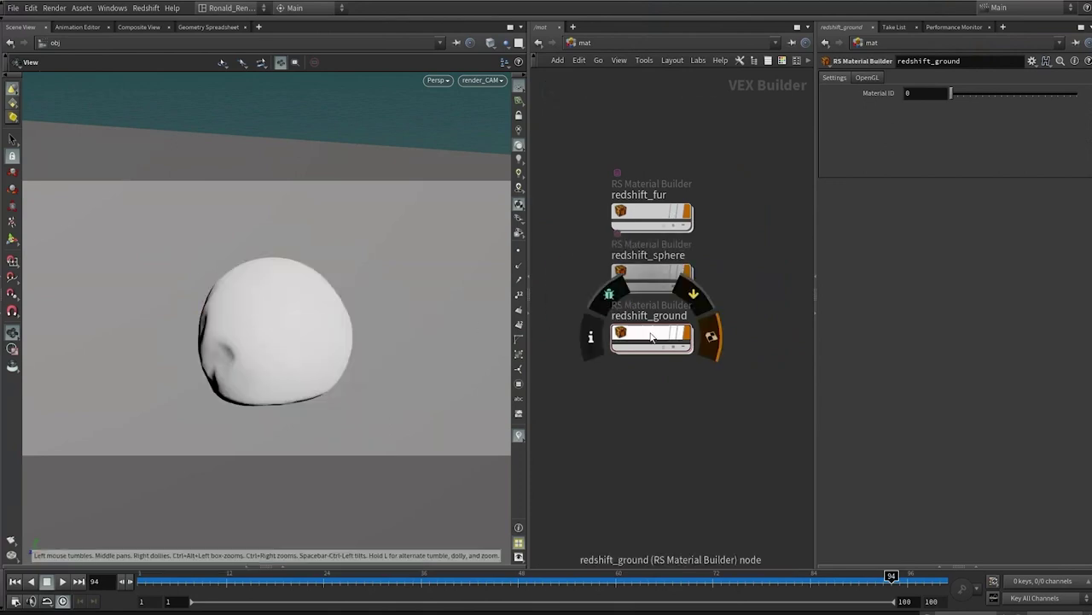
# Turn the fur object's display back on and return to the material network.
pyautogui.press('1')
pyautogui.moveTo(660, 427); pyautogui.dragTo(688, 481, button='middle')
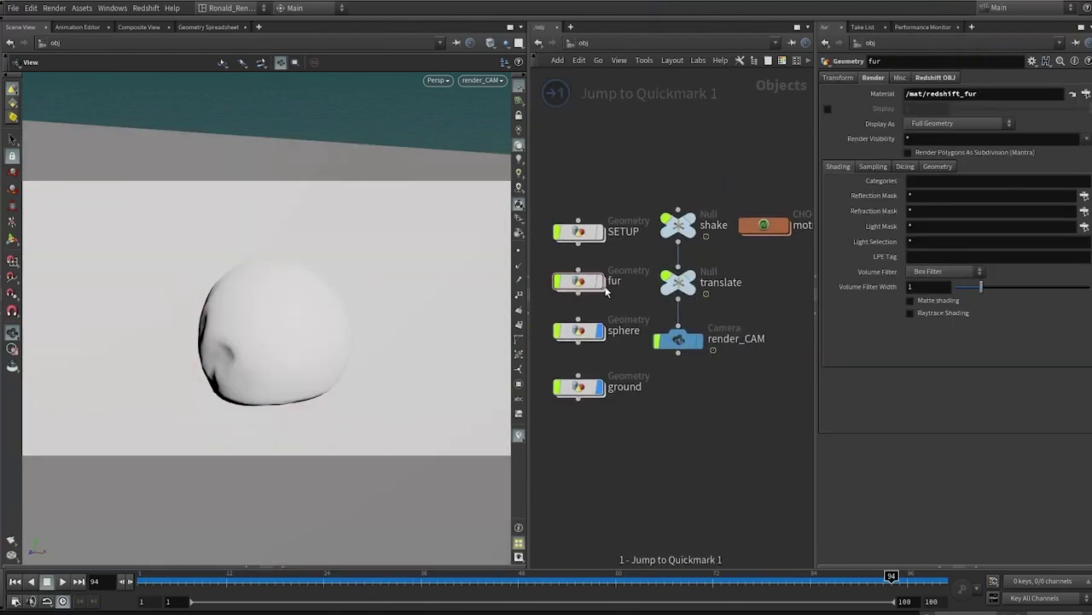
pyautogui.click(600, 280)
pyautogui.press('2')
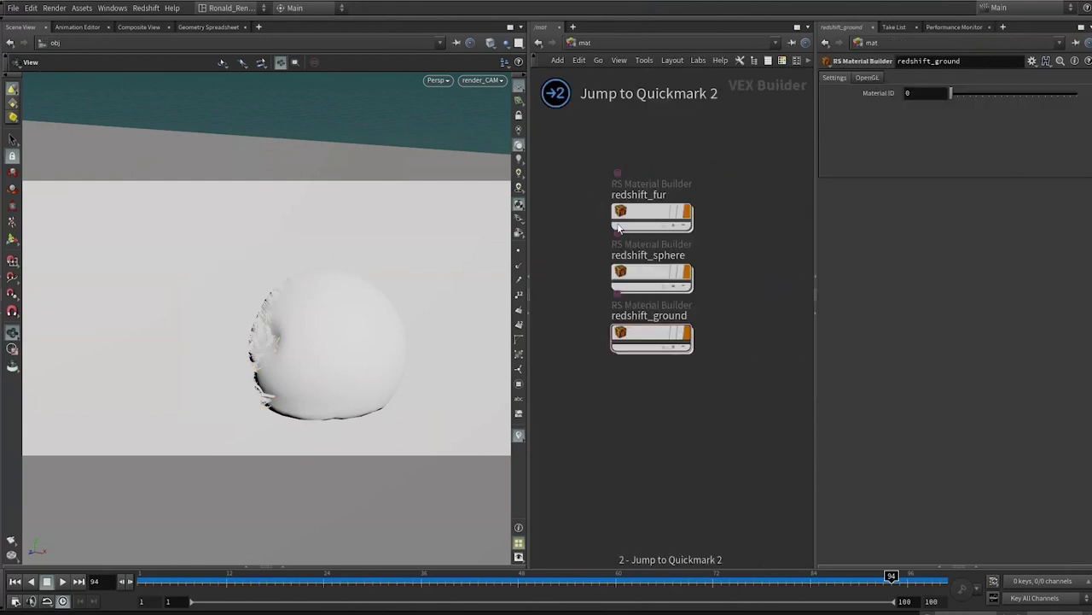
# Enlarge the Redshift RenderView pane beneath the scene view and set its fixed scaling to 50 %.
pyautogui.moveTo(652, 215); pyautogui.dragTo(237, 299)
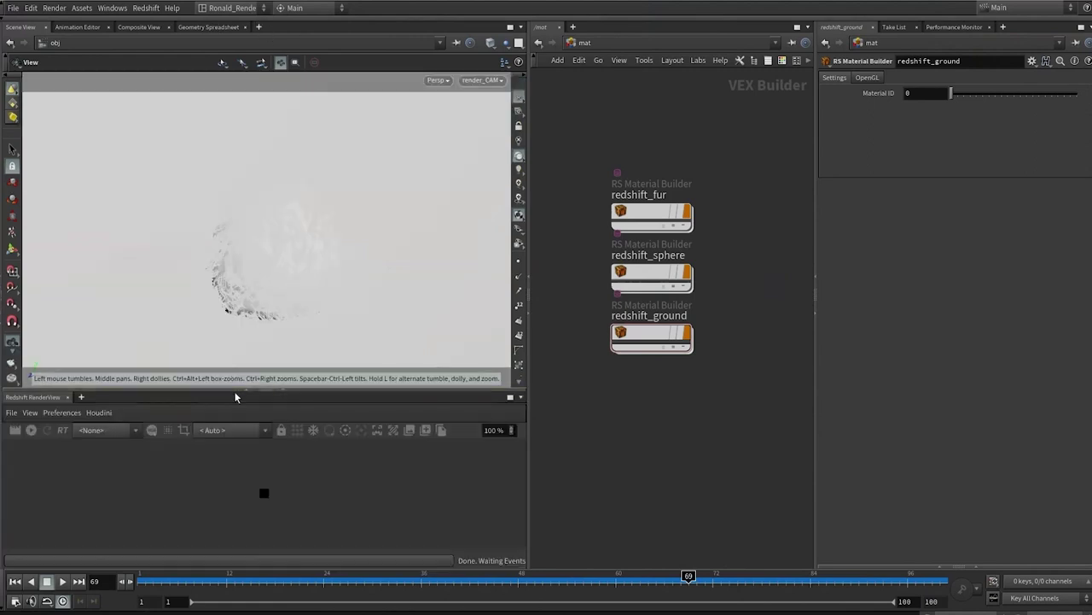
pyautogui.moveTo(229, 391); pyautogui.dragTo(234, 265)
pyautogui.click(523, 307)
pyautogui.click(36, 322)
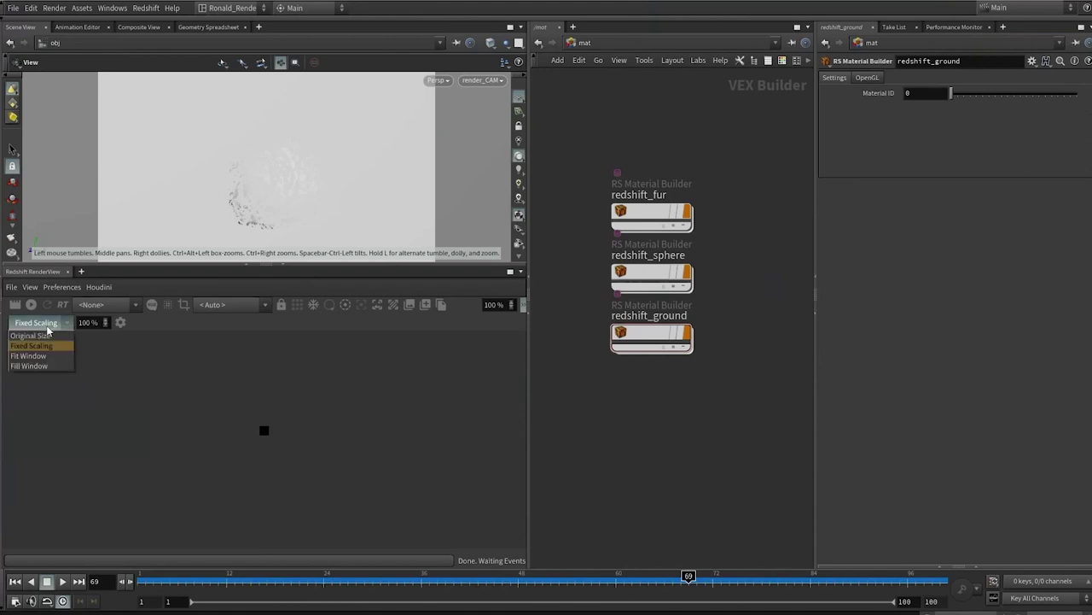
pyautogui.click(100, 322)
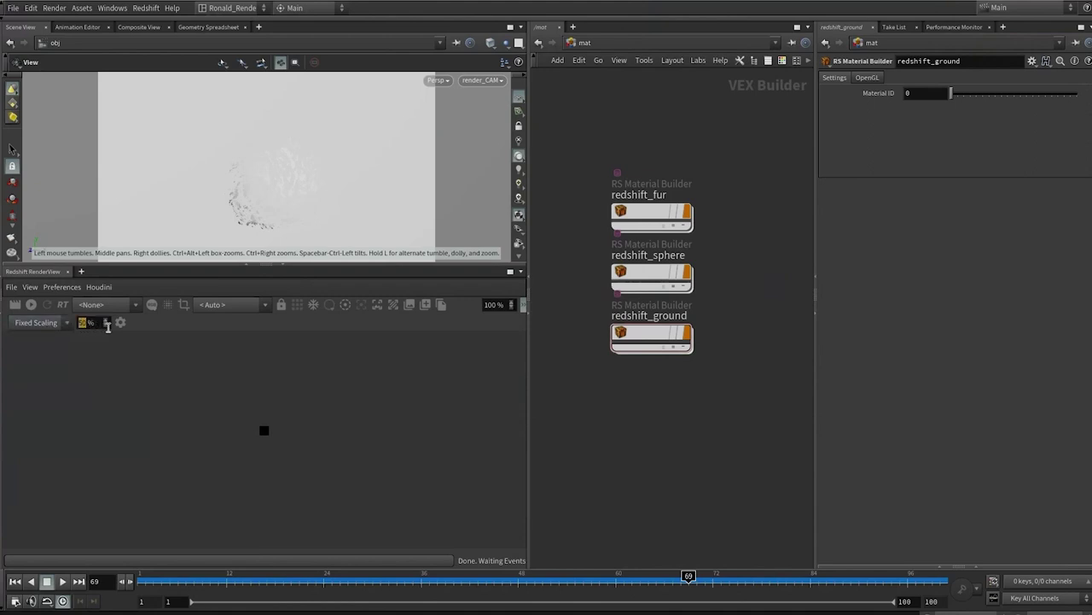
pyautogui.click(523, 305)
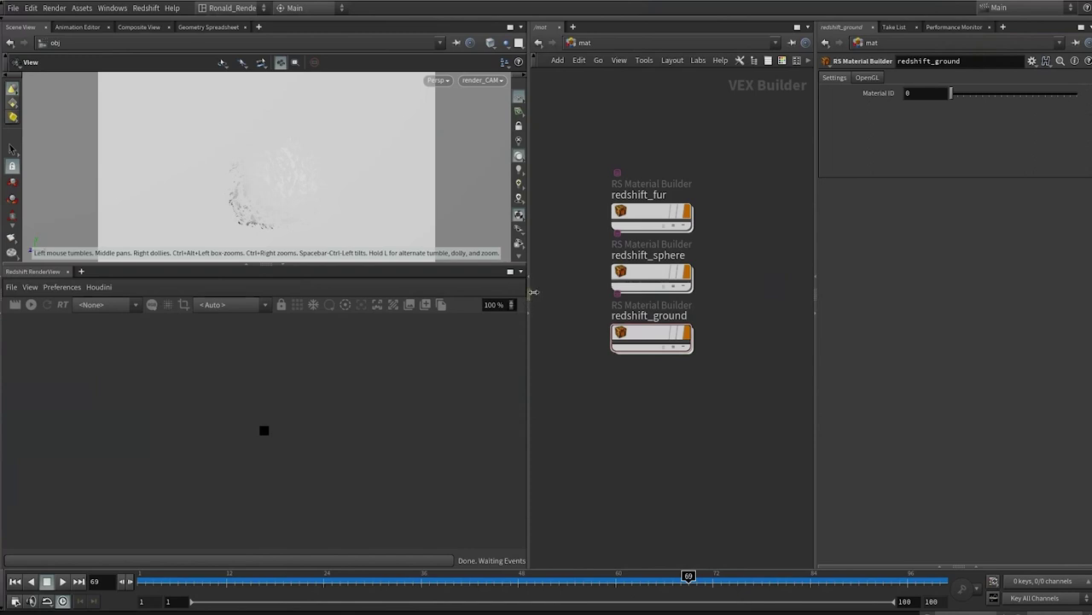
pyautogui.moveTo(529, 293); pyautogui.dragTo(608, 293)
# Set Redshift_ROP1's valid frame range to Render Frame Range and run a preview render of the furry sphere.
pyautogui.press('3')
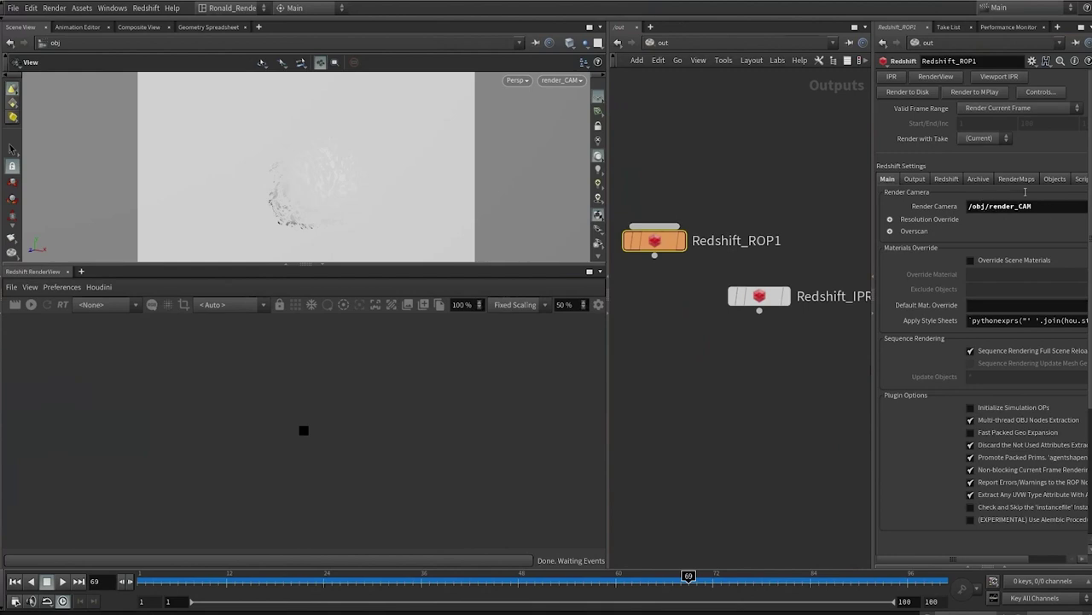
pyautogui.click(1003, 111)
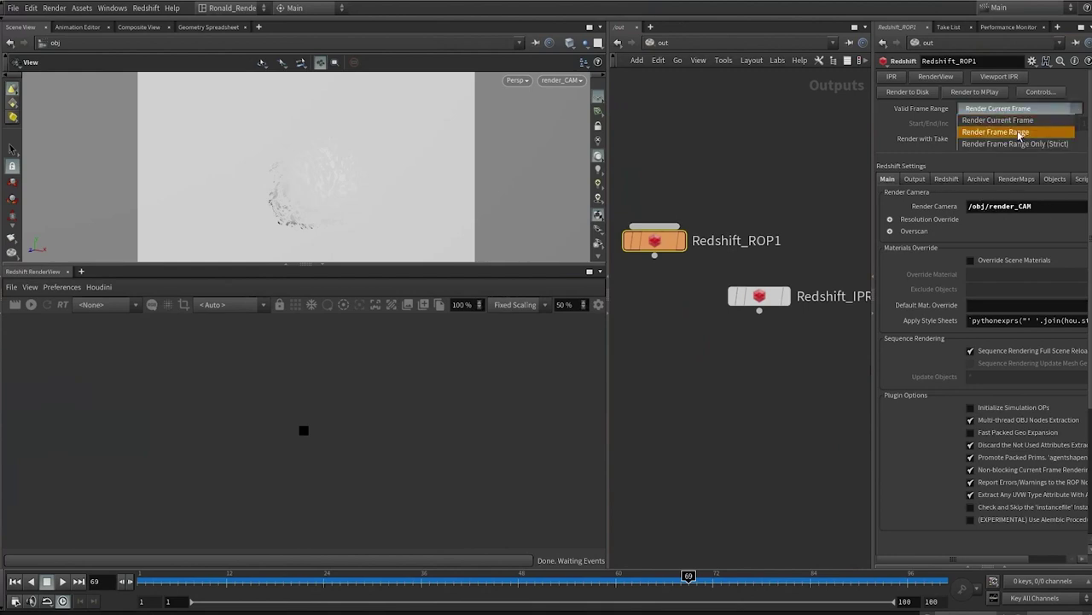
pyautogui.click(1018, 133)
pyautogui.click(946, 178)
pyautogui.scroll(-2, 946, 179)
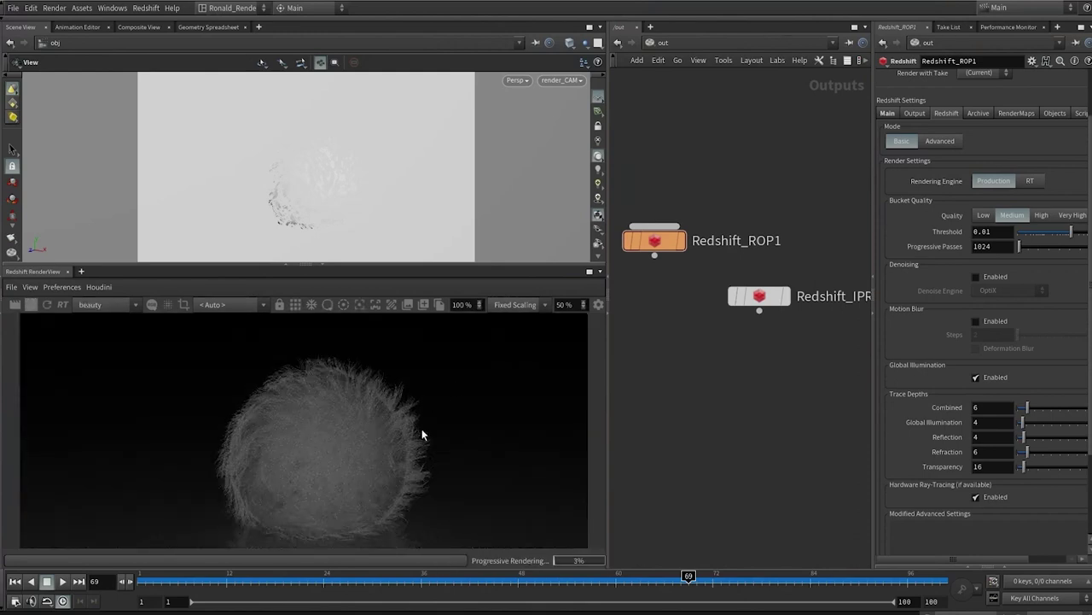
pyautogui.press('Escape')
# Add an RSLightDome light at object level near render_CAM.
pyautogui.press('1')
pyautogui.press('Tab')
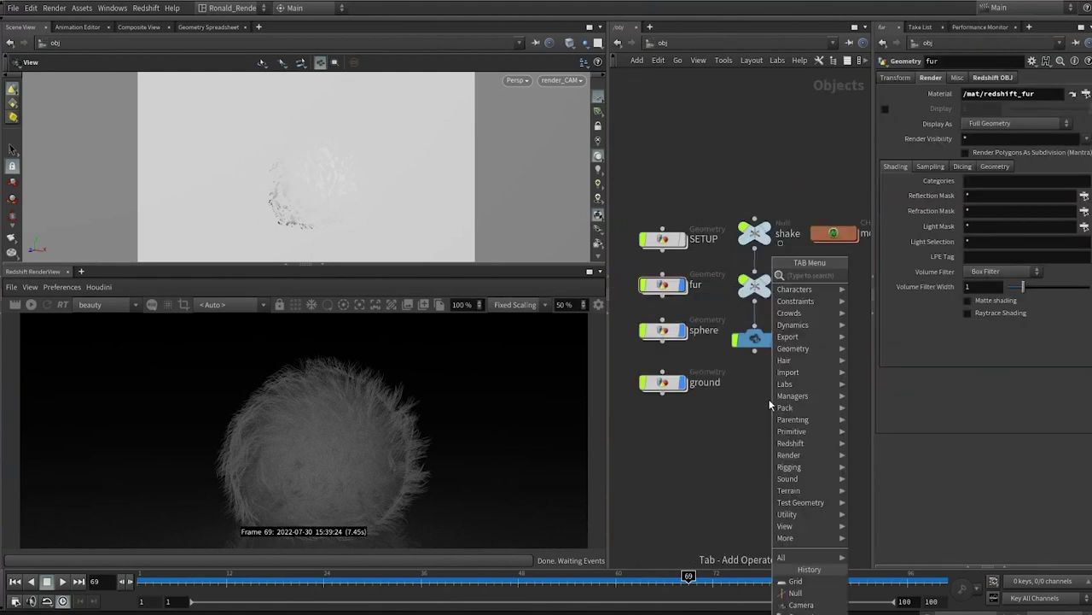
pyautogui.write('rsl')
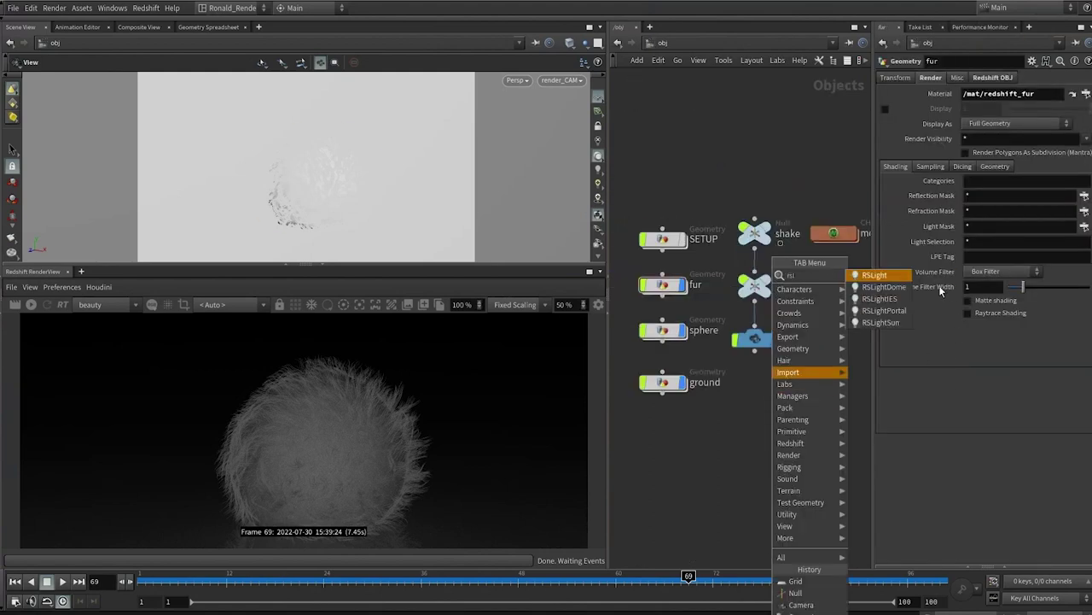
pyautogui.click(884, 288)
pyautogui.click(785, 400)
# Load the goegap_2k.hdr texture into the dome light and place its node beside the translate null.
pyautogui.click(926, 78)
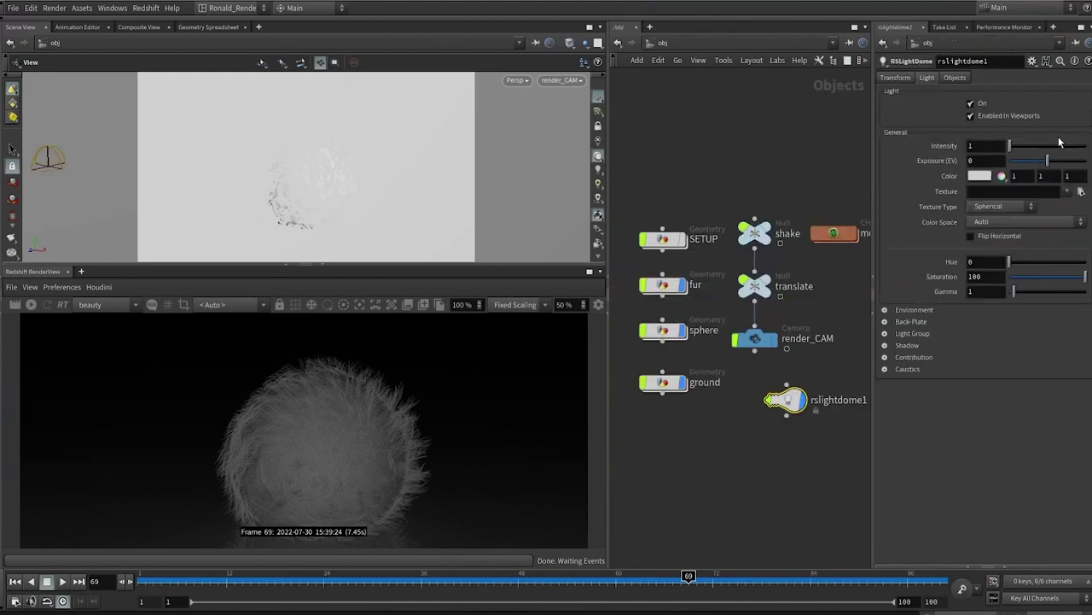
pyautogui.click(1067, 192)
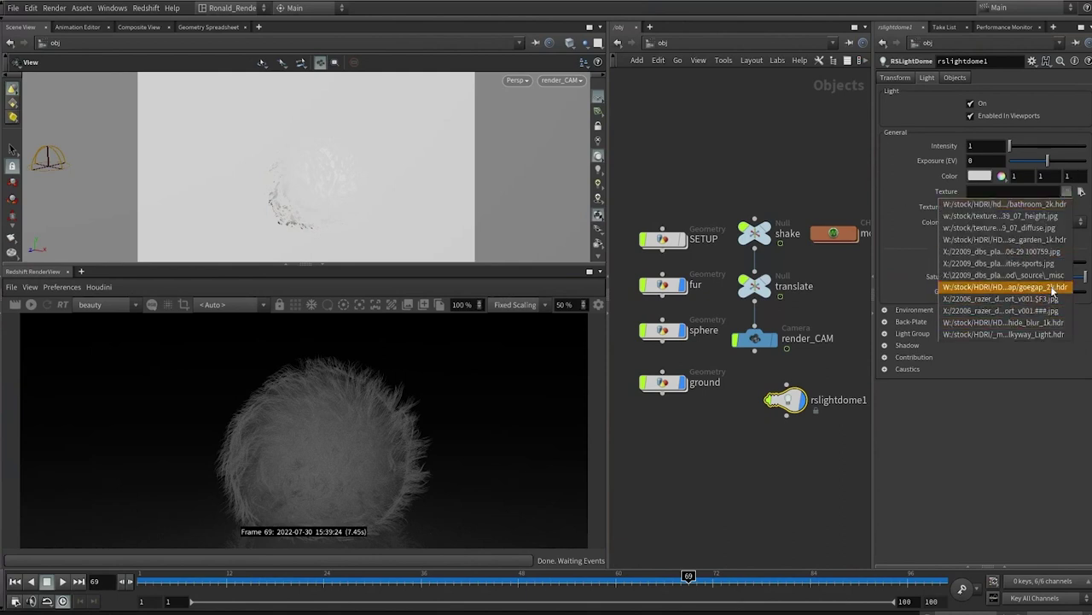
pyautogui.click(1015, 291)
pyautogui.moveTo(787, 422); pyautogui.dragTo(687, 447, button='middle')
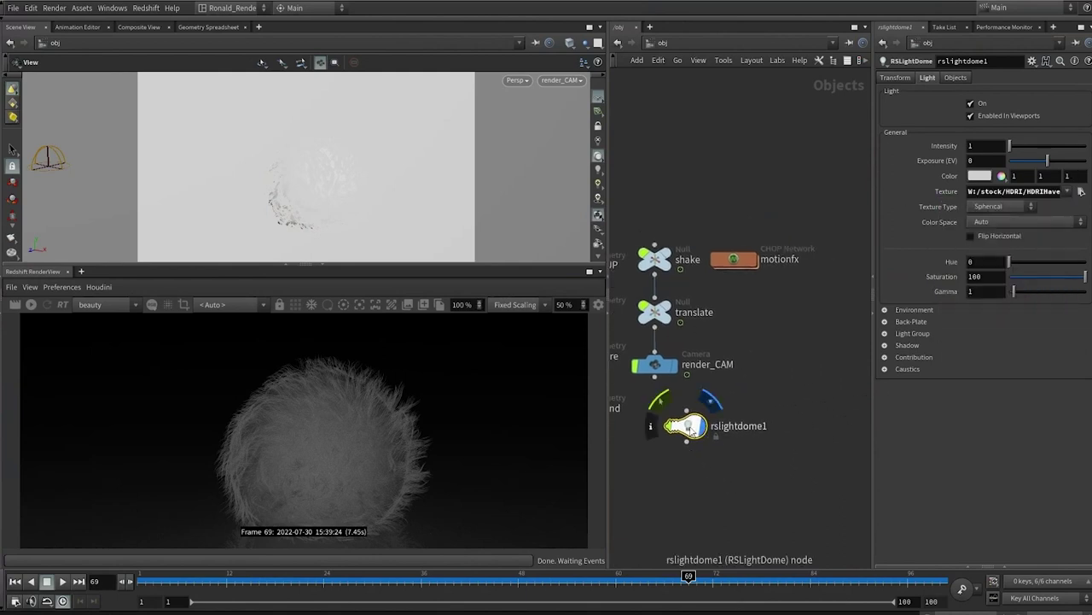
pyautogui.moveTo(697, 423); pyautogui.dragTo(747, 311)
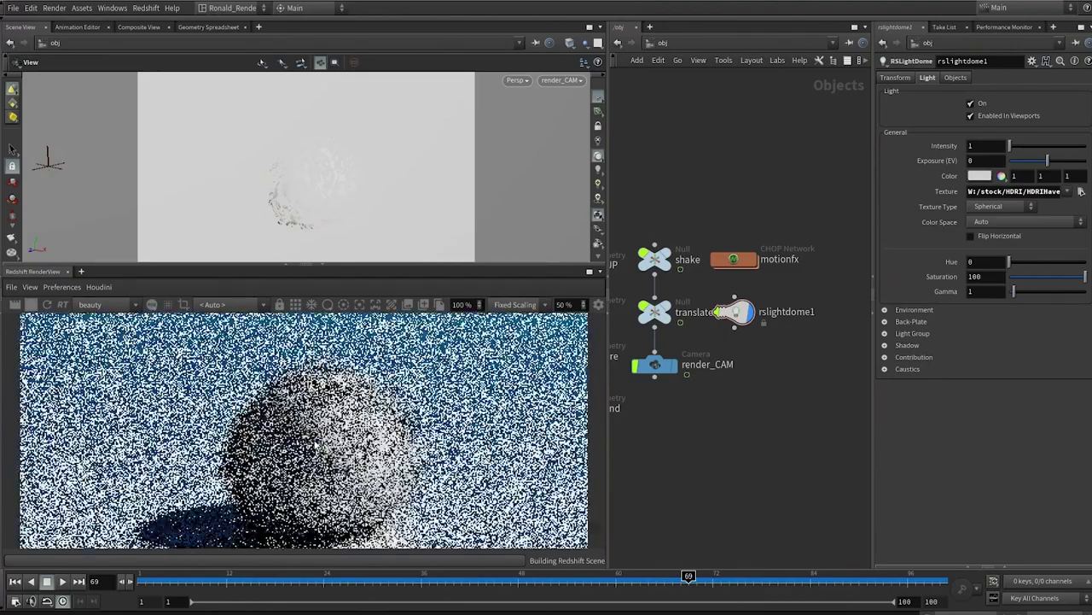
# Rotate the dome light to -20 in X and -190 in Y.
pyautogui.click(894, 79)
pyautogui.moveTo(1013, 140); pyautogui.dragTo(870, 107, button='middle')
pyautogui.scroll(-3, 410, 412)
pyautogui.moveTo(1021, 135); pyautogui.dragTo(922, 100, button='middle')
pyautogui.moveTo(973, 135); pyautogui.dragTo(953, 91, button='middle')
pyautogui.click(832, 305)
pyautogui.scroll(3, 689, 442)
pyautogui.moveTo(715, 427); pyautogui.dragTo(767, 464, button='middle')
# Open the redshift_ground material and set Material1's reflection roughness to 0.5.
pyautogui.press('2')
pyautogui.doubleClick(714, 313)
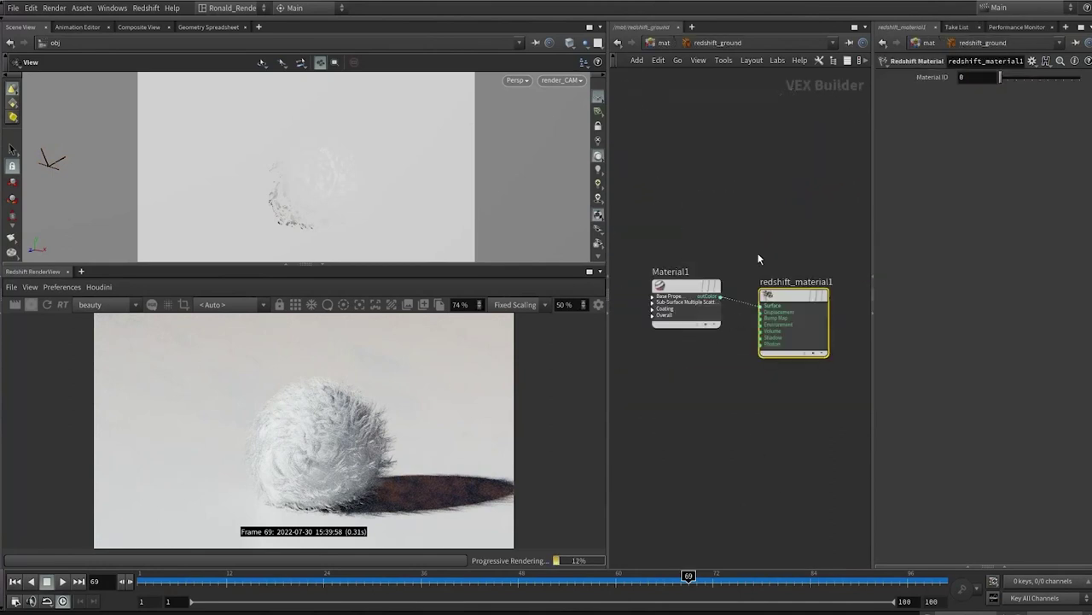
pyautogui.click(689, 323)
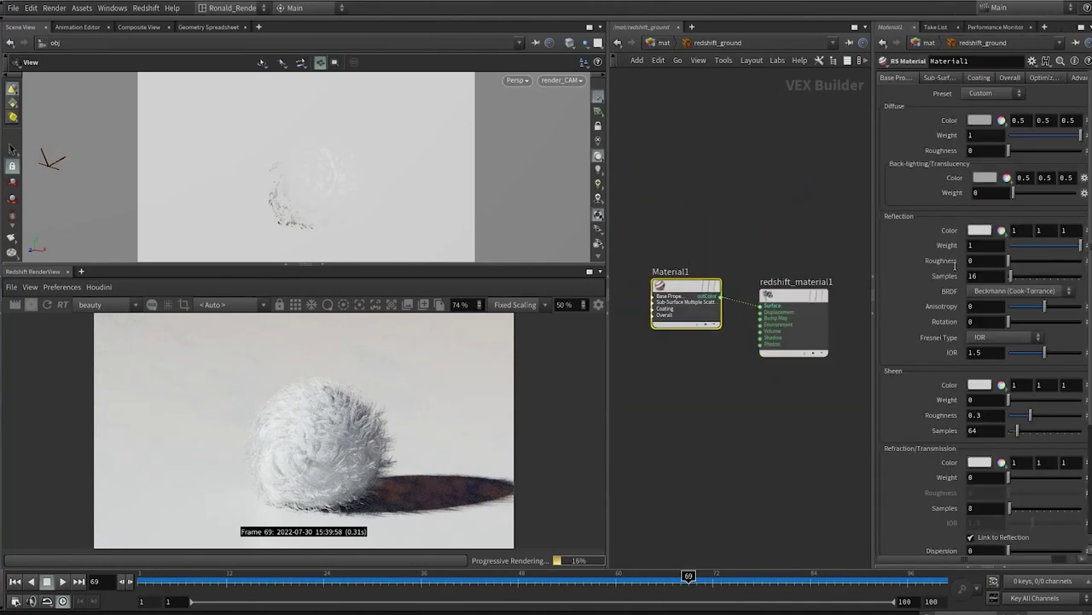
pyautogui.moveTo(1002, 262); pyautogui.dragTo(966, 268)
pyautogui.write('.5')
pyautogui.press('Return')
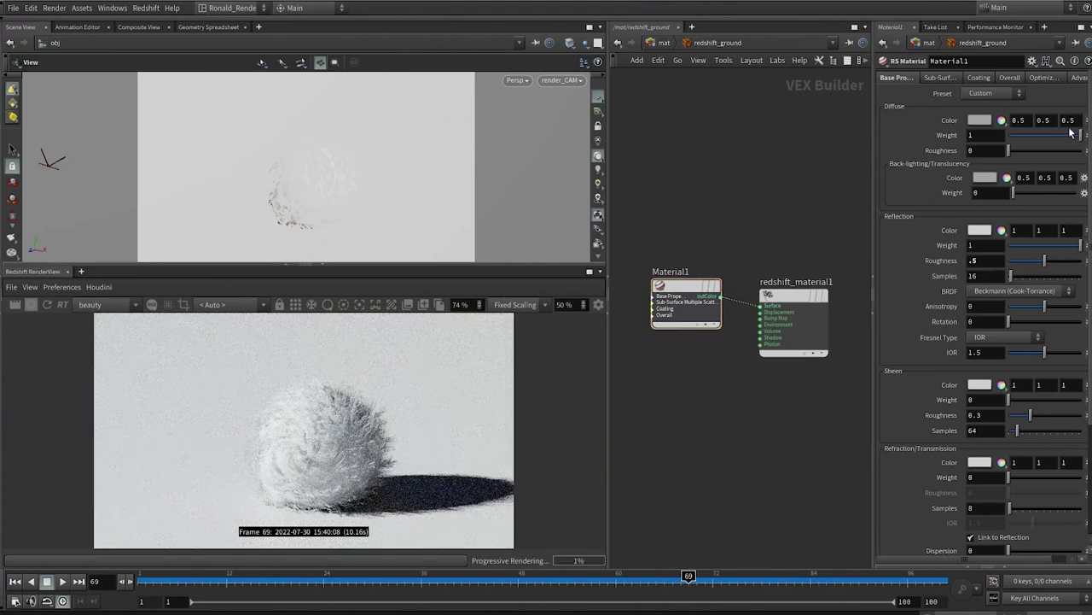
pyautogui.click(982, 122)
pyautogui.click(1085, 4)
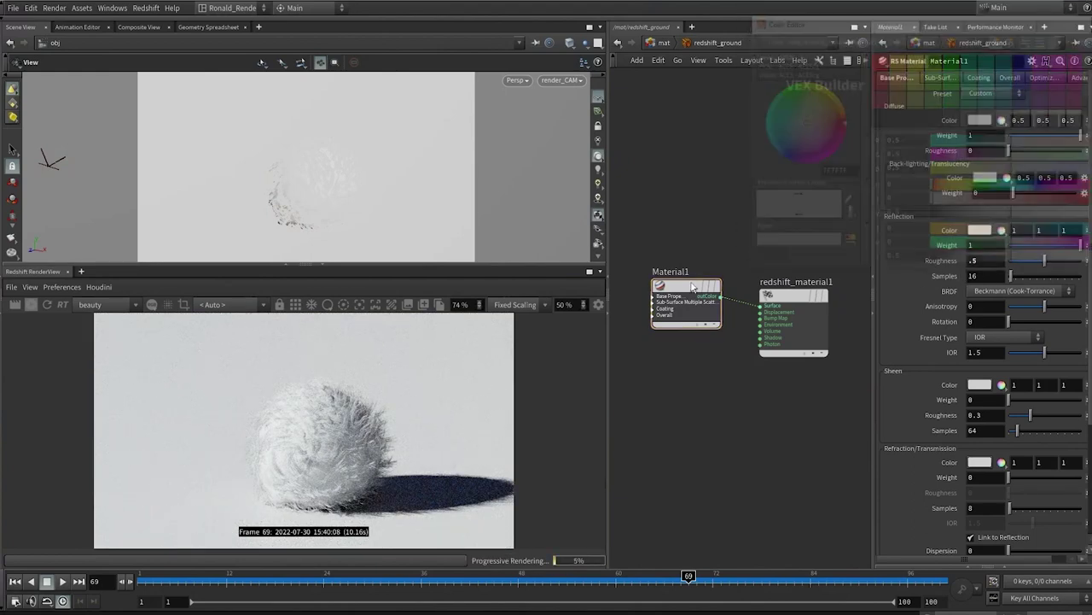
# Add an RS Texture node beside Material1 in the redshift_ground network.
pyautogui.moveTo(710, 384); pyautogui.dragTo(817, 346, button='middle')
pyautogui.press('Tab')
pyautogui.write('text')
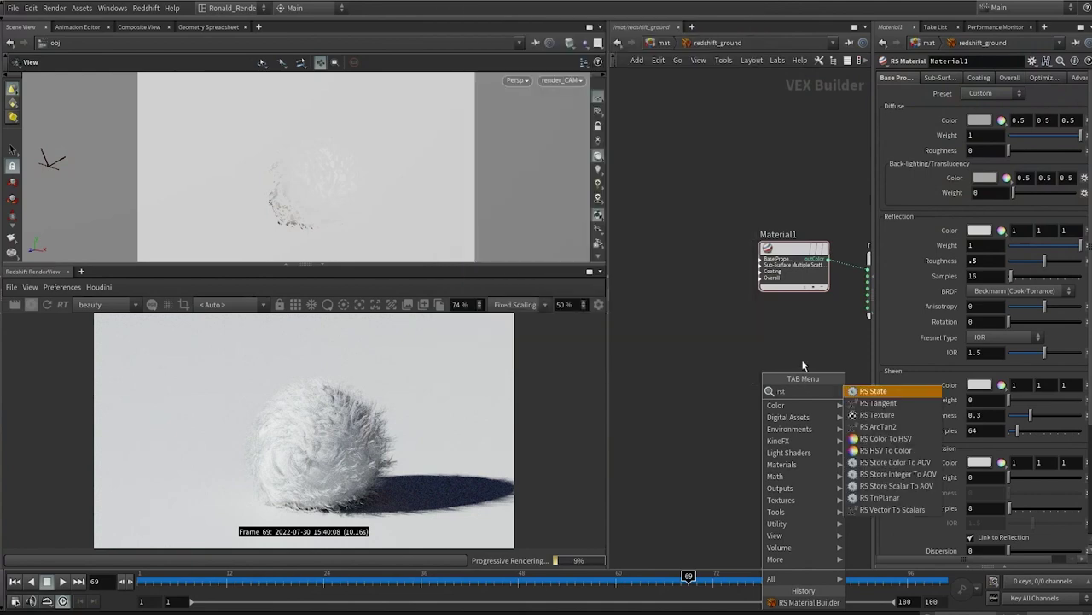
pyautogui.click(871, 393)
pyautogui.click(680, 315)
# Load the countryside grass diffuse texture into TextureSampler1 and feed its colour into Material1's base properties.
pyautogui.click(1063, 105)
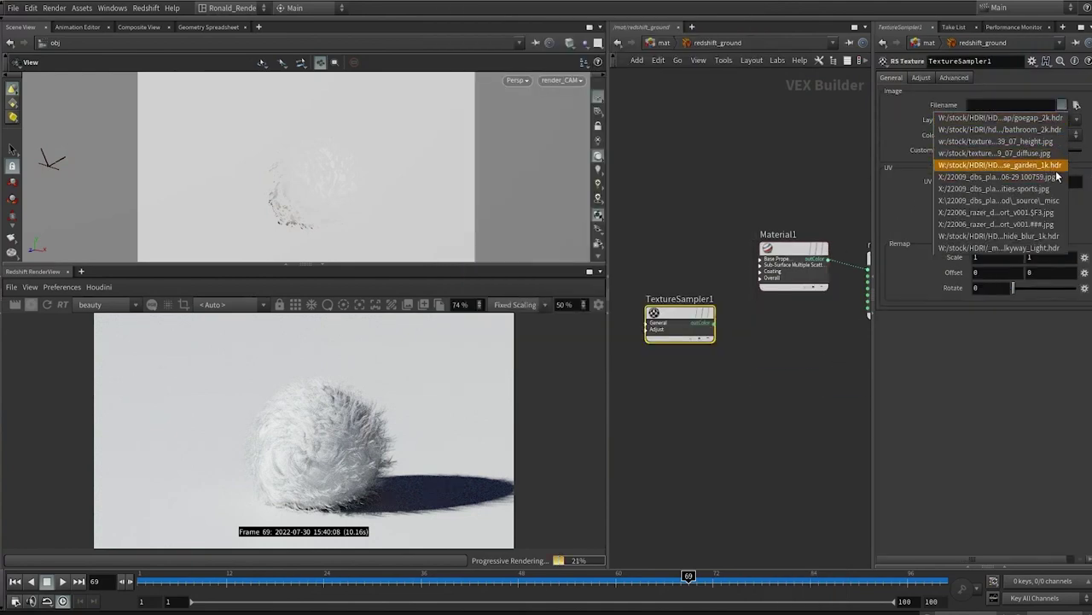
pyautogui.click(1077, 104)
pyautogui.click(1077, 104)
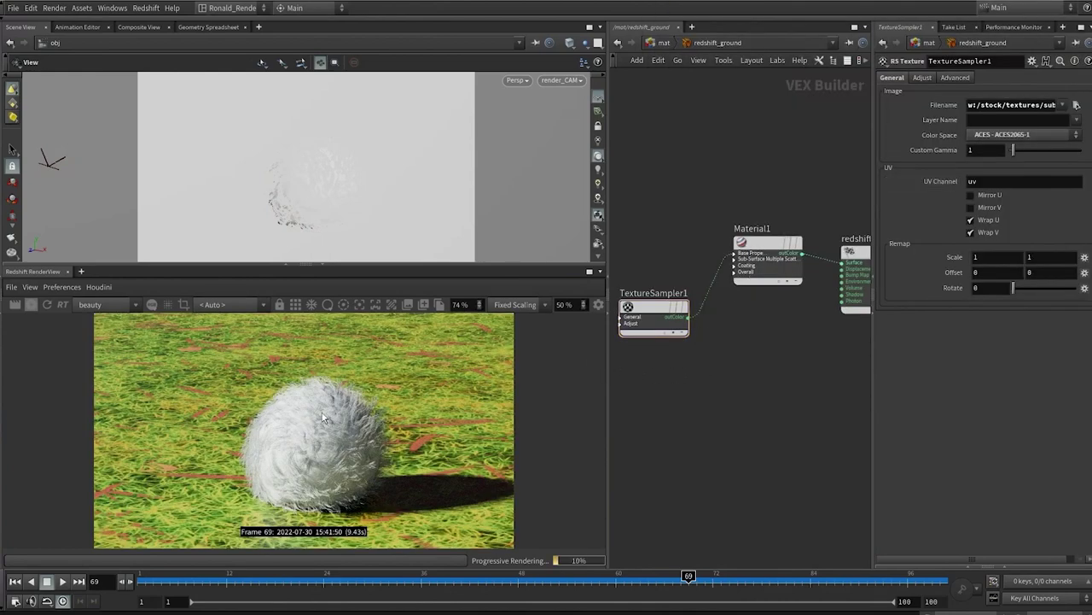
# Try a remap scale of 2 by 2 on TextureSampler1.
pyautogui.click(996, 256)
pyautogui.click(664, 335)
pyautogui.click(996, 257)
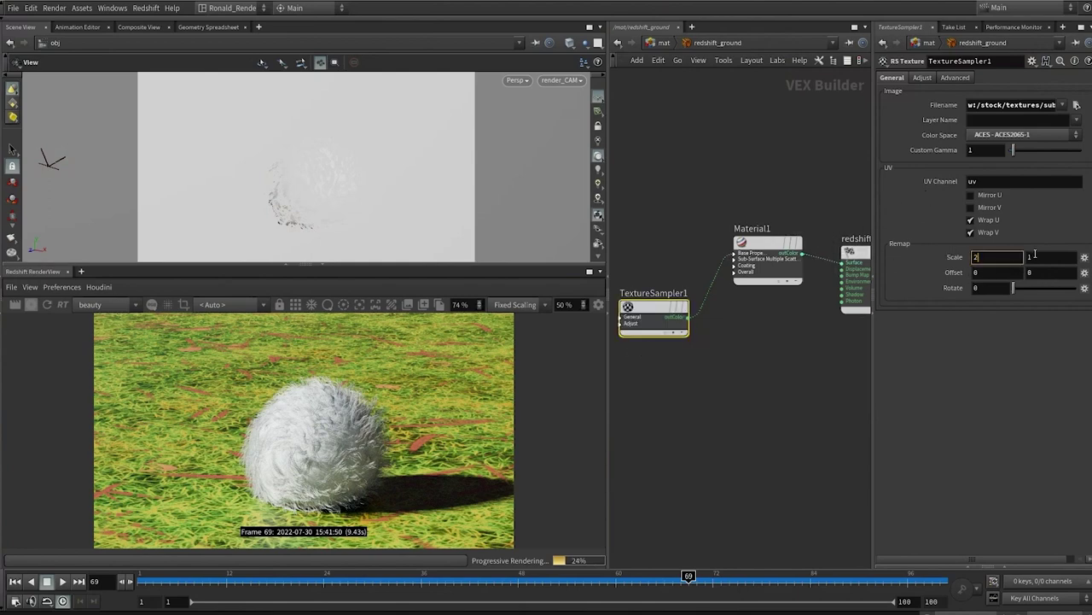
pyautogui.click(1036, 254)
pyautogui.write('2')
pyautogui.press('Return')
# Set TextureSampler1's remap scale to 4 by 4.
pyautogui.click(1002, 258)
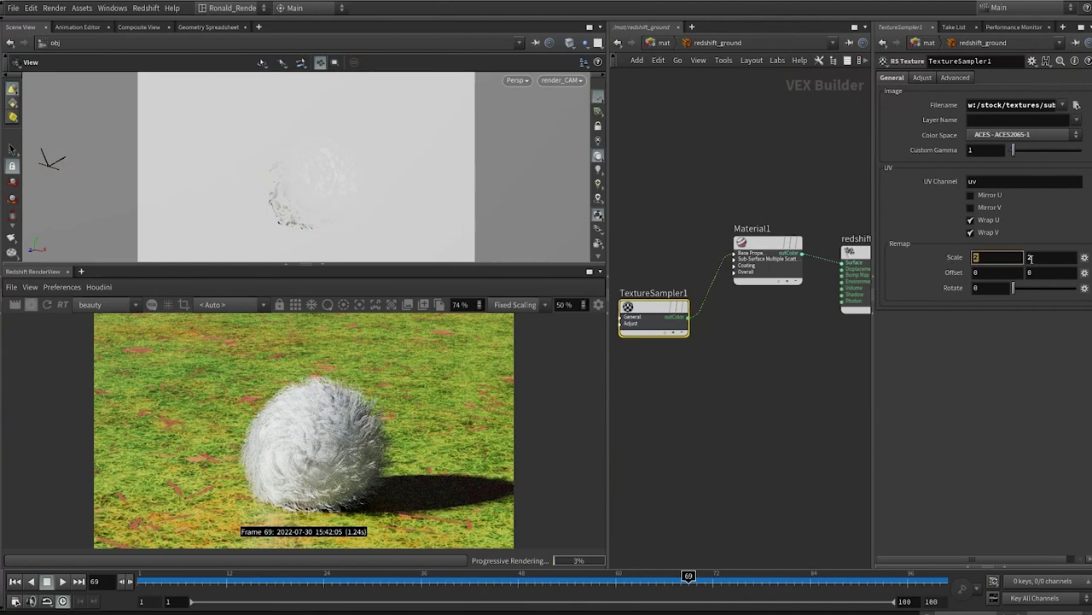
pyautogui.write('4')
pyautogui.press('Tab')
pyautogui.write('4')
pyautogui.click(710, 384)
# Duplicate TextureSampler1 below itself and load grass_countryside_Height.tga into the copy.
pyautogui.moveTo(709, 384); pyautogui.dragTo(707, 345, button='middle')
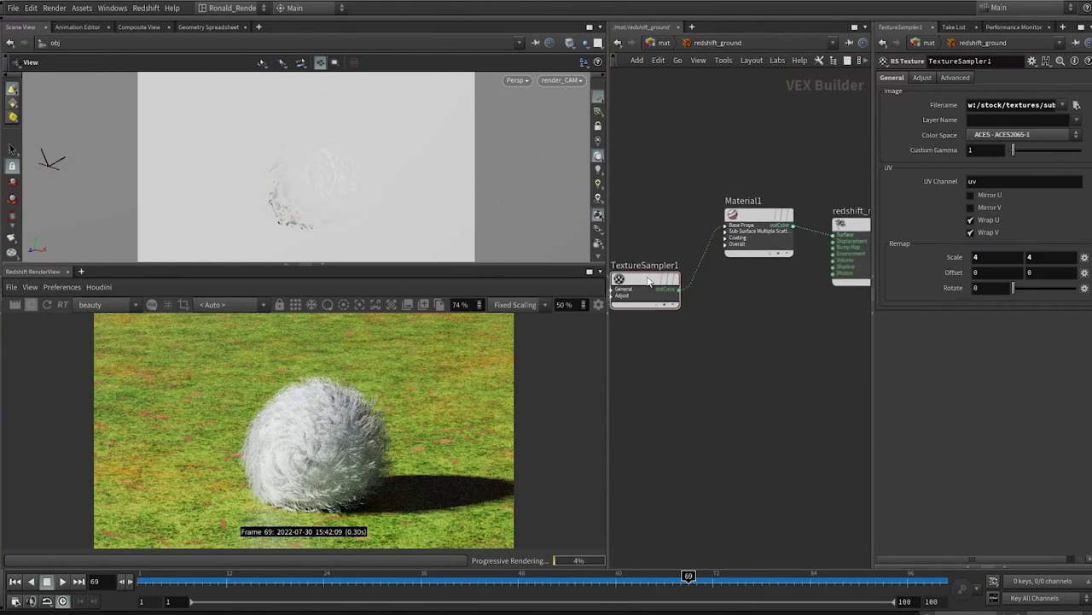
pyautogui.keyDown('alt'); pyautogui.moveTo(648, 282); pyautogui.dragTo(652, 360); pyautogui.keyUp('alt')
pyautogui.click(1076, 107)
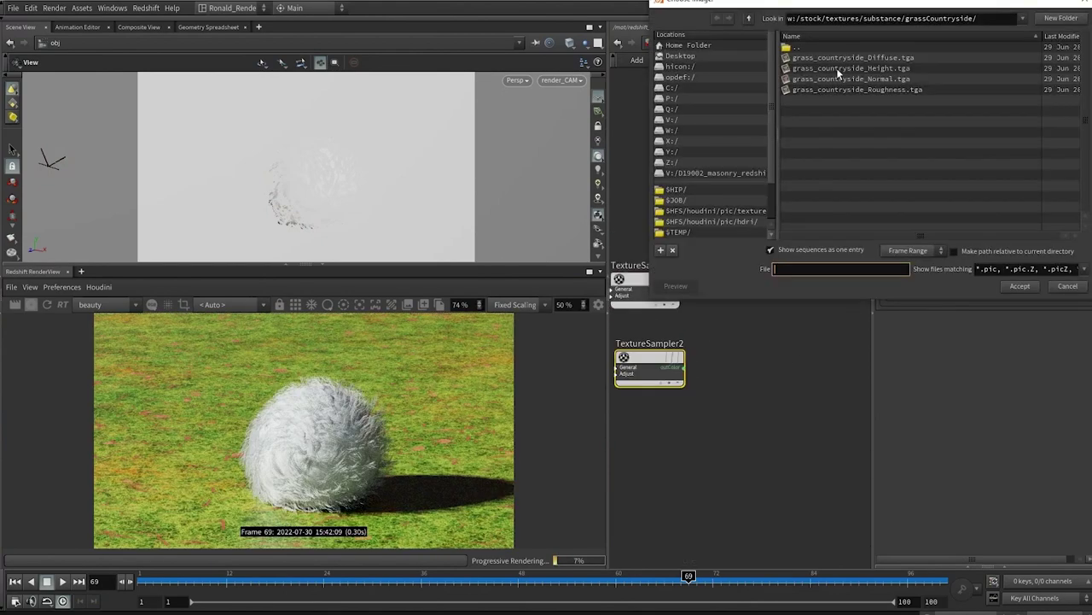
pyautogui.doubleClick(879, 71)
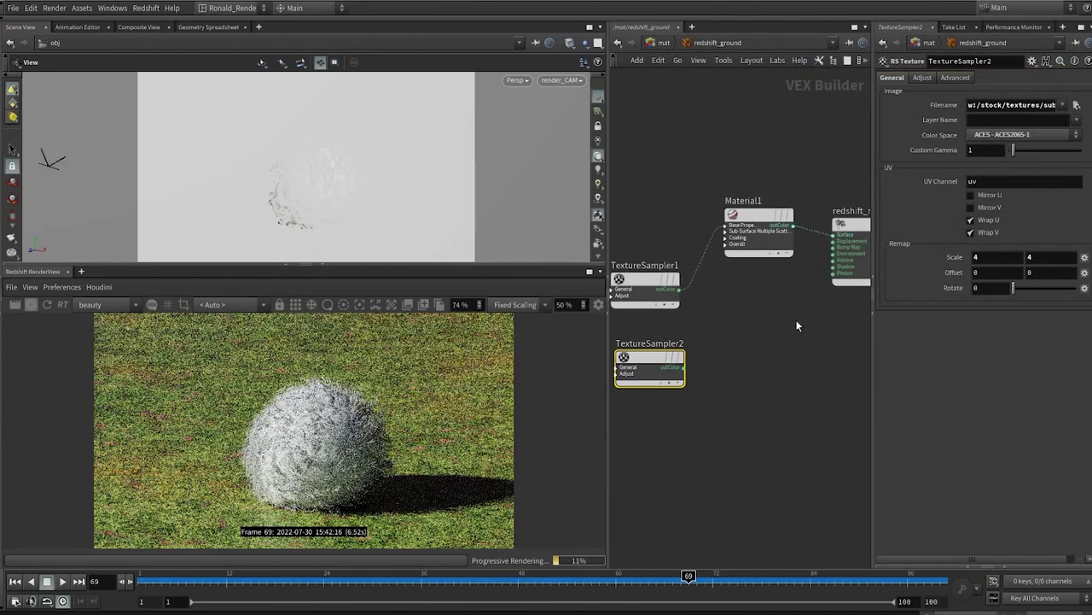
# Add an RS Displacement node and wire it between TextureSampler2 and the Displacement input of redshift_material1.
pyautogui.press('Tab')
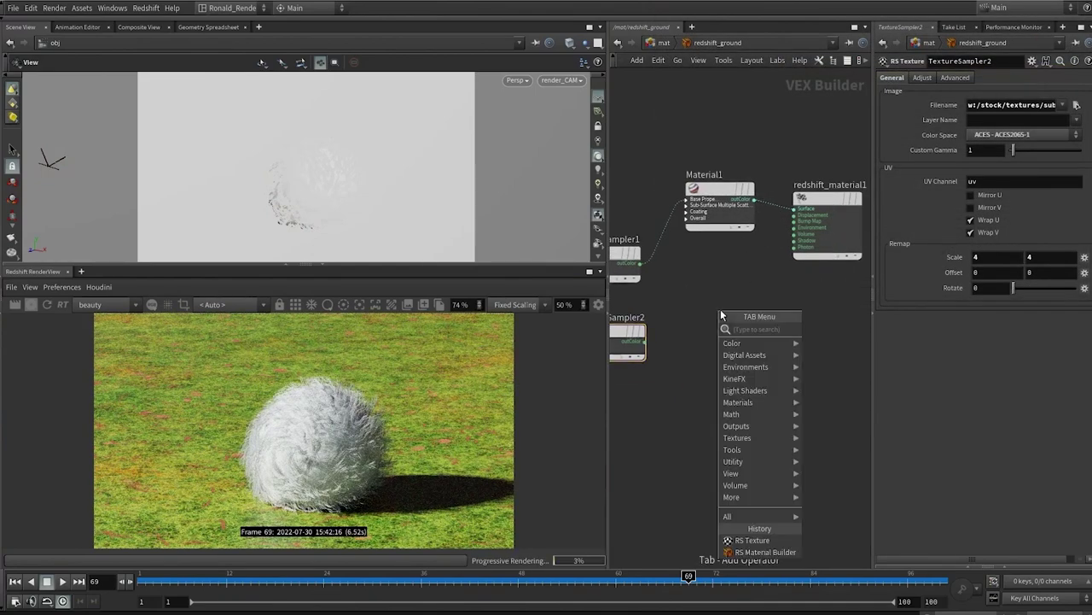
pyautogui.write('displac')
pyautogui.press('Return')
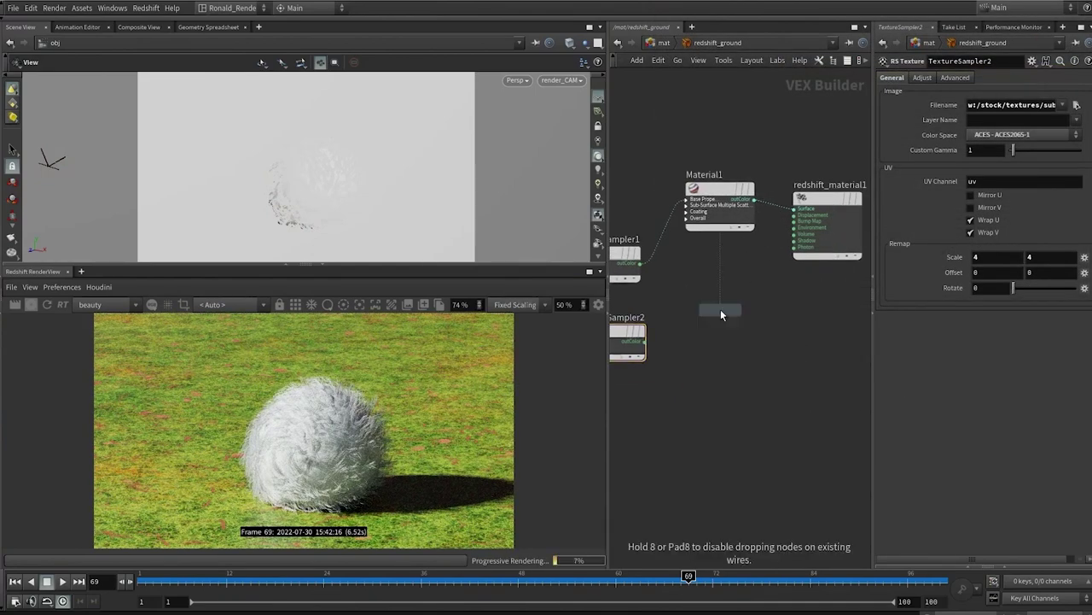
pyautogui.click(720, 309)
pyautogui.moveTo(675, 324); pyautogui.dragTo(825, 197)
pyautogui.click(733, 326)
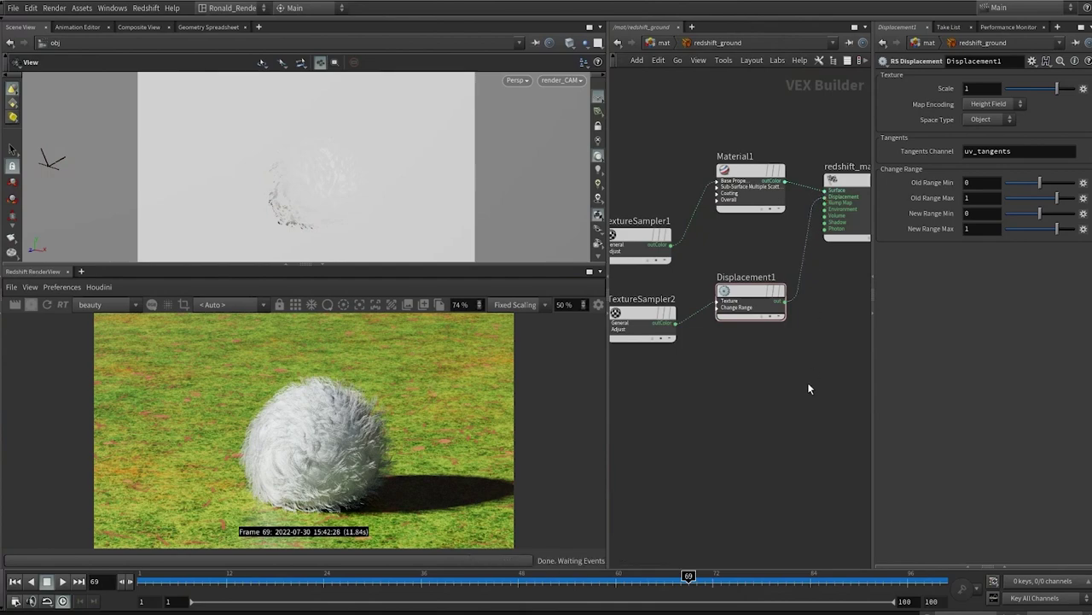
# Enable tessellation and displacement in the ground object's Redshift settings.
pyautogui.moveTo(775, 427); pyautogui.dragTo(764, 468, button='middle')
pyautogui.moveTo(708, 433); pyautogui.dragTo(712, 397, button='middle')
pyautogui.press('1')
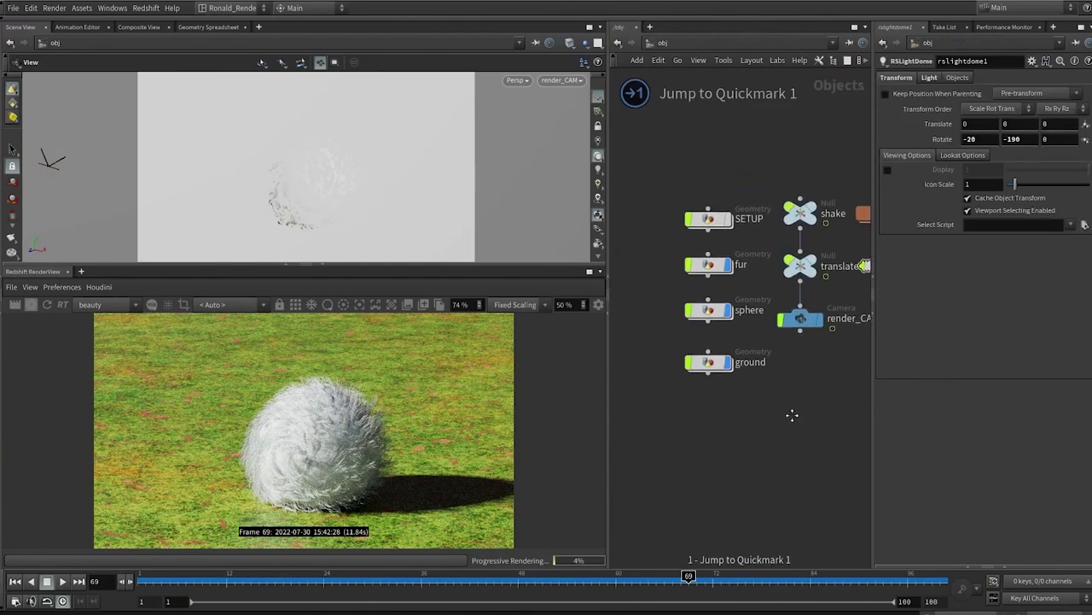
pyautogui.click(719, 366)
pyautogui.click(990, 77)
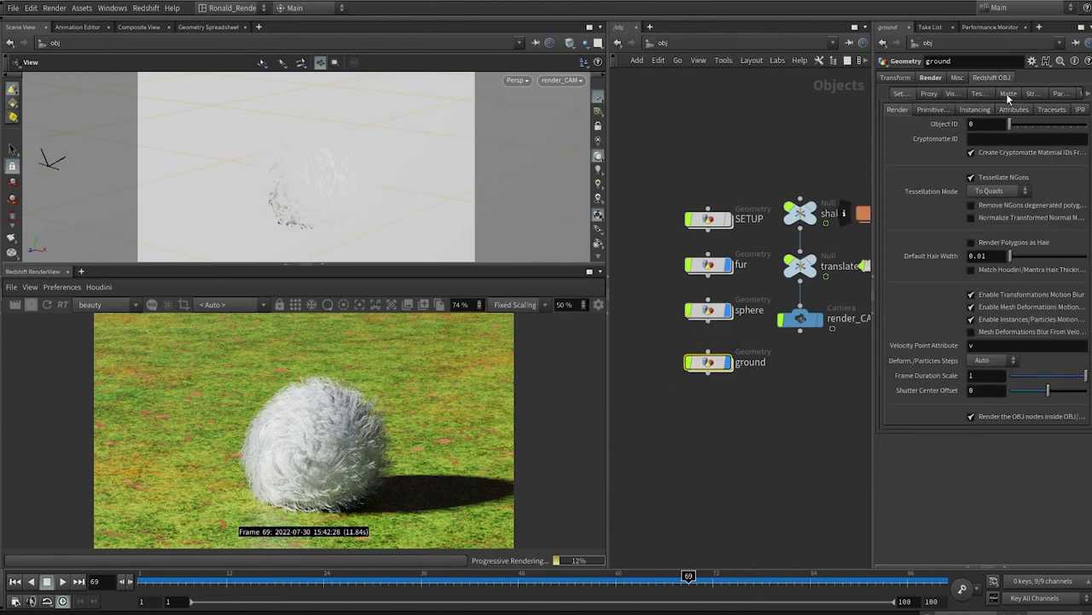
pyautogui.click(979, 94)
pyautogui.click(1000, 117)
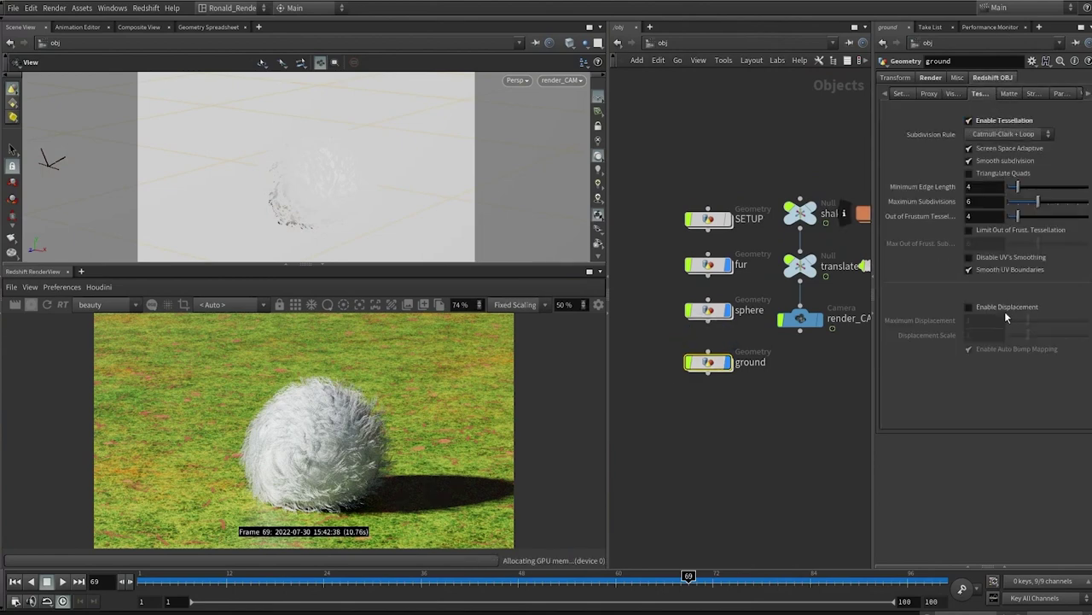
pyautogui.click(1002, 312)
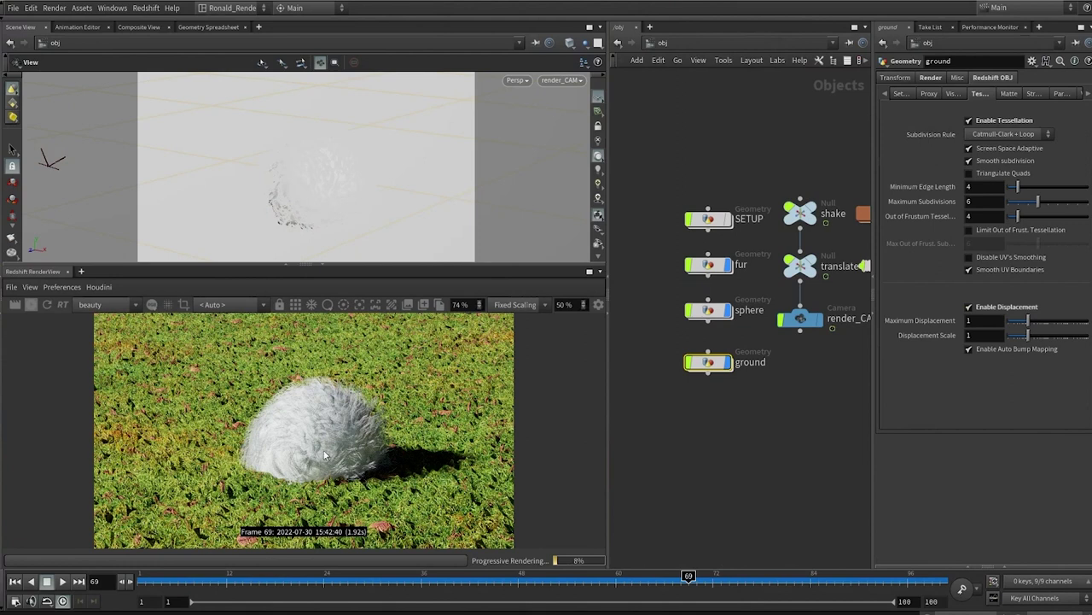
# Switch the render preview to clay shading and set the ground object's maximum subdivisions to 8.
pyautogui.click(331, 309)
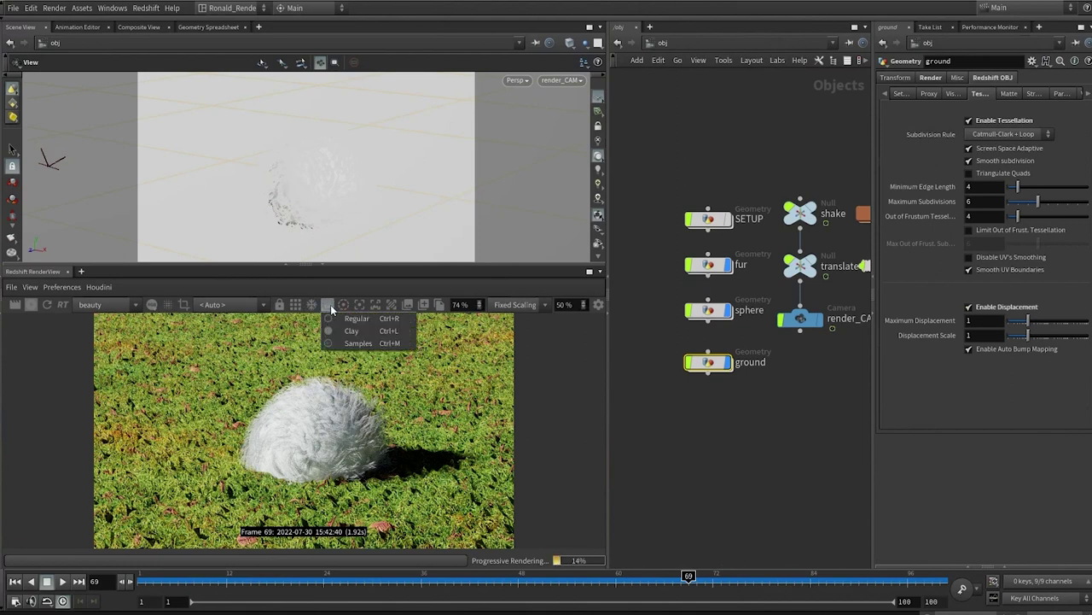
pyautogui.click(368, 331)
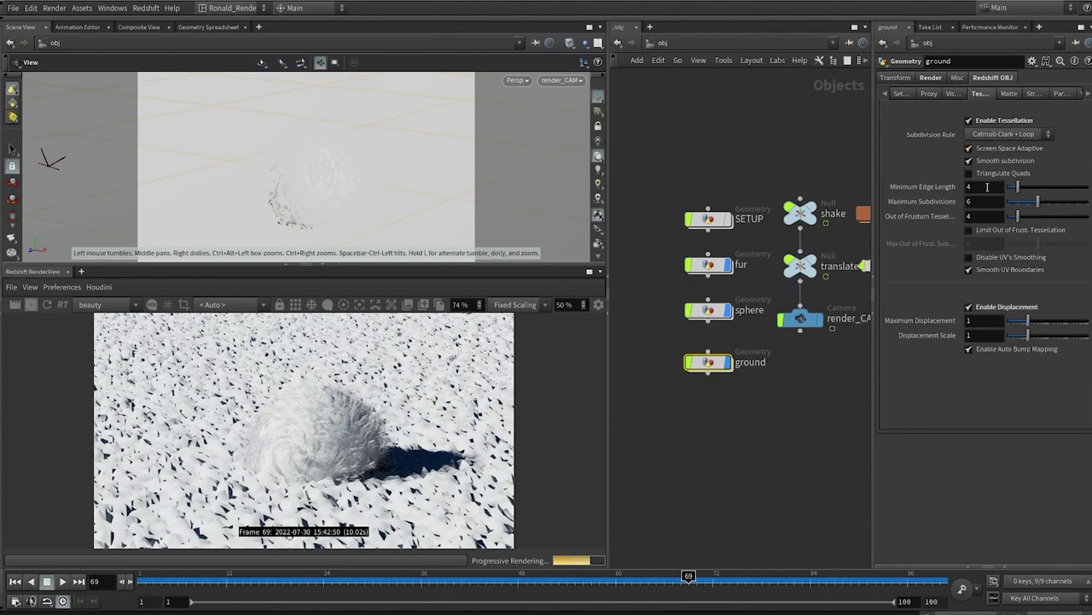
pyautogui.click(983, 199)
pyautogui.write('8')
pyautogui.press('Return')
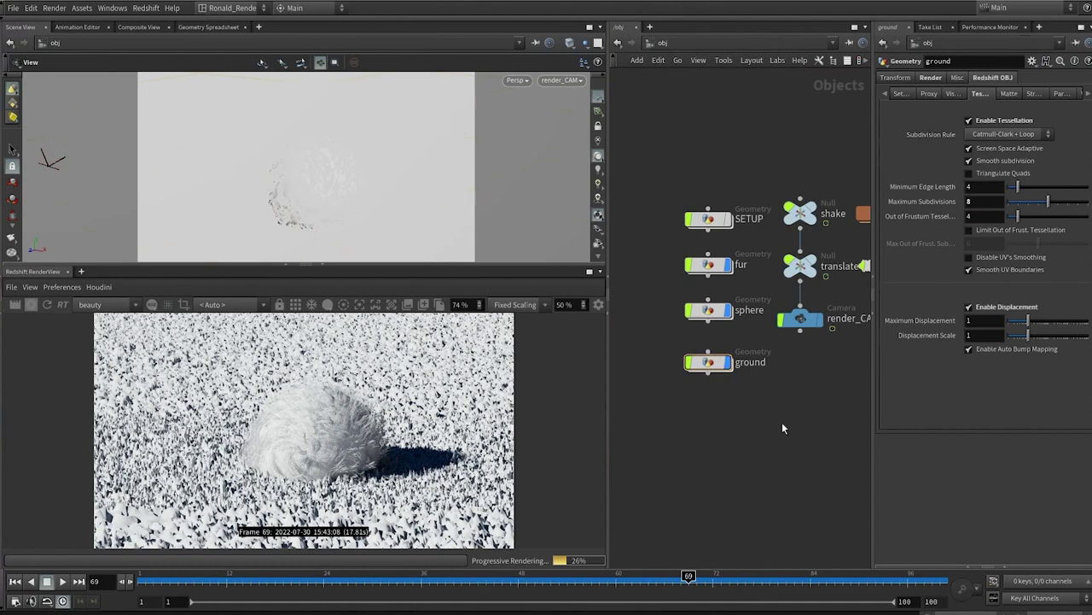
# Set the scale of Displacement1 in the ground material to 0.5 and return the render preview to regular shading.
pyautogui.press('2')
pyautogui.moveTo(815, 380); pyautogui.dragTo(705, 402, button='middle')
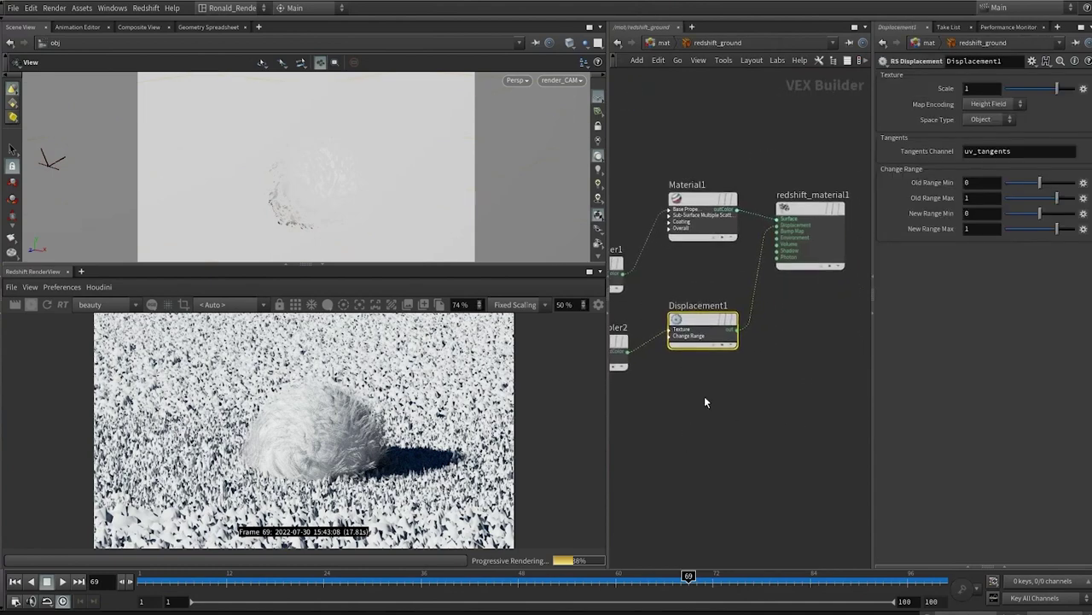
pyautogui.doubleClick(973, 88)
pyautogui.write('.5')
pyautogui.press('Return')
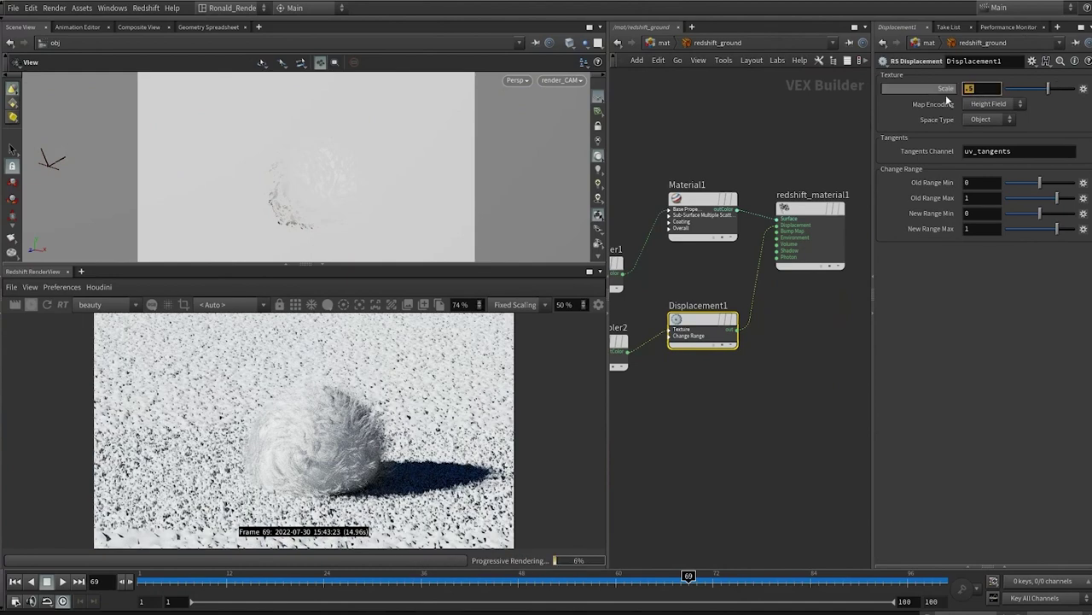
pyautogui.click(808, 112)
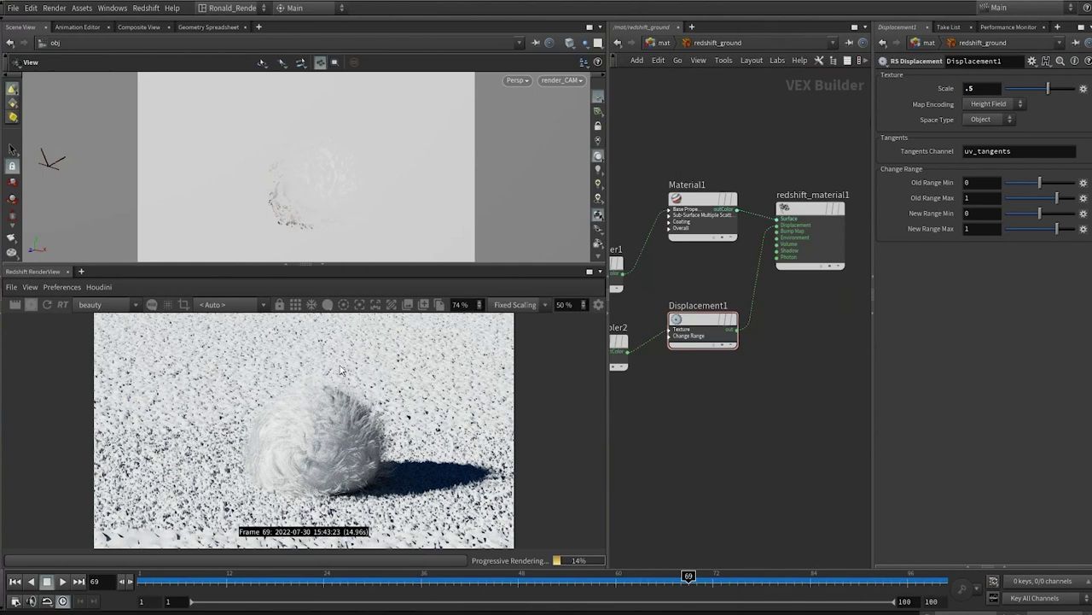
pyautogui.click(328, 304)
pyautogui.click(352, 319)
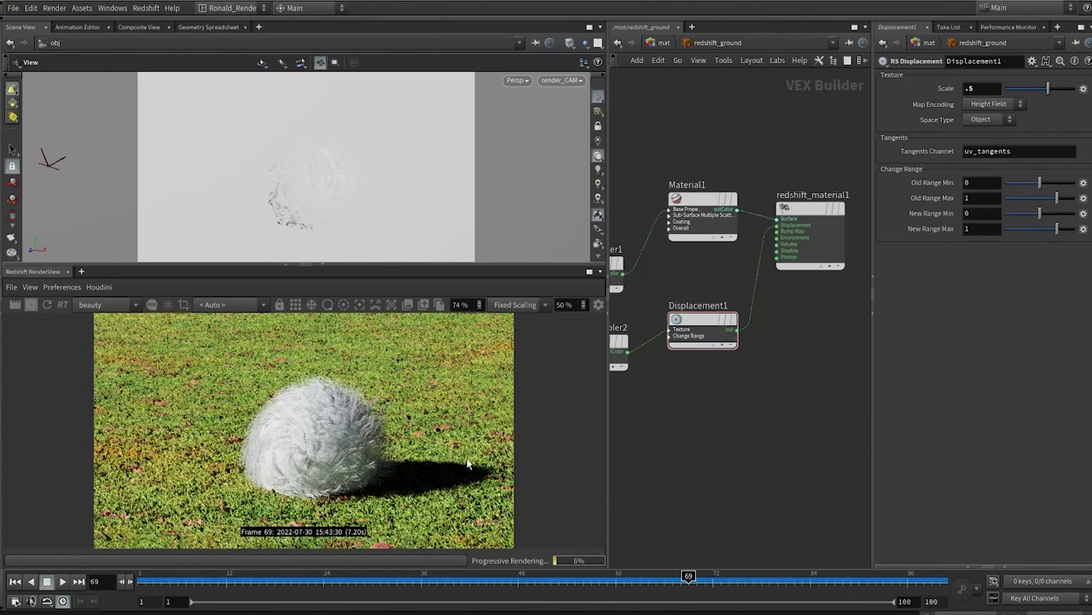
# Try the ground object's maximum tessellation subdivisions at 6.
pyautogui.press('1')
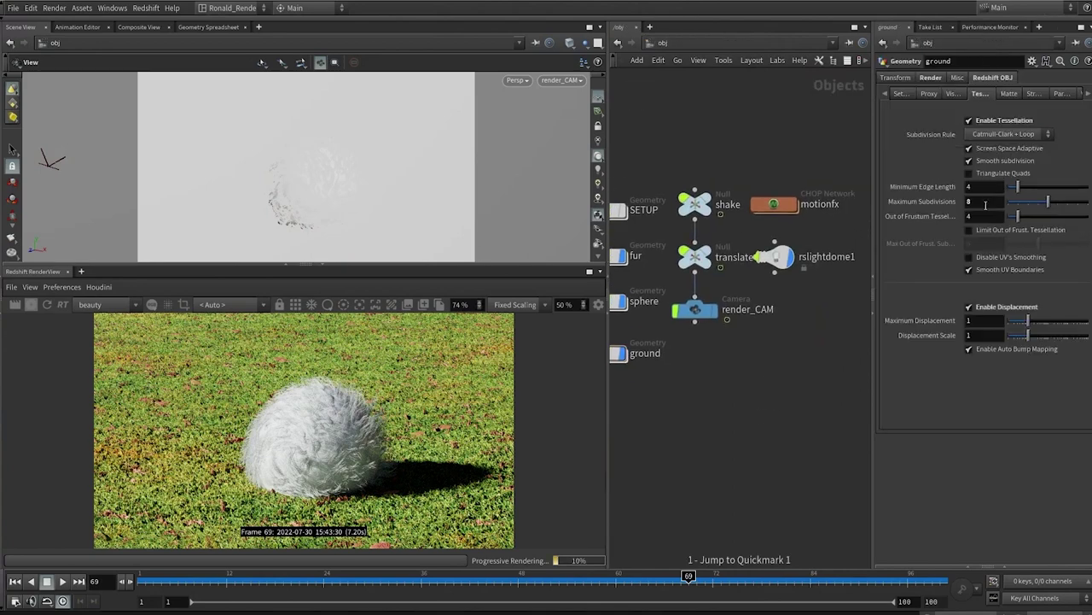
pyautogui.click(984, 203)
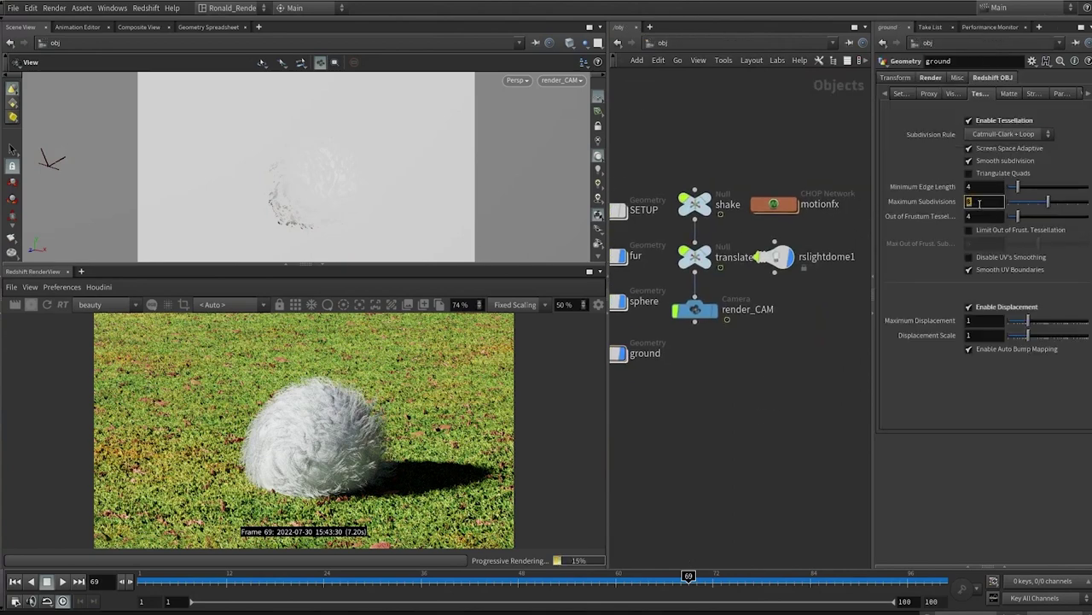
pyautogui.write('6')
pyautogui.press('Return')
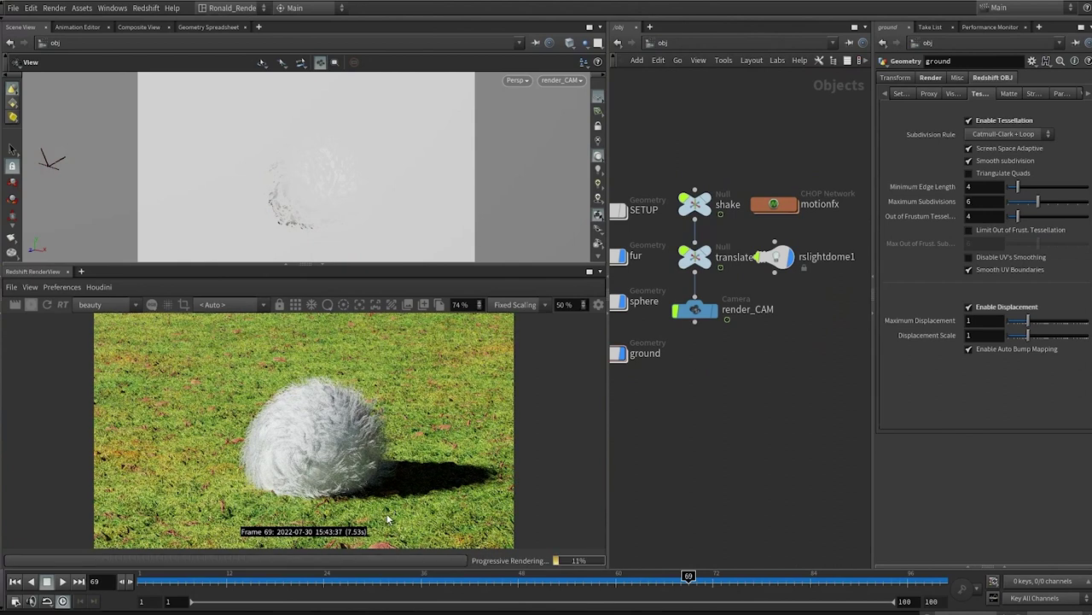
# Set the ground object's maximum tessellation subdivisions to 7.
pyautogui.moveTo(977, 203); pyautogui.dragTo(883, 212)
pyautogui.write('7')
pyautogui.press('Return')
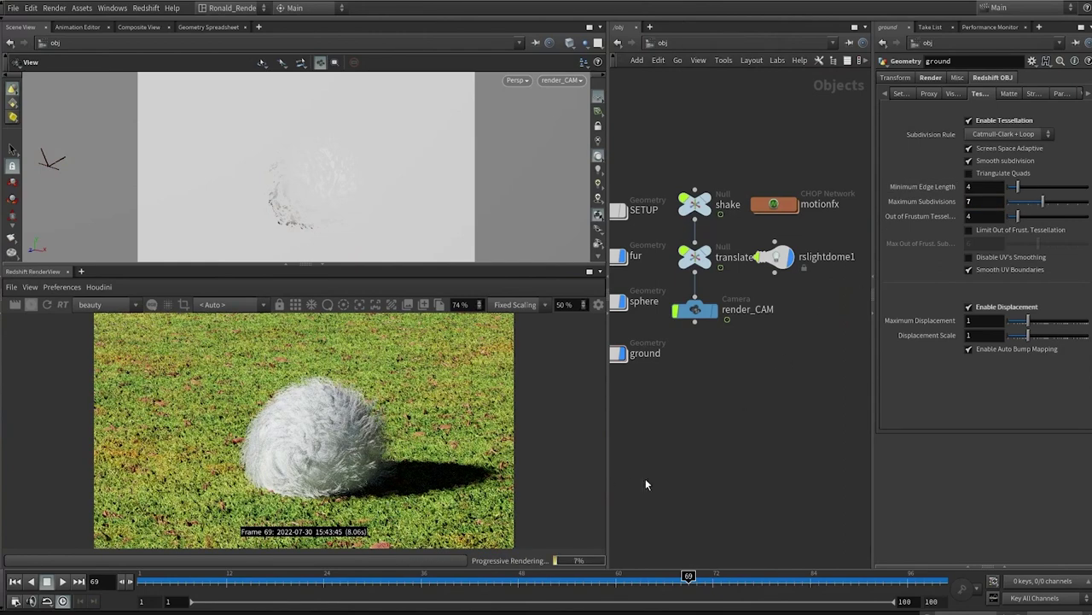
# Copy the texture sampler, material and displacement nodes from inside the redshift_ground material.
pyautogui.press('h')
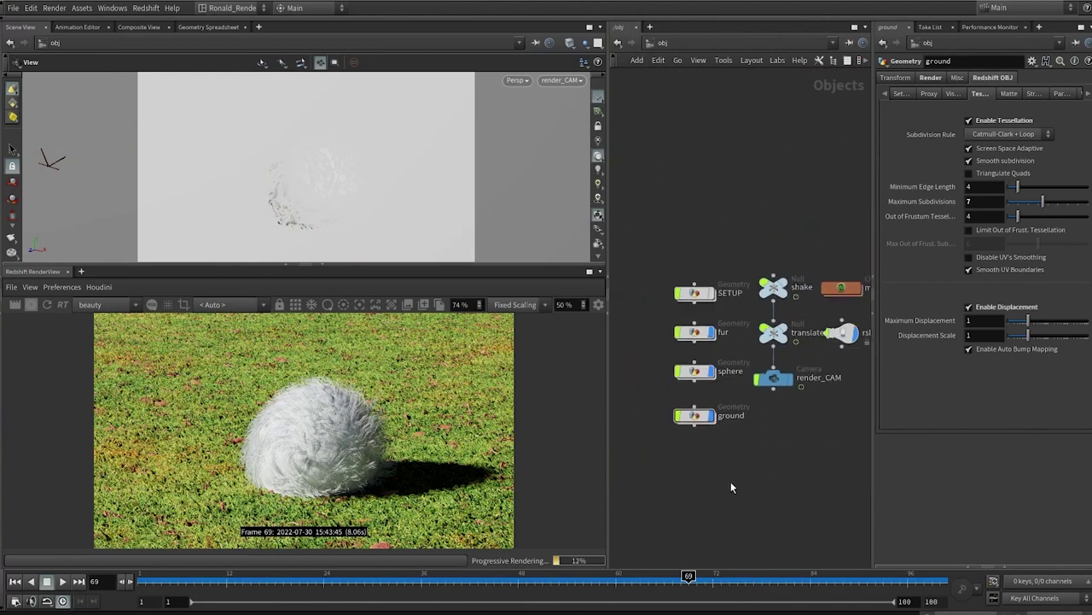
pyautogui.moveTo(731, 481); pyautogui.dragTo(624, 483, button='middle')
pyautogui.scroll(2, 739, 436)
pyautogui.scroll(-1, 672, 437)
pyautogui.moveTo(672, 436); pyautogui.dragTo(732, 445, button='middle')
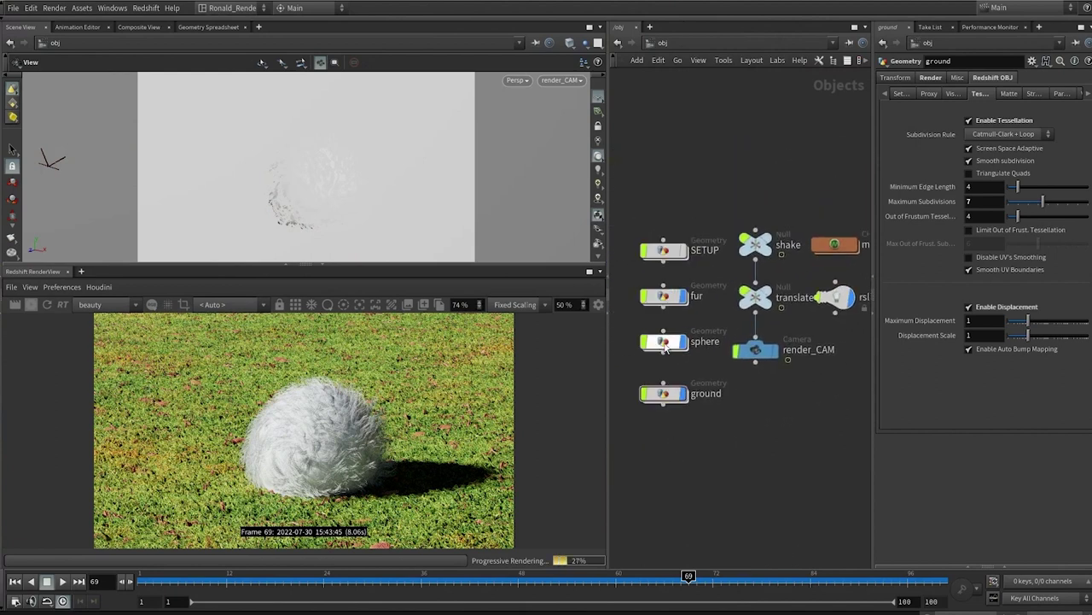
pyautogui.press('2')
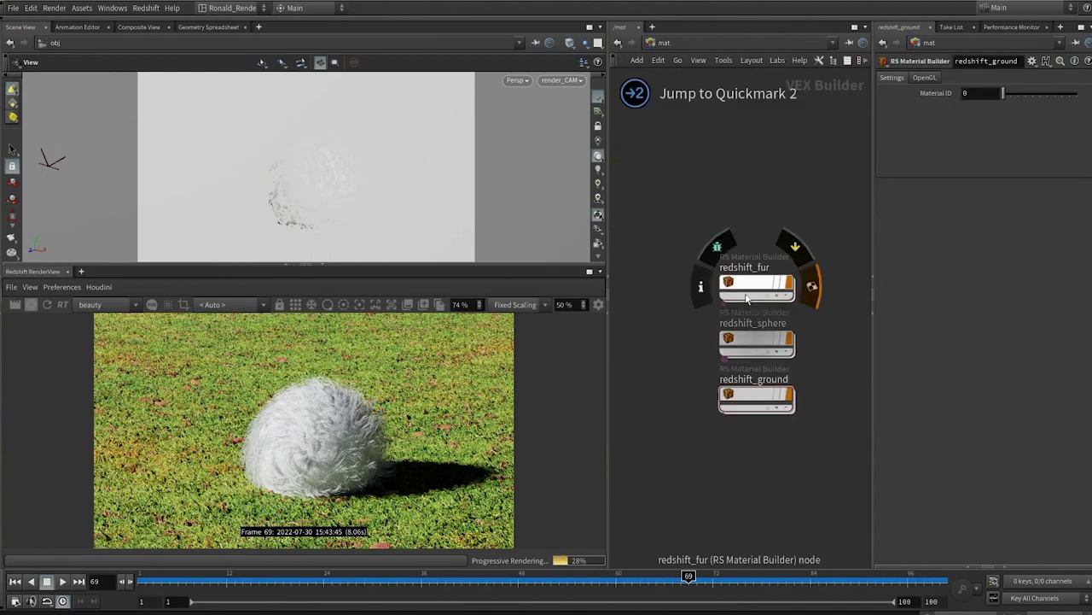
pyautogui.doubleClick(754, 341)
pyautogui.press('u')
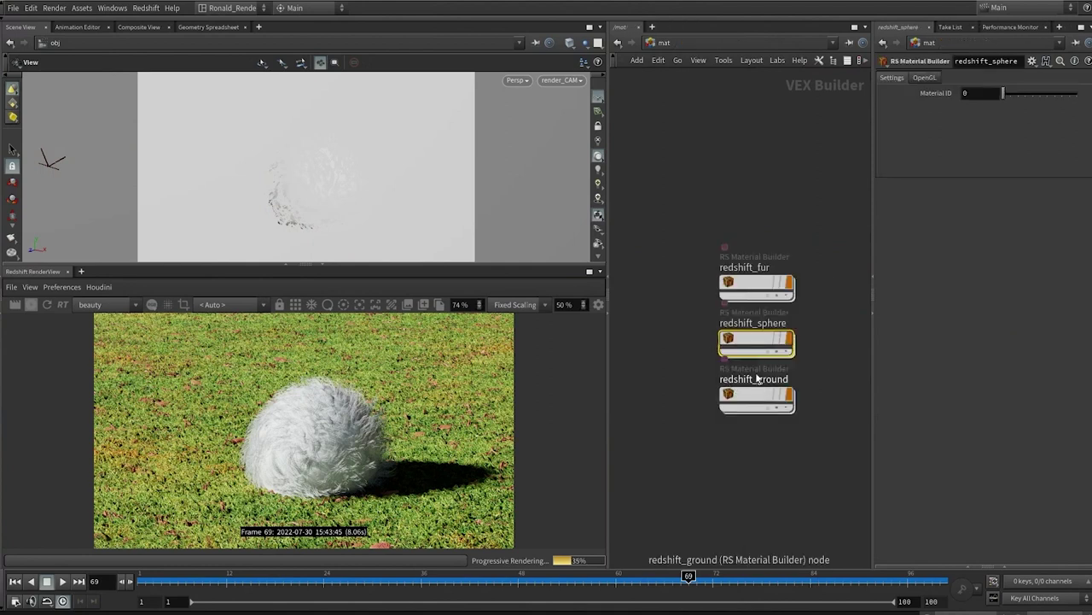
pyautogui.doubleClick(756, 380)
pyautogui.scroll(-3, 853, 143)
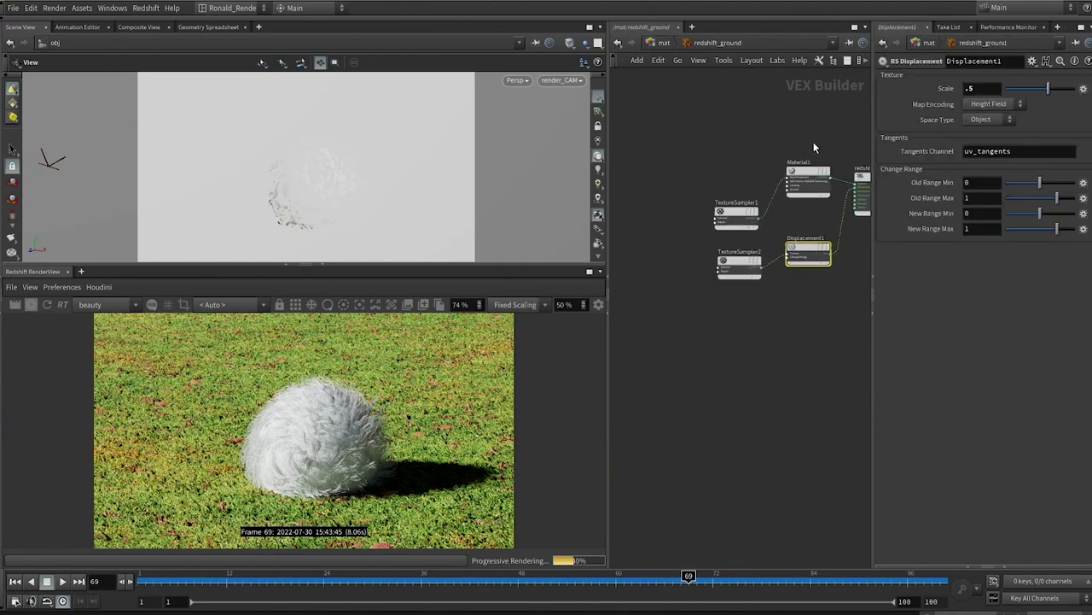
pyautogui.moveTo(841, 139); pyautogui.dragTo(706, 343)
pyautogui.hotkey('ctrl', 'c')
# Paste the copied ground nodes into redshift_sphere and delete its original Material1 node.
pyautogui.press('u')
pyautogui.doubleClick(751, 343)
pyautogui.click(702, 407)
pyautogui.moveTo(695, 419); pyautogui.dragTo(743, 391, button='middle')
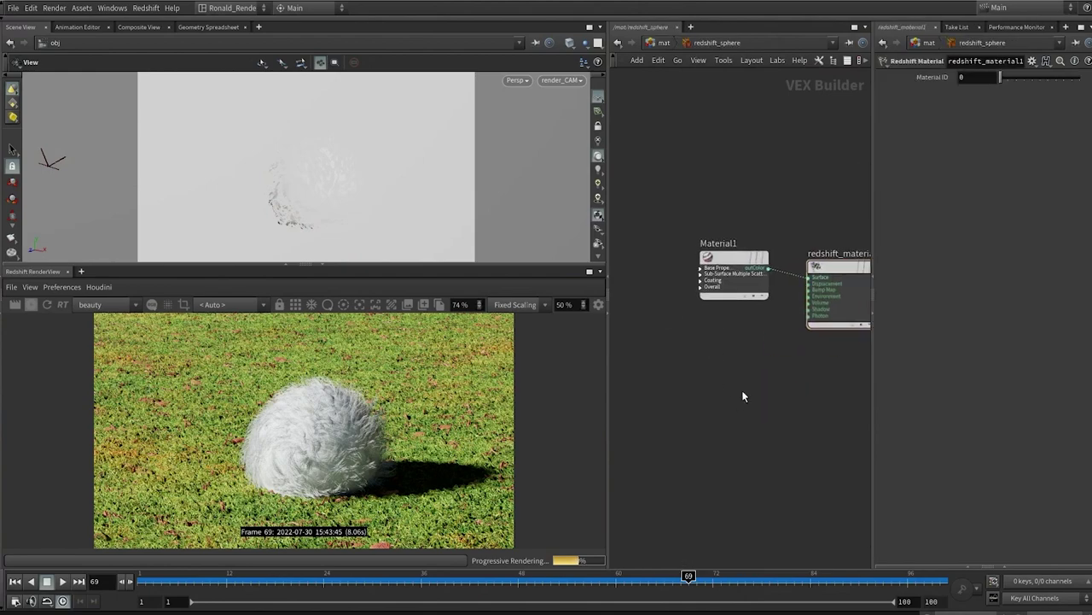
pyautogui.hotkey('ctrl', 'v')
pyautogui.click(747, 282)
pyautogui.press('Delete')
# Wire Material2 to the Surface input and Displacement1 to the Displacement input of redshift_material1 in redshift_sphere.
pyautogui.moveTo(769, 331); pyautogui.dragTo(738, 347)
pyautogui.moveTo(789, 342); pyautogui.dragTo(810, 277)
pyautogui.moveTo(820, 447); pyautogui.dragTo(817, 291)
pyautogui.click(816, 291)
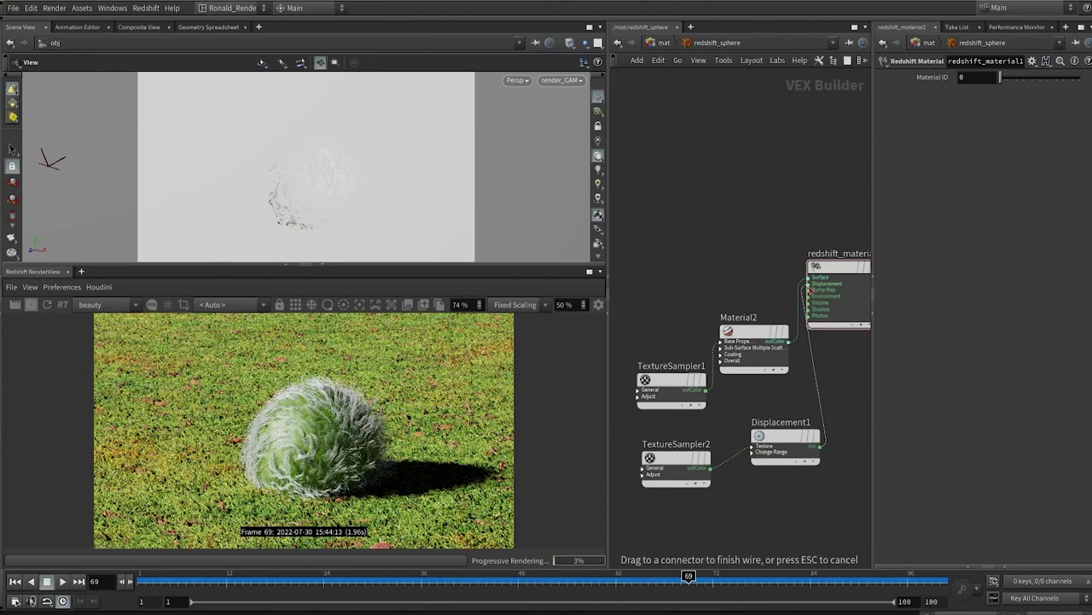
# Hide the fur object and restart the render preview with the redshift_sphere network open.
pyautogui.press('1')
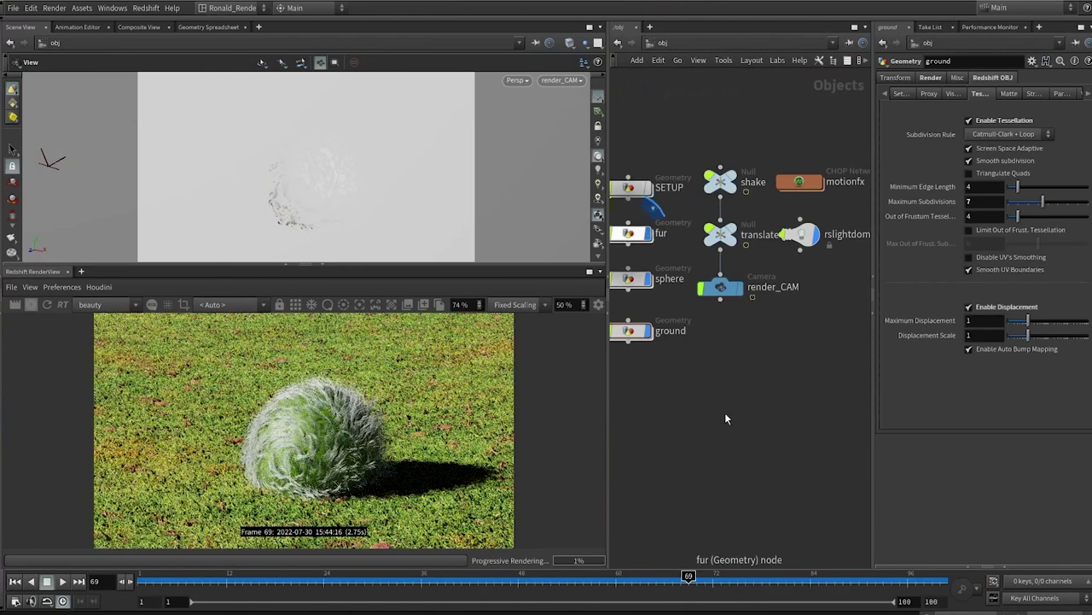
pyautogui.click(650, 236)
pyautogui.press('2')
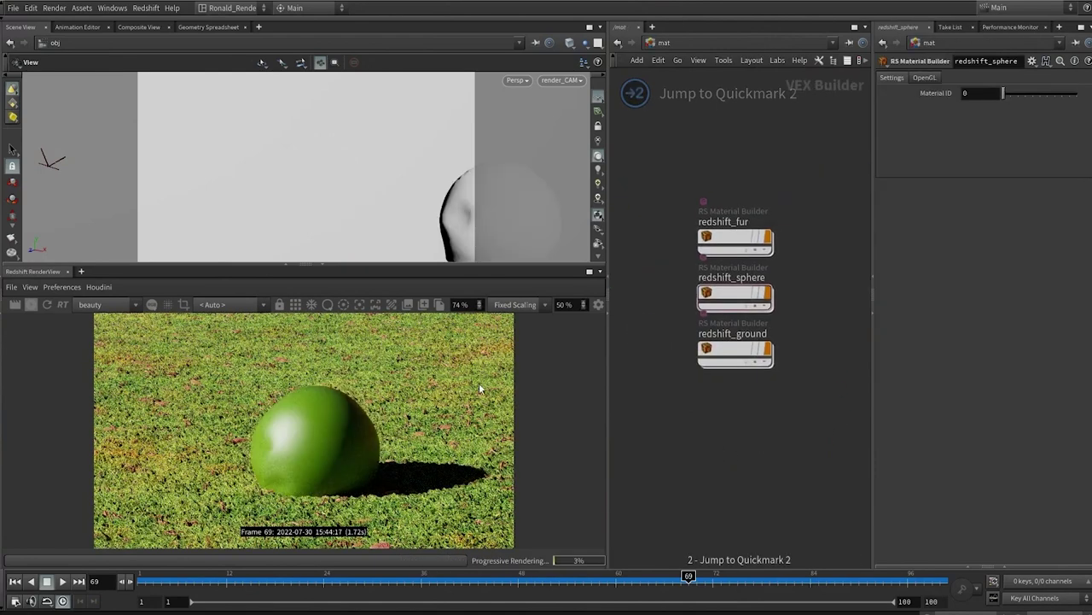
pyautogui.doubleClick(735, 295)
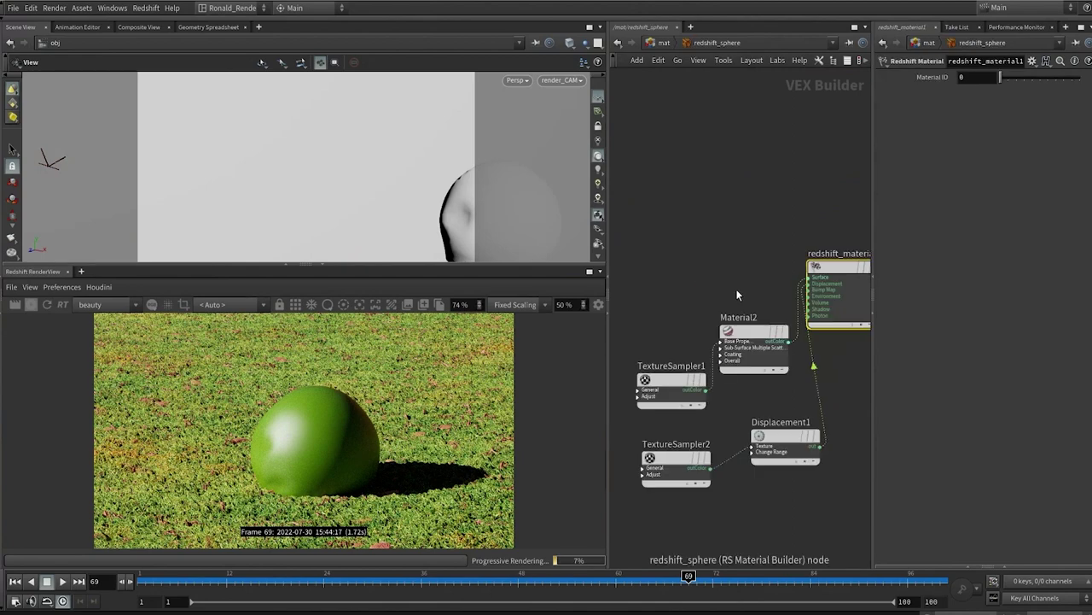
pyautogui.click(51, 303)
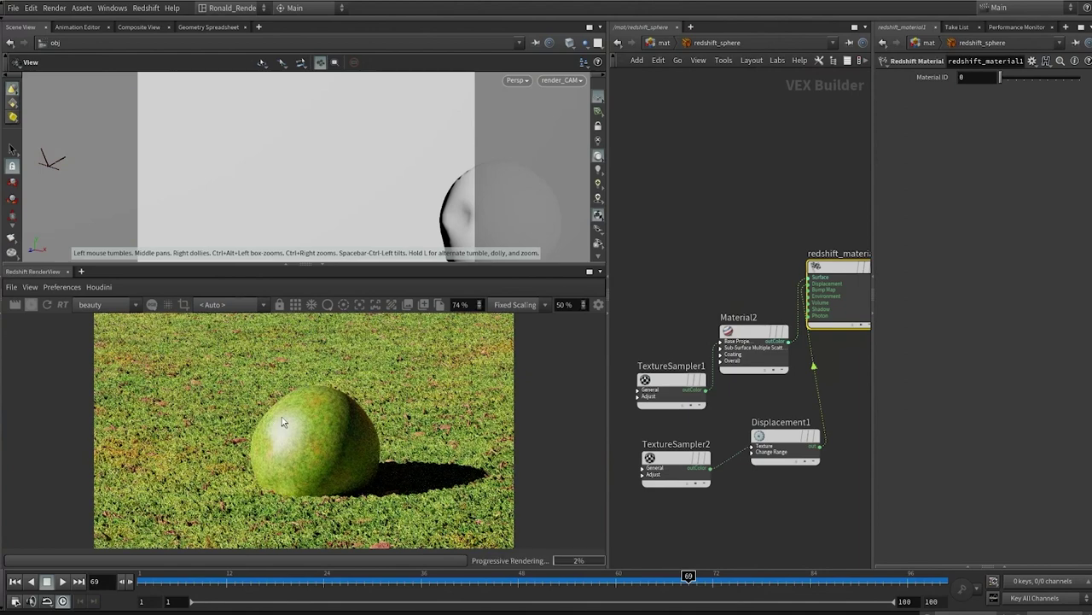
# Enable tessellation and displacement in the sphere object's Redshift settings.
pyautogui.press('1')
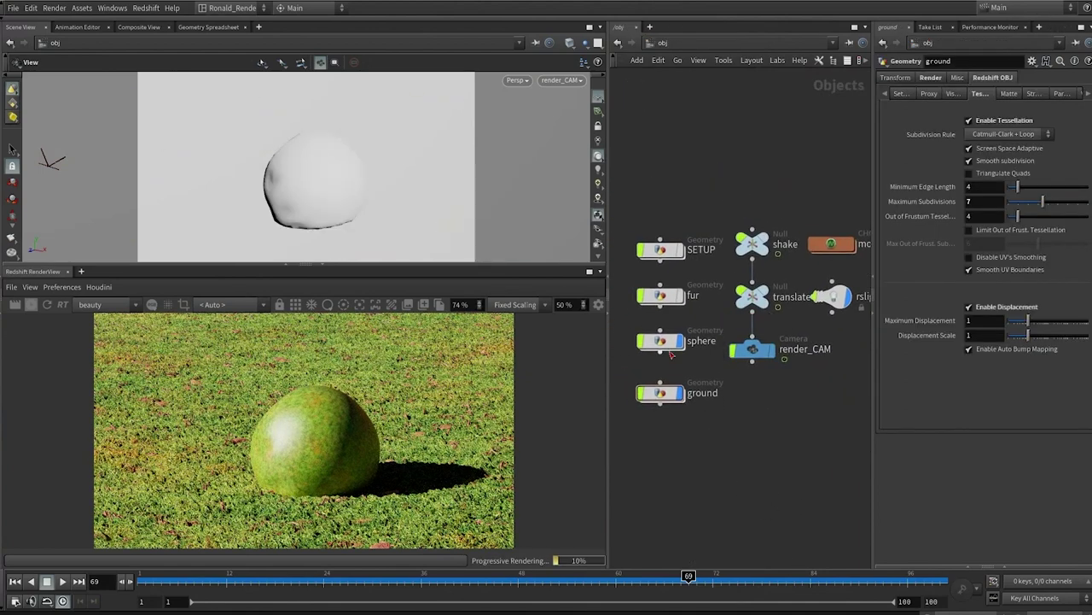
pyautogui.click(992, 76)
pyautogui.click(1012, 107)
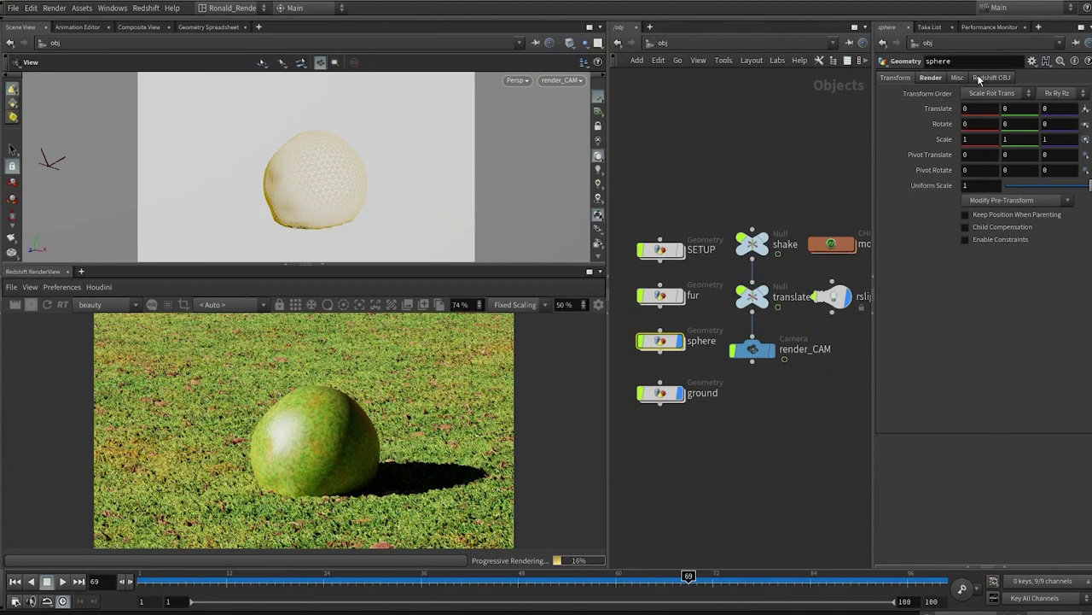
pyautogui.click(980, 77)
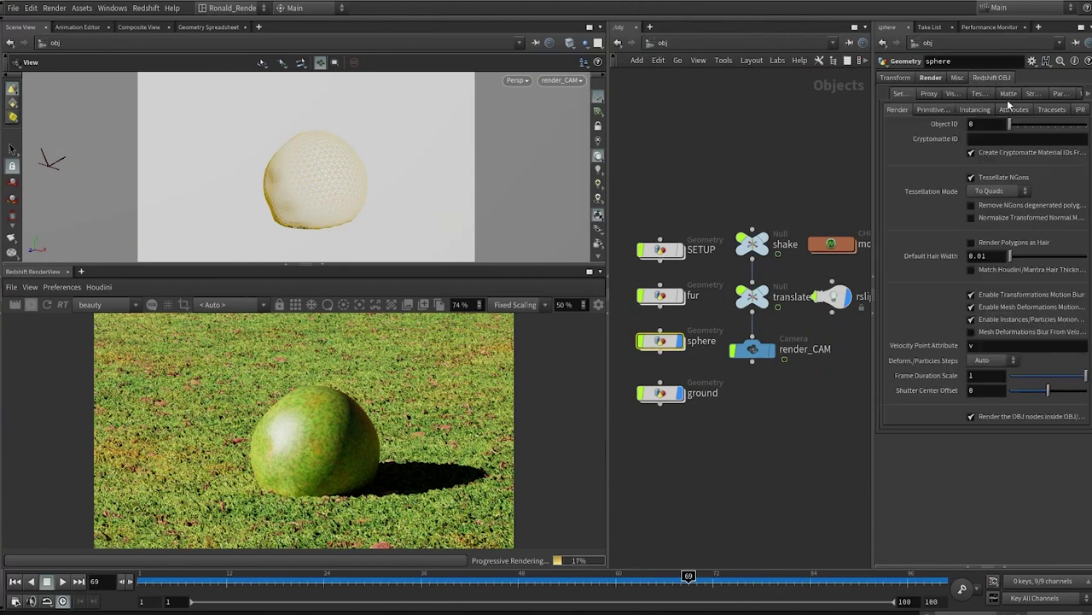
pyautogui.click(976, 108)
pyautogui.click(981, 92)
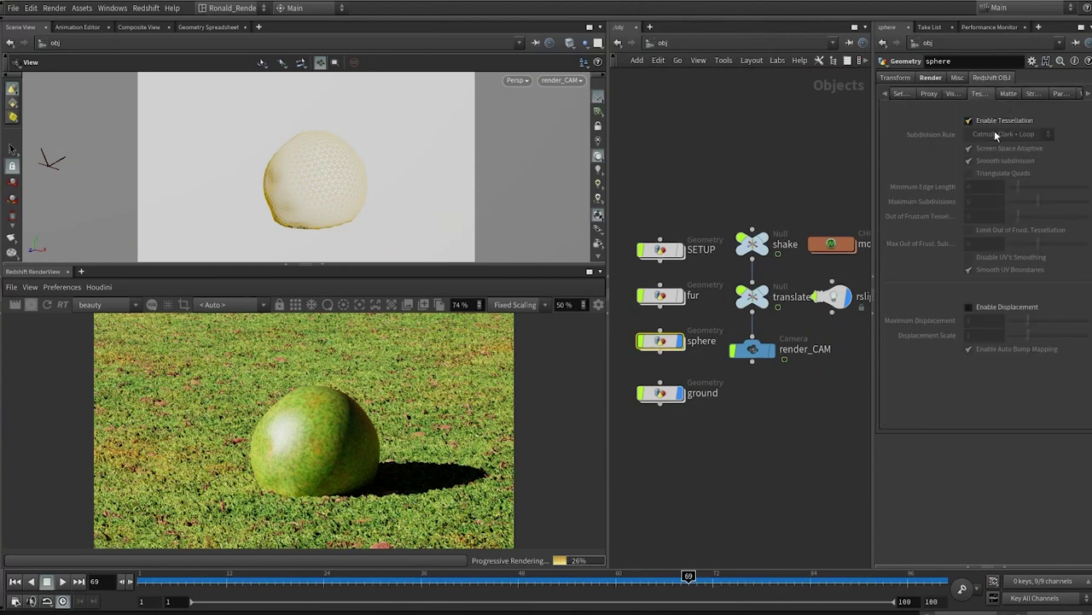
pyautogui.click(969, 307)
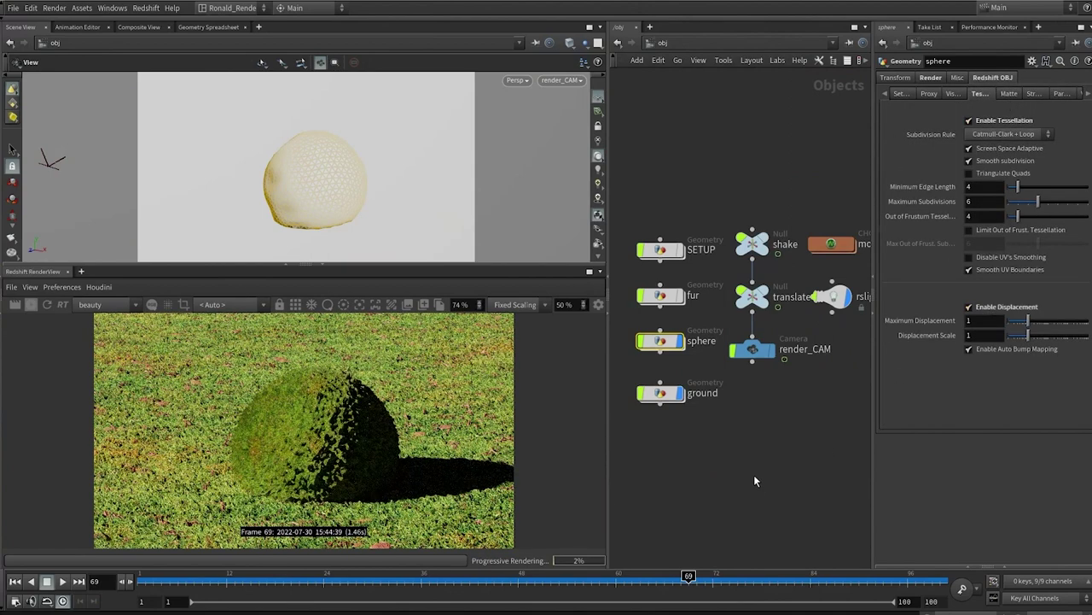
# Compare displacement scales of 0 and 0.5 on Displacement1 inside the redshift_sphere material.
pyautogui.press('2')
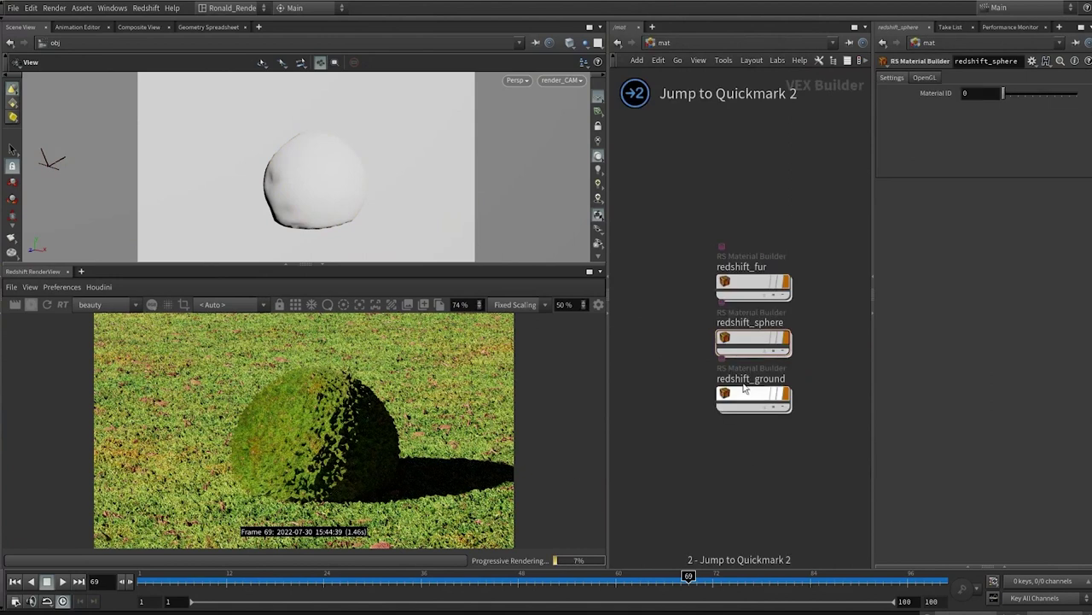
pyautogui.doubleClick(753, 340)
pyautogui.click(739, 391)
pyautogui.moveTo(984, 88); pyautogui.dragTo(957, 85)
pyautogui.write('0')
pyautogui.press('Return')
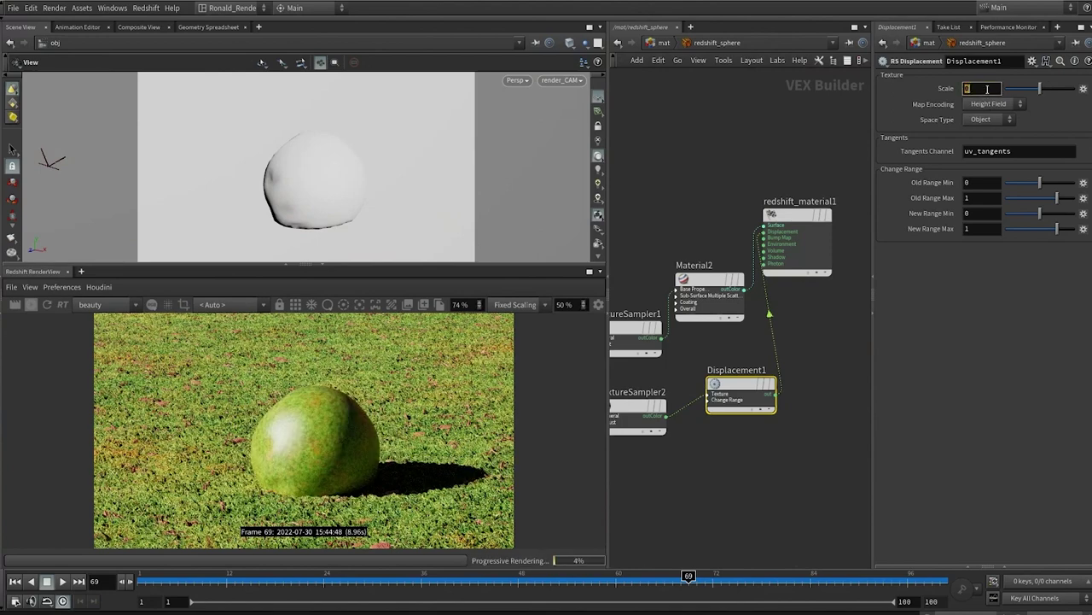
pyautogui.write('.5')
pyautogui.press('Return')
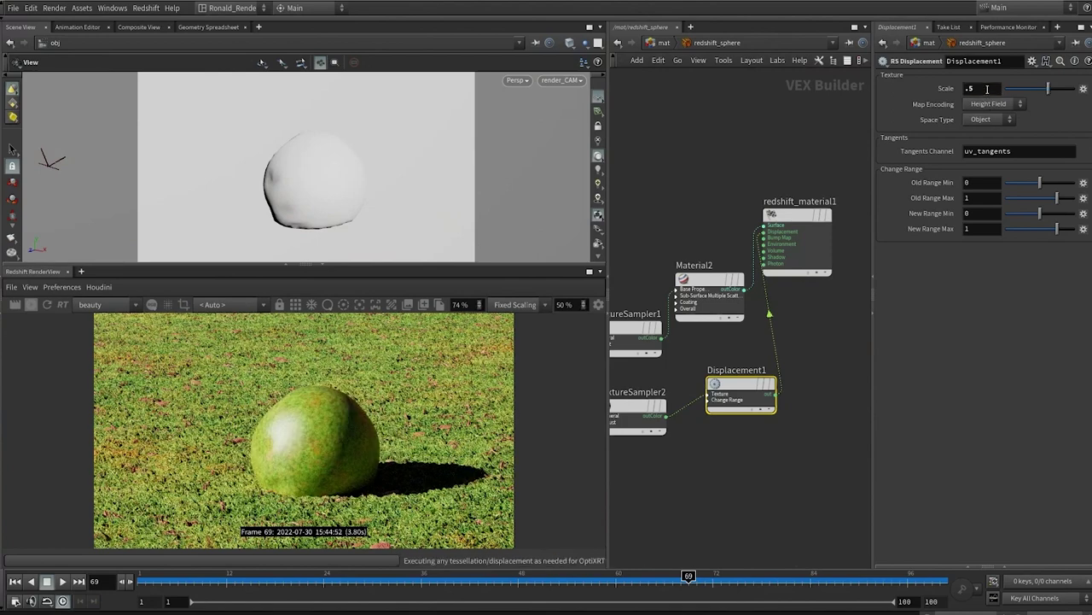
# Set the New Range Min of the sphere material's Displacement1 to -0.5.
pyautogui.doubleClick(991, 217)
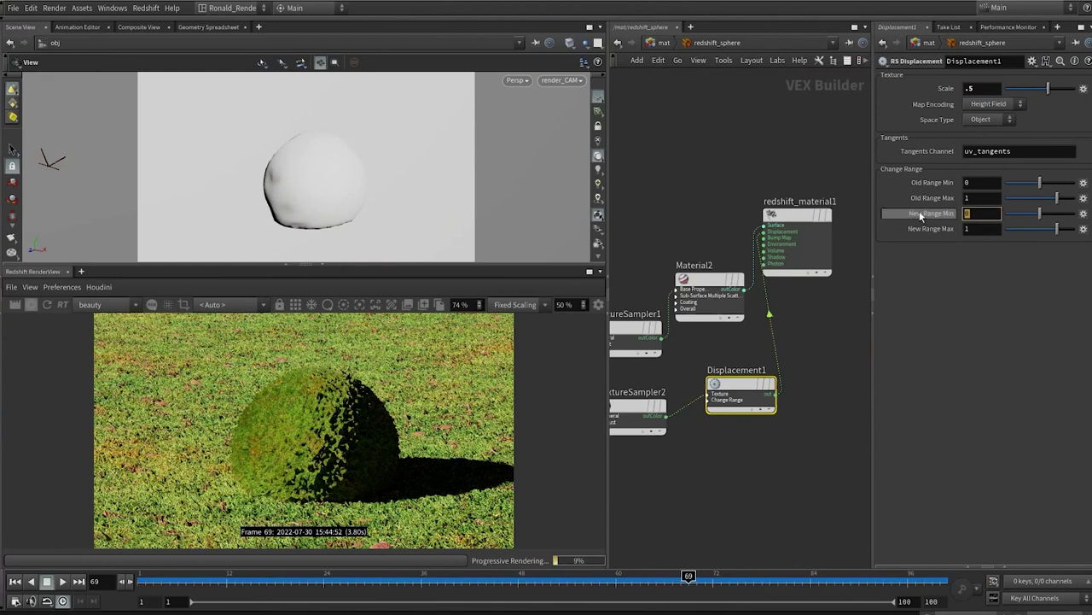
pyautogui.write('-.5')
pyautogui.press('Return')
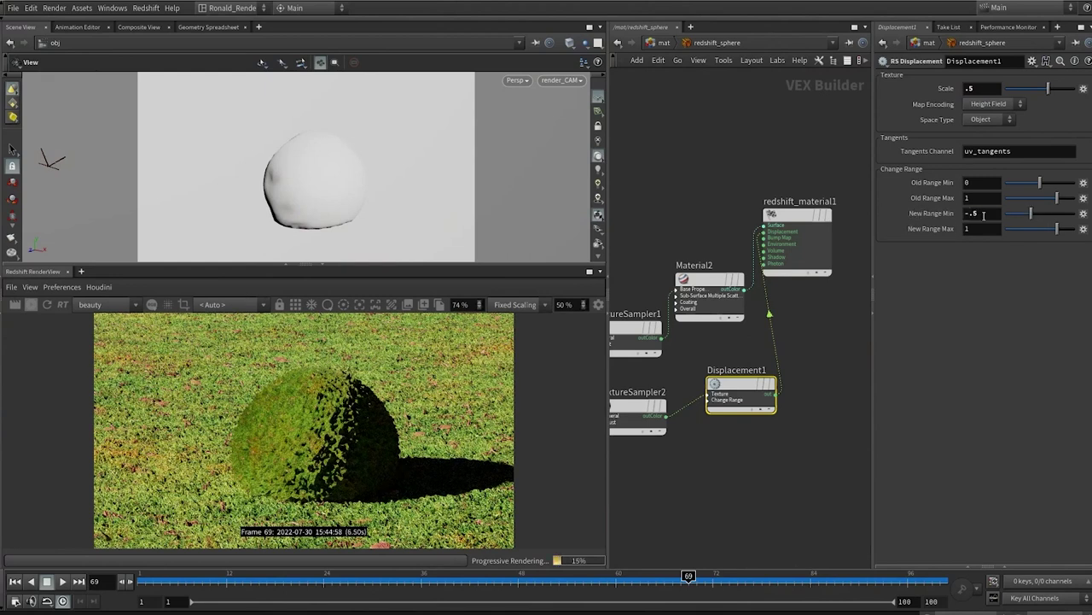
# Check the sphere with displacement scale 0, and set the scale of its Displacement1 to 0.1.
pyautogui.doubleClick(978, 88)
pyautogui.write('0')
pyautogui.press('Return')
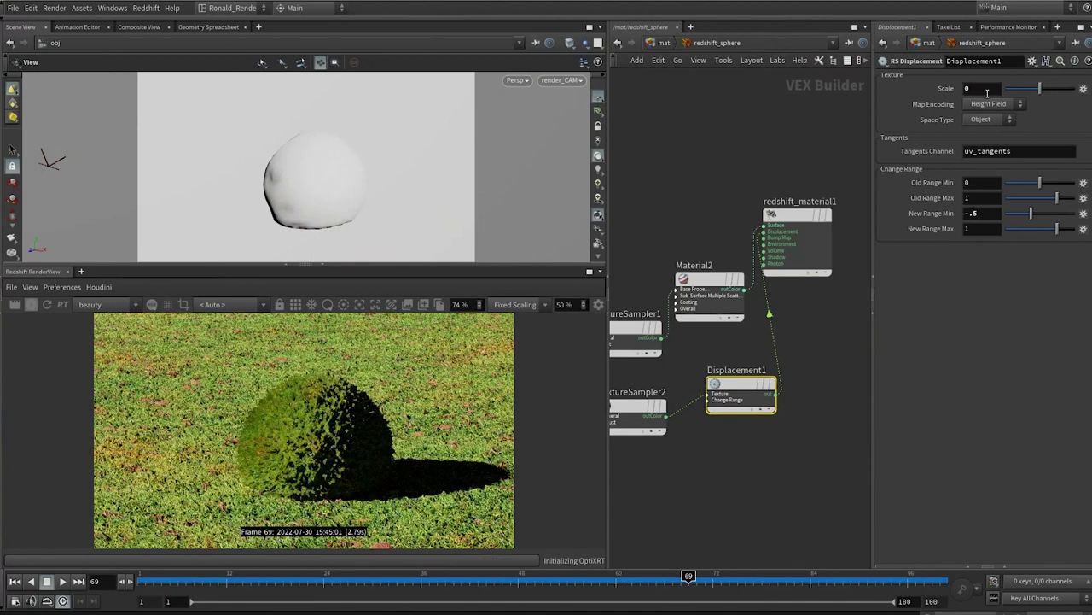
pyautogui.click(976, 89)
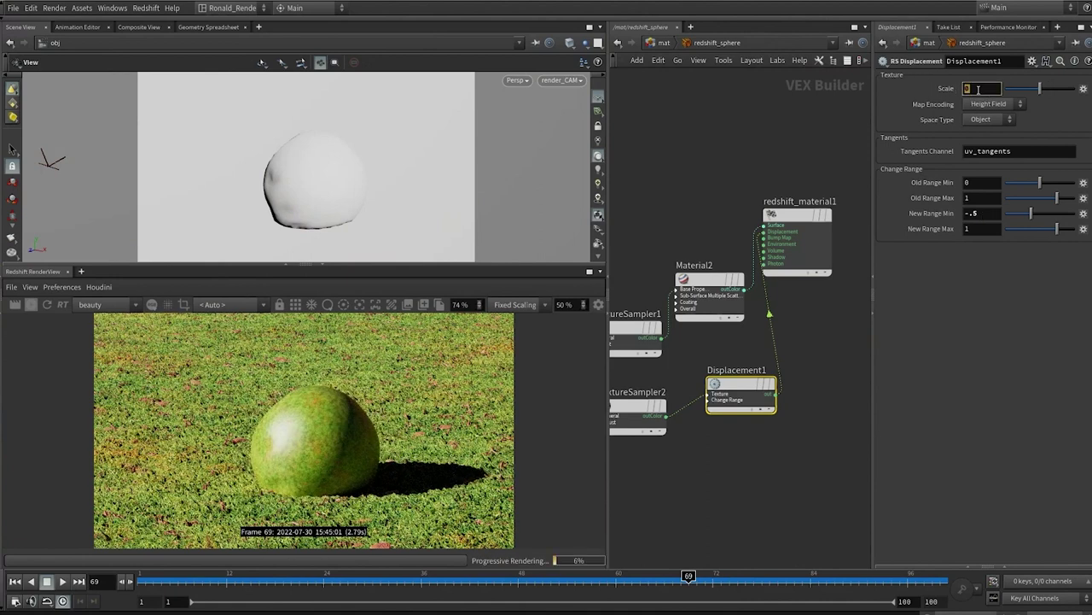
pyautogui.write('.1')
pyautogui.press('Return')
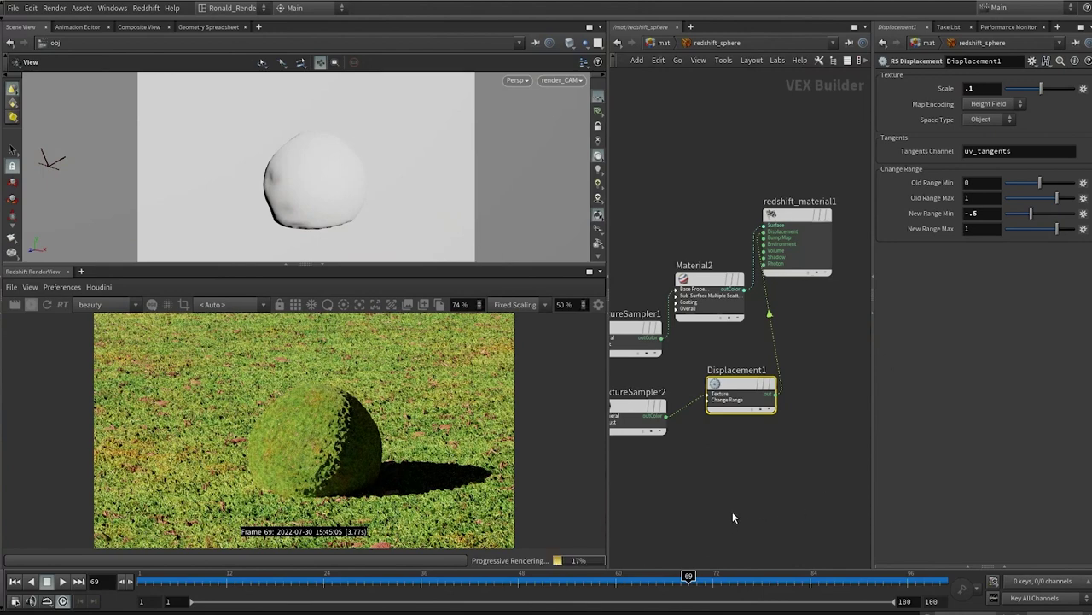
# Return to the object level and turn on the display of the fur object.
pyautogui.click(709, 294)
pyautogui.moveTo(714, 356); pyautogui.dragTo(746, 330, button='middle')
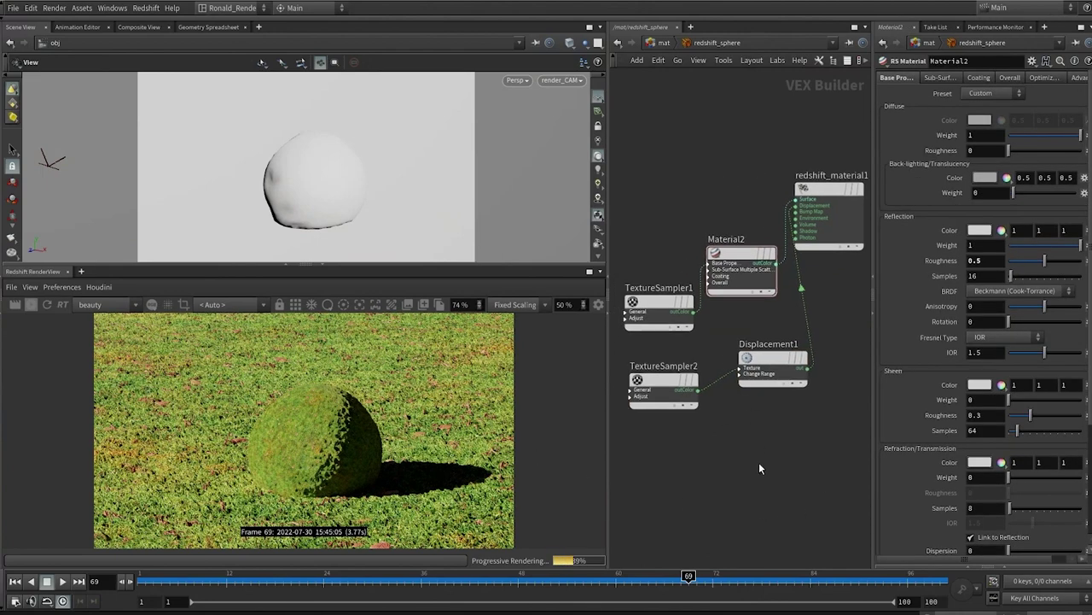
pyautogui.press('1')
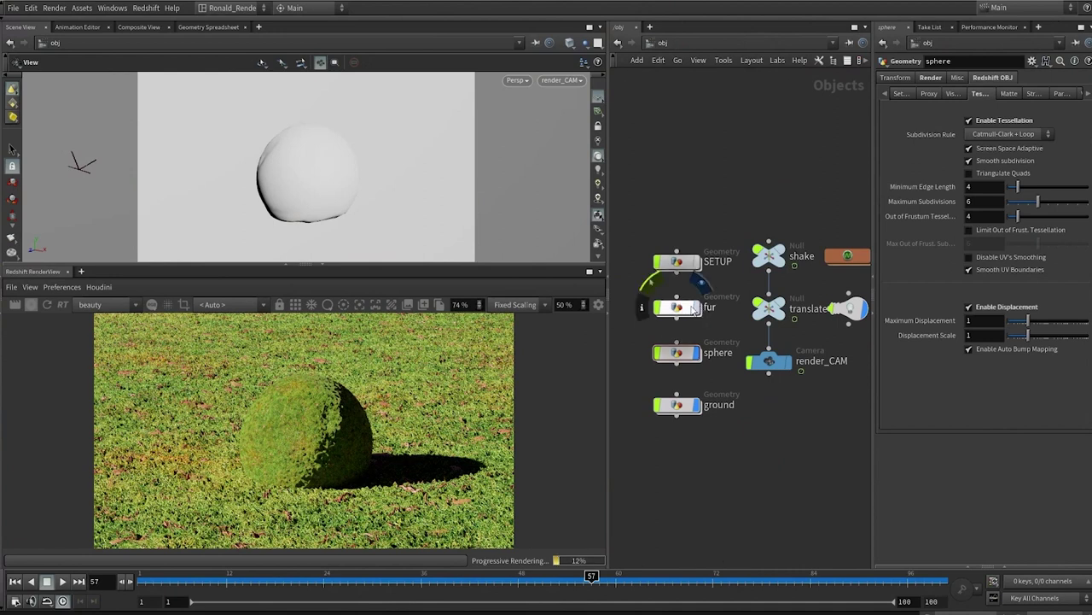
pyautogui.click(691, 308)
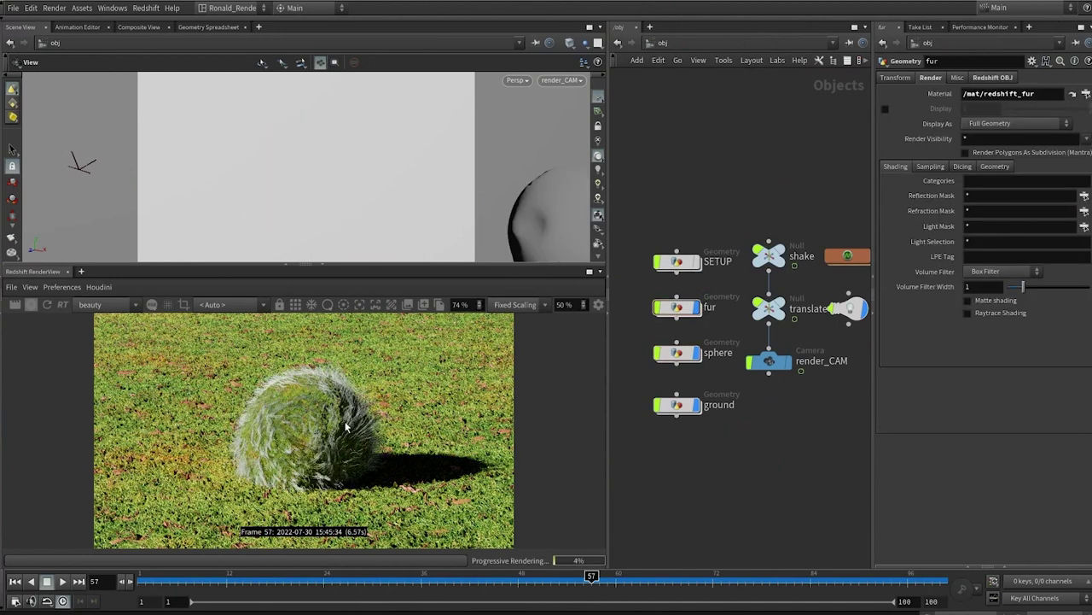
# Delete the default Material1 node inside the redshift_fur material.
pyautogui.press('2')
pyautogui.click(770, 286)
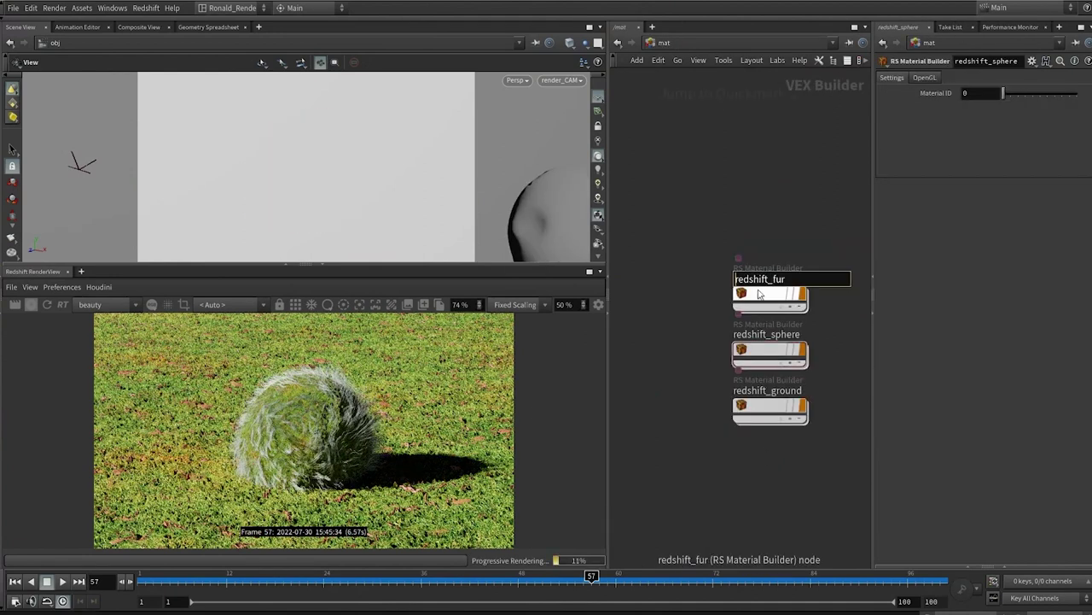
pyautogui.doubleClick(771, 286)
pyautogui.moveTo(720, 414); pyautogui.dragTo(732, 400, button='middle')
pyautogui.click(700, 291)
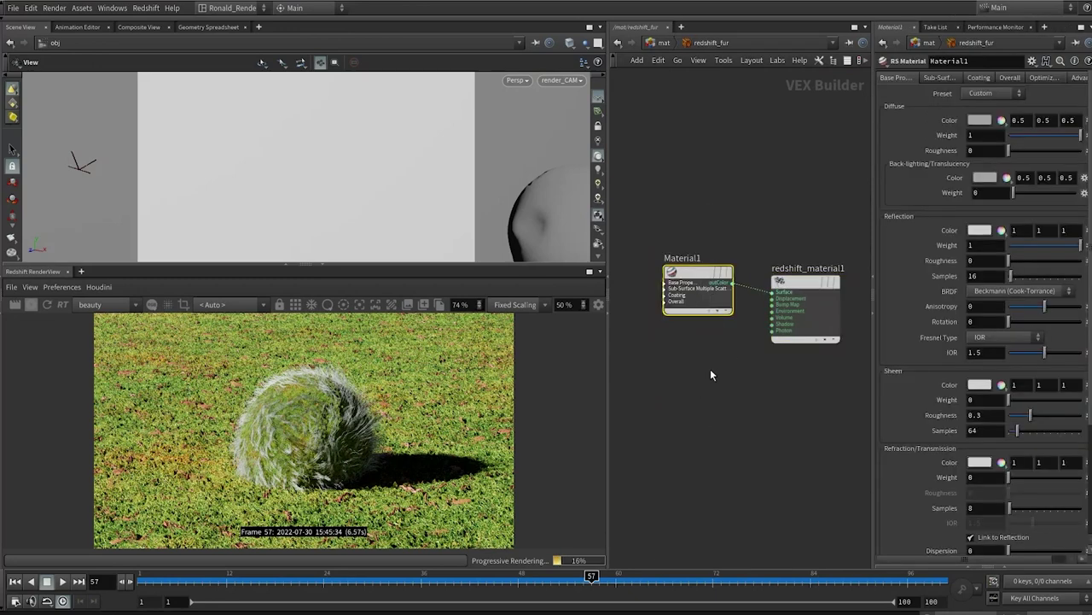
pyautogui.press('Delete')
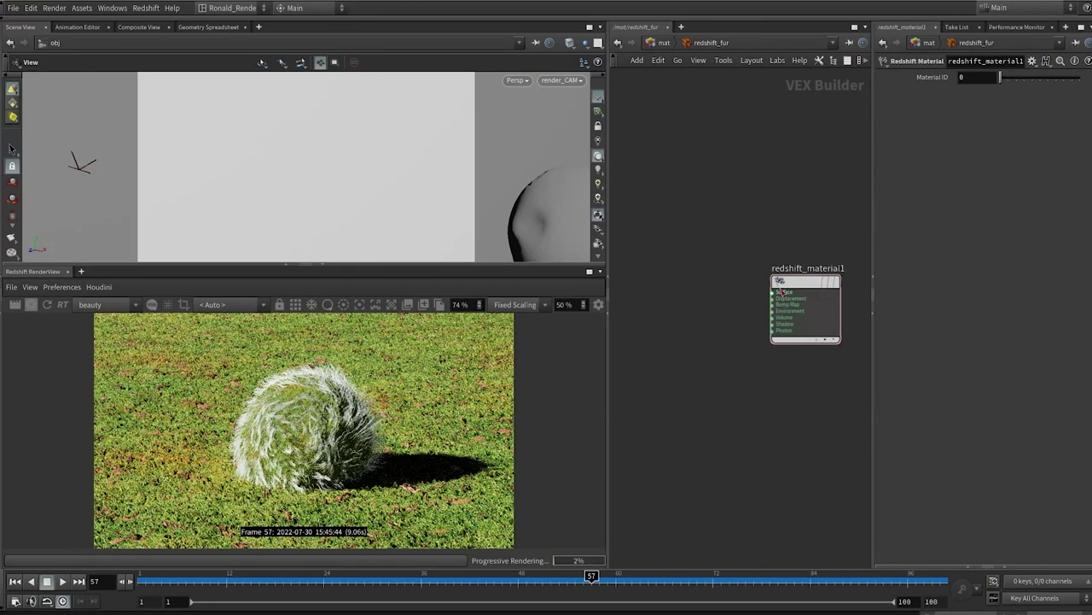
# Add an RS Principled Hair node connected to the Surface input of redshift_material1 in redshift_fur.
pyautogui.click(773, 292)
pyautogui.press('Tab')
pyautogui.write('s')
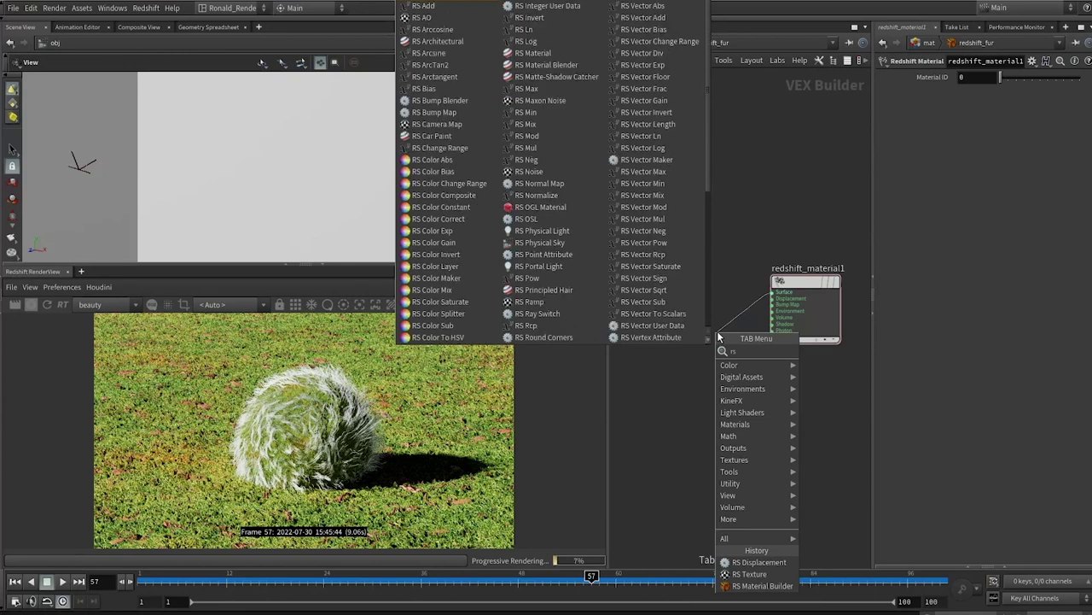
pyautogui.write('p')
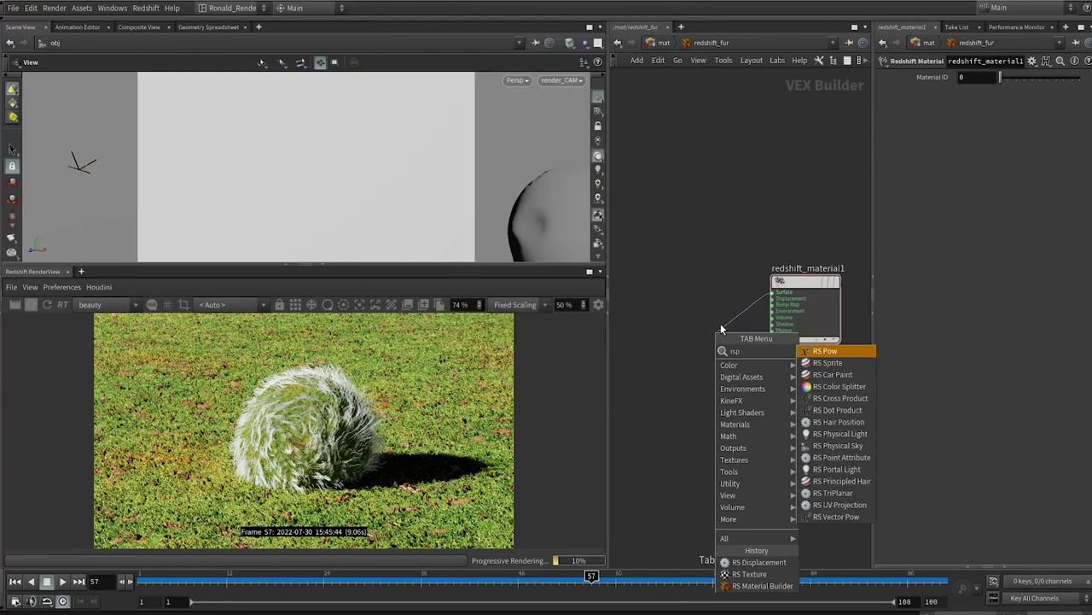
pyautogui.write('rin')
pyautogui.press('Return')
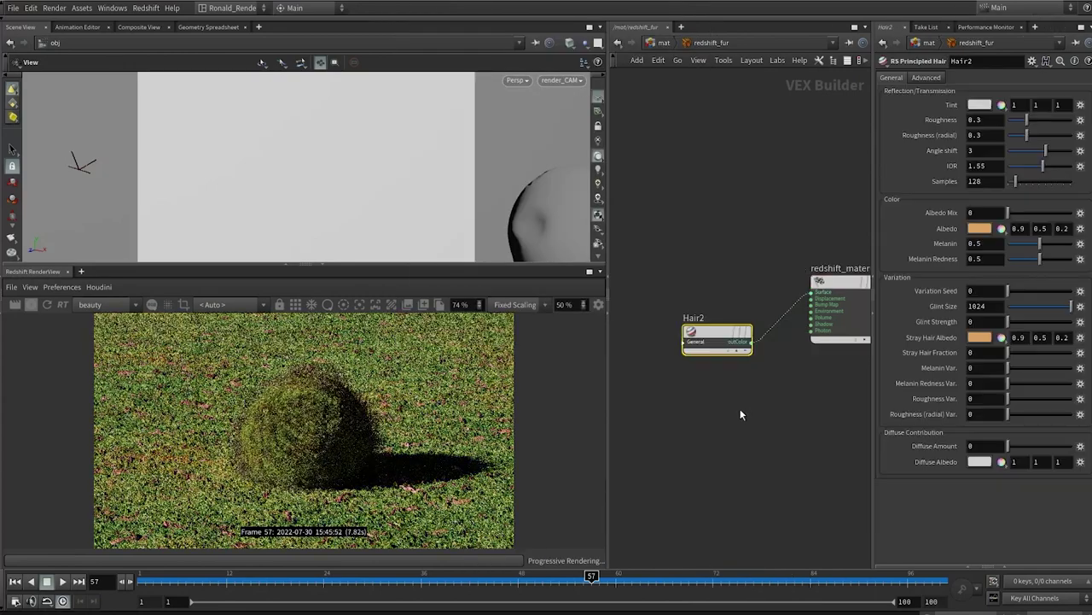
# Examine the rendered fur and the color and variation parameters of the principled hair shader.
pyautogui.click(715, 451)
pyautogui.moveTo(713, 452); pyautogui.dragTo(653, 454, button='middle')
pyautogui.moveTo(681, 254); pyautogui.dragTo(646, 422)
pyautogui.moveTo(692, 399); pyautogui.dragTo(706, 396, button='middle')
pyautogui.click(707, 396)
pyautogui.click(709, 395)
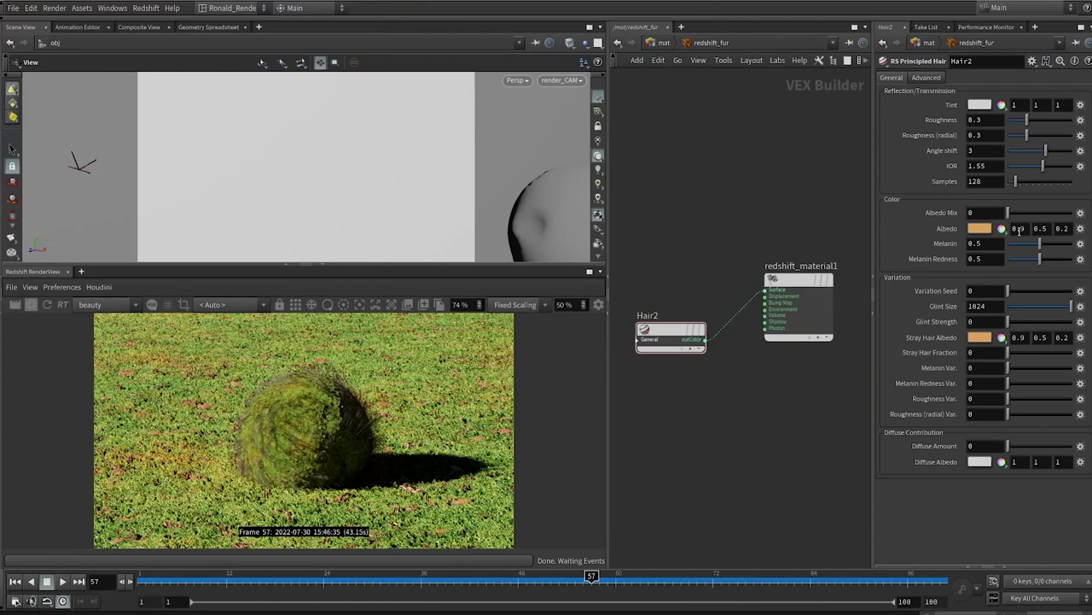
pyautogui.moveTo(697, 429); pyautogui.dragTo(762, 406, button='middle')
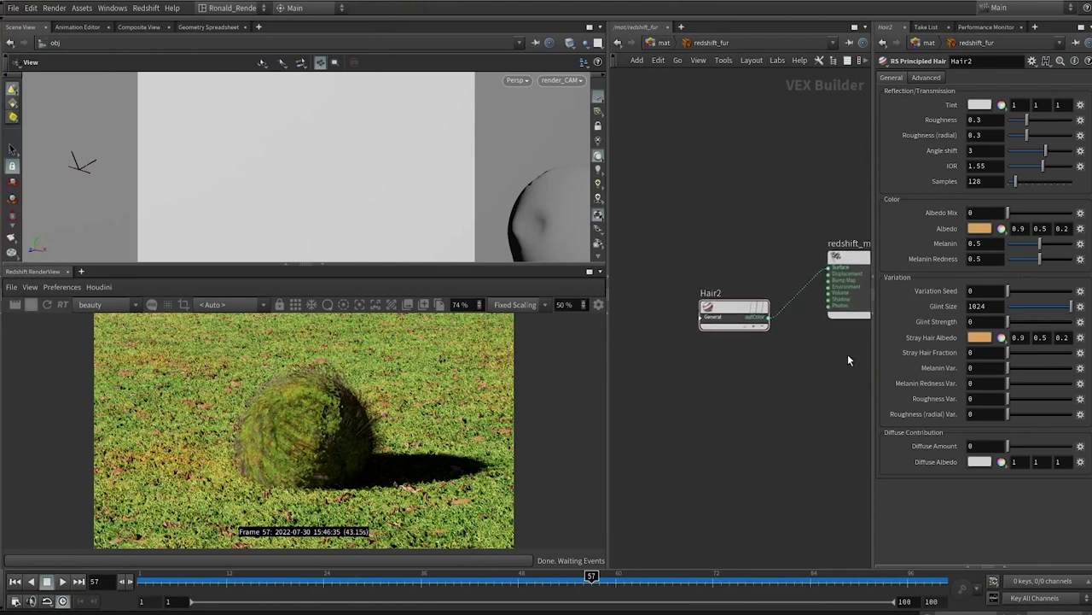
pyautogui.moveTo(847, 355); pyautogui.dragTo(809, 356, button='middle')
# Stop the live Redshift render and inspect the geometry attributes of hairclump1 in the SETUP network.
pyautogui.click(31, 305)
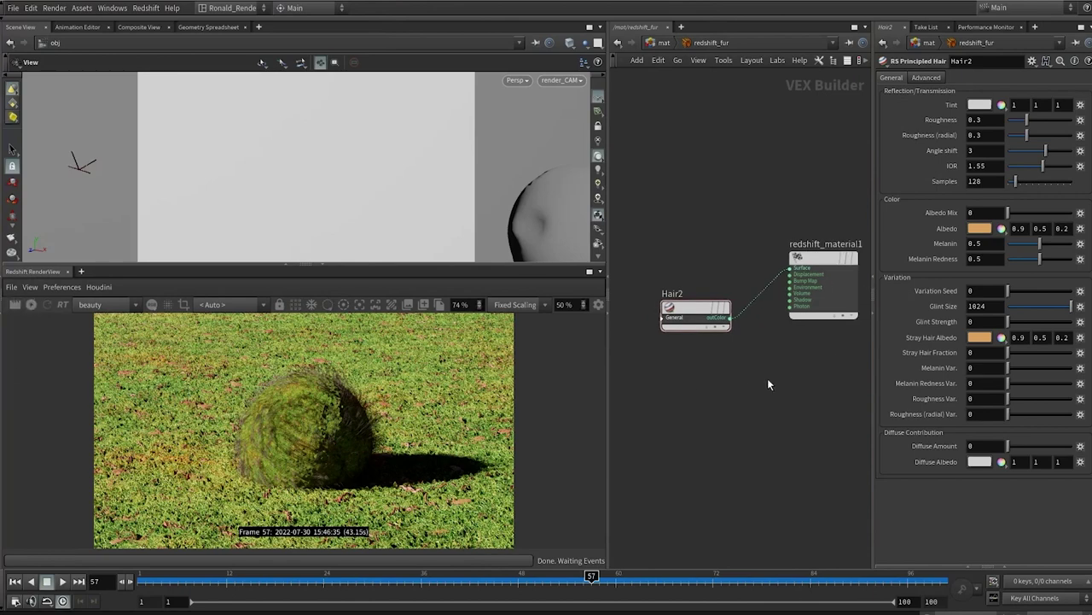
pyautogui.press('1')
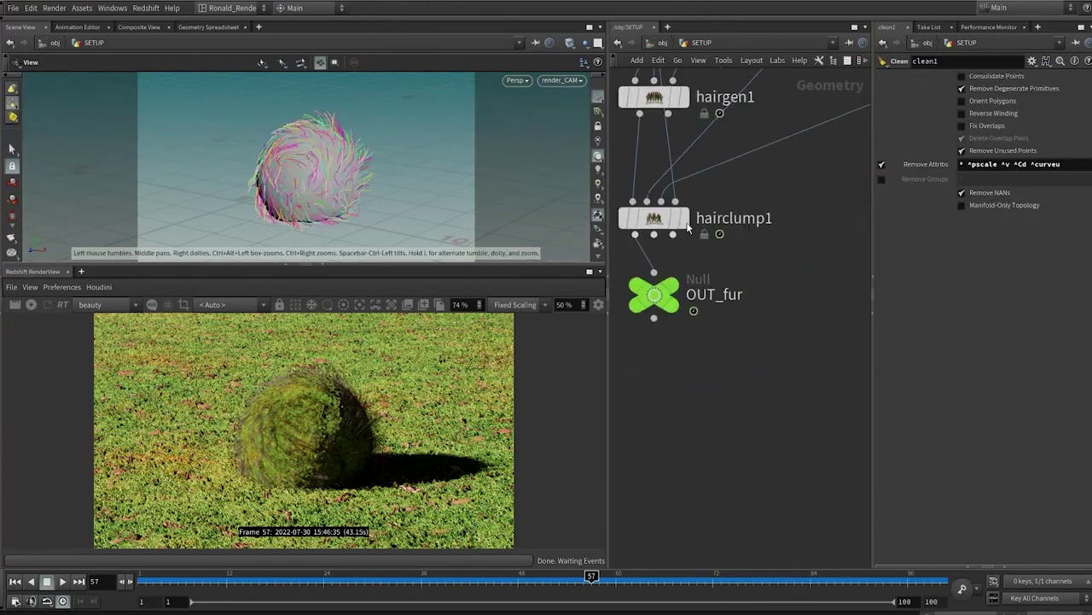
pyautogui.click(685, 221)
pyautogui.scroll(2, 787, 308)
pyautogui.moveTo(787, 307); pyautogui.dragTo(809, 361, button='middle')
pyautogui.middleClick(655, 252)
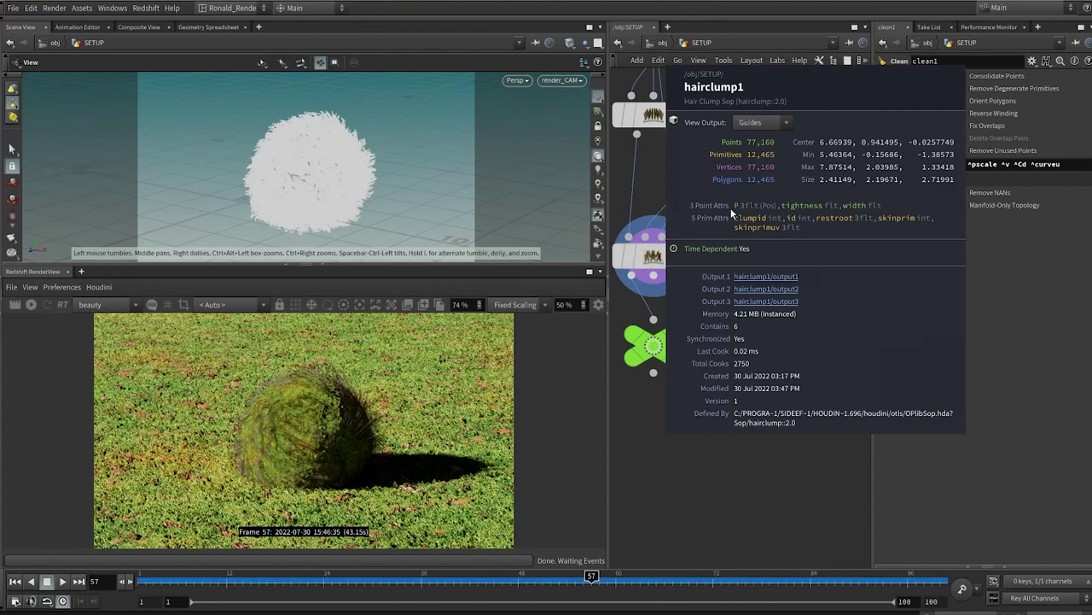
pyautogui.middleClick(644, 260)
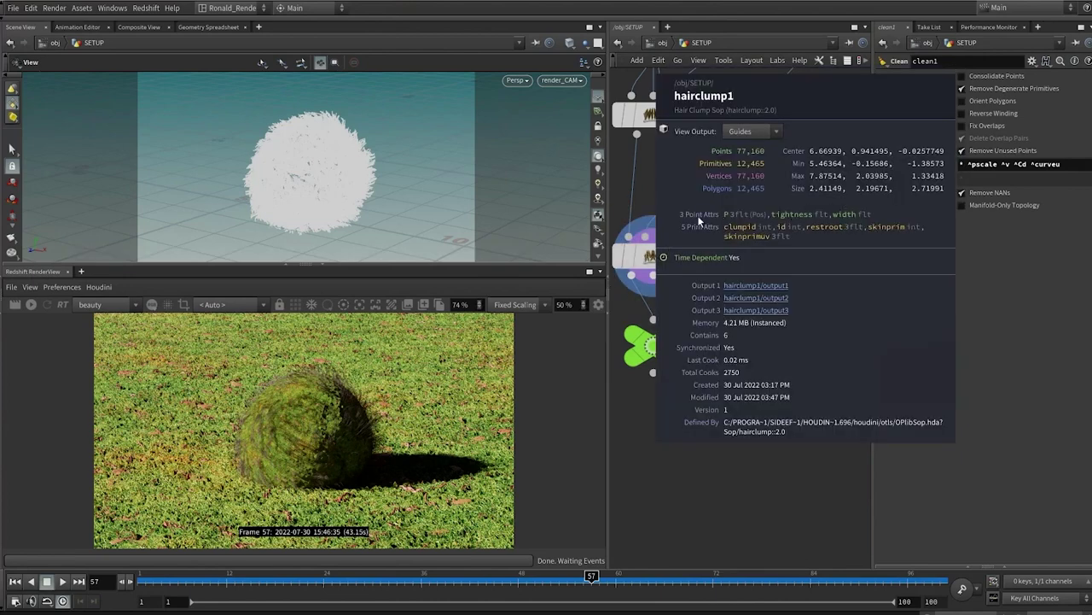
pyautogui.moveTo(698, 220); pyautogui.dragTo(698, 220, button='middle')
# Insert a displayed Attribute Randomize node between hairclump1 and OUT_fur and set its attribute class to Primitives.
pyautogui.moveTo(650, 366); pyautogui.dragTo(652, 450)
pyautogui.moveTo(709, 365); pyautogui.dragTo(762, 336, button='middle')
pyautogui.press('Tab')
pyautogui.write('a')
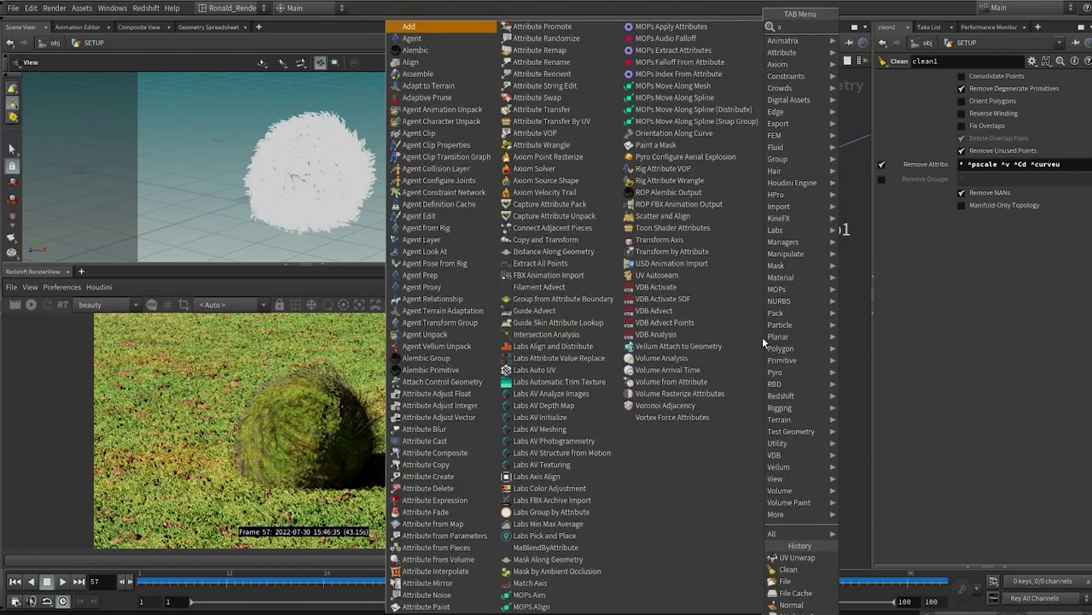
pyautogui.write(' ra')
pyautogui.press('Return')
pyautogui.click(713, 321)
pyautogui.moveTo(709, 323); pyautogui.dragTo(709, 312)
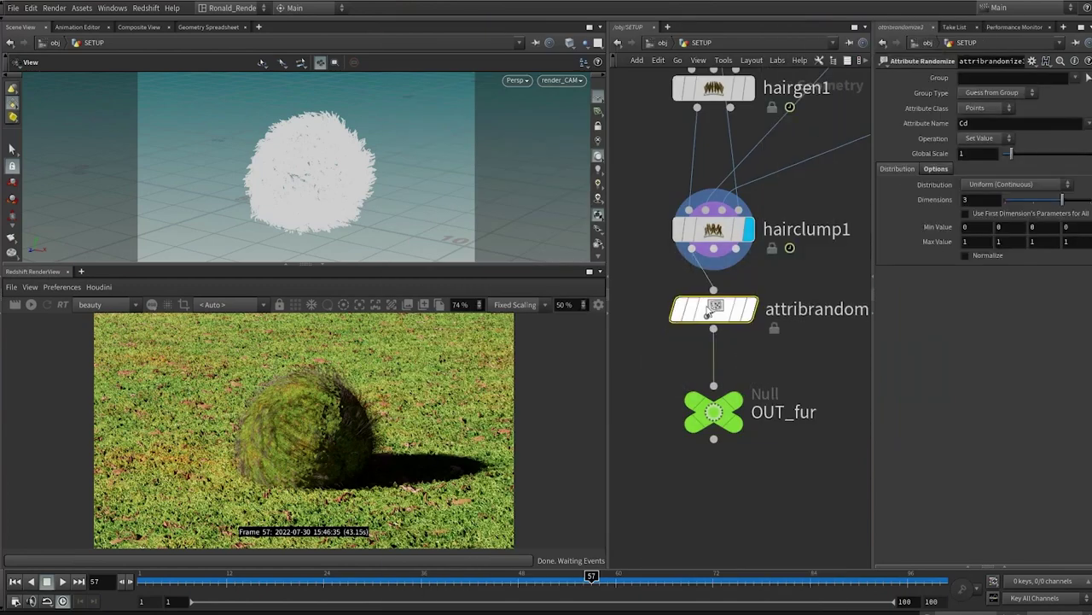
pyautogui.click(749, 310)
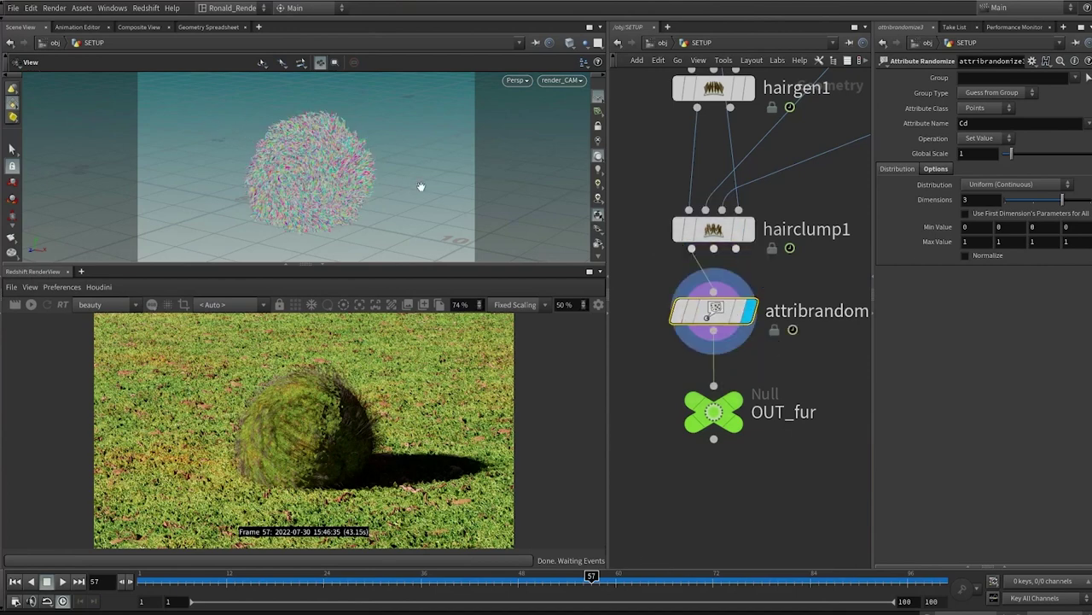
pyautogui.click(995, 109)
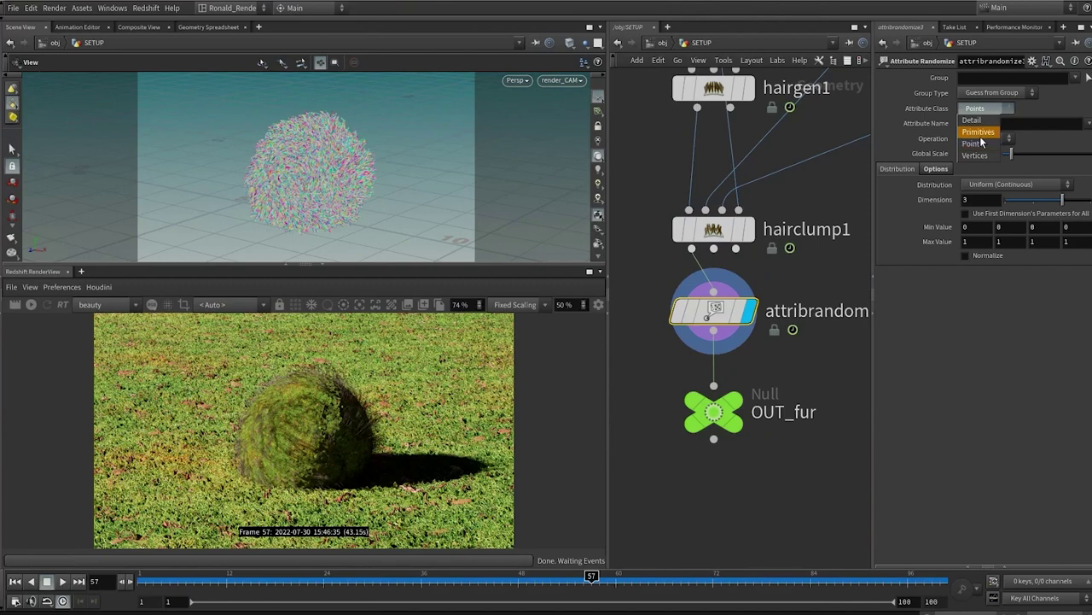
pyautogui.click(980, 134)
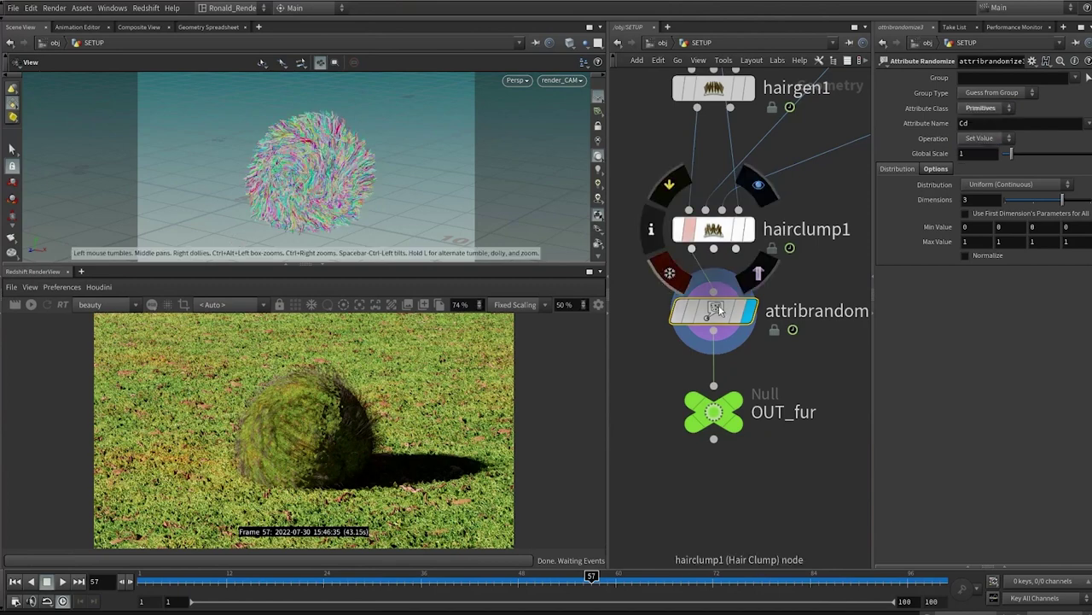
# Insert an Attribute Promote node between the Attribute Randomize node and OUT_fur and display it.
pyautogui.moveTo(715, 419); pyautogui.dragTo(715, 493)
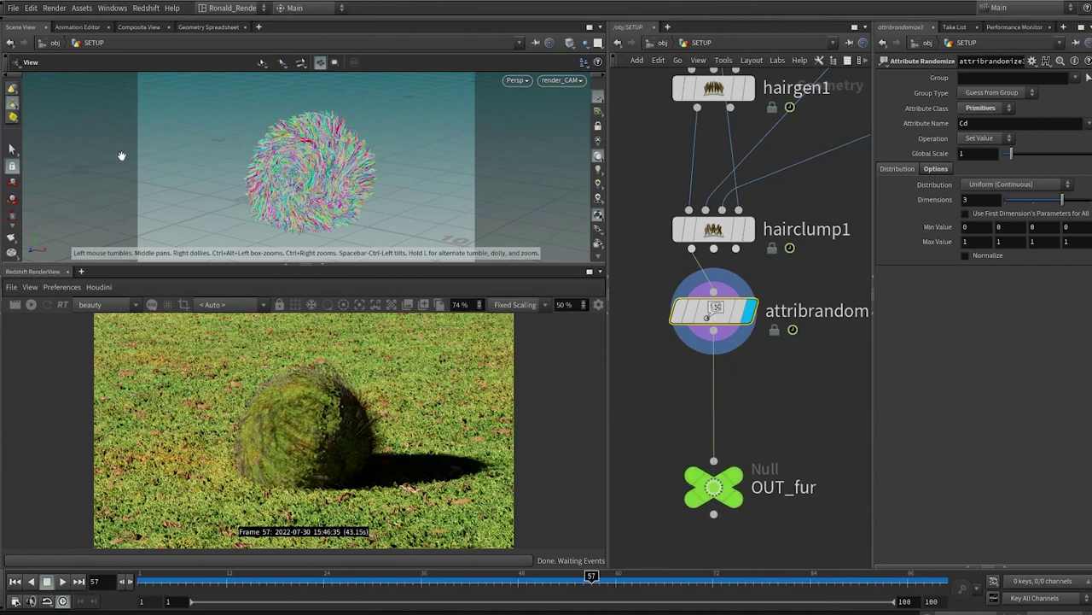
pyautogui.press('Tab')
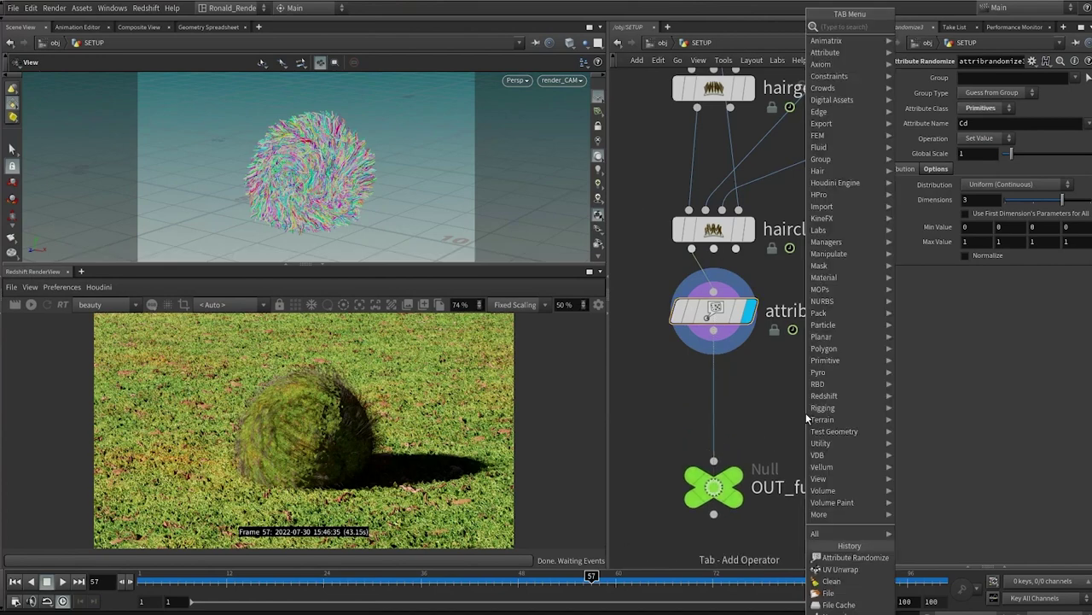
pyautogui.write('apro')
pyautogui.press('Return')
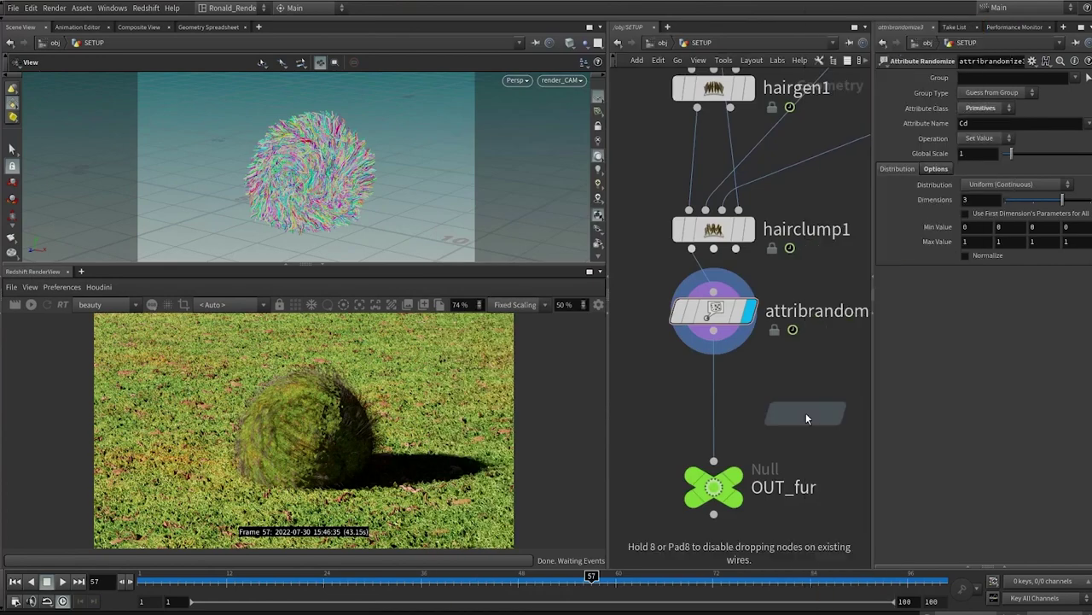
pyautogui.click(734, 384)
pyautogui.click(713, 311)
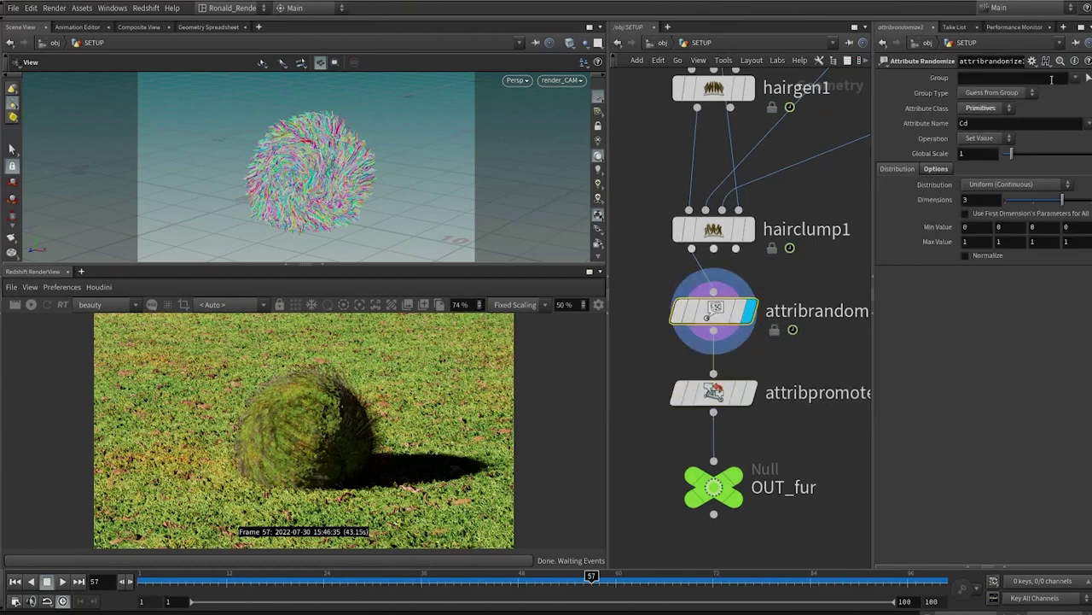
pyautogui.click(713, 392)
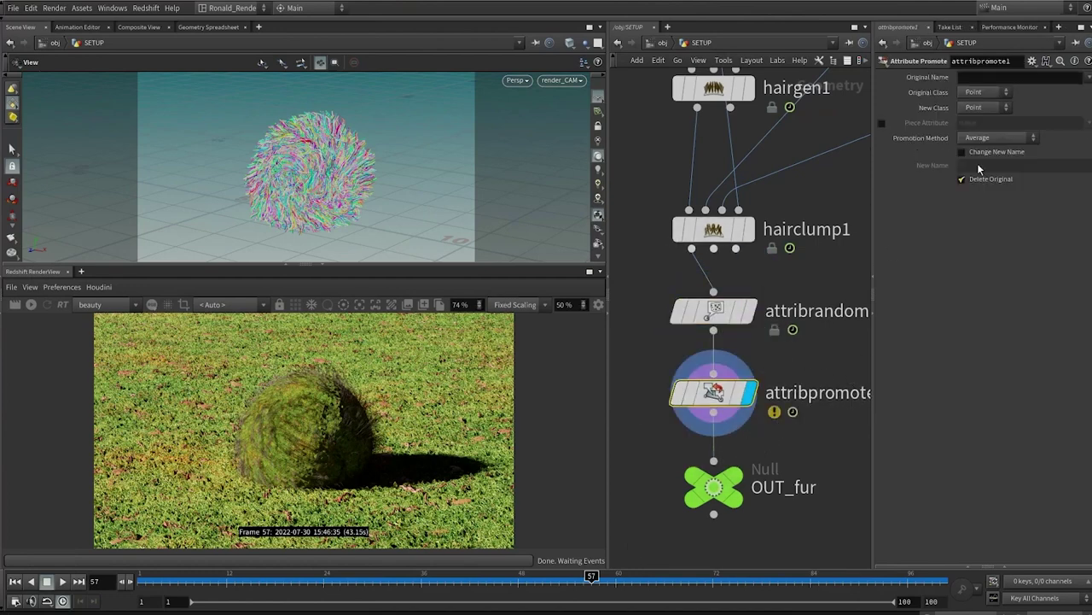
# Promote Cd from Primitive to Point in attribpromote1 and make room above OUT_fur.
pyautogui.click(1075, 77)
pyautogui.write('Cd')
pyautogui.click(983, 91)
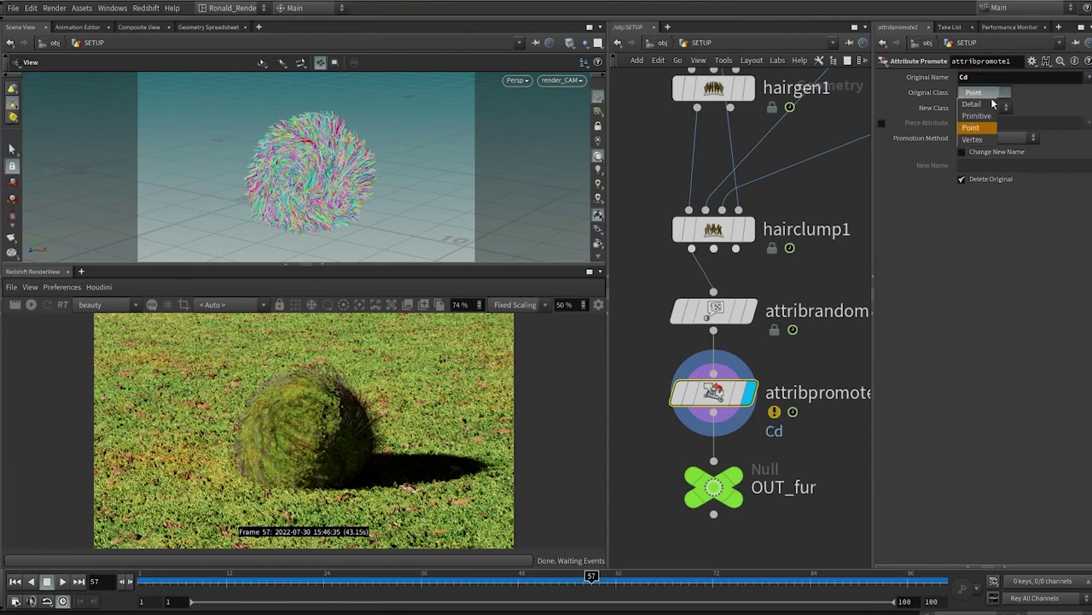
pyautogui.click(978, 118)
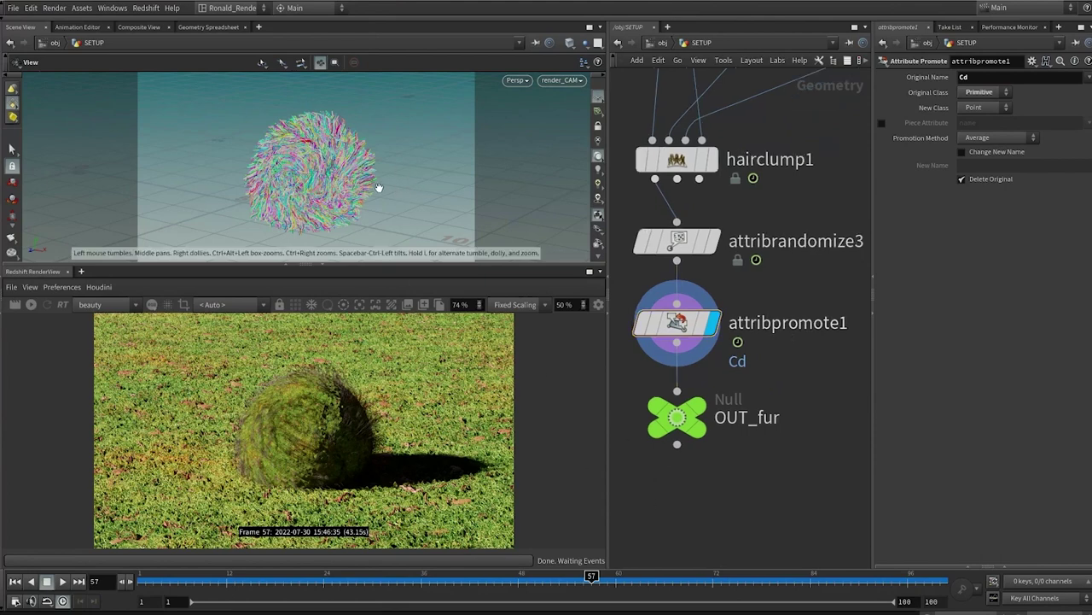
pyautogui.moveTo(712, 297)
pyautogui.scroll(-1, 762, 391)
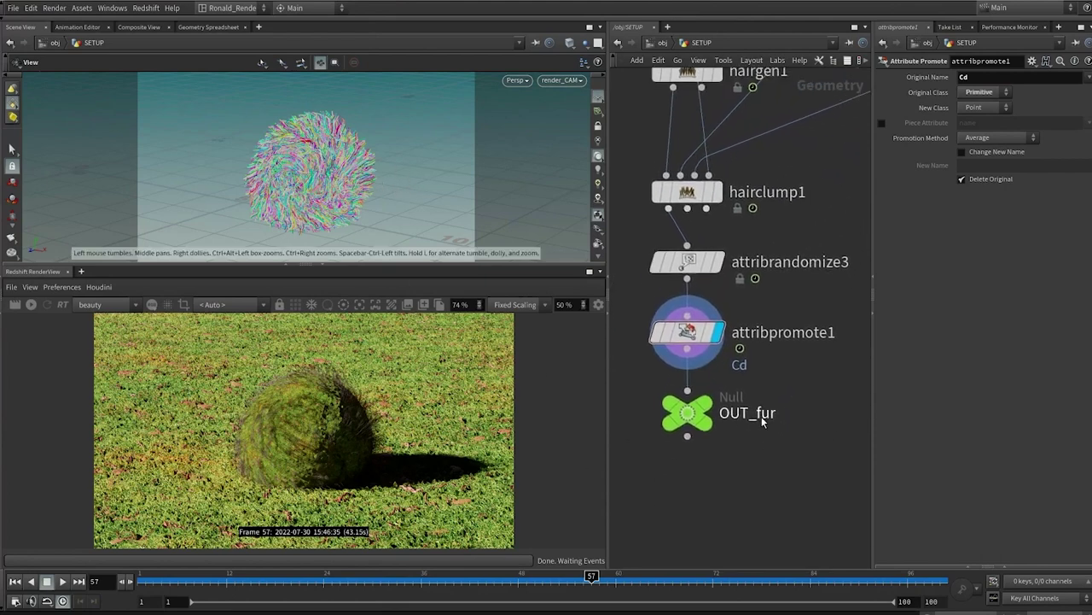
pyautogui.moveTo(698, 420)
pyautogui.moveTo(698, 420); pyautogui.dragTo(698, 440)
# Display hairclump1 and check the names of its output attributes.
pyautogui.click(718, 192)
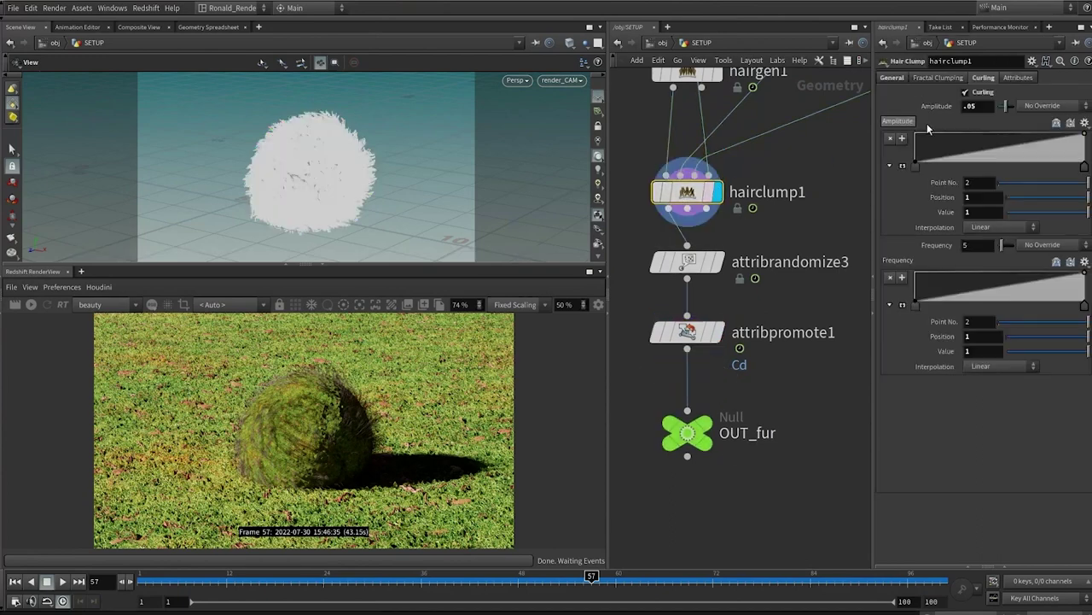
pyautogui.click(1016, 77)
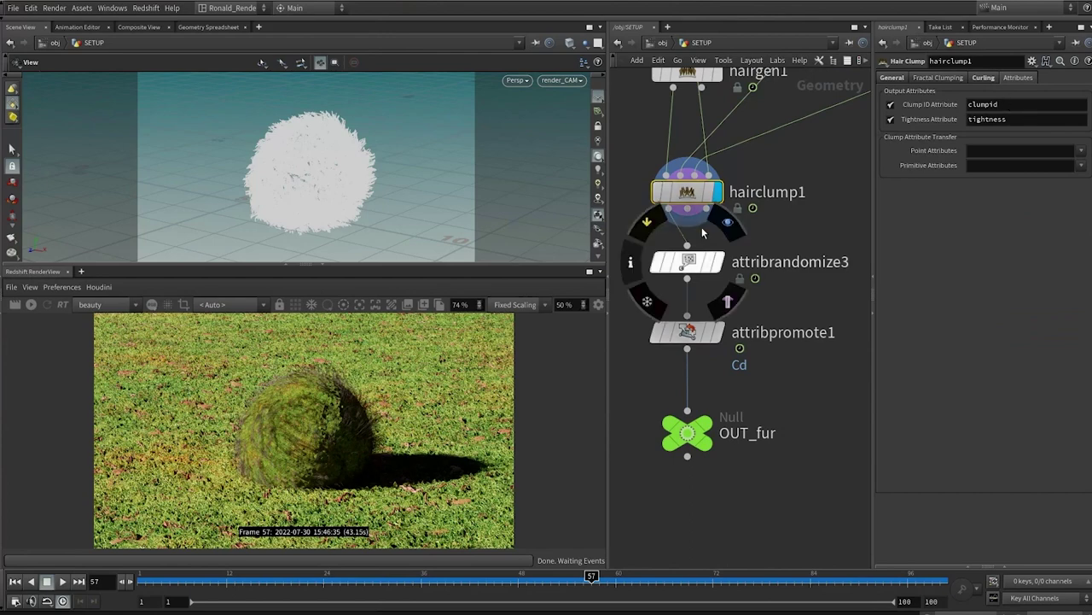
pyautogui.press('Tab')
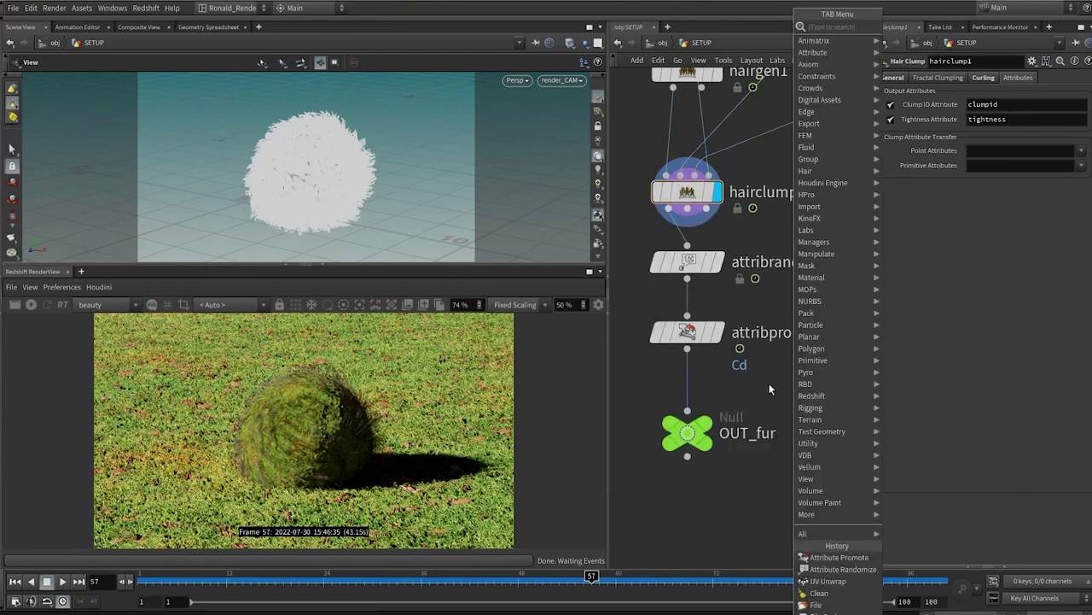
pyautogui.click(768, 386)
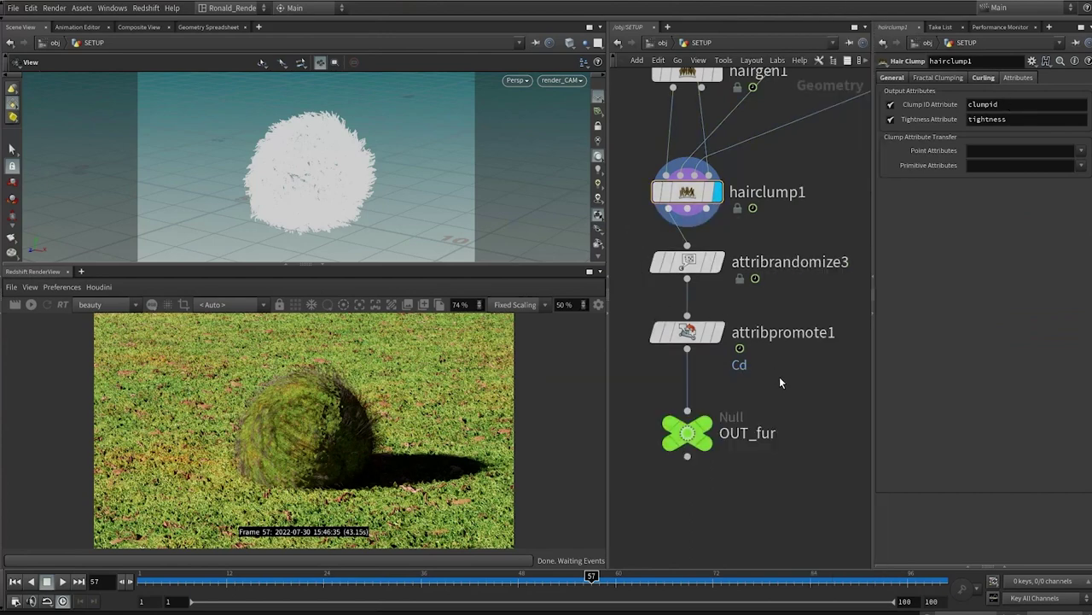
# Insert a Color node between attribpromote1 and OUT_fur.
pyautogui.press('Tab')
pyautogui.write('c')
pyautogui.press('Escape')
pyautogui.press('l')
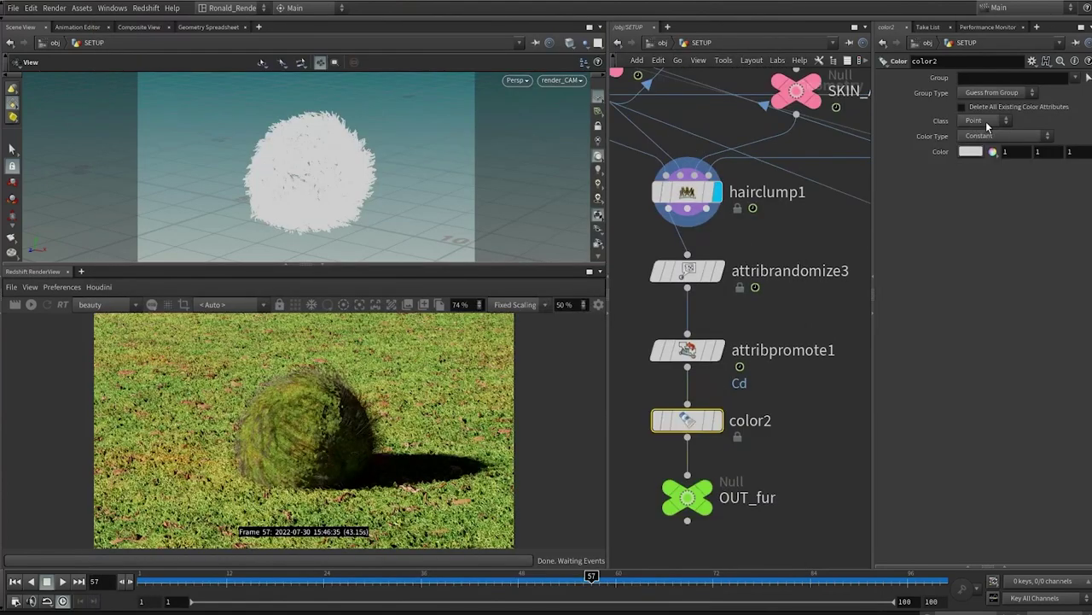
# Set the Color node's color type to Random from Attribute with clumpid as the attribute, and display it.
pyautogui.click(994, 135)
pyautogui.click(998, 195)
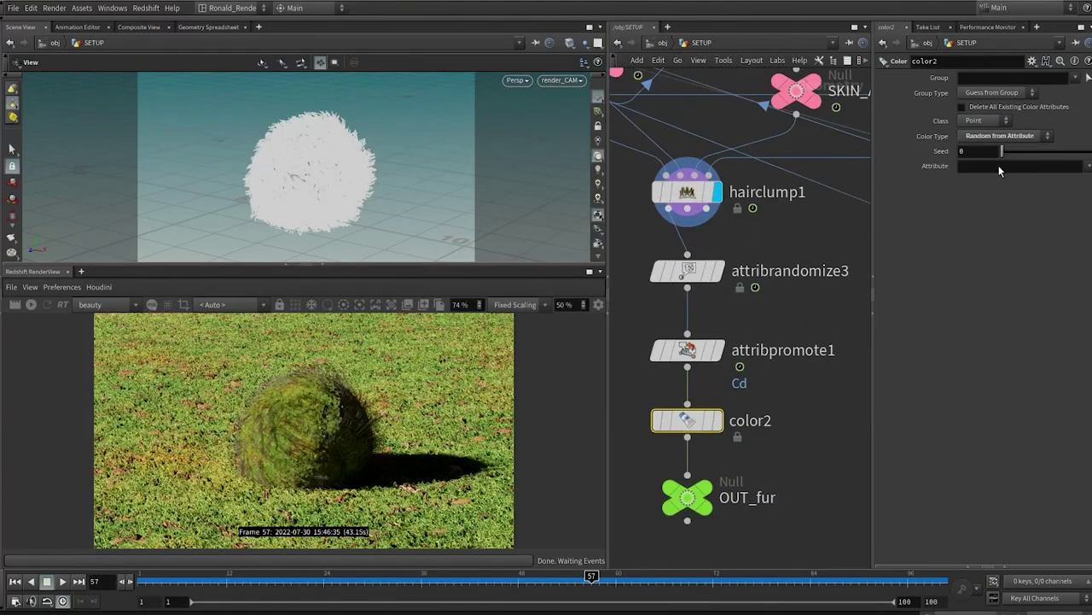
pyautogui.click(1008, 170)
pyautogui.write('clumpid')
pyautogui.press('Return')
pyautogui.click(717, 419)
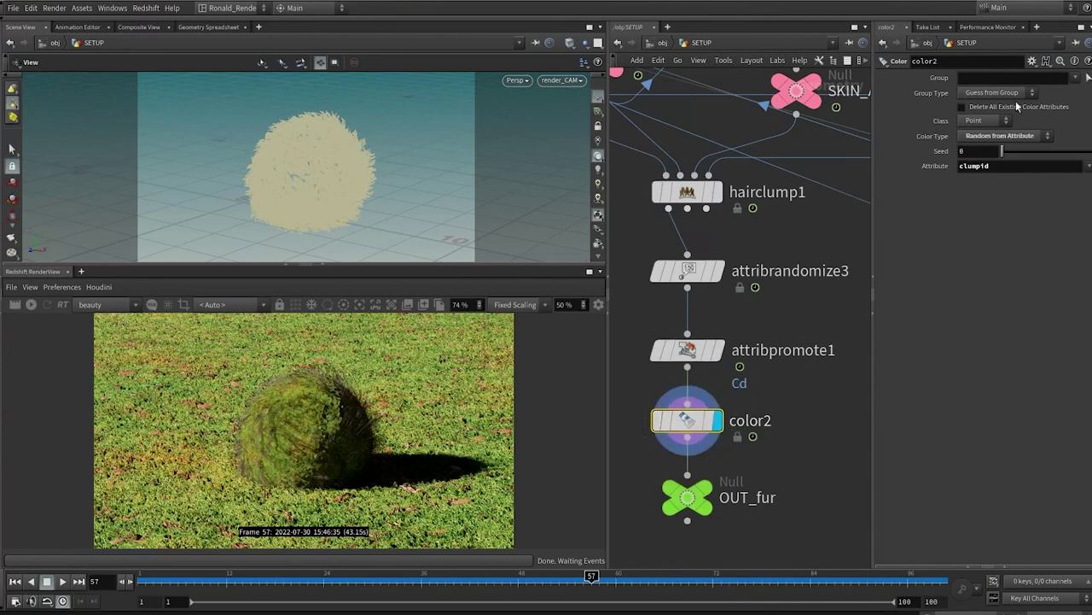
# Set color2's class to Primitive and seed to 2.26, delete all existing color attributes, and insert a copy of attribpromote1 after it.
pyautogui.click(986, 121)
pyautogui.click(989, 146)
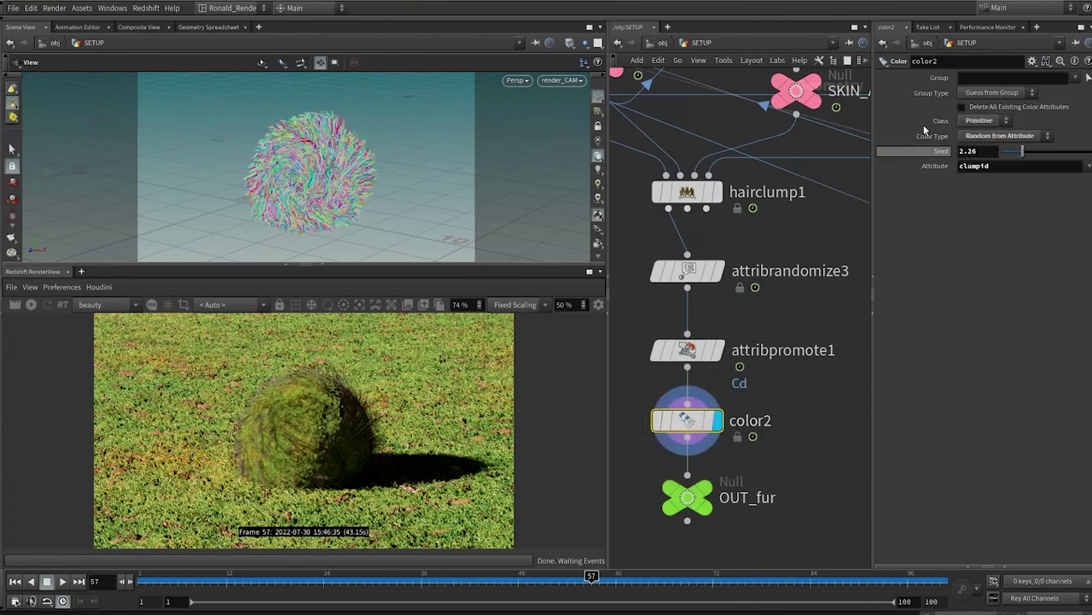
pyautogui.click(1001, 108)
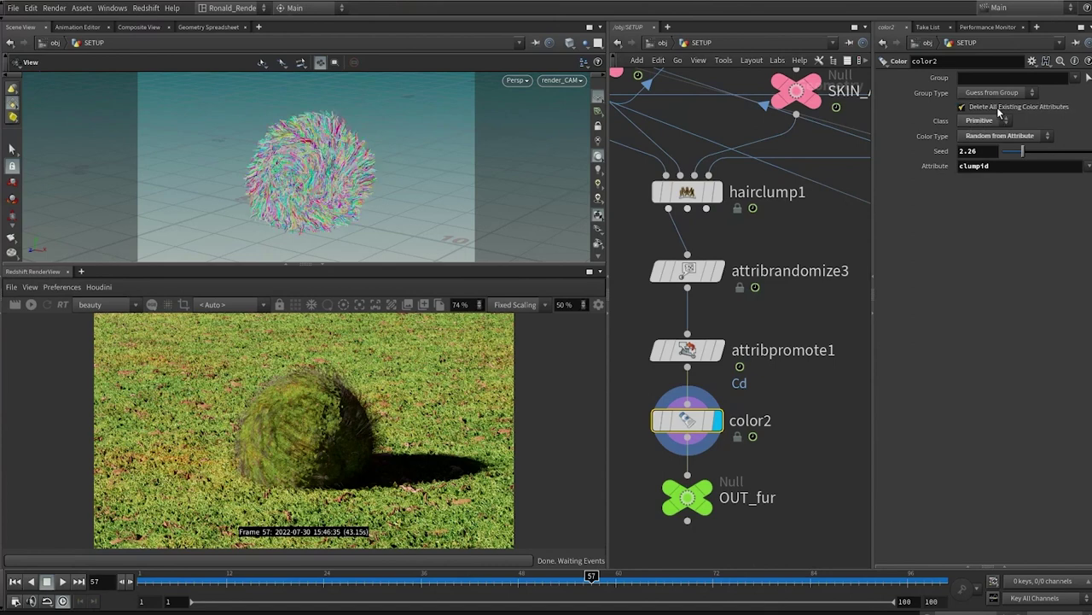
pyautogui.moveTo(645, 252)
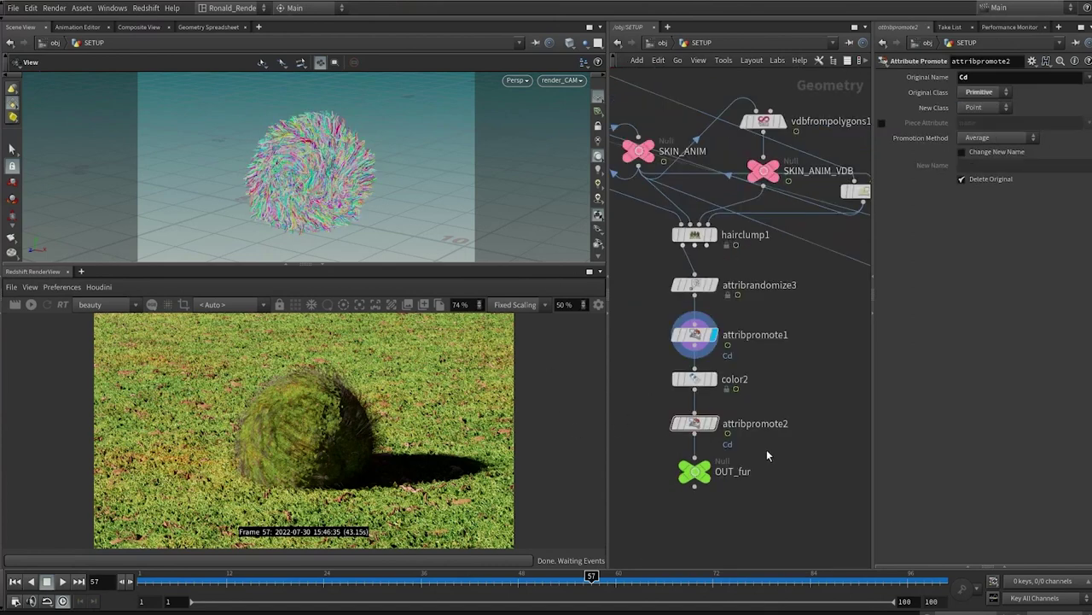
# Display attribrandomize3, color2 and attribpromote1 in turn and compare the per-hair colors with the per-clump colors on the fur.
pyautogui.moveTo(811, 365); pyautogui.dragTo(807, 325, button='middle')
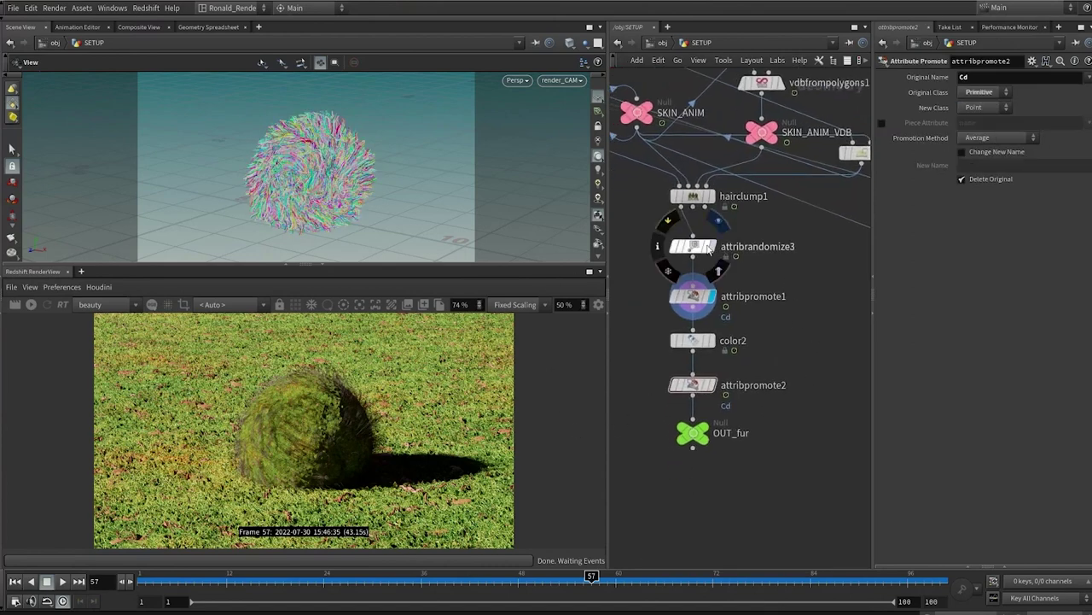
pyautogui.click(693, 247)
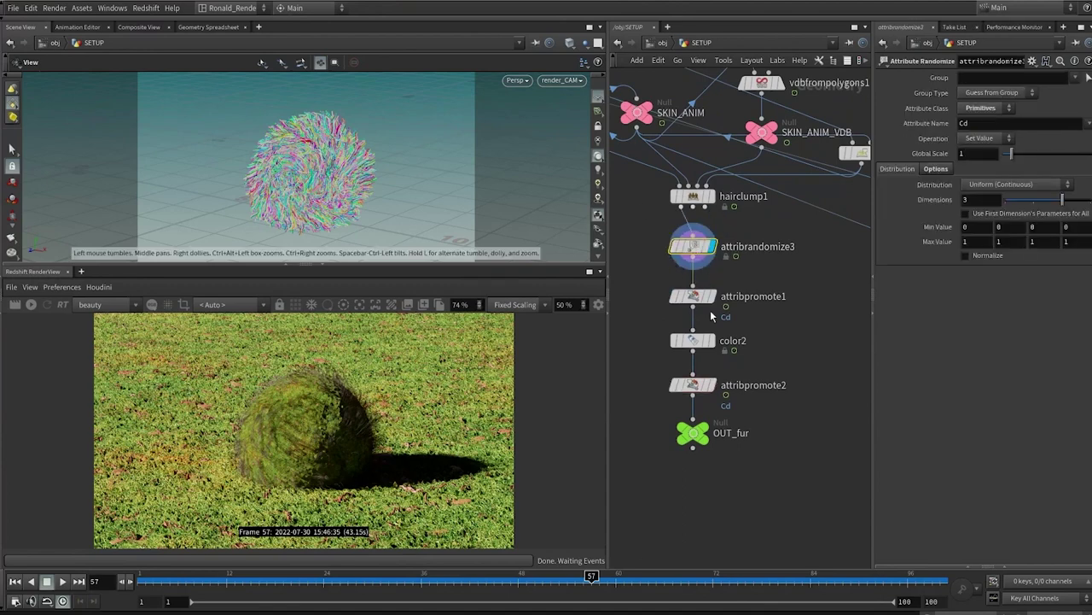
pyautogui.click(695, 339)
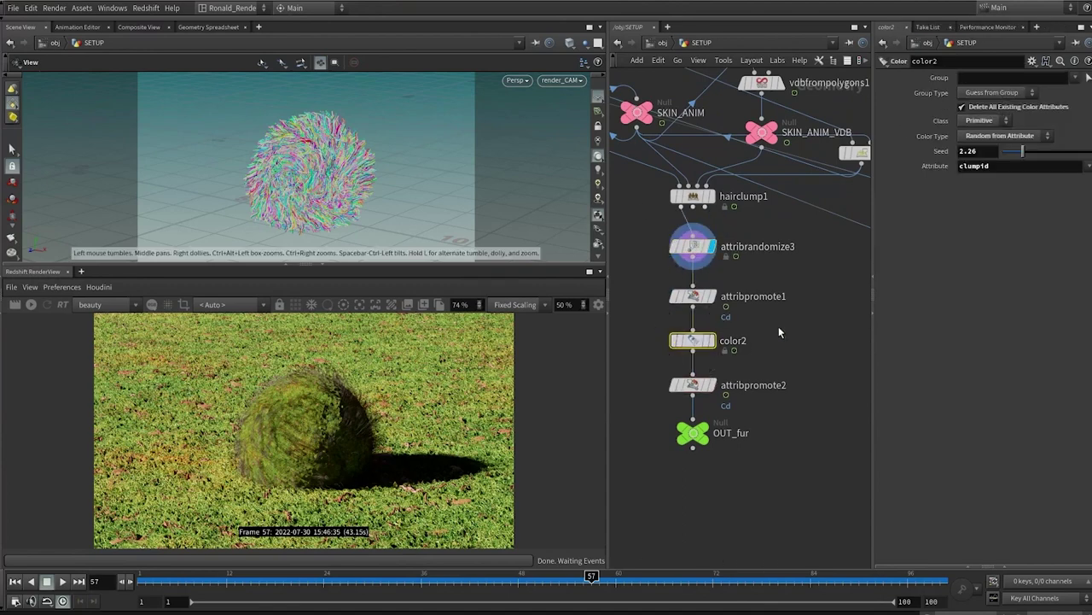
pyautogui.click(705, 341)
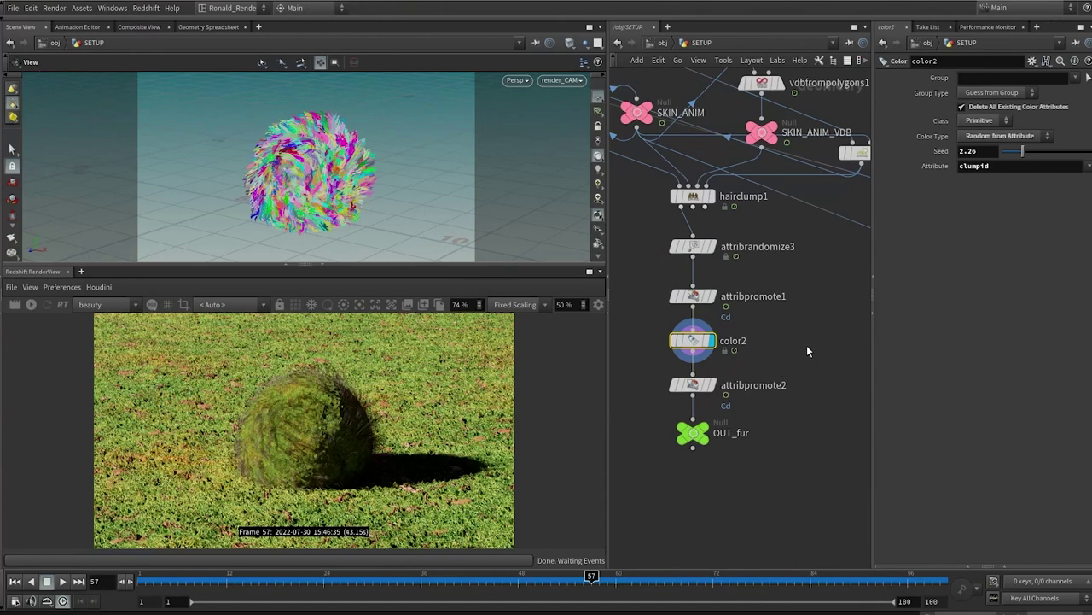
pyautogui.click(710, 386)
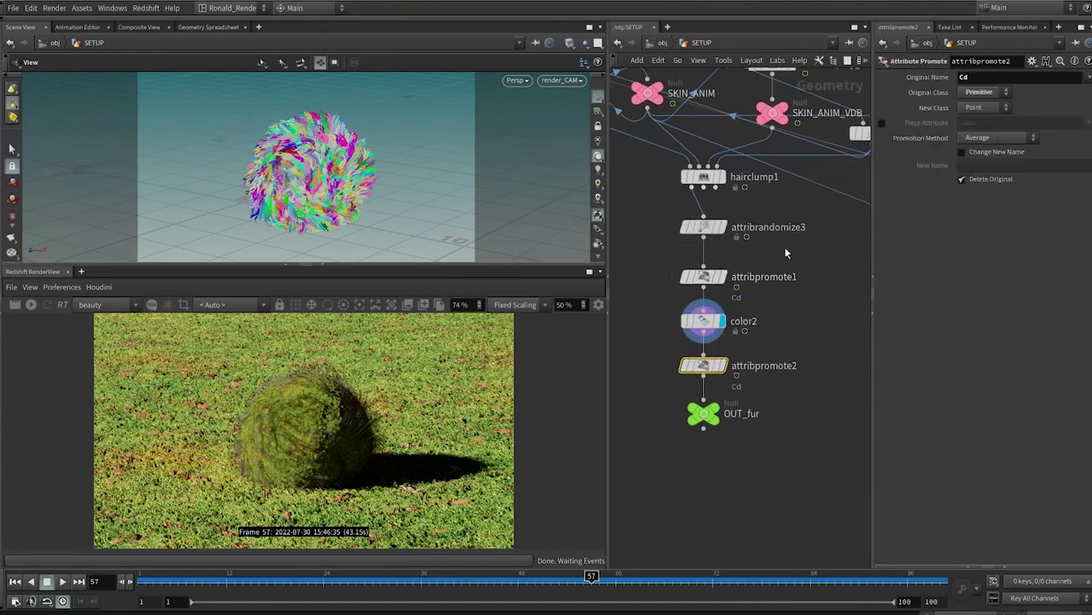
pyautogui.moveTo(827, 223); pyautogui.dragTo(725, 290)
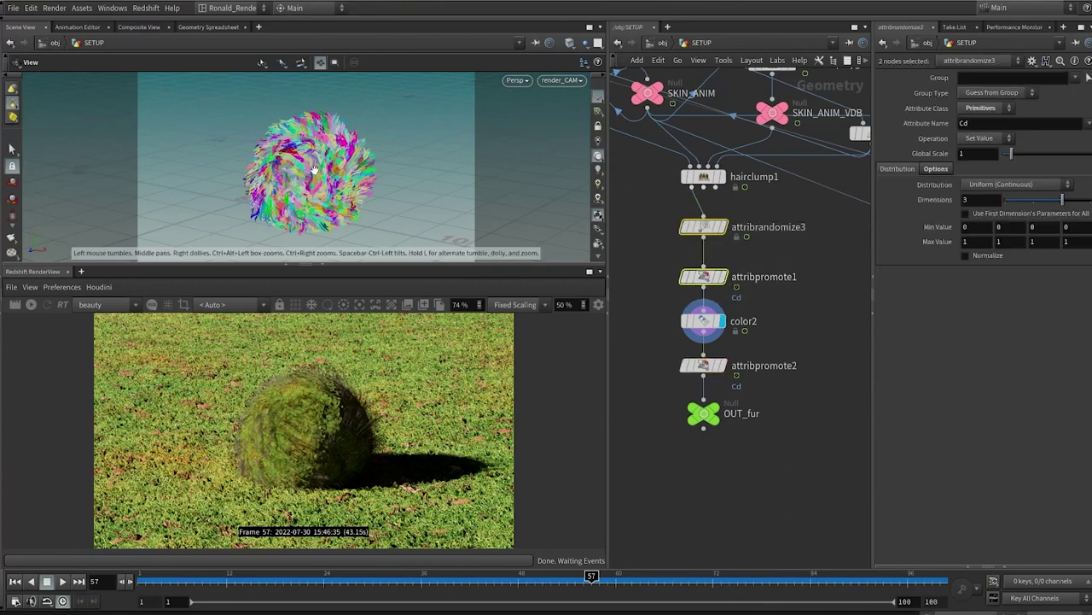
pyautogui.moveTo(674, 276)
pyautogui.click(853, 322)
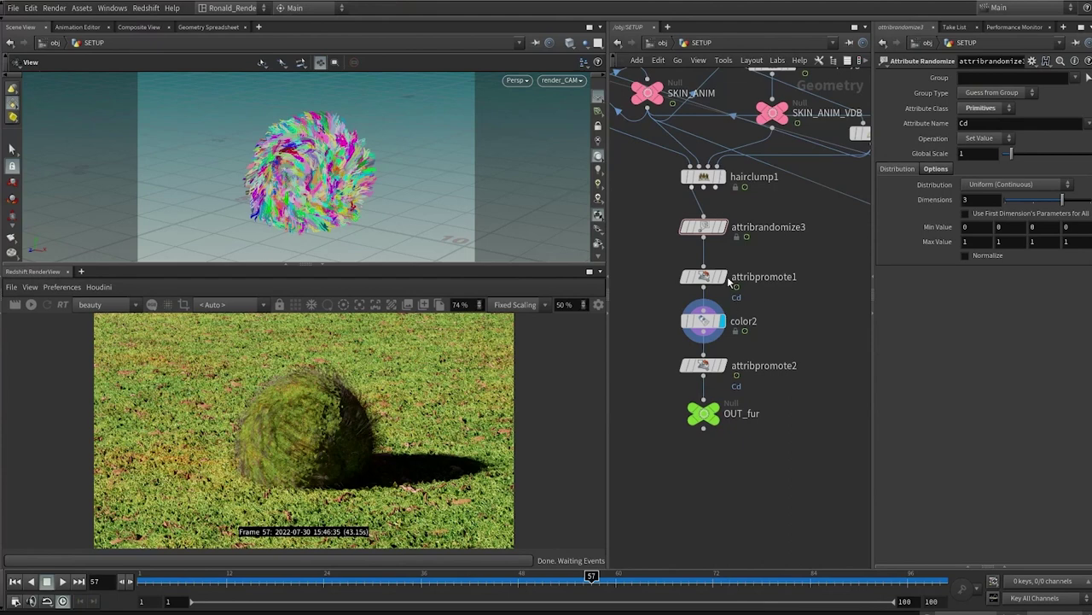
pyautogui.click(722, 227)
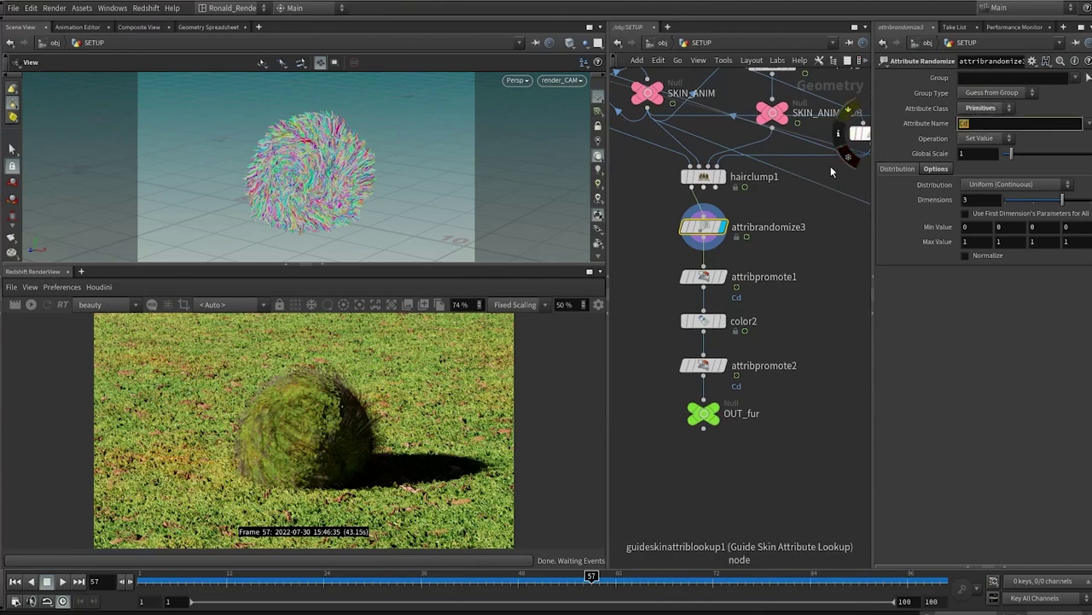
pyautogui.click(708, 279)
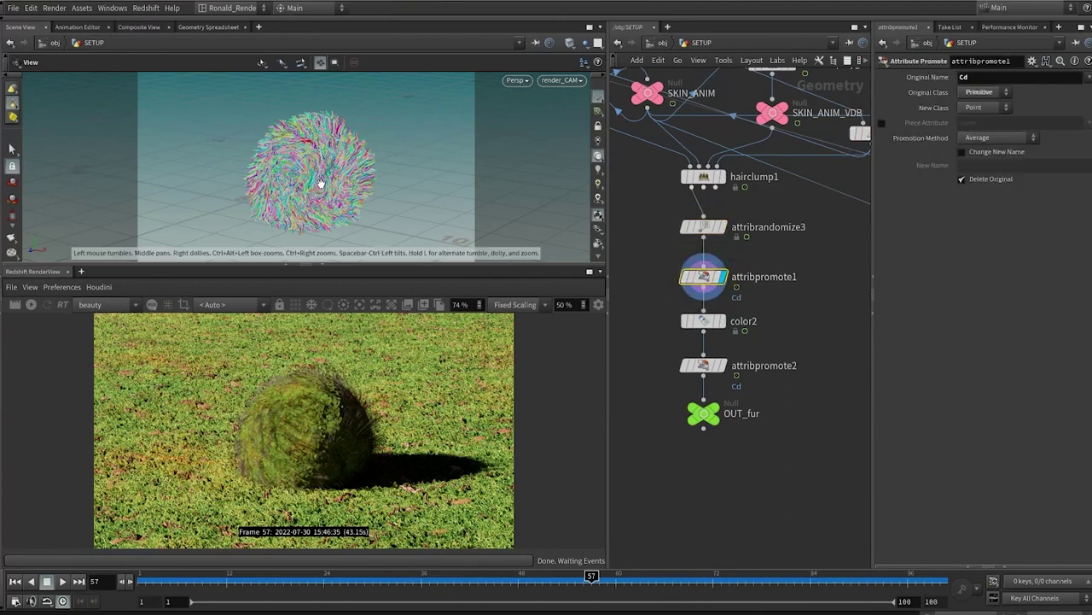
# Pull color2 and attribpromote2 out of the main chain into a separate branch fed by hairclump1's first output.
pyautogui.moveTo(785, 311); pyautogui.dragTo(816, 308)
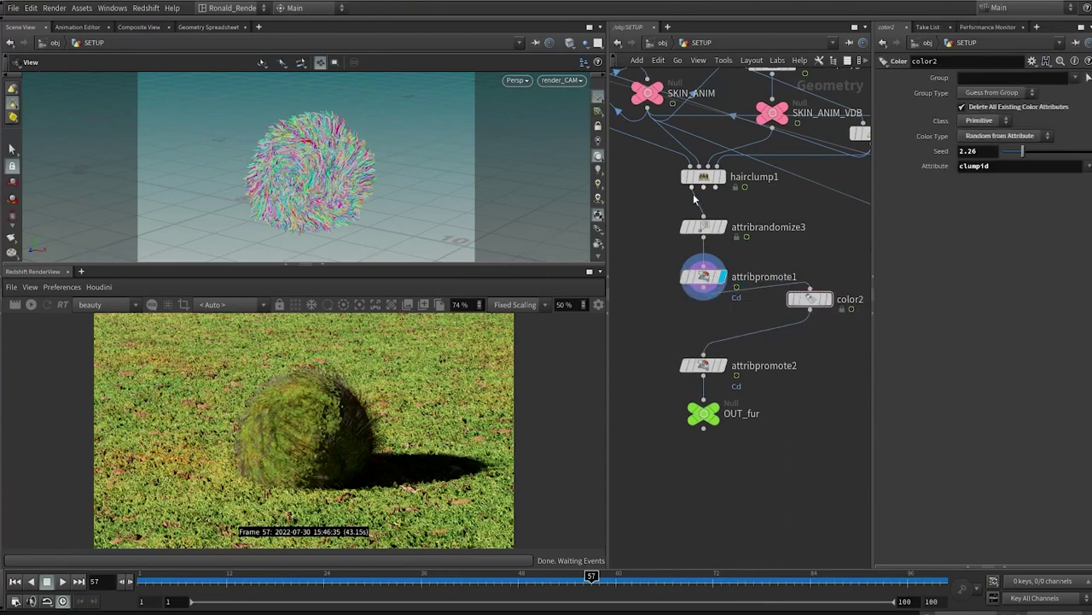
pyautogui.moveTo(693, 188); pyautogui.dragTo(808, 287)
pyautogui.moveTo(732, 367); pyautogui.dragTo(810, 348)
pyautogui.moveTo(751, 372); pyautogui.dragTo(722, 351, button='middle')
pyautogui.scroll(-1, 722, 351)
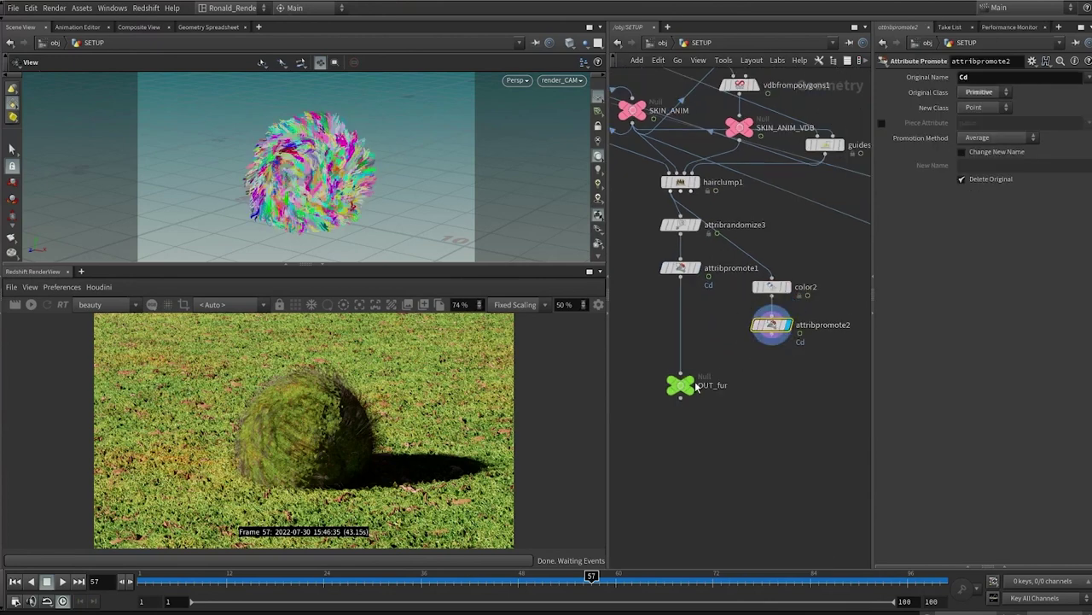
# Move OUT_fur lower and add a Point Wrangle connected below attribpromote2.
pyautogui.moveTo(680, 384); pyautogui.dragTo(672, 428)
pyautogui.moveTo(772, 343); pyautogui.dragTo(766, 373)
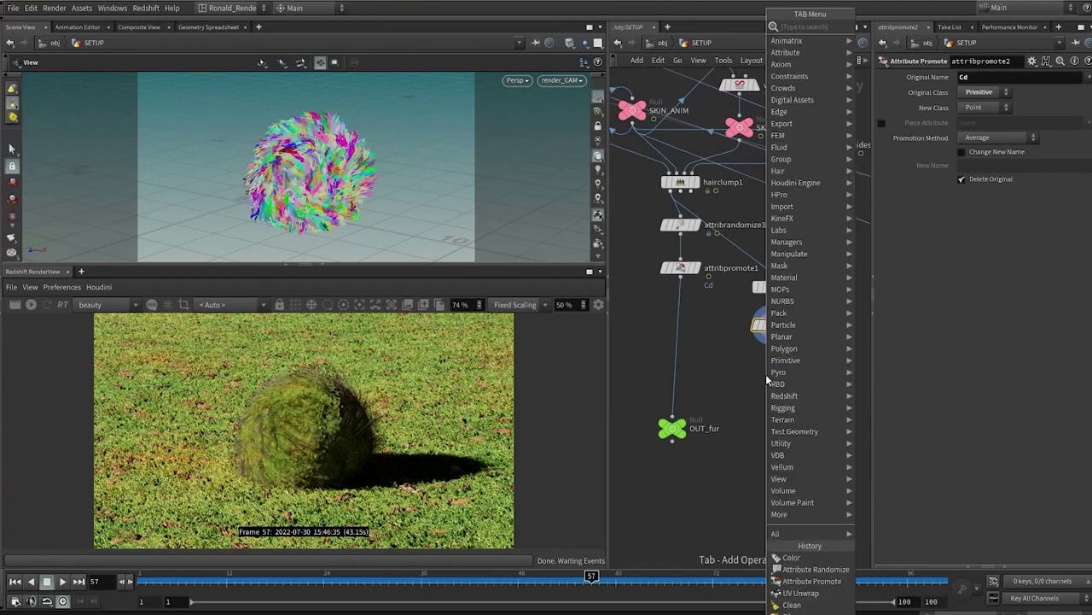
pyautogui.write('point wrangle')
pyautogui.press('Return')
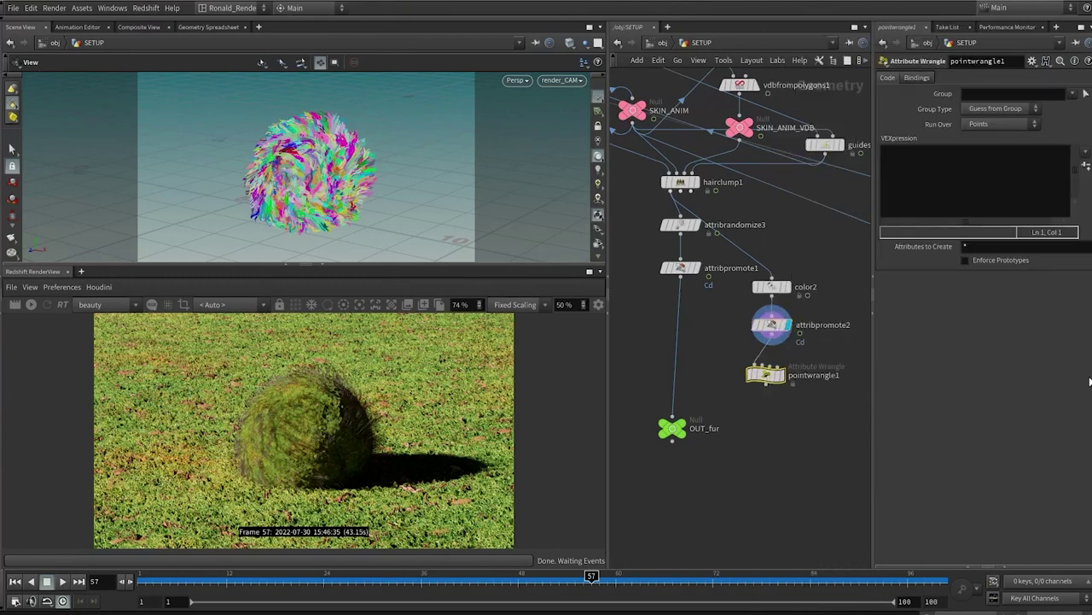
pyautogui.click(928, 176)
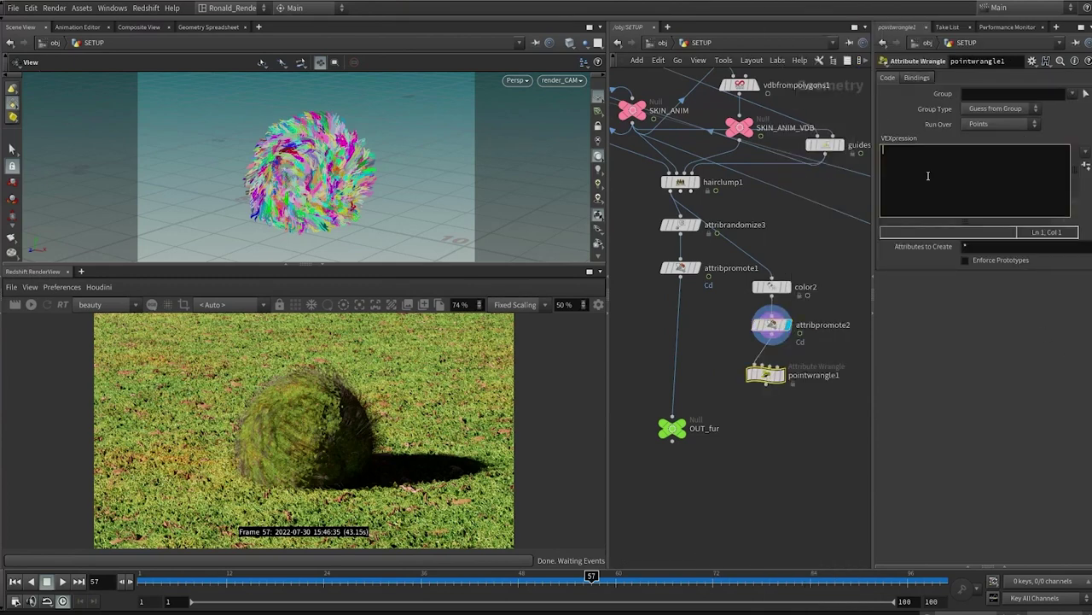
pyautogui.write('clym')
pyautogui.press('BackSpace')
pyautogui.write('umpCd = @Cd')
pyautogui.press('Home')
pyautogui.write('@')
pyautogui.press('End')
pyautogui.write(';')
pyautogui.middleClick(765, 373)
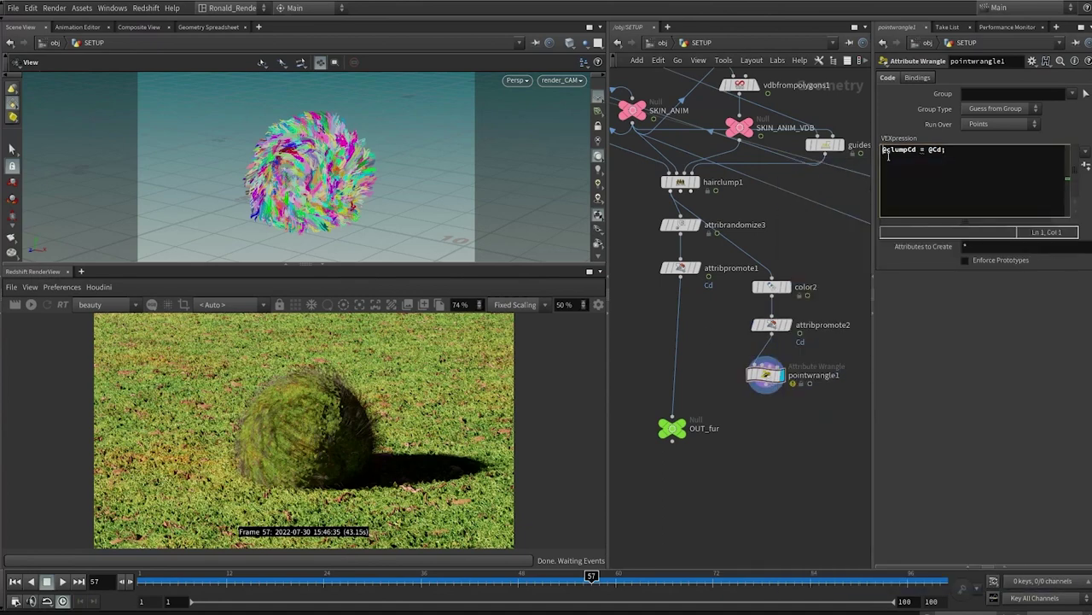
pyautogui.write('v')
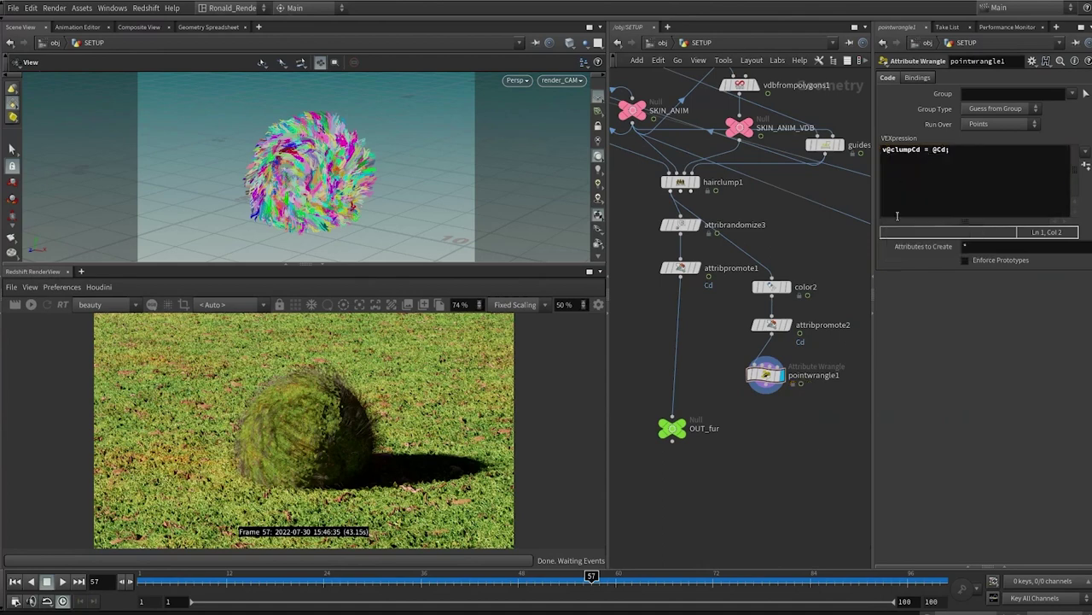
pyautogui.middleClick(771, 376)
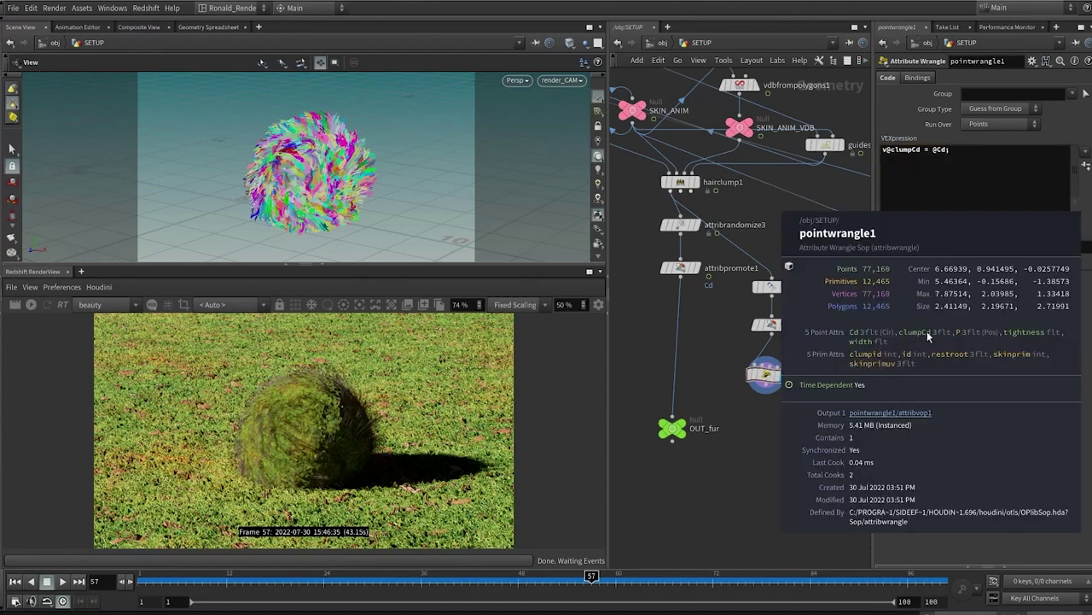
pyautogui.press('Tab')
pyautogui.moveTo(715, 370)
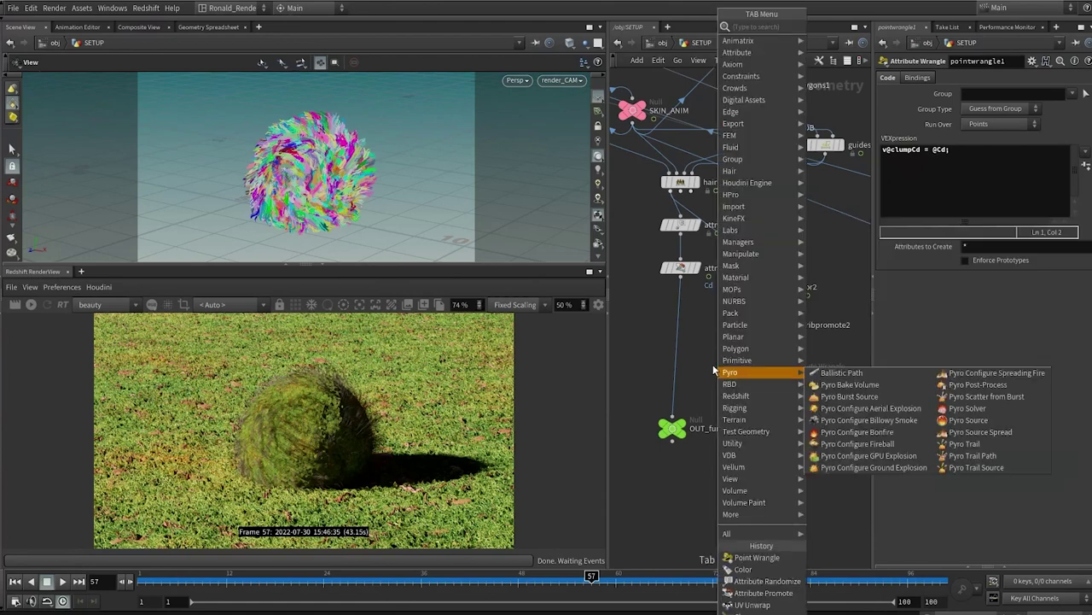
pyautogui.write('acopy')
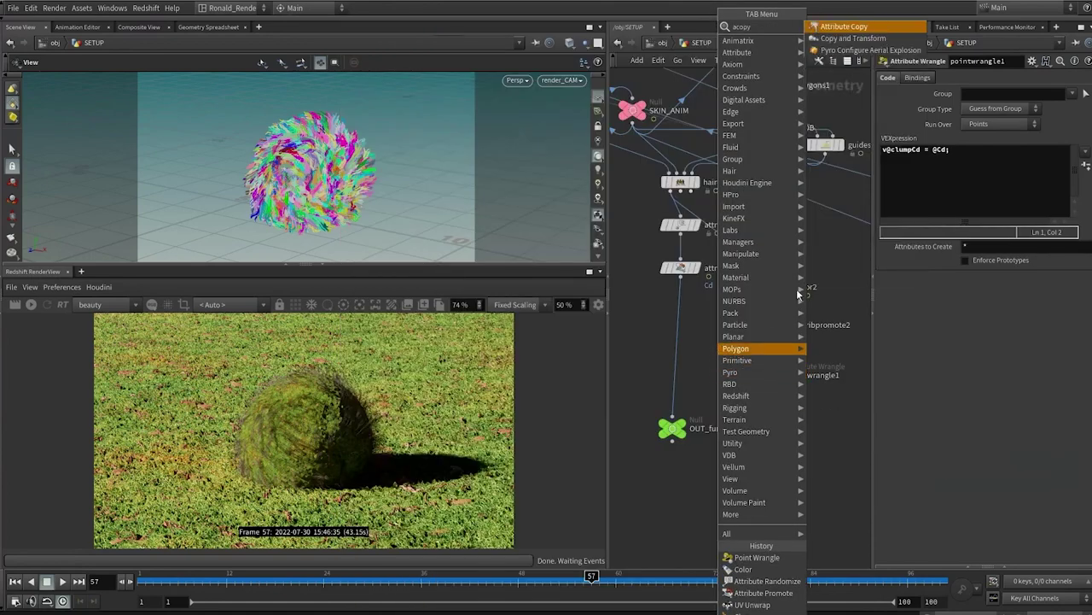
pyautogui.press('Escape')
# Move attribrandomize3 and attribpromote1 down to just above OUT_fur, and select the color2, attribpromote2 and pointwrangle1 nodes.
pyautogui.moveTo(716, 285); pyautogui.dragTo(665, 218)
pyautogui.moveTo(677, 440); pyautogui.dragTo(677, 483)
pyautogui.moveTo(645, 194); pyautogui.dragTo(693, 277)
pyautogui.moveTo(682, 269); pyautogui.dragTo(674, 436)
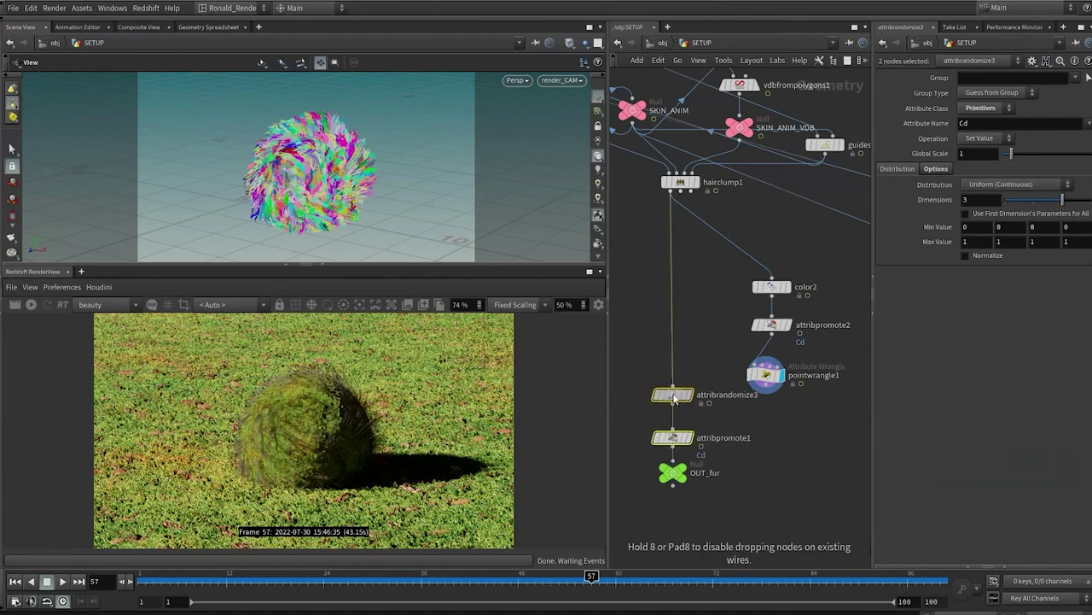
pyautogui.moveTo(730, 280); pyautogui.dragTo(785, 424)
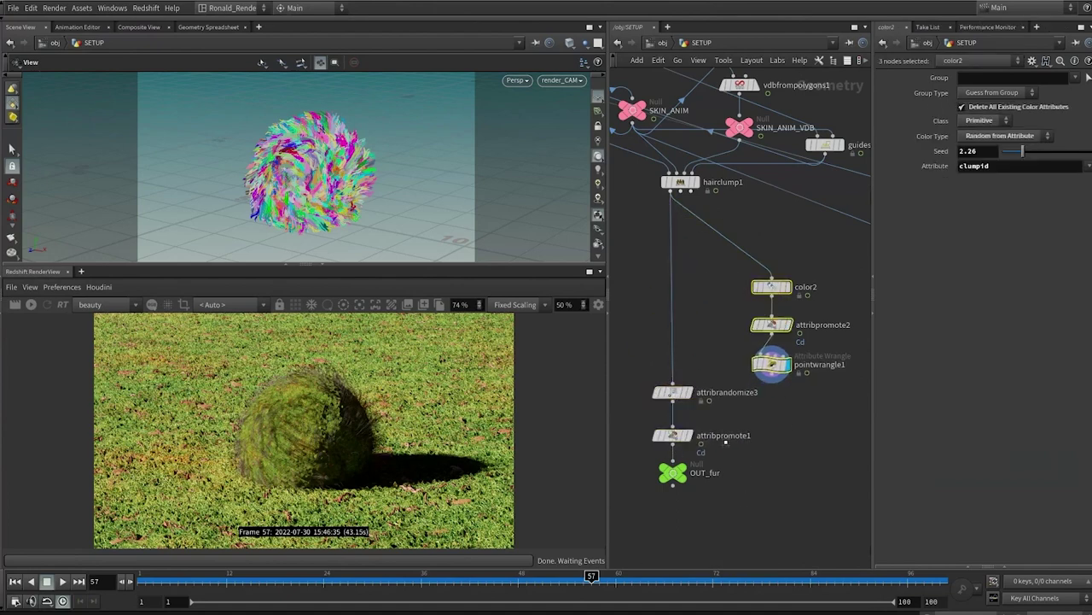
# Insert the color2, attribpromote2 and pointwrangle1 chain between hairclump1 and attribrandomize3, with OUT_fur displayed and the network tidied.
pyautogui.moveTo(772, 369); pyautogui.dragTo(673, 383)
pyautogui.click(731, 347)
pyautogui.click(690, 436)
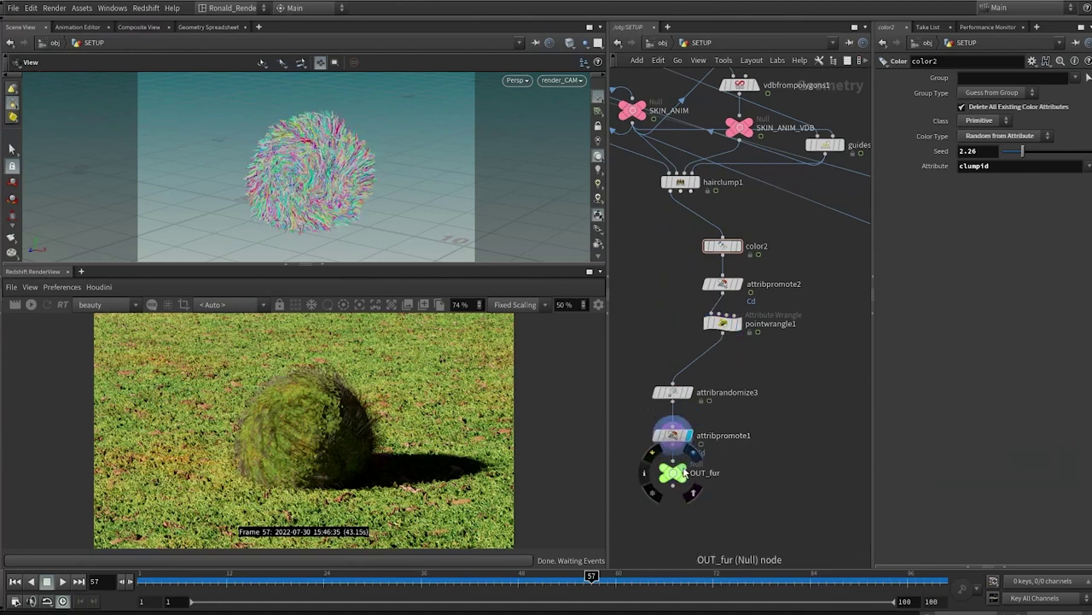
pyautogui.click(684, 467)
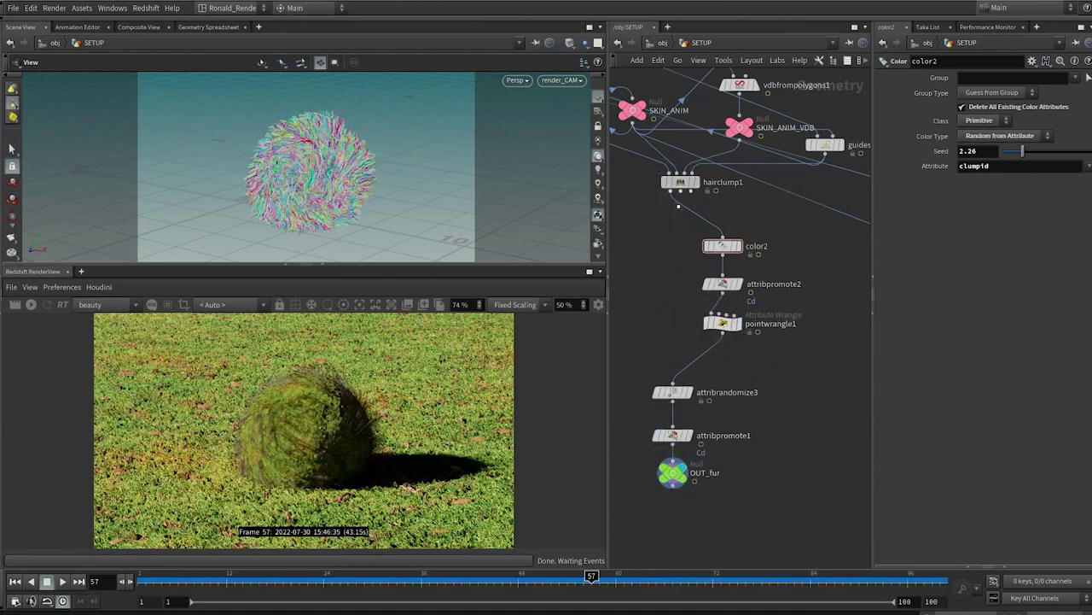
pyautogui.press('l')
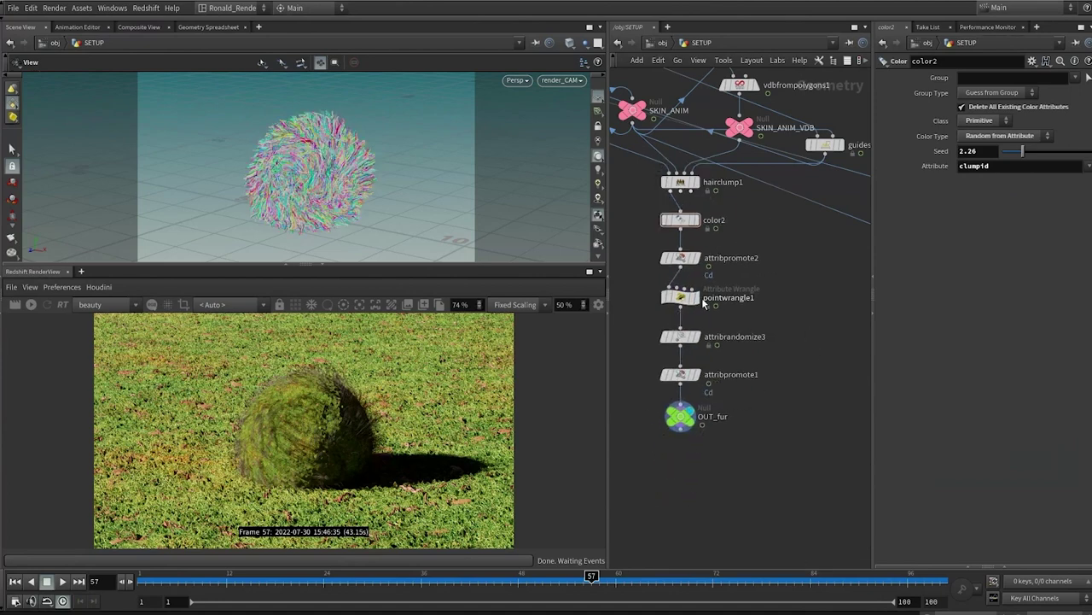
# Check the clumpCd attribute on OUT_fur with a temporary color visualizer and delete the visualizer.
pyautogui.click(680, 416)
pyautogui.press('x')
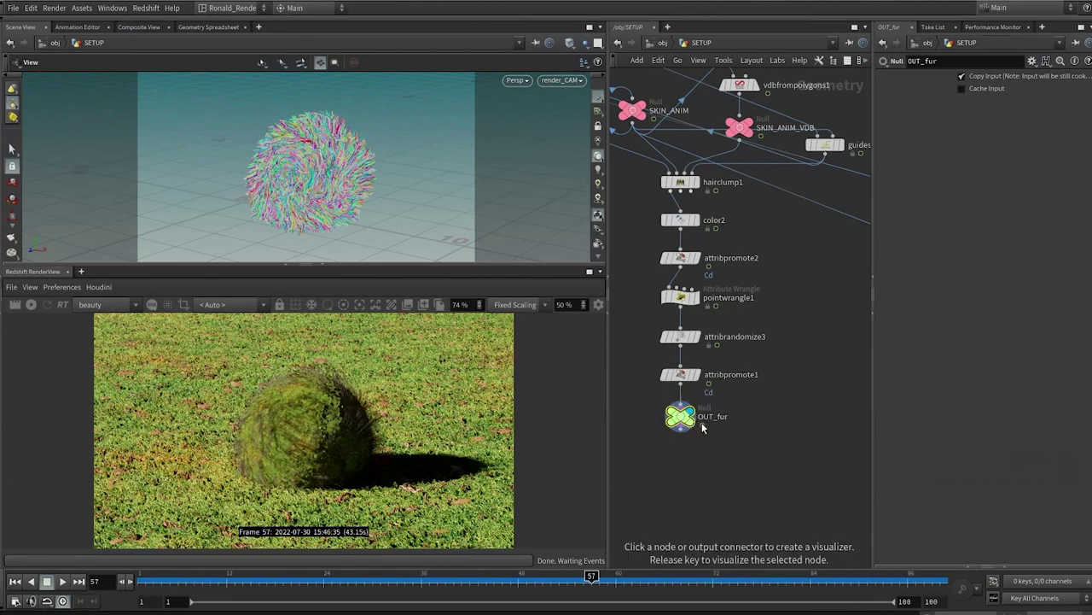
pyautogui.moveTo(774, 444); pyautogui.dragTo(770, 452)
pyautogui.click(770, 454)
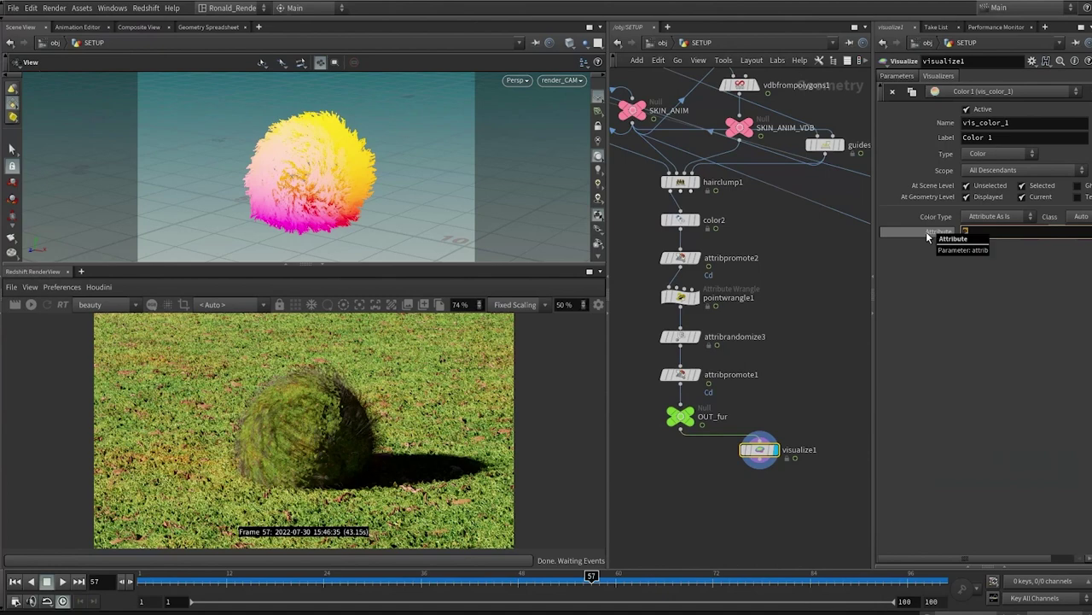
pyautogui.write('cl')
pyautogui.write('u')
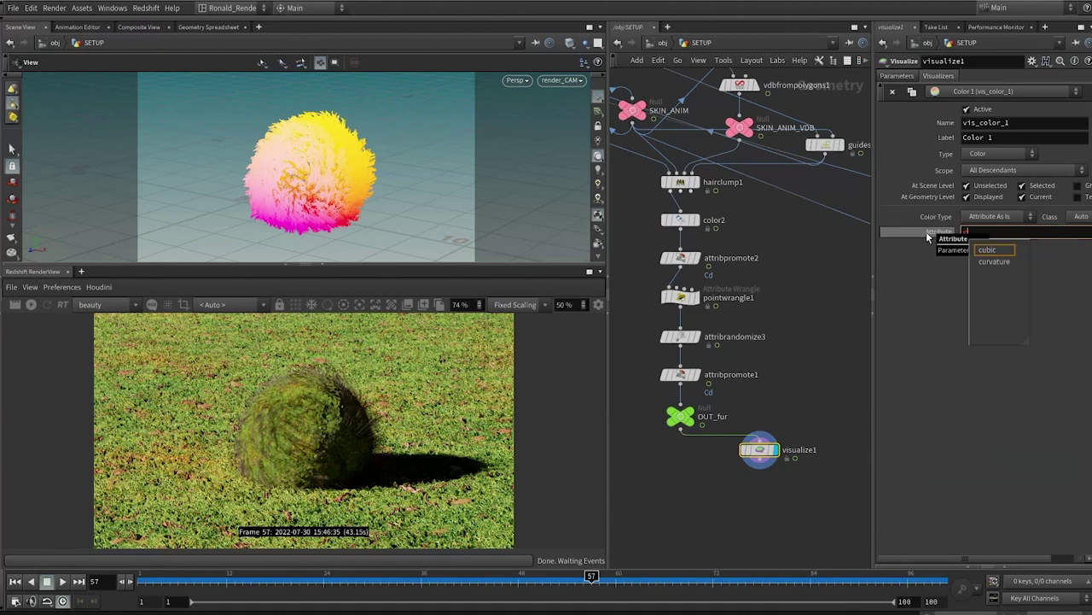
pyautogui.press('BackSpace')
pyautogui.write('lump')
pyautogui.press('Return')
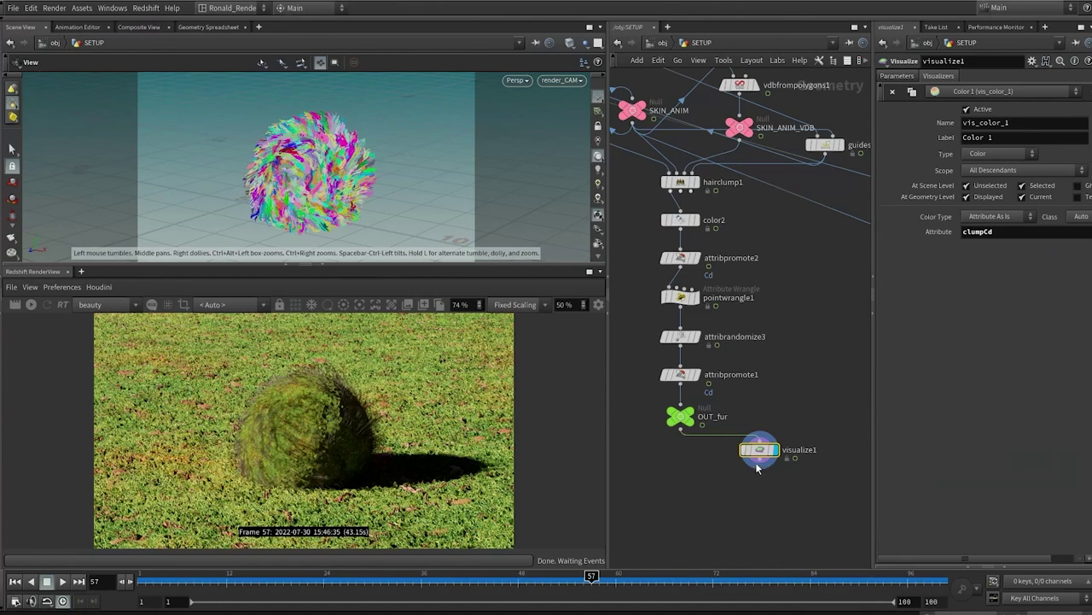
pyautogui.press('Delete')
# Space out the fur chain by moving OUT_fur lower and shifting pointwrangle1, attribrandomize3 and attribpromote1 down as a group.
pyautogui.moveTo(752, 206); pyautogui.dragTo(666, 303)
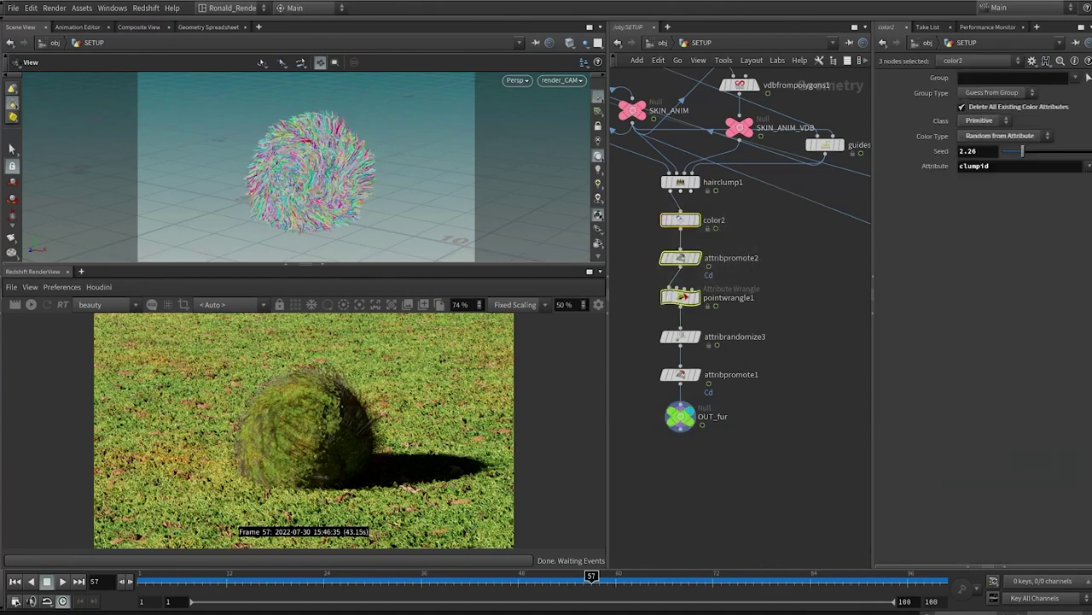
pyautogui.moveTo(798, 330); pyautogui.dragTo(635, 391)
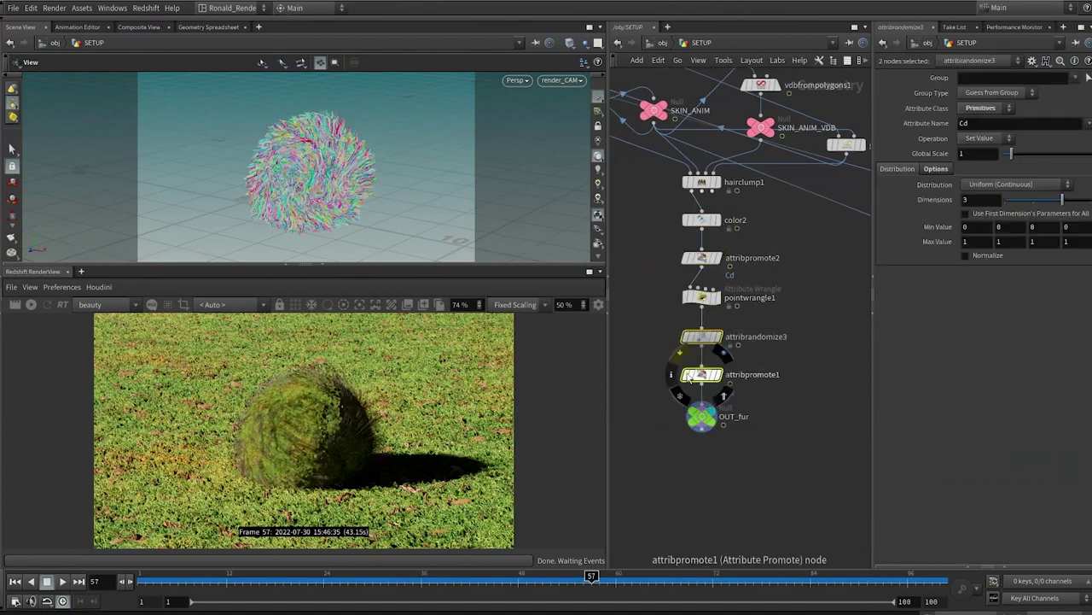
pyautogui.moveTo(702, 424); pyautogui.dragTo(704, 486)
pyautogui.moveTo(798, 286); pyautogui.dragTo(681, 385)
pyautogui.moveTo(705, 313); pyautogui.dragTo(704, 336)
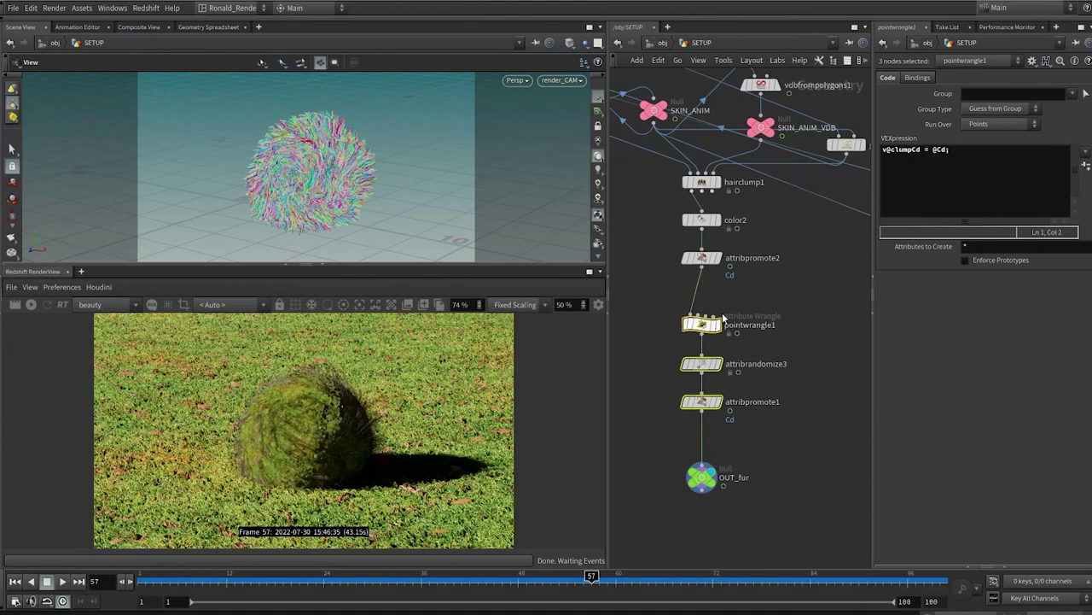
pyautogui.click(808, 295)
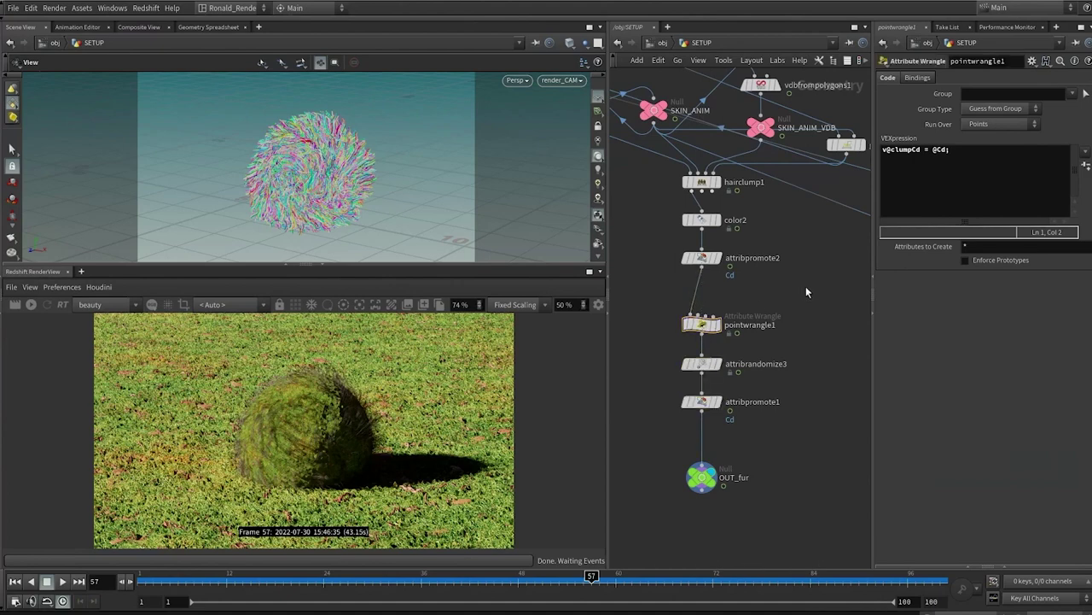
# Insert a displayed Resample node between attribpromote1 and OUT_fur, with Maximum Segment Length off and the Curve U attribute curveu on.
pyautogui.press('Tab')
pyautogui.write('resa')
pyautogui.click(925, 27)
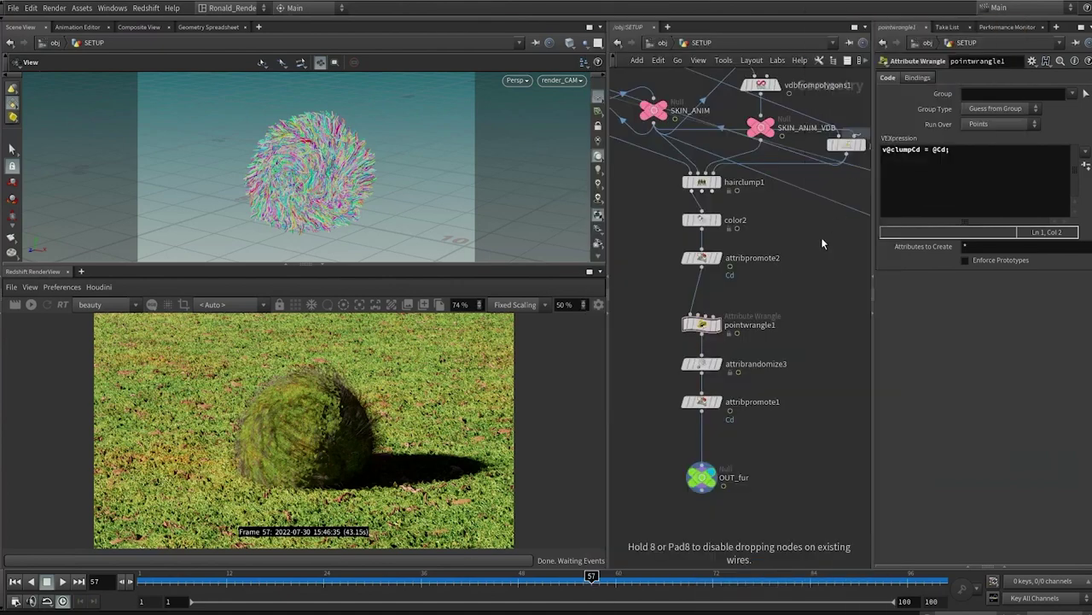
pyautogui.click(827, 242)
pyautogui.moveTo(826, 242); pyautogui.dragTo(706, 454)
pyautogui.click(705, 451)
pyautogui.click(704, 436)
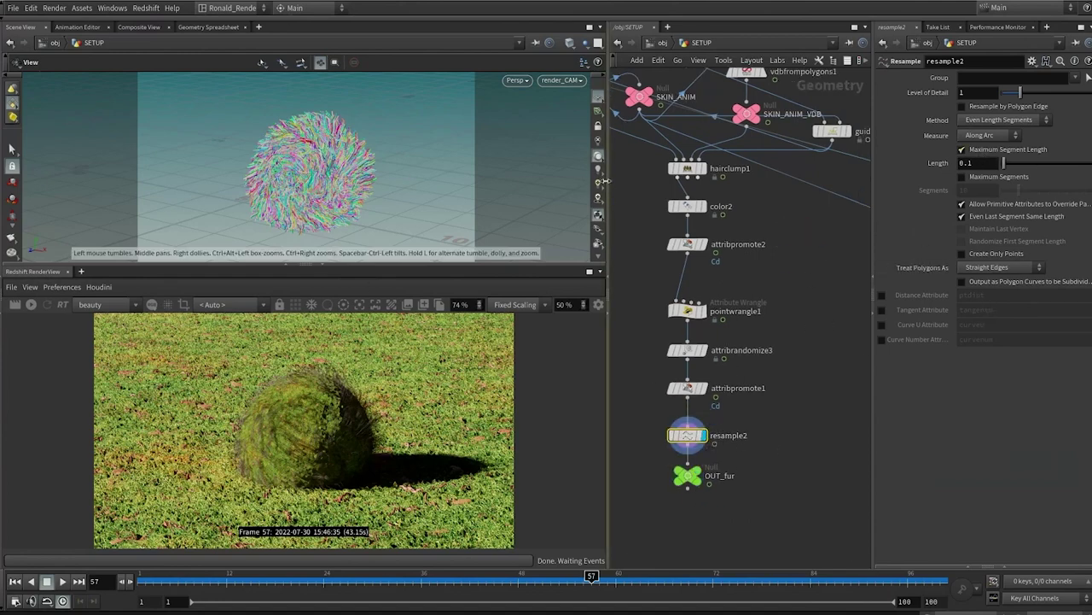
pyautogui.click(984, 151)
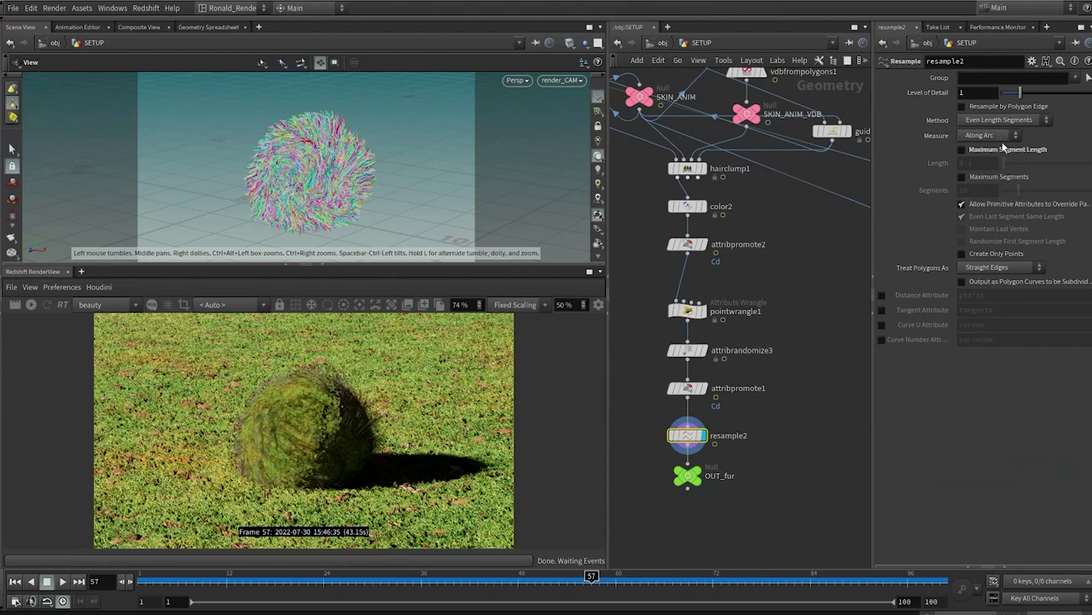
pyautogui.click(881, 326)
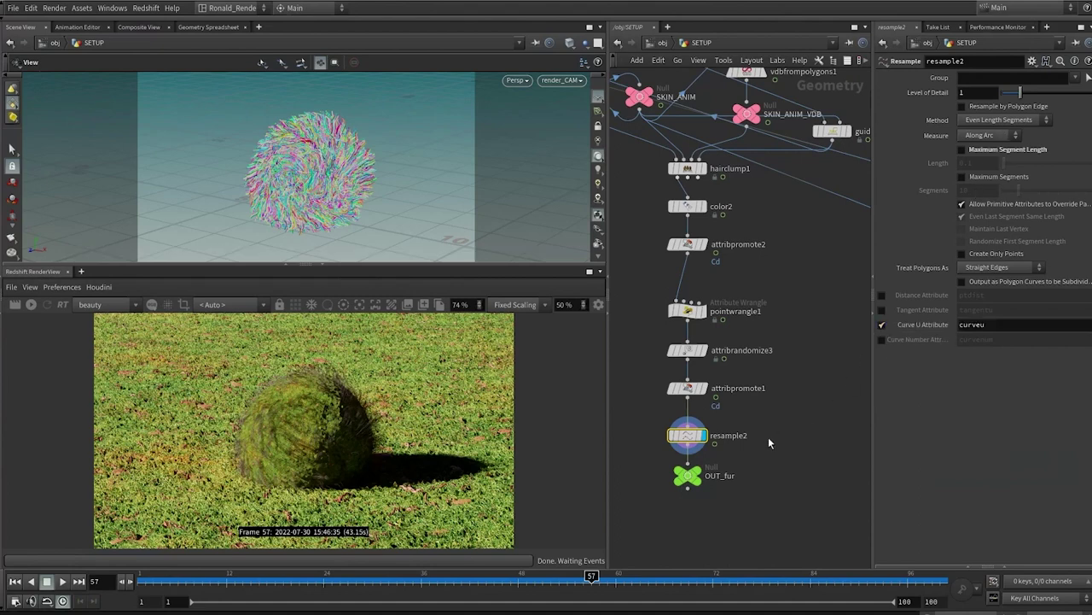
# Check the resampled fur's curveu attribute with a temporary color visualizer, and inspect the node info of resample2 and attribpromote1.
pyautogui.moveTo(769, 437); pyautogui.dragTo(765, 364, button='middle')
pyautogui.moveTo(688, 405); pyautogui.dragTo(683, 461)
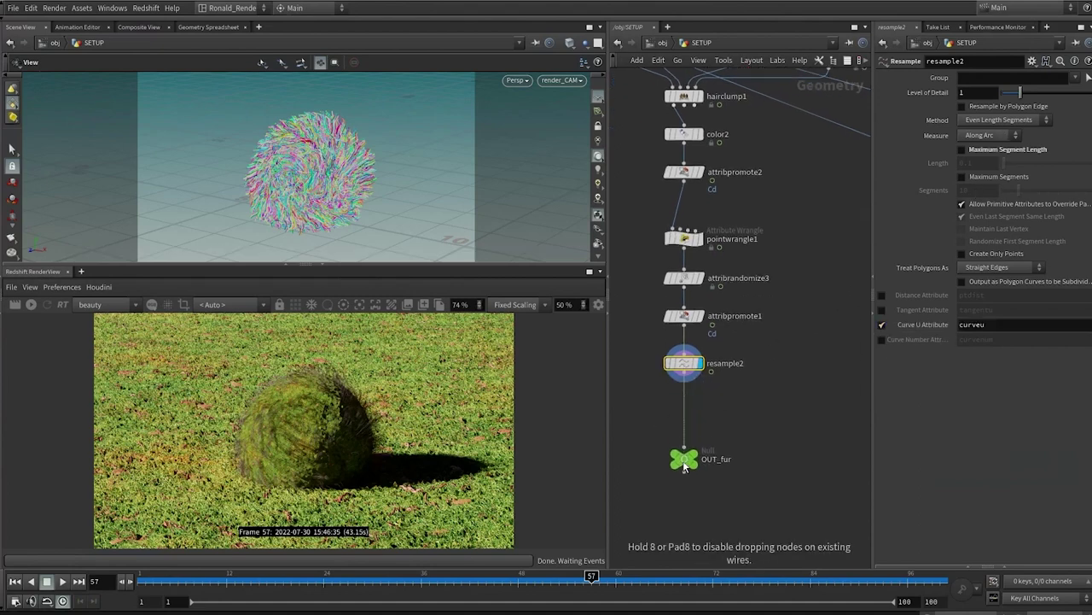
pyautogui.press('x')
pyautogui.click(686, 367)
pyautogui.moveTo(770, 384); pyautogui.dragTo(765, 412)
pyautogui.click(765, 412)
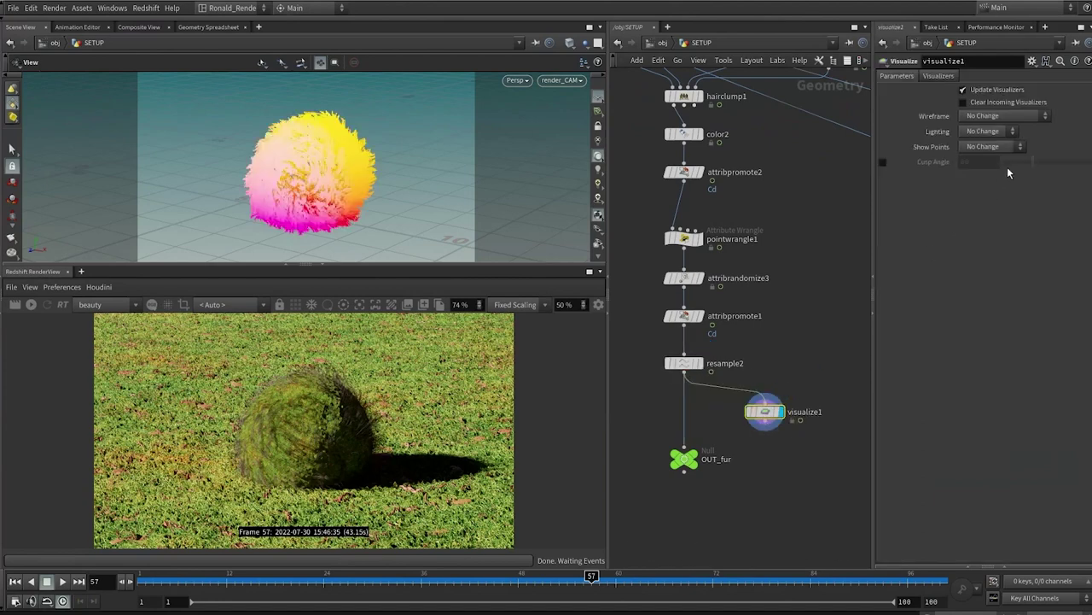
pyautogui.click(939, 77)
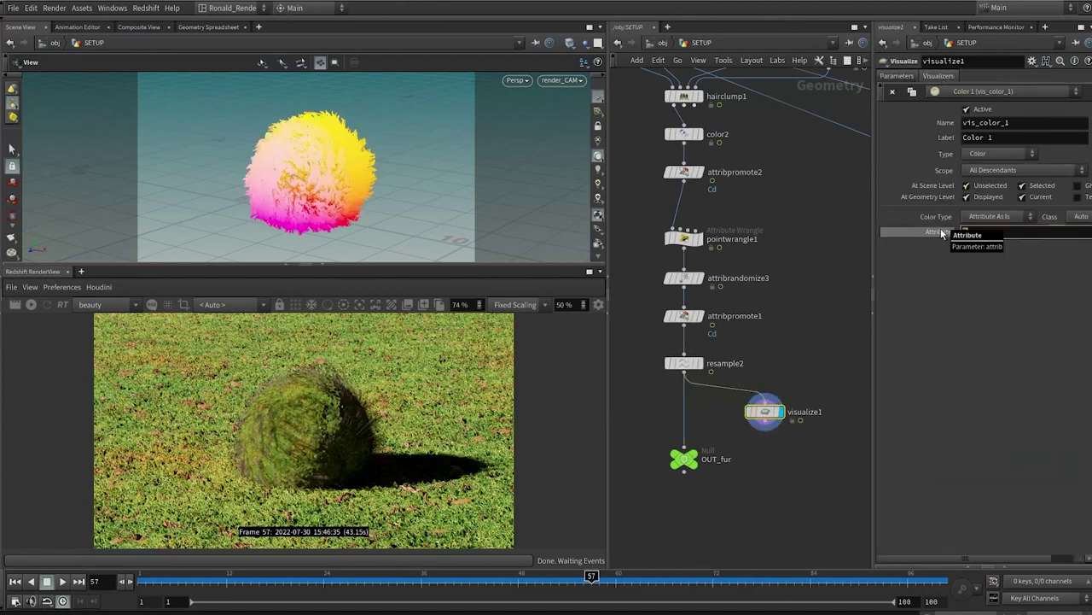
pyautogui.write('curveu')
pyautogui.press('Return')
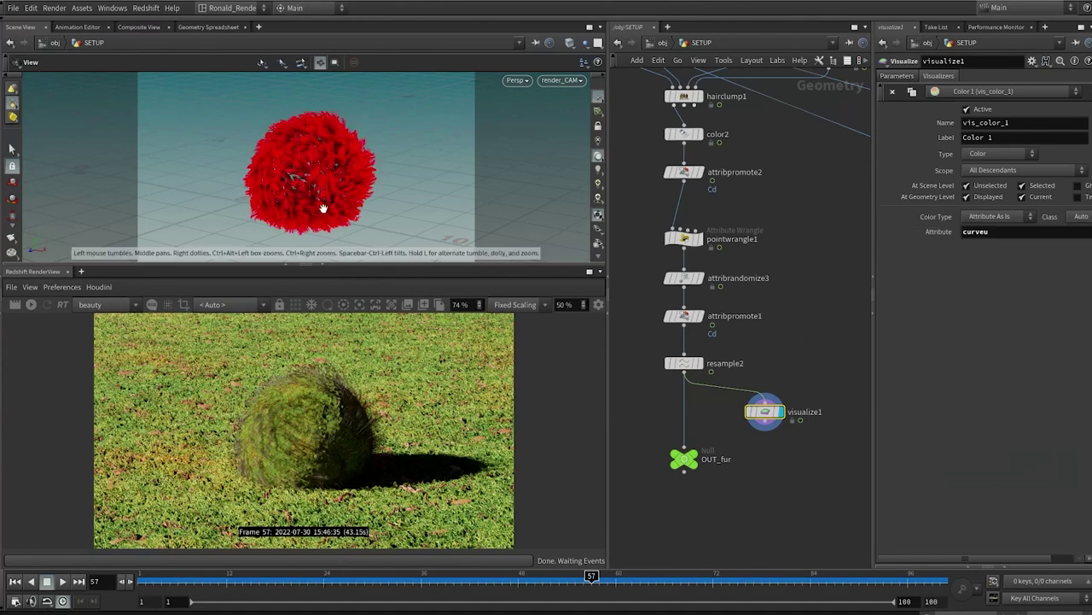
pyautogui.click(696, 364)
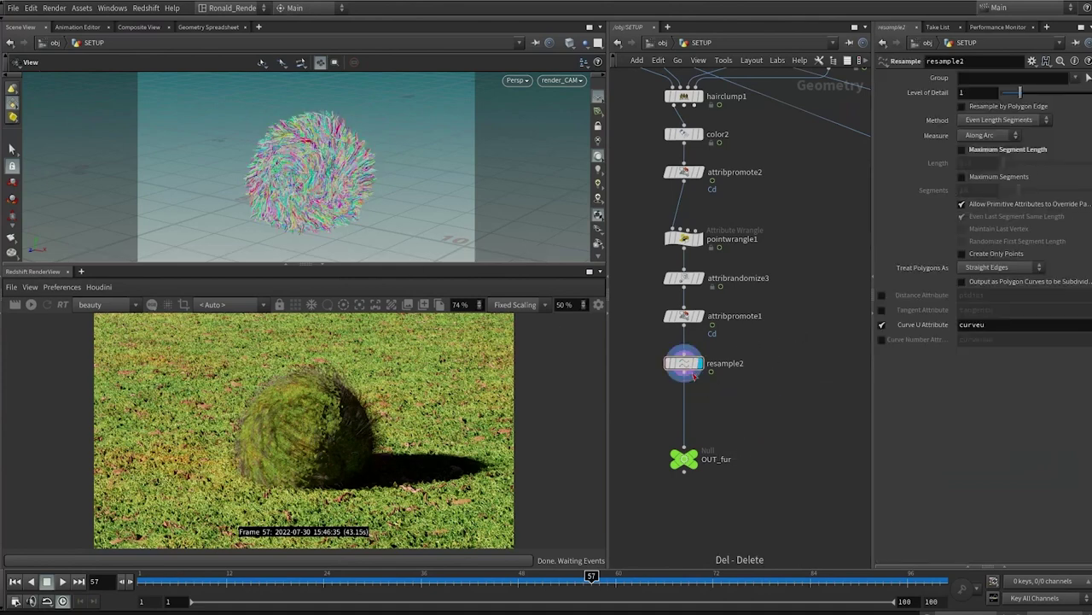
pyautogui.middleClick(695, 366)
pyautogui.middleClick(693, 317)
# Align the nodes from hairclump1 down to OUT_fur in an evenly spaced vertical column.
pyautogui.moveTo(731, 490); pyautogui.dragTo(665, 86)
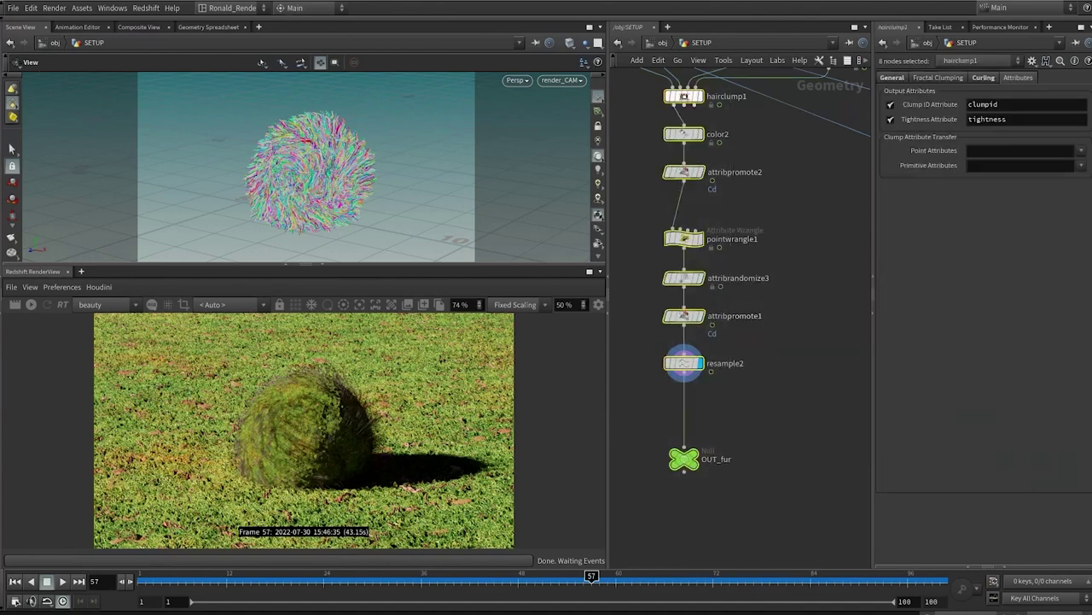
pyautogui.press('a')
pyautogui.moveTo(656, 239); pyautogui.dragTo(652, 387)
# Go to the object level and hide the sphere object.
pyautogui.press('2')
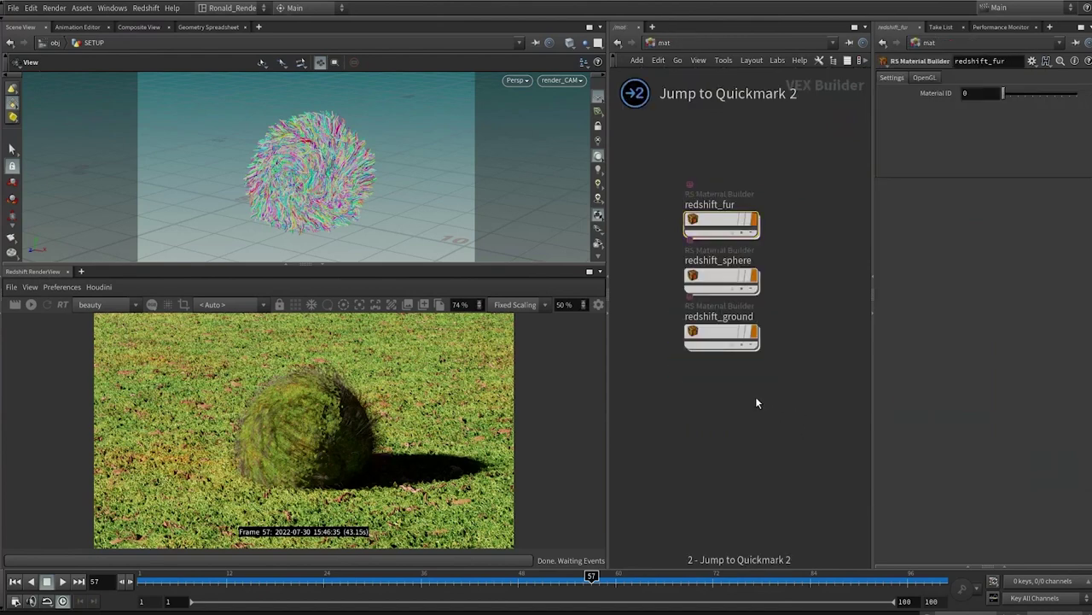
pyautogui.press('1')
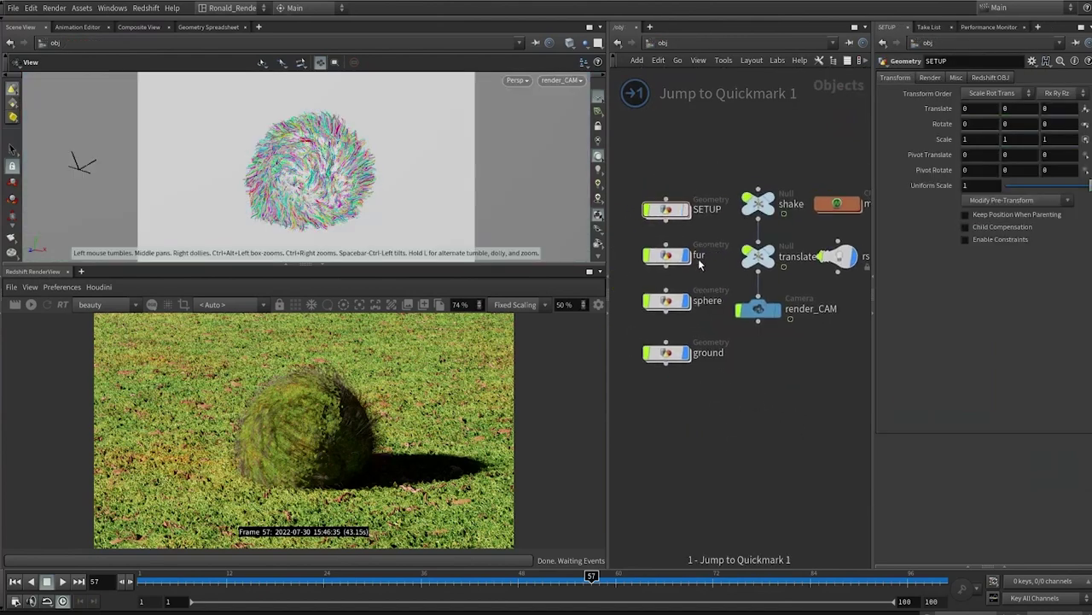
pyautogui.moveTo(704, 399); pyautogui.dragTo(669, 292)
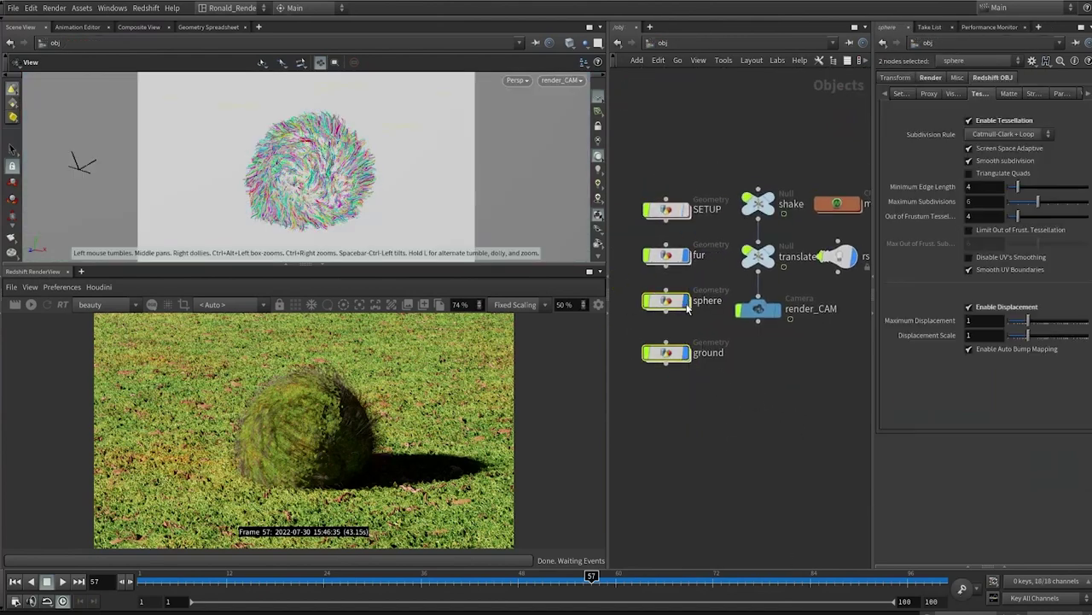
# Disable the dome light rslightdome1 in viewports and turn off its environment background.
pyautogui.click(794, 284)
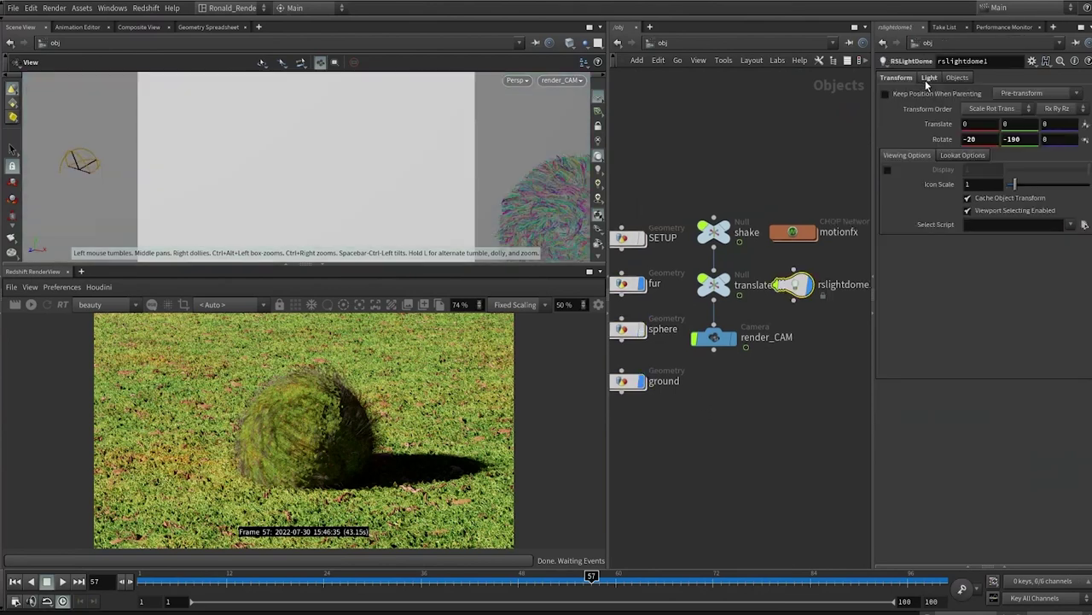
pyautogui.click(928, 79)
pyautogui.click(970, 116)
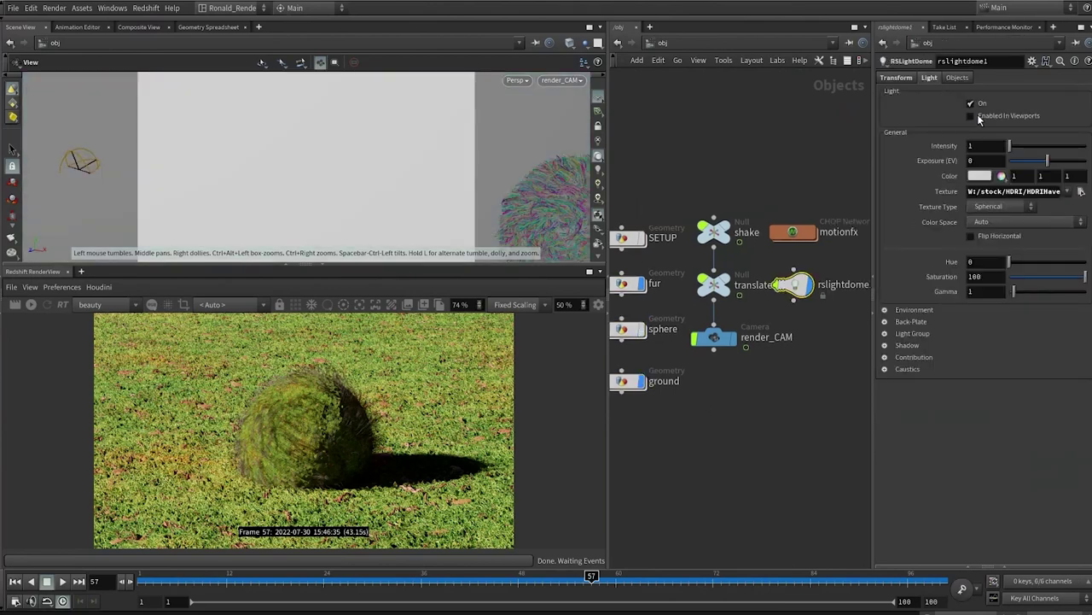
pyautogui.click(928, 313)
pyautogui.click(739, 429)
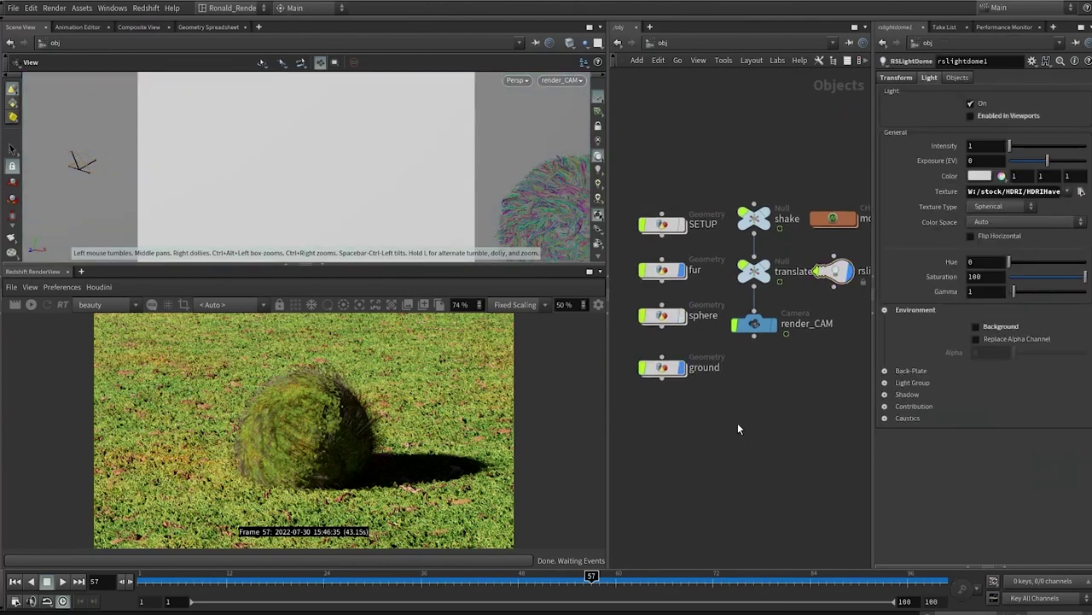
# Hide the ground object and render the fur on its own.
pyautogui.click(664, 367)
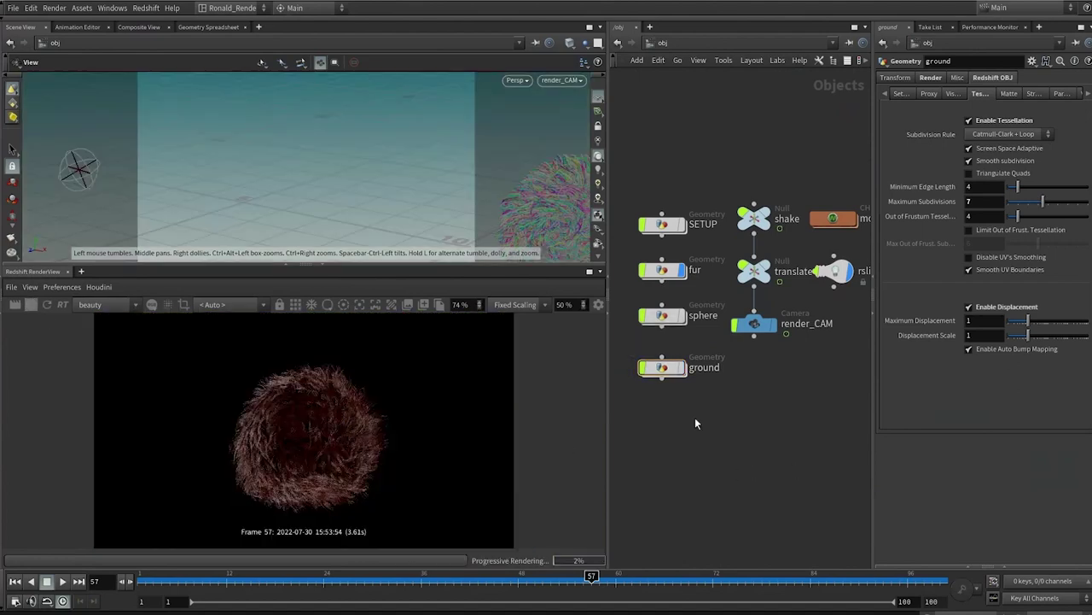
pyautogui.moveTo(698, 417); pyautogui.dragTo(706, 469, button='middle')
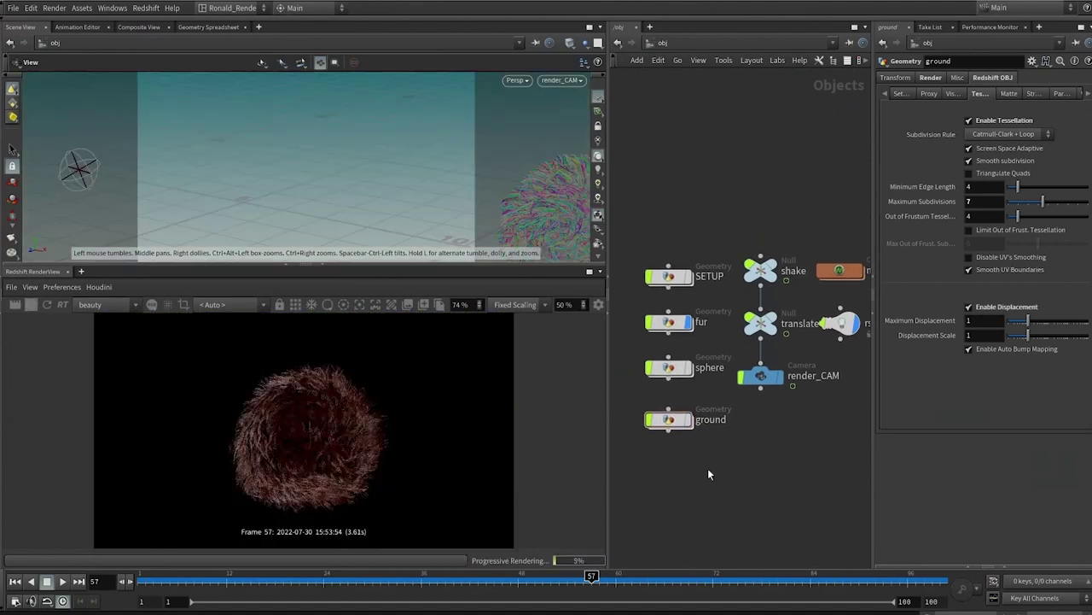
# Open the redshift_fur material and set the Albedo Mix of the Hair2 shader to 1.
pyautogui.press('2')
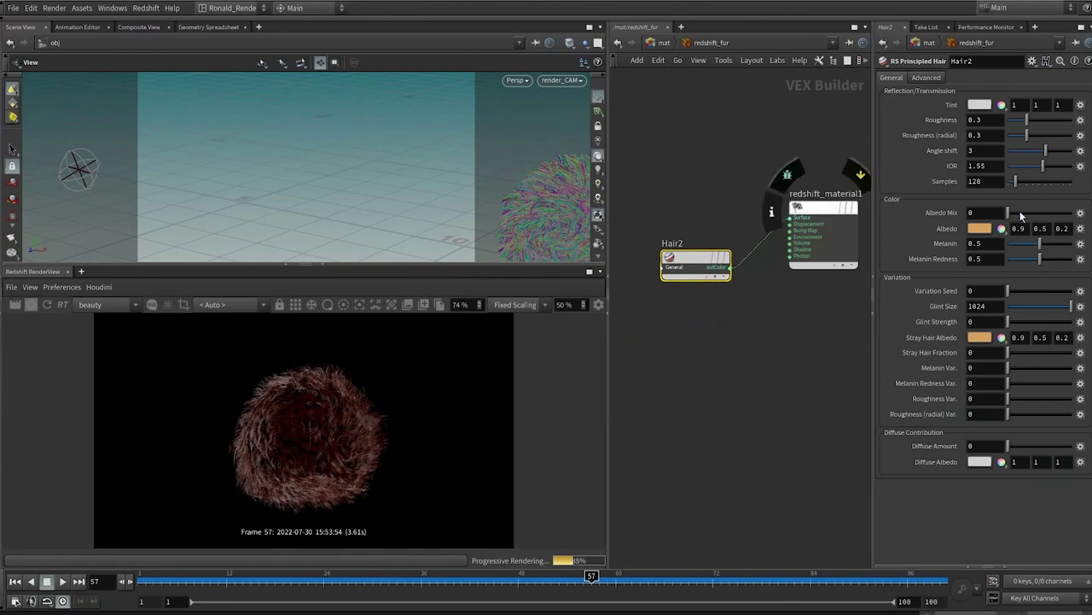
pyautogui.moveTo(1018, 213); pyautogui.dragTo(1075, 214)
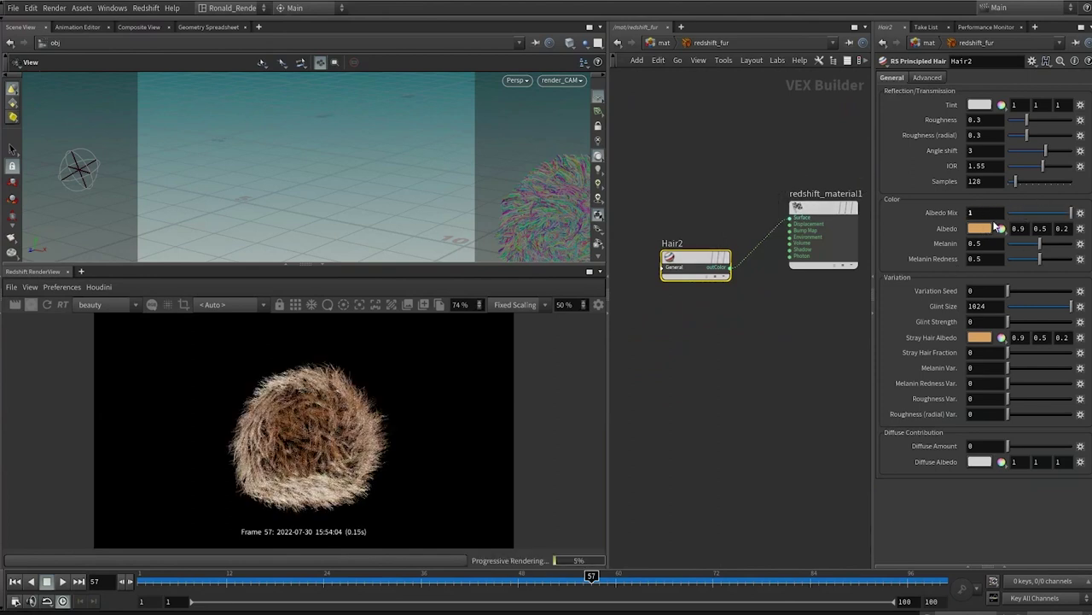
# Add an RS Point Attribute node for Cd below the Hair2 shader in the redshift_fur material.
pyautogui.click(710, 330)
pyautogui.press('Tab')
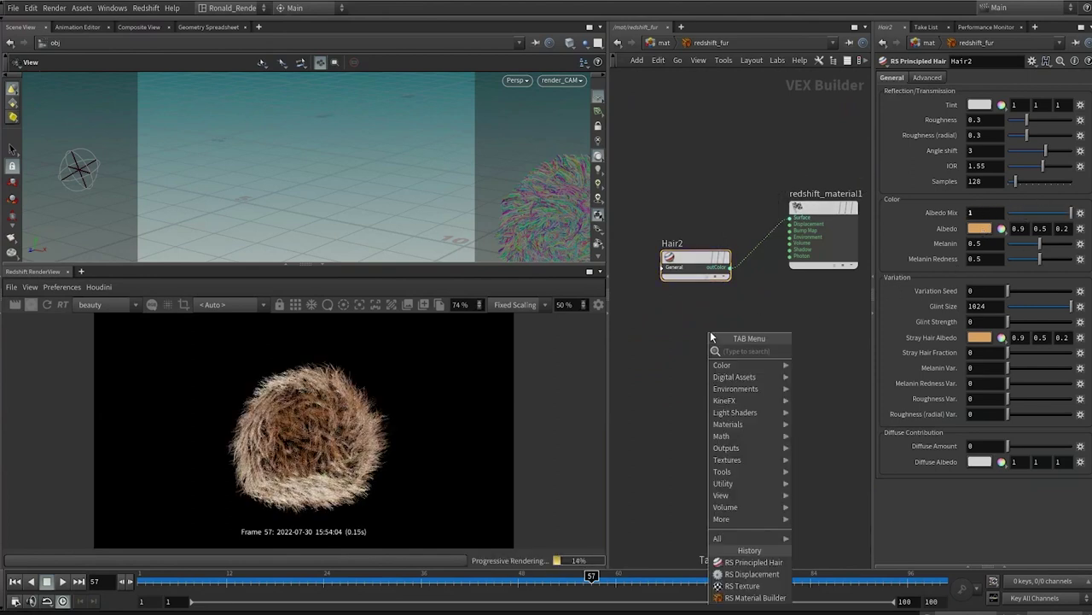
pyautogui.write('pattr')
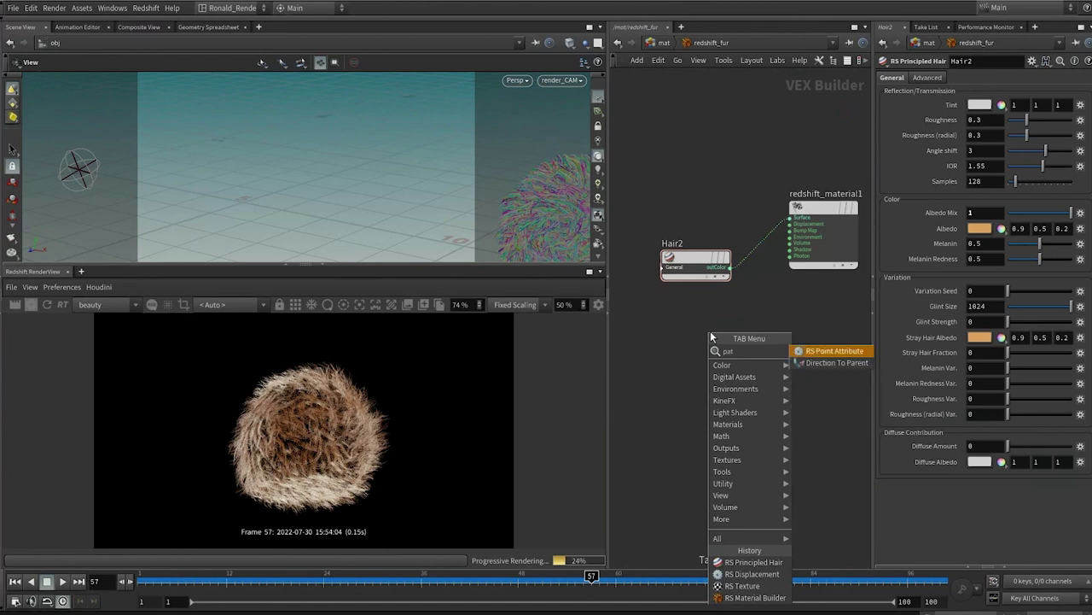
pyautogui.click(849, 352)
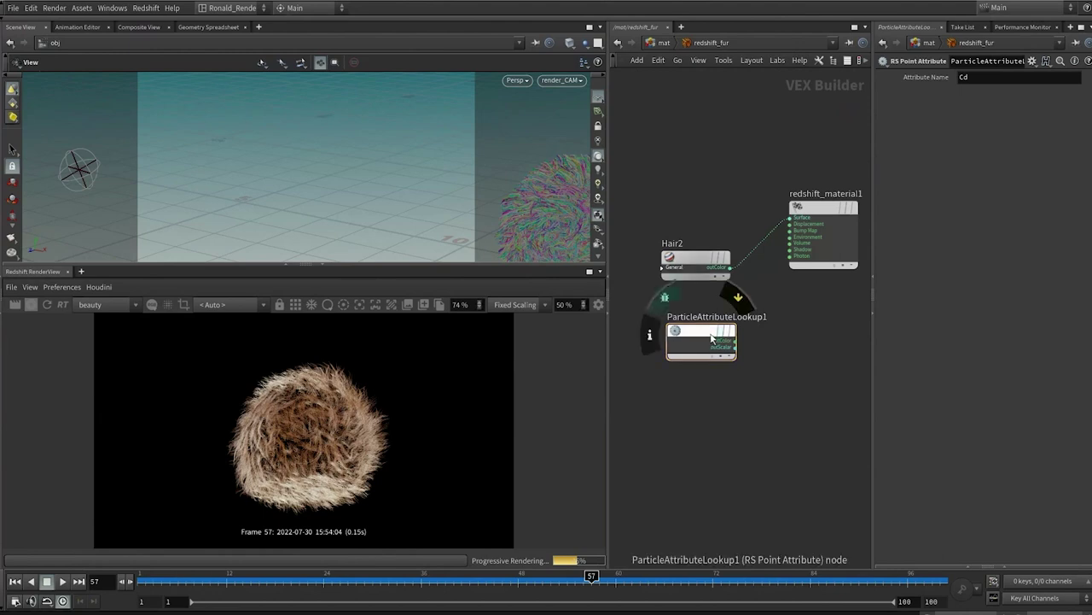
# Duplicate the Cd point attribute node below the original and set the copy's Attribute Name to clumpCd.
pyautogui.keyDown('alt'); pyautogui.moveTo(712, 335); pyautogui.dragTo(706, 402); pyautogui.keyUp('alt')
pyautogui.click(959, 78)
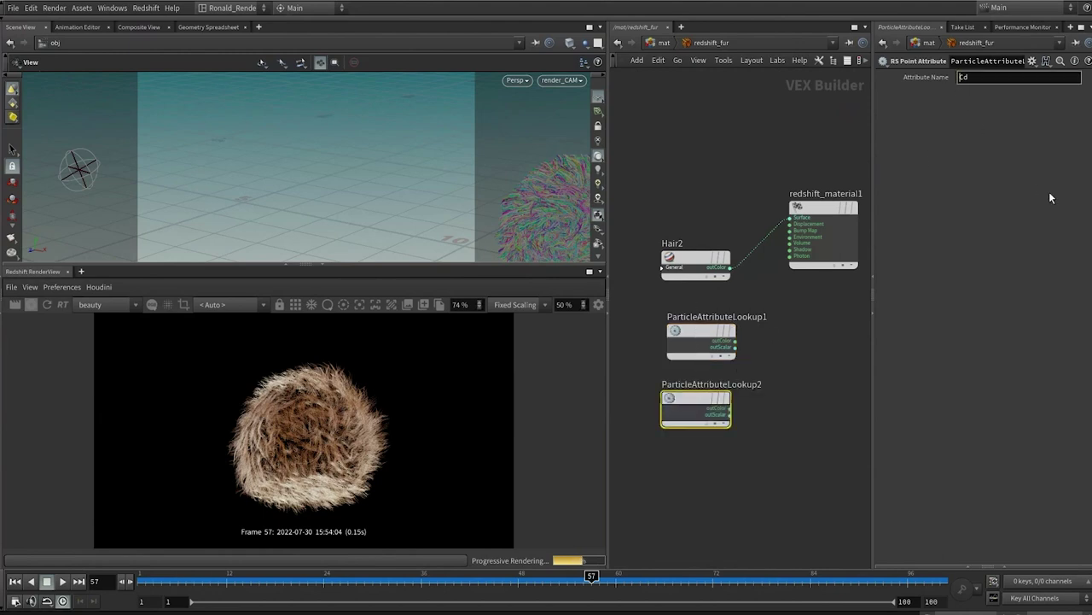
pyautogui.write('clump')
pyautogui.press('Return')
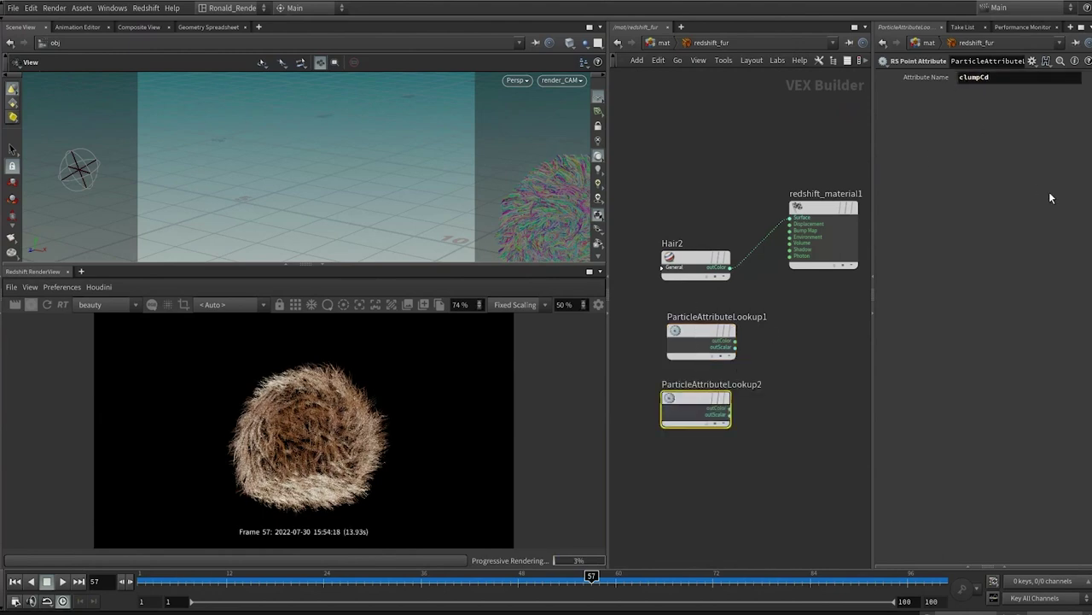
# Duplicate the clumpCd point attribute node and set the new copy's Attribute Name to curveu.
pyautogui.keyDown('alt'); pyautogui.moveTo(695, 403); pyautogui.dragTo(698, 474); pyautogui.keyUp('alt')
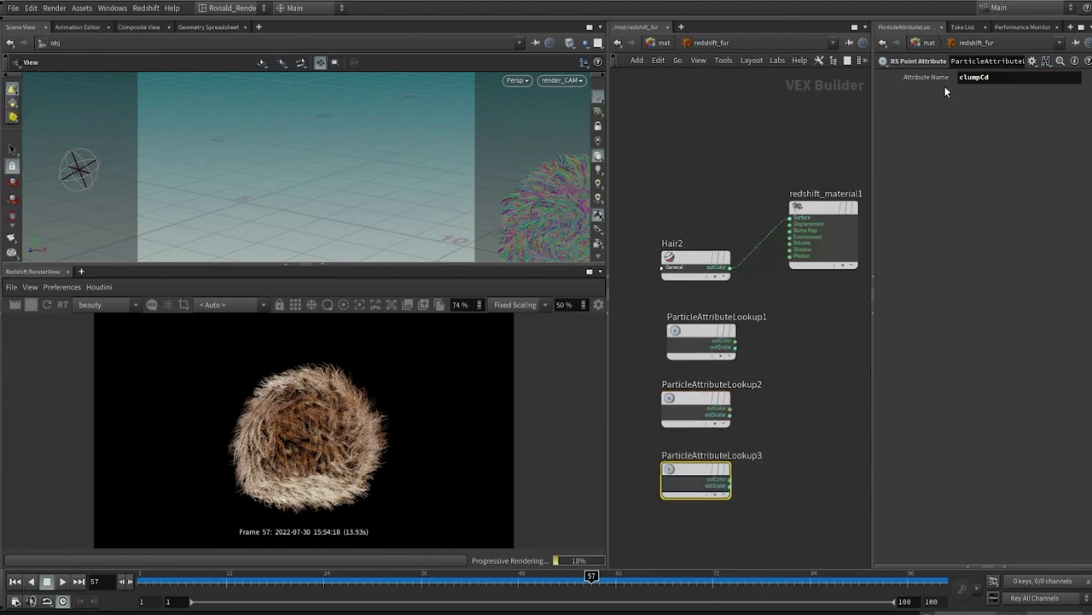
pyautogui.moveTo(979, 78); pyautogui.dragTo(876, 87)
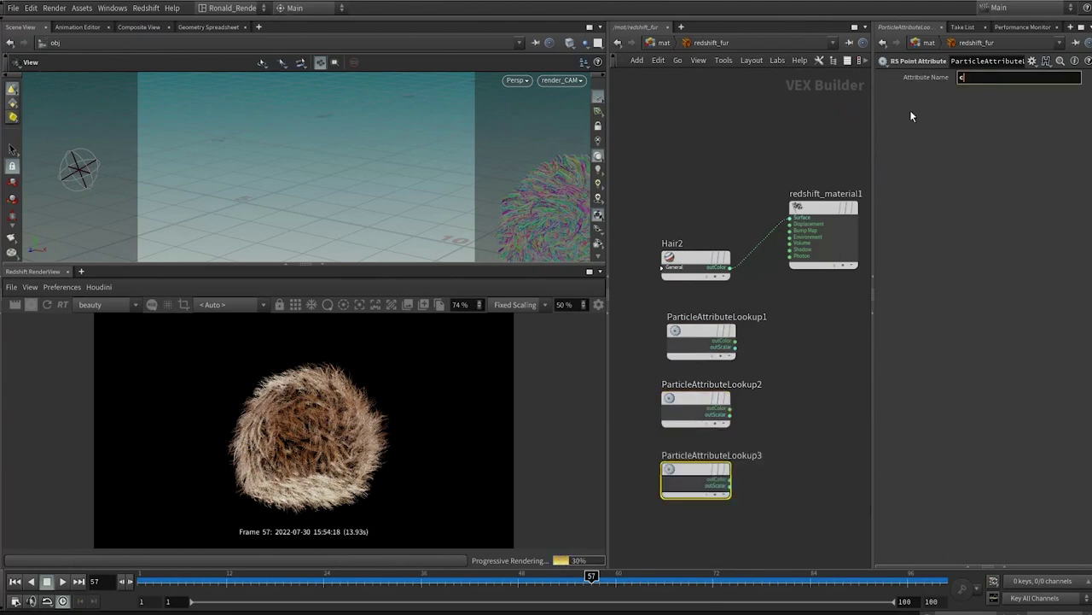
pyautogui.write('tipCd')
pyautogui.press('Return')
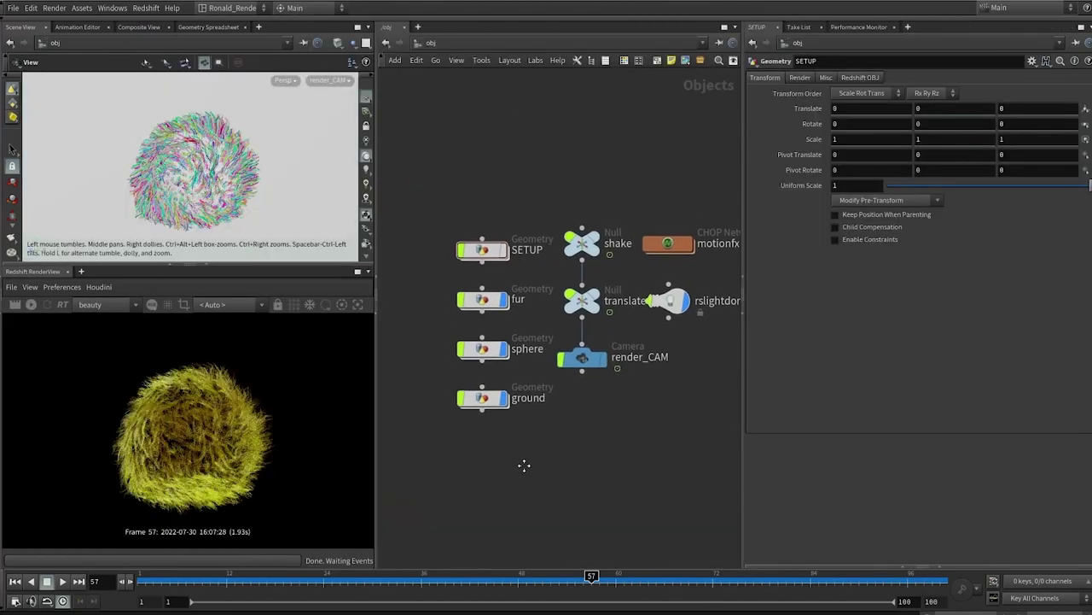
# Open the redshift_fur material from the materials network to review its node setup and Hair2 parameters.
pyautogui.moveTo(524, 465); pyautogui.dragTo(527, 467, button='middle')
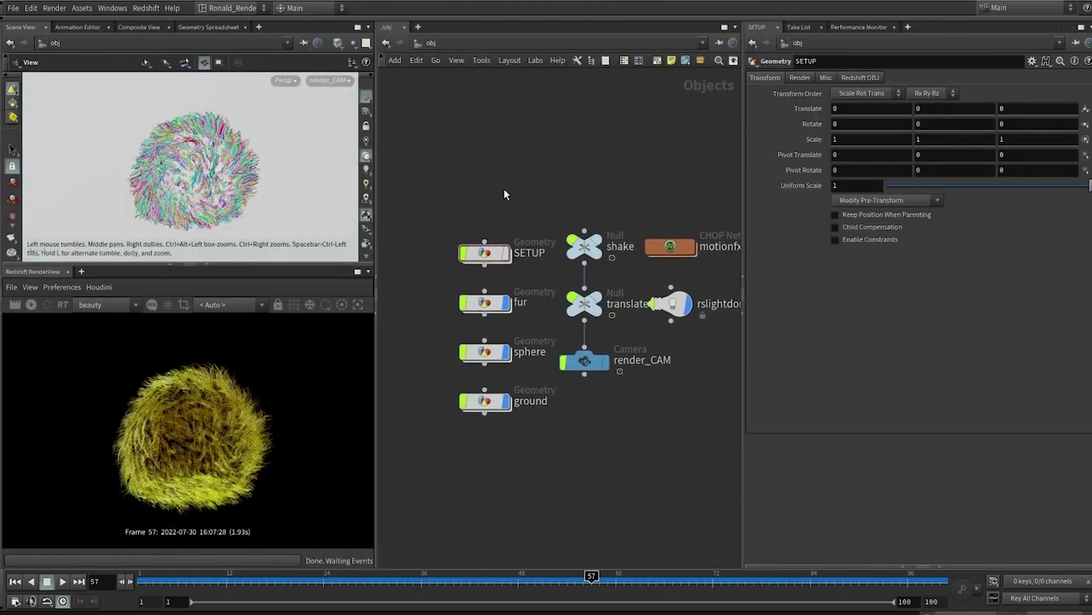
pyautogui.press('2')
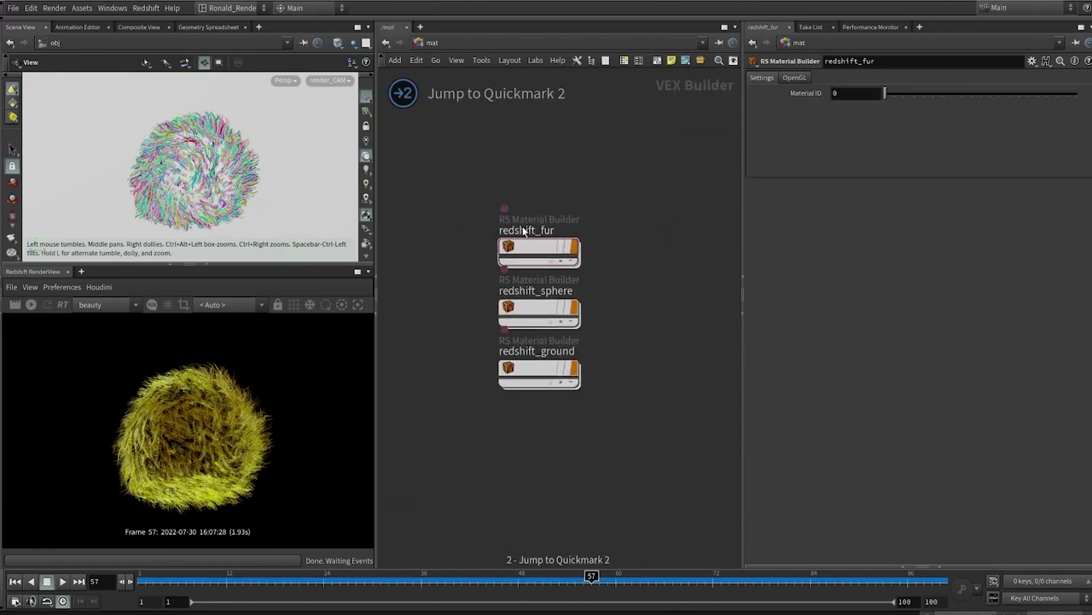
pyautogui.doubleClick(527, 252)
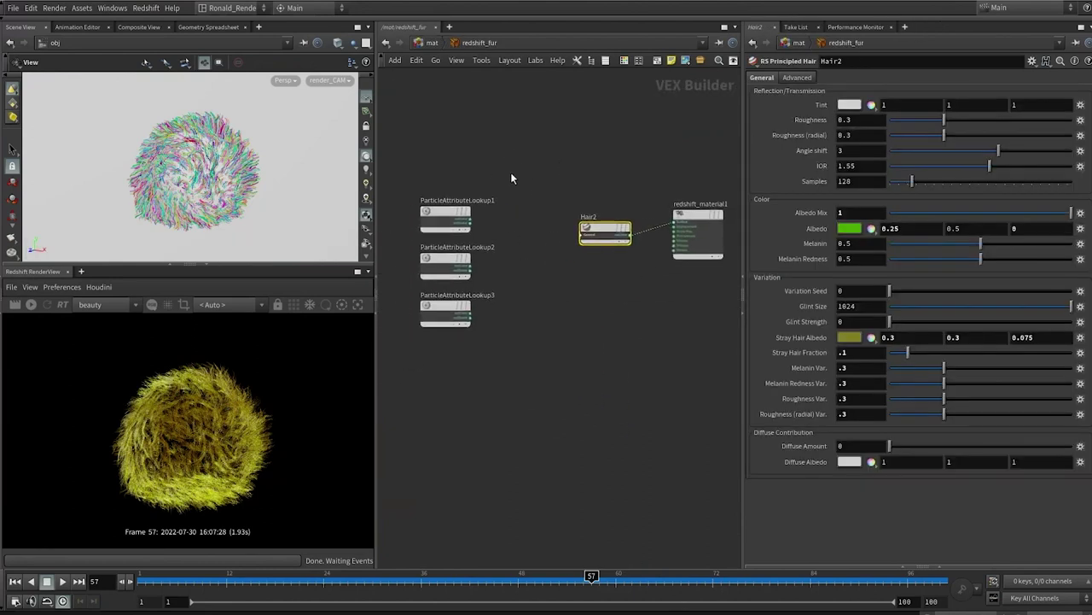
# At the object level, set the fur object's Redshift Default Hair Width to 0.01 and disable Render Polygons as Hair.
pyautogui.press('1')
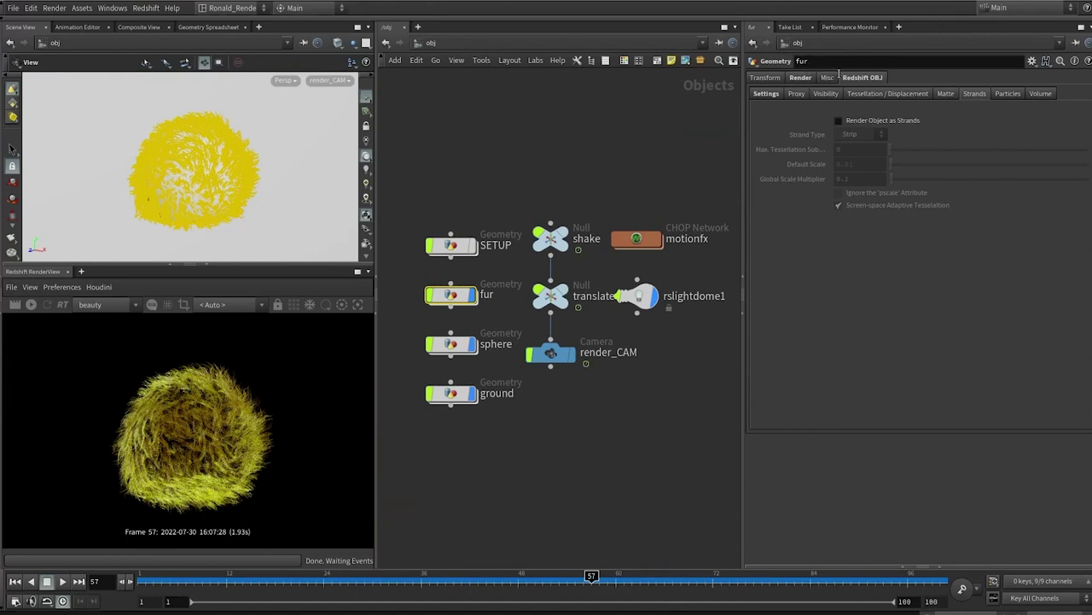
pyautogui.click(767, 95)
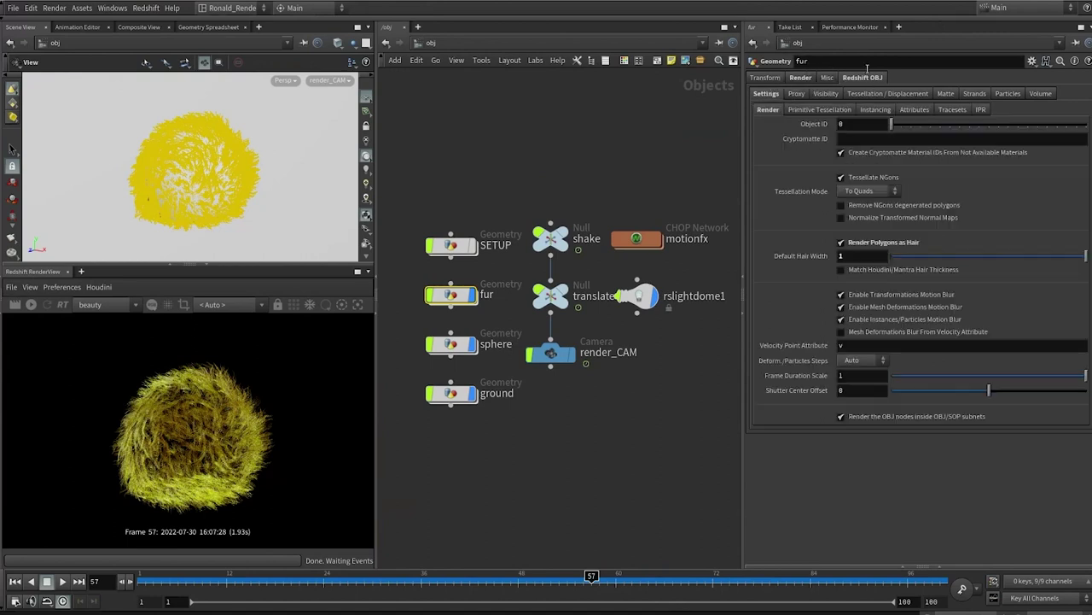
pyautogui.write('0.01')
pyautogui.press('Return')
pyautogui.click(853, 246)
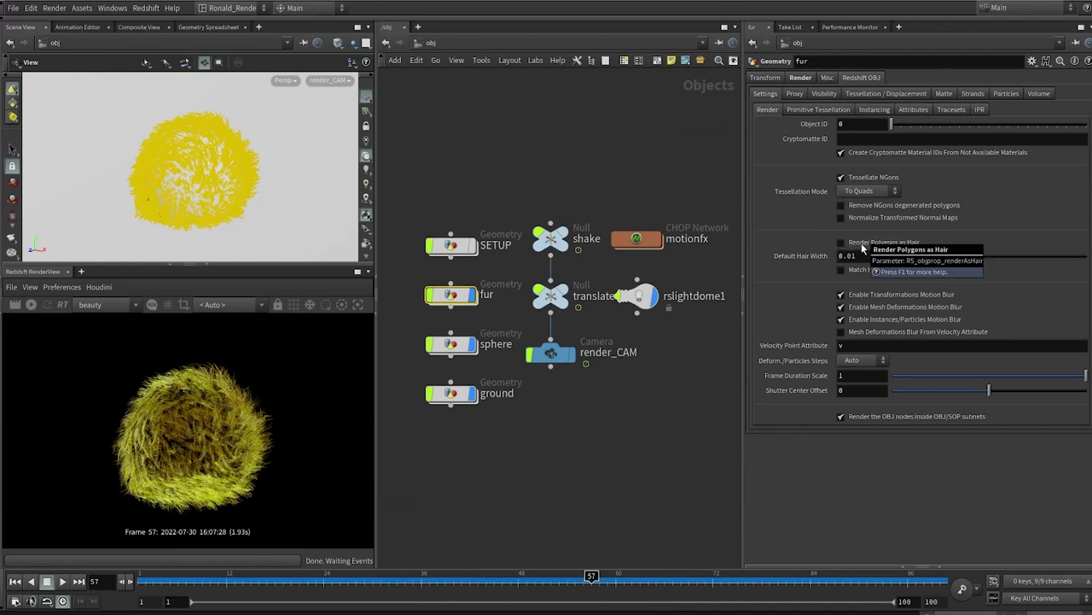
# Enable Render Object as Strands for the fur and reset its maximum tessellation subdivisions to 8 and Global Scale Multiplier to 1.
pyautogui.click(974, 93)
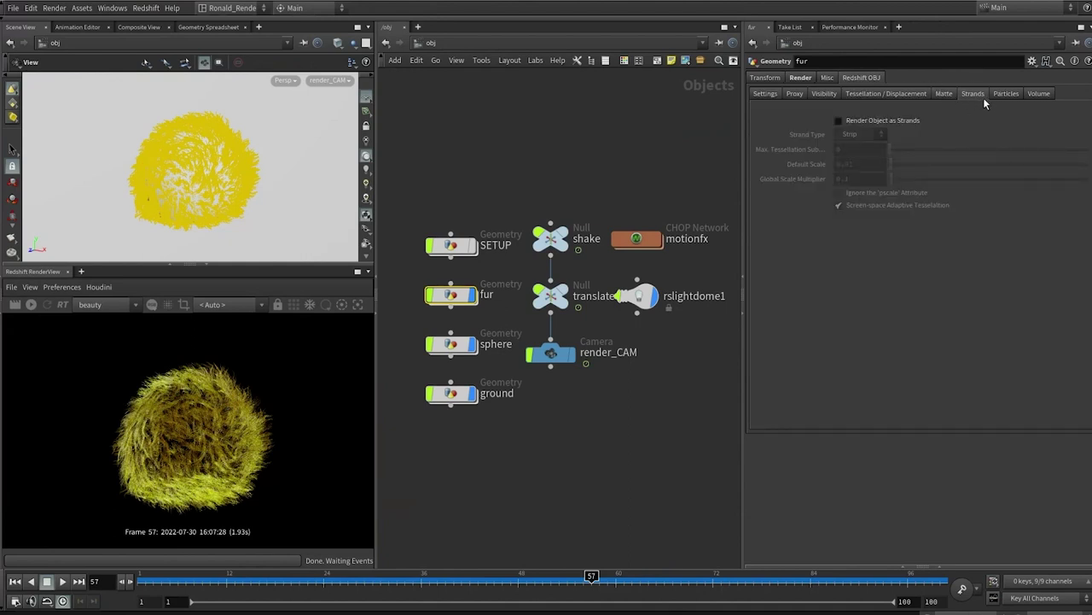
pyautogui.click(839, 120)
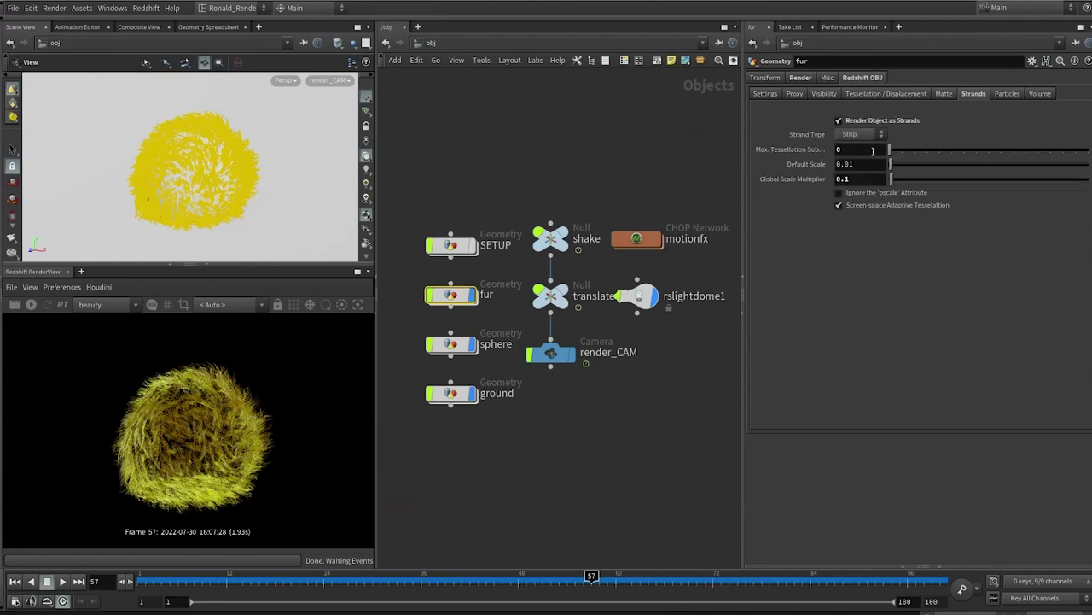
pyautogui.keyDown('ctrl'); pyautogui.middleClick(863, 152); pyautogui.keyUp('ctrl')
pyautogui.keyDown('ctrl'); pyautogui.middleClick(860, 180); pyautogui.keyUp('ctrl')
pyautogui.scroll(3, 474, 184)
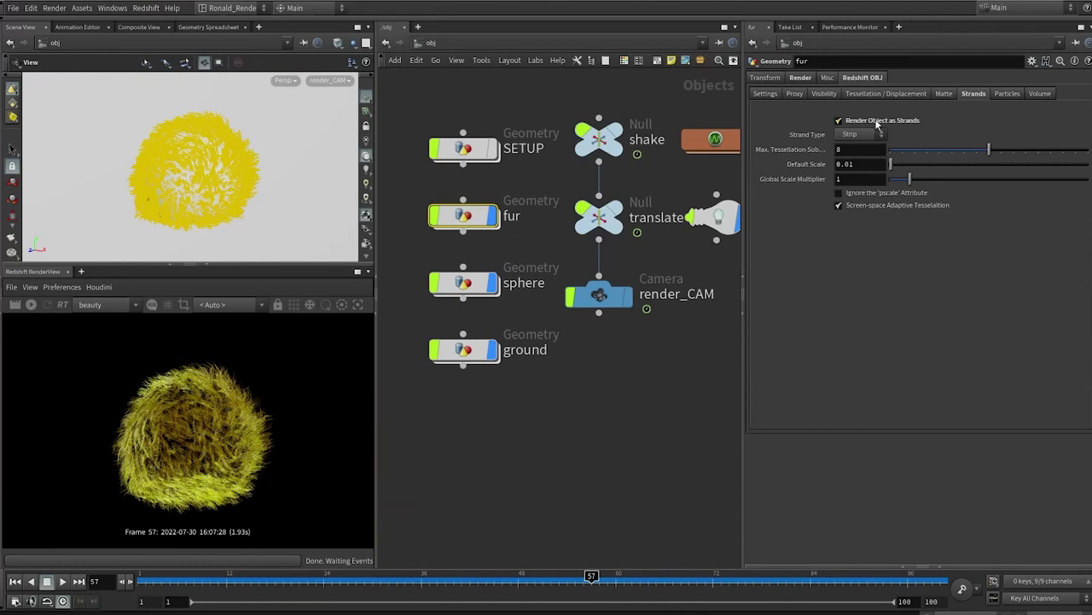
# Compare the fur object's Redshift hair and strand options and disable Render Object as Strands.
pyautogui.click(765, 94)
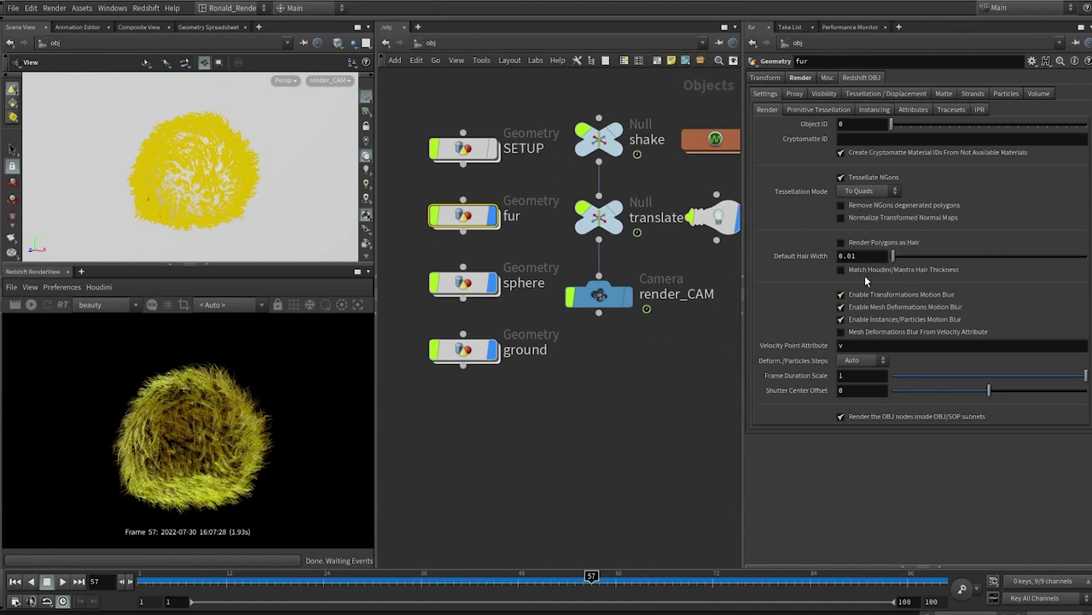
pyautogui.click(973, 93)
pyautogui.click(906, 123)
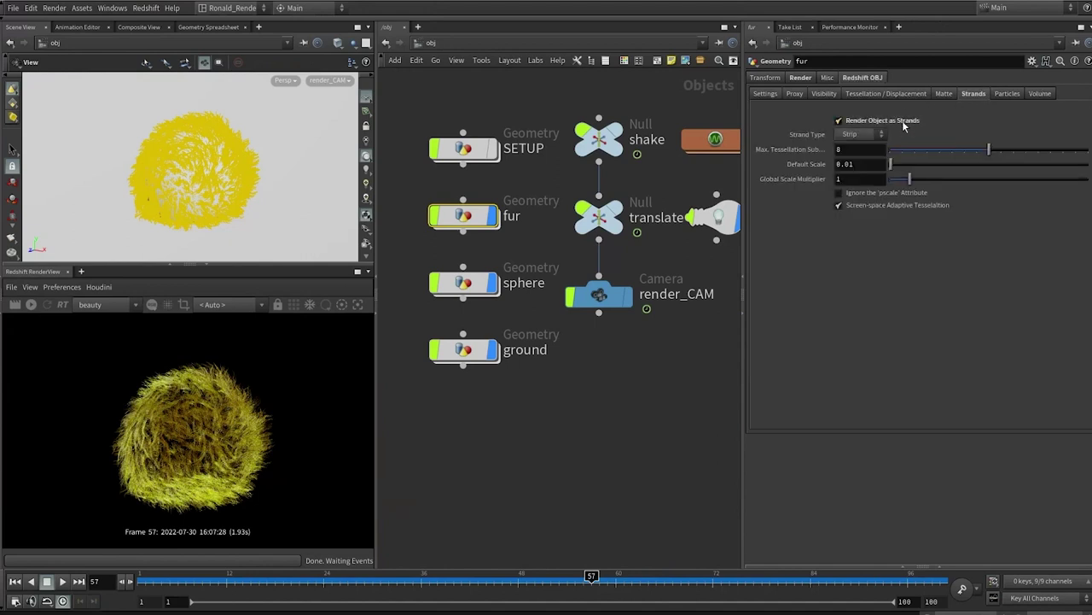
pyautogui.click(887, 121)
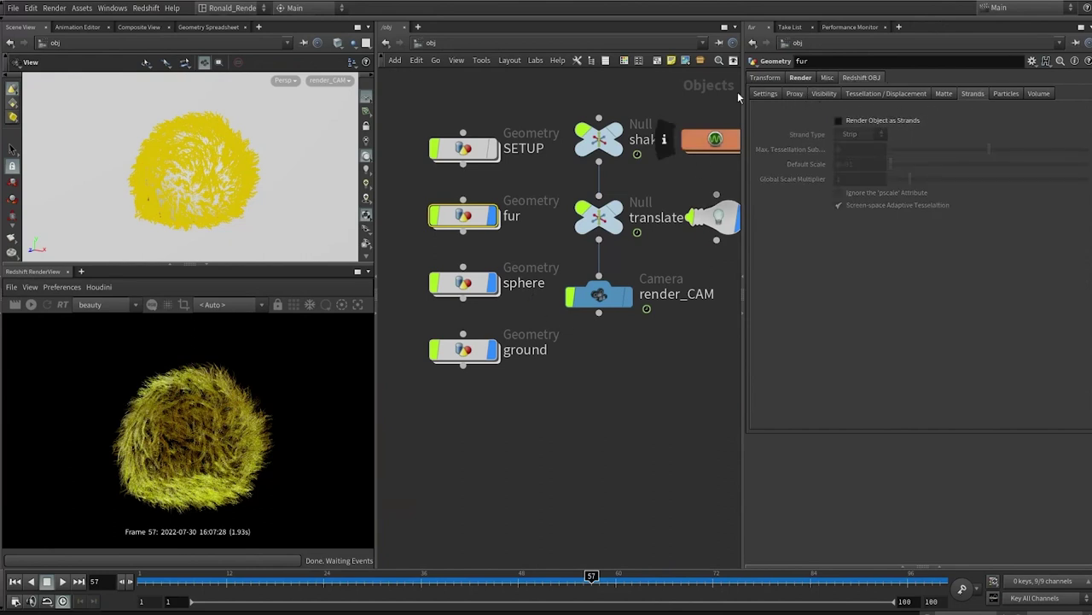
# Enable Render Polygons as Hair for the fur object and set its Default Hair Width to 0.01.
pyautogui.click(763, 93)
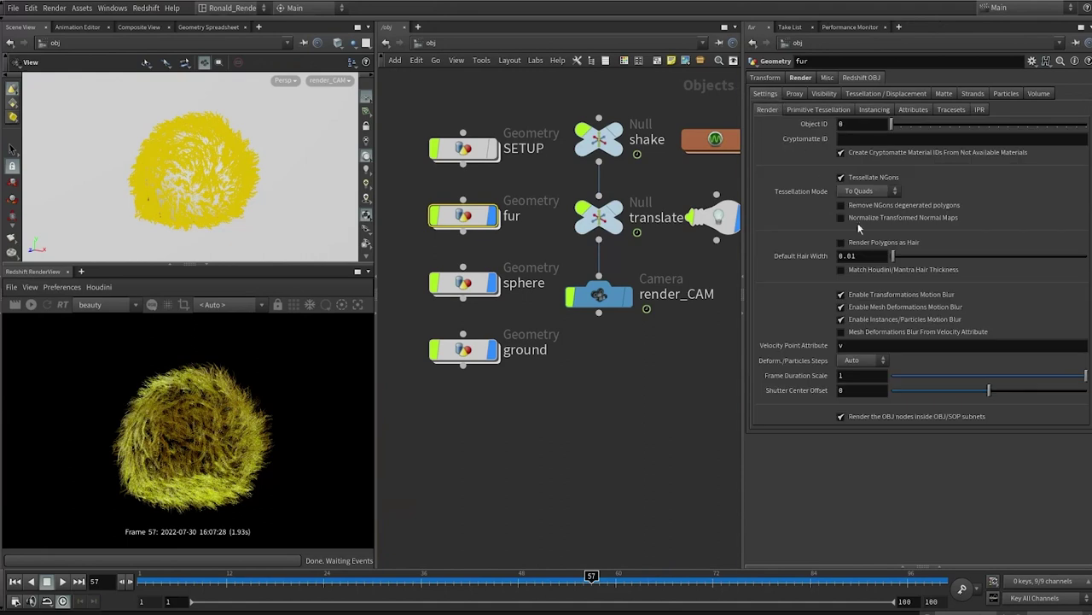
pyautogui.click(882, 245)
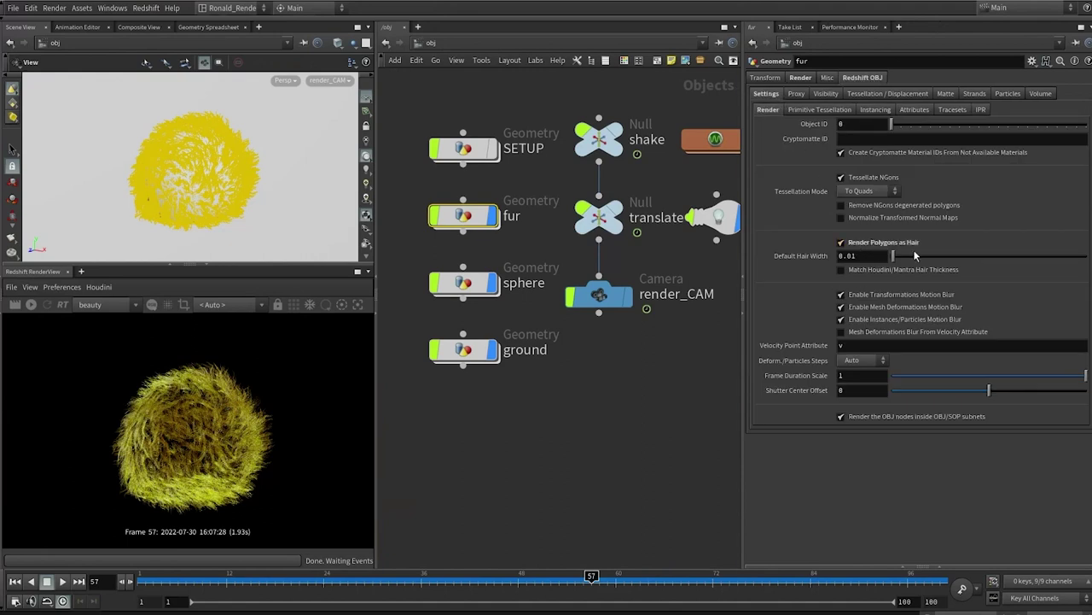
pyautogui.moveTo(894, 257); pyautogui.dragTo(965, 257)
pyautogui.click(859, 256)
pyautogui.write('.01')
pyautogui.press('Return')
# Inside the SETUP geometry, examine hairgen1's thickness settings and the point attributes carried by the resample2 node.
pyautogui.moveTo(560, 357); pyautogui.dragTo(600, 384, button='middle')
pyautogui.doubleClick(503, 178)
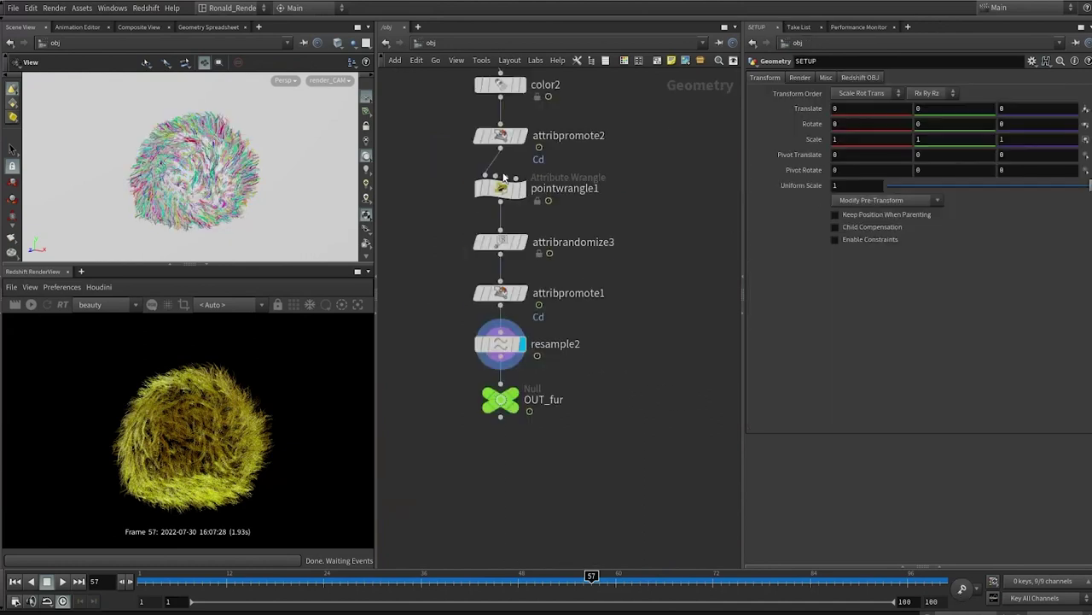
pyautogui.moveTo(615, 183); pyautogui.dragTo(631, 369, button='middle')
pyautogui.scroll(-4, 440, 178)
pyautogui.scroll(3, 442, 181)
pyautogui.moveTo(451, 213); pyautogui.dragTo(467, 301, button='middle')
pyautogui.click(506, 153)
pyautogui.click(816, 78)
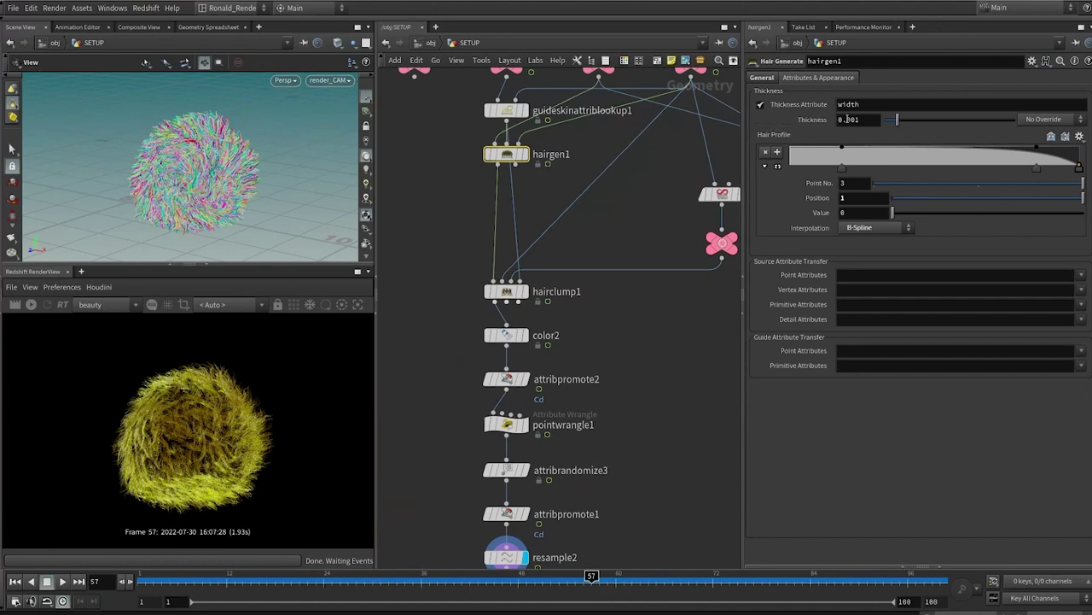
pyautogui.moveTo(684, 399); pyautogui.dragTo(700, 183, button='middle')
pyautogui.middleClick(518, 343)
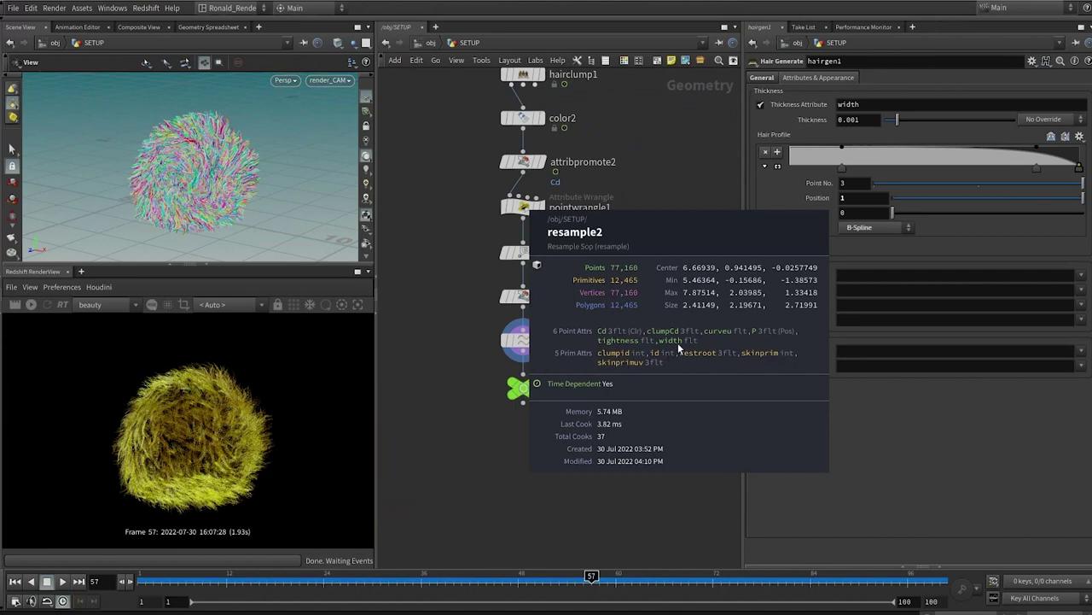
# Return to the object level, hide the sphere and ground objects, and start the Redshift render of the fur.
pyautogui.press('u')
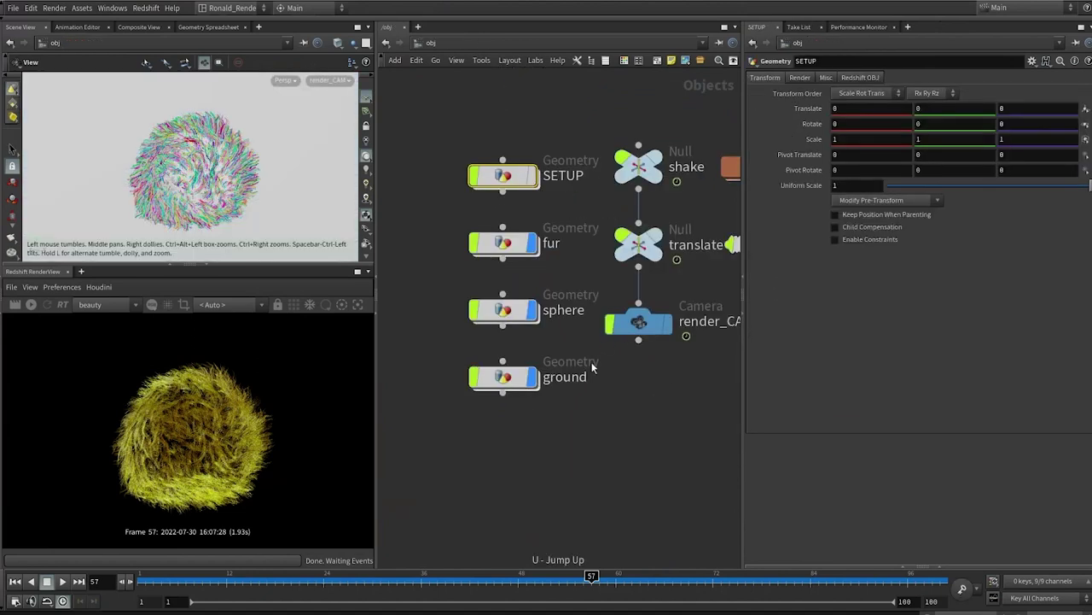
pyautogui.click(510, 363)
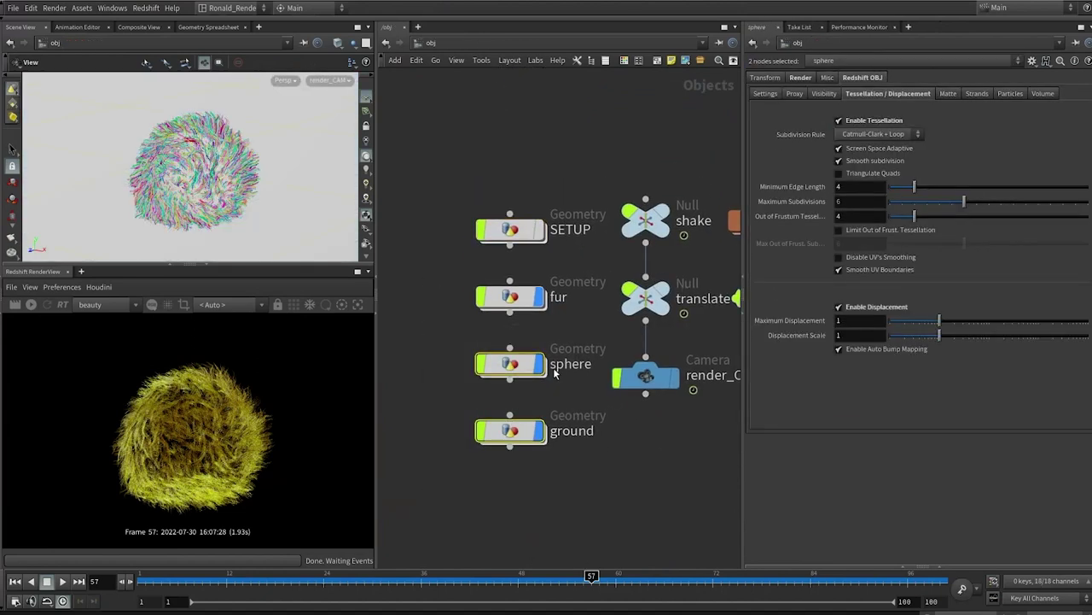
pyautogui.click(61, 309)
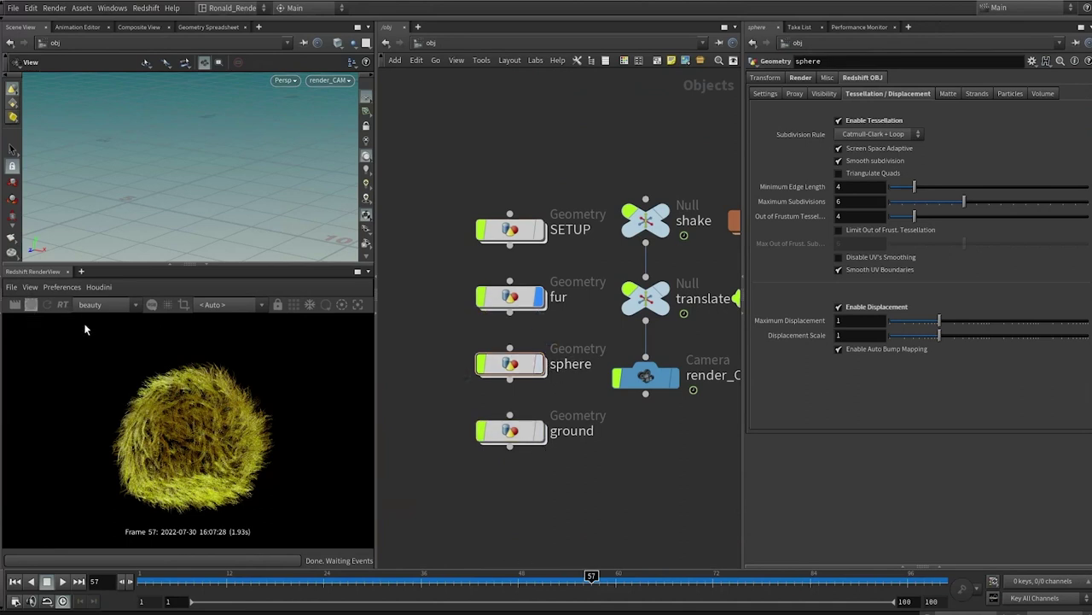
# In the redshift_fur material, set Hair2's Melanin Var., Melanin Redness Var., Roughness Var. and Roughness (radial) Var. to 1.
pyautogui.press('2')
pyautogui.doubleClick(536, 214)
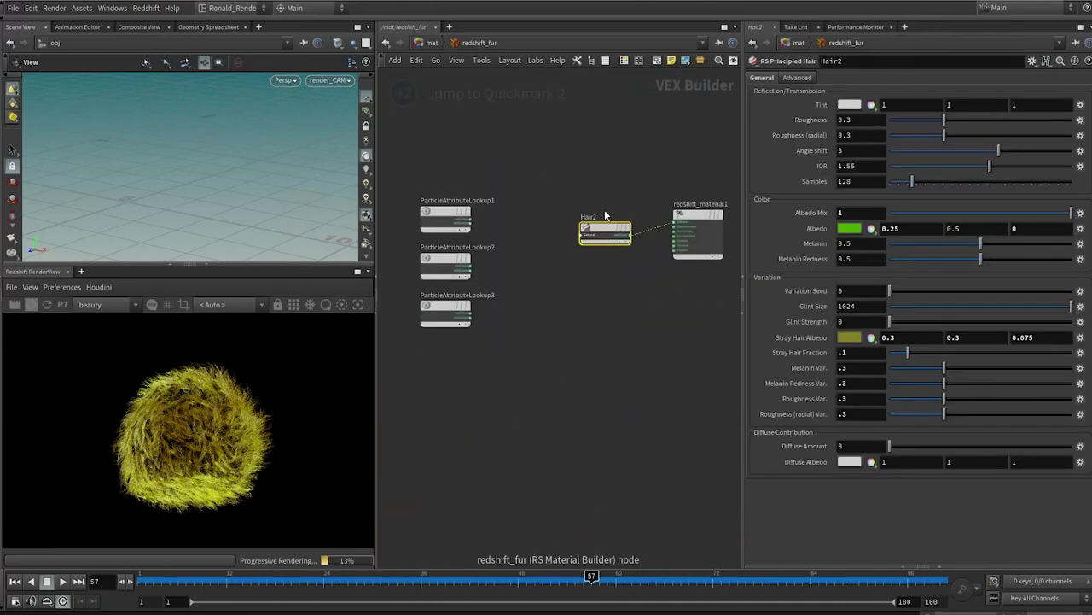
pyautogui.moveTo(559, 250); pyautogui.dragTo(567, 244)
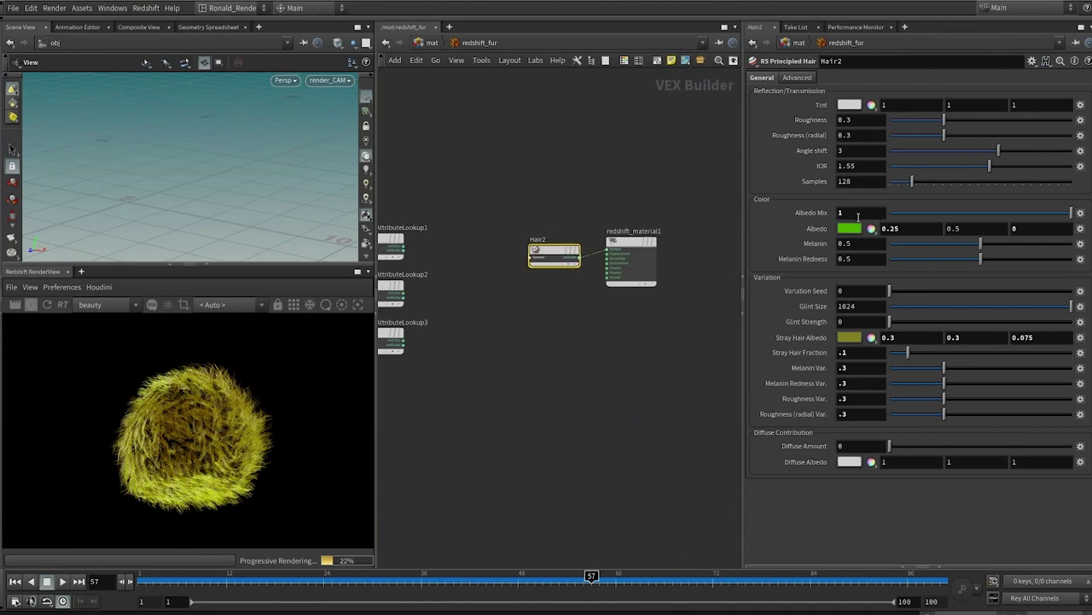
pyautogui.click(529, 362)
pyautogui.moveTo(563, 288); pyautogui.dragTo(575, 259, button='middle')
pyautogui.press('h')
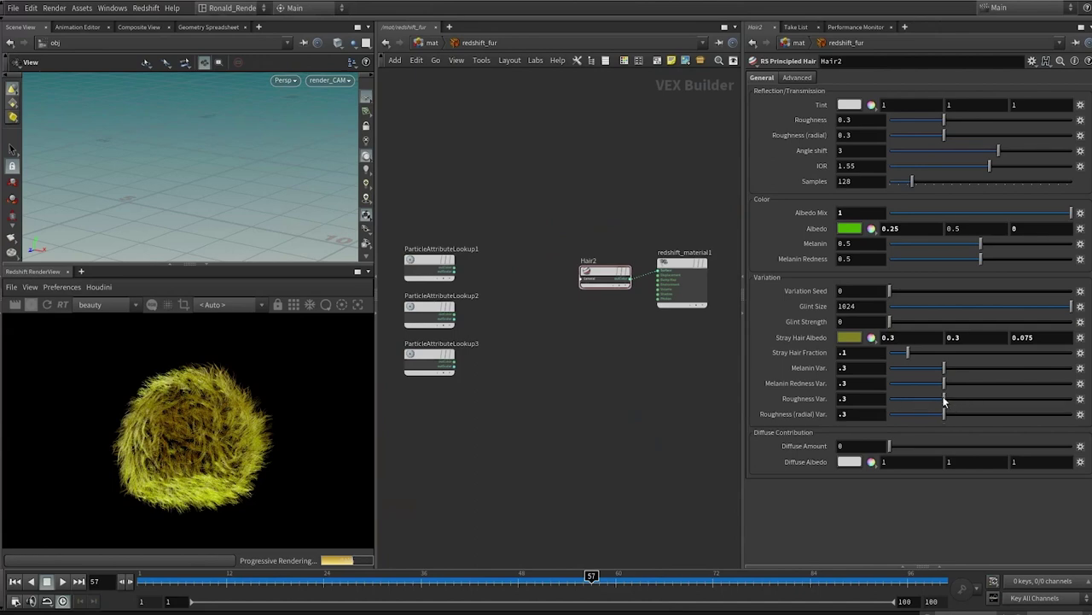
pyautogui.moveTo(944, 398); pyautogui.dragTo(1072, 399)
pyautogui.moveTo(945, 414); pyautogui.dragTo(1077, 414)
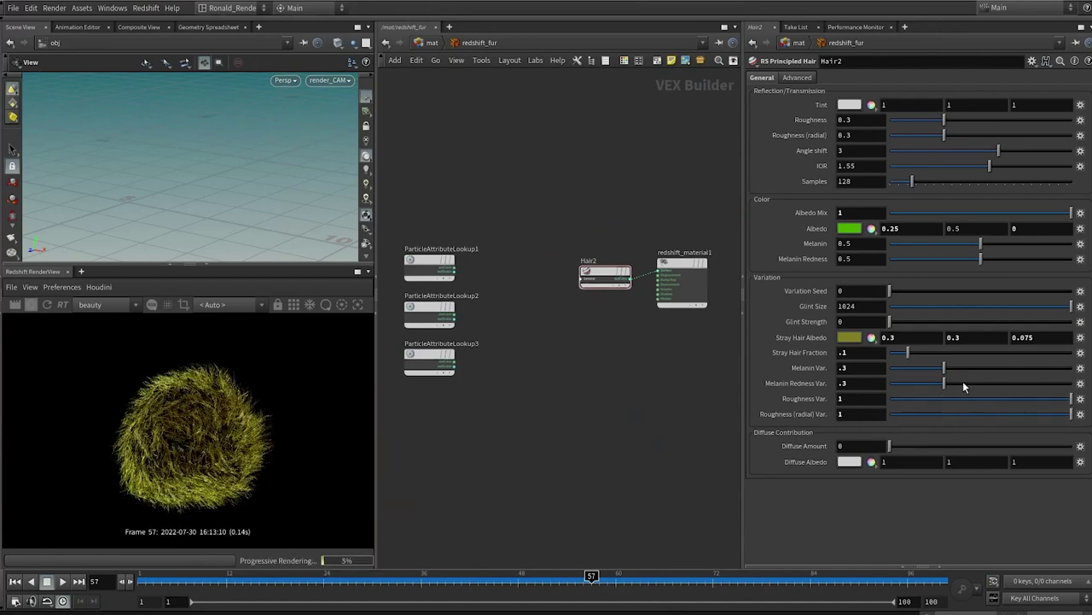
pyautogui.moveTo(962, 383); pyautogui.dragTo(1072, 383)
pyautogui.moveTo(947, 367); pyautogui.dragTo(1091, 367)
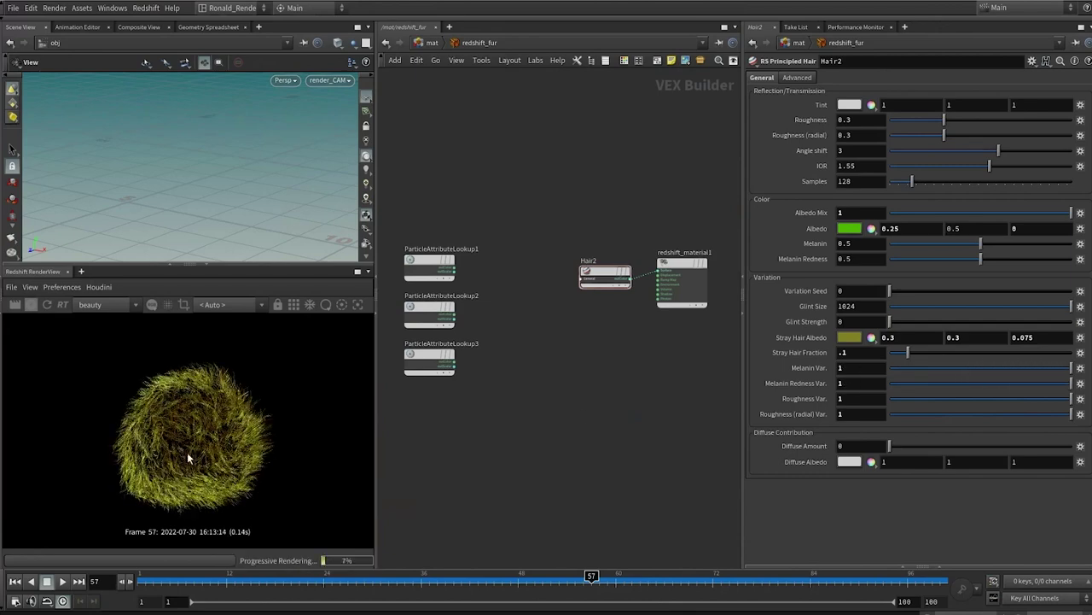
# Try Hair2's Melanin and Melanin Redness at 0, and set both to 1 to compare their effect.
pyautogui.moveTo(909, 245); pyautogui.dragTo(824, 257)
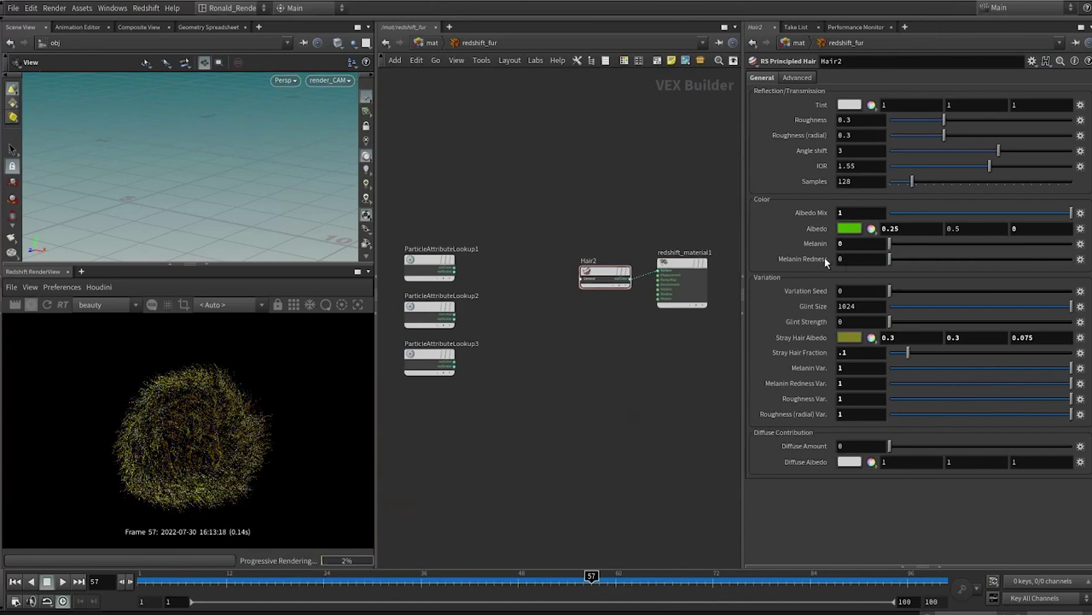
pyautogui.moveTo(915, 259); pyautogui.dragTo(1072, 258)
pyautogui.moveTo(889, 243); pyautogui.dragTo(1072, 243)
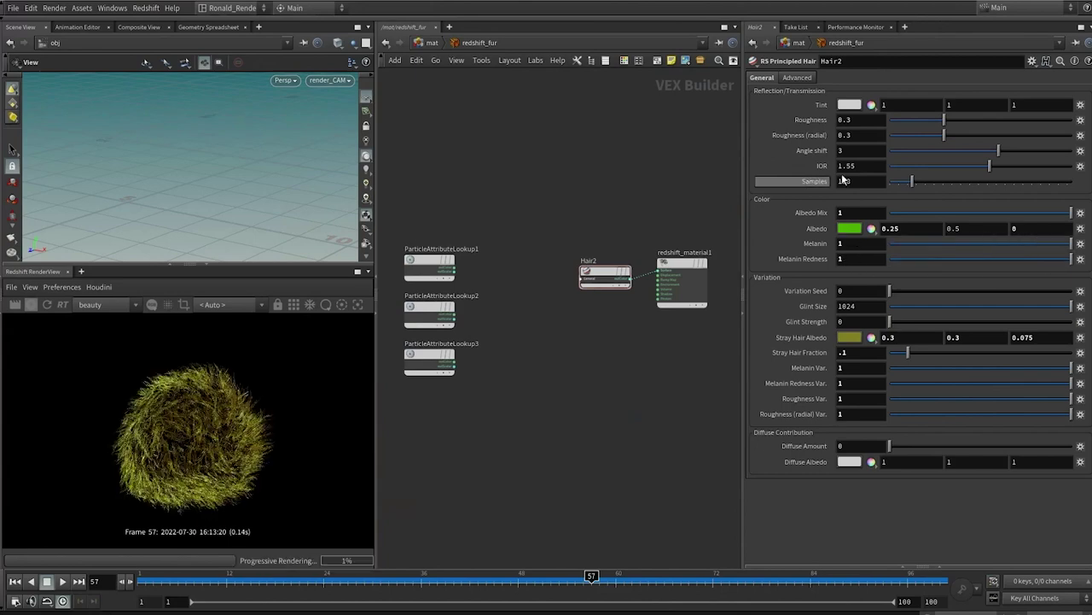
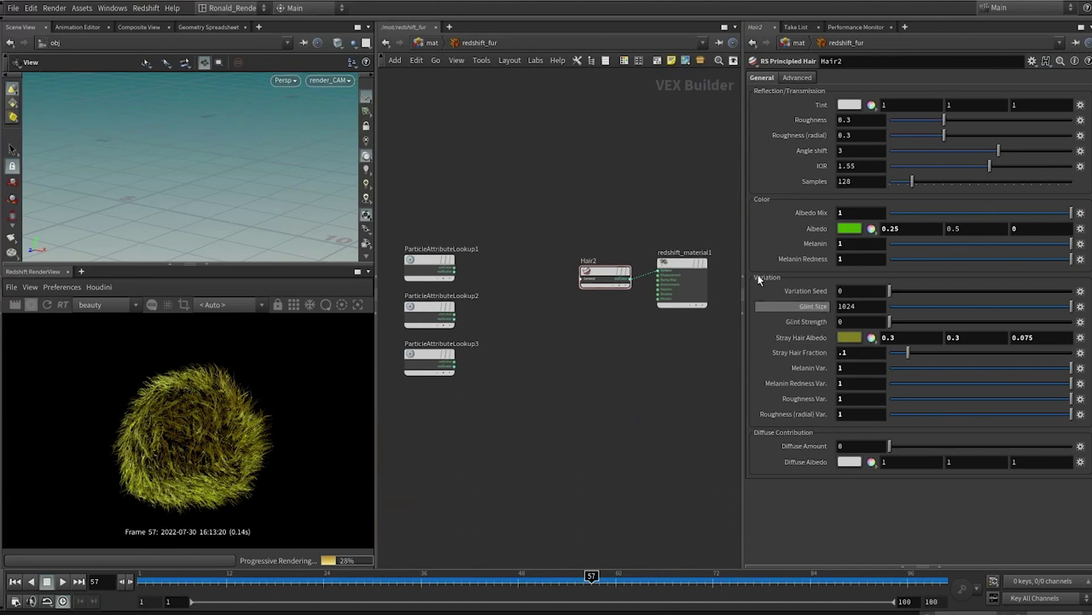
# Try a pale green Tint of 0.8305, 1, 0.661 on the Hair2 shader.
pyautogui.click(847, 104)
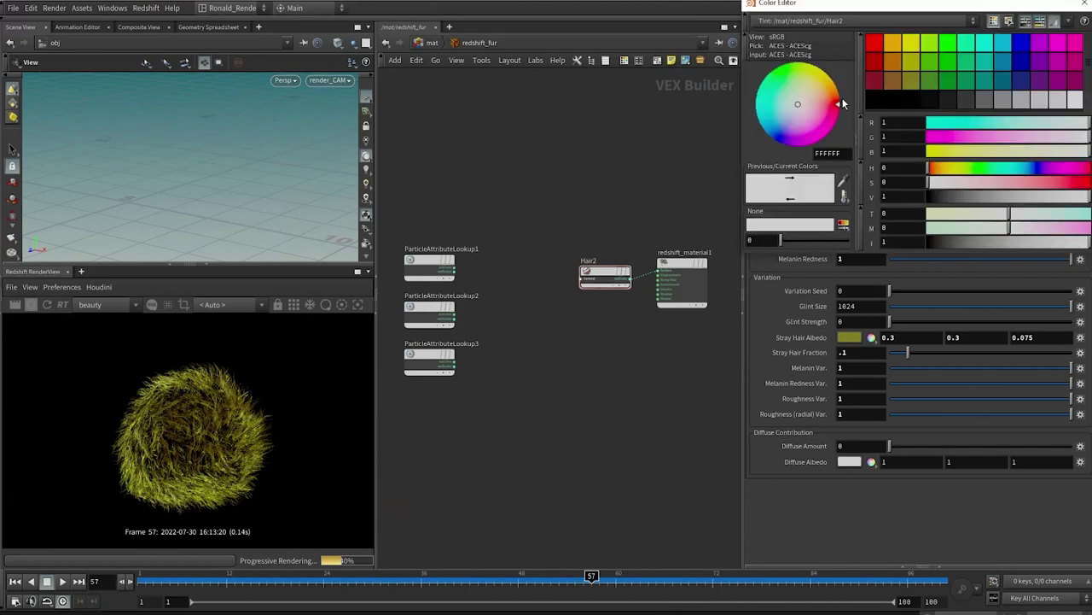
pyautogui.click(928, 49)
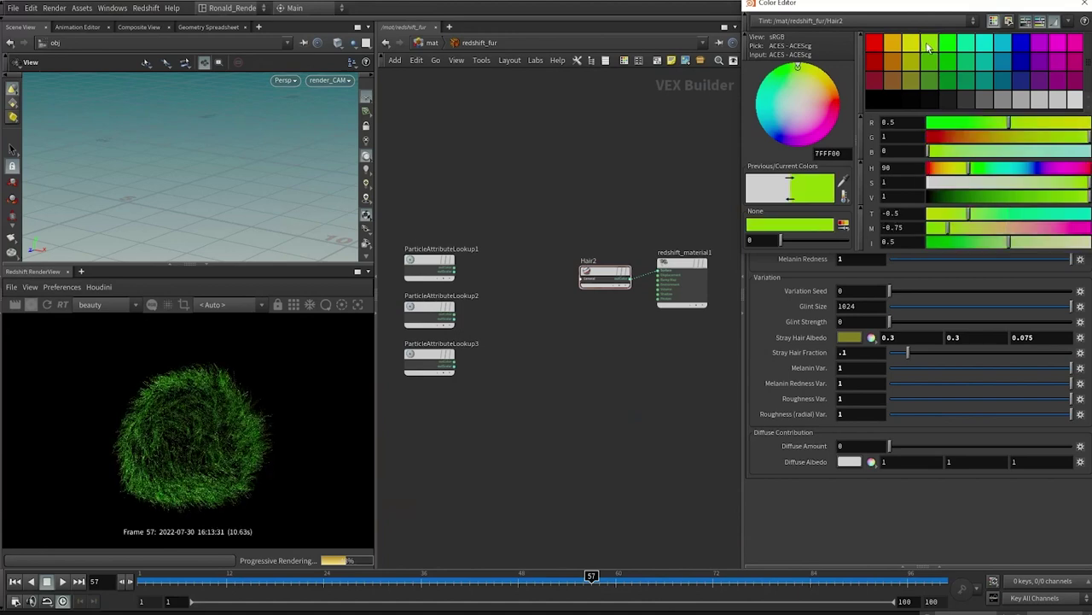
pyautogui.click(1003, 185)
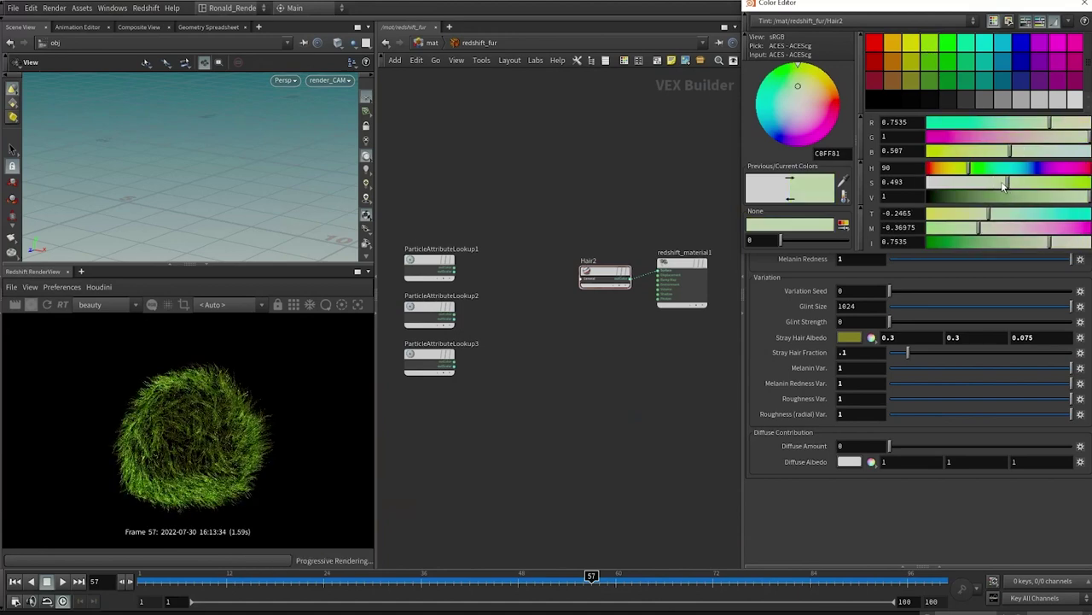
pyautogui.moveTo(1004, 186)
pyautogui.mouseDown()
pyautogui.moveTo(974, 183)
pyautogui.moveTo(985, 186)
pyautogui.mouseUp()
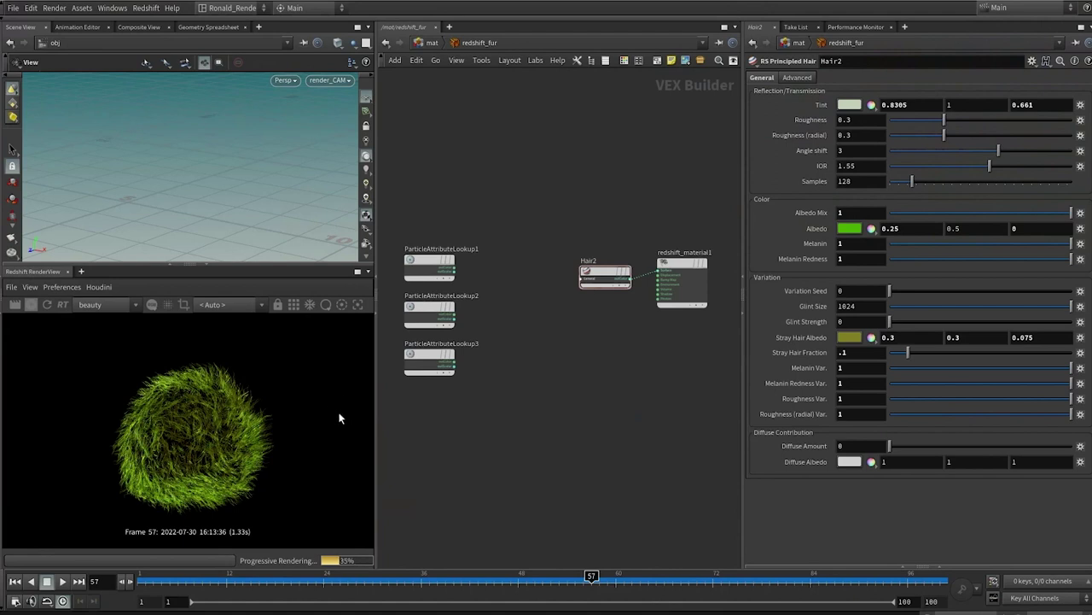
# Return to the object level and show the sphere and ground objects in the fur render.
pyautogui.press('1')
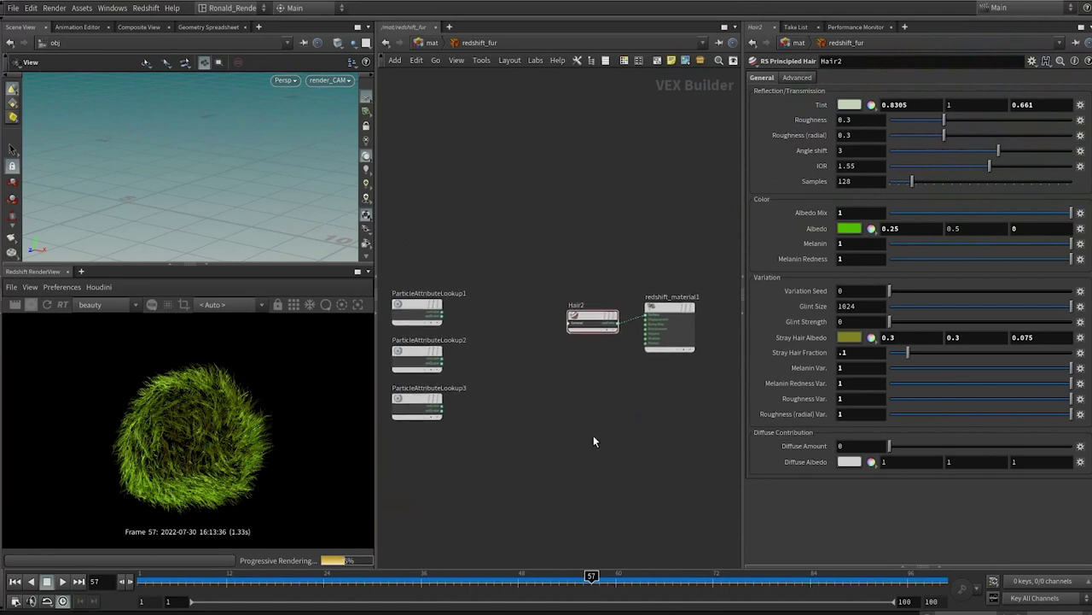
pyautogui.moveTo(500, 389); pyautogui.dragTo(578, 429, button='middle')
pyautogui.click(538, 315)
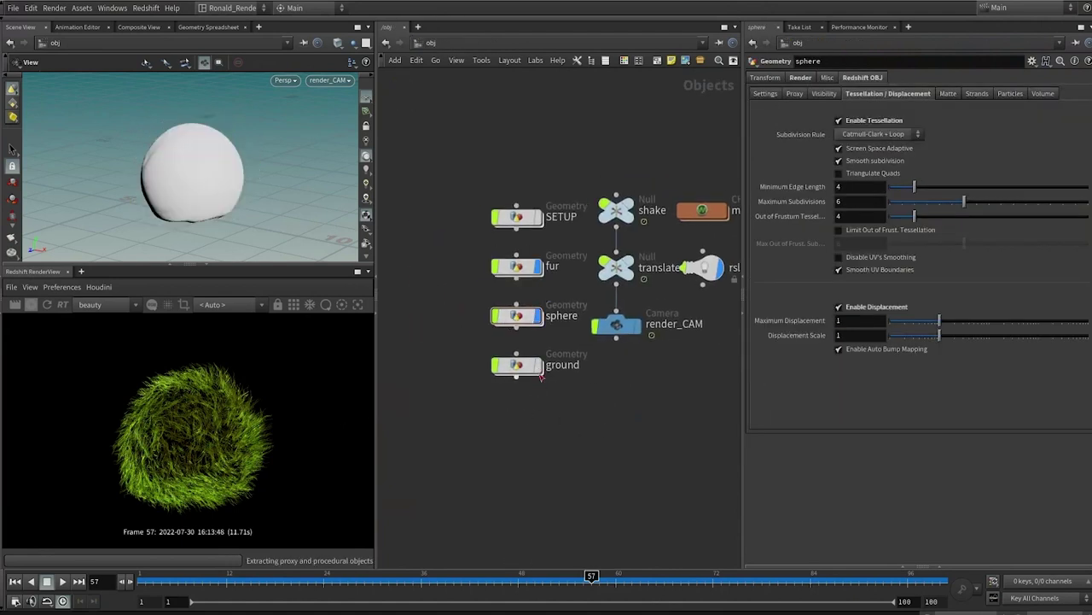
pyautogui.click(537, 365)
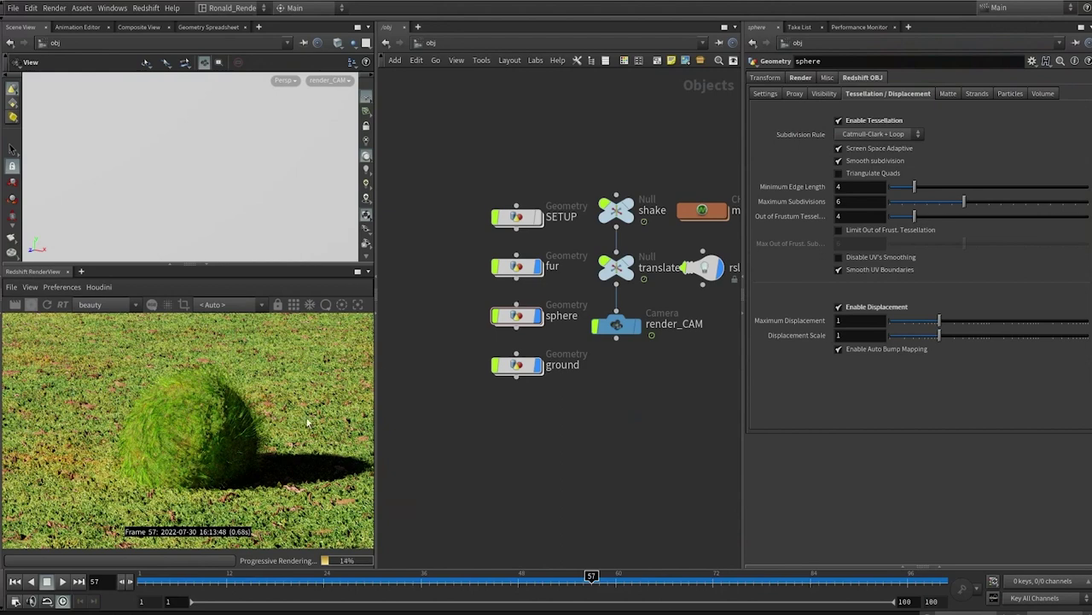
# Try hairgen1's Thickness at 0.01 inside the SETUP geometry and restart the render from the object level.
pyautogui.doubleClick(515, 217)
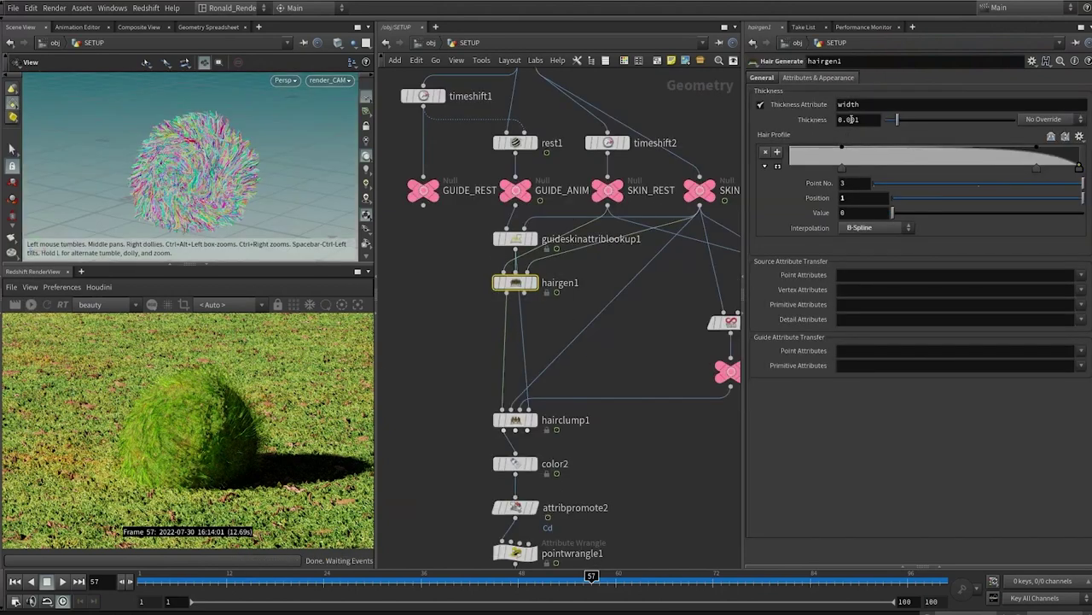
pyautogui.moveTo(851, 120); pyautogui.dragTo(863, 119)
pyautogui.write('1u')
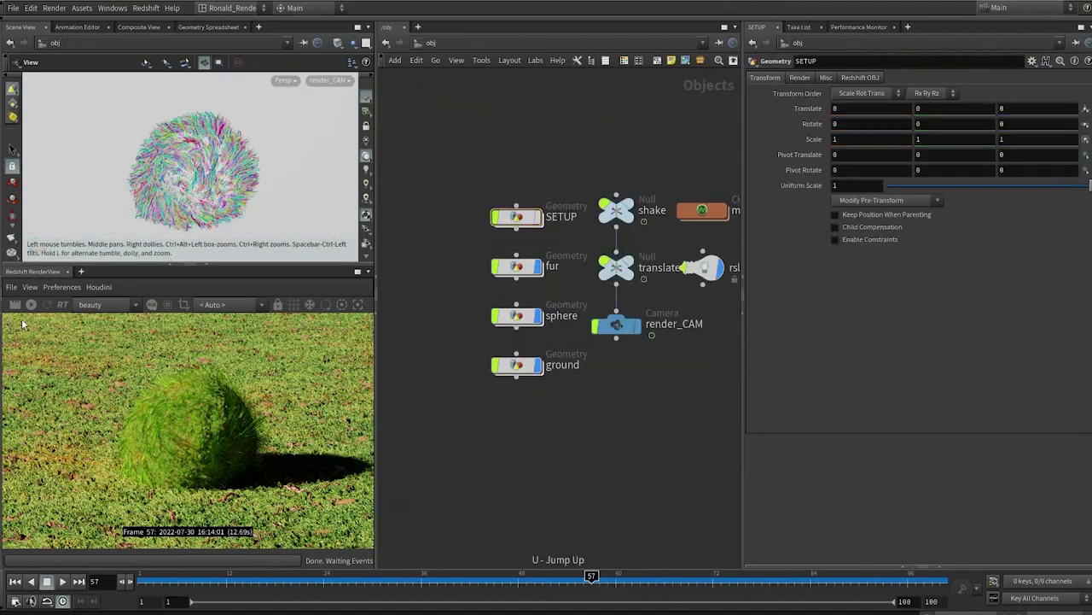
pyautogui.click(31, 304)
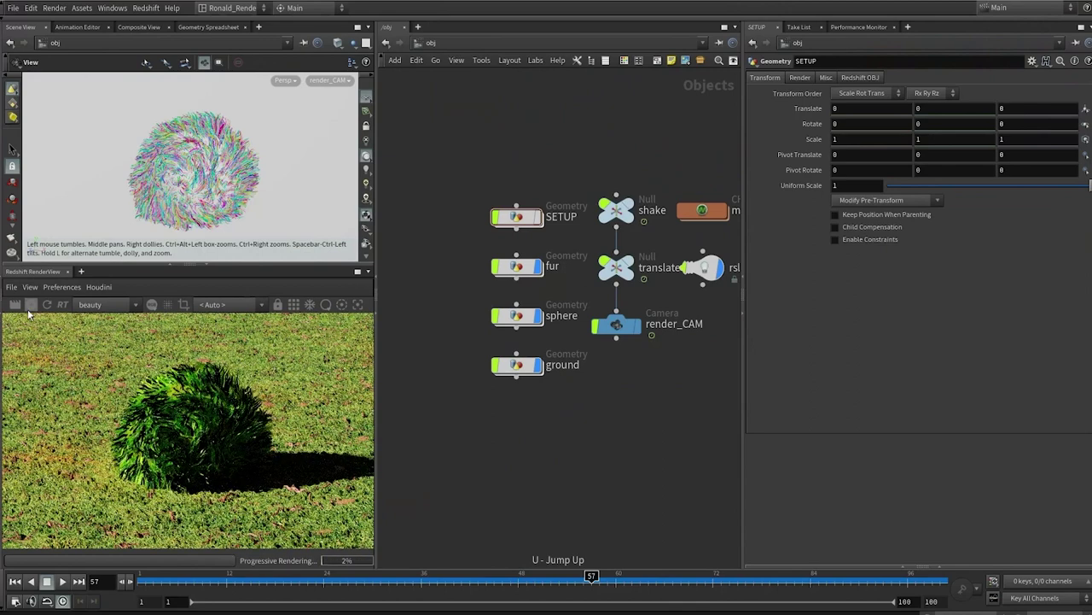
# Set hairgen1's Thickness to 0.001 in SETUP and render the fur again.
pyautogui.doubleClick(516, 219)
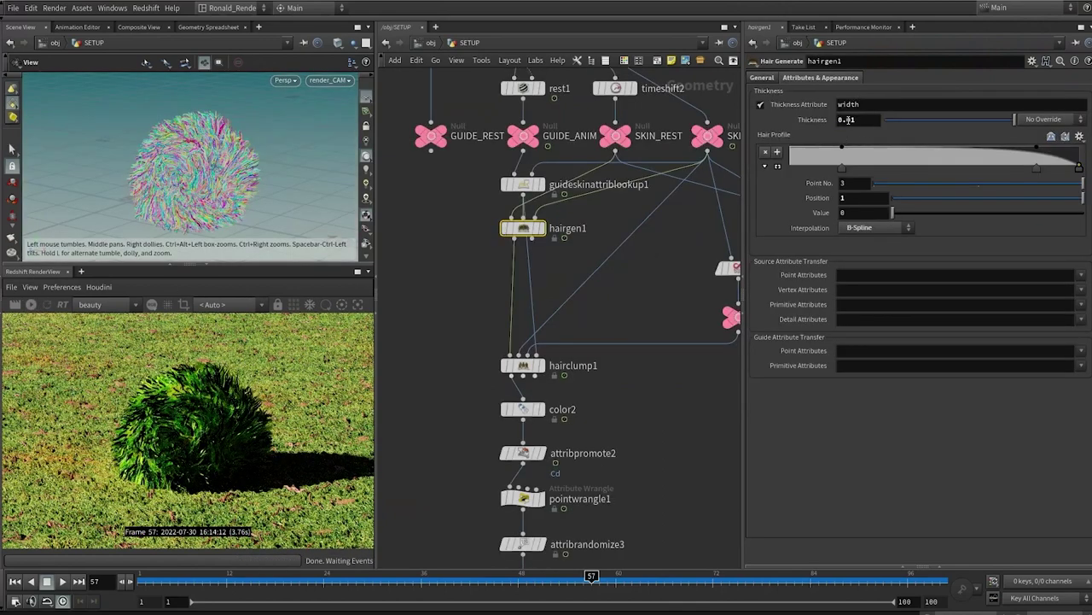
pyautogui.press('u')
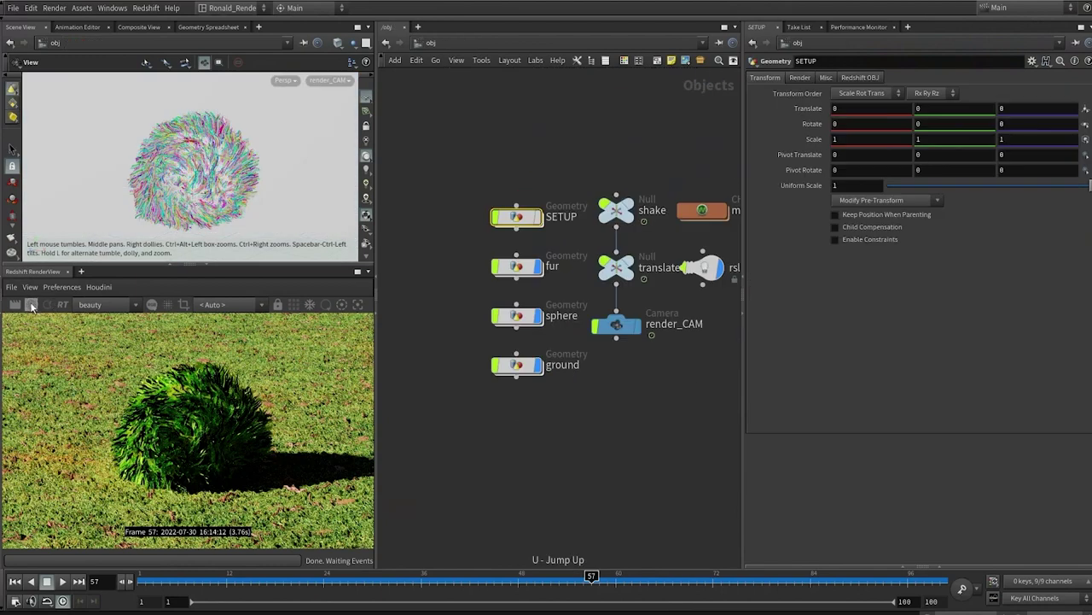
pyautogui.click(32, 306)
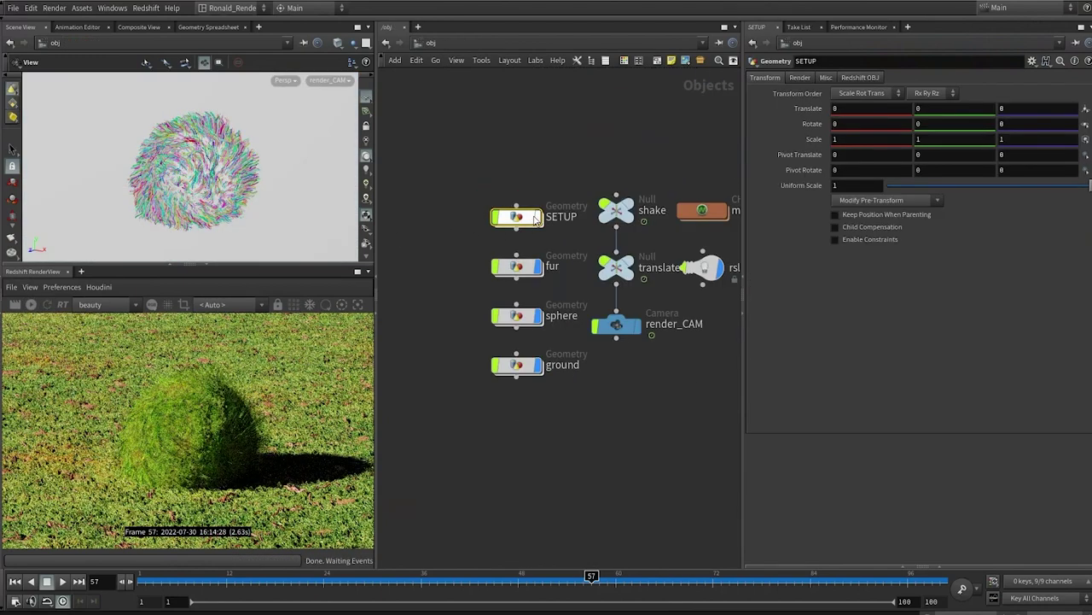
# Try hairgen1's Thickness at 0.002 and compare the fur render with the sphere hidden and shown.
pyautogui.doubleClick(518, 219)
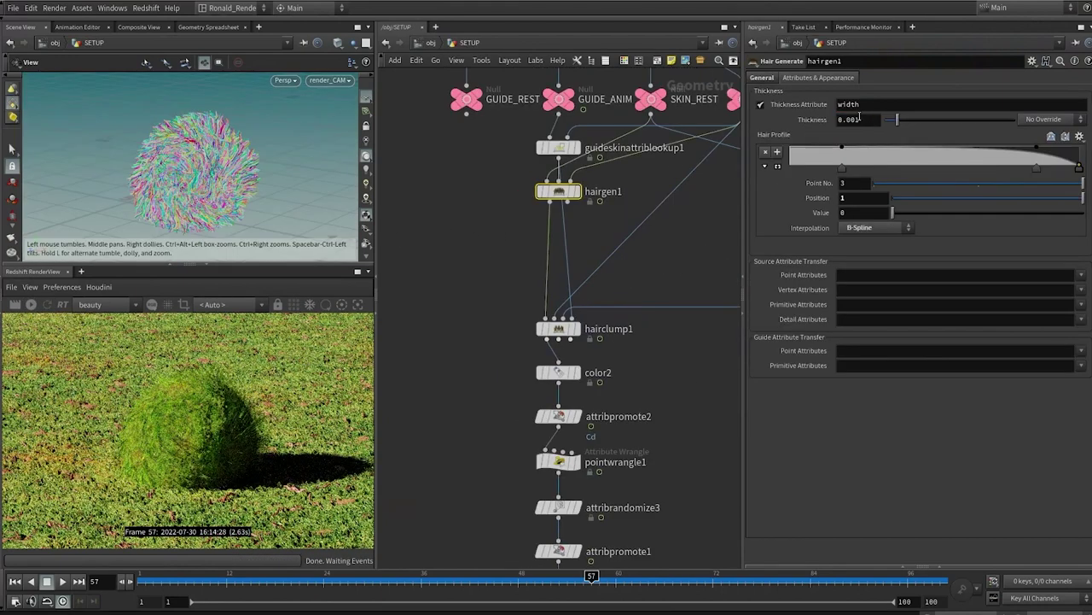
pyautogui.press('u')
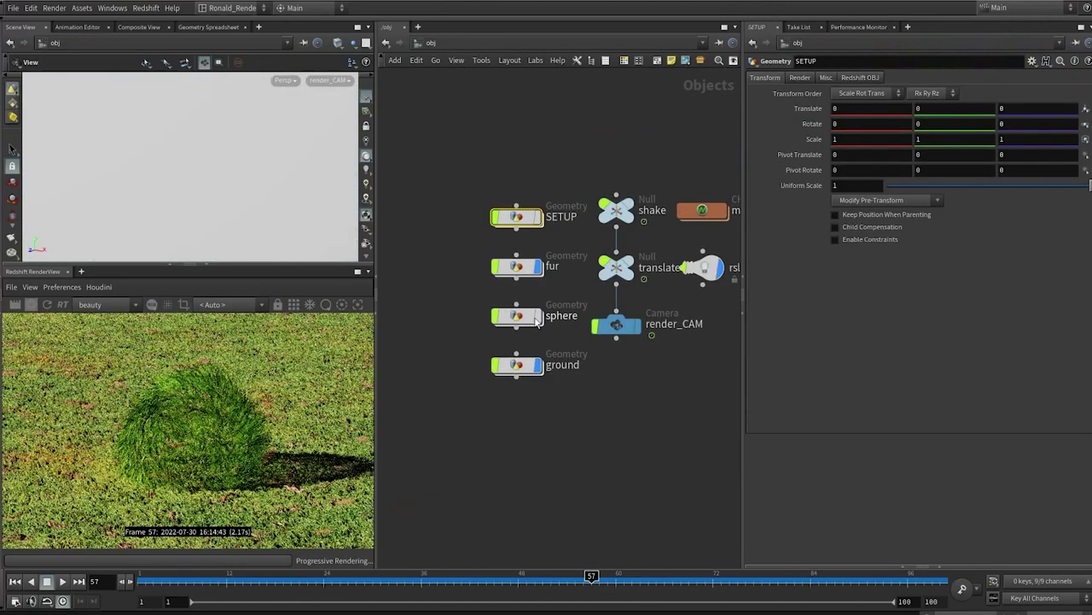
pyautogui.click(539, 316)
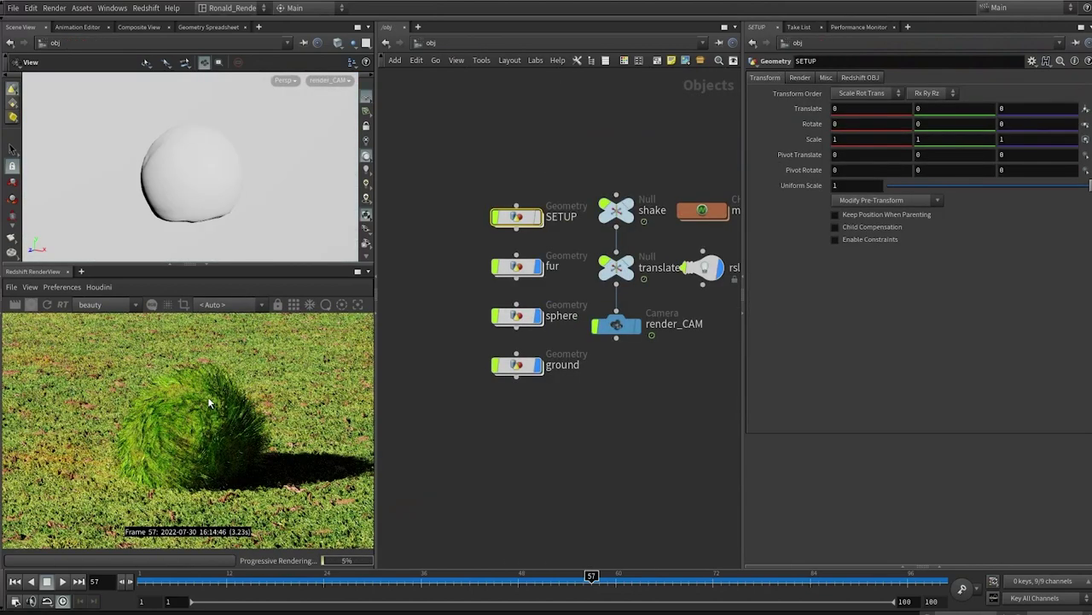
# Set hairgen1's Density to 10000 in the SETUP geometry and restart the render from the object level.
pyautogui.doubleClick(516, 217)
pyautogui.moveTo(464, 209); pyautogui.dragTo(454, 278, button='middle')
pyautogui.moveTo(458, 246); pyautogui.dragTo(636, 291)
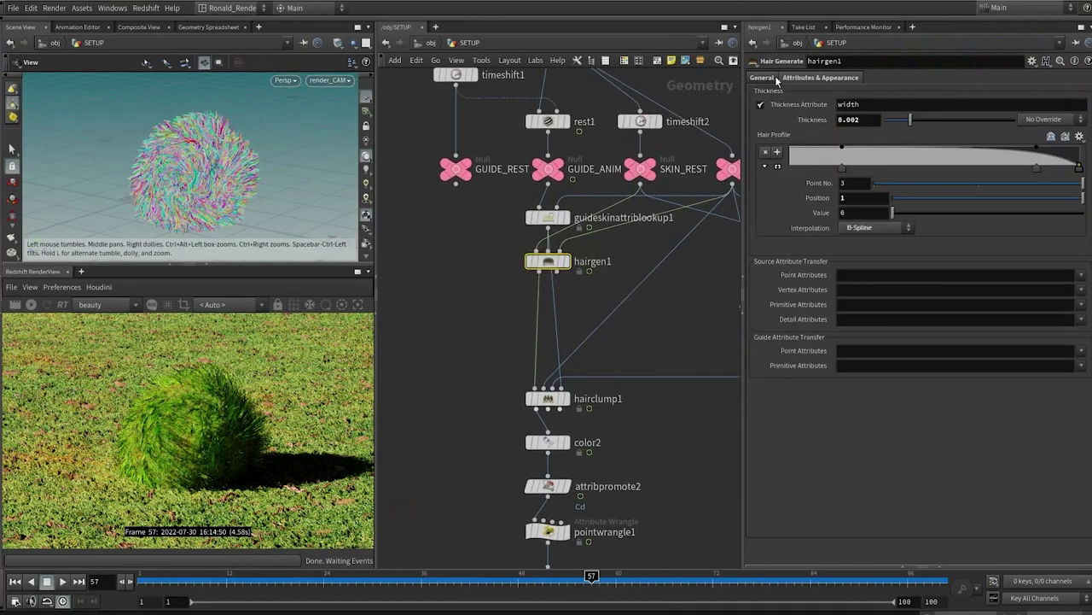
pyautogui.click(772, 78)
pyautogui.click(867, 151)
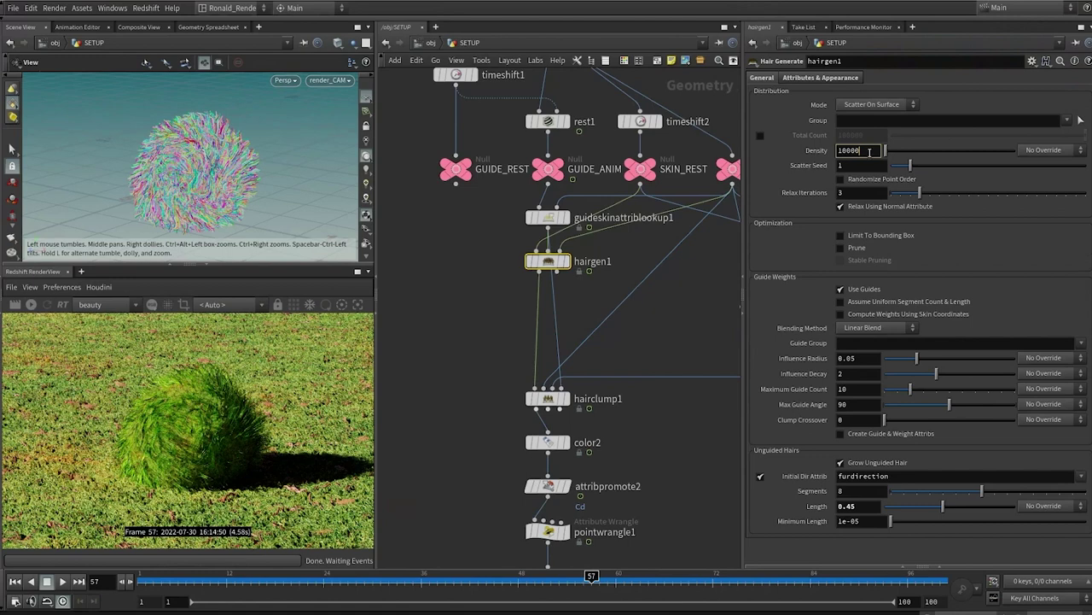
pyautogui.write('0')
pyautogui.press('Return')
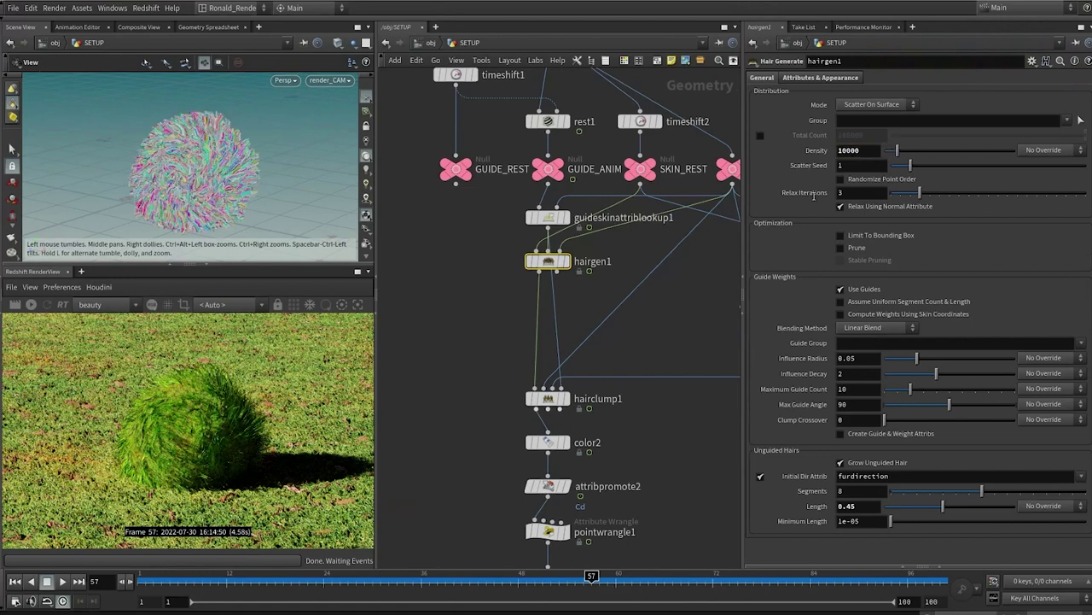
pyautogui.press('u')
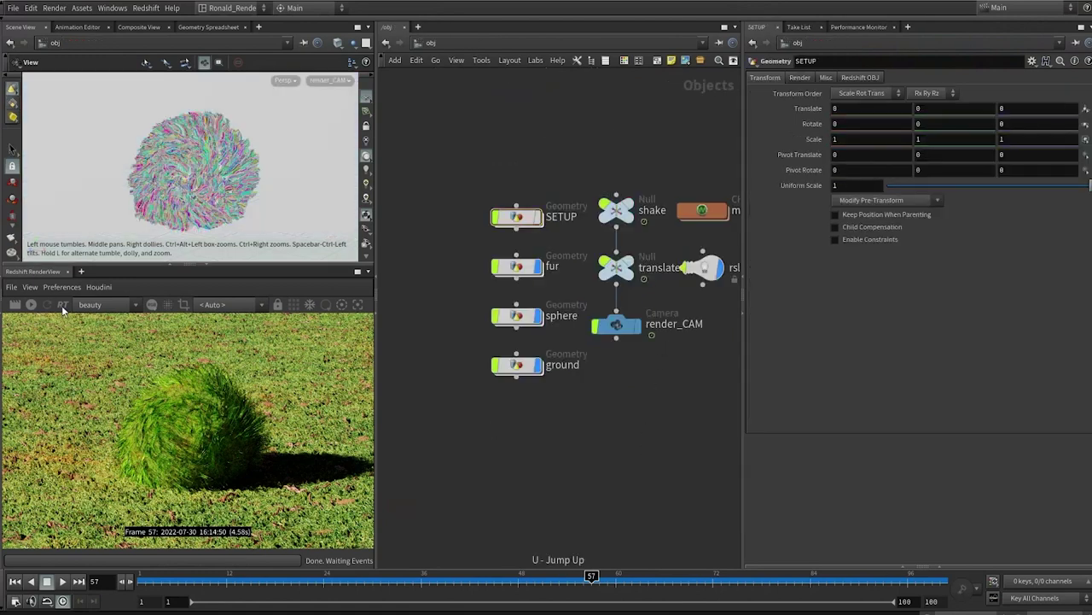
pyautogui.click(31, 304)
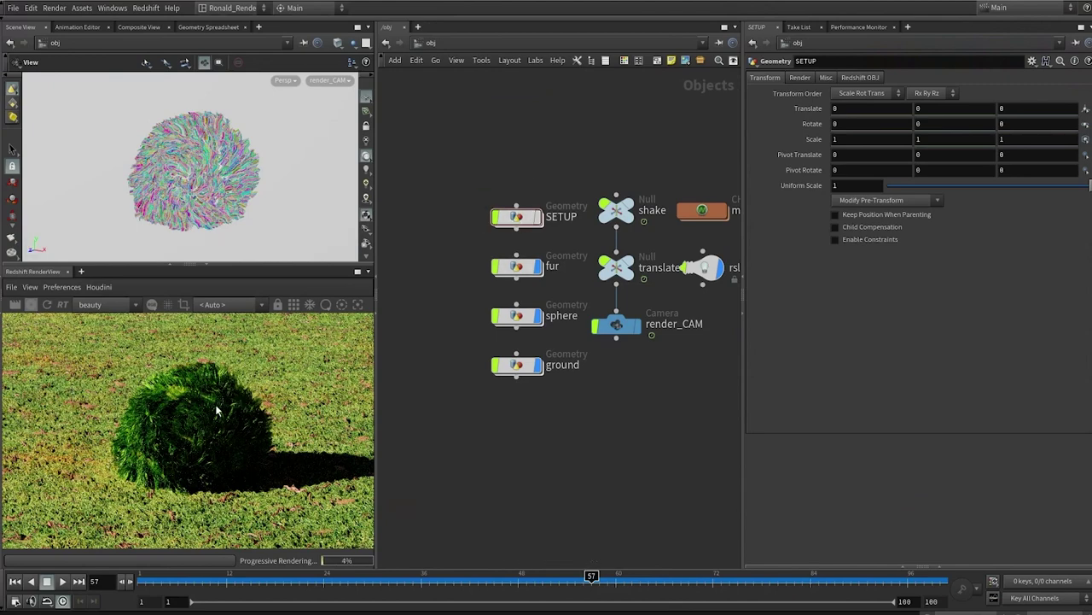
# Render the denser fur with hairgen1's Thickness at 0.0012, and set it to 0.001 for another render.
pyautogui.doubleClick(502, 222)
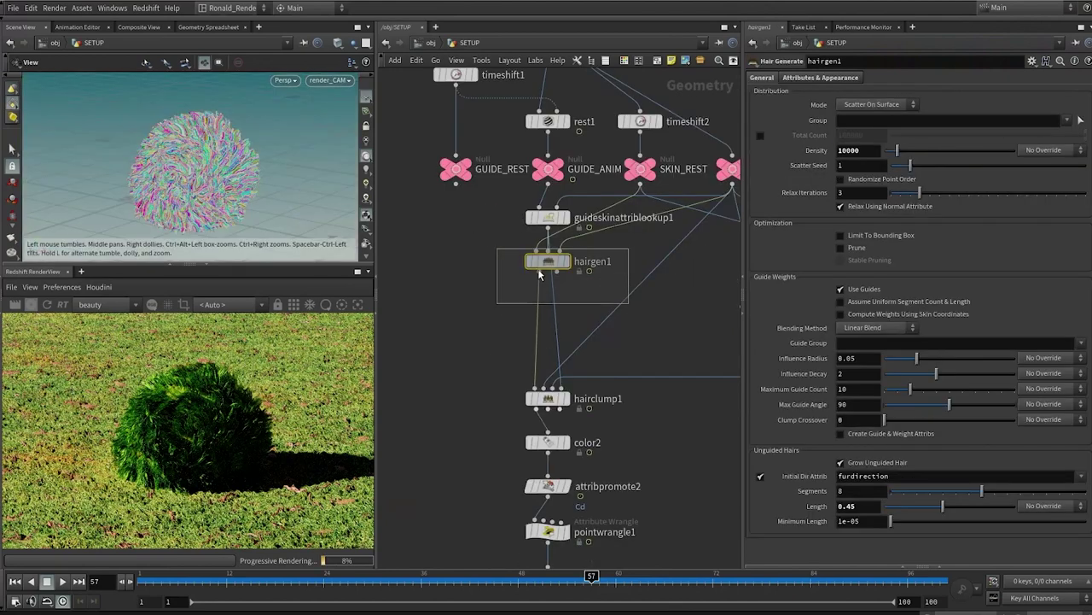
pyautogui.click(845, 78)
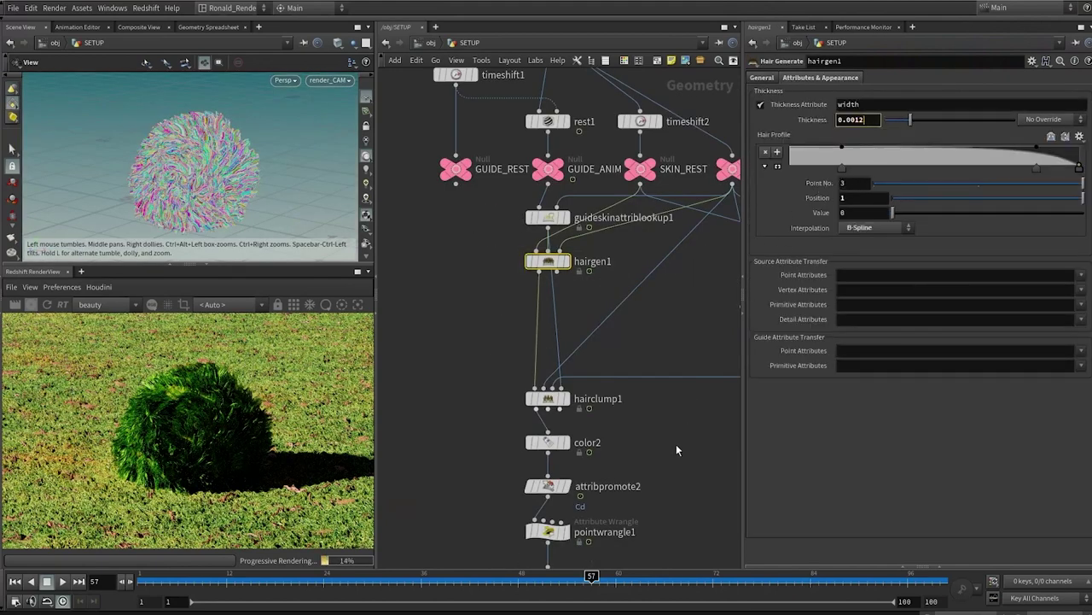
pyautogui.press('u')
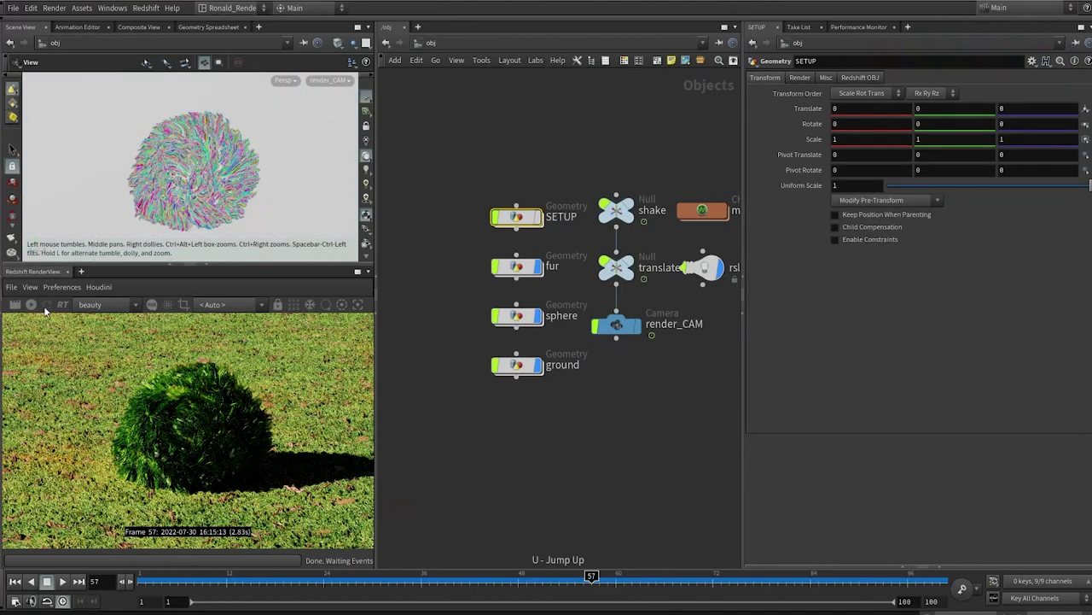
pyautogui.click(32, 308)
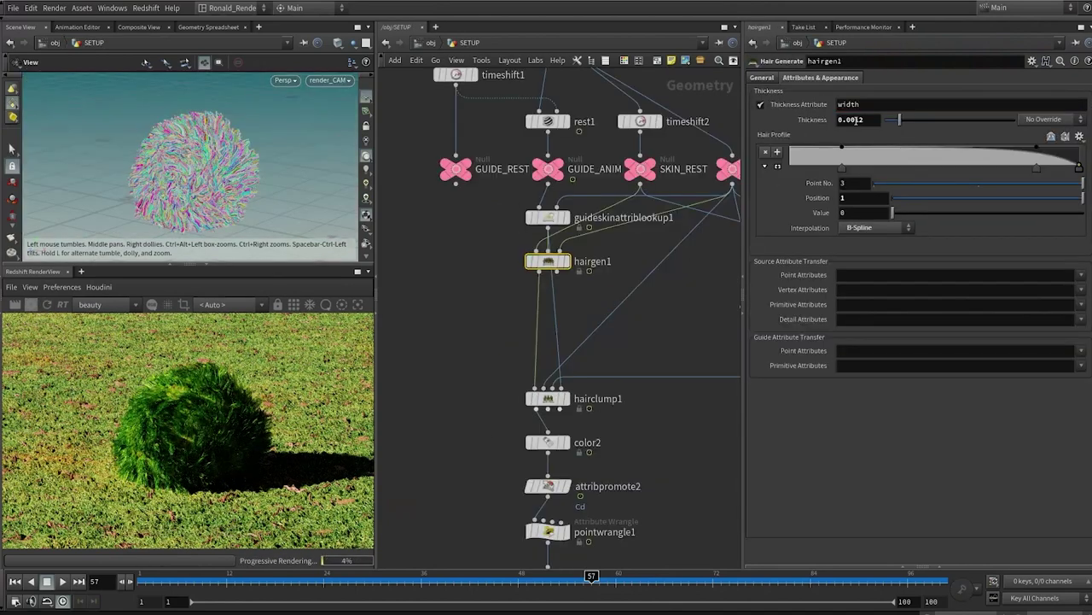
pyautogui.moveTo(858, 121); pyautogui.dragTo(837, 214)
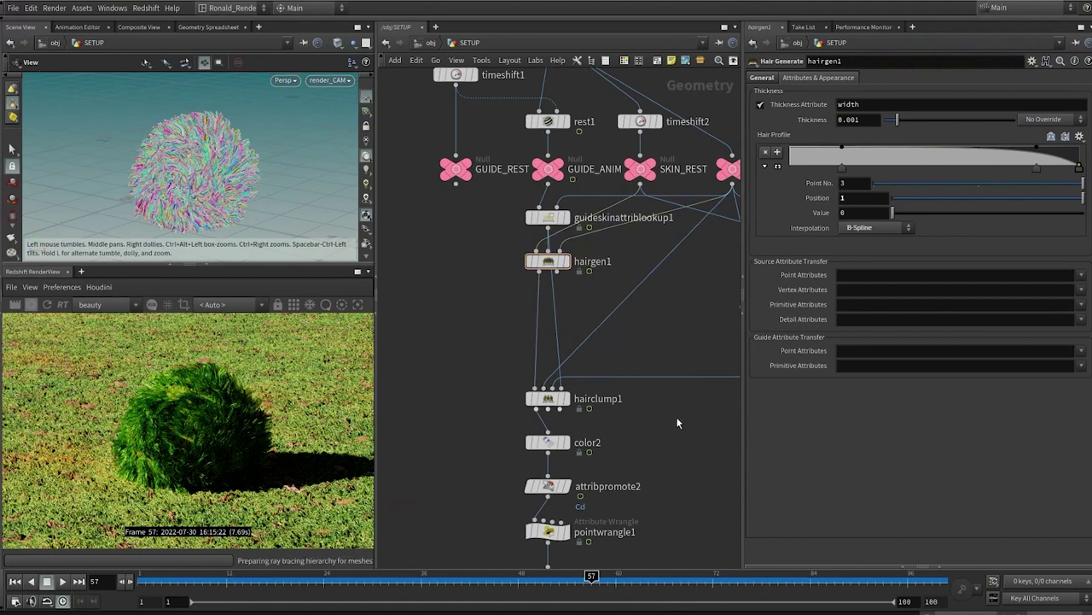
pyautogui.press('u')
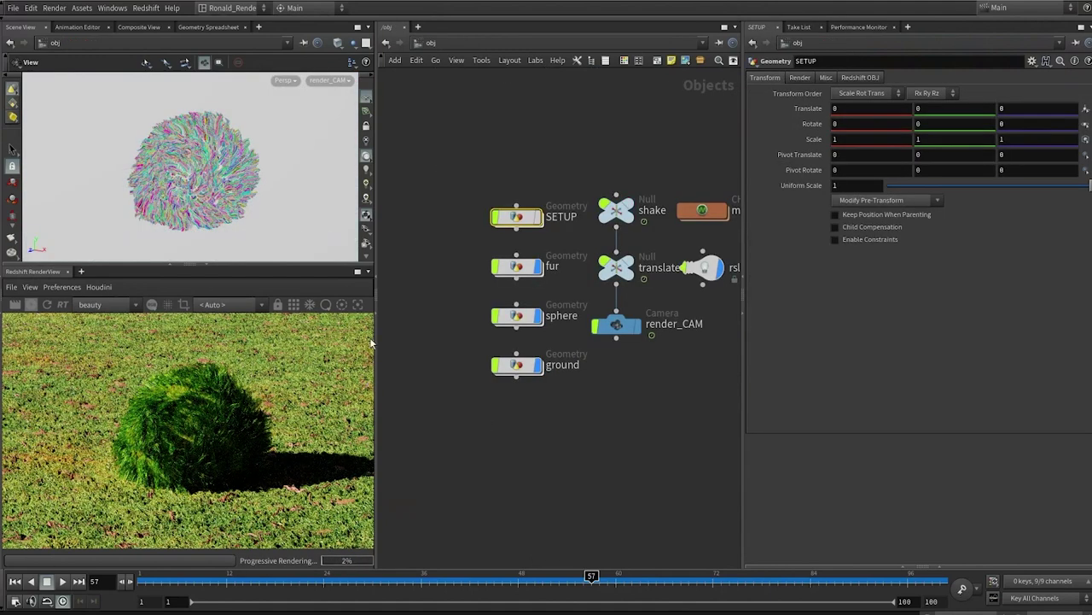
# In the redshift_fur material, set Hair2's Tint to white (1, 1, 1).
pyautogui.press('2')
pyautogui.press('1')
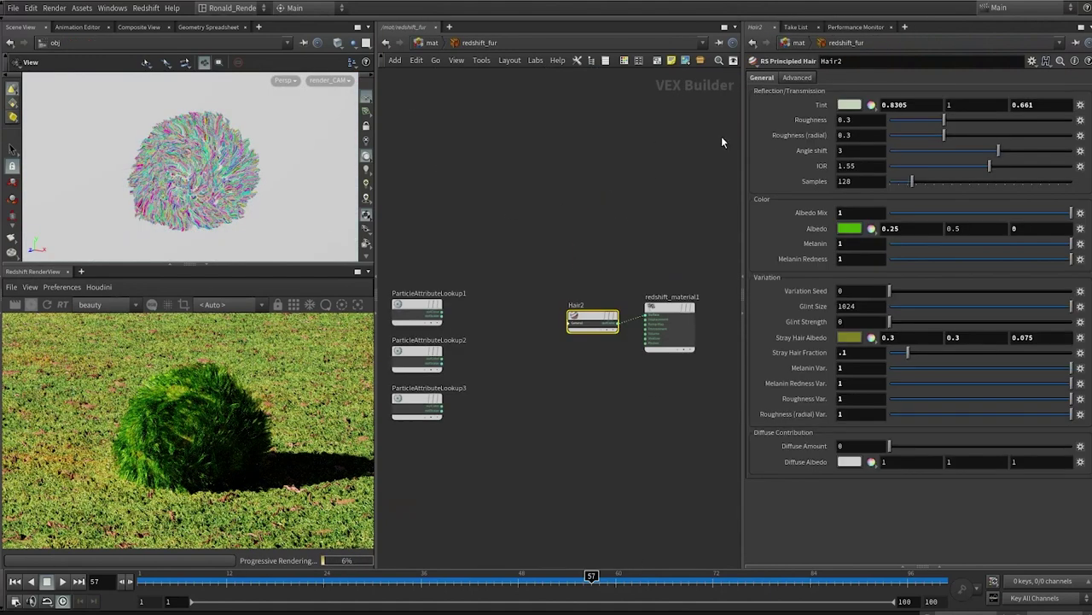
pyautogui.click(858, 230)
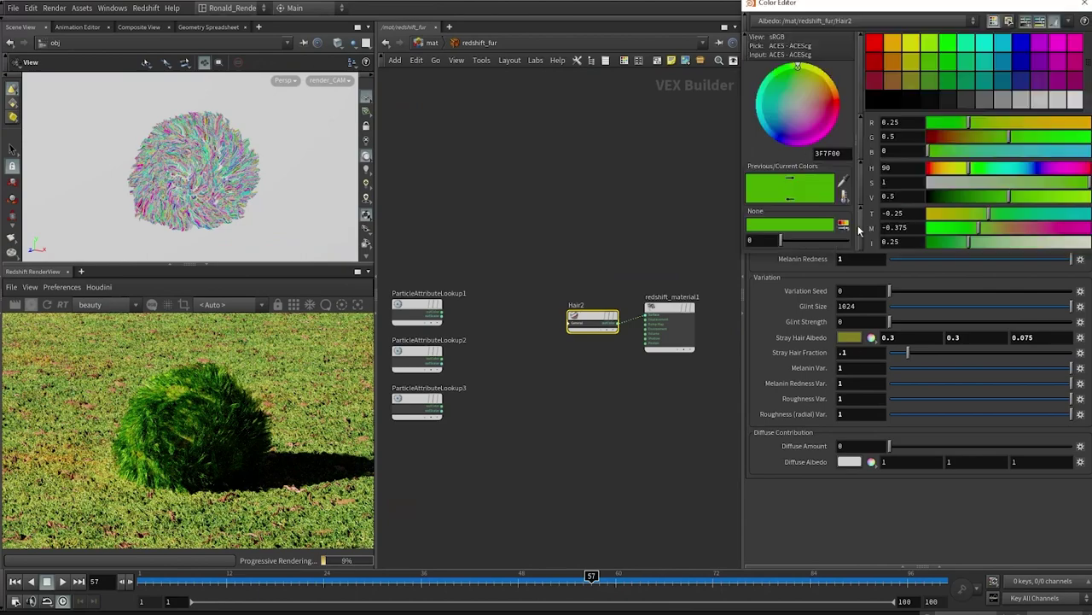
pyautogui.click(1084, 5)
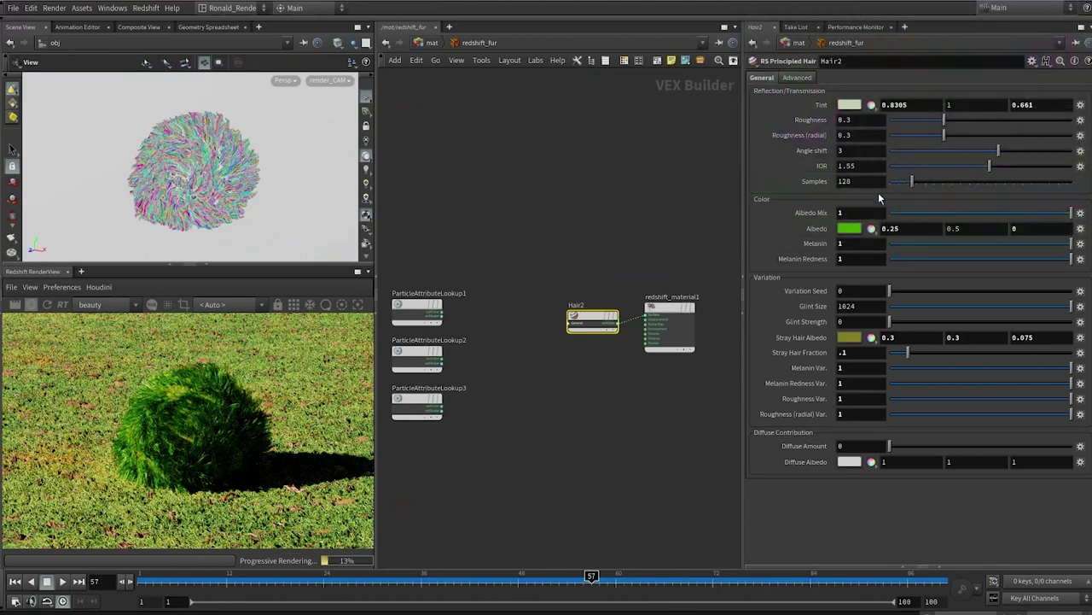
pyautogui.click(851, 105)
pyautogui.moveTo(981, 224); pyautogui.dragTo(812, 232)
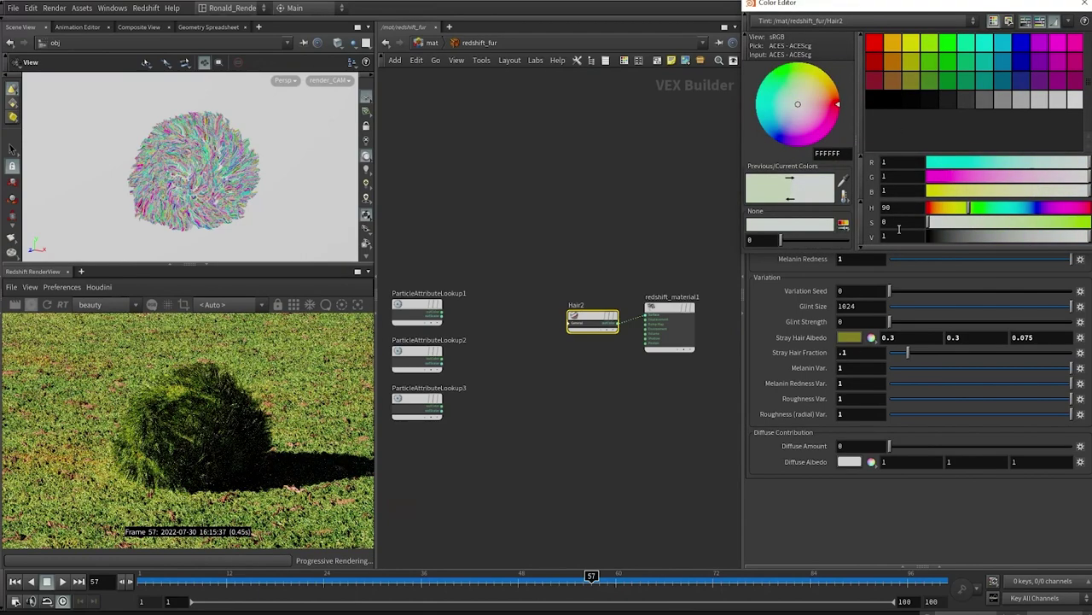
# Try adjusting the saturation of Hair2's green Albedo, keep it at 0.25, 0.5, 0, and set Albedo Mix to 0.
pyautogui.click(858, 229)
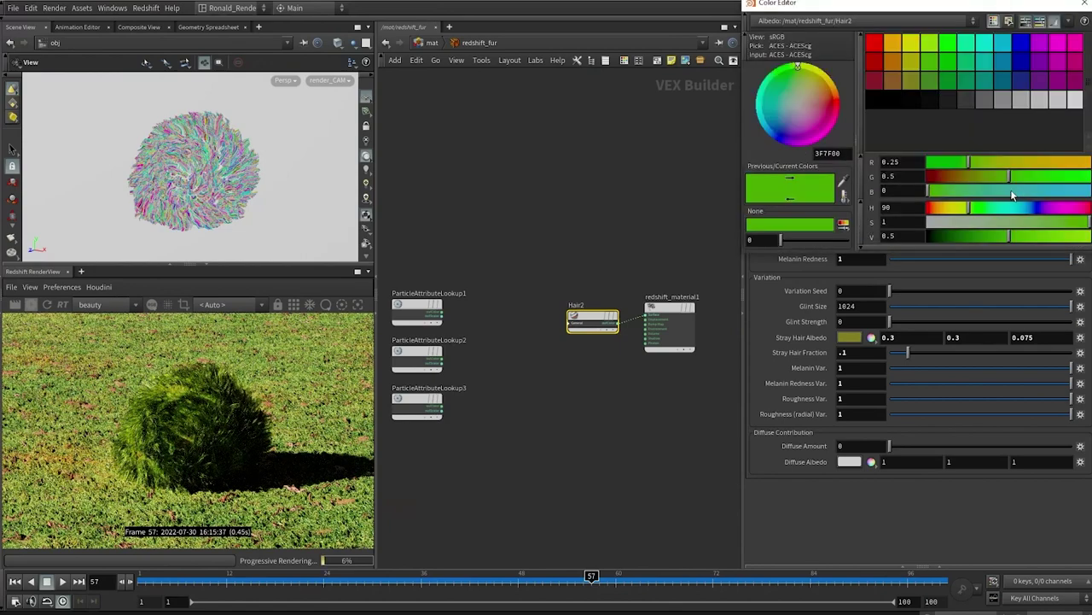
pyautogui.moveTo(1065, 227); pyautogui.dragTo(1090, 225)
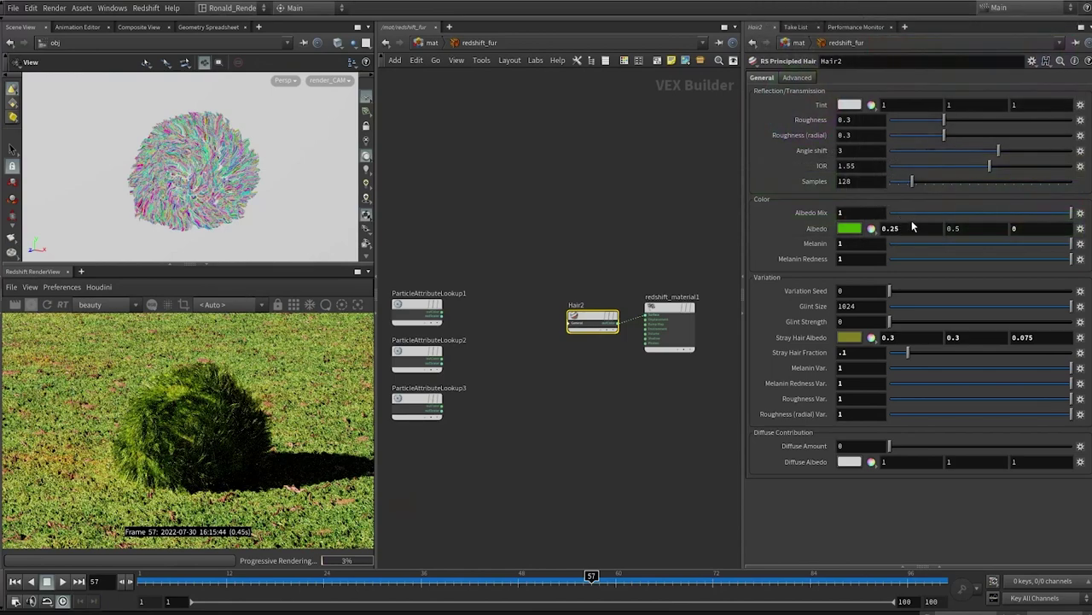
pyautogui.press('Return')
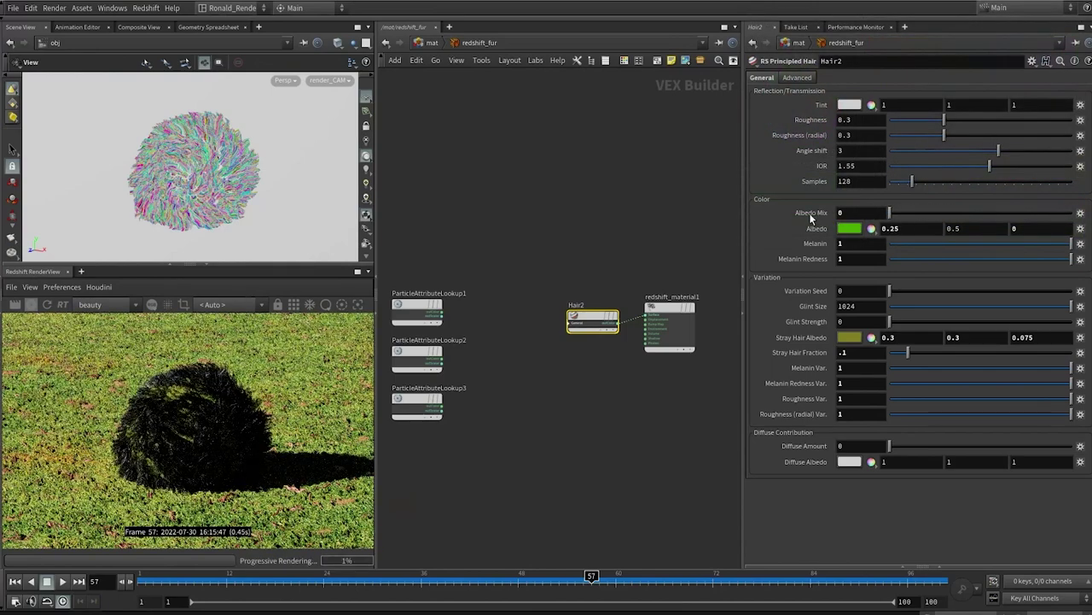
# Reset Hair2's Melanin and Melanin Redness to 0.5, and Stray Hair Fraction, Melanin Var., Melanin Redness Var. and Roughness Var. to 0.
pyautogui.keyDown('ctrl'); pyautogui.middleClick(867, 245); pyautogui.keyUp('ctrl')
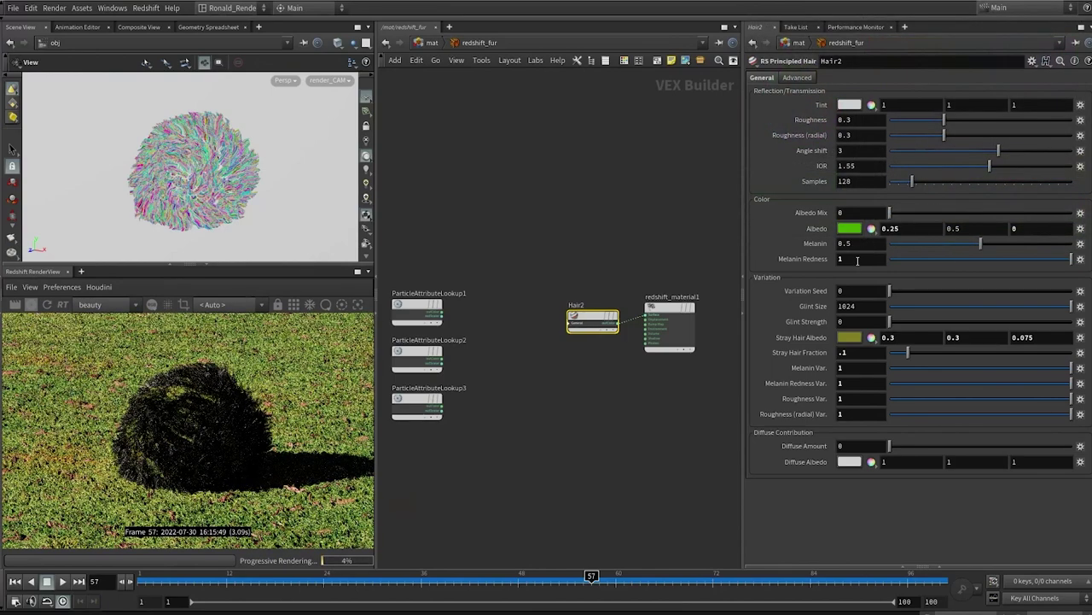
pyautogui.keyDown('ctrl'); pyautogui.middleClick(863, 259); pyautogui.keyUp('ctrl')
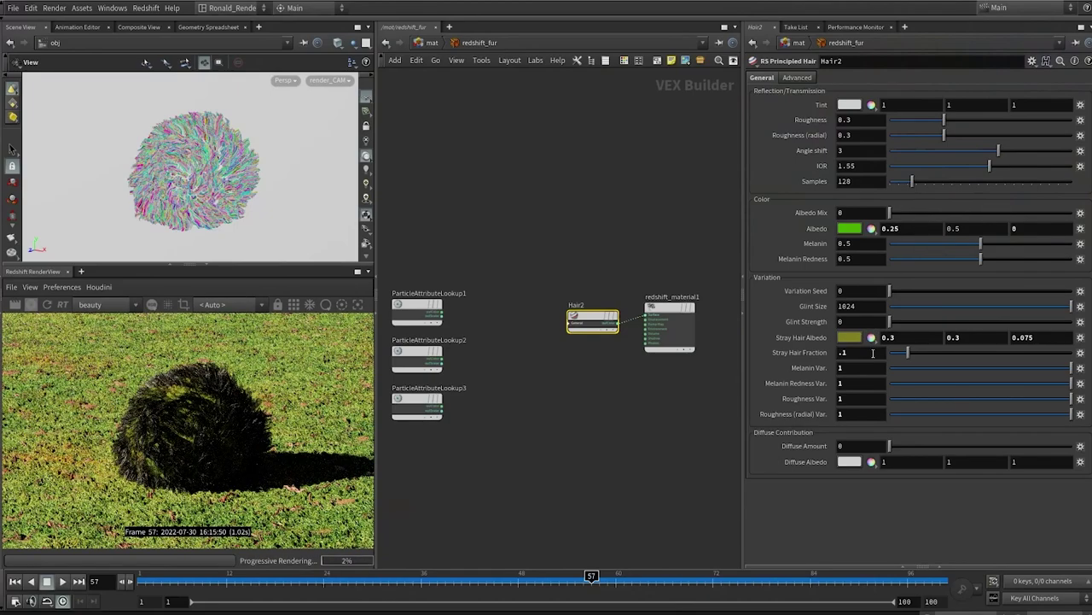
pyautogui.keyDown('ctrl'); pyautogui.middleClick(865, 369); pyautogui.keyUp('ctrl')
pyautogui.keyDown('ctrl'); pyautogui.middleClick(862, 385); pyautogui.keyUp('ctrl')
pyautogui.keyDown('ctrl'); pyautogui.middleClick(862, 398); pyautogui.keyUp('ctrl')
pyautogui.keyDown('ctrl'); pyautogui.middleClick(877, 351); pyautogui.keyUp('ctrl')
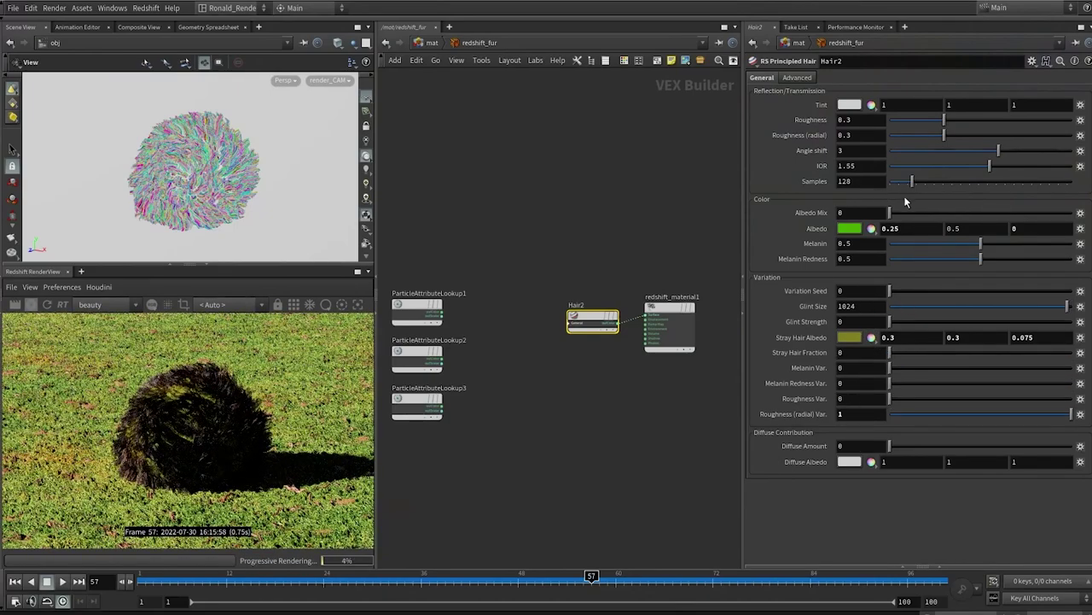
# Set Hair2's Roughness and Roughness (radial) to 0.4.
pyautogui.doubleClick(858, 121)
pyautogui.write('.4')
pyautogui.press('Tab')
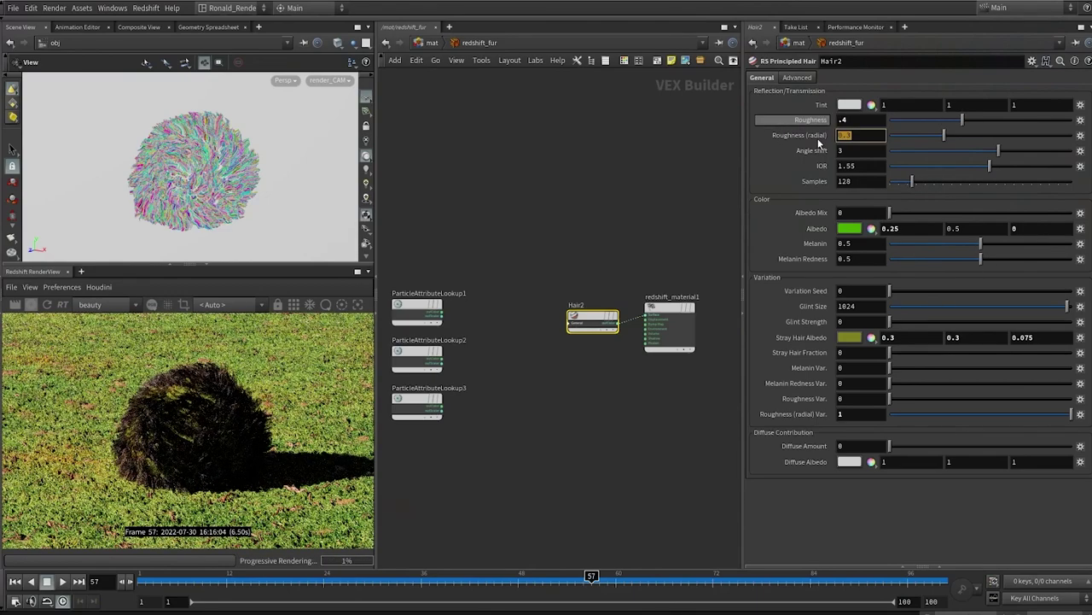
pyautogui.write('.4')
pyautogui.click(879, 243)
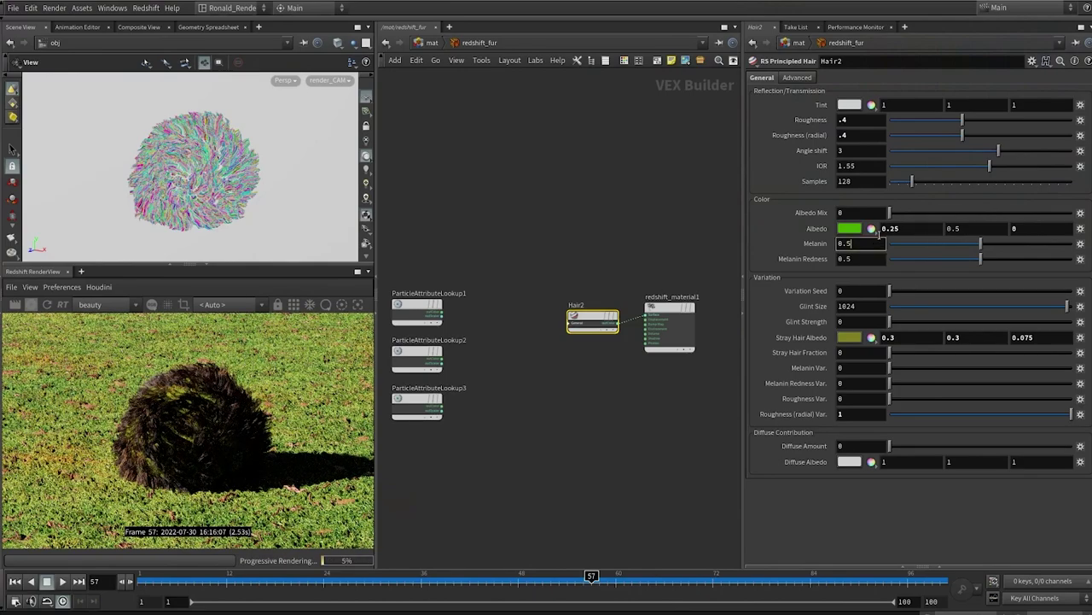
pyautogui.press('Return')
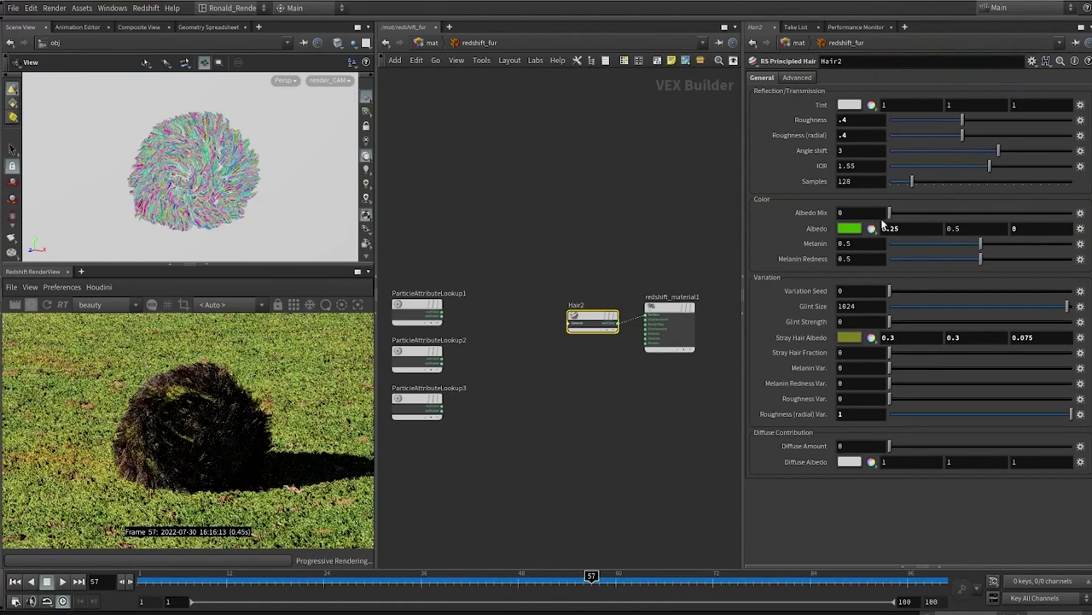
# Raise Hair2's Albedo Mix to about 0.091 and brighten its green Albedo to 0.5, 1, 0.
pyautogui.moveTo(889, 213); pyautogui.dragTo(906, 214)
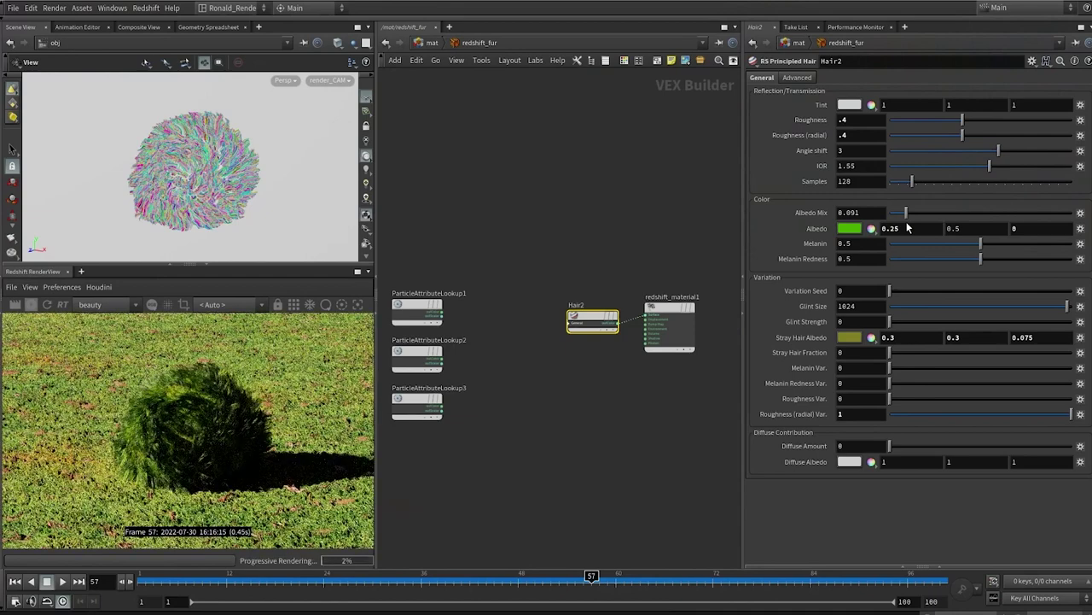
pyautogui.click(848, 231)
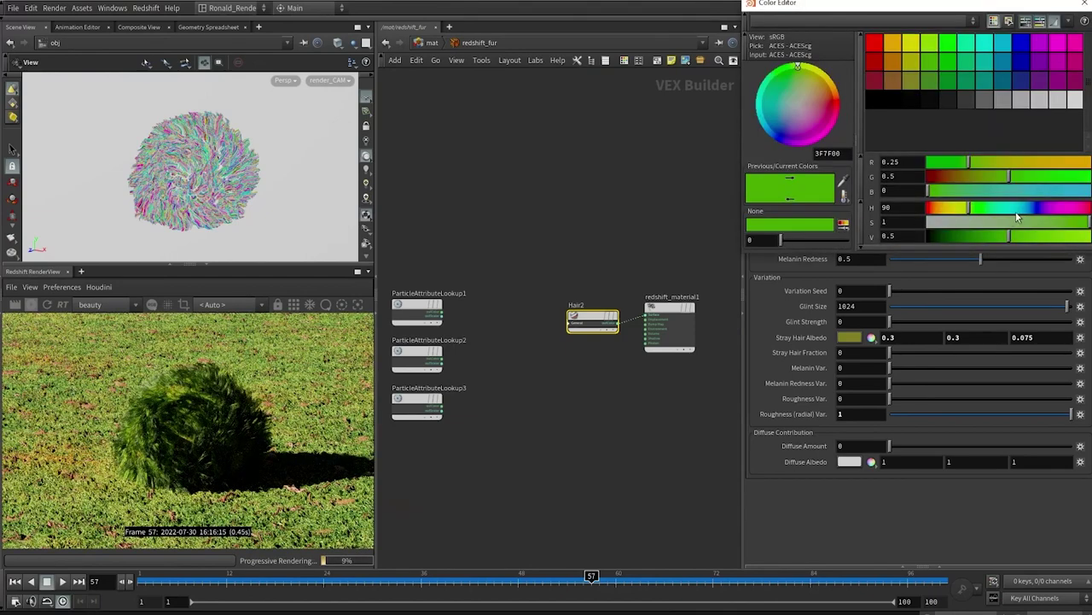
pyautogui.moveTo(1030, 234); pyautogui.dragTo(1091, 236)
pyautogui.click(1085, 3)
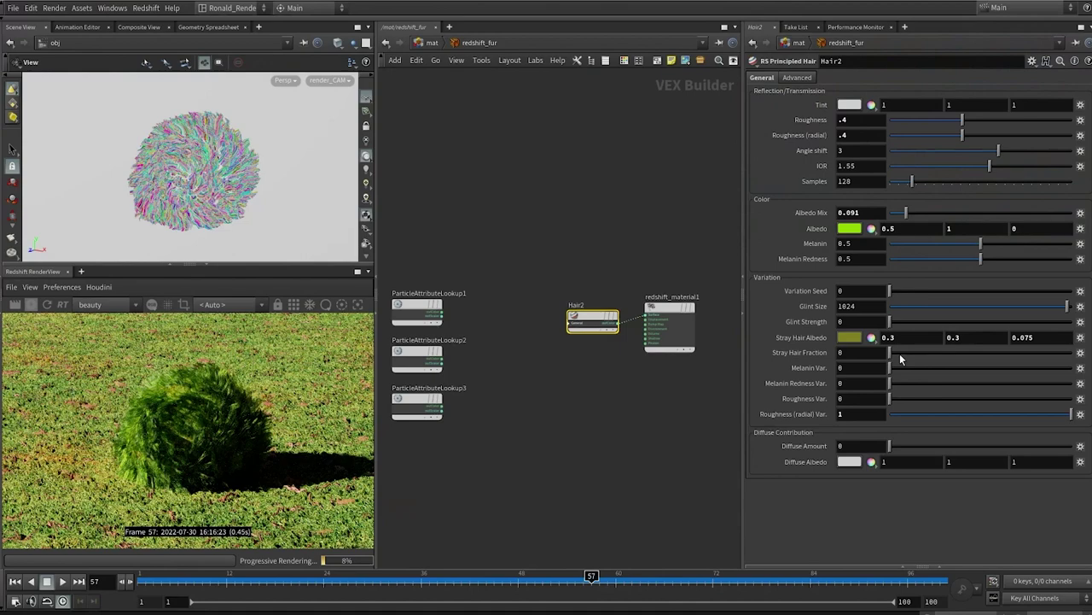
# Test Hair2's Stray Hair Fraction at 1, and set it to 0.2.
pyautogui.moveTo(899, 353); pyautogui.dragTo(1075, 351)
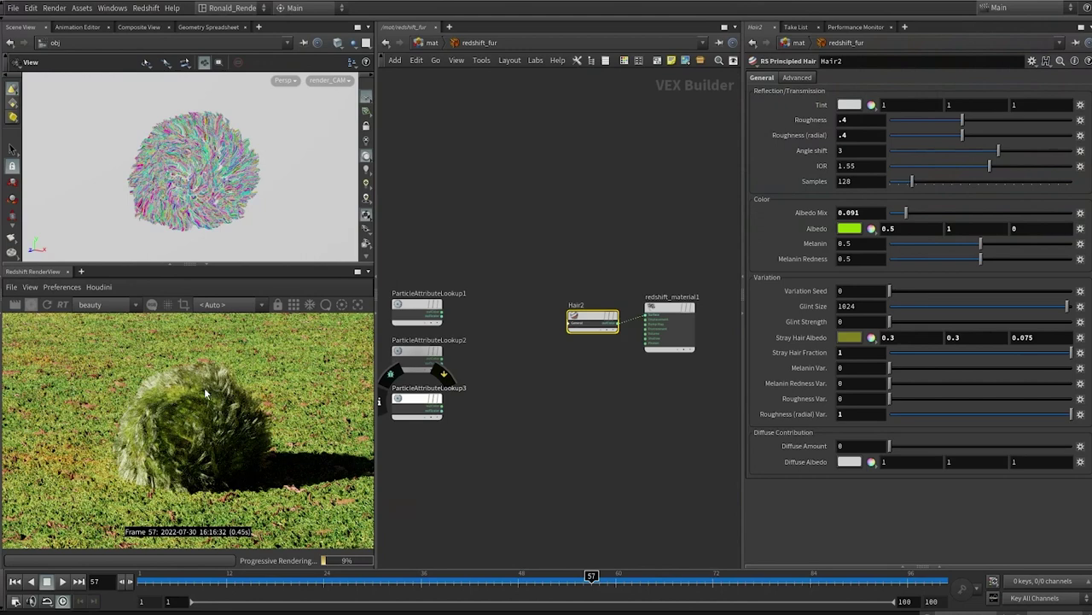
pyautogui.click(852, 352)
pyautogui.write('.2')
pyautogui.press('Return')
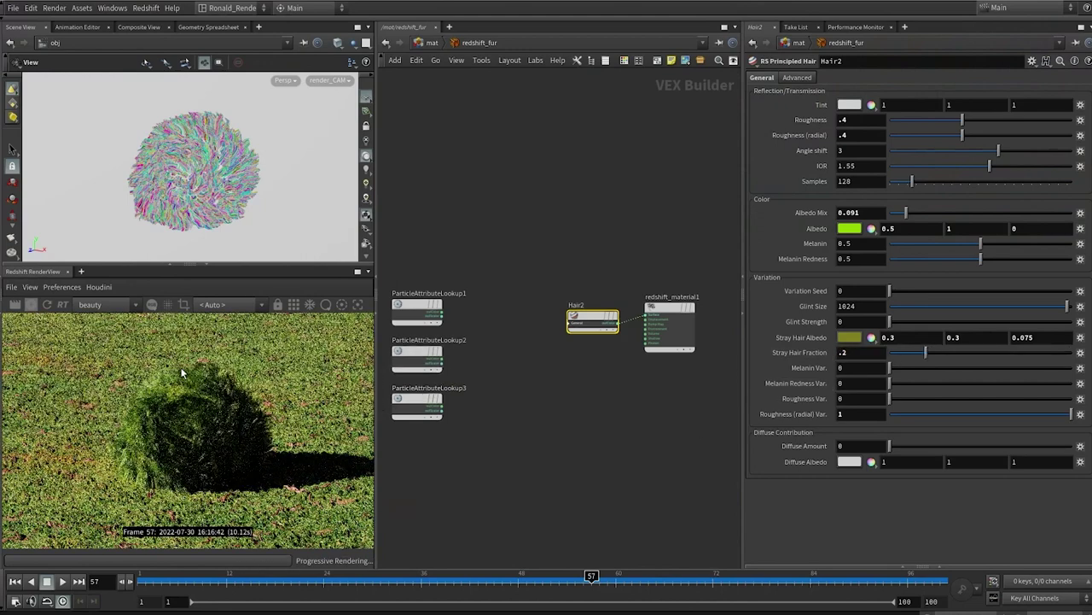
# Set Hair2's Melanin Var., Melanin Redness Var., Roughness Var. and Roughness (radial) Var. to 0.2.
pyautogui.click(852, 367)
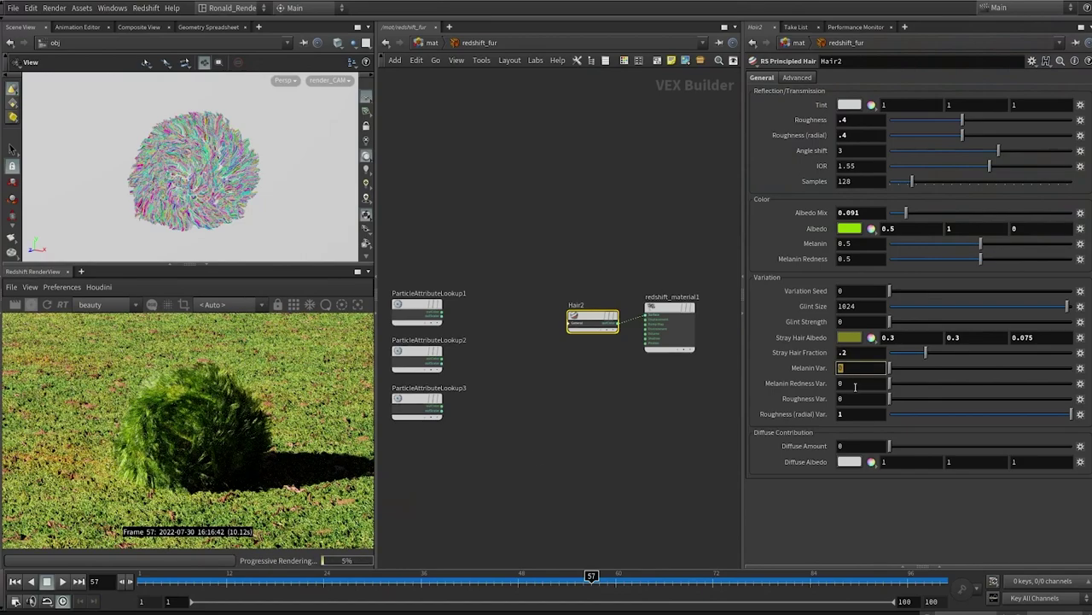
pyautogui.write('.2')
pyautogui.press('Tab')
pyautogui.write('.2')
pyautogui.press('Tab')
pyautogui.write('.2')
pyautogui.press('Tab')
pyautogui.write('.2')
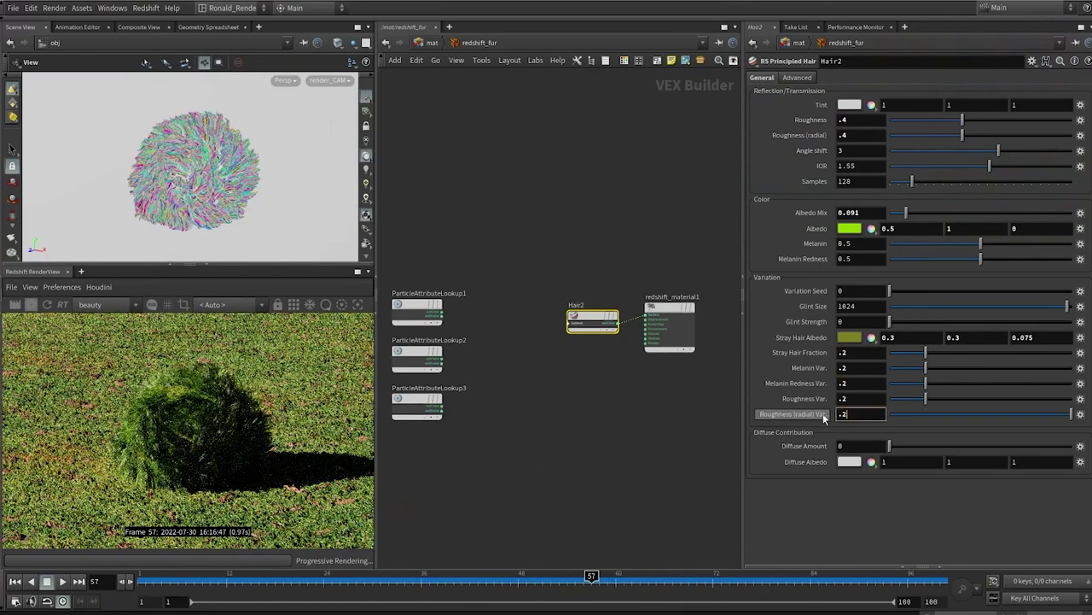
pyautogui.press('Return')
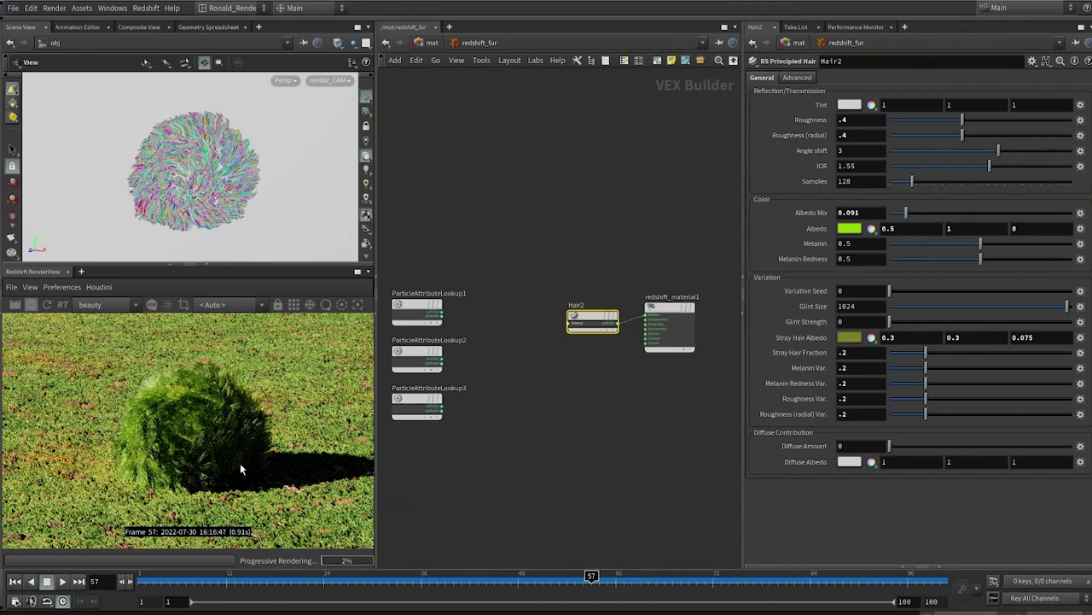
# Move Hair2 up in the redshift_fur network and add an RS Hair Random Color node before it.
pyautogui.moveTo(564, 231); pyautogui.dragTo(568, 152, button='middle')
pyautogui.scroll(3, 601, 290)
pyautogui.moveTo(609, 331); pyautogui.dragTo(600, 413, button='middle')
pyautogui.click(590, 270)
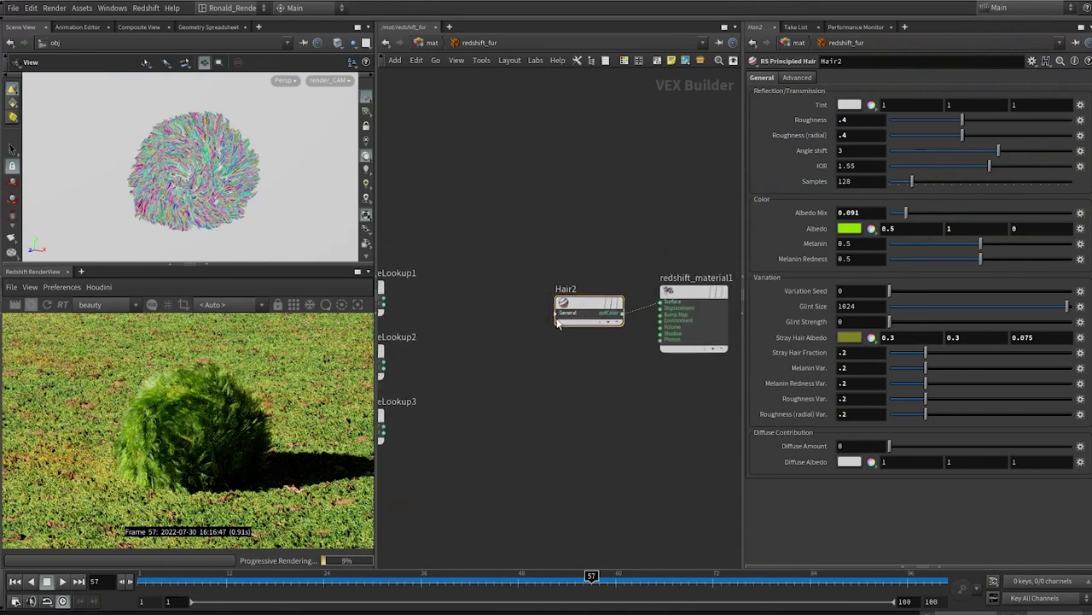
pyautogui.moveTo(578, 308); pyautogui.dragTo(572, 275)
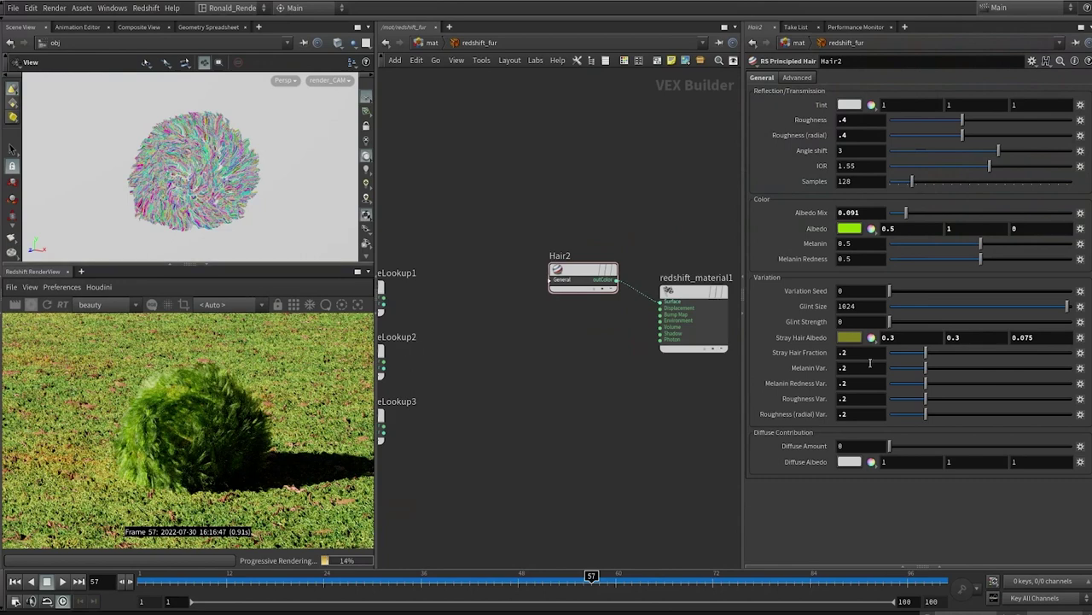
pyautogui.press('Tab')
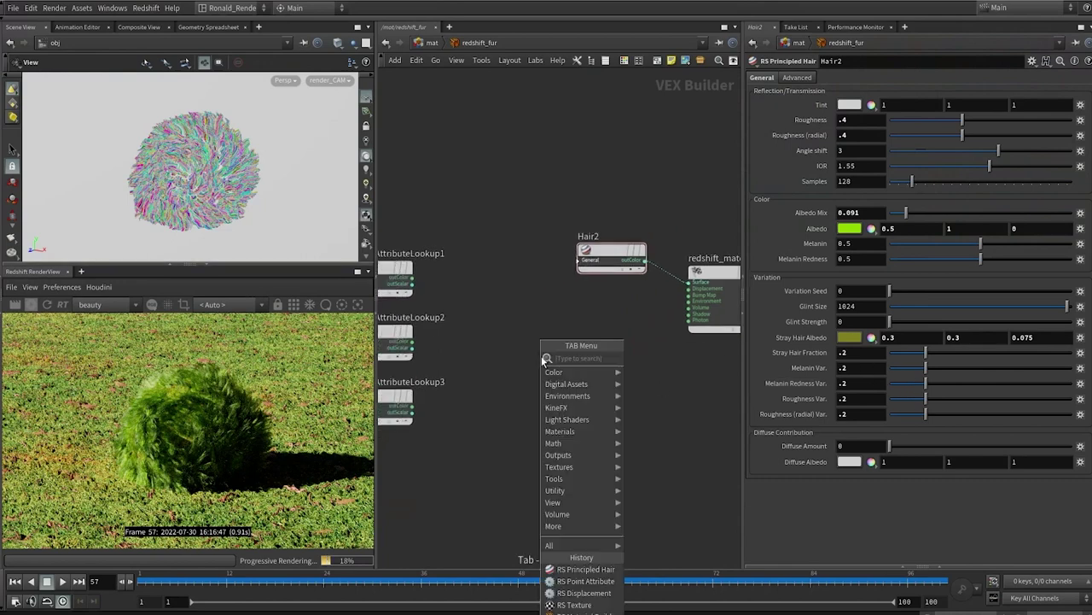
pyautogui.write('rsh')
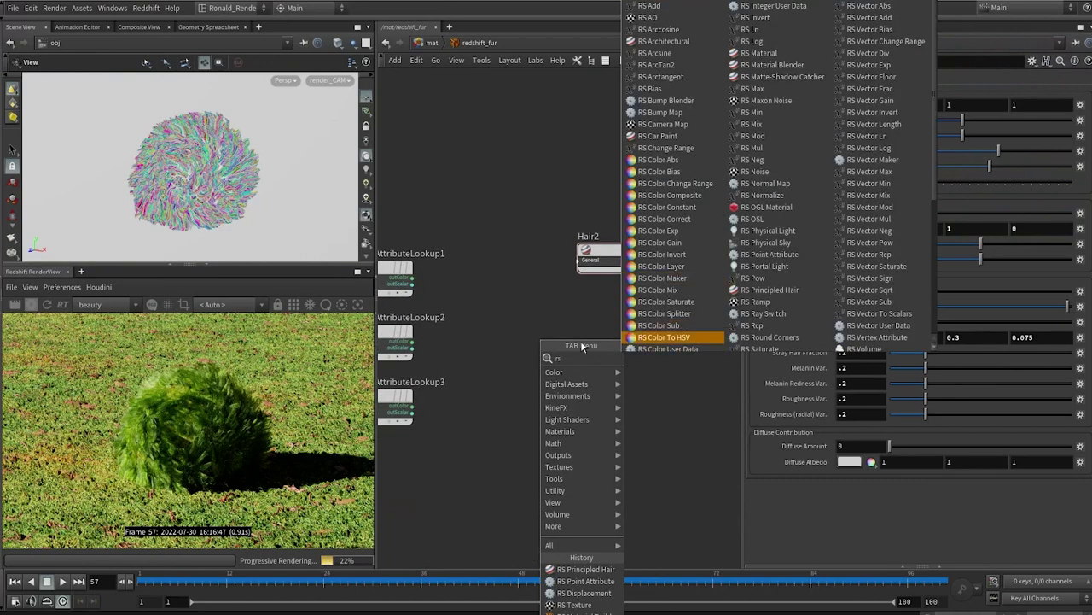
pyautogui.press('Down')
pyautogui.press('Down')
pyautogui.press('Down')
pyautogui.press('Down')
pyautogui.press('Return')
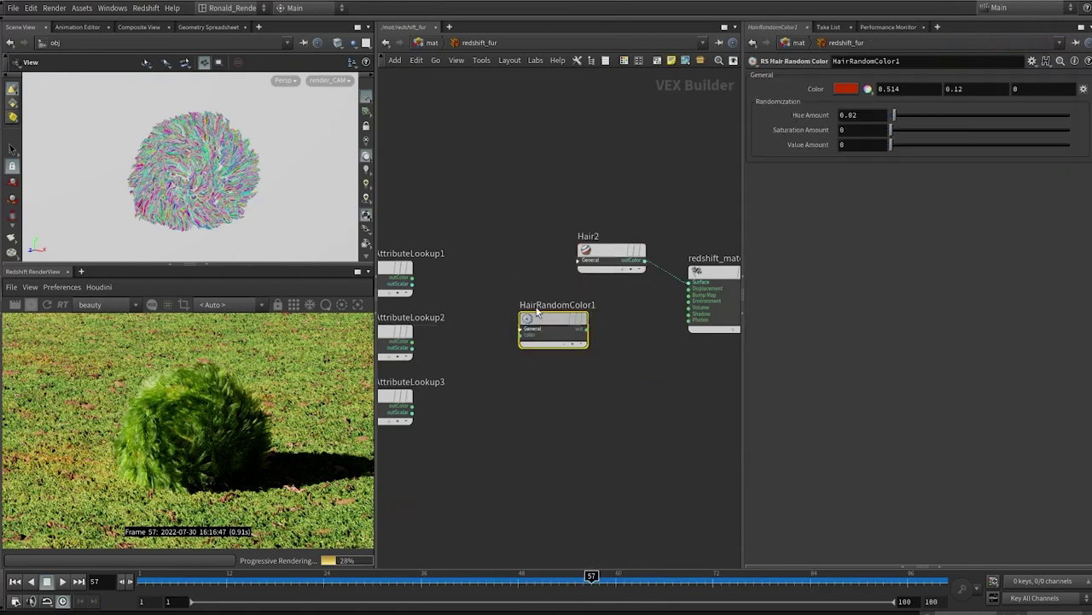
pyautogui.click(541, 299)
pyautogui.moveTo(604, 256); pyautogui.dragTo(616, 254)
pyautogui.scroll(1, 610, 294)
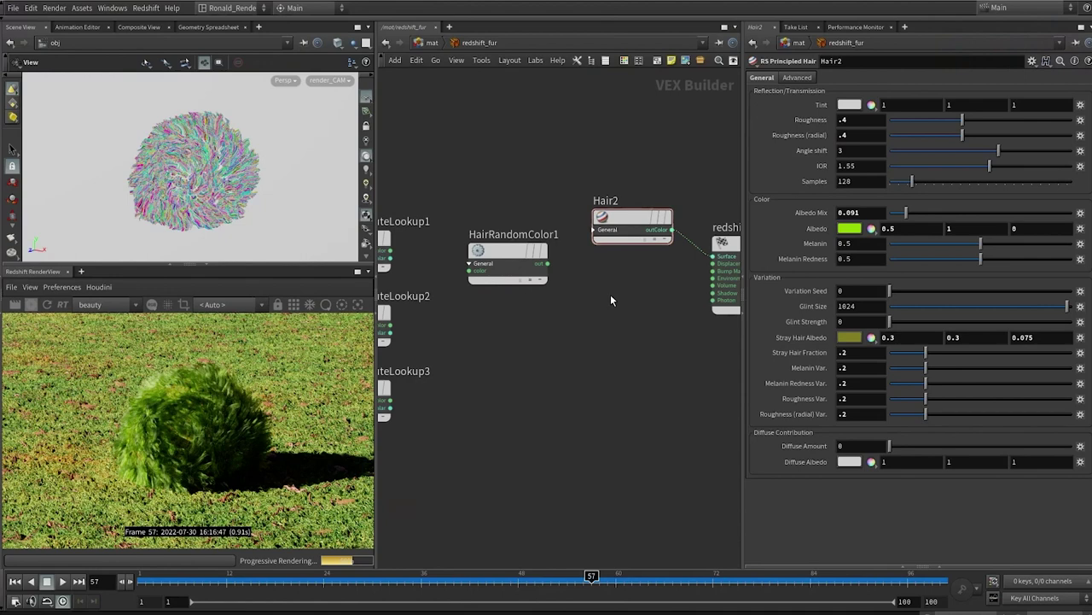
# Add a second RS Principled Hair node below Hair2 and connect its output to the Surface input of redshift_material1.
pyautogui.press('Tab')
pyautogui.write('hair')
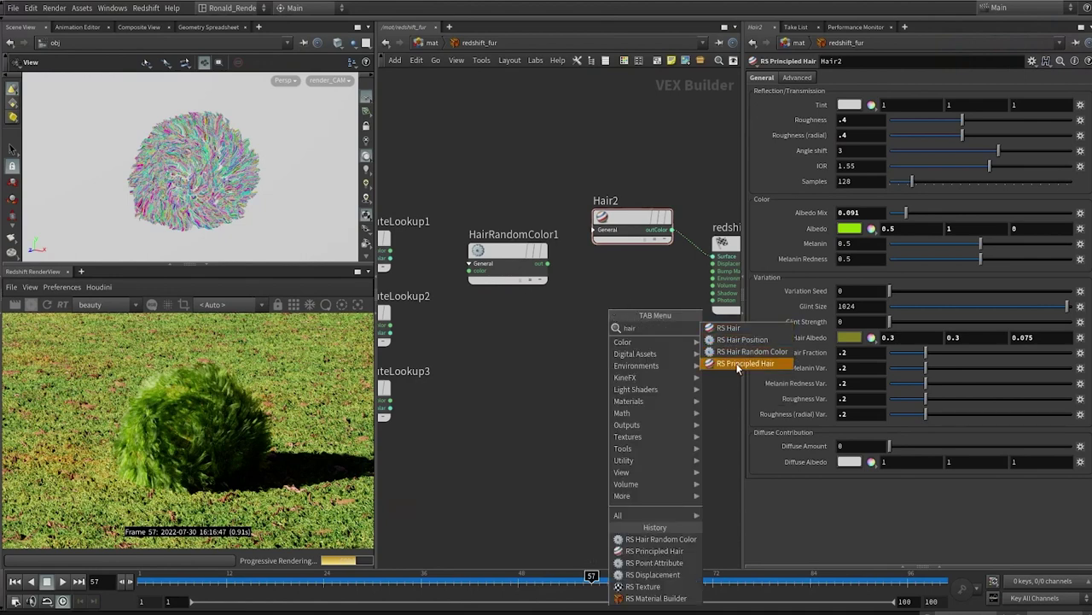
pyautogui.click(745, 362)
pyautogui.click(649, 303)
pyautogui.moveTo(653, 306); pyautogui.dragTo(713, 256)
# Connect the output of HairRandomColor1 to the albedo input of Hair3.
pyautogui.click(646, 361)
pyautogui.moveTo(606, 309); pyautogui.dragTo(635, 349)
pyautogui.click(602, 345)
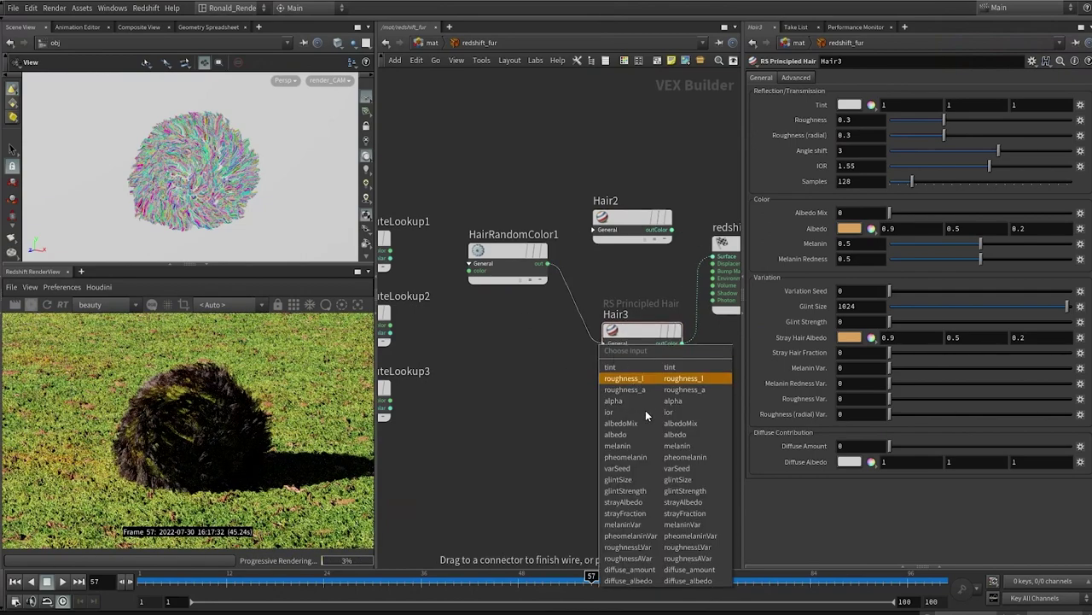
pyautogui.click(642, 435)
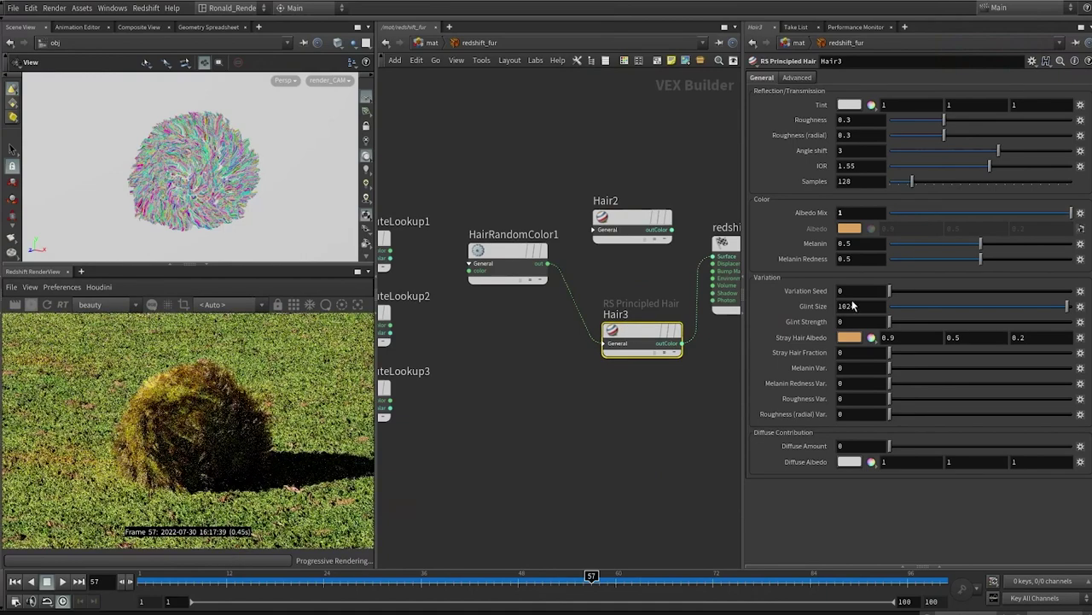
# Set HairRandomColor1's Color to lime green (0.5, 1, 0) and test its Hue Amount at 1 and at a lower value.
pyautogui.click(498, 269)
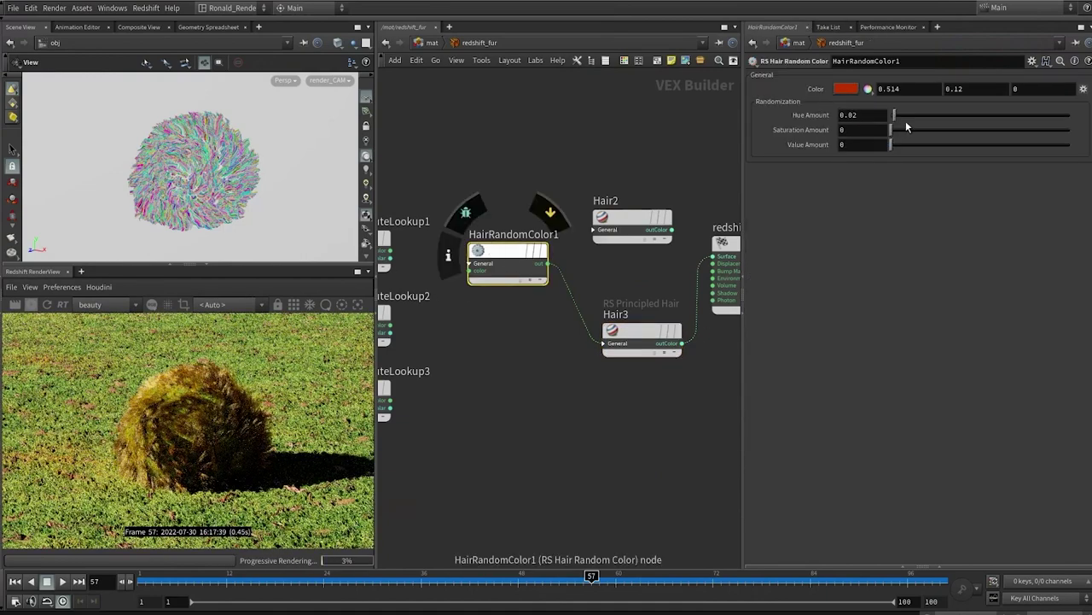
pyautogui.click(845, 89)
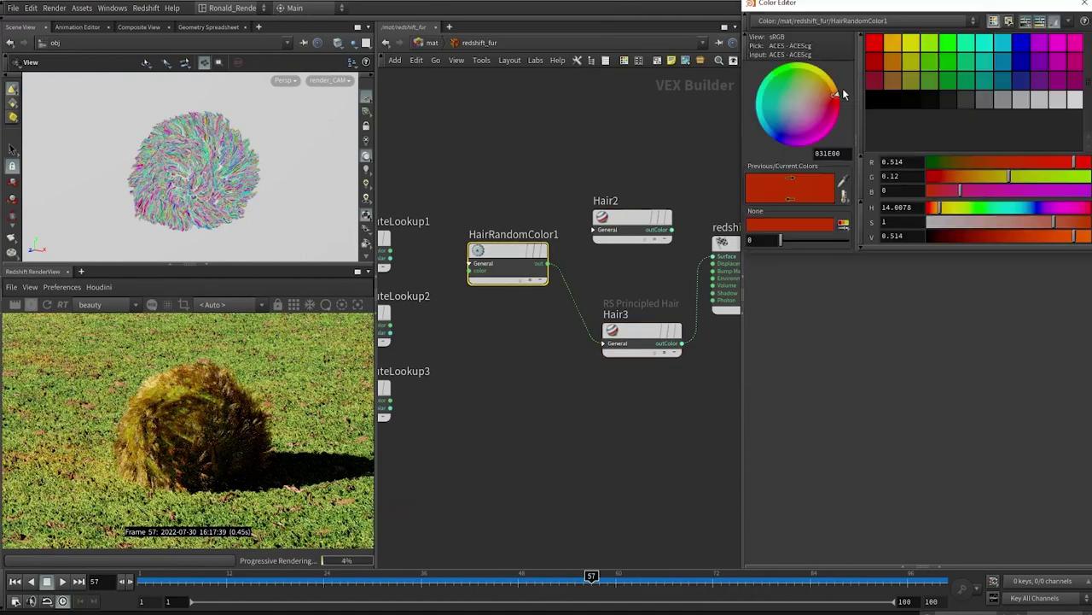
pyautogui.click(949, 47)
pyautogui.click(928, 61)
pyautogui.click(929, 46)
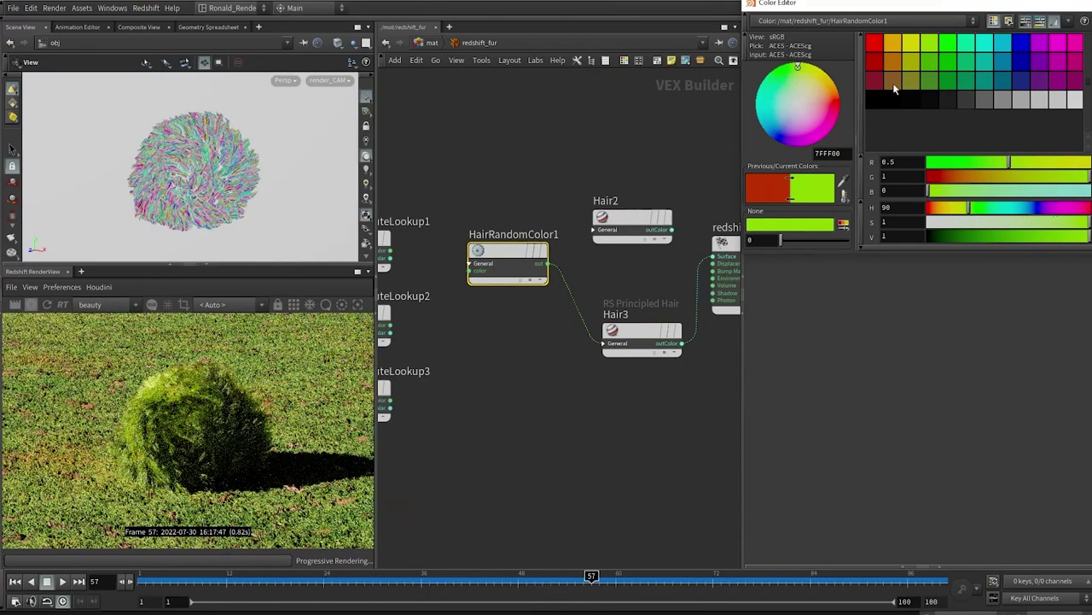
pyautogui.press('Escape')
pyautogui.moveTo(898, 118); pyautogui.dragTo(1071, 115)
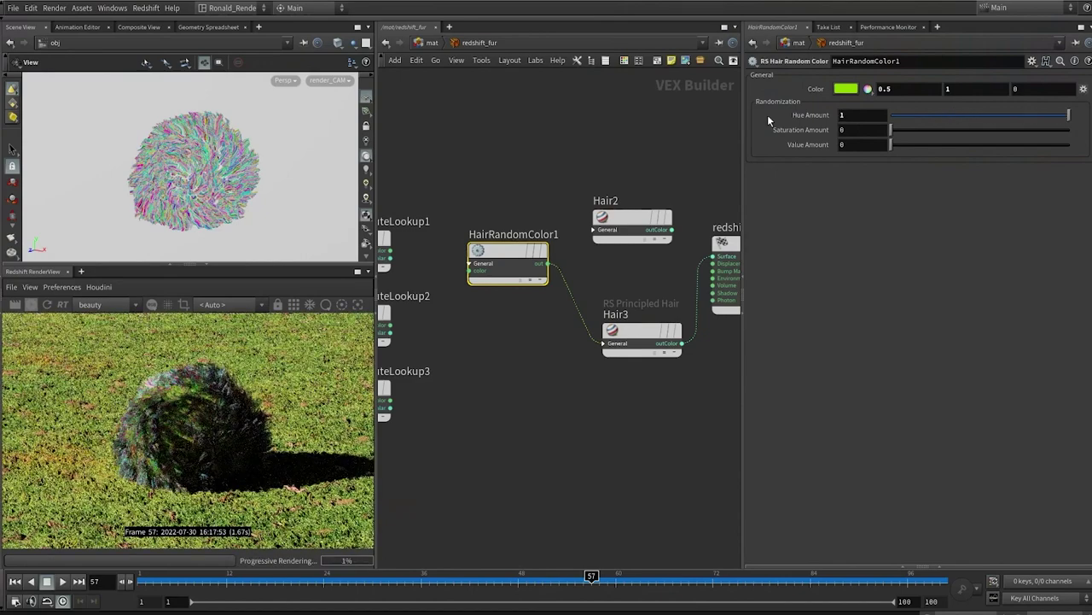
pyautogui.moveTo(894, 115); pyautogui.dragTo(929, 115)
# Reconnect Hair2 to the Surface input of redshift_material1 and delete Hair3.
pyautogui.moveTo(673, 230); pyautogui.dragTo(694, 256)
pyautogui.click(604, 379)
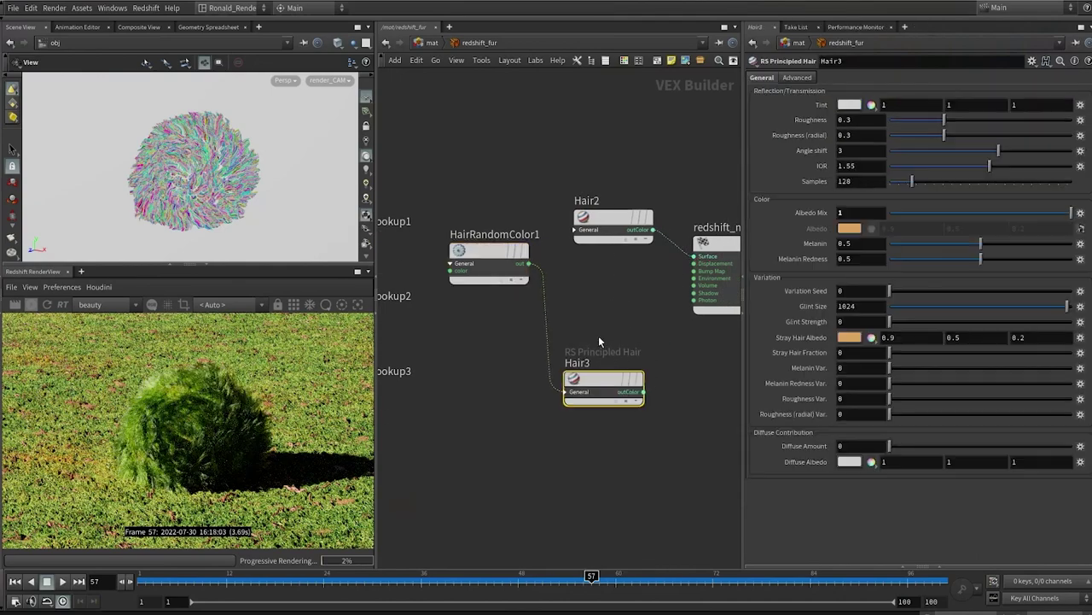
pyautogui.press('Delete')
# Connect the output of HairRandomColor1 to Hair2's albedo input and show Hair2's parameters.
pyautogui.moveTo(529, 263); pyautogui.dragTo(597, 232)
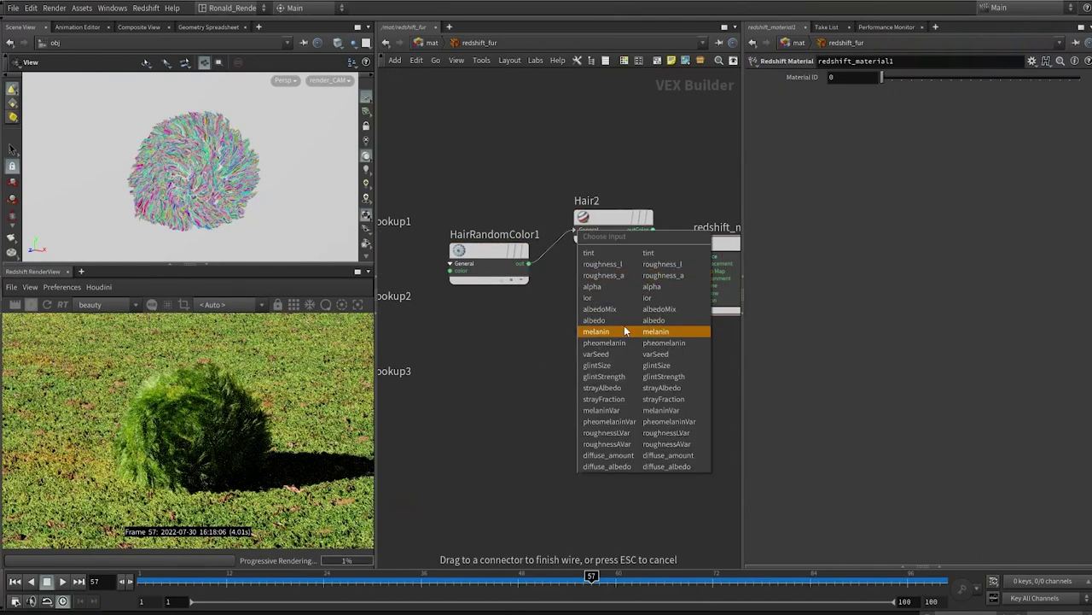
pyautogui.click(631, 329)
pyautogui.click(610, 224)
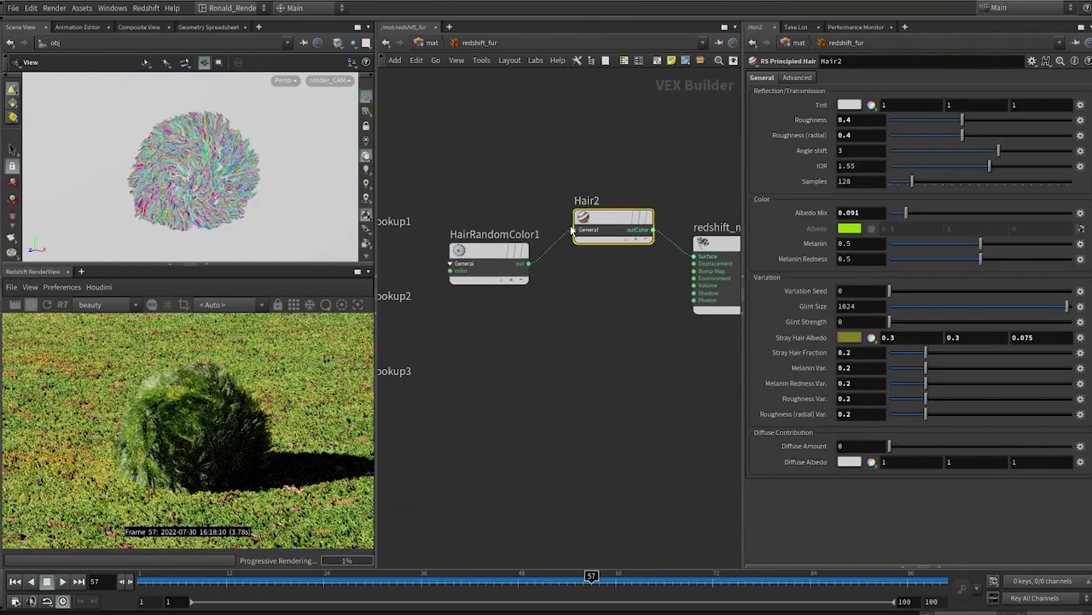
# Try HairRandomColor1 with a Hue Amount of about 0.385 and a raised Saturation Amount.
pyautogui.click(489, 251)
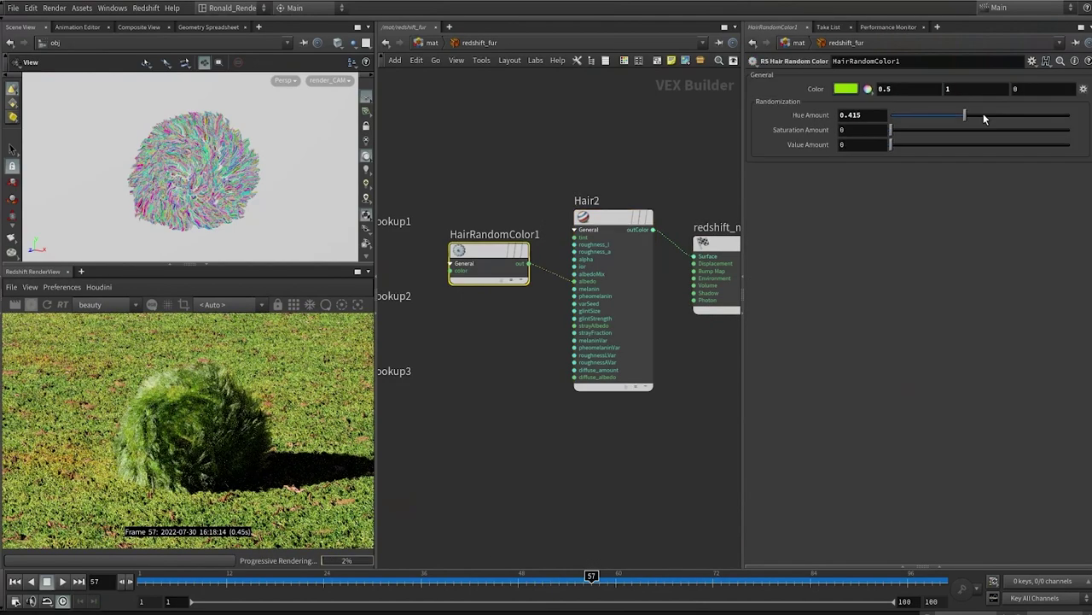
pyautogui.moveTo(1048, 114); pyautogui.dragTo(959, 114)
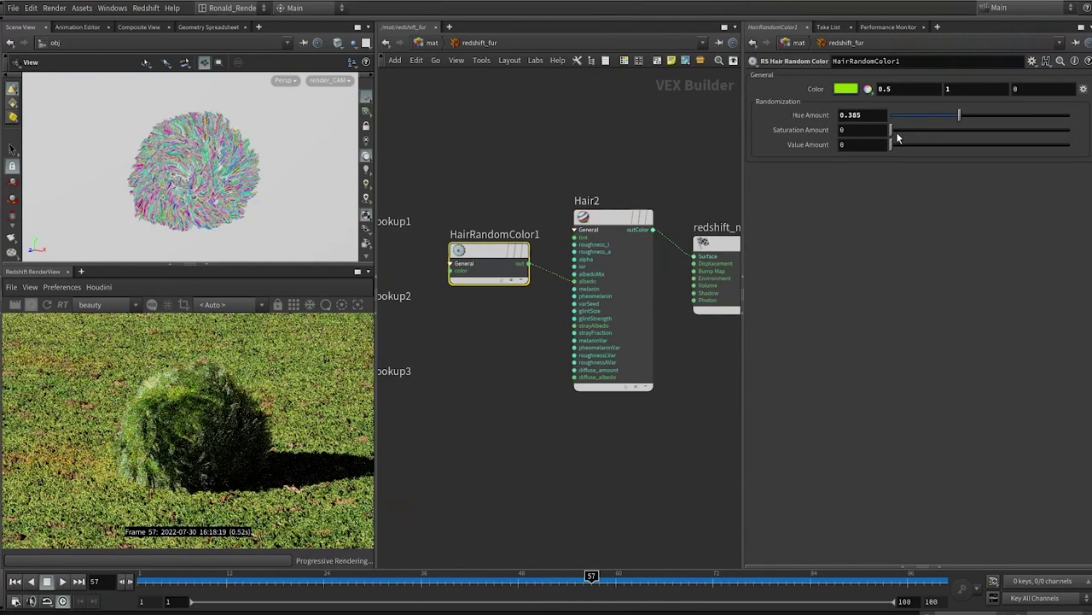
pyautogui.moveTo(891, 129); pyautogui.dragTo(937, 130)
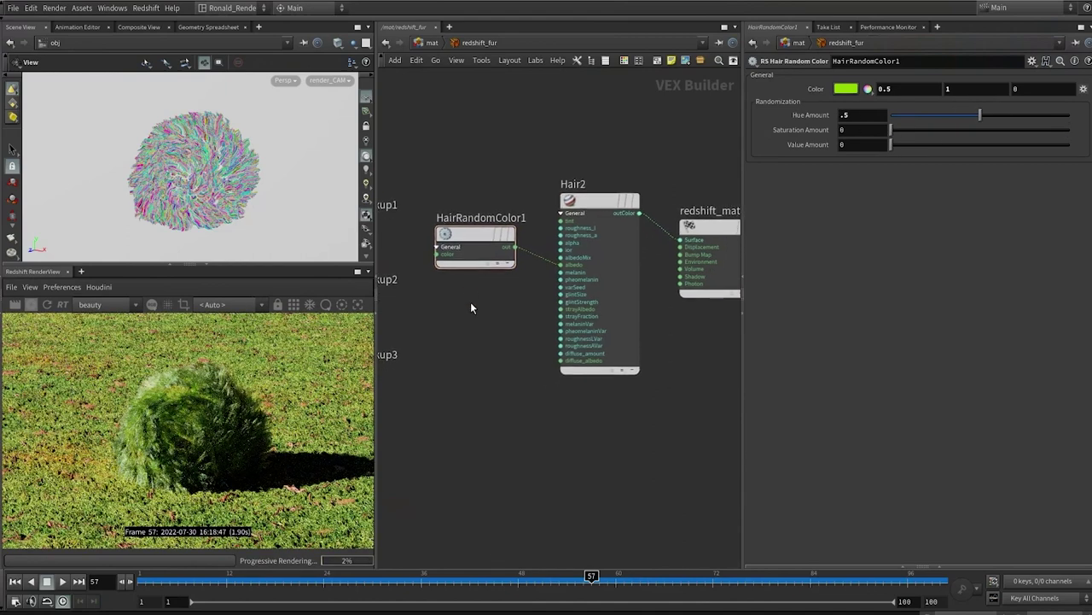
# Add an RS Hair Position node below HairRandomColor1.
pyautogui.press('Tab')
pyautogui.write('ha')
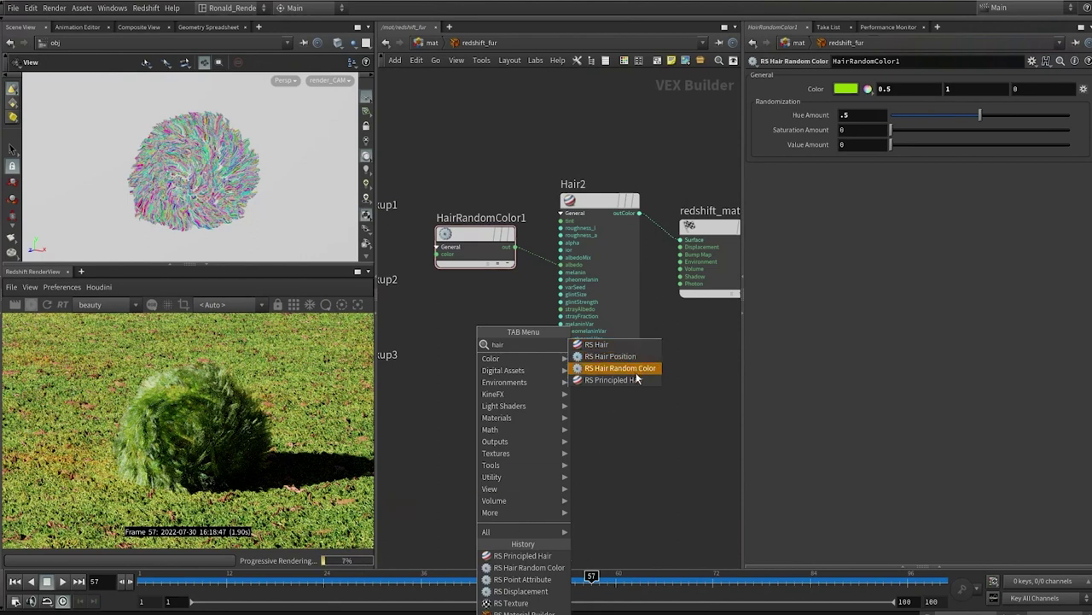
pyautogui.click(600, 355)
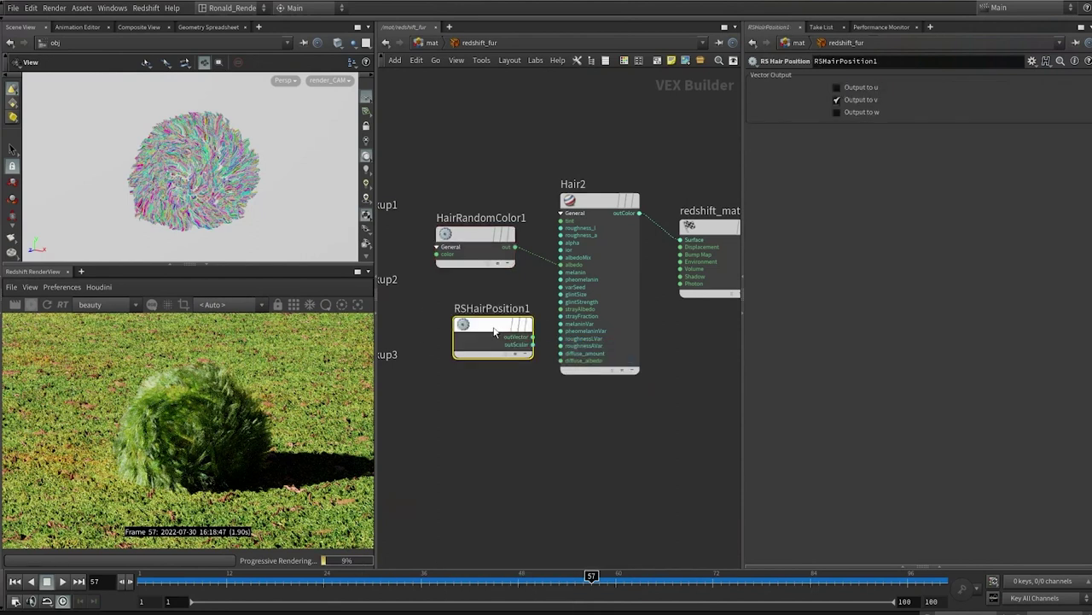
# Delete the RSMathMulVector1 node that combines HairRandomColor1 and RSHairPosition1.
pyautogui.click(447, 327)
pyautogui.moveTo(447, 327); pyautogui.dragTo(469, 323)
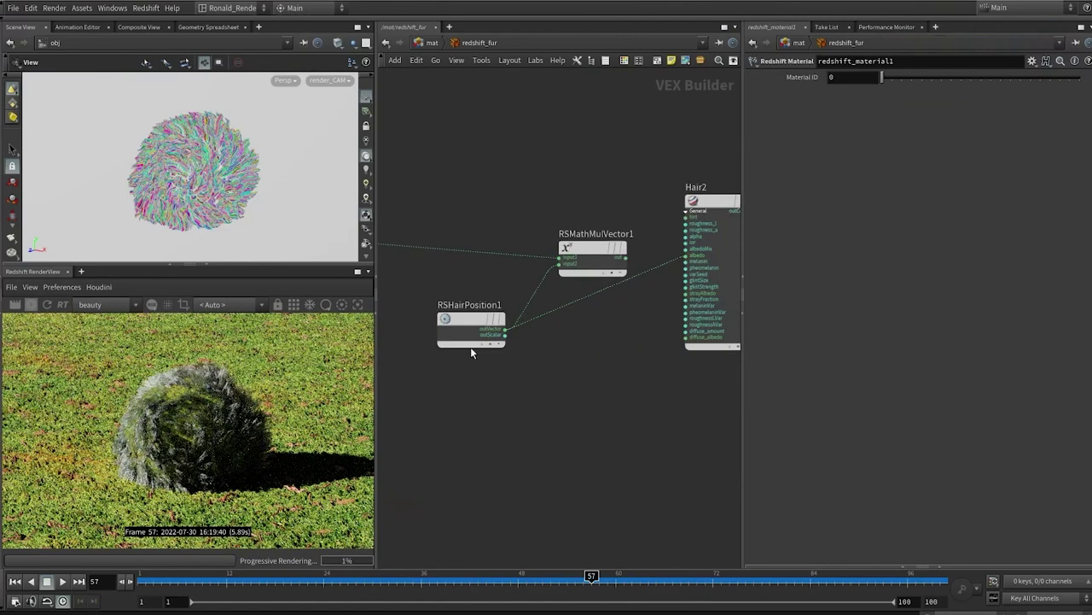
pyautogui.click(469, 321)
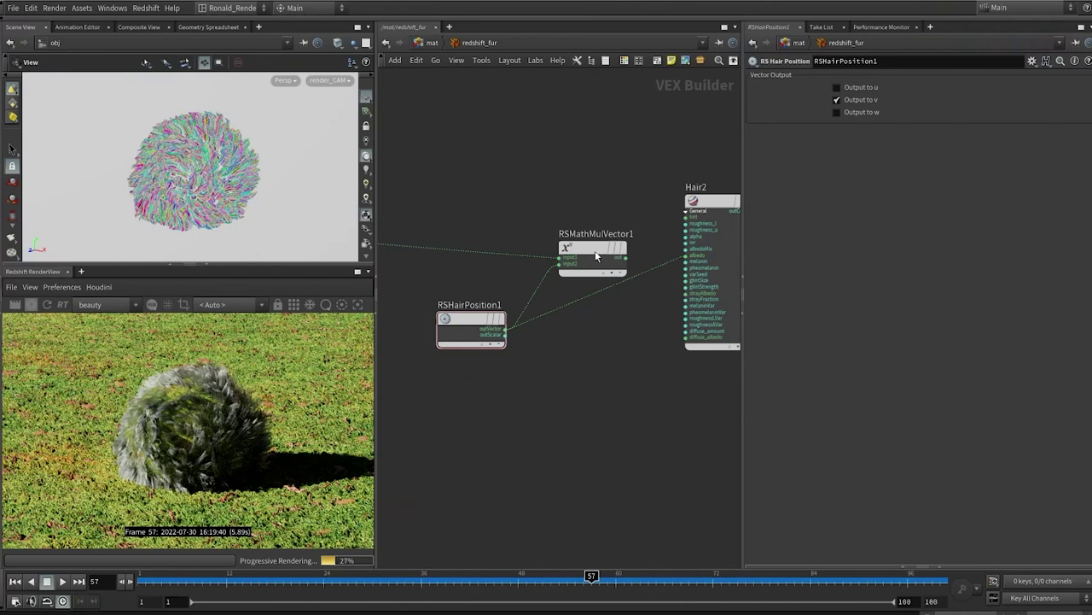
pyautogui.click(560, 251)
pyautogui.press('Delete')
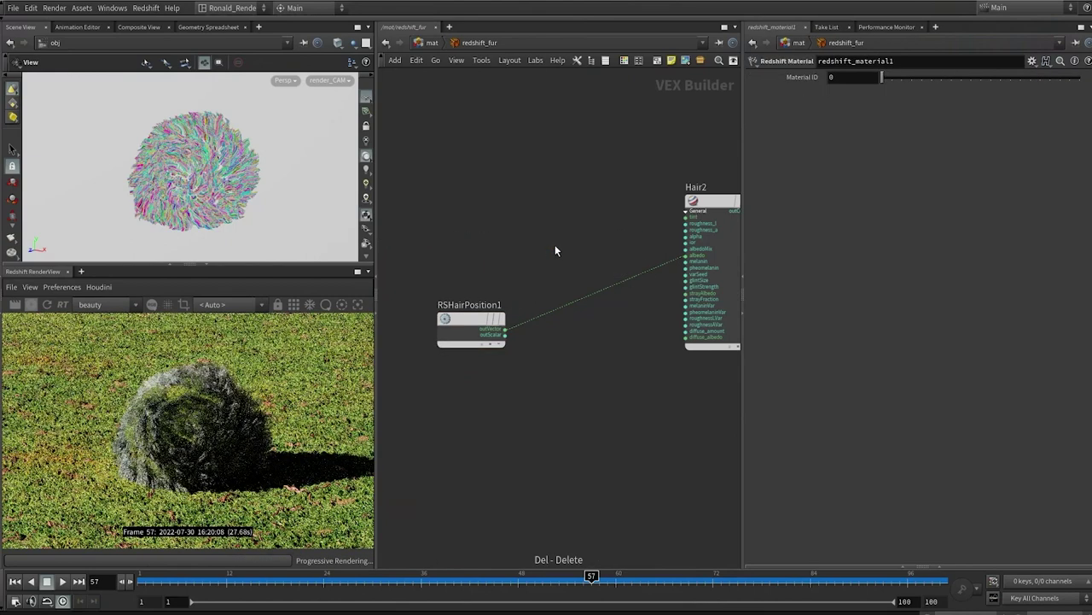
# Add an RS Color Composite node above and beyond RSHairPosition1, ahead of Hair2.
pyautogui.press('Tab')
pyautogui.write('rs')
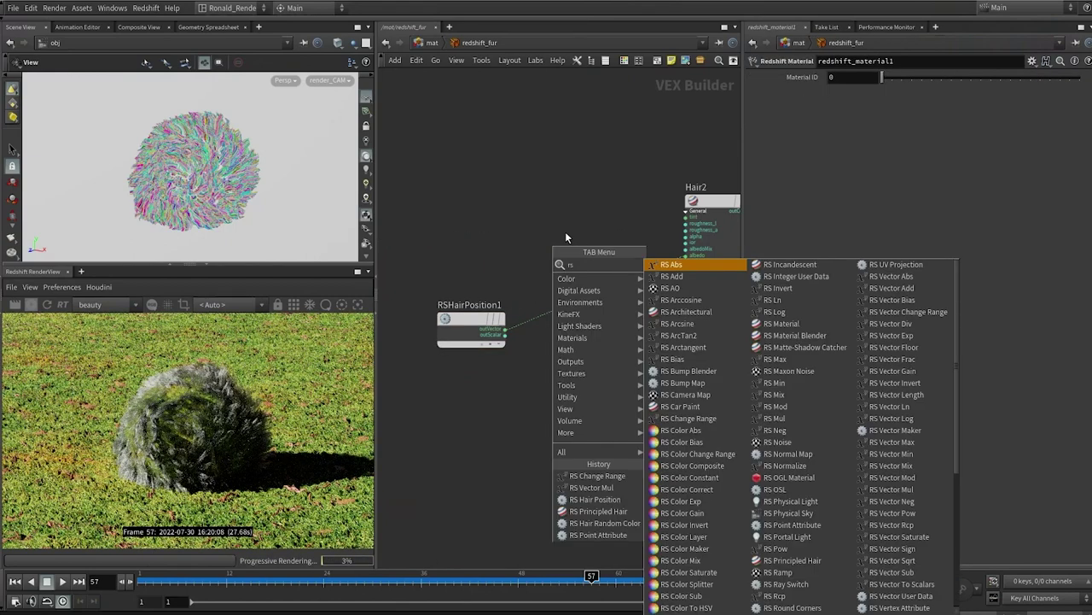
pyautogui.write('com')
pyautogui.click(670, 265)
pyautogui.click(538, 214)
# Connect HairRandomColor1 to RSColorComposite1's base_color input and RSHairPosition1's outVector to its blend_color input.
pyautogui.moveTo(409, 246); pyautogui.dragTo(533, 227, button='middle')
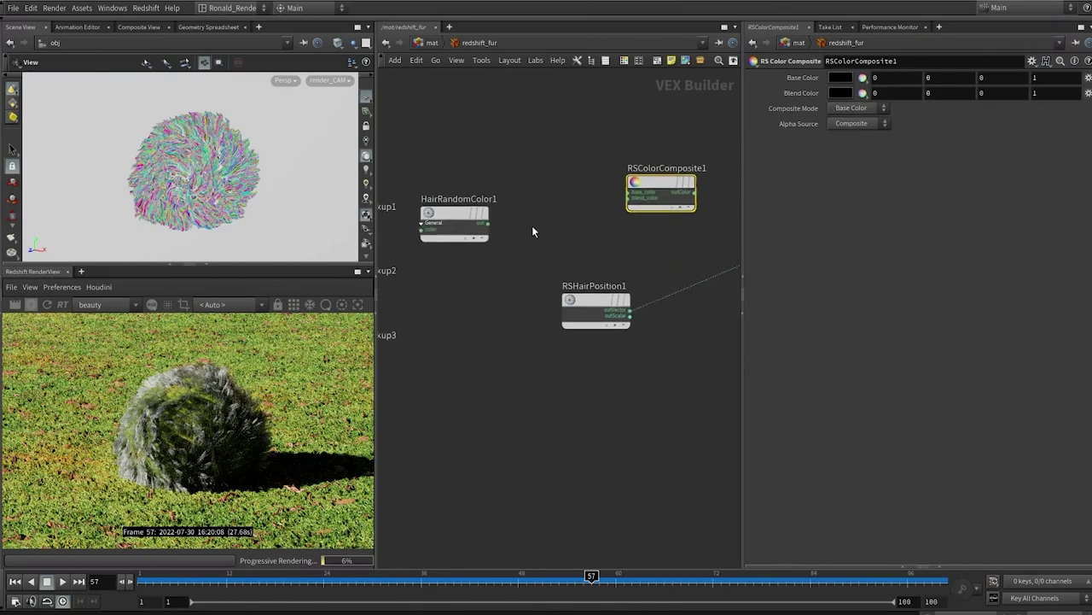
pyautogui.moveTo(644, 203); pyautogui.dragTo(630, 193)
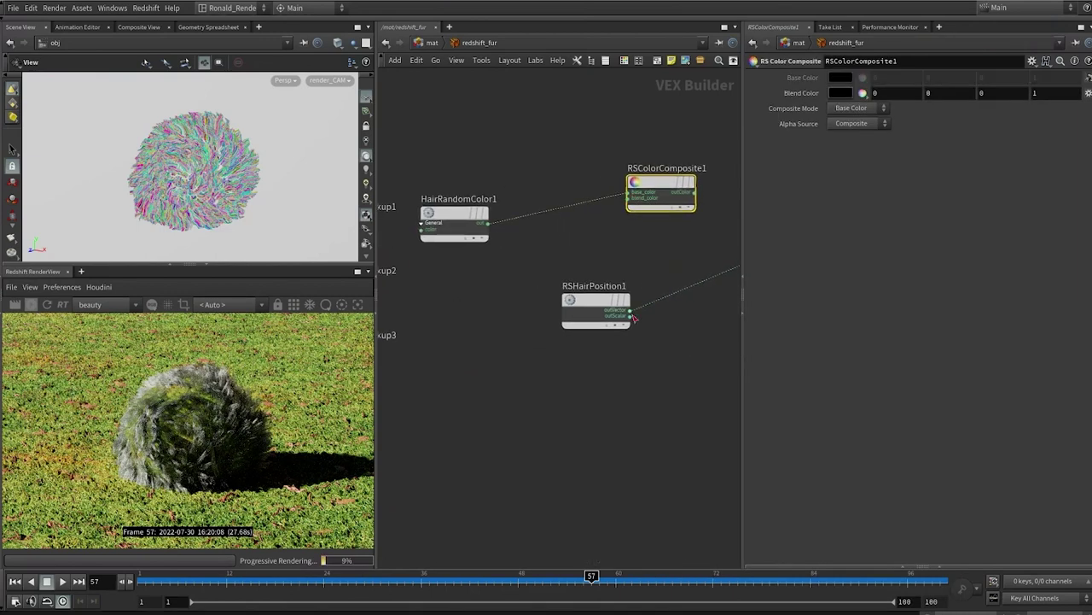
pyautogui.moveTo(630, 310)
pyautogui.mouseDown()
pyautogui.moveTo(643, 203)
pyautogui.moveTo(630, 198)
pyautogui.mouseUp()
# Set RSColorComposite1's Composite Mode to Screen and connect its outColor to Hair2's albedo input.
pyautogui.moveTo(665, 212)
pyautogui.mouseDown(button='middle')
pyautogui.moveTo(592, 212)
pyautogui.moveTo(590, 193)
pyautogui.mouseUp(button='middle')
pyautogui.click(849, 107)
pyautogui.click(840, 224)
pyautogui.moveTo(589, 193); pyautogui.dragTo(710, 231)
pyautogui.press('l')
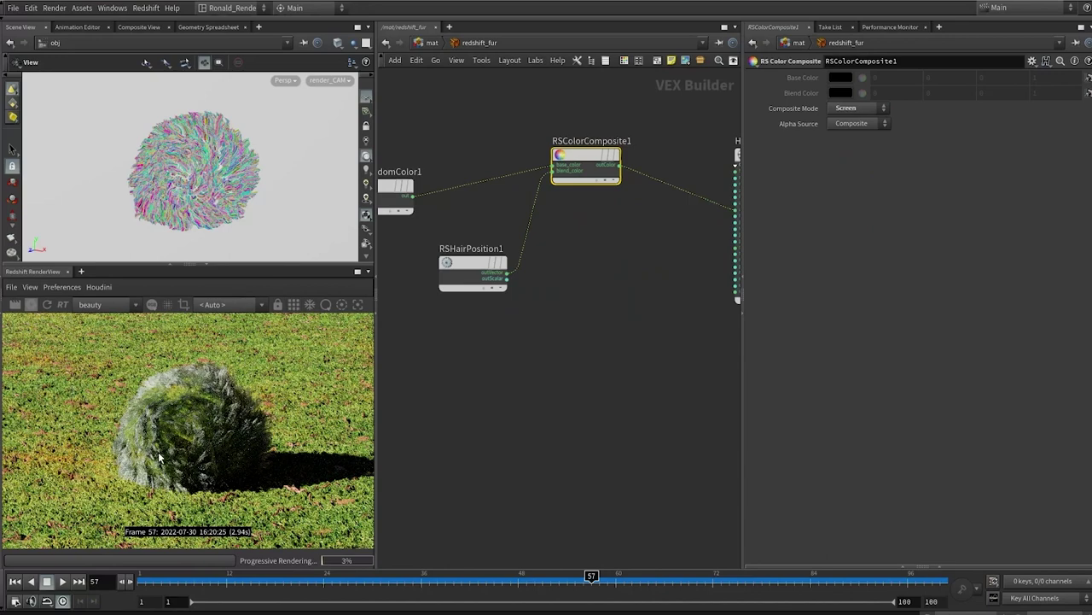
pyautogui.scroll(-2, 605, 426)
pyautogui.press('Tab')
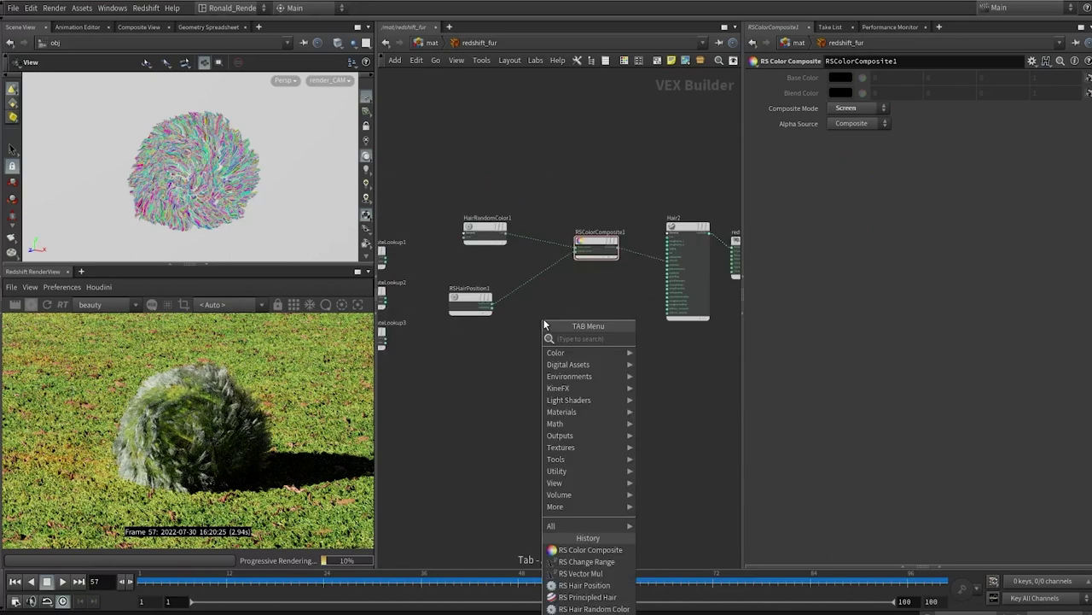
pyautogui.write('ram')
pyautogui.press('Down')
pyautogui.press('Return')
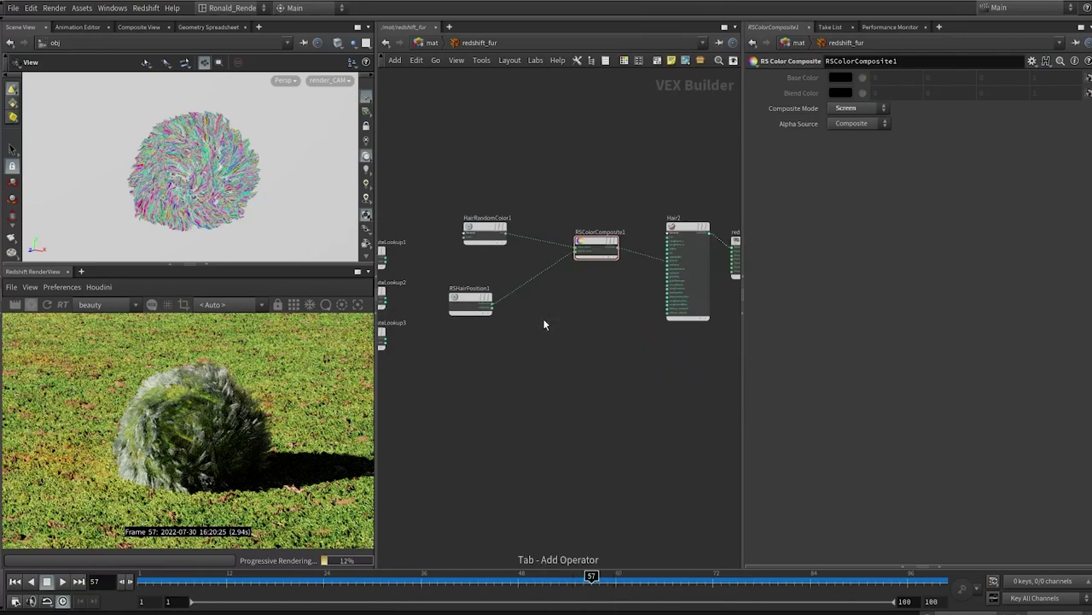
# Insert an RS Ramp node on the wire between RSHairPosition1 and RSColorComposite1.
pyautogui.press('Tab')
pyautogui.write('ram')
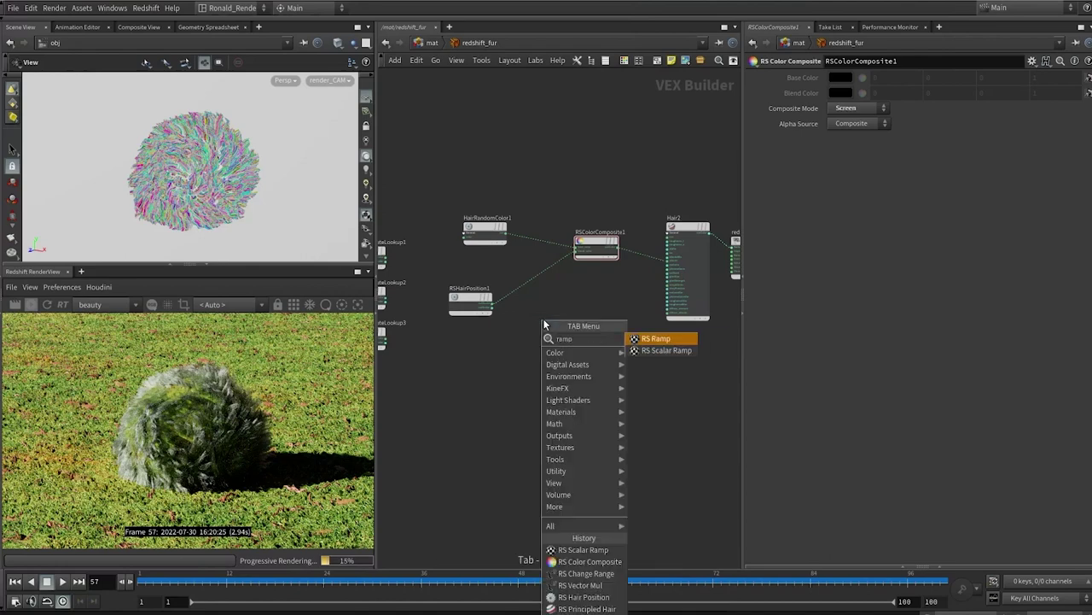
pyautogui.press('Return')
pyautogui.click(530, 283)
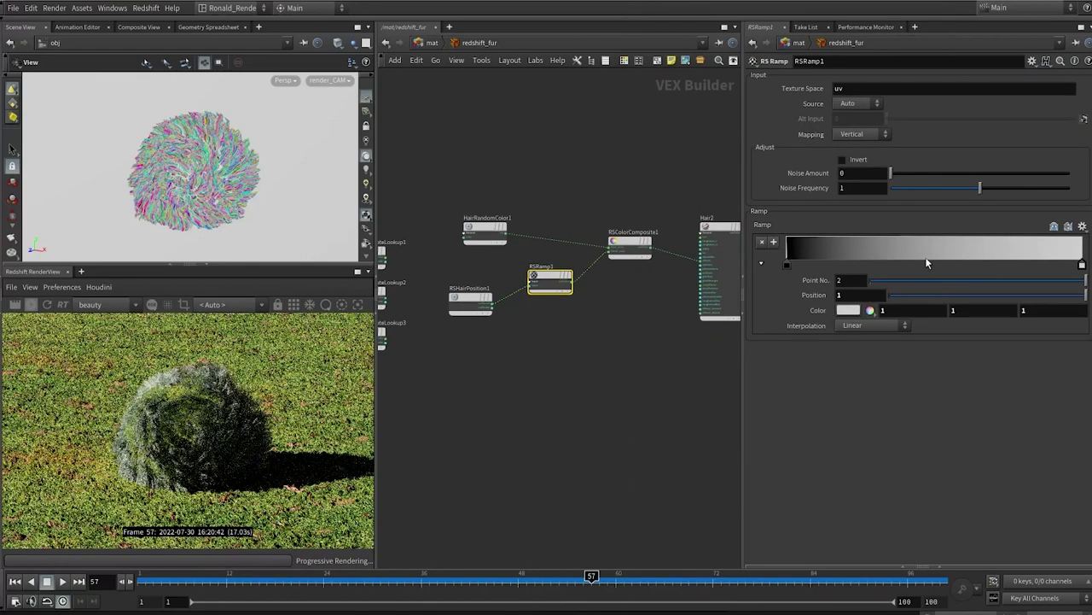
# Make RSRamp1's end point yellow (1, 1, 0) and place a dark yellow middle point at about 0.47.
pyautogui.doubleClick(1082, 265)
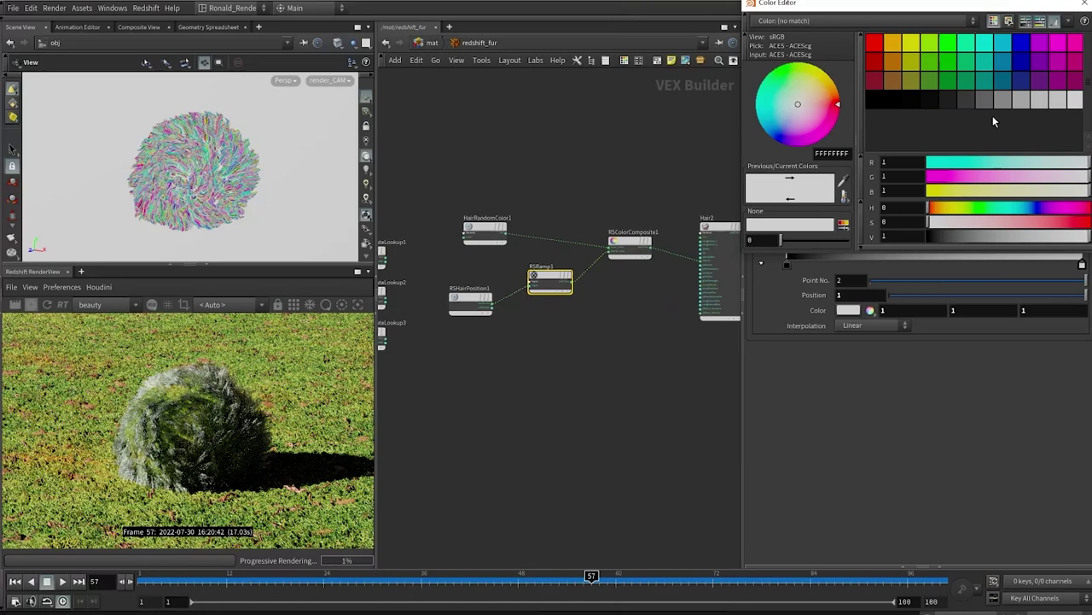
pyautogui.click(912, 41)
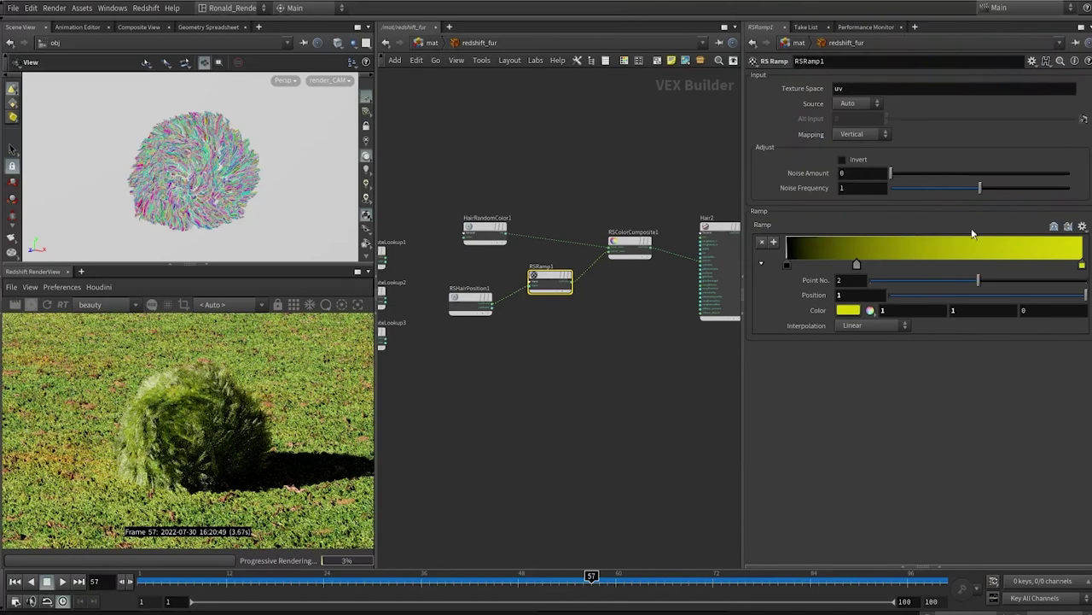
pyautogui.moveTo(973, 233); pyautogui.dragTo(926, 276)
# Tidy the layout by shifting RSRamp1 and RSHairPosition1 closer to RSColorComposite1.
pyautogui.scroll(1, 632, 370)
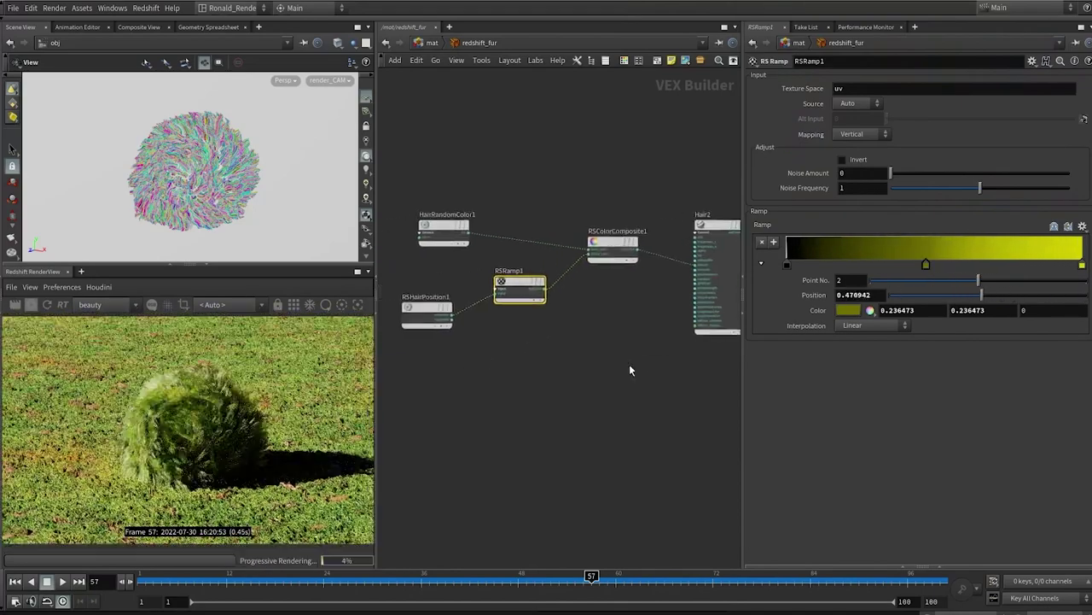
pyautogui.scroll(-2, 621, 364)
pyautogui.moveTo(543, 307); pyautogui.dragTo(553, 307)
pyautogui.moveTo(461, 322); pyautogui.dragTo(478, 322)
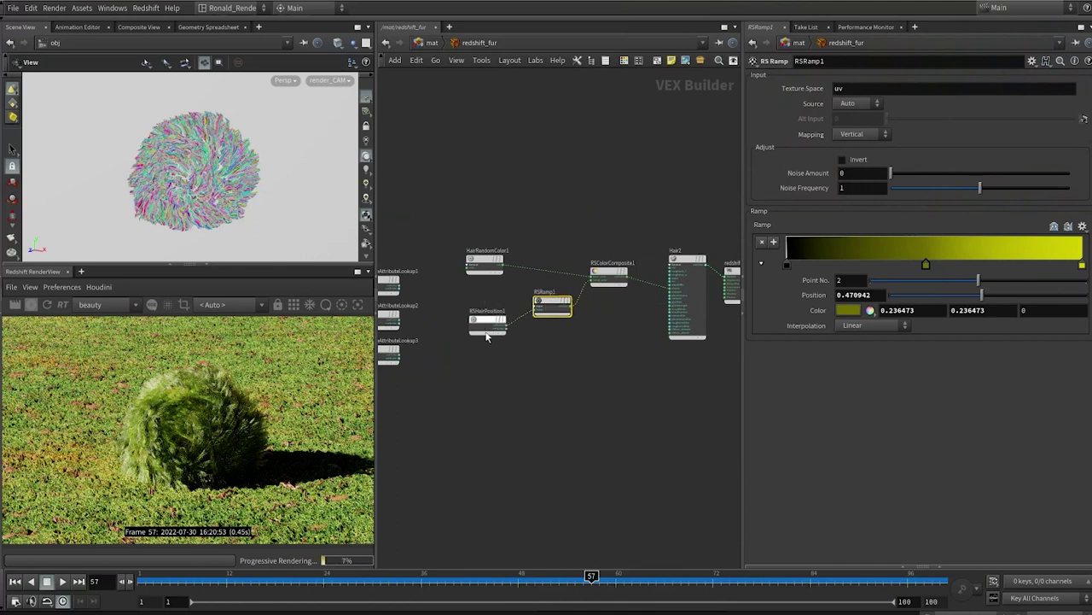
pyautogui.moveTo(539, 427); pyautogui.dragTo(563, 432, button='middle')
pyautogui.scroll(1, 628, 390)
pyautogui.moveTo(628, 390); pyautogui.dragTo(605, 413, button='middle')
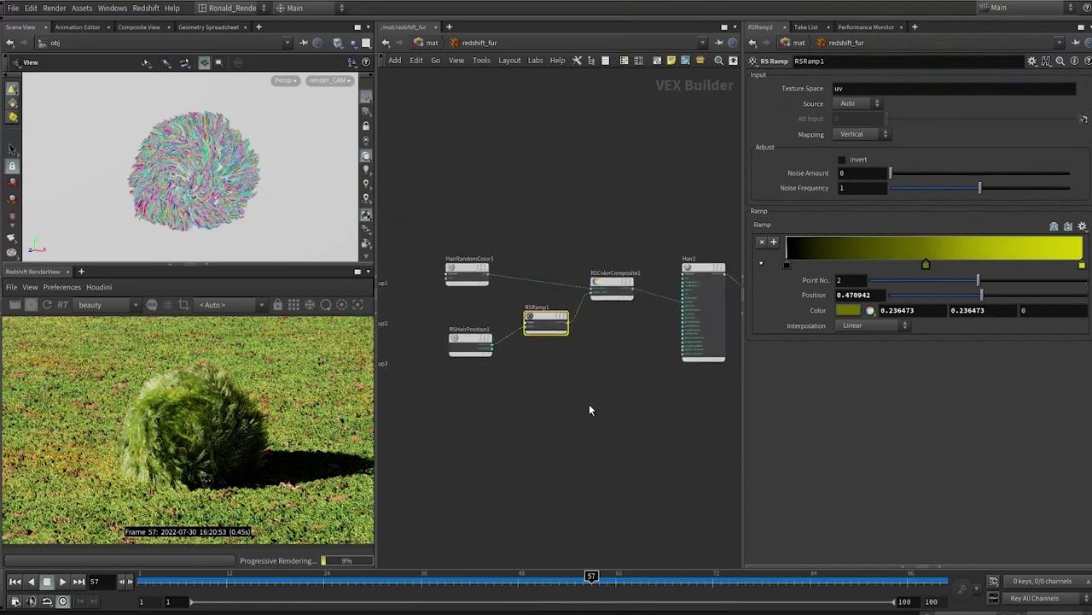
# Move ParticleAttributeLookup2 beneath Hair2 and connect its outColor to redshift_material1's Surface input.
pyautogui.scroll(-2, 580, 385)
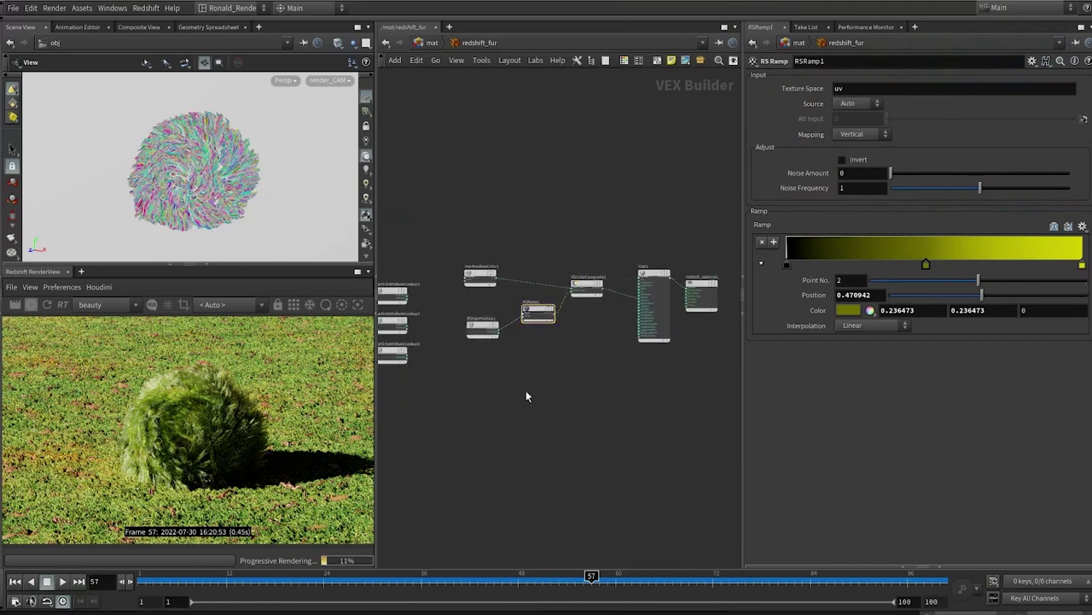
pyautogui.moveTo(525, 391); pyautogui.dragTo(705, 394, button='middle')
pyautogui.scroll(2, 705, 394)
pyautogui.moveTo(488, 285); pyautogui.dragTo(739, 362)
pyautogui.moveTo(734, 355); pyautogui.dragTo(531, 368, button='middle')
pyautogui.click(548, 378)
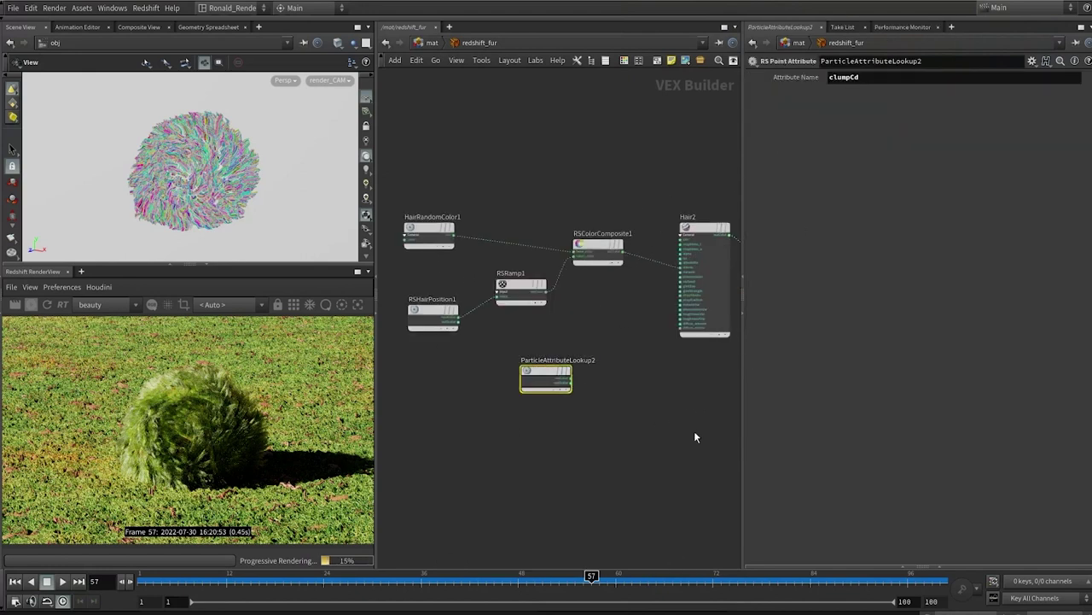
pyautogui.moveTo(695, 437); pyautogui.dragTo(531, 409, button='middle')
pyautogui.moveTo(402, 360); pyautogui.dragTo(530, 375)
pyautogui.moveTo(529, 375); pyautogui.dragTo(573, 395, button='middle')
pyautogui.scroll(2, 573, 395)
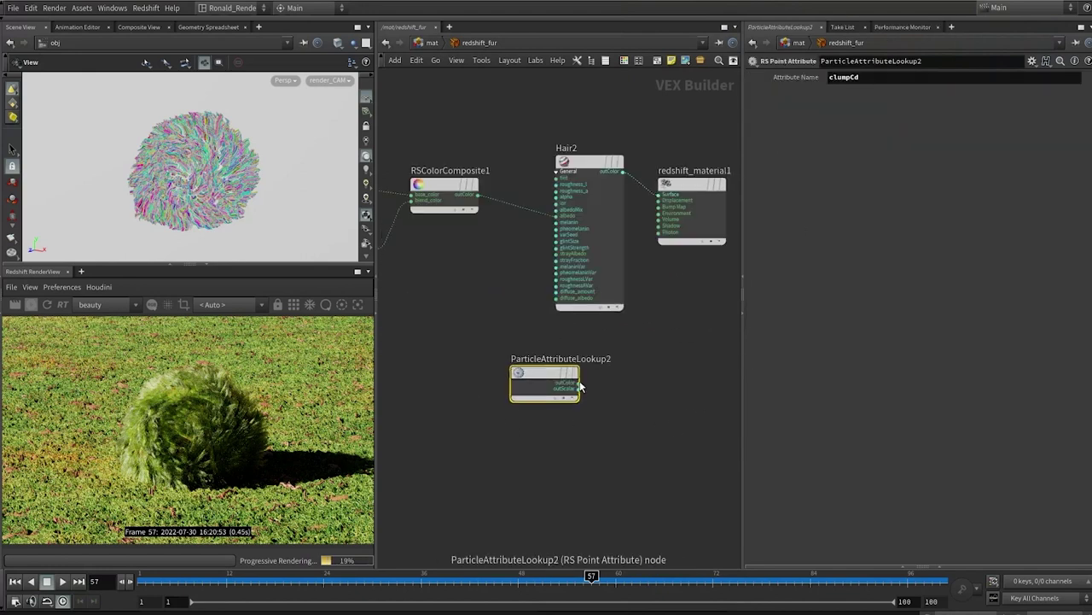
pyautogui.moveTo(579, 387); pyautogui.dragTo(659, 207)
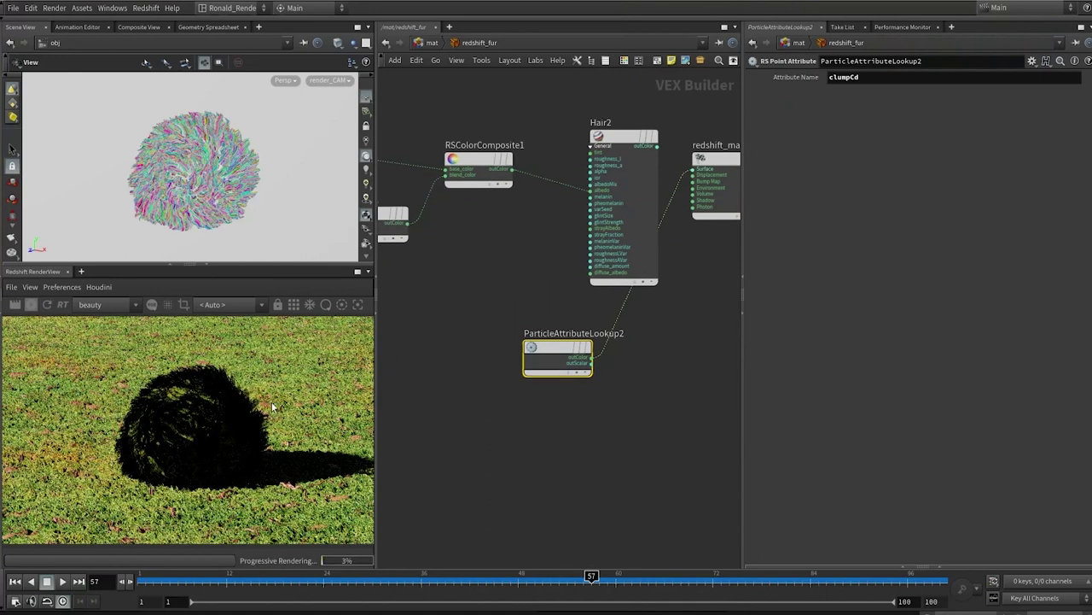
# Render the fur object as strands with 0 maximum tessellation subdivisions and a Global Scale Multiplier of 0.1.
pyautogui.press('1')
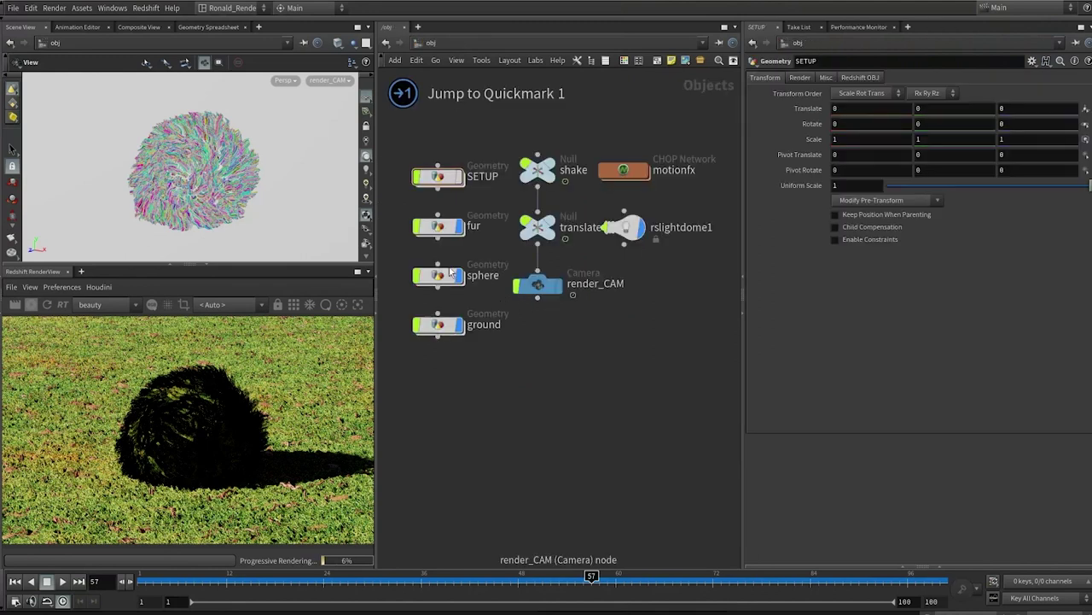
pyautogui.click(469, 227)
pyautogui.moveTo(444, 233)
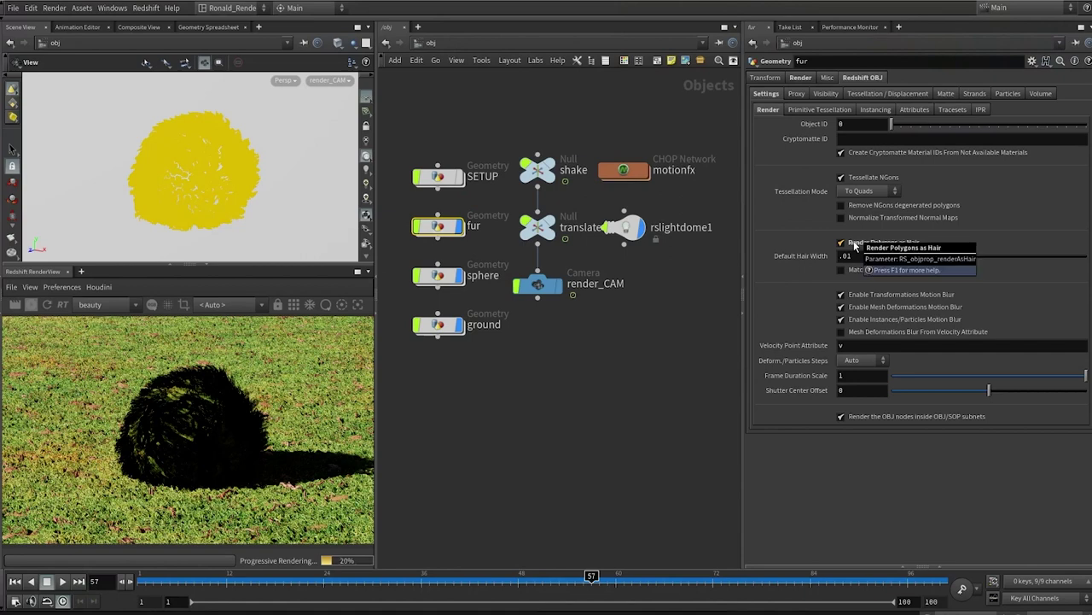
pyautogui.click(974, 93)
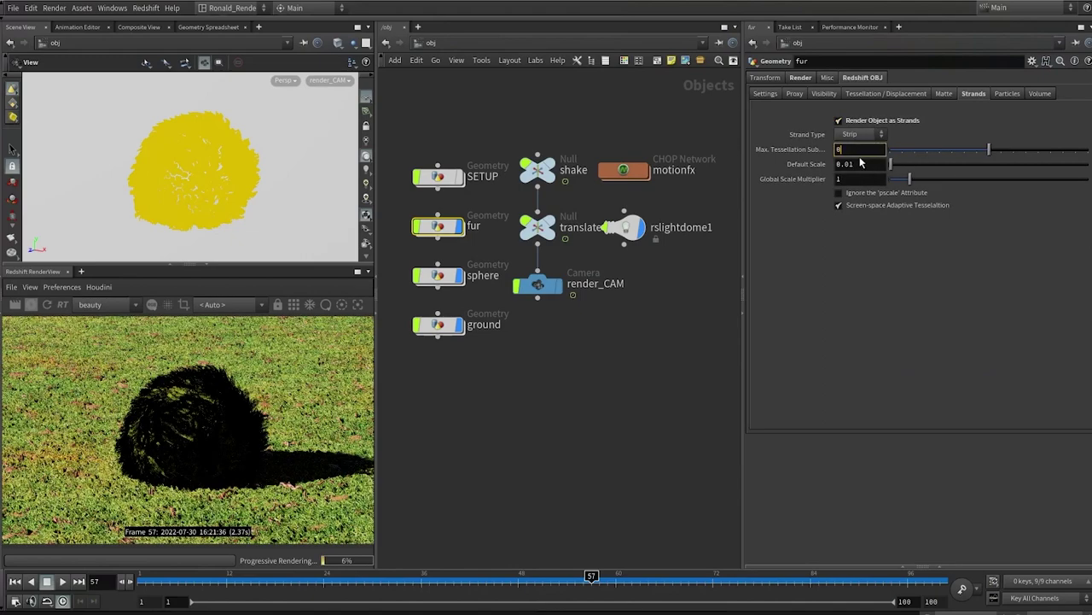
pyautogui.press('Return')
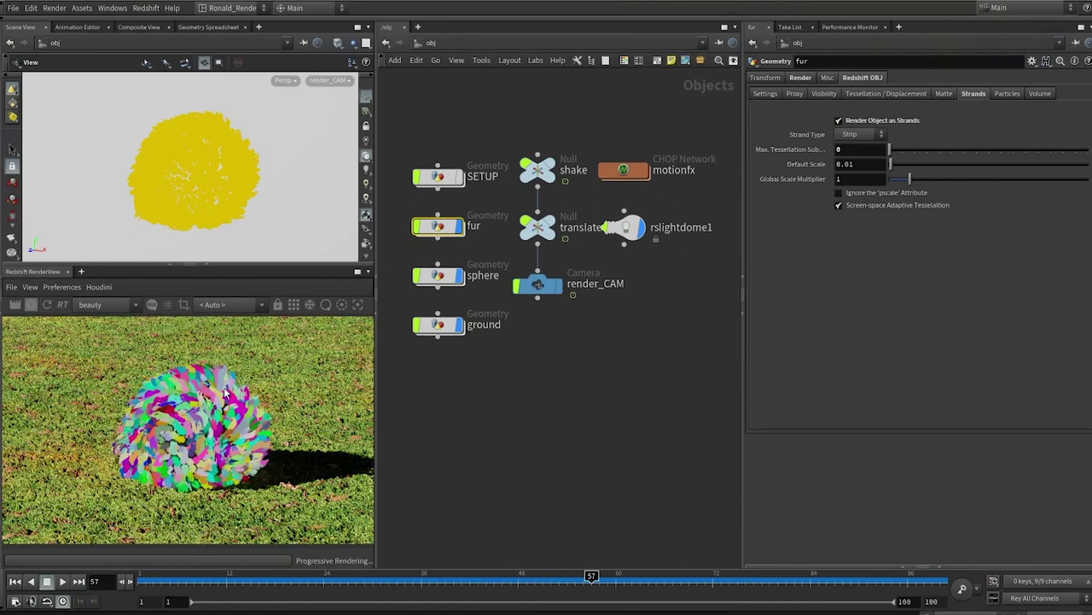
pyautogui.click(841, 178)
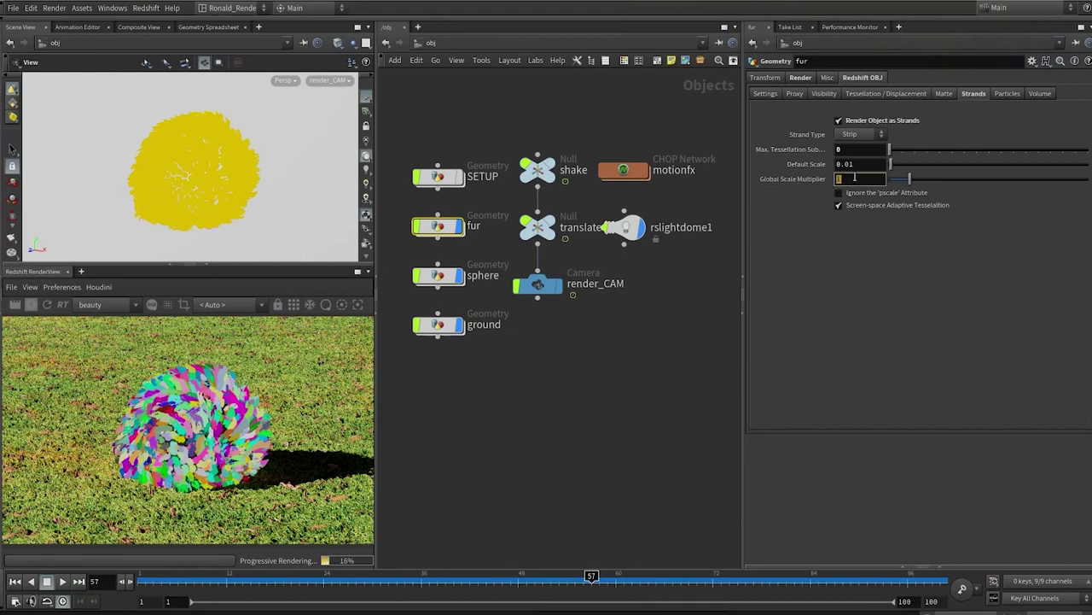
pyautogui.press('Return')
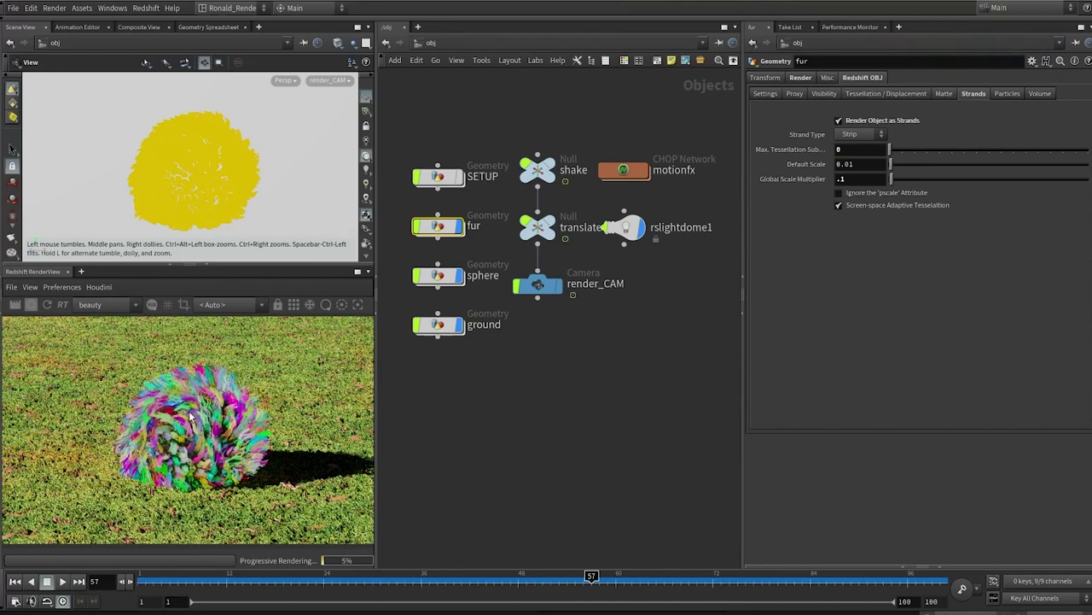
# Return to the redshift_fur material network and move redshift_material1 and ParticleAttributeLookup2 below Hair2 to make room.
pyautogui.press('2')
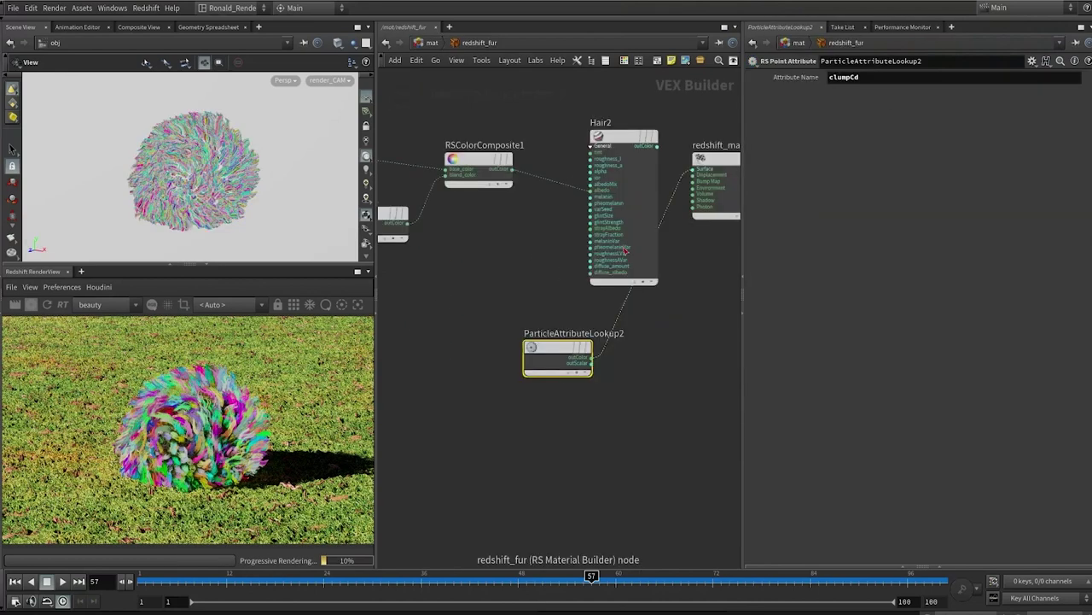
pyautogui.moveTo(597, 342); pyautogui.dragTo(566, 313, button='middle')
pyautogui.scroll(-3, 566, 312)
pyautogui.moveTo(606, 228); pyautogui.dragTo(668, 354)
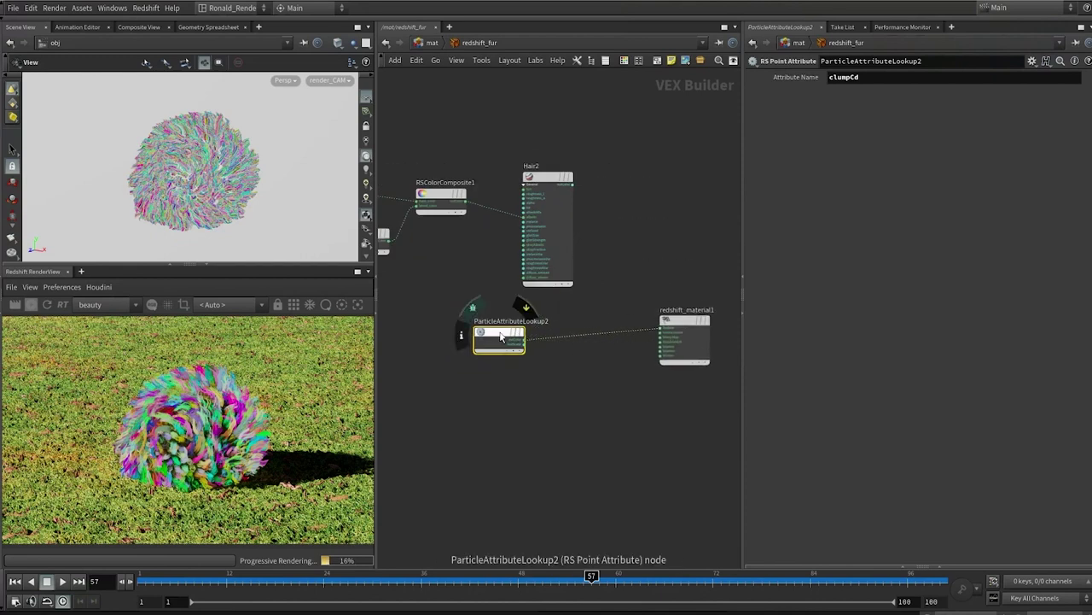
pyautogui.moveTo(501, 335); pyautogui.dragTo(530, 395)
pyautogui.scroll(3, 602, 409)
pyautogui.moveTo(612, 419); pyautogui.dragTo(580, 385, button='middle')
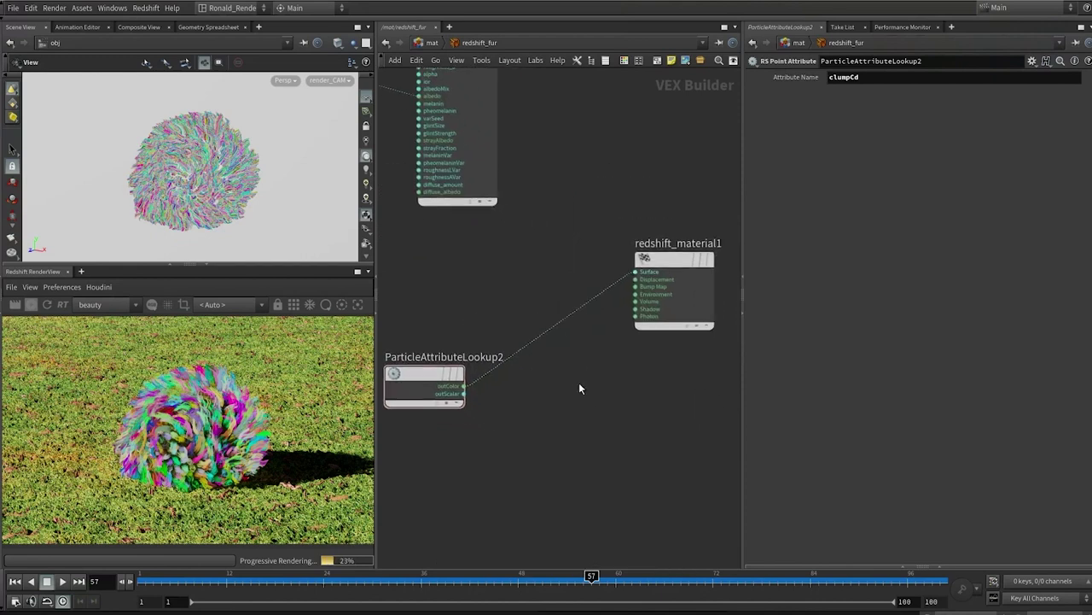
# Add an RS Principled Hair node between ParticleAttributeLookup2 and redshift_material1.
pyautogui.press('Tab')
pyautogui.press('Escape')
pyautogui.press('Tab')
pyautogui.write('hair')
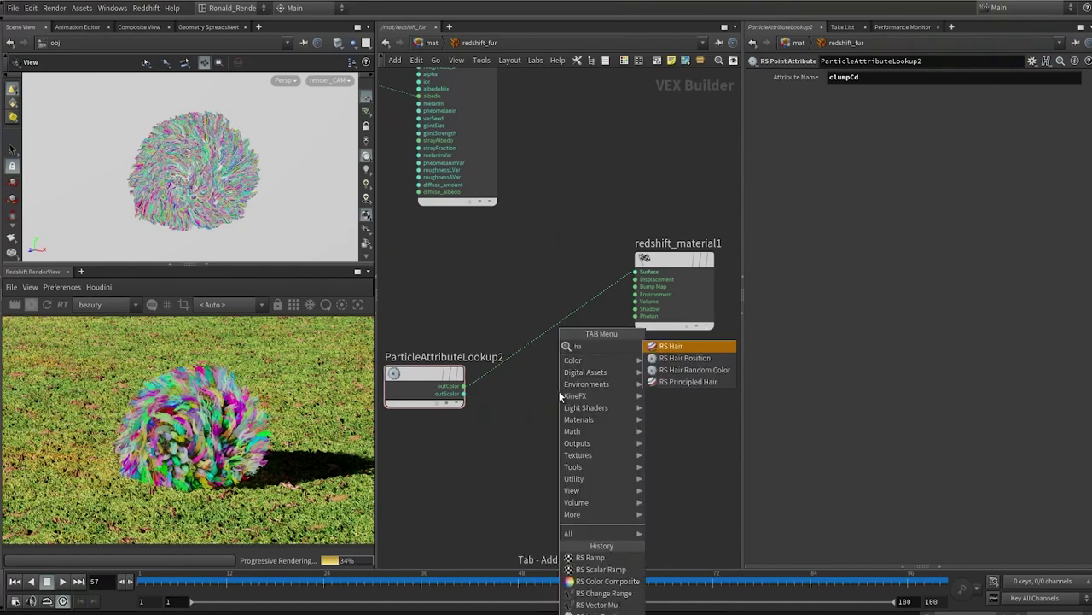
pyautogui.click(697, 386)
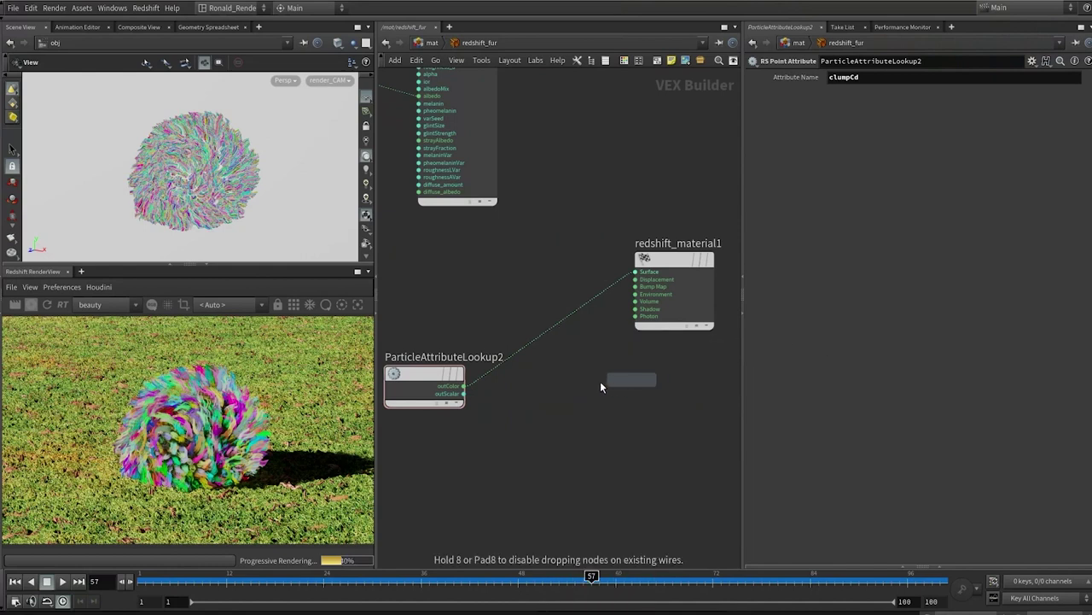
pyautogui.click(560, 393)
pyautogui.moveTo(539, 416); pyautogui.dragTo(549, 350, button='middle')
pyautogui.scroll(1, 549, 350)
pyautogui.click(572, 332)
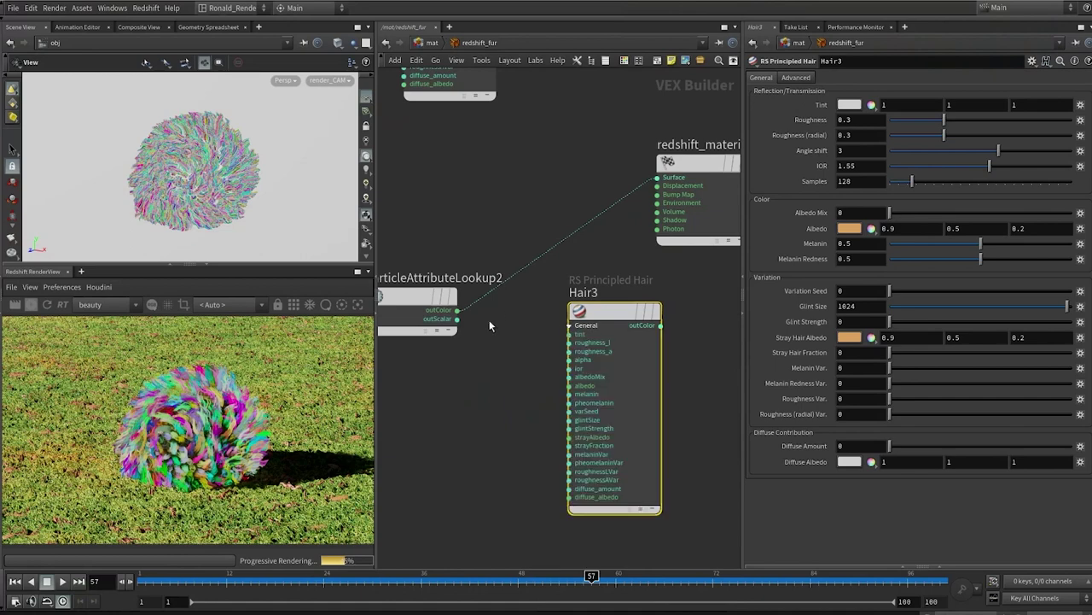
# Wire ParticleAttributeLookup2's outColor through Hair3's albedo into redshift_material1's Surface, and set Hair3's Albedo Mix to 0.27.
pyautogui.moveTo(458, 310); pyautogui.dragTo(568, 387)
pyautogui.moveTo(610, 313); pyautogui.dragTo(549, 305)
pyautogui.moveTo(599, 320); pyautogui.dragTo(656, 178)
pyautogui.moveTo(552, 308); pyautogui.dragTo(555, 271)
pyautogui.moveTo(890, 214); pyautogui.dragTo(942, 224)
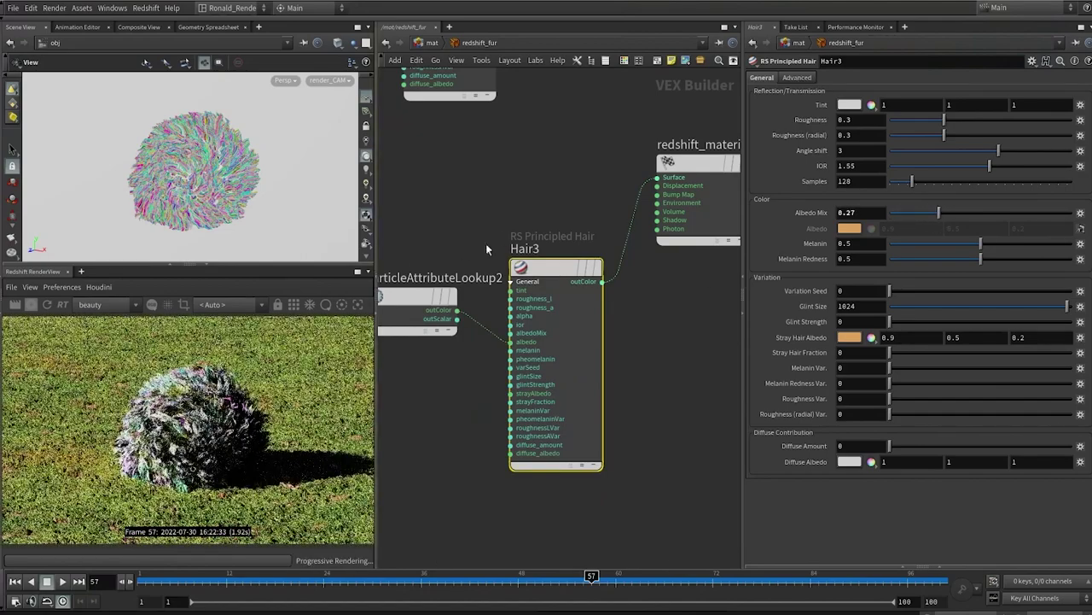
# Move ParticleAttributeLookup2 away from Hair3 and insert an RS Ramp node on the wire between them.
pyautogui.moveTo(486, 244); pyautogui.dragTo(587, 196, button='middle')
pyautogui.moveTo(510, 202); pyautogui.dragTo(495, 305)
pyautogui.moveTo(510, 263); pyautogui.dragTo(454, 257)
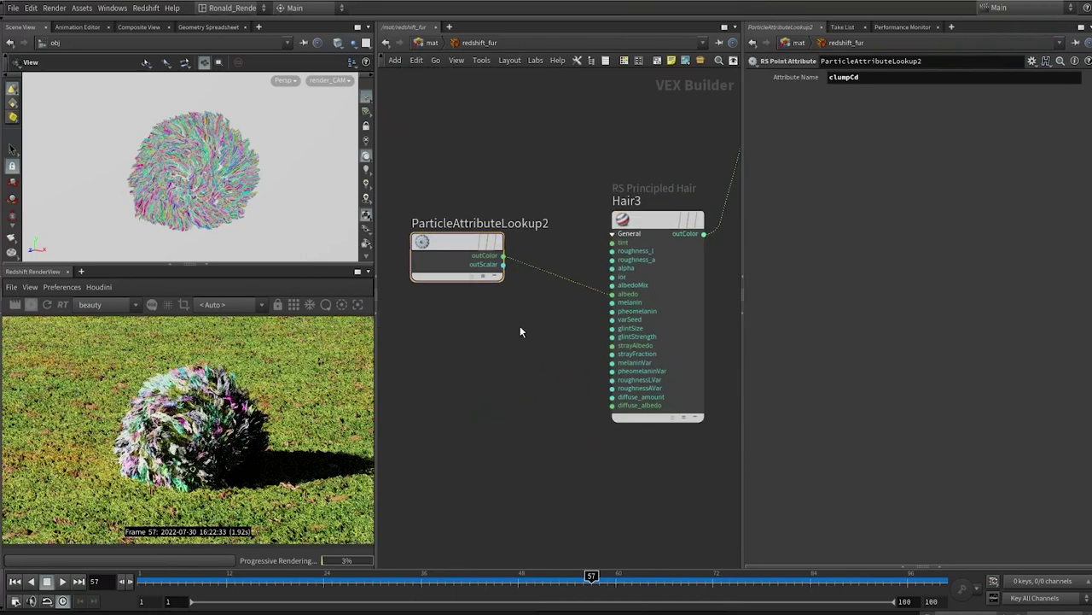
pyautogui.press('Tab')
pyautogui.moveTo(559, 360)
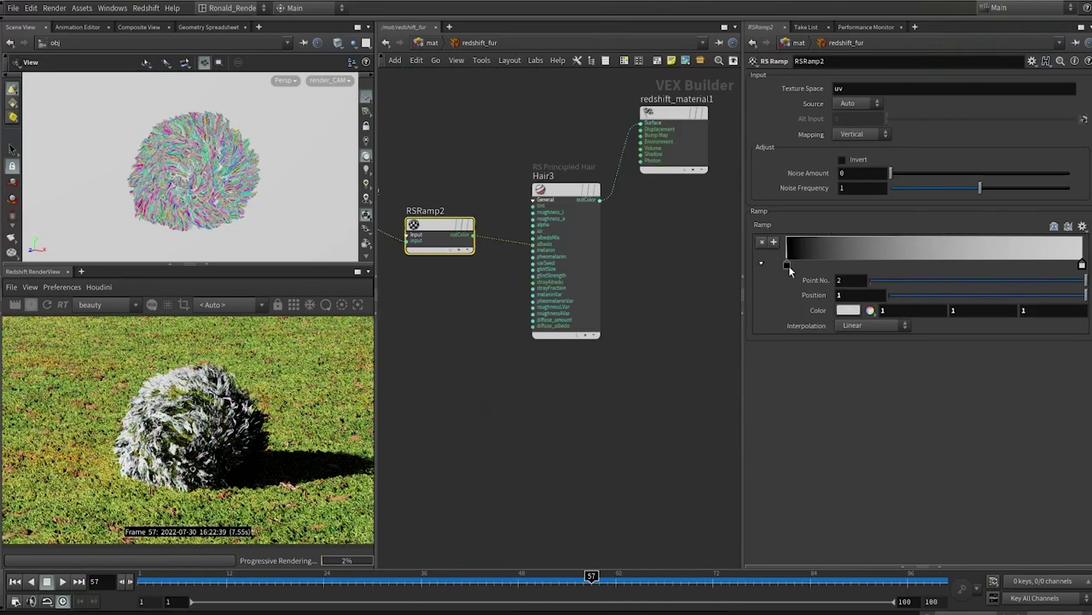
# Color RSRamp2's first point magenta (1, 0, 1) and its last point blue (0, 0.5, 1).
pyautogui.doubleClick(787, 265)
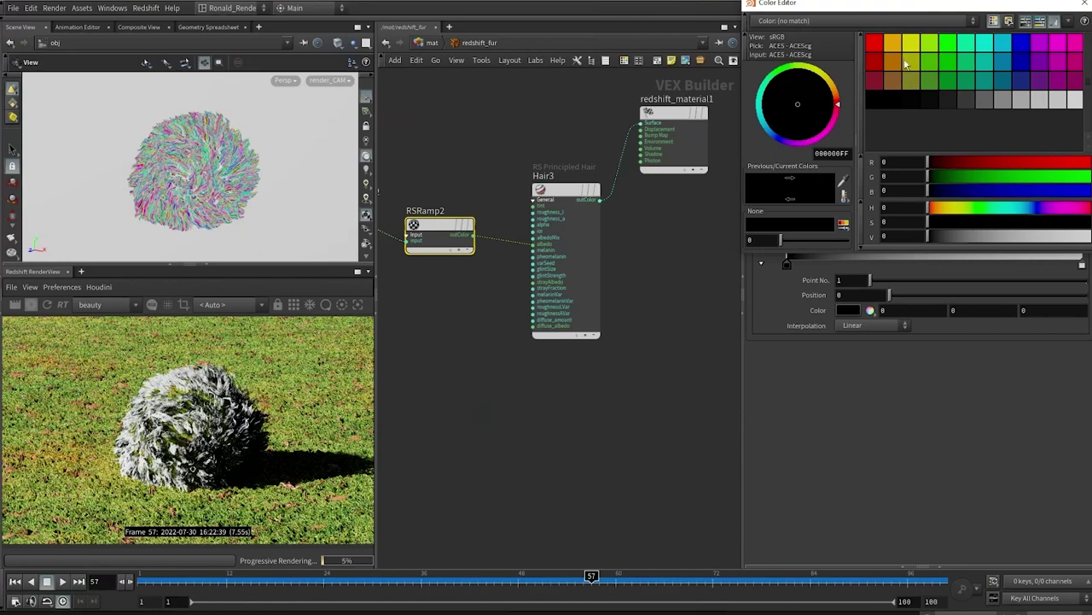
pyautogui.click(1064, 45)
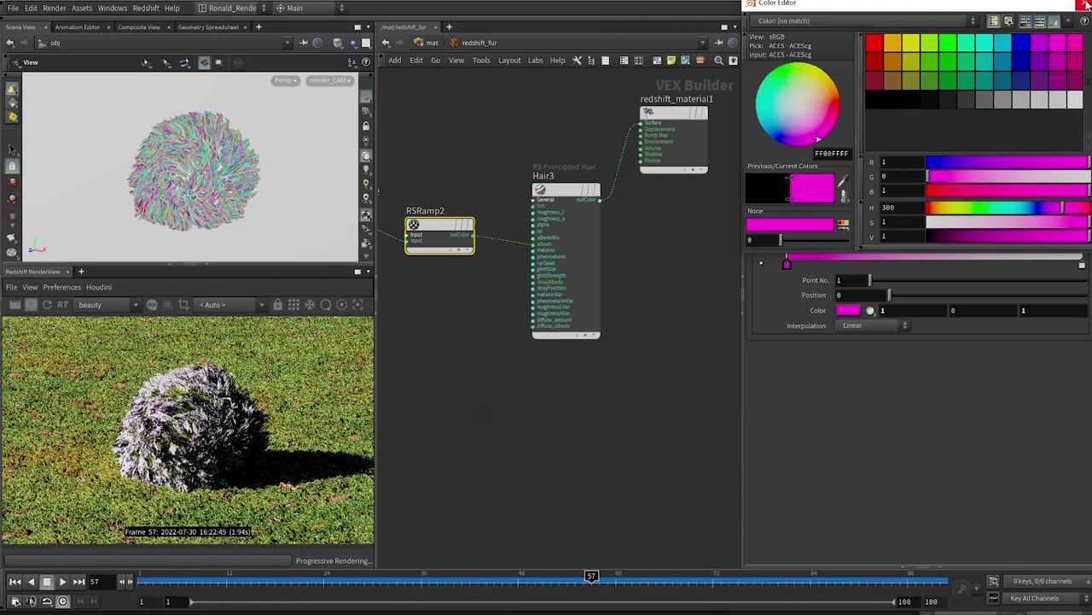
pyautogui.click(1085, 3)
pyautogui.doubleClick(1082, 264)
pyautogui.click(1001, 45)
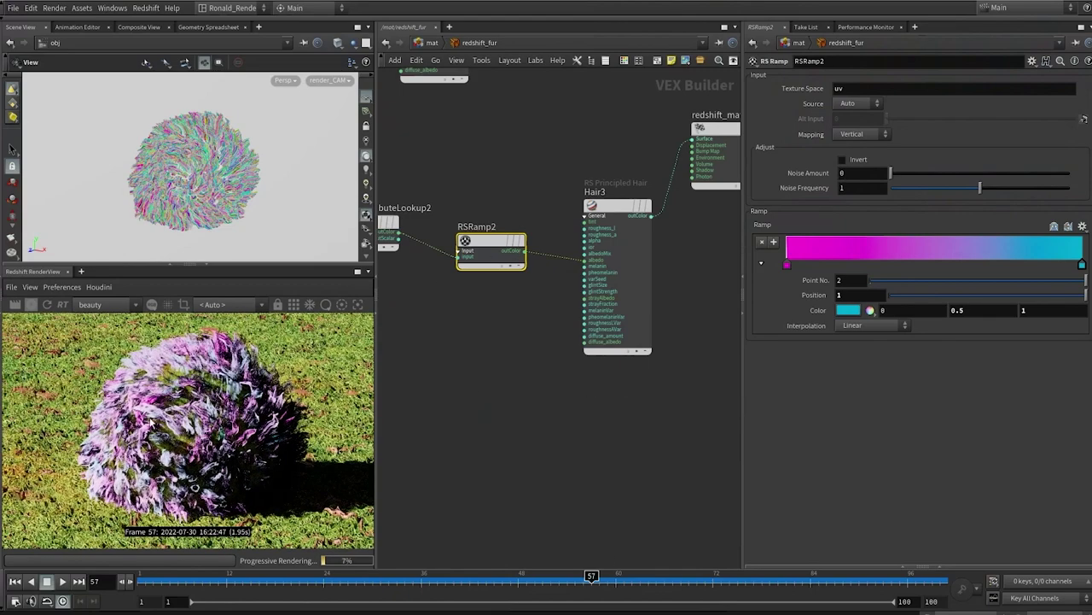
# Place ParticleAttributeLookup2 right beside RSRamp2 and move the whole Hair3 branch directly beneath Hair2.
pyautogui.moveTo(578, 343); pyautogui.dragTo(591, 379, button='middle')
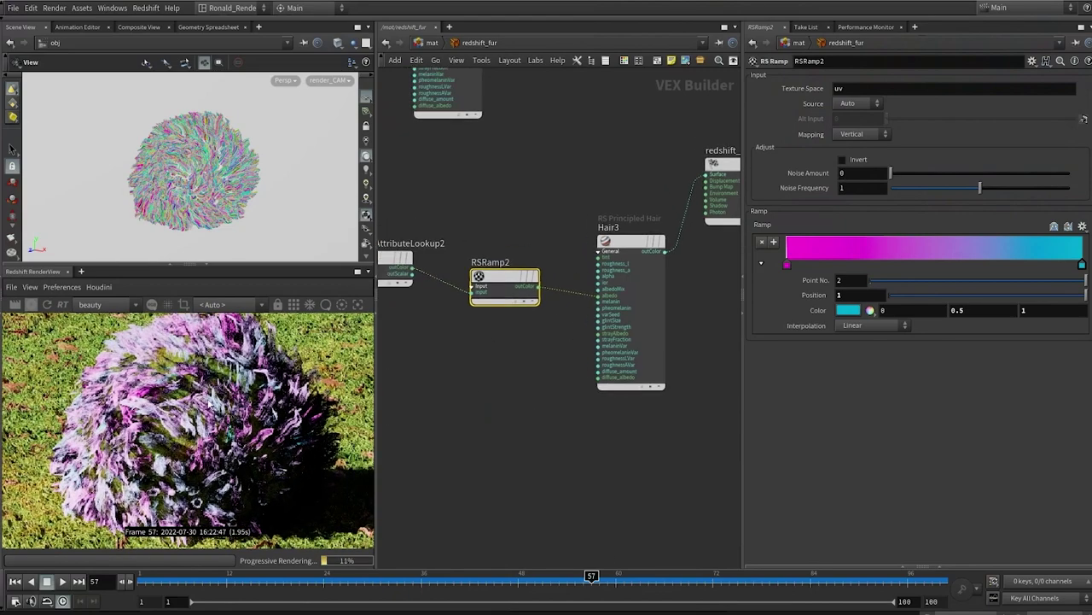
pyautogui.moveTo(219, 444); pyautogui.dragTo(278, 370, button='middle')
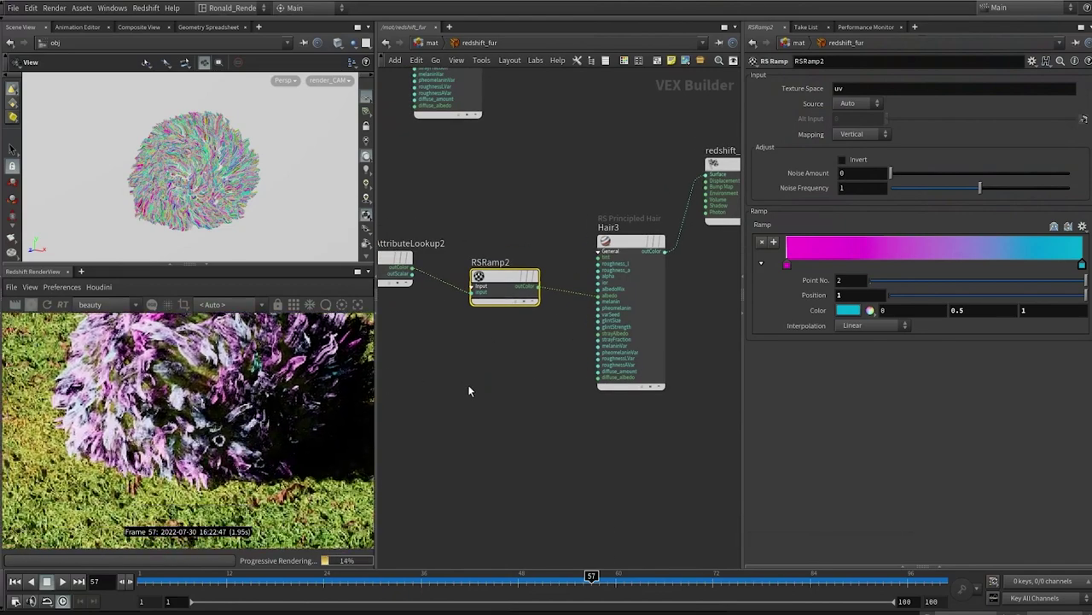
pyautogui.scroll(-4, 220, 387)
pyautogui.scroll(-5, 546, 440)
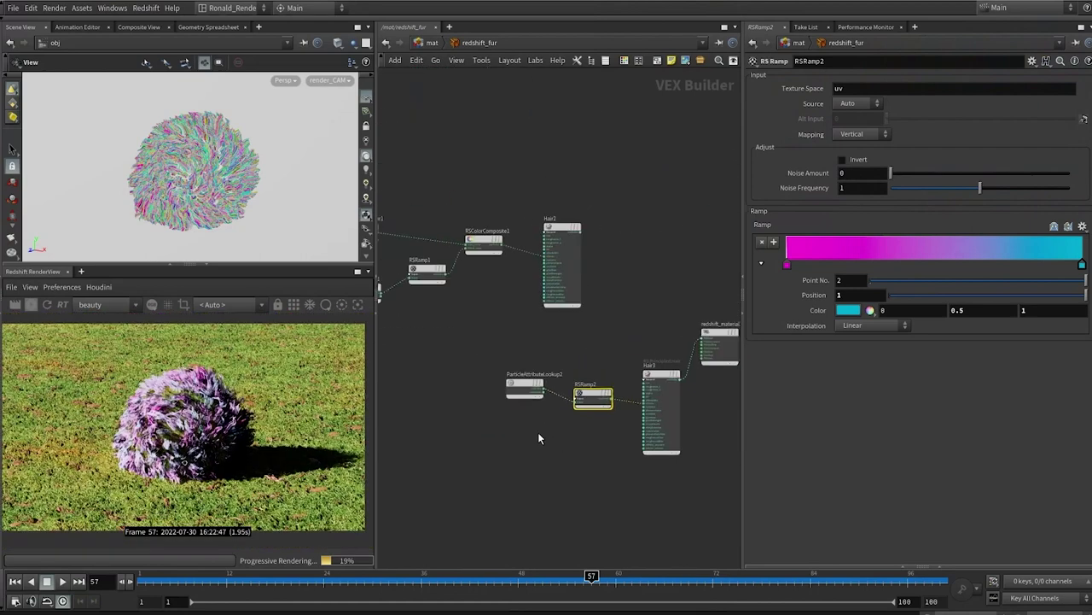
pyautogui.scroll(3, 535, 432)
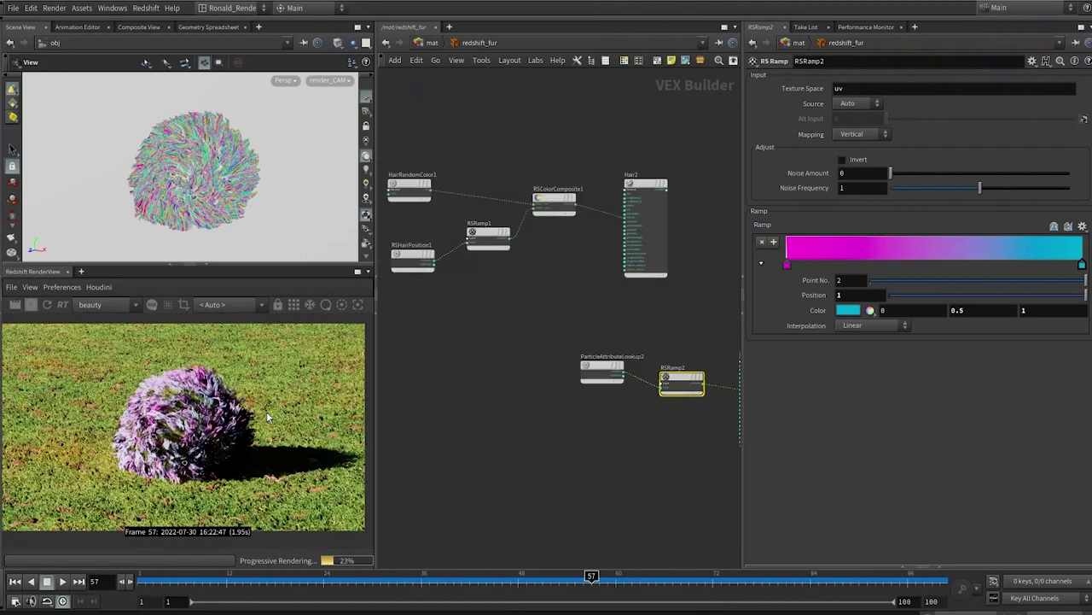
pyautogui.moveTo(544, 351); pyautogui.dragTo(490, 371, button='middle')
pyautogui.moveTo(437, 397); pyautogui.dragTo(452, 409)
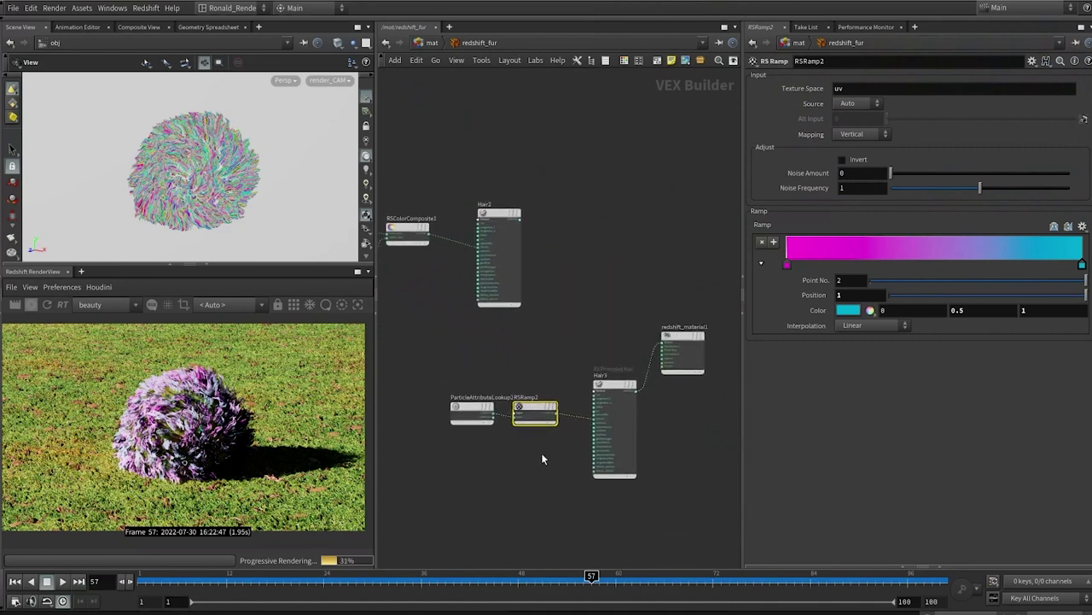
pyautogui.moveTo(652, 491); pyautogui.dragTo(429, 377)
pyautogui.moveTo(616, 384); pyautogui.dragTo(500, 379)
# Move redshift_material1 next to Hair2 and wire Hair2's outColor into its Surface input in place of Hair3.
pyautogui.click(580, 343)
pyautogui.moveTo(670, 334); pyautogui.dragTo(586, 240)
pyautogui.scroll(3, 546, 233)
pyautogui.moveTo(507, 212); pyautogui.dragTo(596, 258)
pyautogui.moveTo(451, 383); pyautogui.dragTo(567, 352, button='middle')
pyautogui.scroll(-2, 567, 353)
pyautogui.scroll(2, 459, 240)
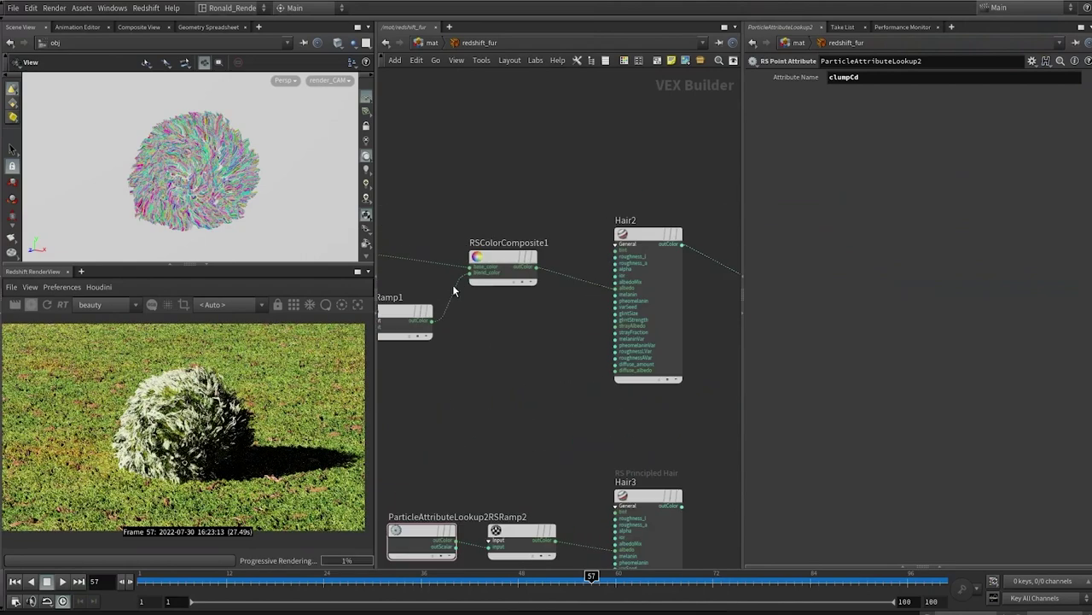
pyautogui.moveTo(456, 291); pyautogui.dragTo(556, 269, button='middle')
pyautogui.moveTo(390, 331); pyautogui.dragTo(418, 355)
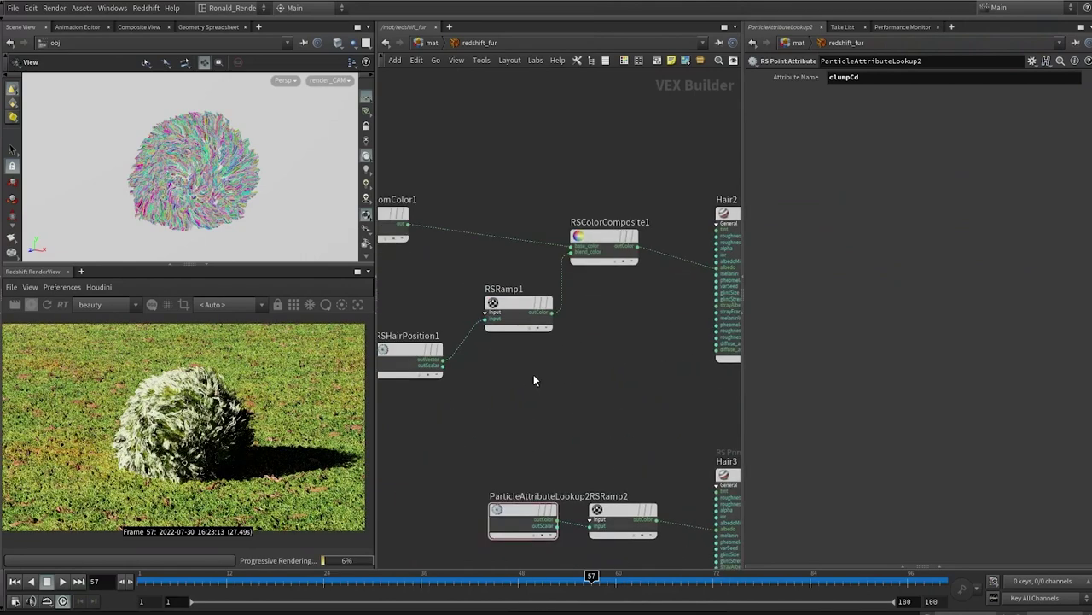
# Enable Render Polygons as Hair in the Redshift render settings of the fur object.
pyautogui.press('1')
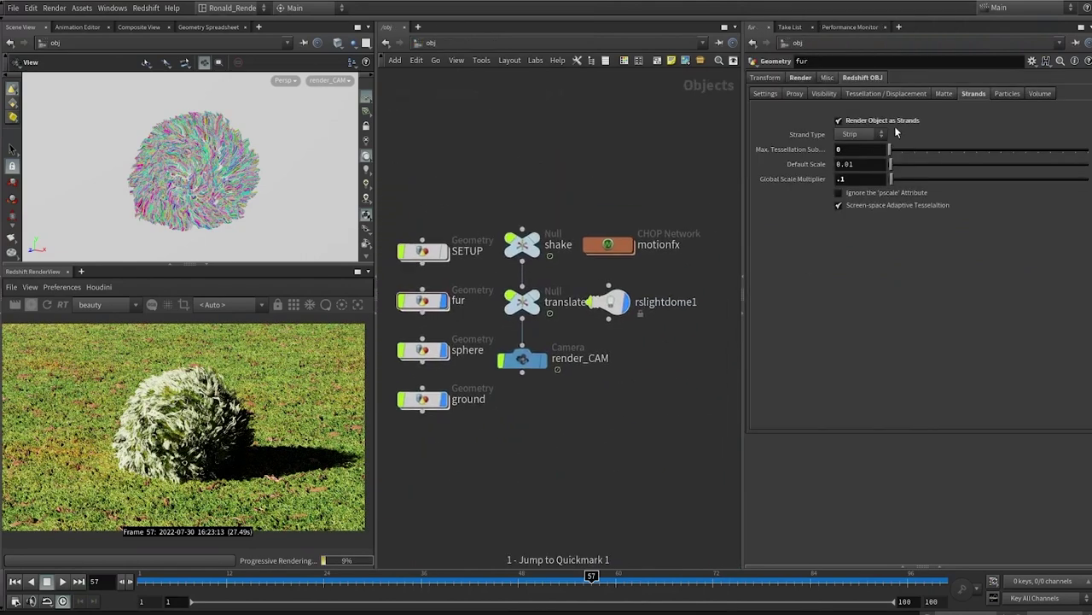
pyautogui.click(803, 78)
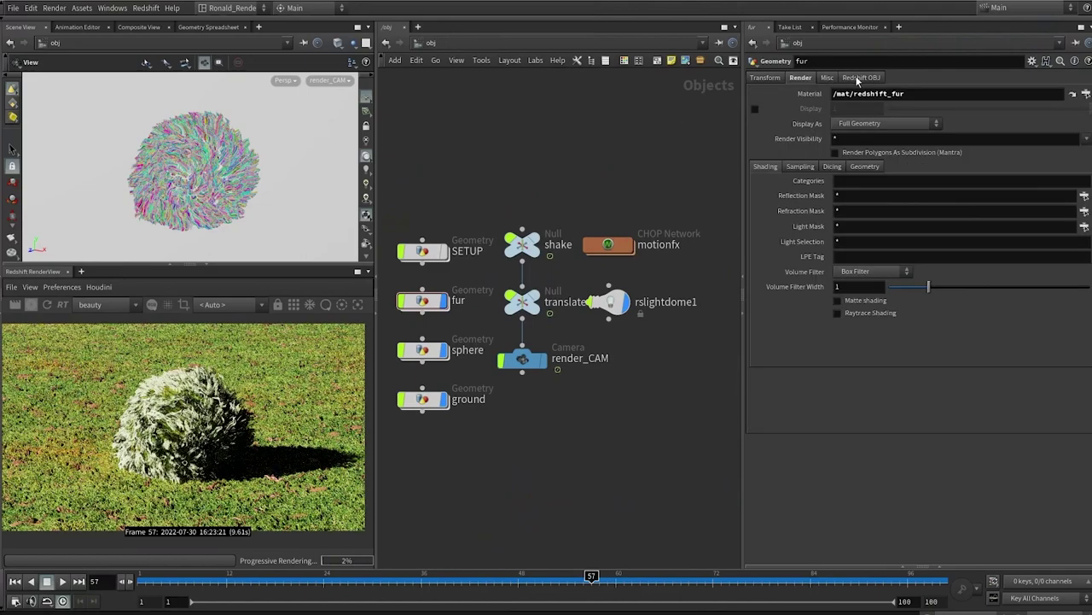
pyautogui.click(859, 78)
pyautogui.click(882, 245)
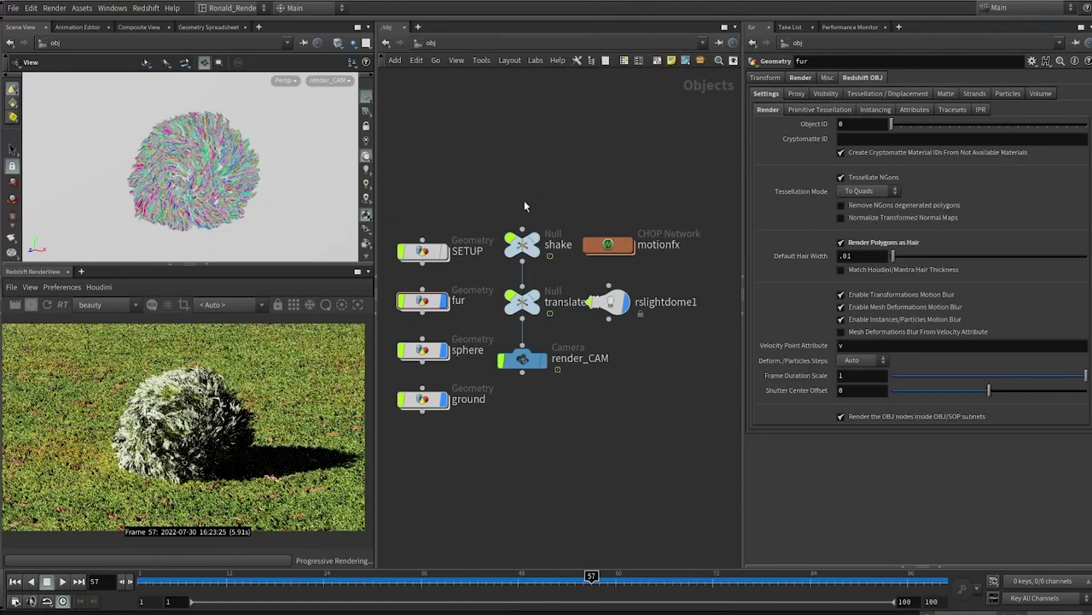
pyautogui.moveTo(524, 200); pyautogui.dragTo(614, 163, button='middle')
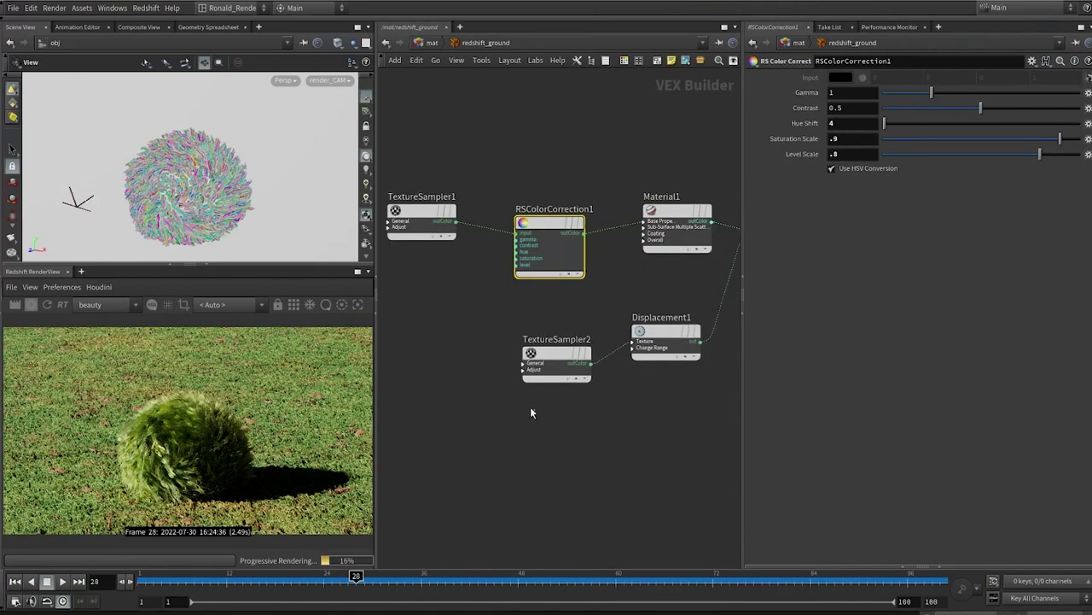
# Open the redshift_fur material network and set Hair2's Roughness to 0.6.
pyautogui.press('1')
pyautogui.doubleClick(431, 347)
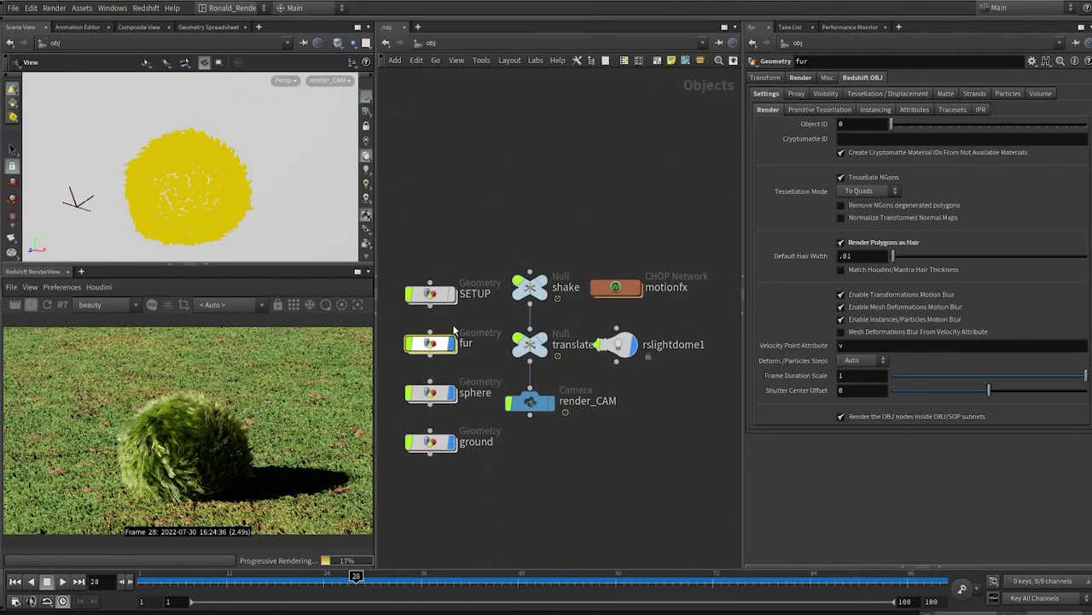
pyautogui.press('2')
pyautogui.doubleClick(535, 219)
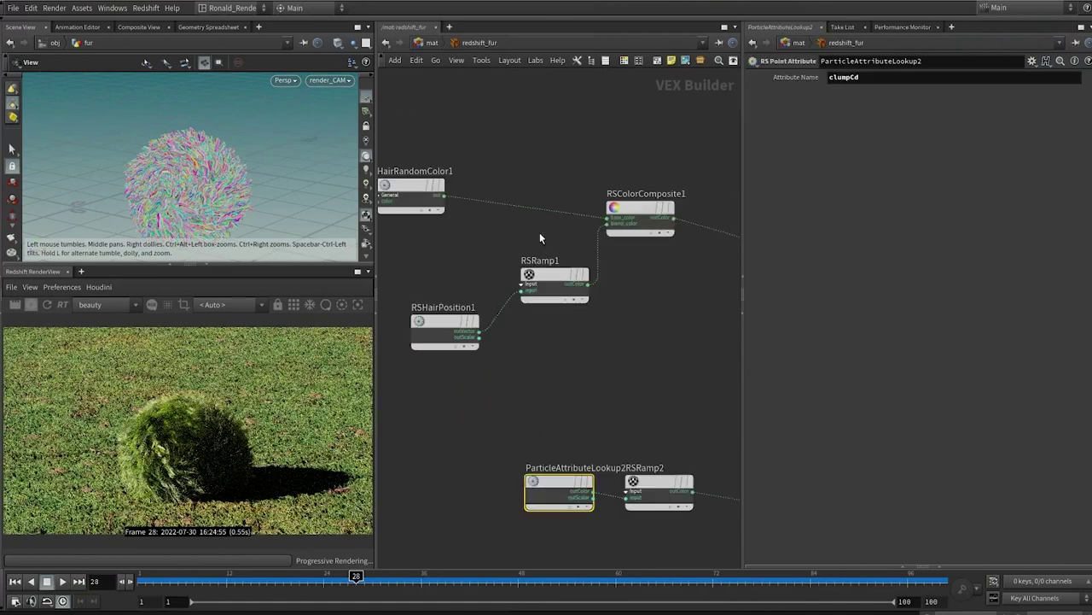
pyautogui.moveTo(592, 349); pyautogui.dragTo(426, 408, button='middle')
pyautogui.scroll(-3, 505, 374)
pyautogui.scroll(2, 505, 379)
pyautogui.click(586, 321)
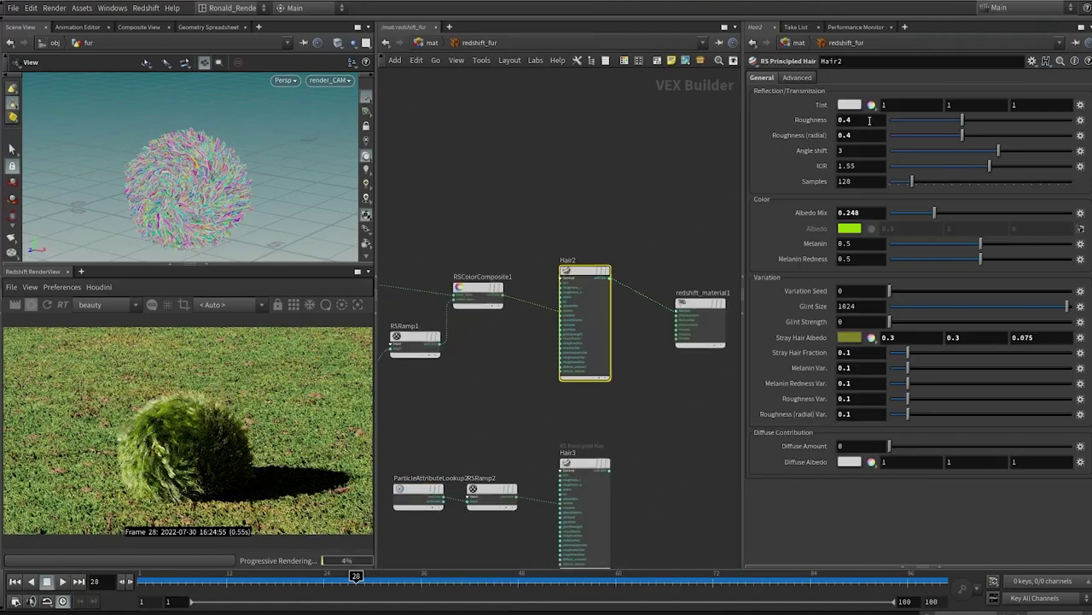
pyautogui.click(860, 119)
pyautogui.write('.6')
pyautogui.press('Return')
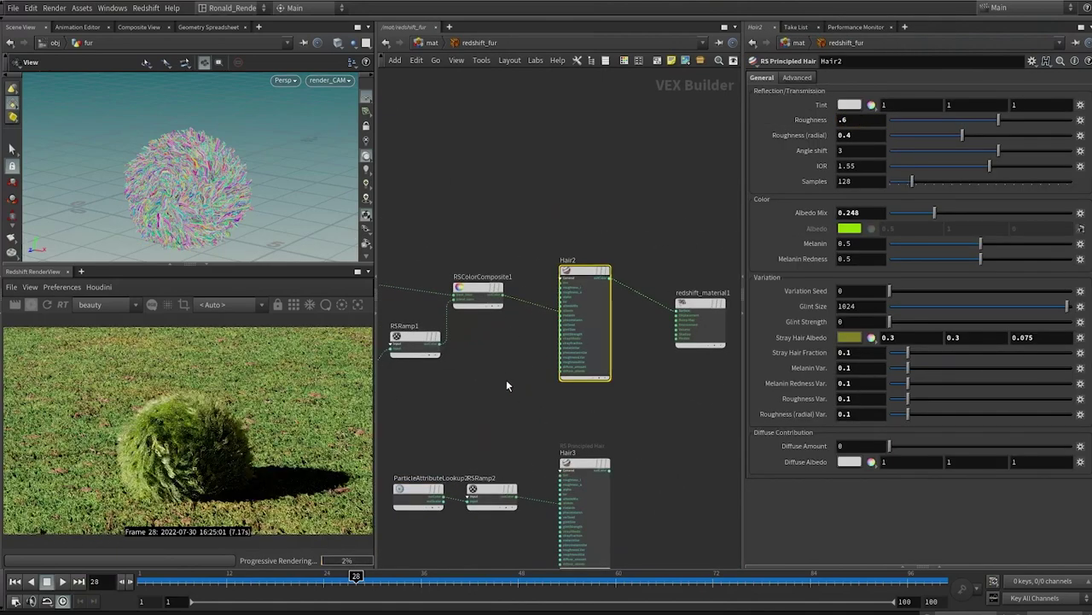
# Try deleting the middle and end points of RSRamp1's ramp, and undo both deletions.
pyautogui.moveTo(506, 379); pyautogui.dragTo(581, 362, button='middle')
pyautogui.click(510, 318)
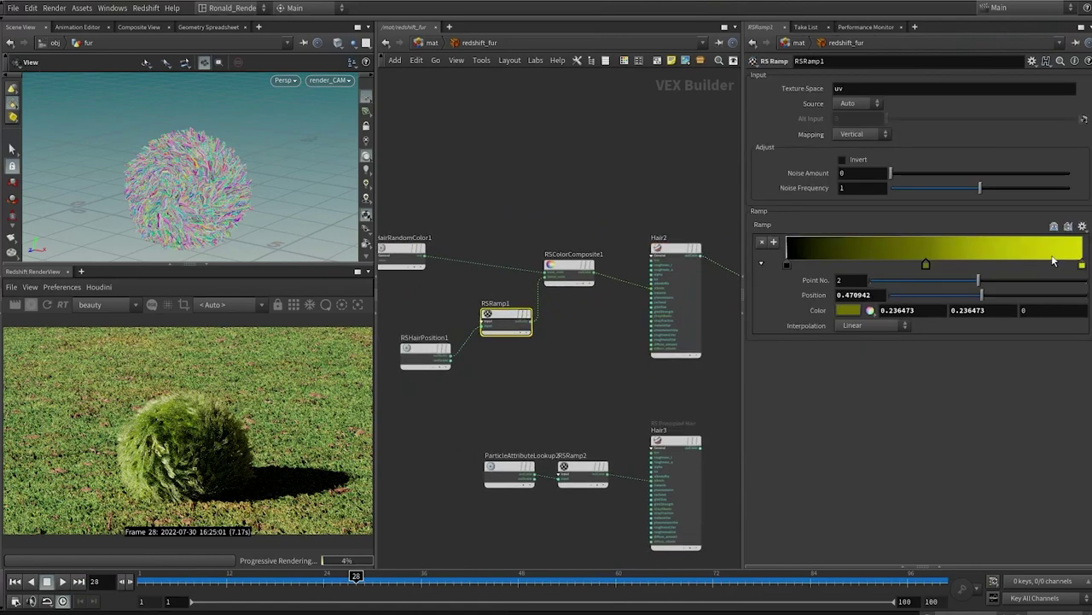
pyautogui.press('Delete')
pyautogui.press('Delete')
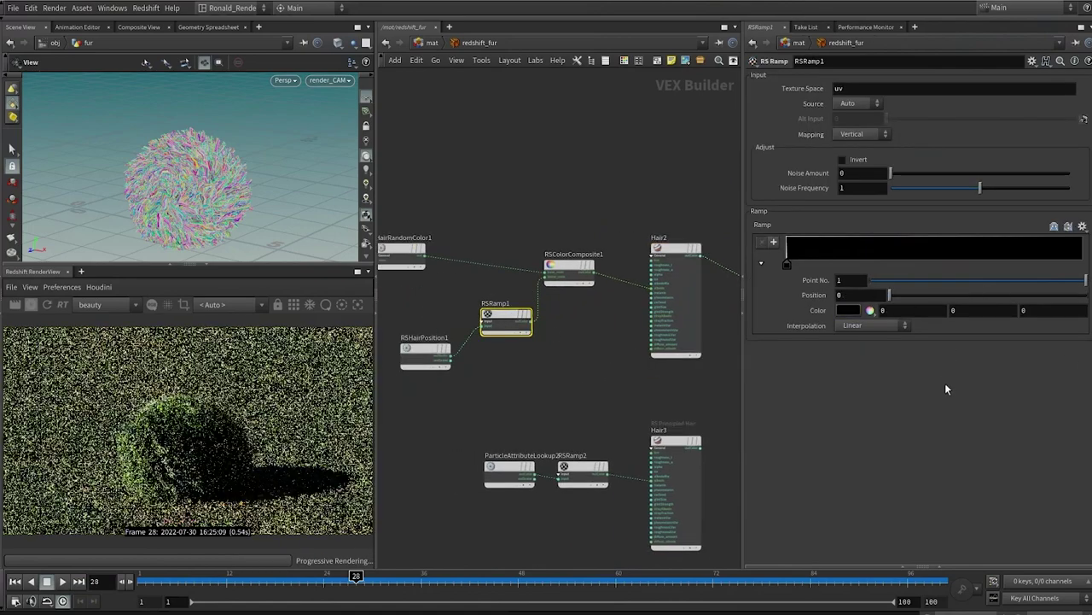
pyautogui.hotkey('ctrl', 'z')
pyautogui.hotkey('ctrl', 'z')
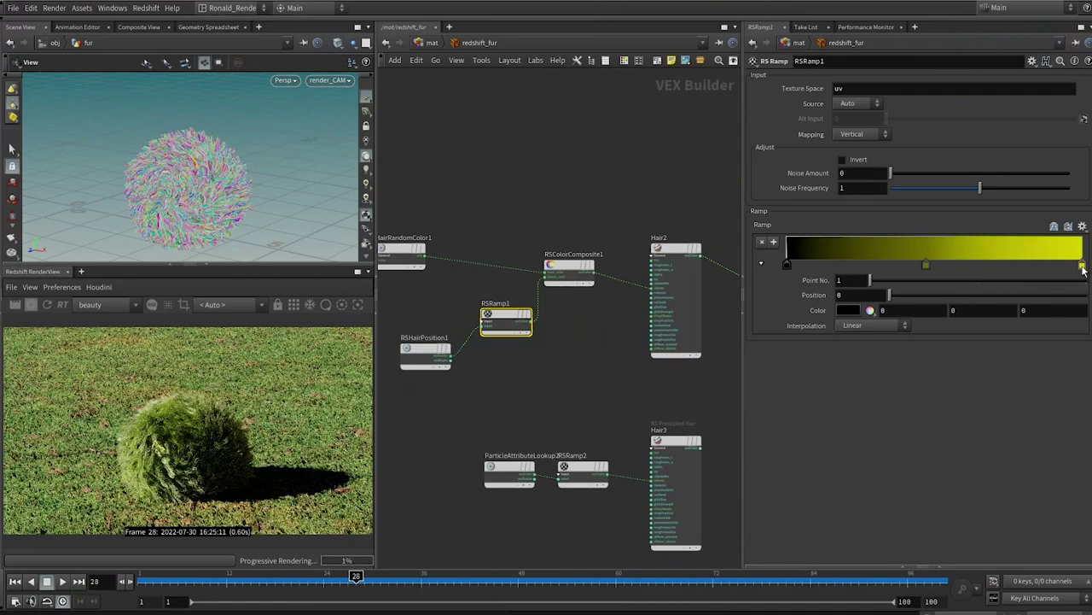
# Darken the yellow end color of RSRamp1 and move its middle point to position 0.773547.
pyautogui.doubleClick(1082, 266)
pyautogui.click(1026, 240)
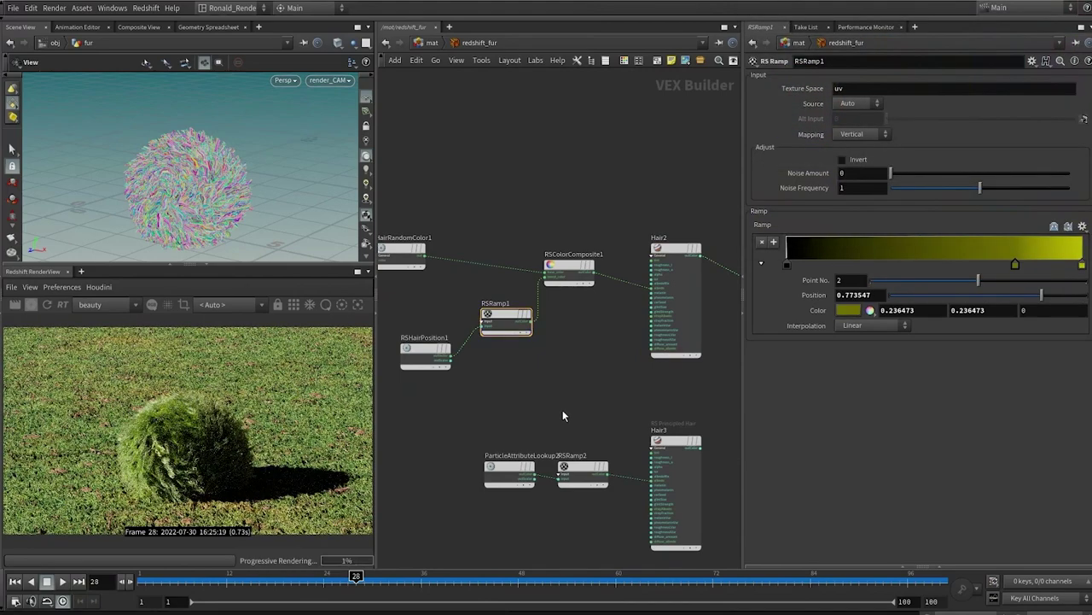
# Return to the object level and turn off the sphere object's display flag.
pyautogui.press('1')
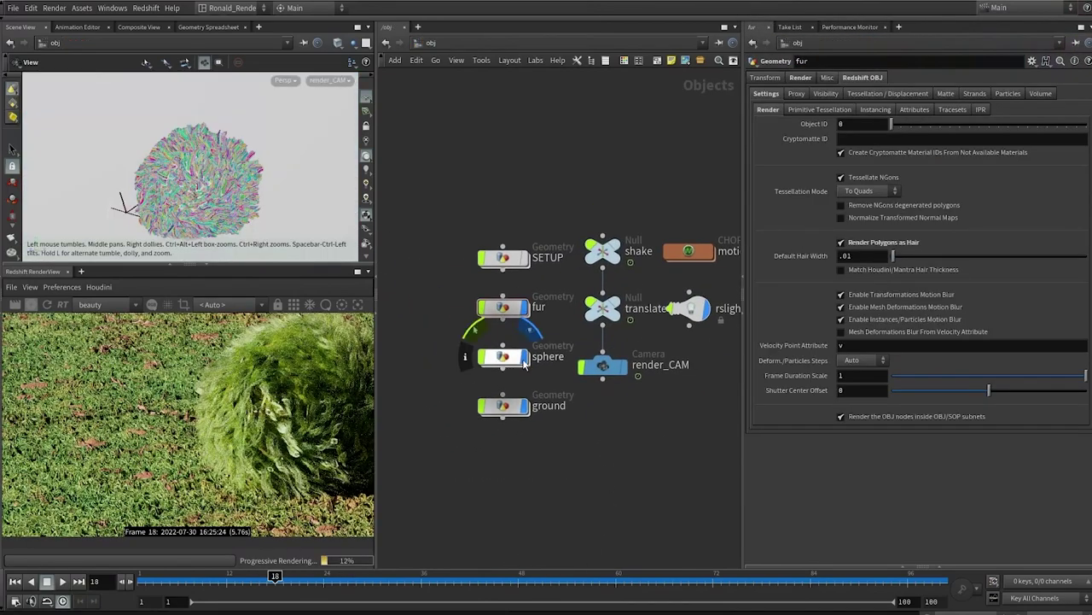
pyautogui.click(524, 359)
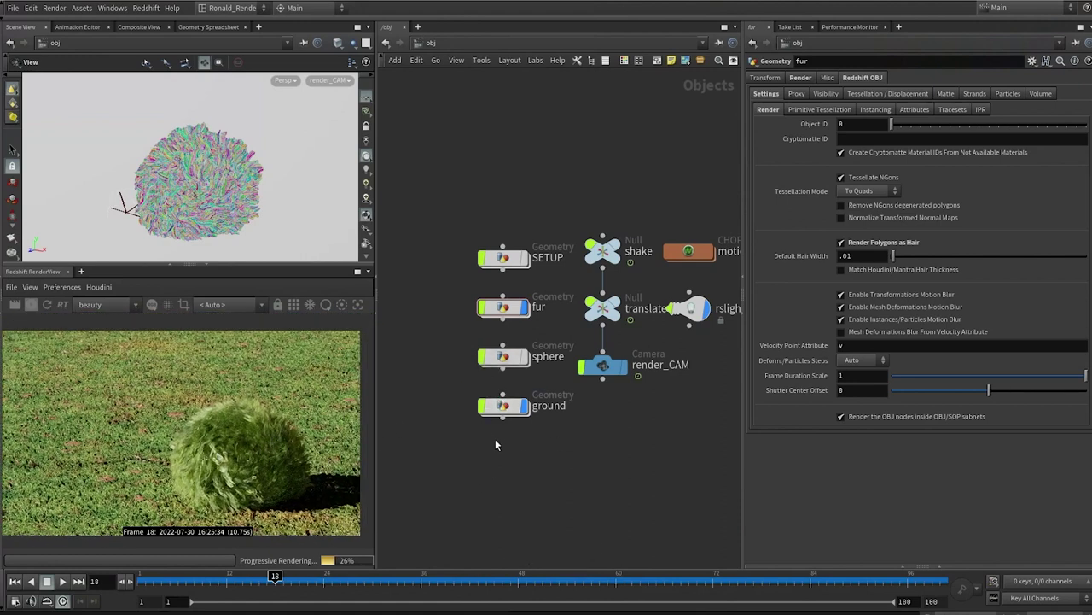
# Open the redshift_ground material network and browse the texture library for a different image for TextureSampler1.
pyautogui.click(509, 409)
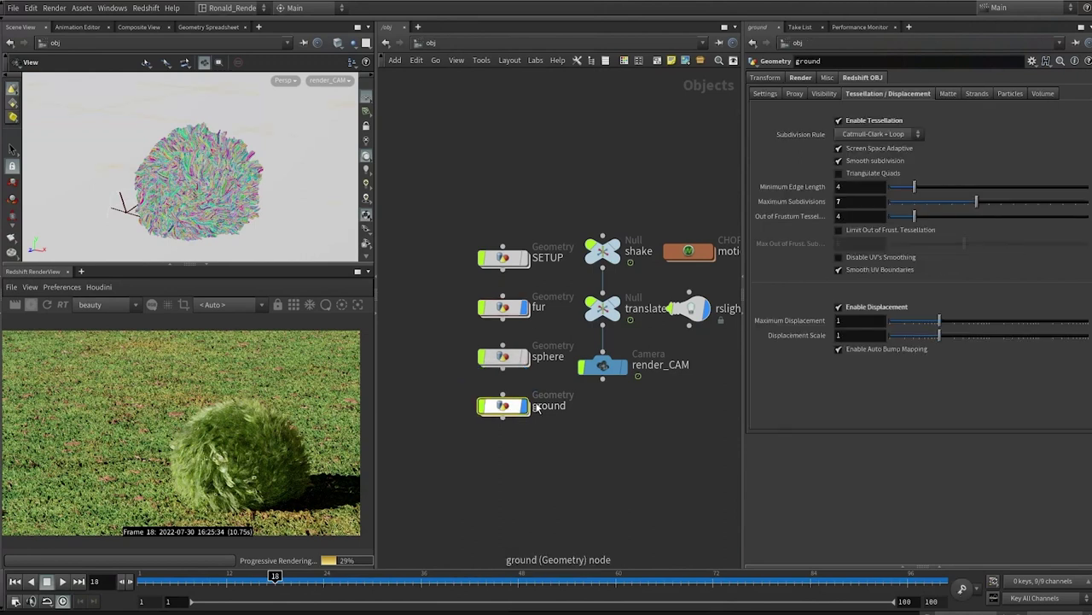
pyautogui.press('2')
pyautogui.doubleClick(602, 413)
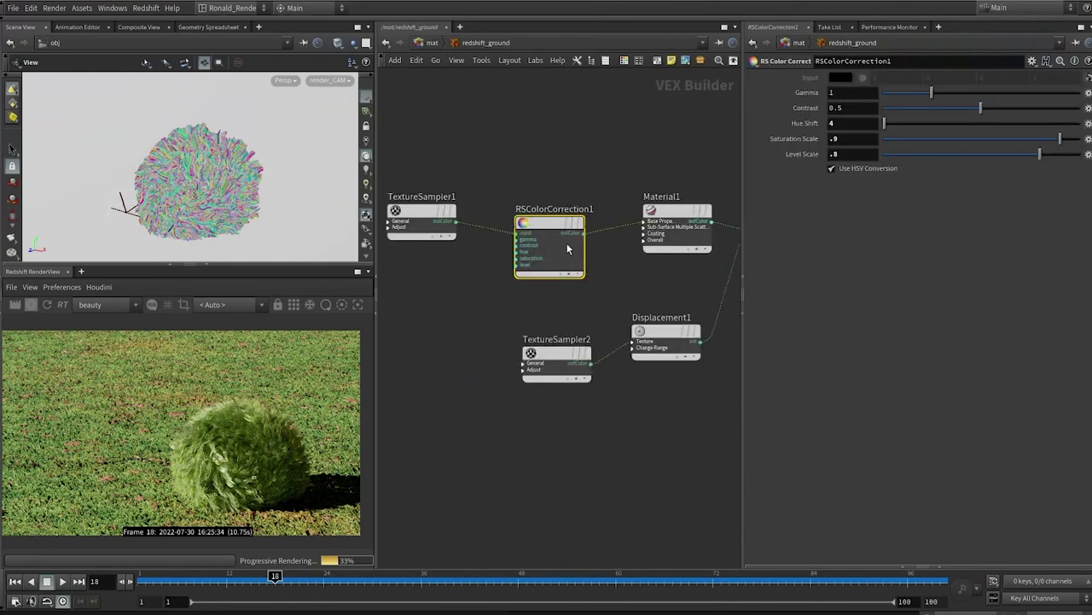
pyautogui.moveTo(657, 196)
pyautogui.mouseDown(button='middle')
pyautogui.moveTo(555, 239)
pyautogui.moveTo(600, 195)
pyautogui.moveTo(638, 190)
pyautogui.mouseUp(button='middle')
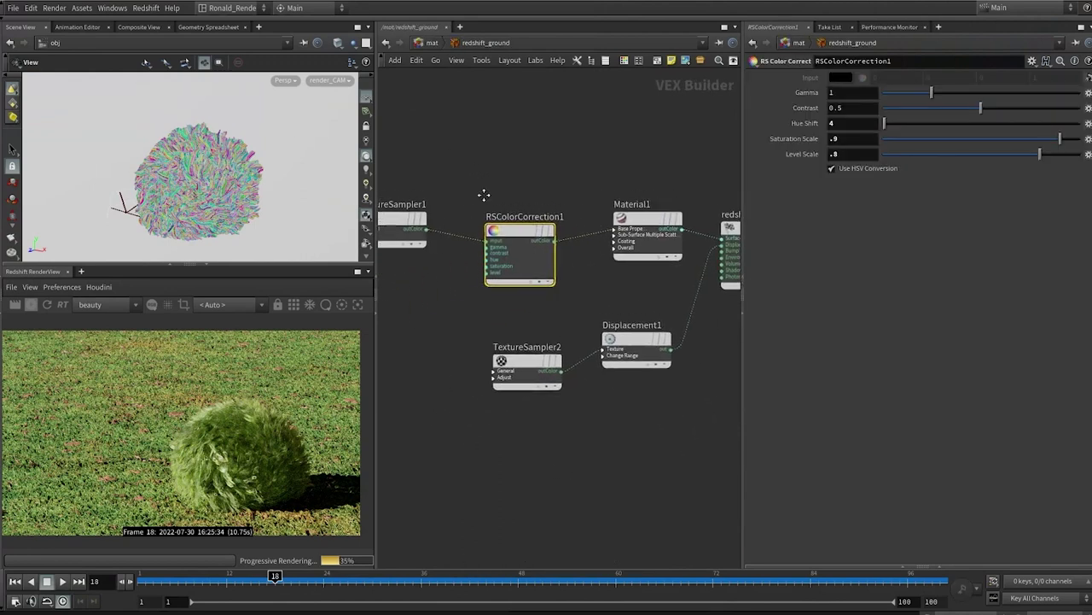
pyautogui.moveTo(483, 195); pyautogui.dragTo(559, 243, button='middle')
pyautogui.moveTo(468, 184); pyautogui.dragTo(445, 324)
pyautogui.click(1067, 105)
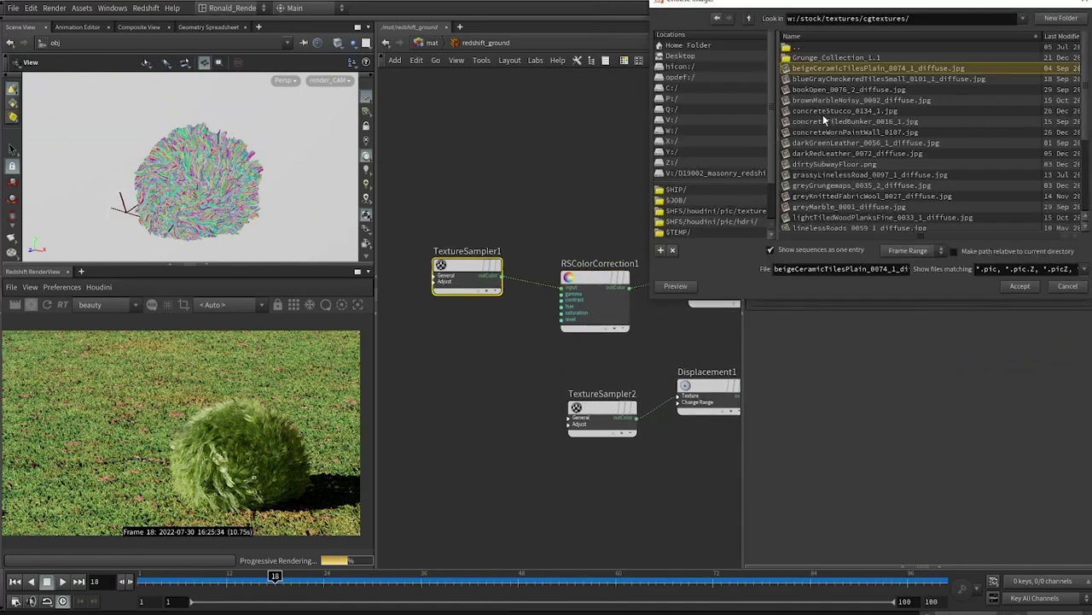
pyautogui.press('Escape')
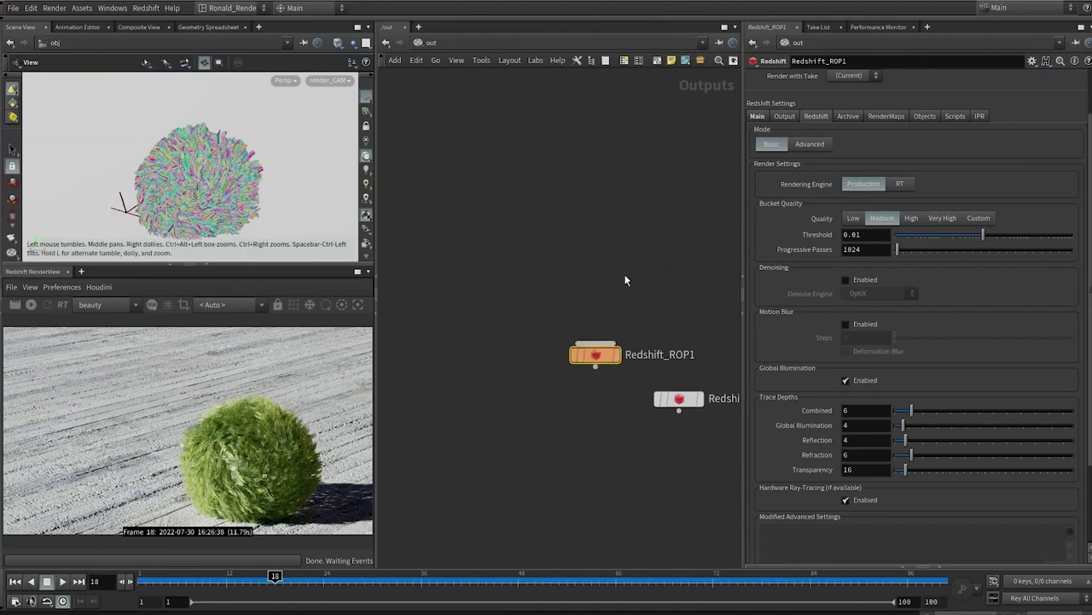
# Enable Live SOP Level Updates, Live Update Stylesheets and Live Update COP2 Textures in Redshift_ROP1's IPR options.
pyautogui.click(982, 116)
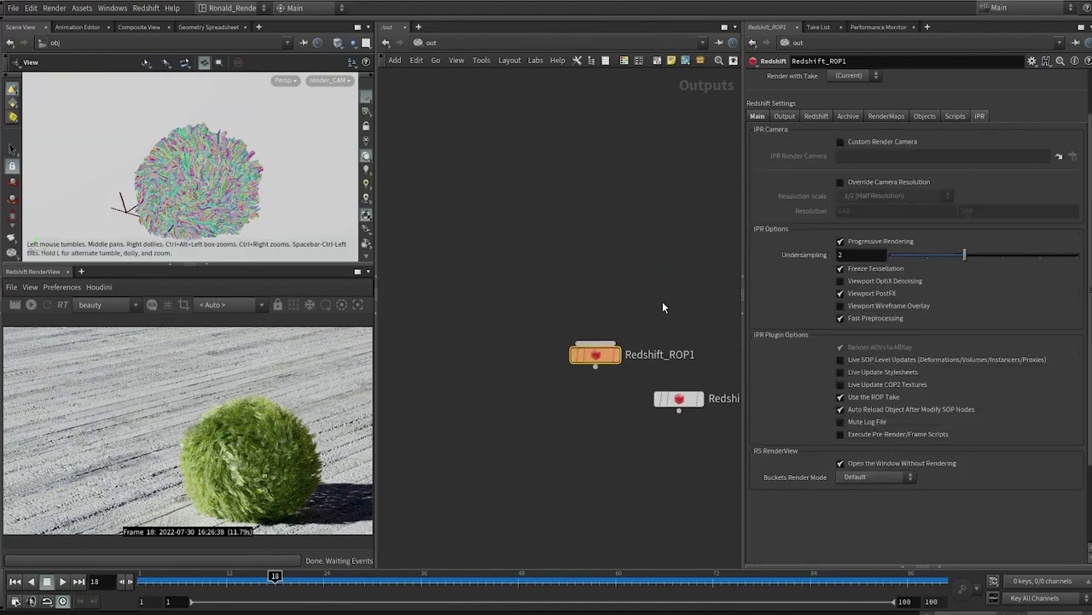
pyautogui.click(871, 360)
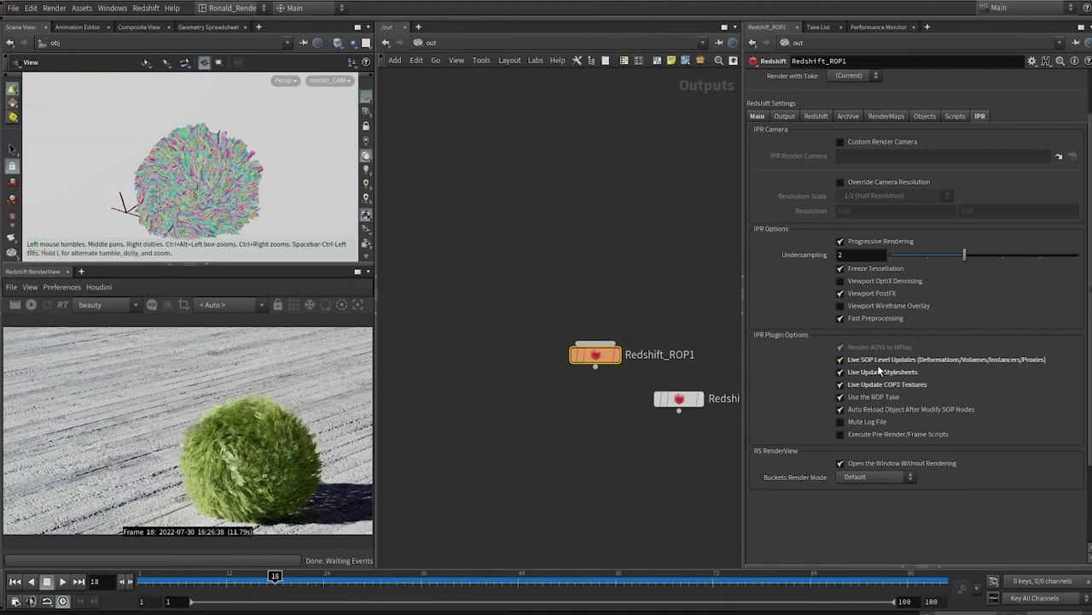
# Start the interactive Redshift render and move the timeline to frame 41.
pyautogui.click(30, 305)
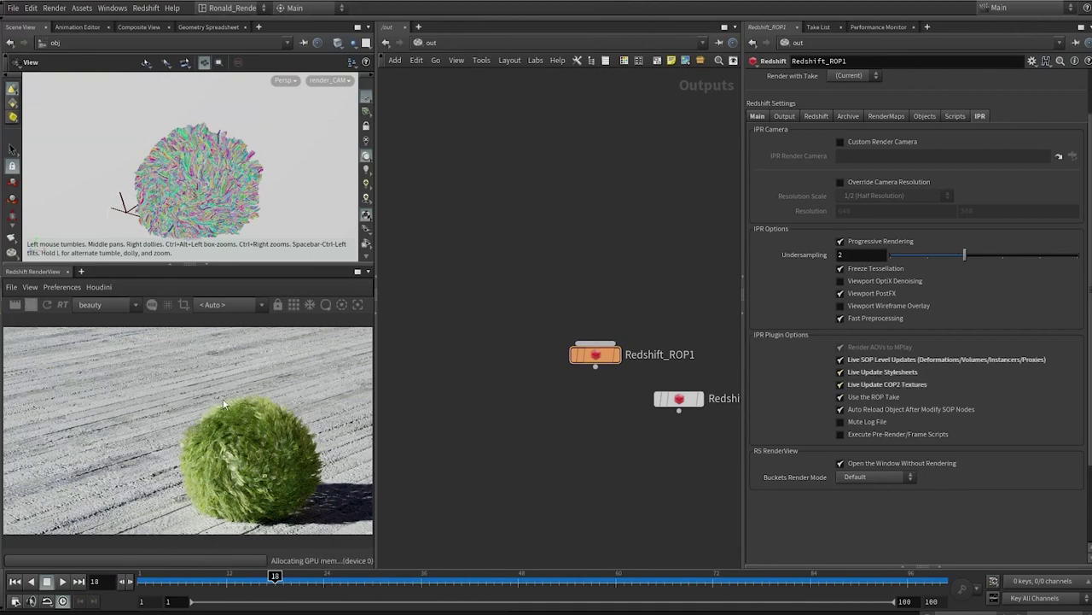
pyautogui.moveTo(532, 495); pyautogui.dragTo(478, 424, button='middle')
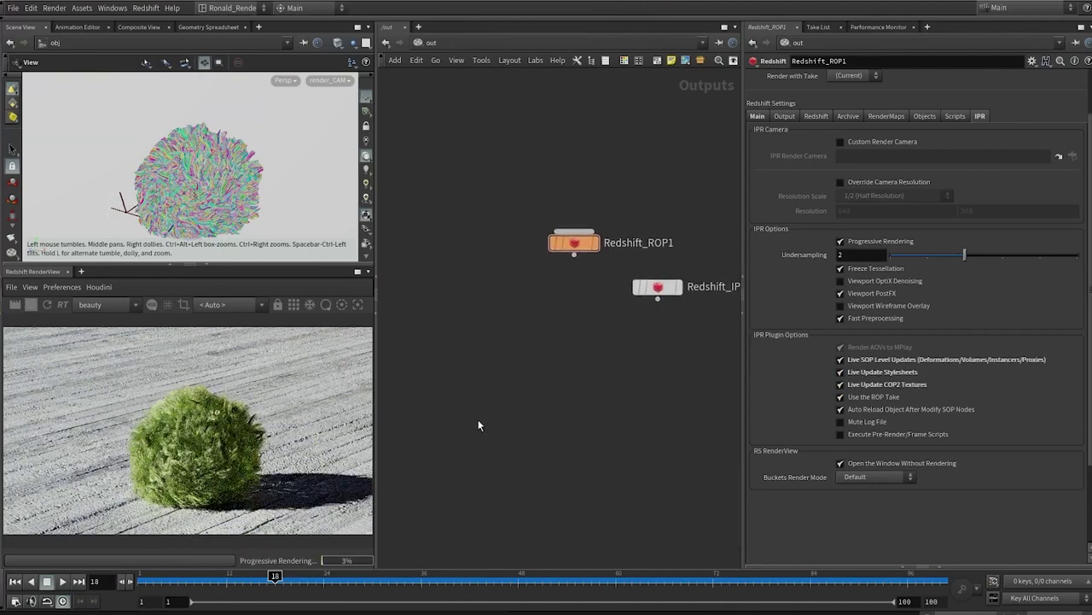
pyautogui.click(462, 581)
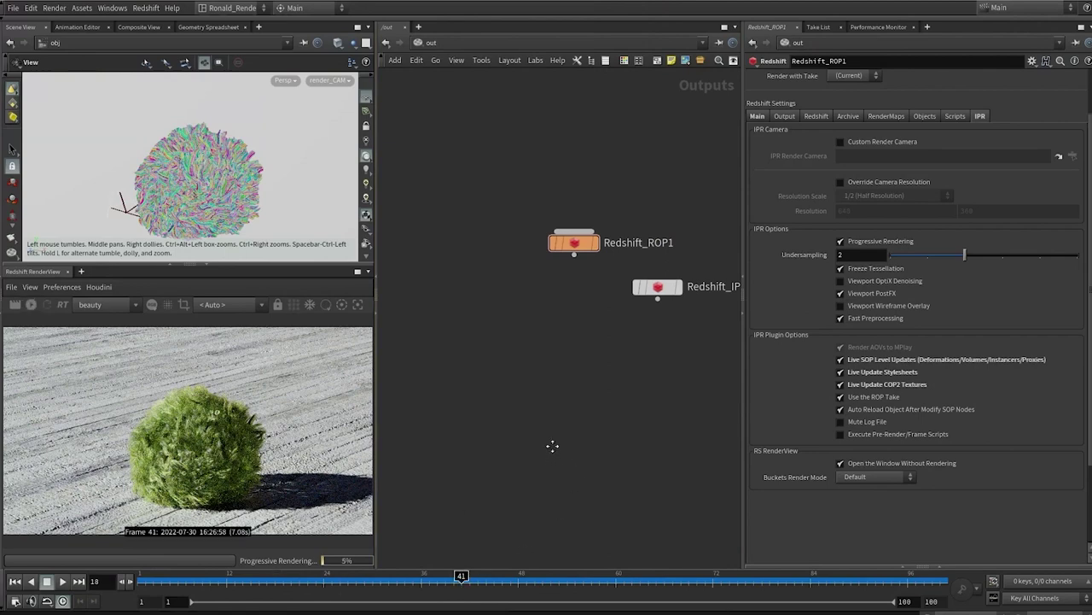
pyautogui.moveTo(551, 447); pyautogui.dragTo(545, 414, button='middle')
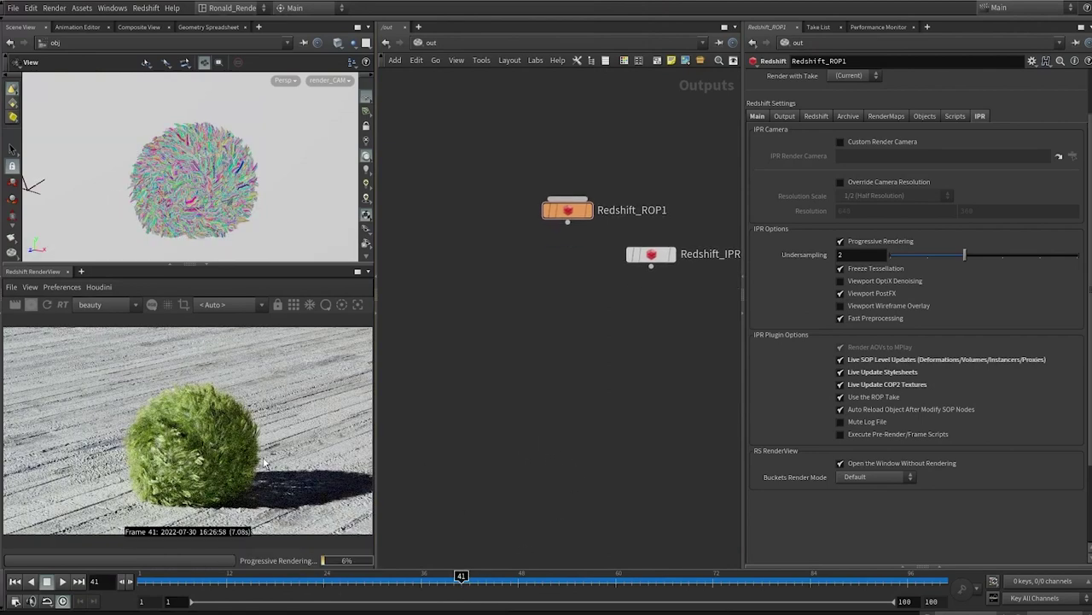
# In the redshift_ground material network, set Material1's reflection roughness to 0.6 and its reflection samples to 512.
pyautogui.press('n')
pyautogui.scroll(2, 628, 395)
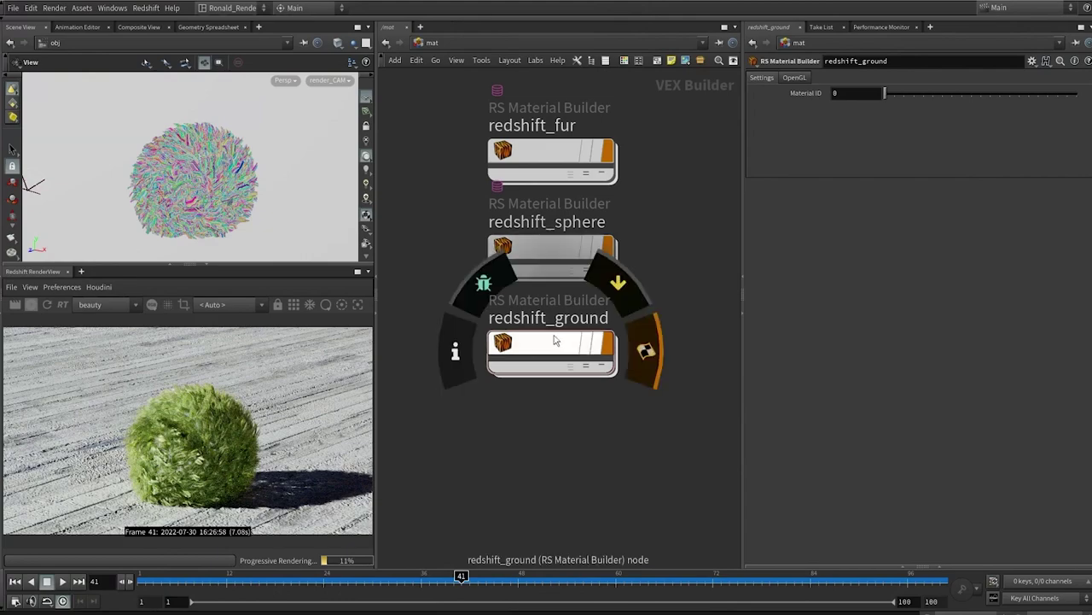
pyautogui.doubleClick(556, 341)
pyautogui.moveTo(585, 357); pyautogui.dragTo(418, 574, button='middle')
pyautogui.click(563, 314)
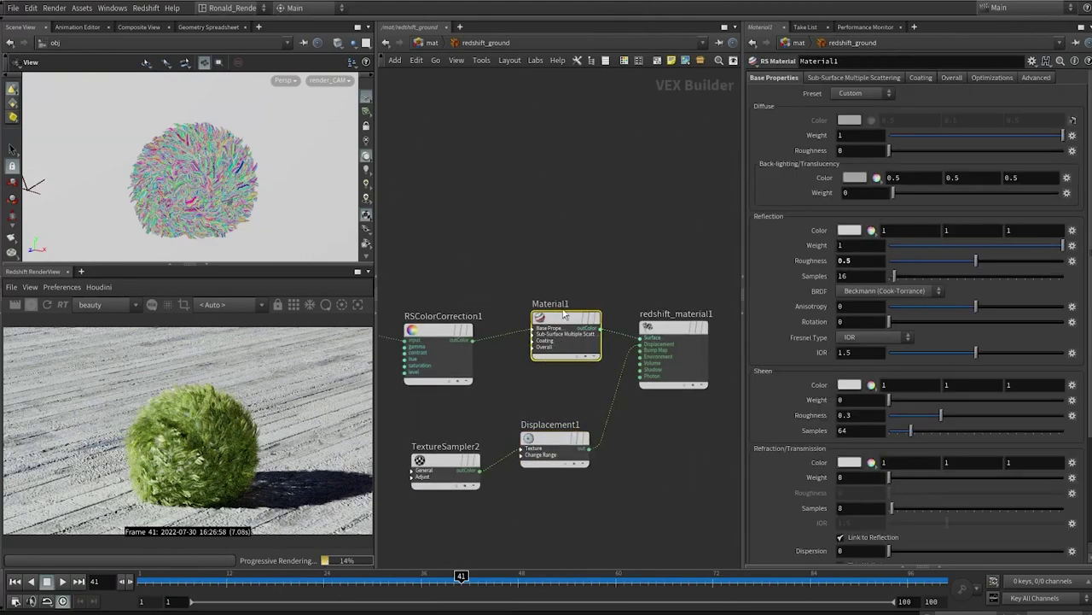
pyautogui.write('.6')
pyautogui.press('Tab')
pyautogui.write('512')
pyautogui.press('Return')
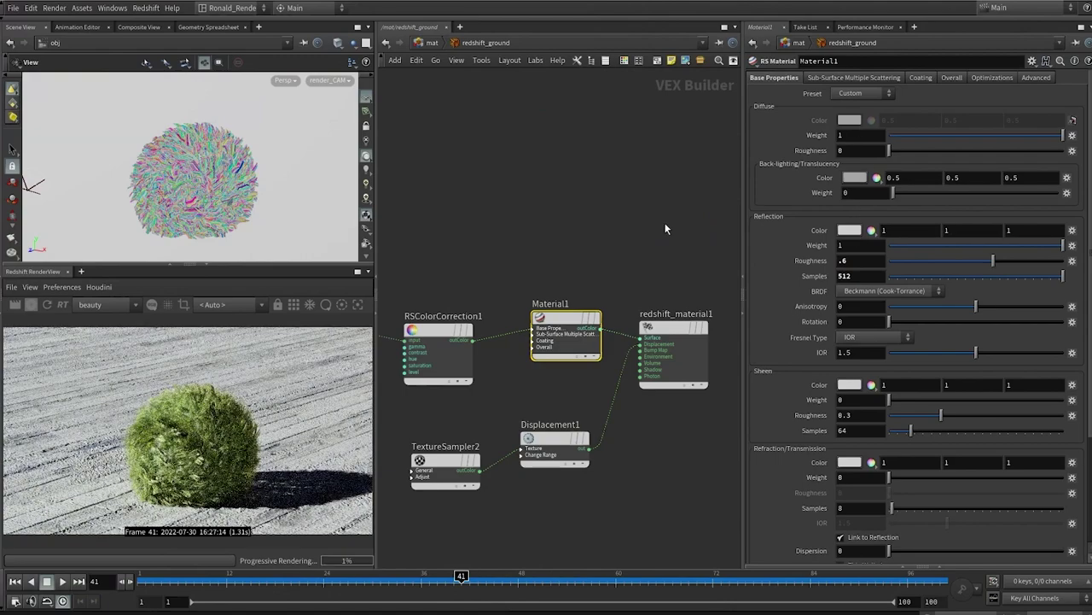
# Add an RS Color Constant node above RSColorCorrection1 in the ground material network.
pyautogui.click(449, 329)
pyautogui.moveTo(579, 269); pyautogui.dragTo(724, 173, button='middle')
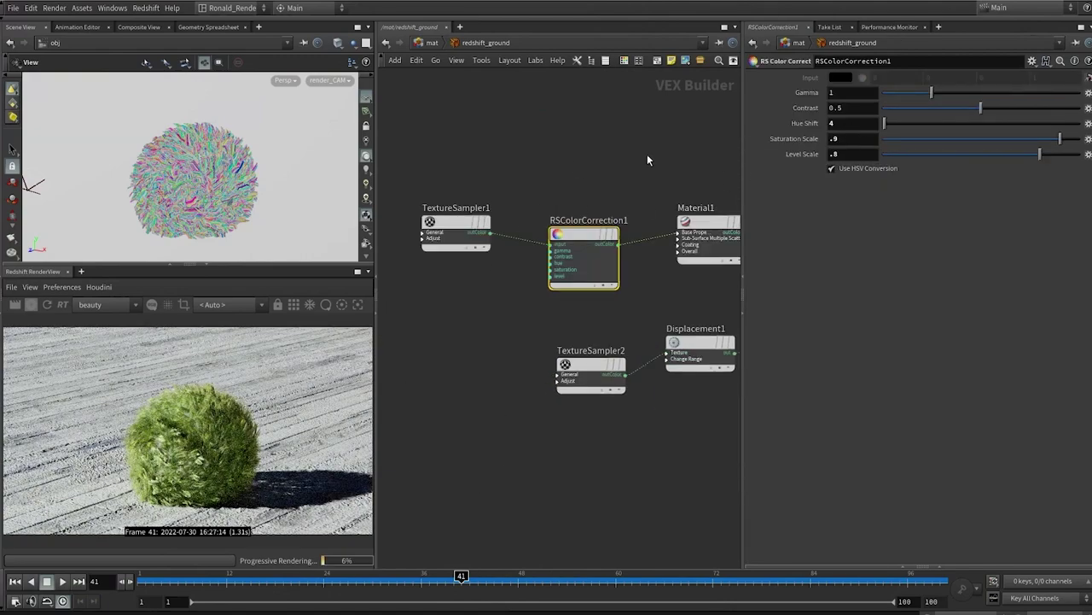
pyautogui.moveTo(583, 175); pyautogui.dragTo(502, 184, button='middle')
pyautogui.press('Tab')
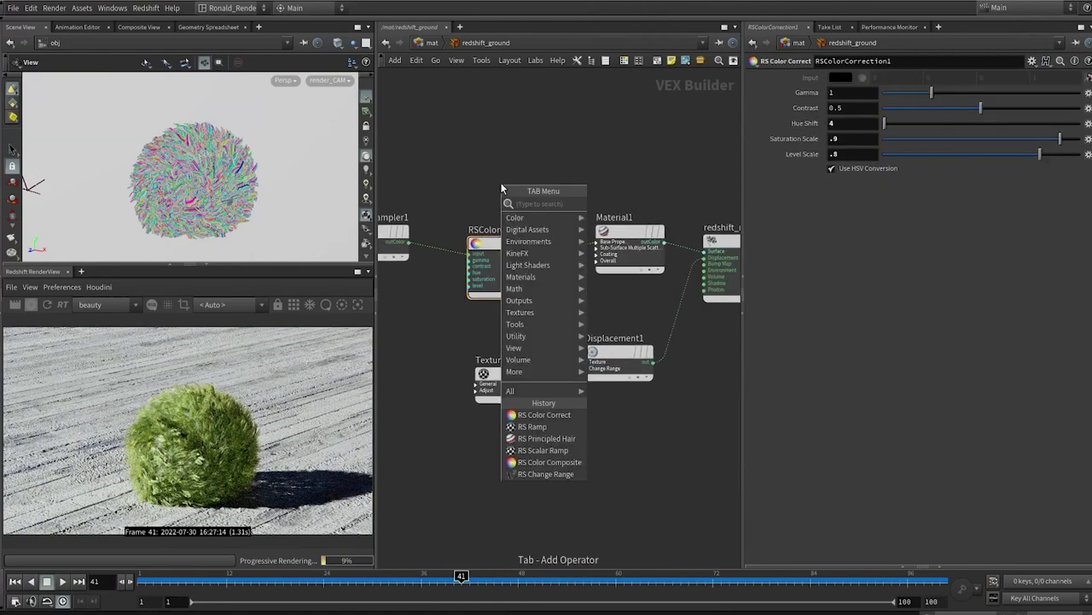
pyautogui.write('const')
pyautogui.press('Return')
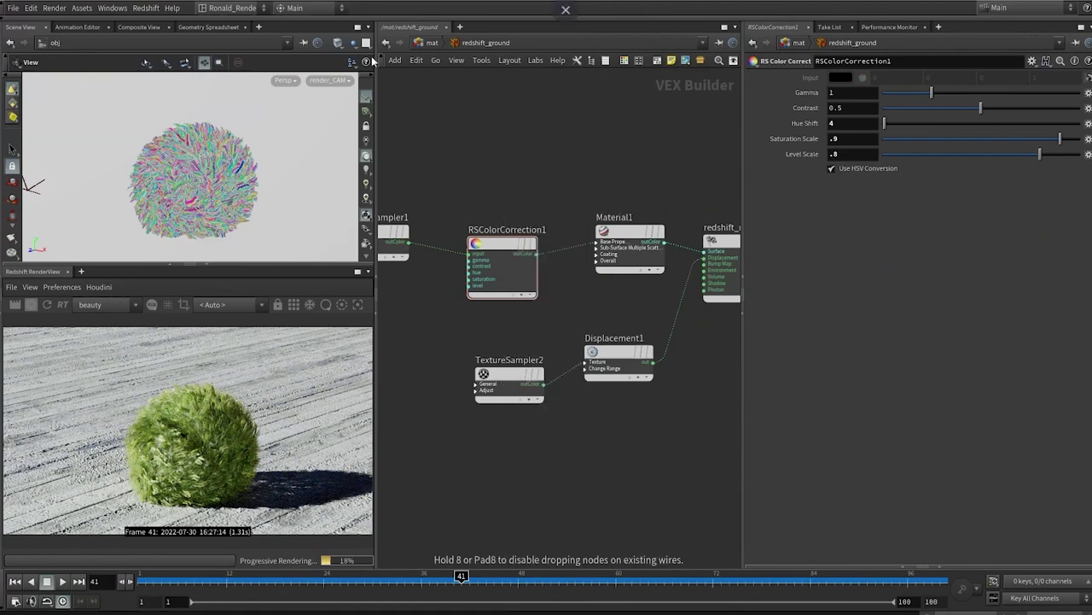
pyautogui.click(494, 166)
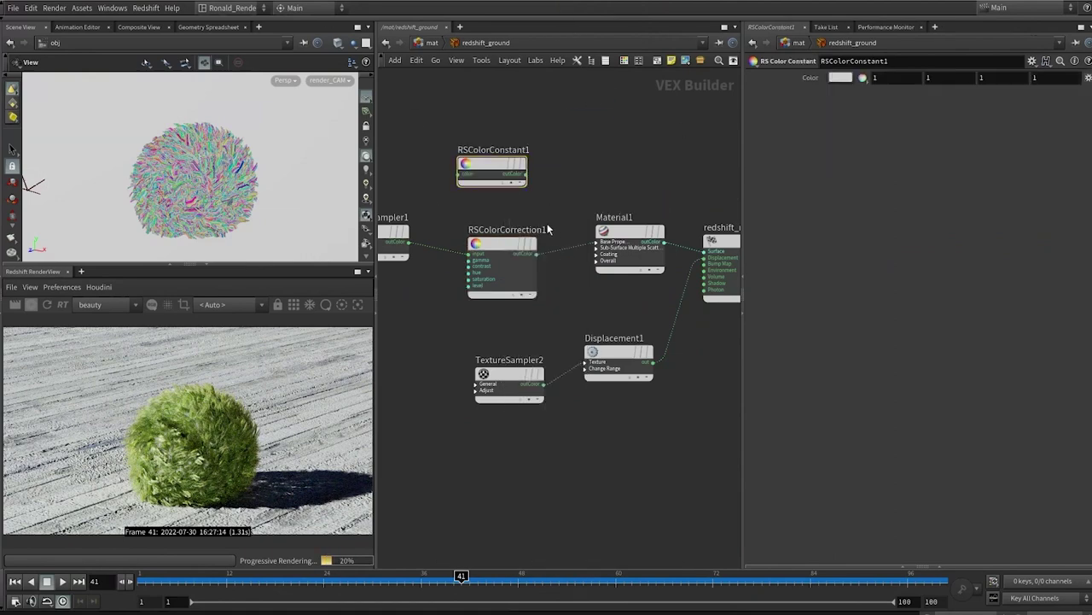
# Add an RS Color Layer before RSColorCorrection1, with the color constant as Base Layer, TextureSampler1 as Layer 1, and Layer 1 blend mode Multiply.
pyautogui.press('Tab')
pyautogui.write('la')
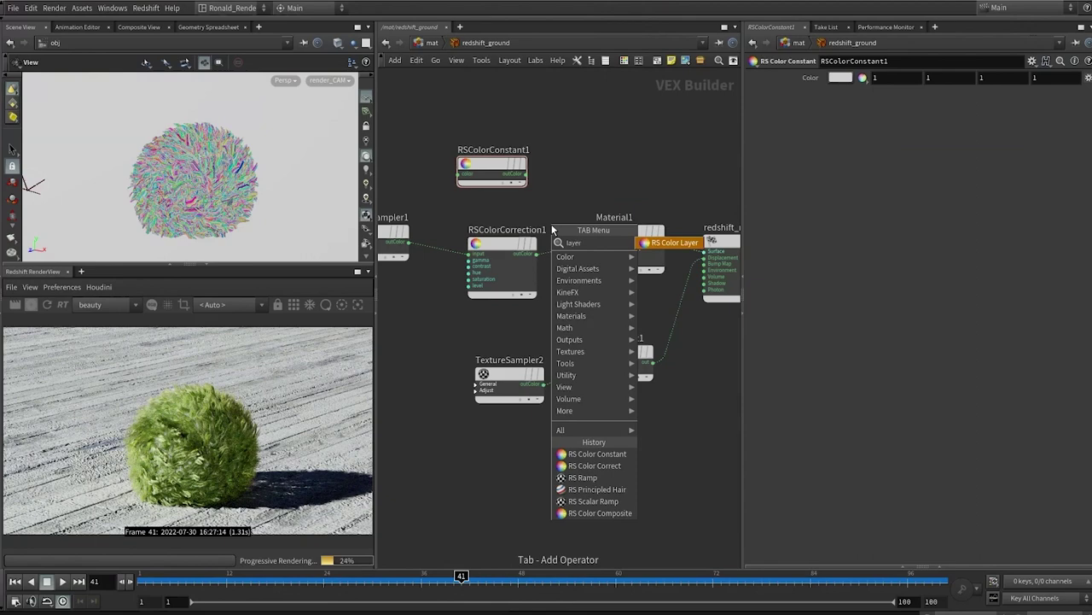
pyautogui.write('yer')
pyautogui.press('Return')
pyautogui.click(581, 188)
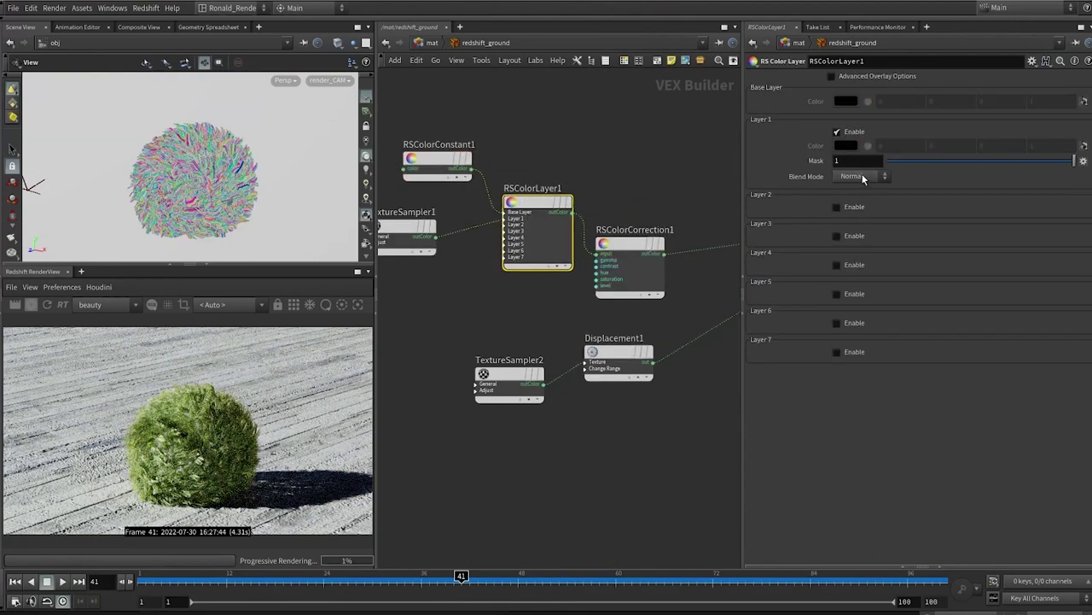
pyautogui.click(862, 176)
pyautogui.click(856, 234)
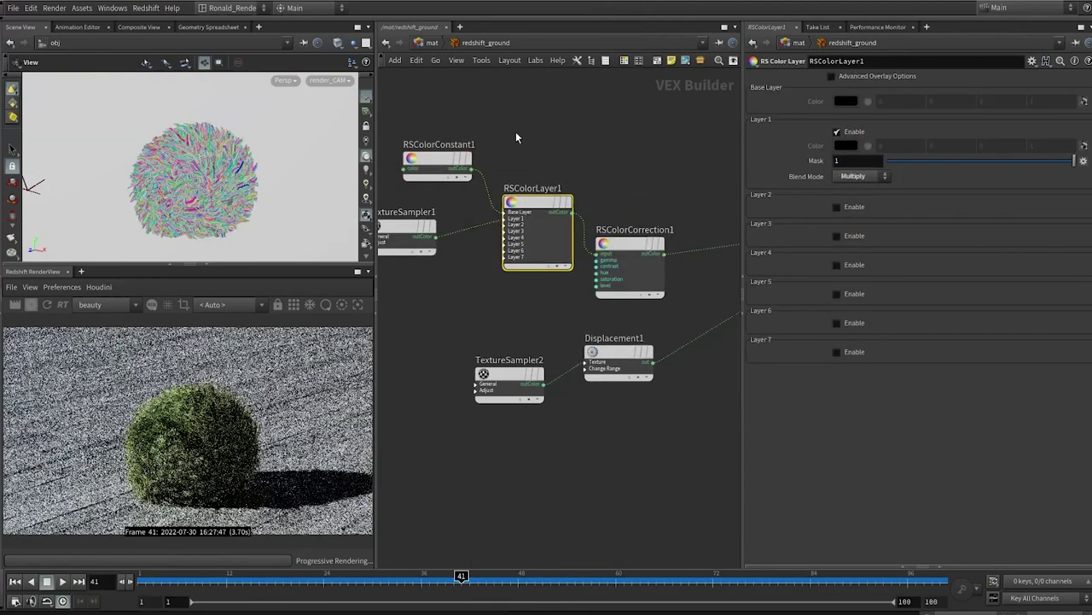
# Try yellow, orange and green tints on RSColorConstant1, and settle on a neutral grey of 0.631.
pyautogui.moveTo(462, 182); pyautogui.dragTo(466, 181)
pyautogui.click(844, 77)
pyautogui.click(911, 43)
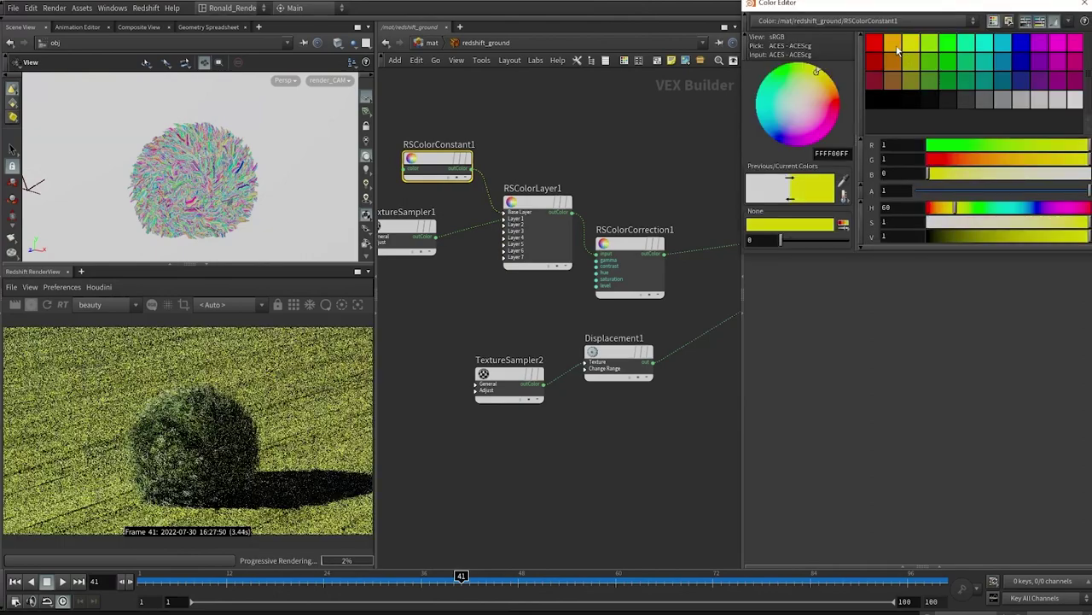
pyautogui.click(893, 43)
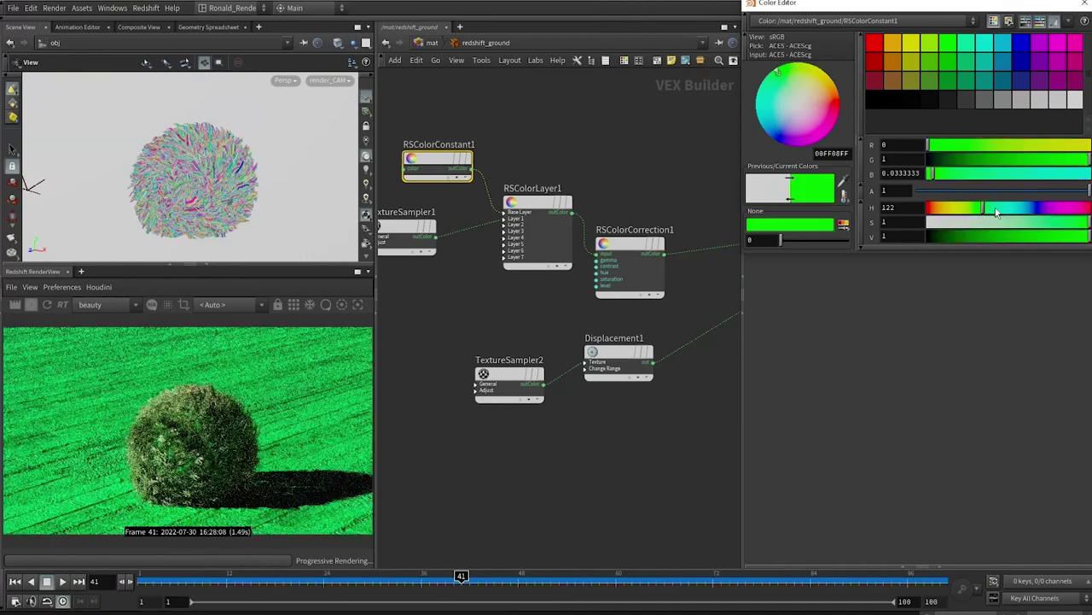
pyautogui.moveTo(996, 210); pyautogui.dragTo(1025, 211)
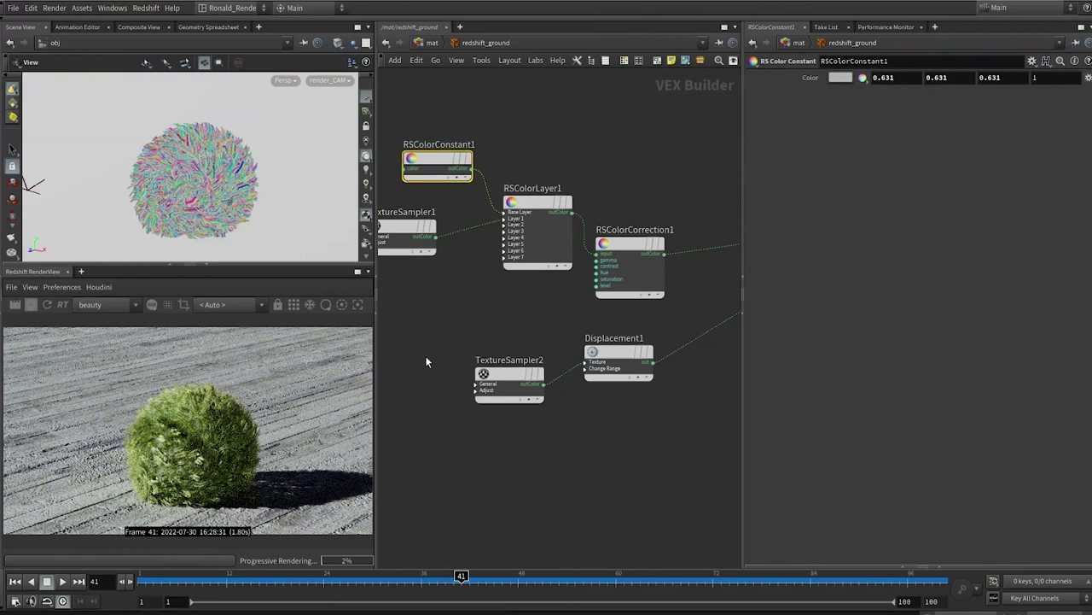
pyautogui.moveTo(425, 355); pyautogui.dragTo(522, 322, button='middle')
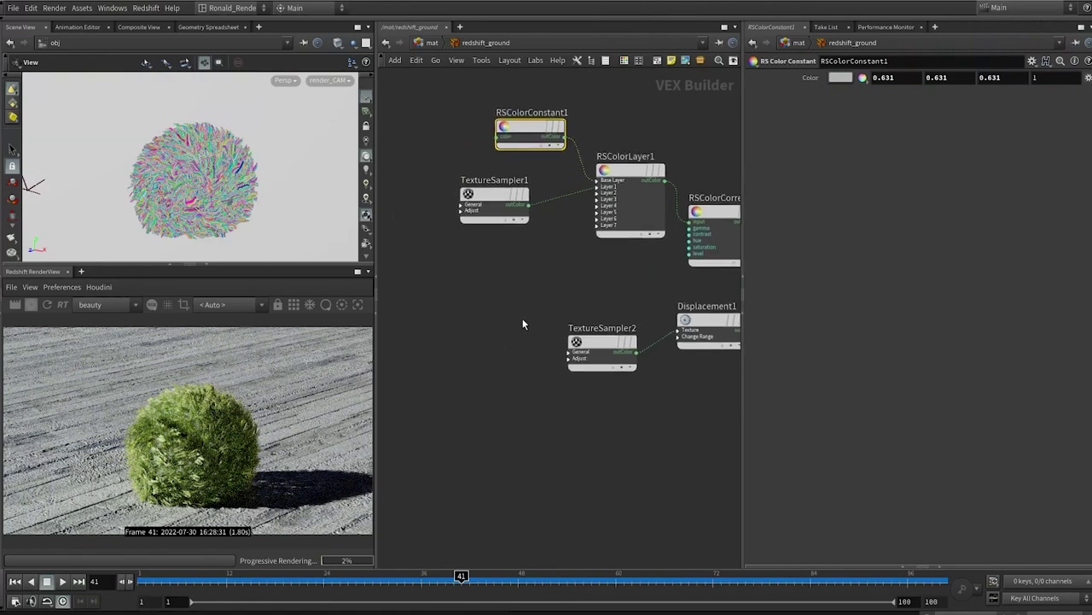
# Return to the object level and turn on the sphere object's display flag.
pyautogui.press('1')
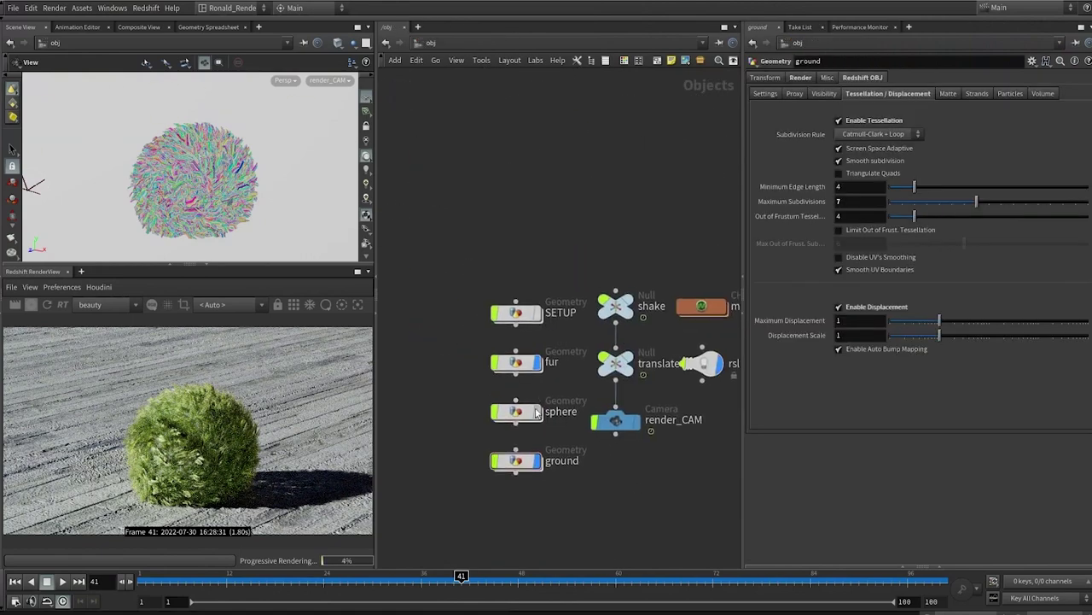
pyautogui.click(515, 407)
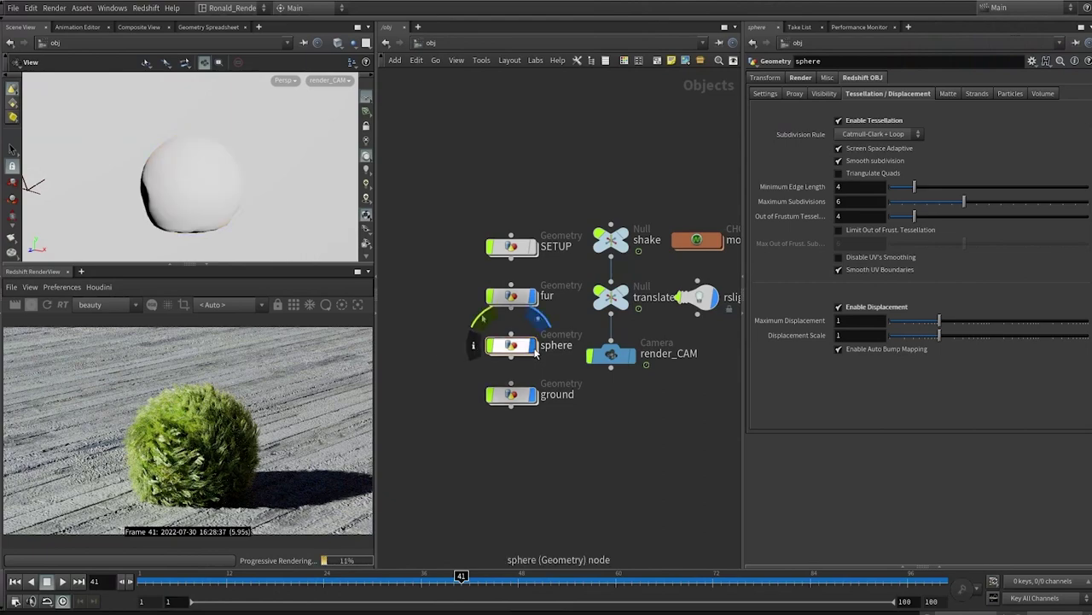
pyautogui.click(538, 319)
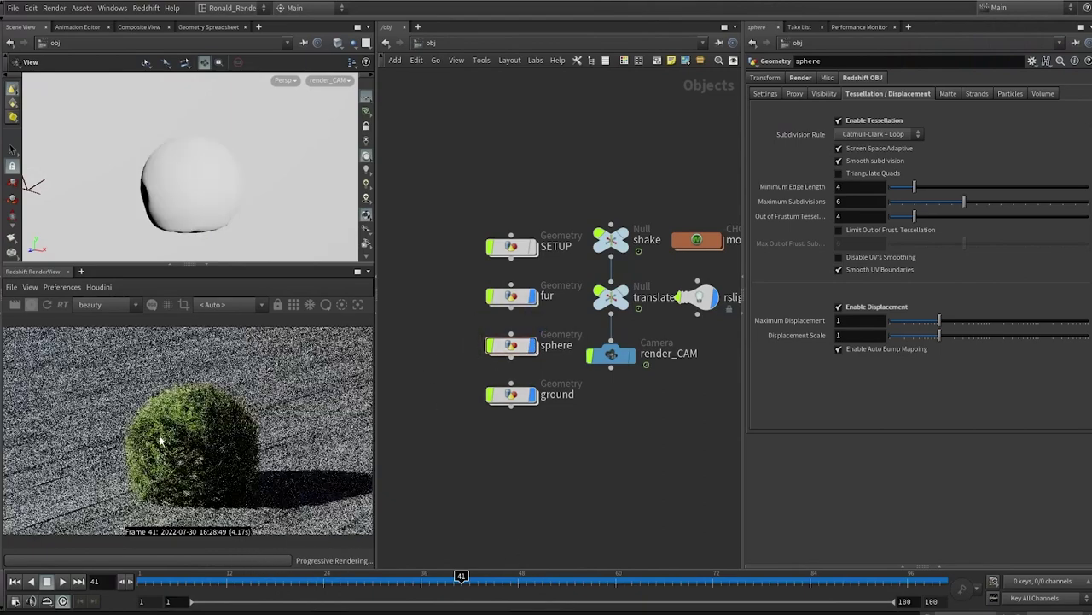
# Open the redshift_sphere material network and move redshift_material1 away from Material2.
pyautogui.doubleClick(512, 344)
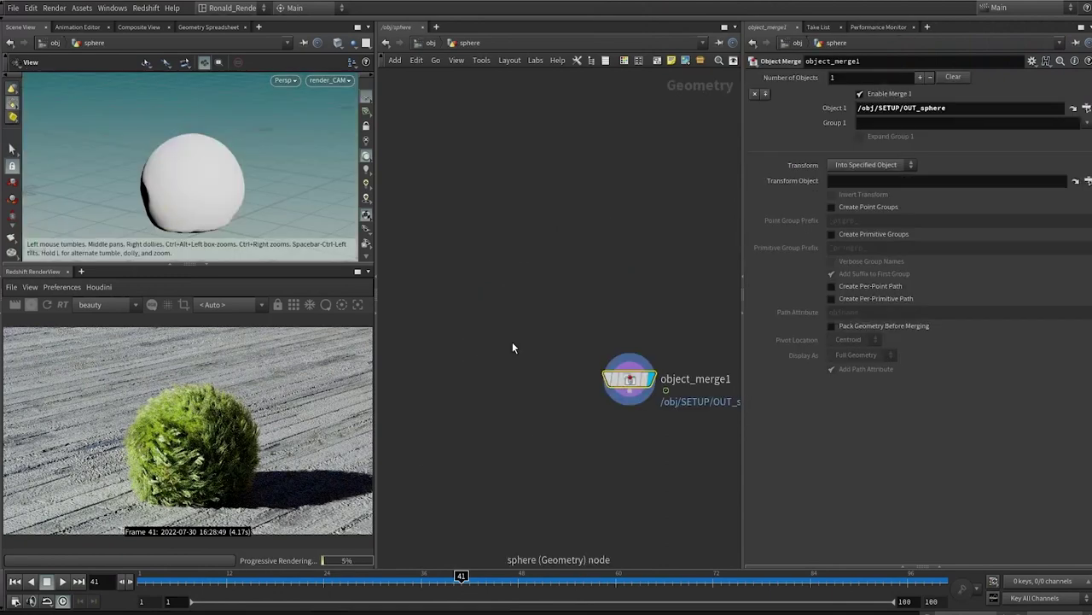
pyautogui.press('2')
pyautogui.doubleClick(503, 290)
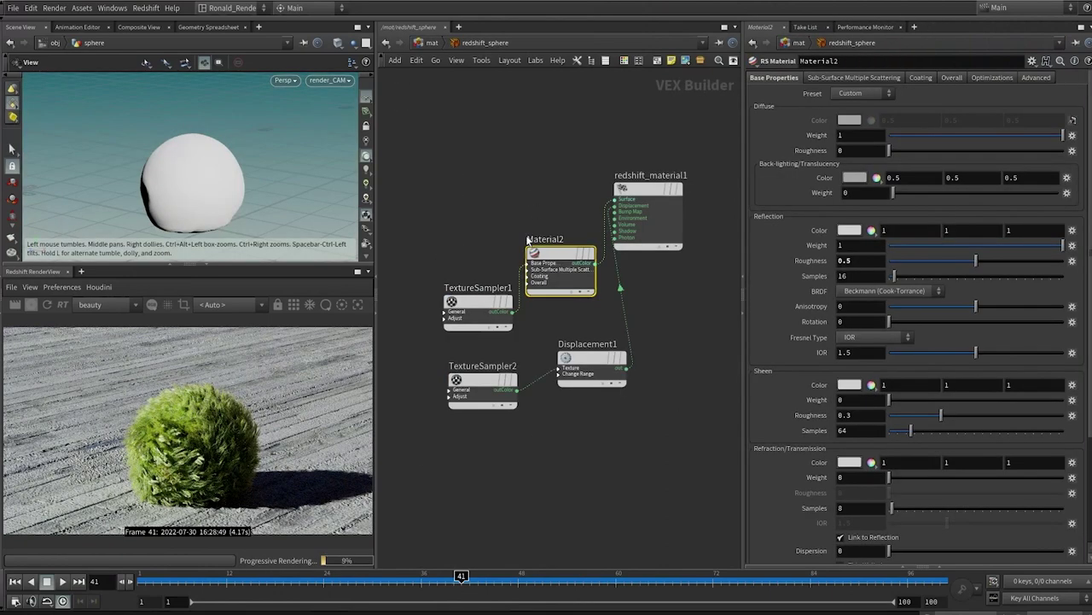
pyautogui.moveTo(527, 241); pyautogui.dragTo(470, 289, button='middle')
pyautogui.moveTo(594, 239); pyautogui.dragTo(662, 264)
pyautogui.moveTo(618, 174); pyautogui.dragTo(650, 148, button='middle')
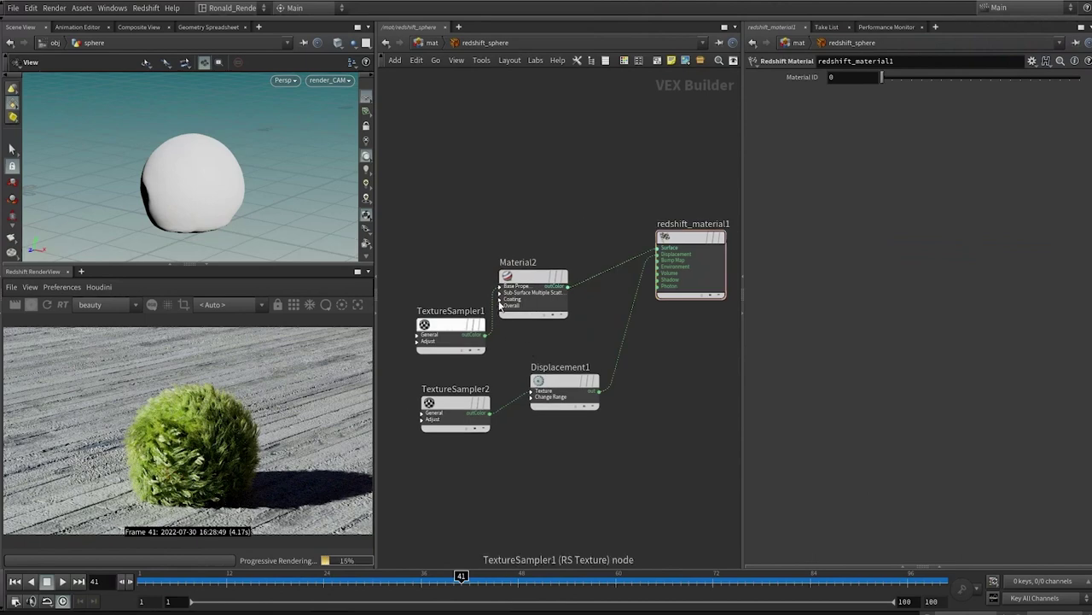
# Expand Material2's Overall inputs and connect TextureSampler1's outColor to emission_color.
pyautogui.moveTo(502, 304); pyautogui.dragTo(543, 279)
pyautogui.scroll(3, 538, 283)
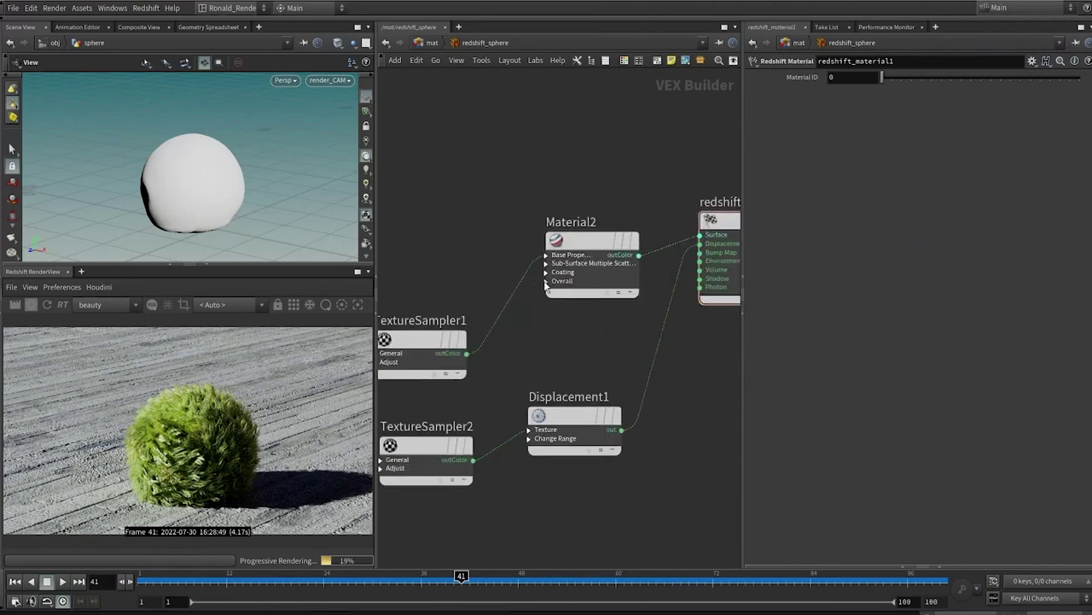
pyautogui.click(546, 282)
pyautogui.moveTo(424, 339); pyautogui.dragTo(543, 307, button='middle')
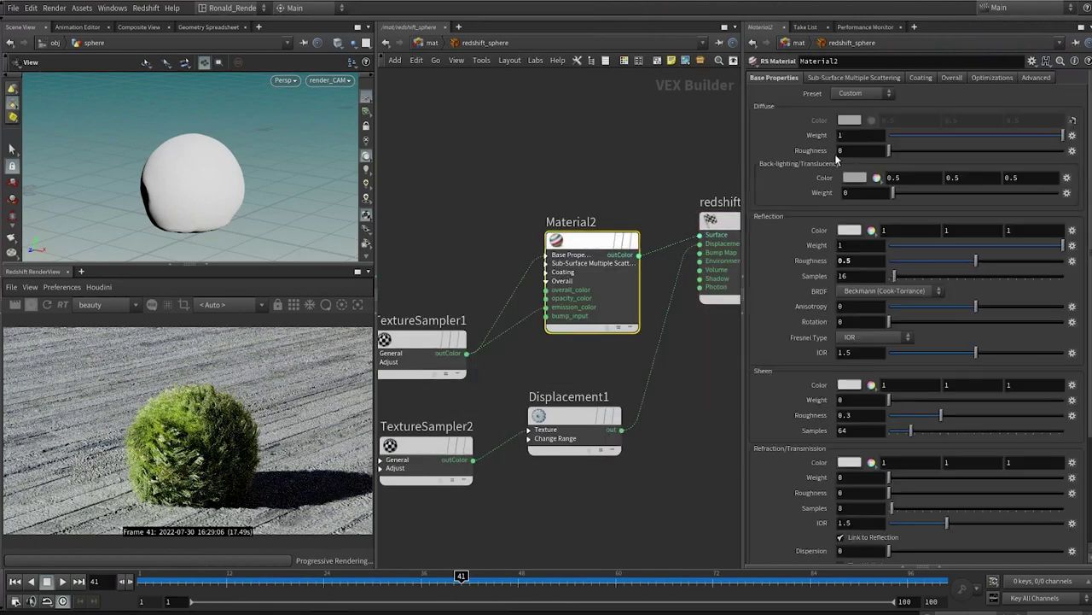
# Try an Emission Weight of 0.1 on Material2, and settle on 0.25.
pyautogui.click(977, 80)
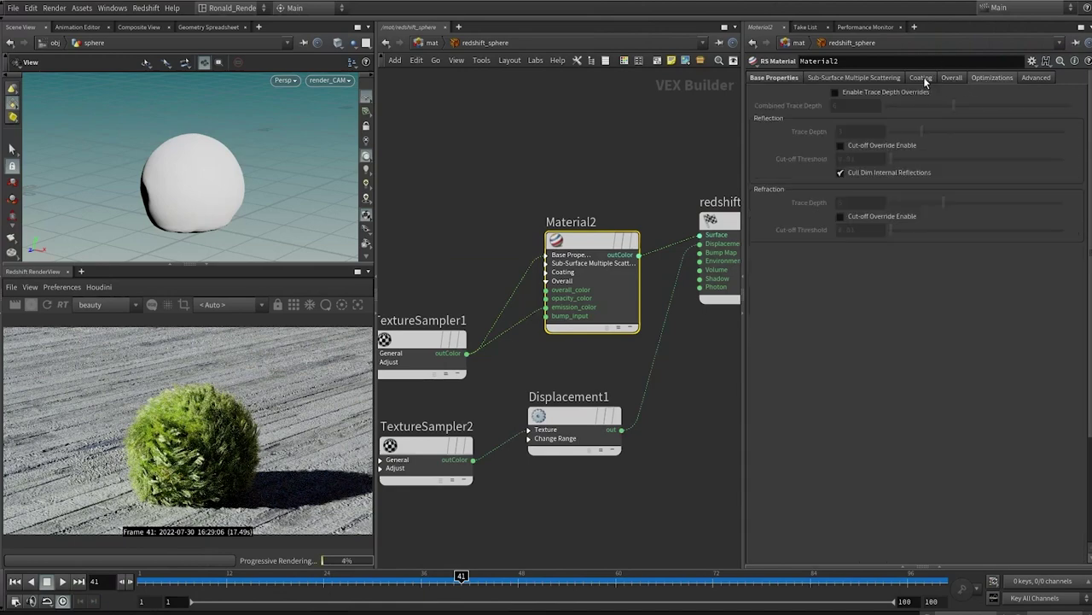
pyautogui.click(924, 77)
pyautogui.click(950, 75)
pyautogui.write('1')
pyautogui.press('Return')
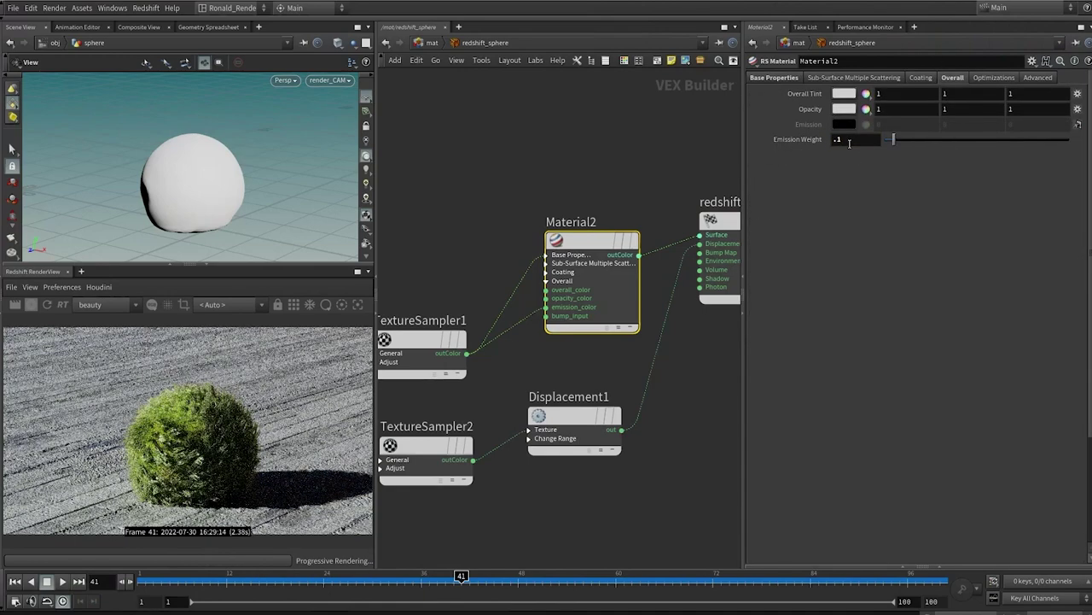
pyautogui.press('Return')
pyautogui.write('.25')
pyautogui.press('Return')
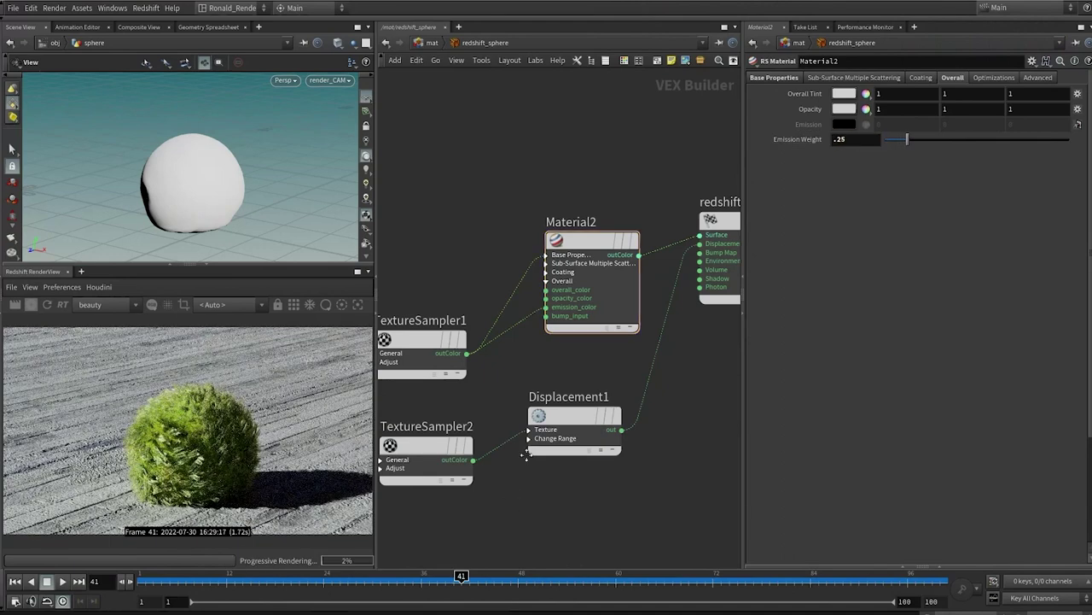
pyautogui.moveTo(523, 452); pyautogui.dragTo(553, 368, button='middle')
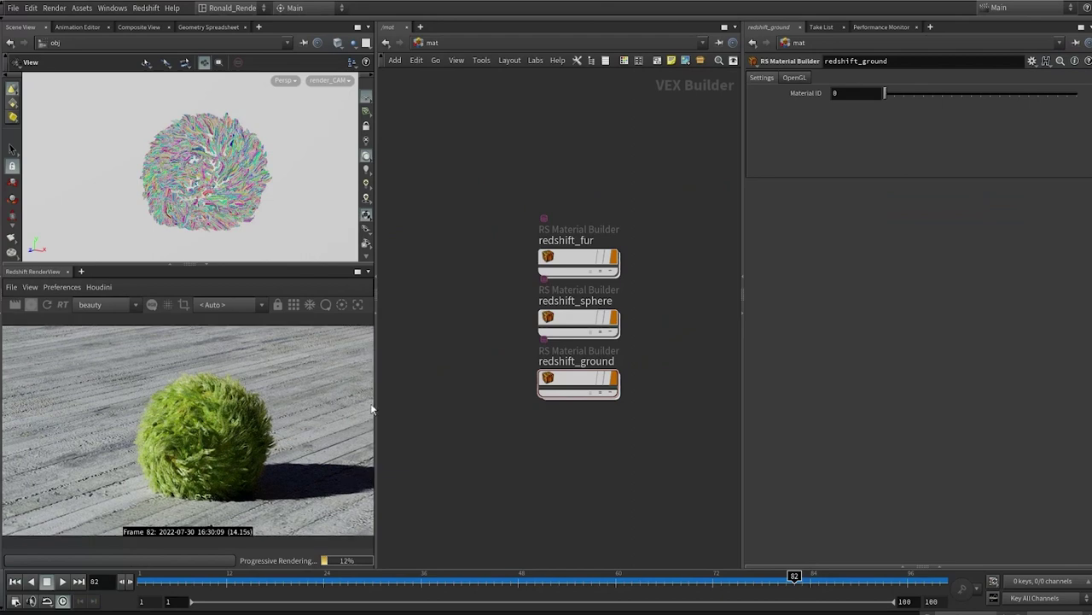
# Show the Redshift RenderView display settings, enable Bokeh and expand its options.
pyautogui.click(360, 305)
pyautogui.click(208, 413)
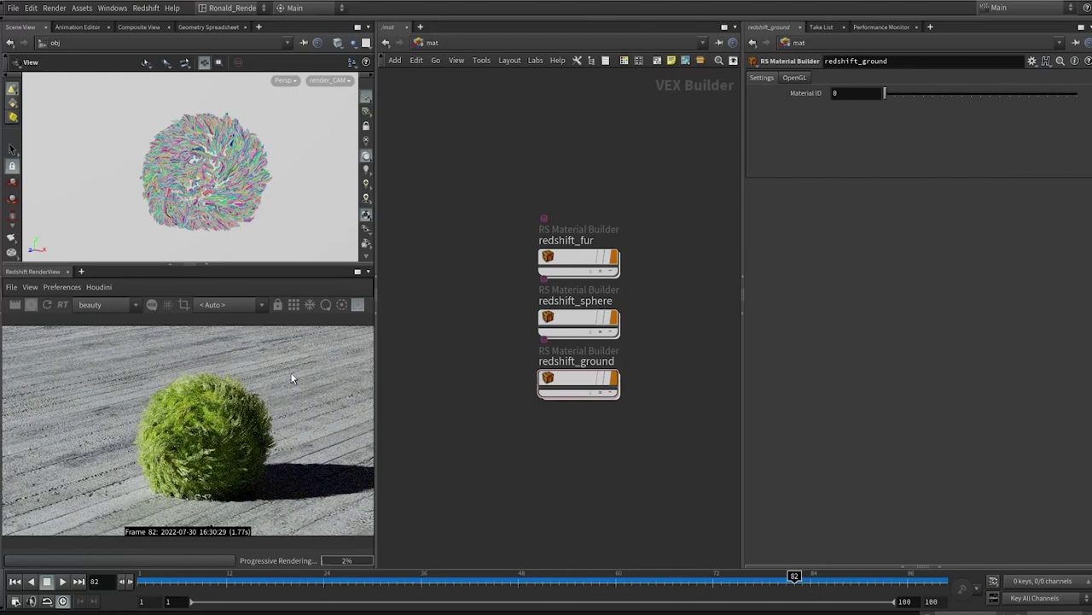
pyautogui.moveTo(291, 374); pyautogui.dragTo(278, 374)
pyautogui.scroll(-3, 364, 445)
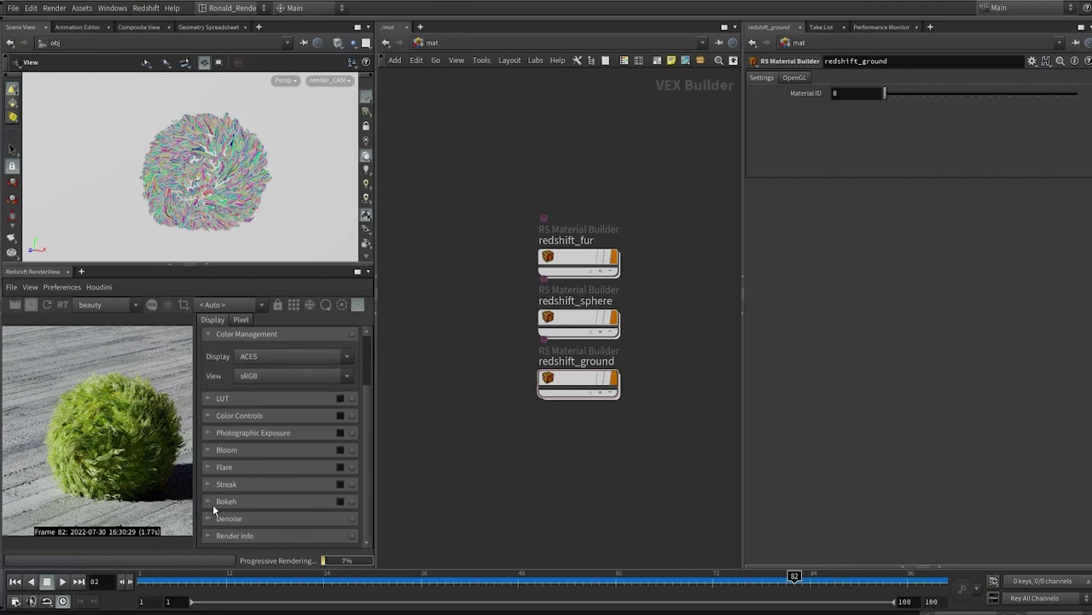
pyautogui.click(341, 501)
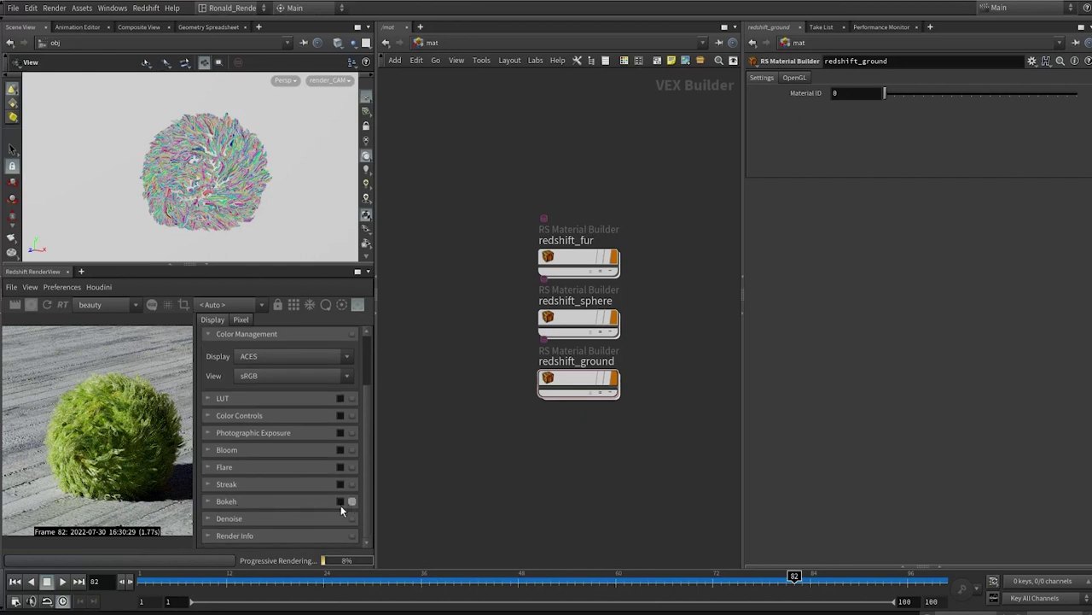
pyautogui.click(225, 502)
pyautogui.scroll(-5, 269, 499)
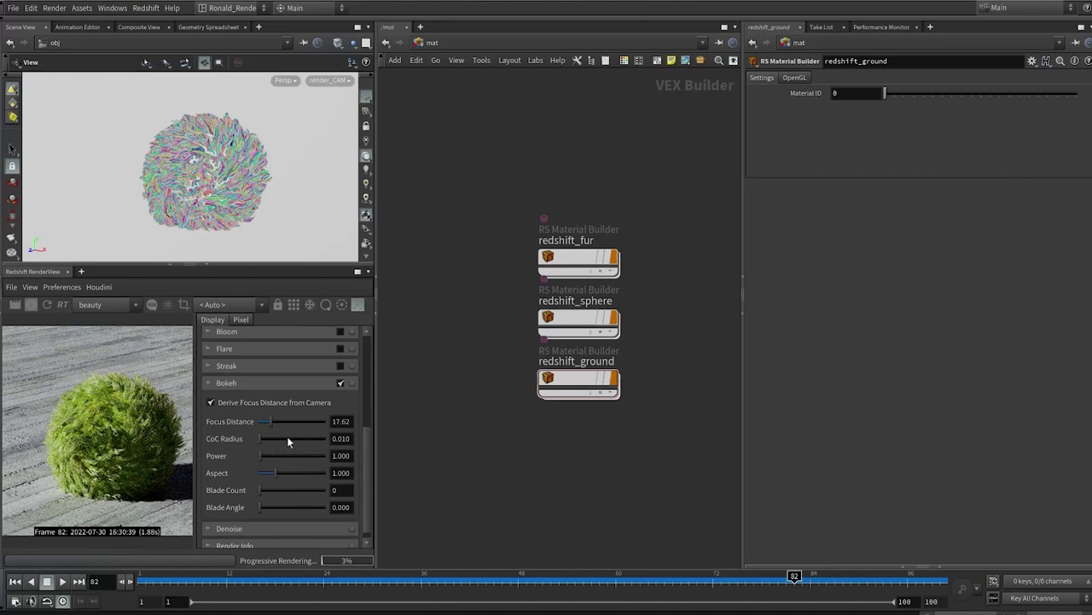
# Try a Bokeh CoC Radius of 0.1, and settle on 0.05.
pyautogui.click(354, 438)
pyautogui.write('0.1')
pyautogui.press('Return')
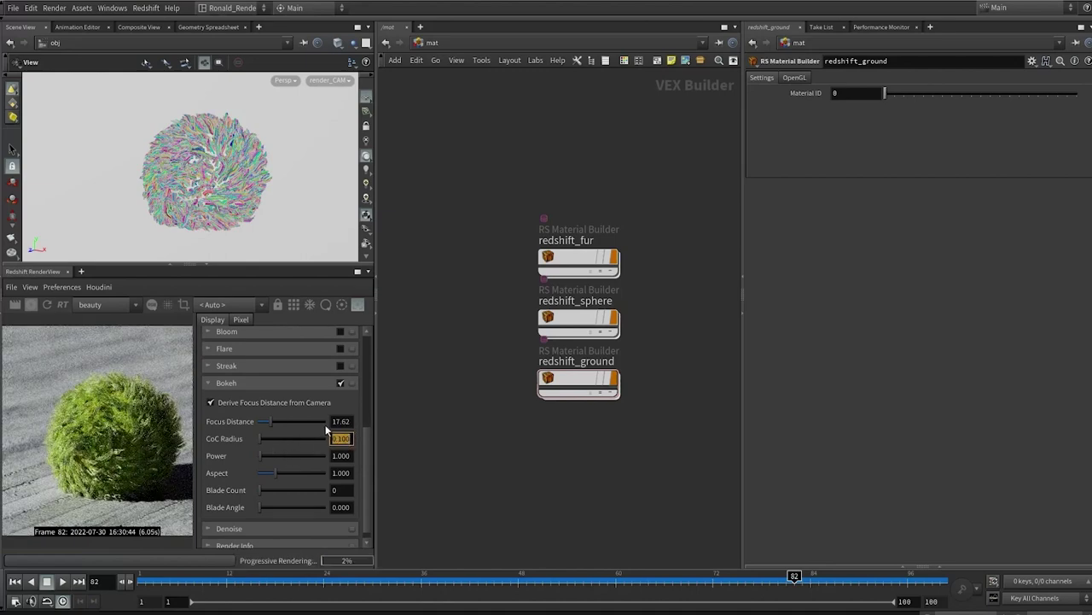
pyautogui.write('0.05')
pyautogui.press('Return')
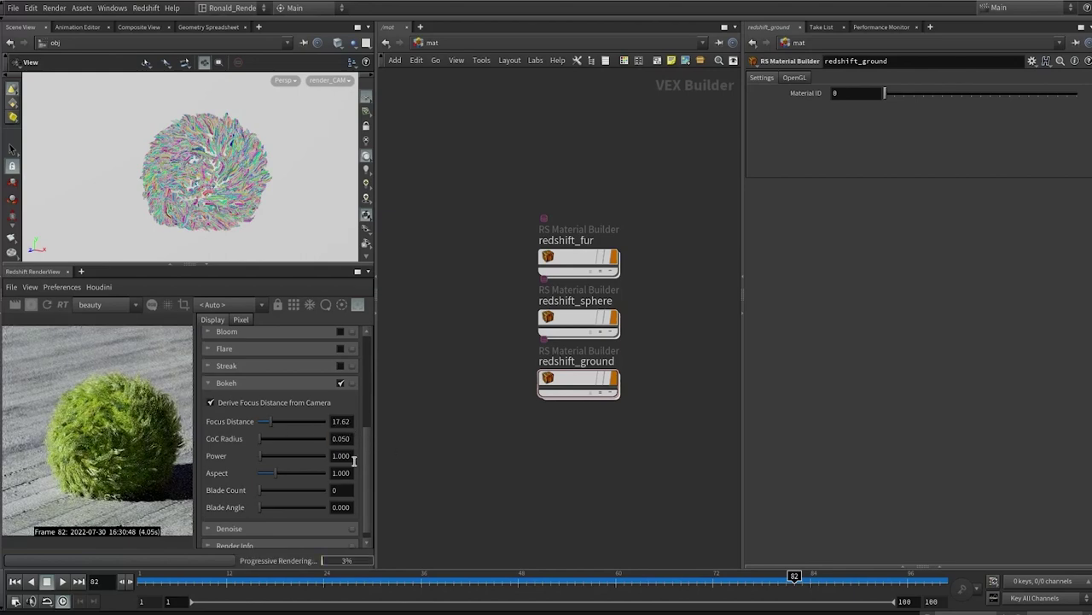
# Set the Bokeh Power to 1.1 and Aspect to 0.8, and hide the RenderView display settings.
pyautogui.press('Tab')
pyautogui.write('1.1')
pyautogui.press('Return')
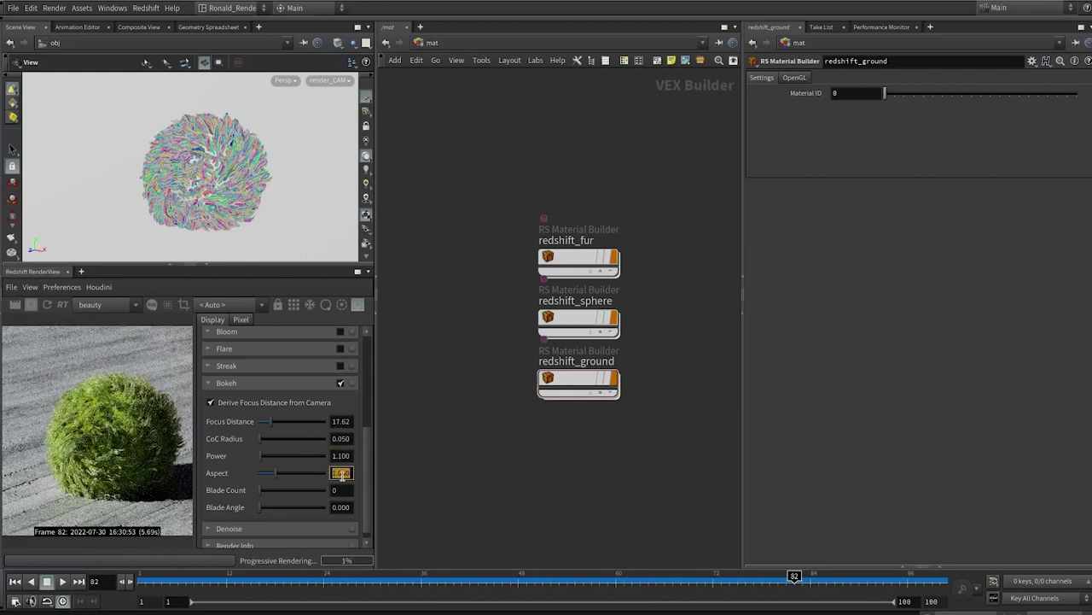
pyautogui.press('Tab')
pyautogui.write('0.8')
pyautogui.press('Return')
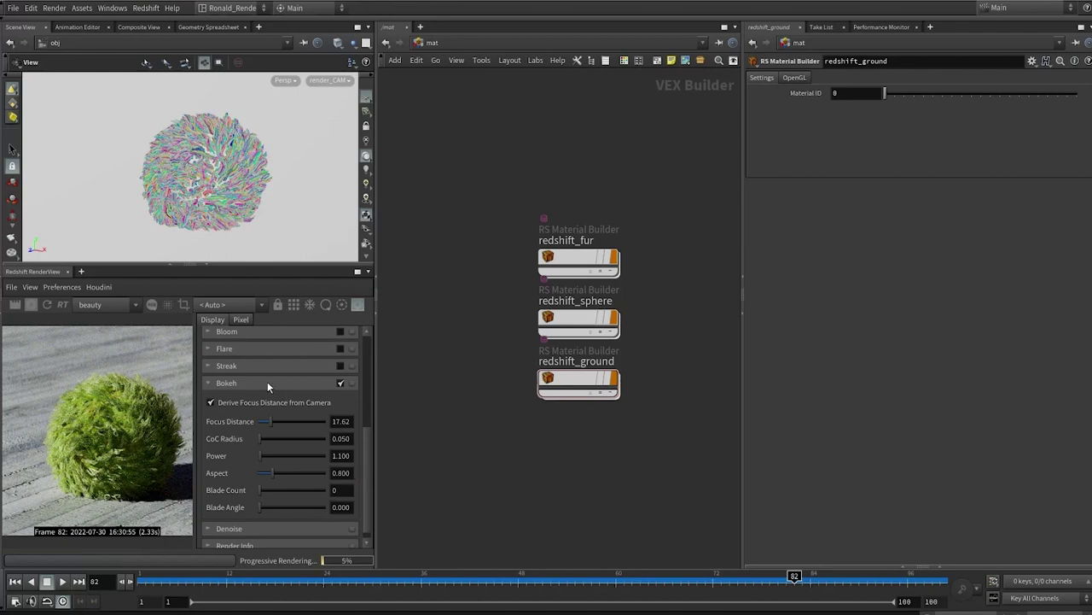
pyautogui.doubleClick(157, 352)
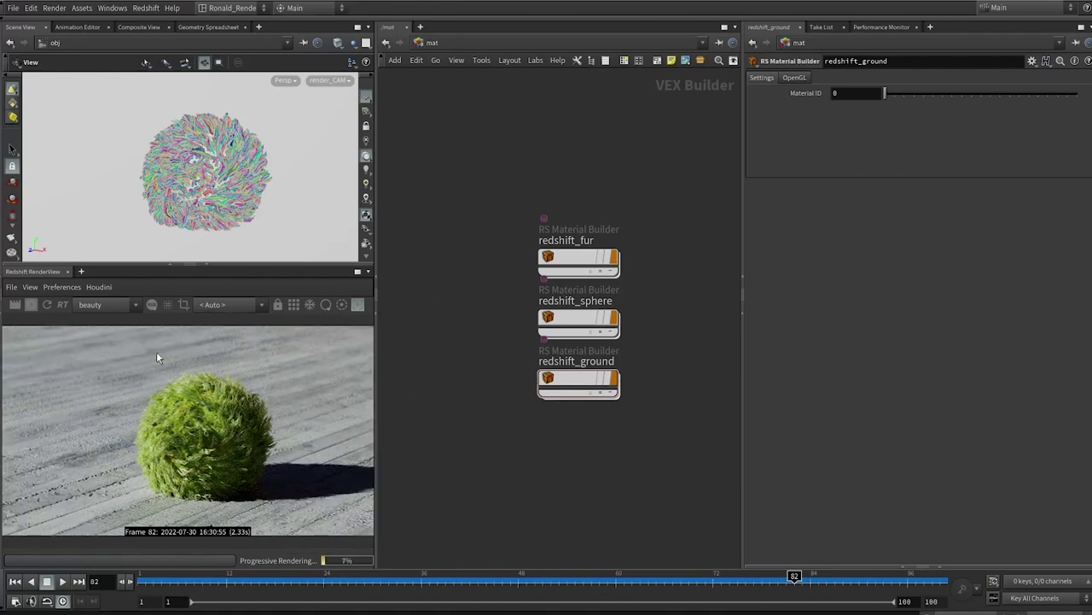
# Check the Redshift render of the fur ball at frames 17, 39 and 58.
pyautogui.click(268, 580)
pyautogui.click(446, 581)
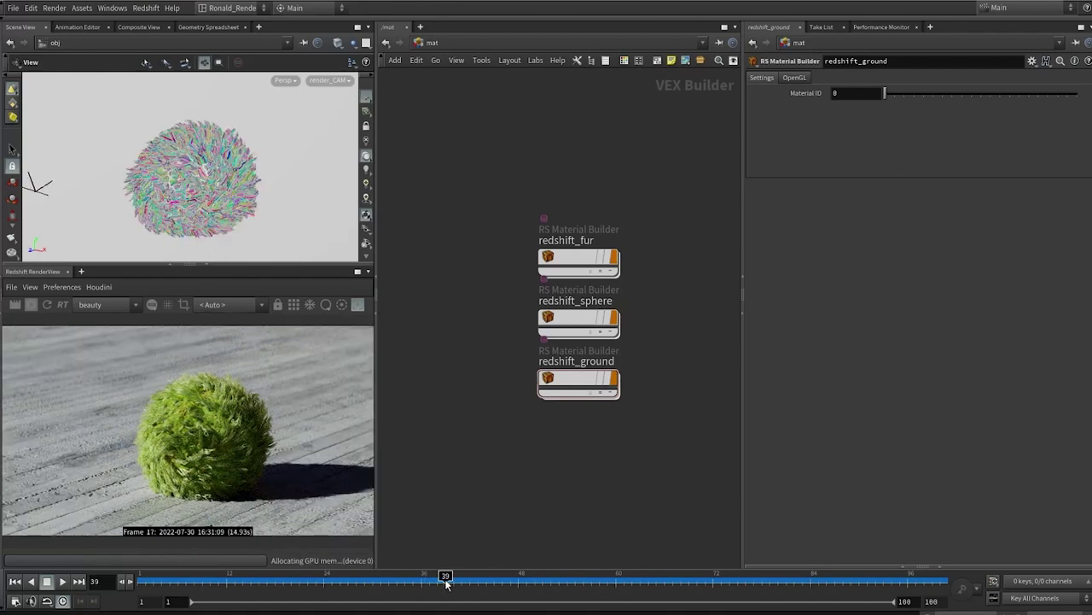
pyautogui.click(602, 577)
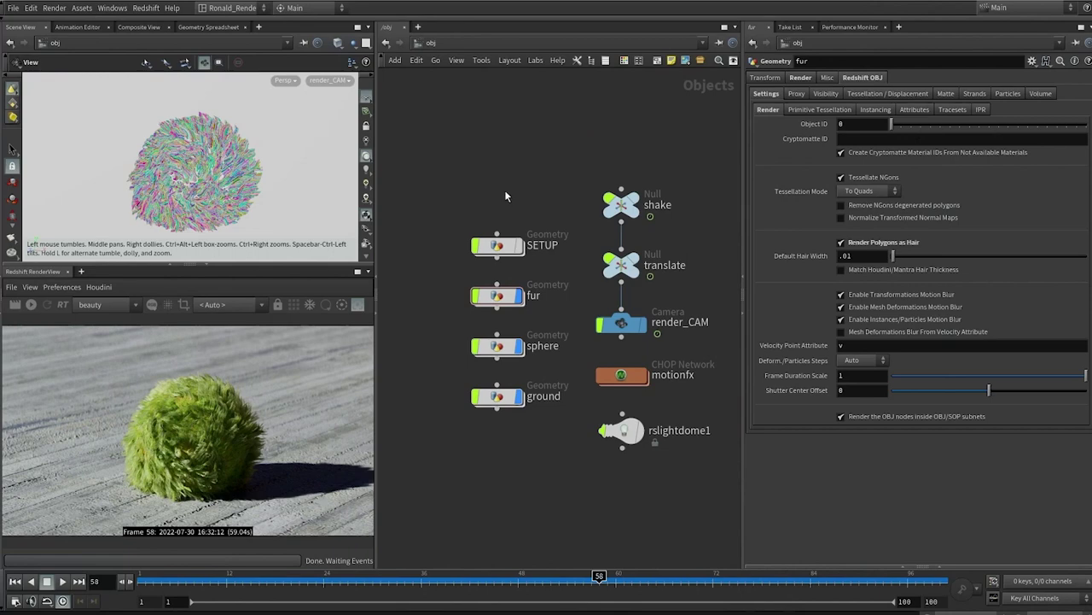
# Open the SETUP network and review the output and parameters of sphere1, matchsize1 and normal1, framing the sphere in the viewport.
pyautogui.doubleClick(499, 245)
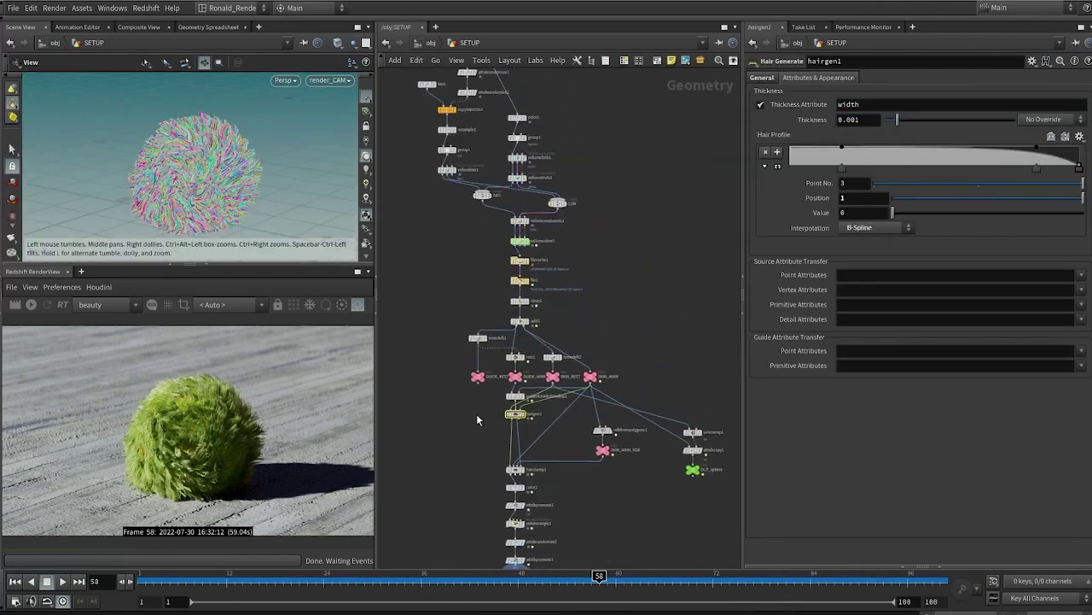
pyautogui.scroll(6, 437, 209)
pyautogui.moveTo(444, 188); pyautogui.dragTo(491, 530, button='middle')
pyautogui.click(601, 124)
pyautogui.click(577, 147)
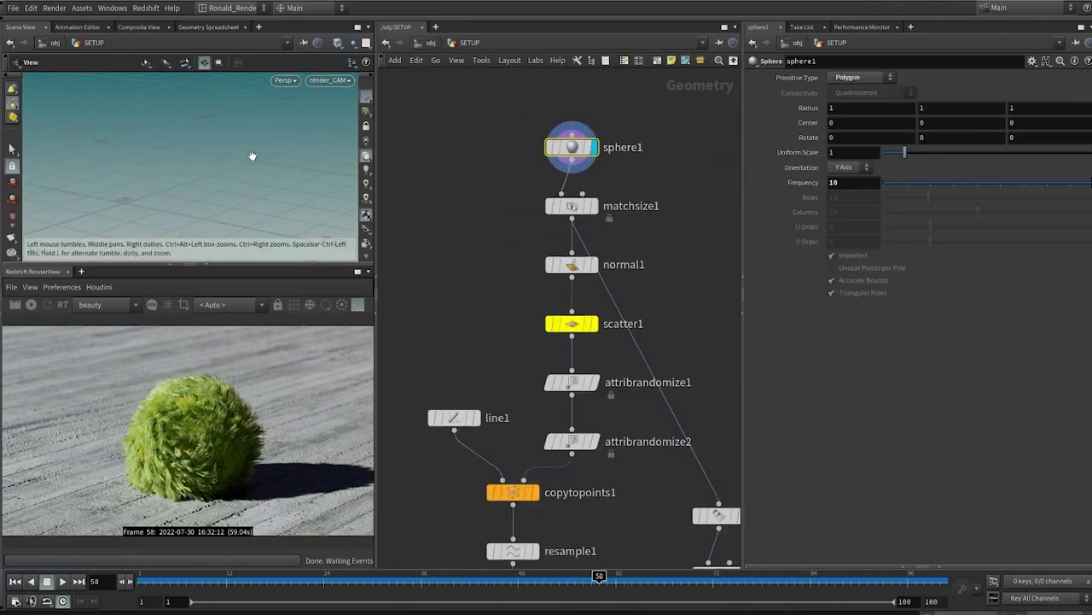
pyautogui.click(590, 205)
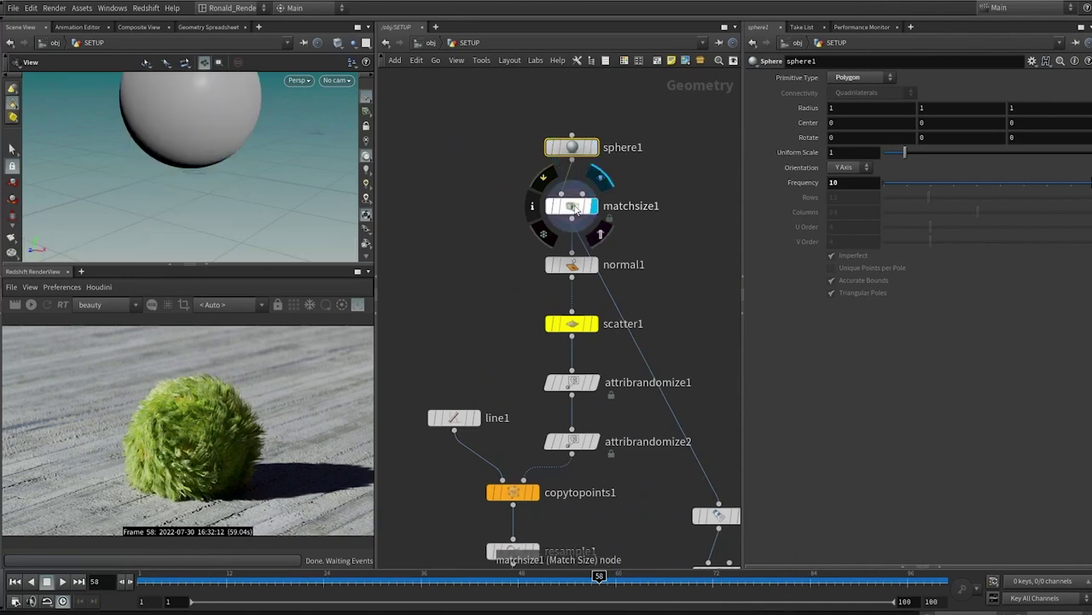
pyautogui.click(573, 208)
pyautogui.press('f')
pyautogui.click(590, 264)
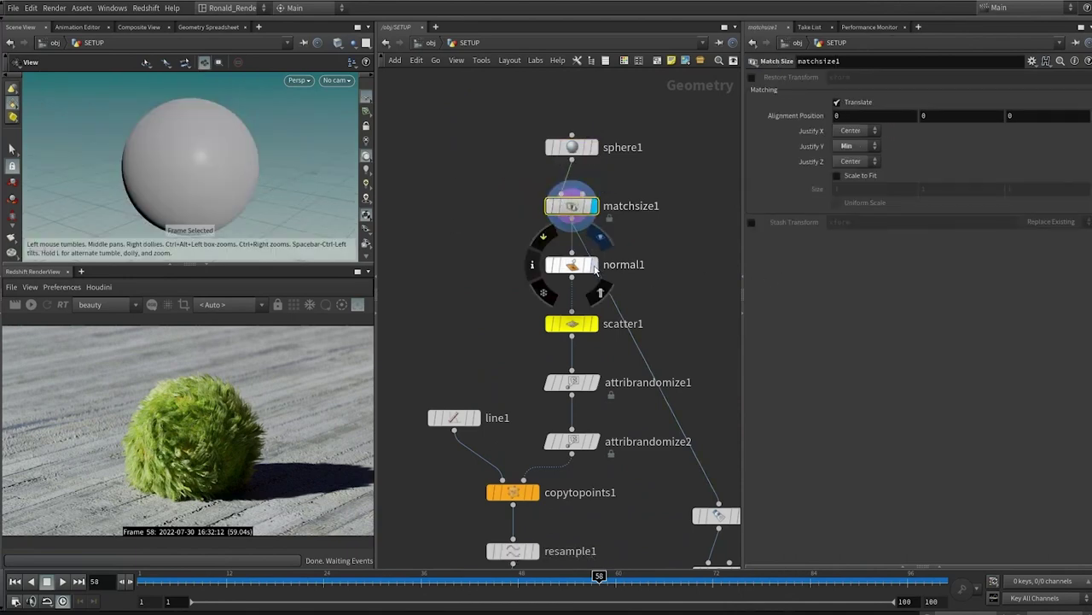
pyautogui.click(572, 265)
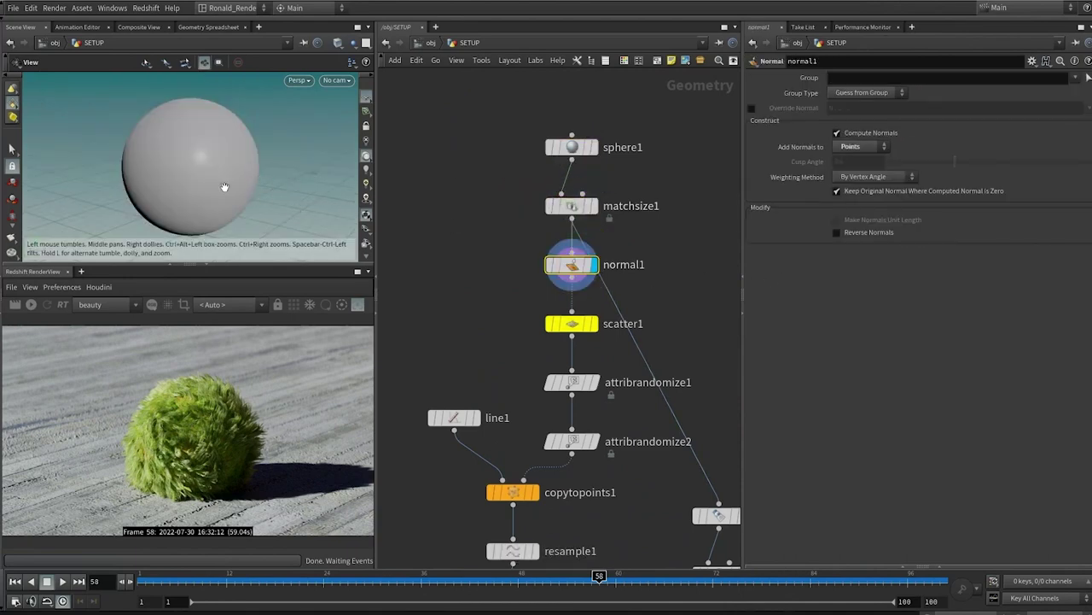
# Display the scattered points through scatter1, attribrandomize1 and attribrandomize2, and review the copied lines of copytopoints1.
pyautogui.click(592, 323)
pyautogui.click(594, 382)
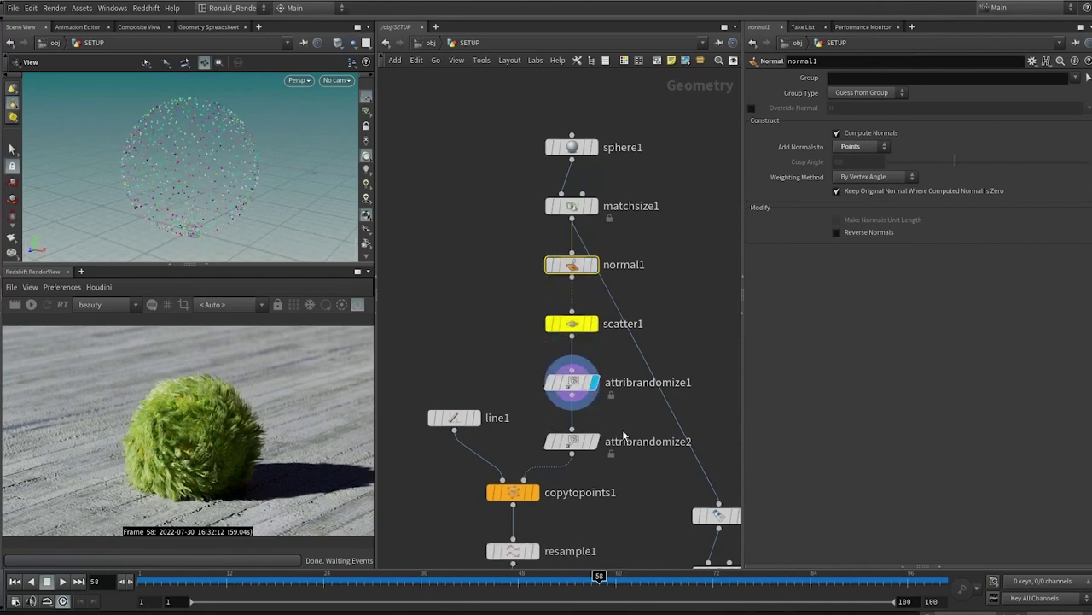
pyautogui.moveTo(624, 436); pyautogui.dragTo(651, 300, button='middle')
pyautogui.click(593, 357)
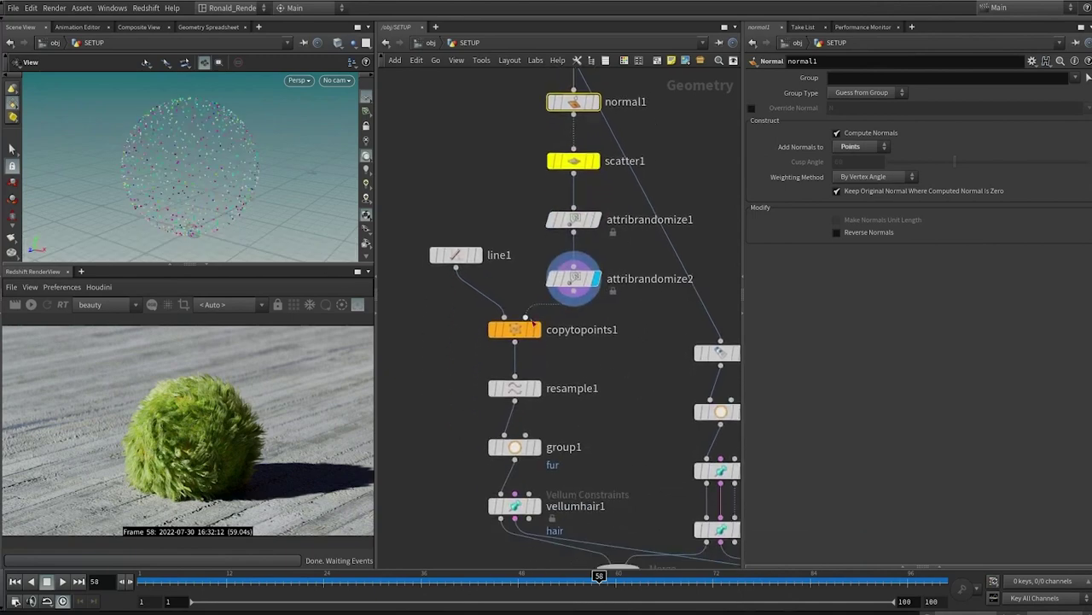
pyautogui.click(536, 329)
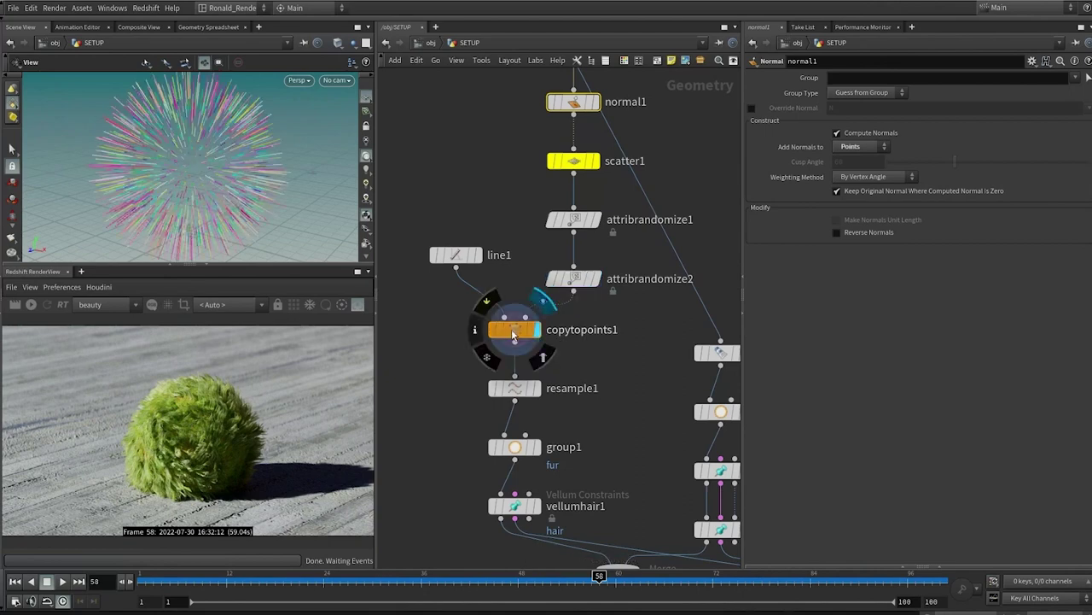
pyautogui.click(515, 330)
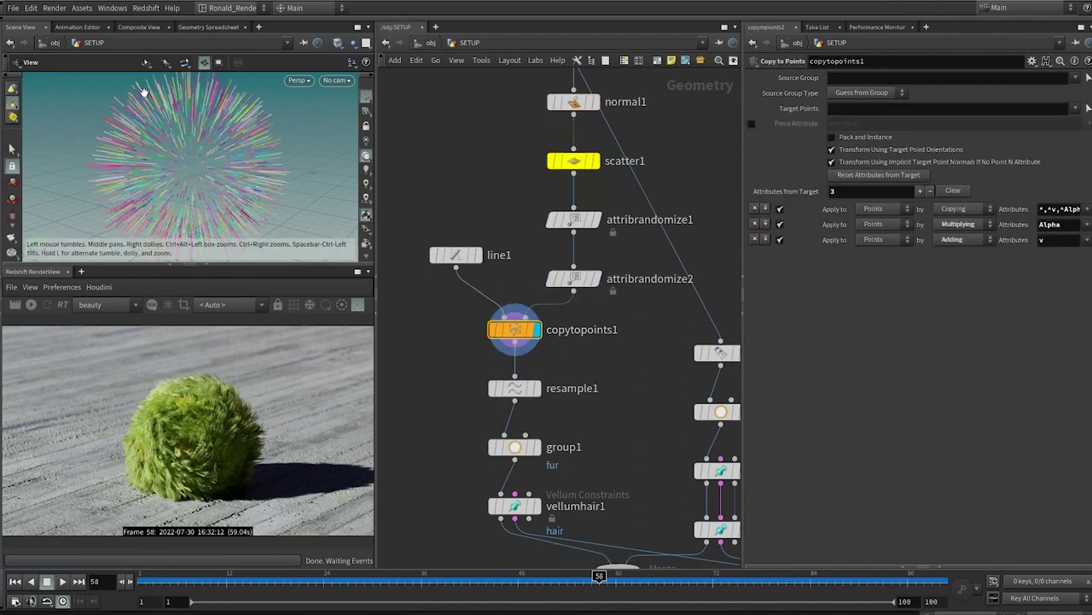
# Inspect resample1 with point display on, compare it with copytopoints1, and turn point display off again.
pyautogui.click(536, 388)
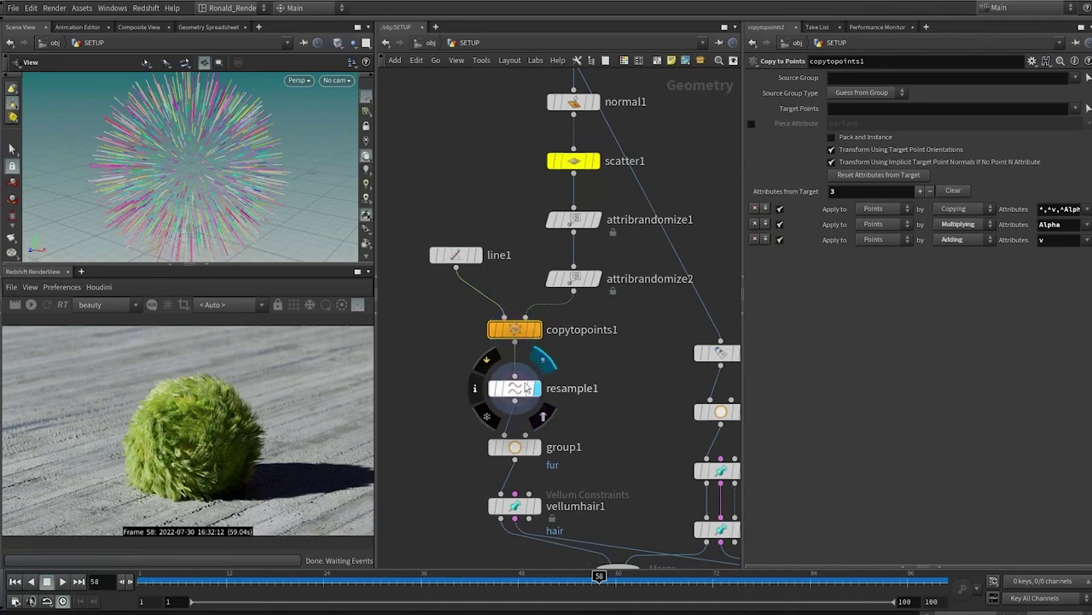
pyautogui.click(514, 389)
pyautogui.click(368, 259)
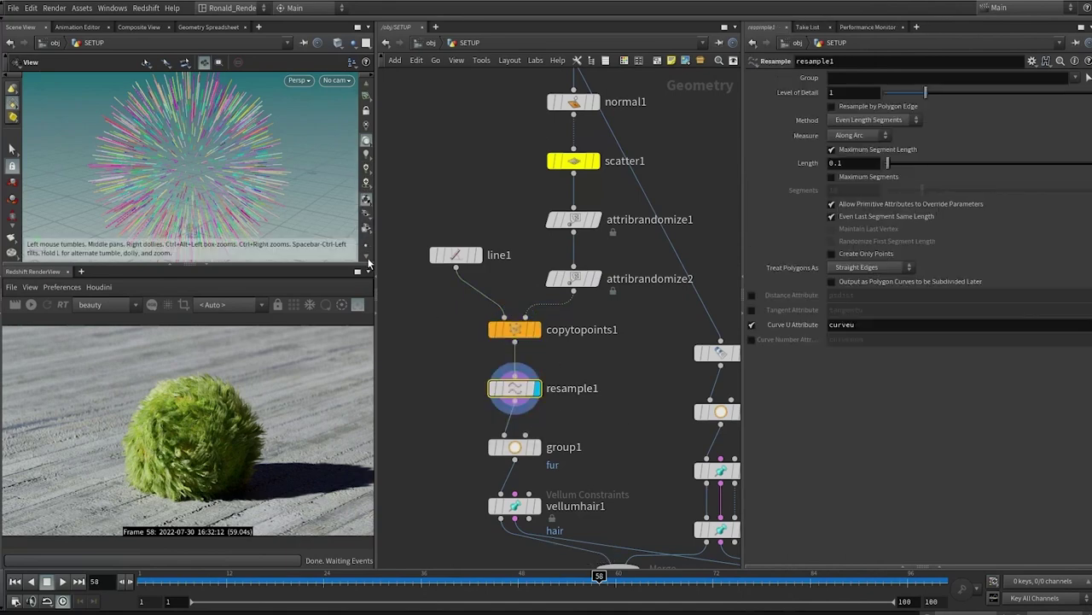
pyautogui.click(368, 253)
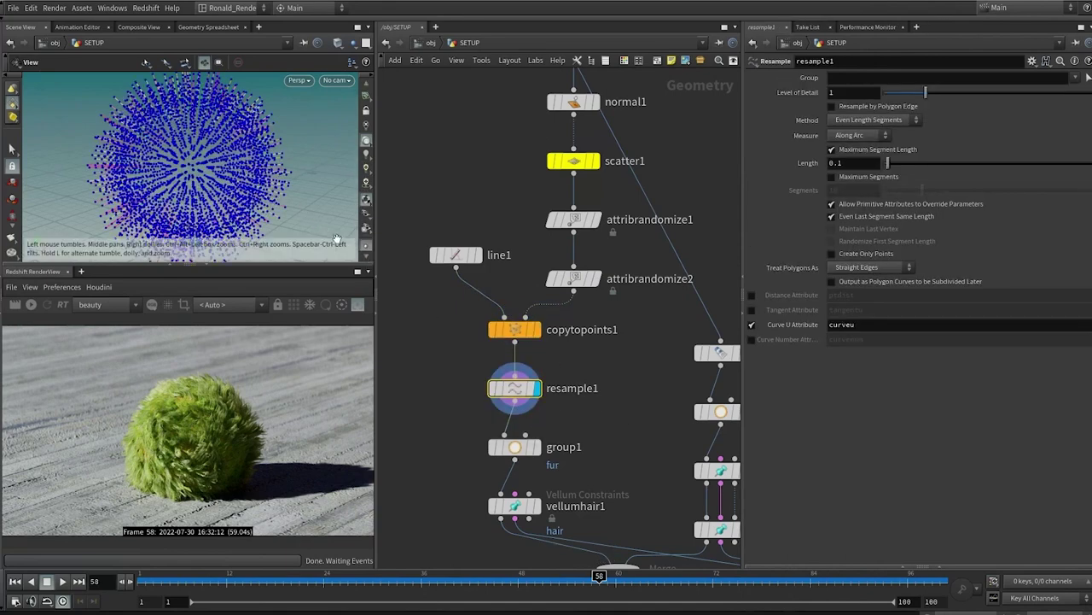
pyautogui.click(537, 330)
pyautogui.click(366, 247)
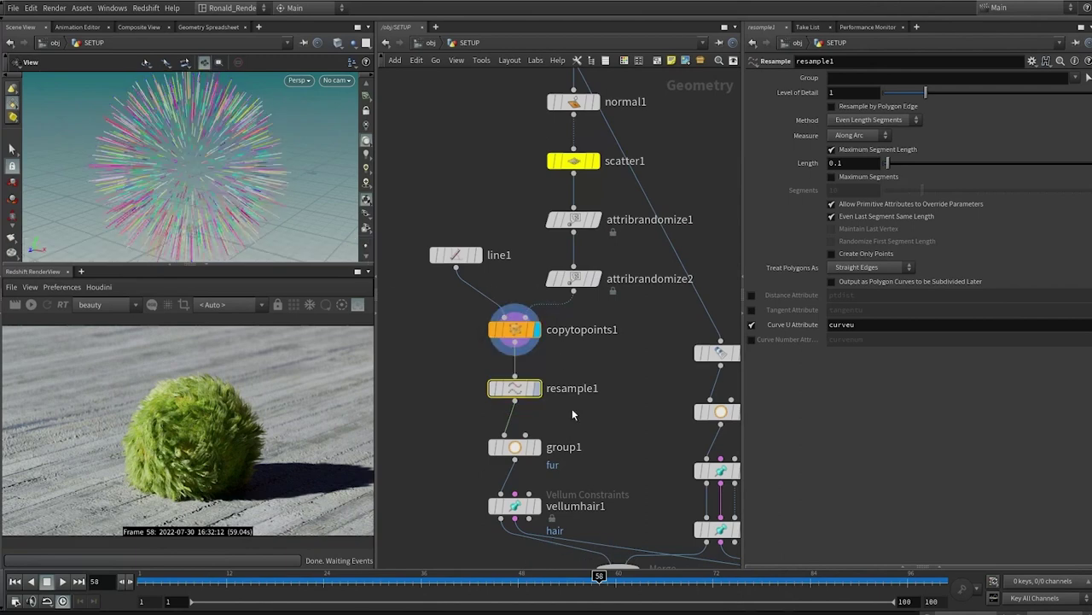
# Review the fur point group in group1, and the sphere branch's color1 node and sphere point group in group2.
pyautogui.moveTo(553, 431); pyautogui.dragTo(552, 324, button='middle')
pyautogui.click(517, 339)
pyautogui.click(535, 339)
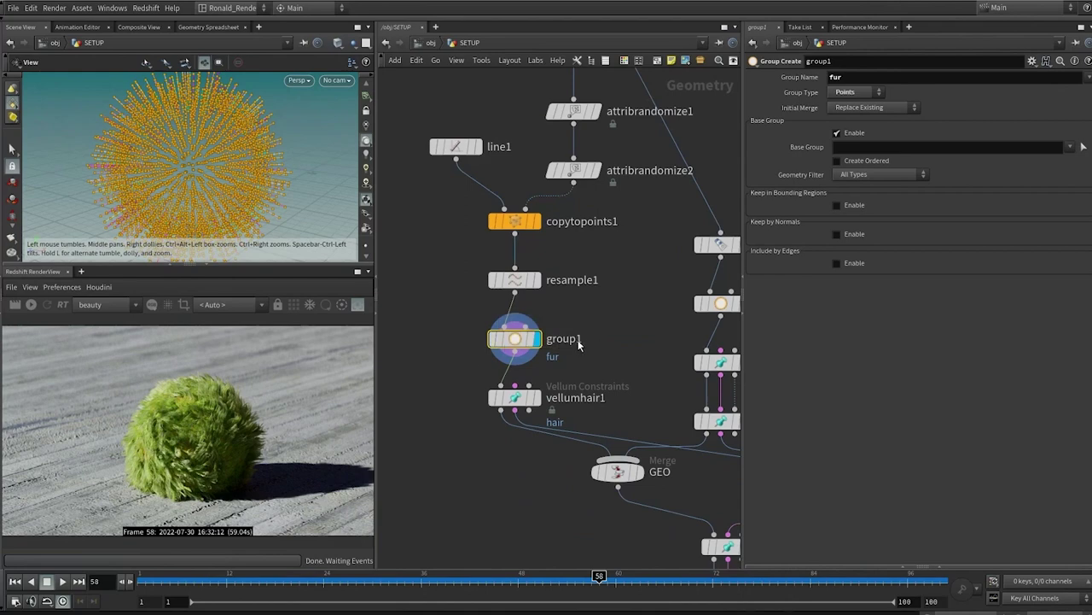
pyautogui.moveTo(542, 303); pyautogui.dragTo(475, 306, button='middle')
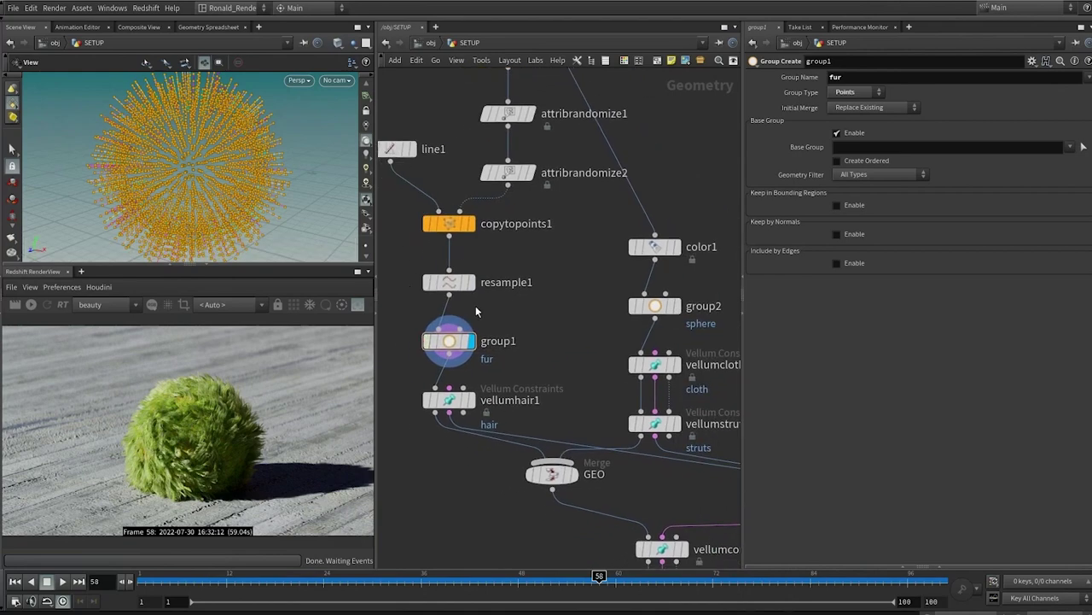
pyautogui.click(675, 247)
pyautogui.click(654, 246)
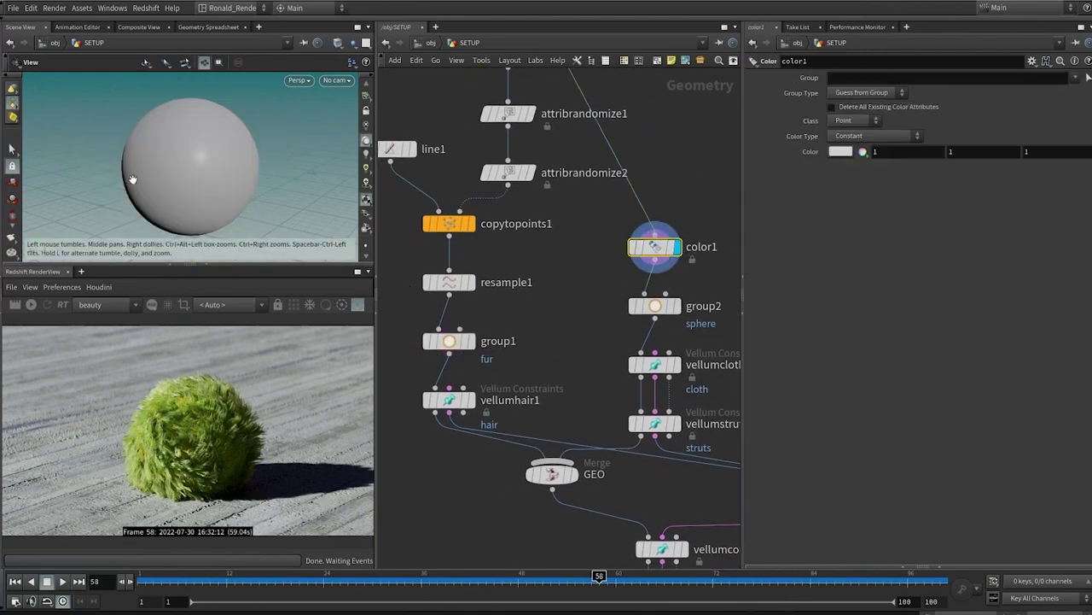
pyautogui.click(675, 305)
pyautogui.click(653, 306)
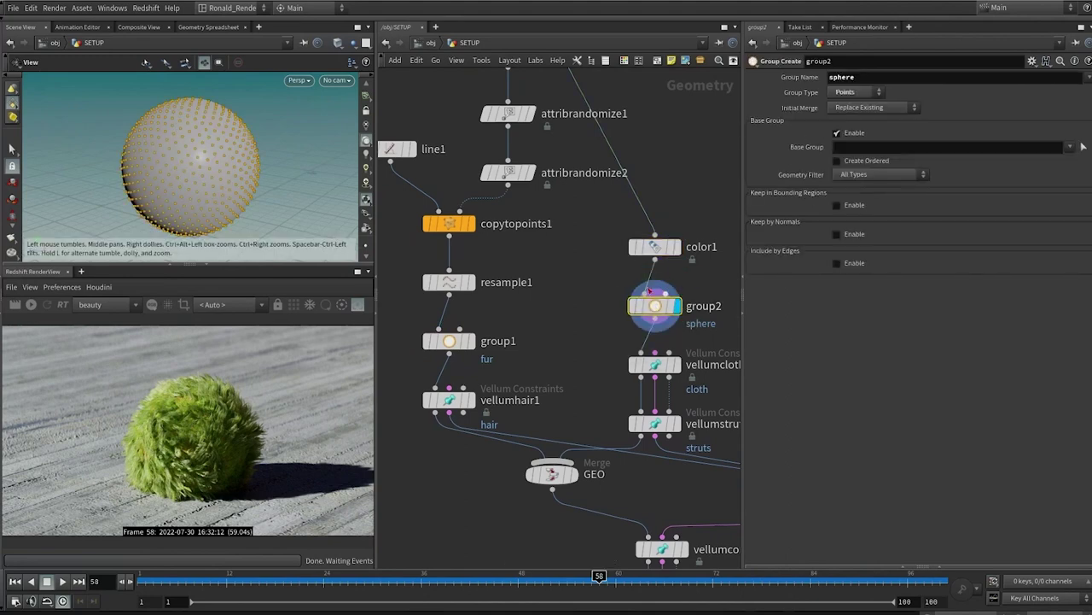
# Review the Vellum setup by displaying the vellumhair1, vellumcloth1 and vellumstruts1 constraints one after another.
pyautogui.moveTo(595, 314); pyautogui.dragTo(583, 281, button='middle')
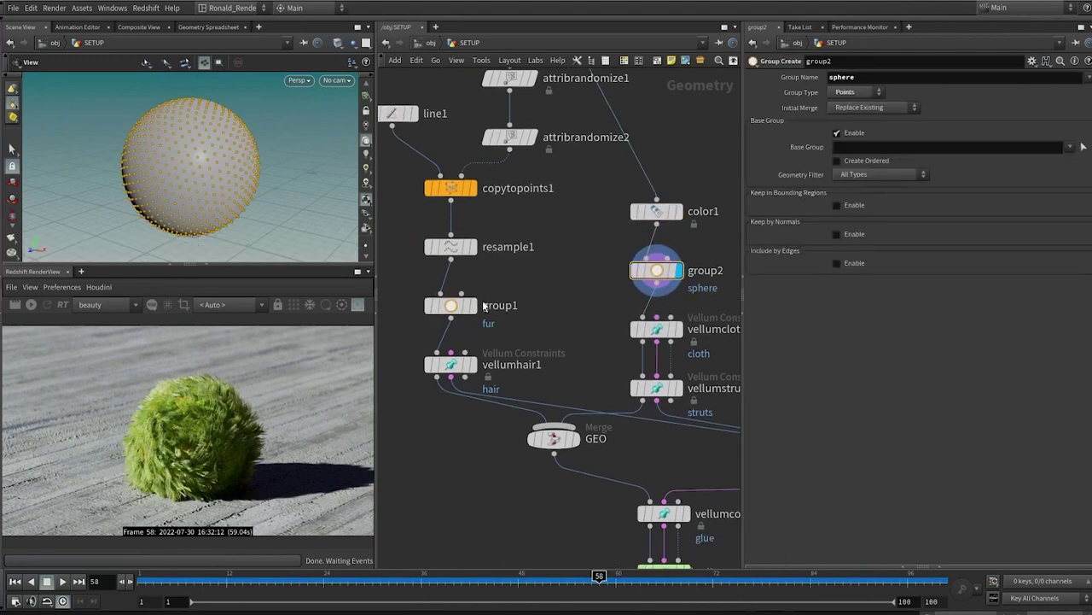
pyautogui.click(470, 364)
pyautogui.click(450, 367)
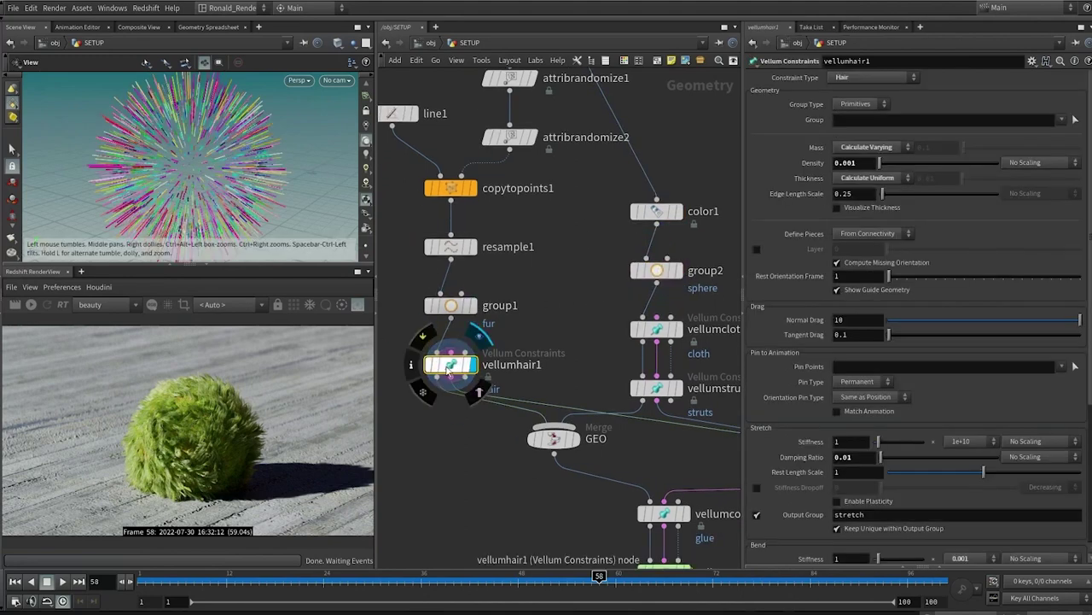
pyautogui.moveTo(570, 300); pyautogui.dragTo(523, 246, button='middle')
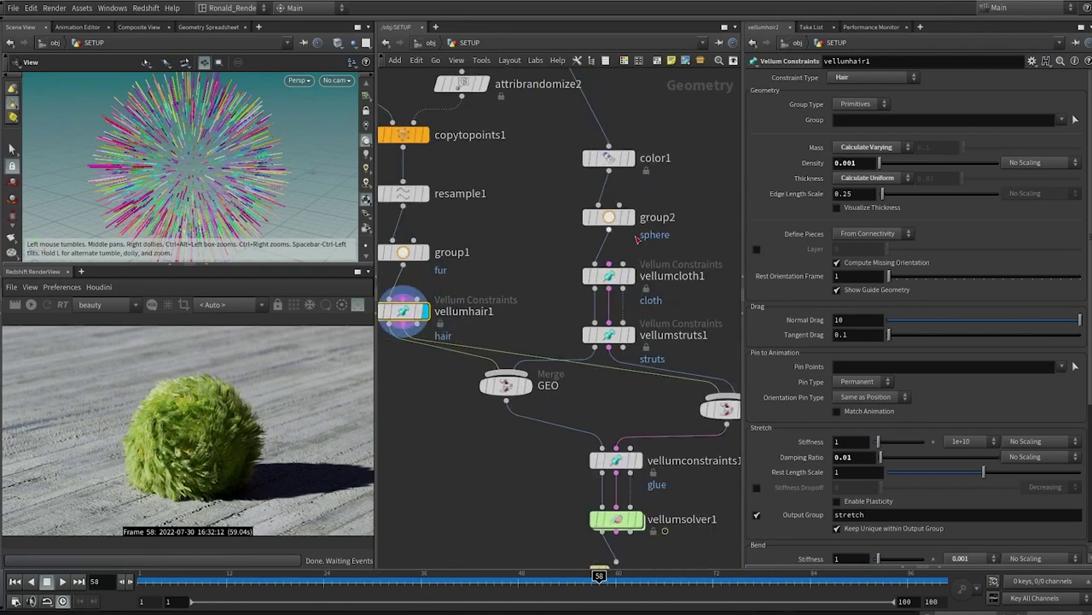
pyautogui.click(631, 277)
pyautogui.click(631, 335)
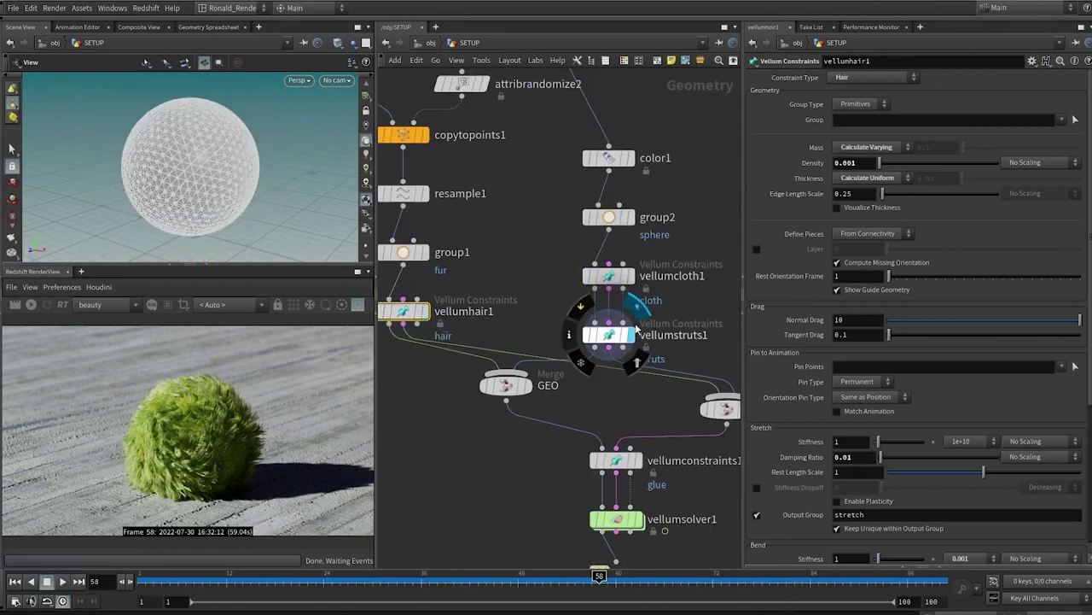
# Tidy the network layout by repositioning the GEO and CON merge nodes and all the nodes from the solver downwards.
pyautogui.scroll(-3, 522, 295)
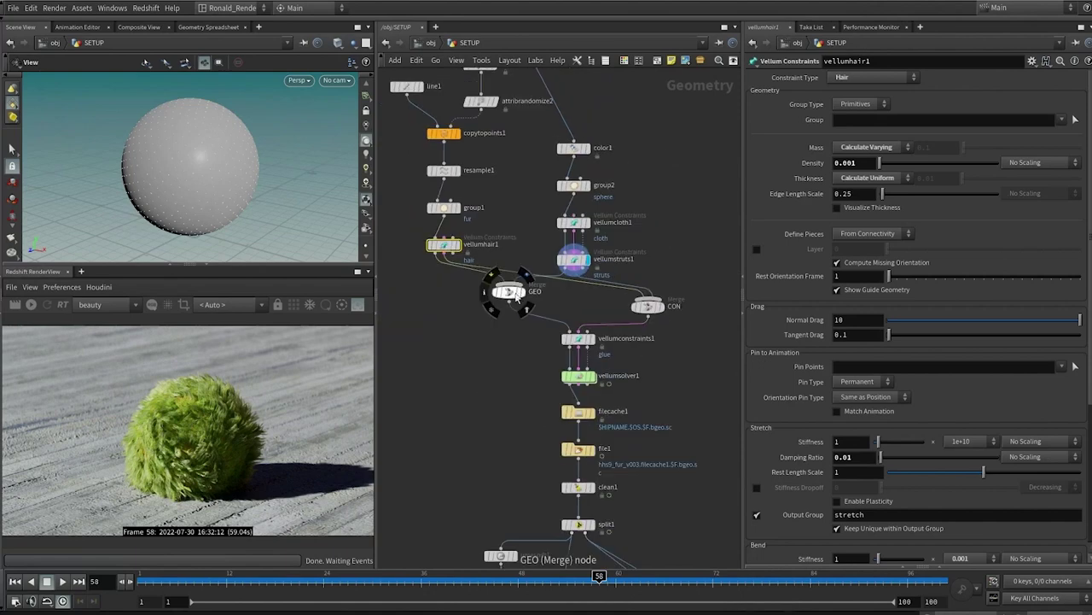
pyautogui.moveTo(501, 301); pyautogui.dragTo(444, 315)
pyautogui.moveTo(648, 310); pyautogui.dragTo(578, 316)
pyautogui.scroll(-5, 614, 322)
pyautogui.moveTo(644, 529); pyautogui.dragTo(677, 370, button='middle')
pyautogui.moveTo(677, 374); pyautogui.dragTo(732, 515)
pyautogui.scroll(5, 468, 250)
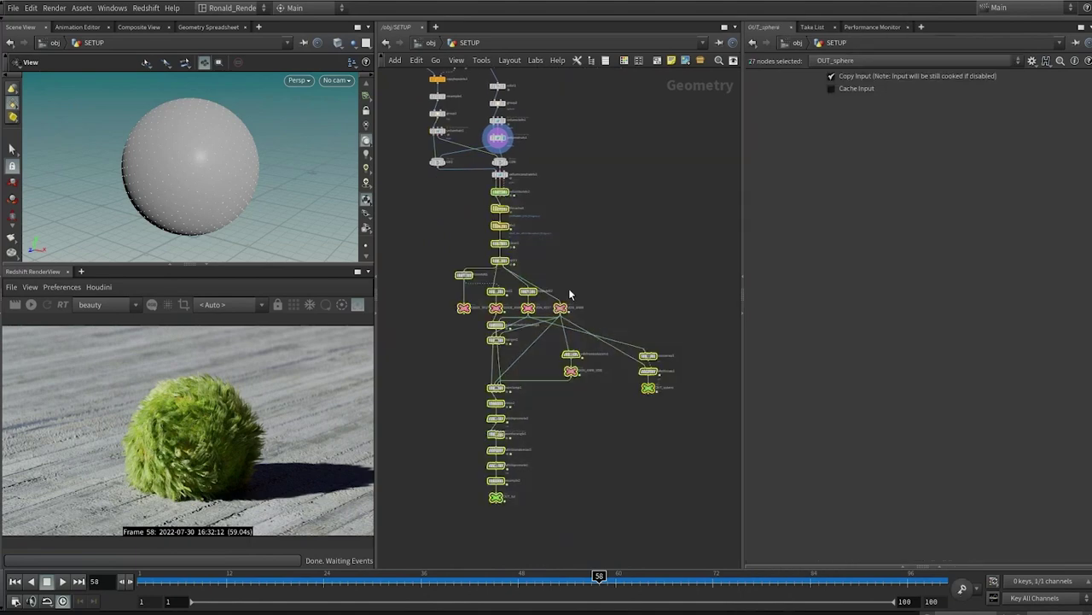
pyautogui.moveTo(468, 250); pyautogui.dragTo(443, 251)
# Display vellumconstraints1 and examine its glue settings between the fur and sphere groups.
pyautogui.click(569, 263)
pyautogui.click(594, 284)
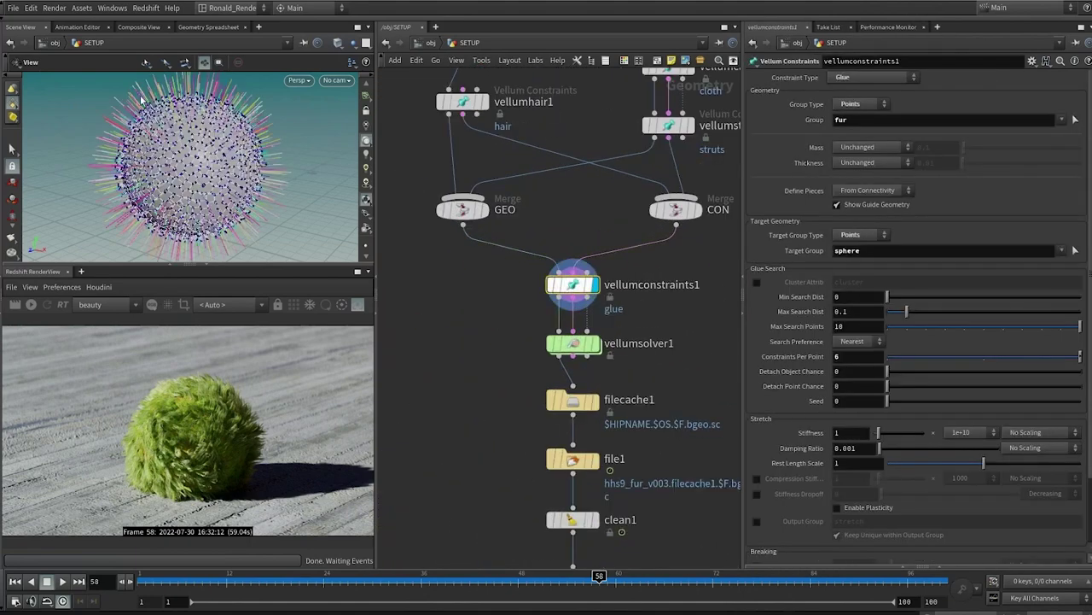
pyautogui.moveTo(465, 265); pyautogui.dragTo(628, 318)
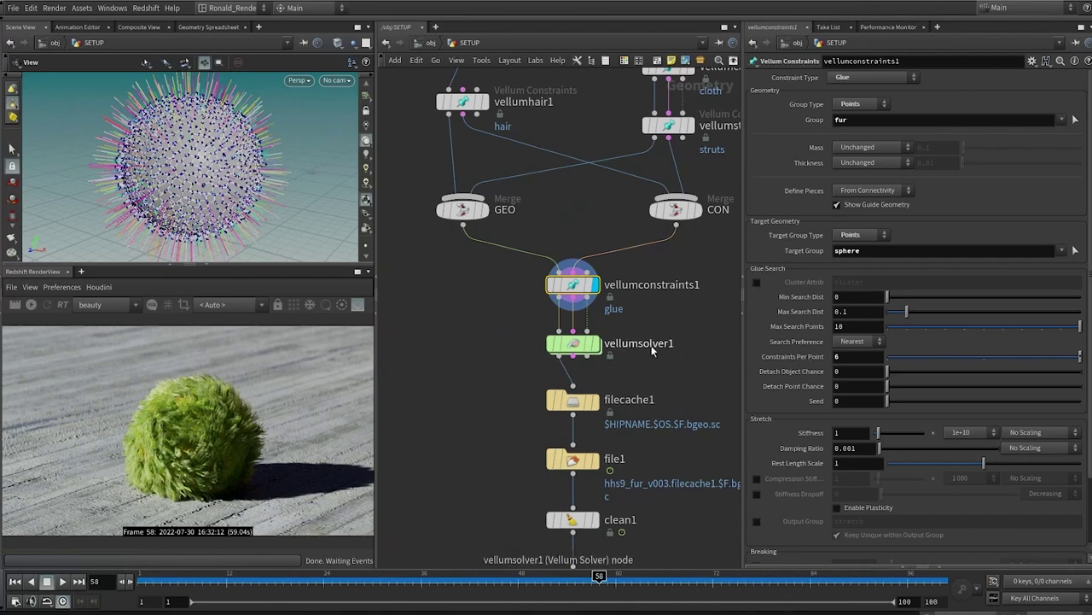
# Display the cached simulation from file1 and scrub through the timeline to frame 39.
pyautogui.moveTo(651, 345); pyautogui.dragTo(614, 223, button='middle')
pyautogui.moveTo(557, 226)
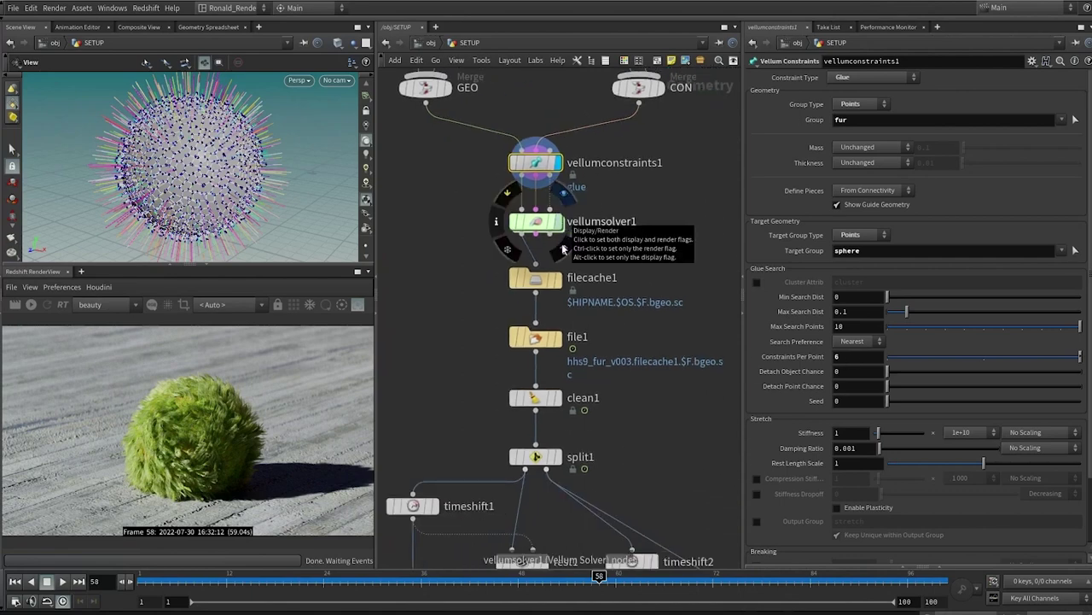
pyautogui.click(557, 338)
pyautogui.click(536, 338)
pyautogui.click(164, 586)
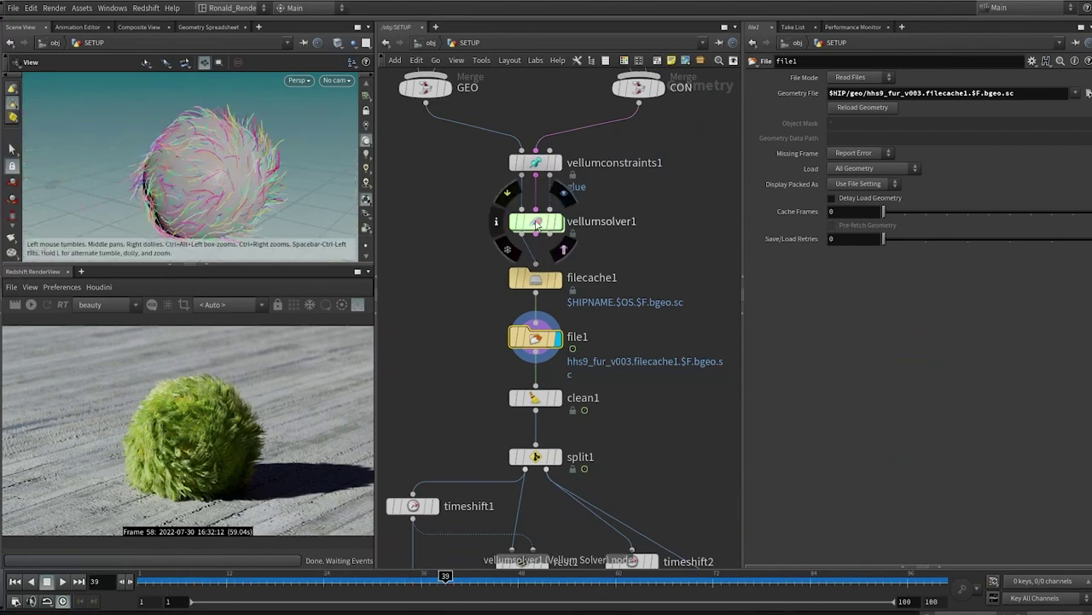
# Look inside vellumsolver1 at the popwind1 force's wind velocity and noise settings, and return to the SETUP network.
pyautogui.doubleClick(536, 223)
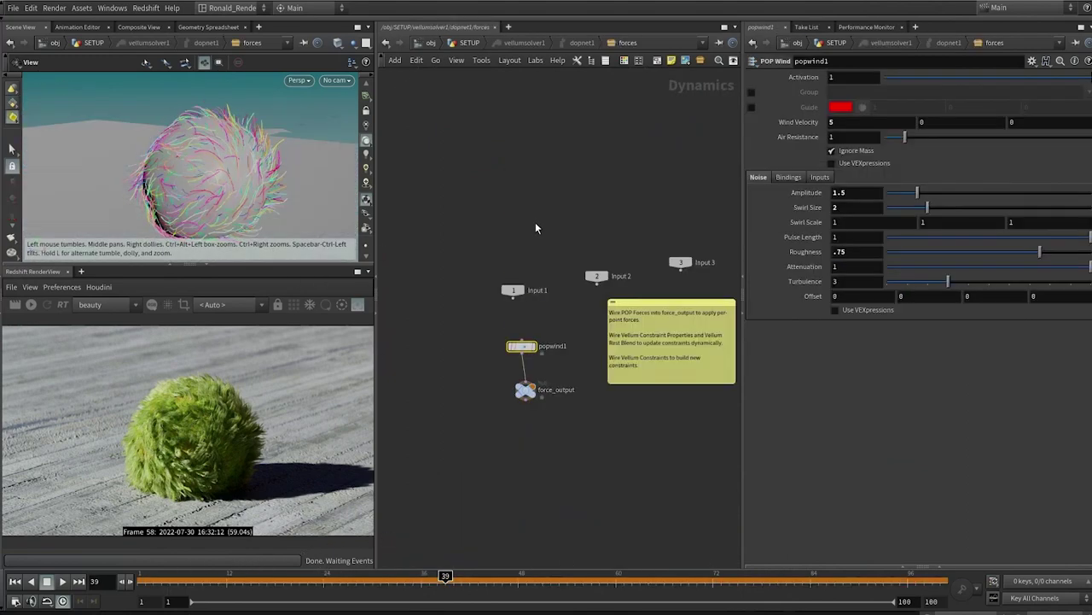
pyautogui.doubleClick(853, 122)
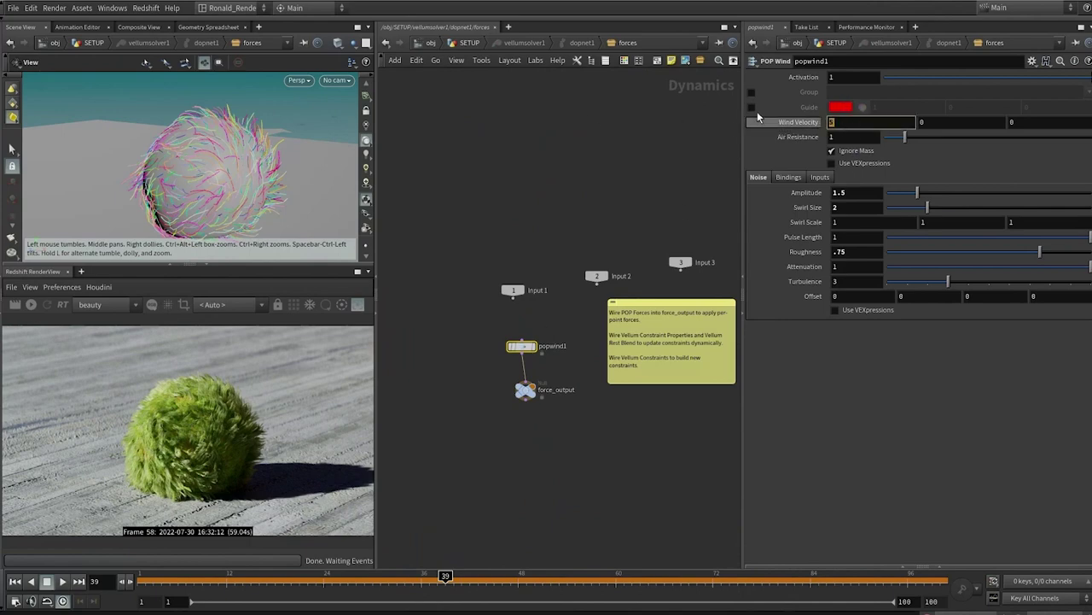
pyautogui.click(819, 198)
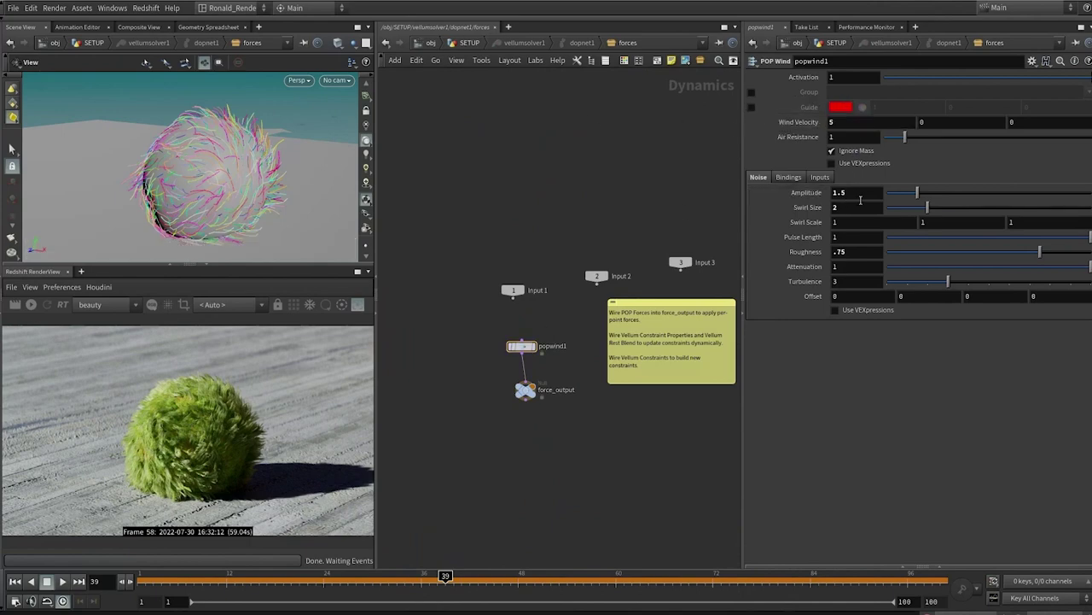
pyautogui.press('u')
pyautogui.press('u')
pyautogui.press('u')
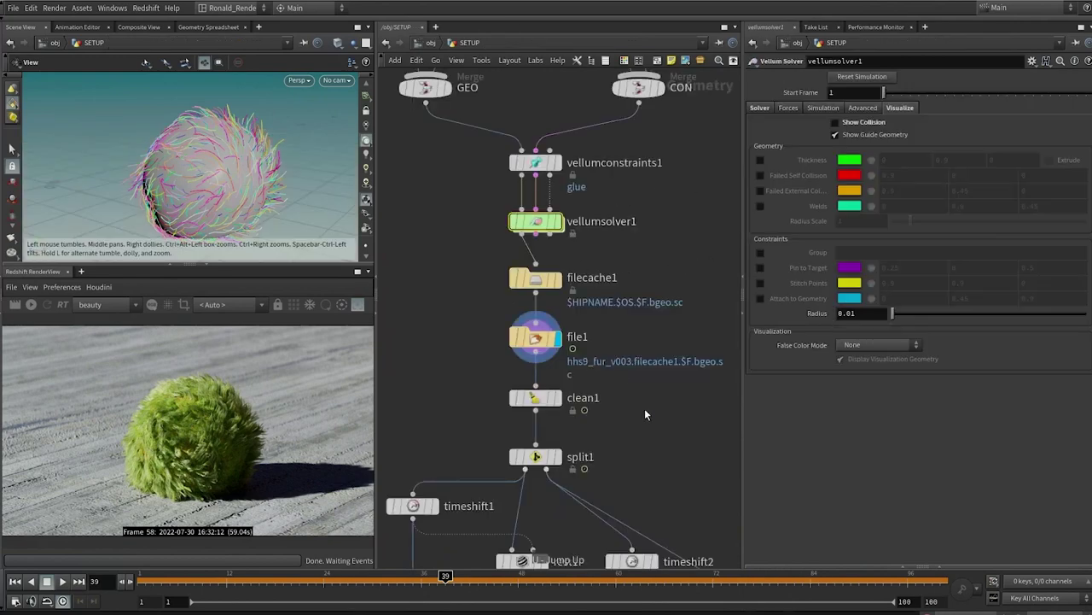
# Review the file1 cache and display clean1 to examine its attribute removal settings.
pyautogui.click(520, 229)
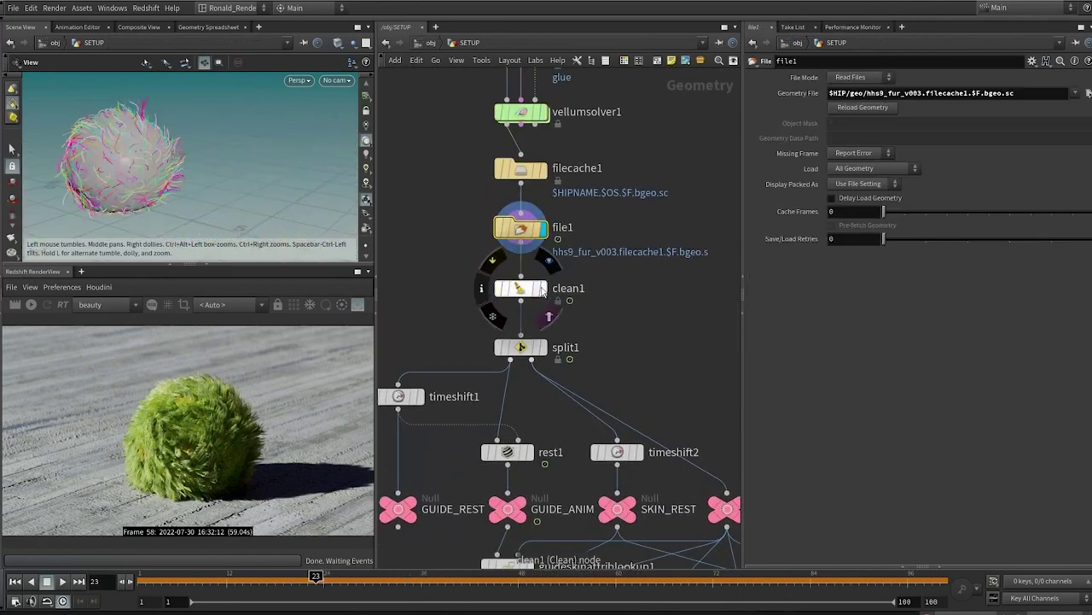
pyautogui.click(520, 289)
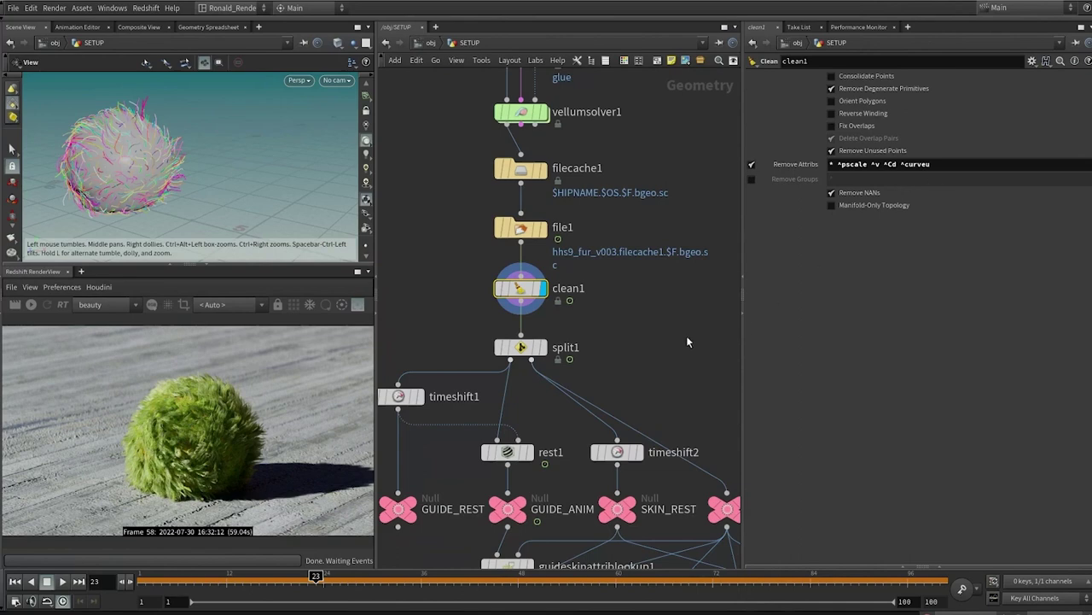
# Display split1 and examine how its Group setting separates the fur from the rest of the simulation.
pyautogui.moveTo(626, 358); pyautogui.dragTo(638, 255, button='middle')
pyautogui.moveTo(534, 243)
pyautogui.click(560, 216)
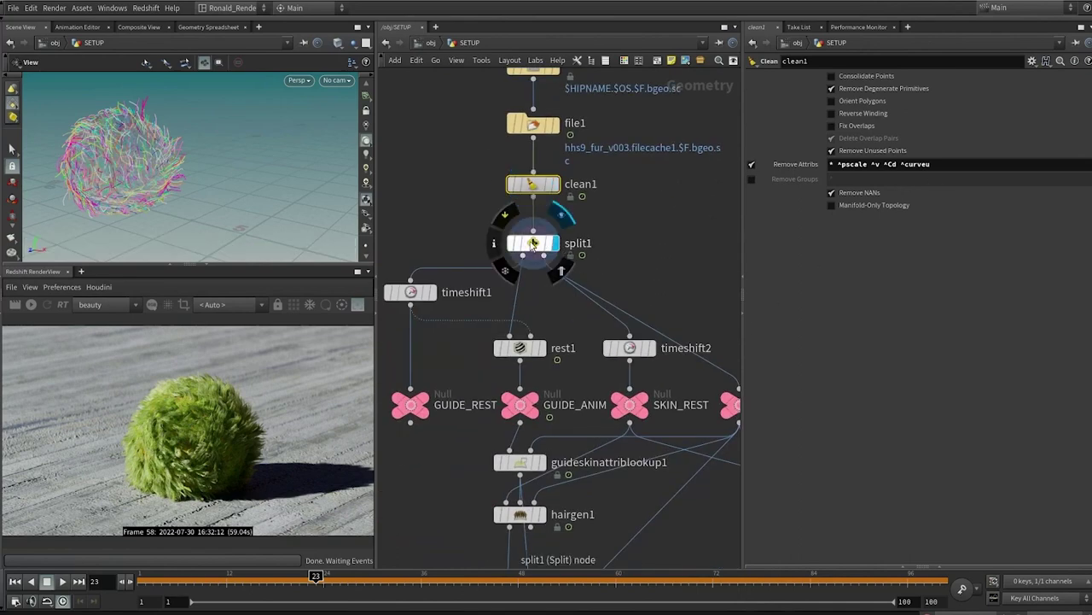
pyautogui.click(533, 243)
pyautogui.click(834, 78)
pyautogui.write('f')
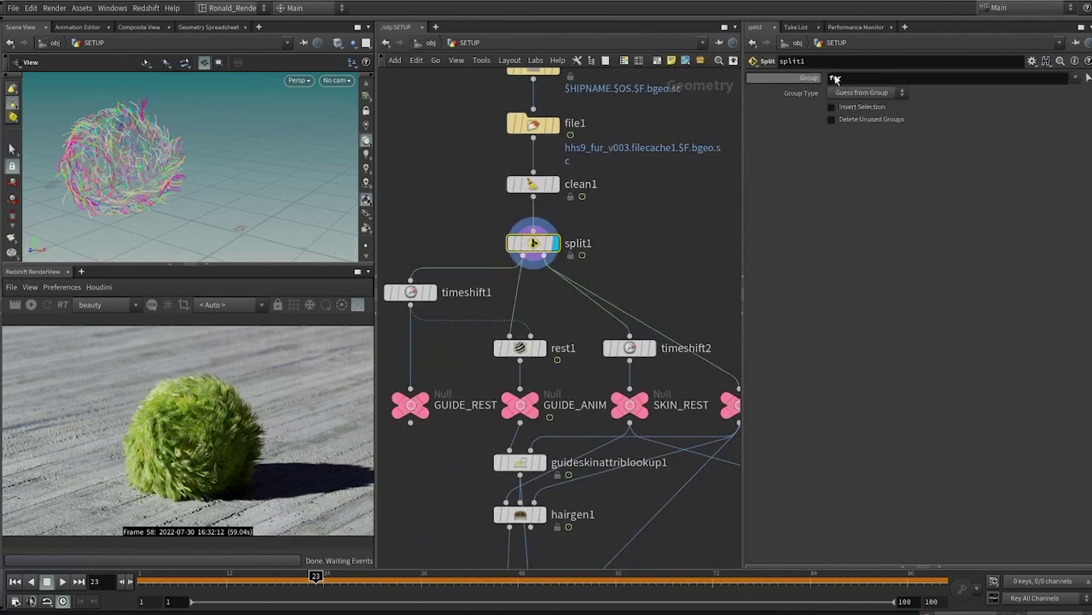
pyautogui.write('ur')
pyautogui.moveTo(622, 284); pyautogui.dragTo(620, 215, button='middle')
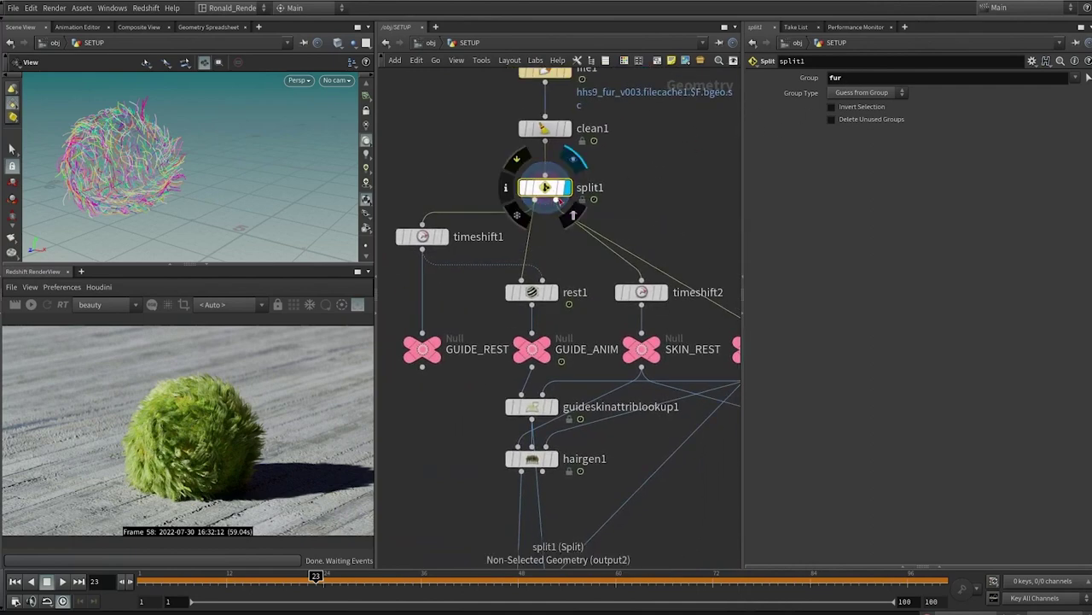
# Display the GUIDE_REST and GUIDE_ANIM branches below split1 and review the timeshift1 and rest1 settings.
pyautogui.moveTo(674, 211); pyautogui.dragTo(653, 204, button='middle')
pyautogui.scroll(-3, 566, 215)
pyautogui.moveTo(565, 230); pyautogui.dragTo(585, 184, button='middle')
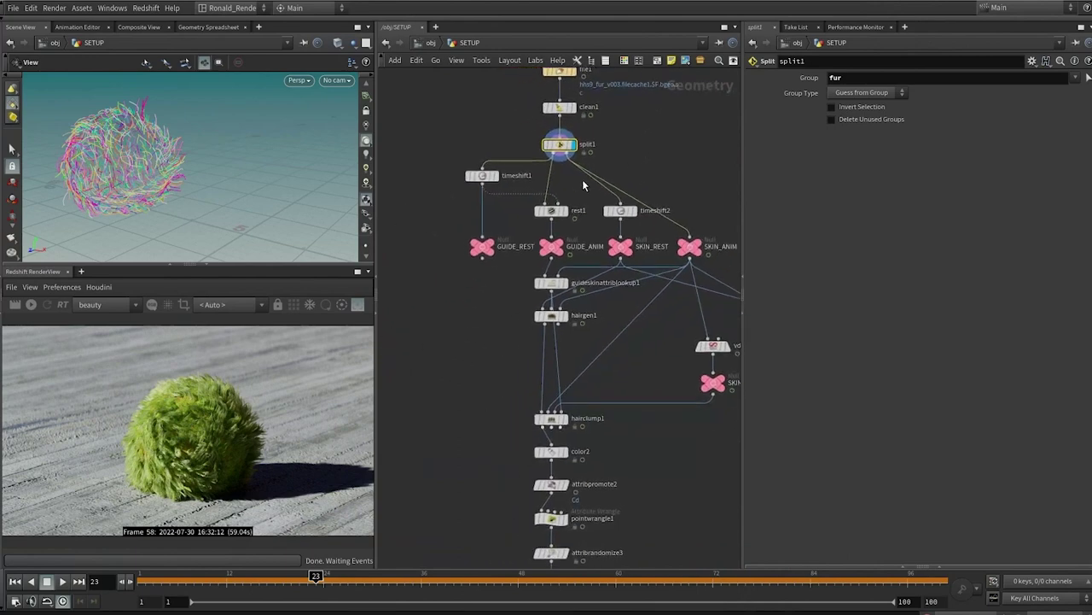
pyautogui.click(496, 176)
pyautogui.click(497, 244)
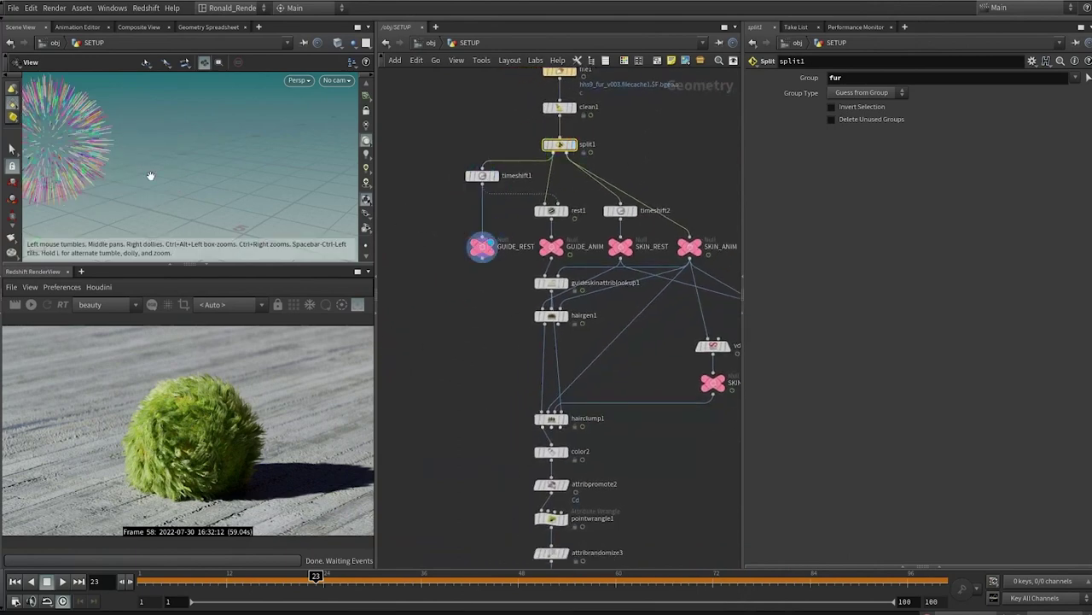
pyautogui.click(470, 174)
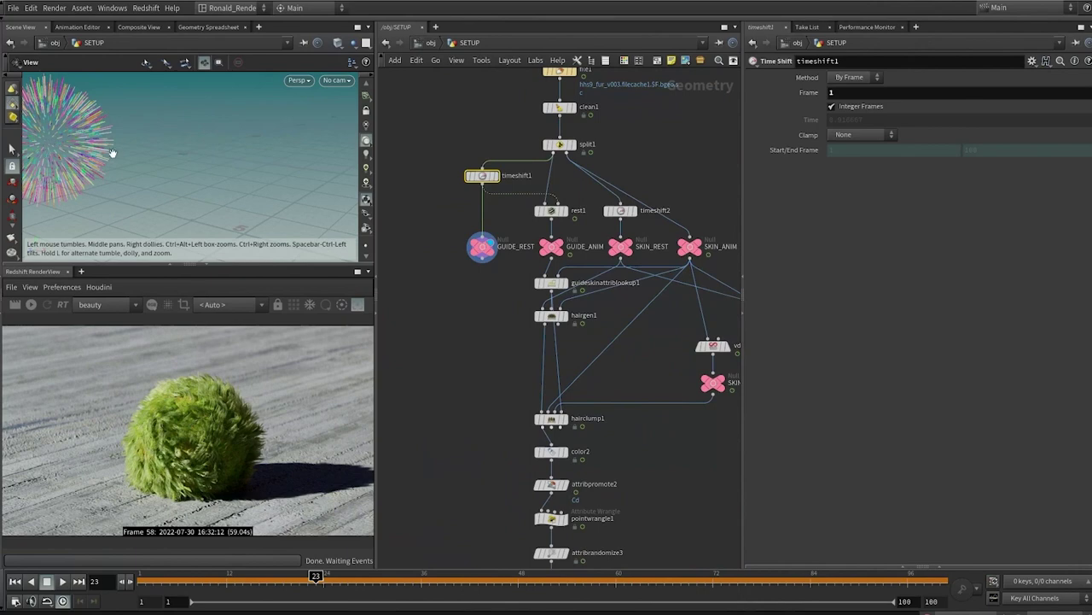
pyautogui.click(551, 212)
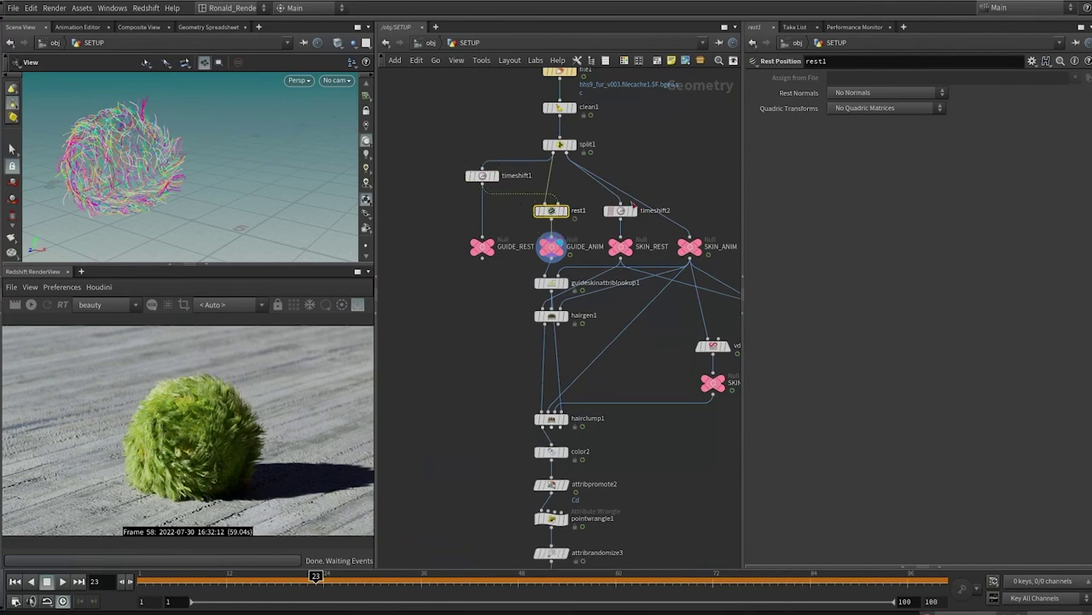
# Select timeshift2, SKIN_REST and SKIN_ANIM together to point out the skin branch.
pyautogui.moveTo(656, 186); pyautogui.dragTo(607, 163, button='middle')
pyautogui.scroll(3, 608, 175)
pyautogui.scroll(-3, 580, 164)
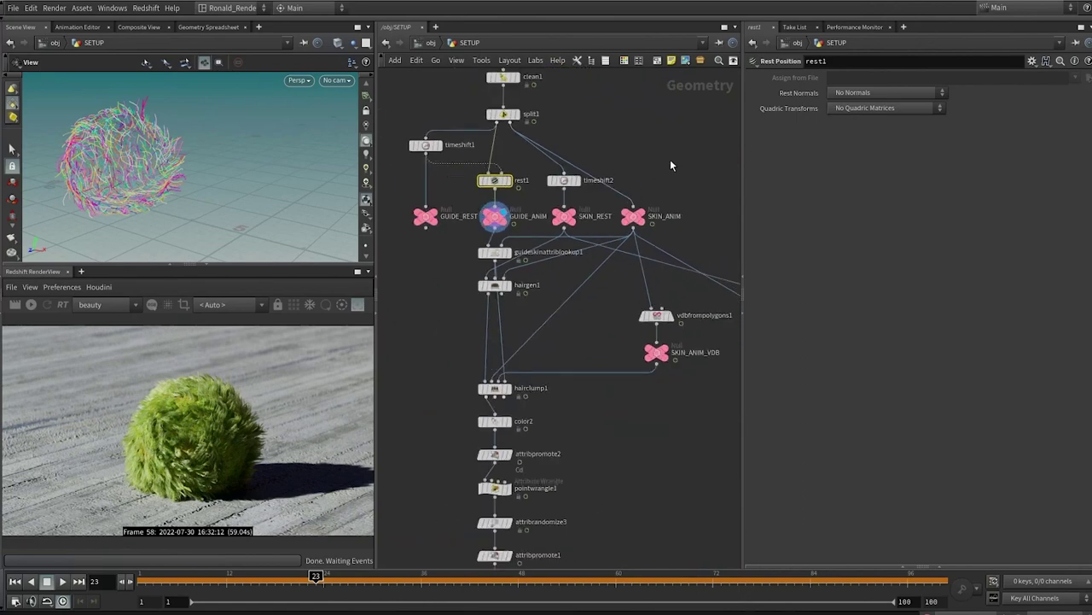
pyautogui.moveTo(670, 159); pyautogui.dragTo(547, 232)
pyautogui.scroll(3, 547, 277)
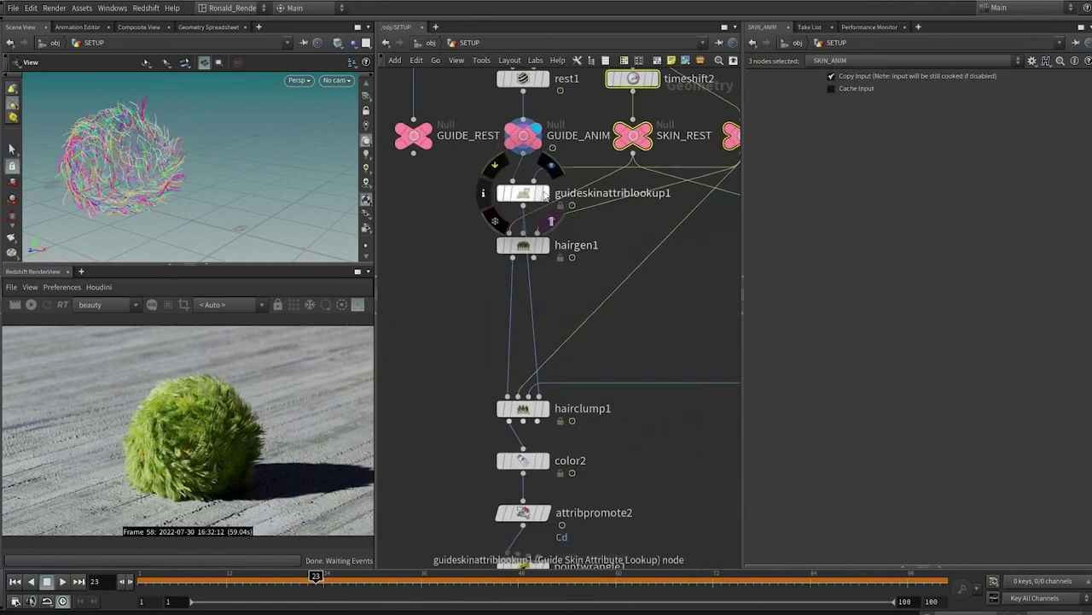
# Display guideskinattriblookup1 and examine its primitive number and UVW attribute settings.
pyautogui.click(544, 195)
pyautogui.scroll(-3, 668, 173)
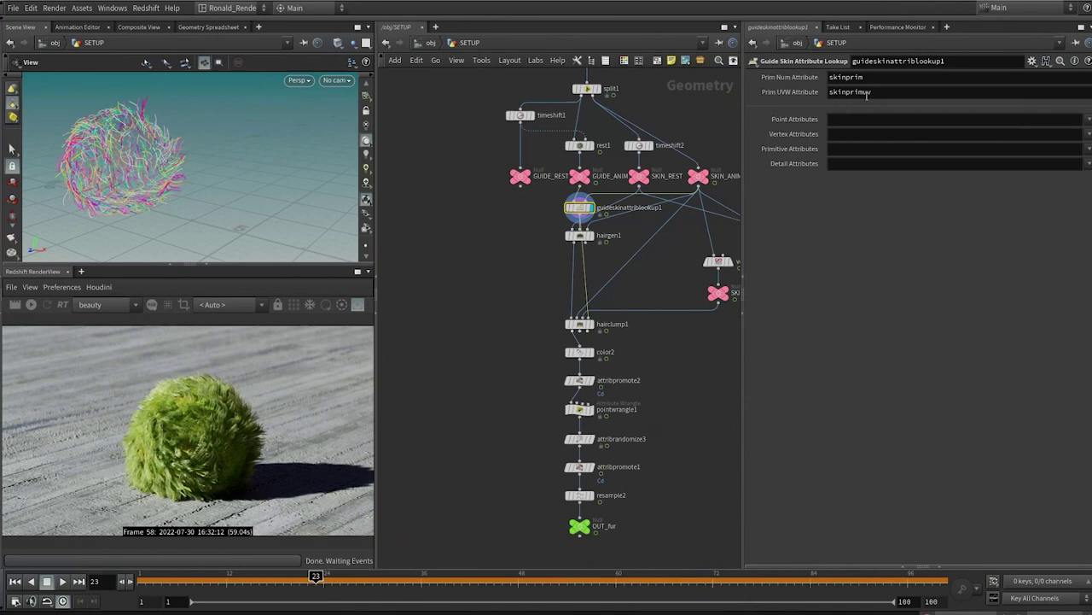
pyautogui.scroll(3, 734, 175)
pyautogui.moveTo(493, 267); pyautogui.dragTo(563, 189, button='middle')
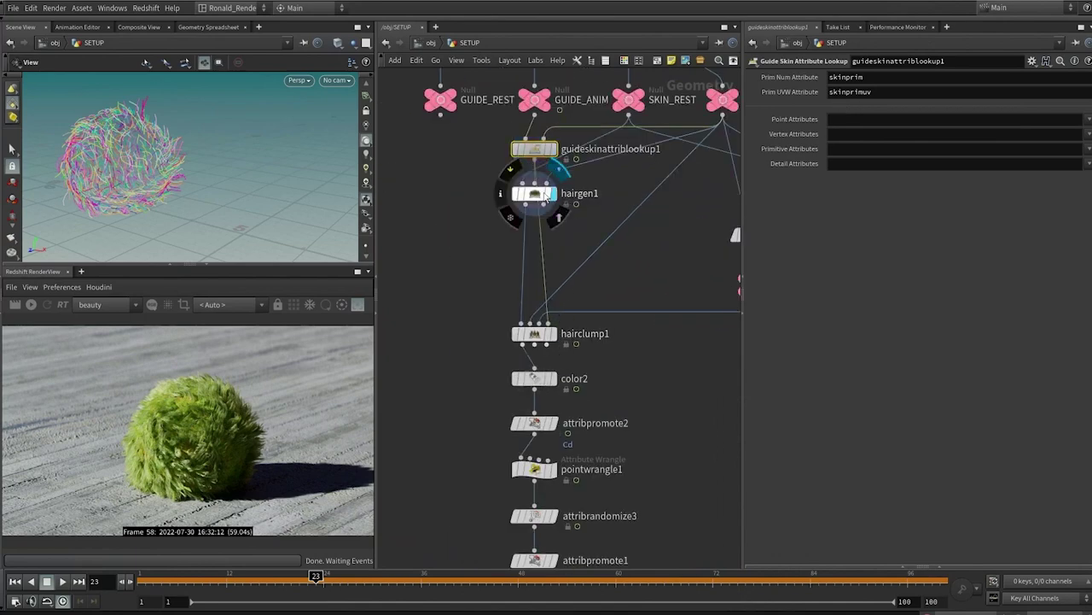
# Display hairgen1 and review its hair profile, density, guide weight and unguided hair settings.
pyautogui.click(551, 194)
pyautogui.click(534, 194)
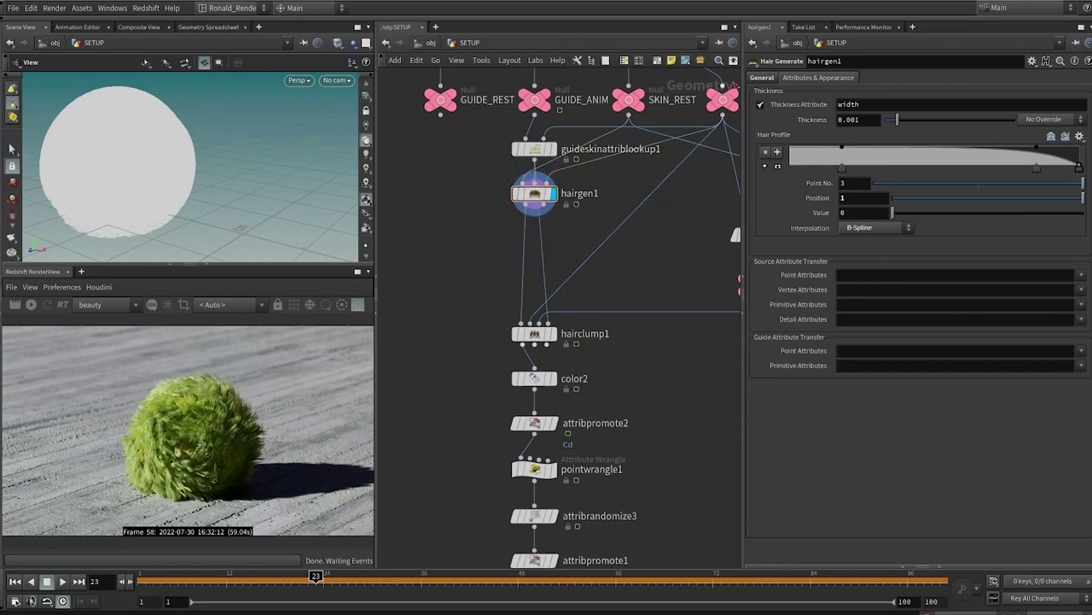
pyautogui.click(762, 77)
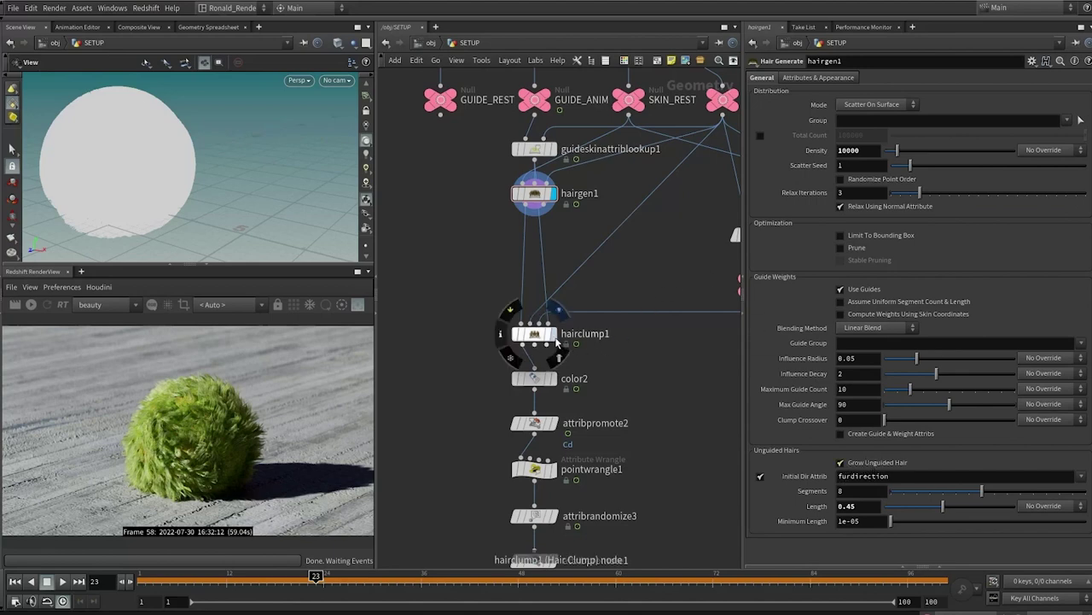
# Display hairclump1, try a clump Blend of 1, and undo that change.
pyautogui.click(557, 341)
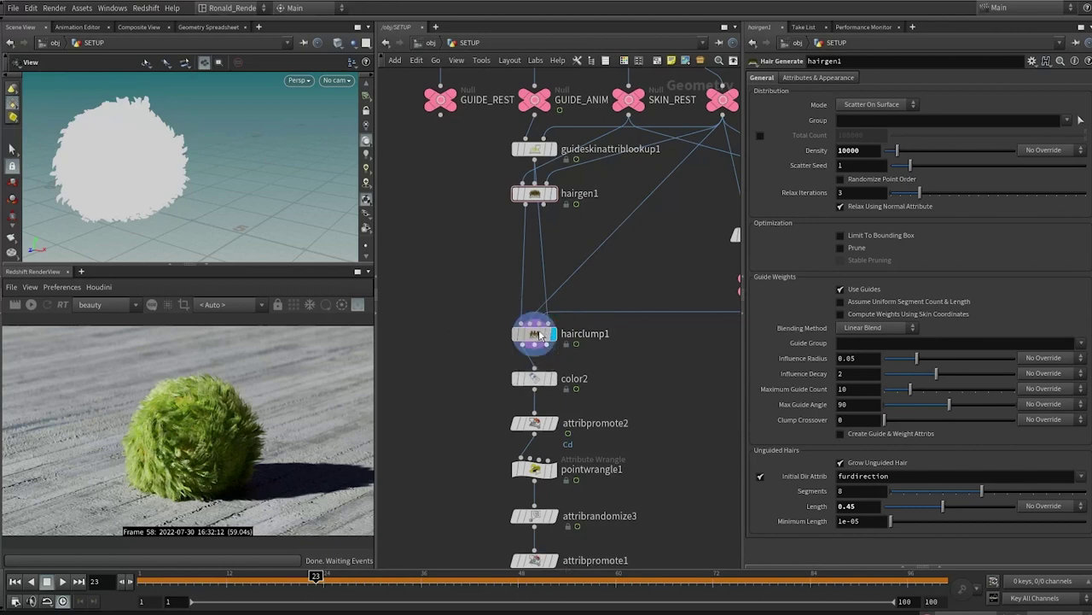
pyautogui.click(762, 78)
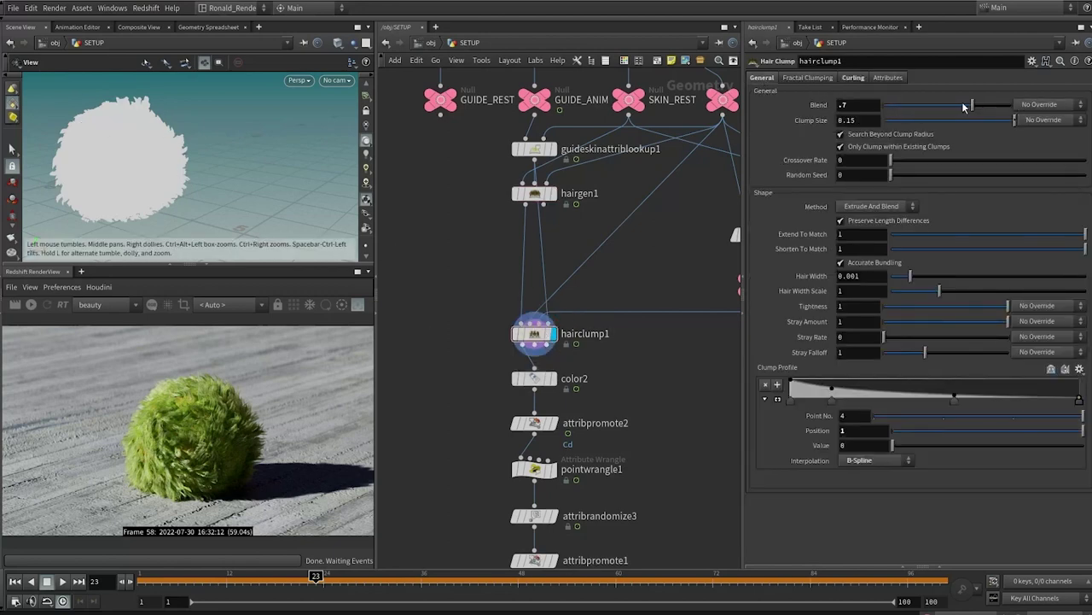
pyautogui.moveTo(994, 110); pyautogui.dragTo(1017, 106)
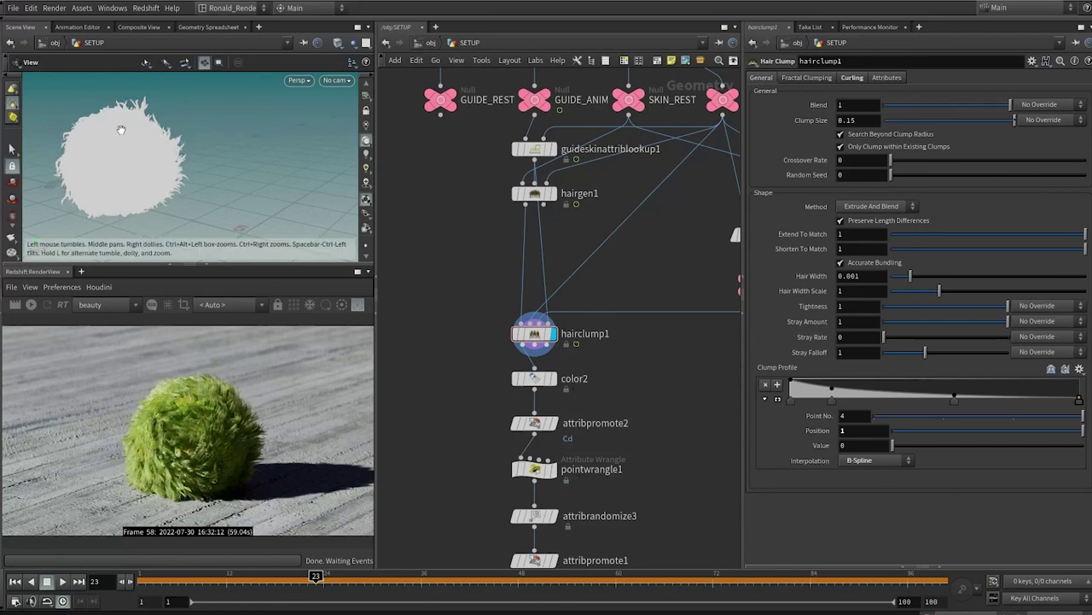
pyautogui.hotkey('ctrl', 'z')
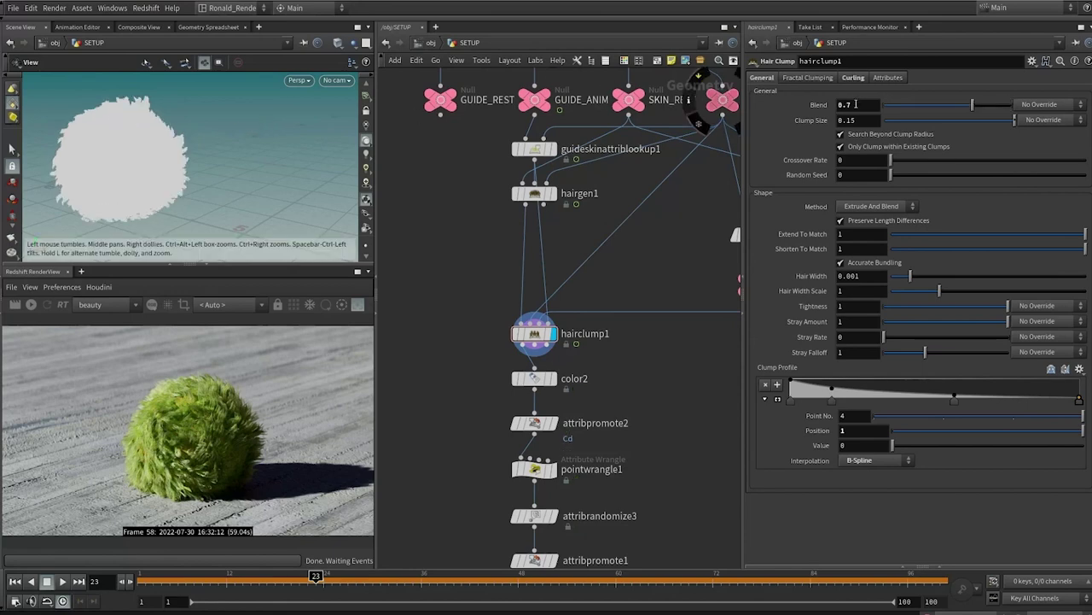
# Examine hairclump1's curling and attribute settings, displaying color2 in between to compare the clump colors.
pyautogui.click(852, 78)
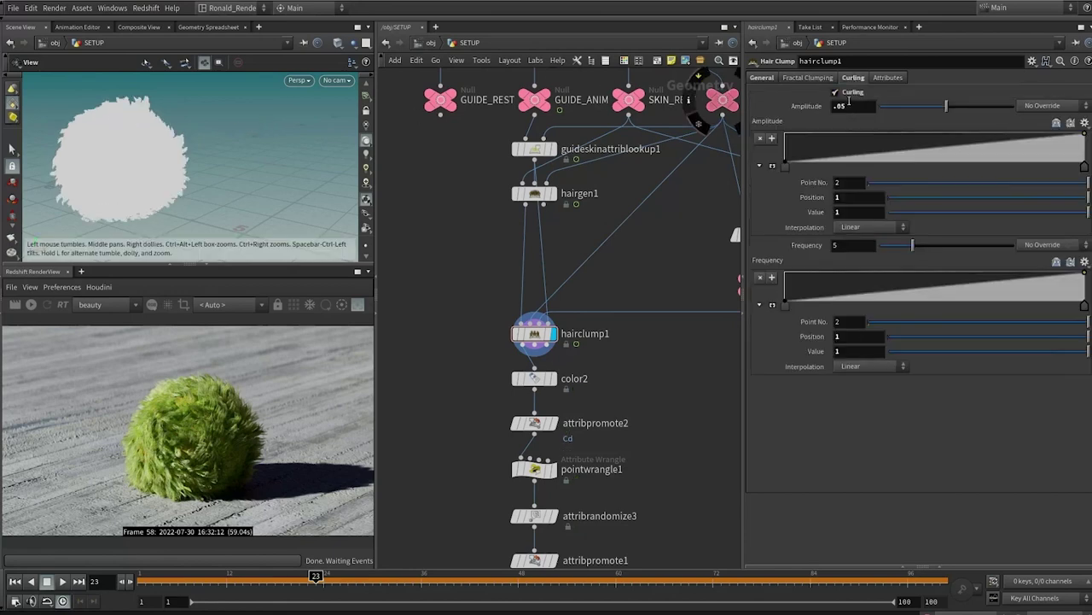
pyautogui.moveTo(589, 363); pyautogui.dragTo(580, 241, button='middle')
pyautogui.click(545, 256)
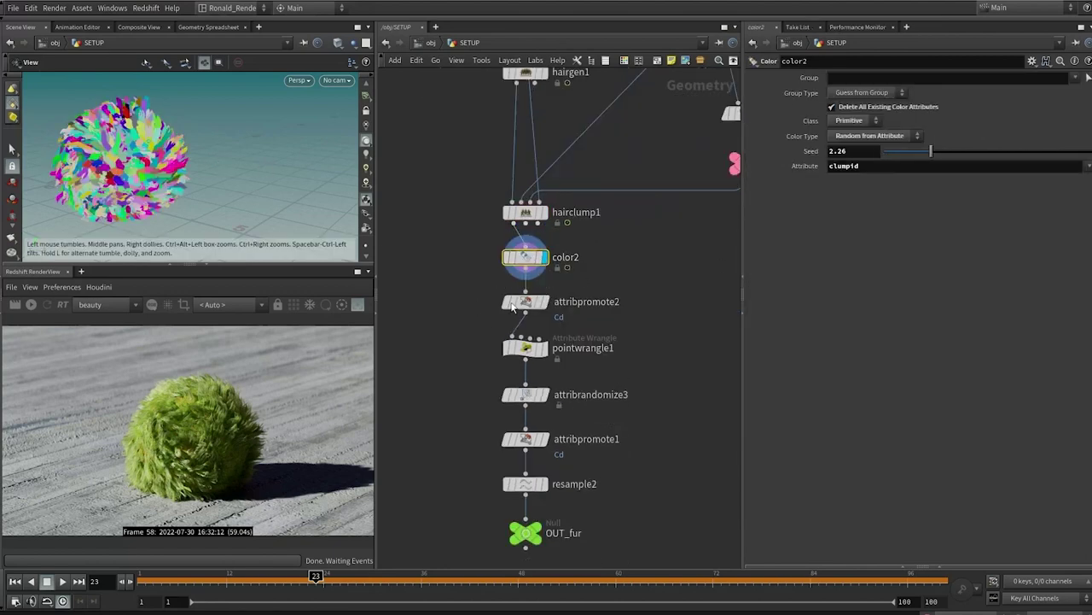
pyautogui.click(543, 301)
pyautogui.click(547, 260)
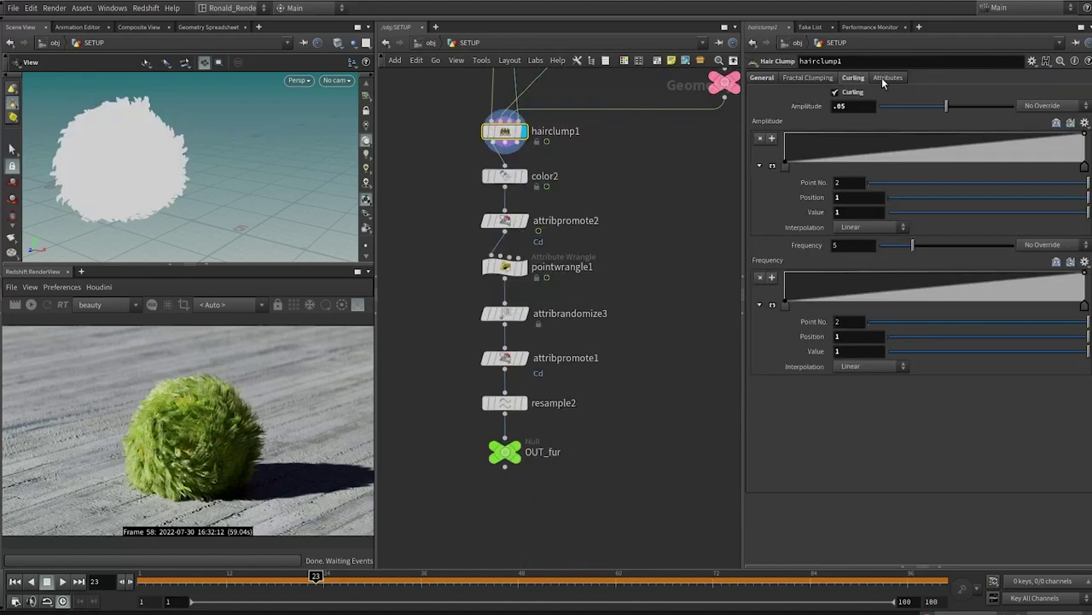
pyautogui.click(888, 78)
# Review the clump color chain through color2, attribpromote2 and the VEX expression in pointwrangle1.
pyautogui.click(518, 176)
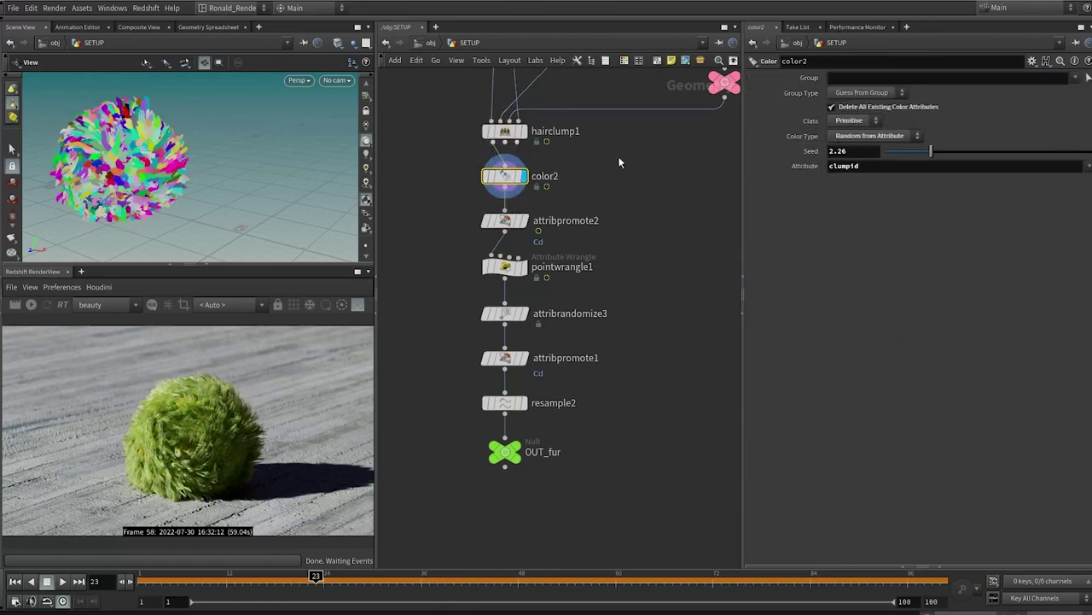
pyautogui.click(512, 220)
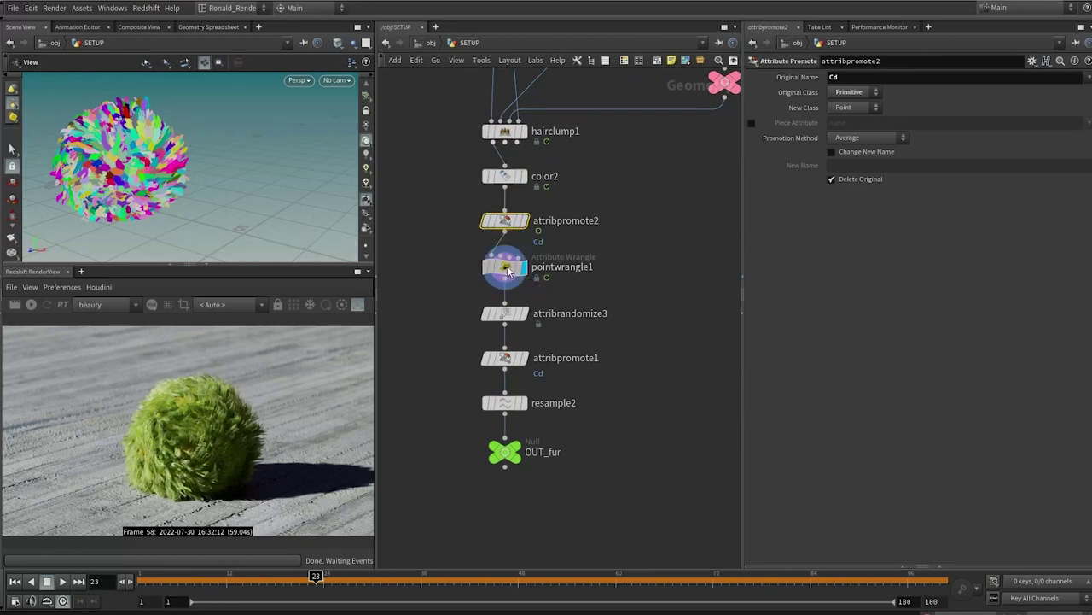
pyautogui.click(510, 272)
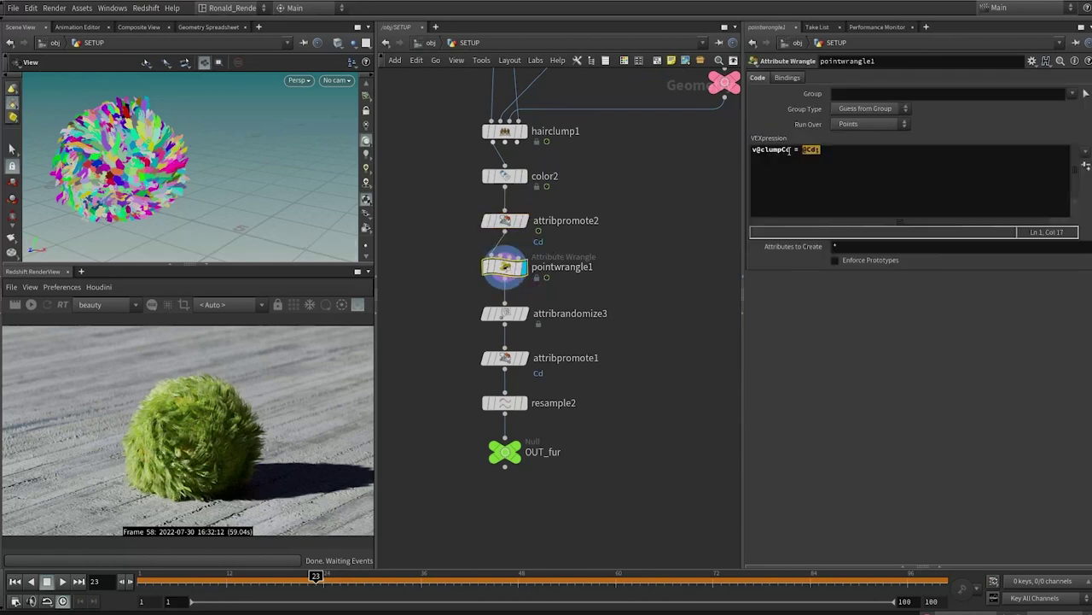
# Display attribpromote1 and resample2 and examine the Cd promotion and the Curve U attribute setting.
pyautogui.moveTo(685, 230); pyautogui.dragTo(686, 197, button='middle')
pyautogui.click(525, 325)
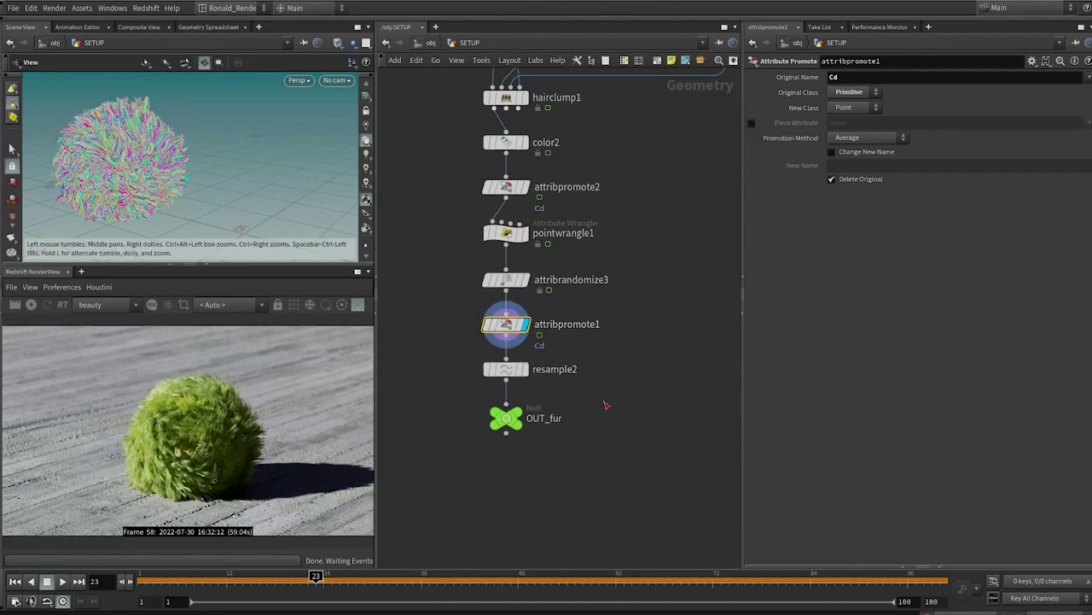
pyautogui.click(507, 368)
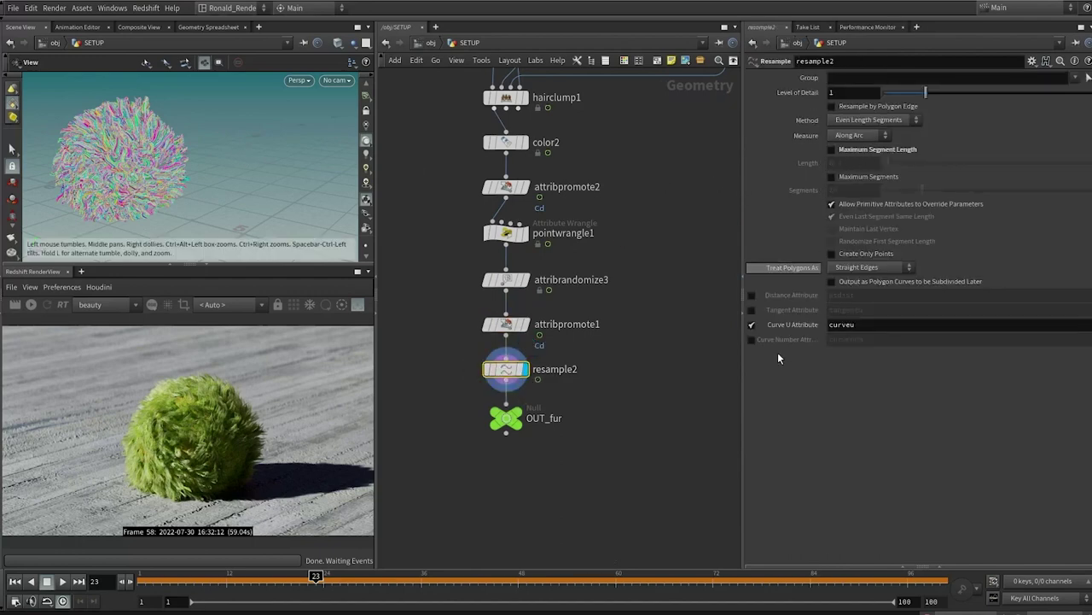
pyautogui.click(687, 369)
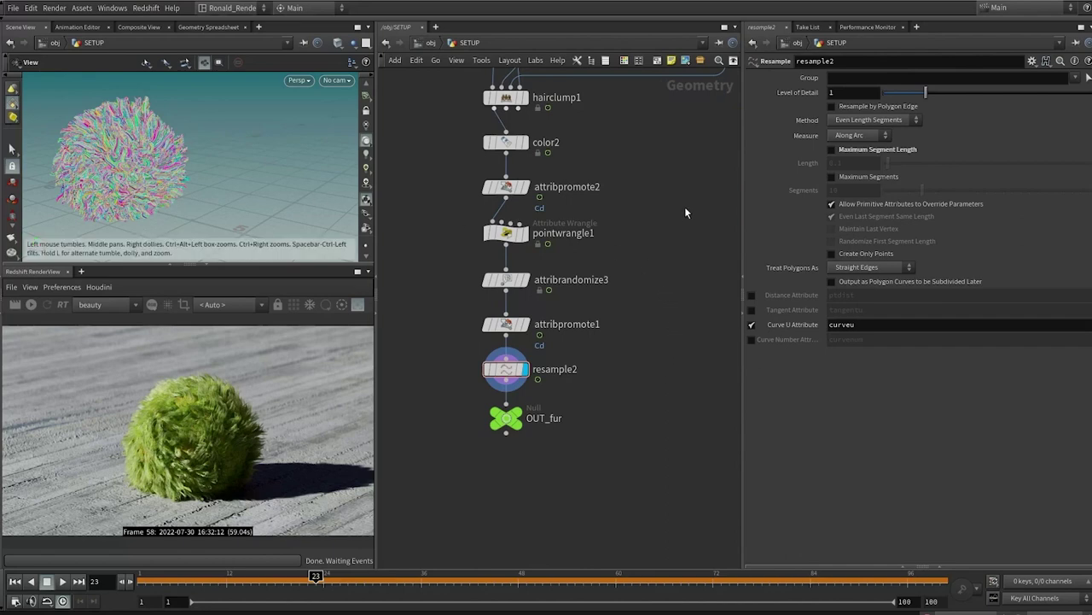
# Return to the object level and look inside the fur object at the OUT_fur object merge.
pyautogui.moveTo(681, 233); pyautogui.dragTo(678, 307, button='middle')
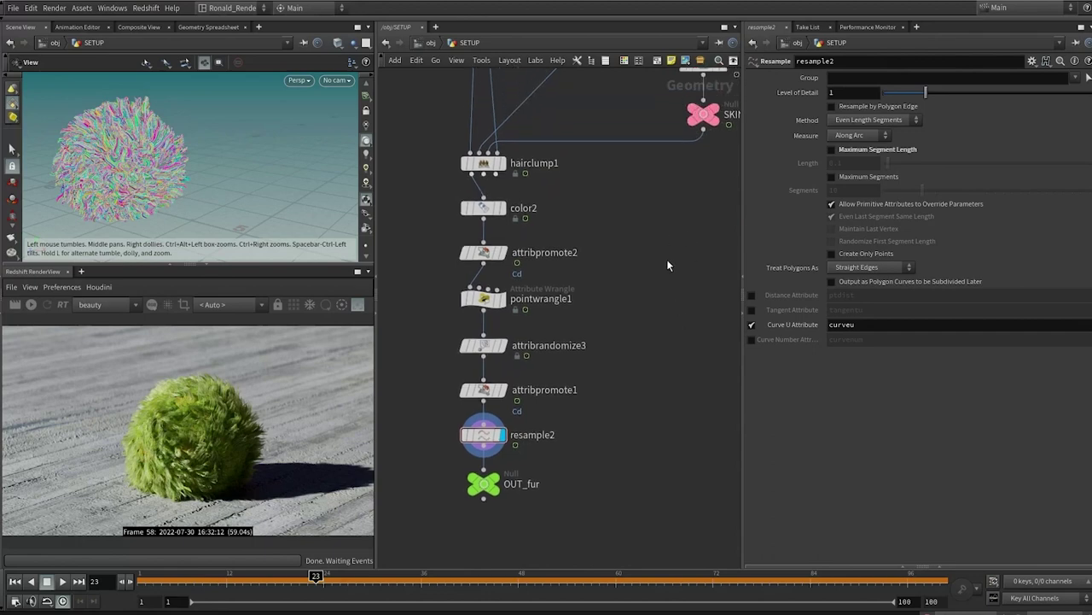
pyautogui.press('3')
pyautogui.press('1')
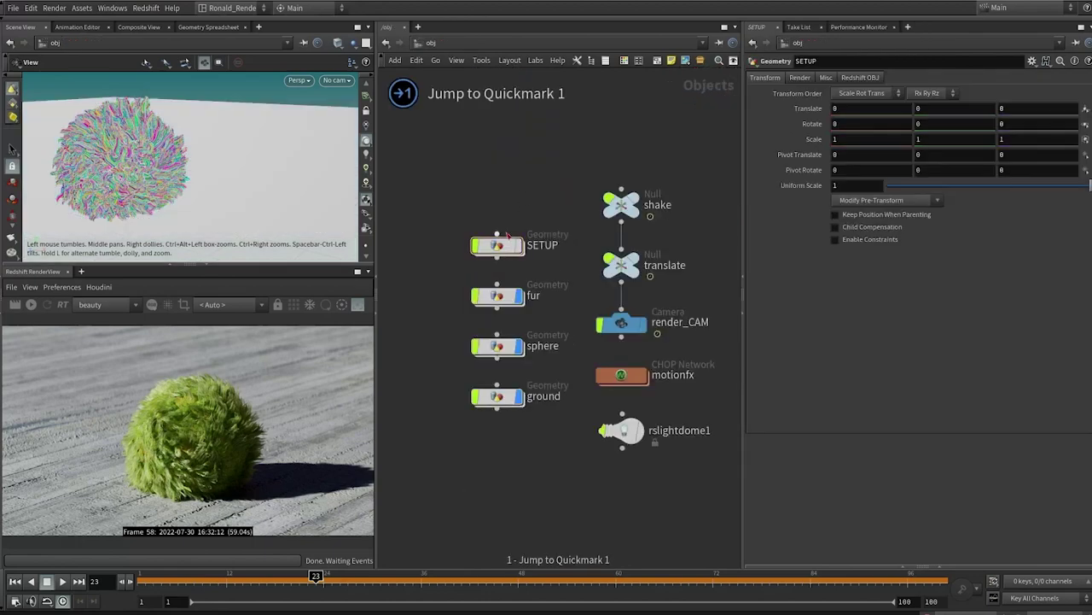
pyautogui.click(499, 295)
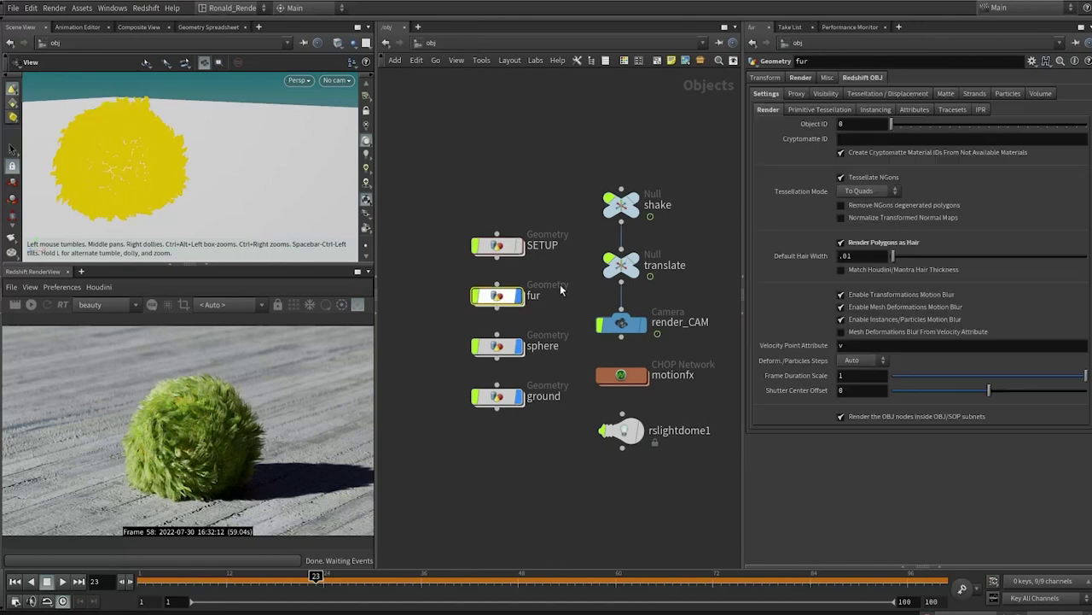
pyautogui.doubleClick(502, 296)
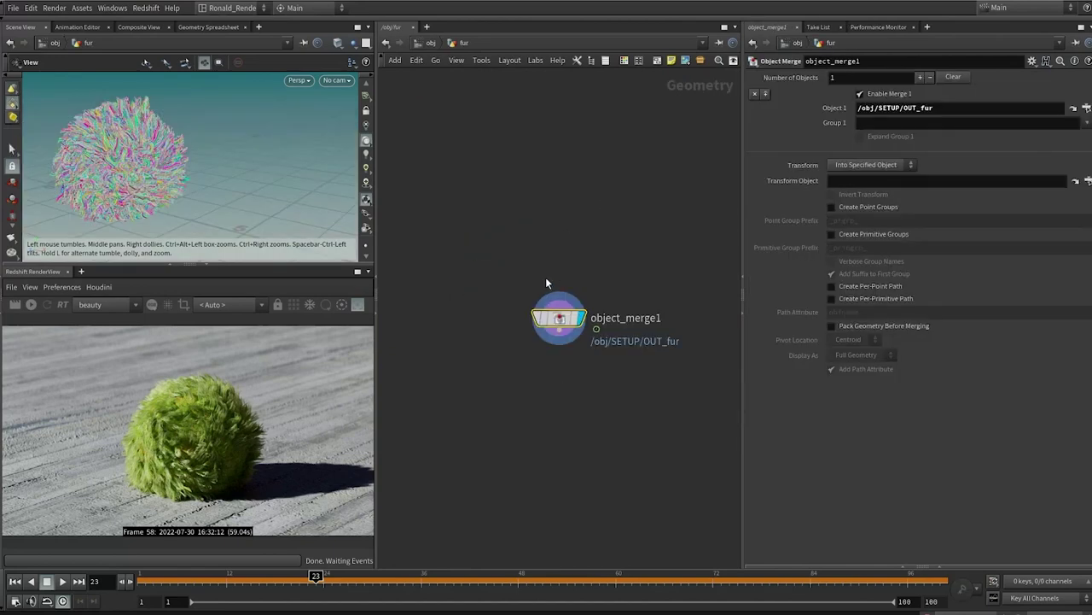
pyautogui.press('u')
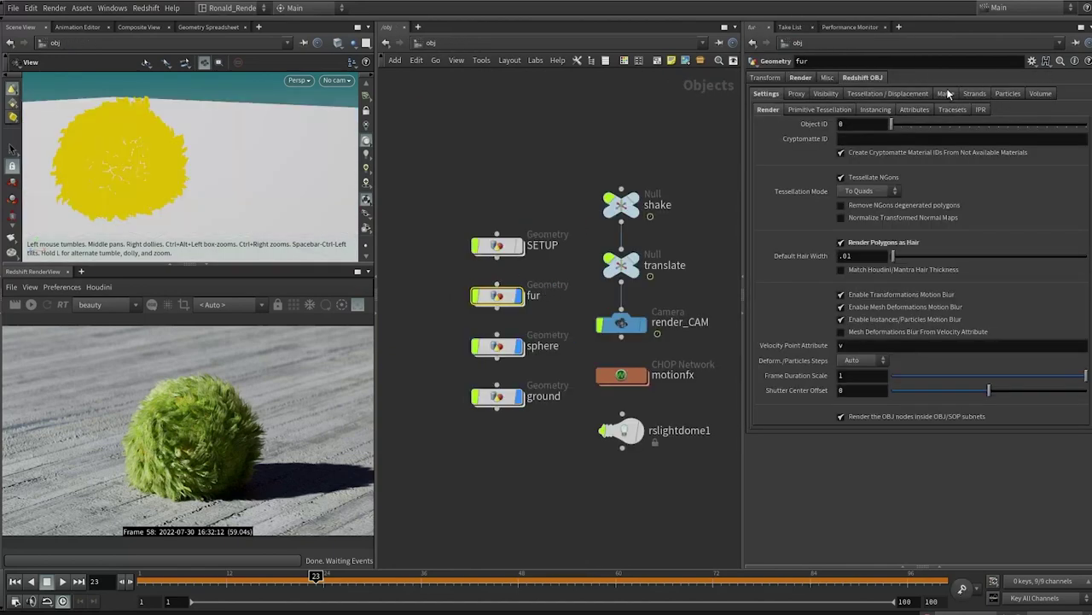
# Compare the fur object's Redshift strand options with its Render Polygons as Hair settings.
pyautogui.click(975, 94)
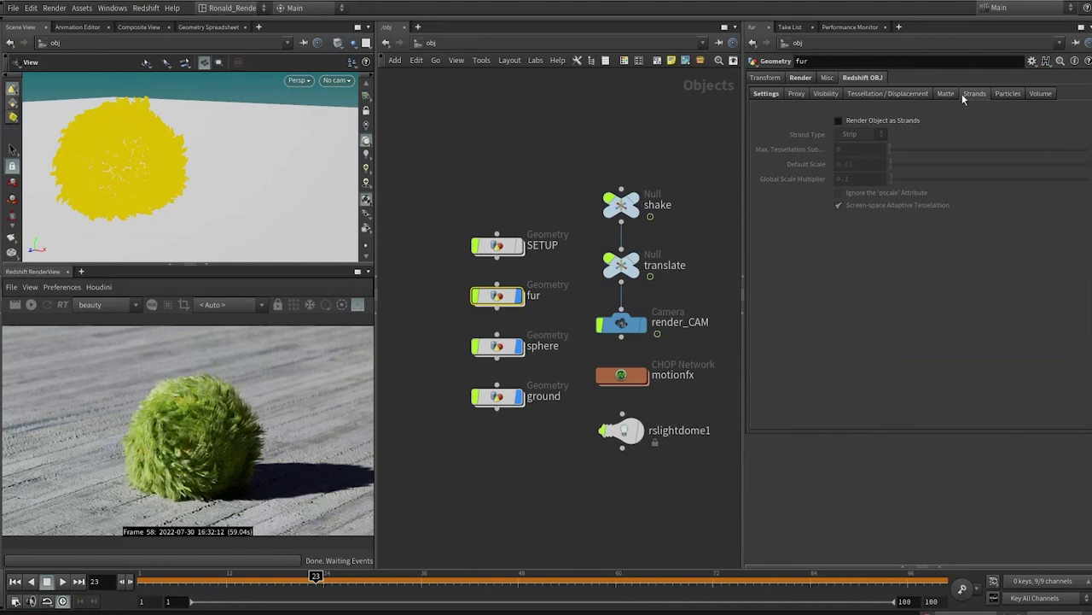
pyautogui.click(779, 94)
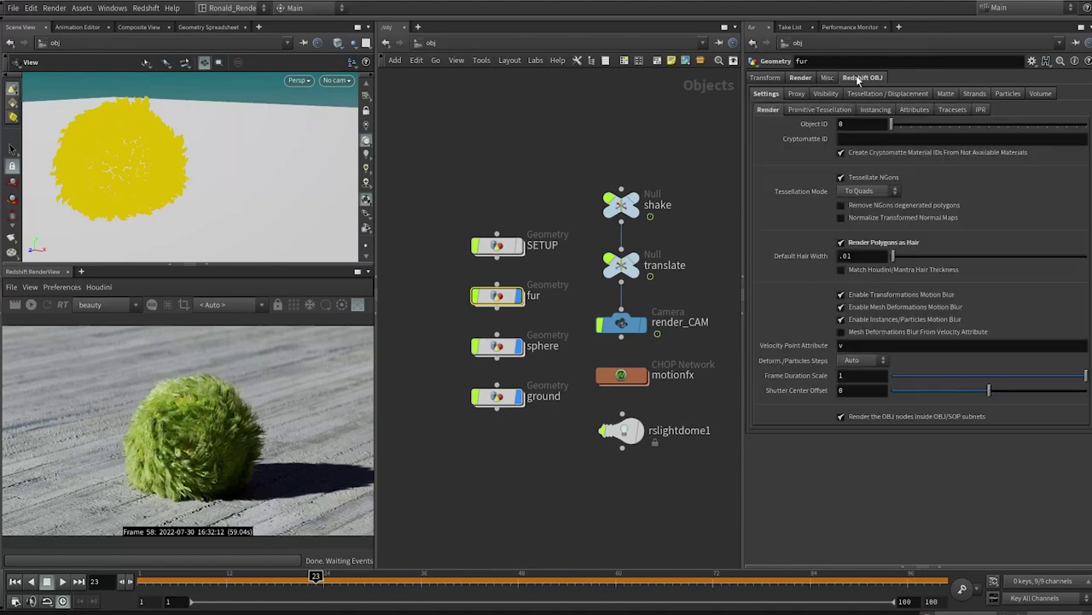
pyautogui.click(974, 96)
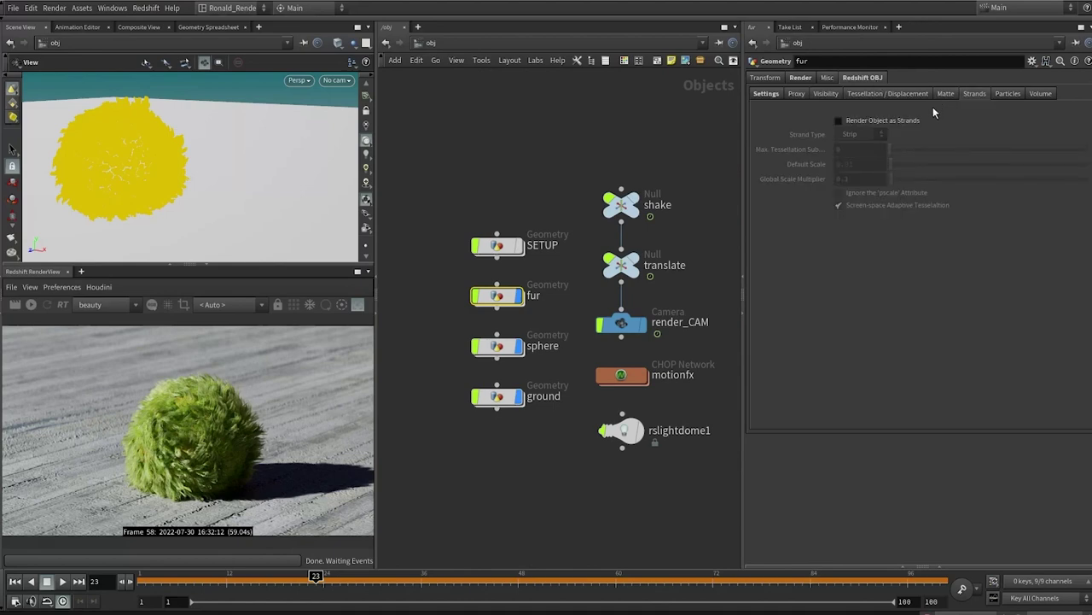
pyautogui.click(768, 95)
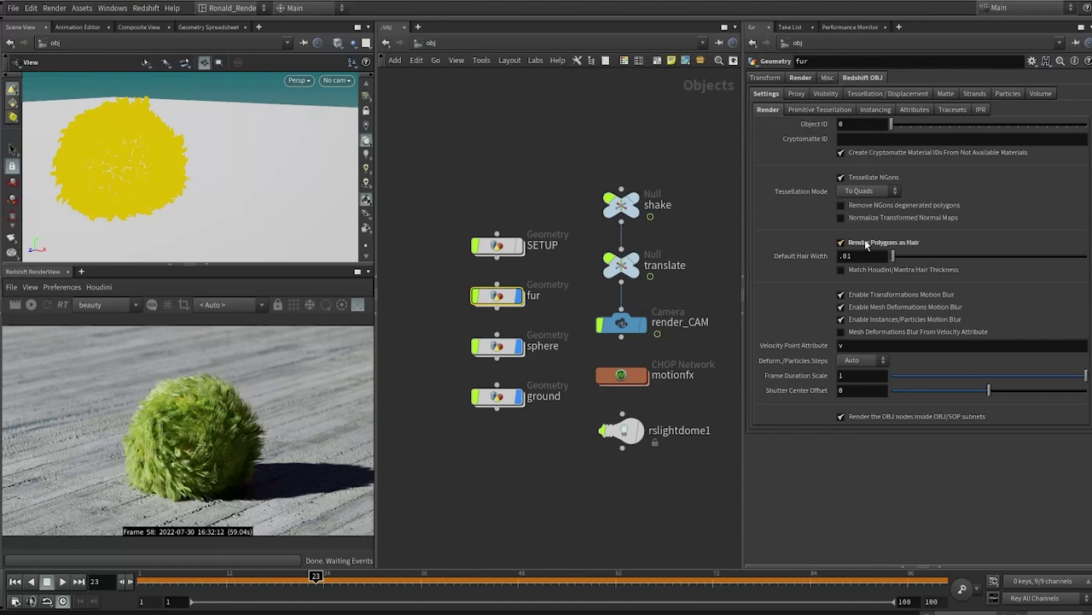
# Go to the material network and open the shader nodes of the redshift_fur material.
pyautogui.press('2')
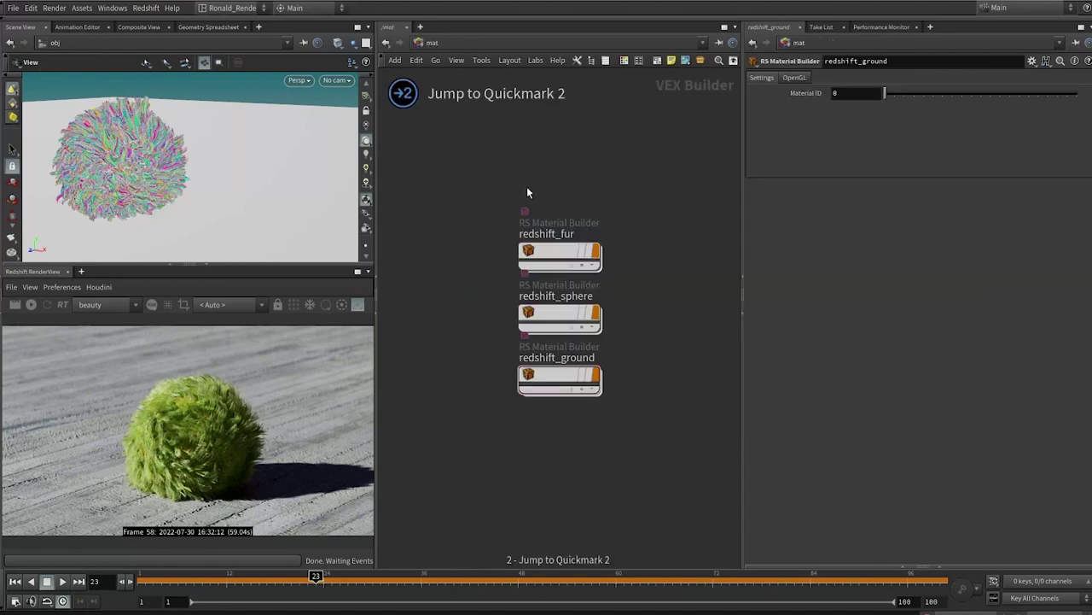
pyautogui.scroll(-3, 656, 155)
pyautogui.moveTo(630, 104); pyautogui.dragTo(538, 64, button='middle')
pyautogui.moveTo(443, 284); pyautogui.dragTo(514, 259, button='middle')
pyautogui.moveTo(473, 88); pyautogui.dragTo(435, 283)
pyautogui.moveTo(465, 145); pyautogui.dragTo(636, 259)
pyautogui.click(646, 236)
pyautogui.scroll(3, 653, 236)
pyautogui.moveTo(664, 245); pyautogui.dragTo(621, 208, button='middle')
# Rename the point attribute node ParticleAttributeLookup1 as Cd and place it above ParticleAttributeLookup2.
pyautogui.click(616, 224)
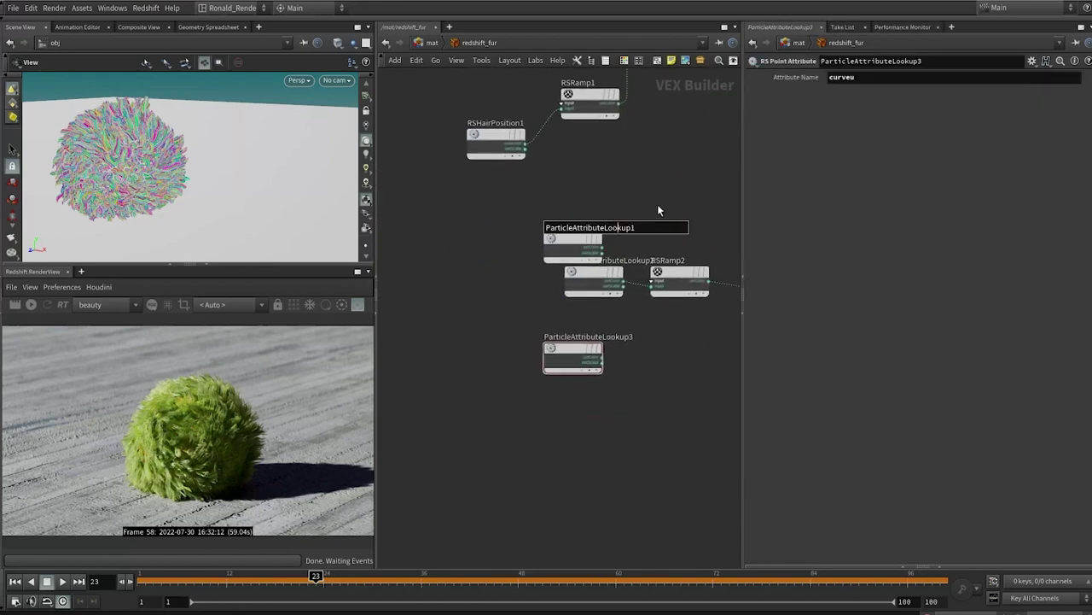
pyautogui.moveTo(573, 244); pyautogui.dragTo(586, 224)
pyautogui.moveTo(654, 208); pyautogui.dragTo(386, 209)
pyautogui.write('Cd')
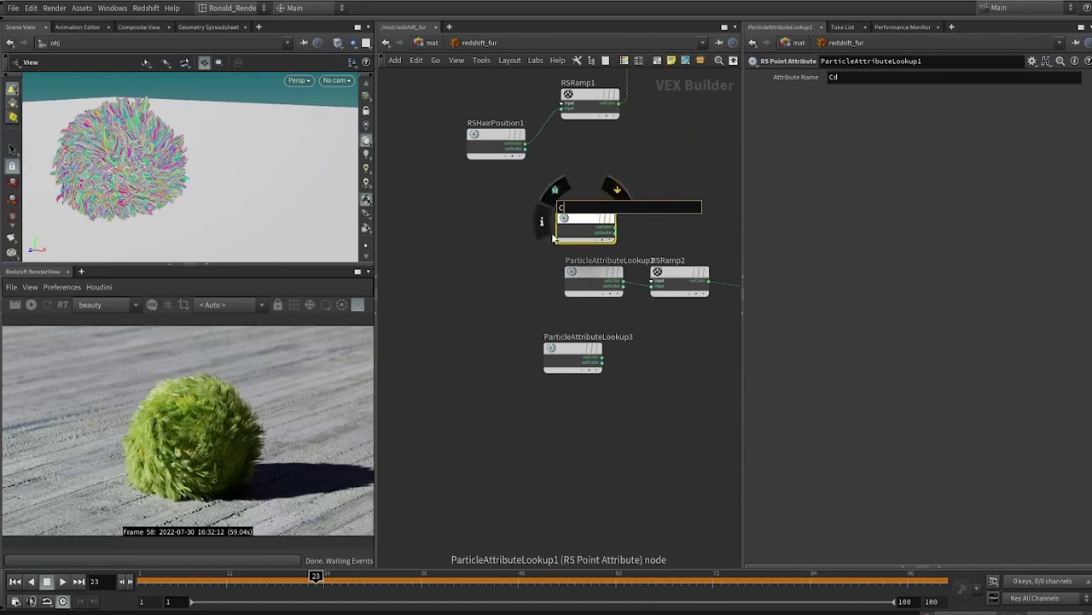
pyautogui.press('Return')
# Rename ParticleAttributeLookup2 as clumpCd and ParticleAttributeLookup3 as curveu to match the attributes they read.
pyautogui.click(599, 260)
pyautogui.doubleClick(598, 260)
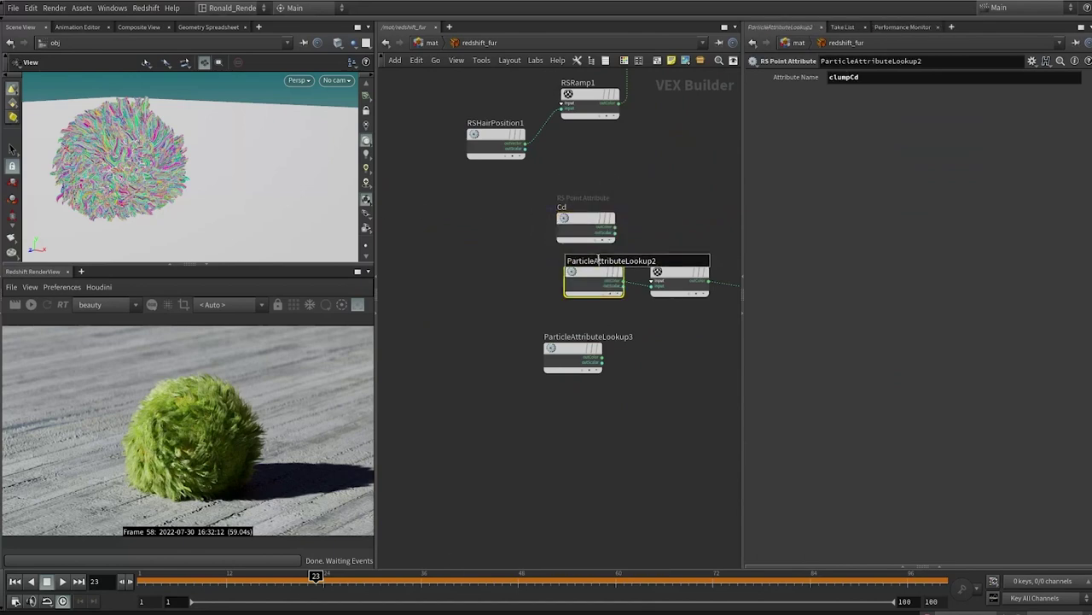
pyautogui.write('clumpCd')
pyautogui.press('Return')
pyautogui.click(573, 357)
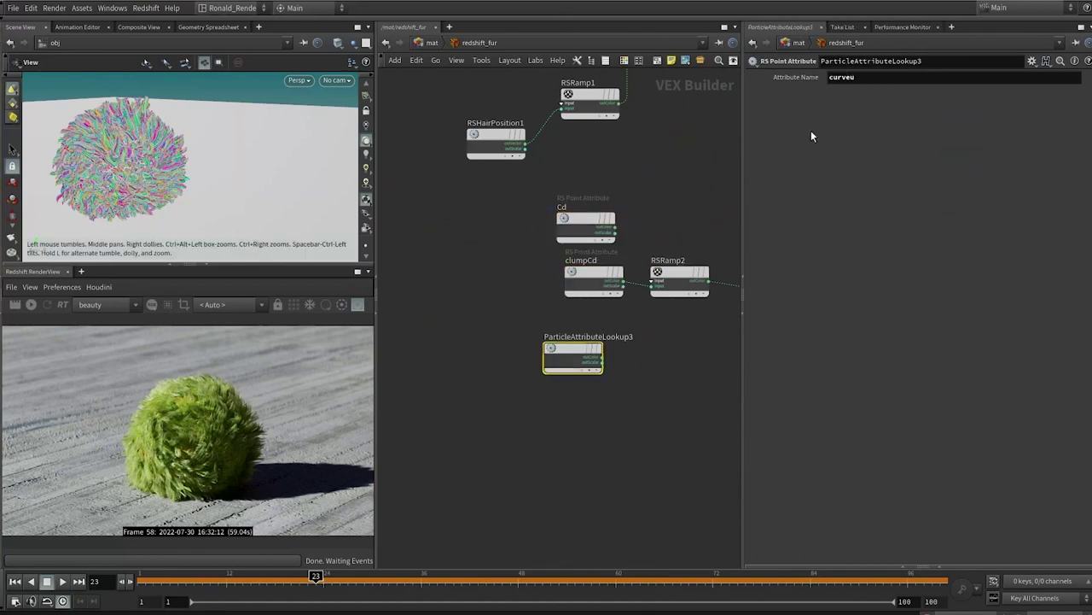
pyautogui.doubleClick(602, 336)
pyautogui.write('curveu')
pyautogui.press('Return')
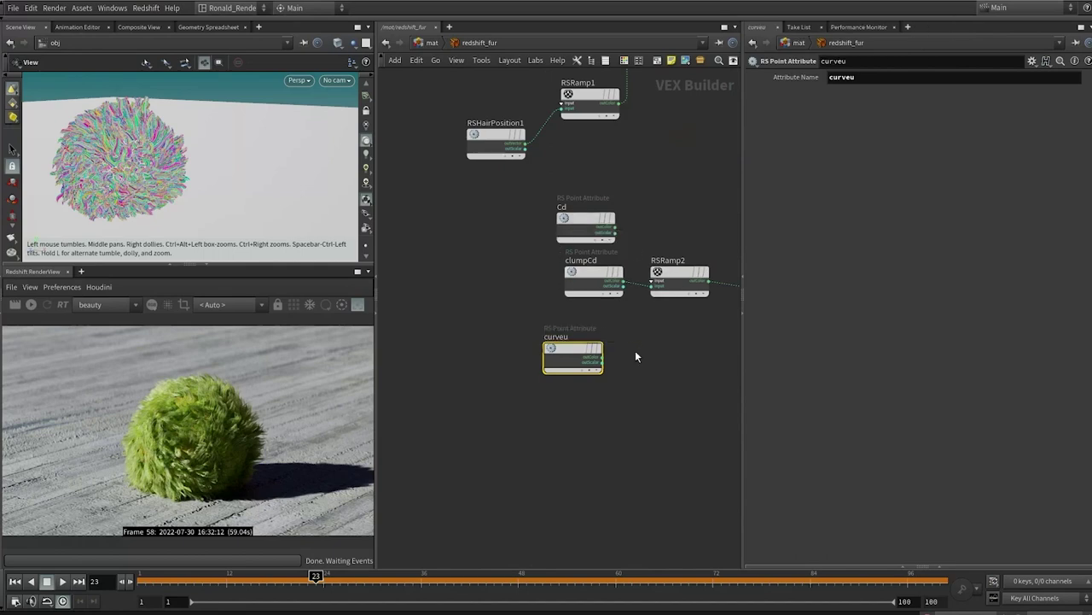
# Align the Cd, clumpCd and curveu nodes in a vertical column and line up RSRamp2 with Hair3 horizontally.
pyautogui.moveTo(598, 430)
pyautogui.mouseDown()
pyautogui.moveTo(576, 220)
pyautogui.moveTo(595, 411)
pyautogui.mouseUp()
pyautogui.press('a')
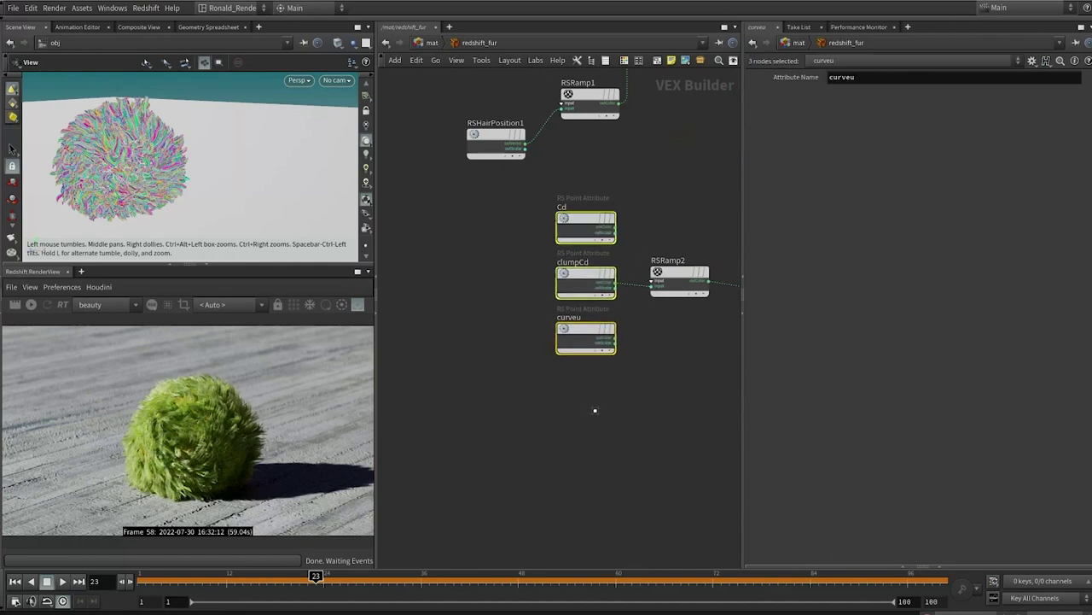
pyautogui.moveTo(698, 199); pyautogui.dragTo(622, 224, button='middle')
pyautogui.scroll(-1, 622, 225)
pyautogui.moveTo(623, 225); pyautogui.dragTo(717, 354)
pyautogui.press('a')
pyautogui.moveTo(610, 291); pyautogui.dragTo(717, 299)
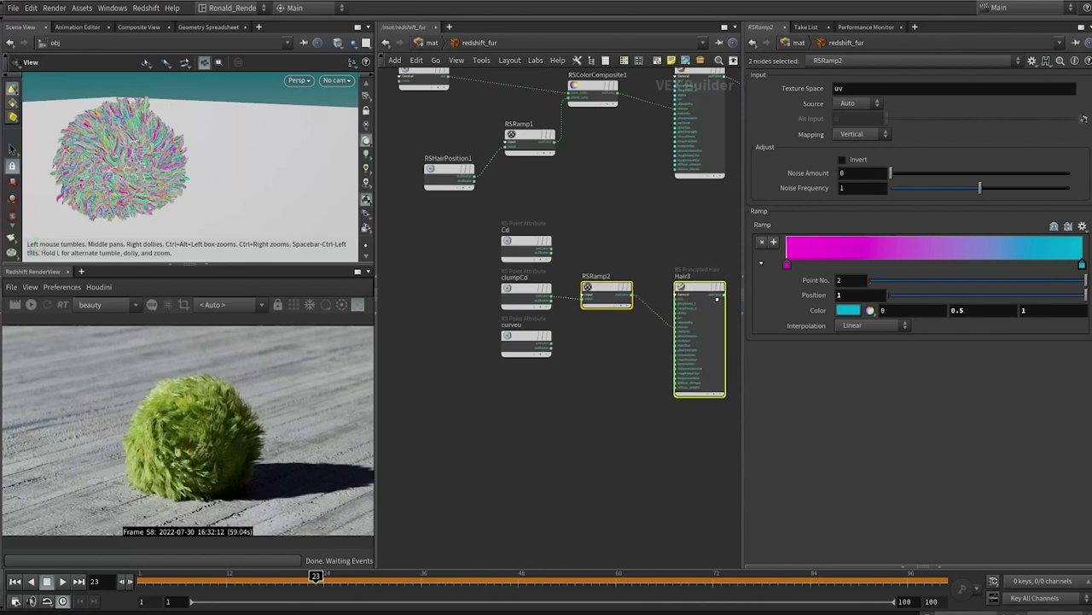
# Move the three attribute nodes together with RSRamp2 and Hair3 below the main hair shader chain.
pyautogui.scroll(-4, 599, 357)
pyautogui.moveTo(676, 264); pyautogui.dragTo(487, 373)
pyautogui.moveTo(648, 322); pyautogui.dragTo(647, 348)
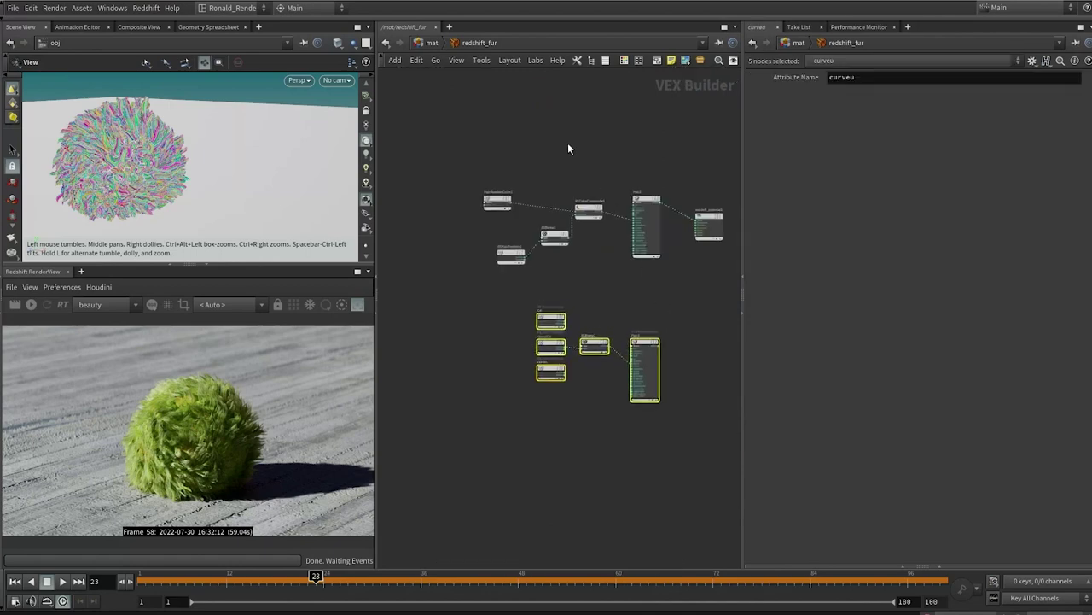
# Tidy the main shader chain by aligning HairRandomColor1 above RSHairPosition1 and arranging RSRamp1 and RSColorComposite1 beside them.
pyautogui.scroll(4, 550, 149)
pyautogui.moveTo(571, 331); pyautogui.dragTo(539, 305)
pyautogui.moveTo(472, 372); pyautogui.dragTo(442, 315)
pyautogui.scroll(-3, 519, 334)
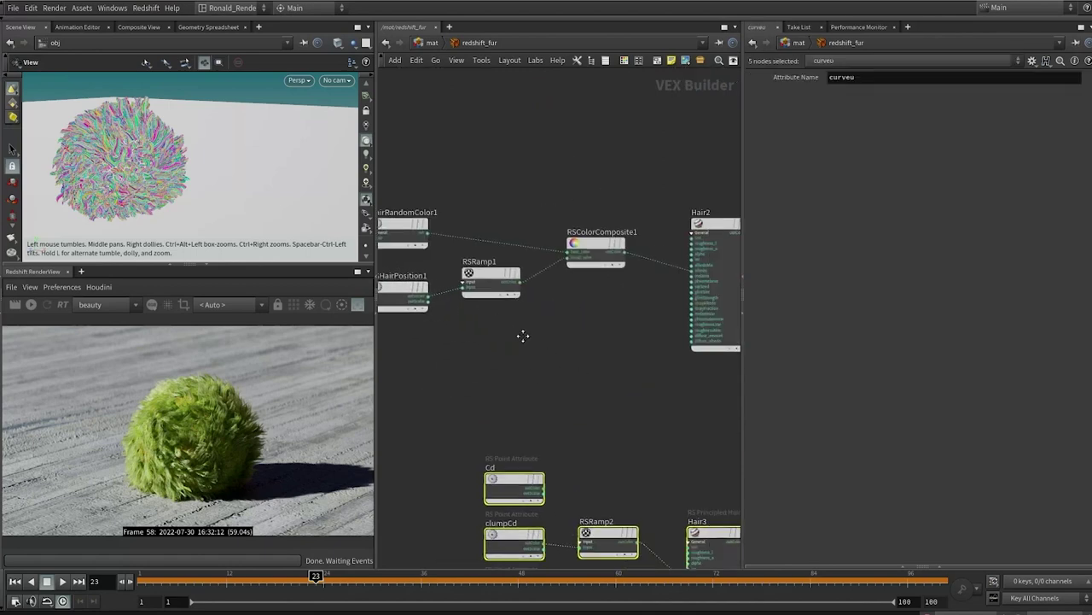
pyautogui.moveTo(595, 197); pyautogui.dragTo(435, 333)
pyautogui.moveTo(571, 262); pyautogui.dragTo(590, 276)
pyautogui.click(466, 226)
pyautogui.scroll(2, 466, 230)
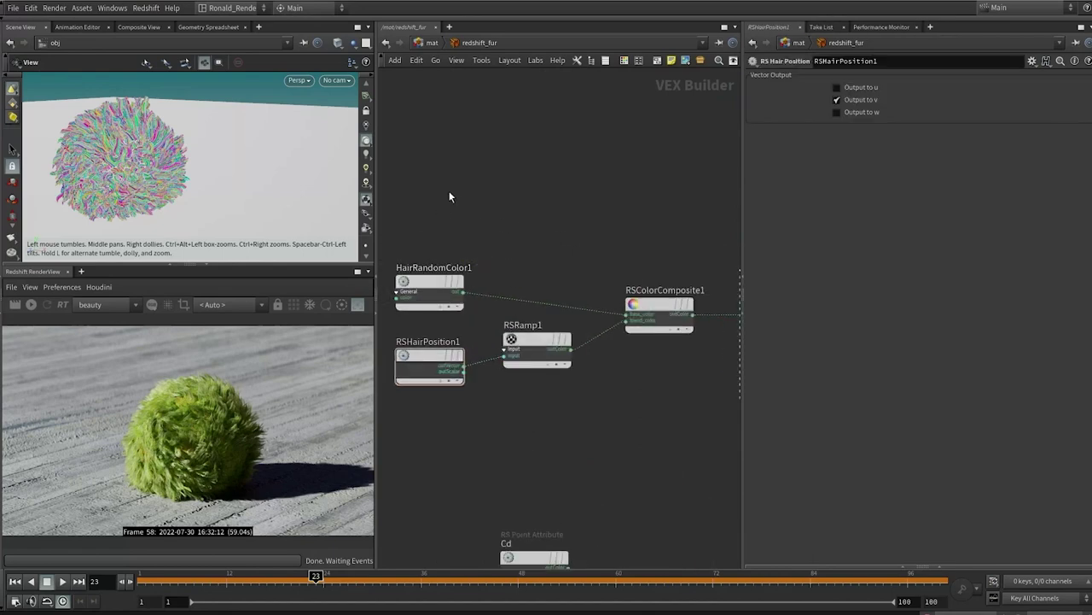
# Review the settings of HairRandomColor1, RSHairPosition1, the RSRamp1 gradient and the RSColorComposite1 composite mode.
pyautogui.click(435, 294)
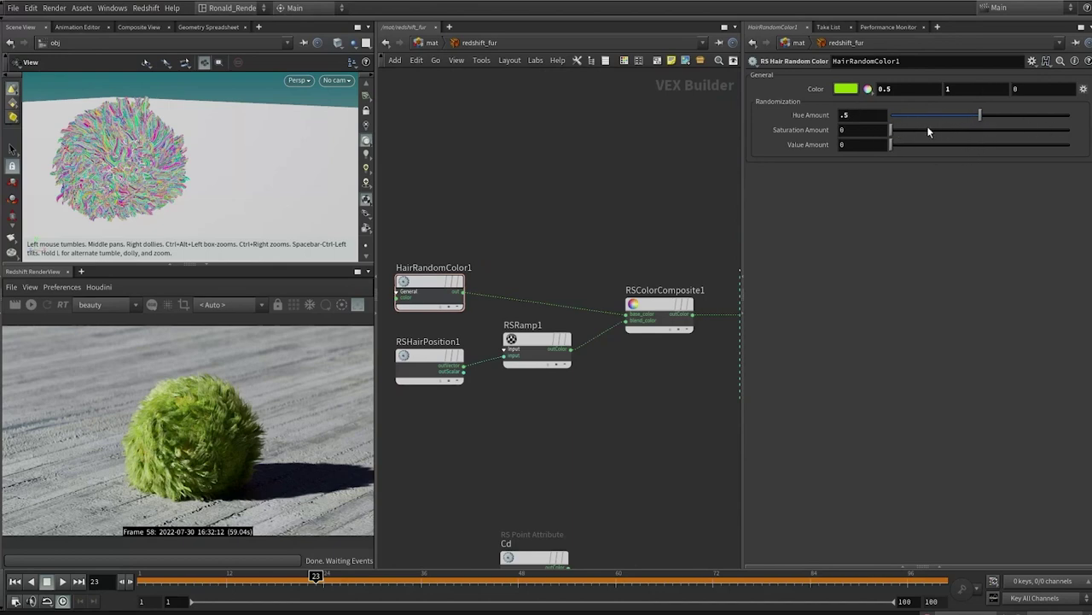
pyautogui.click(429, 367)
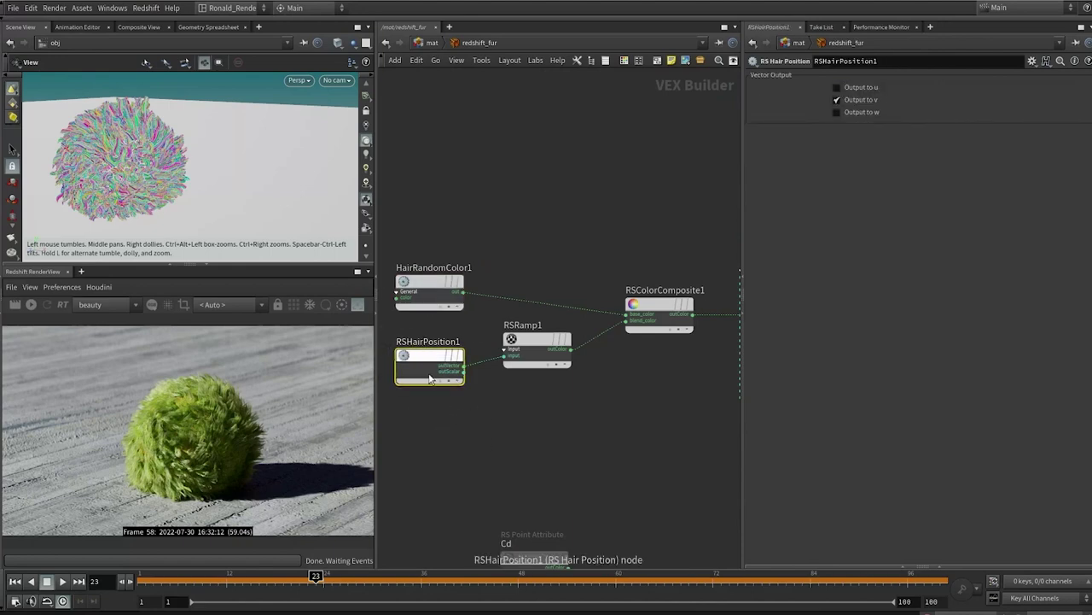
pyautogui.click(533, 343)
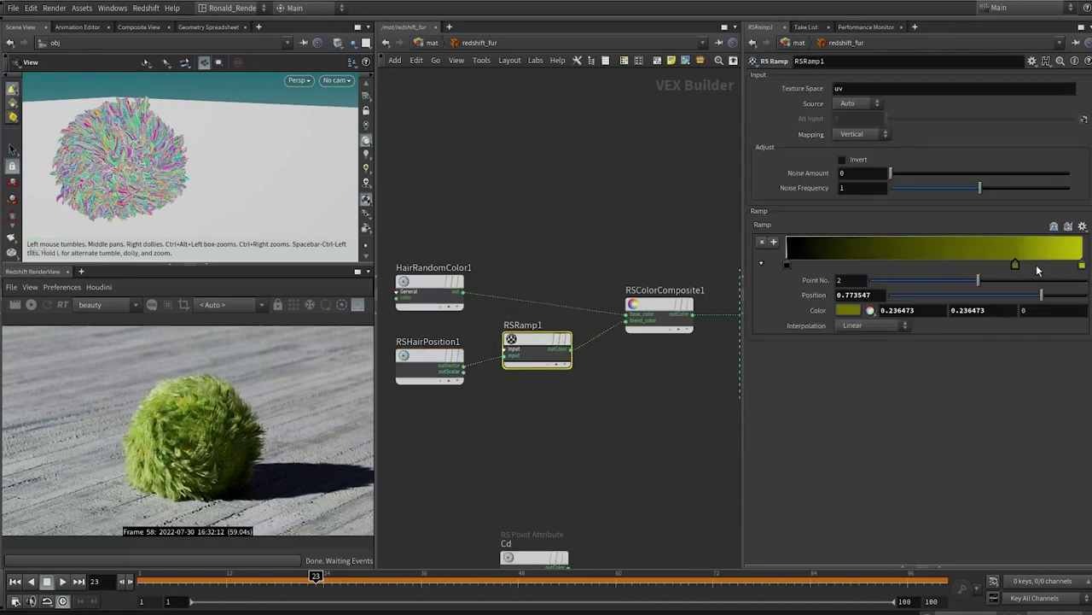
pyautogui.moveTo(660, 344); pyautogui.dragTo(615, 355, button='middle')
pyautogui.click(615, 329)
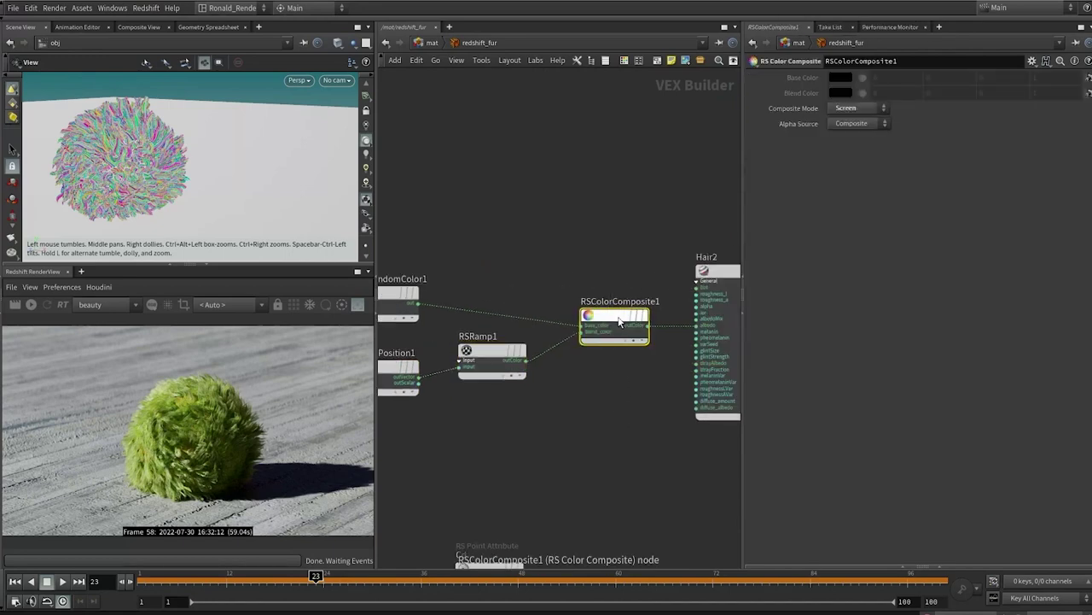
pyautogui.moveTo(637, 227); pyautogui.dragTo(605, 215, button='middle')
pyautogui.click(455, 353)
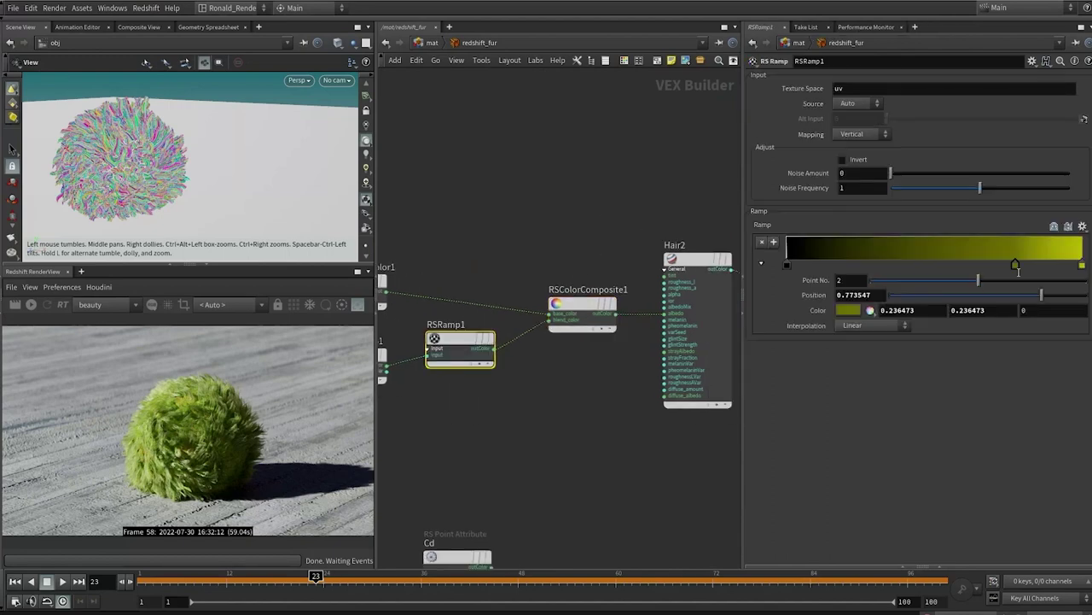
pyautogui.moveTo(598, 390); pyautogui.dragTo(502, 394, button='middle')
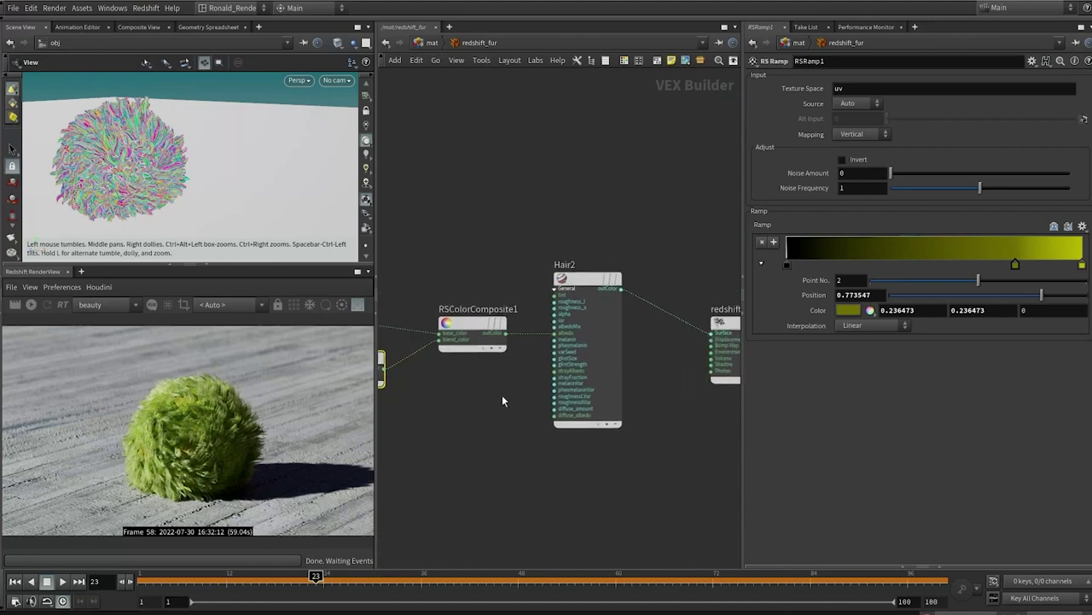
# Check the Hair2 principled hair settings and move redshift_material1 closer, level with Hair2.
pyautogui.scroll(-3, 502, 396)
pyautogui.click(559, 323)
pyautogui.moveTo(651, 349); pyautogui.dragTo(619, 323)
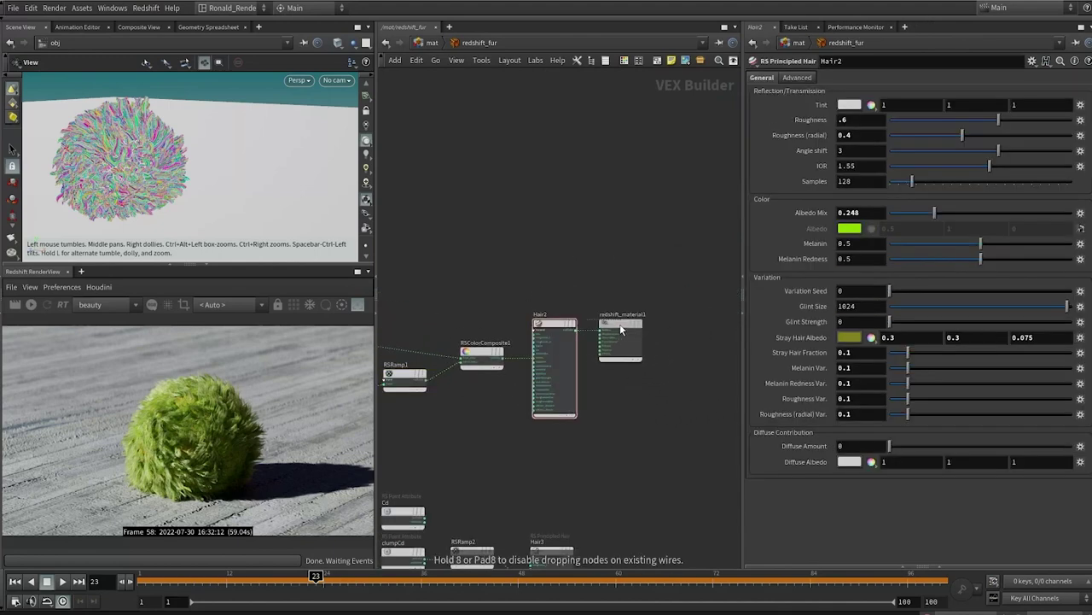
pyautogui.moveTo(414, 424); pyautogui.dragTo(540, 417, button='middle')
pyautogui.moveTo(439, 251); pyautogui.dragTo(724, 435)
pyautogui.click(597, 434)
pyautogui.moveTo(599, 432); pyautogui.dragTo(574, 370, button='middle')
# Return to the object level and look inside SETUP at the color2 to resample2 chain, and inside the sphere object.
pyautogui.press('1')
pyautogui.doubleClick(487, 246)
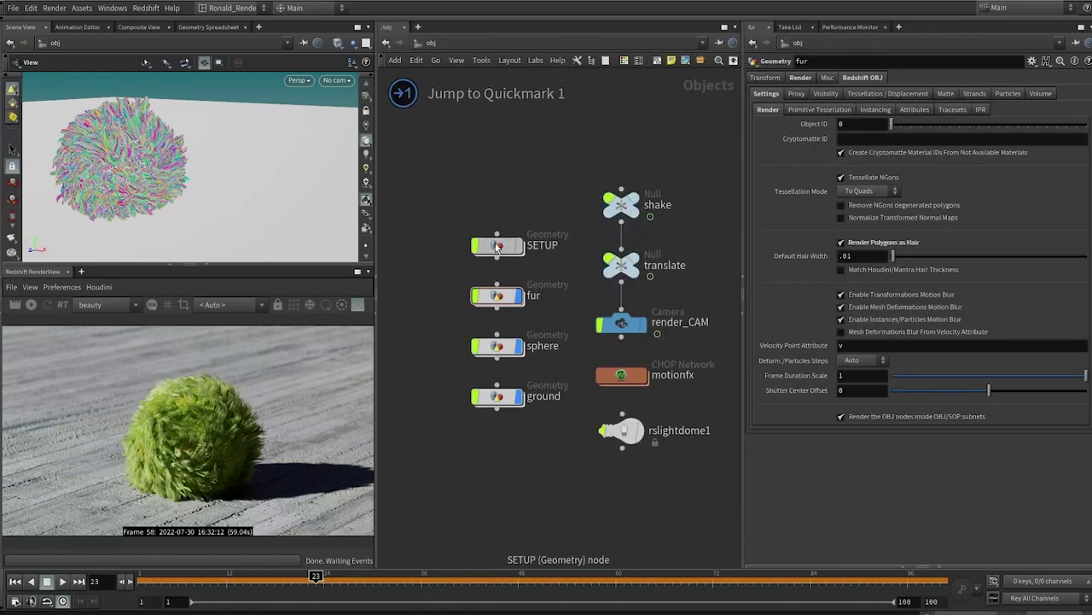
pyautogui.moveTo(434, 193); pyautogui.dragTo(587, 490)
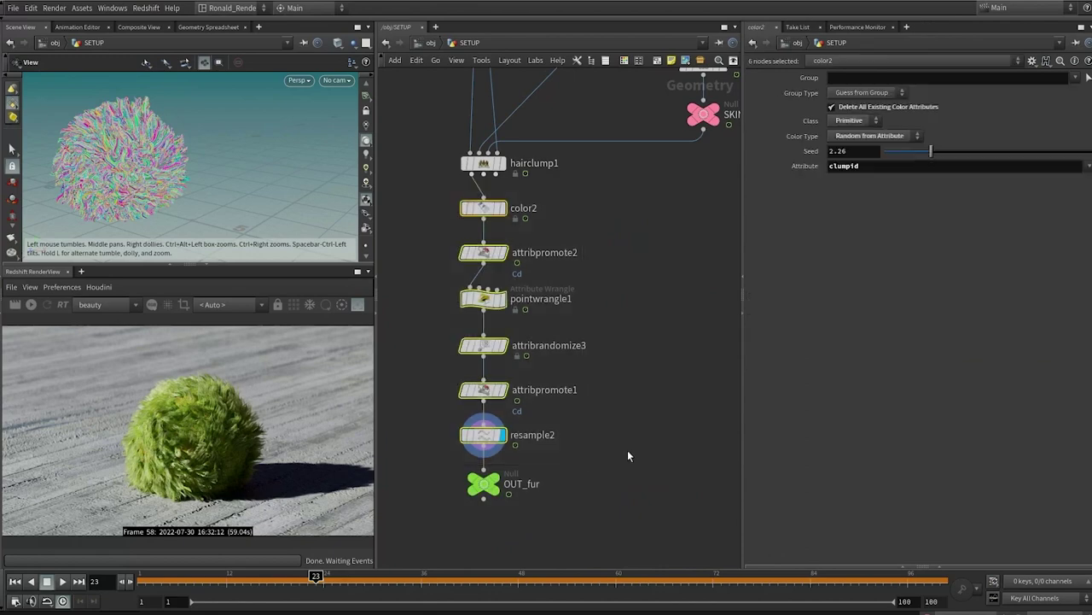
pyautogui.press('u')
pyautogui.click(480, 315)
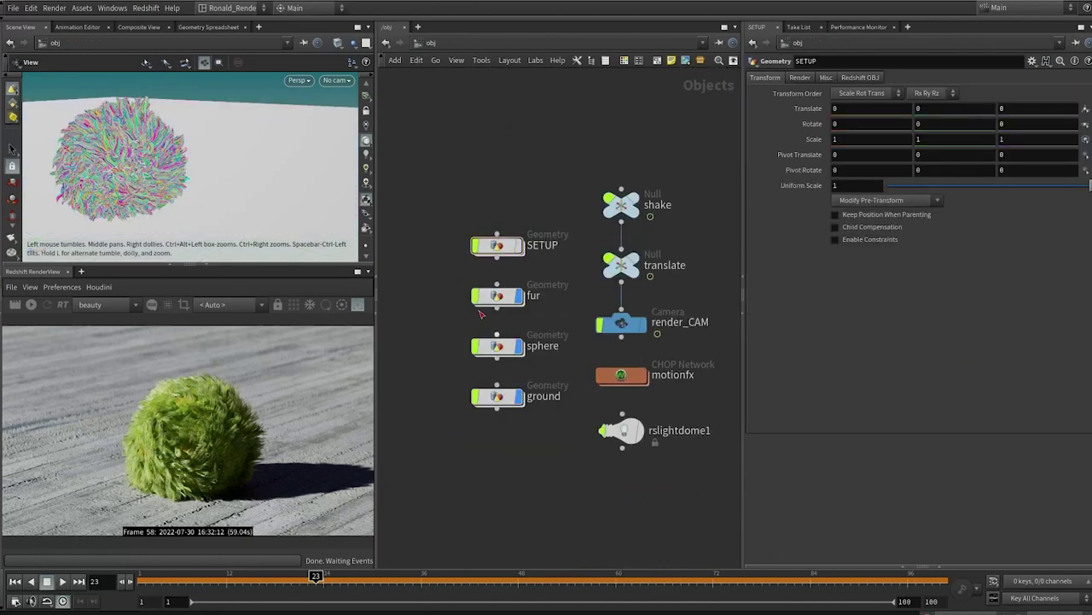
pyautogui.doubleClick(489, 344)
pyautogui.press('u')
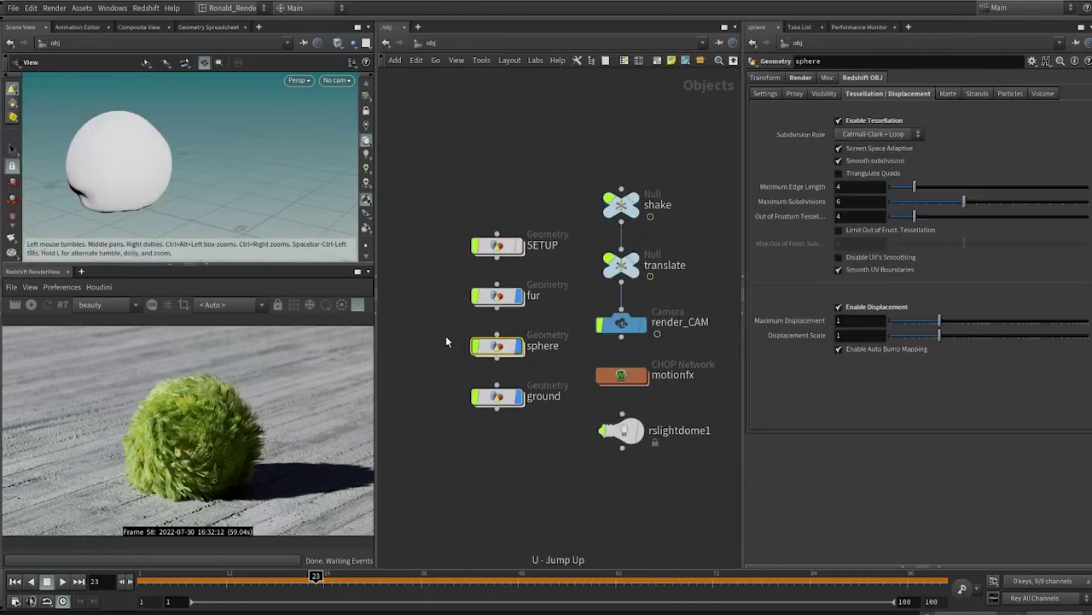
# Enter the SETUP network and display timeshift2, the time-shifted rest skin.
pyautogui.doubleClick(499, 245)
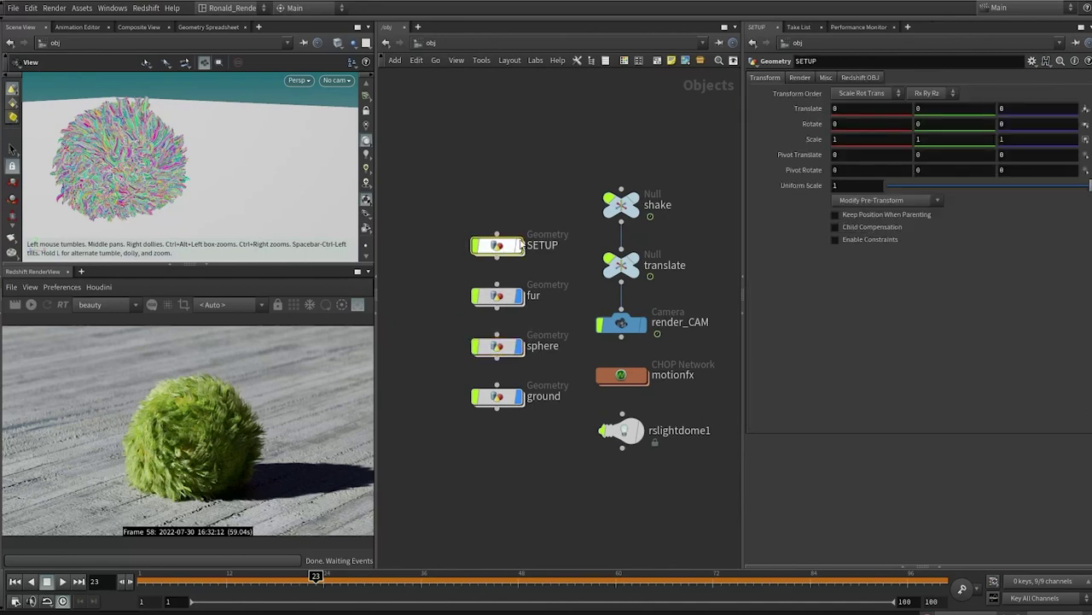
pyautogui.scroll(4, 622, 391)
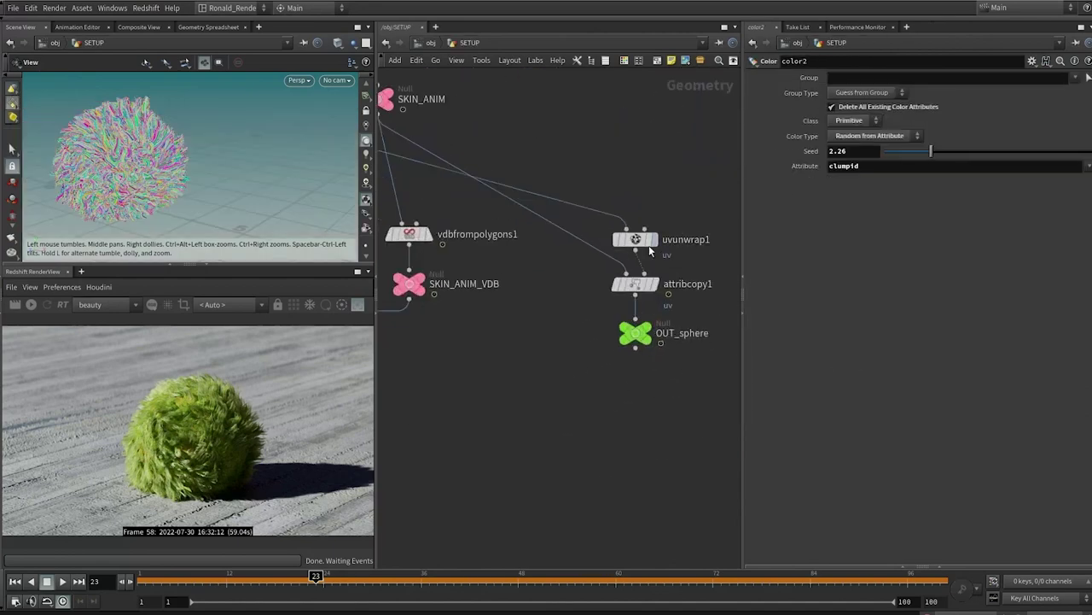
pyautogui.scroll(-4, 658, 245)
pyautogui.scroll(2, 498, 152)
pyautogui.click(499, 150)
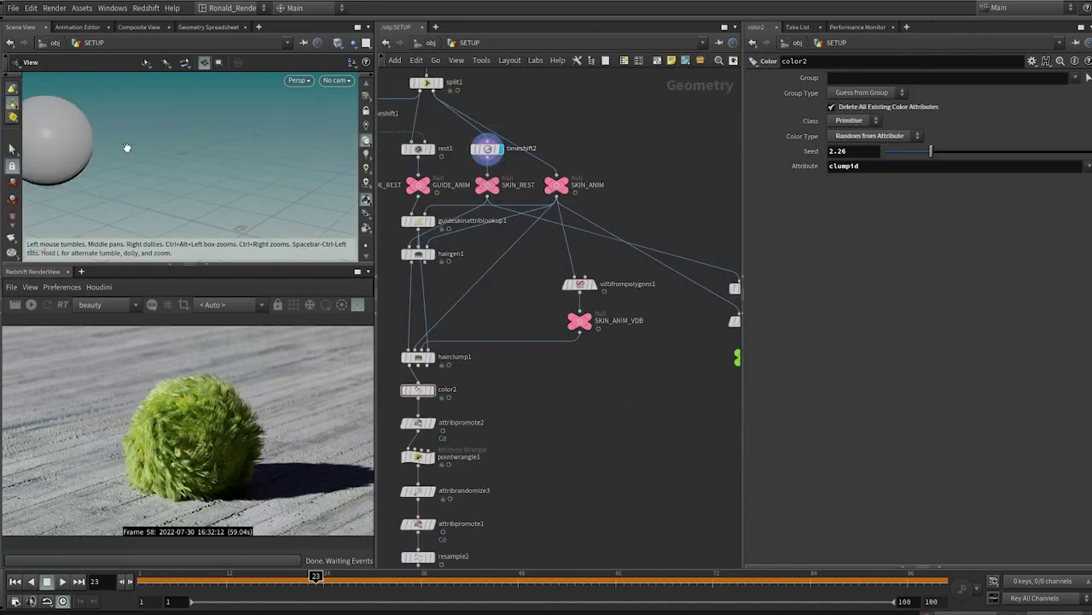
# Display attribcopy1 and examine how it copies the uv attribute onto the animated sphere, ending back at the object level.
pyautogui.moveTo(695, 217); pyautogui.dragTo(514, 150, button='middle')
pyautogui.scroll(3, 633, 224)
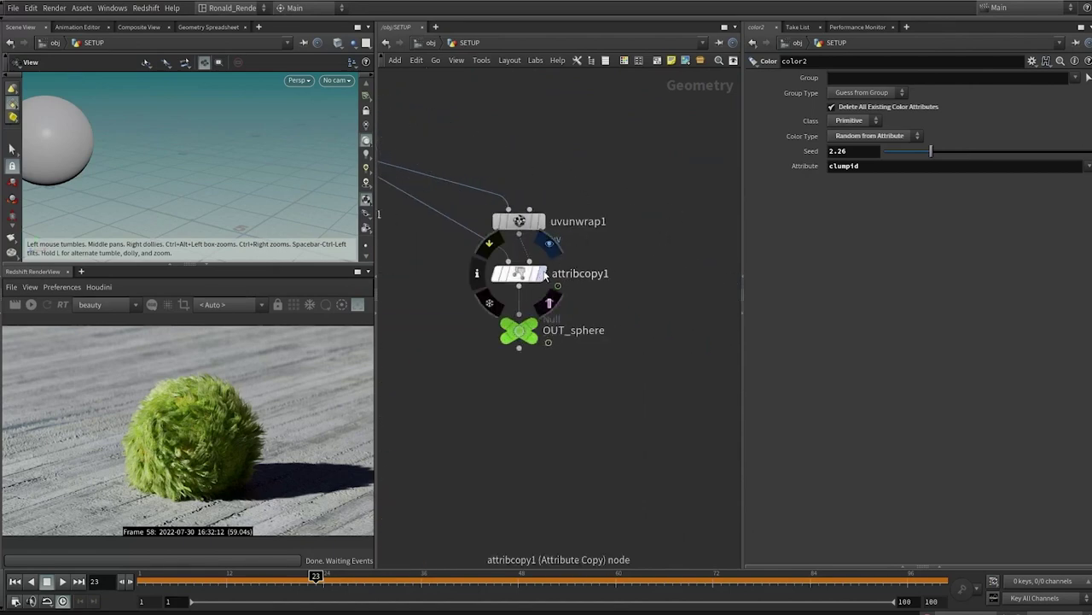
pyautogui.click(540, 273)
pyautogui.click(527, 275)
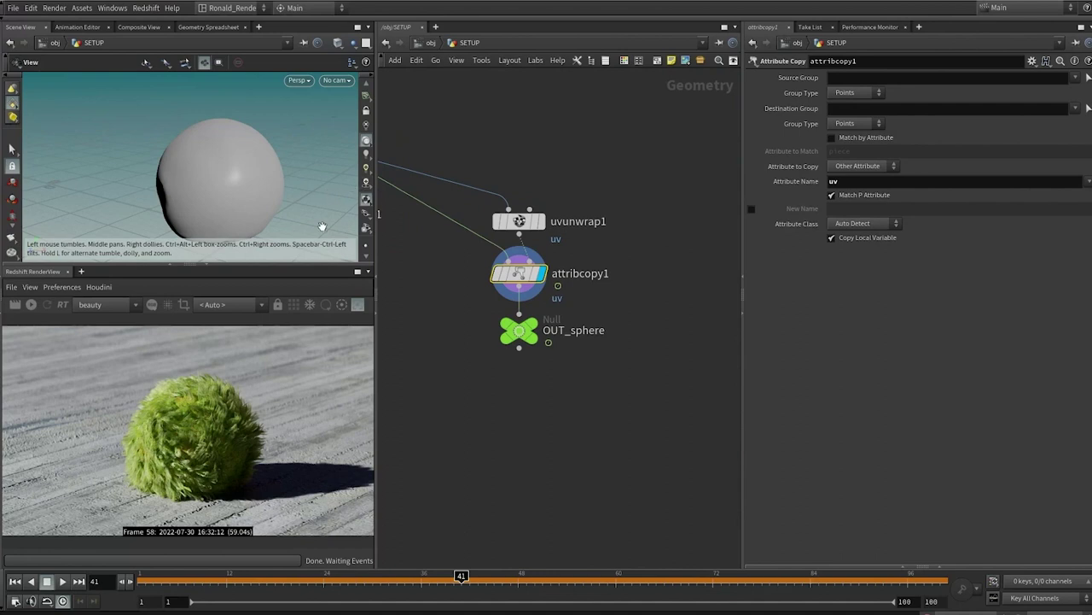
pyautogui.click(427, 310)
pyautogui.moveTo(380, 313); pyautogui.dragTo(428, 285, button='middle')
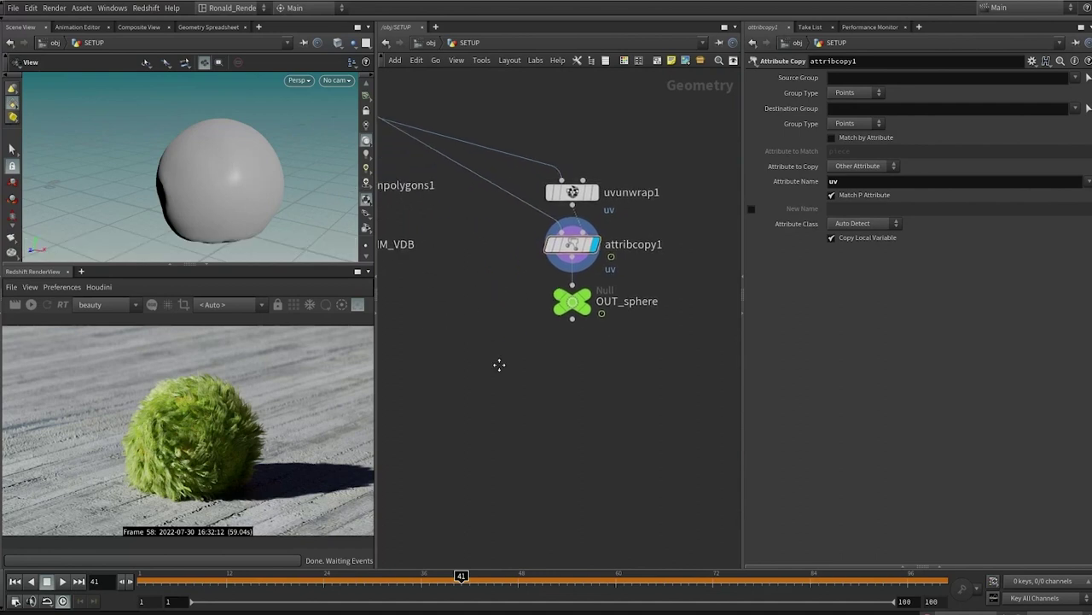
pyautogui.moveTo(499, 365); pyautogui.dragTo(545, 486, button='middle')
pyautogui.press('u')
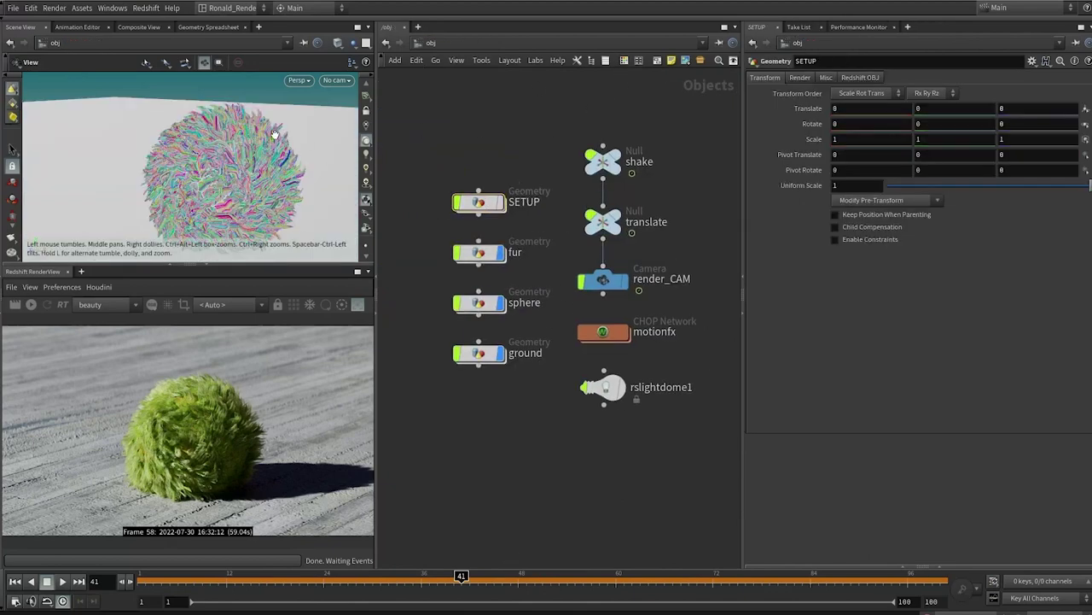
# Review the ground object's Redshift tessellation and displacement settings.
pyautogui.click(483, 356)
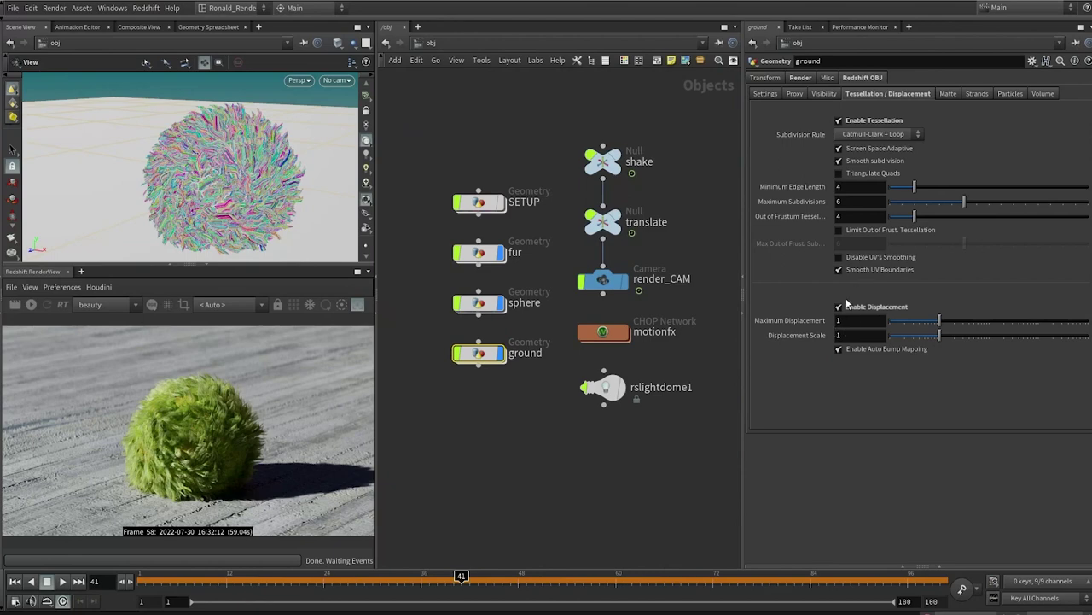
pyautogui.click(489, 439)
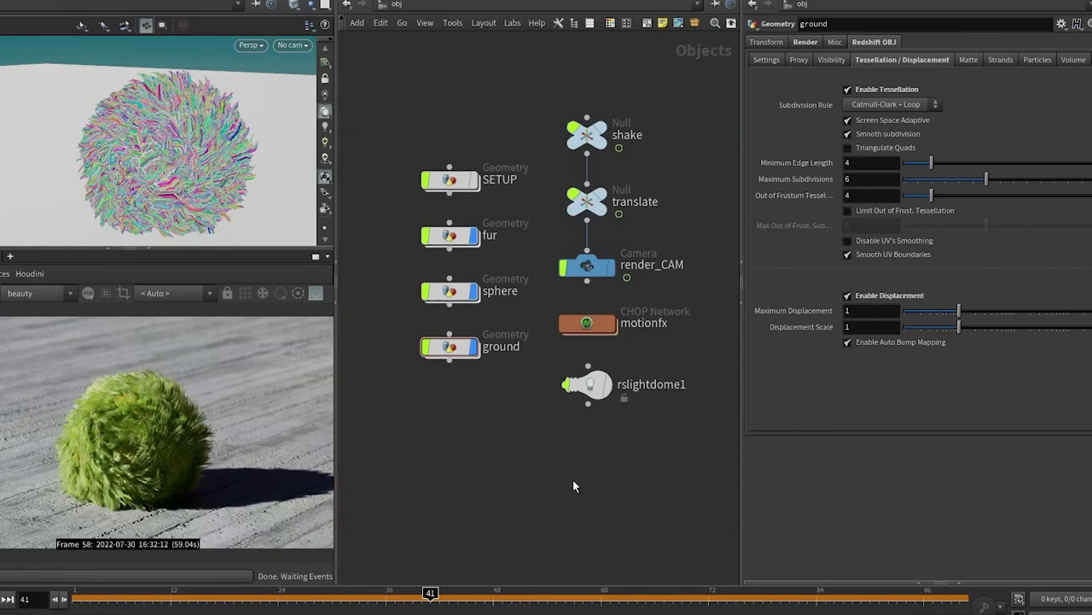
pyautogui.moveTo(574, 481); pyautogui.dragTo(495, 512, button='middle')
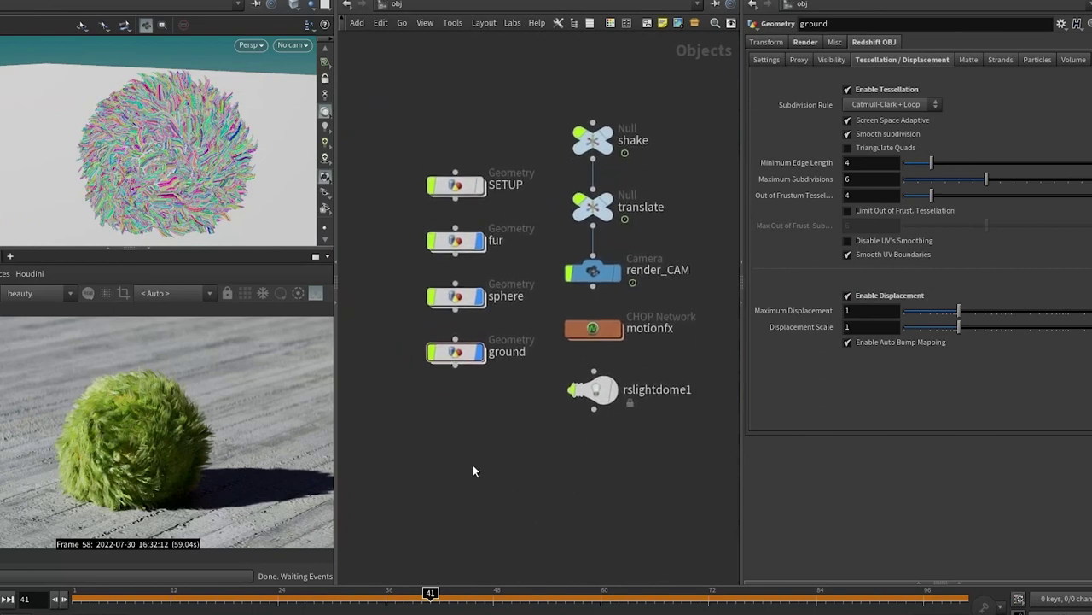
# Recheck the fur object's Redshift strand and render settings, and select the SETUP, fur, sphere and ground objects.
pyautogui.click(467, 238)
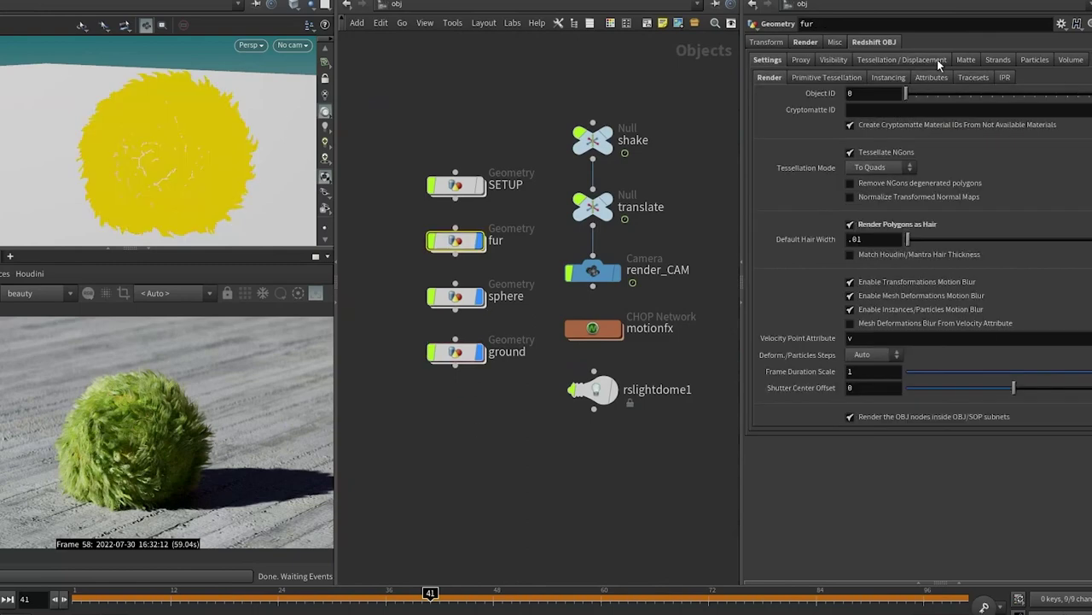
pyautogui.click(998, 60)
pyautogui.click(782, 59)
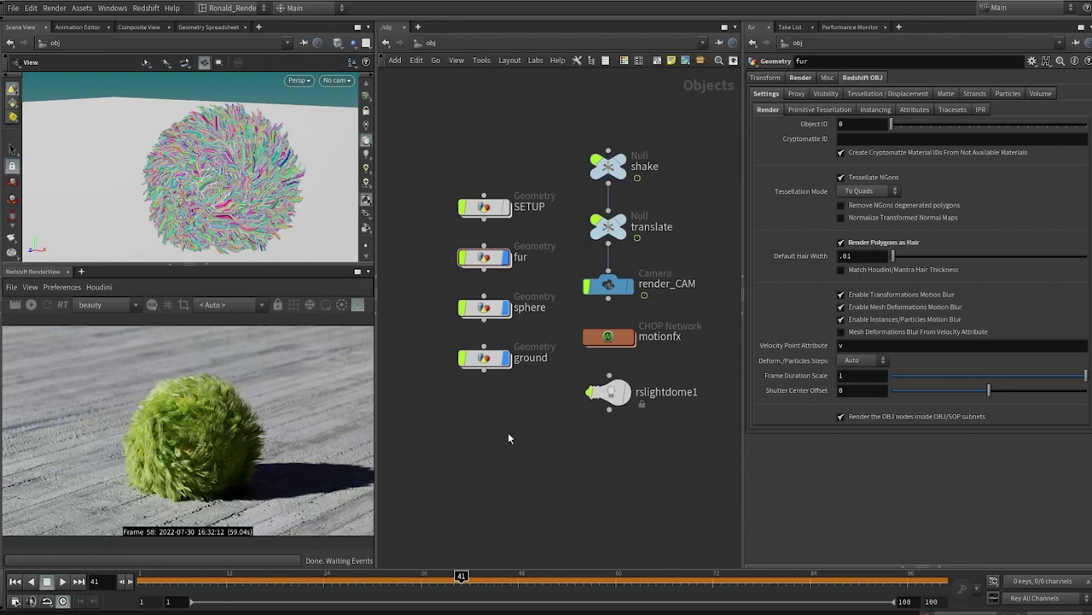
pyautogui.moveTo(508, 436); pyautogui.dragTo(487, 126)
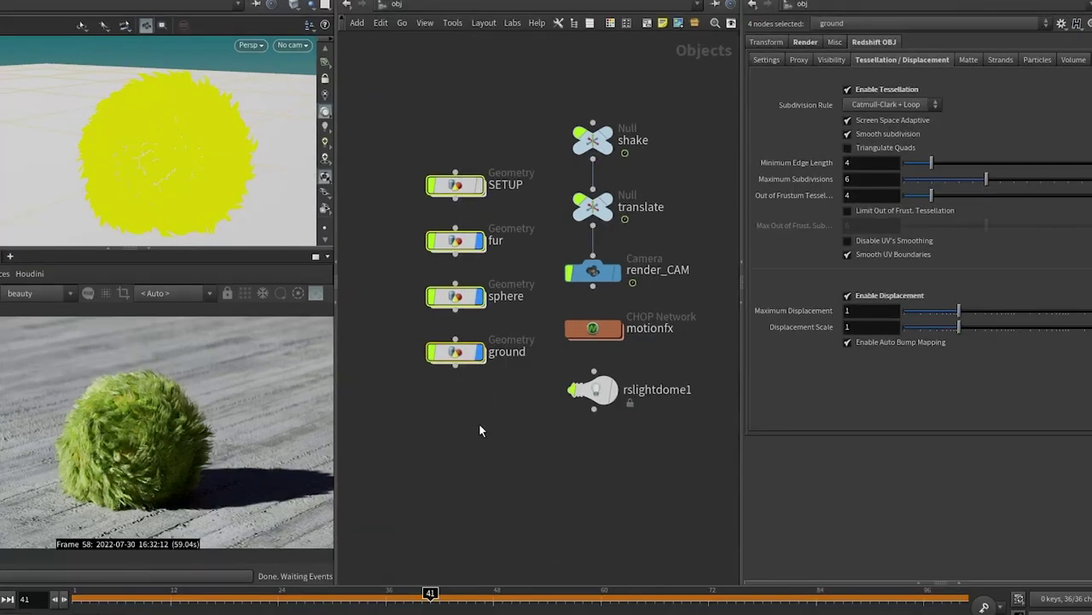
# Deselect the SETUP, fur, sphere and ground objects in the object network.
pyautogui.click(480, 436)
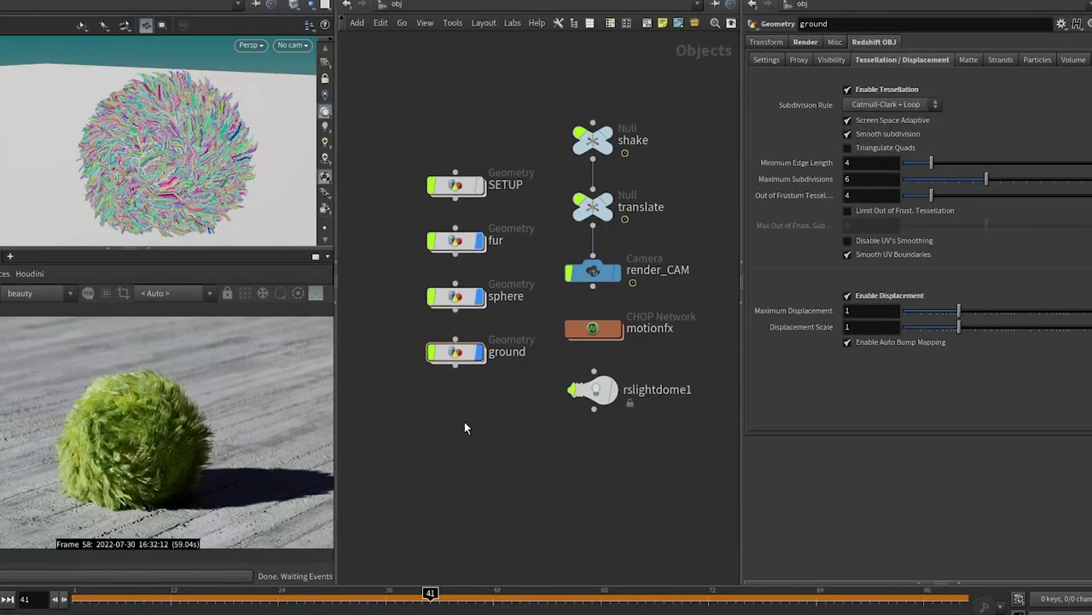
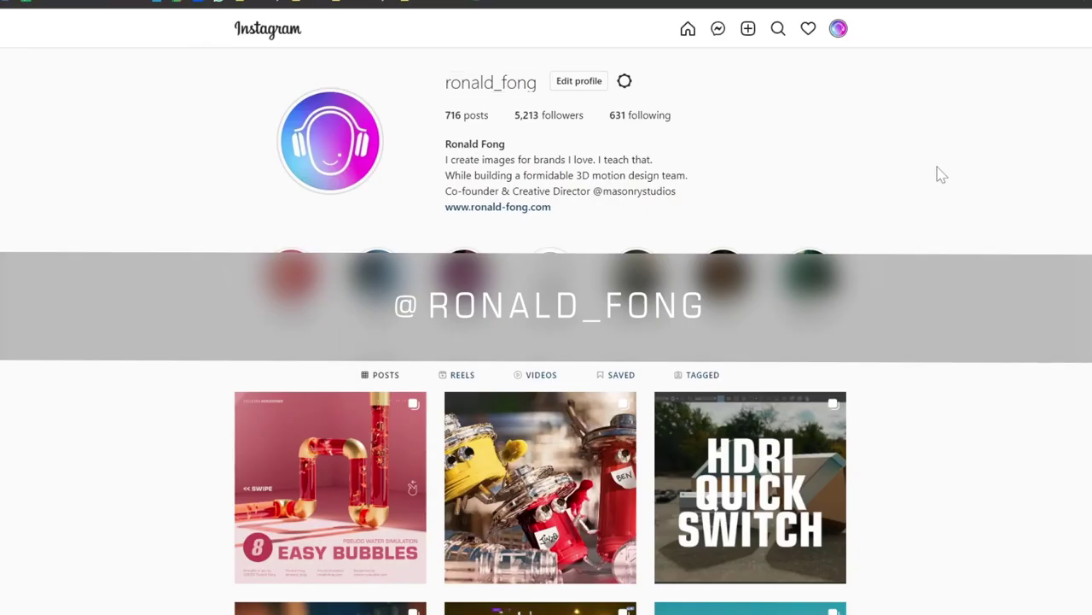
# Switch to the tutorial author's Instagram profile, view the Easy Bubbles post through to its Model Pipe slide, and close the post.
pyautogui.scroll(-3, 939, 174)
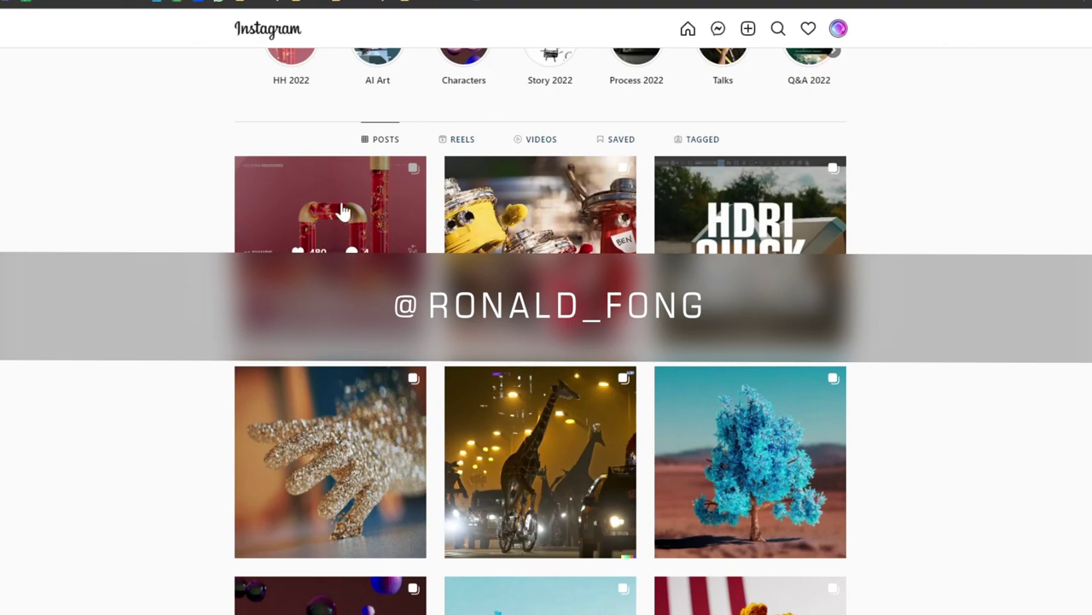
pyautogui.click(351, 224)
pyautogui.click(637, 317)
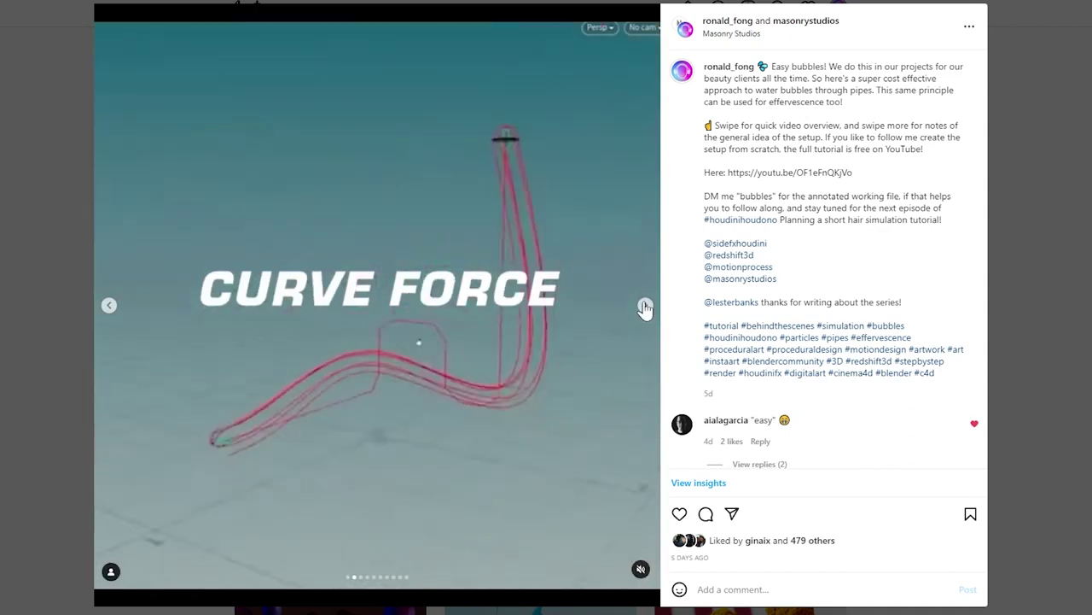
pyautogui.click(646, 307)
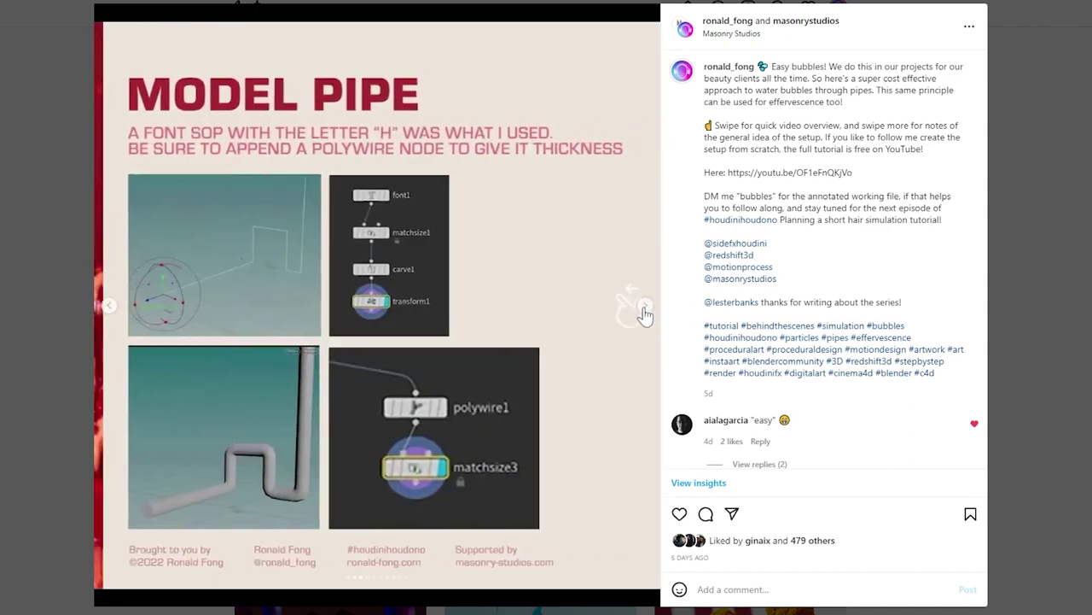
pyautogui.press('Escape')
# View the HDRI Quick Switch post, close it, and return to the profile header.
pyautogui.scroll(-5, 892, 251)
pyautogui.scroll(9, 888, 270)
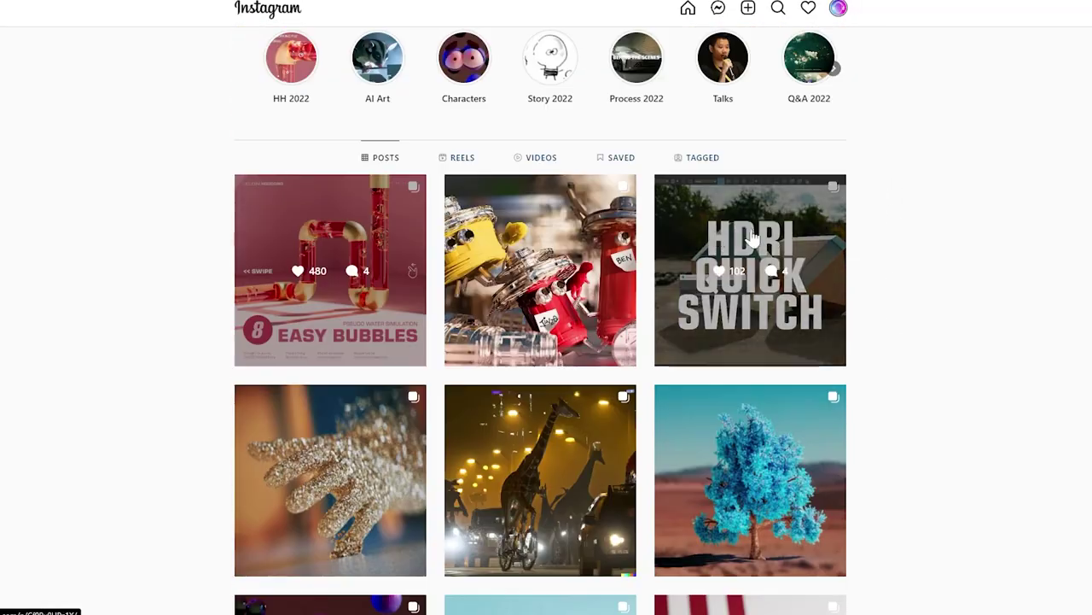
pyautogui.click(763, 257)
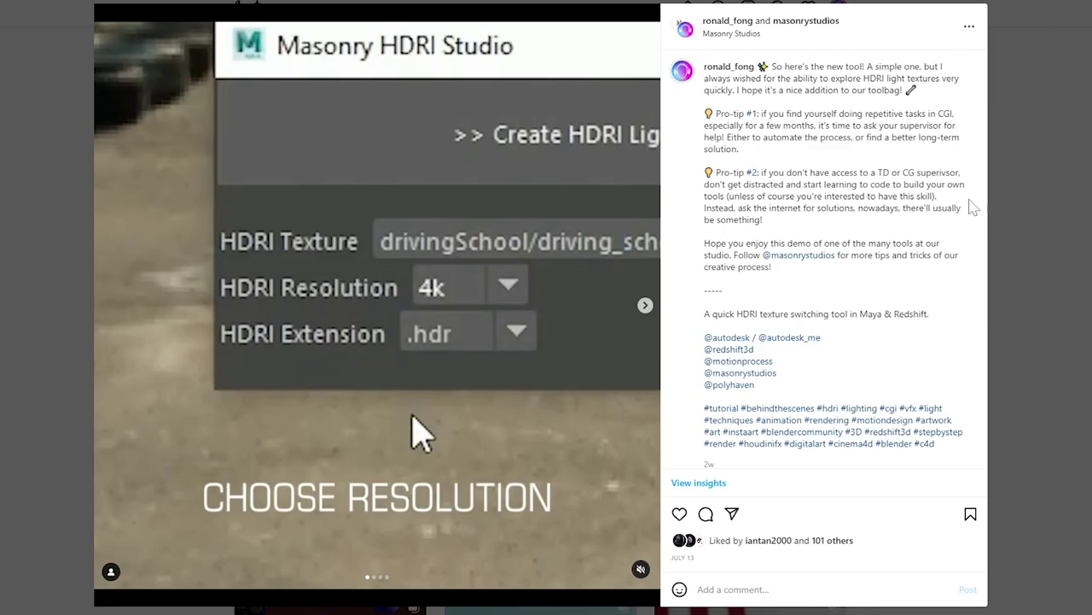
pyautogui.press('Escape')
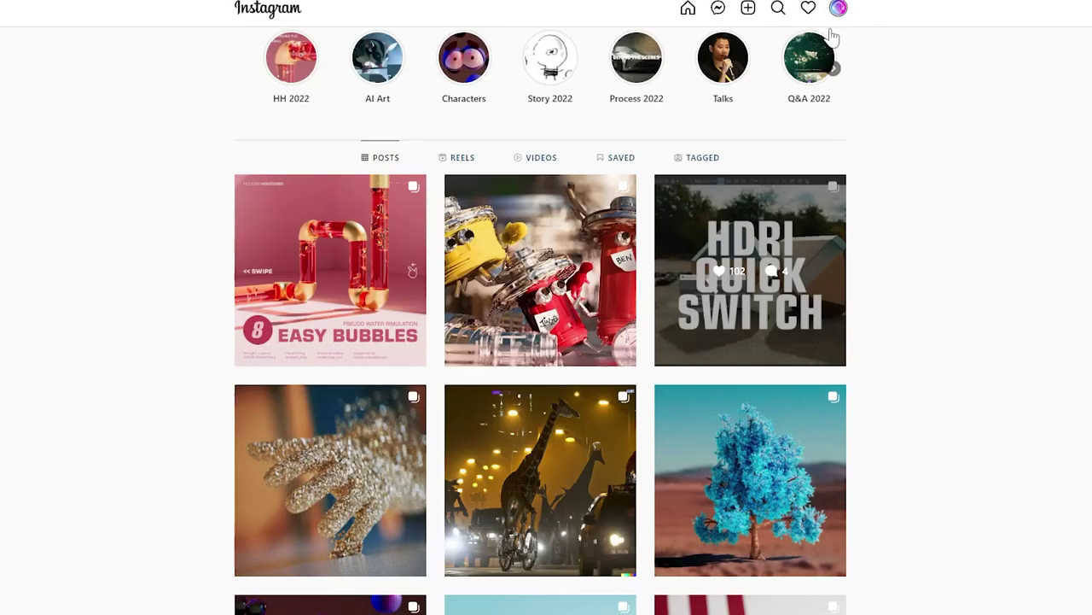
pyautogui.scroll(2, 892, 213)
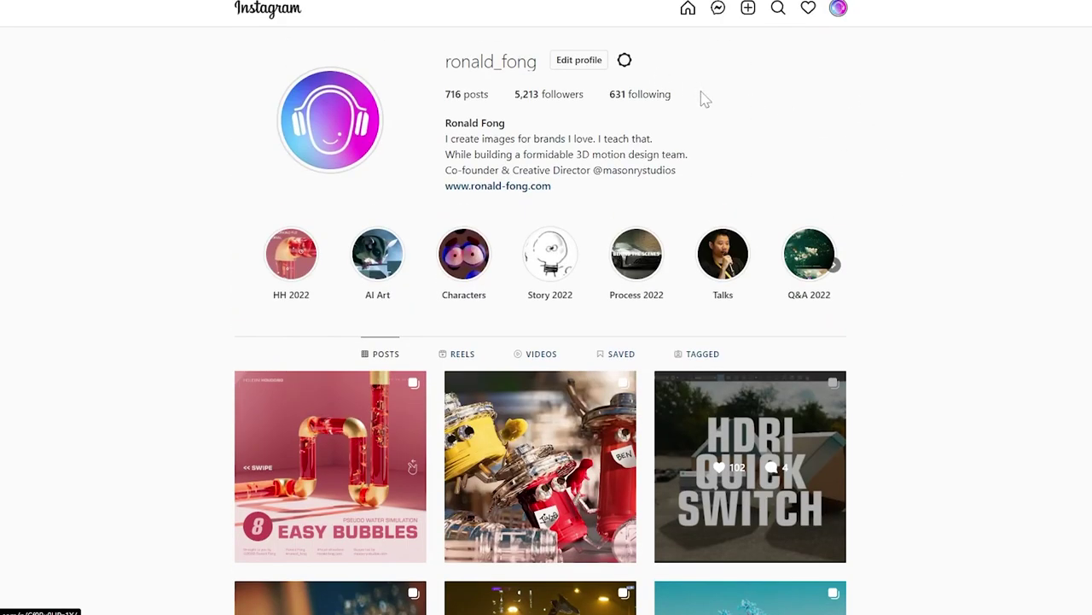
# Browse the profile's post grid down past the Particle Trails tutorial and return to the newest posts.
pyautogui.scroll(-20, 698, 283)
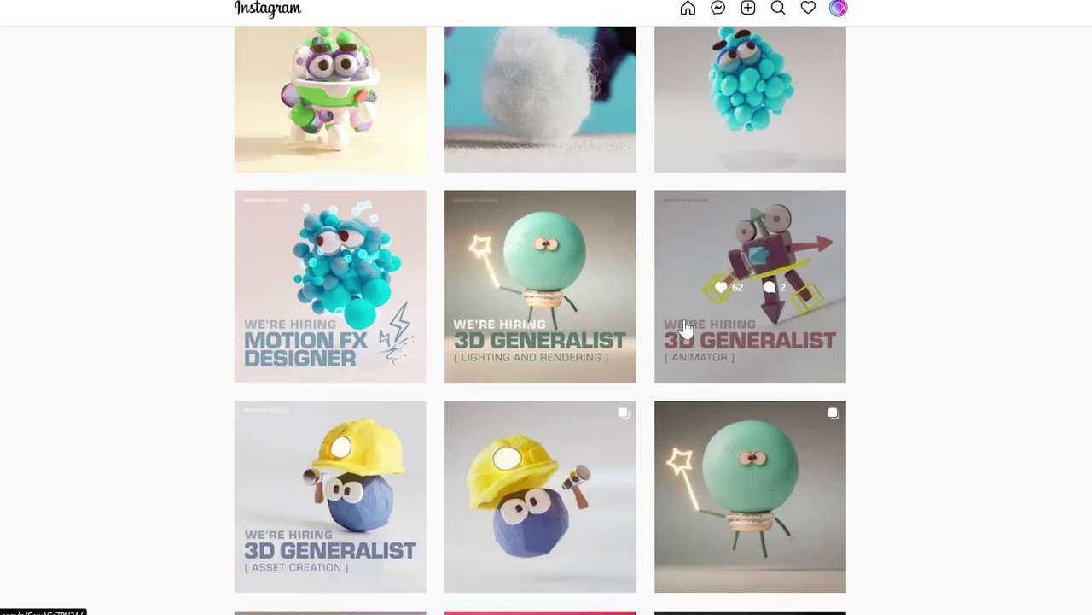
pyautogui.scroll(-5, 697, 286)
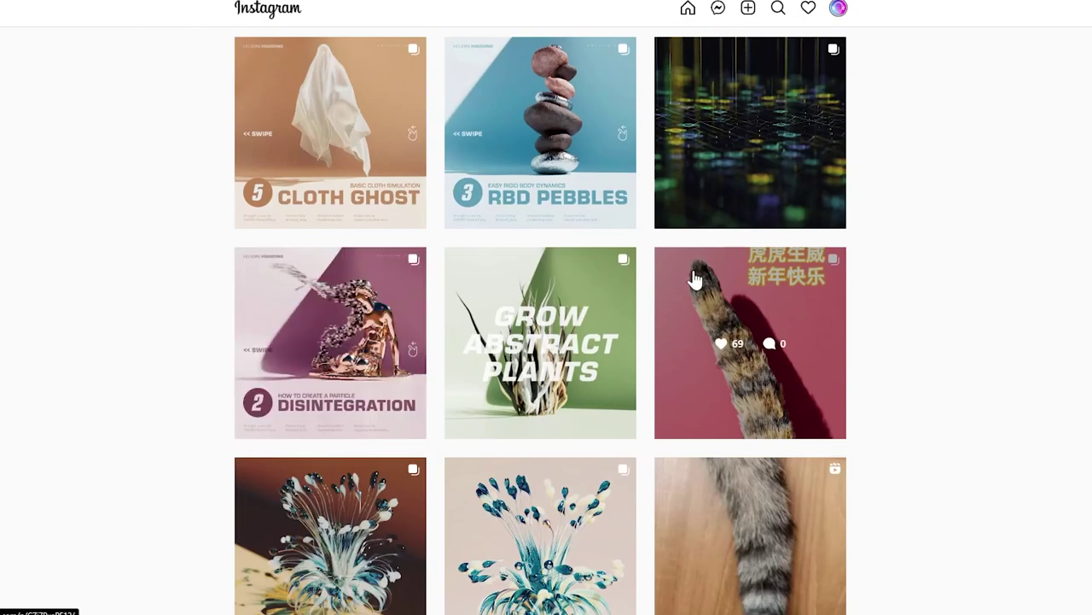
pyautogui.scroll(-7, 700, 346)
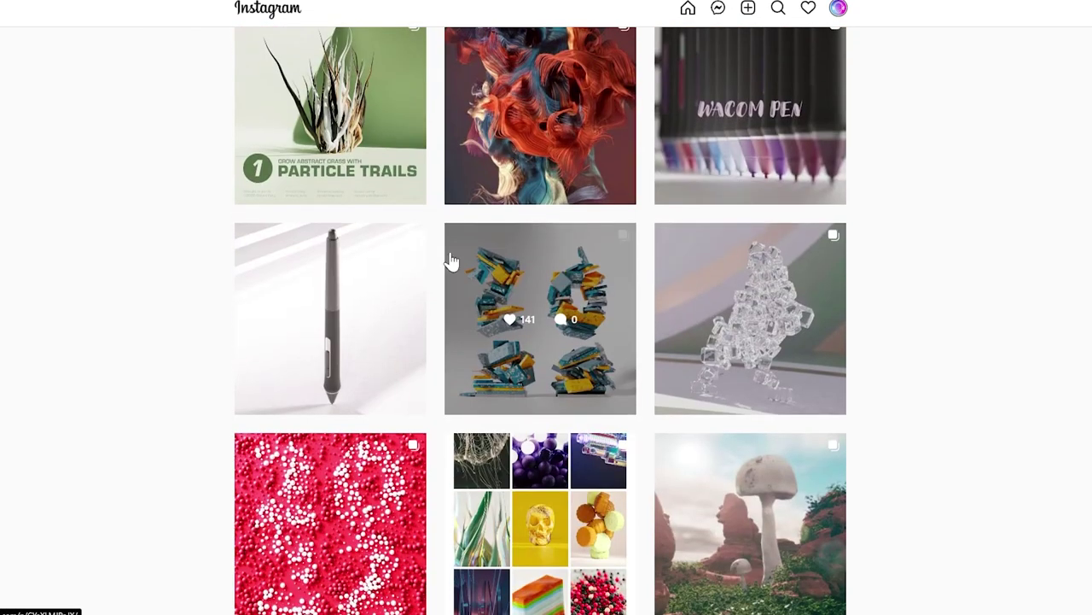
pyautogui.scroll(3, 448, 256)
pyautogui.scroll(4, 358, 340)
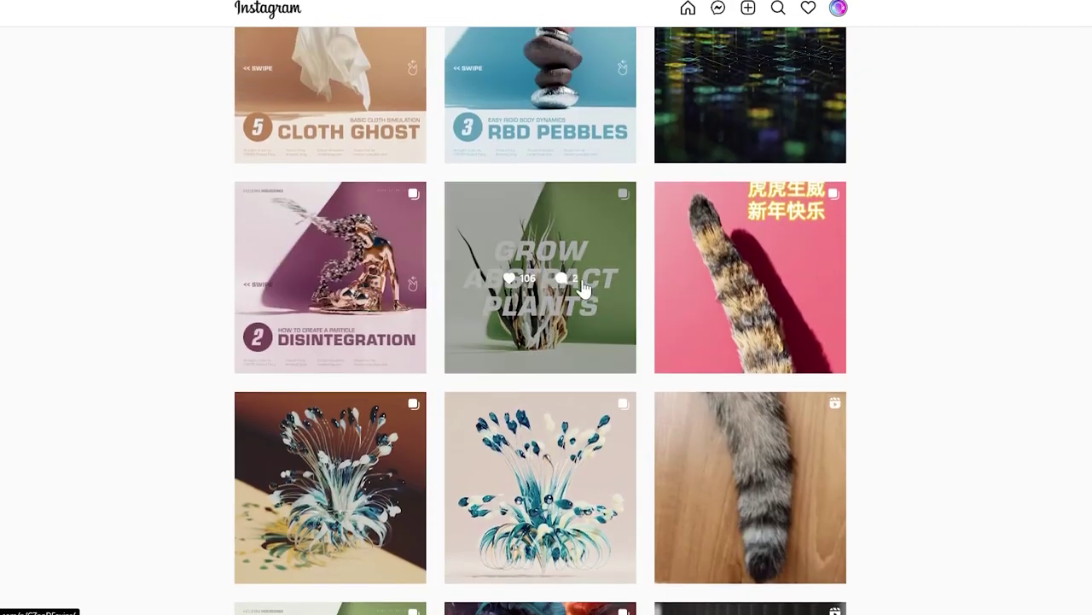
pyautogui.scroll(5, 350, 277)
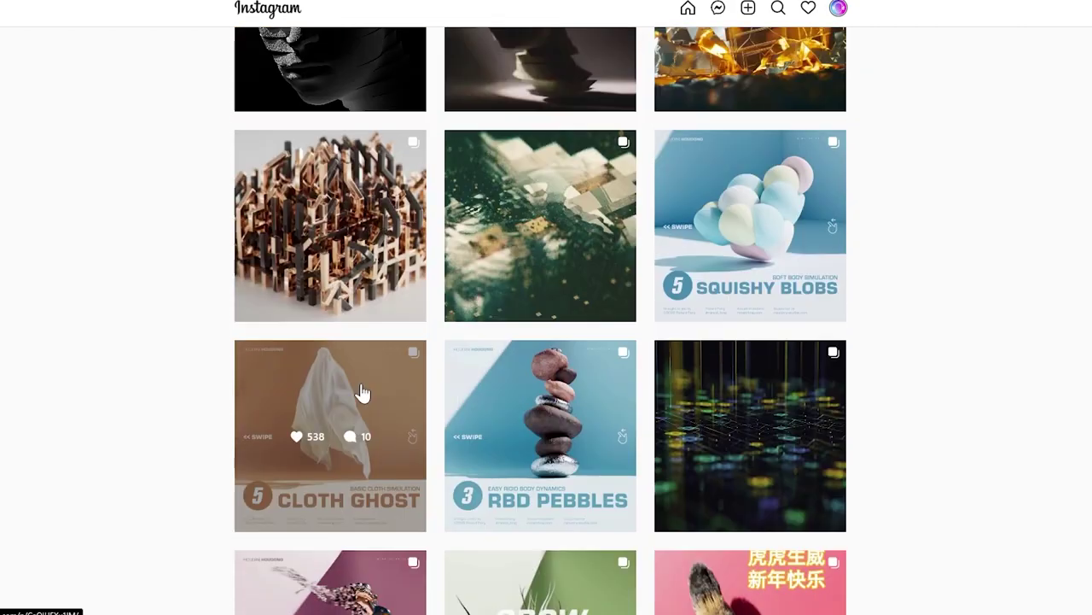
pyautogui.scroll(8, 734, 256)
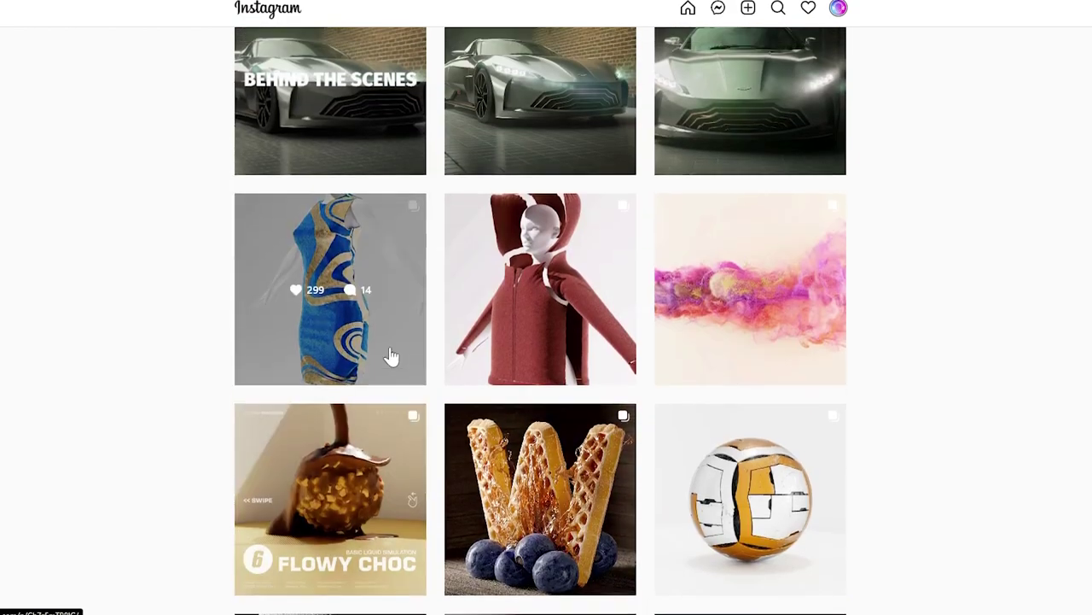
pyautogui.scroll(5, 390, 361)
pyautogui.scroll(3, 553, 335)
pyautogui.scroll(10, 553, 335)
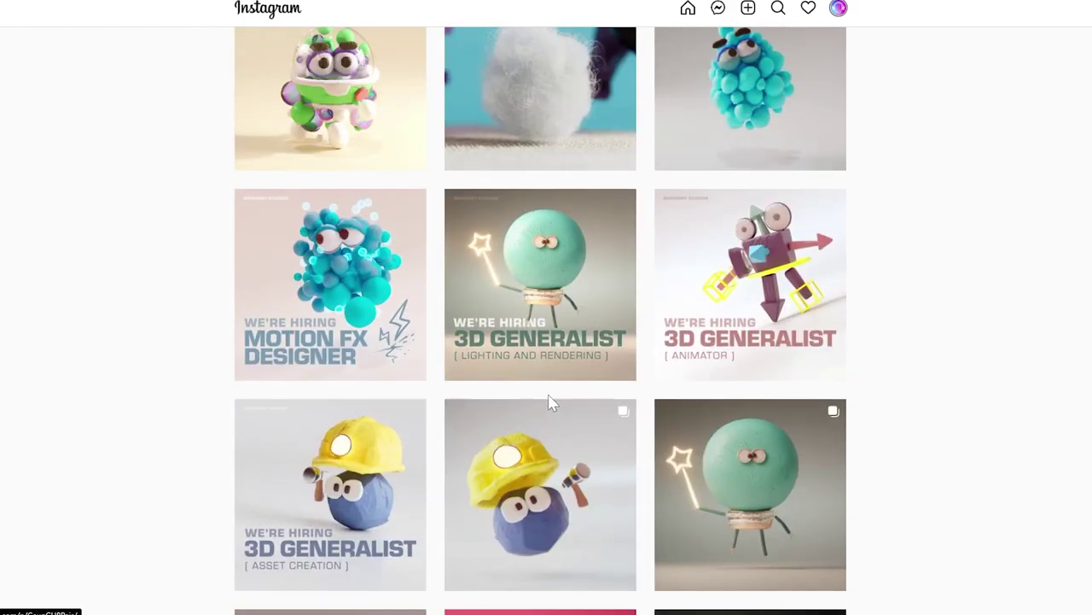
pyautogui.scroll(-5, 286, 308)
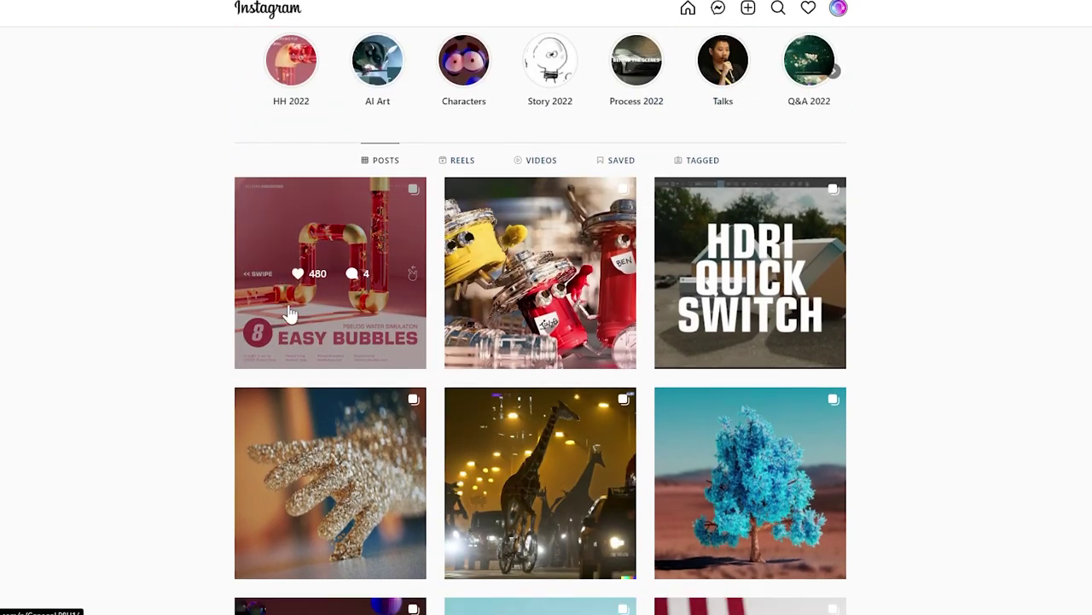
pyautogui.scroll(4, 312, 280)
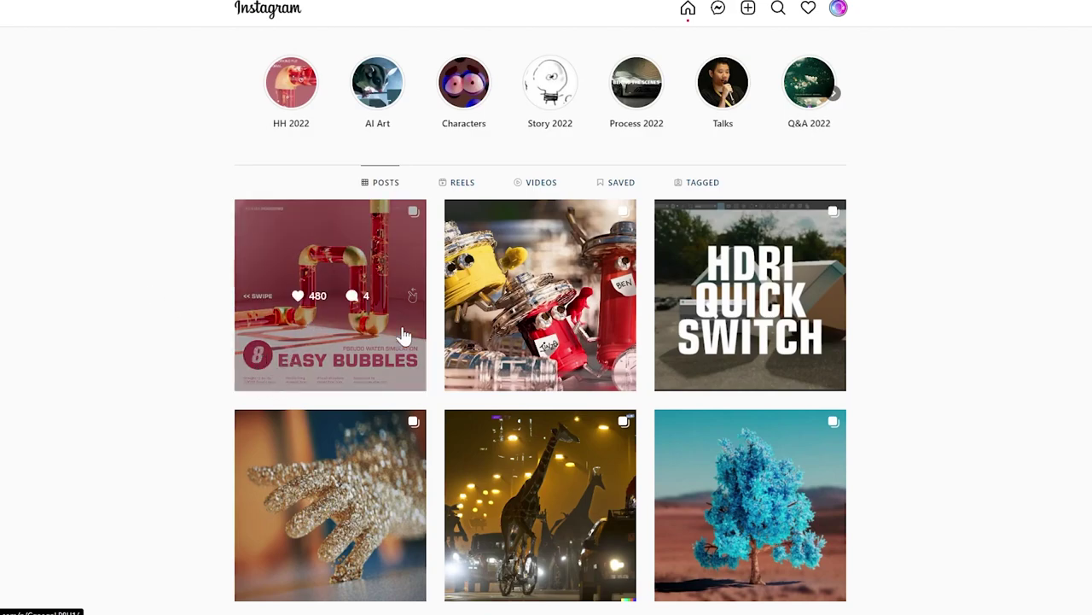
# Find the red hoodie apparel animation post in the grid, view it, and close it.
pyautogui.scroll(-10, 573, 293)
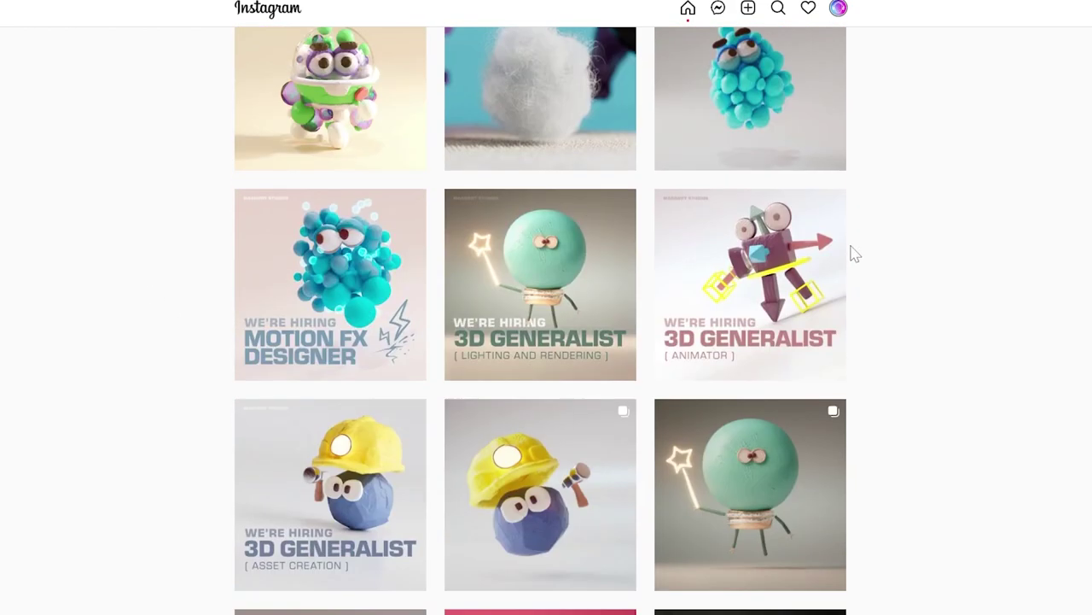
pyautogui.scroll(-13, 849, 260)
pyautogui.scroll(4, 768, 290)
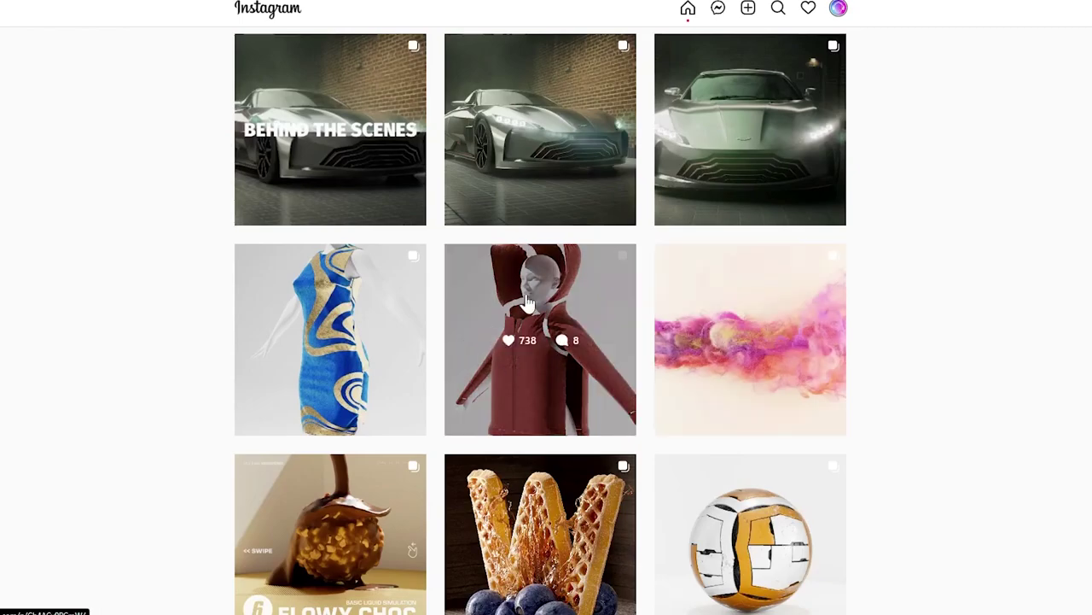
pyautogui.click(528, 304)
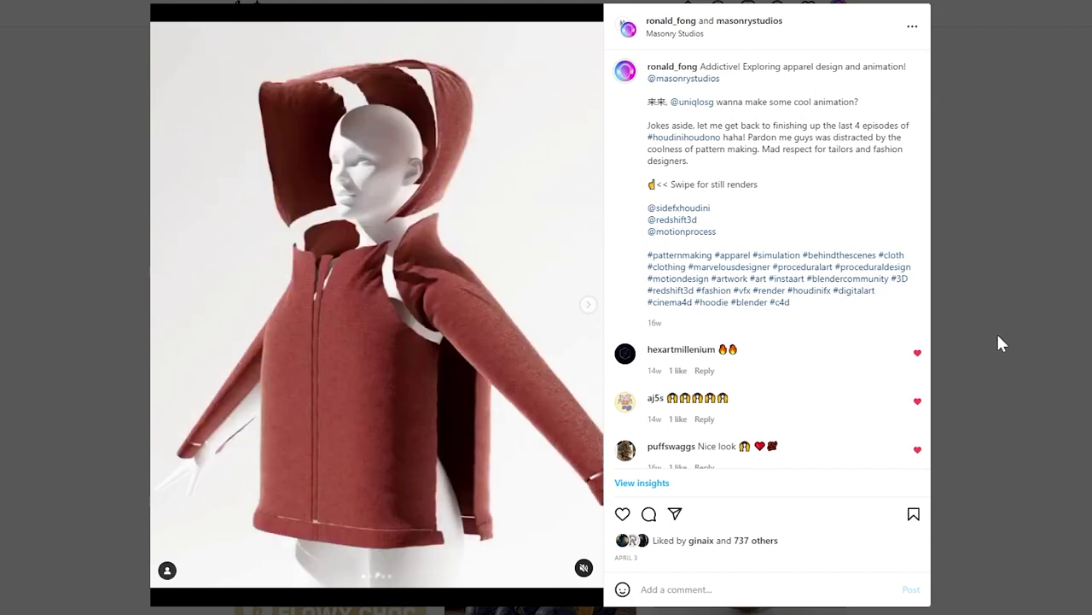
pyautogui.click(1003, 350)
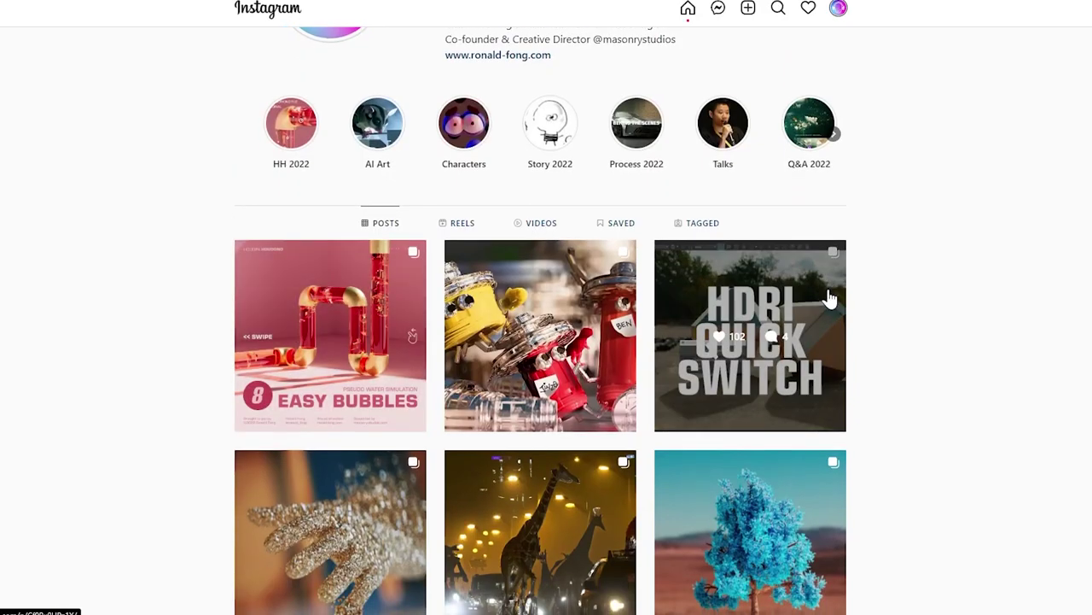
# Go through the Easy Bubbles post's slides from Create Emitter to the final follow slide and return to the profile.
pyautogui.scroll(-8, 370, 282)
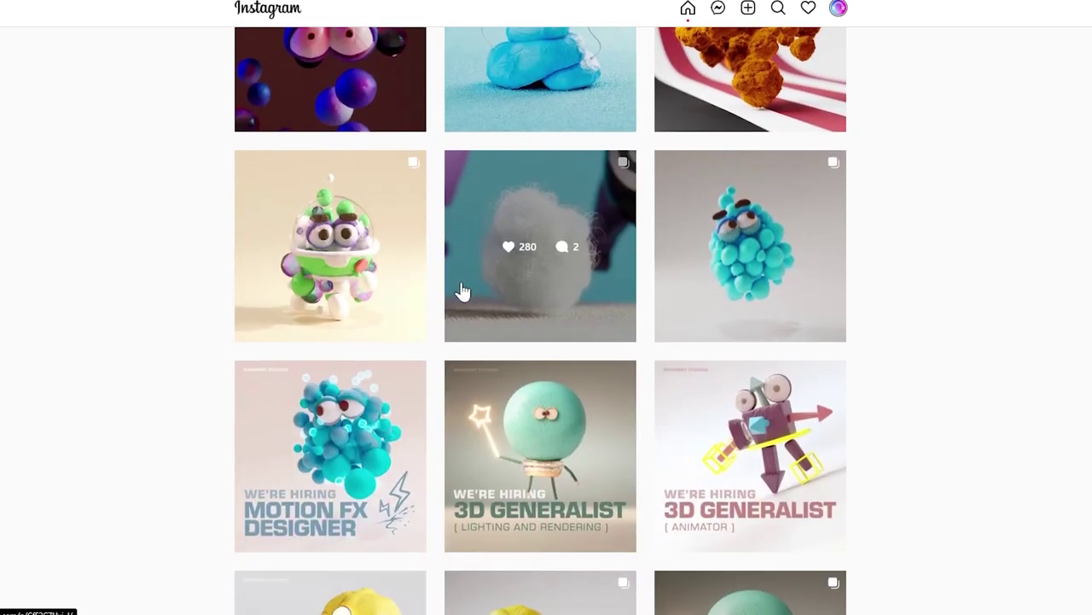
pyautogui.scroll(-6, 461, 292)
pyautogui.click(645, 308)
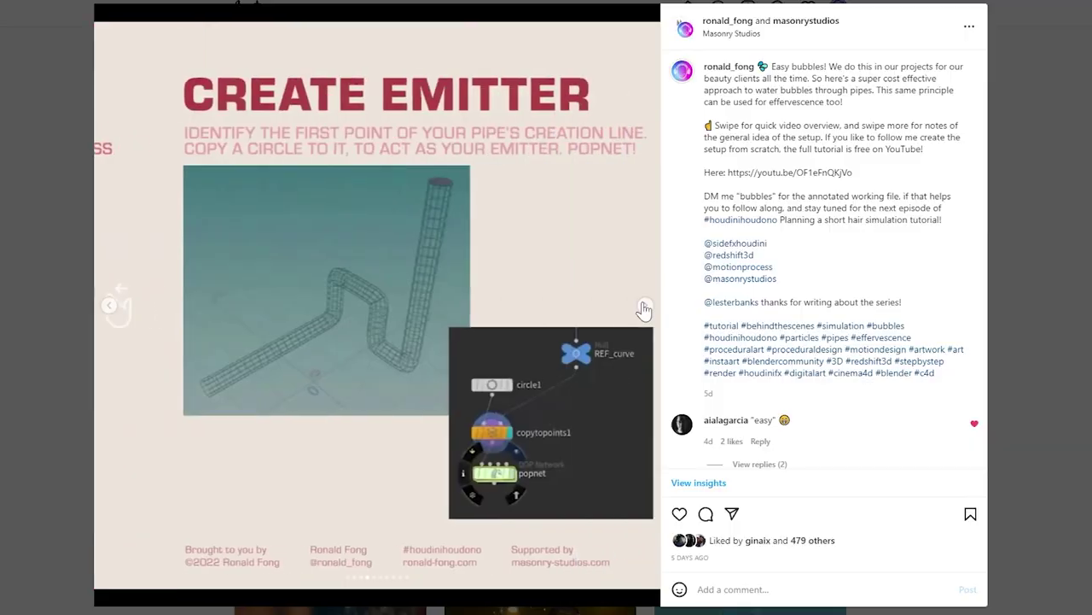
pyautogui.click(645, 308)
pyautogui.click(645, 308)
pyautogui.click(646, 308)
pyautogui.click(645, 308)
pyautogui.click(645, 308)
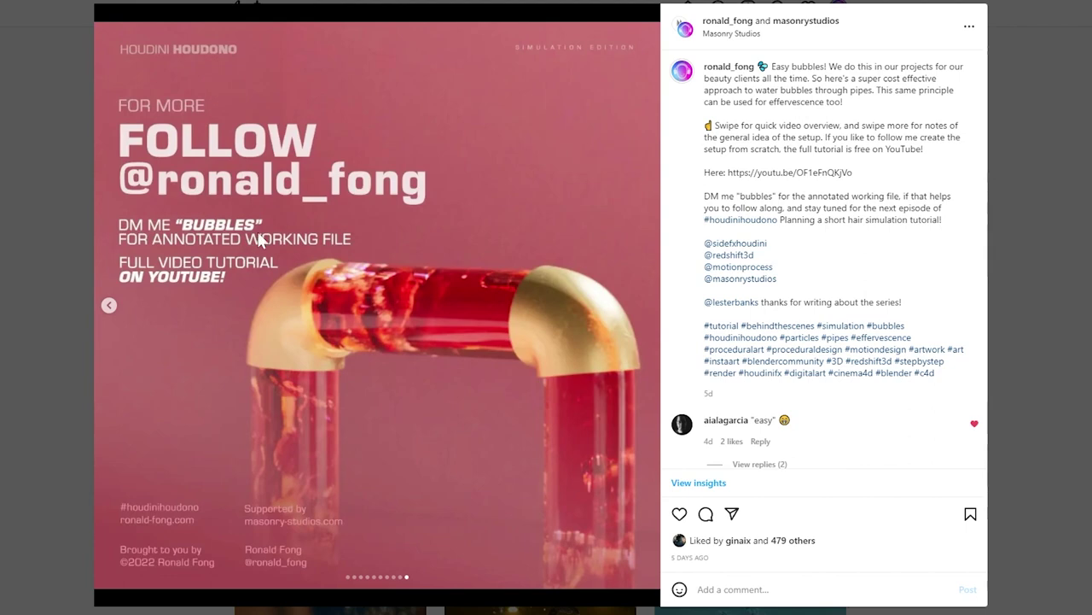
pyautogui.click(1063, 220)
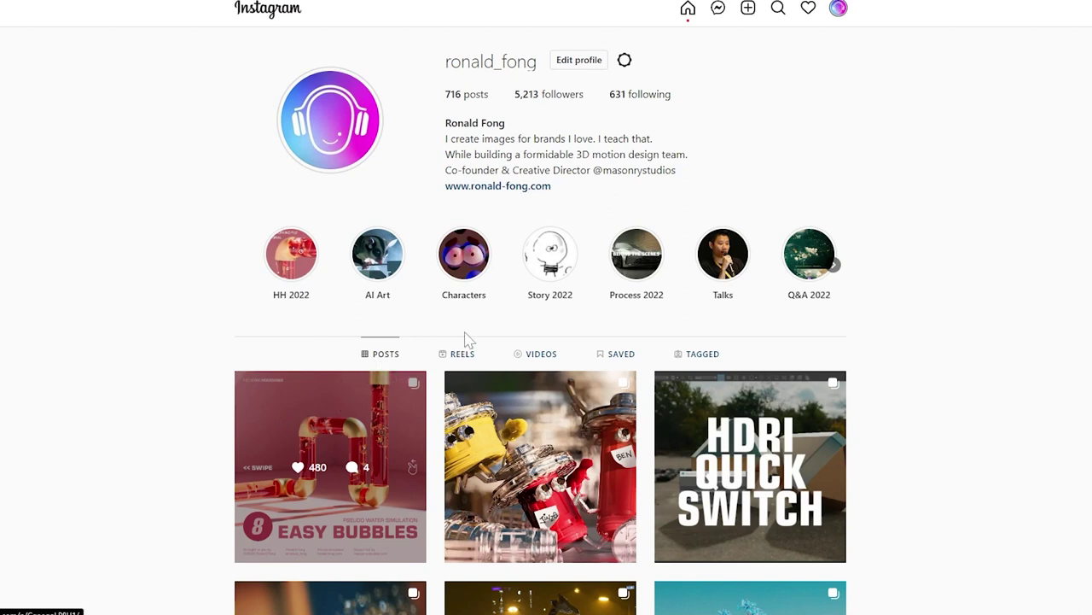
pyautogui.click(349, 407)
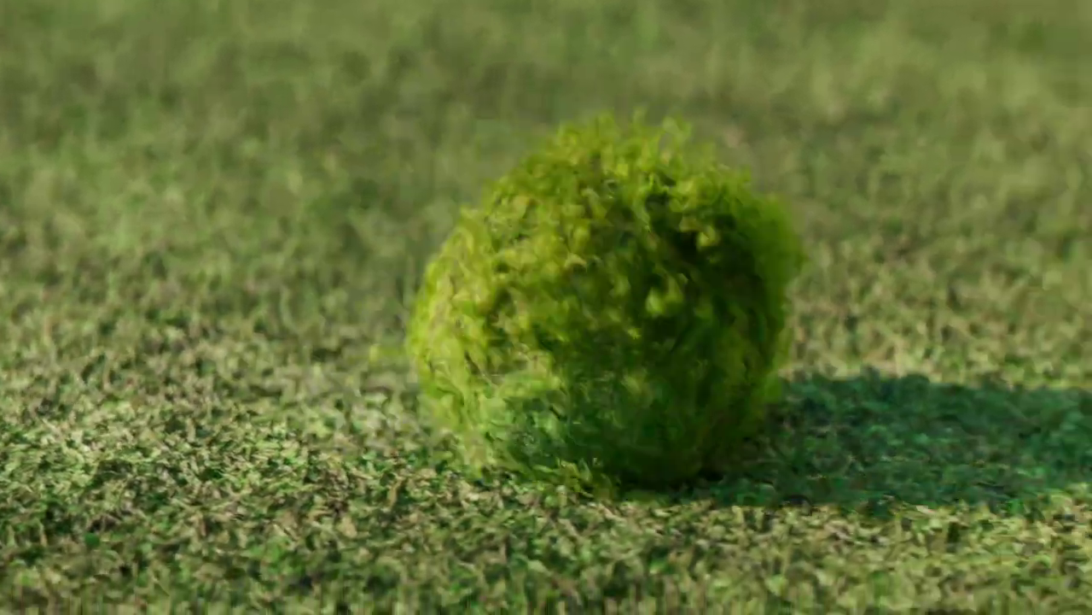